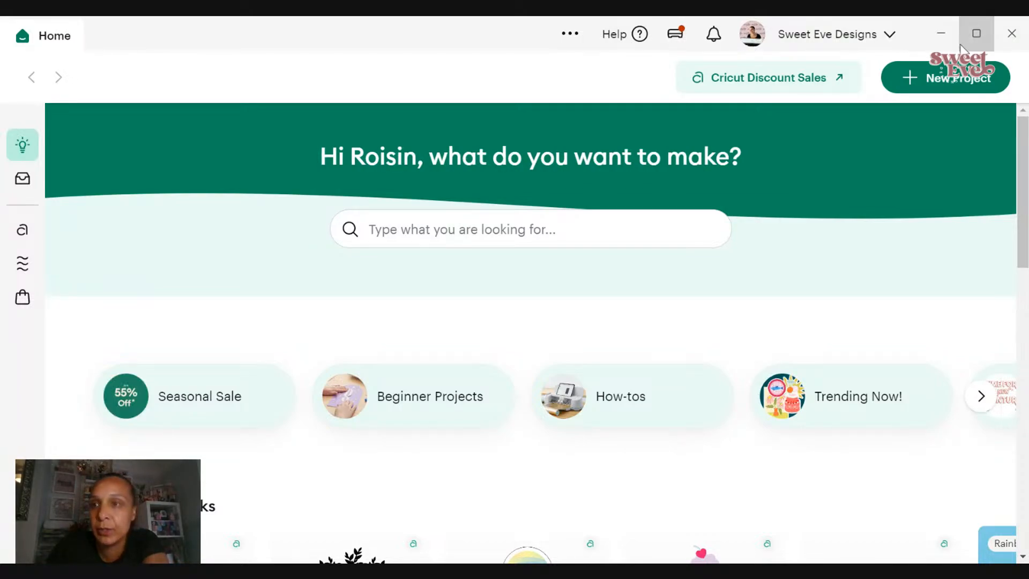
- Maximize the window, start a new project and open the image library beside the blank canvas
click(976, 33)
click(948, 75)
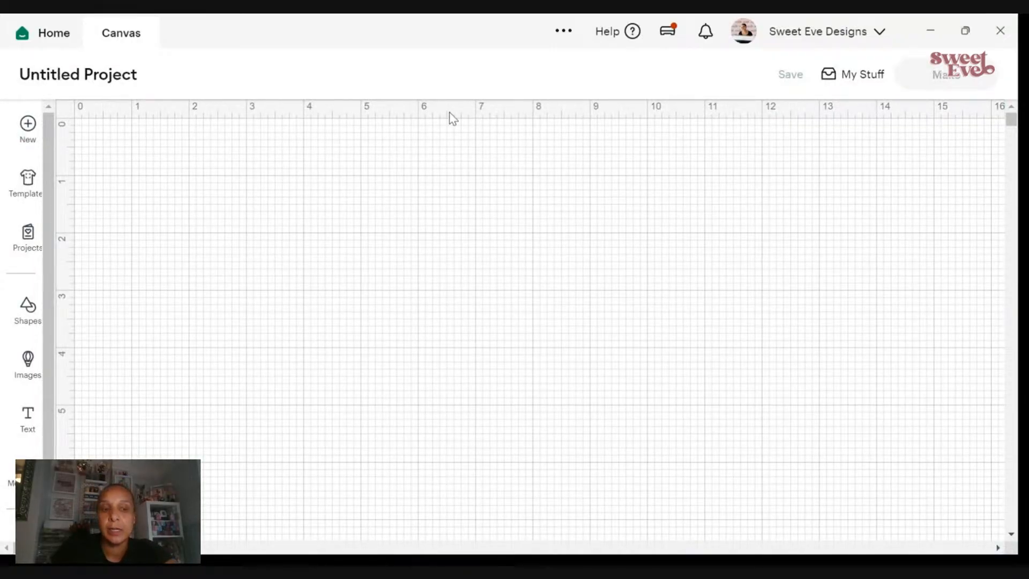
click(14, 382)
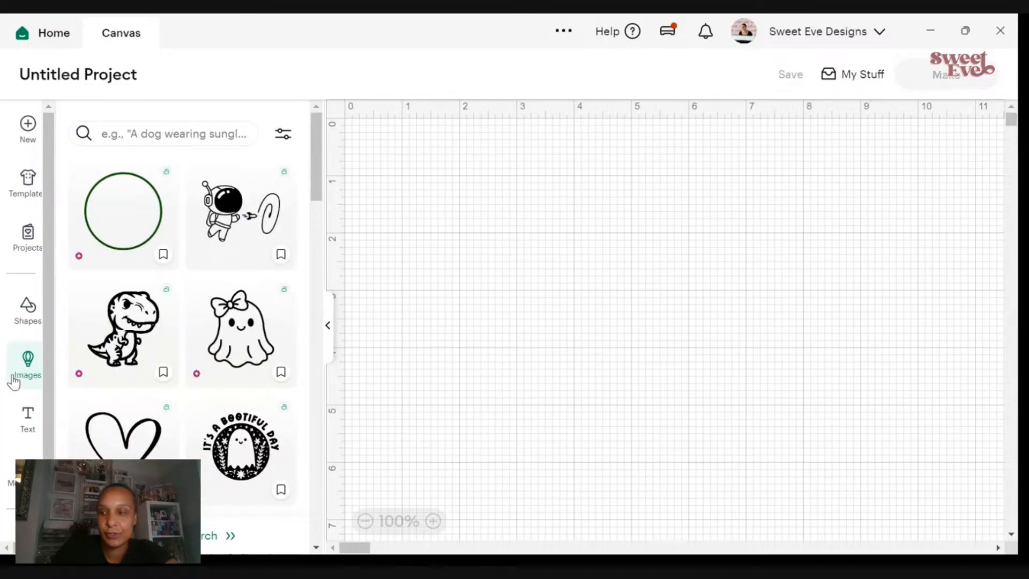
- Search the image library for "autumn" and open the full search results with filters
click(141, 127)
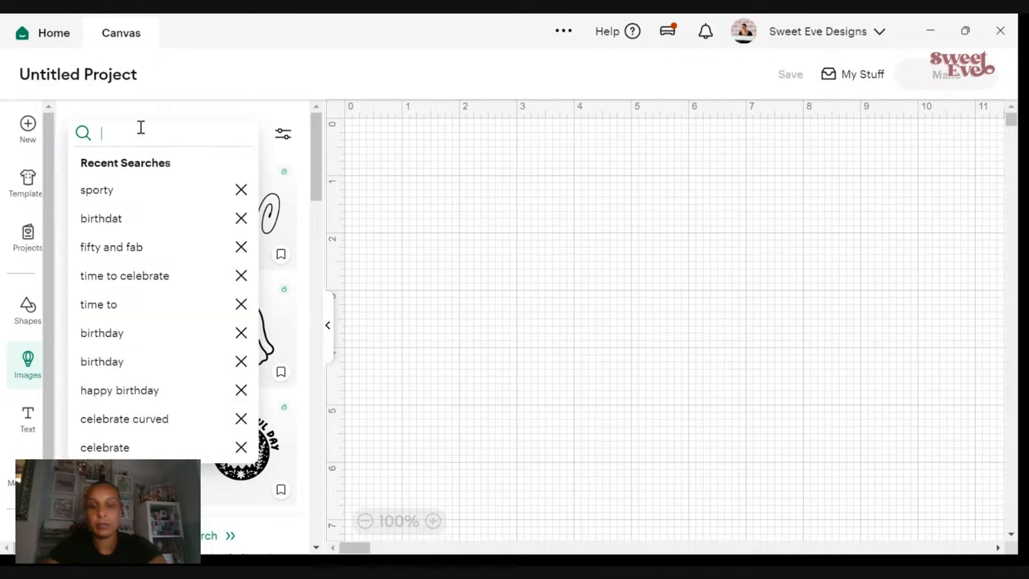
text(autumn)
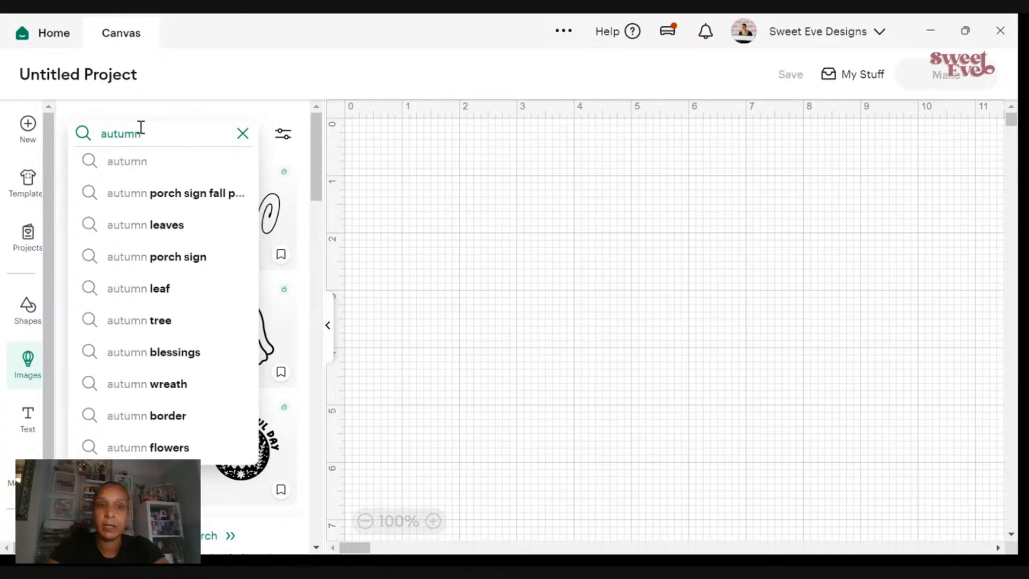
key(Return)
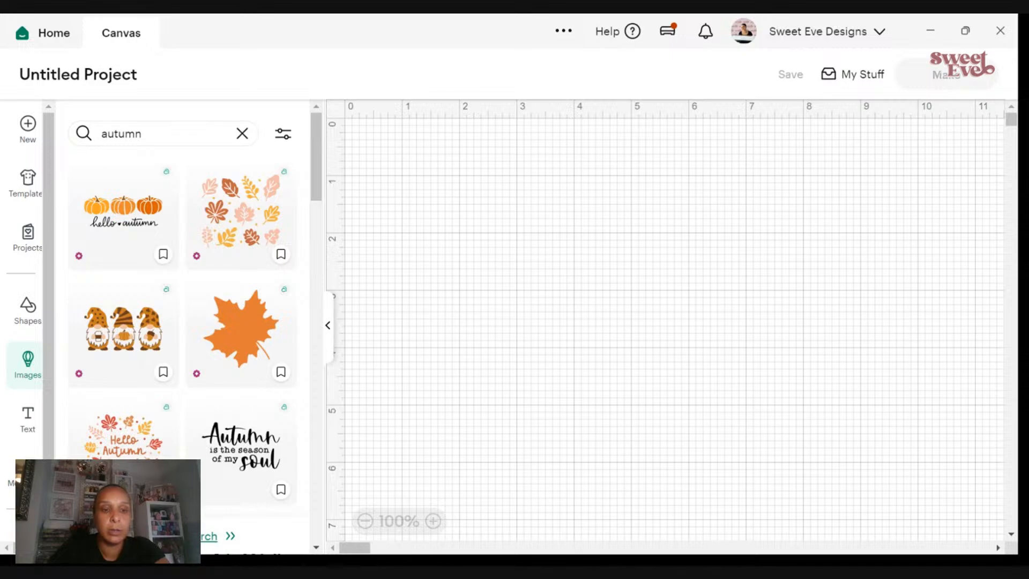
click(213, 536)
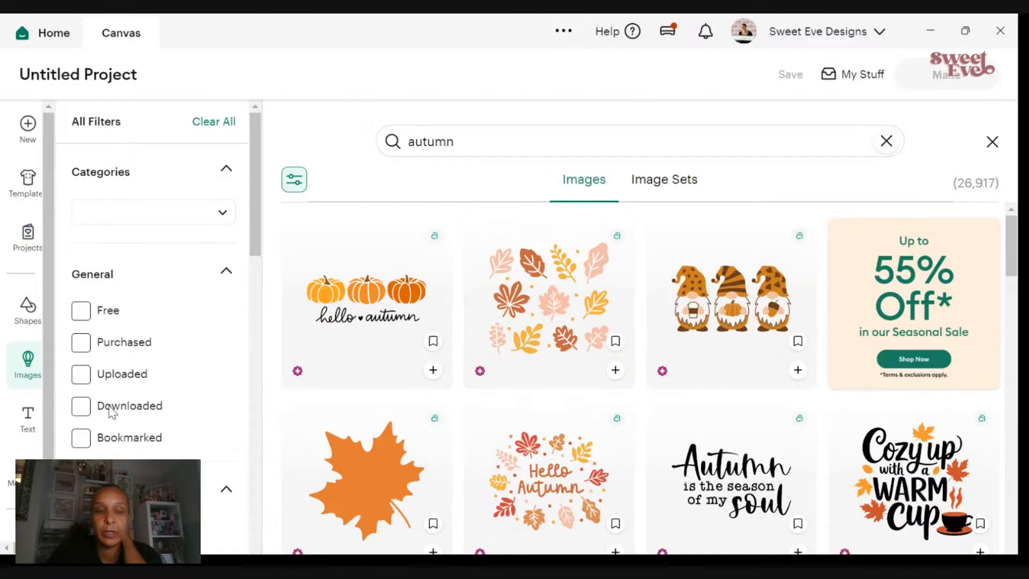
- Filter the image results to the Cut operation type and Multiple image layers
scroll(81, 327, down, 4)
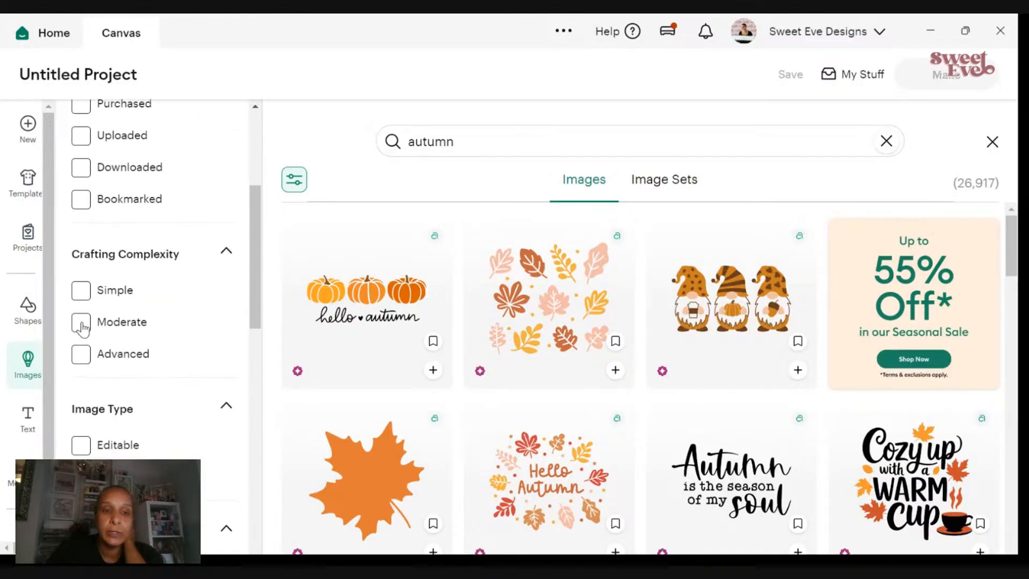
scroll(81, 329, up, 3)
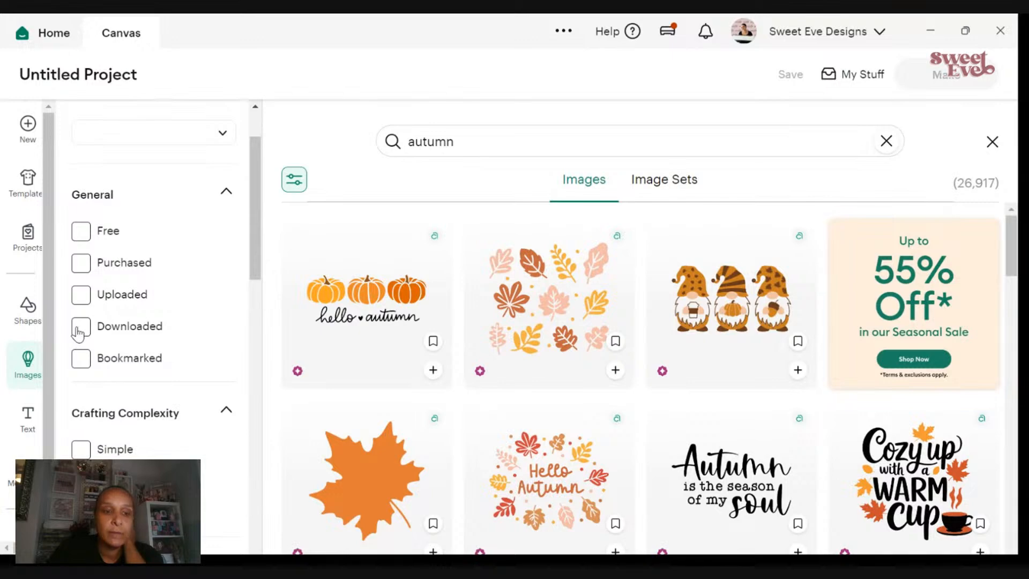
scroll(83, 324, down, 3)
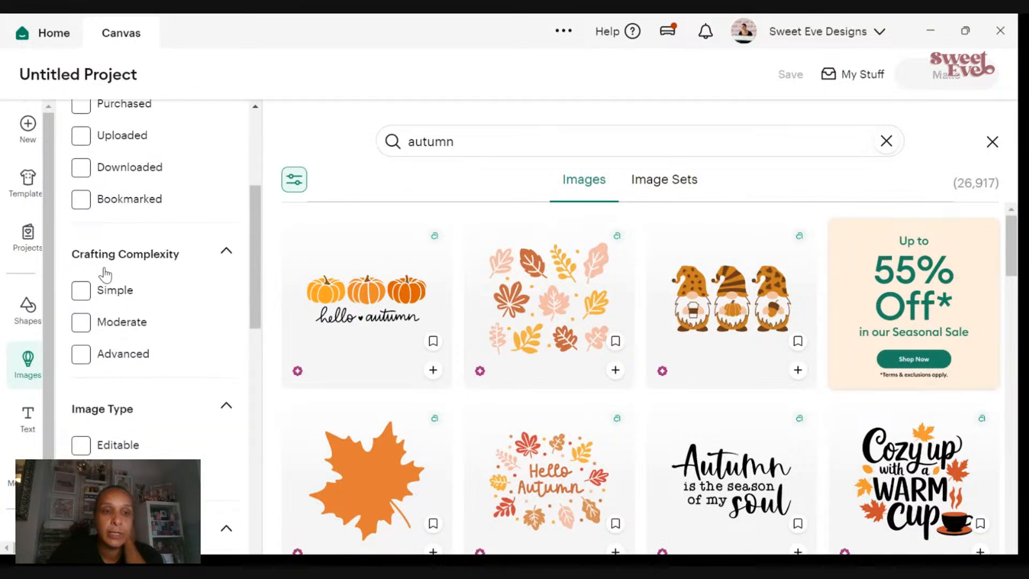
scroll(107, 262, up, 4)
scroll(150, 338, down, 2)
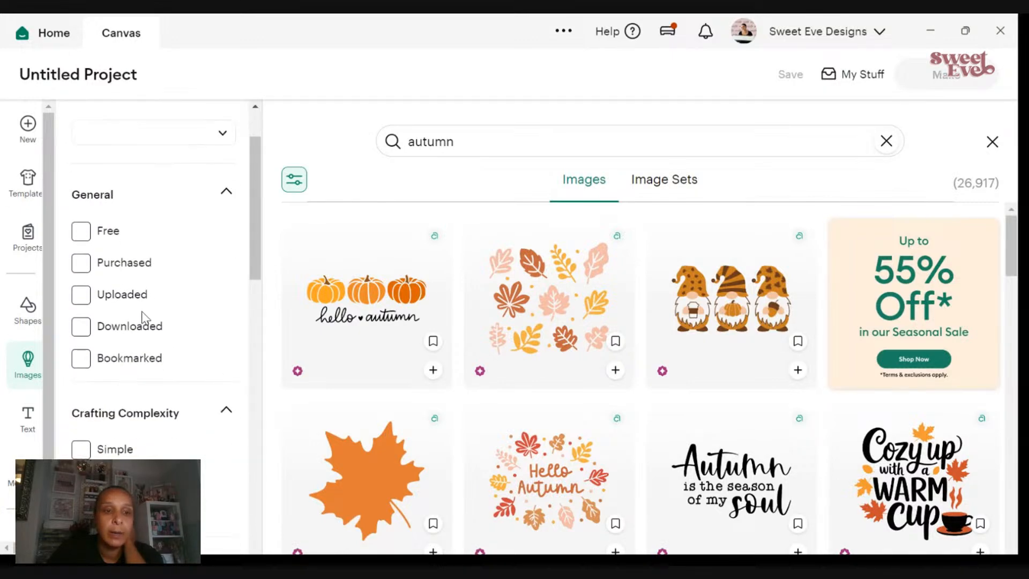
scroll(142, 316, down, 10)
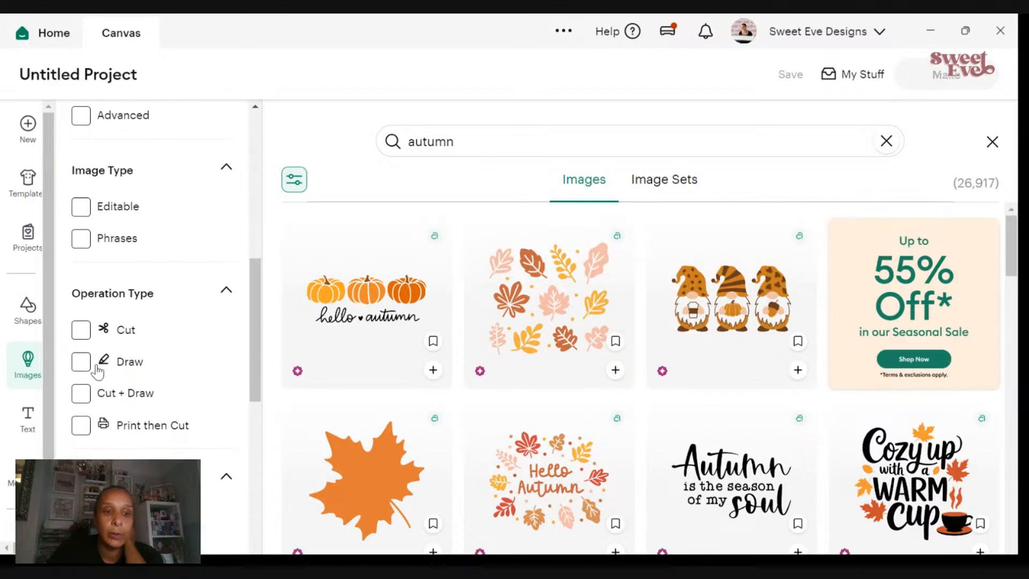
click(88, 330)
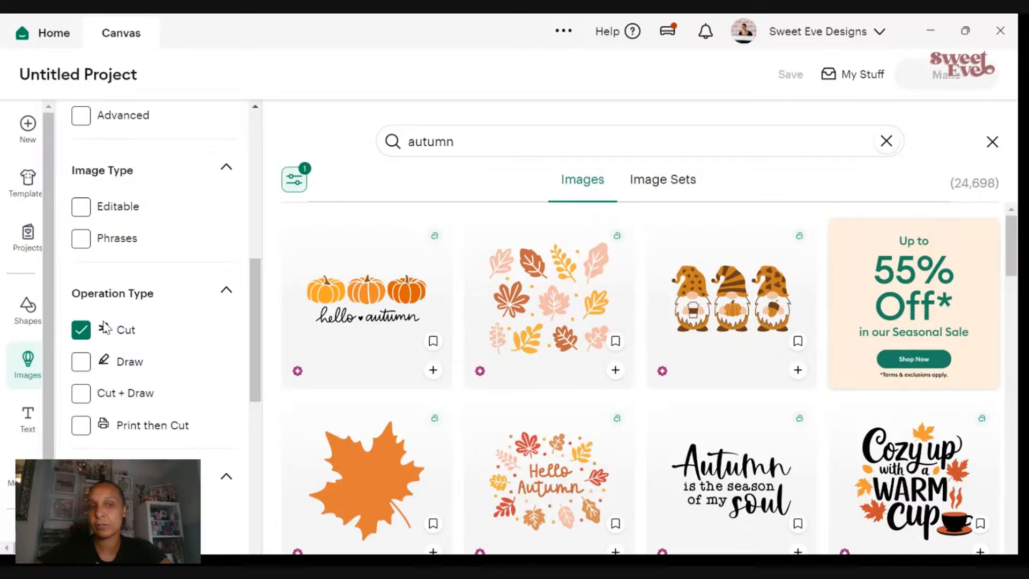
scroll(188, 263, down, 3)
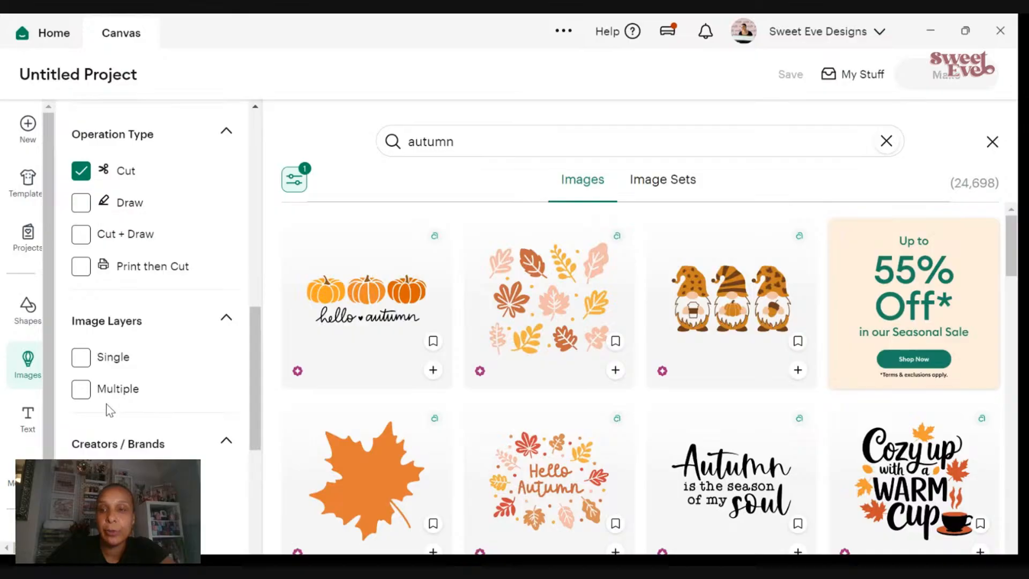
click(82, 391)
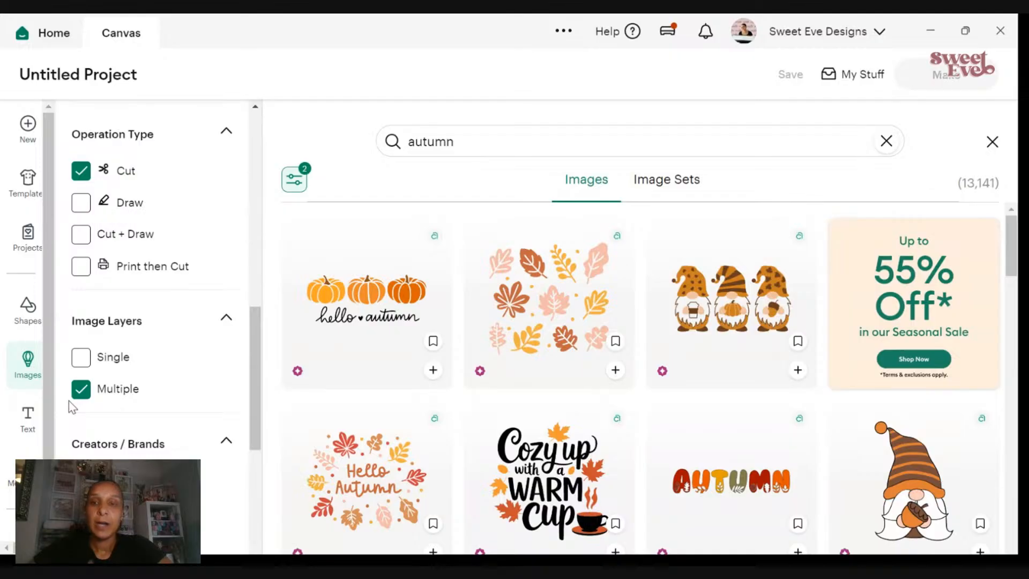
- Look through the filtered autumn images for a suitable multi-layer cut design
scroll(548, 329, down, 1)
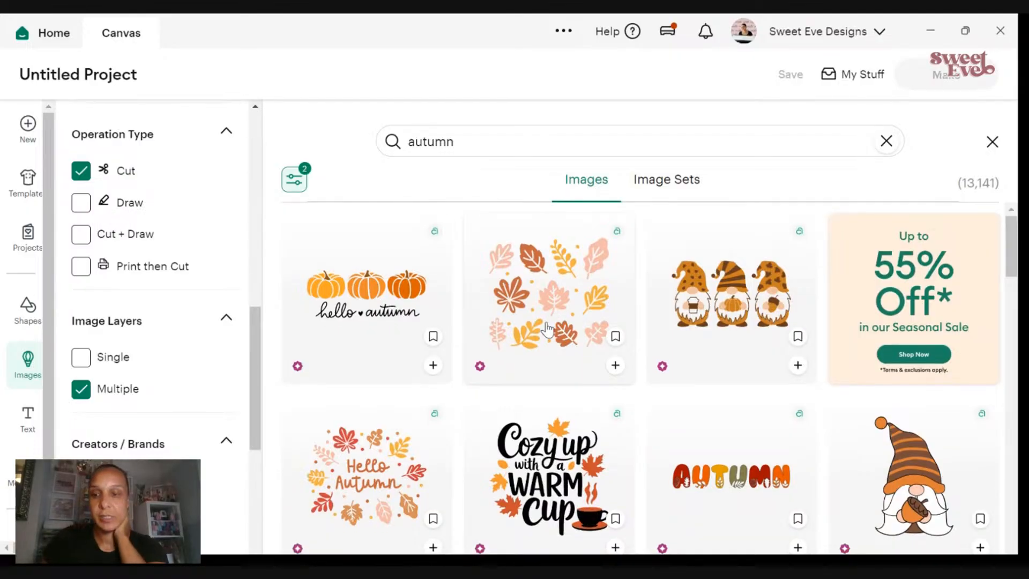
scroll(536, 338, down, 2)
scroll(552, 412, down, 2)
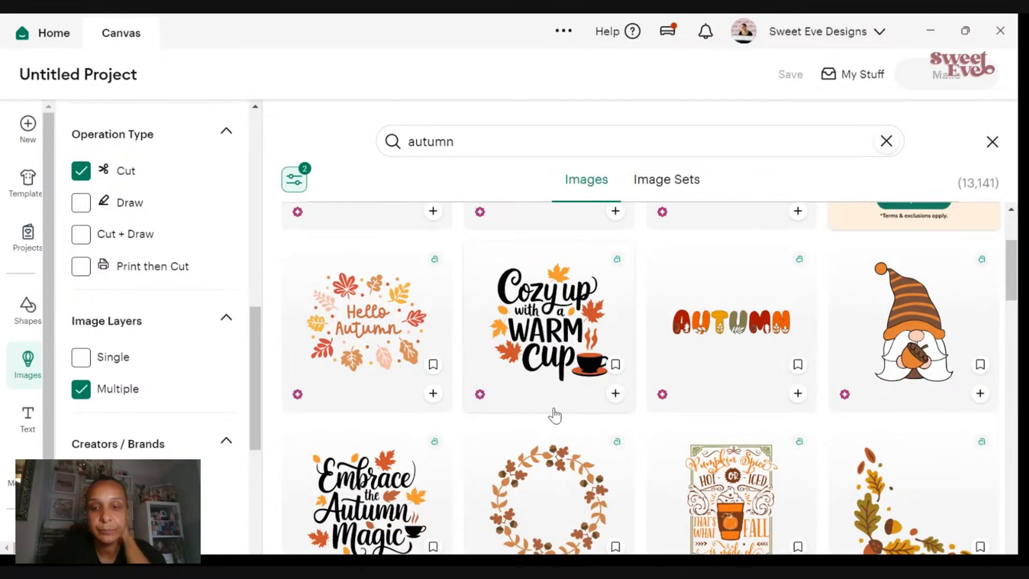
scroll(555, 415, down, 2)
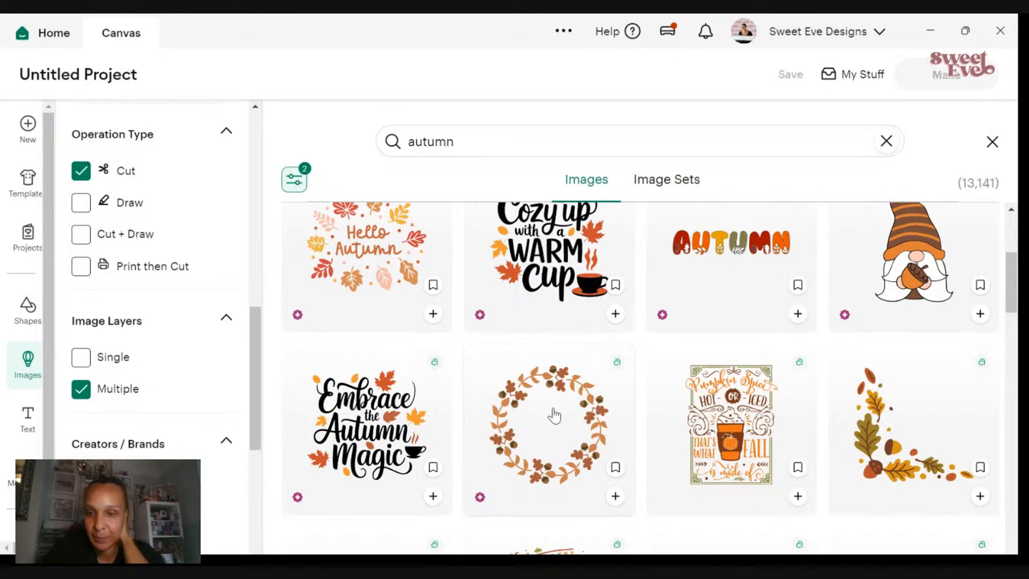
scroll(556, 422, down, 6)
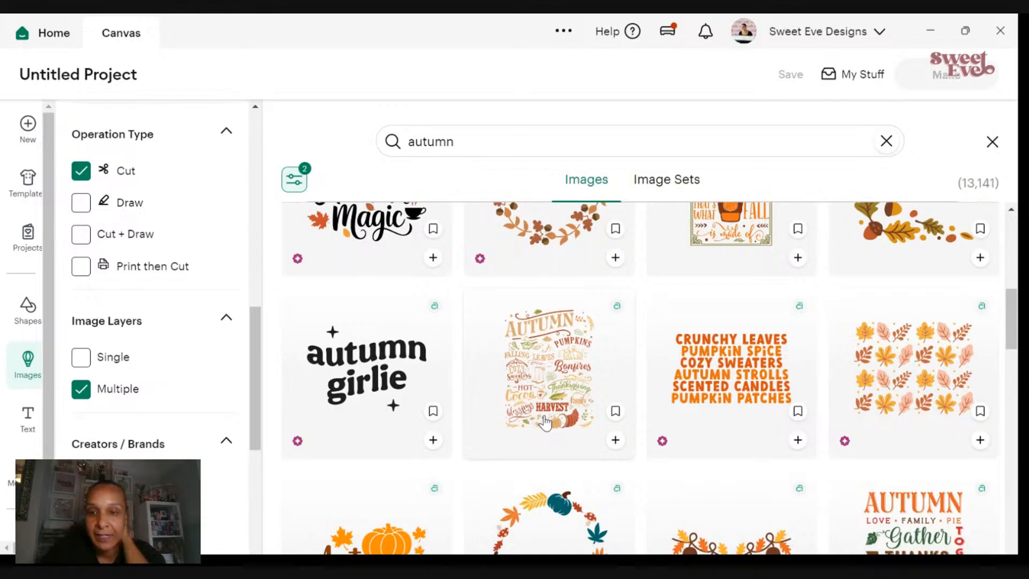
scroll(545, 423, down, 2)
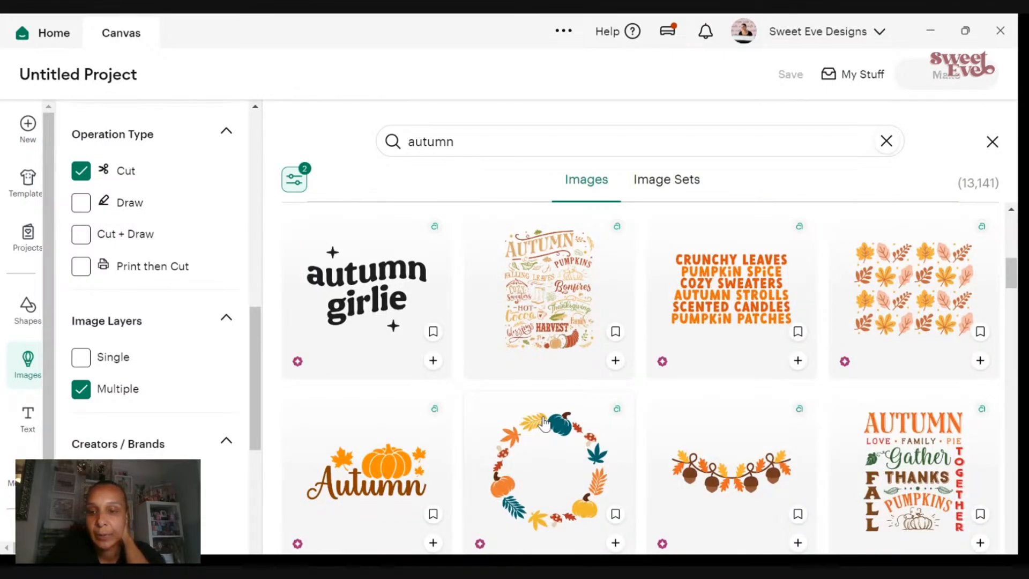
scroll(545, 423, down, 2)
scroll(551, 382, down, 2)
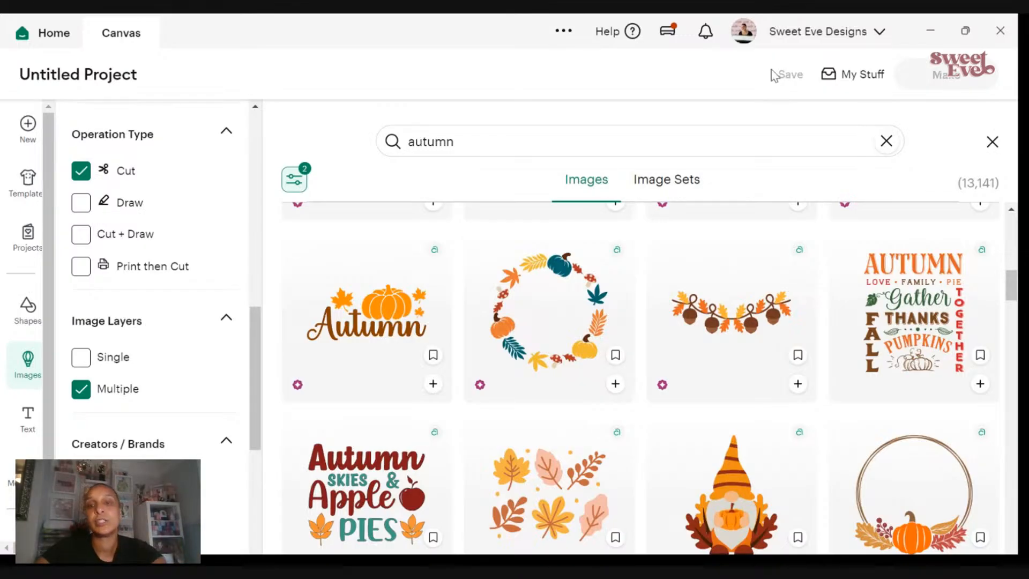
- Replace the search term with "aeronauts" and look through the matching images
click(477, 137)
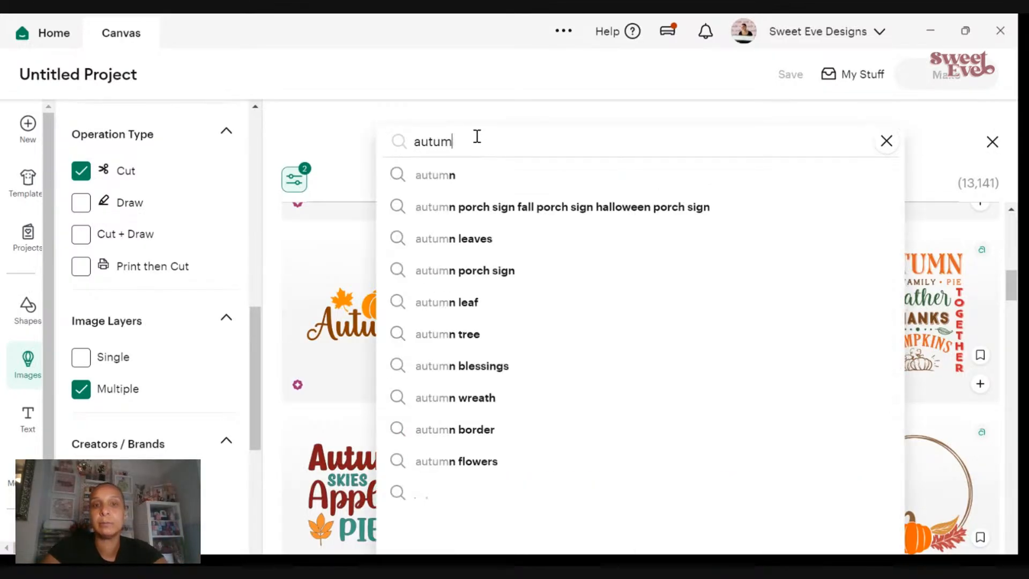
key(BackSpace)
key(BackSpace)
key(BackSpace)
key(BackSpace)
key(BackSpace)
text(eron)
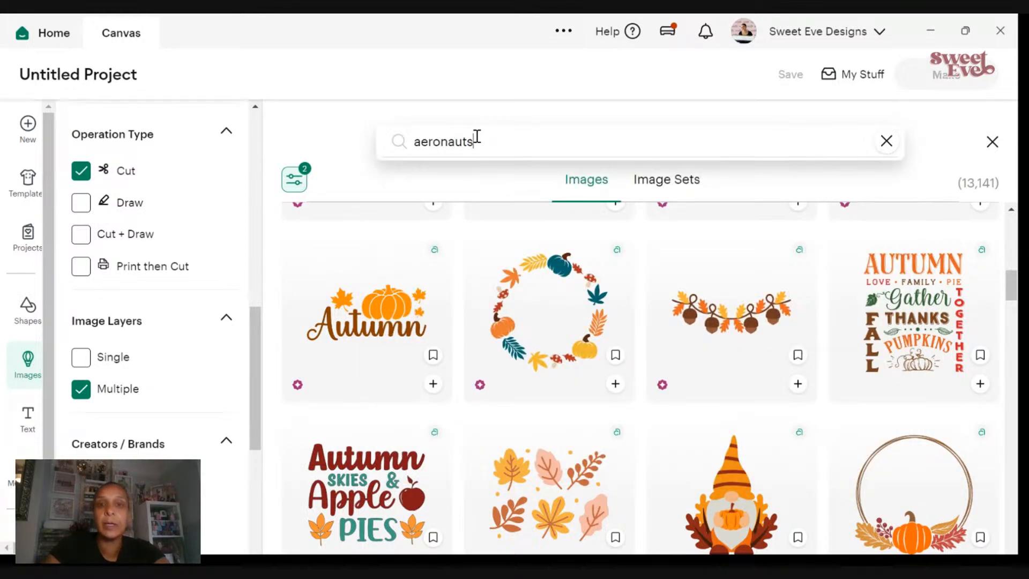
key(Return)
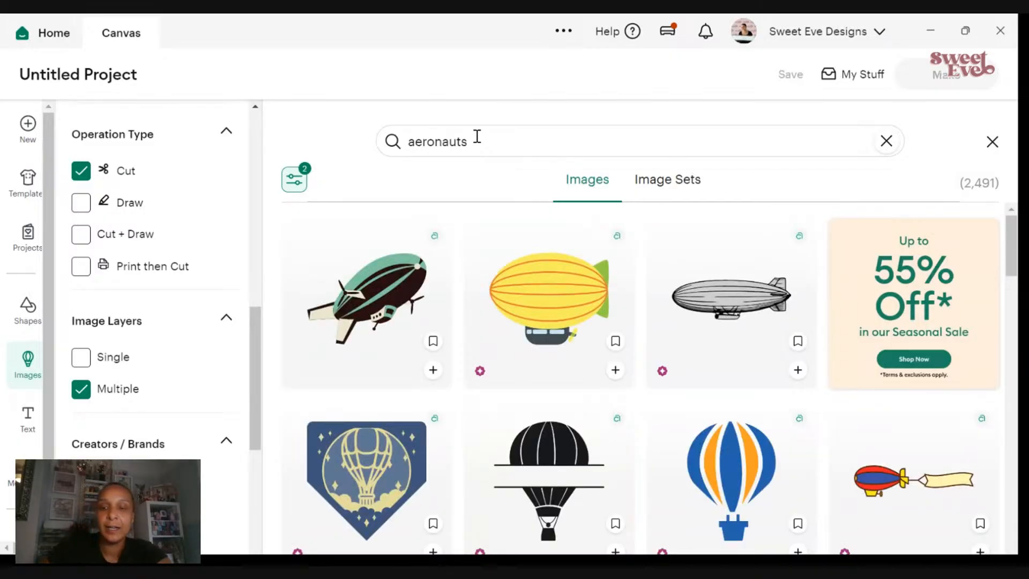
scroll(638, 333, down, 15)
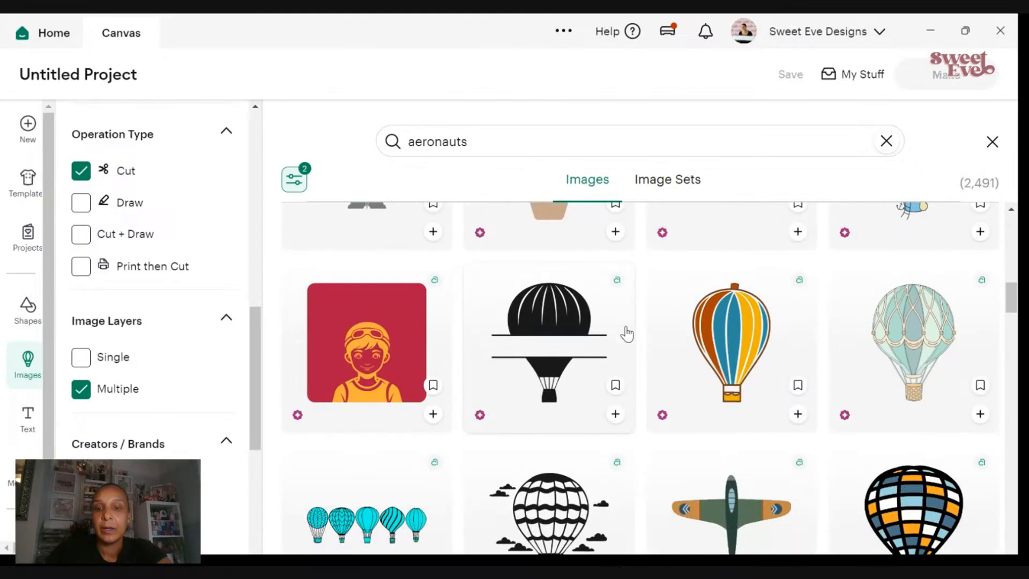
scroll(651, 334, up, 5)
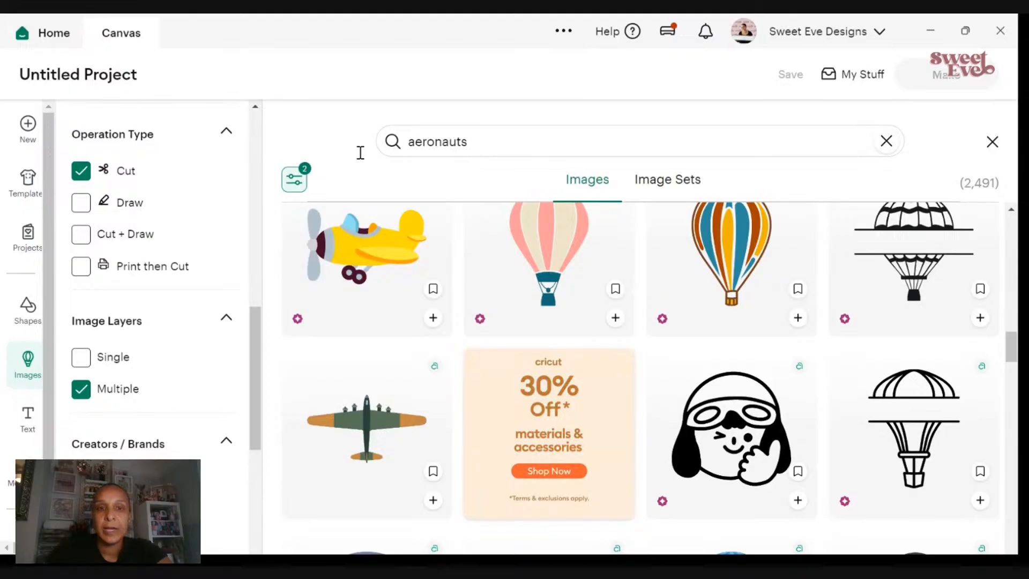
- Search the image library for "space" in place of the aeronauts term
click(384, 141)
text(space)
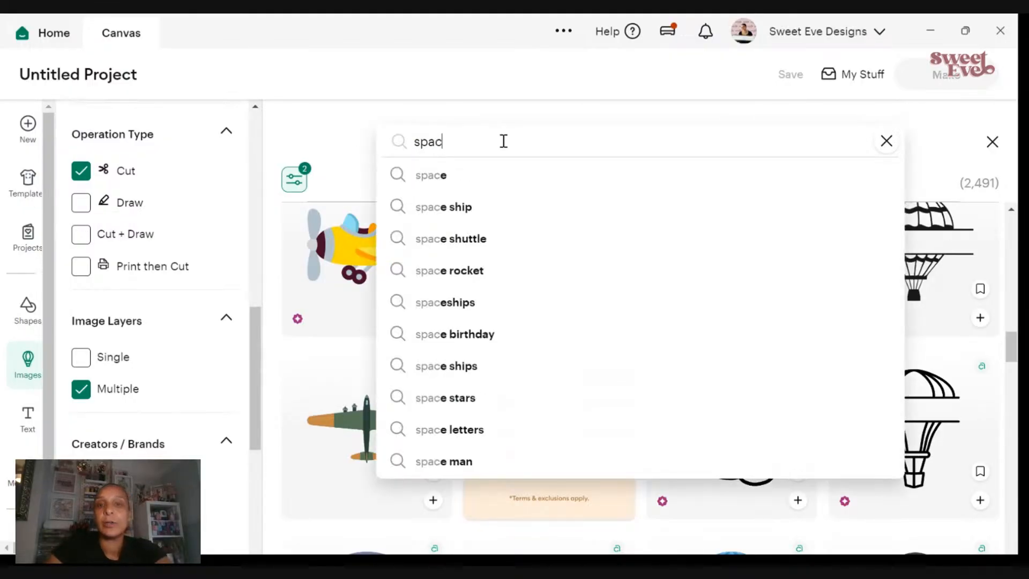
key(Return)
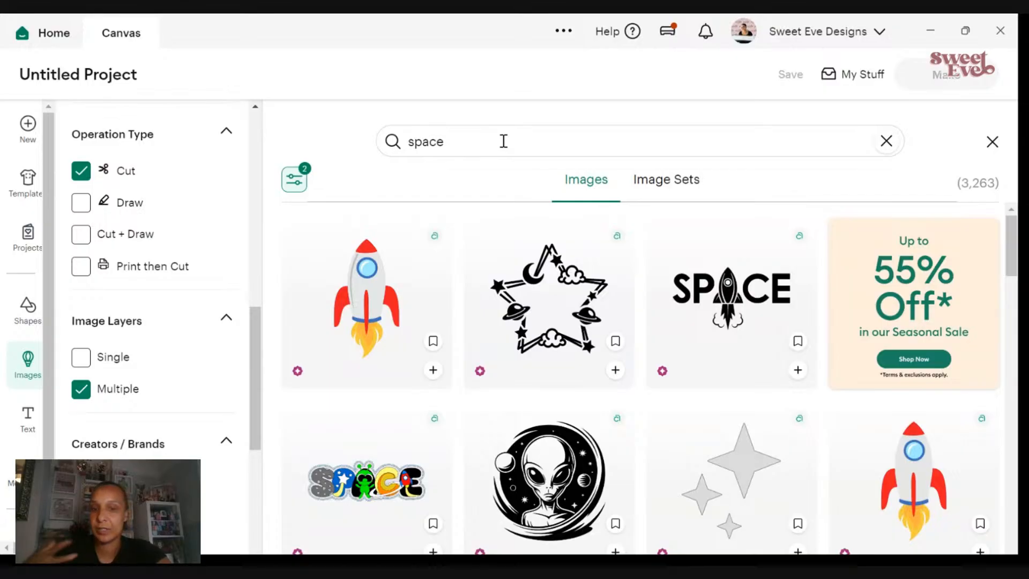
- Narrow the image search to "space boy" and look through the astronaut designs
click(482, 137)
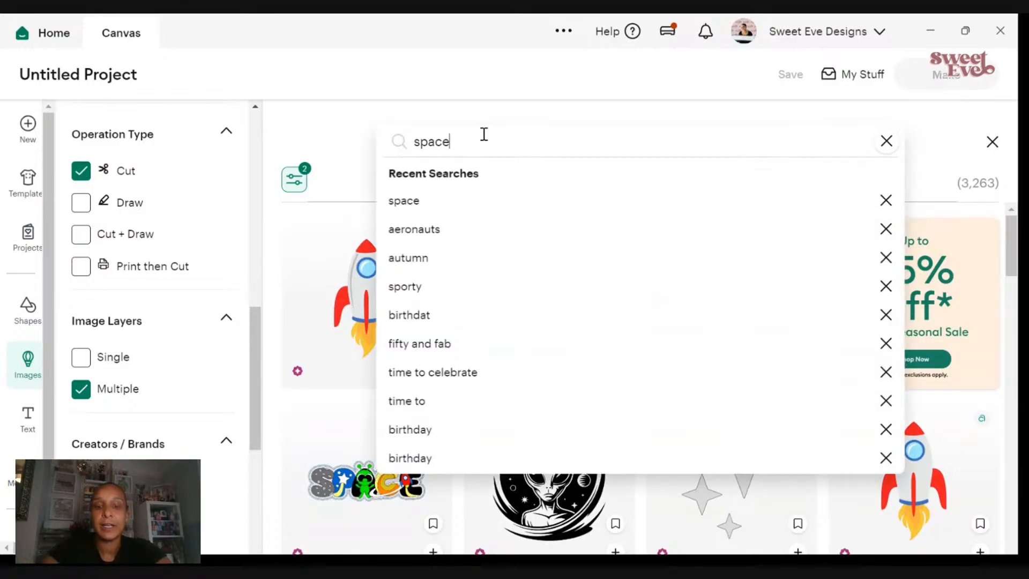
text(boy)
key(Return)
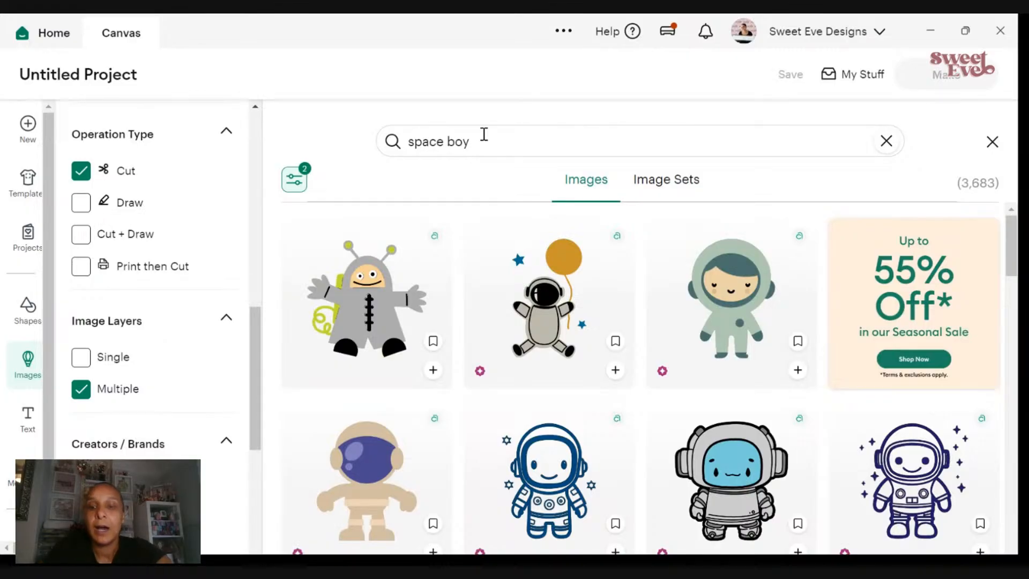
scroll(493, 360, down, 2)
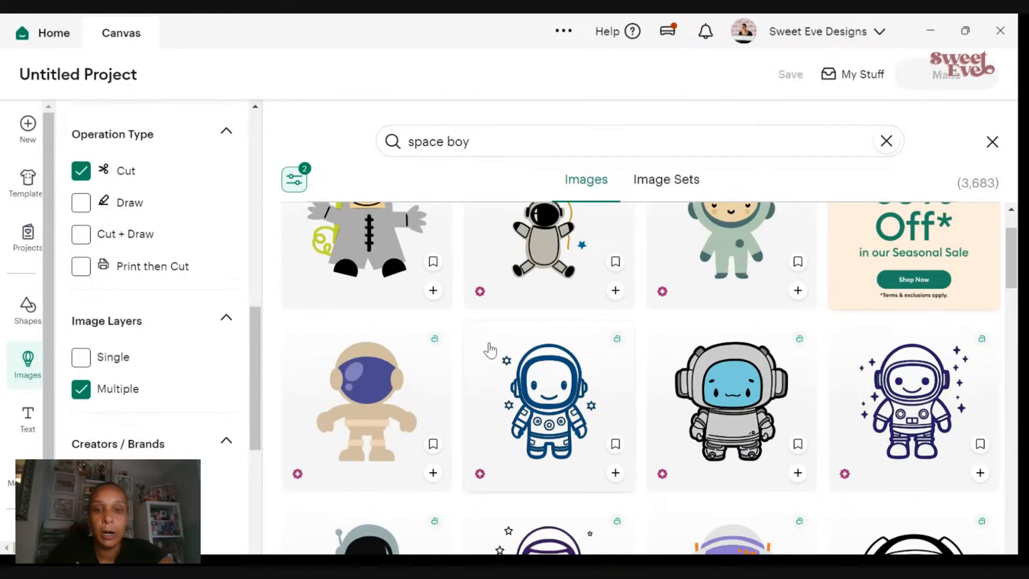
scroll(491, 351, down, 4)
scroll(467, 338, down, 3)
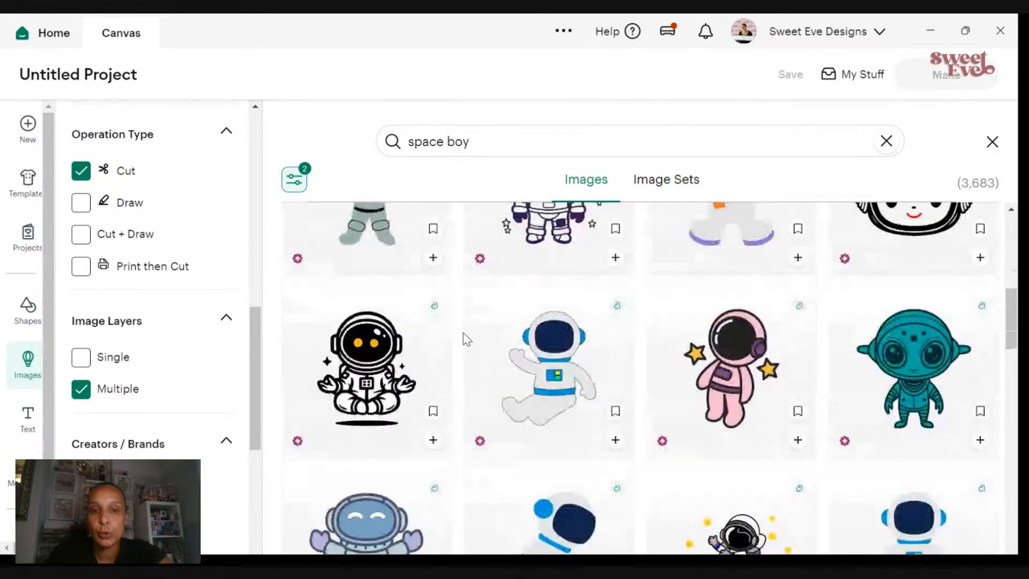
- View the details of the sitting white astronaut with blue trim and return to the image results
click(536, 408)
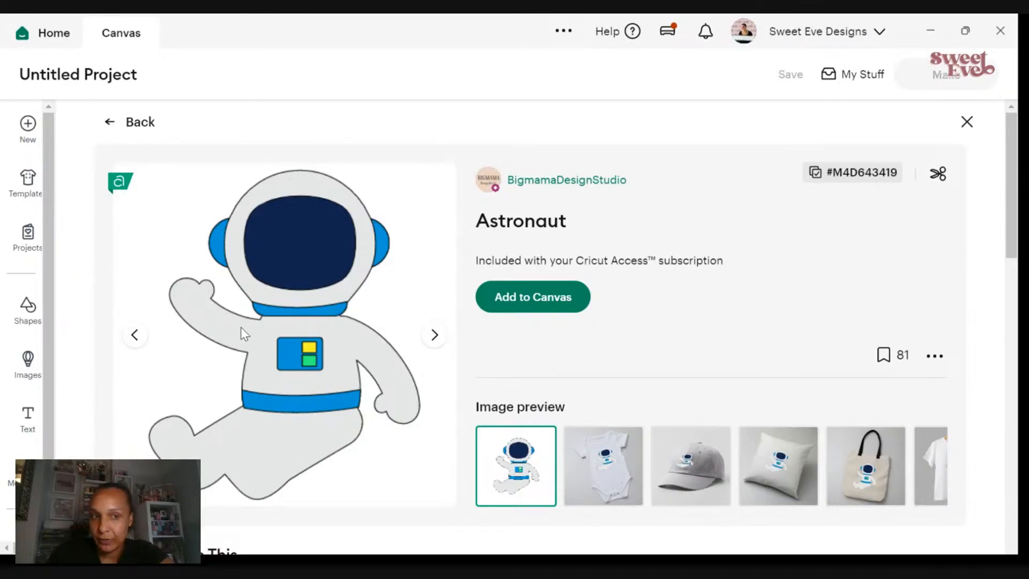
click(119, 129)
scroll(558, 407, down, 3)
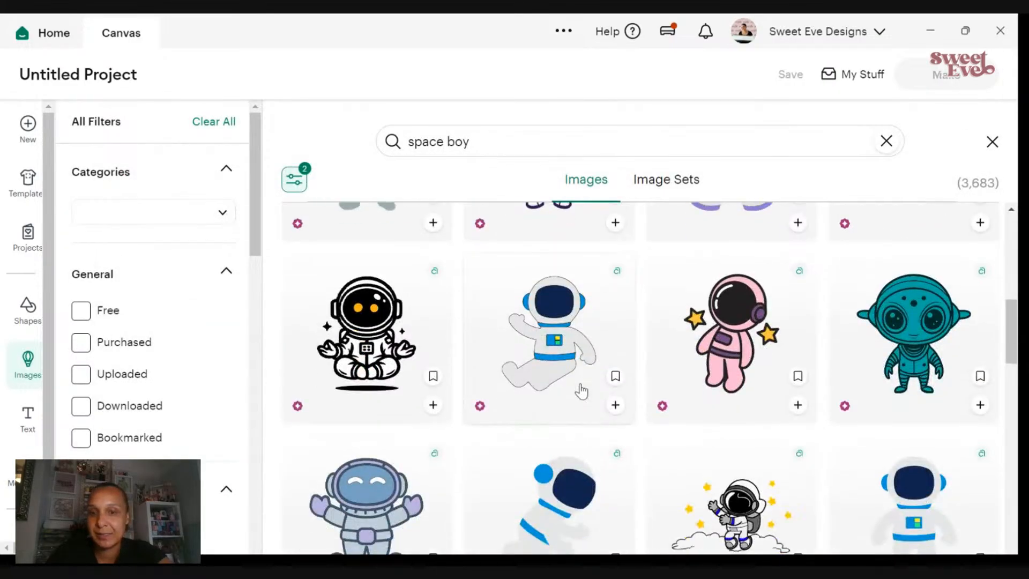
- Look through more astronaut designs, preview the astronaut riding a rocket, and return to the results
scroll(582, 390, down, 6)
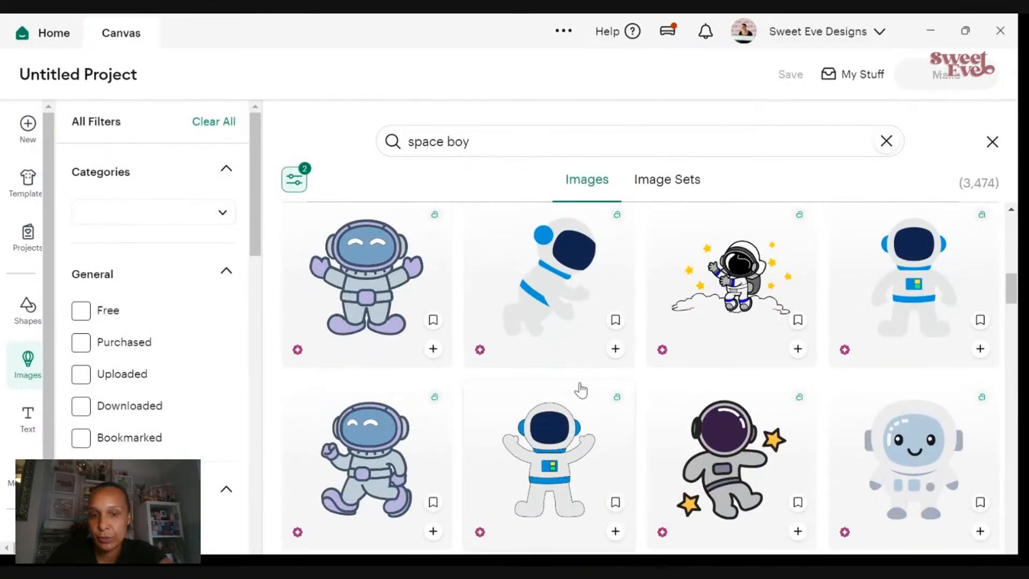
scroll(580, 389, down, 4)
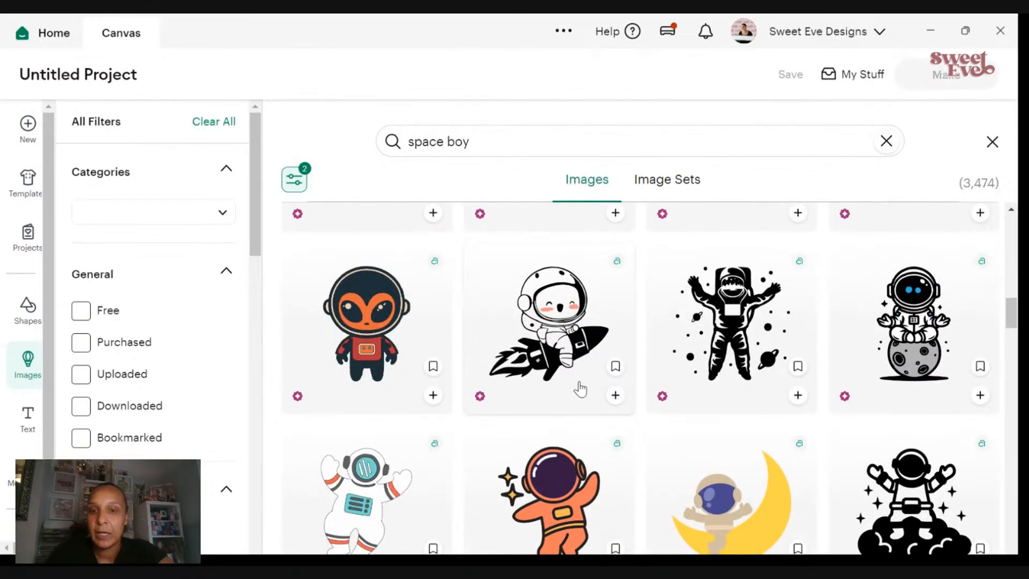
scroll(616, 381, down, 2)
scroll(625, 343, up, 2)
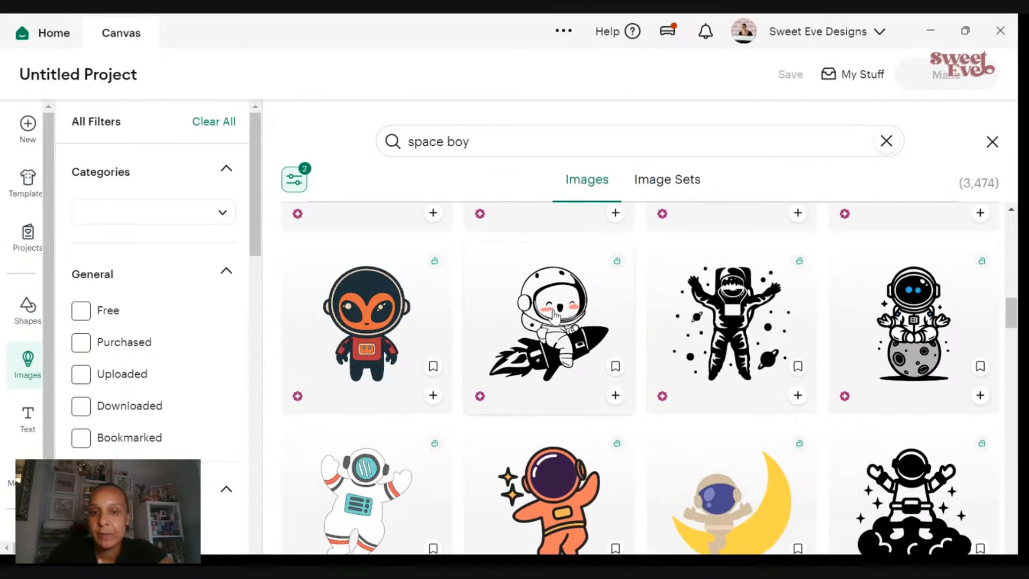
click(556, 318)
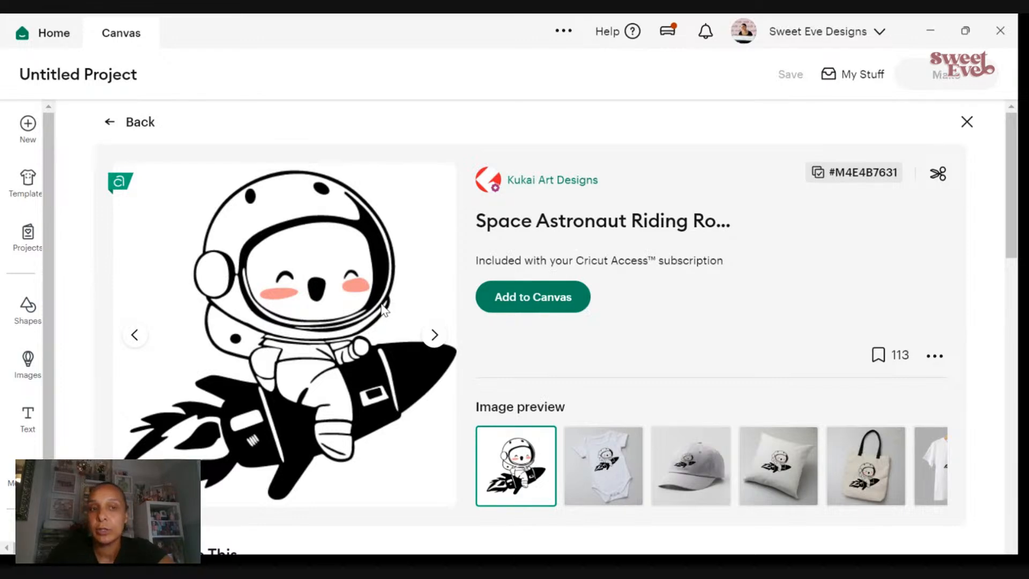
click(137, 130)
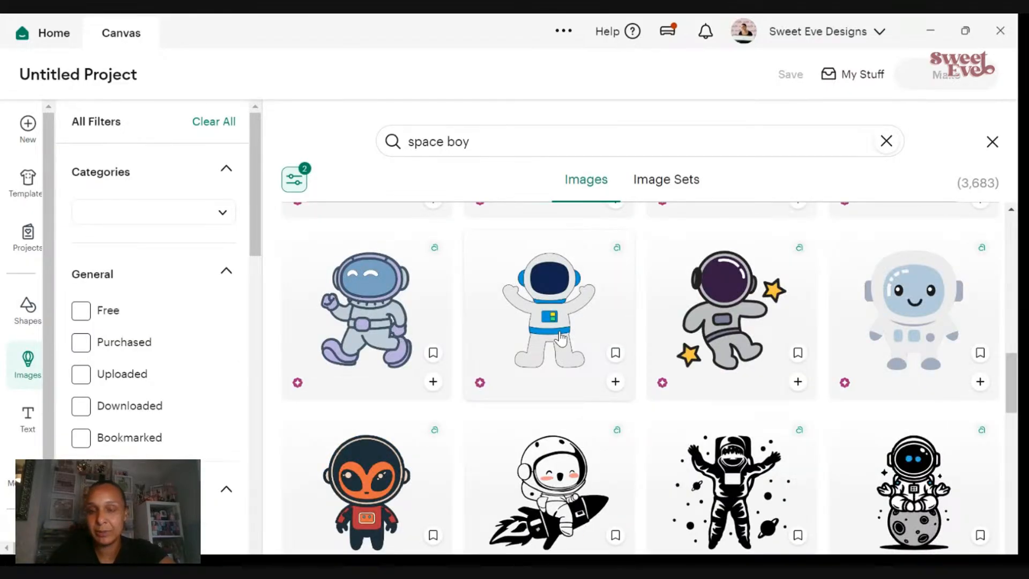
- Find the Floating Astronaut image with yellow stars among the results and add it to the canvas
scroll(589, 370, down, 7)
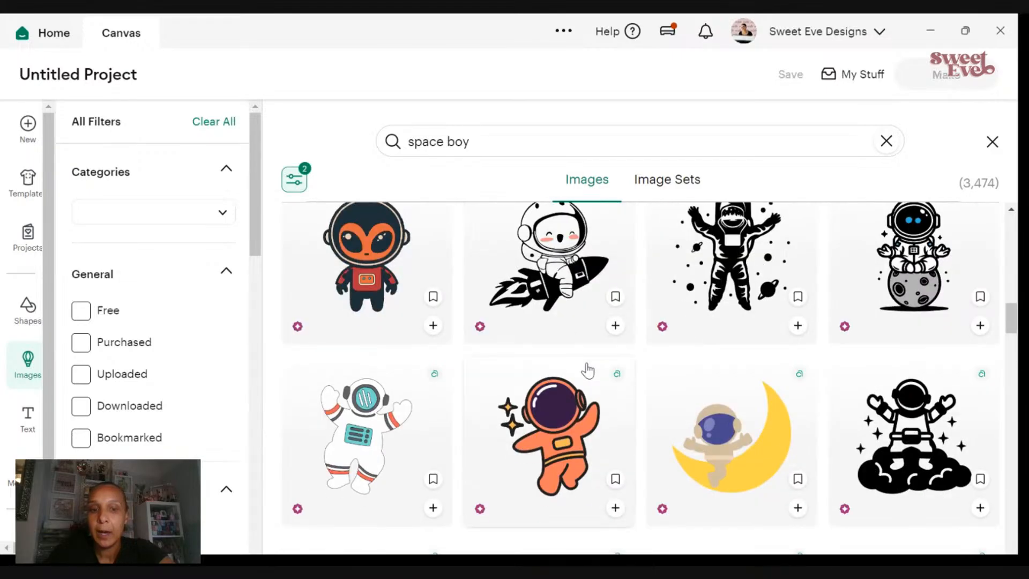
scroll(586, 366, down, 4)
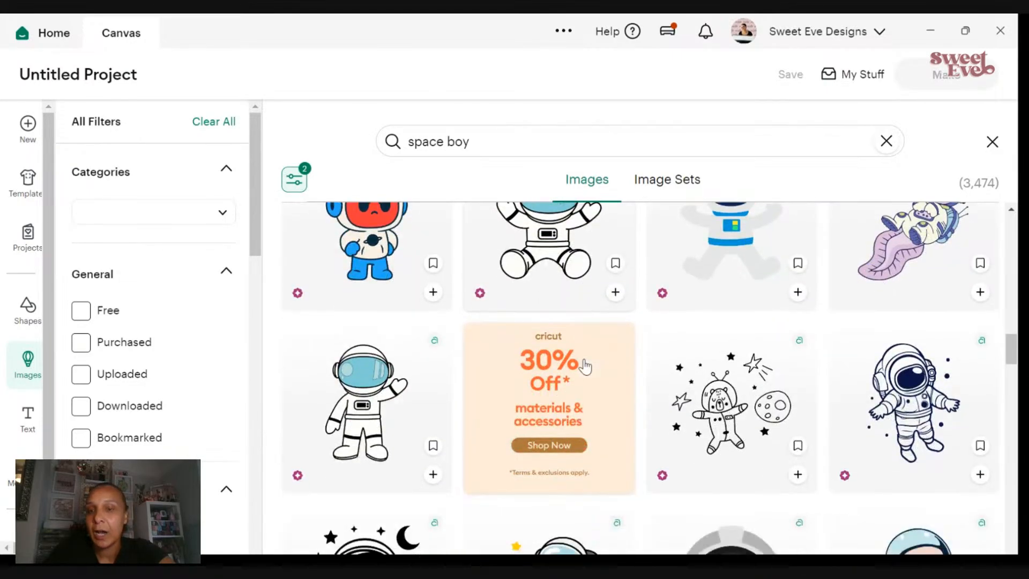
scroll(583, 365, up, 1)
scroll(582, 363, down, 4)
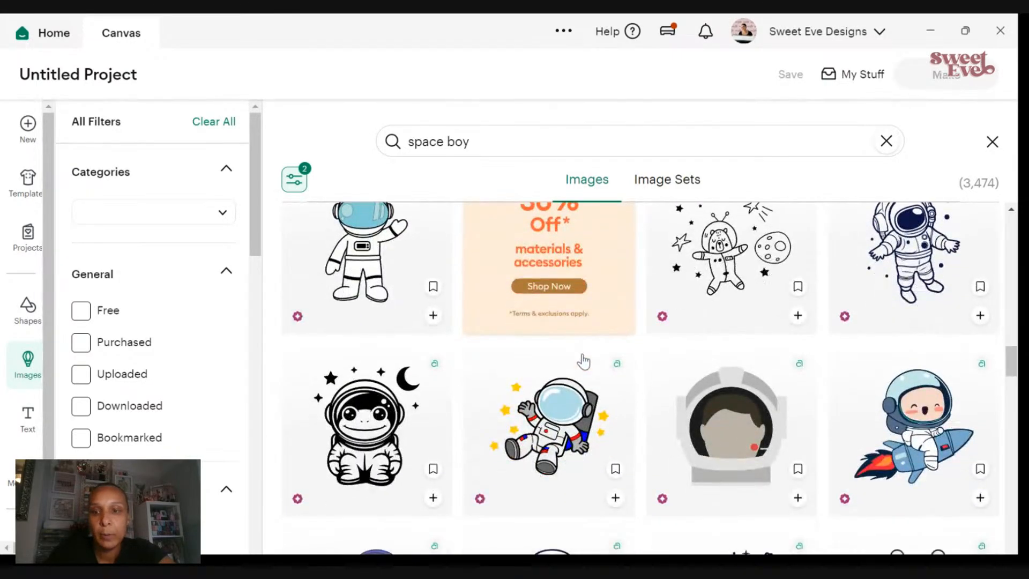
scroll(581, 361, down, 1)
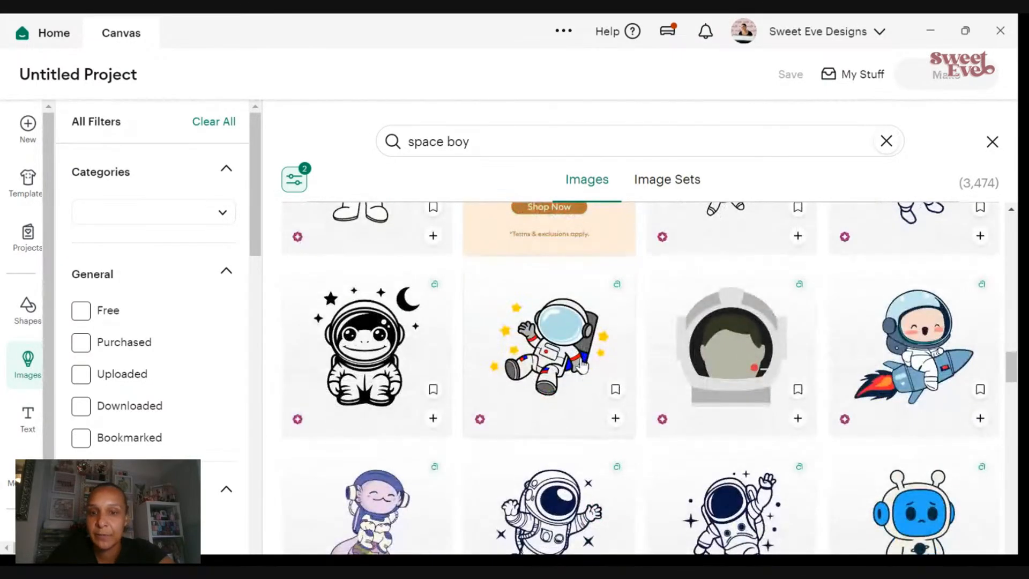
click(561, 379)
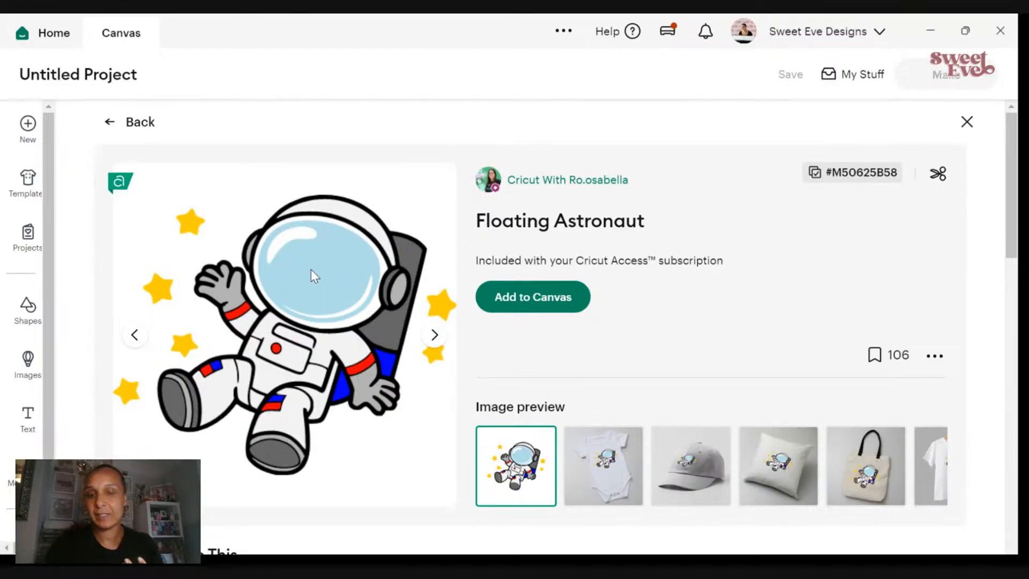
click(539, 296)
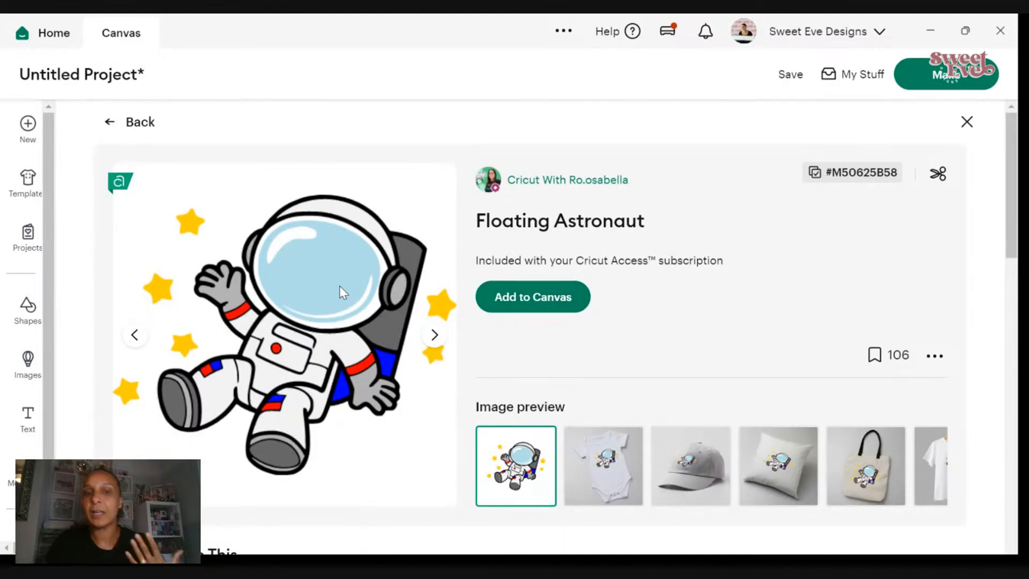
click(501, 300)
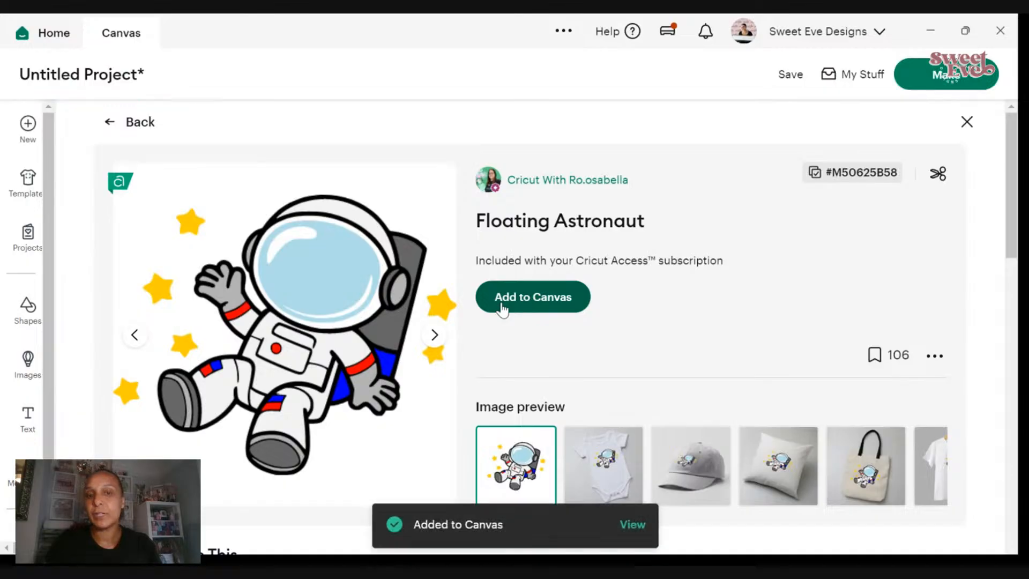
- Go to the canvas and delete the two duplicate copies of the Floating Astronaut
click(27, 314)
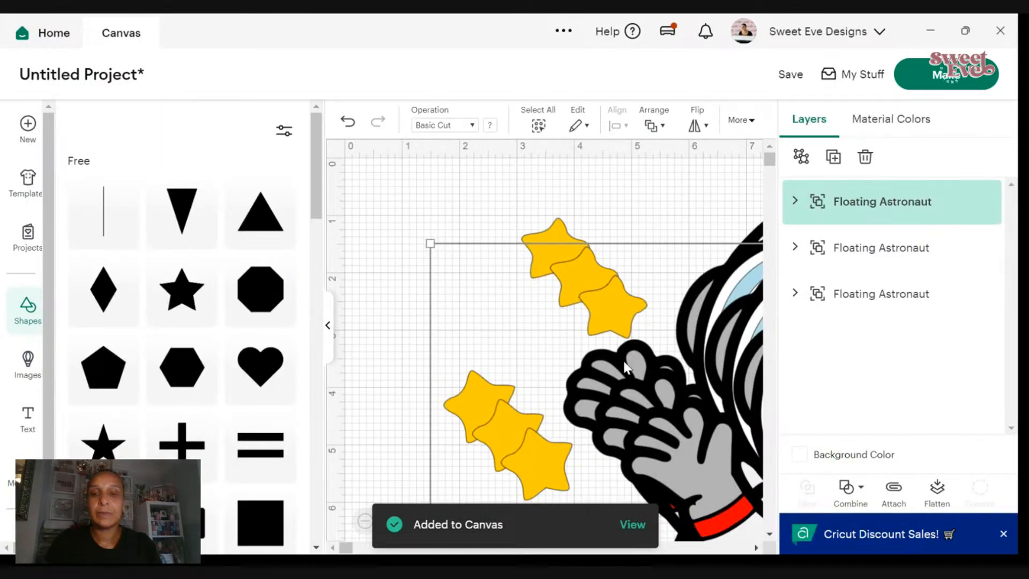
right_click(564, 322)
click(592, 260)
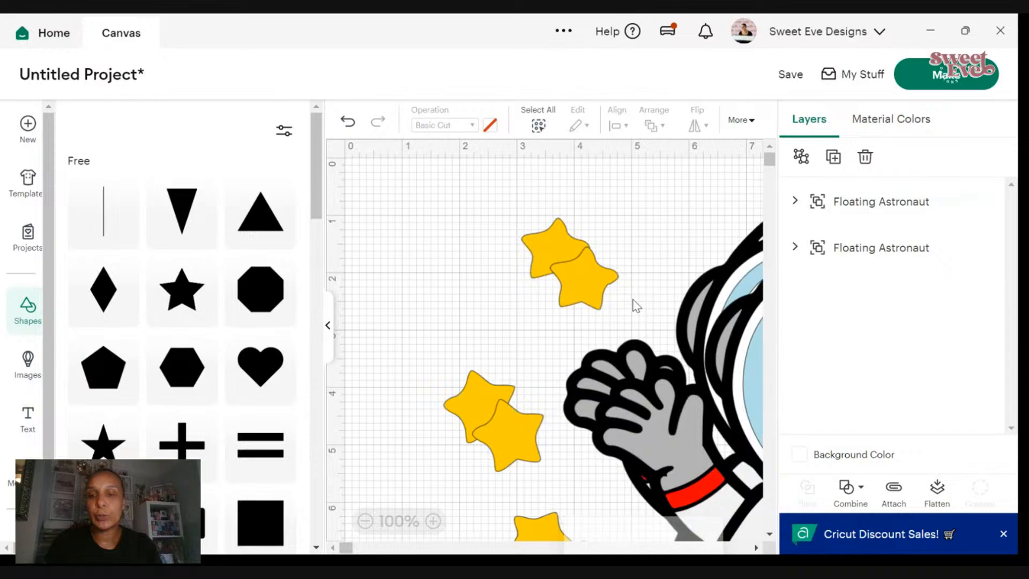
right_click(512, 320)
click(540, 262)
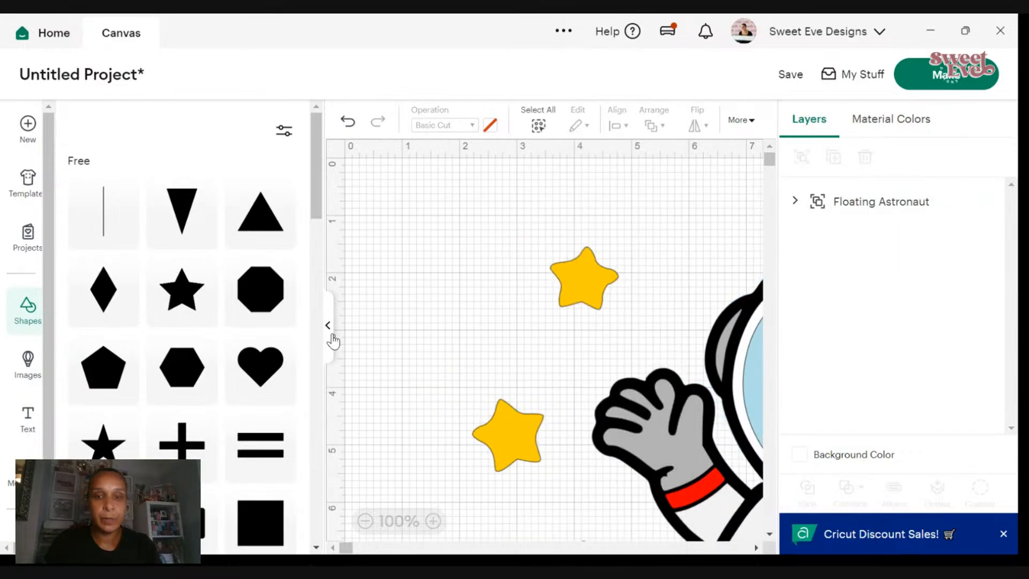
- Reposition the remaining astronaut and scale it down to about 9.83 x 8.01 in
click(328, 325)
drag(649, 353, 743, 398)
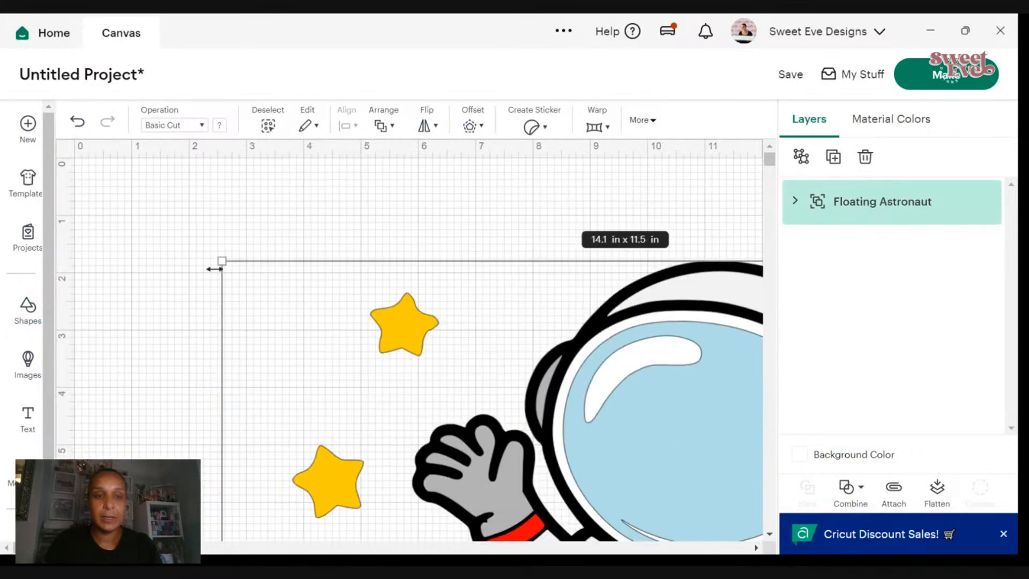
drag(215, 268, 467, 459)
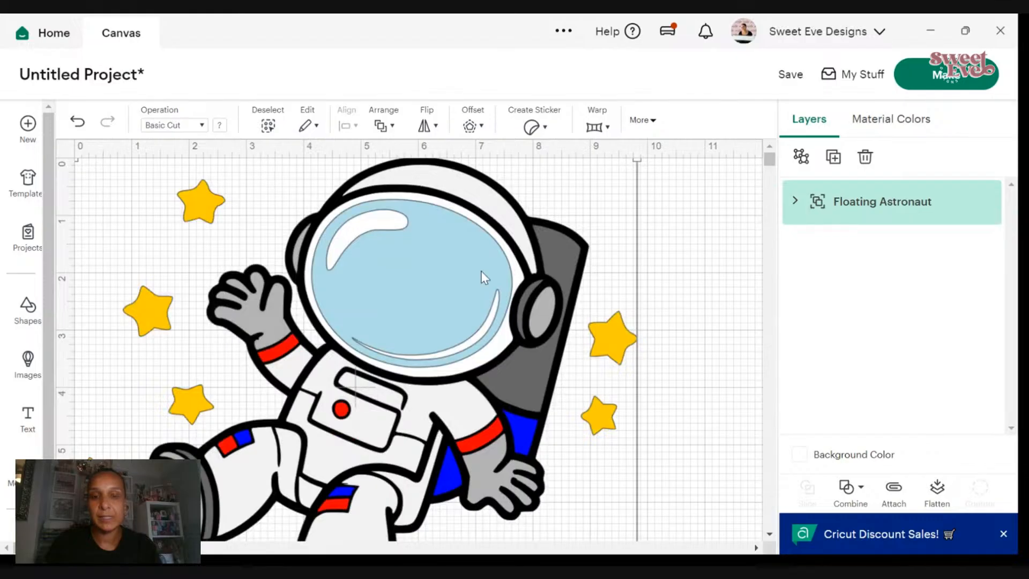
scroll(482, 272, down, 3)
- Expand the astronaut's layer group, select several of its layers, and pull the light suit layer away from the black base
click(796, 203)
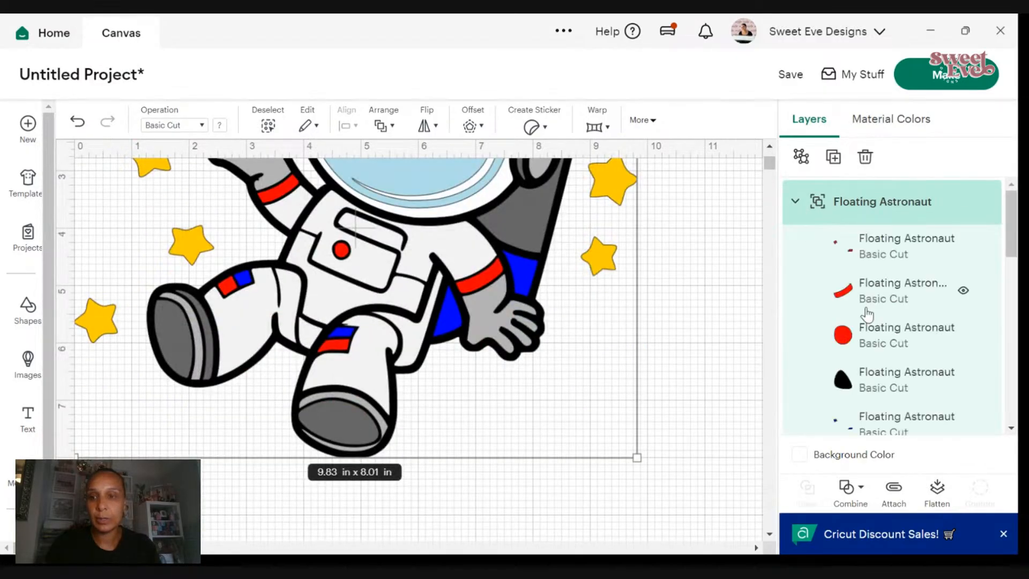
scroll(870, 317, down, 3)
click(873, 355)
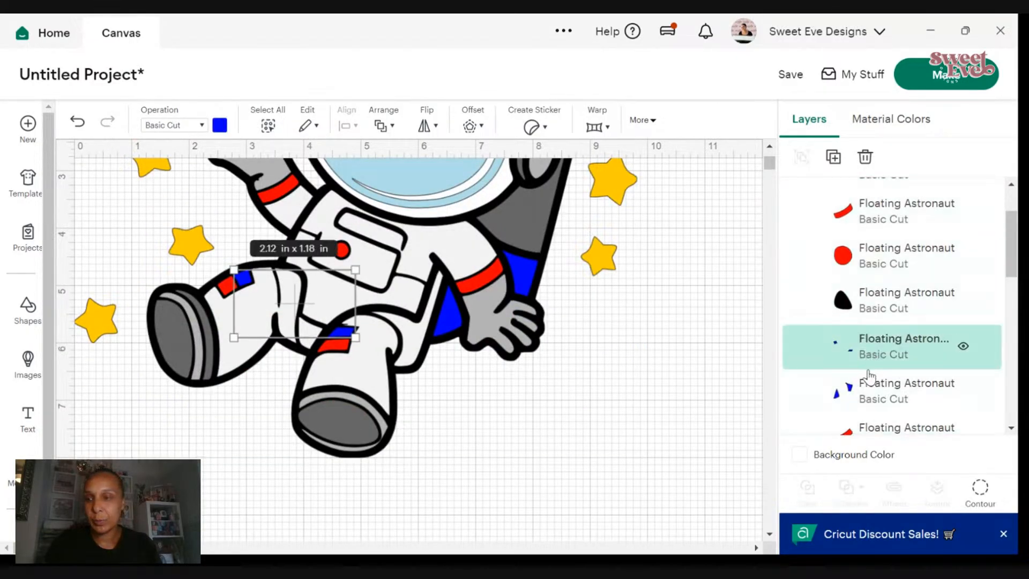
click(869, 382)
click(873, 427)
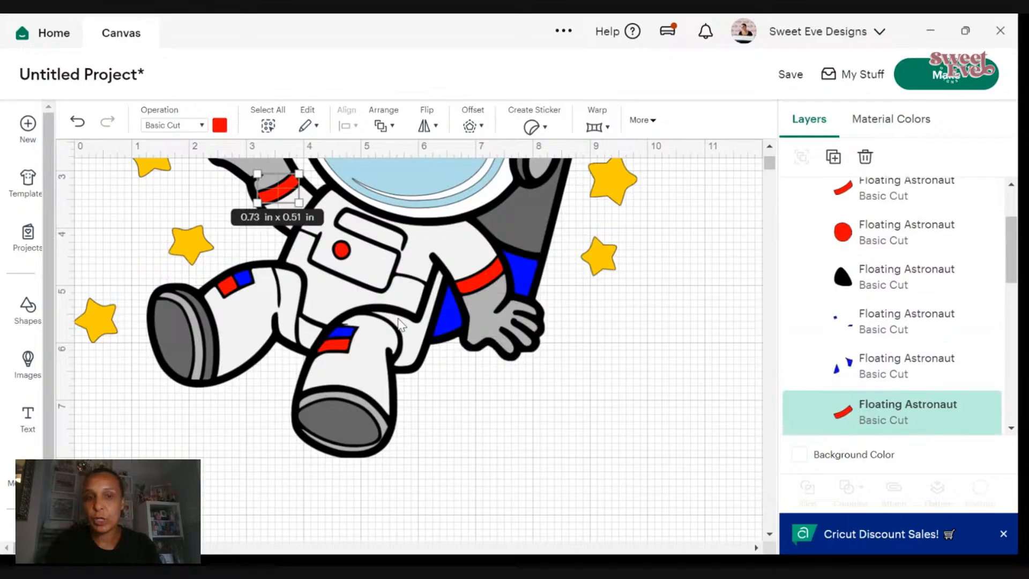
drag(361, 248, 675, 352)
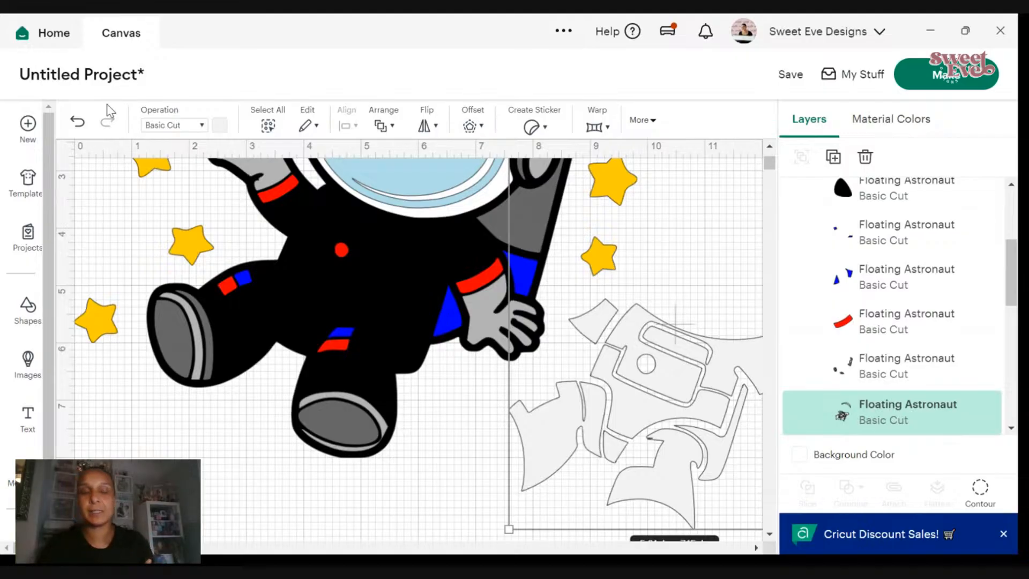
- Undo all the astronaut edits and insertions until the canvas is empty
click(78, 123)
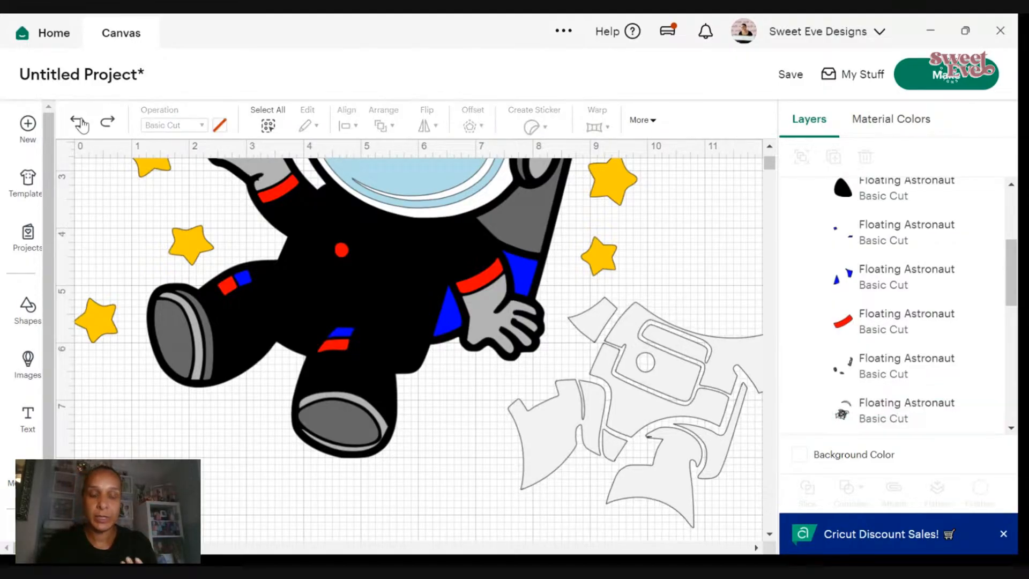
click(78, 122)
click(78, 122)
click(79, 122)
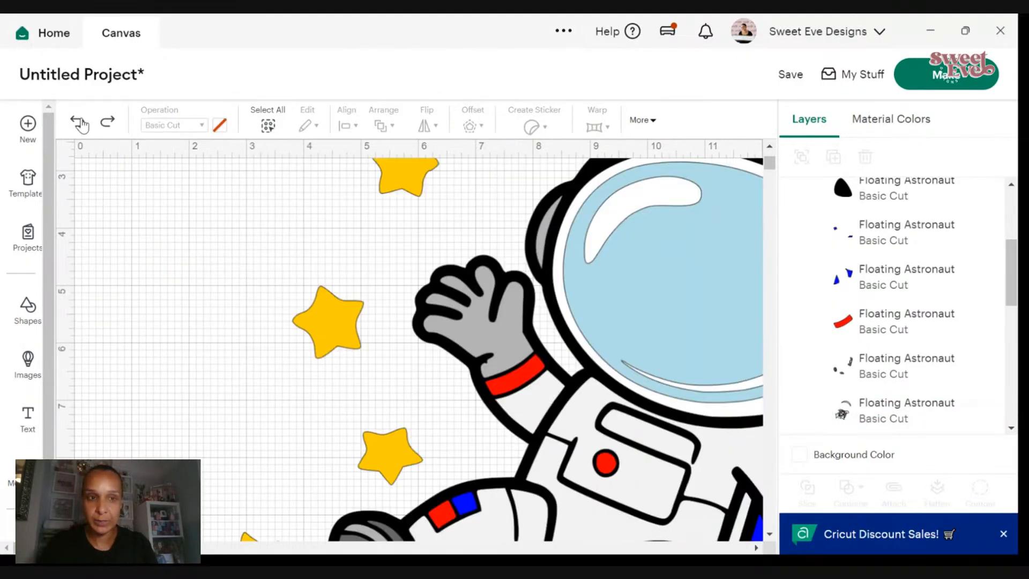
click(78, 123)
click(79, 122)
click(78, 122)
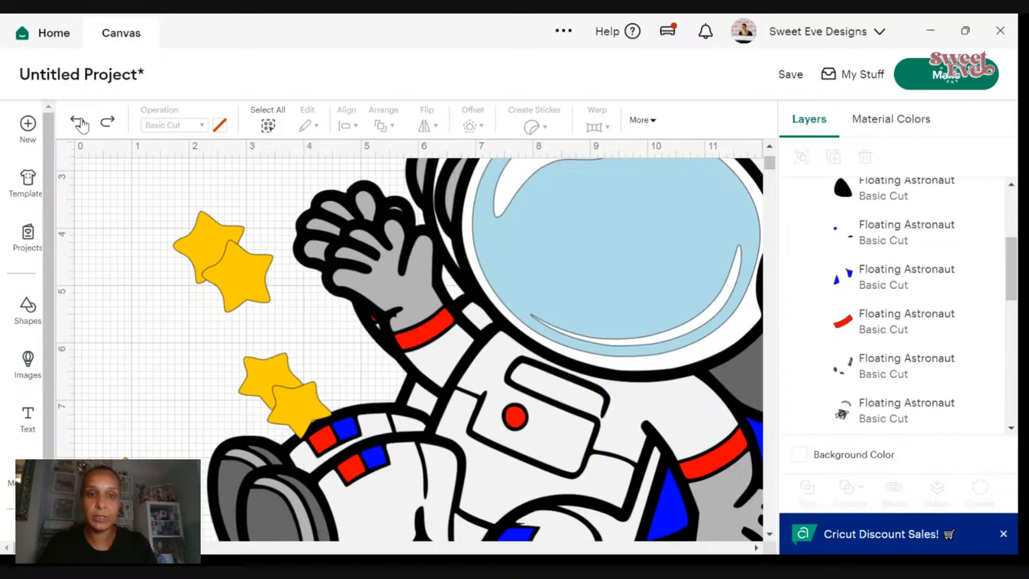
click(78, 123)
click(78, 122)
click(78, 122)
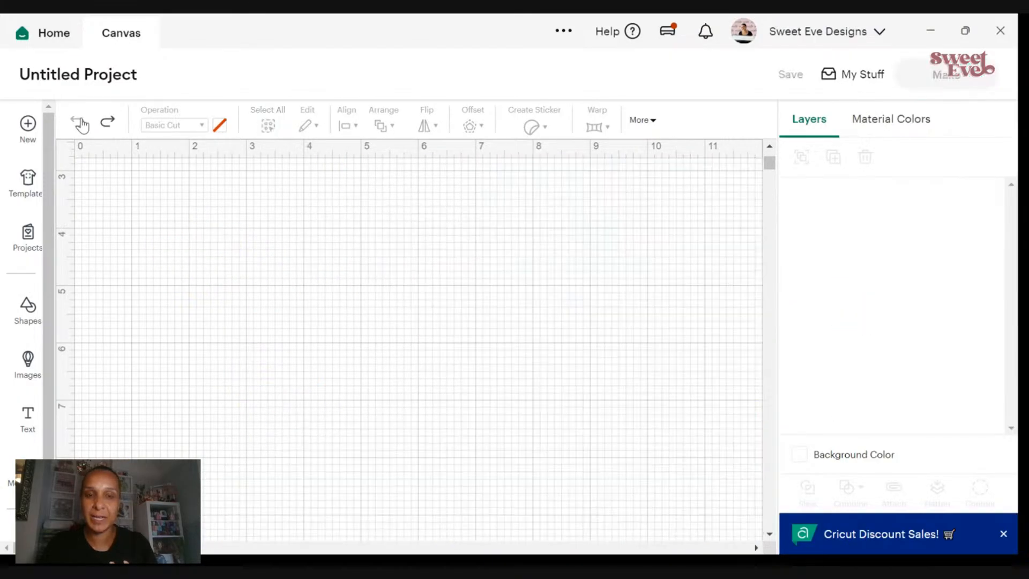
- Reopen the image library and expand the autumn search to the full results view
click(21, 316)
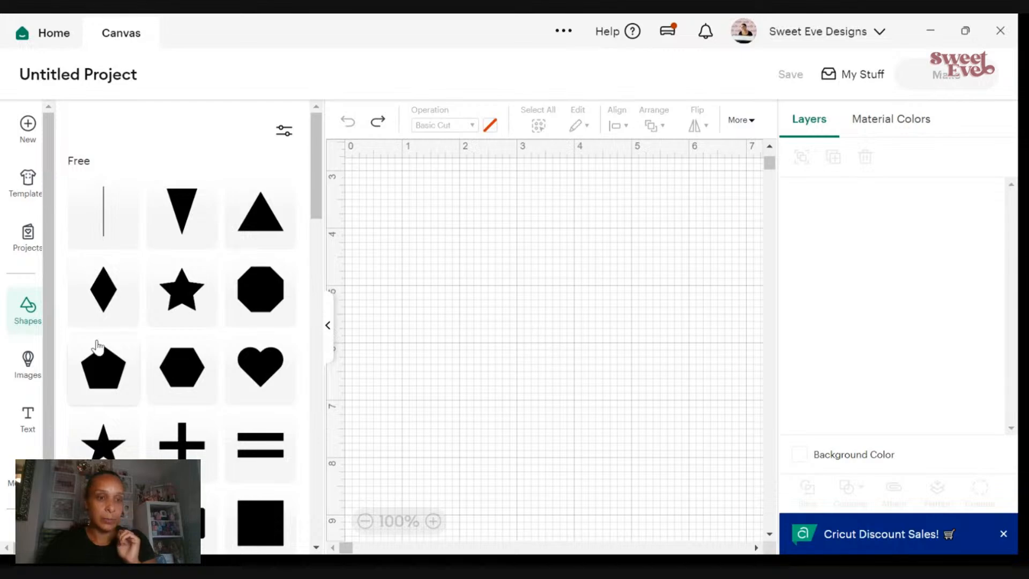
click(35, 372)
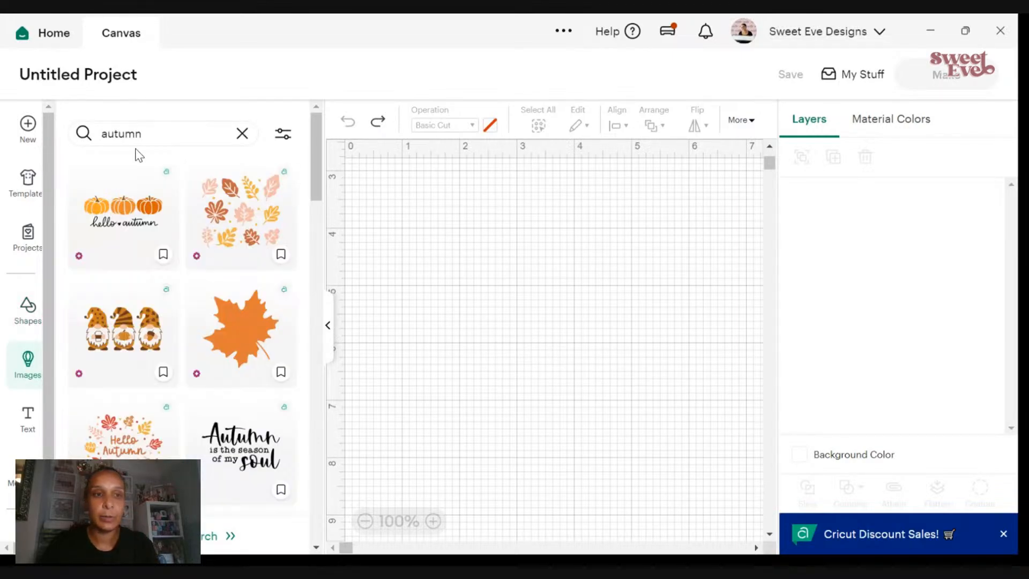
click(212, 536)
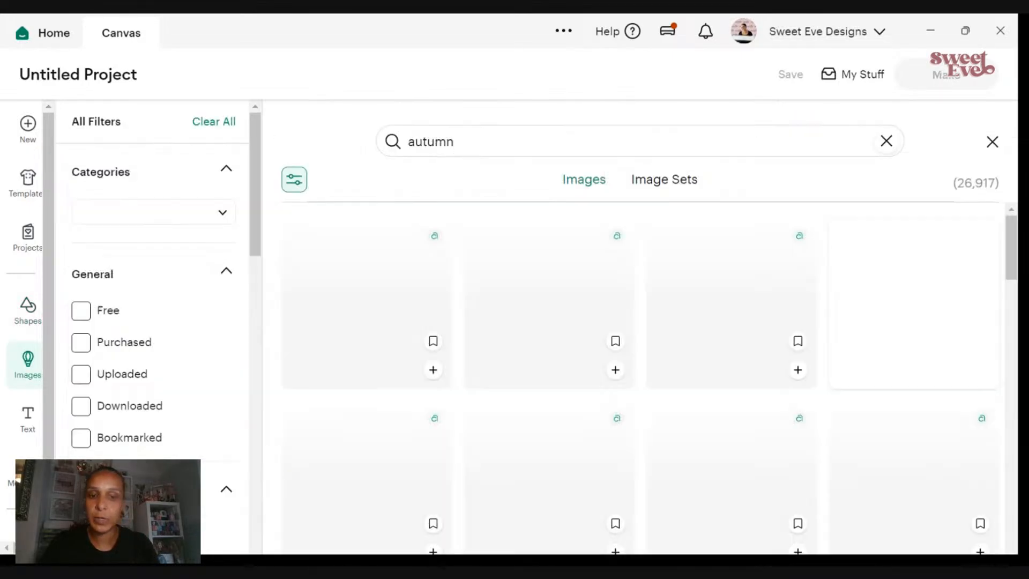
- Filter the autumn images to the Cut operation type and Multiple image layers
scroll(91, 300, down, 2)
scroll(86, 287, down, 3)
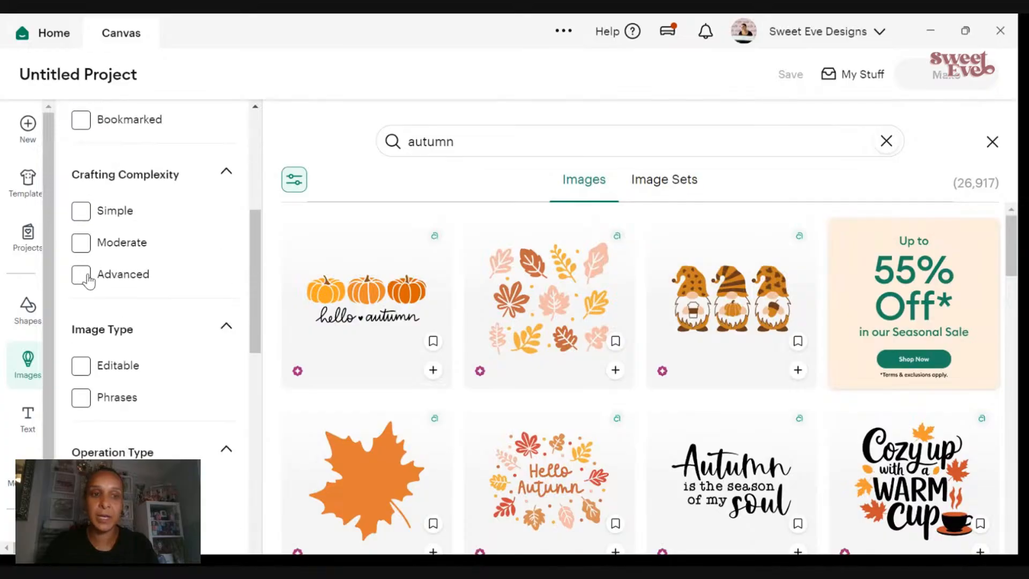
scroll(83, 225, up, 5)
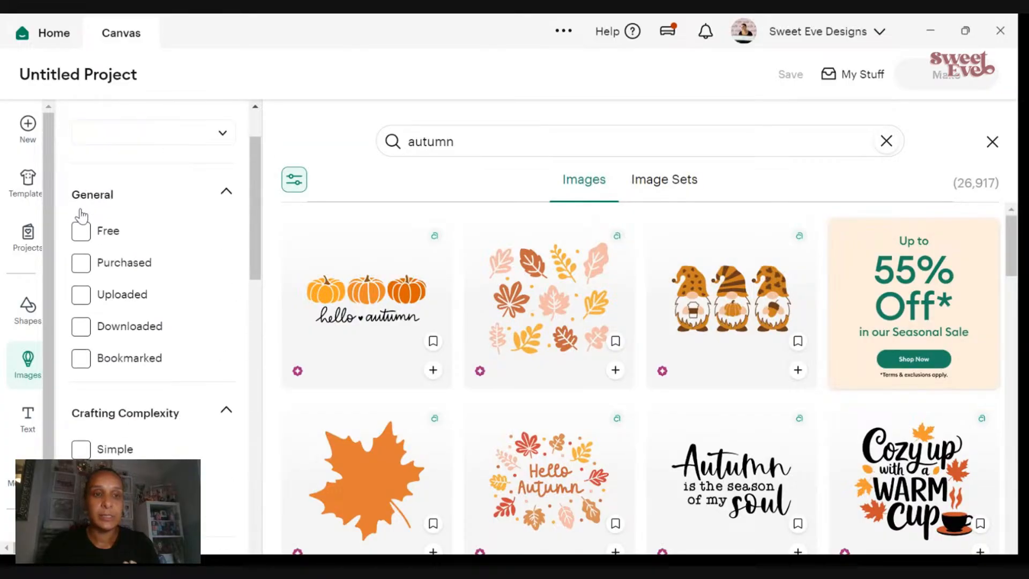
scroll(83, 228, down, 7)
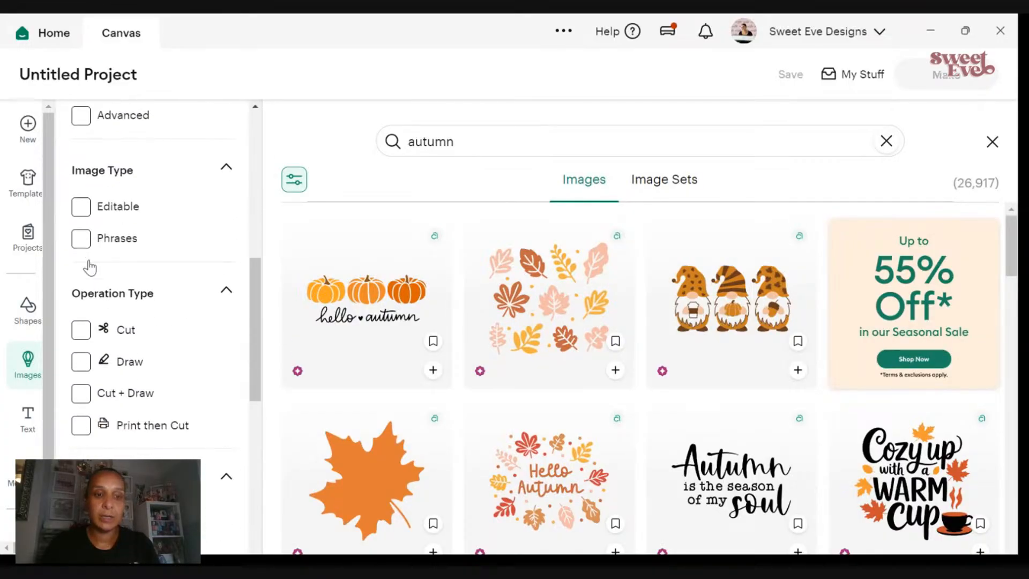
click(81, 329)
scroll(90, 345, down, 4)
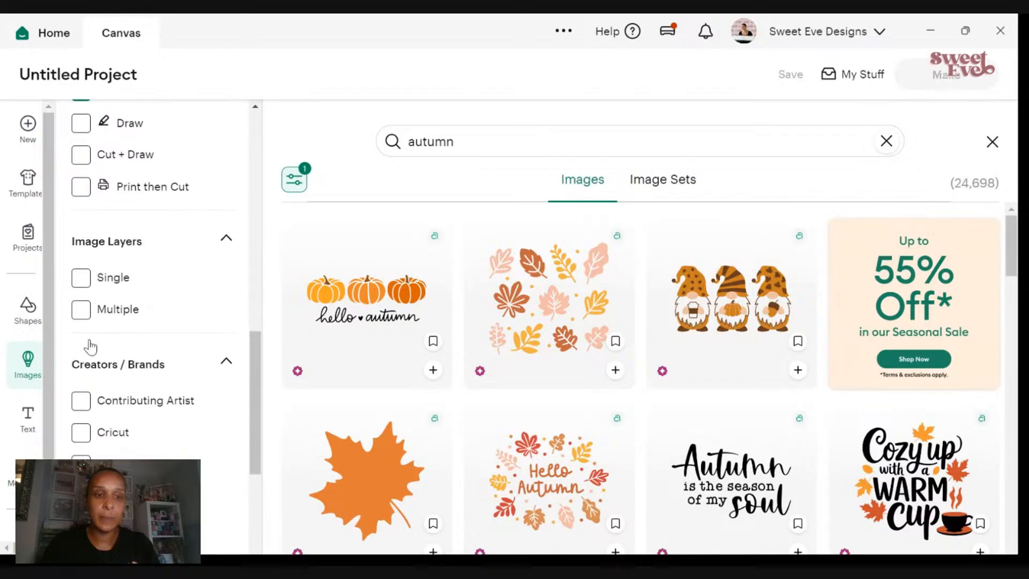
click(82, 317)
scroll(86, 316, down, 3)
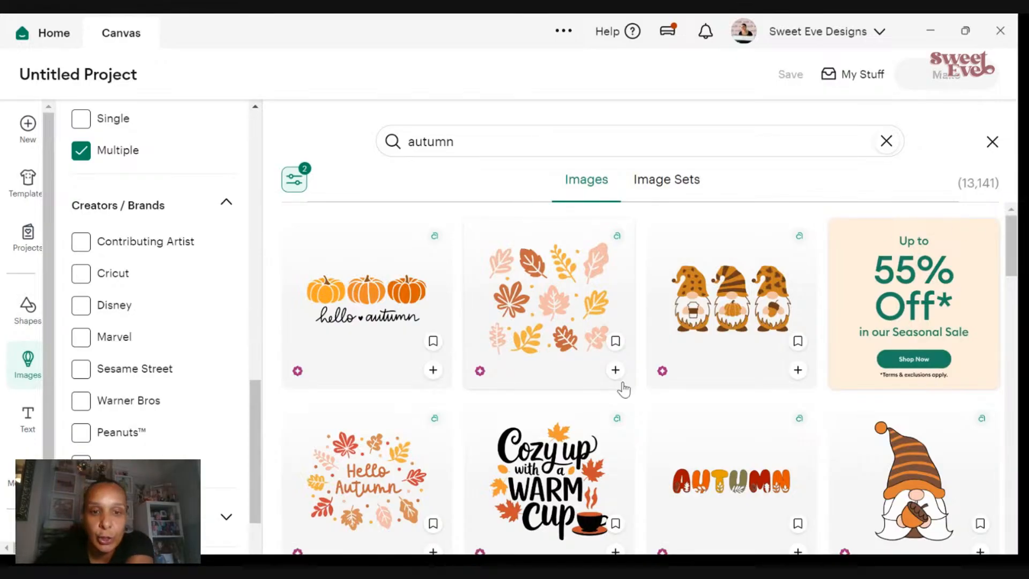
- Add the garland of hanging acorns and autumn leaves from the autumn results to the canvas
scroll(620, 386, down, 1)
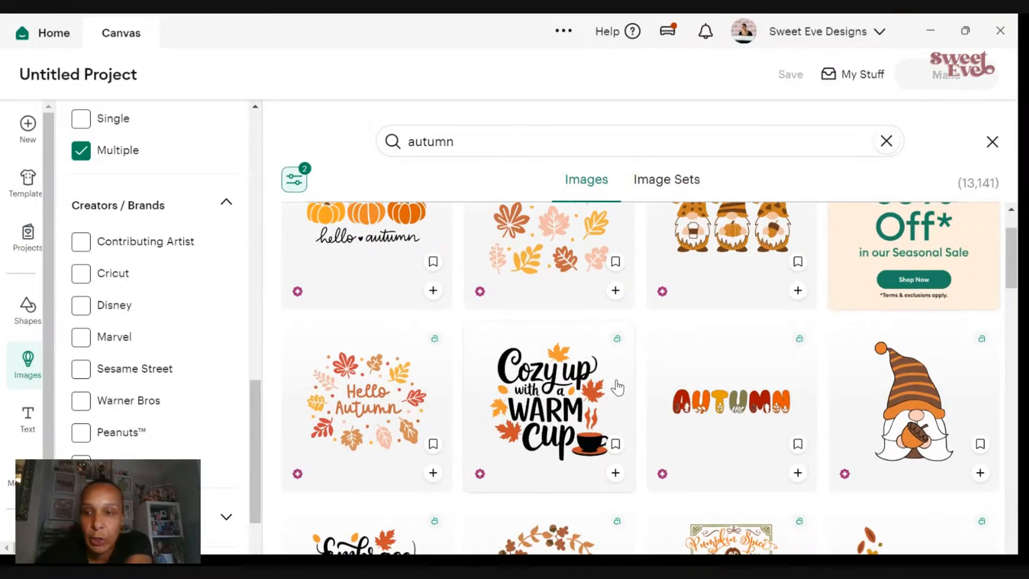
scroll(618, 387, down, 1)
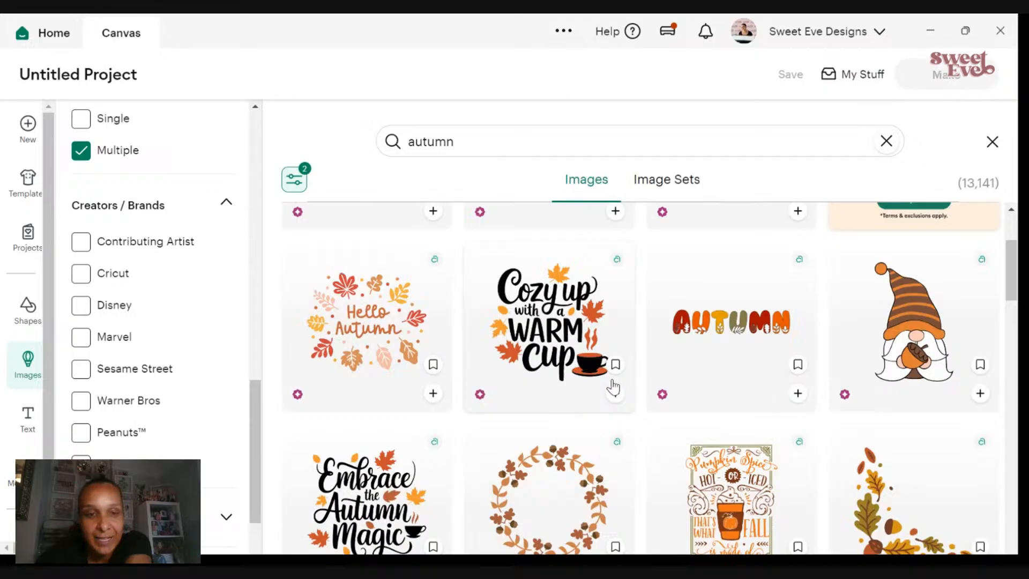
scroll(614, 386, down, 1)
scroll(609, 391, down, 1)
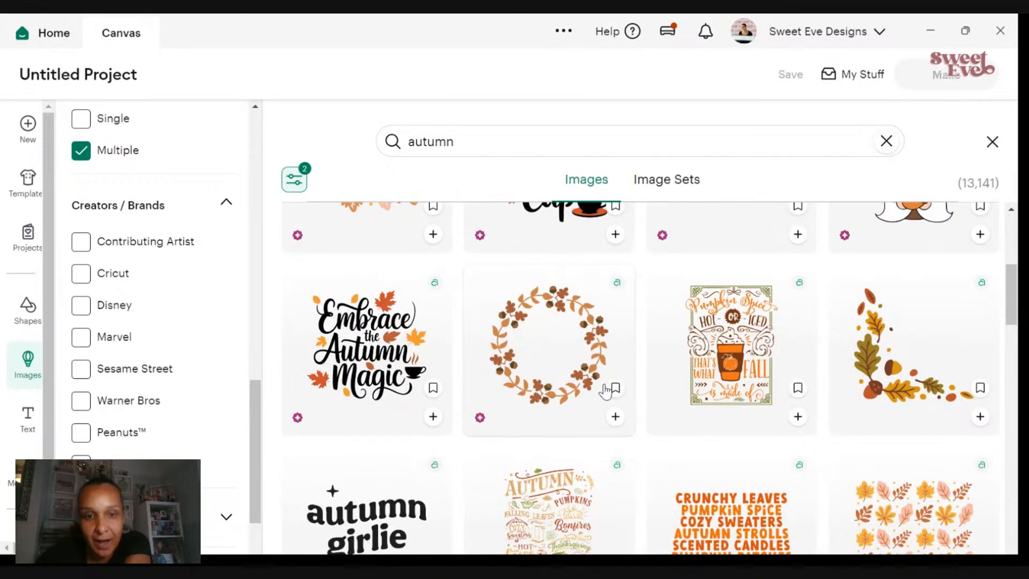
scroll(607, 388, down, 2)
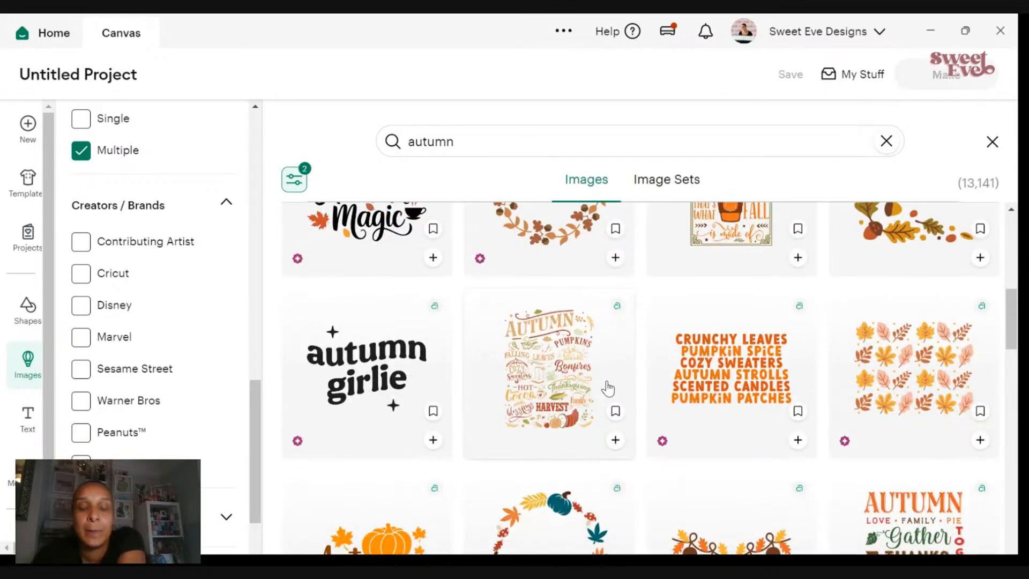
scroll(608, 388, down, 3)
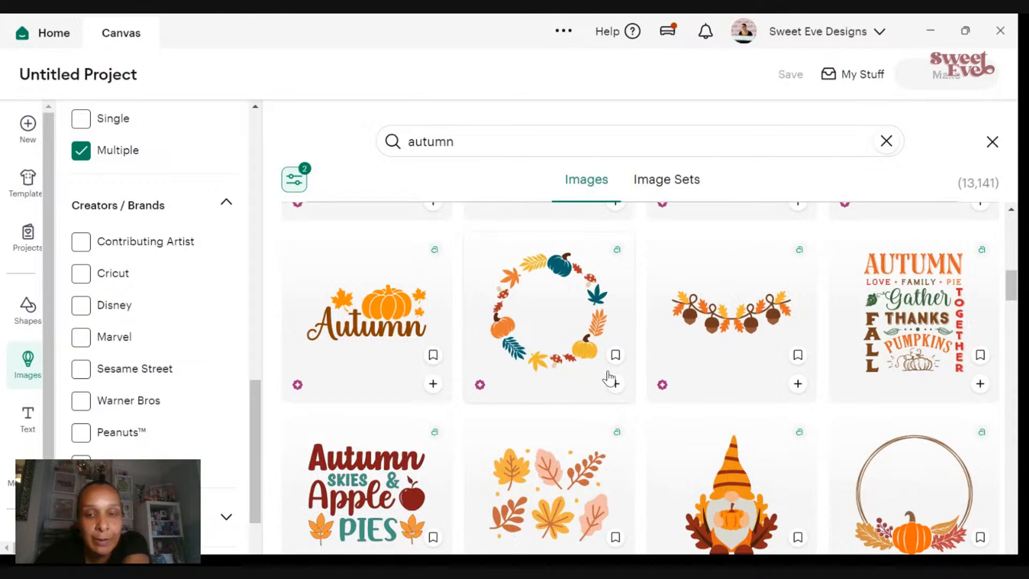
click(798, 384)
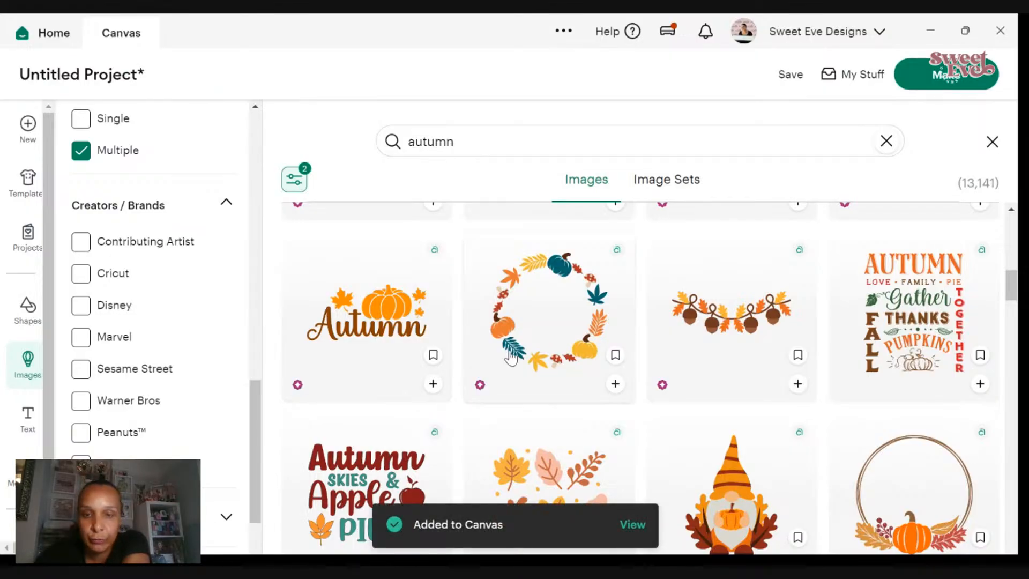
- Add the orange and red "Welcome Autumn" lettering image to the canvas
scroll(506, 362, down, 2)
scroll(492, 327, down, 2)
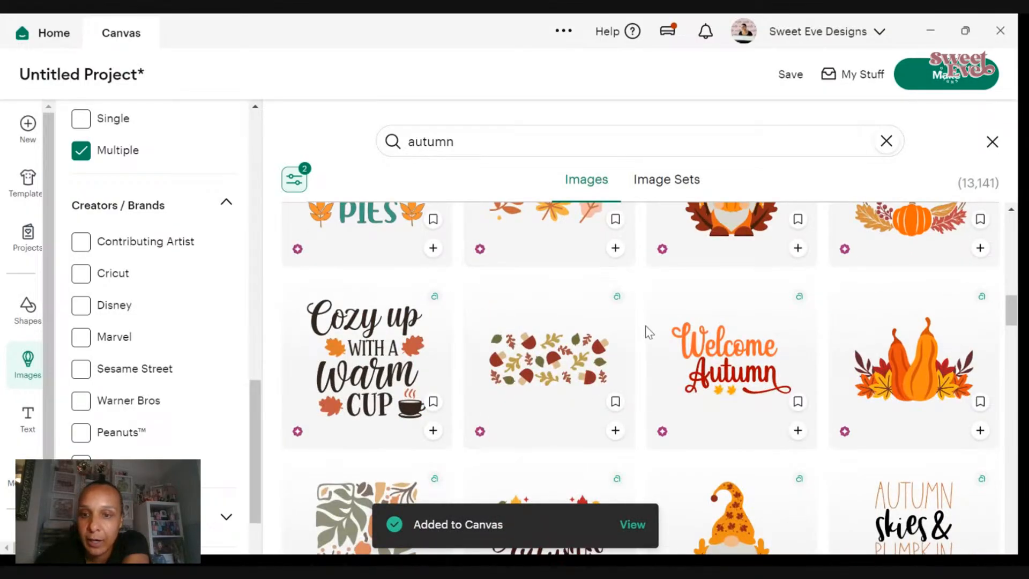
scroll(648, 330, up, 1)
scroll(650, 336, up, 5)
scroll(651, 337, down, 4)
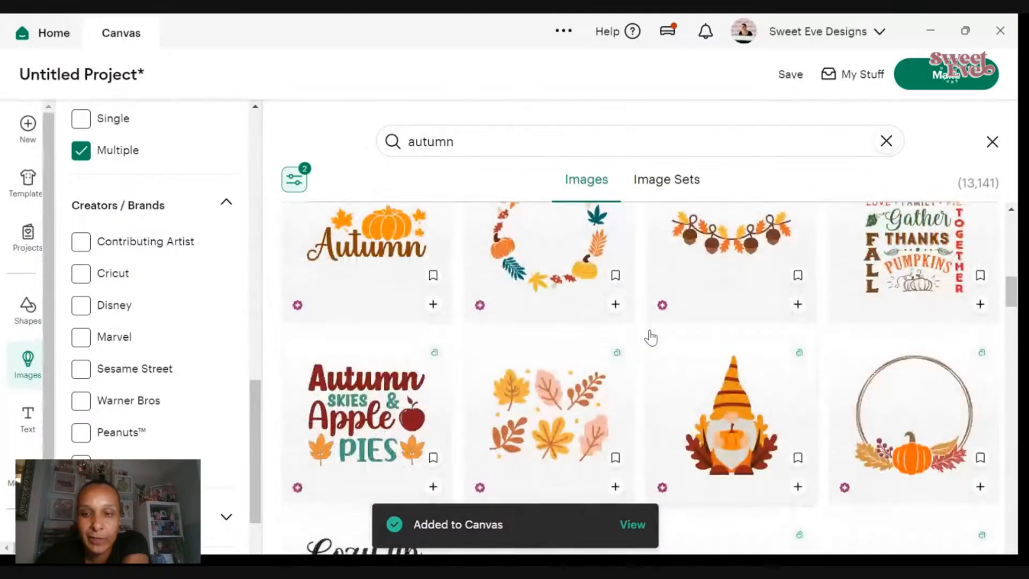
scroll(651, 336, down, 3)
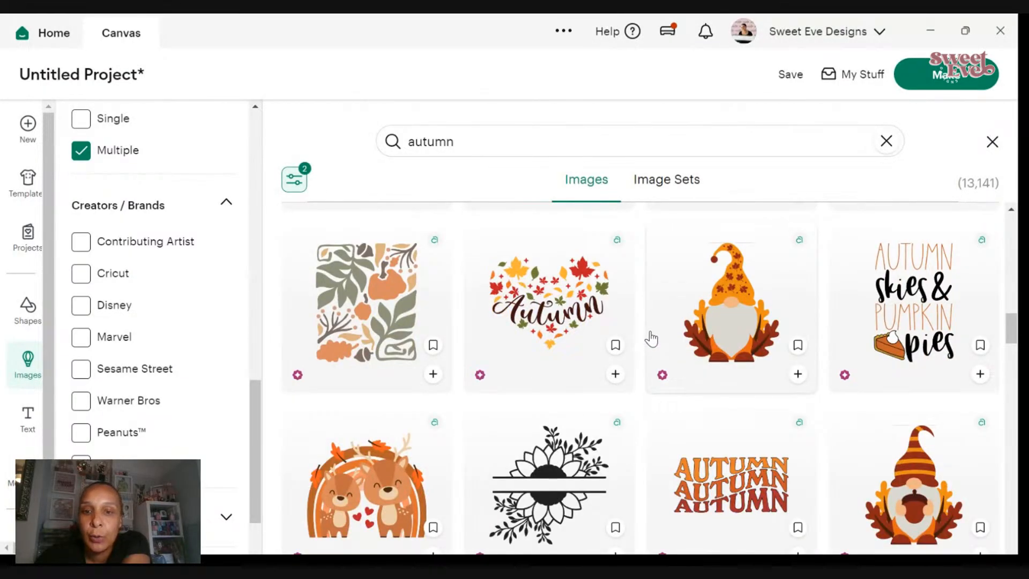
scroll(650, 338, up, 3)
scroll(650, 338, down, 2)
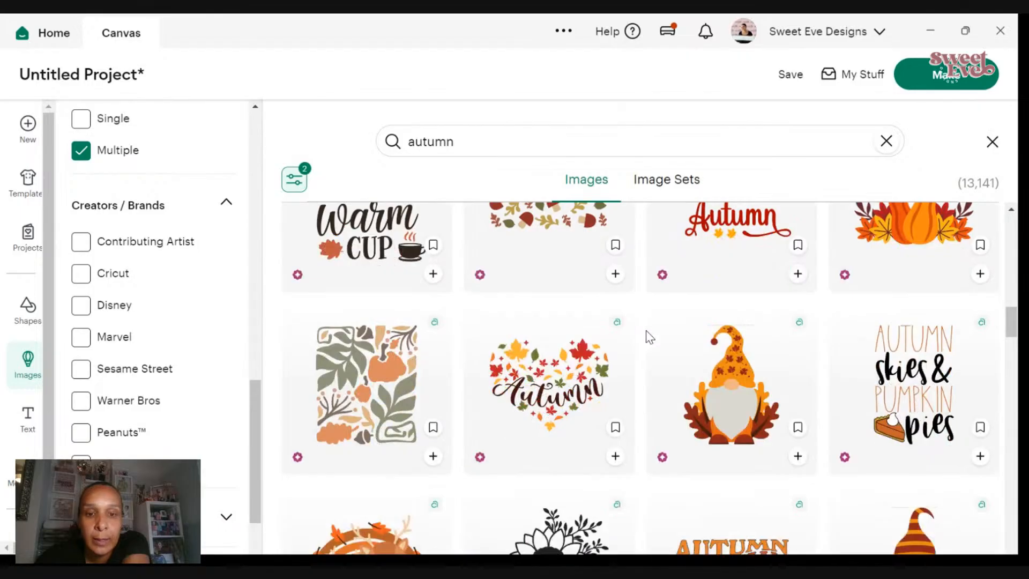
scroll(545, 328, up, 2)
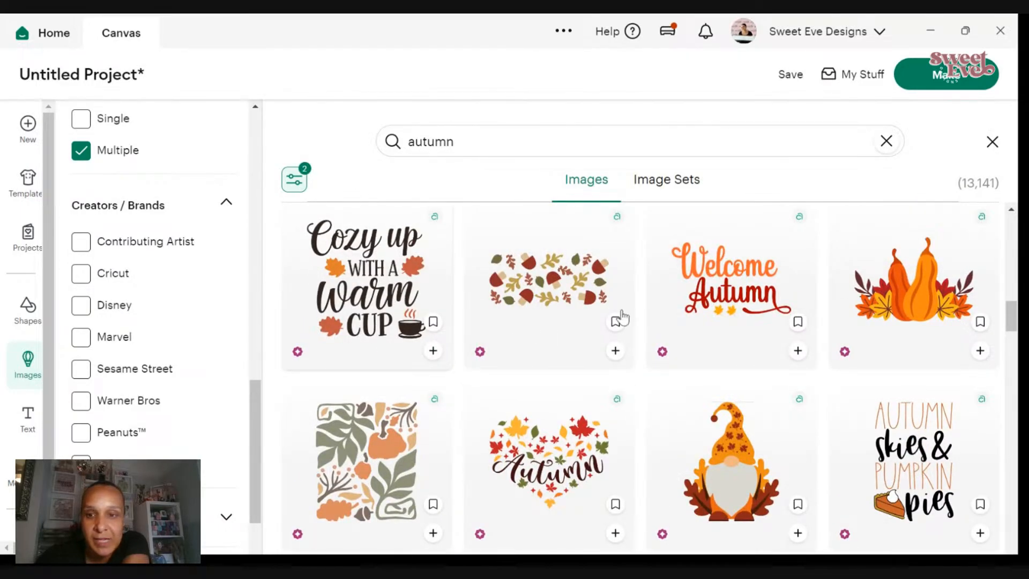
click(798, 350)
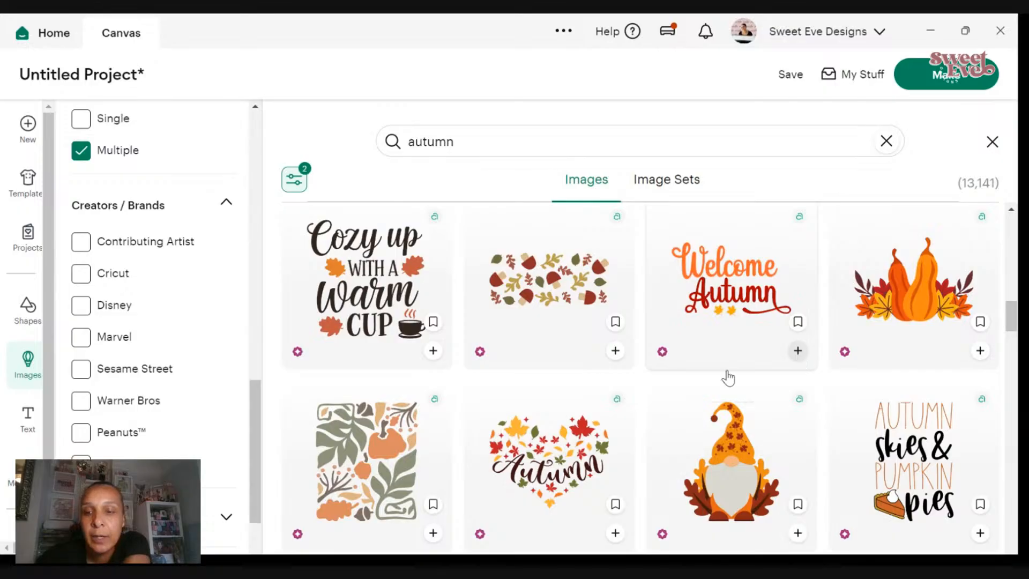
- Add the image of two orange candles surrounded by autumn leaves to the canvas
scroll(727, 389, down, 3)
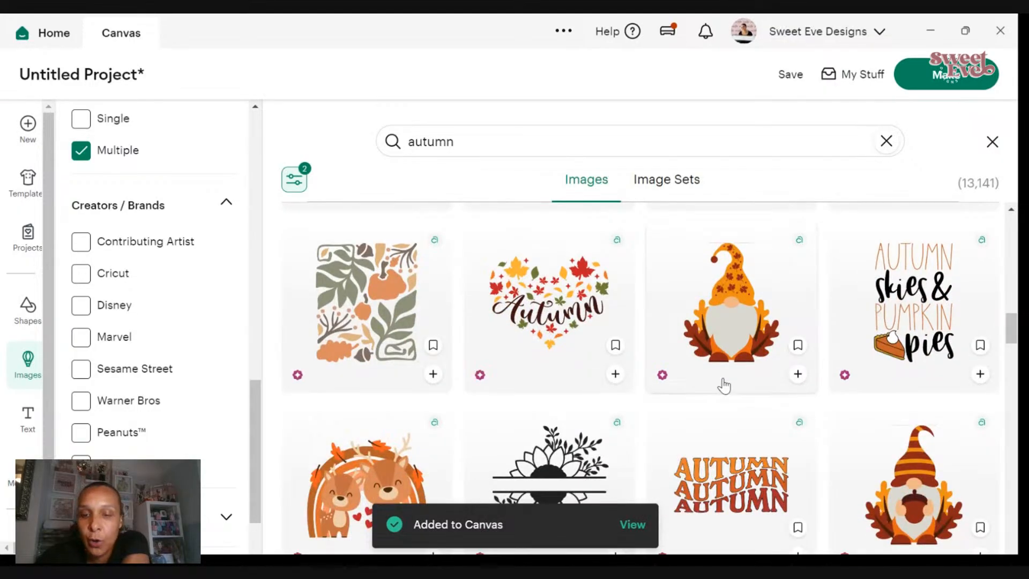
scroll(727, 383, down, 2)
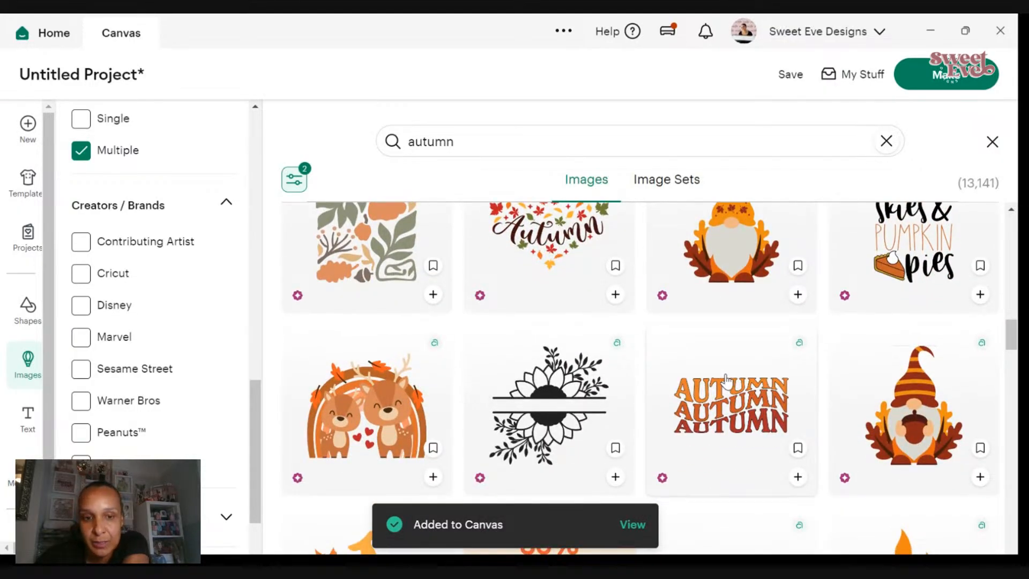
scroll(726, 381, down, 2)
scroll(726, 384, down, 2)
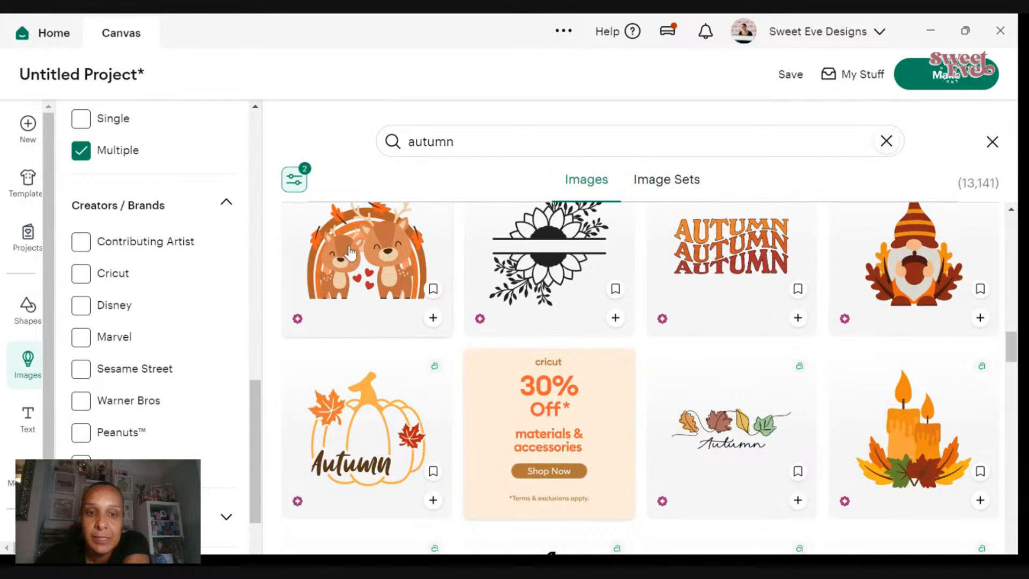
scroll(375, 273, up, 2)
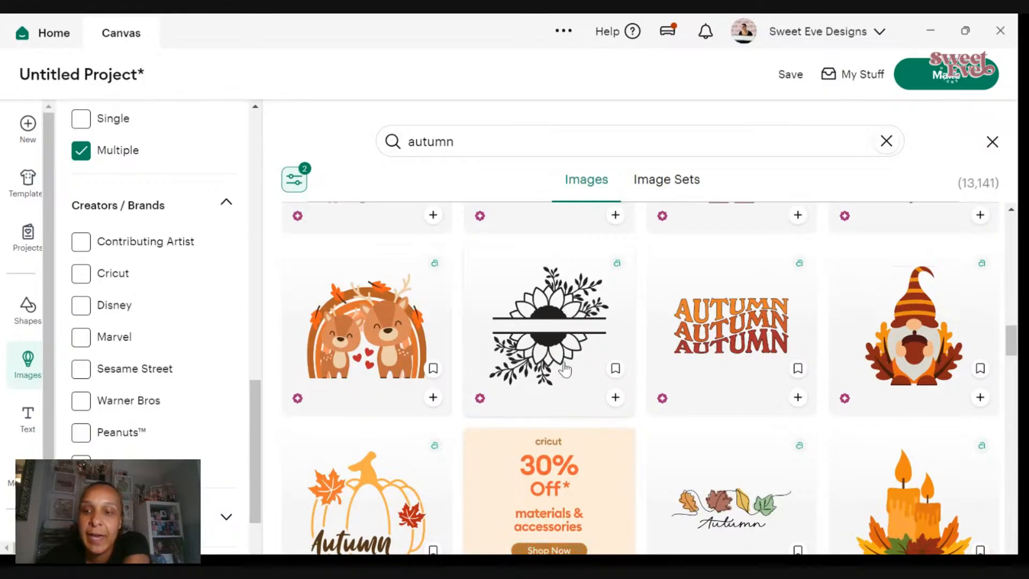
scroll(375, 376, down, 6)
scroll(311, 401, up, 2)
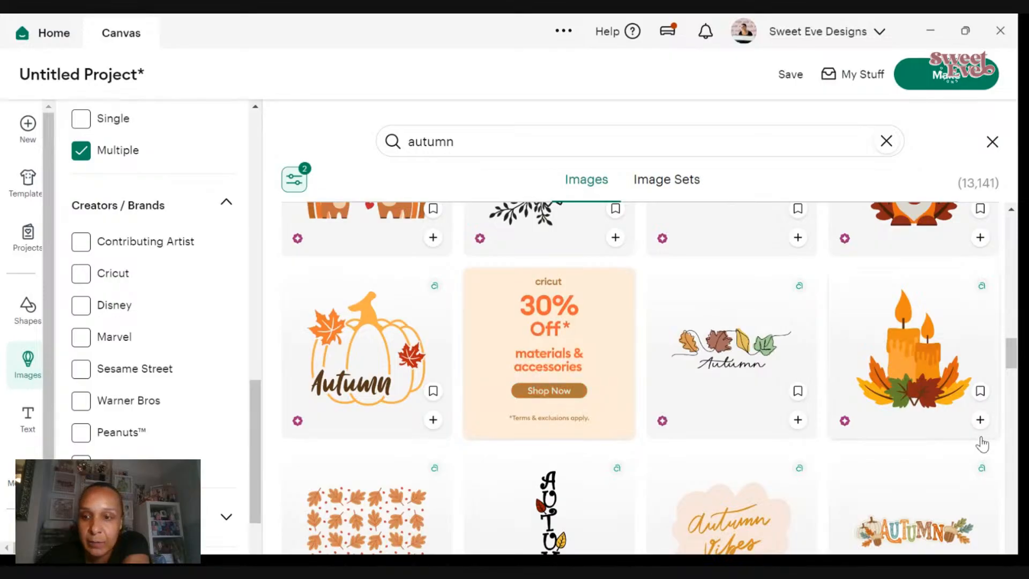
click(980, 420)
- Add the "Autumn Glow" lettering image with leaves and a coffee cup to the canvas
scroll(548, 403, down, 6)
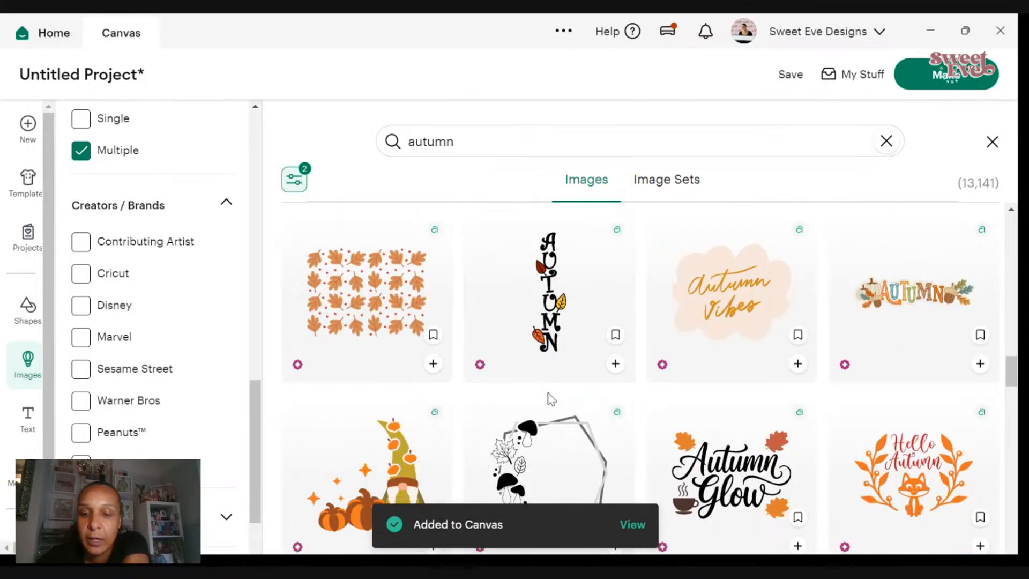
scroll(547, 396, down, 3)
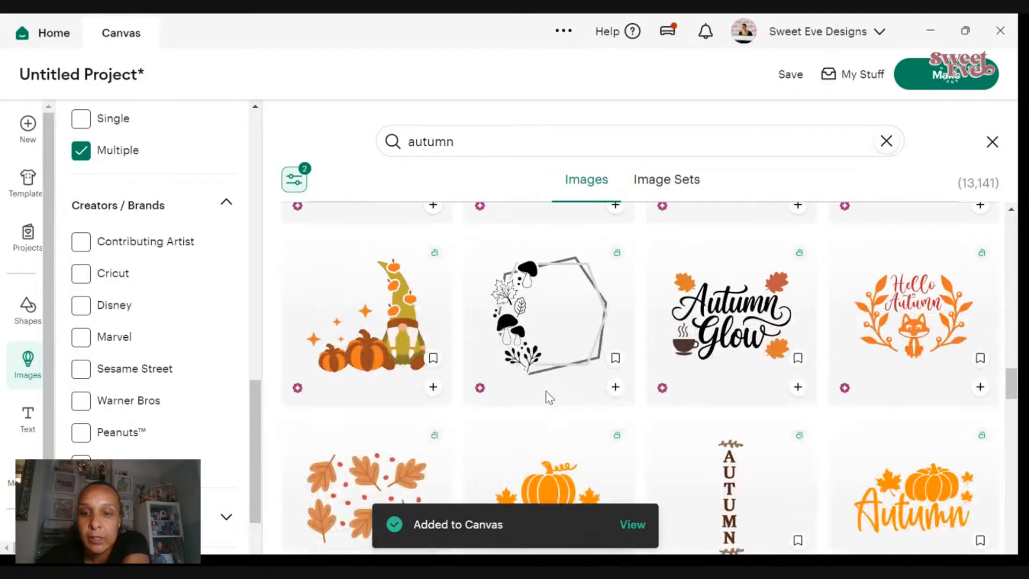
click(799, 387)
- Add the "Autumn's embrace" lettering image with its row of leaves to the canvas
scroll(321, 393, down, 8)
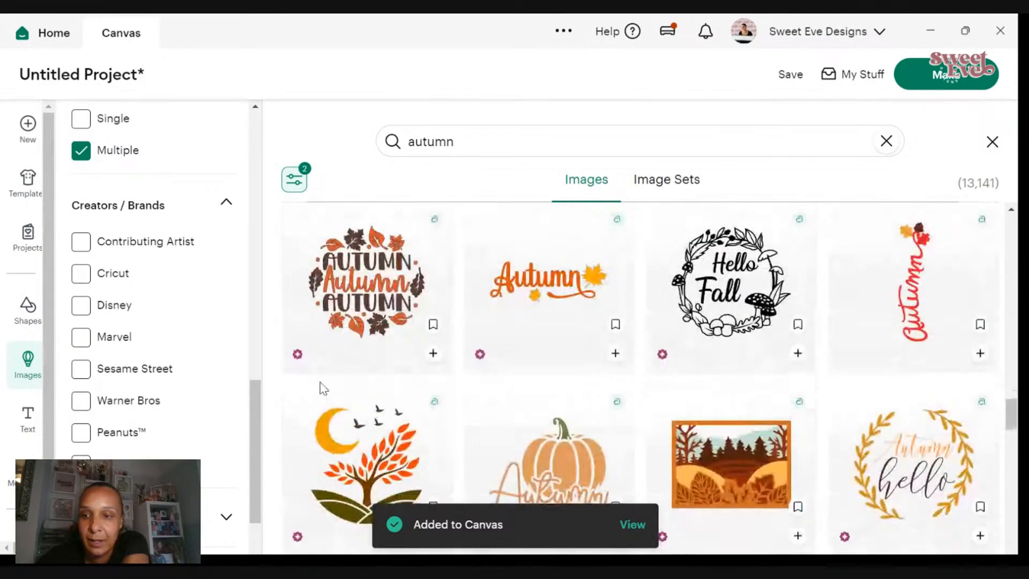
scroll(320, 389, down, 3)
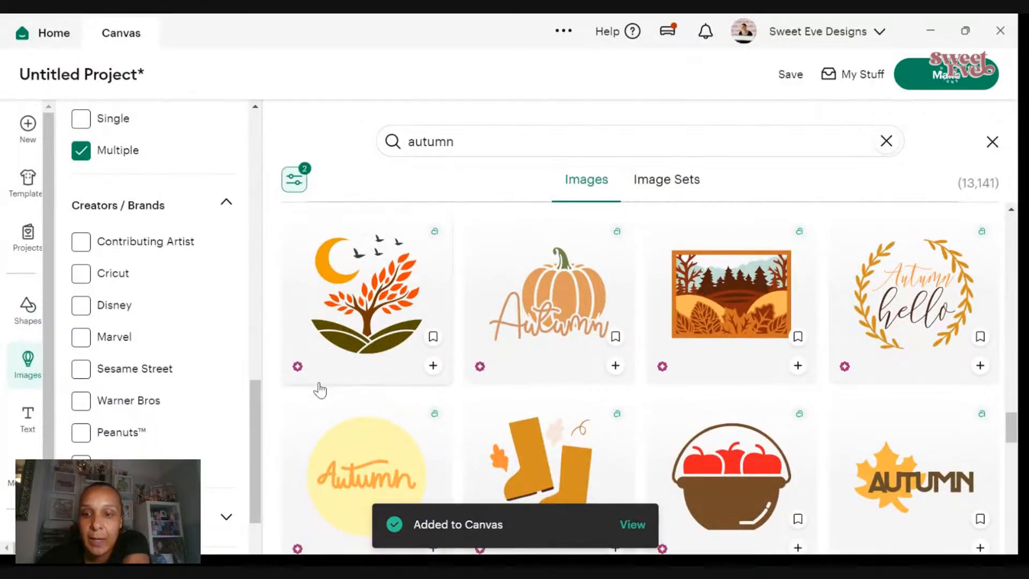
scroll(321, 389, down, 5)
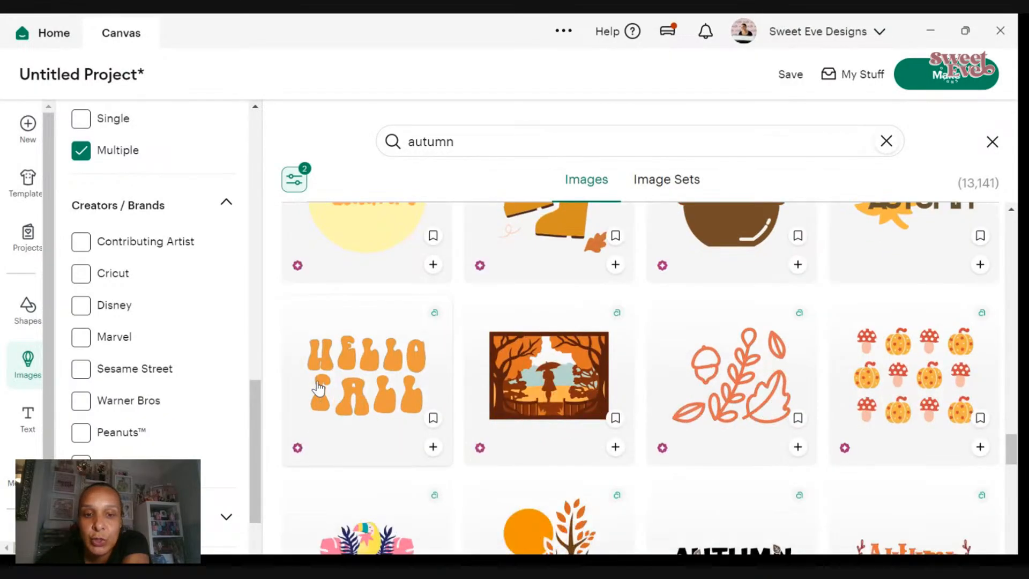
scroll(318, 387, down, 6)
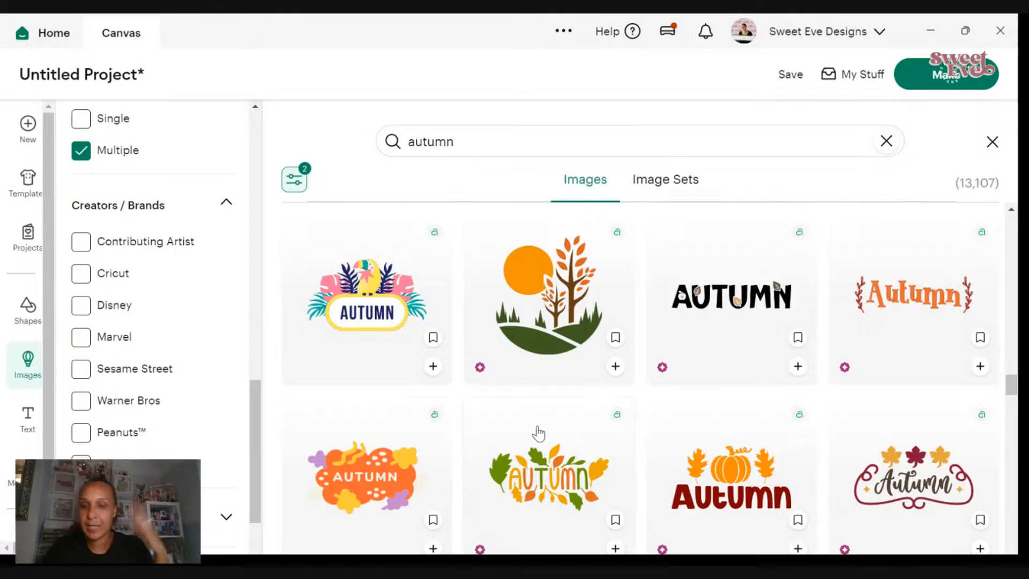
scroll(547, 425, down, 4)
scroll(550, 424, down, 8)
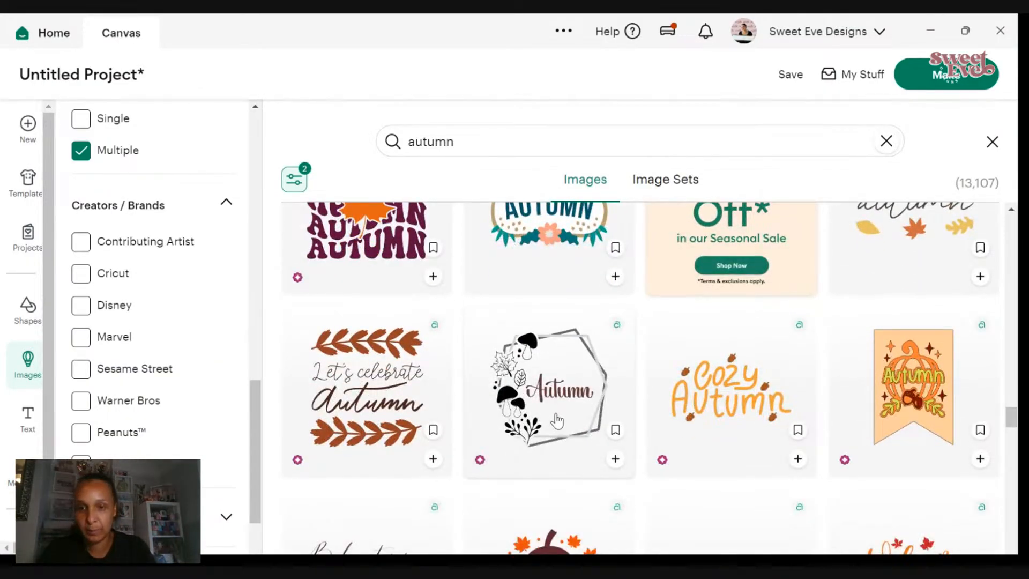
scroll(552, 429, down, 4)
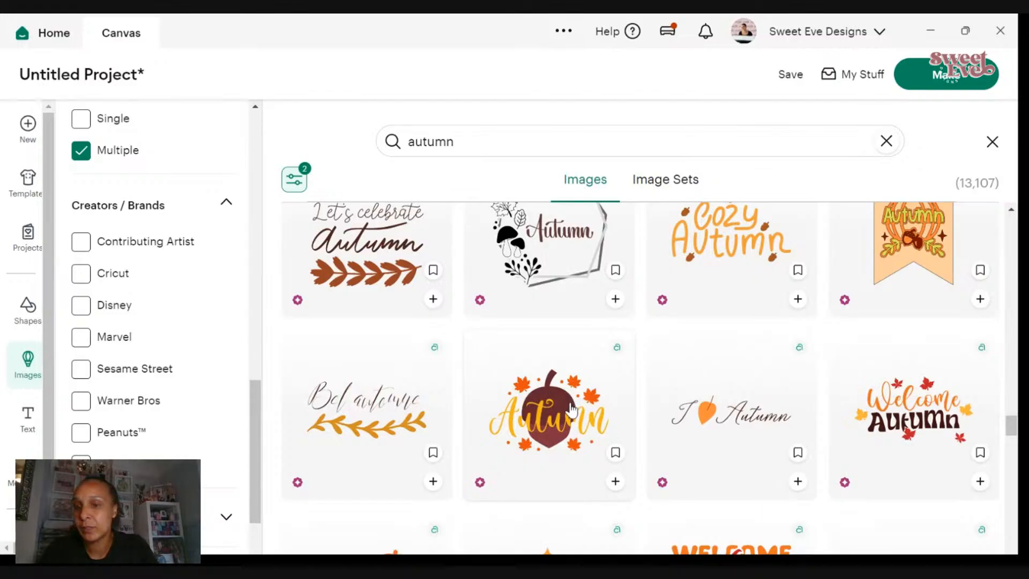
scroll(572, 410, down, 5)
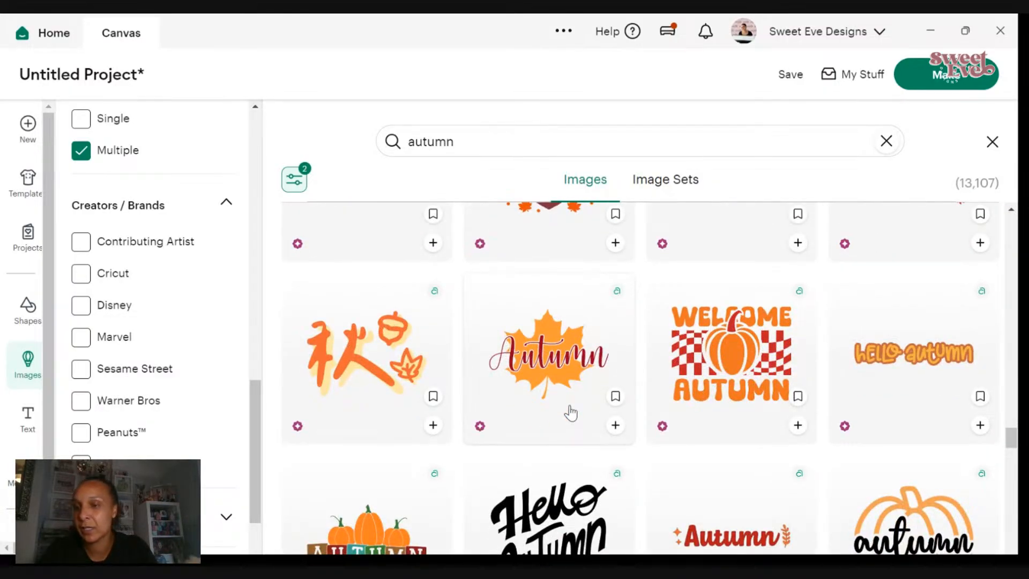
scroll(571, 411, down, 2)
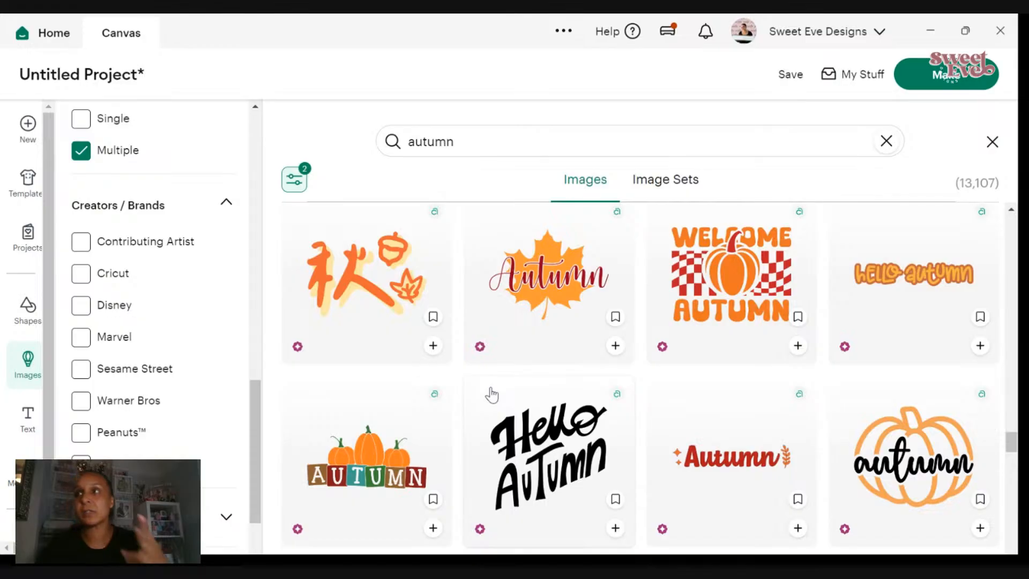
scroll(540, 379, down, 5)
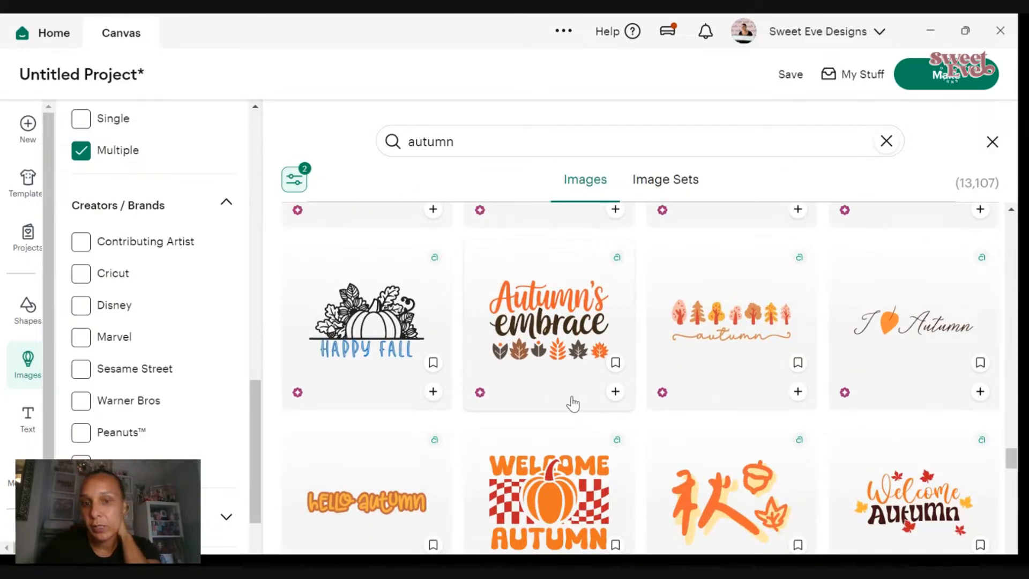
click(615, 392)
- Add the yellow and orange autumn tree standing on a yellow mound from the autumn results to the canvas
scroll(705, 333, down, 3)
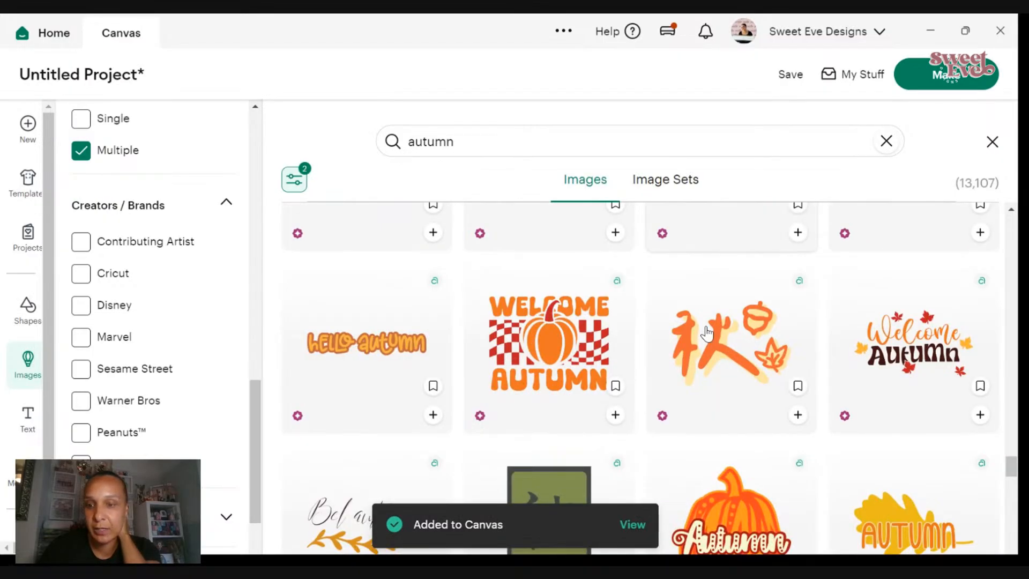
scroll(706, 333, down, 6)
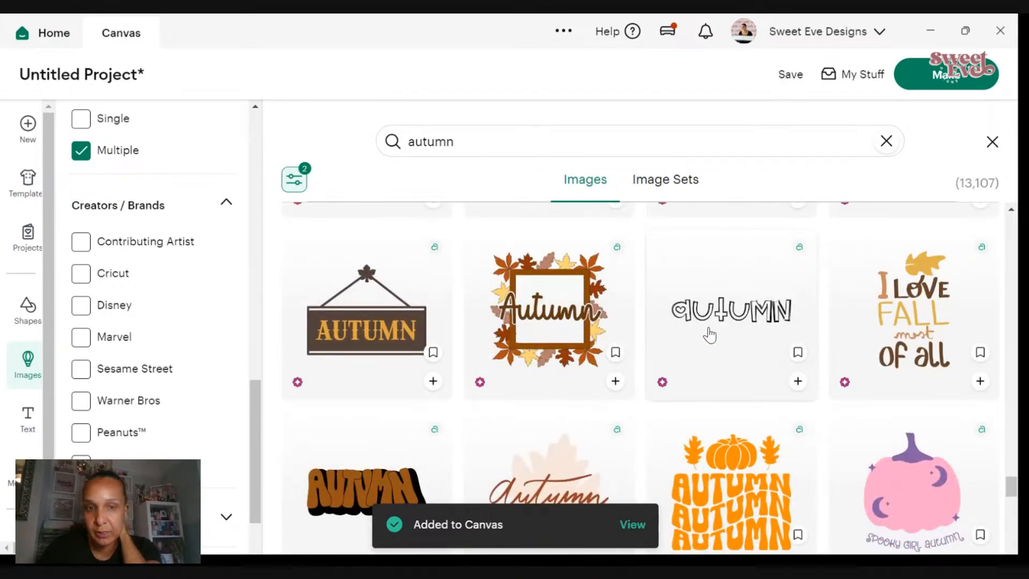
scroll(710, 335, down, 5)
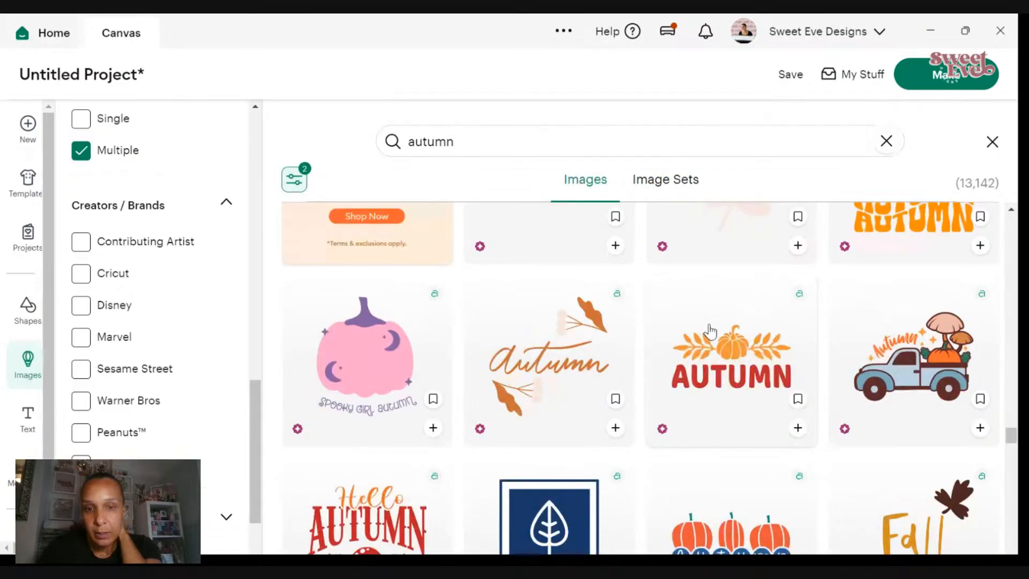
scroll(711, 332, down, 5)
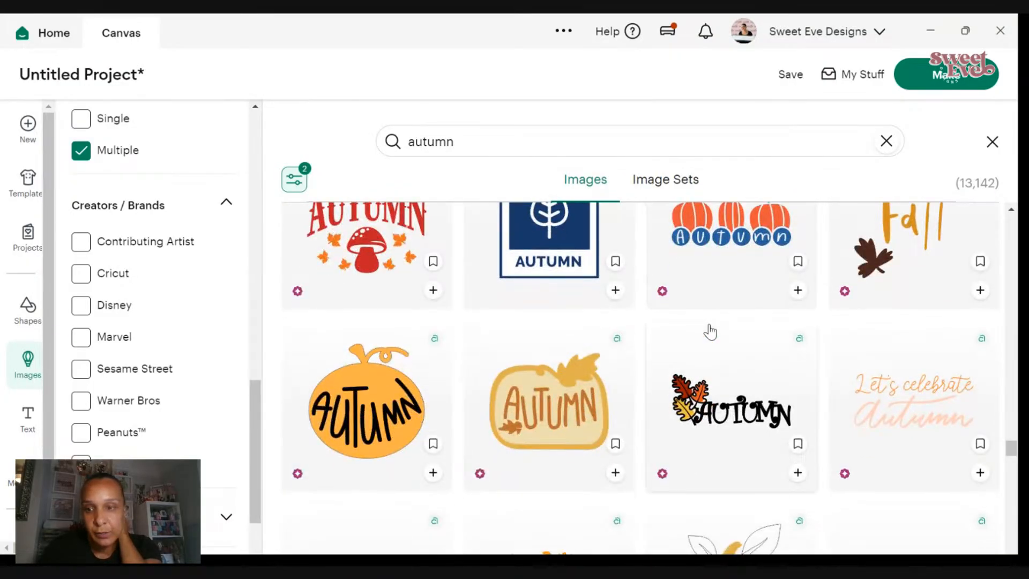
scroll(710, 332, down, 5)
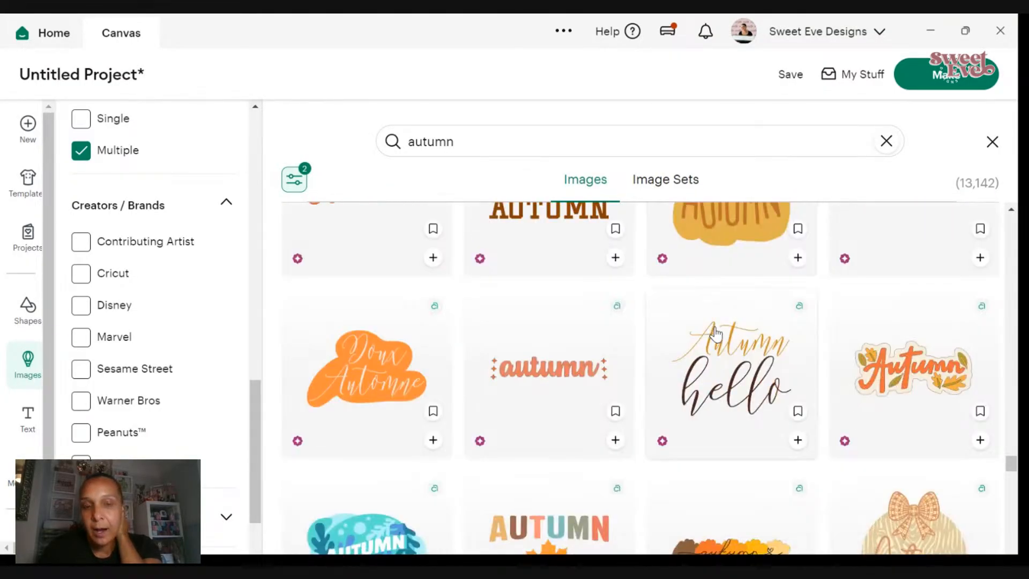
scroll(716, 333, down, 5)
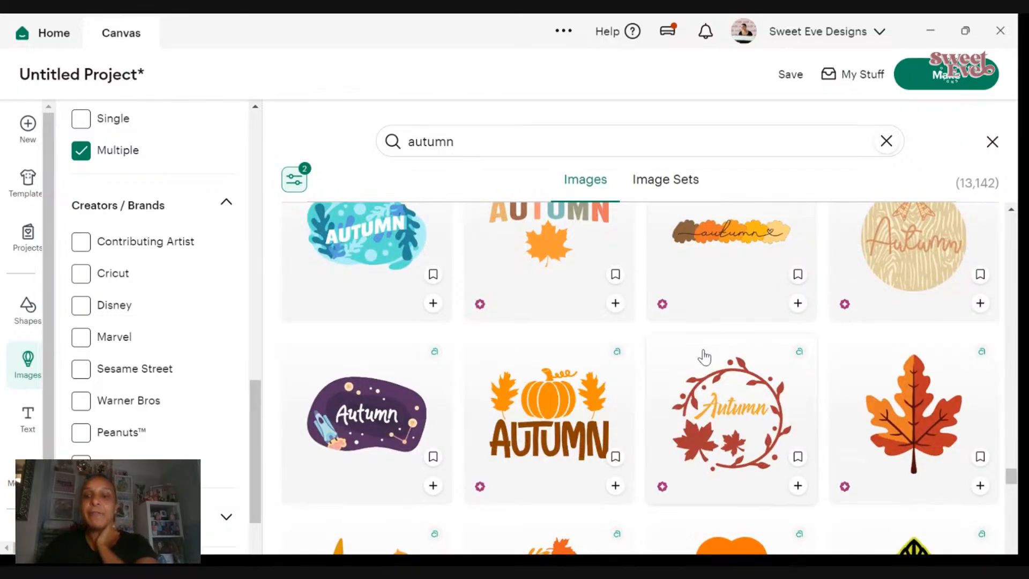
scroll(704, 357, down, 5)
scroll(706, 363, down, 5)
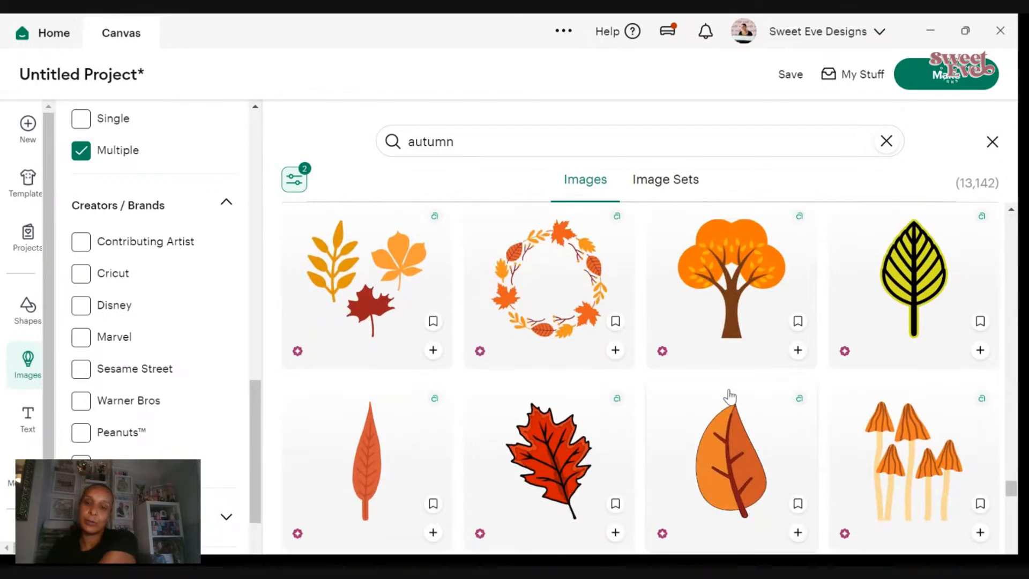
scroll(754, 409, down, 3)
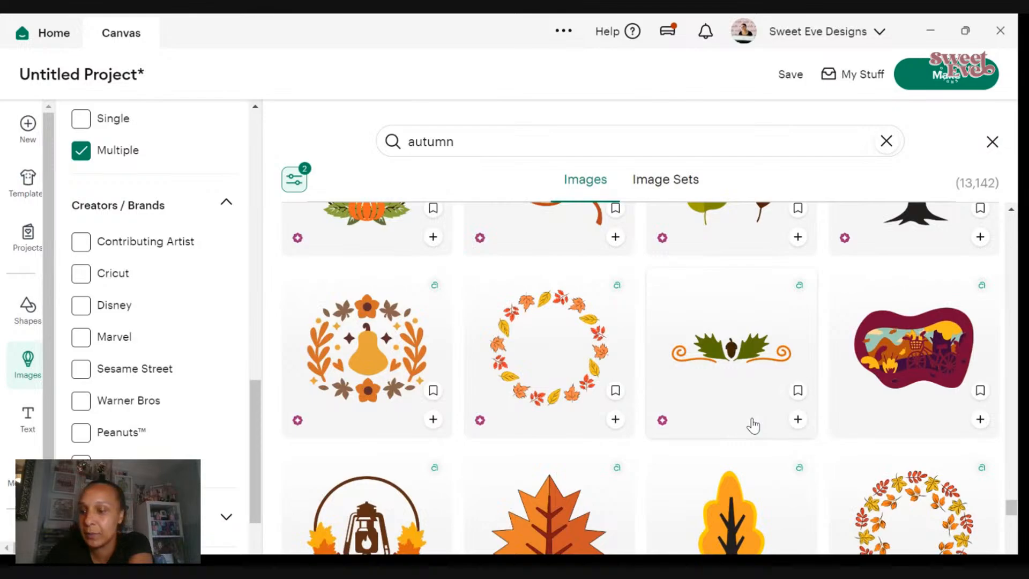
scroll(754, 425, down, 5)
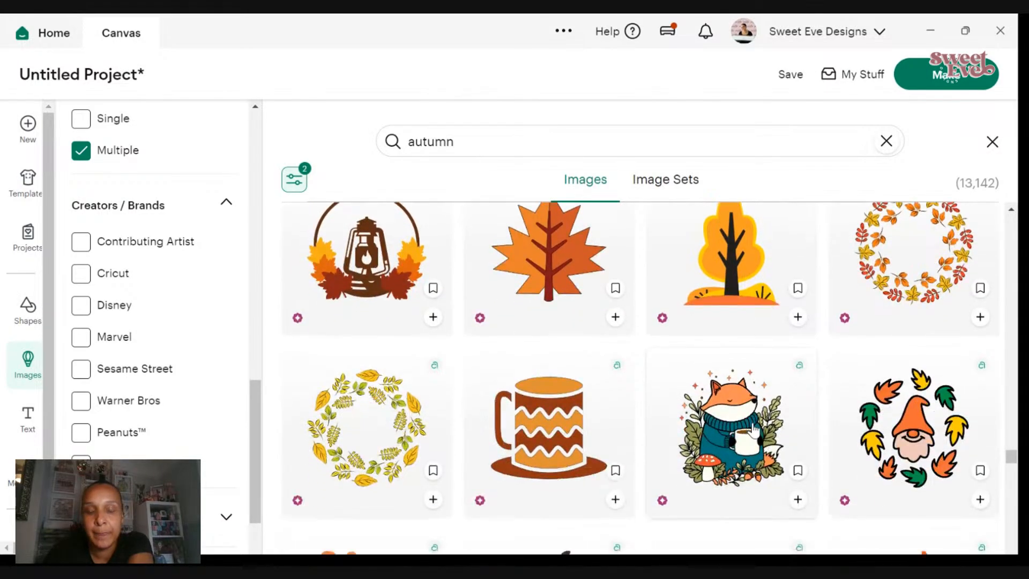
scroll(755, 427, down, 10)
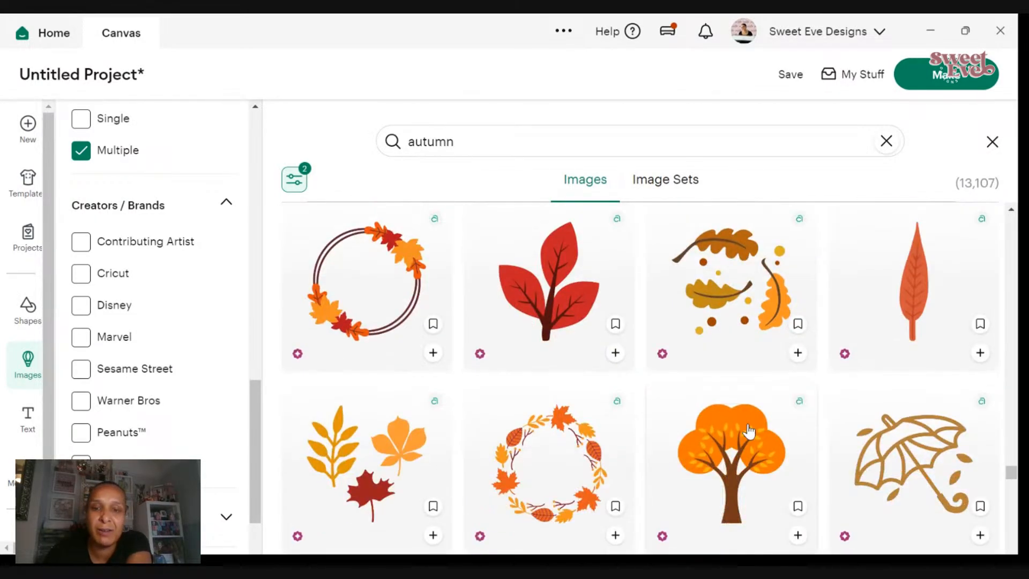
scroll(718, 431, down, 3)
scroll(711, 435, down, 2)
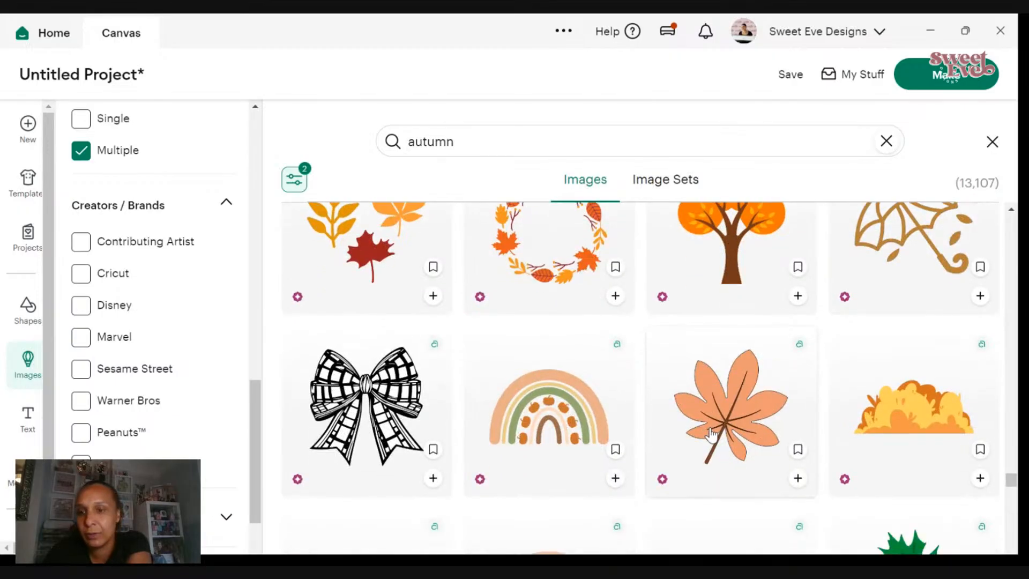
scroll(711, 430, down, 4)
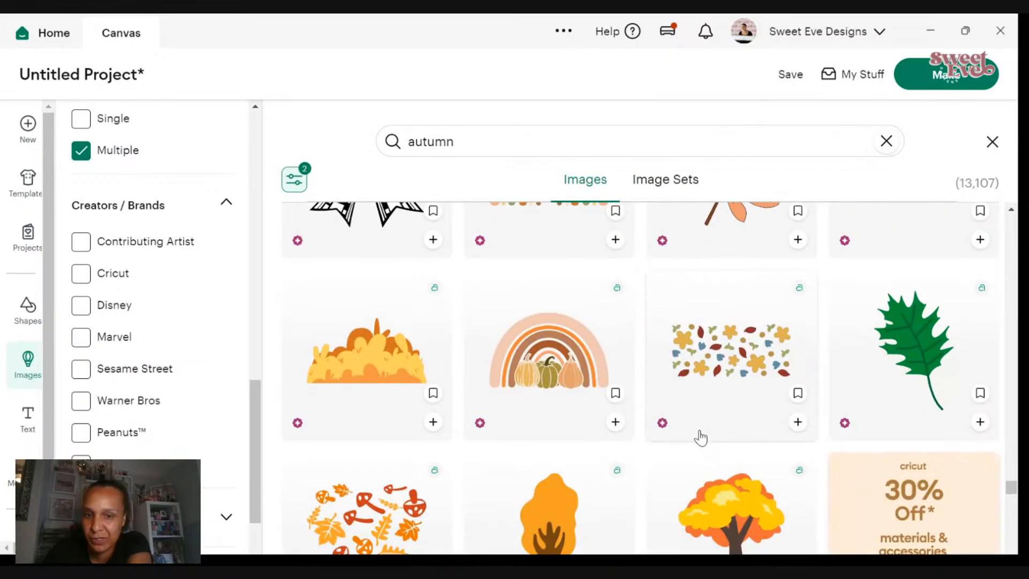
scroll(692, 449, down, 3)
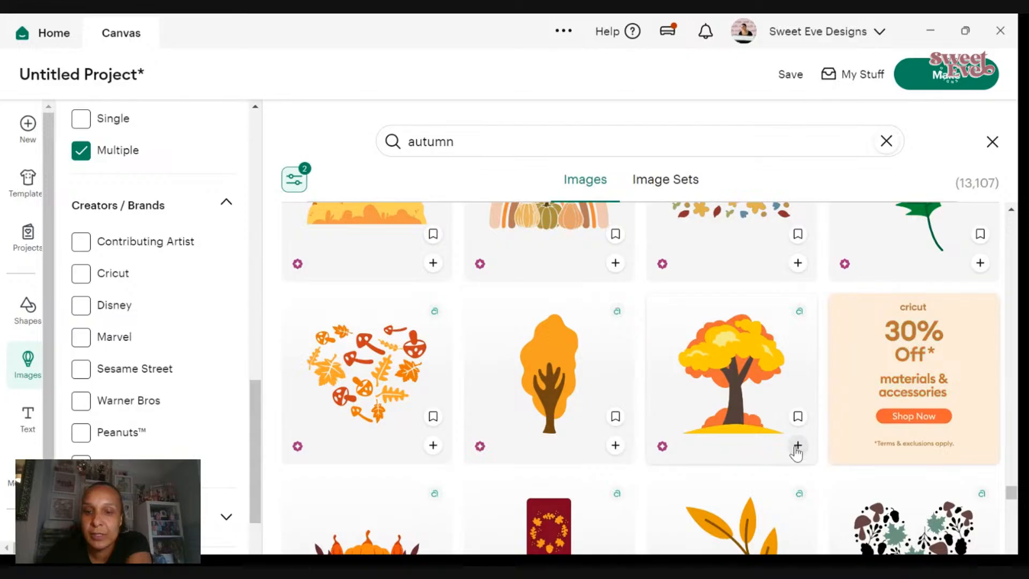
click(553, 429)
- Add the orange maple leaf image with brown veins to the canvas
scroll(574, 394, down, 8)
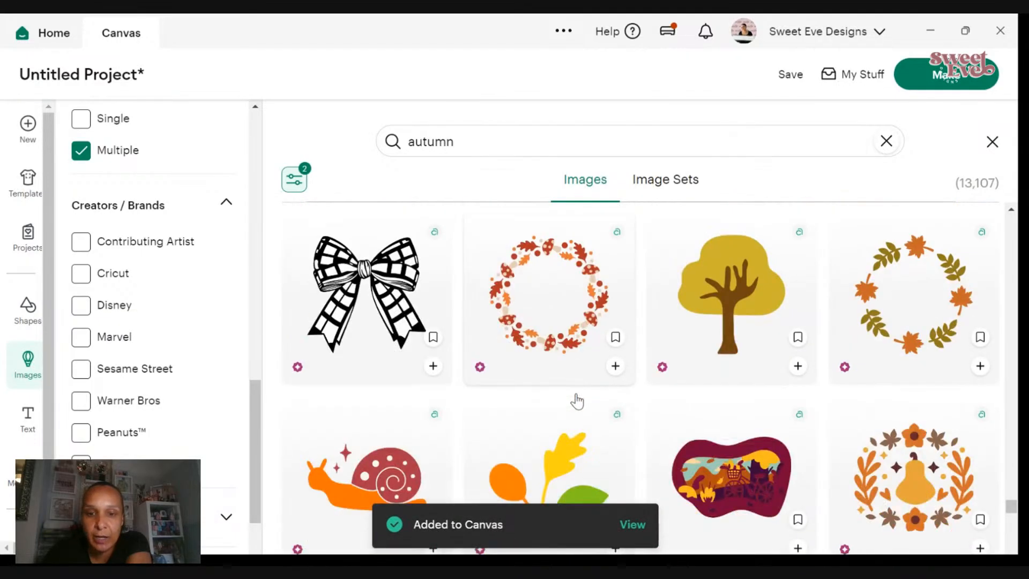
scroll(576, 400, down, 5)
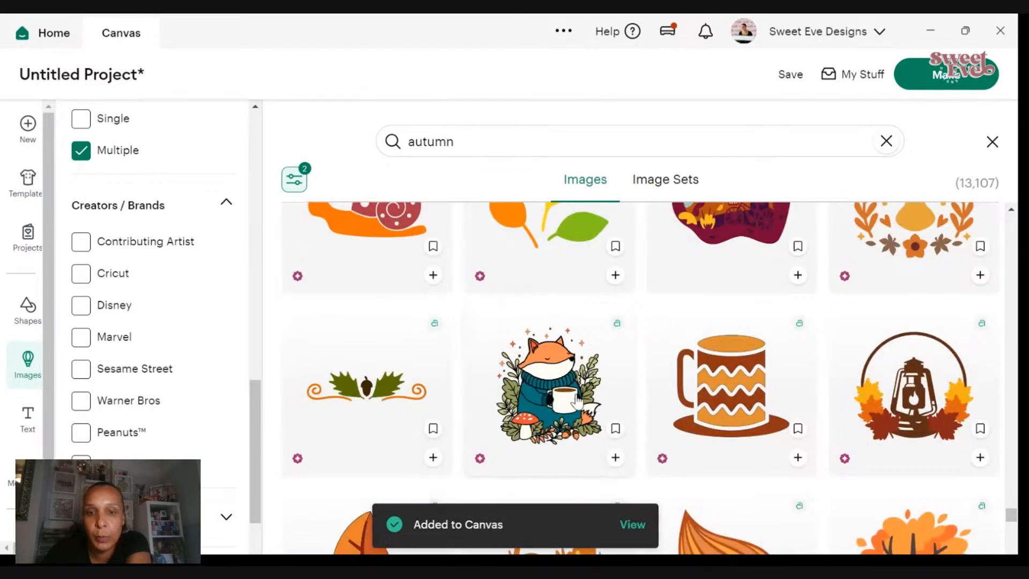
scroll(586, 412, down, 5)
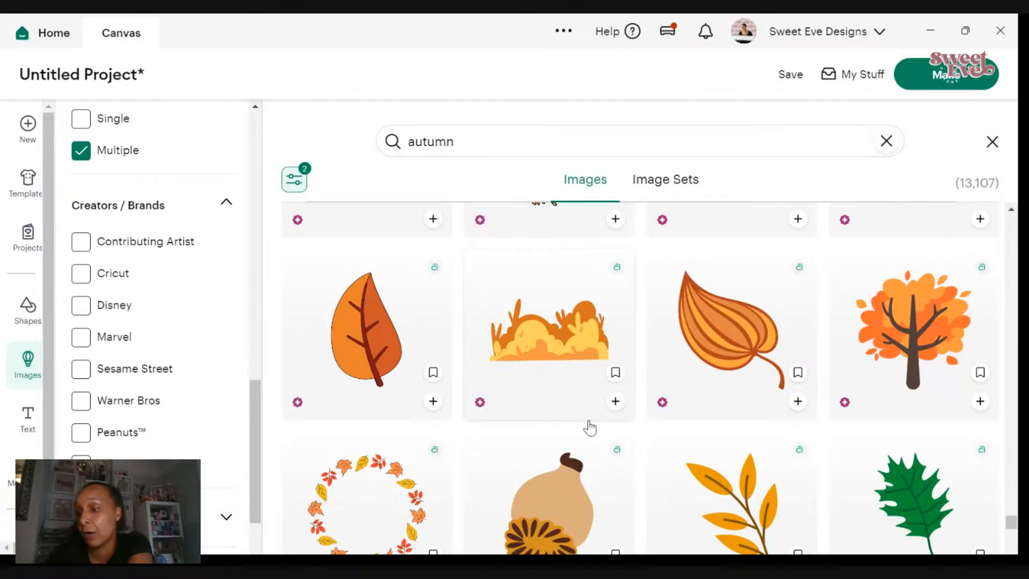
scroll(612, 404, down, 5)
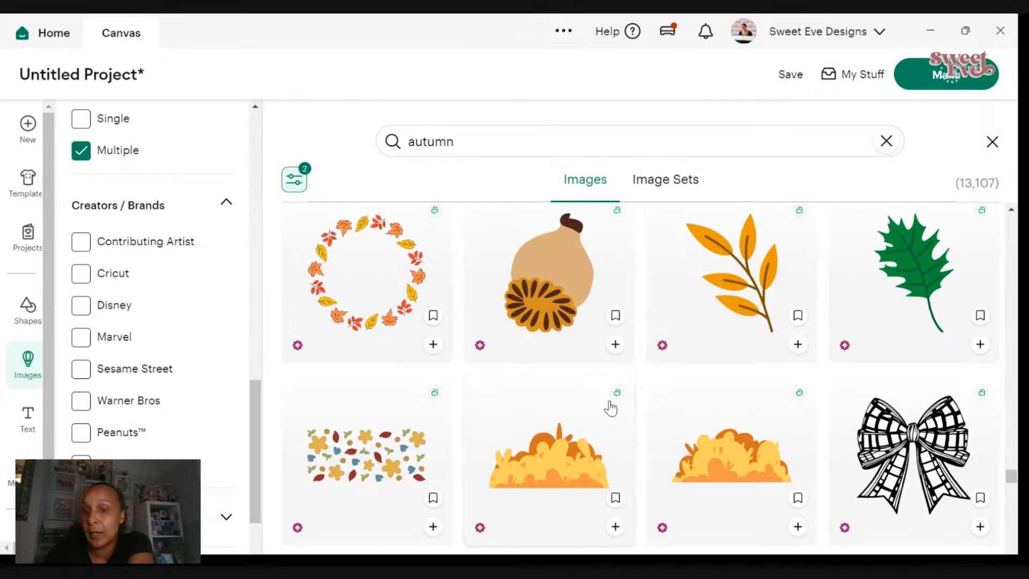
scroll(610, 409, down, 3)
scroll(596, 412, down, 3)
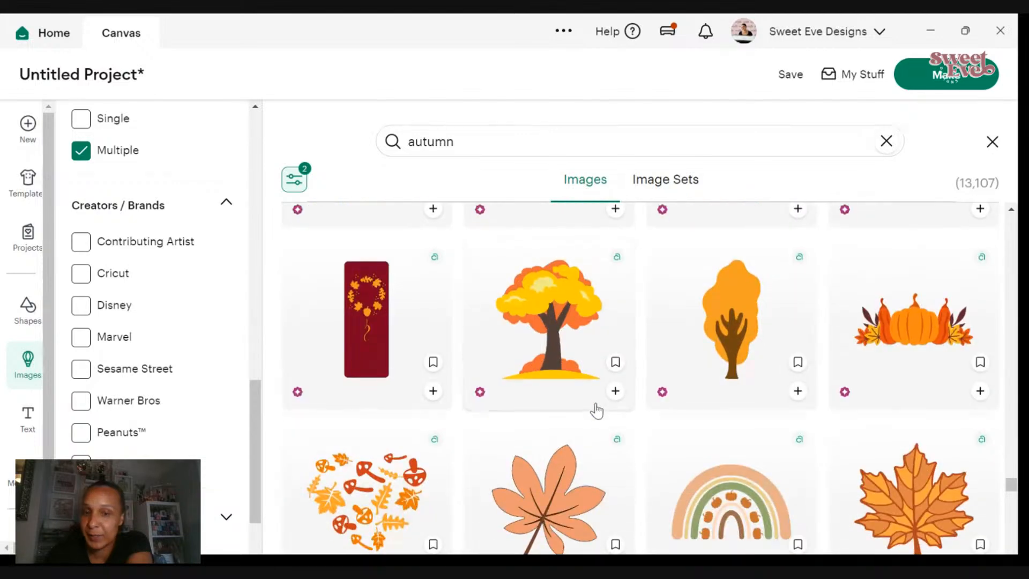
scroll(597, 410, down, 2)
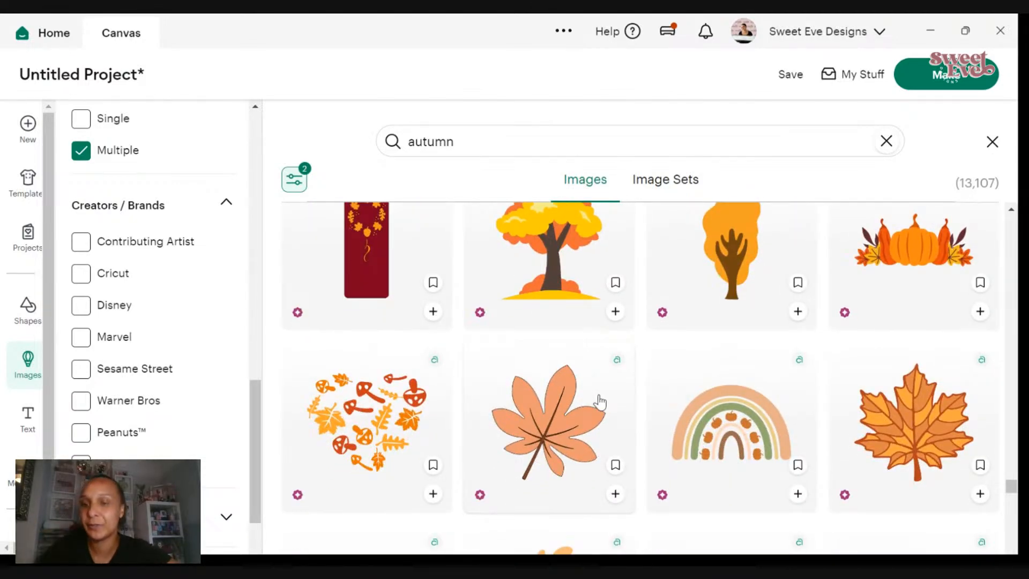
scroll(650, 369, down, 2)
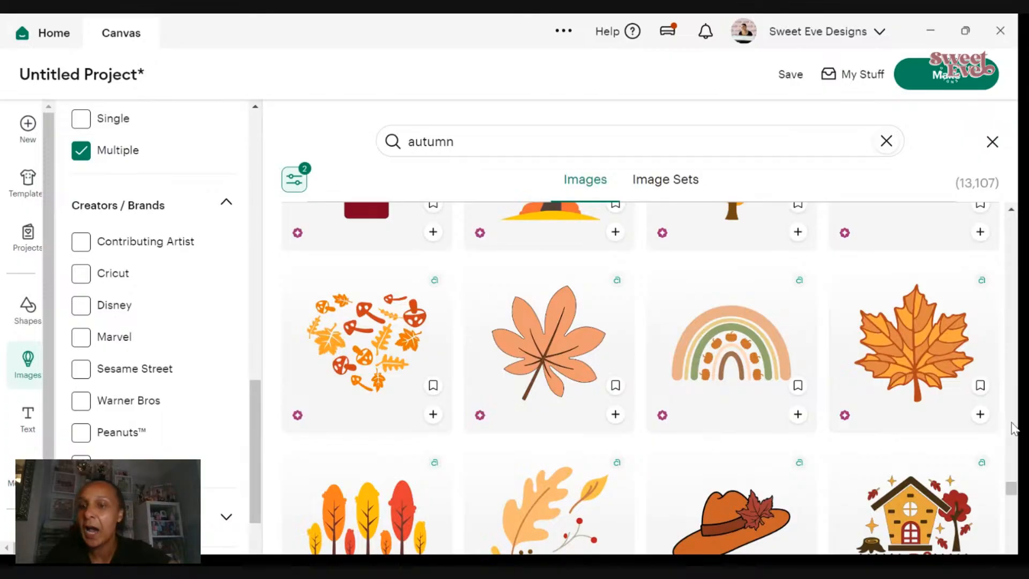
click(981, 416)
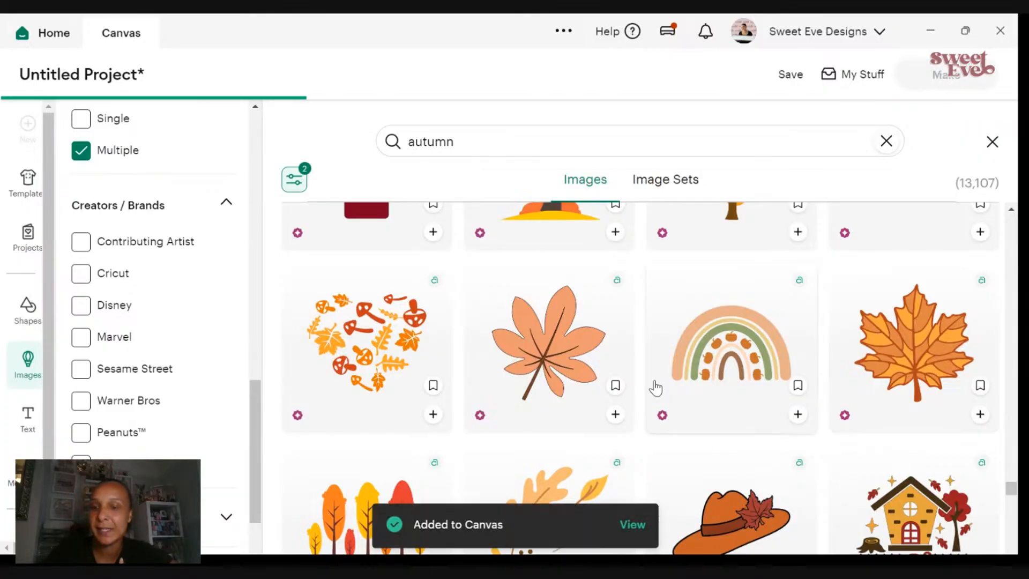
- Add the dark red plaid square with cream and yellow stripes to the canvas
scroll(655, 386, down, 3)
scroll(658, 393, down, 3)
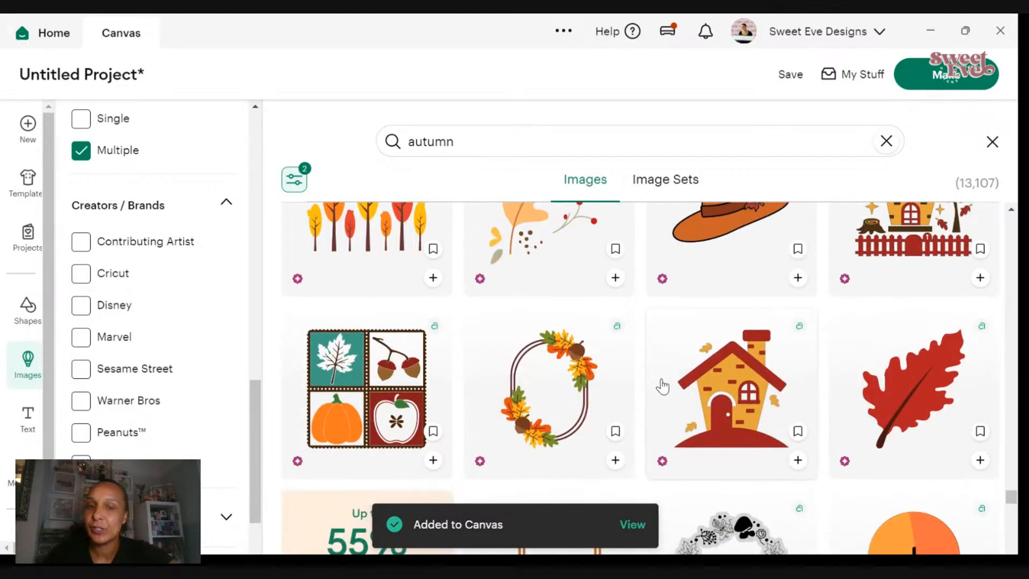
scroll(546, 308, down, 2)
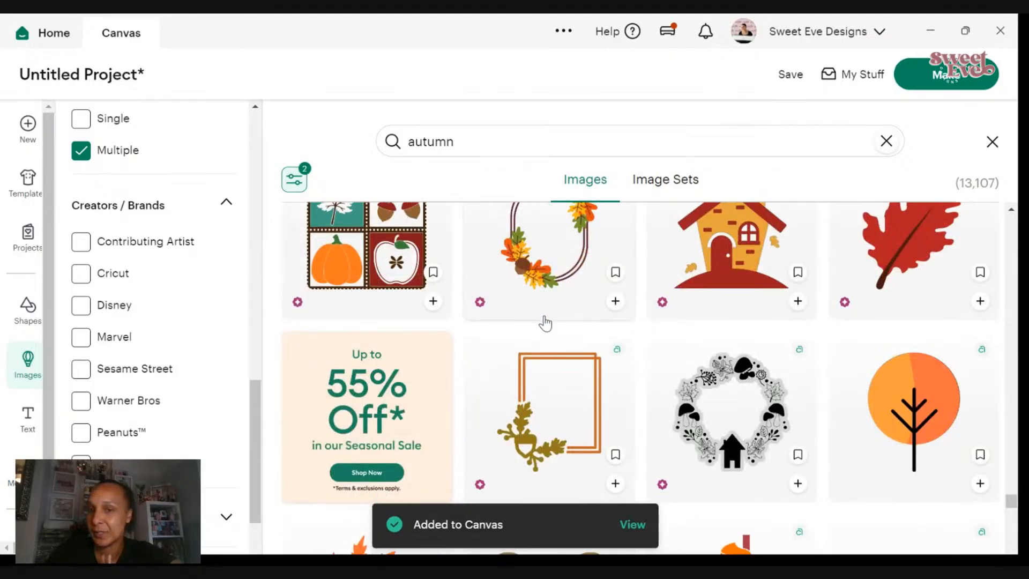
scroll(540, 334, down, 4)
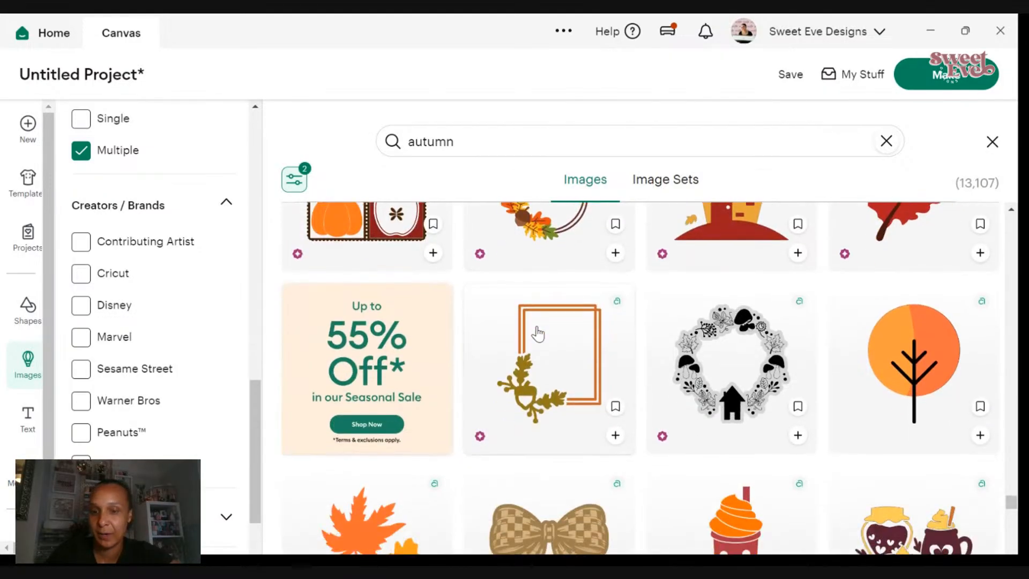
scroll(538, 334, down, 3)
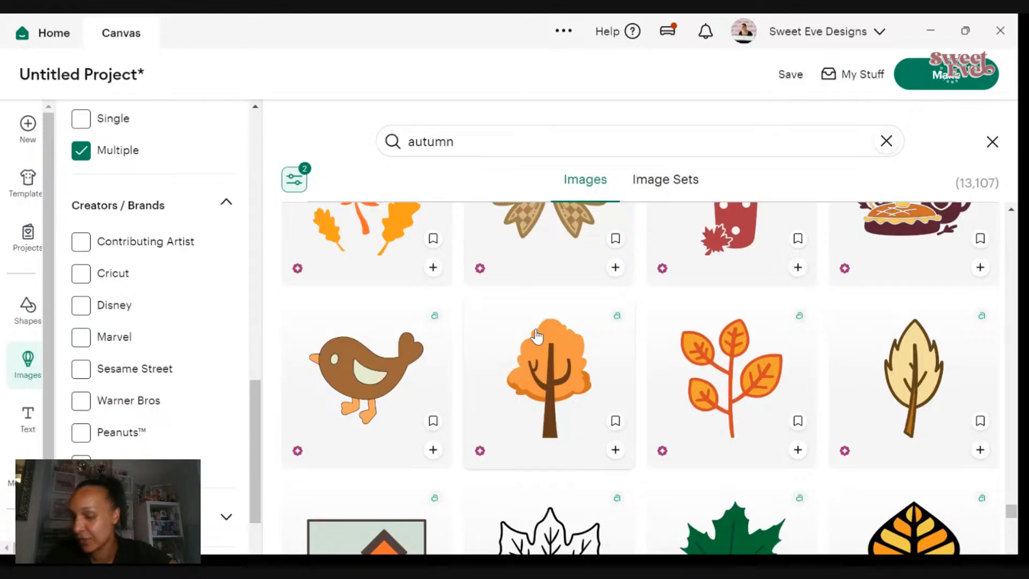
scroll(538, 333, down, 7)
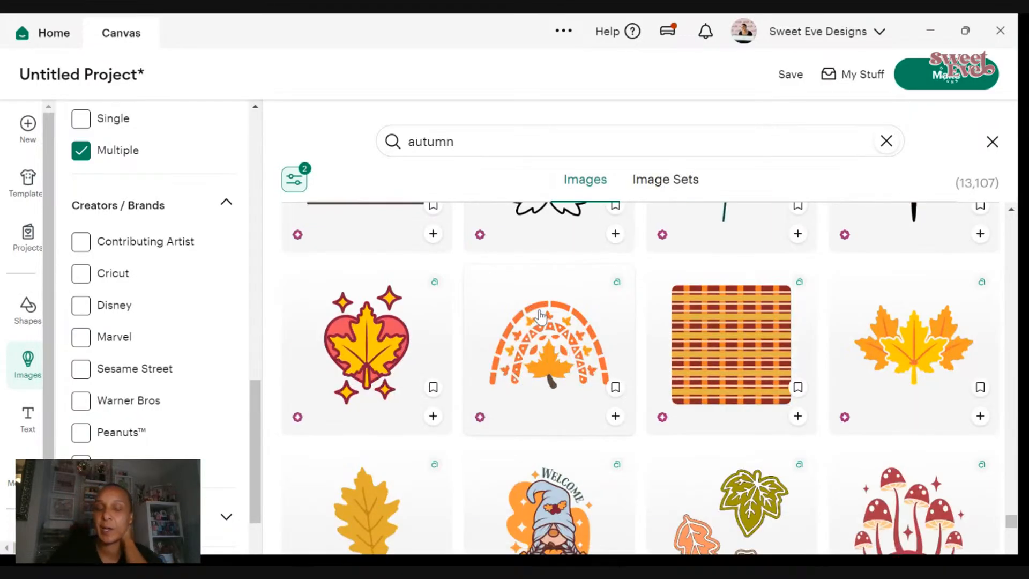
scroll(536, 333, down, 3)
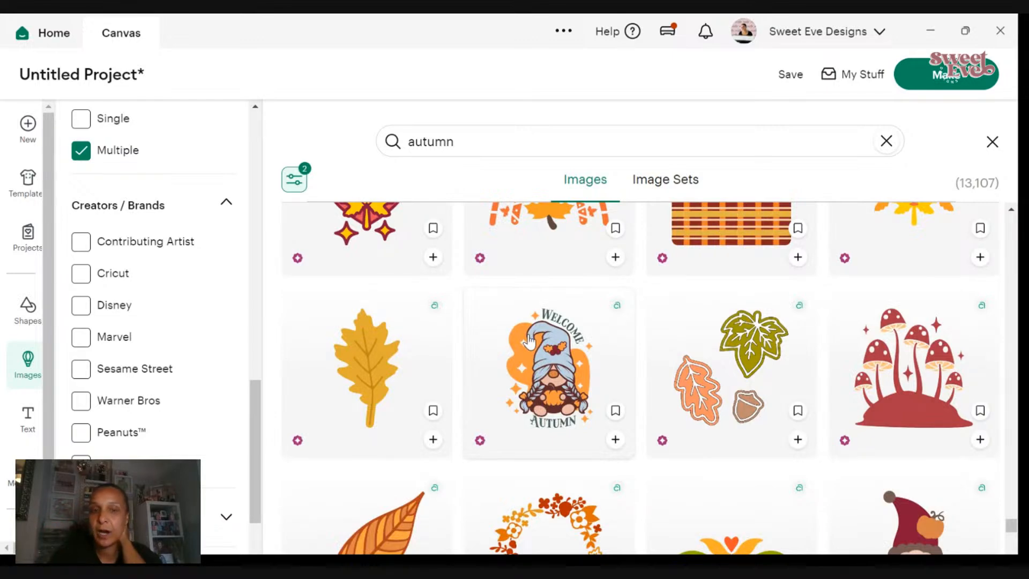
scroll(665, 381, down, 7)
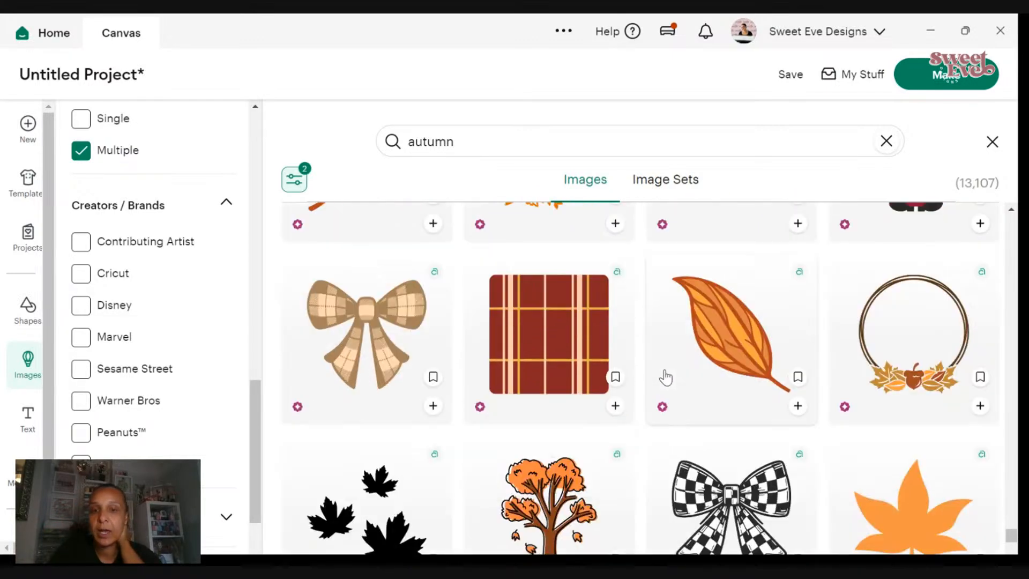
click(615, 406)
- Add the round wreath frame with red, orange and yellow leaves along one side to the canvas
scroll(728, 359, down, 3)
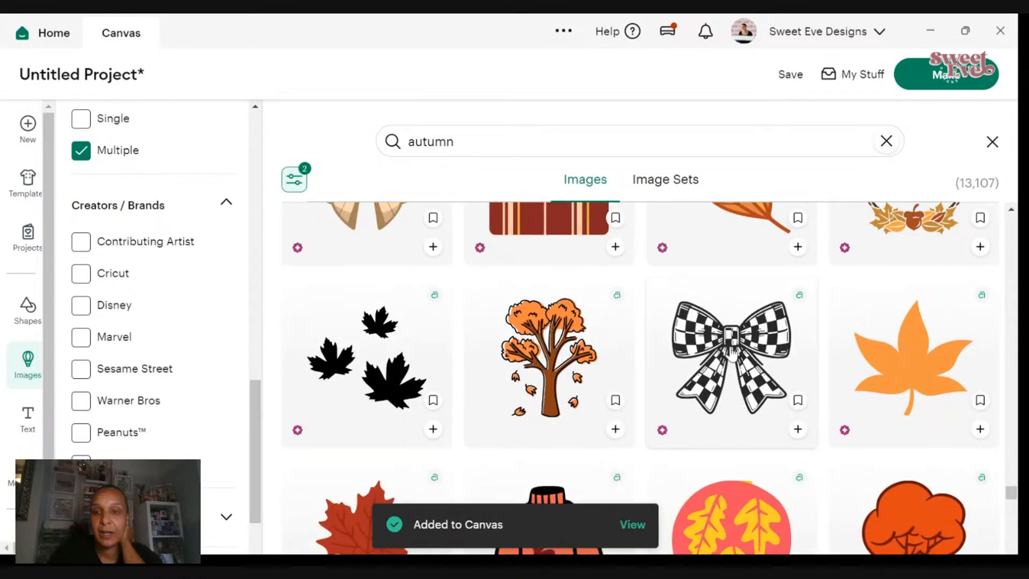
scroll(732, 351, down, 5)
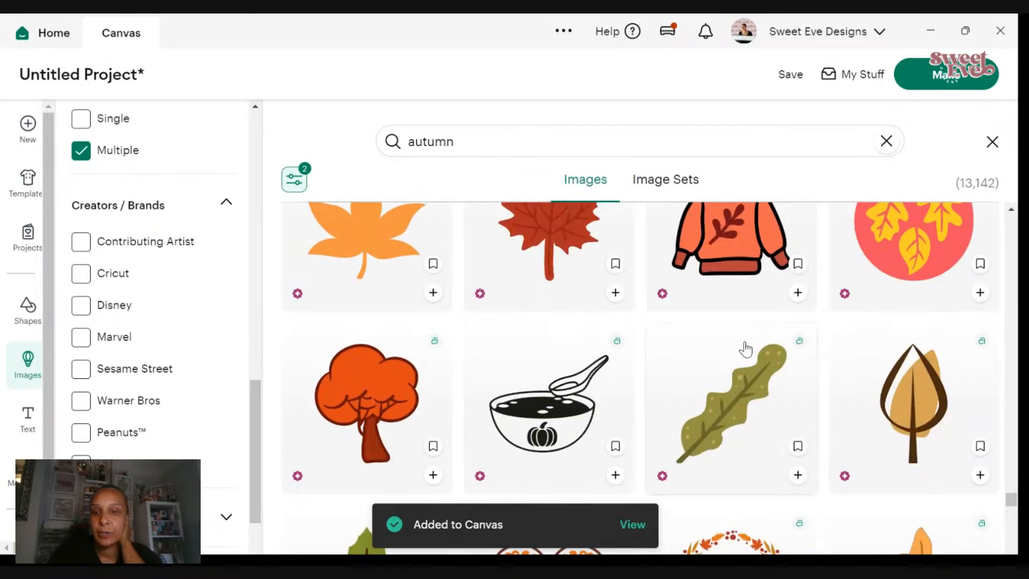
scroll(746, 349, up, 3)
scroll(746, 351, down, 10)
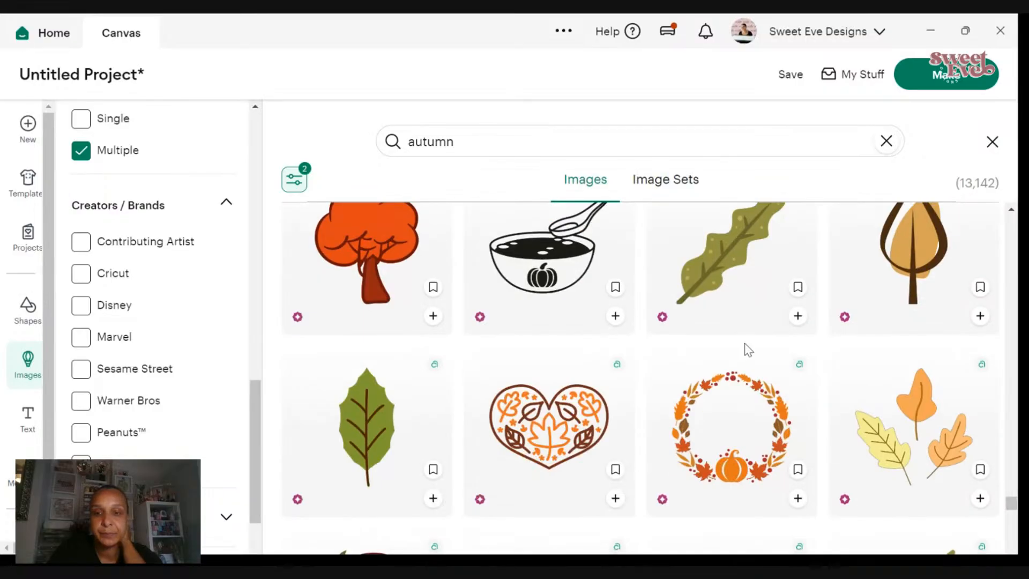
scroll(747, 350, down, 3)
scroll(749, 344, up, 5)
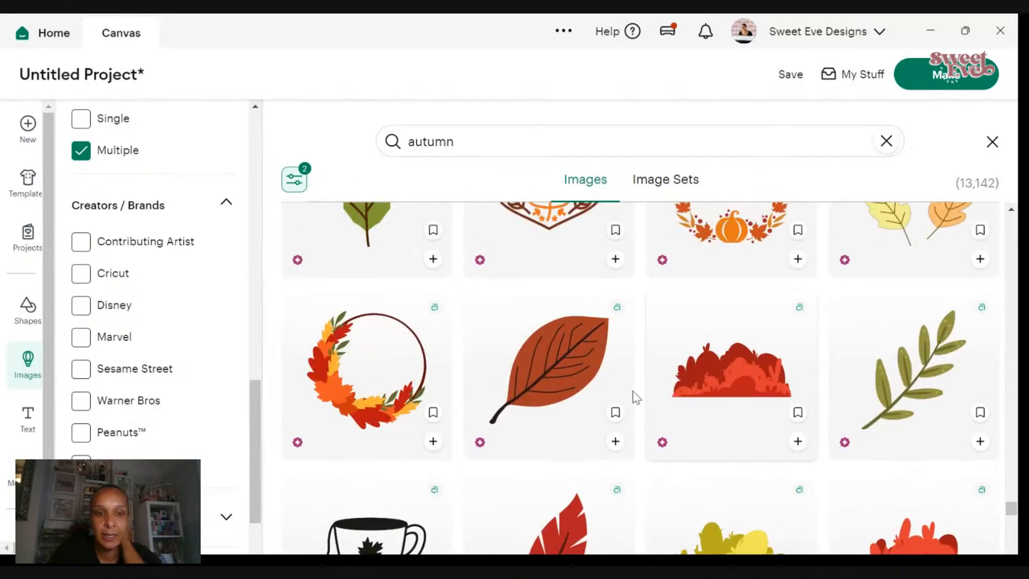
click(434, 442)
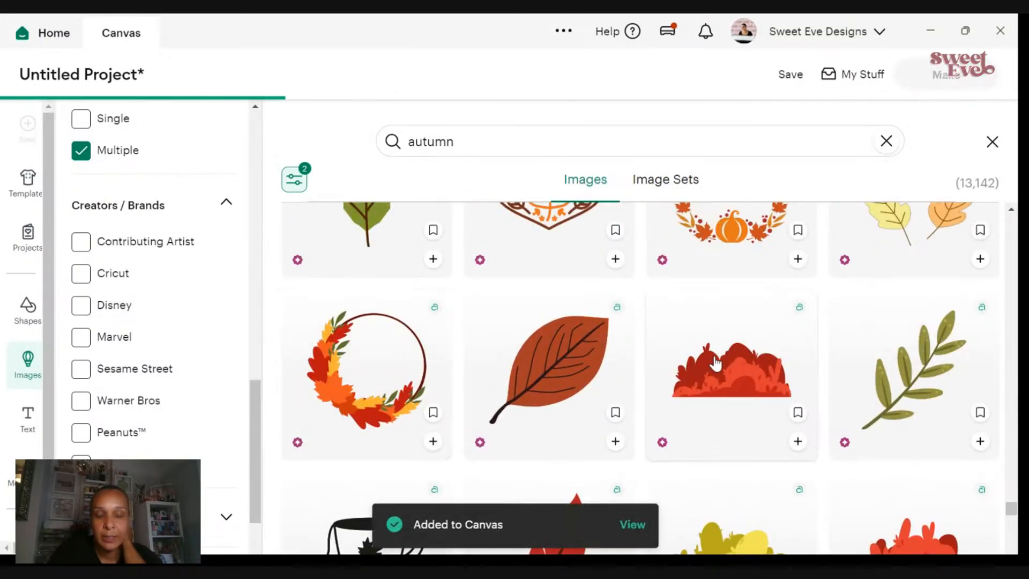
- Search the image library for "pumpkin" in place of autumn
scroll(745, 349, down, 6)
scroll(750, 347, down, 6)
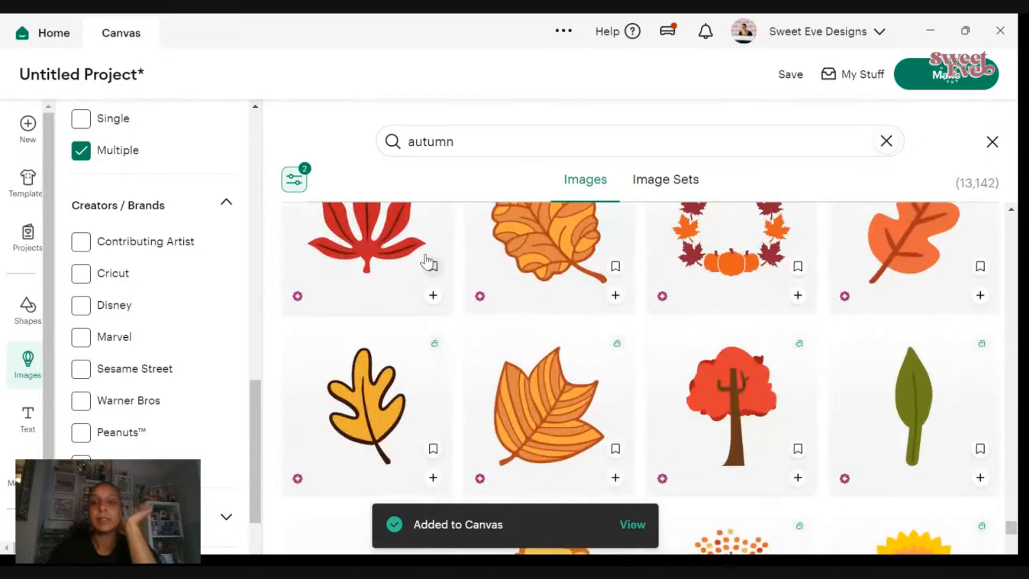
click(357, 153)
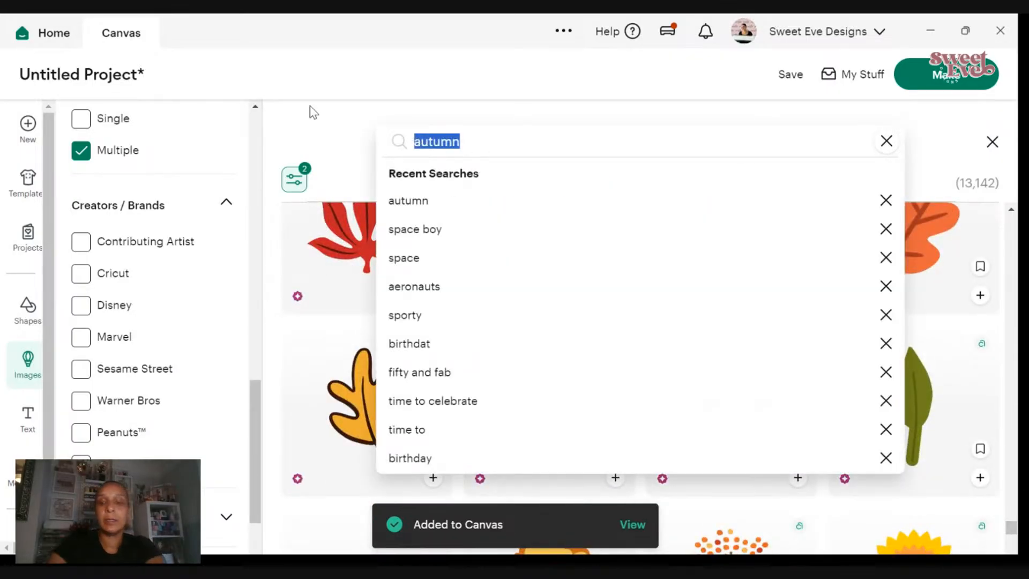
text(pim)
key(BackSpace)
key(BackSpace)
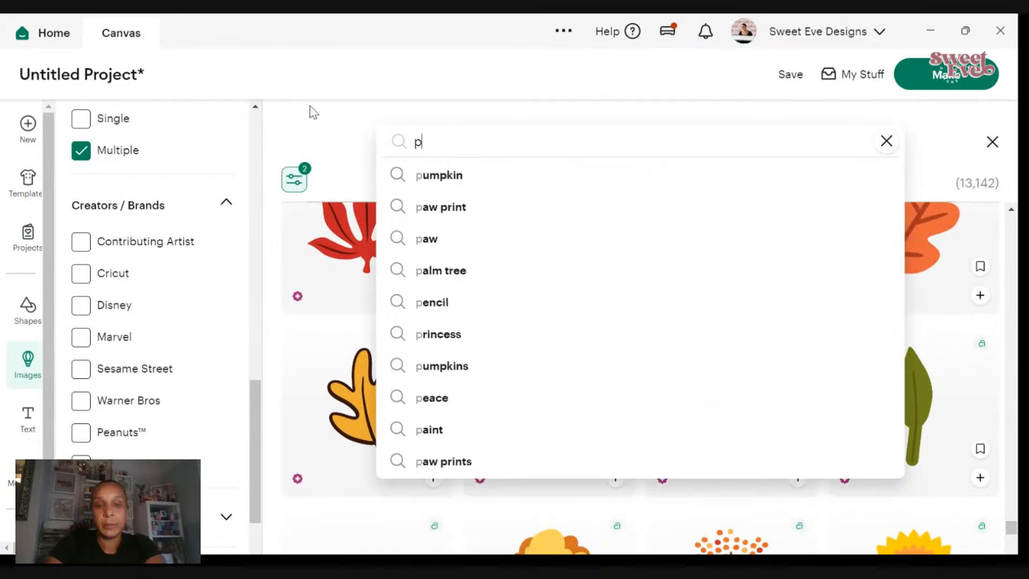
text(umpin)
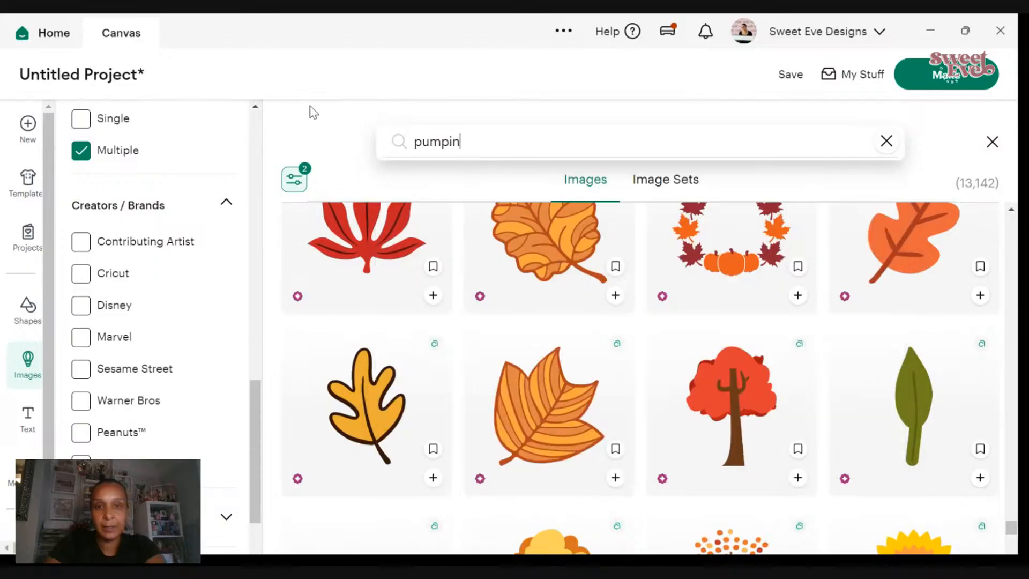
key(BackSpace)
key(BackSpace)
text(kin)
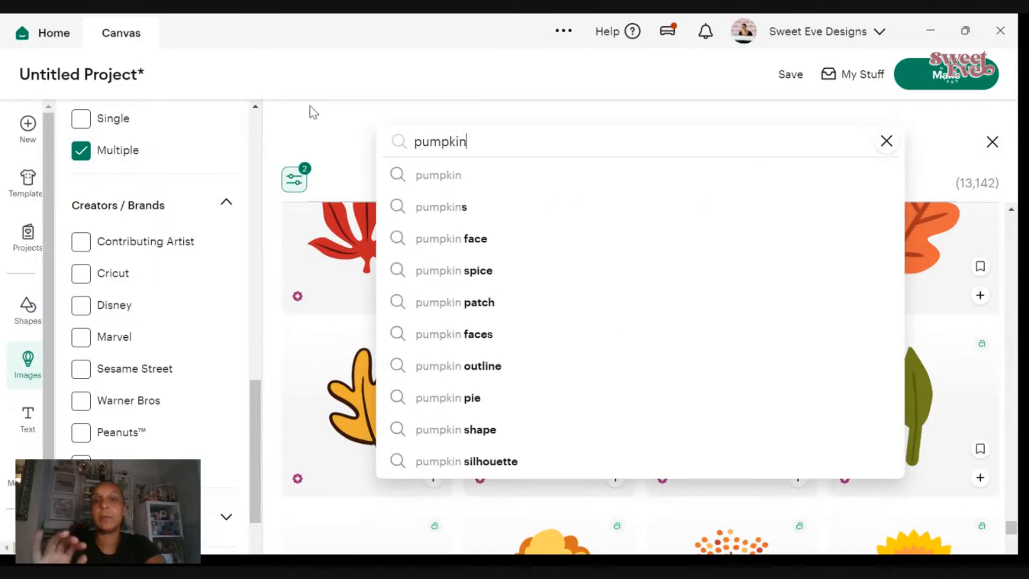
key(Return)
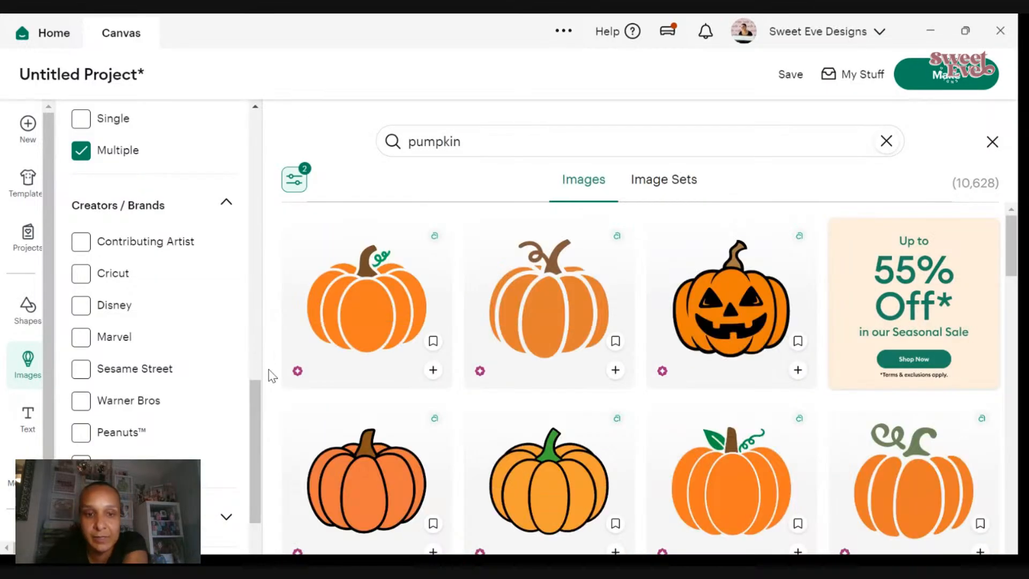
- Add the orange pumpkin with a sunflower, small flowers and leafy sprigs from the pumpkin results to the canvas
scroll(388, 363, down, 2)
scroll(113, 321, up, 5)
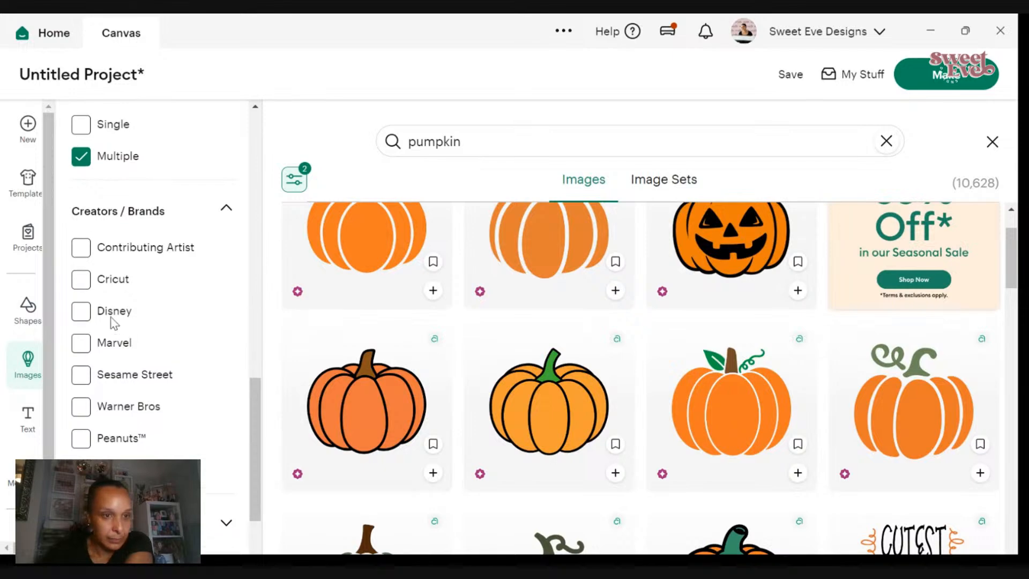
scroll(115, 322, down, 2)
scroll(762, 345, down, 5)
scroll(762, 346, down, 2)
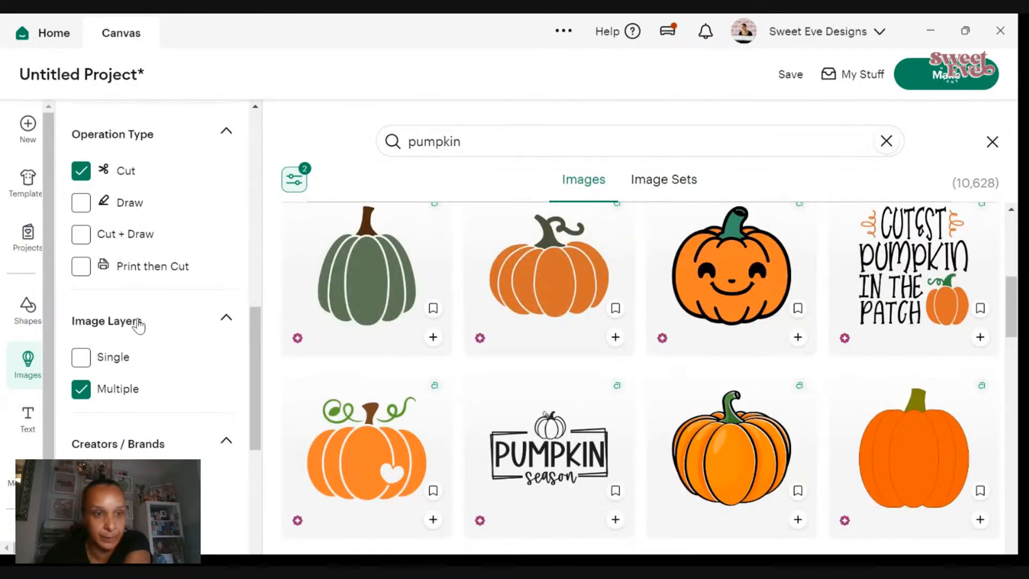
scroll(635, 330, down, 6)
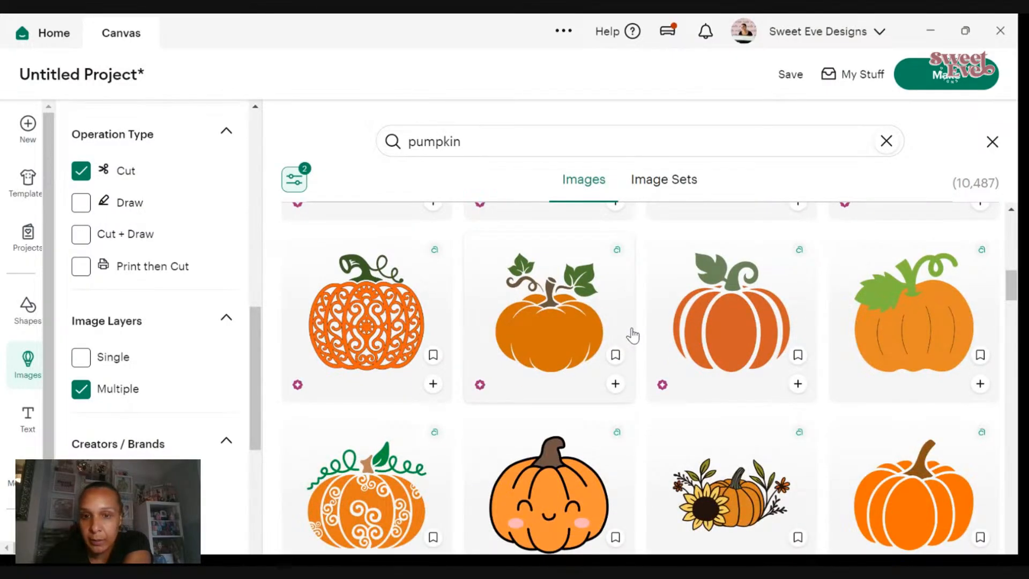
scroll(632, 335, down, 2)
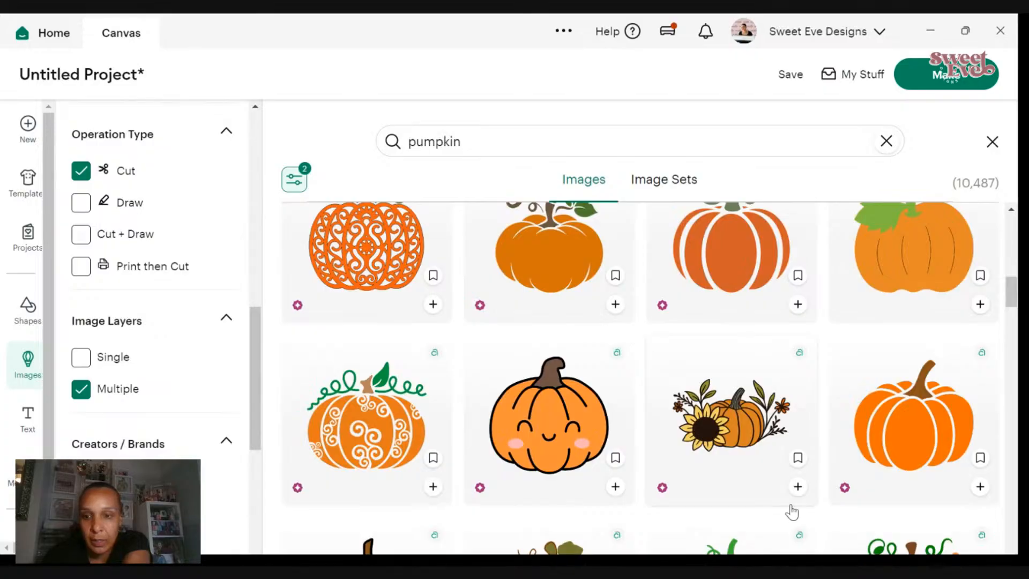
click(798, 488)
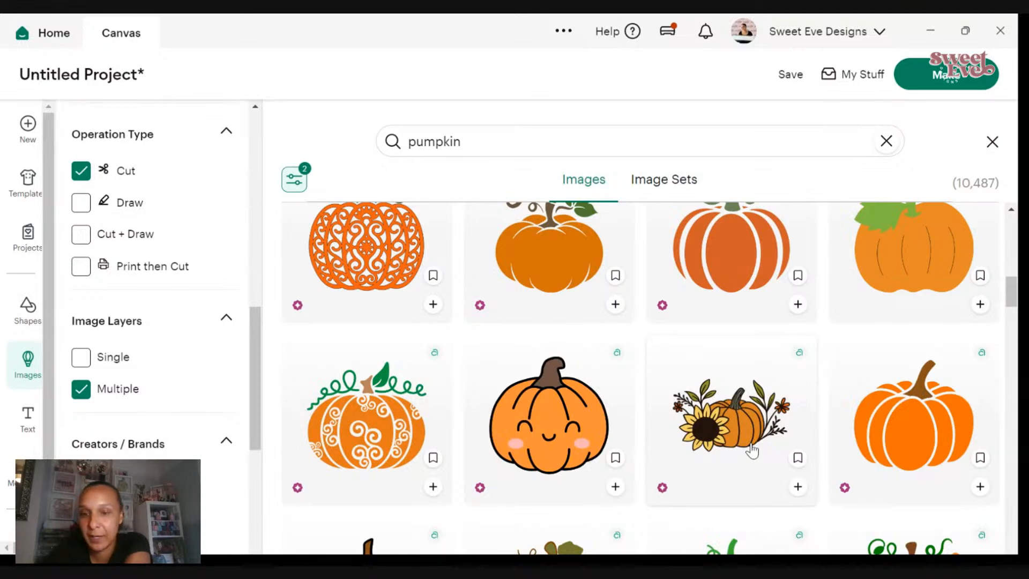
- Add the orange pumpkin with green curly vines and two small orange hearts to the canvas
scroll(650, 426, up, 1)
scroll(652, 432, down, 1)
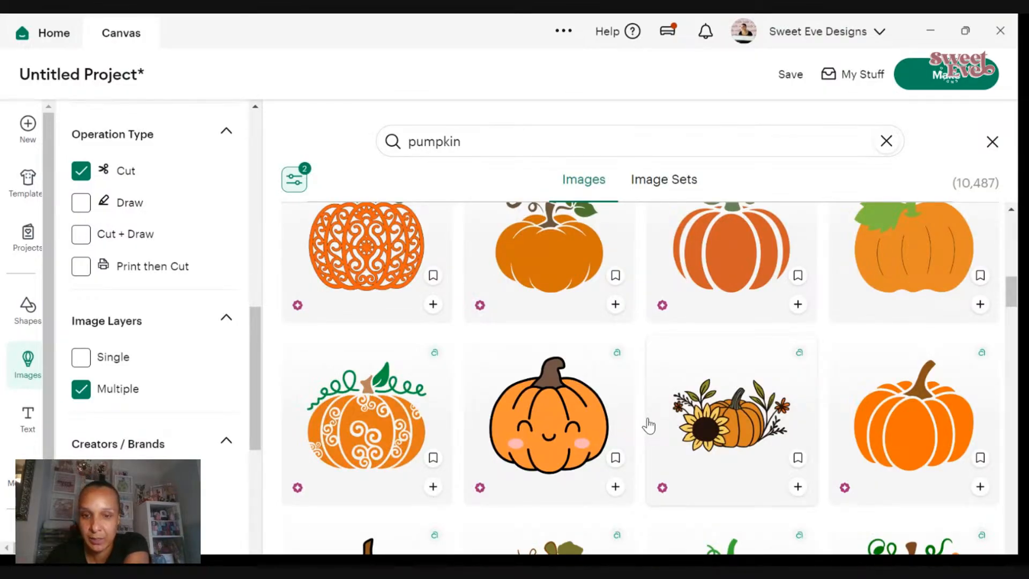
scroll(572, 513, down, 3)
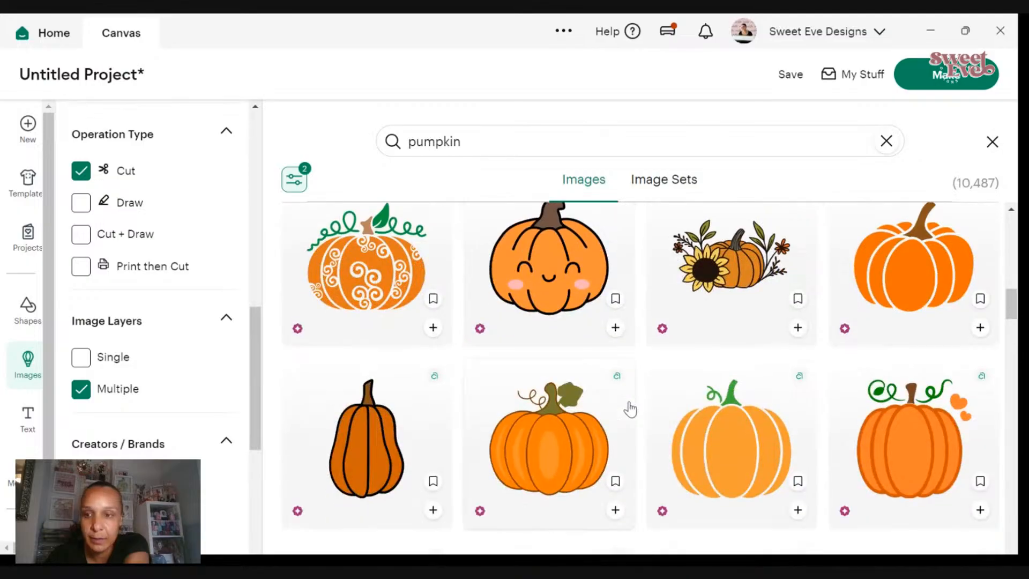
scroll(630, 409, down, 2)
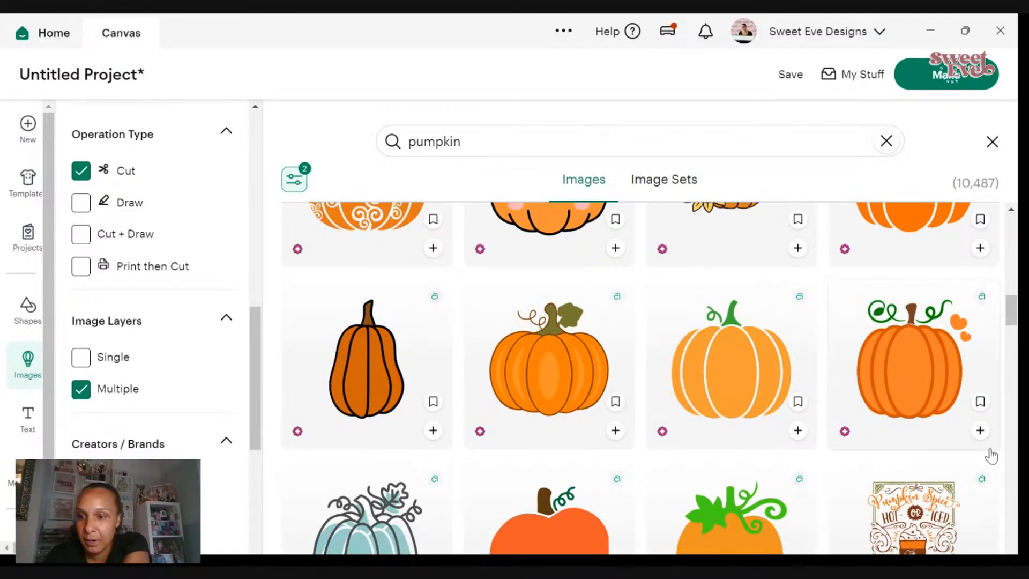
click(981, 430)
- Browse further through the pumpkin results to examine the multi-layer pumpkin designs
scroll(539, 360, down, 4)
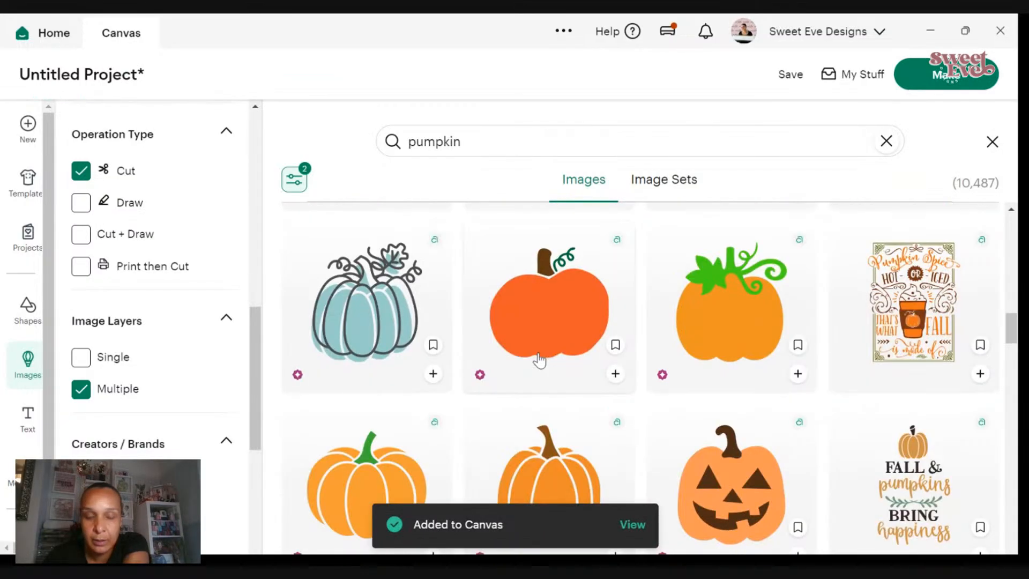
scroll(539, 360, down, 8)
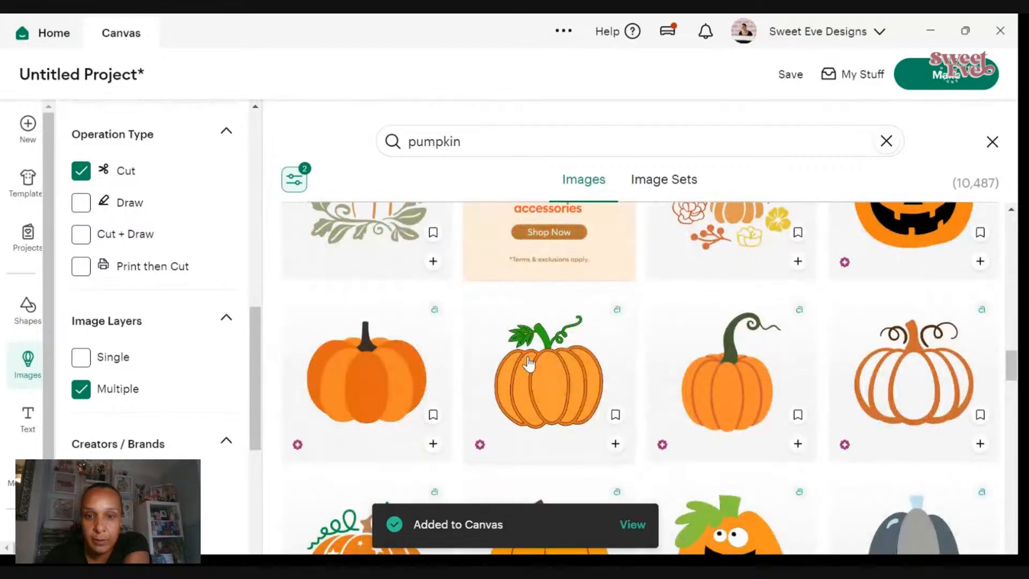
scroll(529, 365, down, 7)
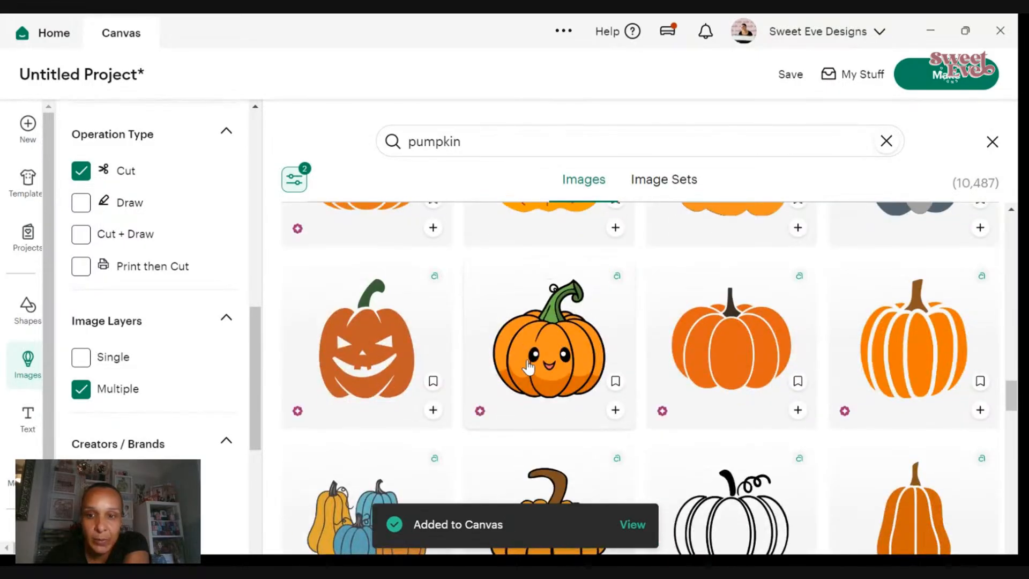
scroll(529, 365, down, 12)
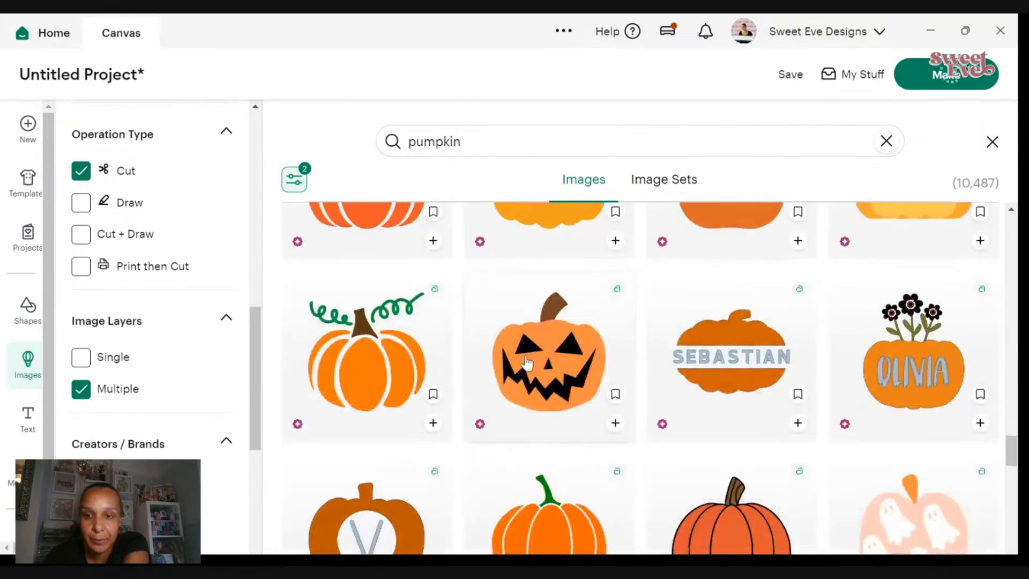
scroll(526, 363, down, 10)
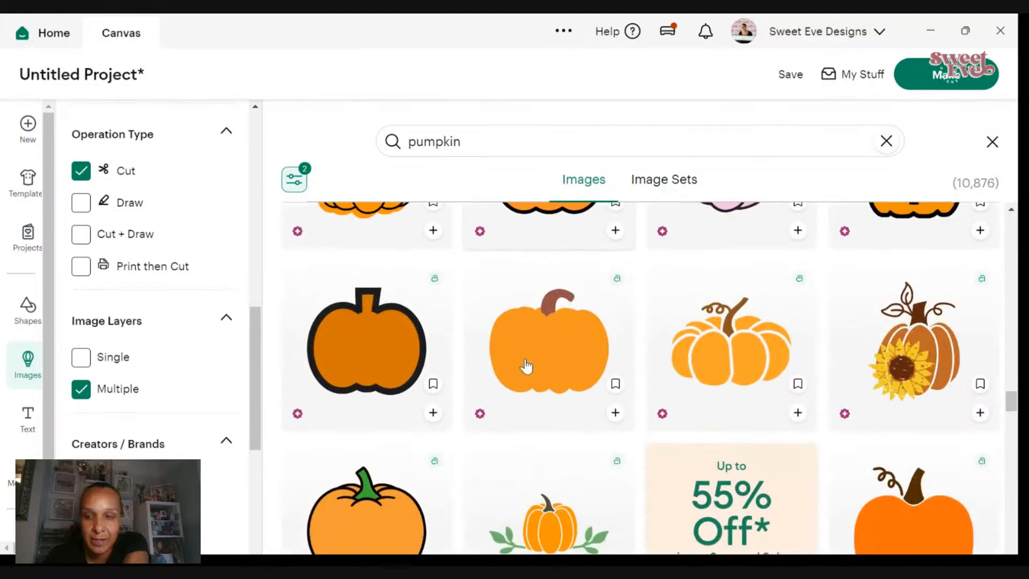
scroll(526, 366, down, 10)
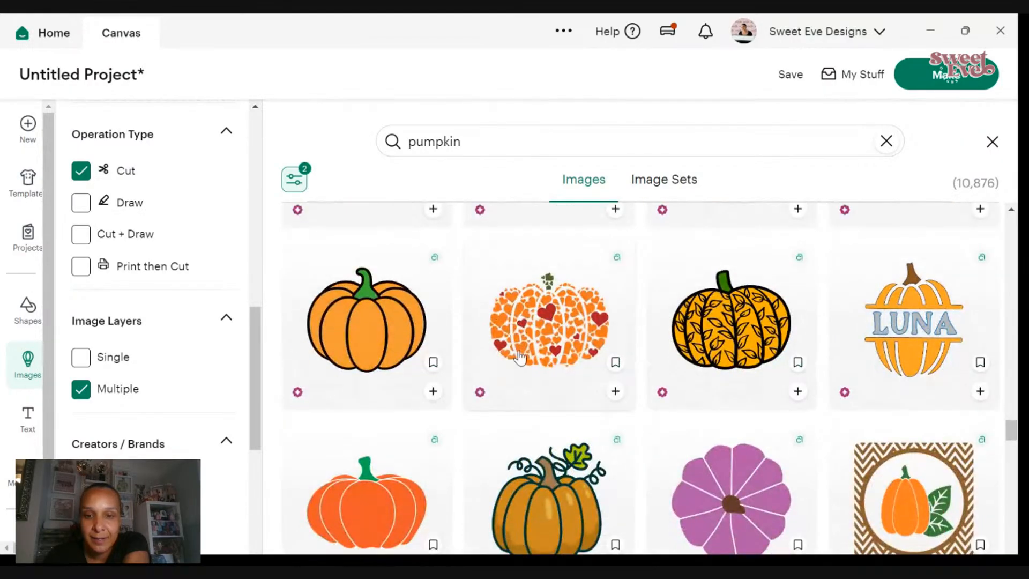
scroll(519, 358, down, 10)
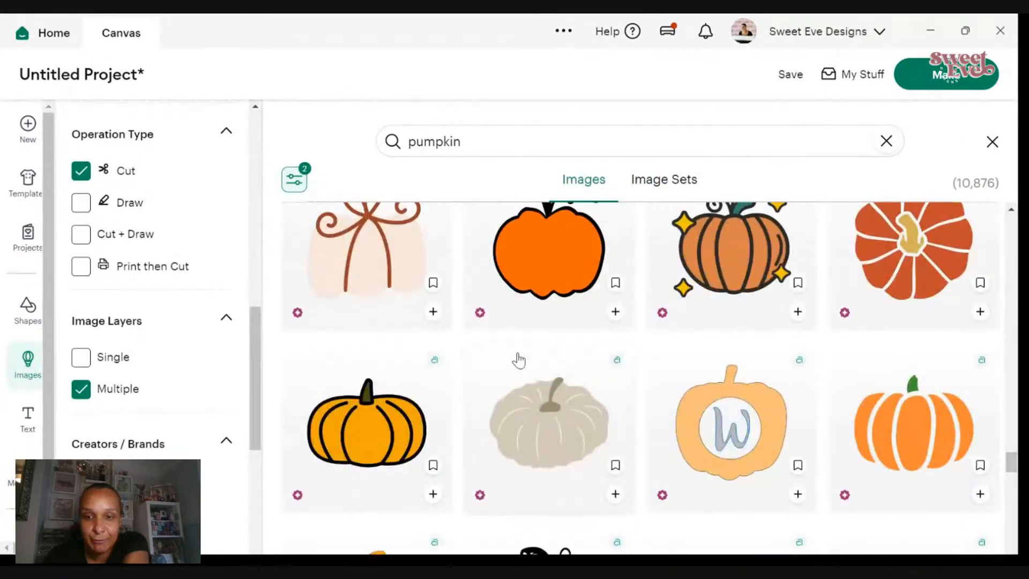
scroll(519, 360, down, 10)
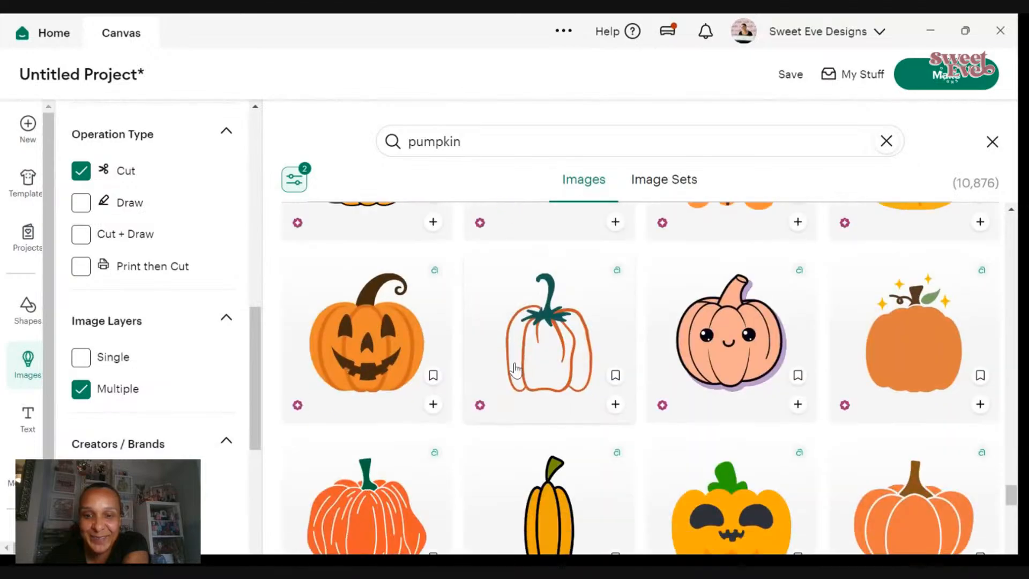
scroll(516, 367, down, 10)
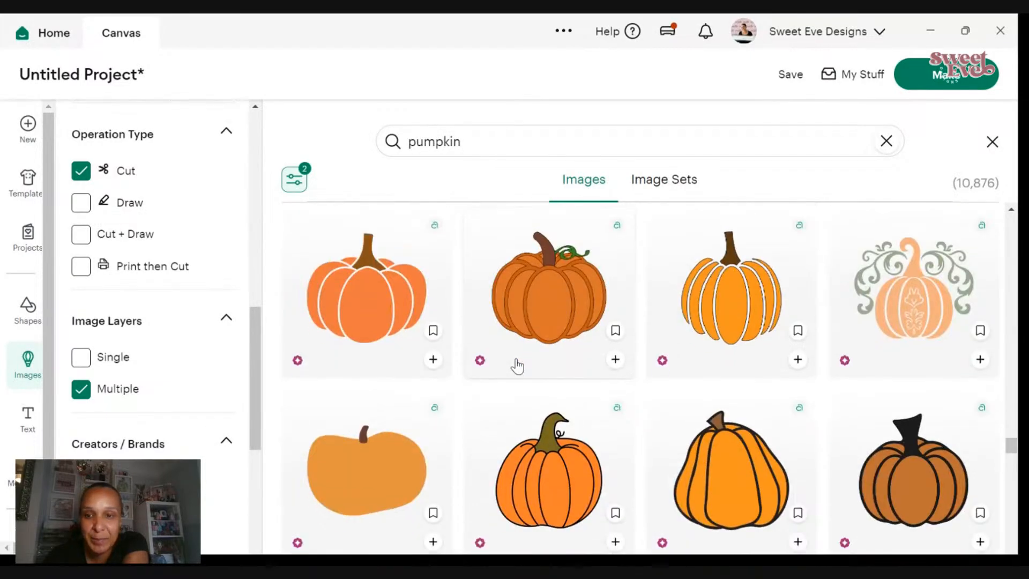
scroll(517, 368, down, 10)
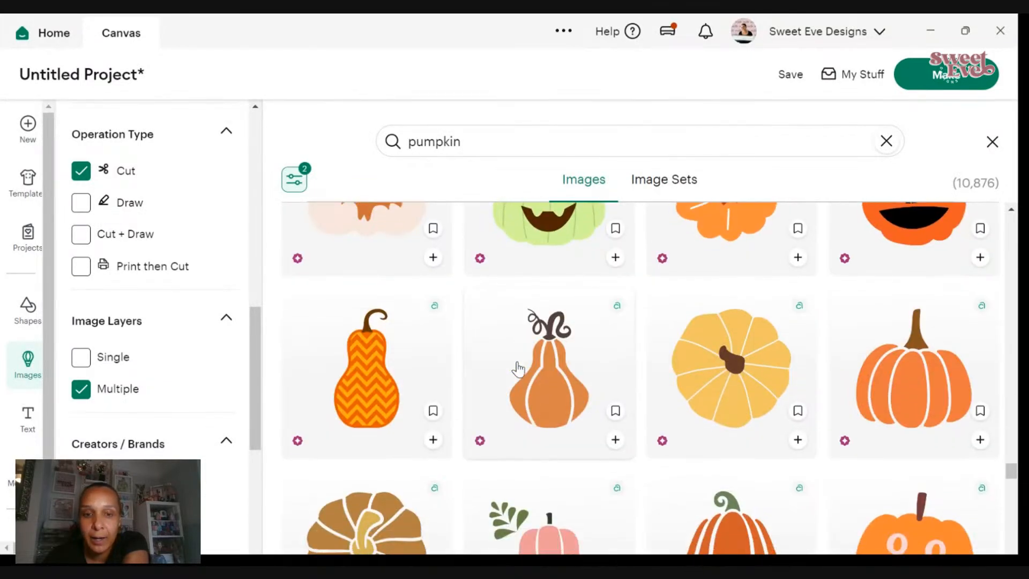
scroll(517, 369, down, 10)
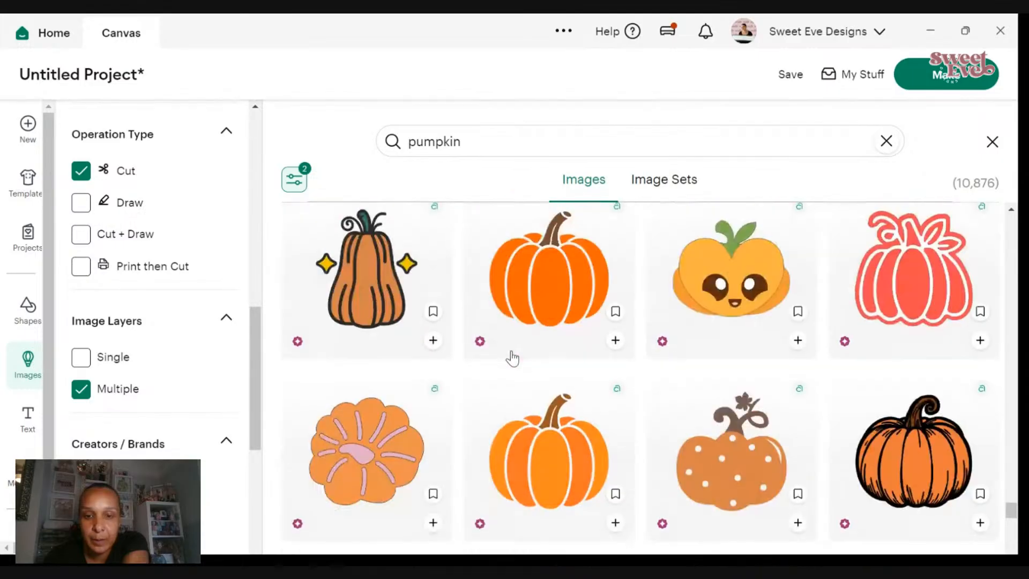
scroll(512, 358, down, 3)
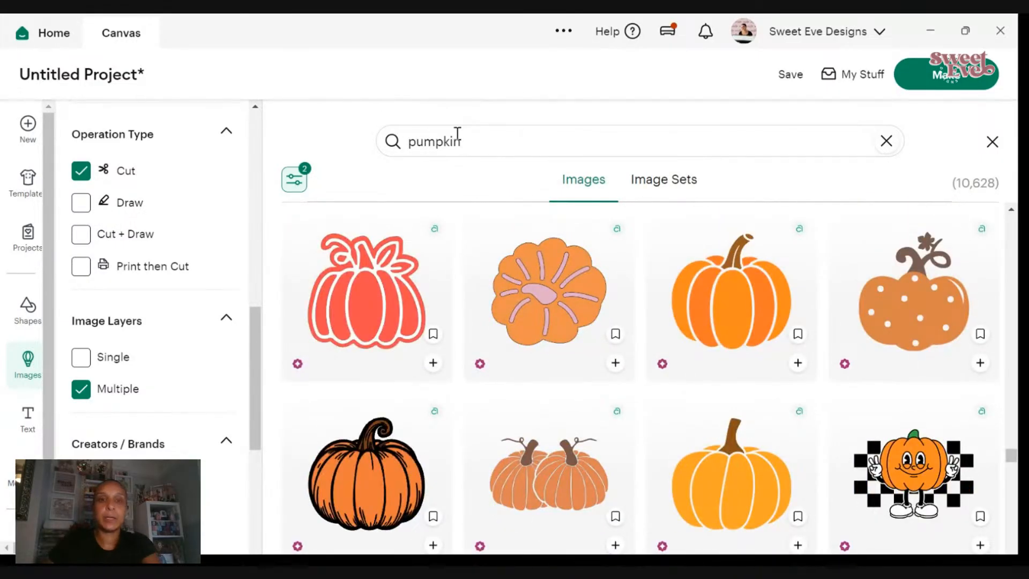
- Search the image library for "pumpkin spice" and add the brown pumpkin mug with whipped cream to the canvas
click(473, 135)
text(pi)
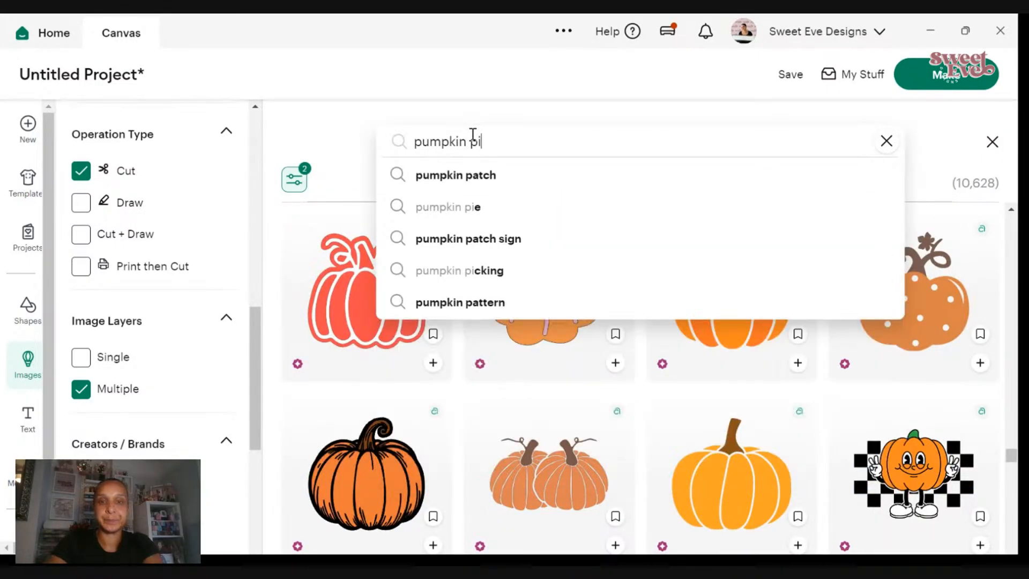
key(BackSpace)
key(BackSpace)
text(spice)
key(Return)
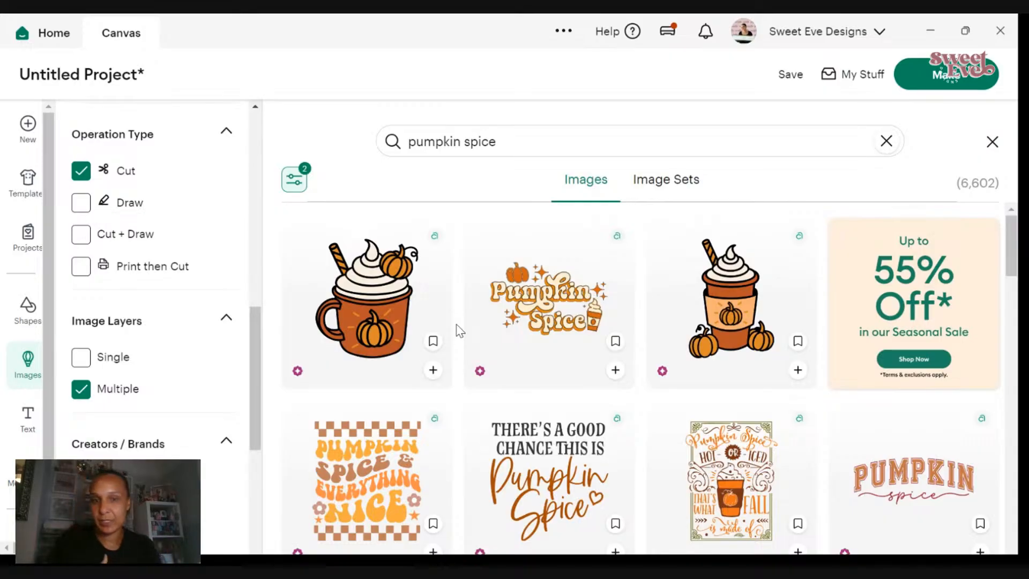
click(433, 371)
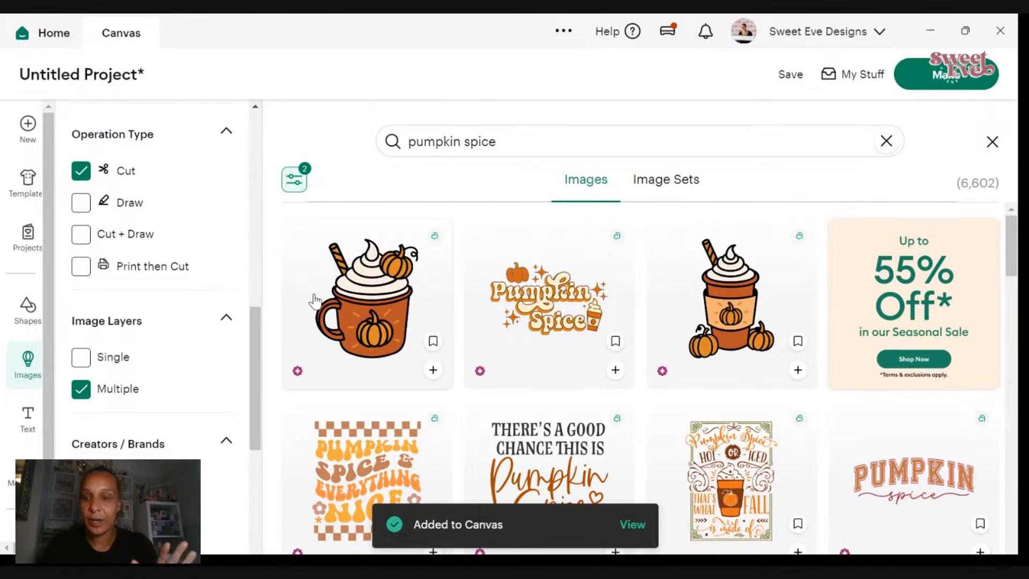
- Browse through the "pumpkin spice" results to examine the multi-layer cup, mug and lettering designs
scroll(307, 294, down, 3)
scroll(307, 294, down, 4)
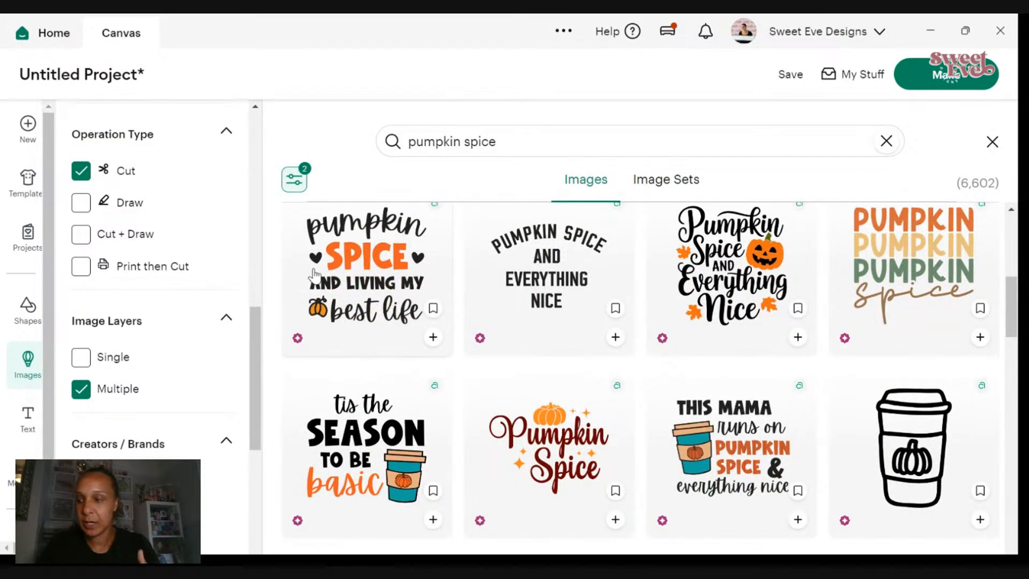
scroll(311, 274, down, 3)
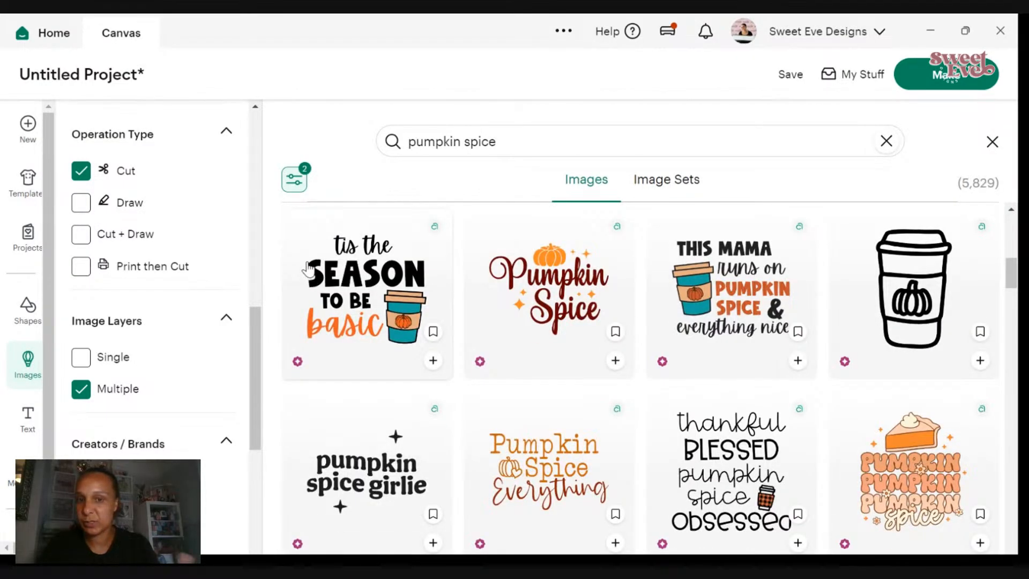
scroll(390, 337, down, 6)
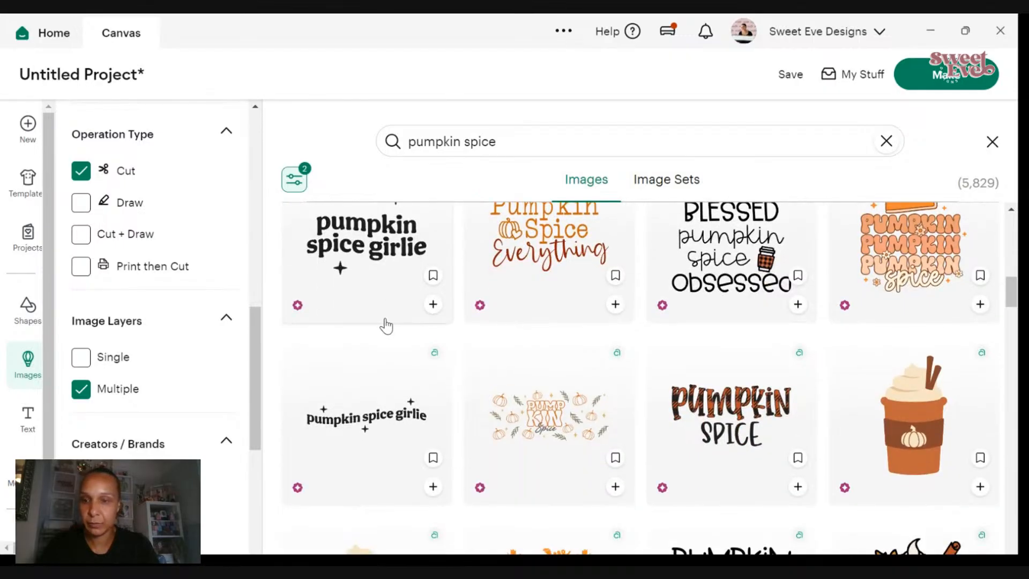
scroll(379, 312, down, 1)
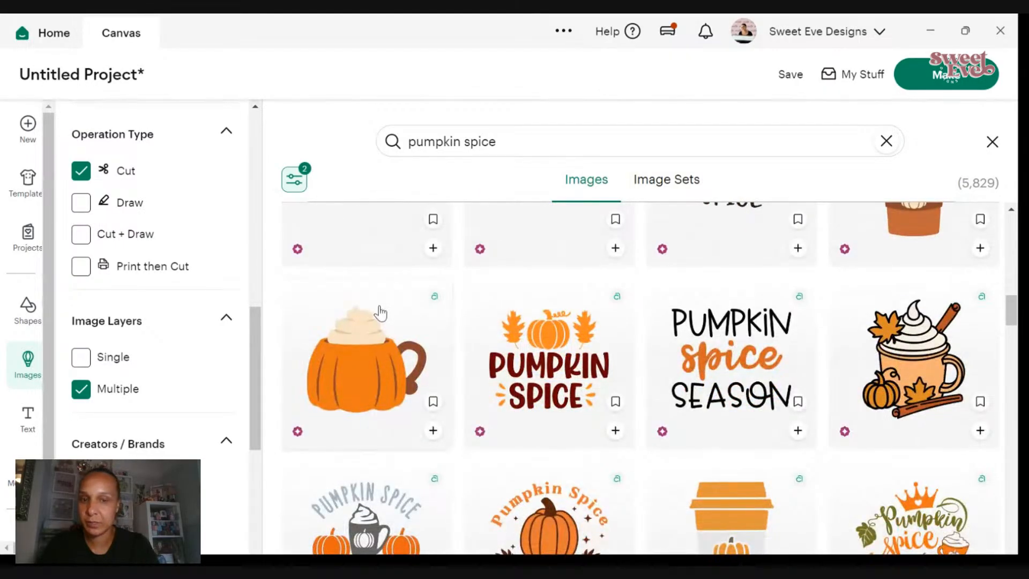
scroll(379, 312, down, 3)
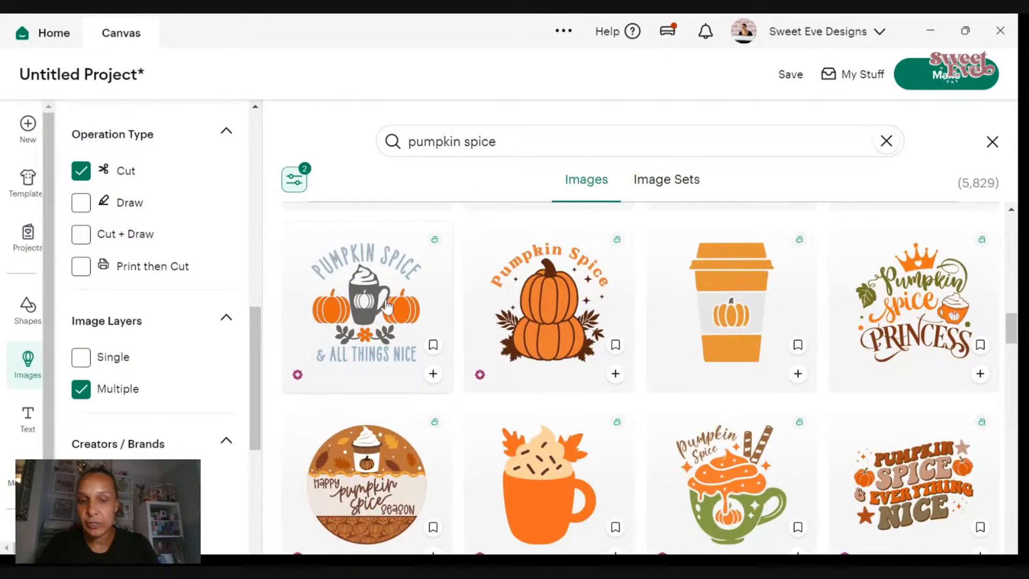
scroll(386, 303, down, 6)
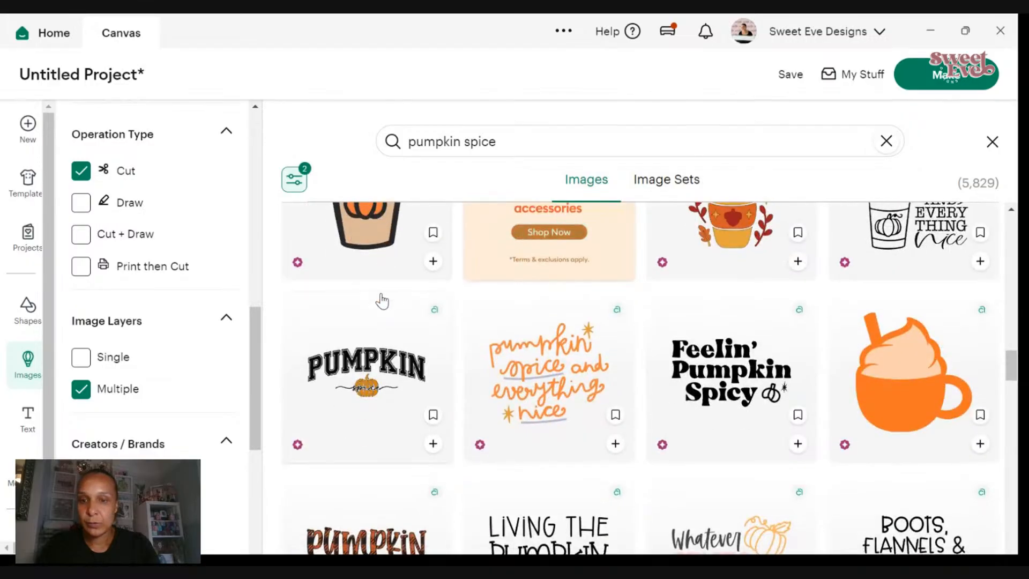
scroll(382, 302, down, 5)
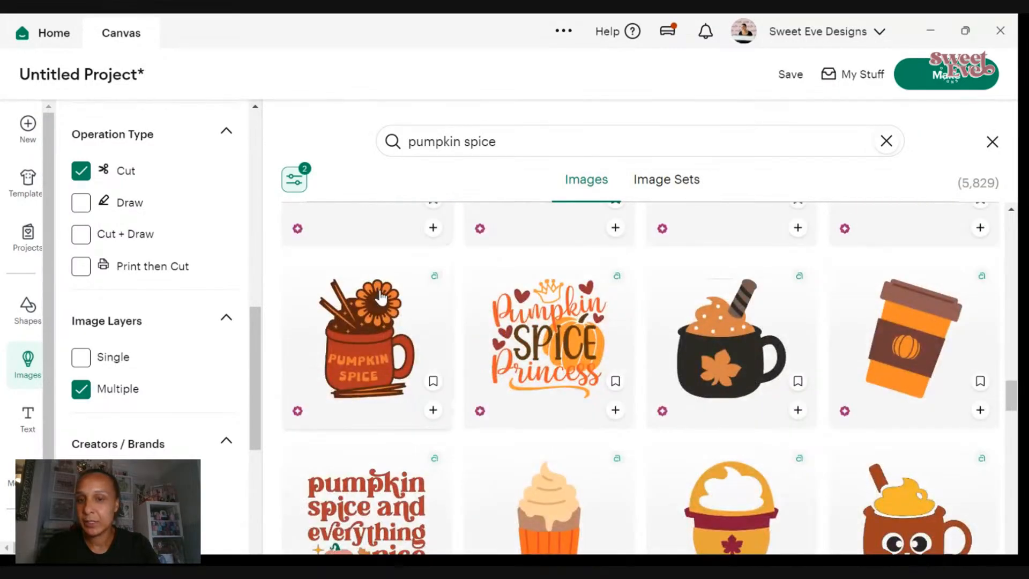
scroll(380, 296, down, 6)
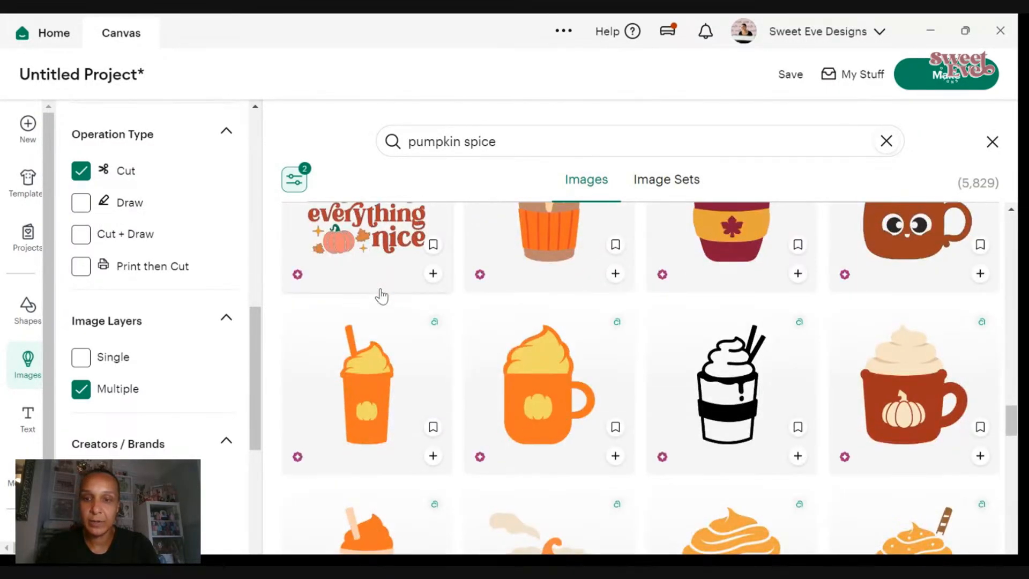
scroll(379, 290, down, 6)
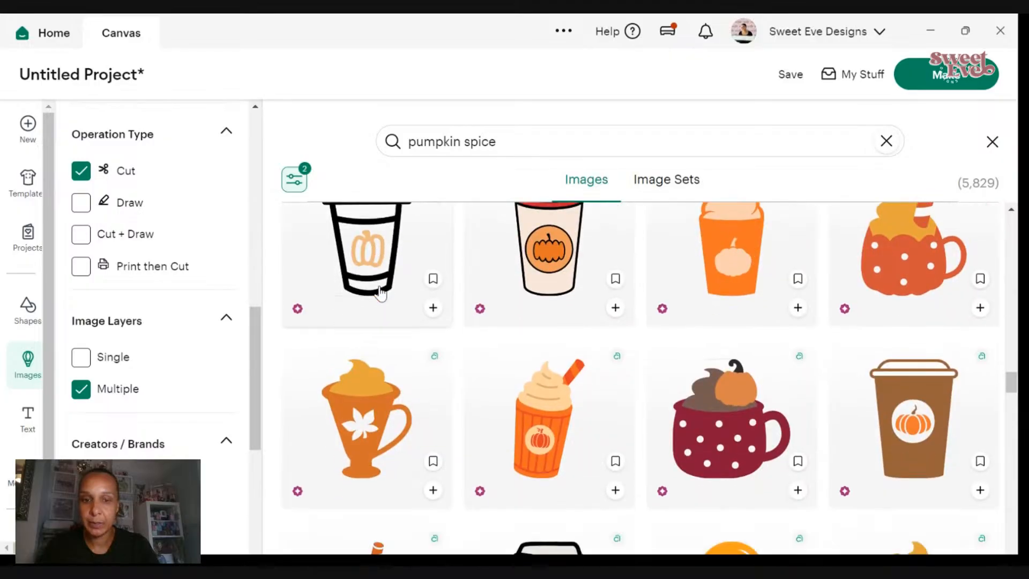
scroll(375, 285, down, 6)
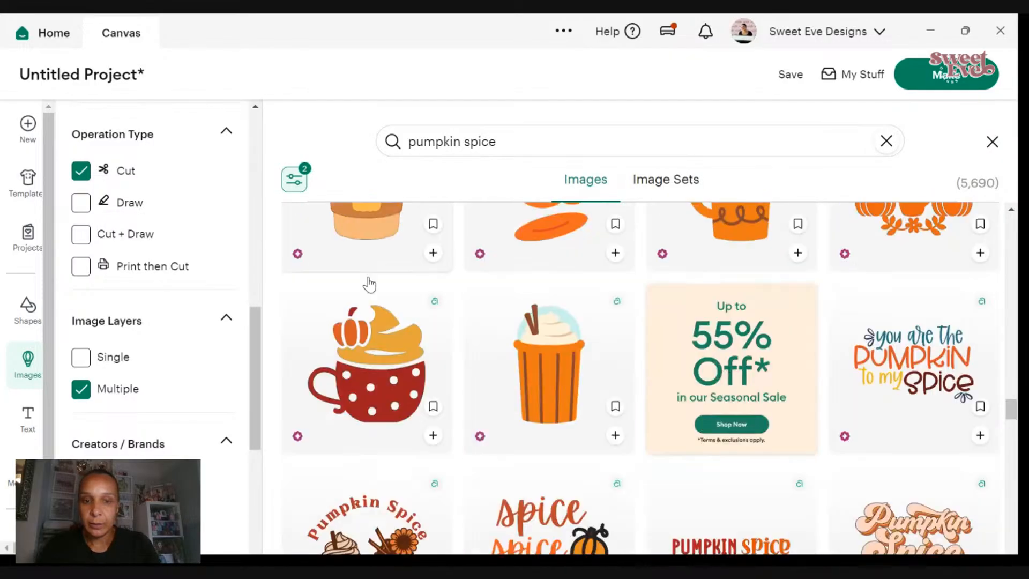
scroll(372, 282, down, 7)
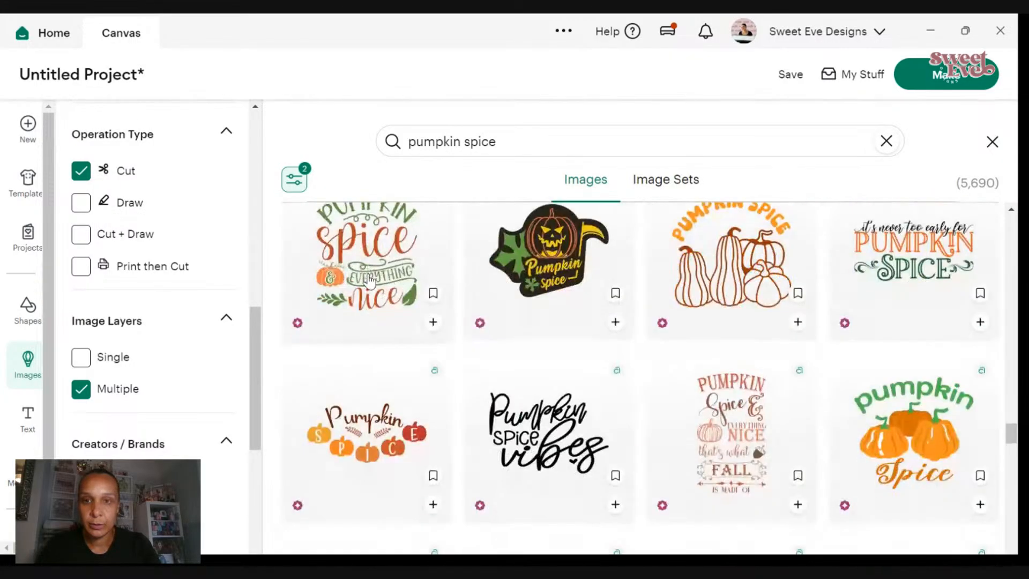
scroll(369, 281, down, 4)
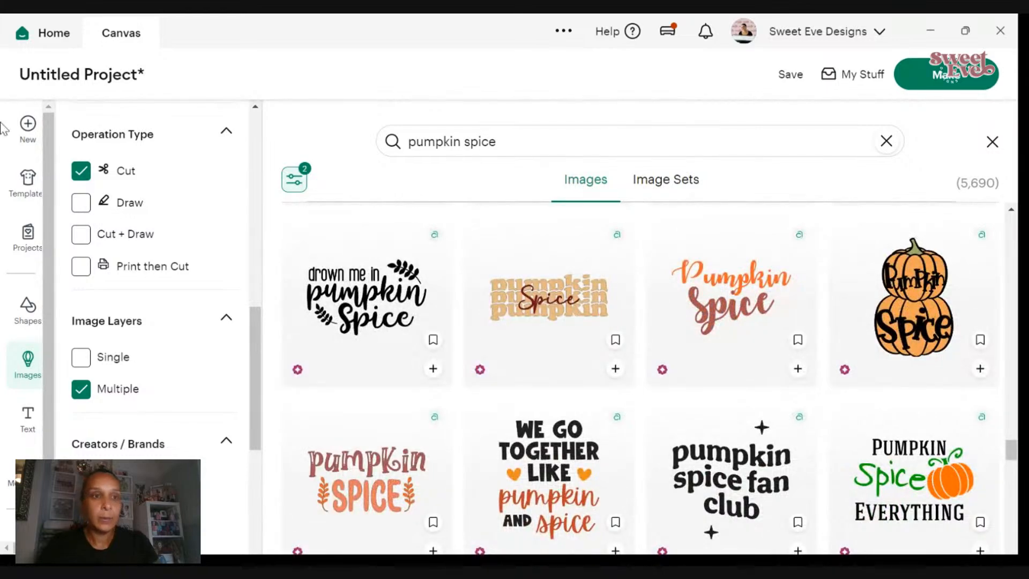
- Save the project with the title "Autumn" without adding it to a collection
click(801, 81)
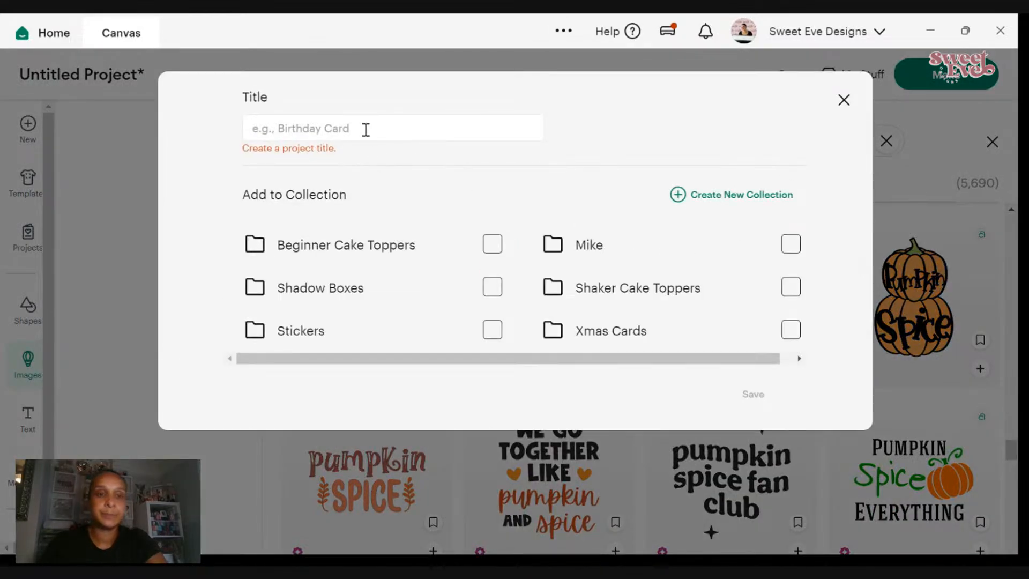
text(Autumn)
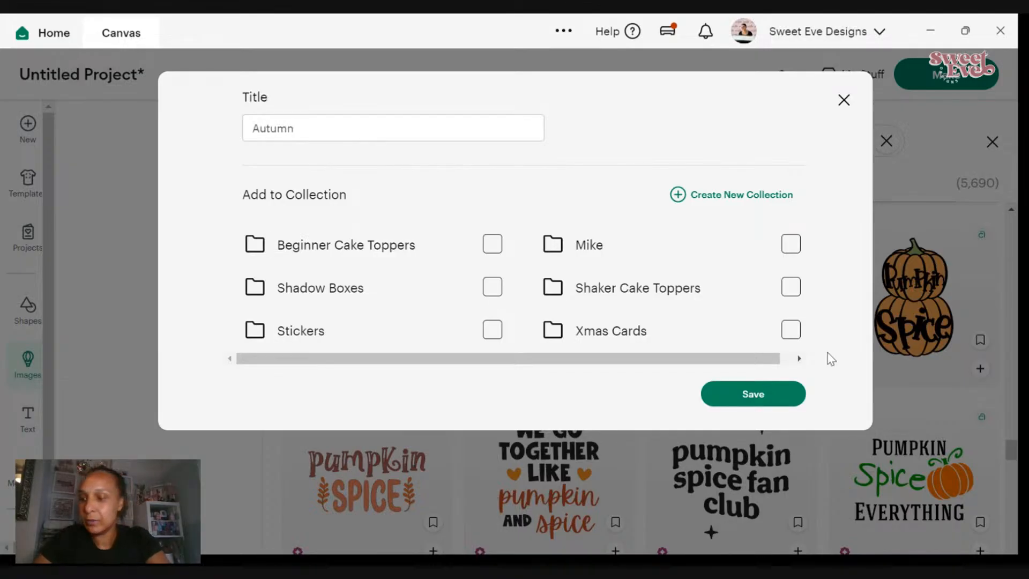
click(768, 398)
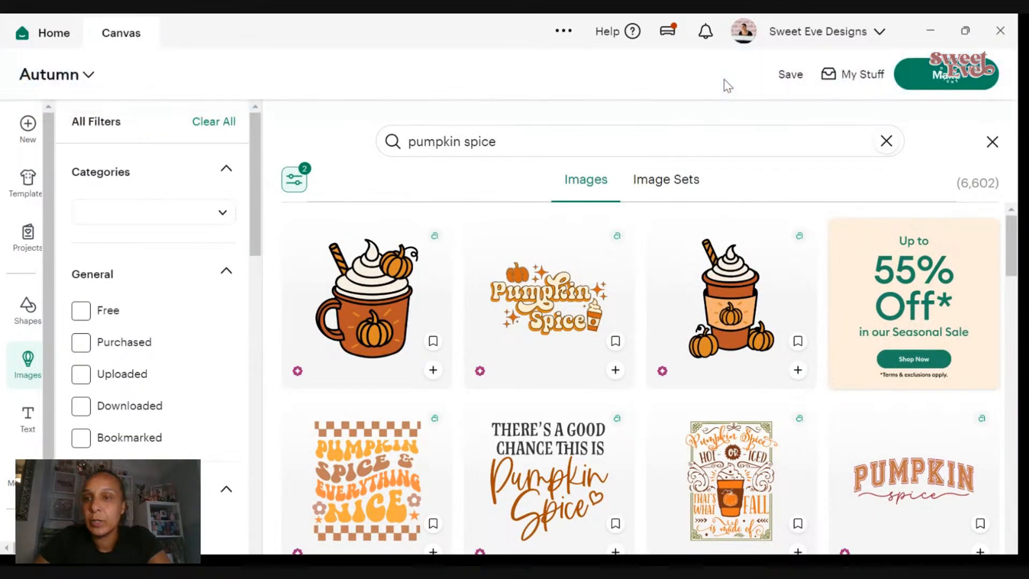
- Open the saved projects and search them for "pumpkin"
click(855, 91)
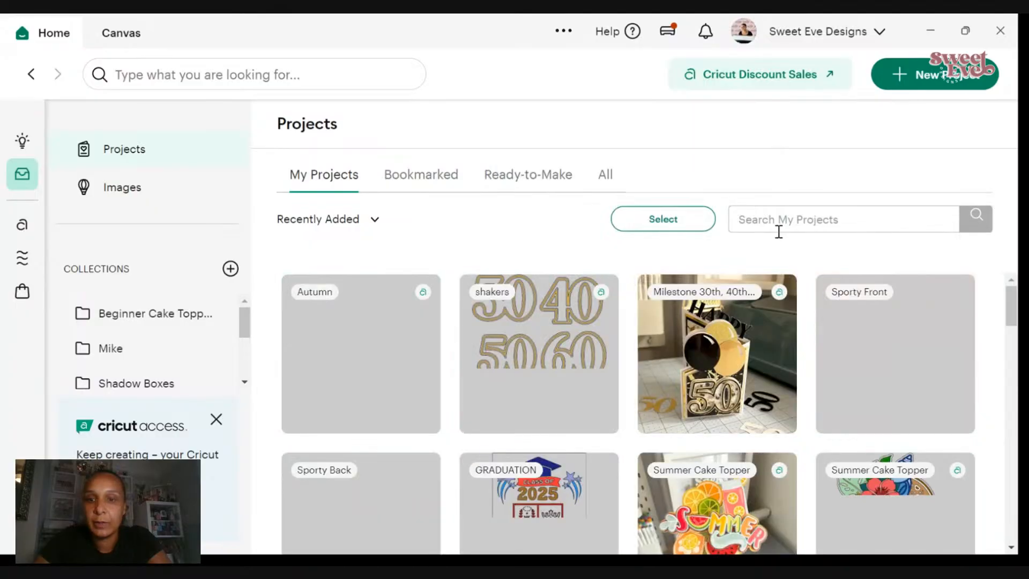
click(776, 220)
text(pumpkin)
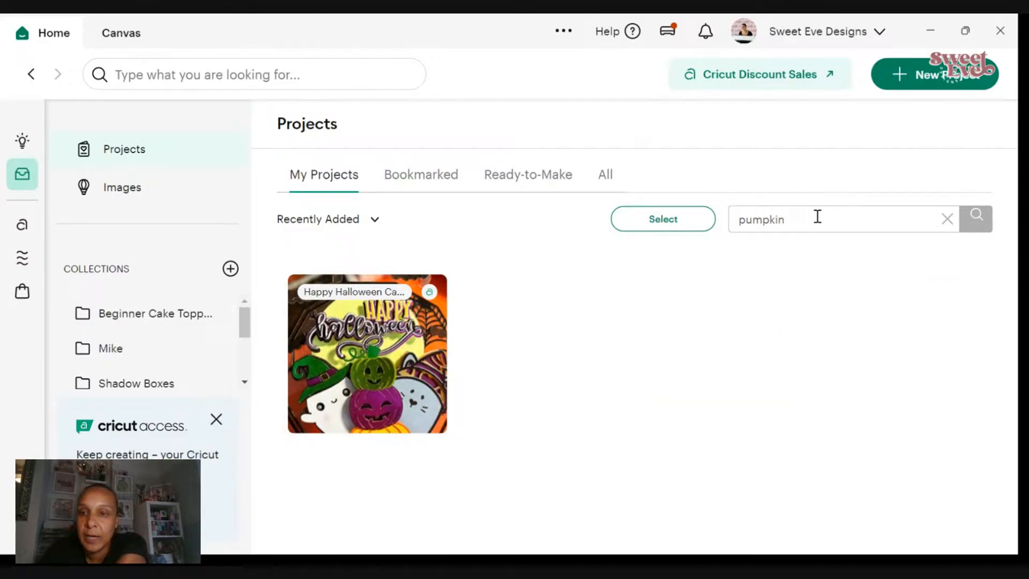
- Search the saved projects for "autumn" instead
drag(818, 216, 719, 223)
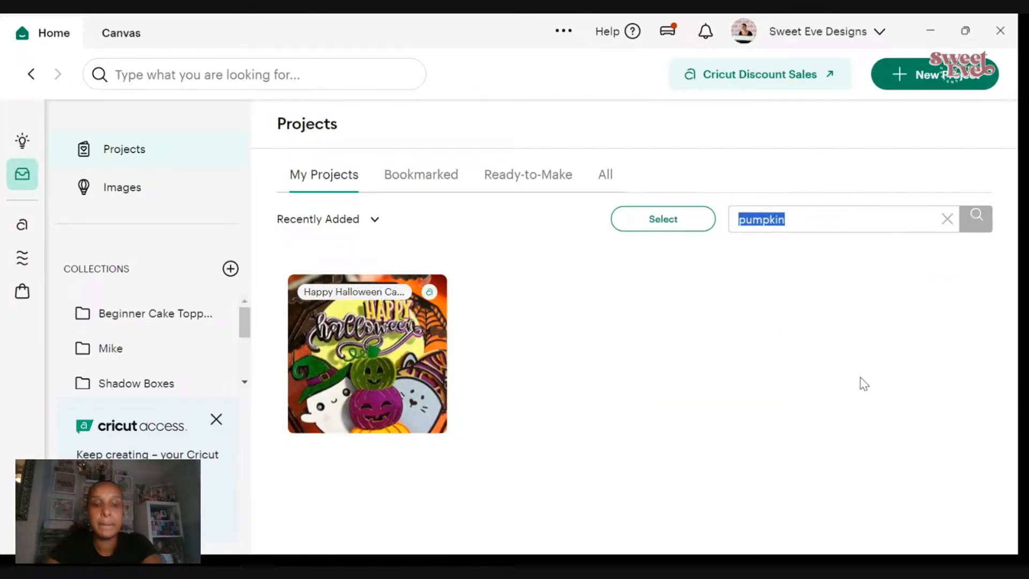
text(autumn)
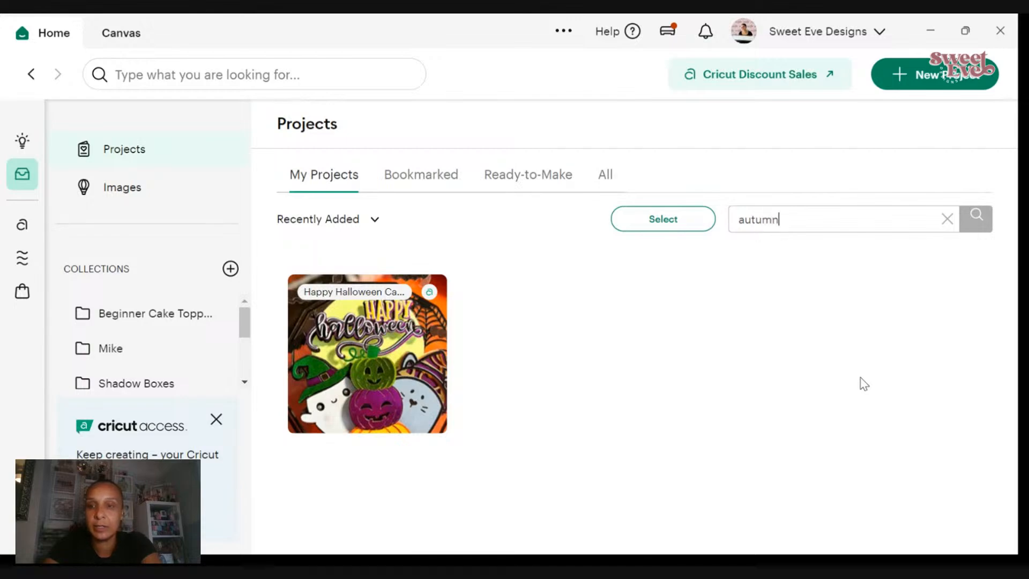
key(Return)
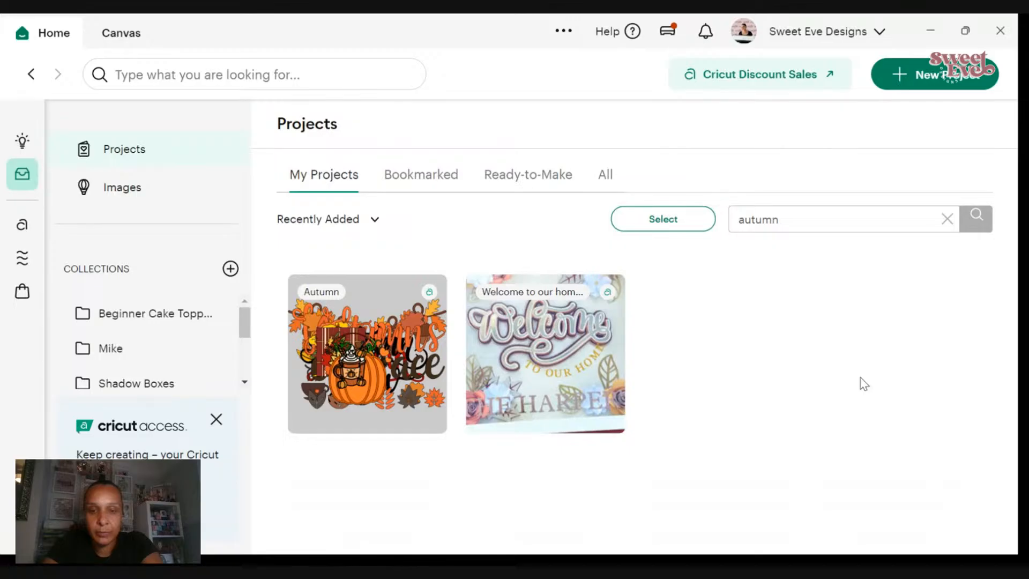
- Search the saved projects for "spice" and clear the search term
key(BackSpace)
key(BackSpace)
key(BackSpace)
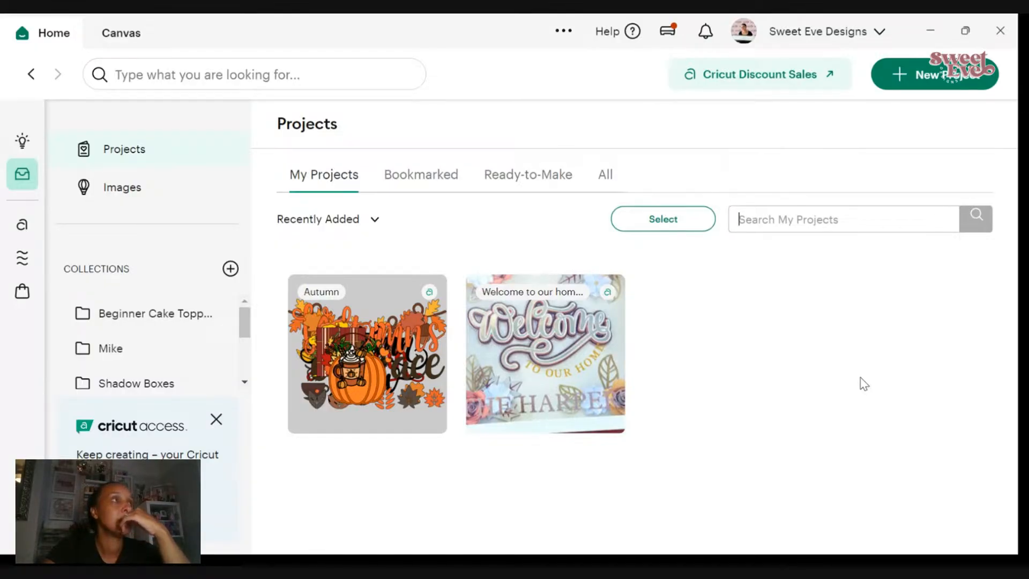
text(spice)
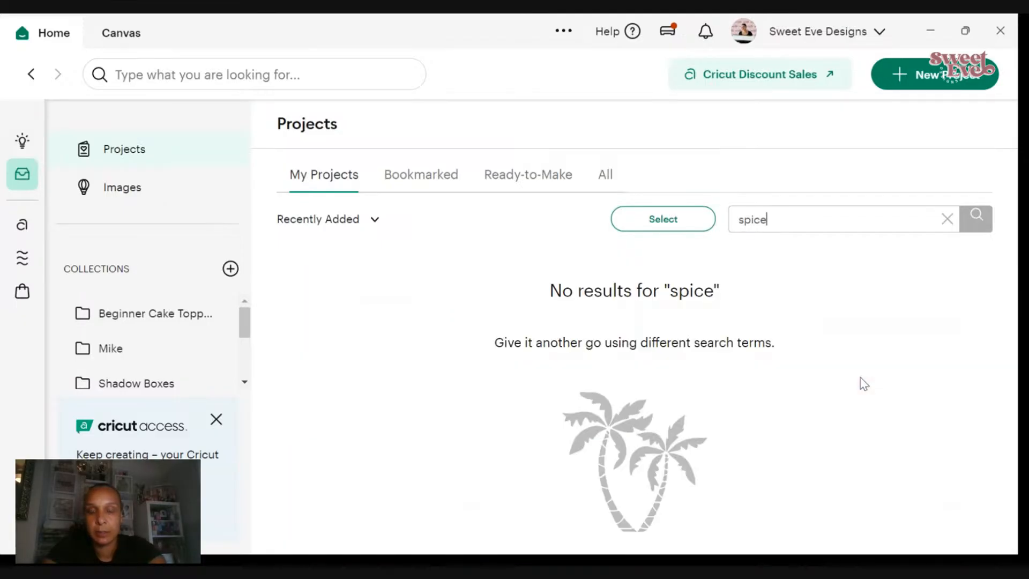
key(BackSpace)
key(BackSpace)
key(BackSpace)
key(BackSpace)
key(BackSpace)
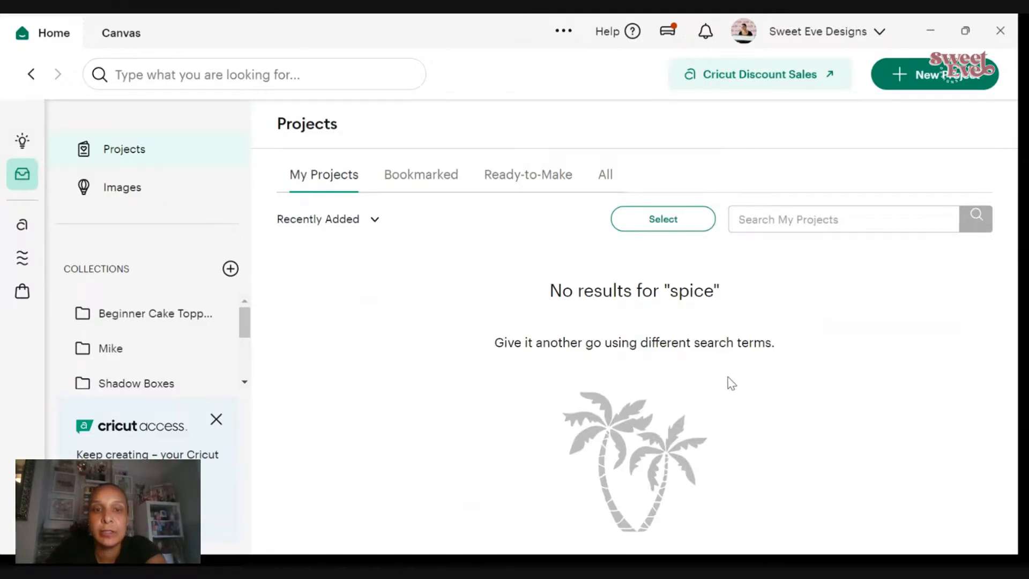
- Look through My Projects for the earlier pumpkin spice design
click(519, 177)
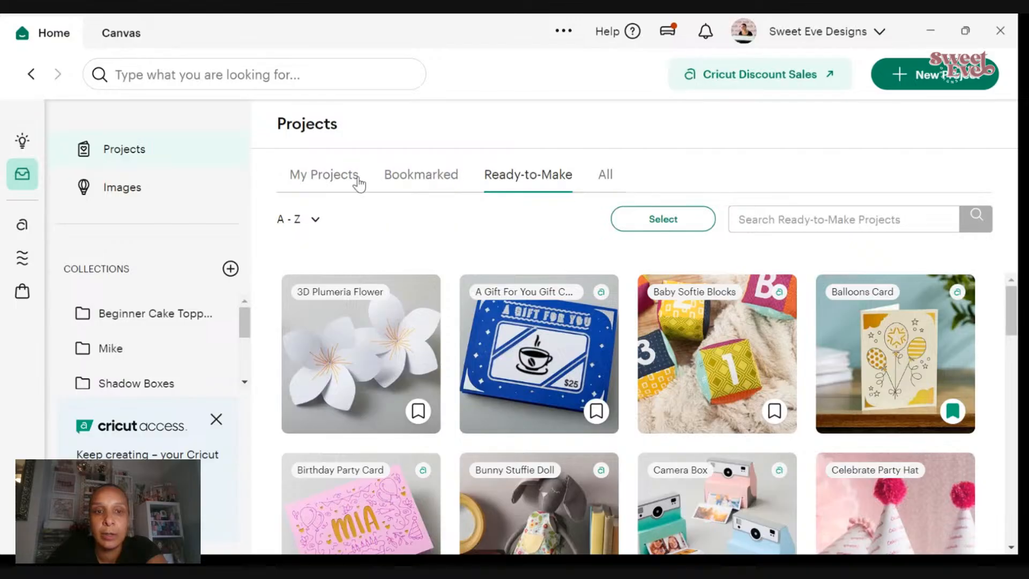
click(339, 180)
scroll(944, 365, down, 15)
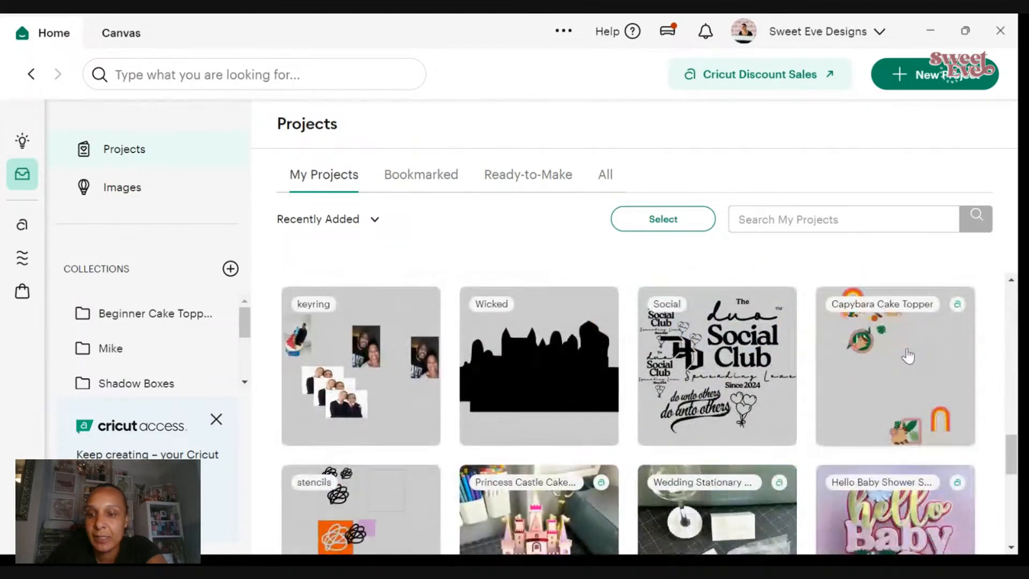
scroll(912, 394, down, 10)
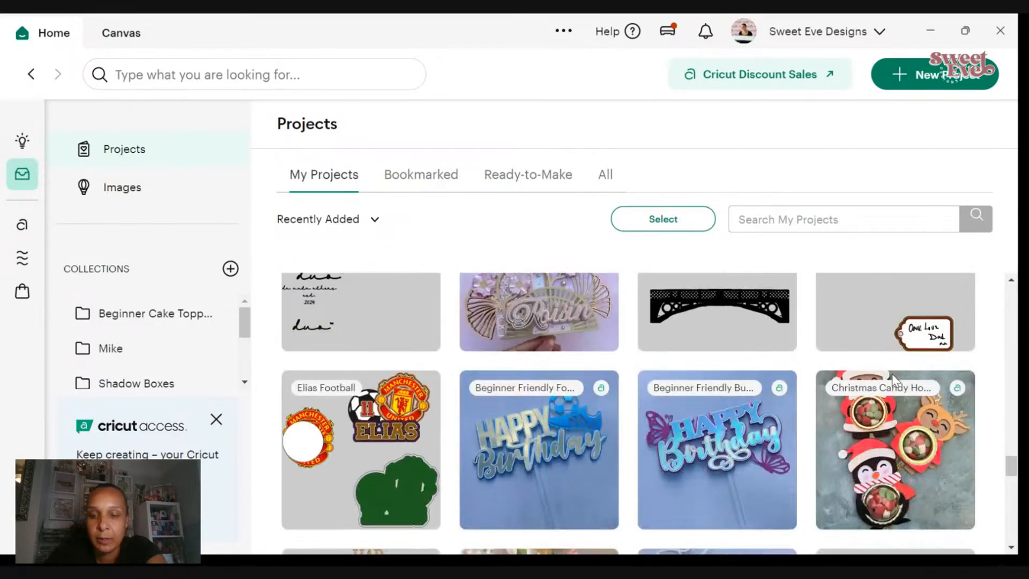
scroll(893, 374, down, 10)
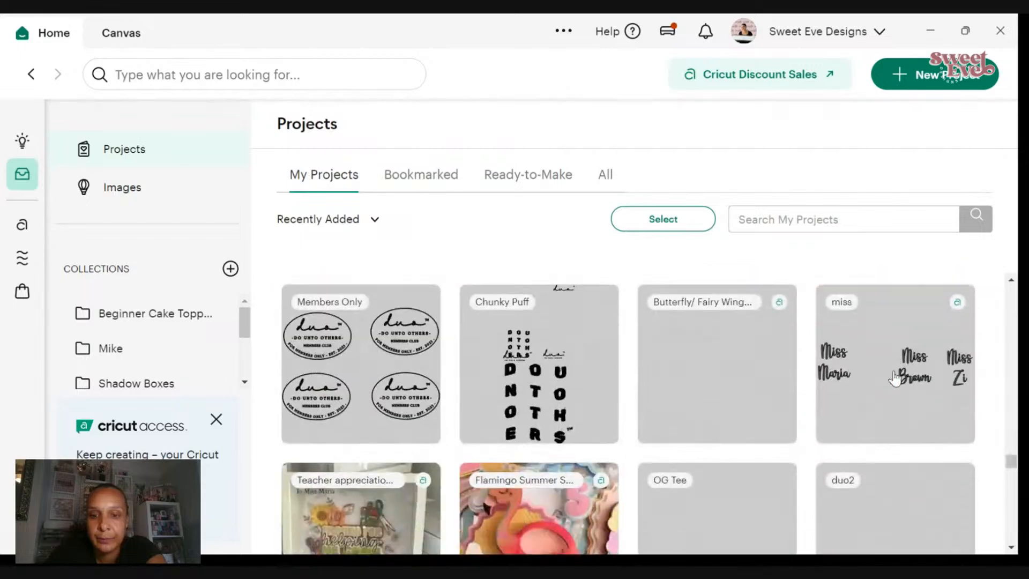
scroll(894, 371, down, 7)
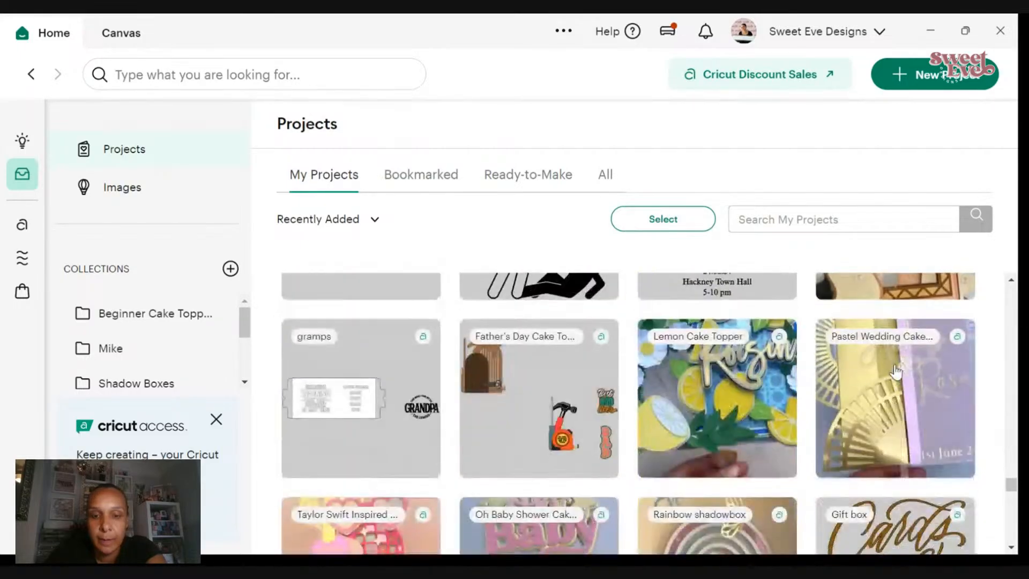
scroll(895, 370, down, 12)
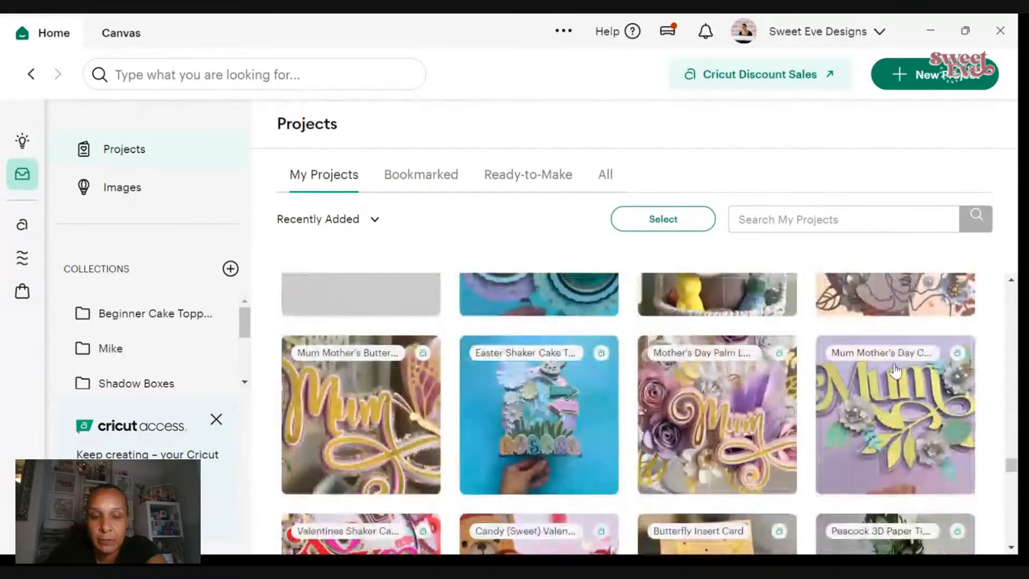
scroll(894, 370, down, 12)
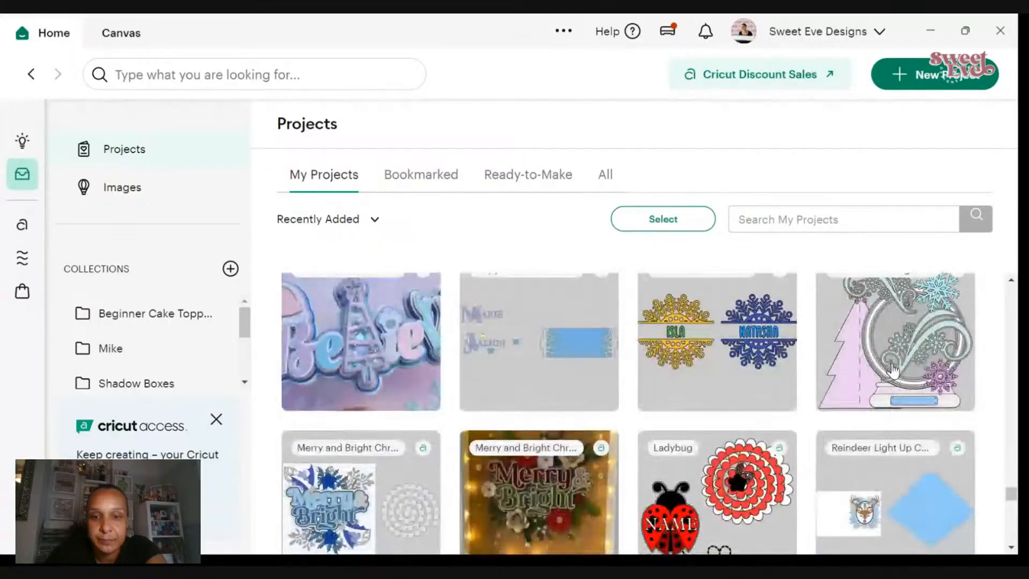
scroll(894, 370, down, 12)
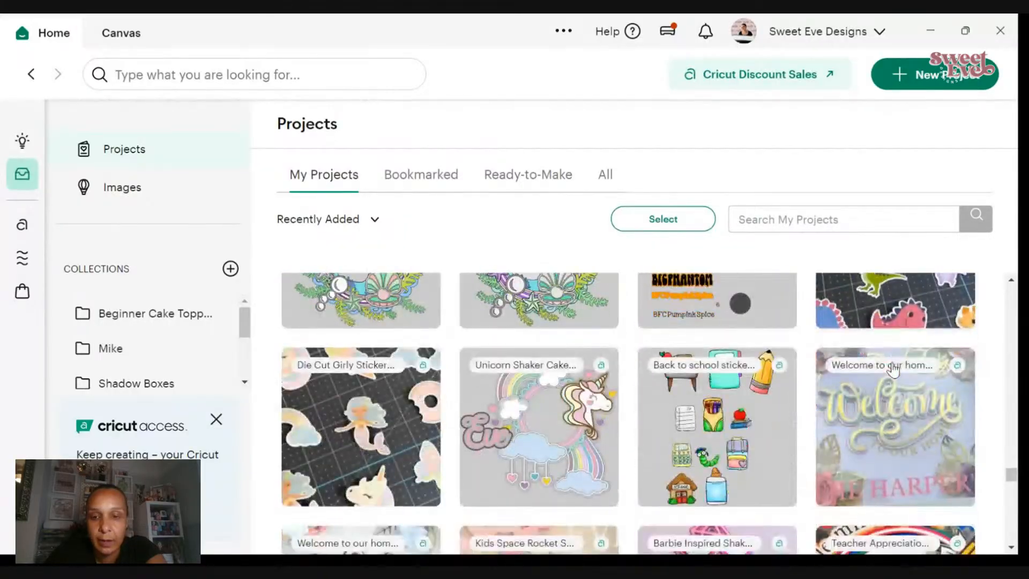
scroll(893, 369, down, 12)
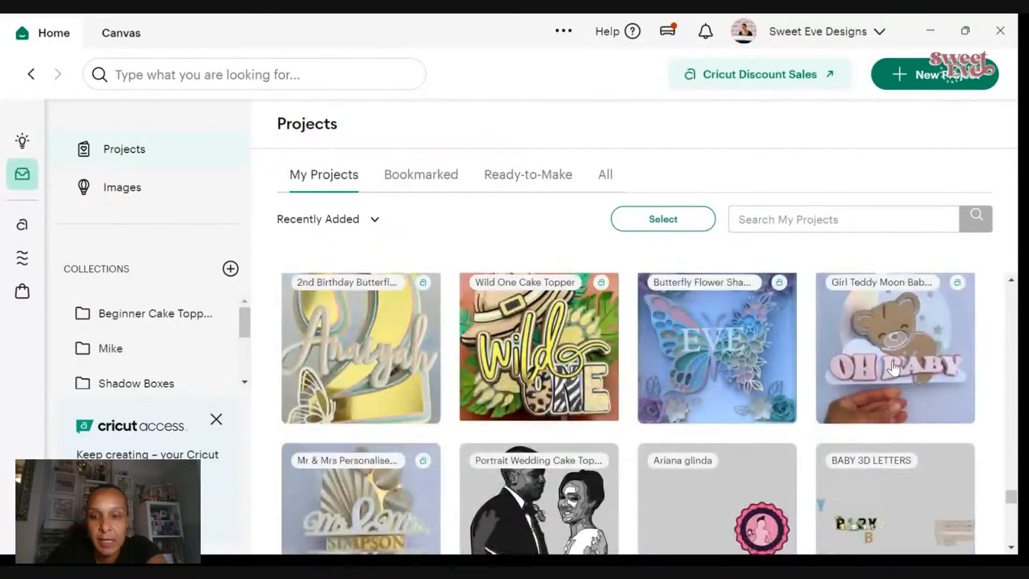
scroll(788, 370, down, 10)
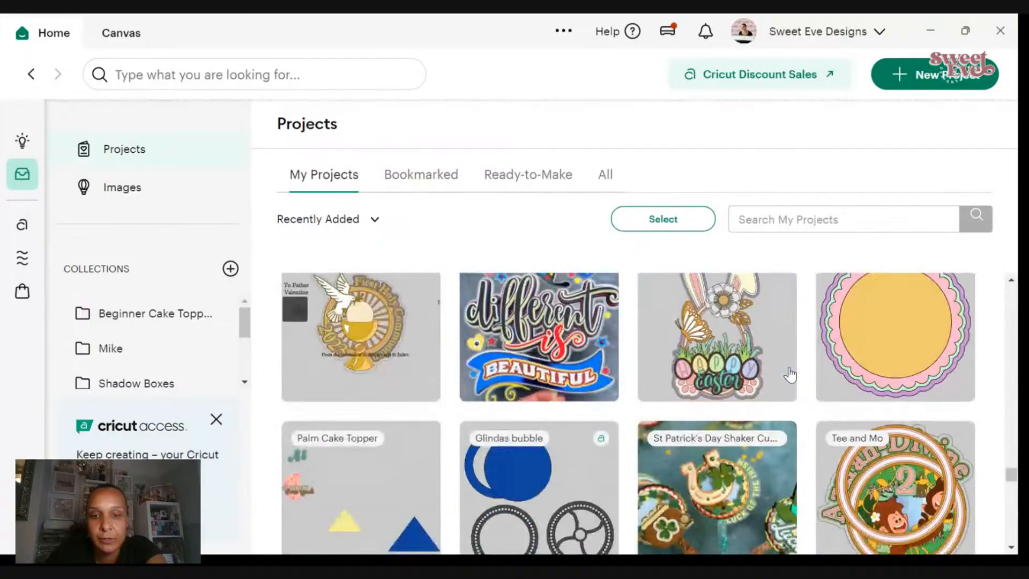
scroll(792, 374, down, 10)
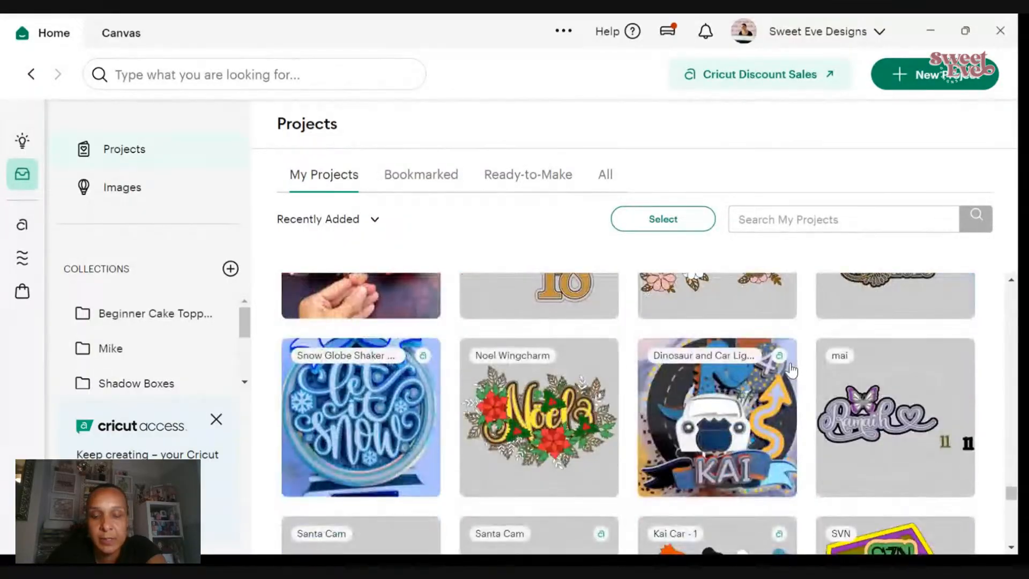
scroll(792, 370, down, 12)
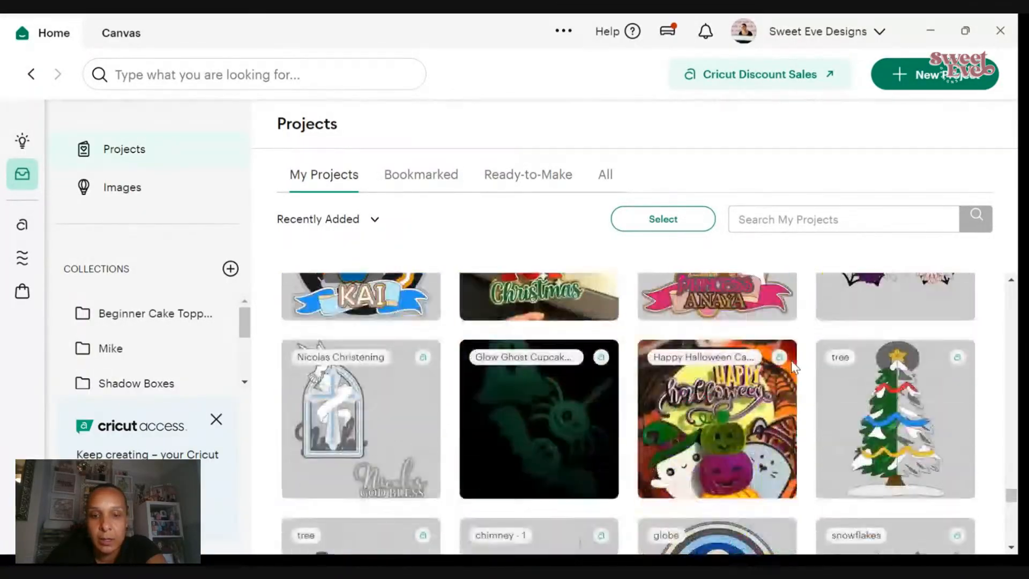
scroll(792, 369, down, 3)
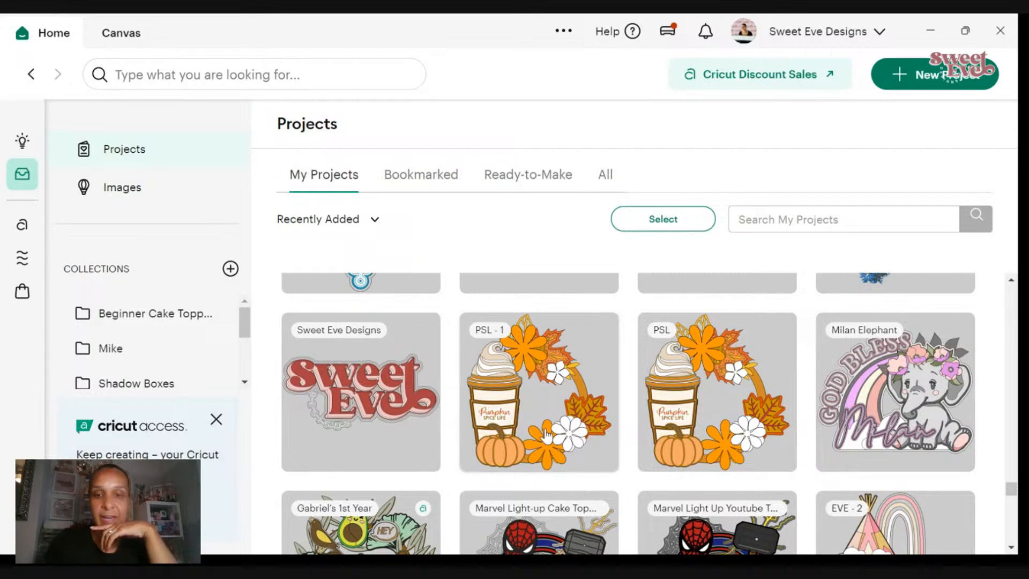
scroll(525, 429, down, 3)
scroll(536, 430, up, 3)
scroll(547, 429, up, 10)
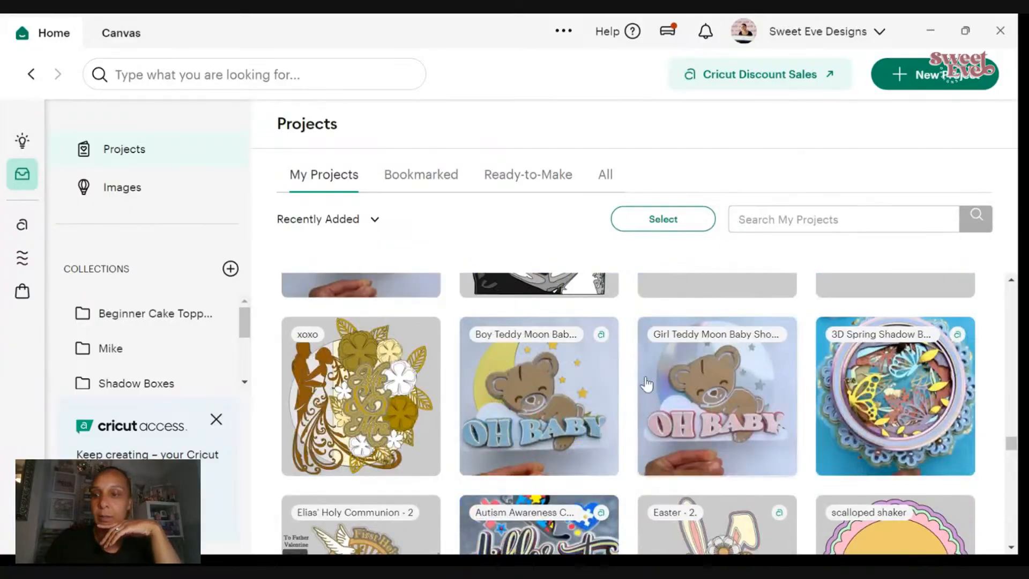
- Open the saved Autumn project from My Projects for customizing on the canvas
drag(1011, 445, 1007, 301)
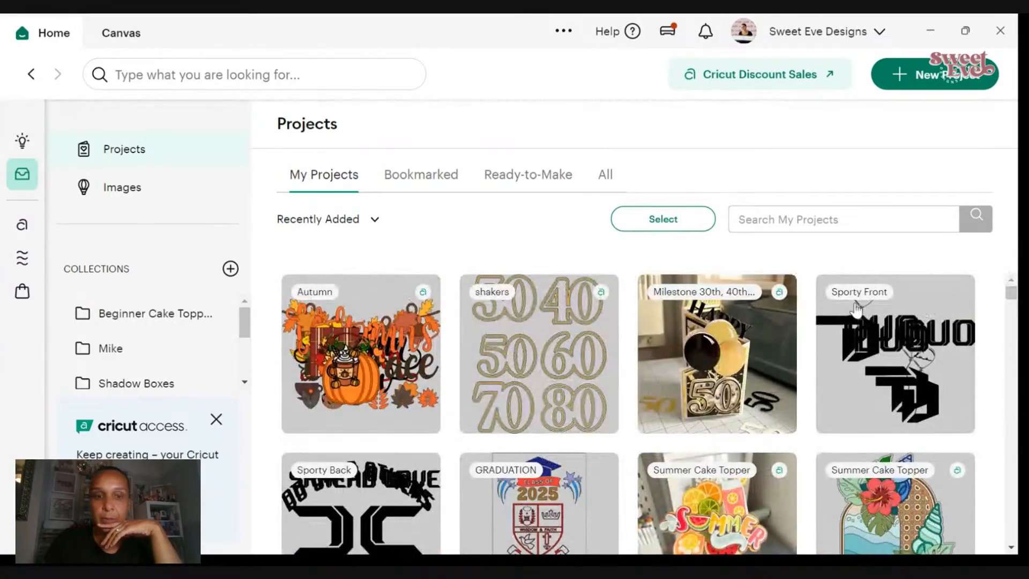
click(419, 372)
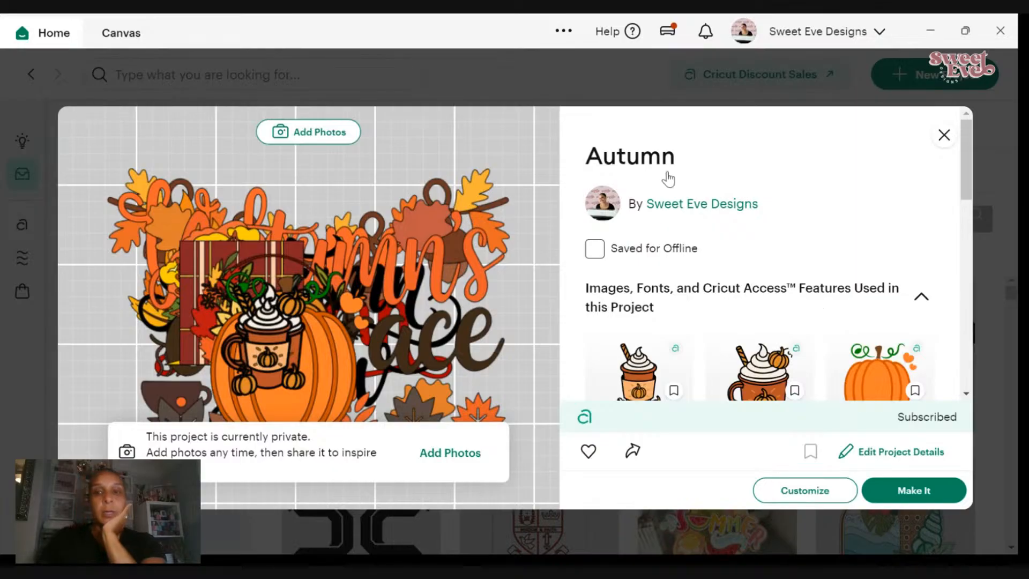
click(805, 491)
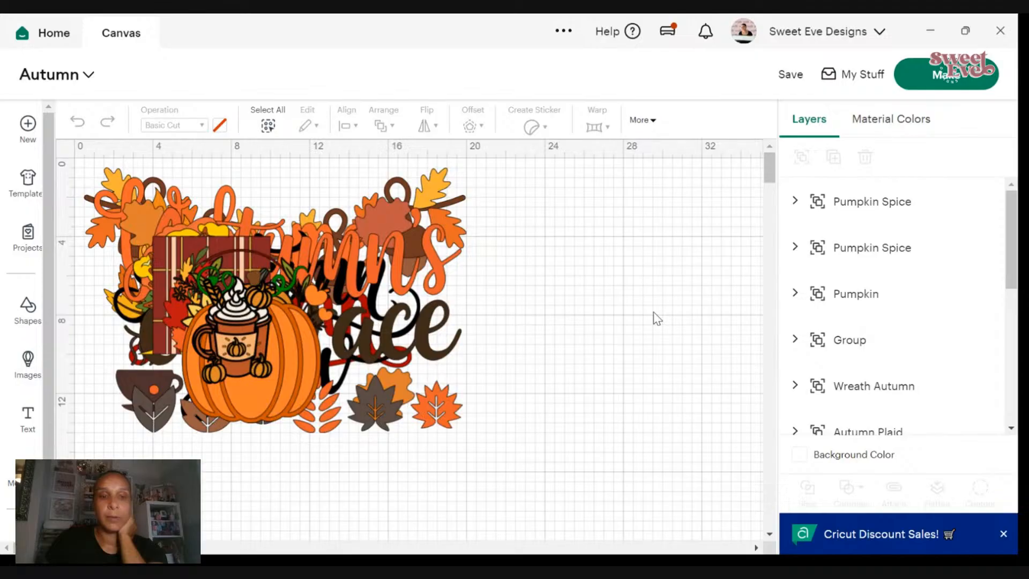
- Separate the two Pumpkin Spice drinks and the large pumpkin from the pile, placing the drinks above the pumpkin in empty canvas space
click(256, 351)
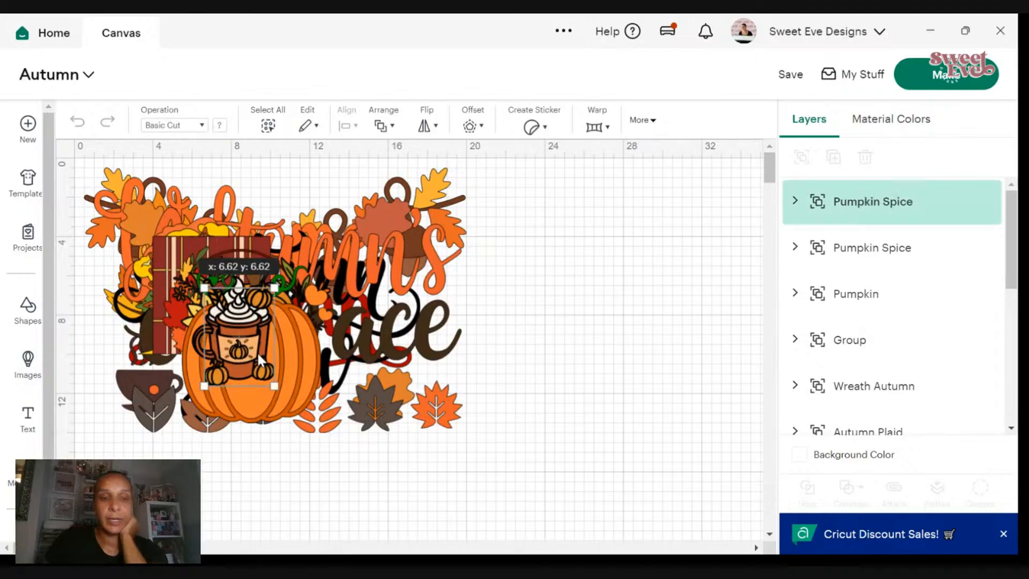
drag(256, 352, 624, 304)
drag(255, 334, 632, 413)
drag(231, 382, 480, 475)
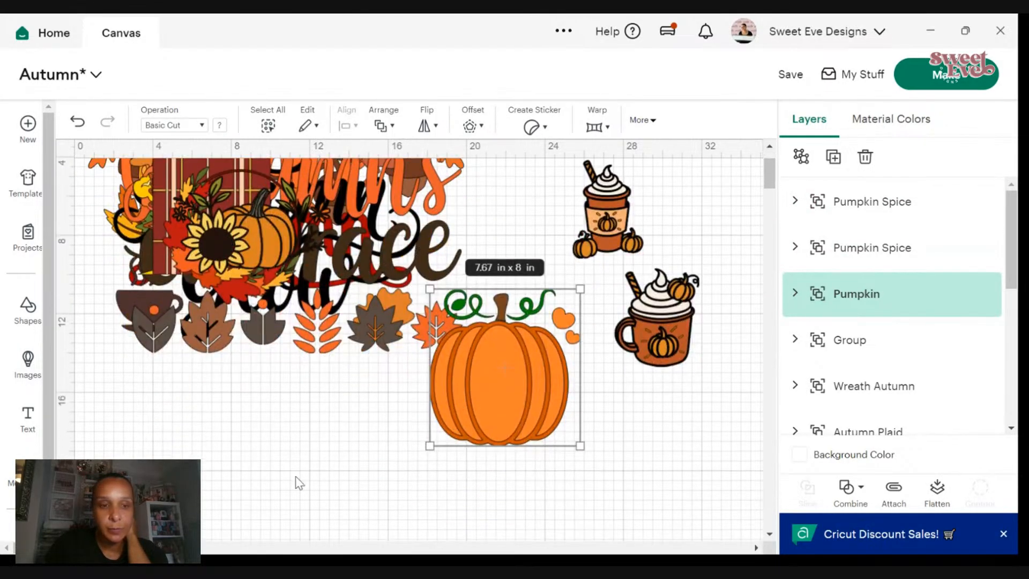
drag(595, 303, 567, 245)
click(659, 388)
drag(658, 388, 672, 281)
drag(503, 448, 635, 446)
- Move the sunflower pumpkin group and the autumn wreath out of the pile into empty space below it
drag(265, 354, 442, 508)
drag(302, 315, 329, 428)
scroll(271, 396, down, 2)
scroll(328, 427, up, 2)
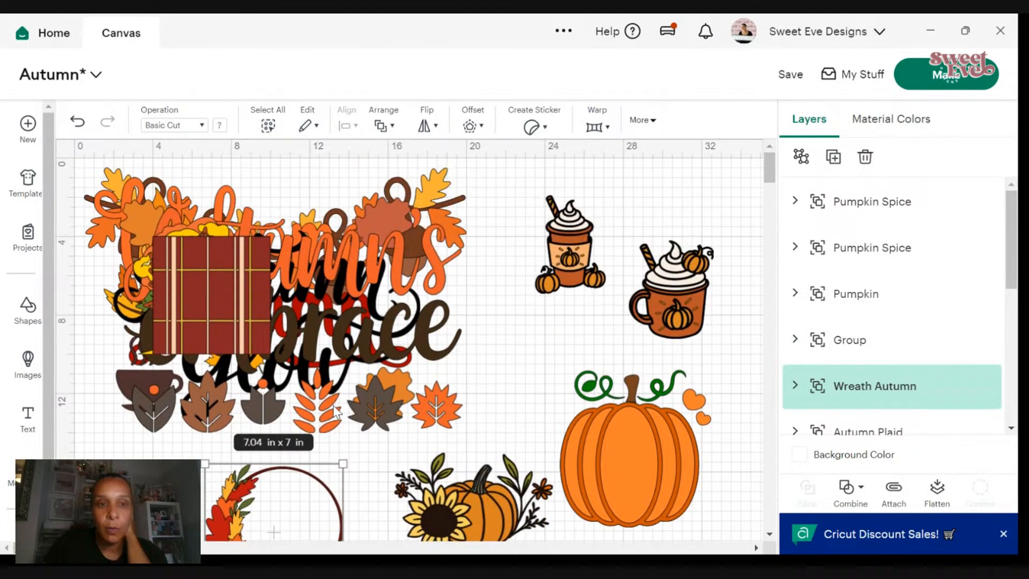
- Move the Autumn Glow design below the sunflower pumpkin and scale it down to about 11.32 x 8.33 in
drag(294, 263, 495, 516)
scroll(488, 276, down, 2)
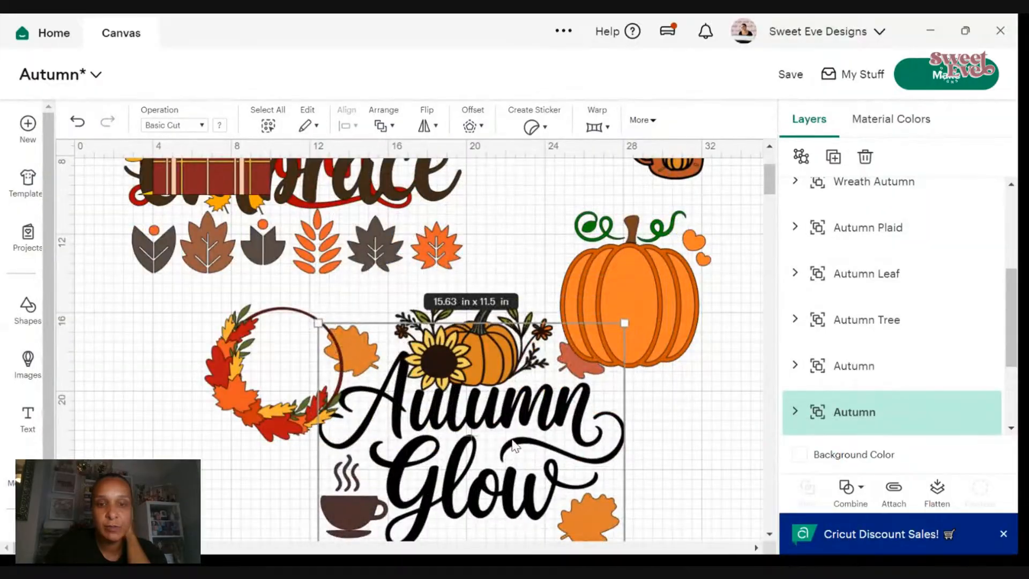
scroll(696, 393, down, 1)
drag(625, 470, 540, 407)
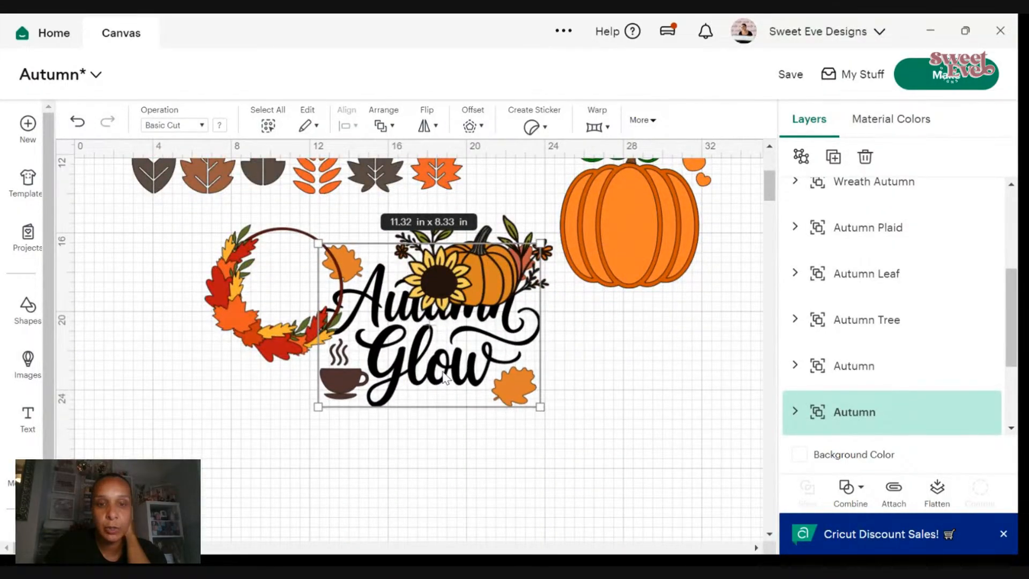
drag(444, 377, 559, 479)
- Place the Autumn Plaid square and the Autumn Leaf side by side below the wreath
scroll(559, 478, up, 4)
drag(195, 284, 214, 431)
scroll(229, 348, down, 4)
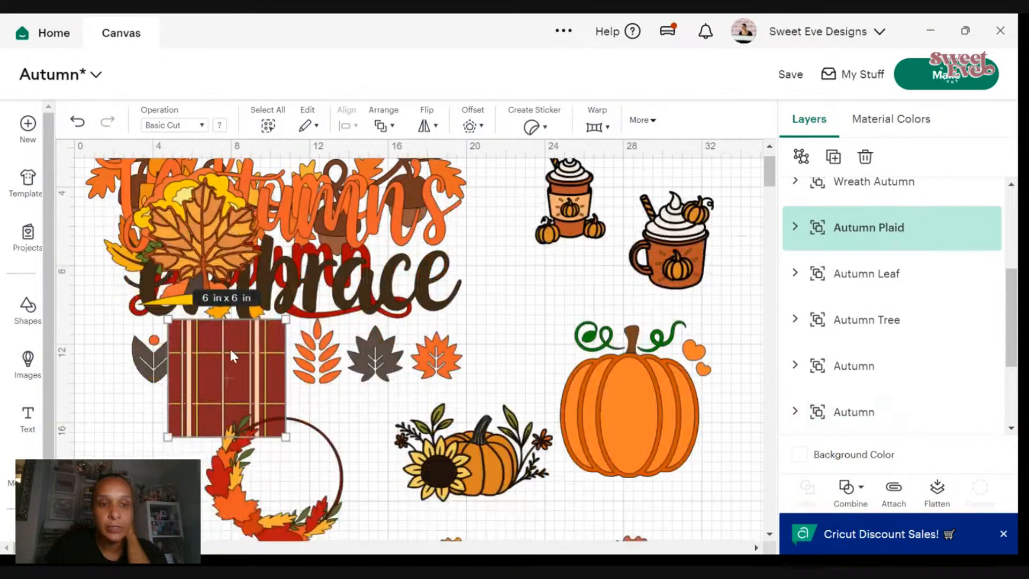
drag(186, 188, 126, 457)
scroll(126, 457, up, 4)
drag(211, 320, 299, 435)
scroll(286, 377, down, 3)
drag(296, 313, 330, 468)
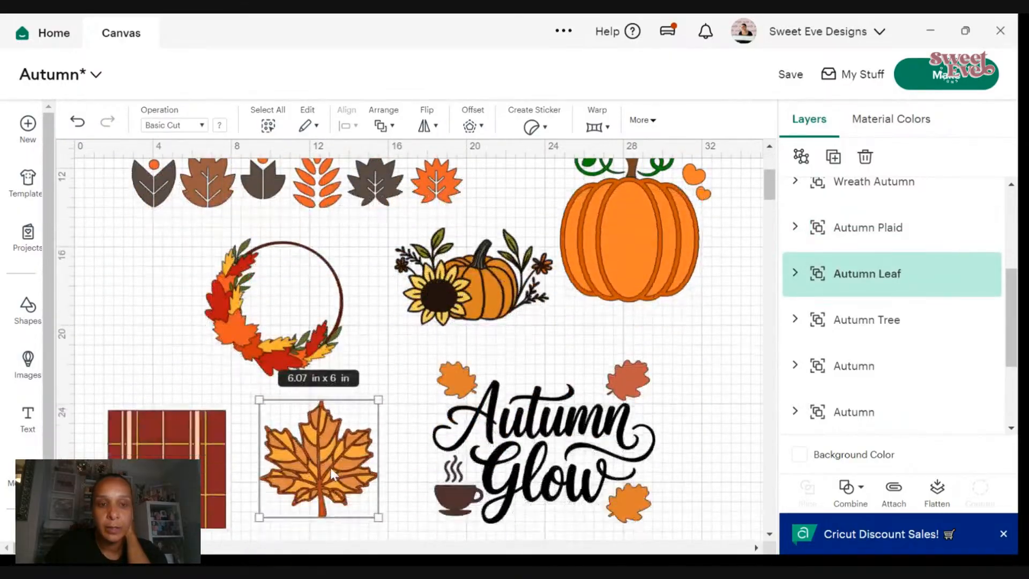
- Move the Autumn's Embrace design below the plaid and leaf images and scale it down
scroll(259, 428, up, 5)
drag(258, 427, 316, 484)
scroll(320, 252, down, 7)
scroll(452, 413, down, 3)
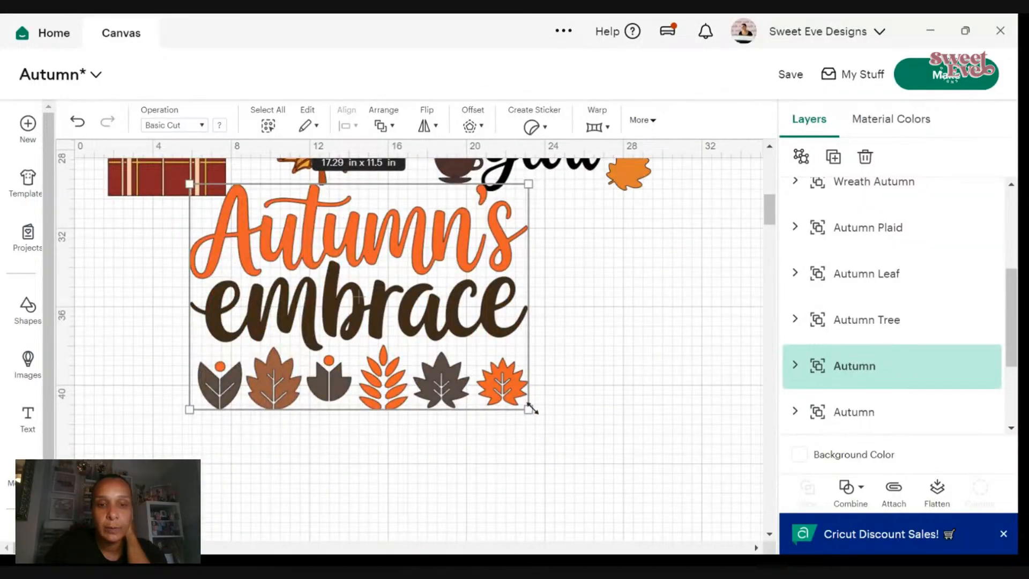
drag(531, 409, 477, 374)
drag(413, 322, 404, 403)
- Move the acorn Autumn Border off the Welcome Autumn lettering to just above the wreath and sunflower pumpkin
scroll(412, 393, up, 10)
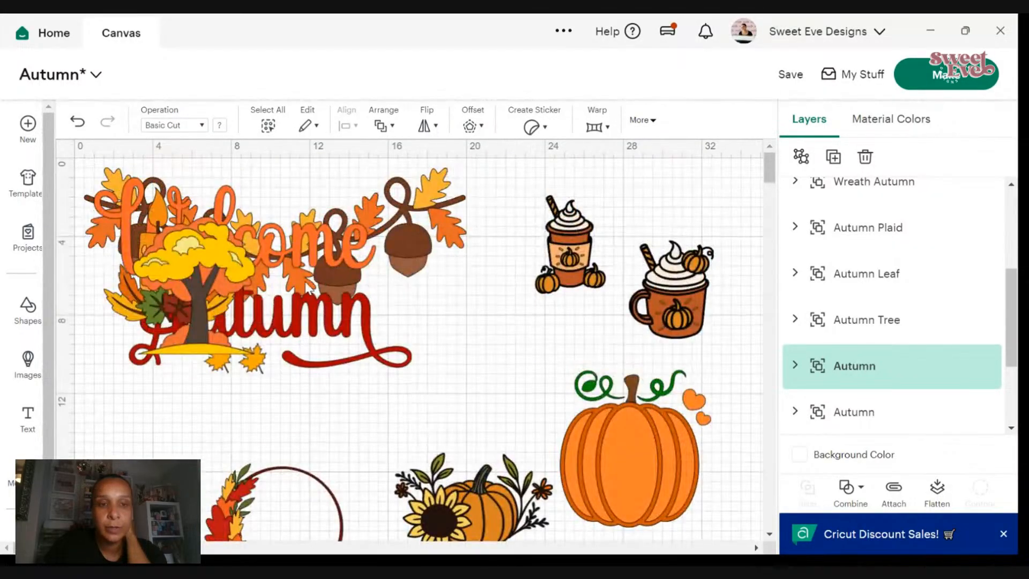
drag(304, 281, 435, 442)
scroll(423, 358, down, 3)
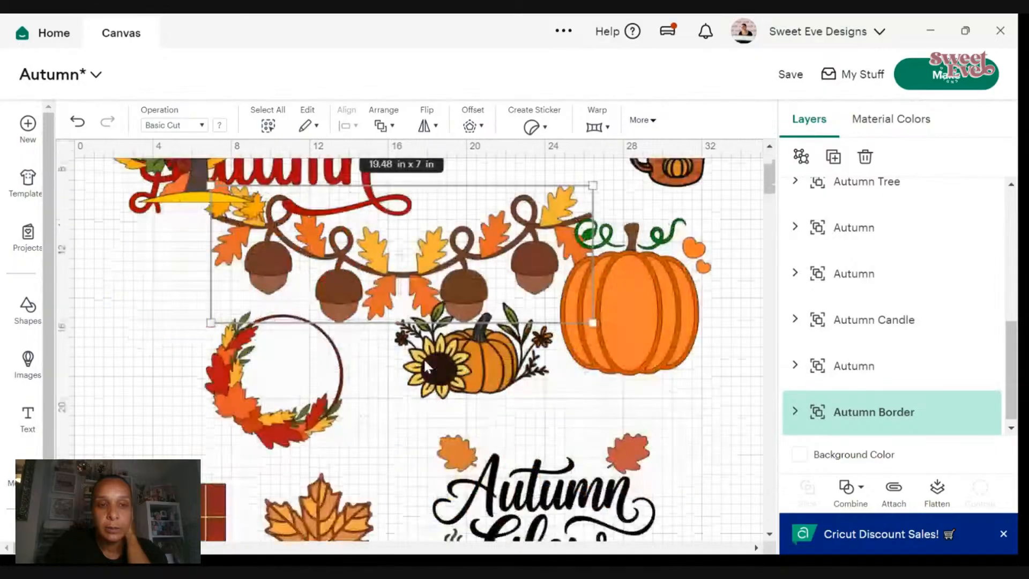
- Move the Autumn Tree off the lettering into the space between Welcome Autumn and the Pumpkin Spice drinks
scroll(423, 358, up, 3)
drag(220, 257, 465, 257)
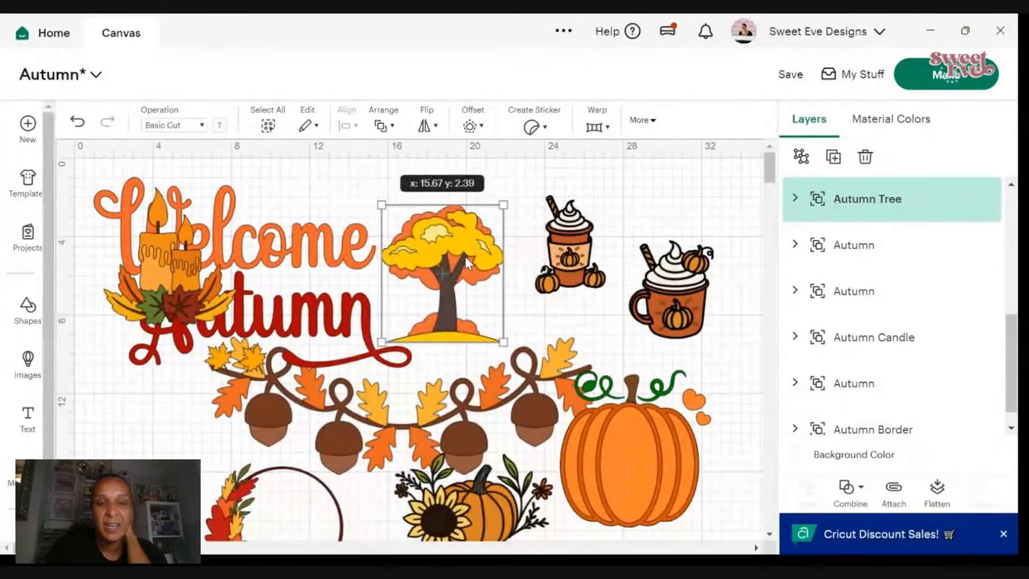
right_click(465, 257)
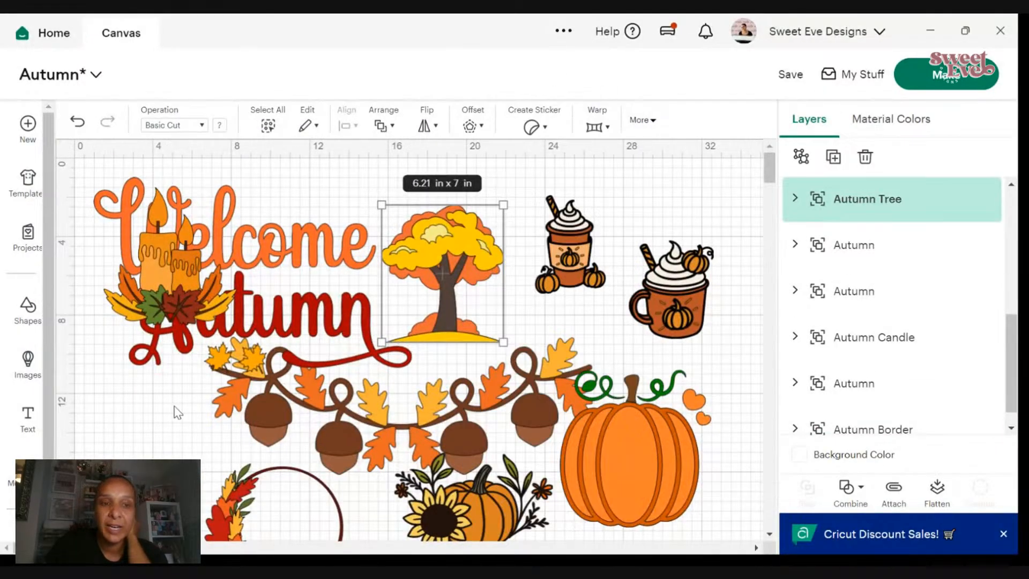
drag(483, 258, 500, 242)
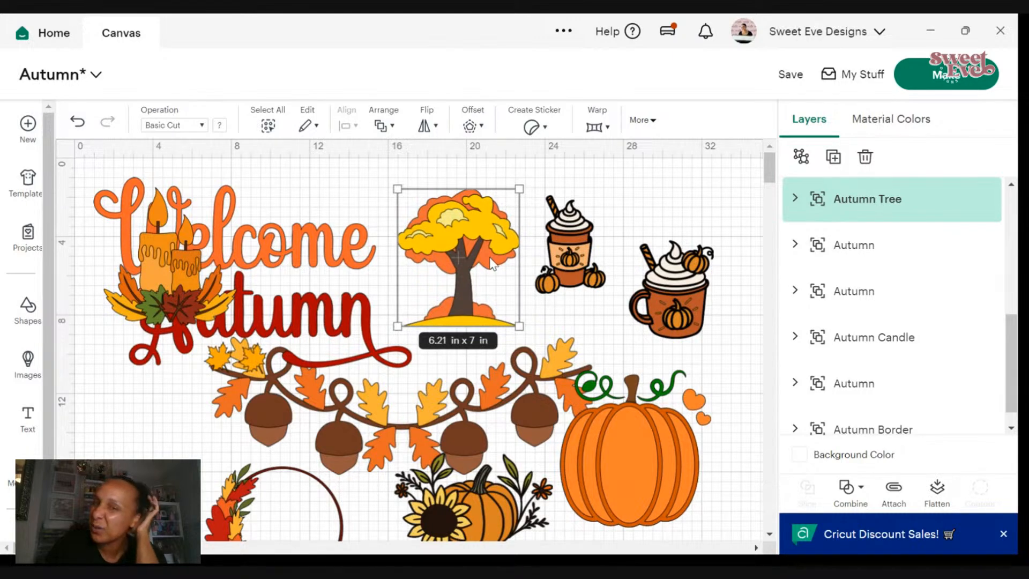
- Reposition the two Pumpkin Spice drinks side by side above the large pumpkin
mouse_move(590, 273)
mouse_down()
mouse_move(518, 315)
mouse_move(610, 262)
mouse_move(590, 262)
mouse_up()
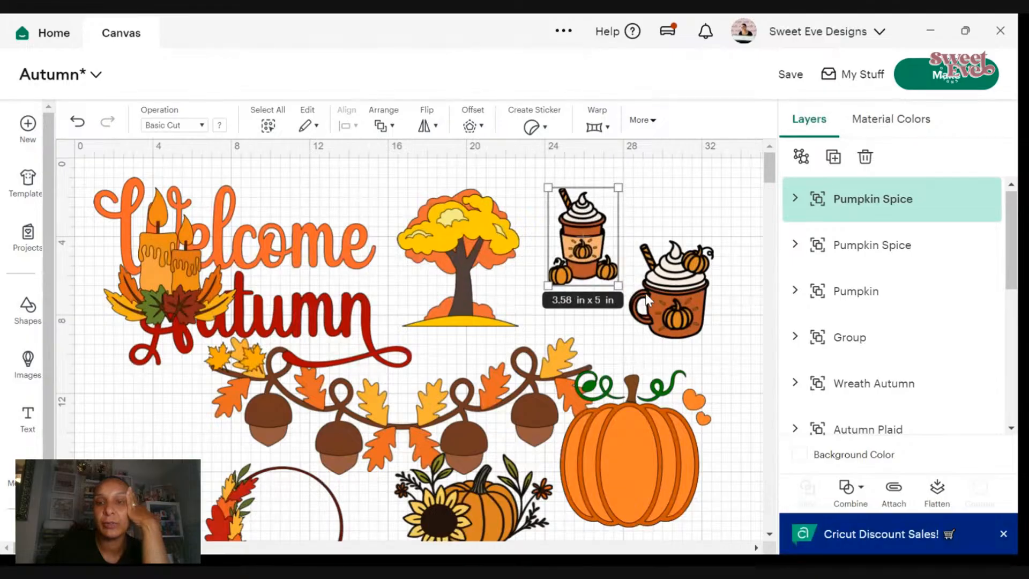
drag(646, 294, 655, 262)
drag(584, 262, 581, 262)
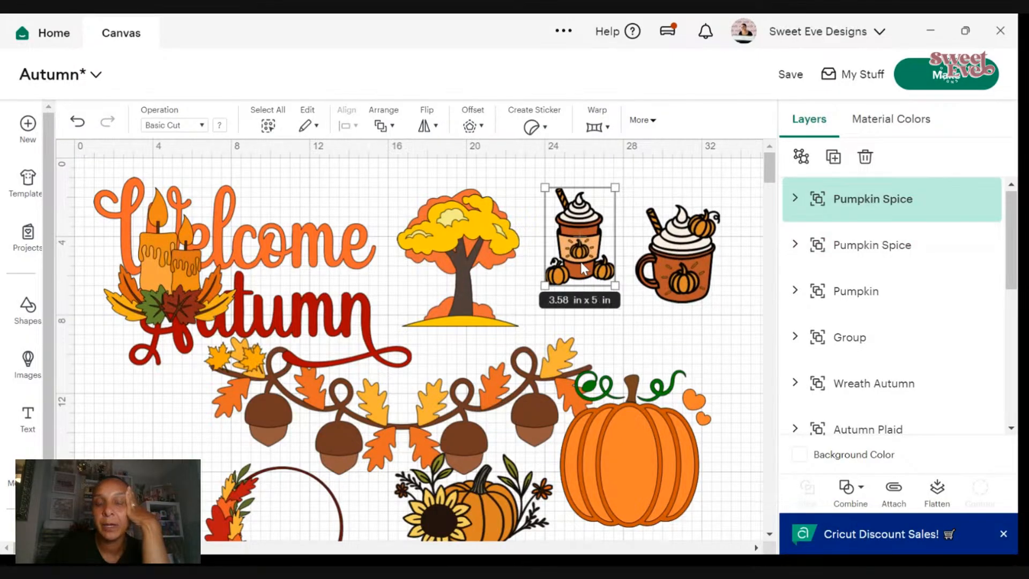
- Delete the Autumn Tree image from the canvas
click(441, 280)
right_click(438, 277)
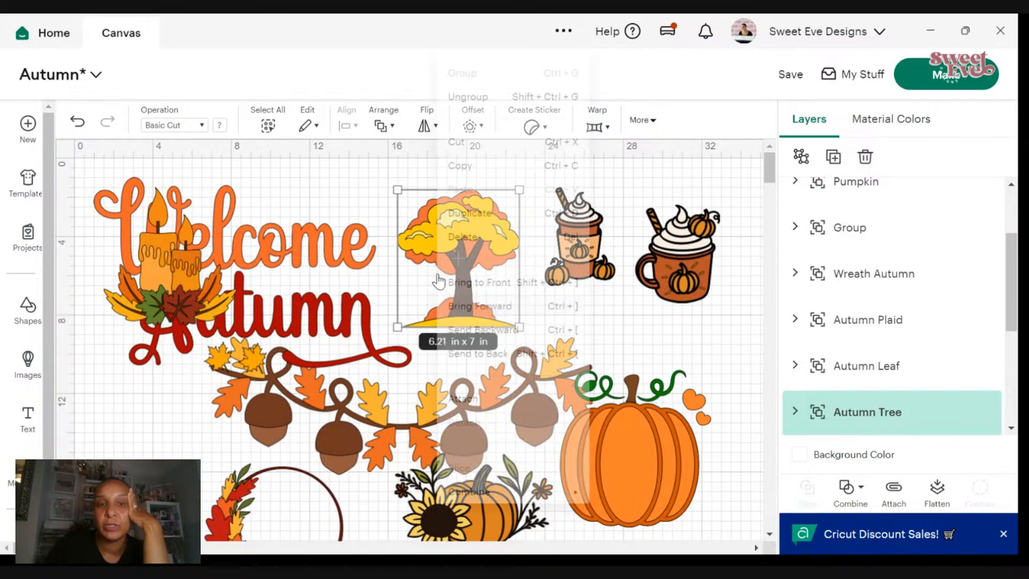
click(477, 264)
- Move the Autumn Candle image off the Welcome Autumn lettering and delete it from the canvas
drag(200, 282, 497, 280)
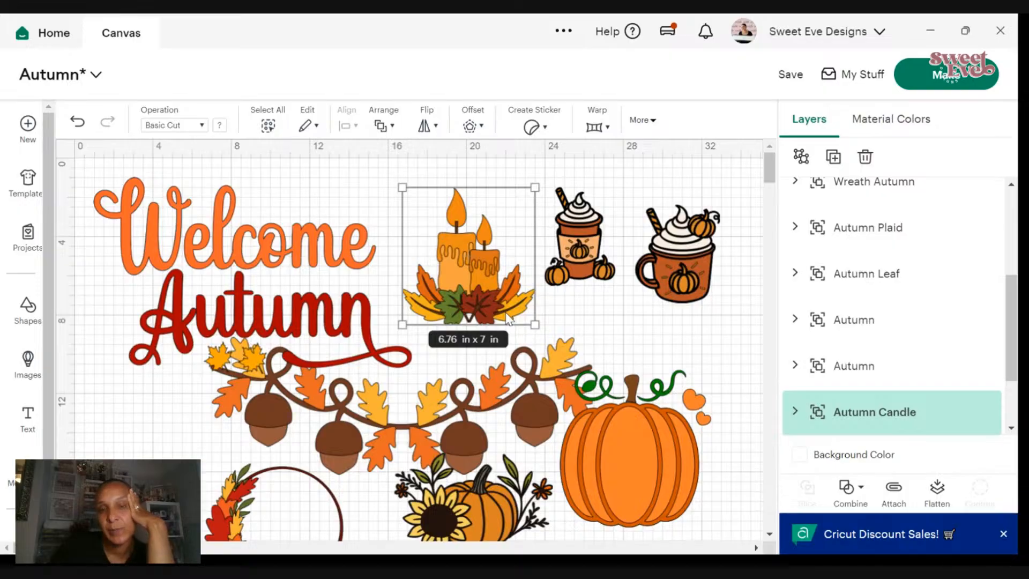
right_click(506, 284)
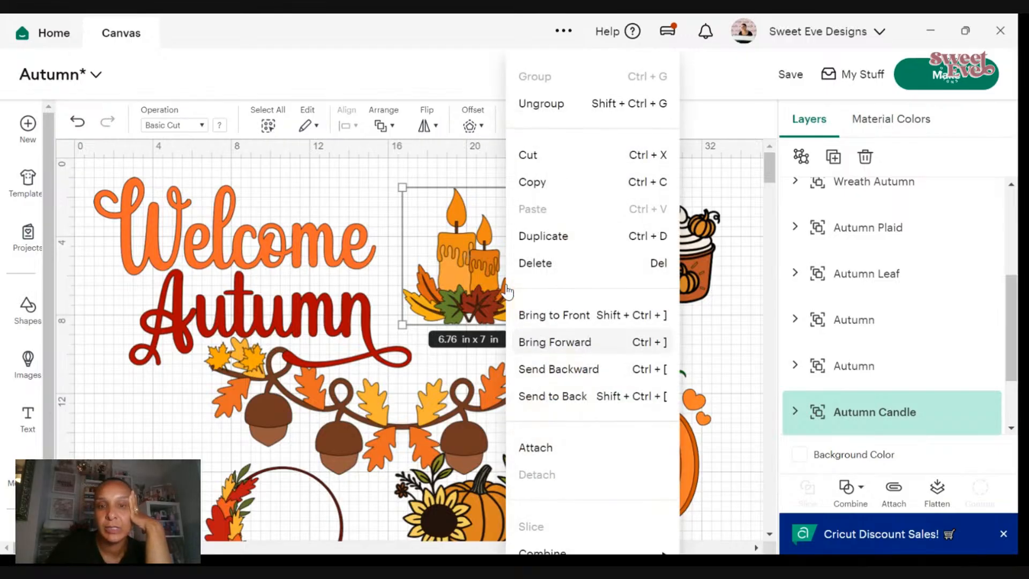
click(535, 262)
- Hide the Welcome Autumn lettering and move the acorn Autumn Border up into its place beside the drinks
drag(314, 274, 427, 247)
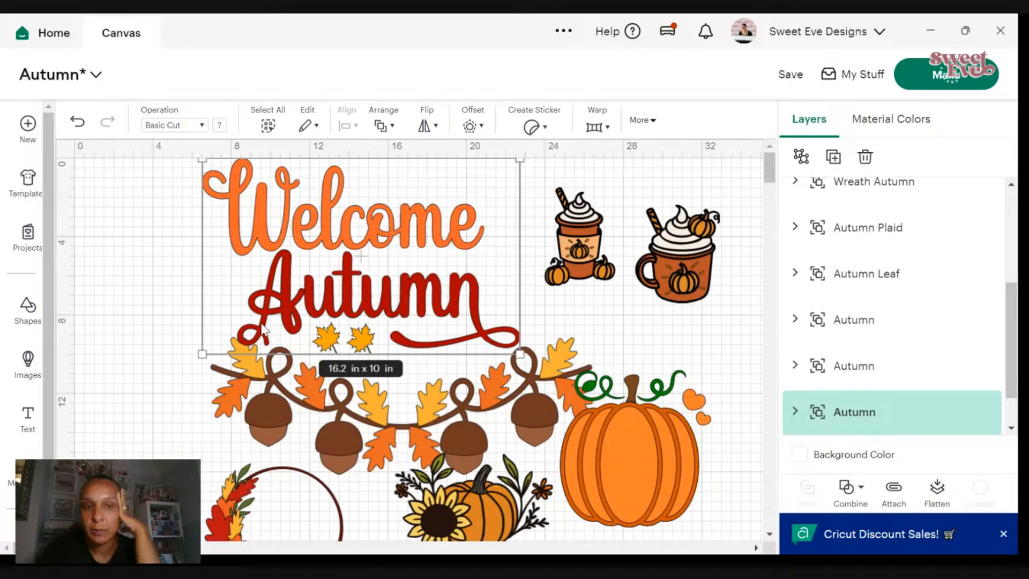
click(964, 413)
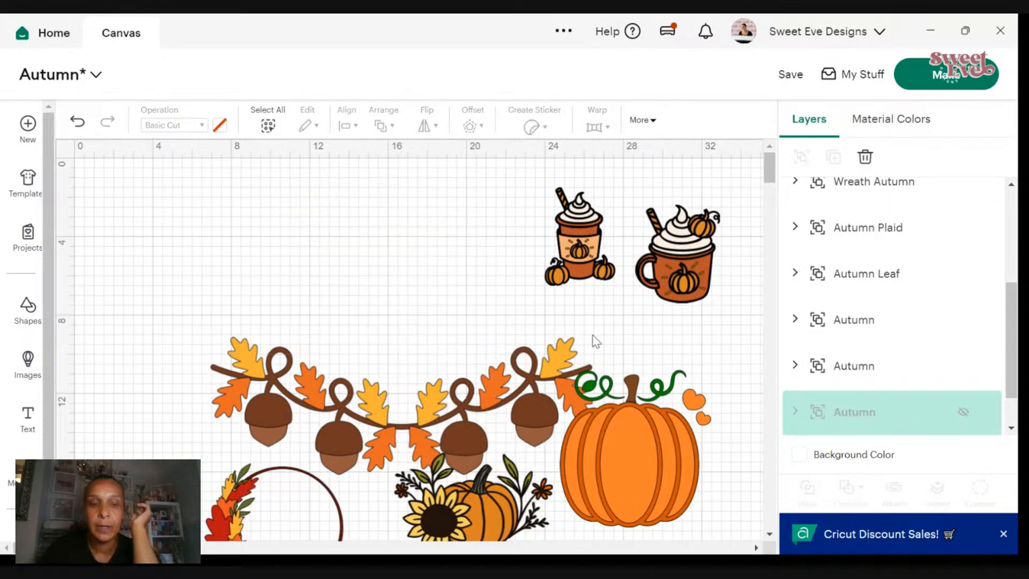
drag(437, 403, 358, 289)
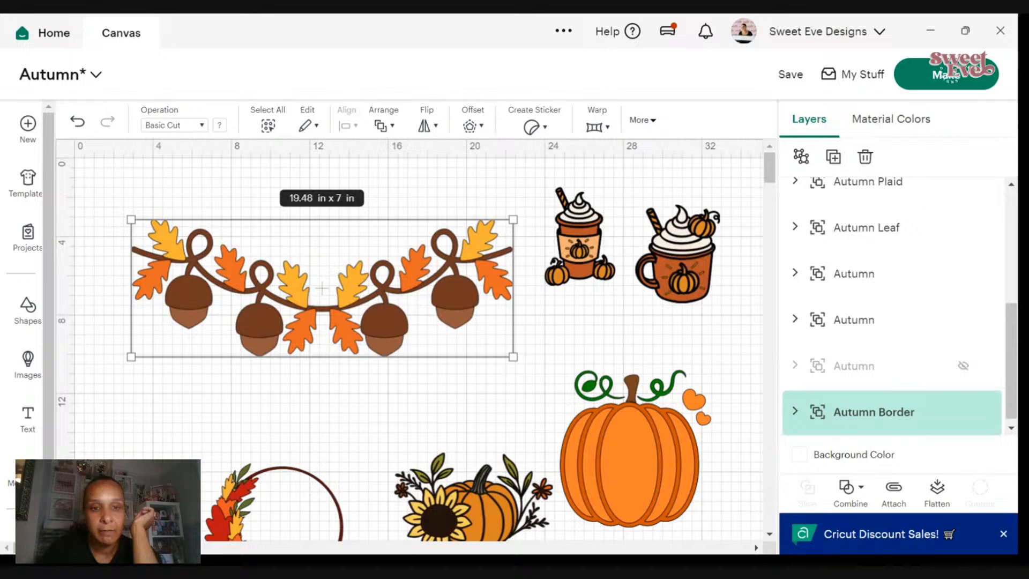
- Examine the acorn Autumn Border up close, including the individual layers inside its group
scroll(247, 501, up, 3)
scroll(365, 430, up, 3)
right_click(378, 413)
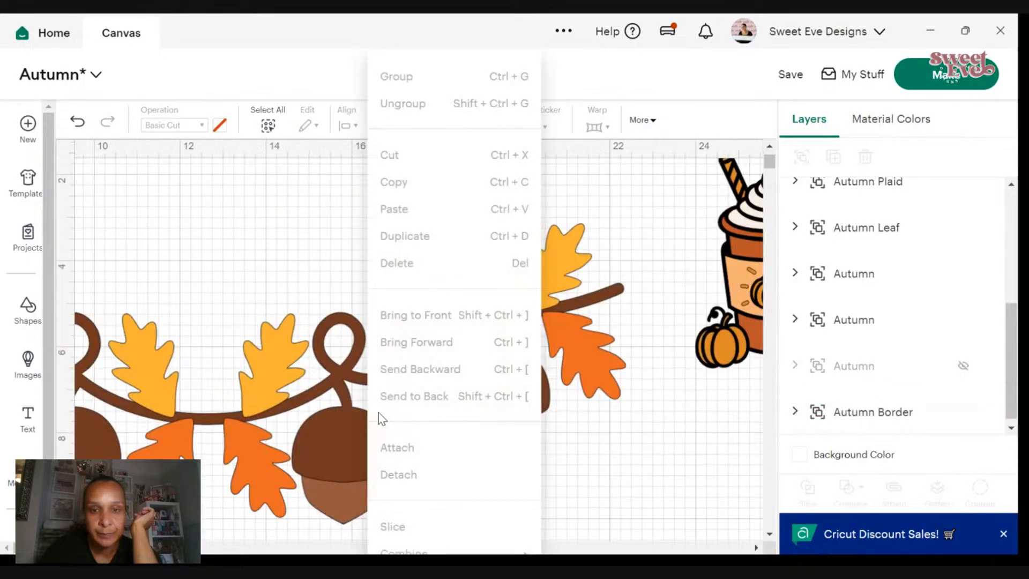
click(616, 432)
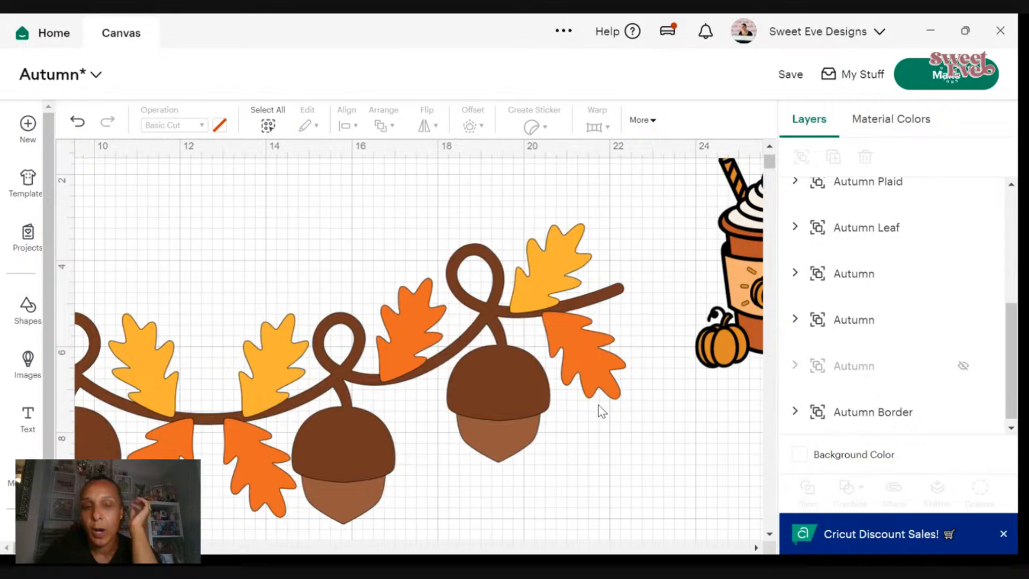
drag(500, 390, 498, 364)
scroll(875, 407, down, 1)
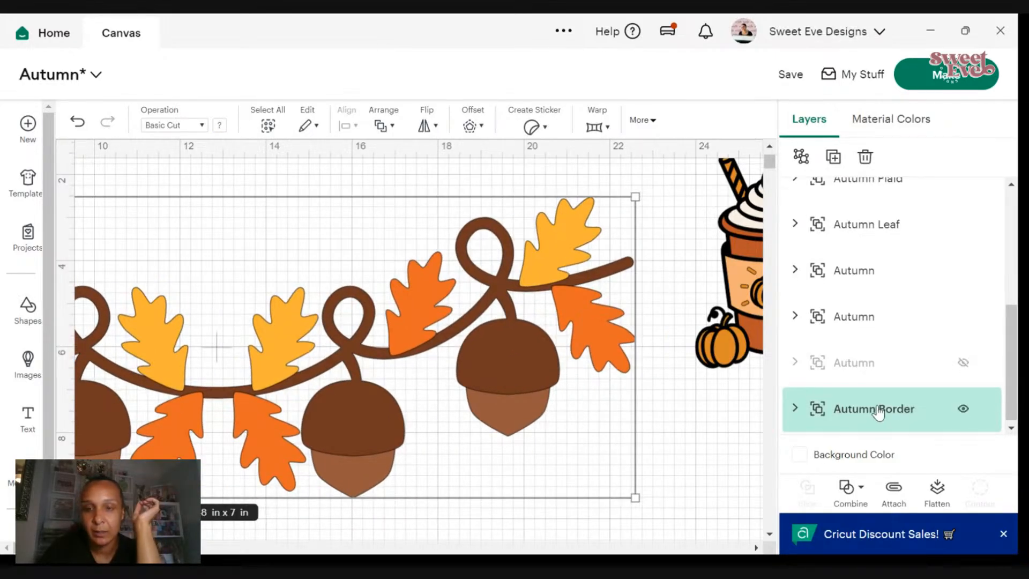
click(796, 408)
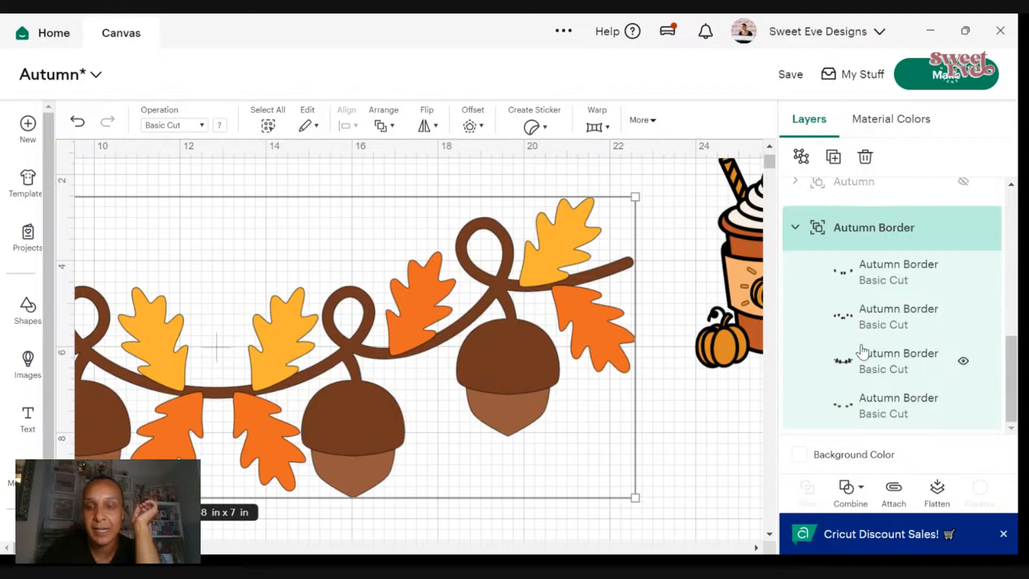
click(700, 414)
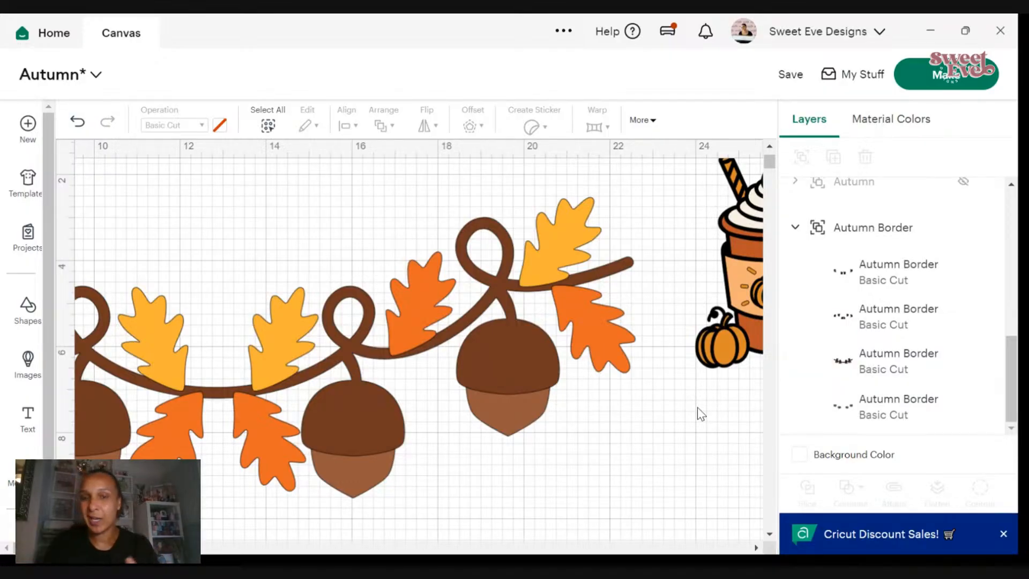
- Reposition the acorn Autumn Border and shrink it proportionally to about 11.09 × 3.99 in
drag(338, 488, 593, 468)
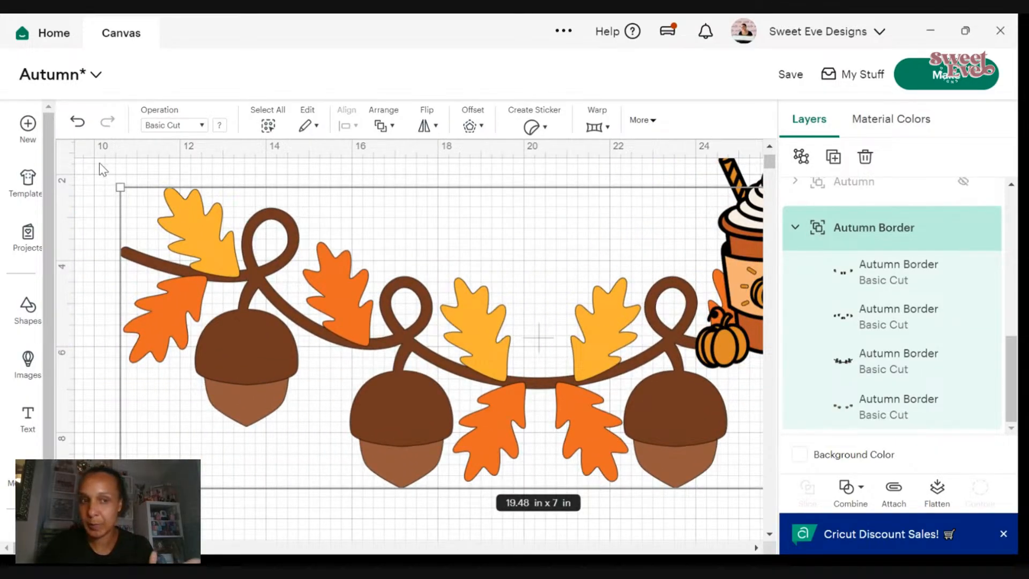
drag(112, 183, 471, 446)
drag(641, 462, 302, 332)
key(ctrl+minus)
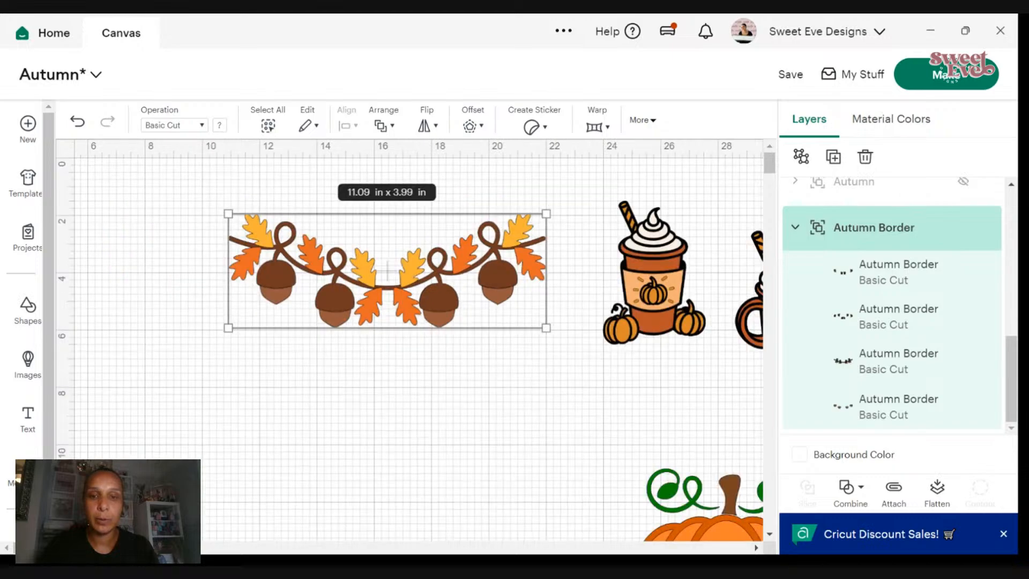
- Move the Wreath Autumn image beside the Pumpkin Spice mug and enlarge it to about 10.06 × 10 in
scroll(322, 432, down, 3)
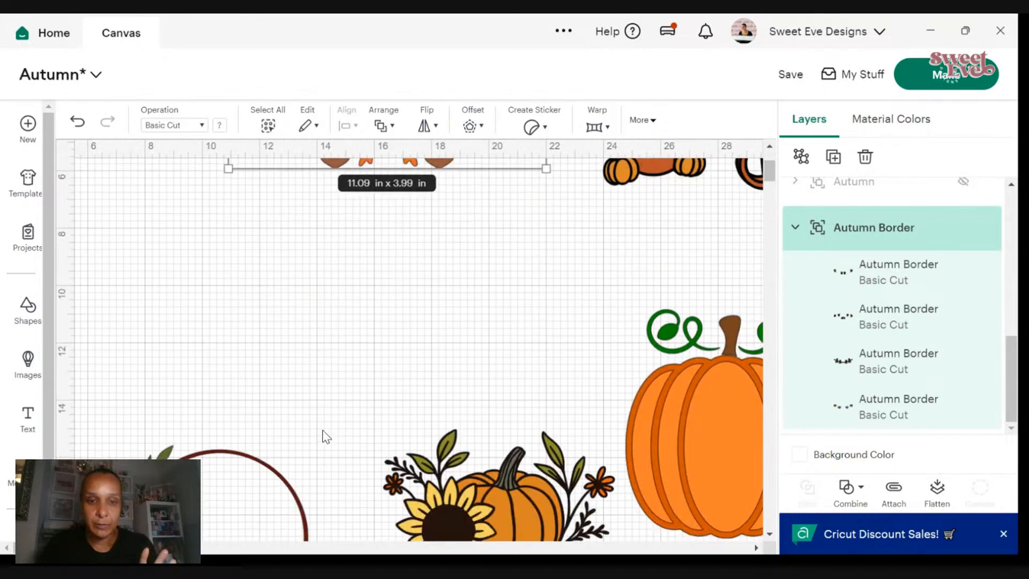
scroll(322, 432, up, 2)
key(ctrl+minus)
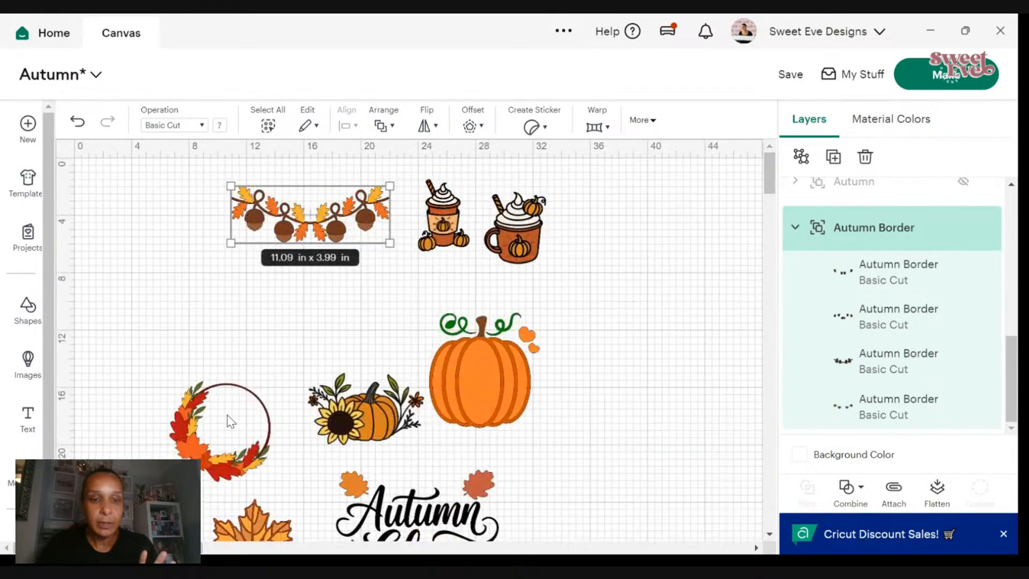
drag(245, 412, 638, 242)
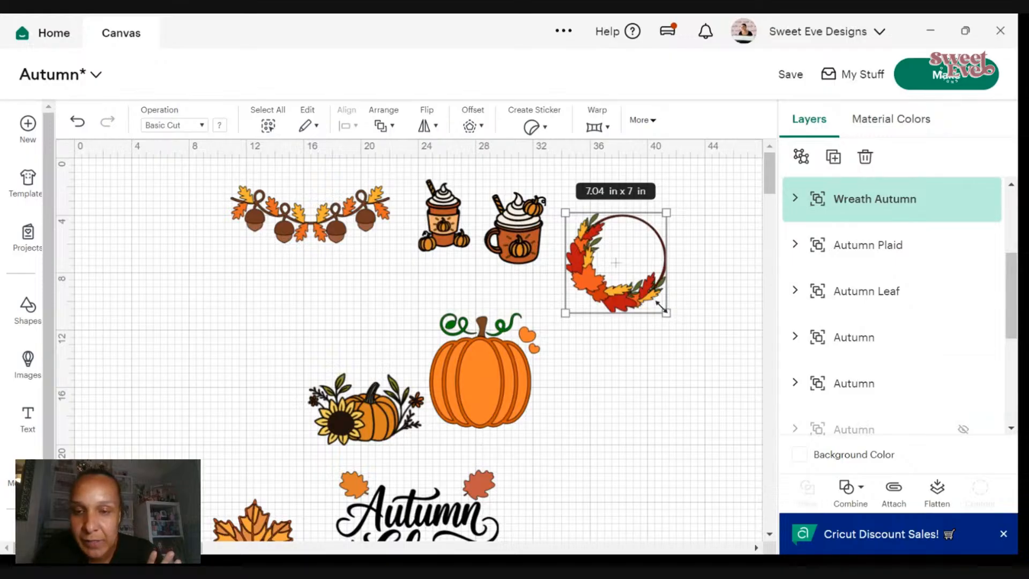
drag(662, 307, 696, 363)
click(688, 390)
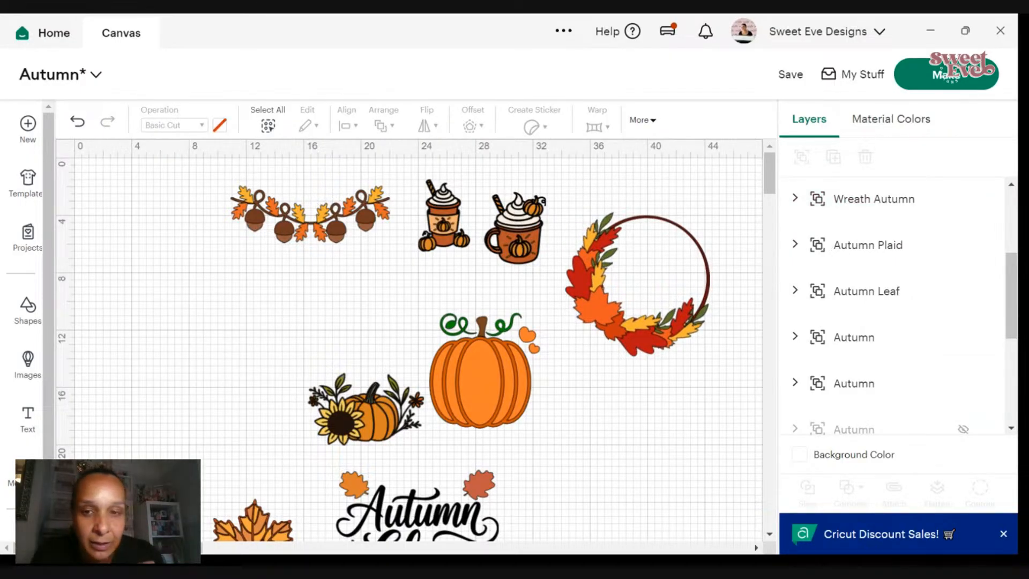
- Move the enlarged autumn wreath farther away from the Pumpkin Spice mug into open canvas space
key(ctrl+plus)
drag(124, 548, 186, 547)
scroll(244, 452, up, 3)
drag(293, 432, 324, 424)
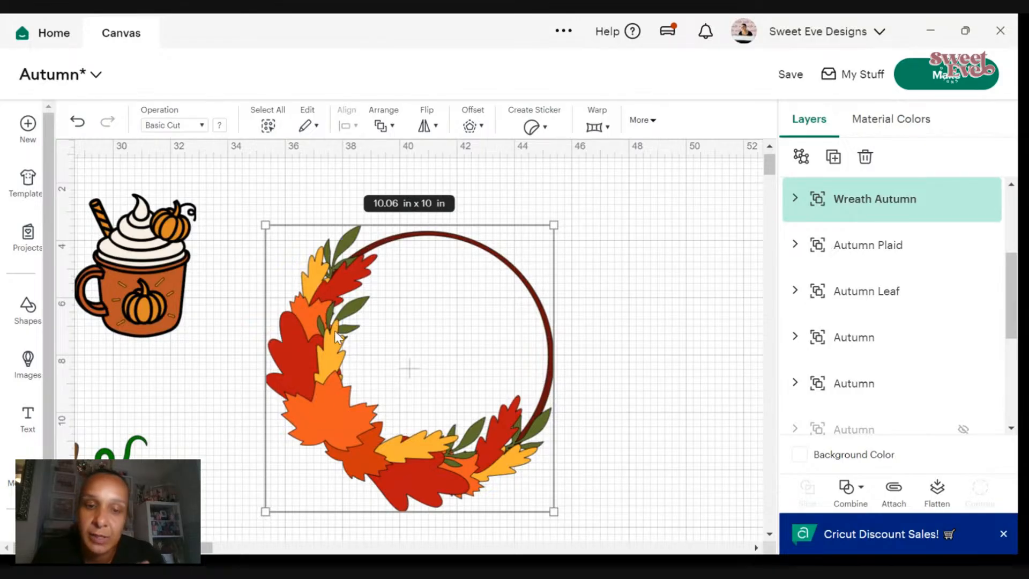
drag(547, 375, 654, 350)
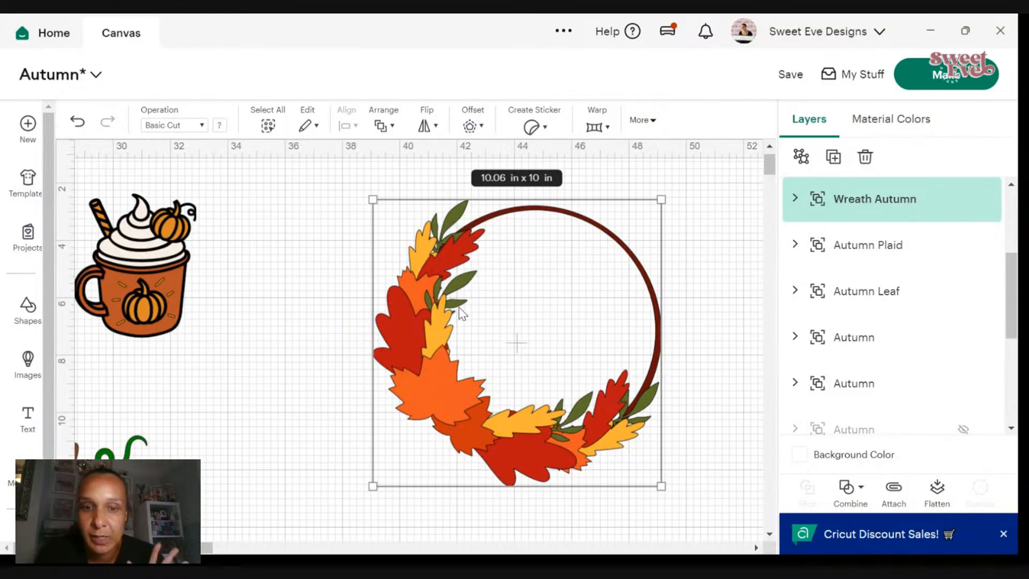
drag(421, 385, 388, 368)
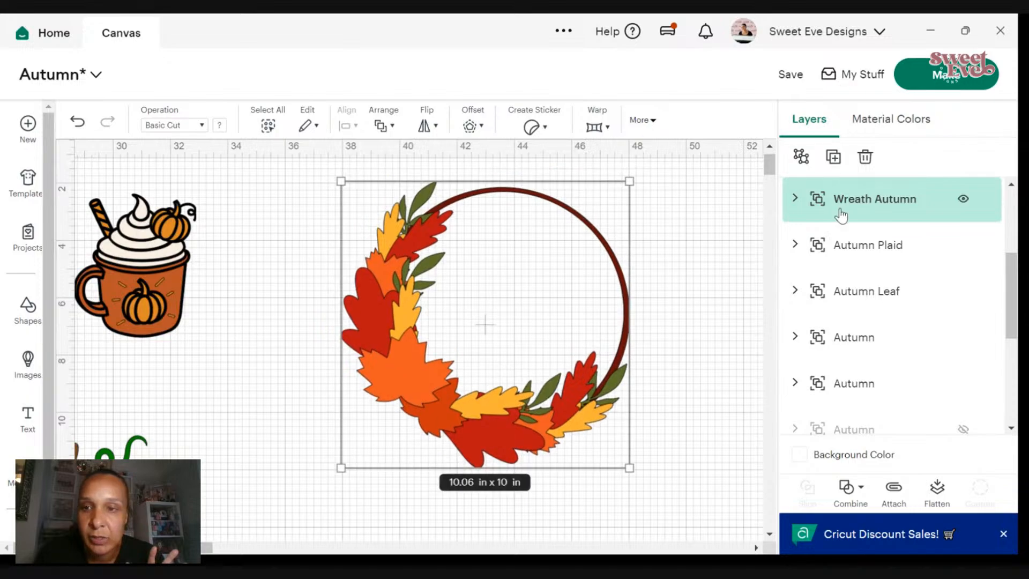
- Duplicate the dark orange maple leaf layer in the Wreath Autumn group and place the copy inside the ring
click(794, 199)
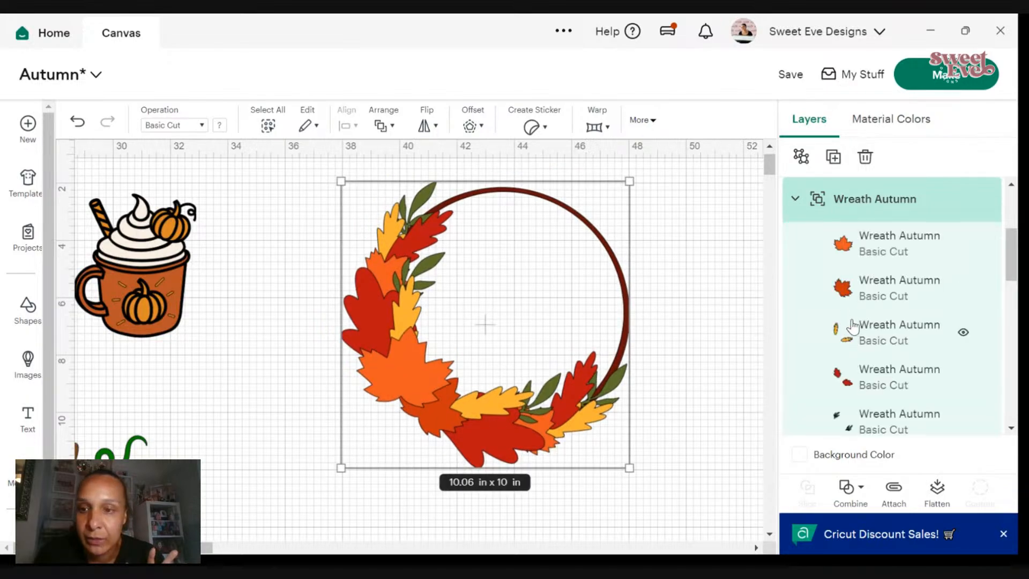
click(858, 284)
right_click(860, 279)
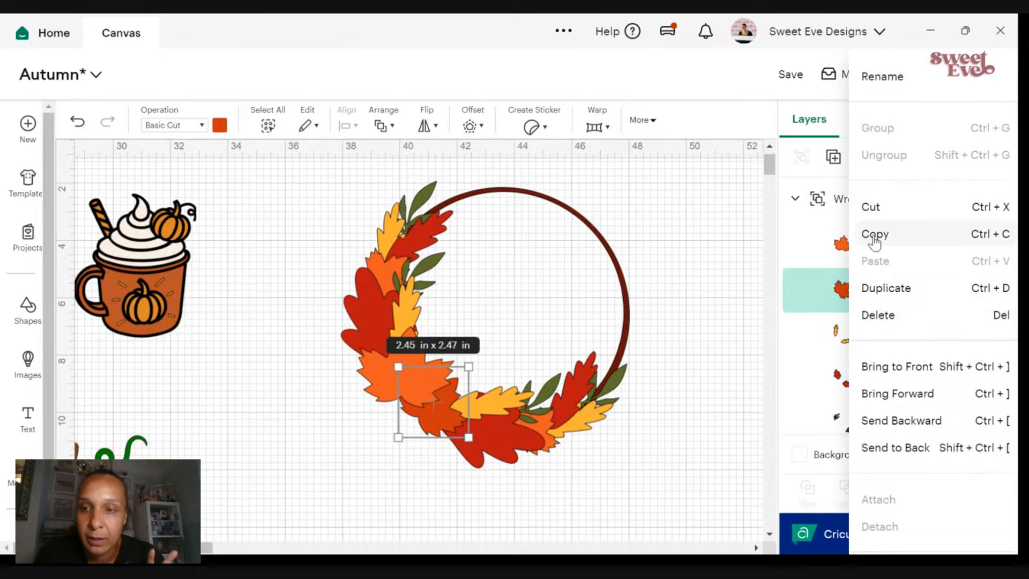
click(886, 287)
drag(471, 418, 558, 249)
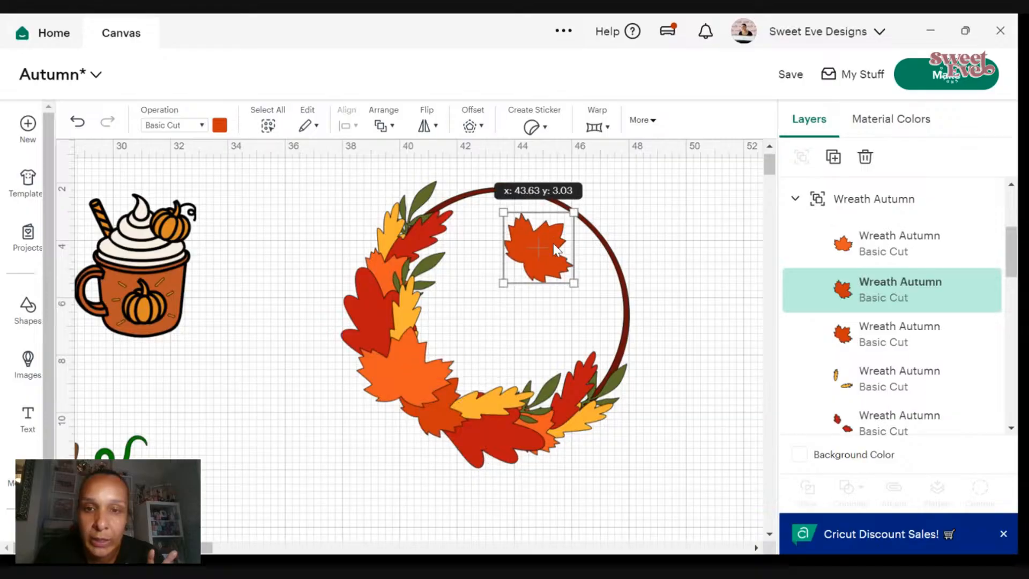
- Enlarge the duplicated maple leaf to about 8.32 × 8.35 in and ungroup the whole wreath
drag(574, 283, 742, 451)
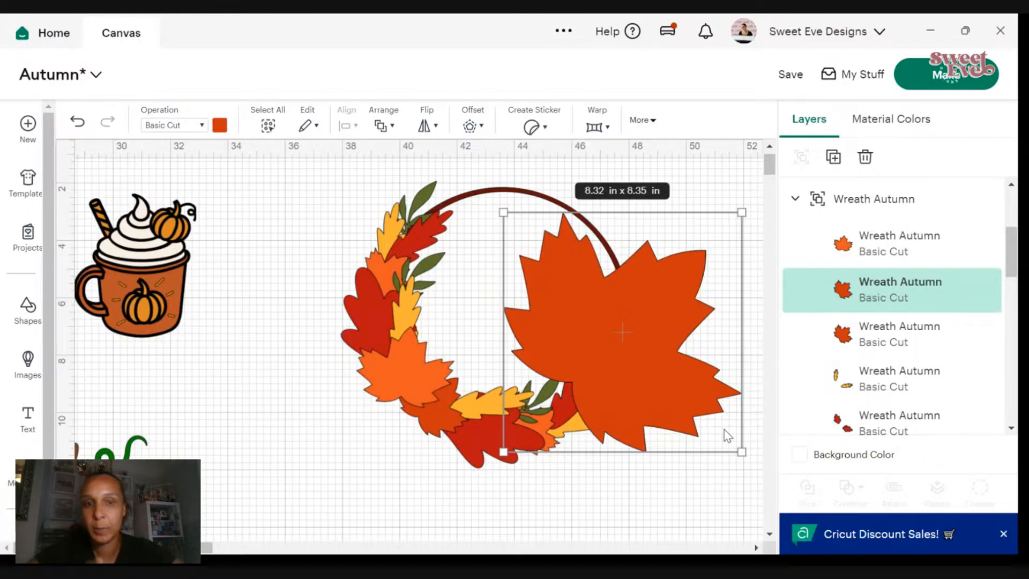
click(343, 305)
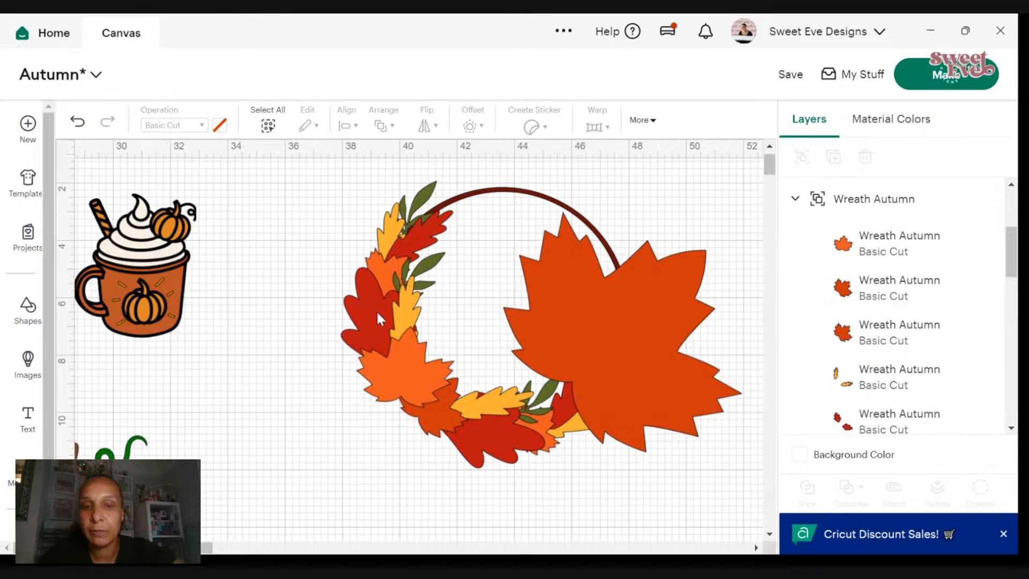
drag(376, 316, 357, 326)
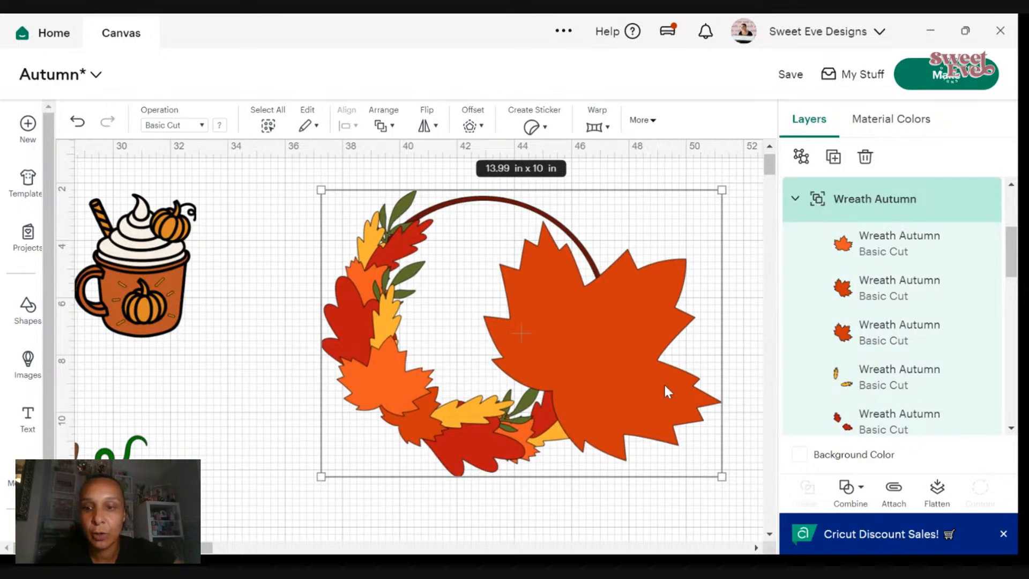
click(801, 156)
click(702, 268)
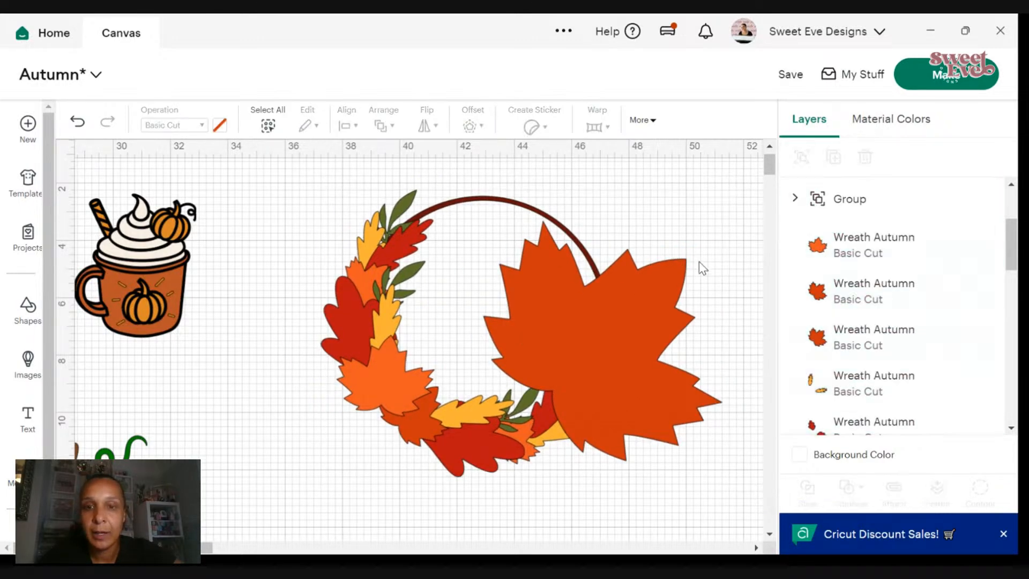
- Delete the oversized maple leaf copy from the ungrouped wreath
click(691, 284)
right_click(682, 299)
click(715, 263)
- Pull the ungrouped wreath apart by moving its yellow, orange and red leaves and the brown ring separately
click(574, 401)
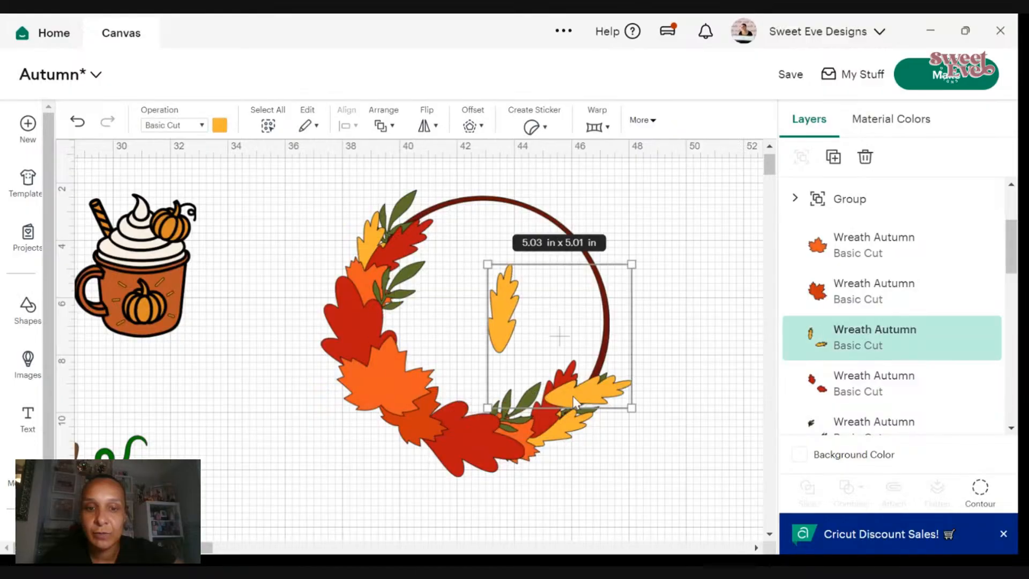
drag(381, 405, 517, 318)
drag(374, 310, 539, 289)
drag(370, 236, 652, 269)
drag(375, 273, 479, 285)
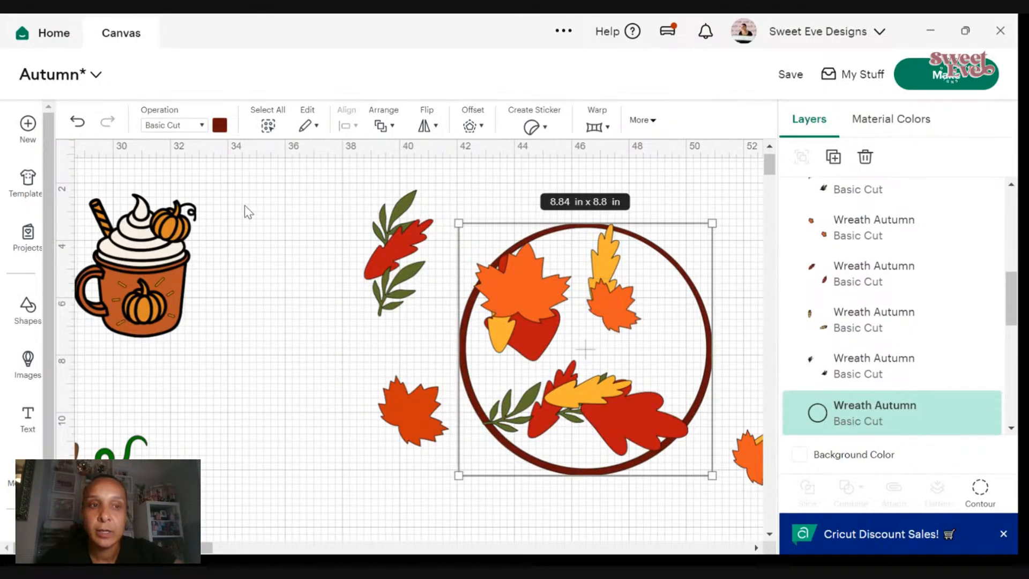
- Undo the moves of the separated wreath leaves and ring so the wreath is back together
click(78, 122)
click(77, 122)
click(78, 122)
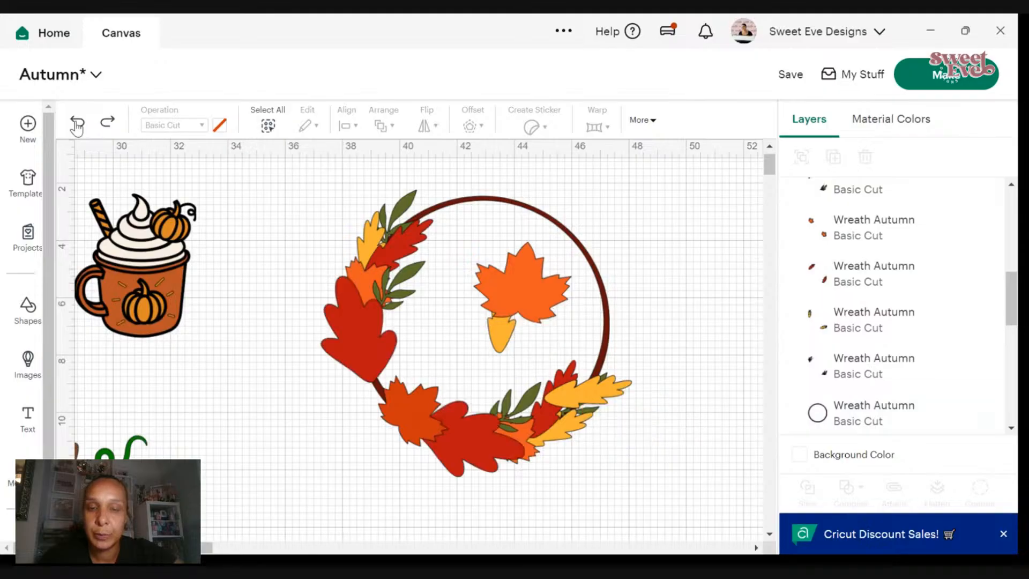
drag(267, 184, 482, 327)
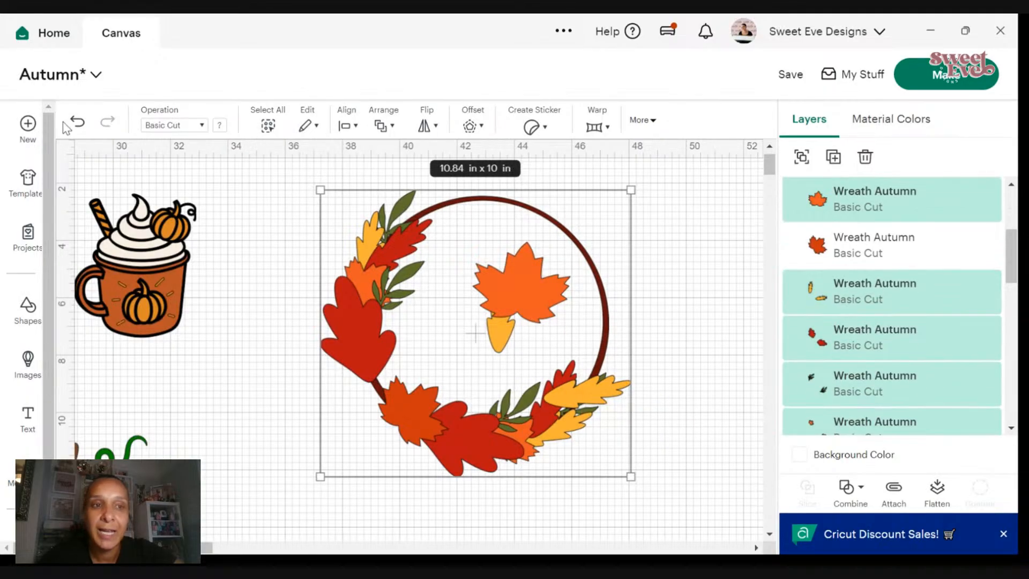
click(77, 123)
click(77, 122)
click(77, 122)
- Undo the remaining wreath changes back to before the duplicated maple leaf was enlarged
click(446, 400)
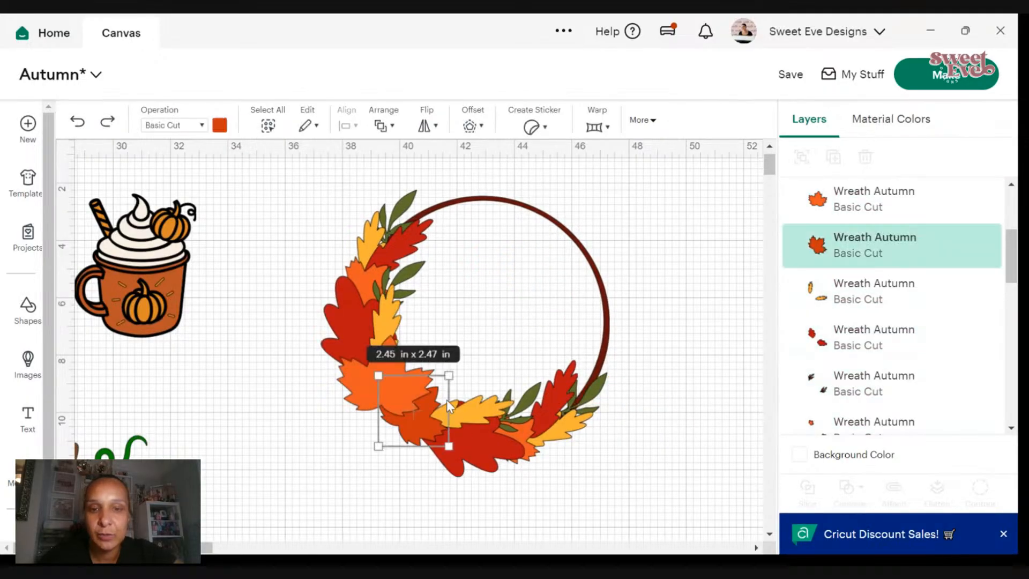
click(77, 122)
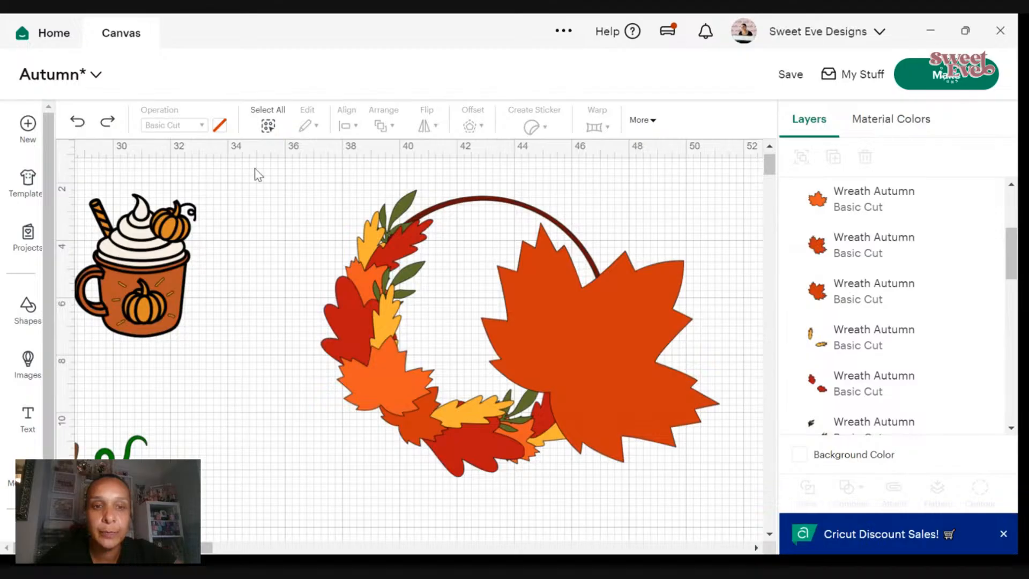
click(655, 371)
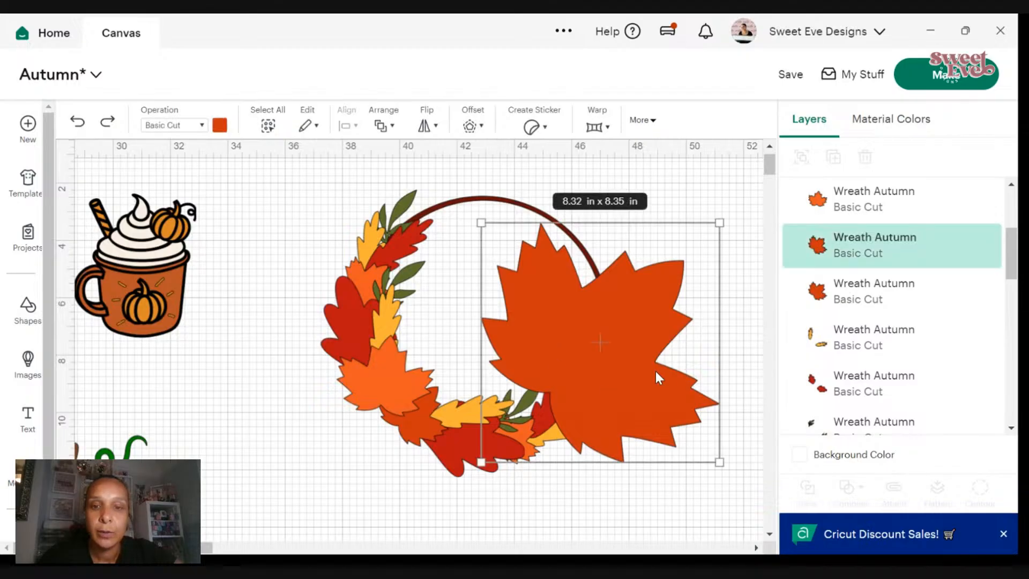
click(71, 125)
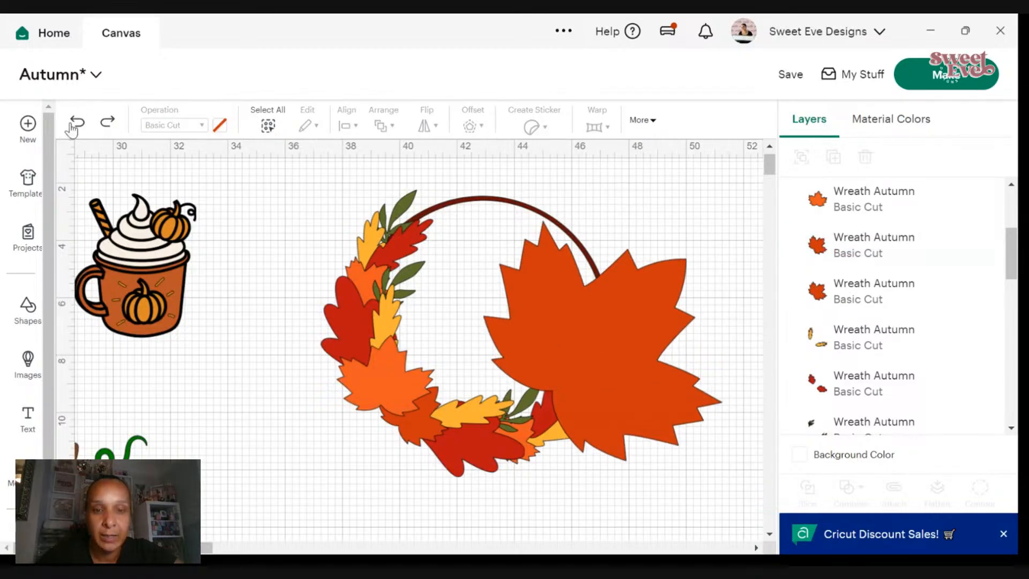
click(77, 125)
click(76, 124)
click(76, 124)
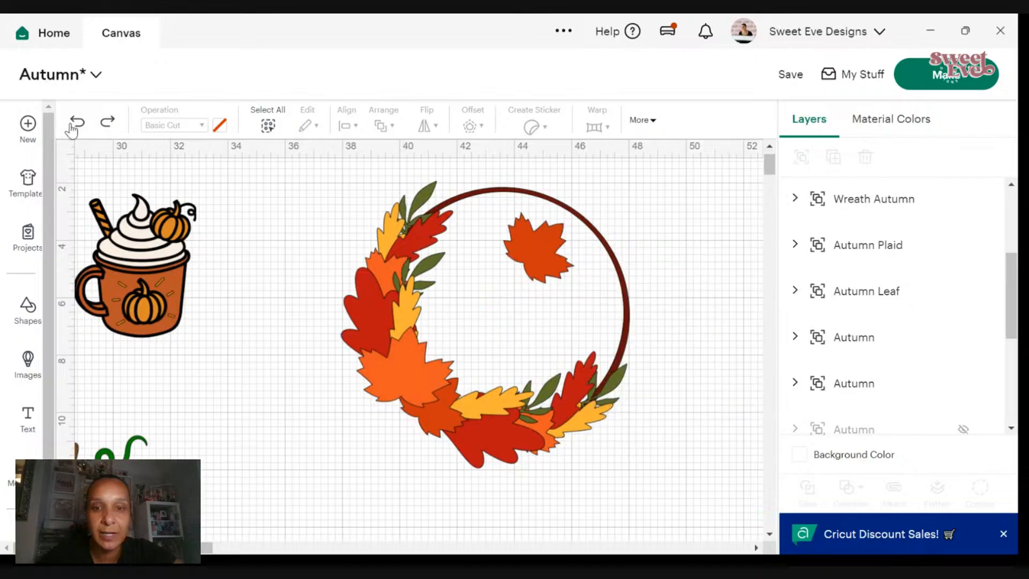
- Undo the maple leaf duplication and the wreath's earlier move and enlargement, and hide the Wreath Autumn group
click(77, 125)
click(78, 124)
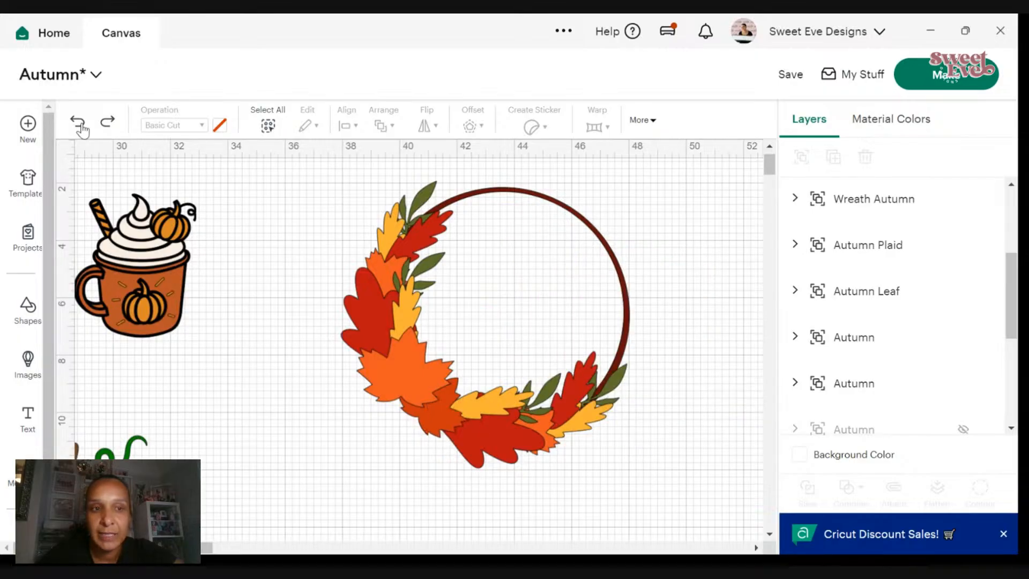
click(78, 124)
click(78, 124)
click(78, 125)
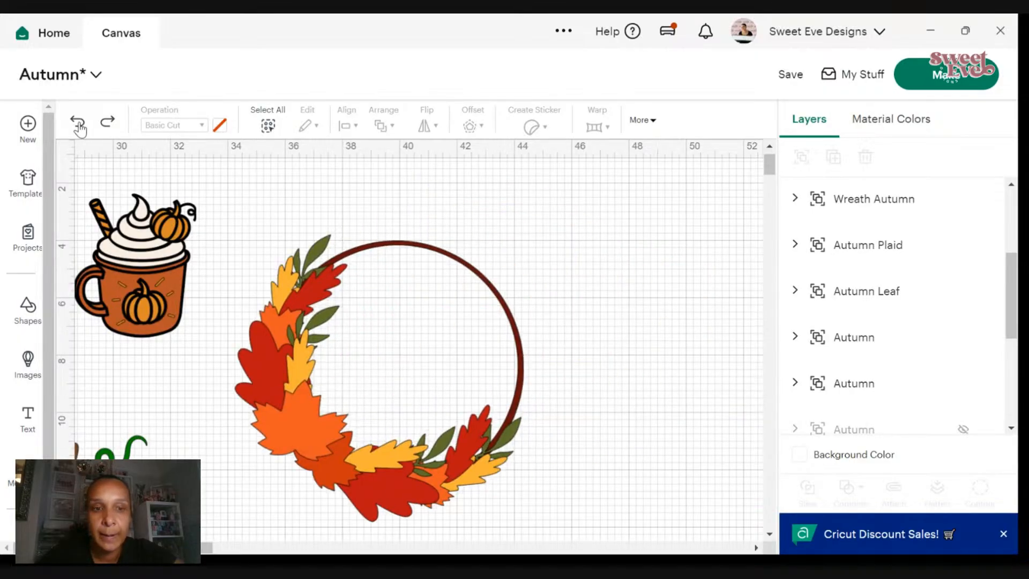
click(78, 125)
click(352, 310)
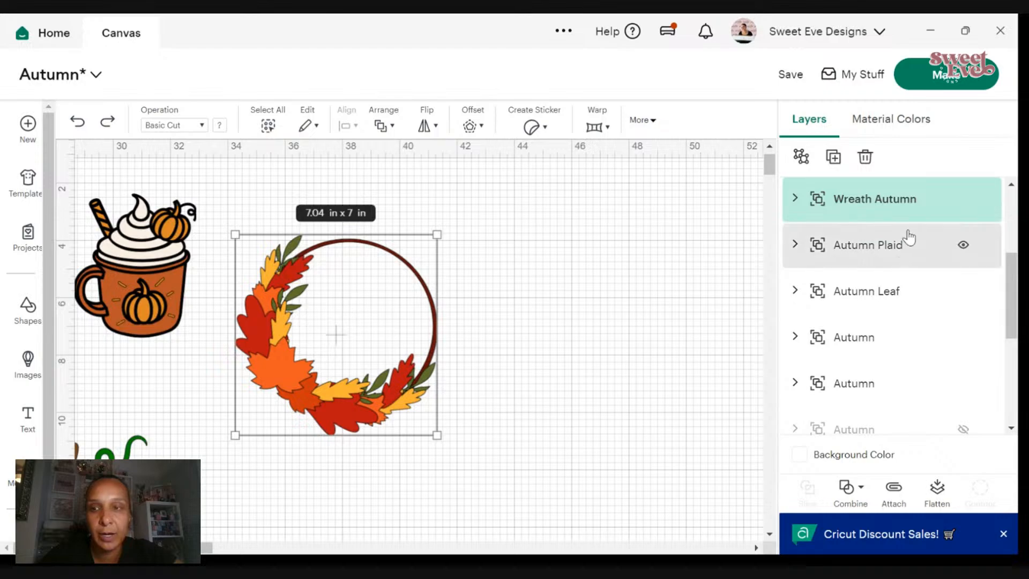
click(965, 201)
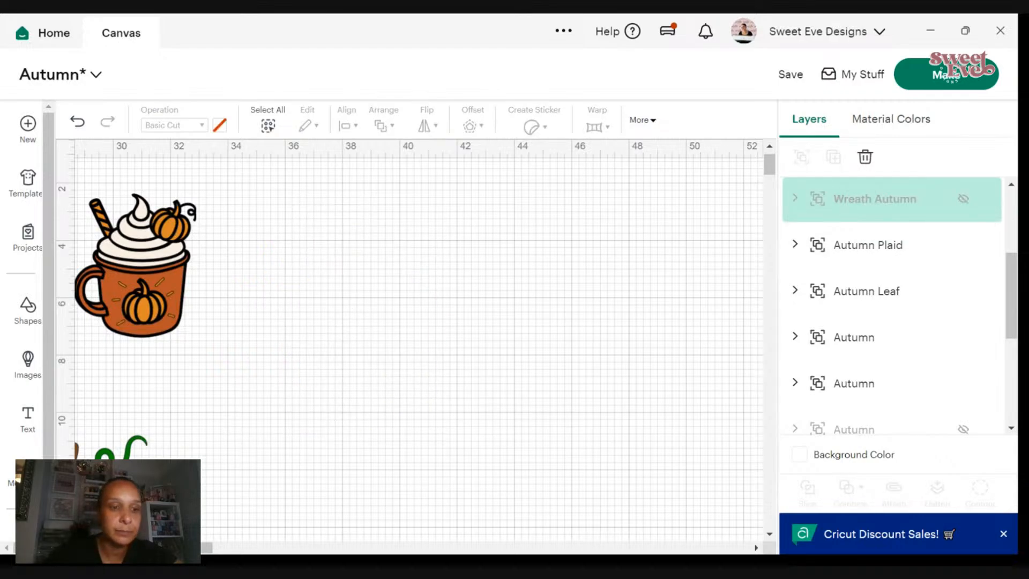
- Enlarge the pumpkin spice takeaway cup to about 5.13 × 7.17 in and space it beside the pumpkin spice mug
drag(206, 548, 141, 548)
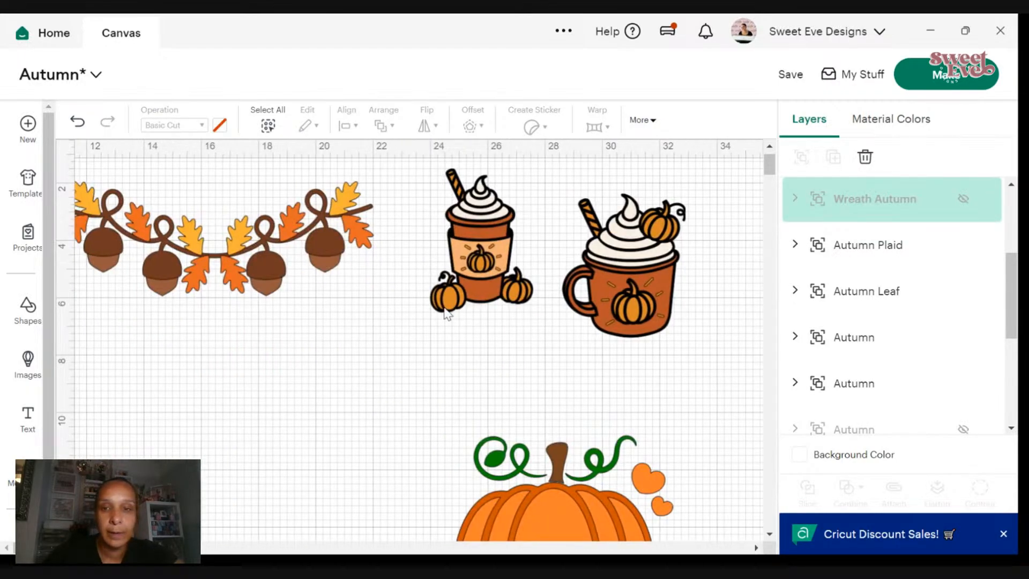
drag(529, 266, 495, 282)
drag(493, 321, 570, 372)
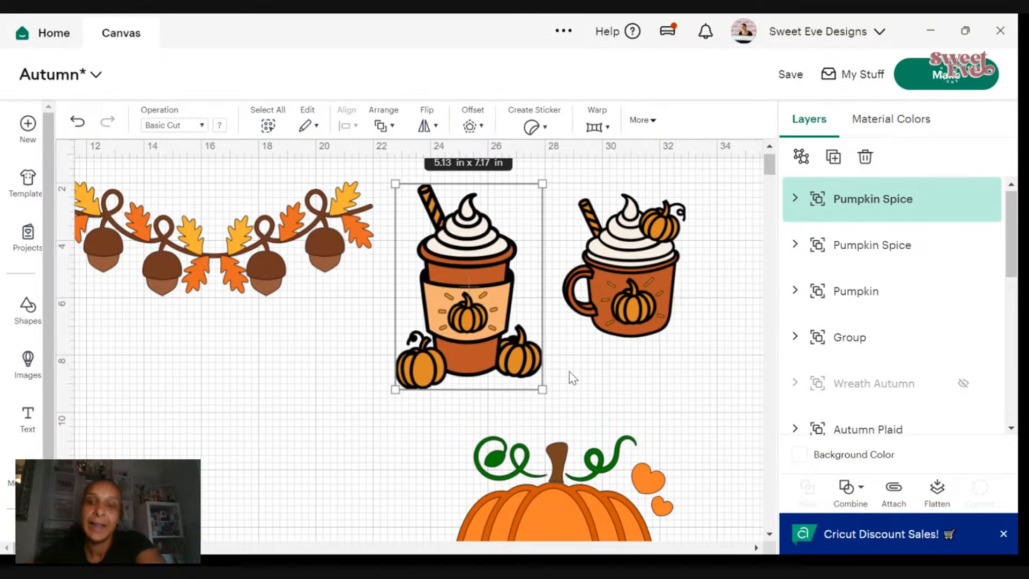
drag(598, 294, 584, 307)
drag(462, 292, 468, 291)
drag(570, 293, 593, 294)
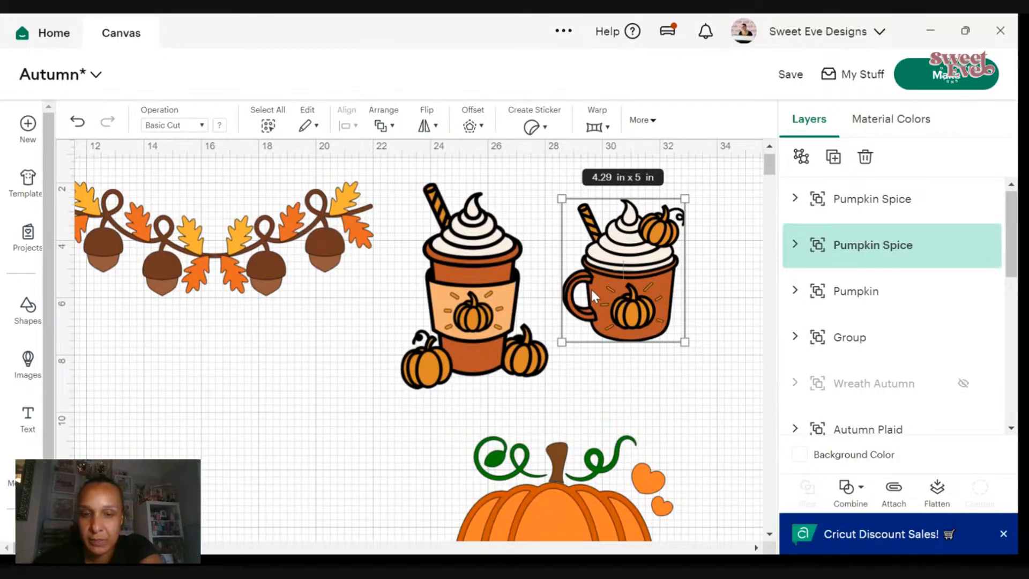
- Enlarge the sunflower pumpkin group to about 17.68 × 10.96 in and place it below the acorn garland
scroll(407, 195, down, 3)
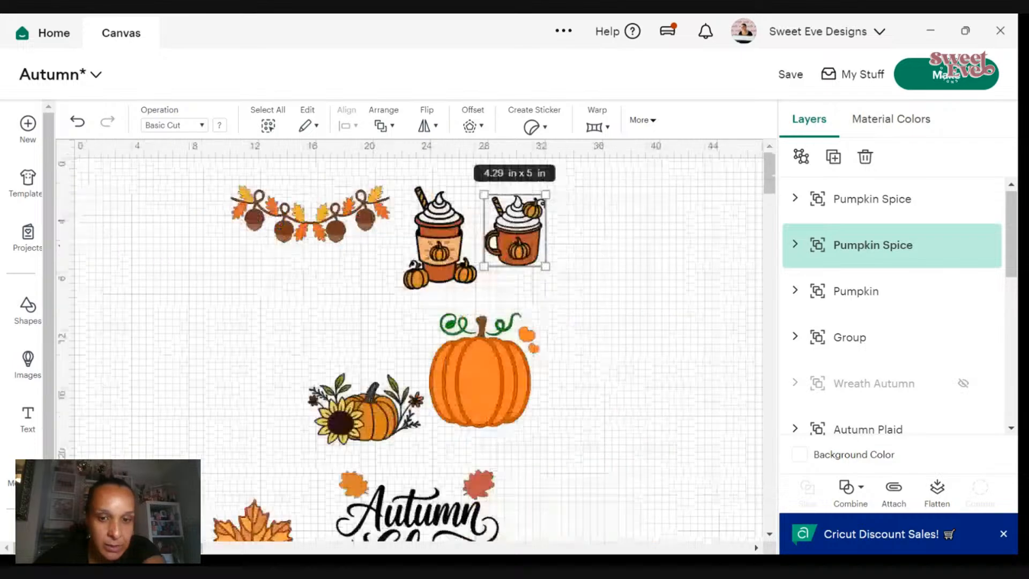
drag(329, 410, 578, 248)
drag(676, 283, 724, 311)
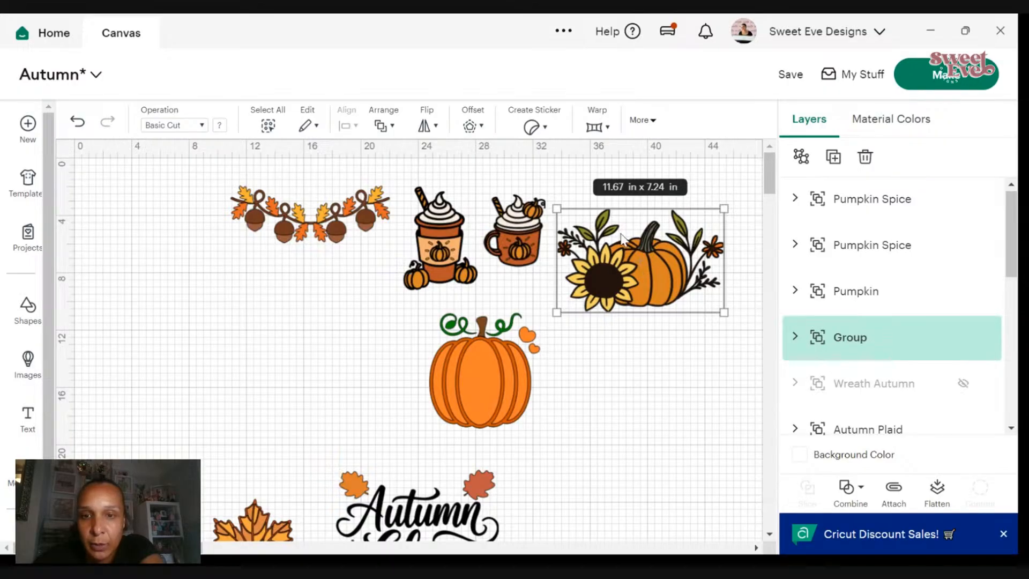
drag(642, 263, 642, 305)
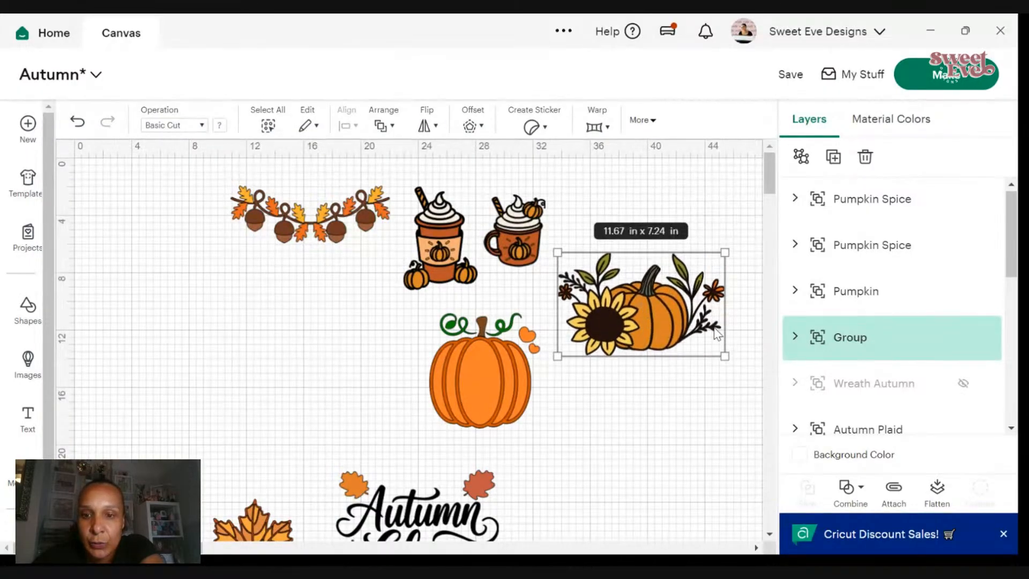
drag(724, 356, 767, 405)
drag(691, 356, 264, 382)
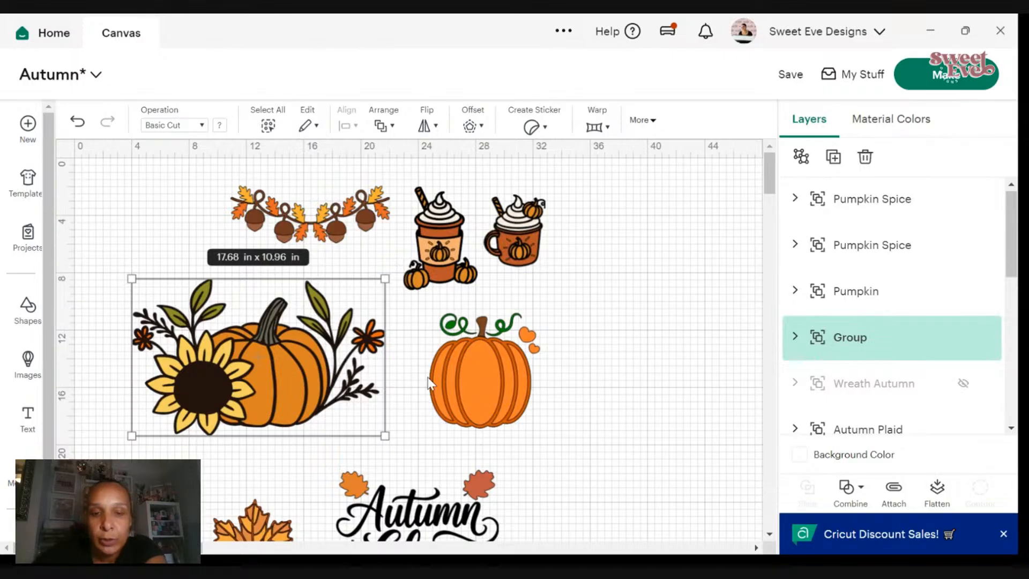
- Move the takeaway cup between the sunflower pumpkin and the plain orange pumpkin, shifting the orange pumpkin aside to make room
click(461, 397)
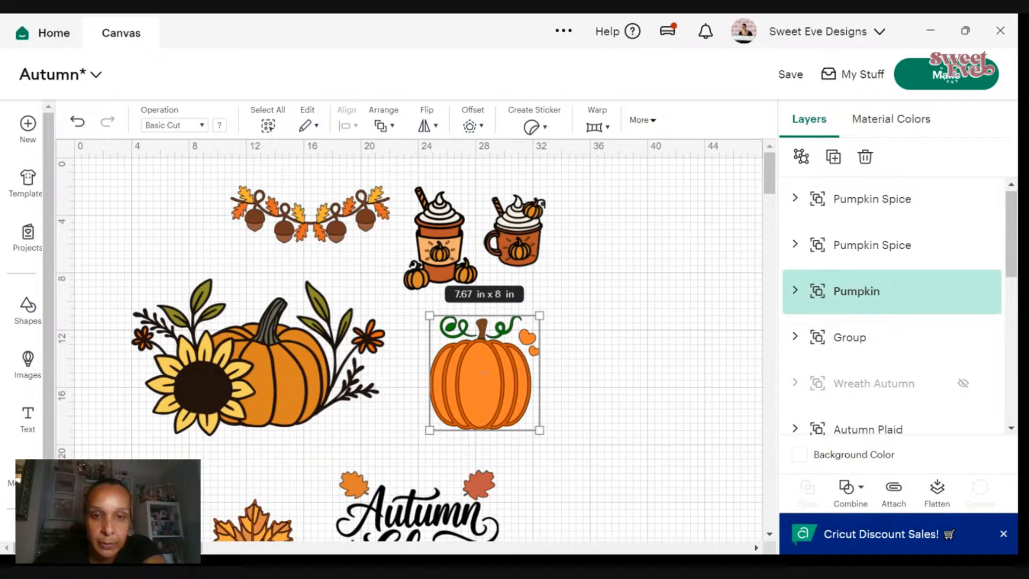
scroll(273, 322, up, 5)
click(447, 173)
drag(446, 173, 396, 264)
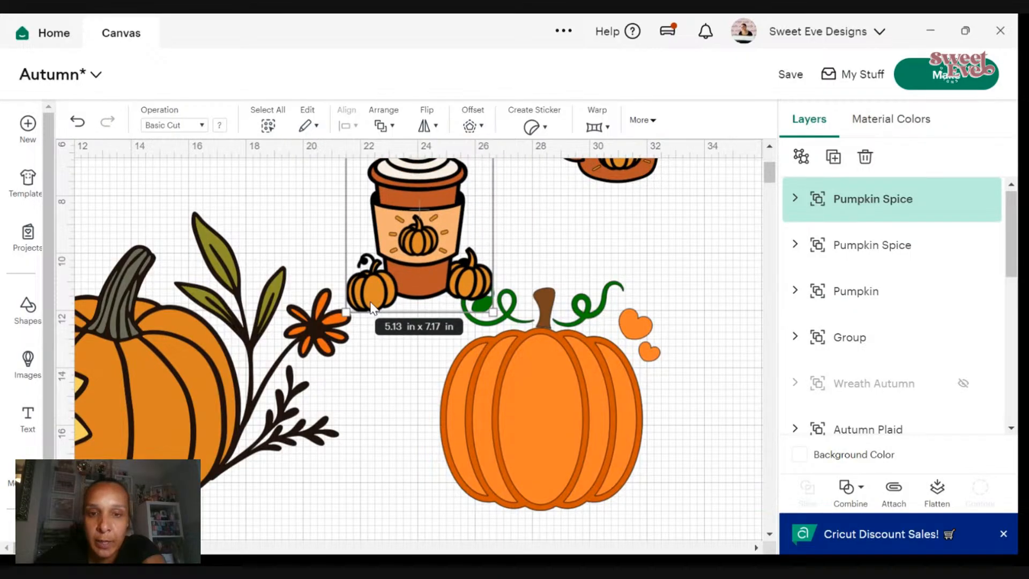
drag(523, 414, 596, 378)
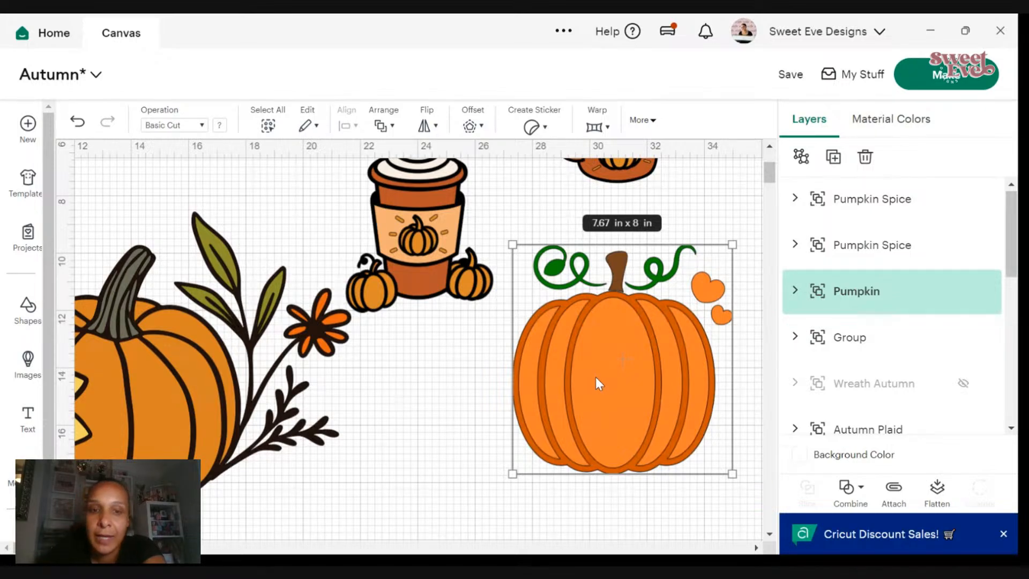
click(403, 226)
drag(403, 226, 410, 312)
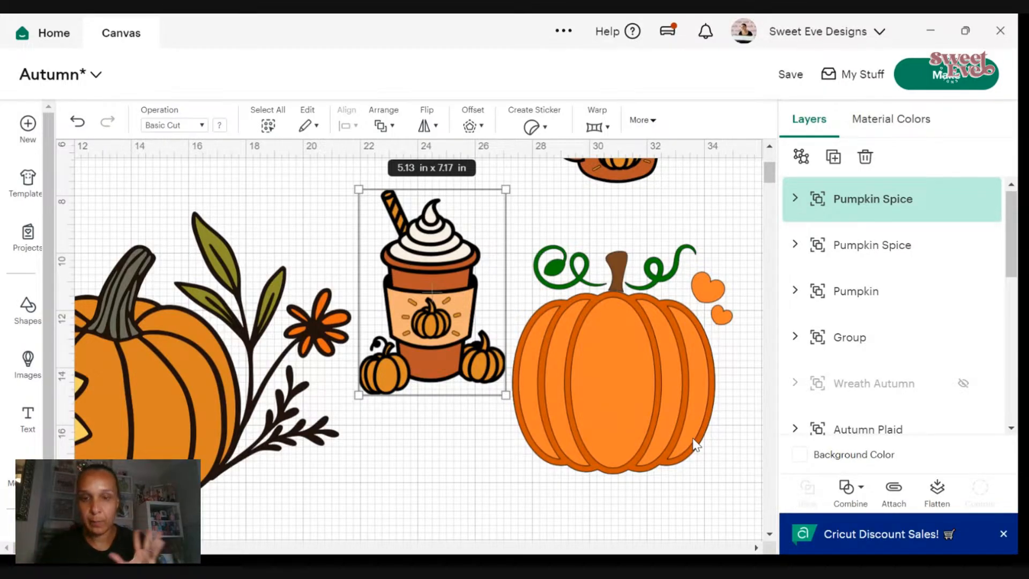
- Shrink the orange pumpkin beside the takeaway cup to about 6.58 × 6.86 in
drag(655, 398, 659, 393)
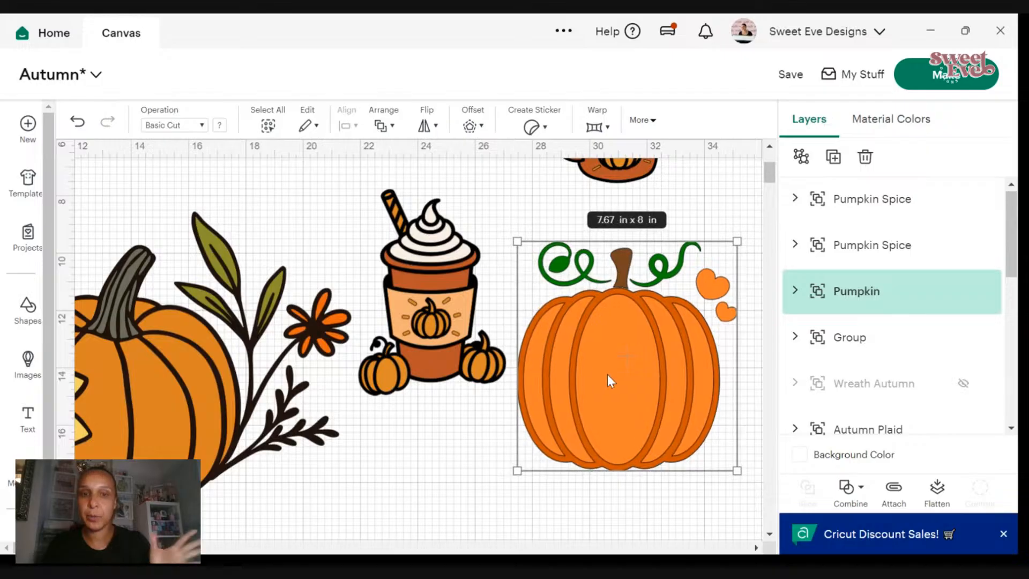
click(431, 327)
click(543, 374)
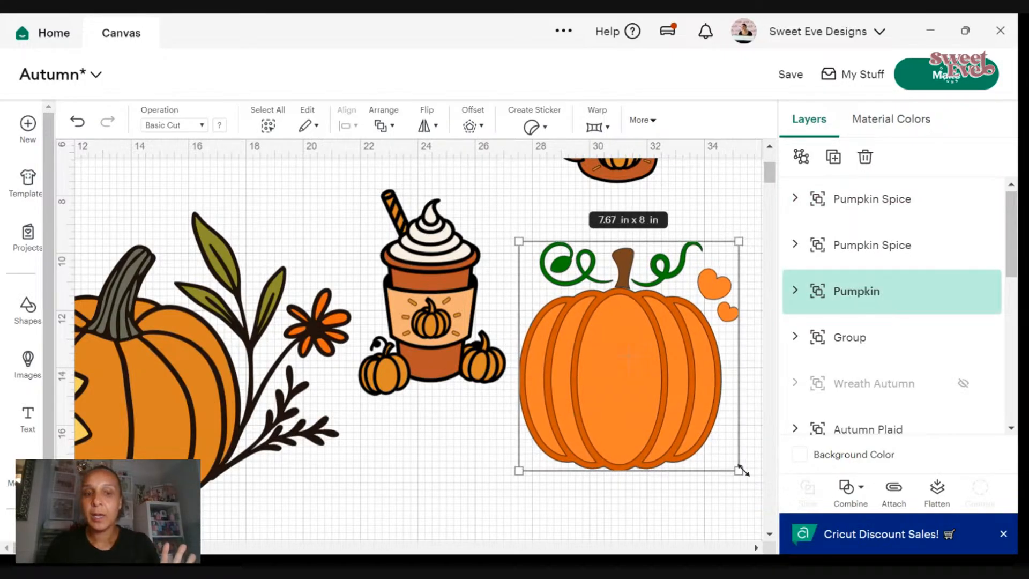
drag(743, 470, 706, 437)
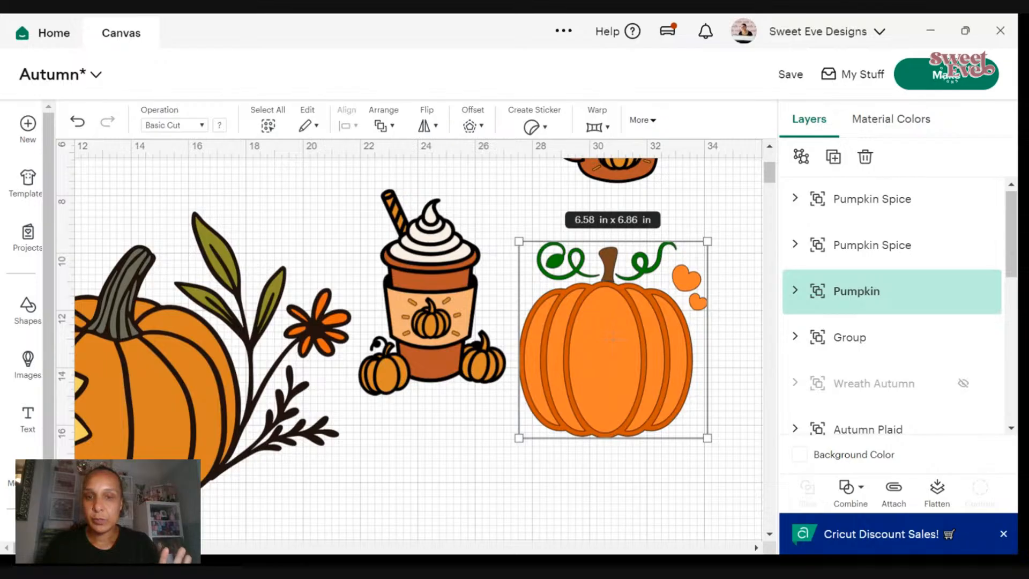
- Place the Autumn Leaf image in the free space beside the orange pumpkin and view it close up
key(ctrl+minus)
scroll(280, 417, down, 2)
drag(274, 469, 673, 314)
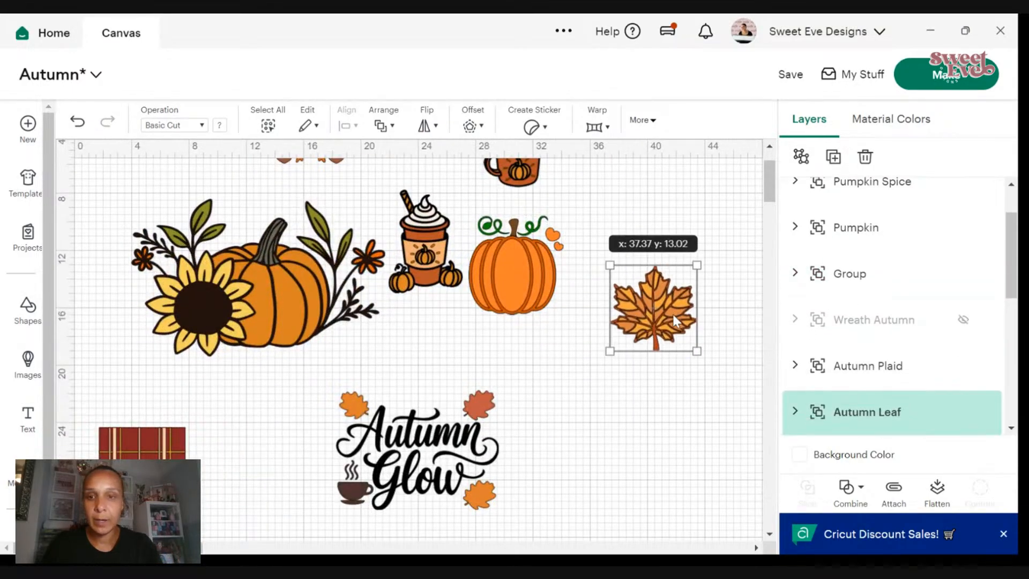
scroll(416, 343, up, 3)
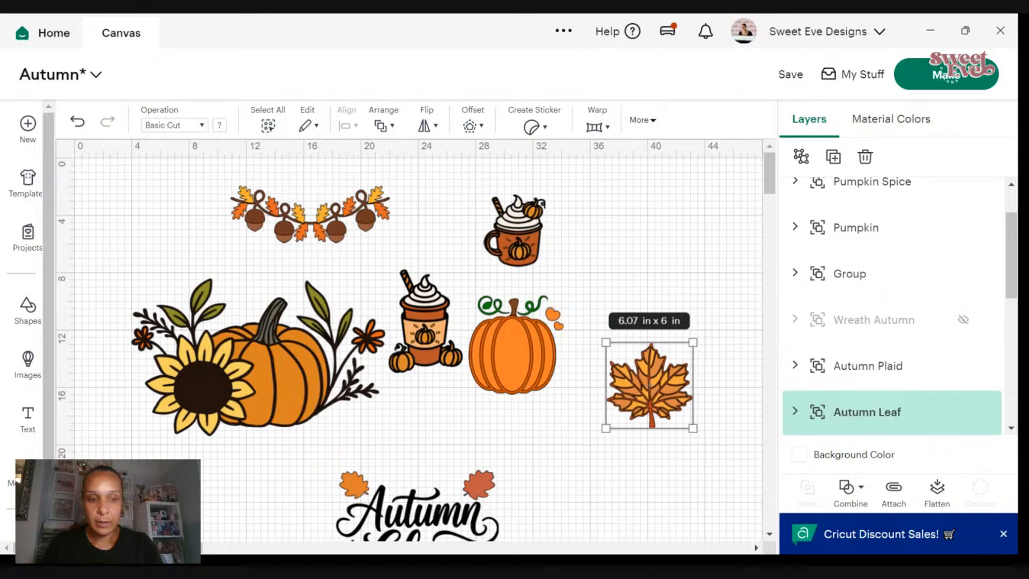
key(ctrl+plus)
key(ctrl+plus)
drag(510, 404, 490, 384)
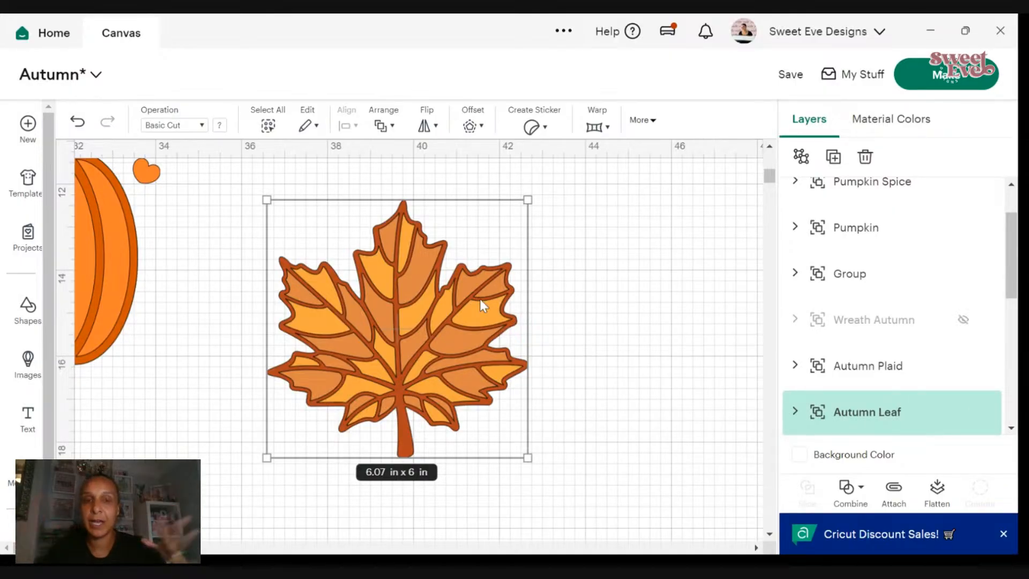
- Expand the Autumn Leaf group's layers and pull the dark outline layer away from the coloured pieces
click(796, 413)
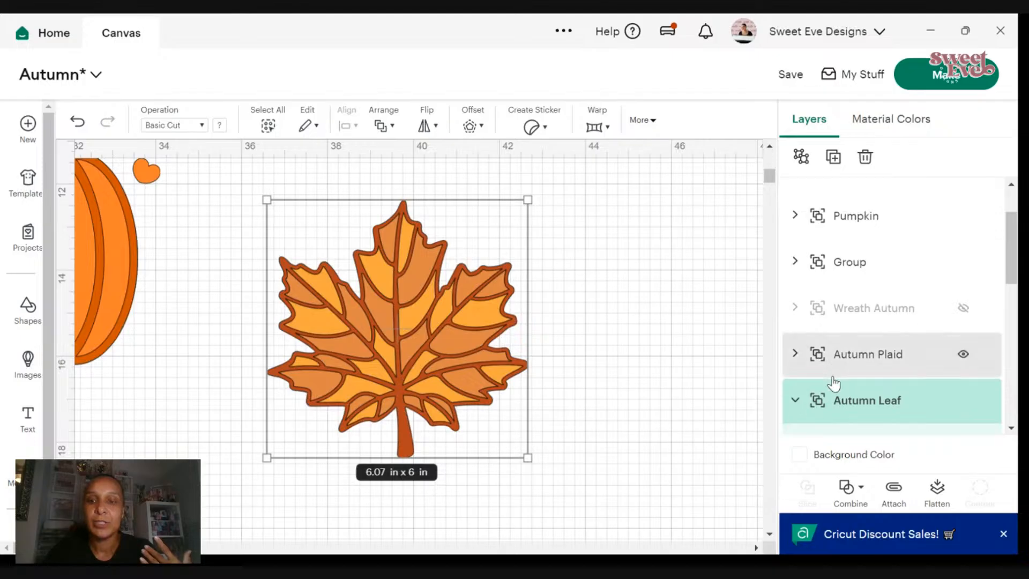
click(856, 346)
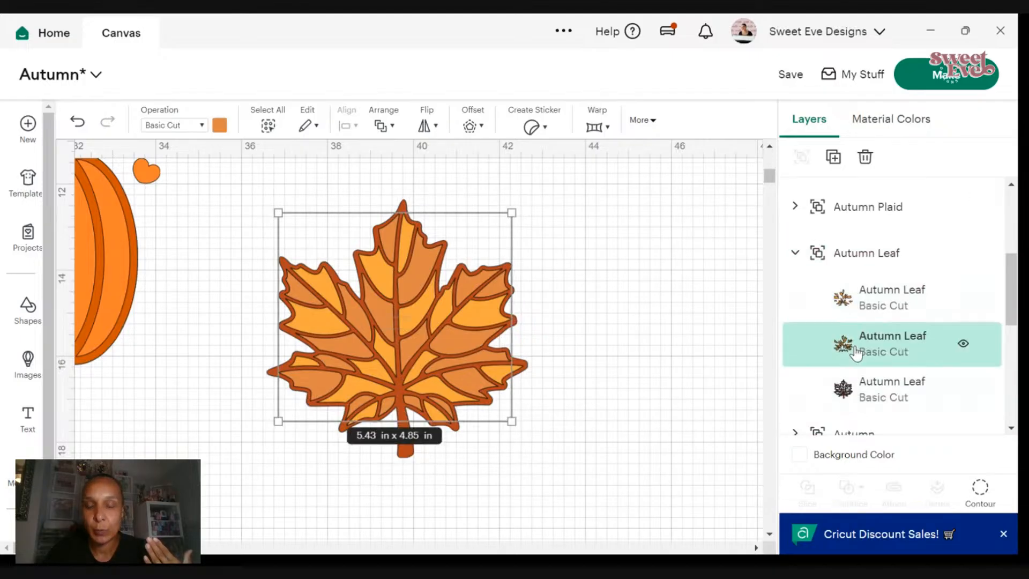
click(857, 388)
right_click(857, 389)
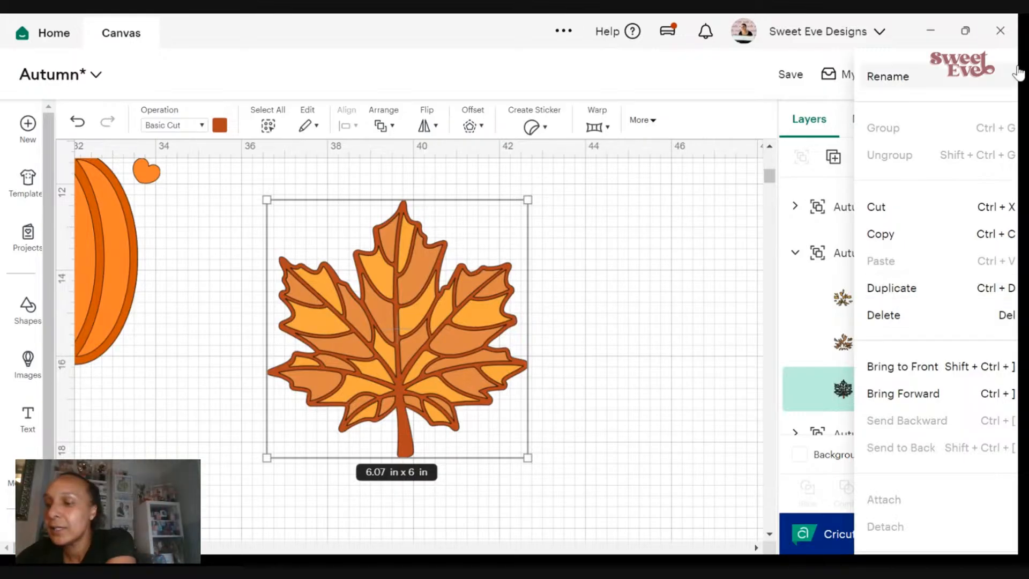
drag(416, 362, 636, 345)
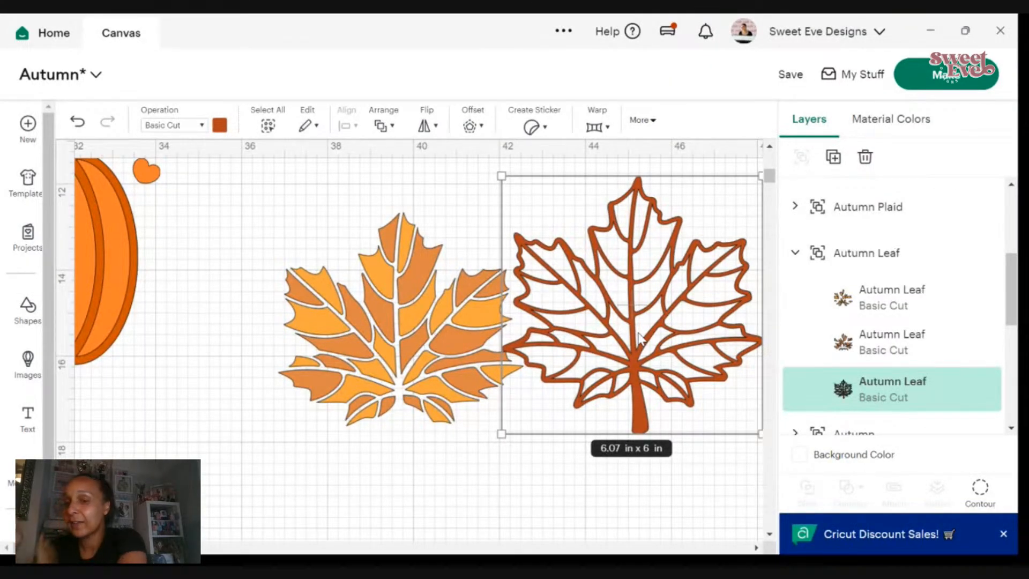
- Undo the outline layer's moves and reposition the whole maple leaf in the empty canvas area
click(77, 122)
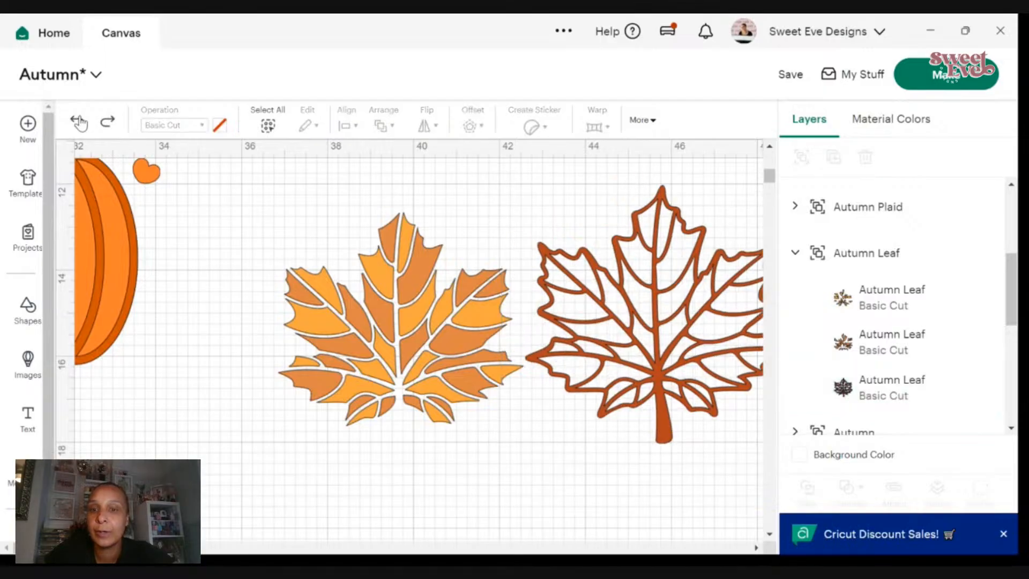
click(78, 122)
drag(469, 330, 532, 332)
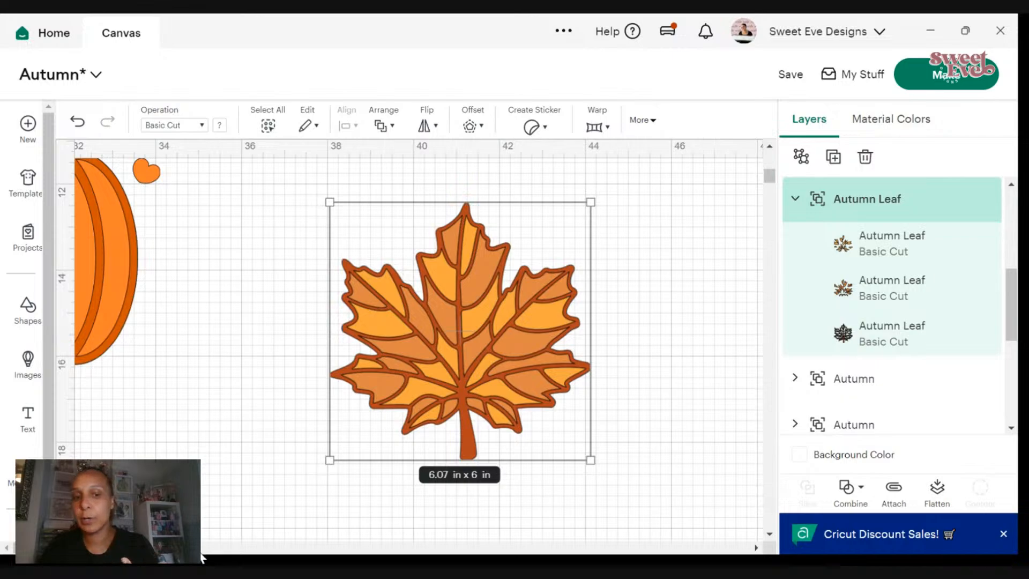
mouse_move(200, 548)
mouse_down()
mouse_move(54, 547)
mouse_move(200, 548)
mouse_up()
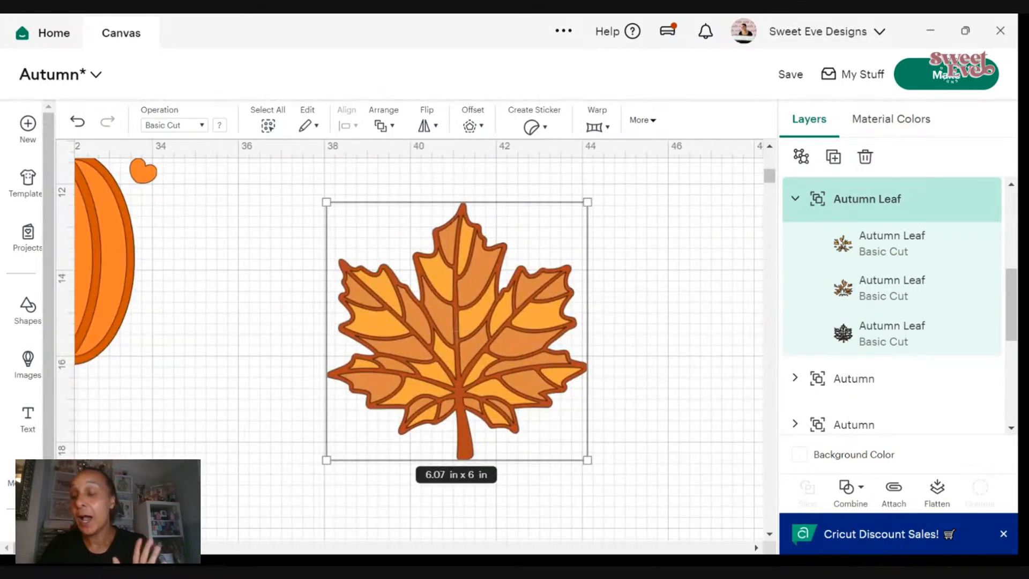
click(661, 356)
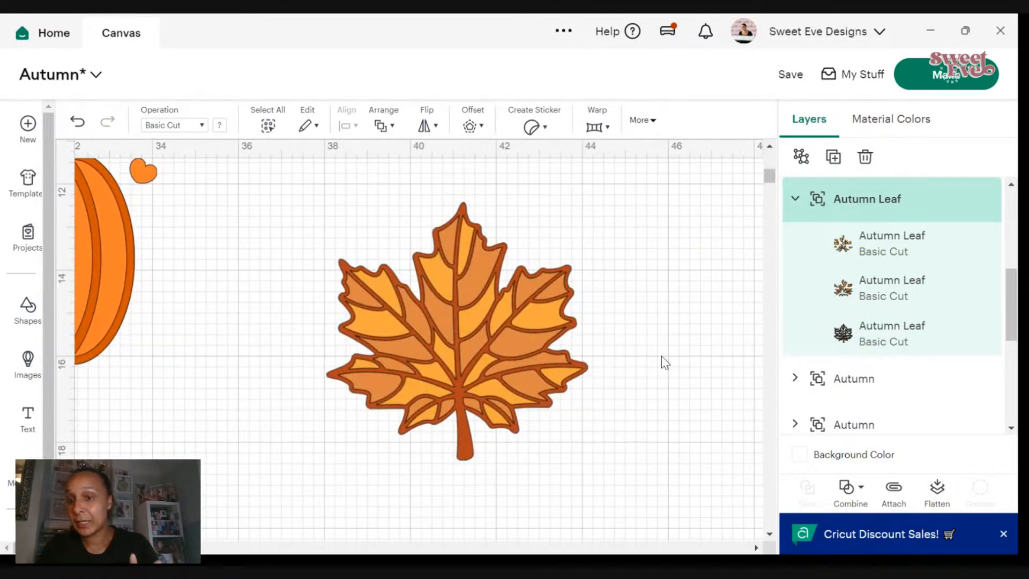
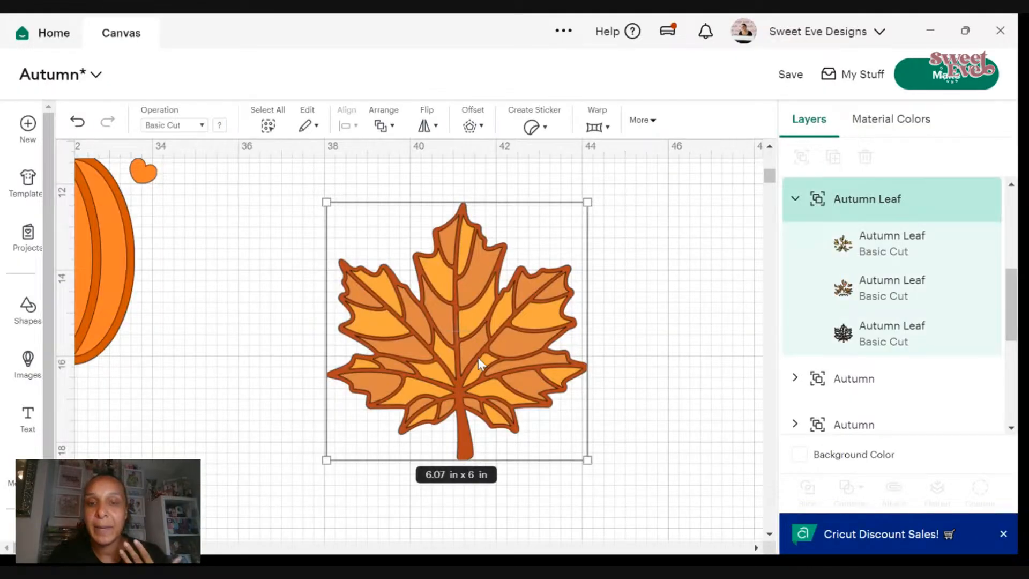
mouse_move(478, 358)
mouse_down()
mouse_move(437, 341)
mouse_move(479, 353)
mouse_up()
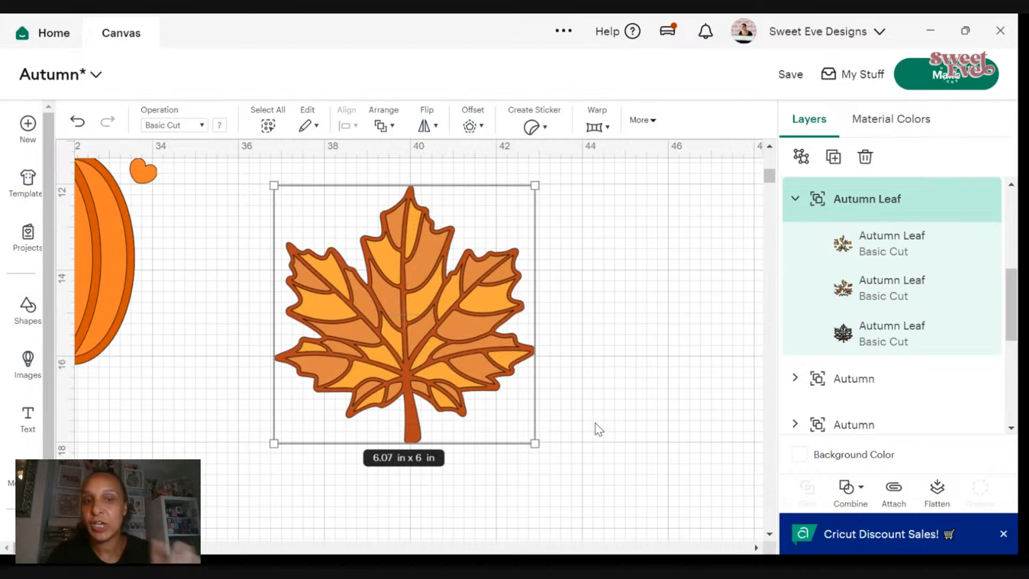
- Duplicate the maple leaf and arrange the two leaves side by side without overlap
drag(414, 352, 510, 366)
drag(505, 314, 503, 314)
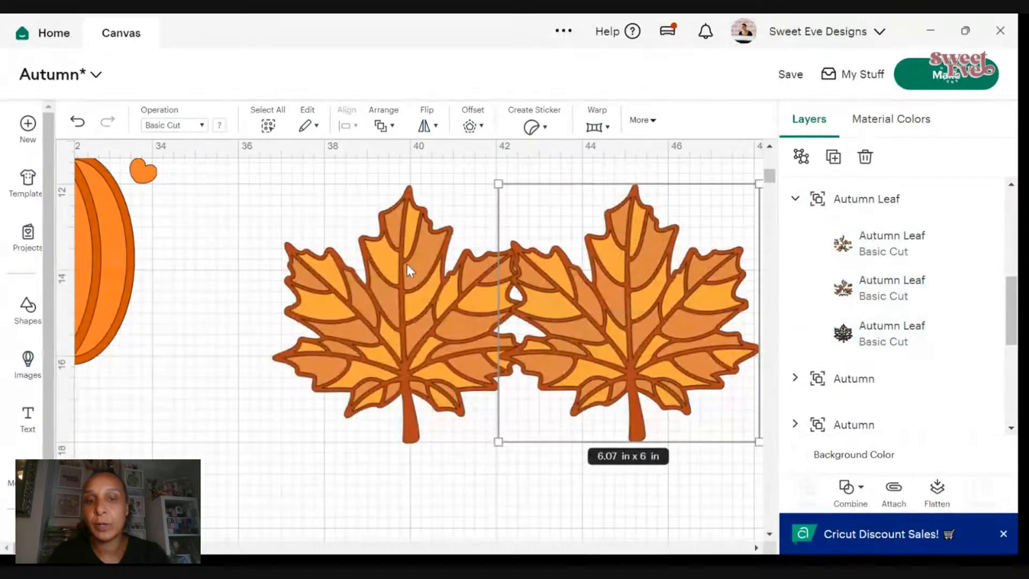
drag(407, 265, 307, 253)
drag(633, 337, 585, 332)
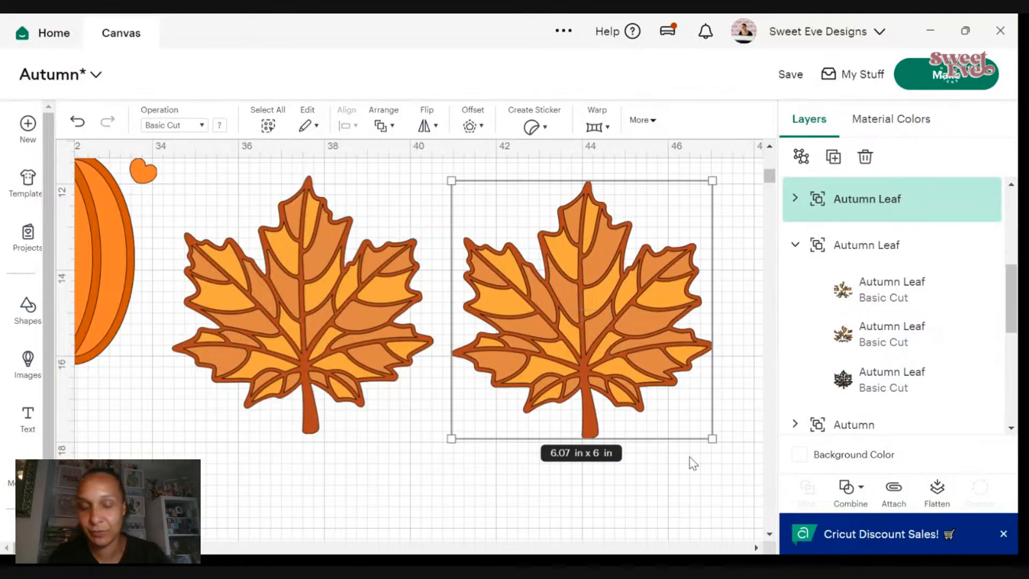
- Ungroup one of the two maple leaves and move its dark outline layer below the coloured pieces
click(800, 157)
drag(587, 292, 616, 462)
scroll(622, 373, down, 4)
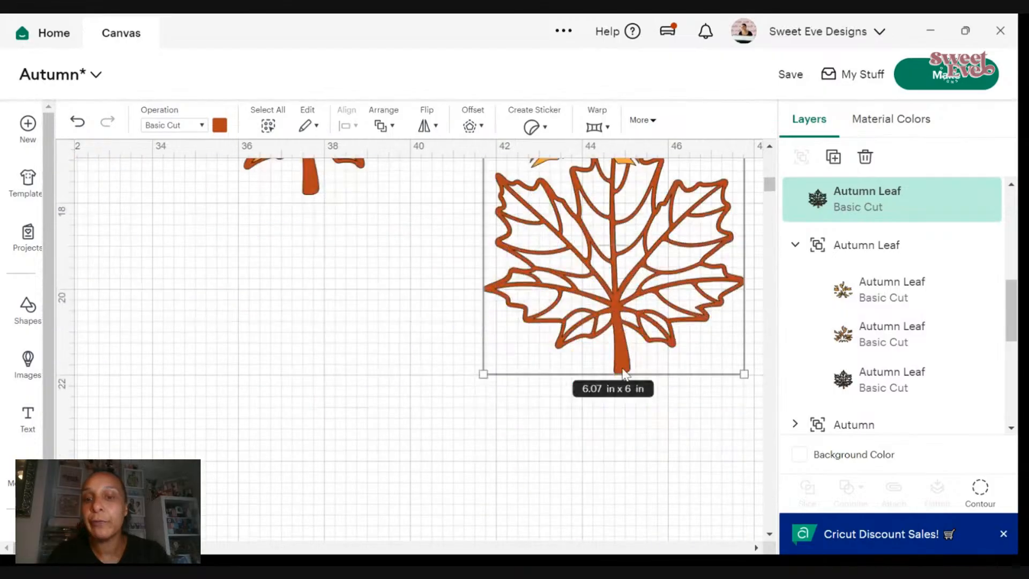
drag(625, 279, 595, 368)
- Separate the ungrouped leaf's yellow pieces from its orange pieces and set them next to each other
scroll(593, 368, up, 4)
drag(577, 327, 774, 325)
drag(582, 294, 518, 331)
click(666, 313)
drag(665, 313, 613, 330)
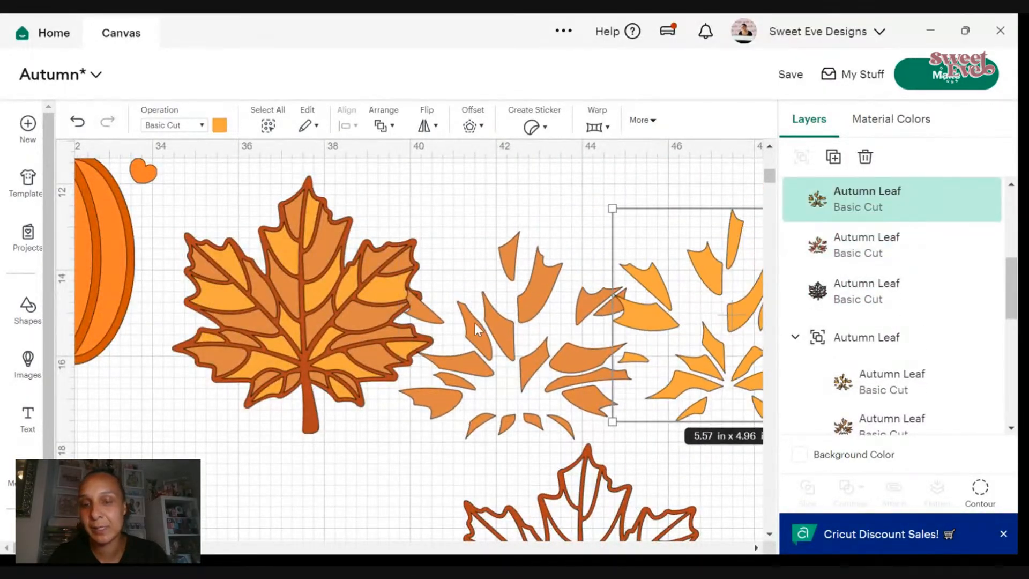
- Try the ungrouped leaf's yellow pieces on top of the orange ones, and shift them to the empty area below the whole maple leaf
drag(475, 323, 539, 278)
drag(717, 327, 577, 312)
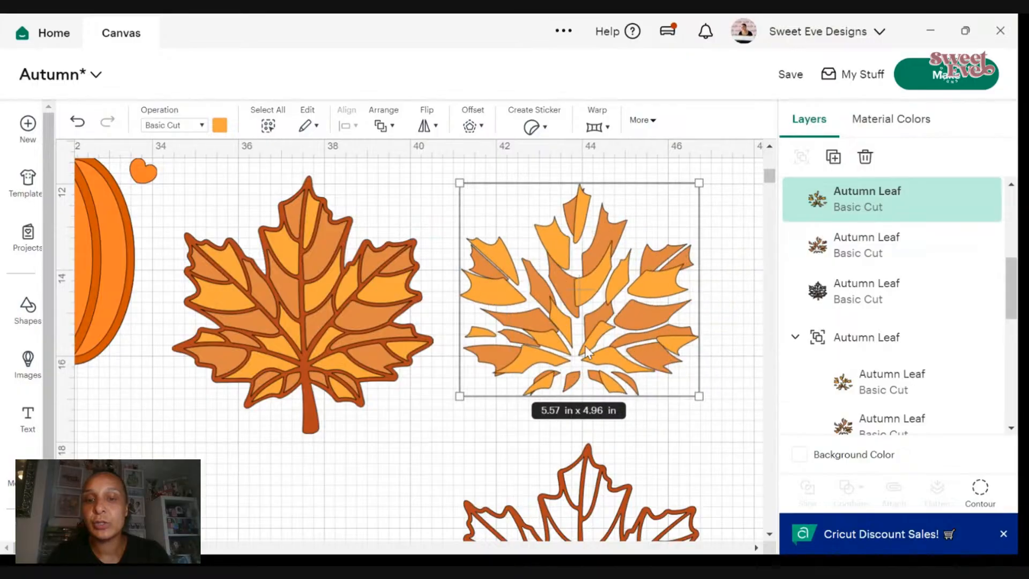
drag(592, 487, 595, 467)
click(598, 265)
drag(596, 265, 557, 257)
scroll(559, 257, down, 1)
drag(561, 220, 389, 455)
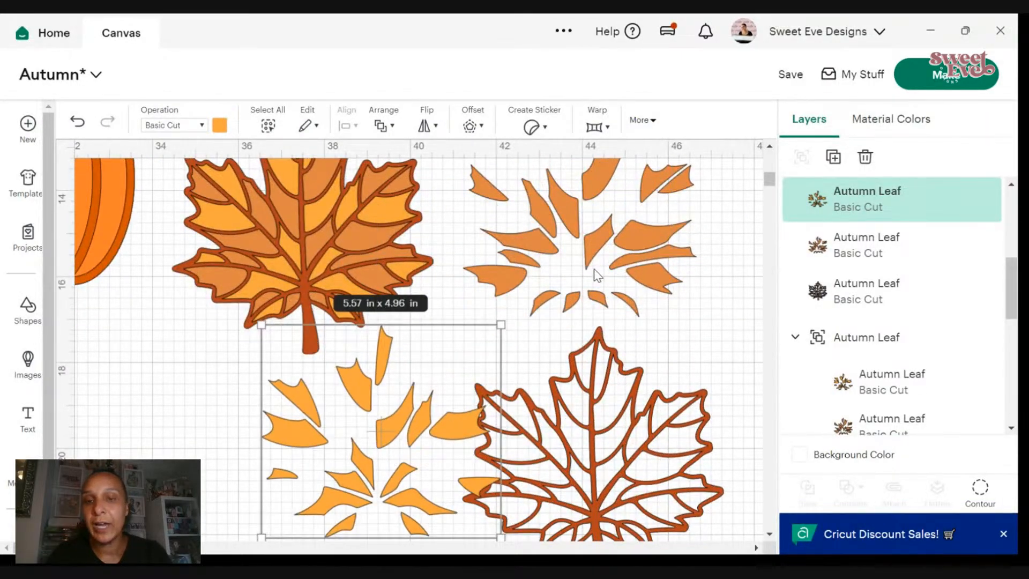
- Gather the ungrouped leaf's yellow pieces, orange pieces and outline together and delete all three layers
drag(593, 271, 590, 312)
drag(409, 413, 646, 263)
click(680, 438)
drag(680, 438, 676, 274)
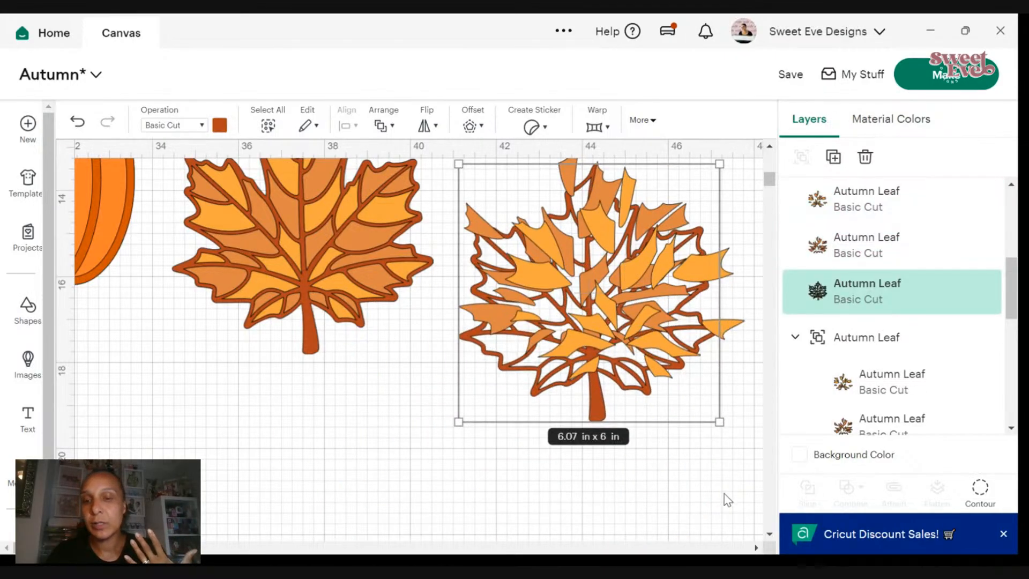
drag(726, 466, 596, 223)
key(Delete)
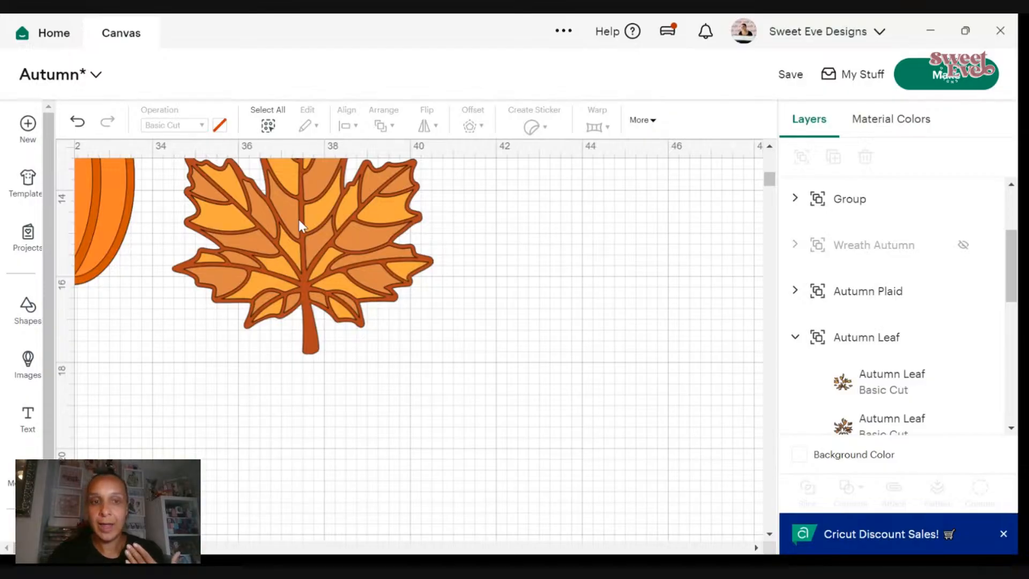
- Move the remaining grouped maple leaf into the empty canvas area beside the plain orange pumpkin
drag(298, 220, 516, 333)
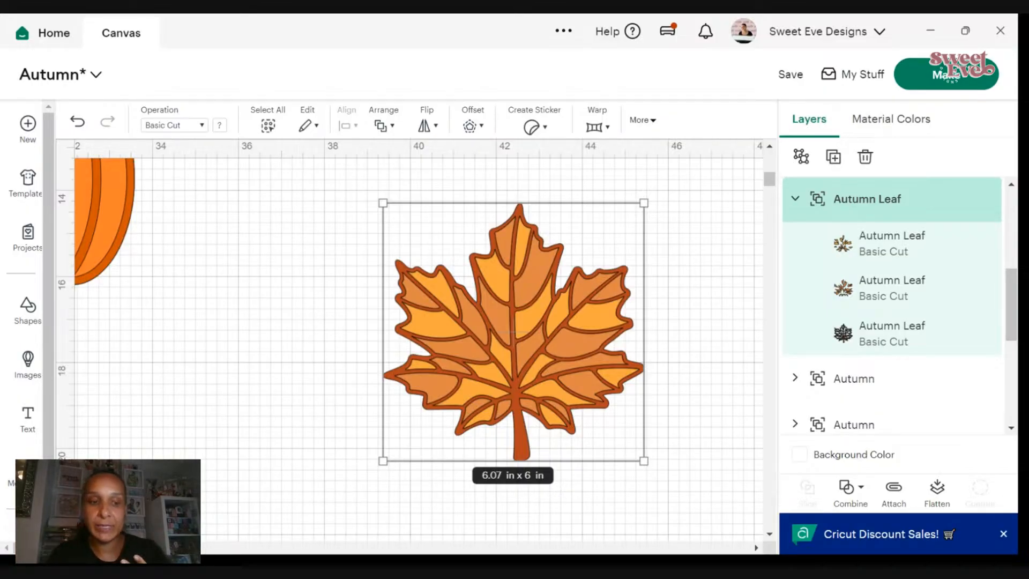
key(ctrl+minus)
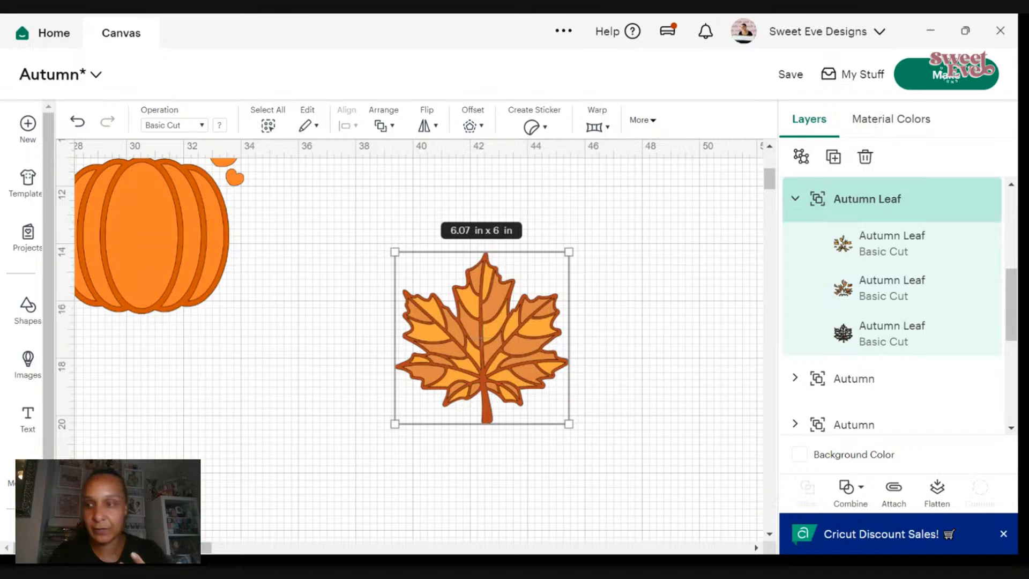
key(ctrl+minus)
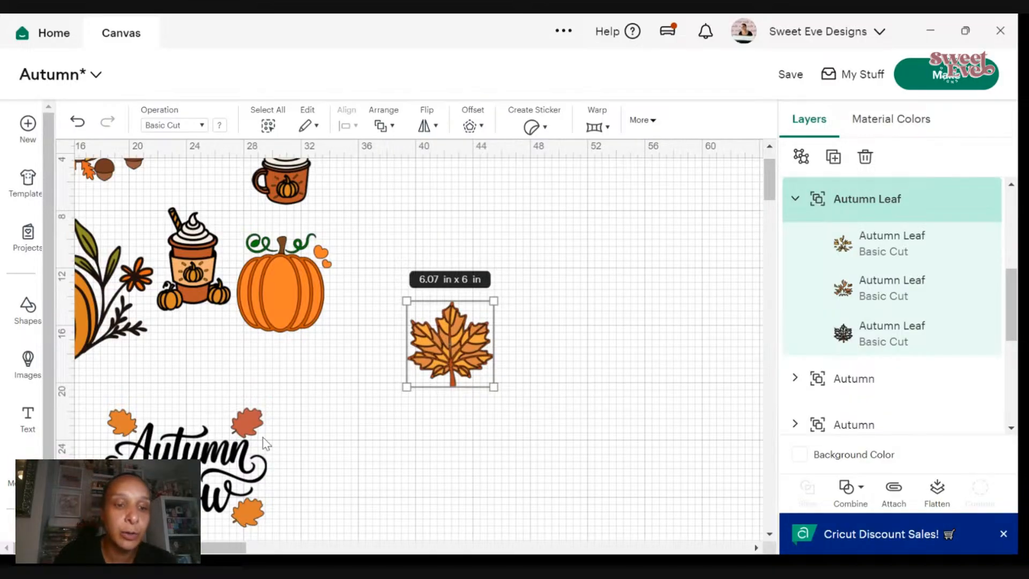
drag(198, 551, 169, 551)
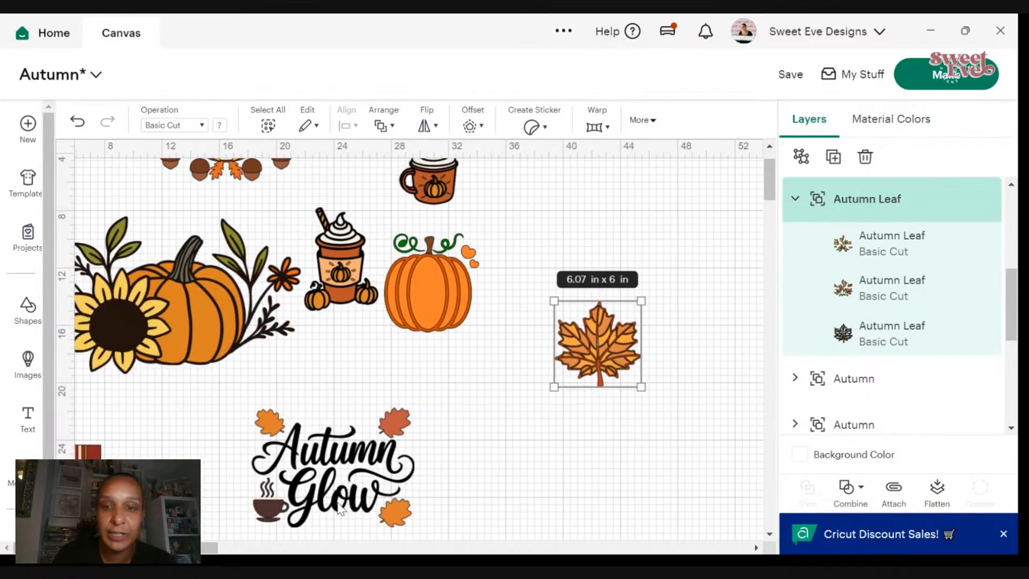
drag(614, 338, 566, 236)
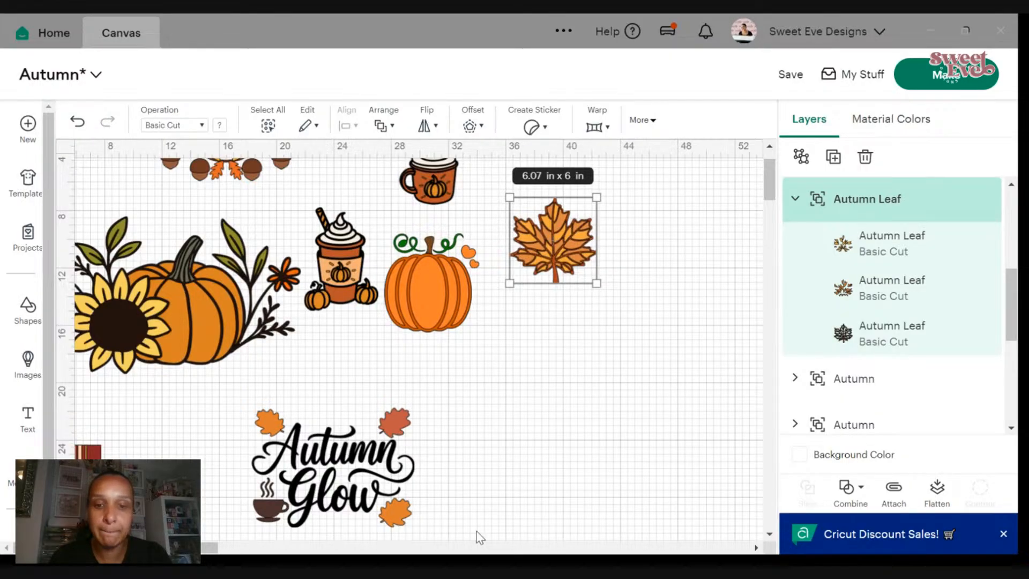
- Paste the copied sunflower and place it above and to the right of the maple leaf
click(508, 420)
right_click(507, 420)
click(568, 208)
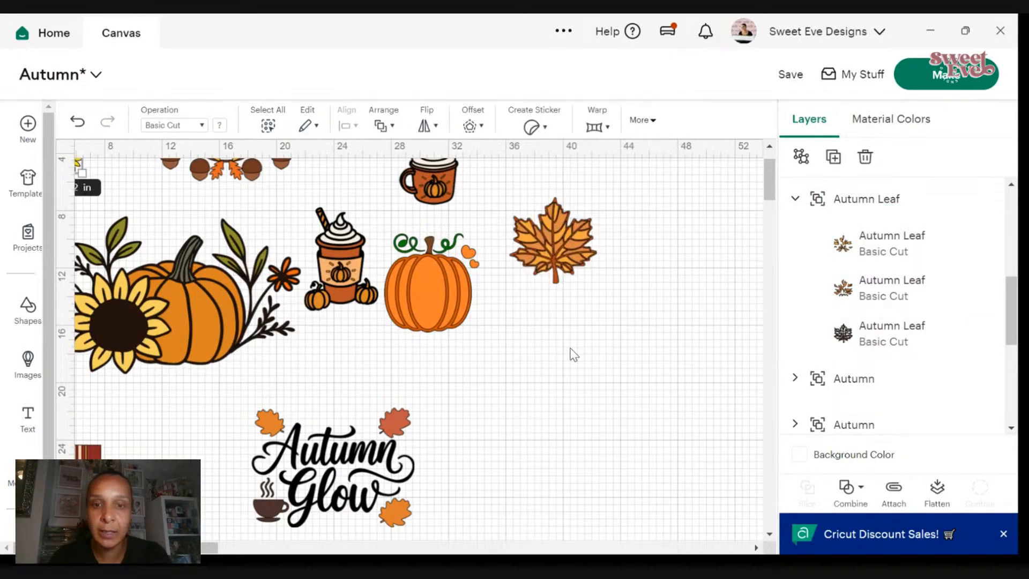
scroll(578, 365, down, 4)
scroll(570, 361, up, 5)
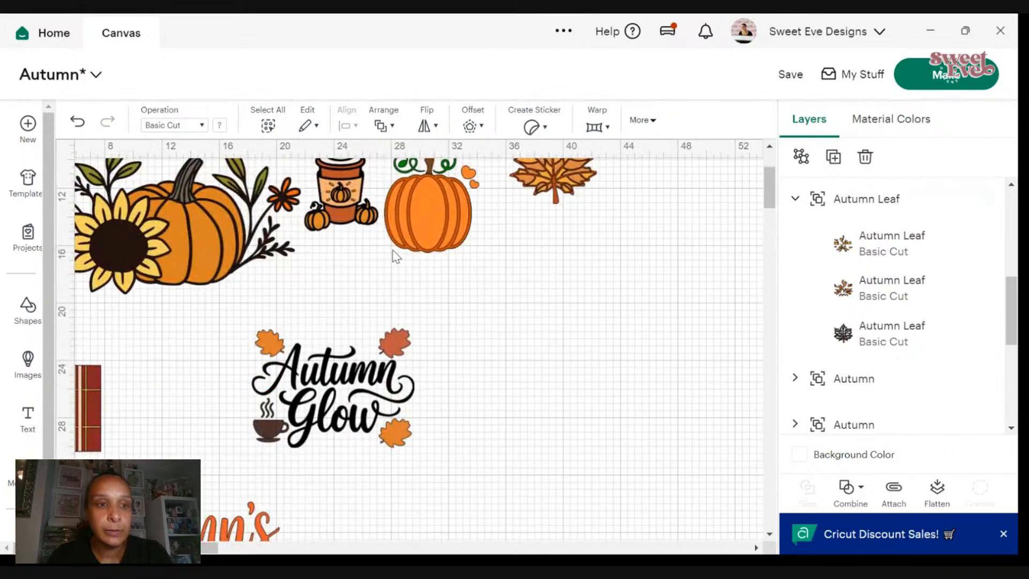
click(106, 220)
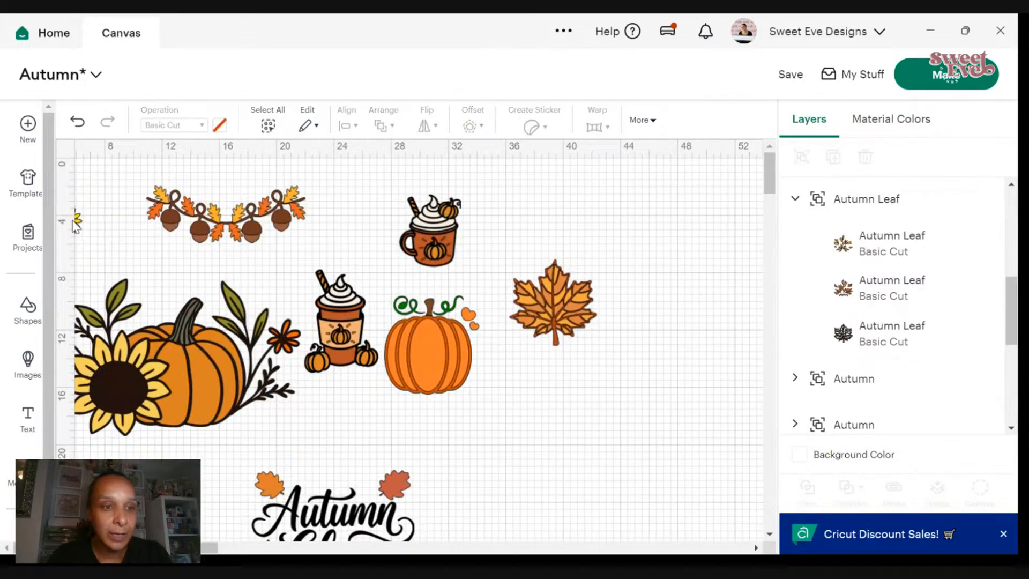
drag(82, 227, 629, 233)
- Enlarge the sunflower to about 5.5 in x 5.5 in and paste the rolled flower image some distance below it
click(697, 352)
drag(664, 263, 672, 272)
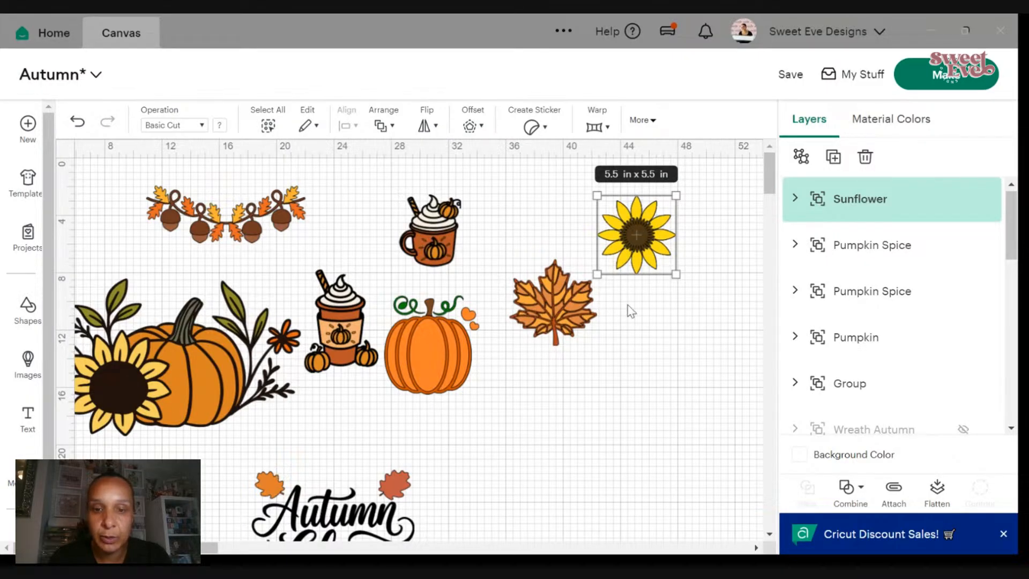
right_click(491, 399)
click(518, 209)
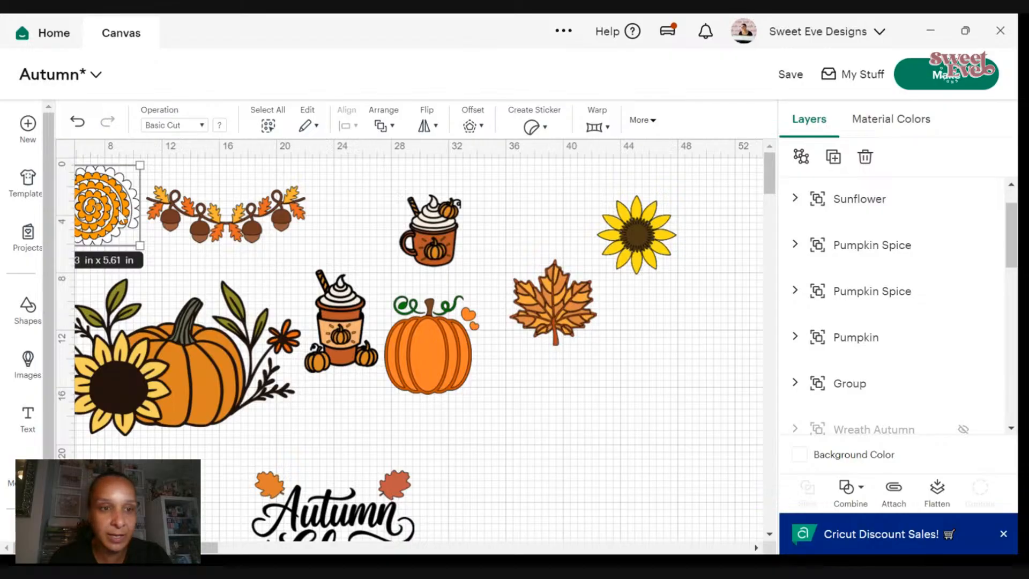
drag(123, 217, 663, 401)
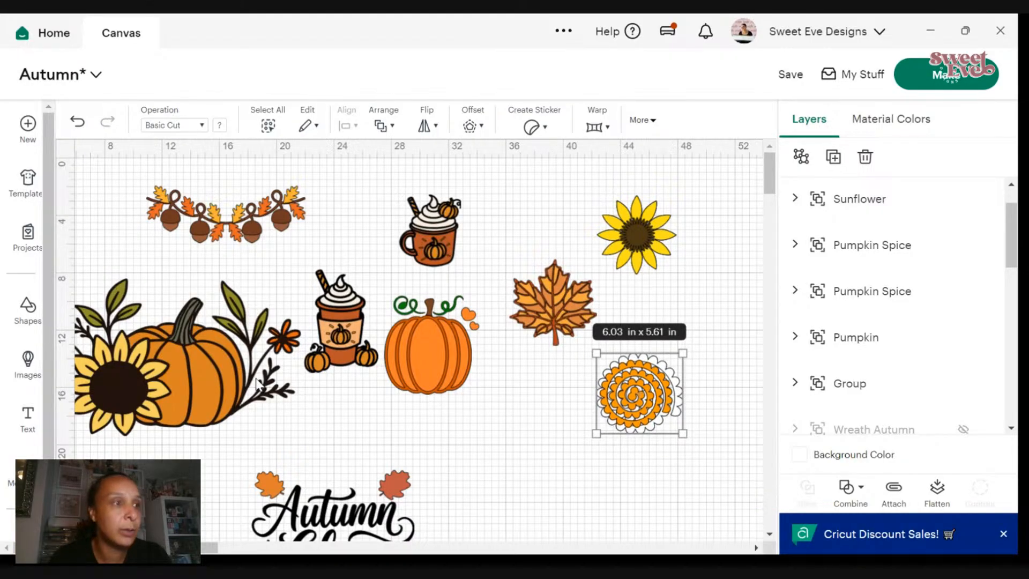
click(647, 240)
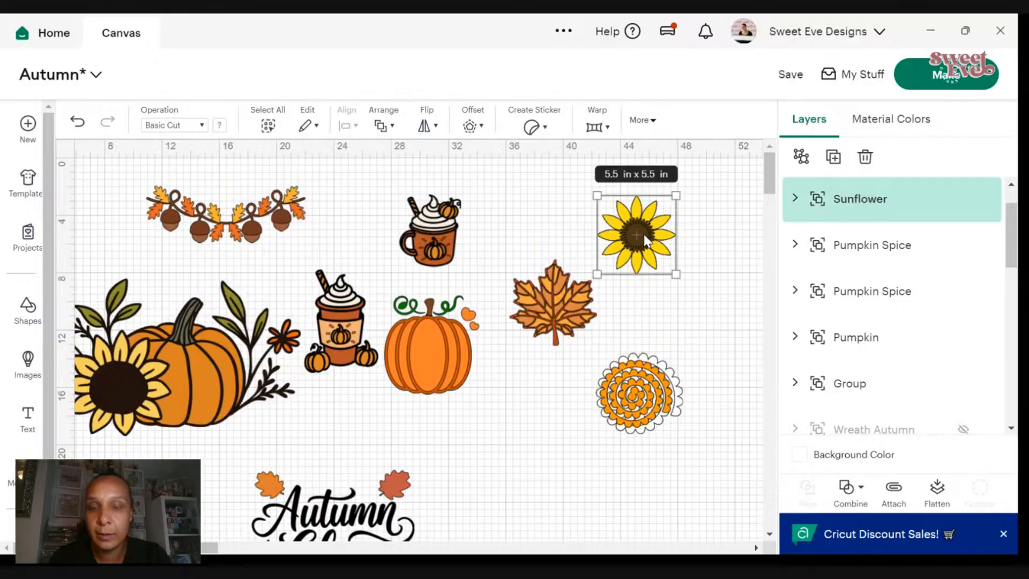
- Undo the rolled flower paste and the sunflower's enlargement, keeping the small sunflower near the maple leaf
click(78, 123)
click(78, 122)
click(78, 123)
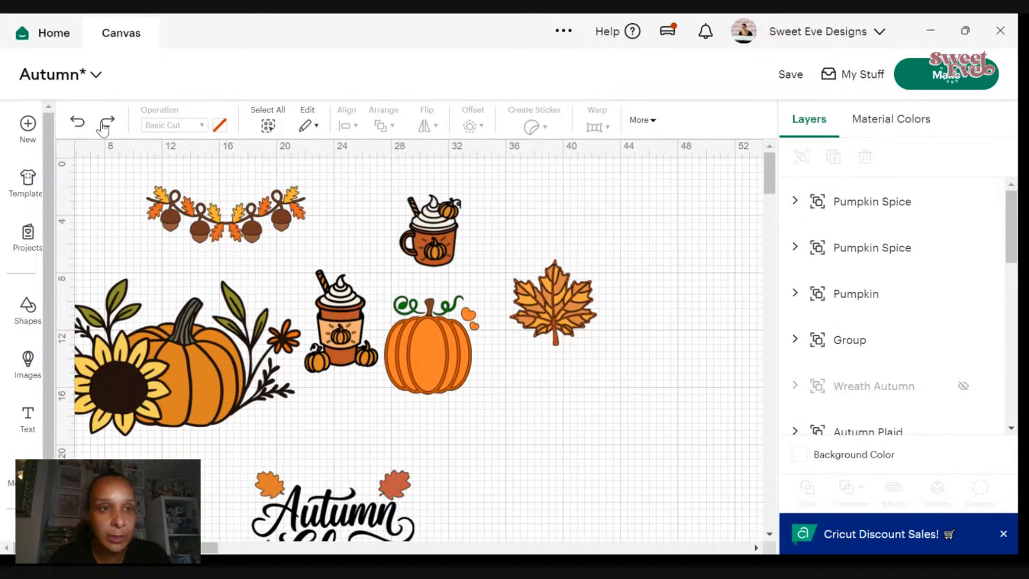
click(104, 126)
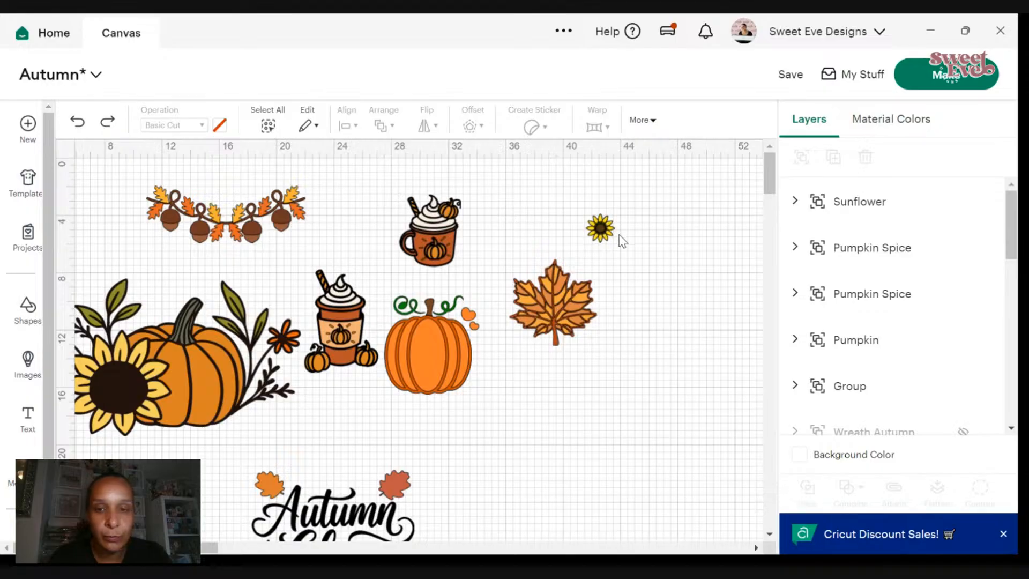
- Paste the rolled flower image to the right of the small sunflower and shift the maple leaf slightly down and left
right_click(632, 336)
click(672, 215)
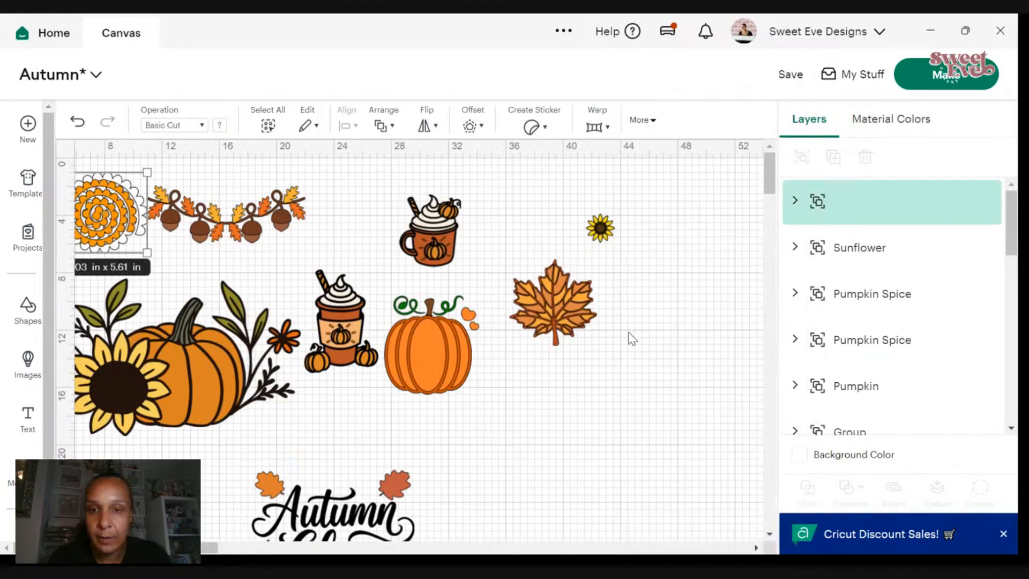
drag(115, 227, 669, 238)
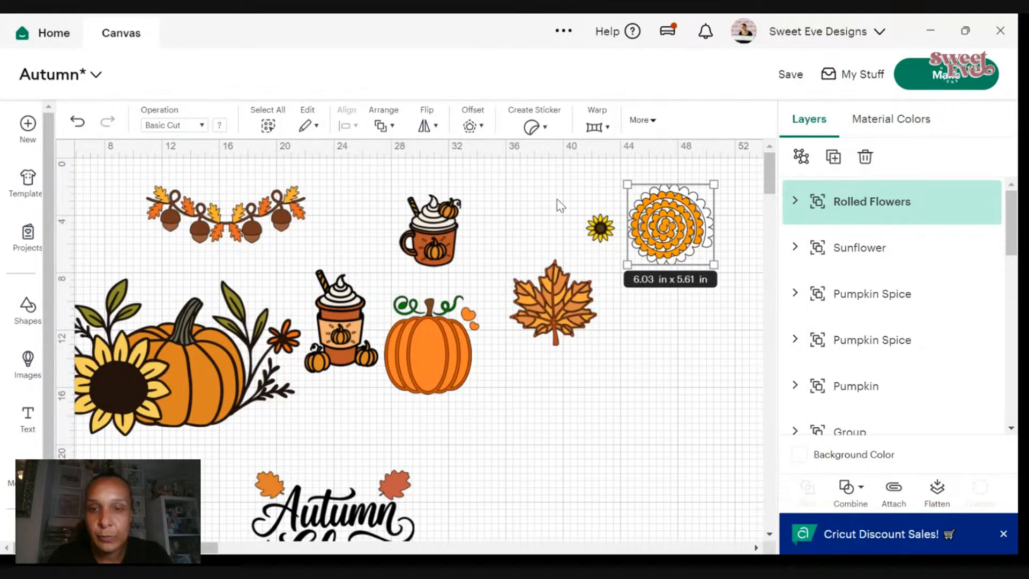
drag(542, 164, 707, 255)
drag(546, 285, 528, 322)
- Try enlarging the sunflower and rolled flower together to about 16 in x 10 in, and undo the resize
drag(531, 161, 809, 338)
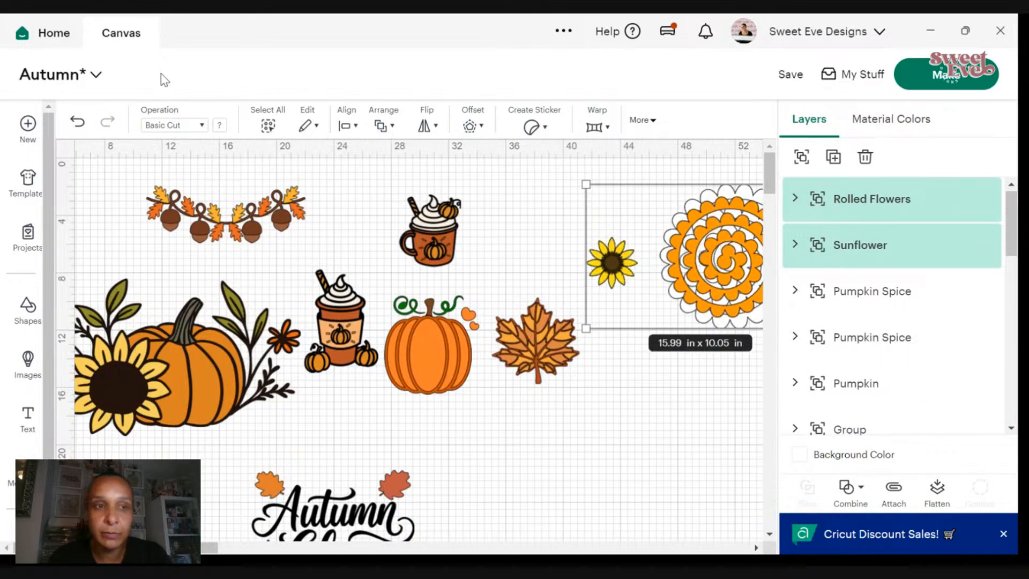
click(78, 122)
drag(592, 190, 713, 273)
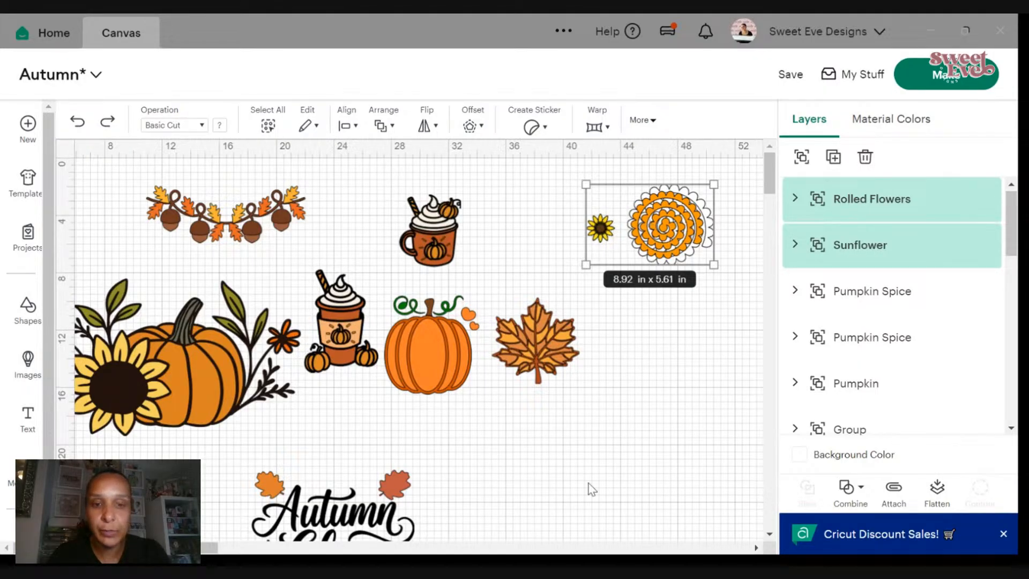
- Paste the copied sunflower-and-leaves arrangement and put it in place of the small plain sunflower, deleting the plain one
right_click(570, 395)
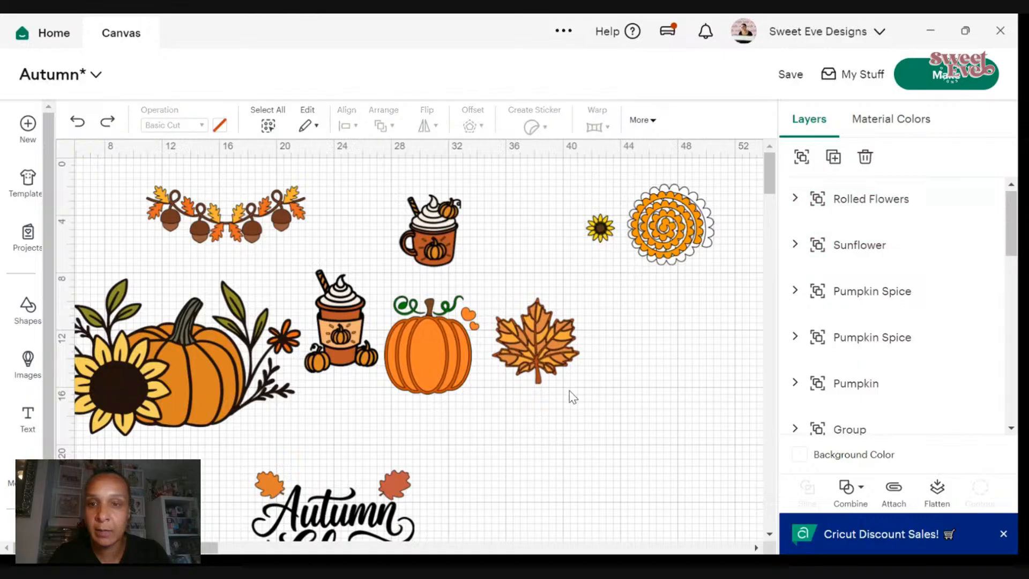
click(591, 220)
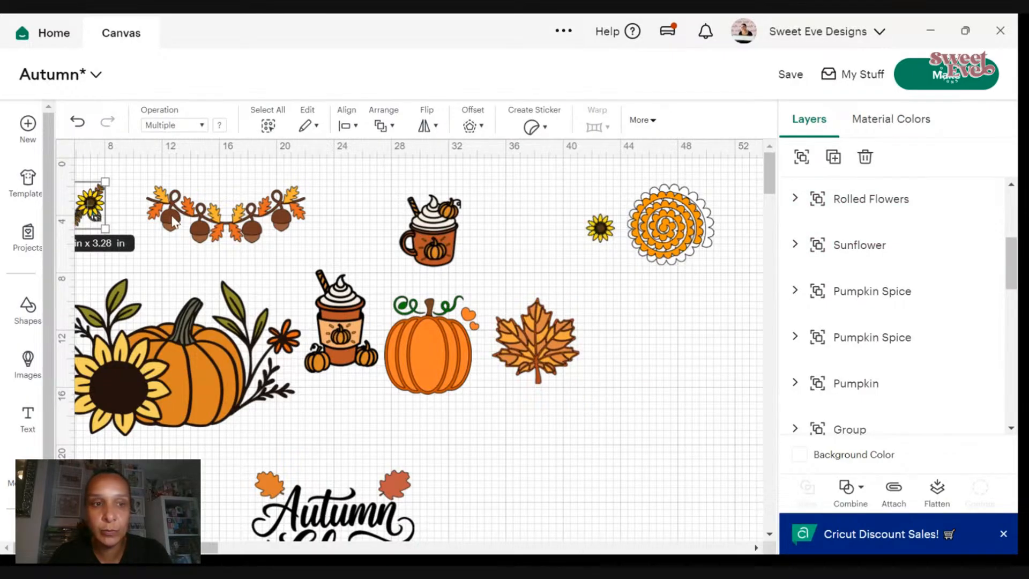
drag(93, 212, 658, 341)
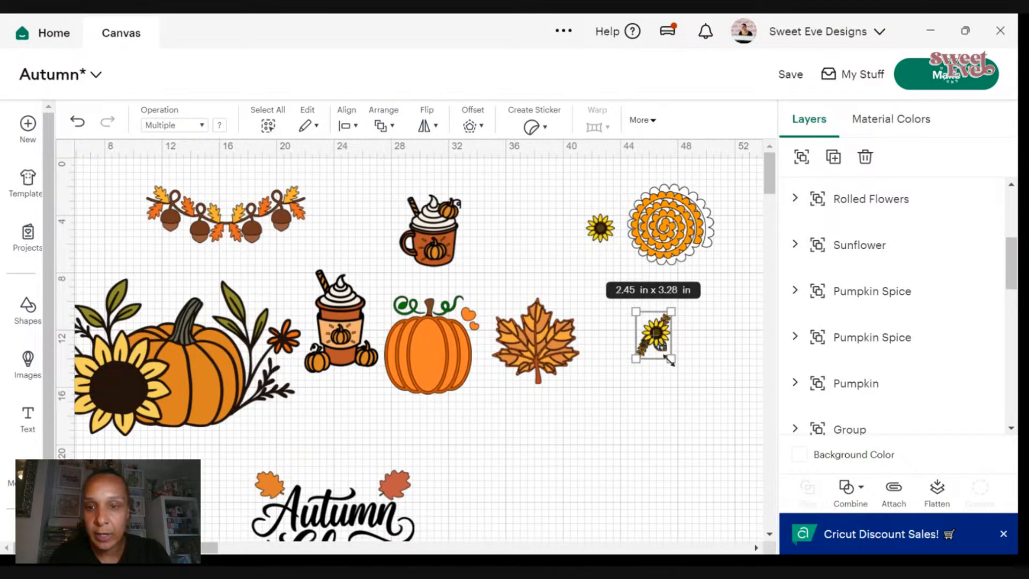
click(601, 228)
right_click(600, 229)
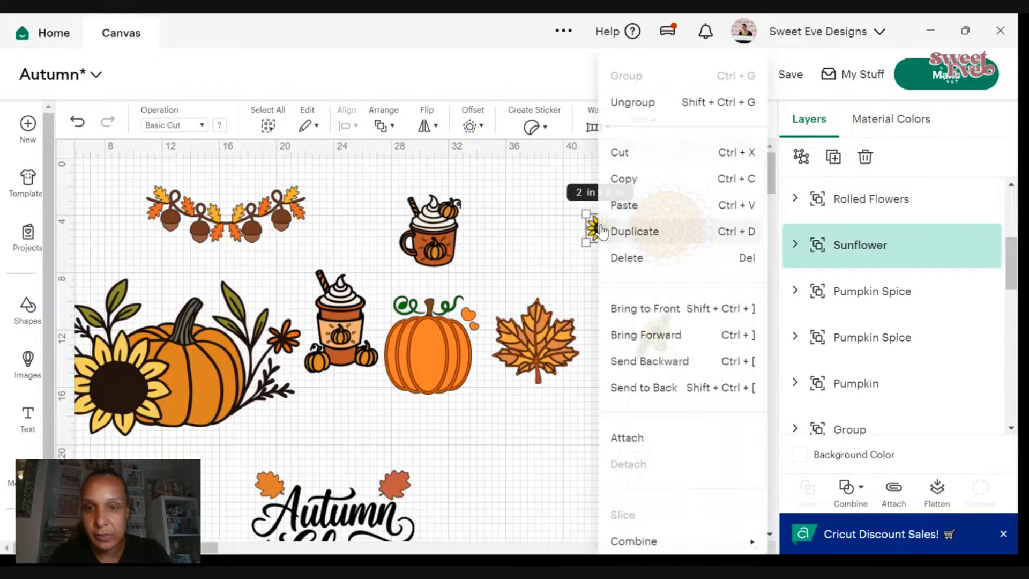
click(627, 262)
drag(701, 372, 587, 215)
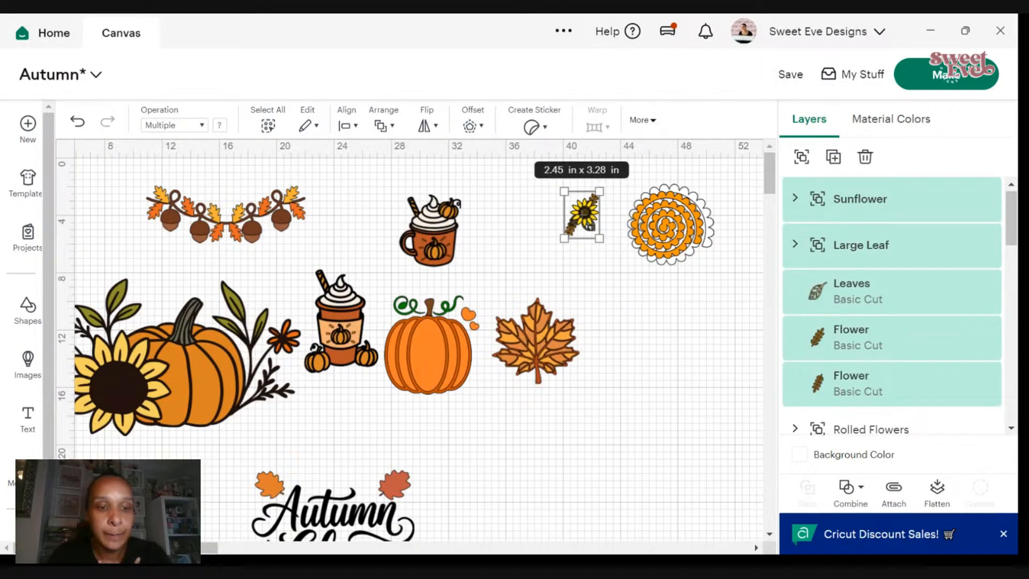
- Delete the Print Then Cut Slice Result layer from the Large Leaf group of the sunflower arrangement
key(ctrl+plus)
key(ctrl+plus)
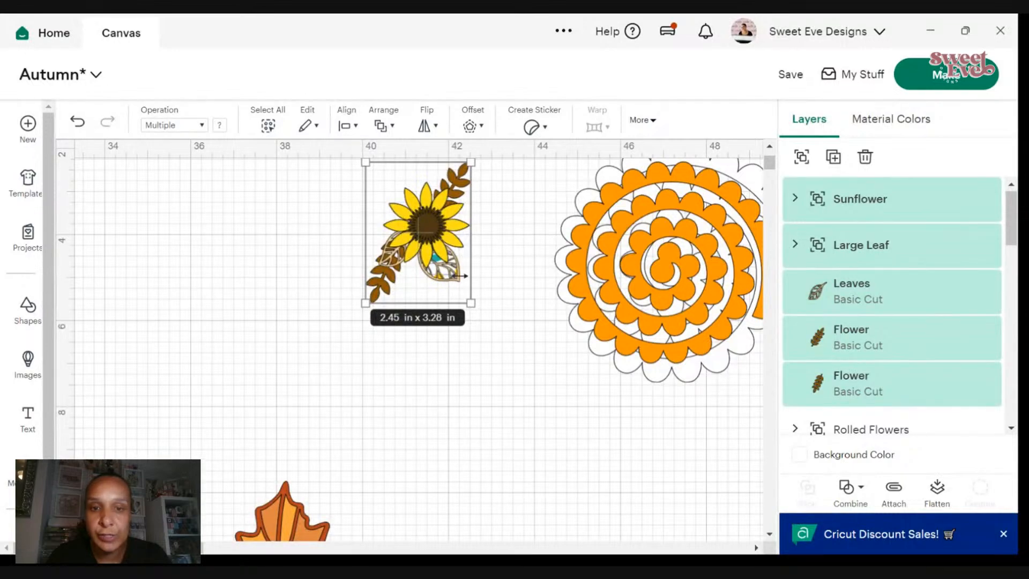
click(501, 313)
click(455, 279)
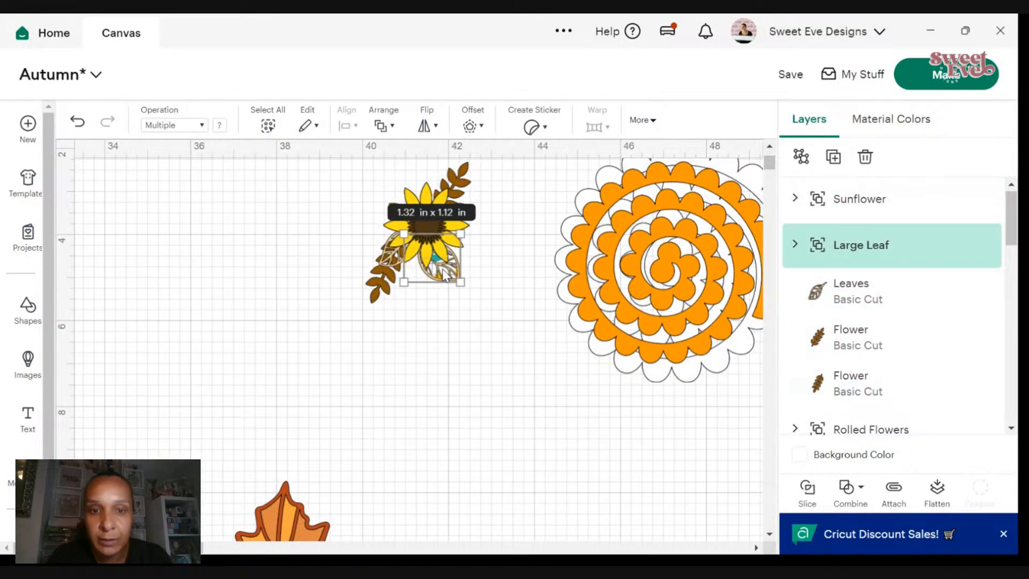
click(795, 245)
scroll(890, 324, down, 2)
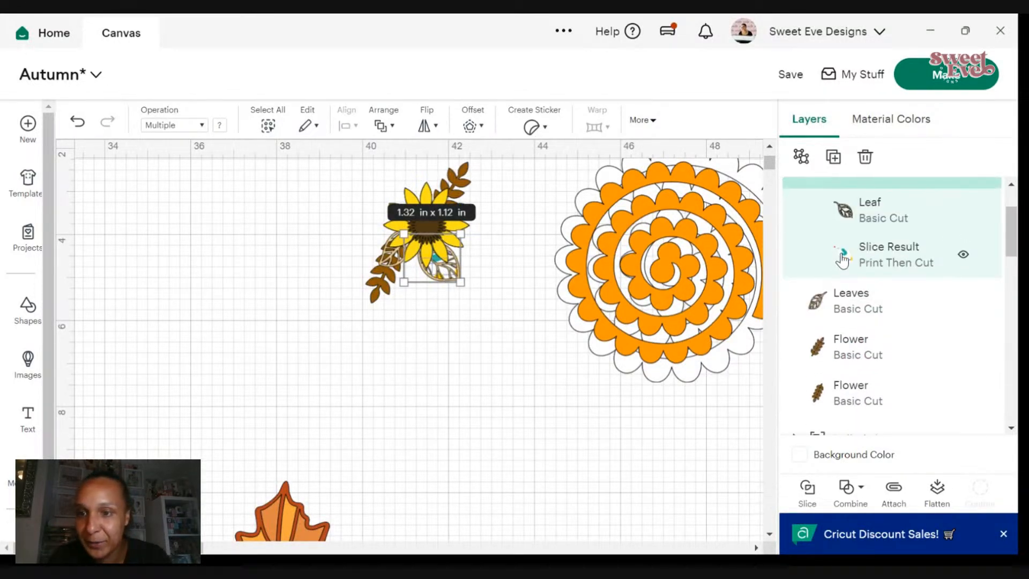
right_click(842, 260)
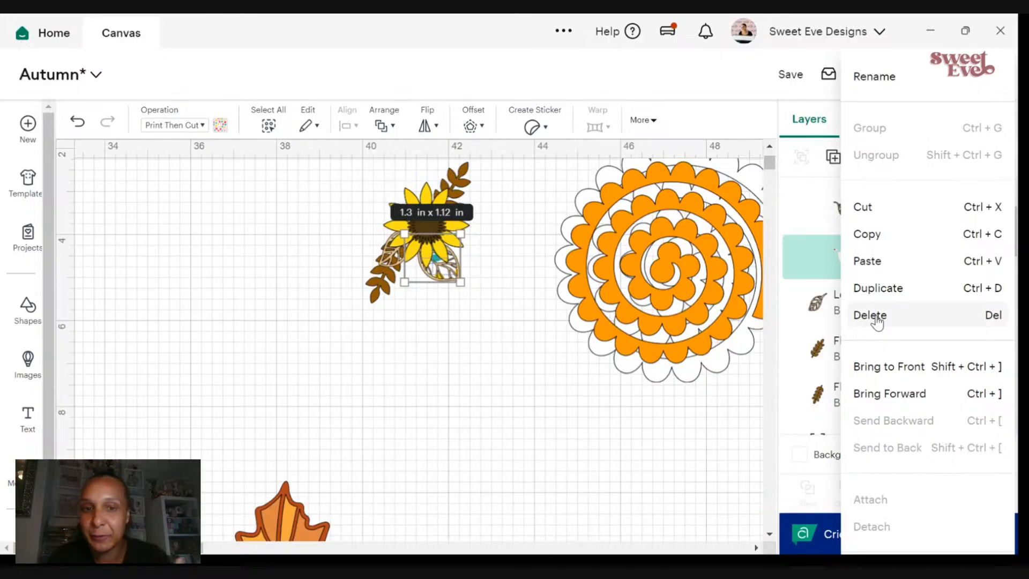
click(874, 318)
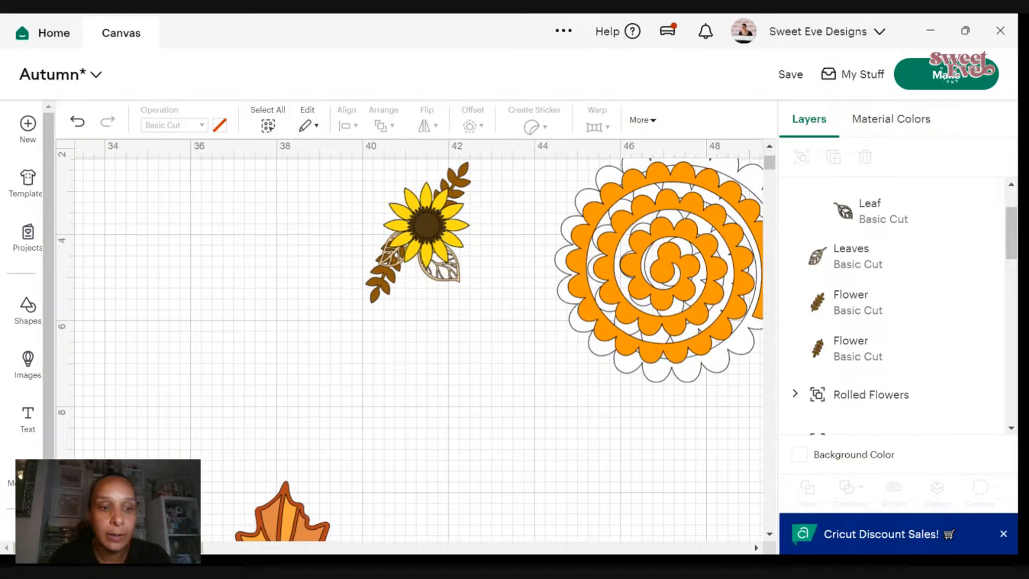
- Move the maple leaf up and place the Autumn Glow design in the empty canvas area below it
key(ctrl+minus)
key(ctrl+minus)
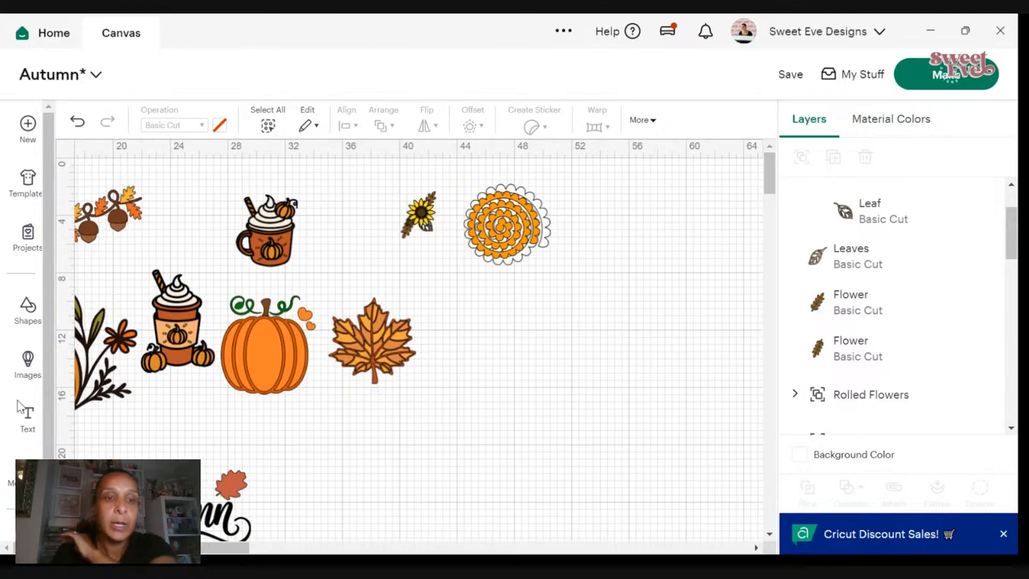
drag(200, 546, 198, 546)
drag(180, 513, 557, 327)
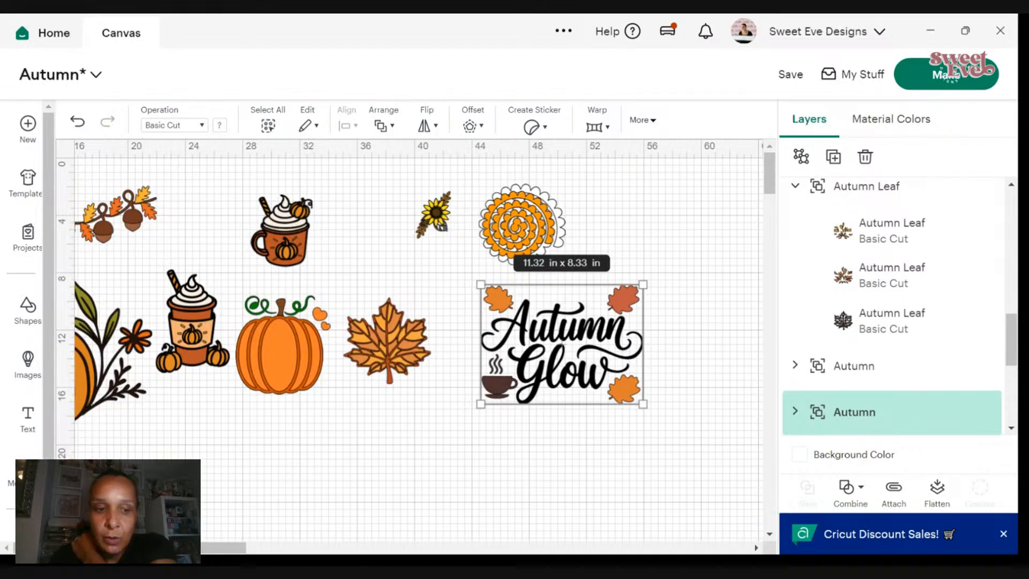
key(ctrl+plus)
drag(396, 337, 376, 203)
drag(667, 328, 459, 379)
scroll(459, 379, down, 3)
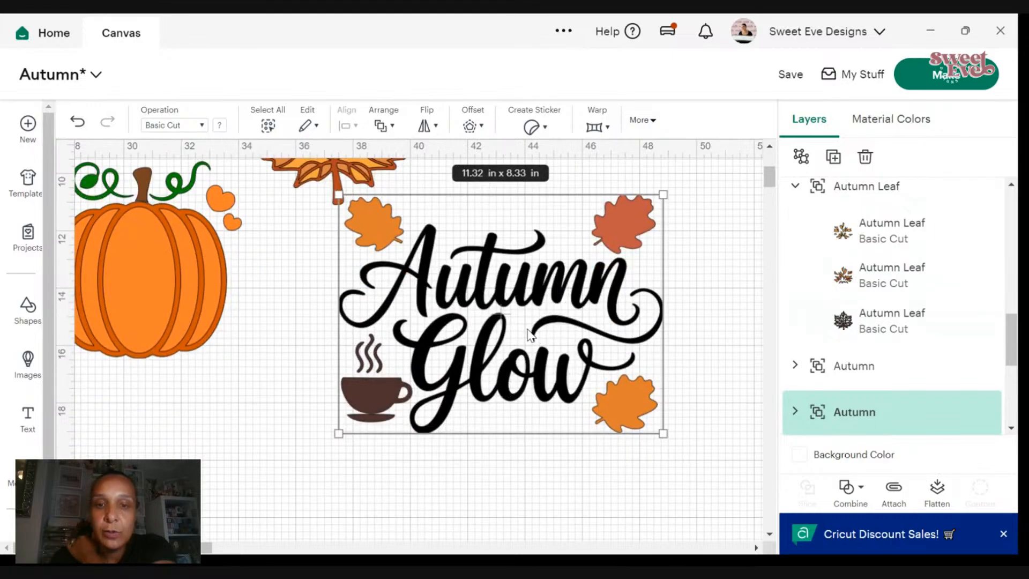
- Move the Autumn Glow design slightly down, expand its layer group and delete the orange leaves layer
drag(531, 328, 531, 350)
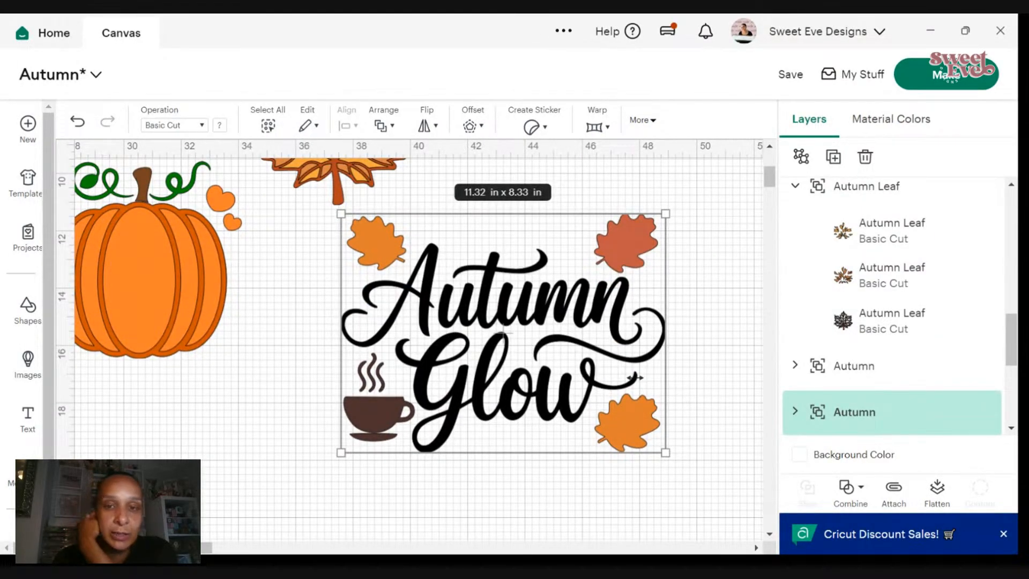
scroll(794, 349, down, 2)
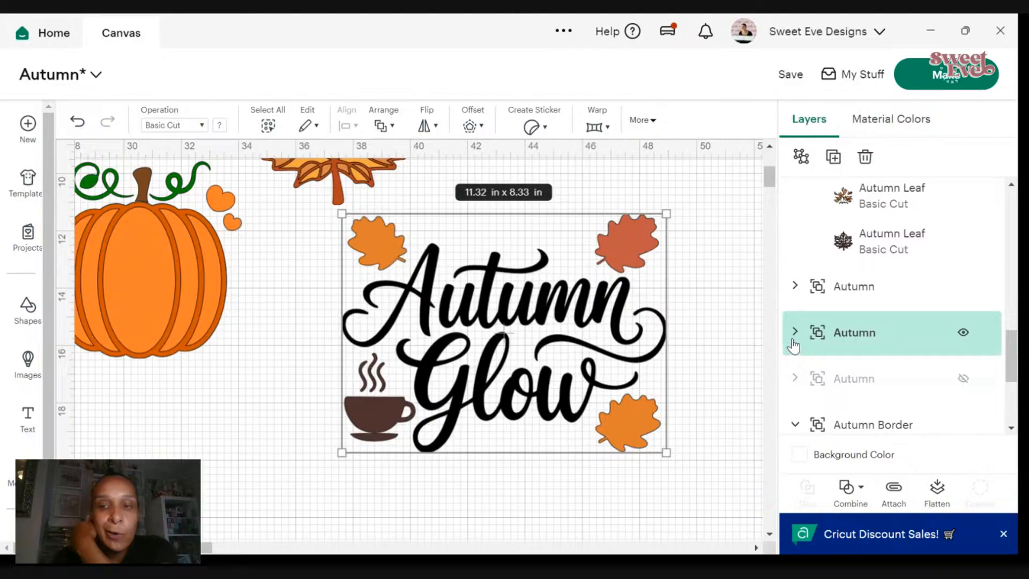
click(794, 332)
scroll(808, 328, down, 3)
click(851, 235)
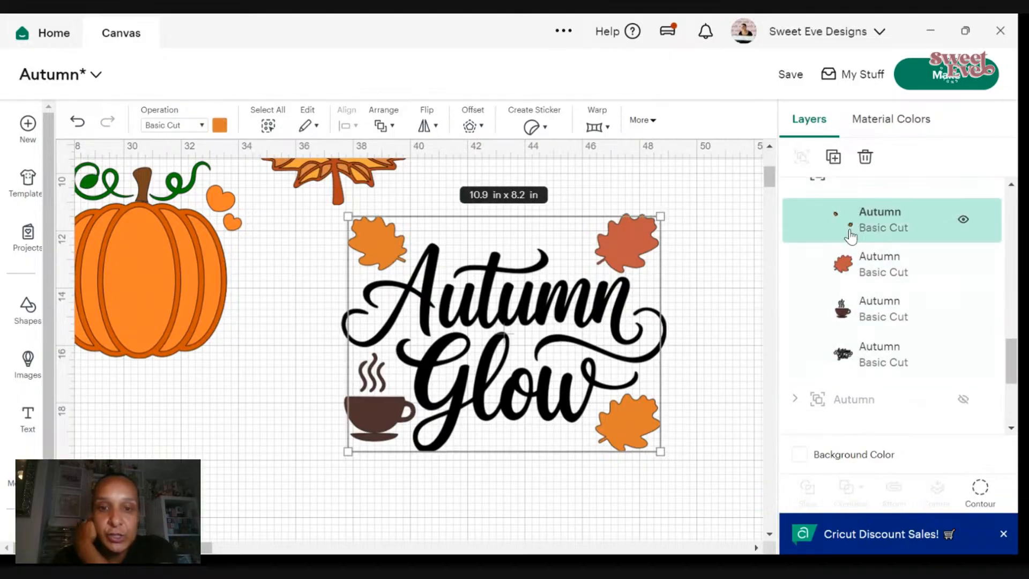
right_click(851, 236)
click(874, 315)
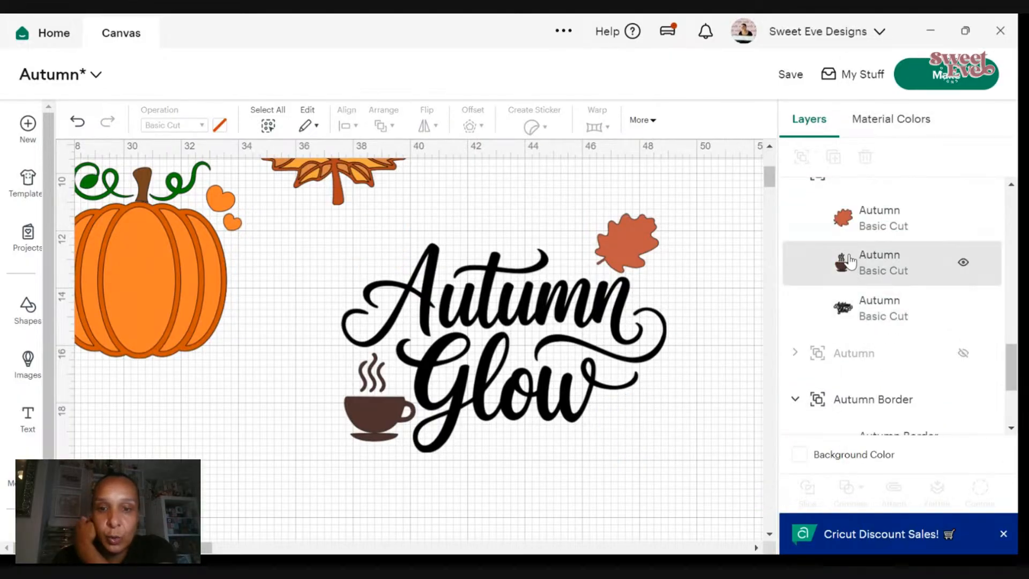
- Delete the coffee cup and red leaf layers from the Autumn Glow group, keeping only the black lettering
right_click(852, 262)
click(872, 313)
click(863, 236)
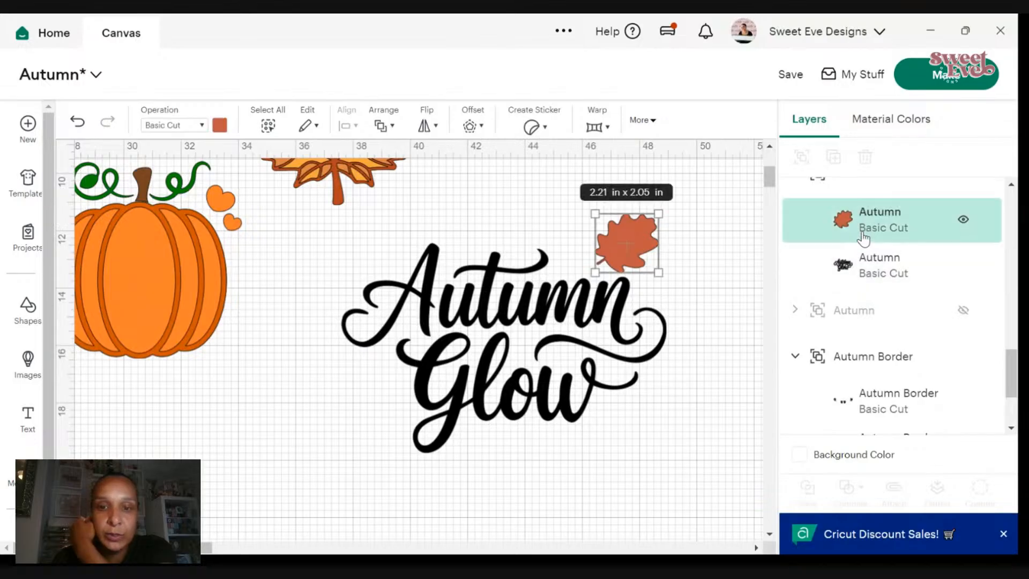
right_click(863, 236)
click(755, 314)
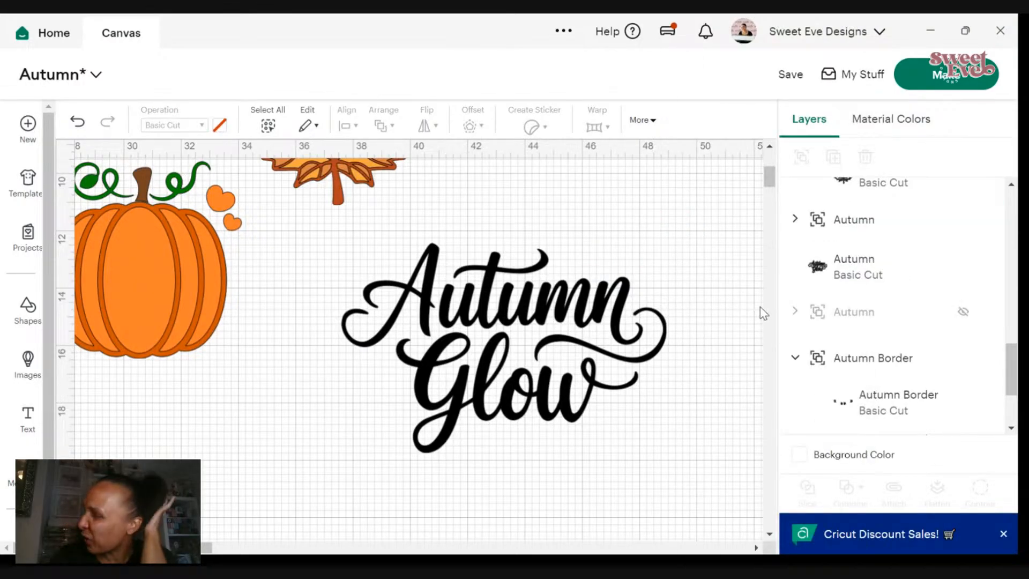
- Save the project and place the Autumn Glow lettering in the empty canvas area below and beyond the rolled flower
drag(558, 362, 583, 330)
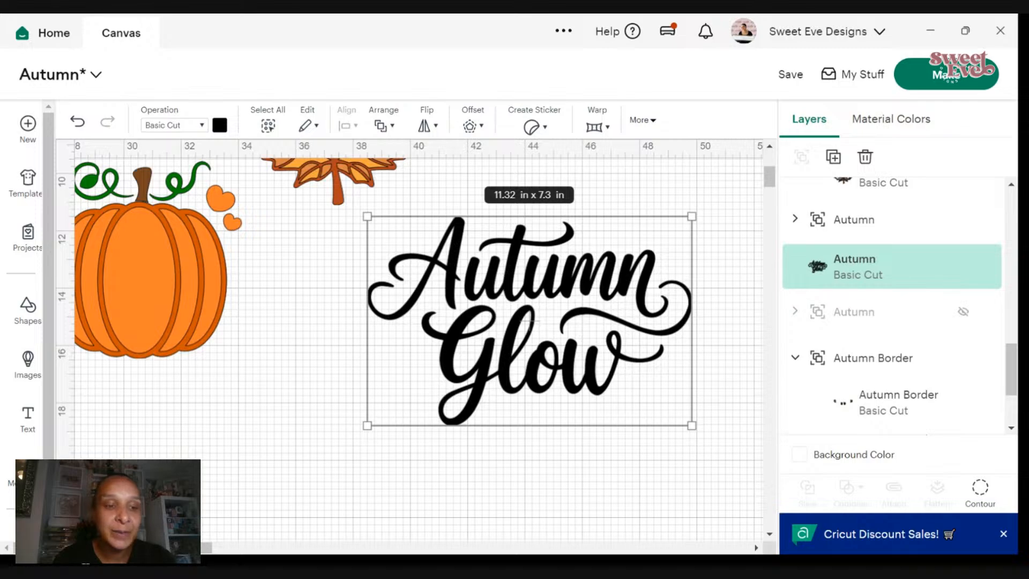
scroll(410, 348, down, 5)
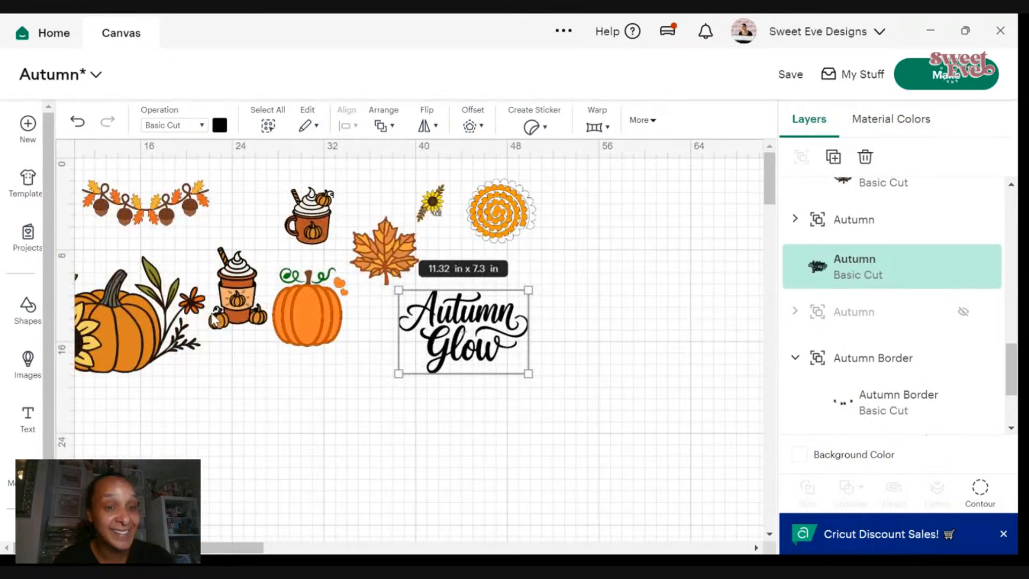
click(791, 75)
click(797, 113)
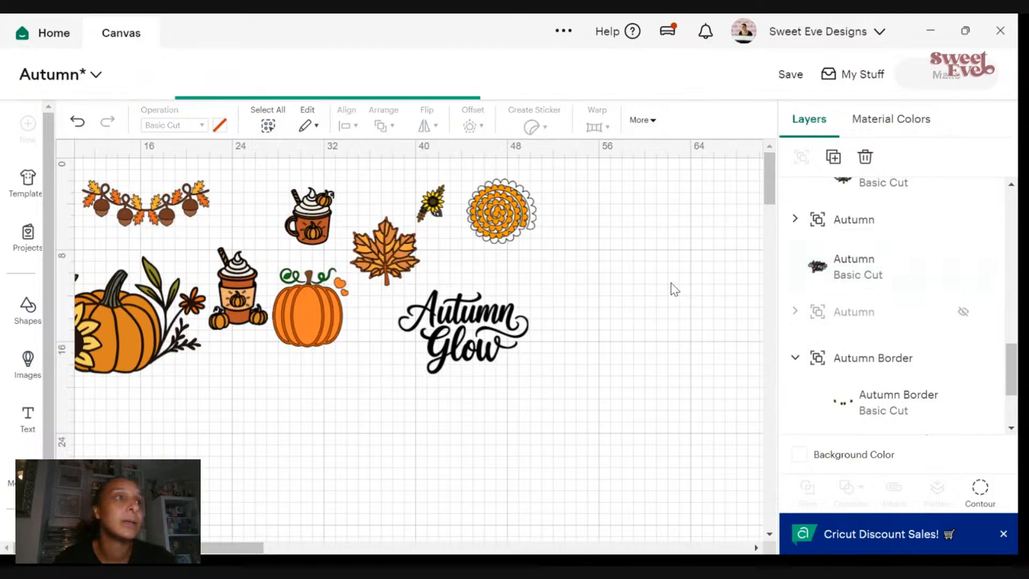
drag(453, 343, 603, 297)
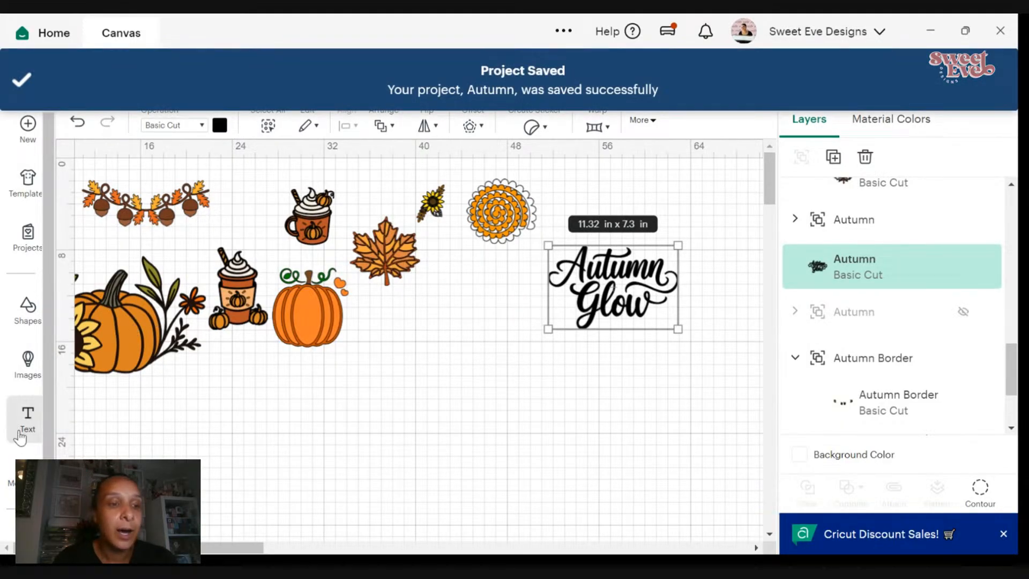
- Search the image library for "autumn vibes" and open the full-page search results
click(25, 385)
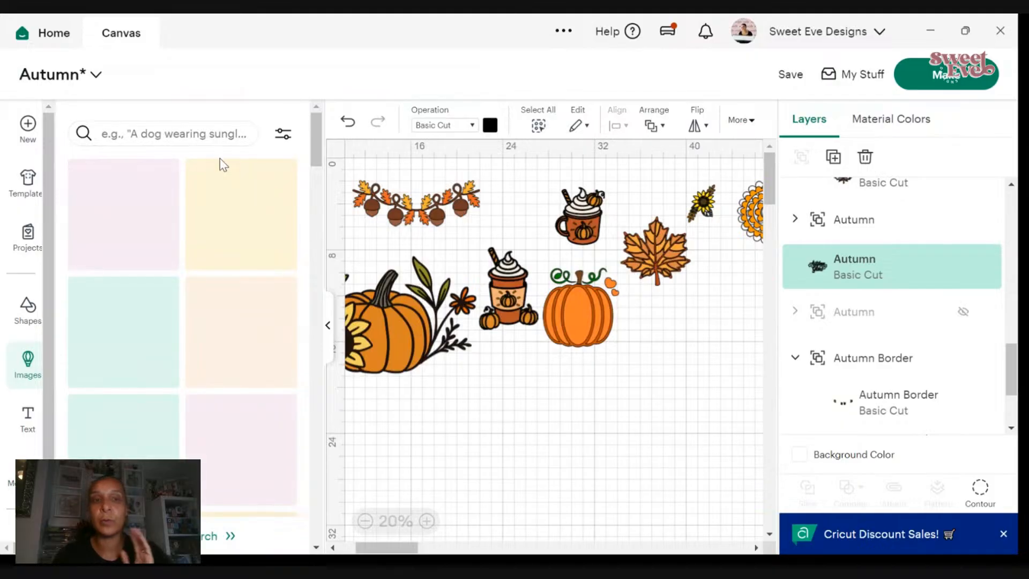
click(202, 129)
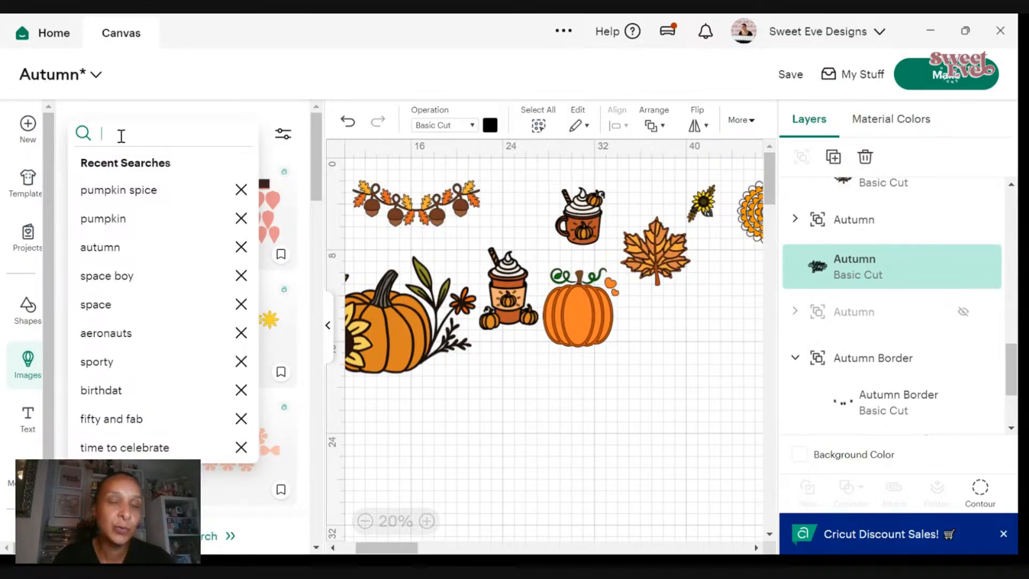
text(aut)
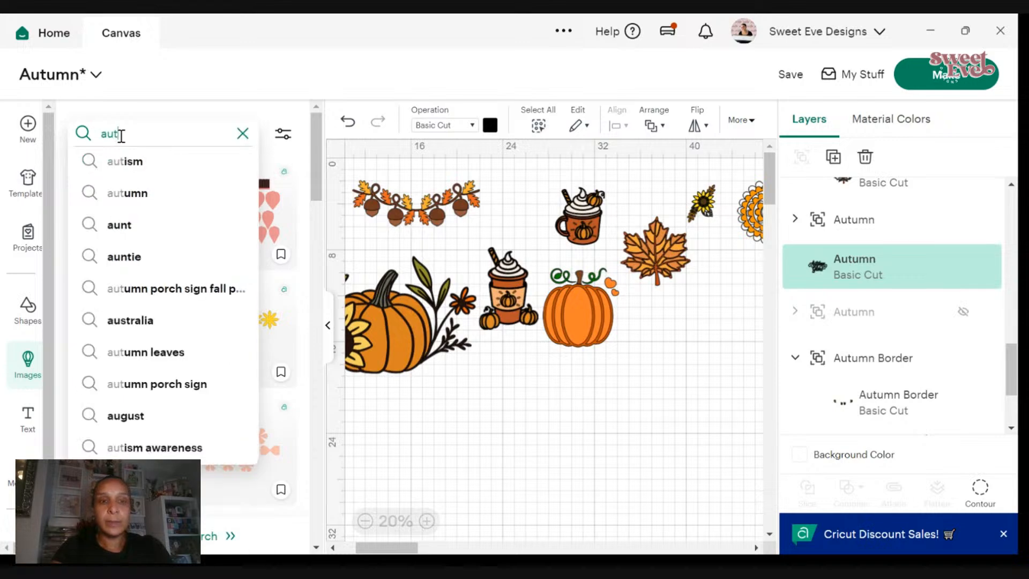
text(umn)
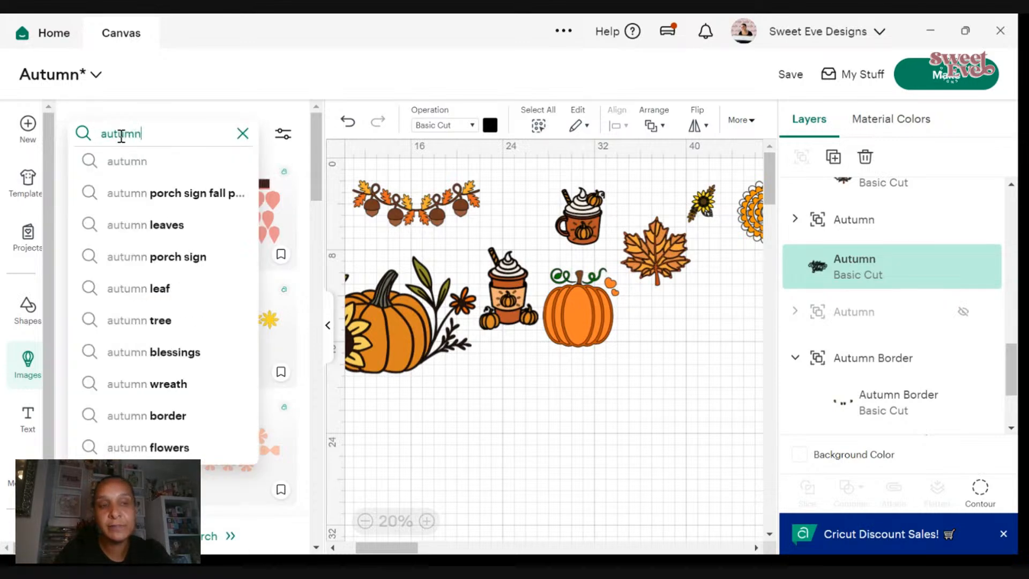
text( vibes)
key(Return)
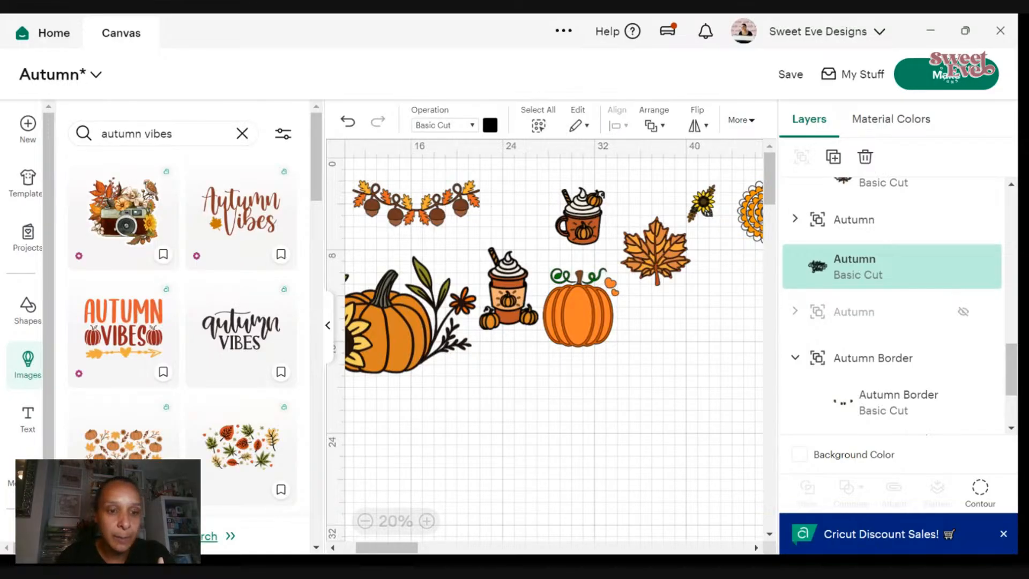
click(209, 535)
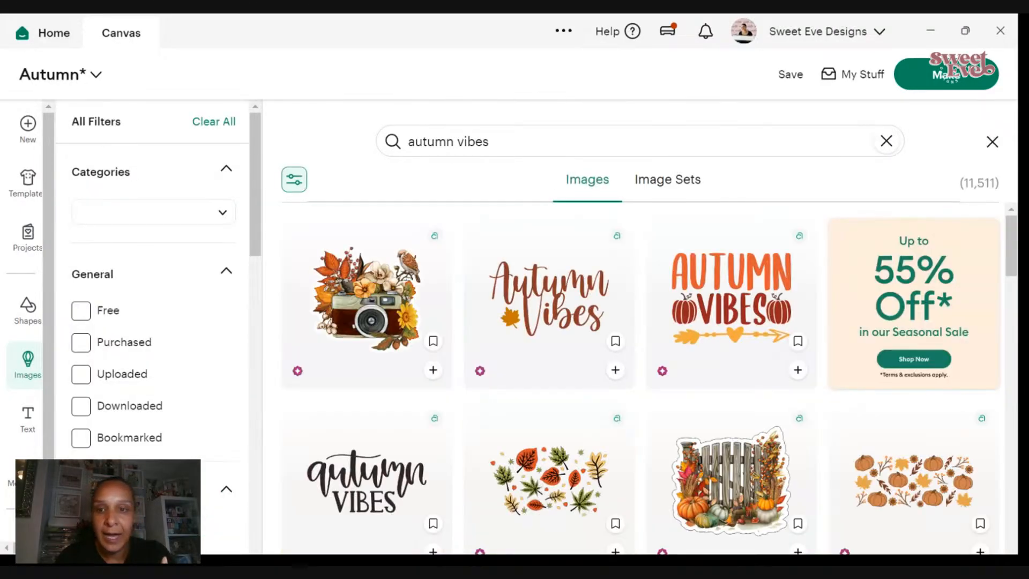
- Filter the "autumn vibes" image results by the Cut operation type
scroll(198, 314, down, 7)
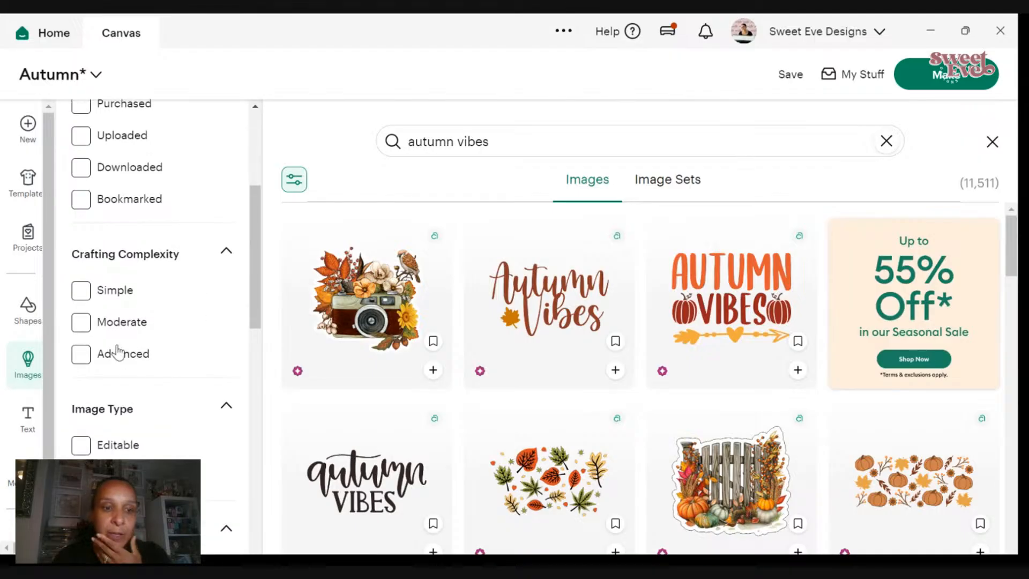
scroll(124, 356, down, 4)
click(81, 171)
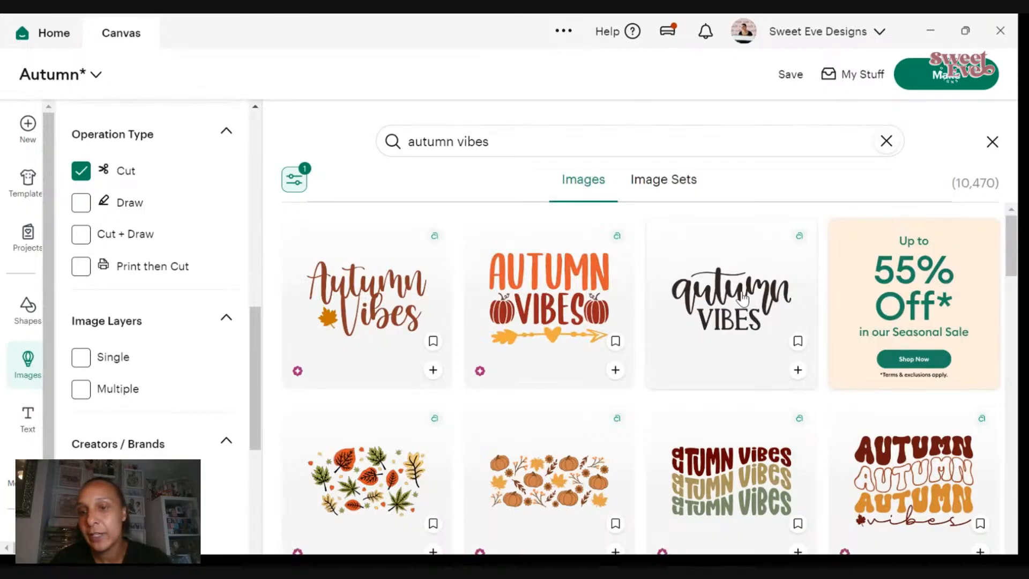
- Browse the filtered "autumn vibes" images, comparing the lettering designs for a suitable one
scroll(740, 297, down, 3)
scroll(728, 291, up, 3)
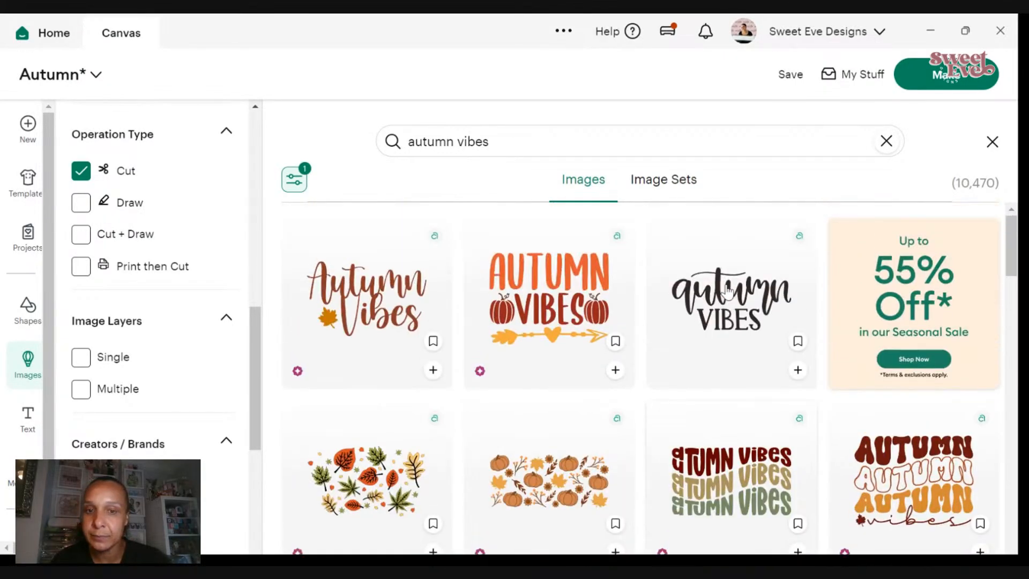
scroll(727, 289, down, 5)
scroll(728, 280, down, 4)
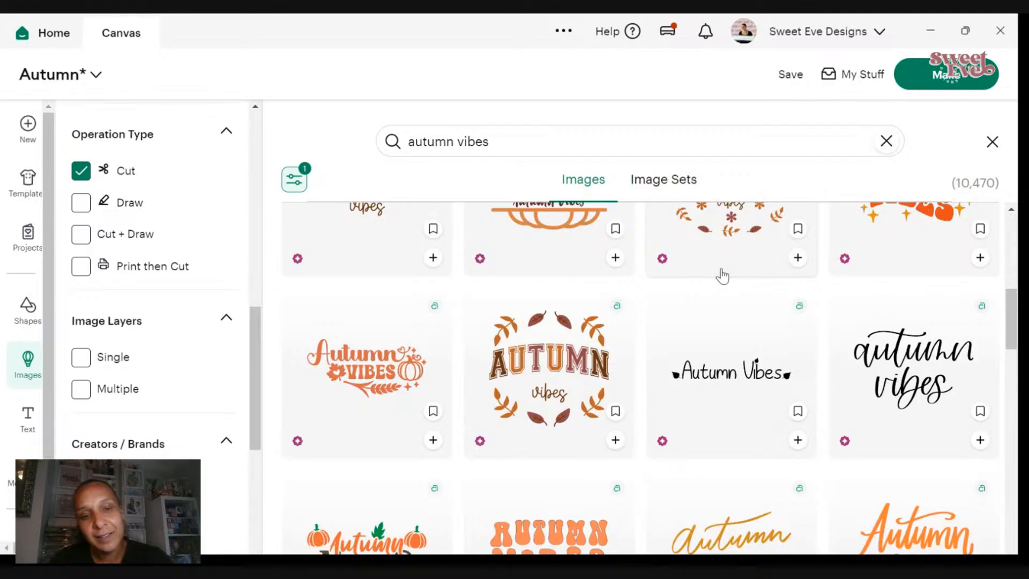
scroll(722, 276, down, 5)
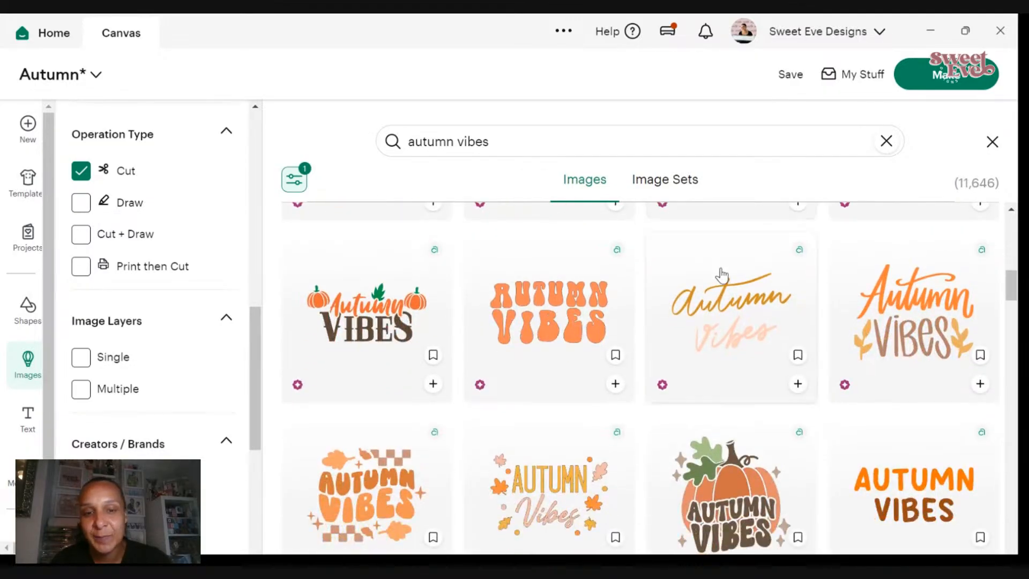
scroll(722, 275, down, 9)
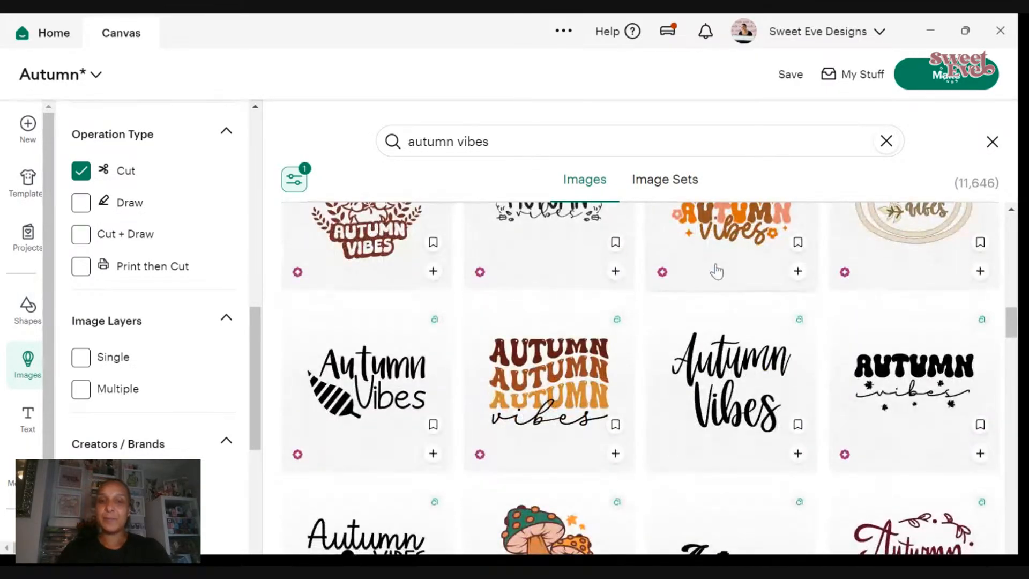
scroll(716, 271, up, 3)
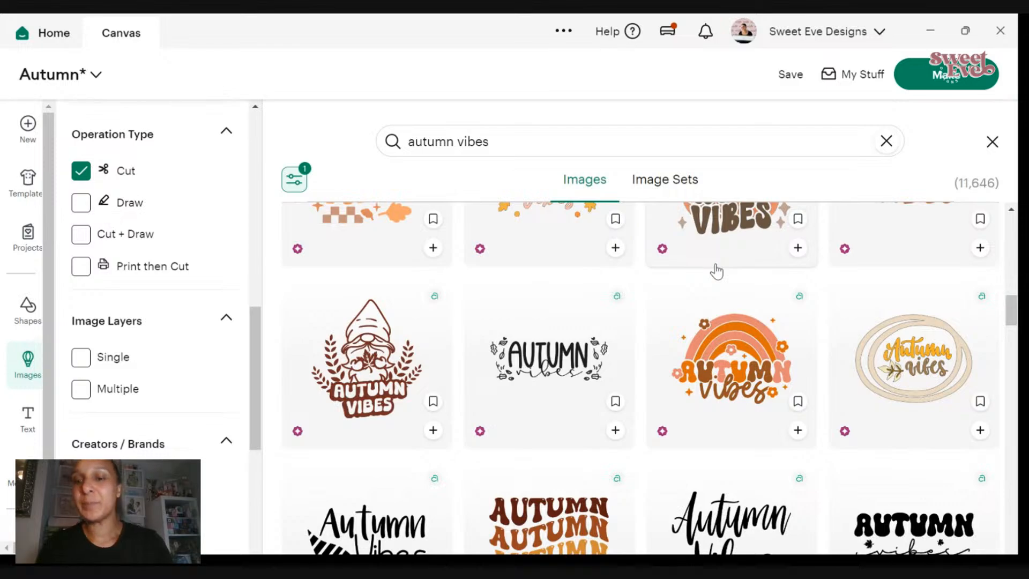
scroll(689, 336, down, 5)
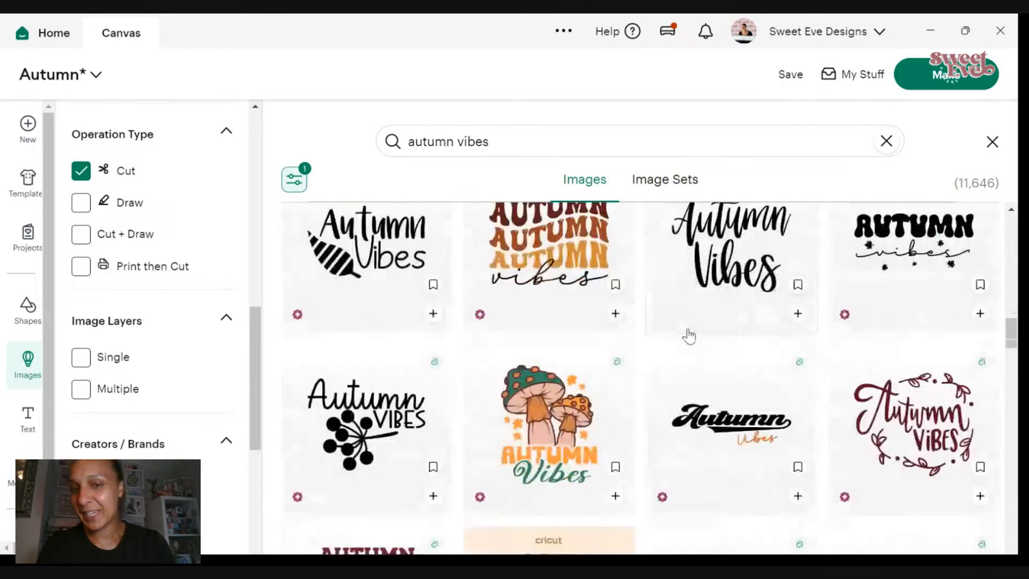
scroll(690, 336, down, 5)
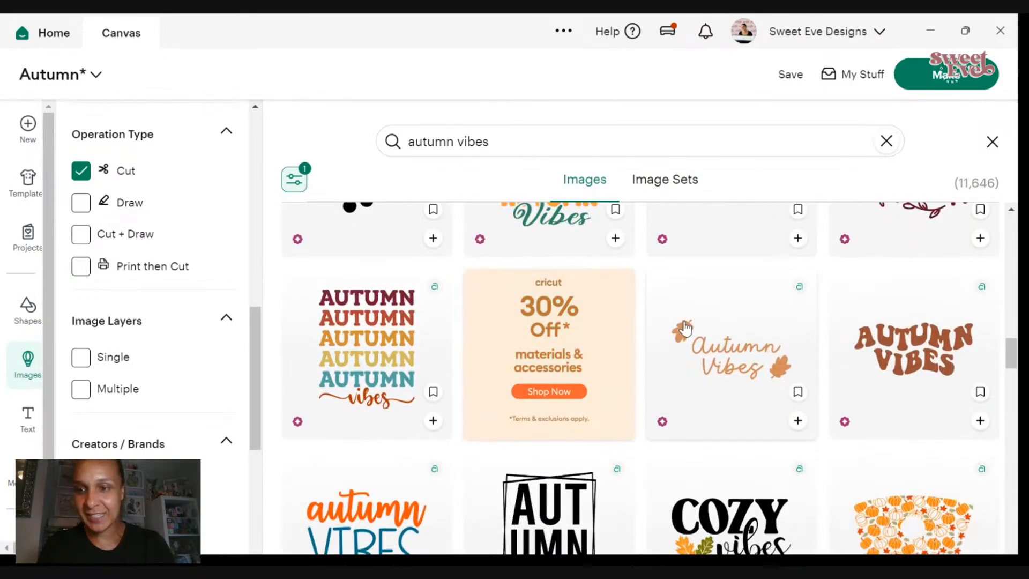
scroll(685, 327, down, 3)
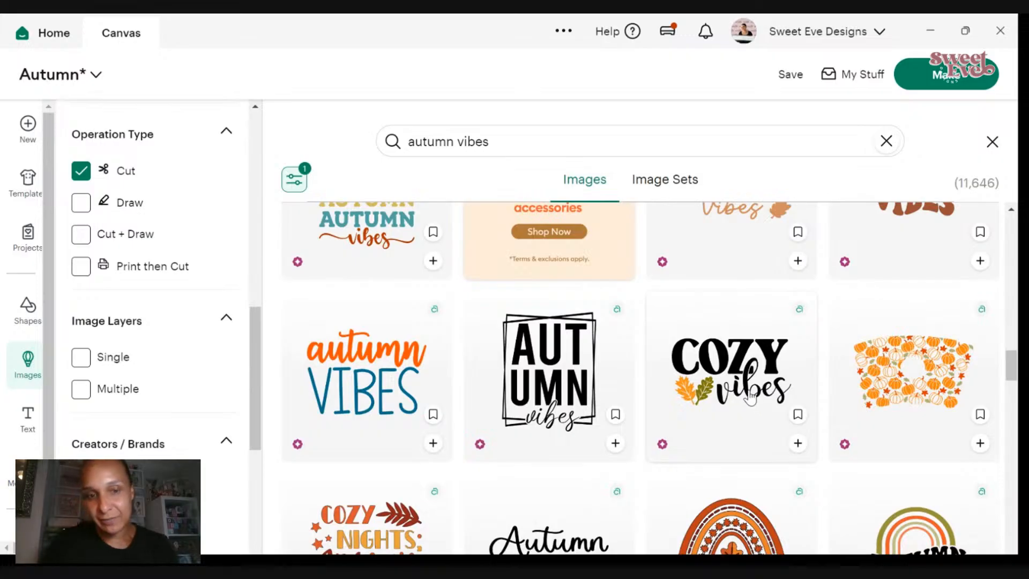
scroll(746, 387, down, 3)
scroll(747, 387, down, 3)
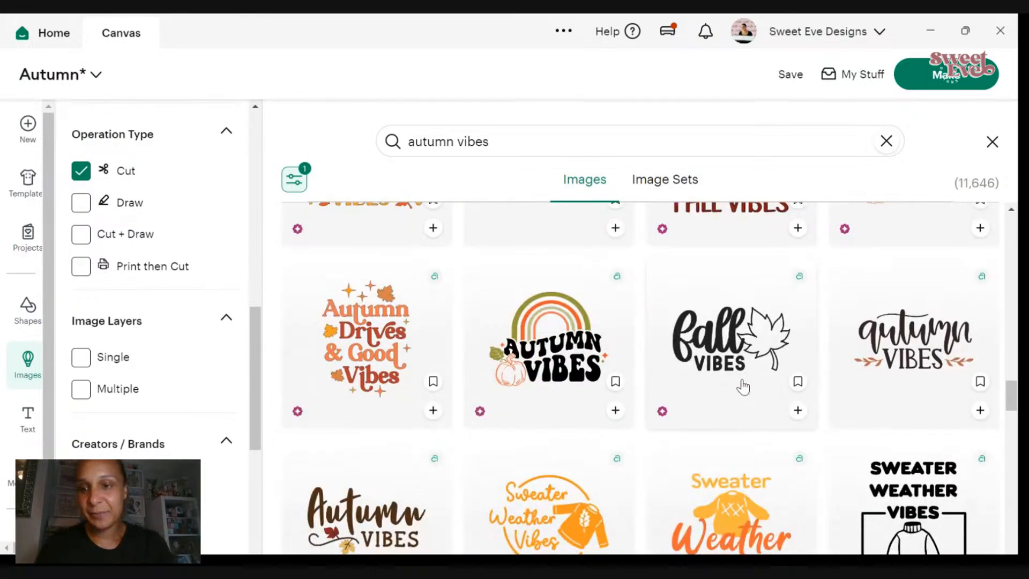
scroll(742, 385, down, 3)
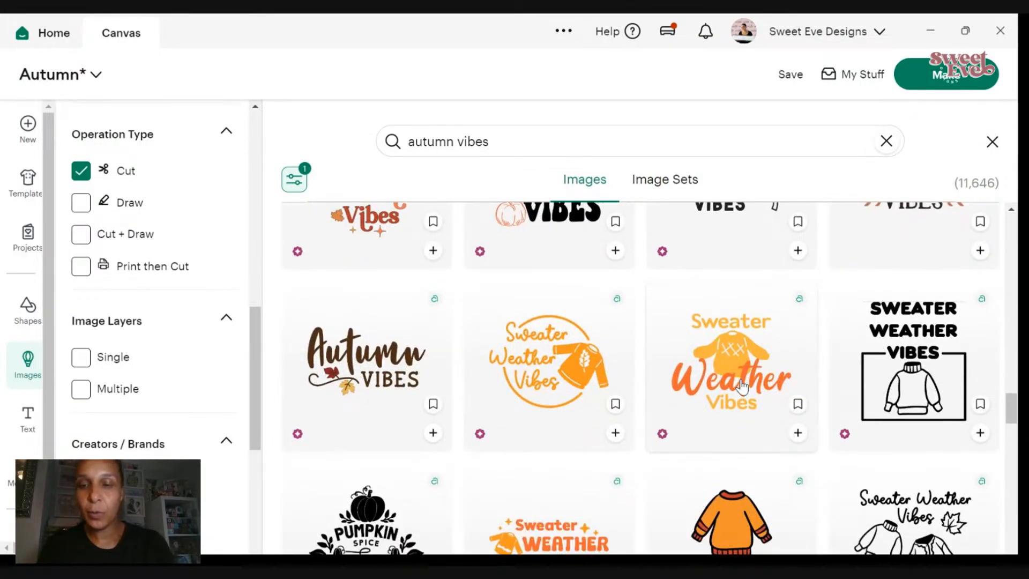
scroll(658, 370, down, 3)
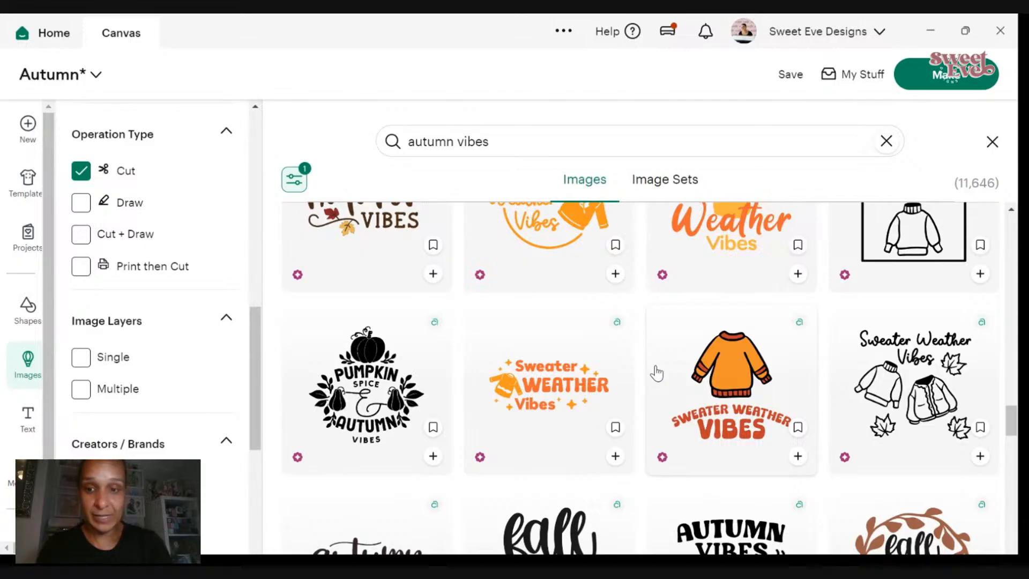
scroll(657, 372, down, 3)
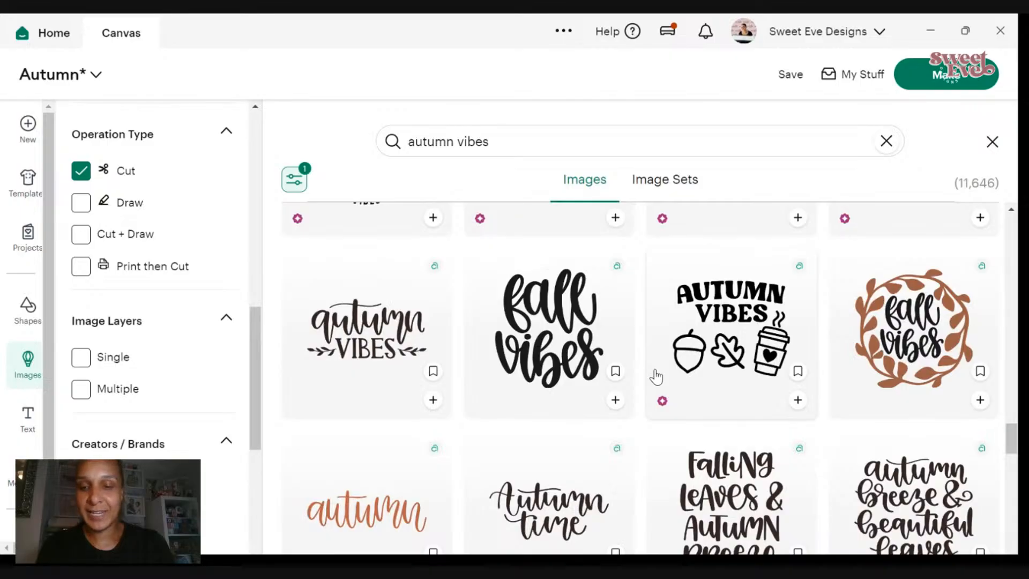
scroll(657, 377, down, 3)
scroll(660, 373, down, 3)
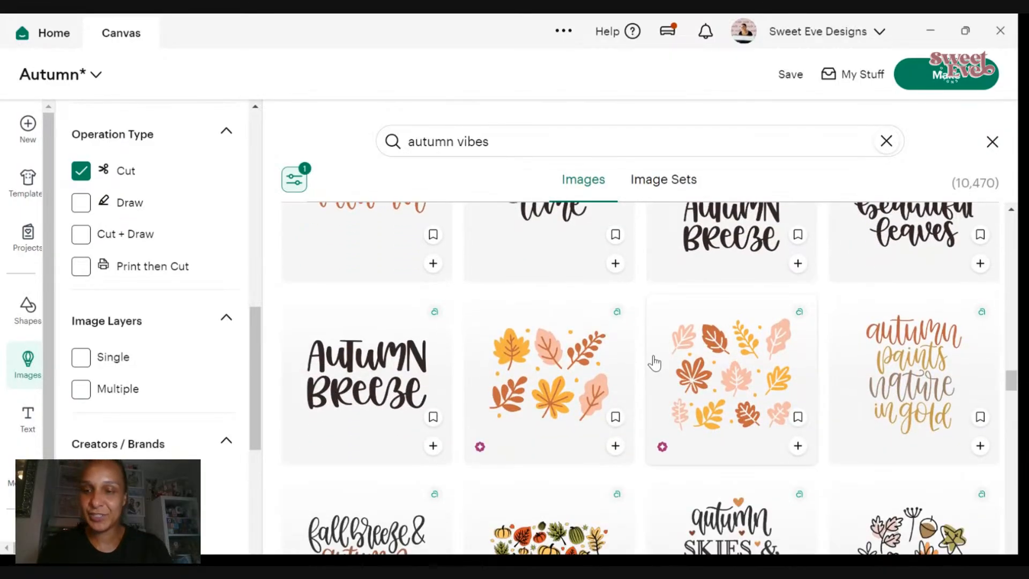
- Add the single-word black script "Autumn" lettering image from the results to the canvas
scroll(646, 365, down, 2)
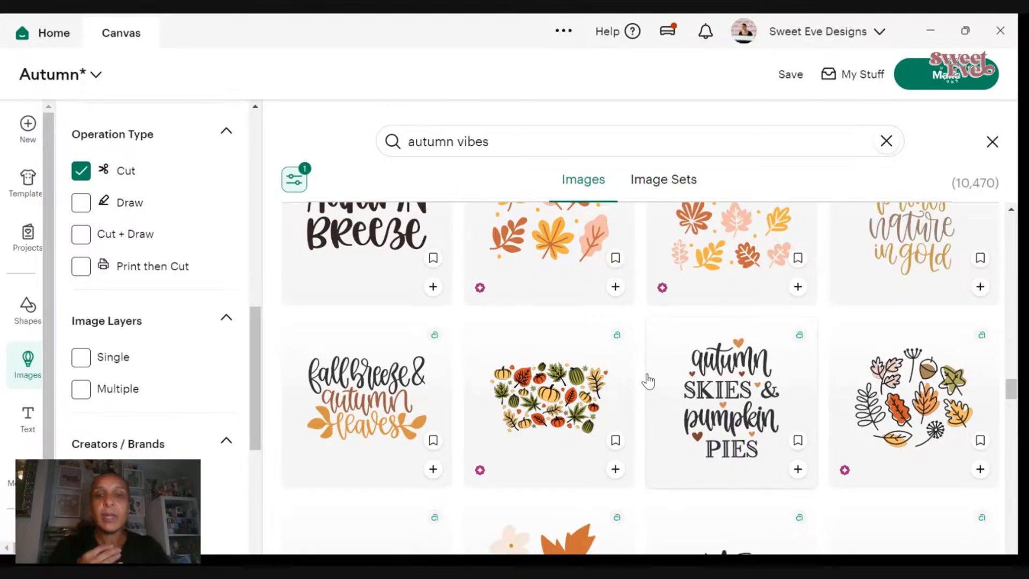
scroll(649, 378, down, 5)
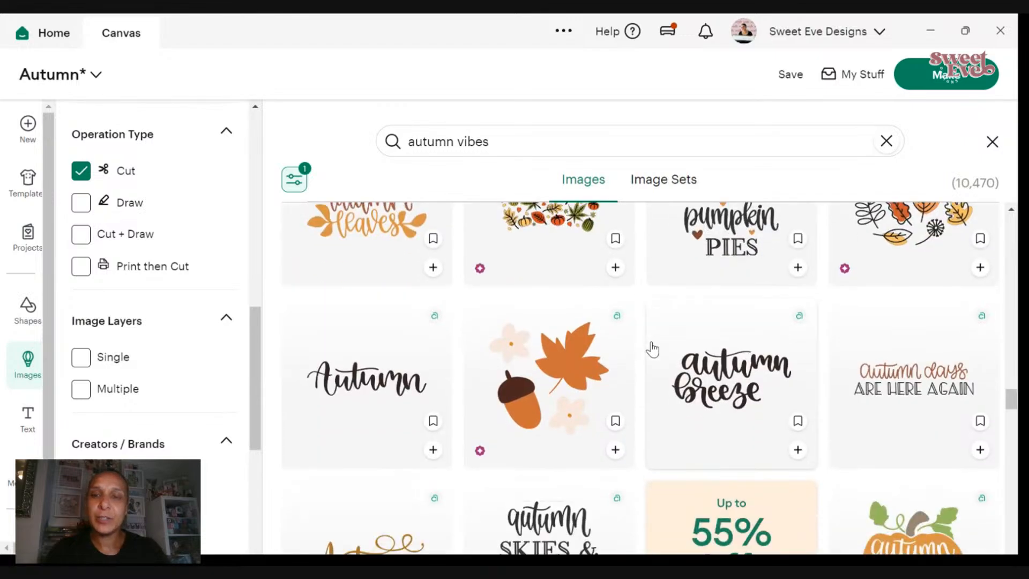
scroll(649, 347, up, 2)
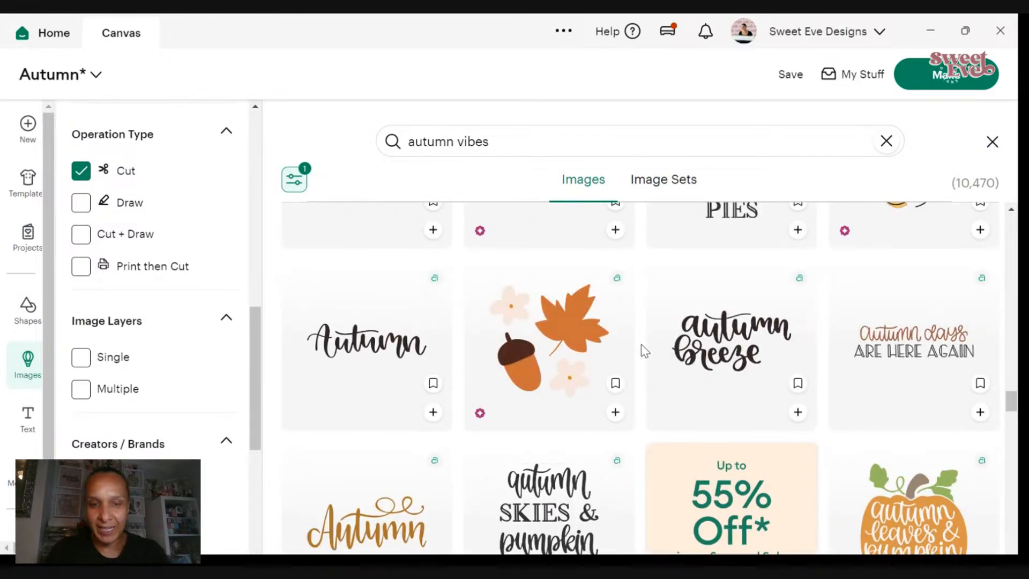
scroll(645, 351, down, 2)
scroll(646, 357, up, 2)
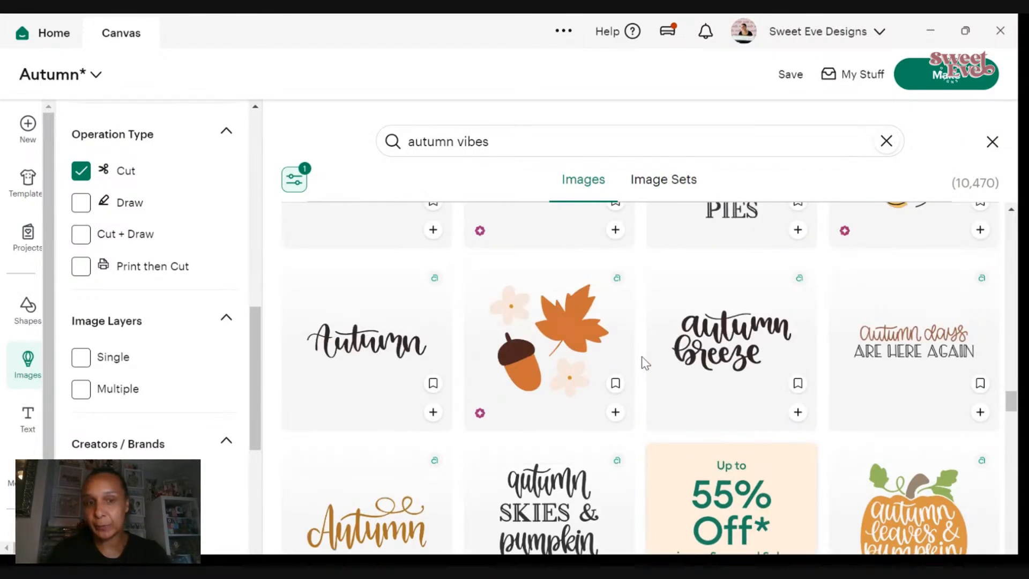
scroll(645, 363, down, 1)
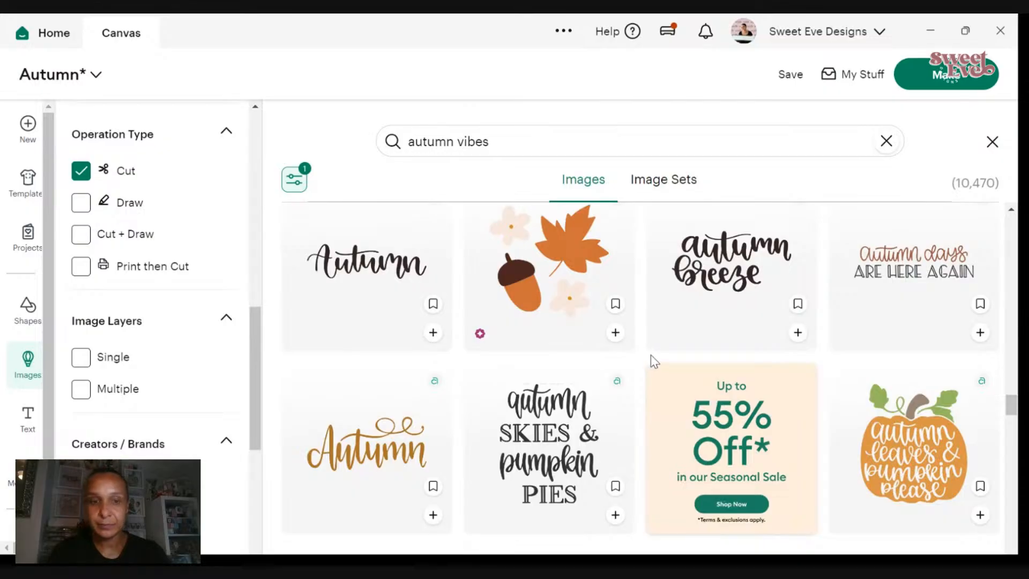
click(433, 332)
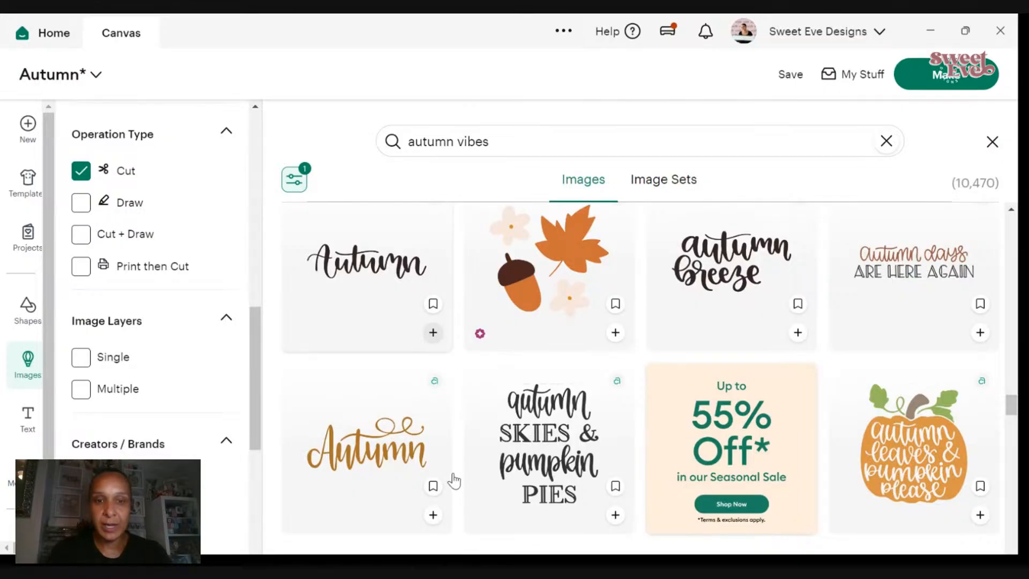
- Look through further results for more autumn lettering, leaf and pumpkin images
scroll(435, 492, down, 1)
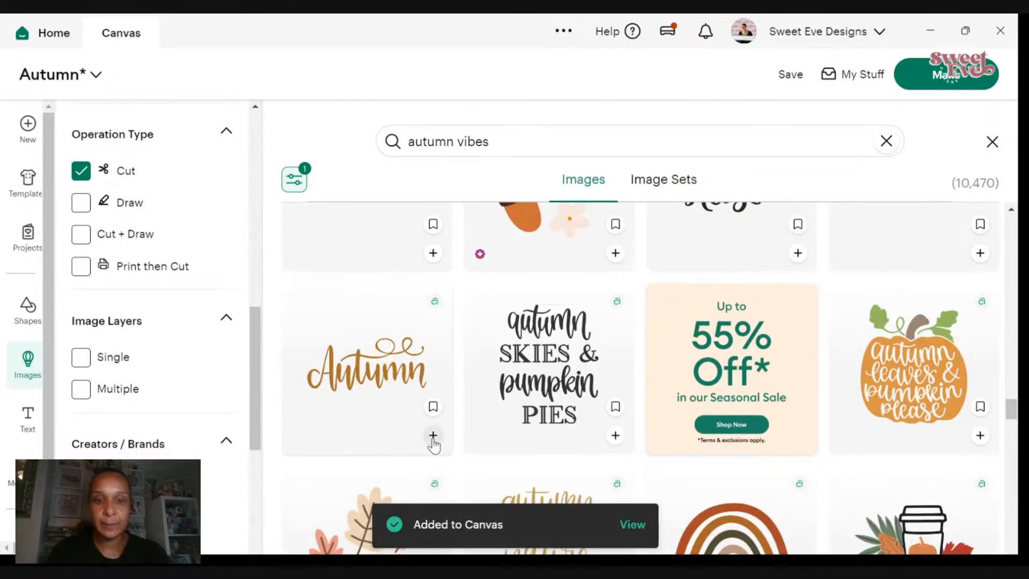
scroll(614, 385, down, 4)
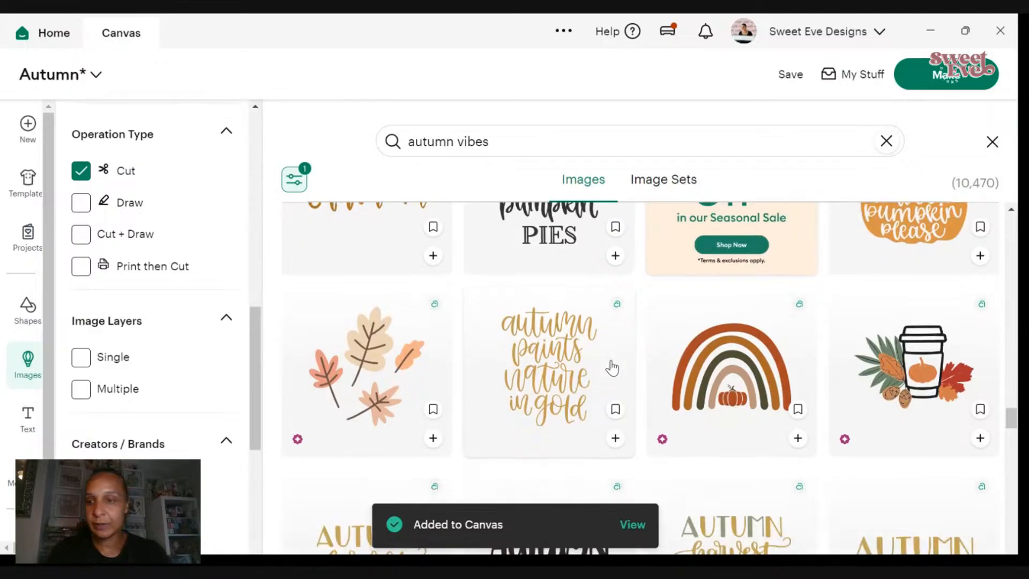
scroll(609, 364, down, 6)
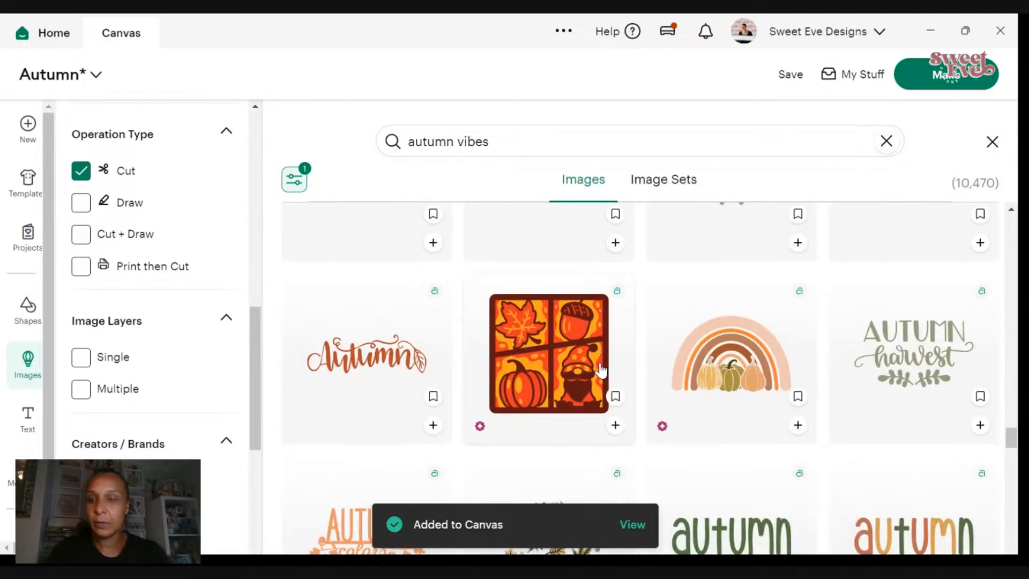
scroll(607, 356, down, 5)
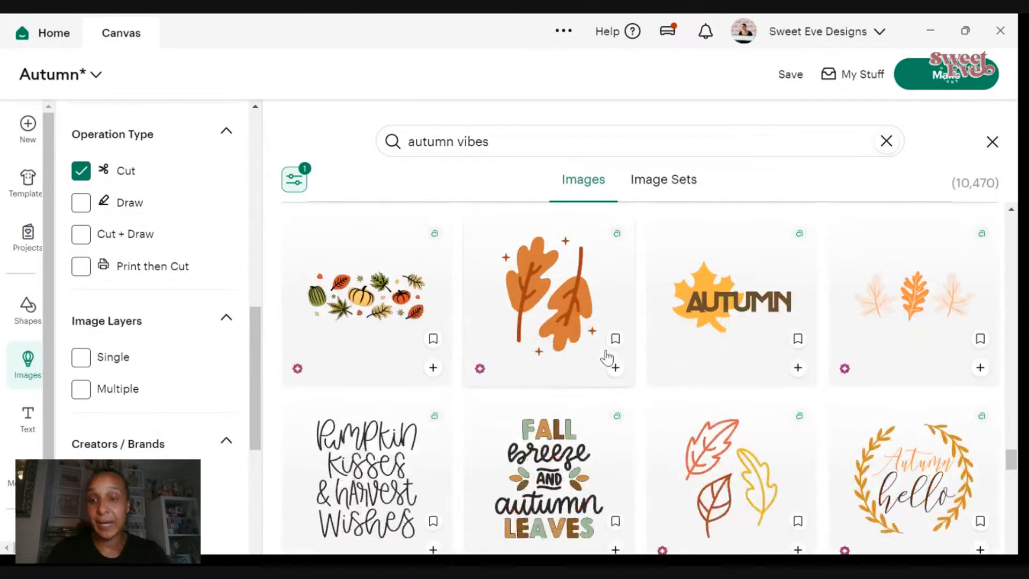
scroll(604, 361, down, 4)
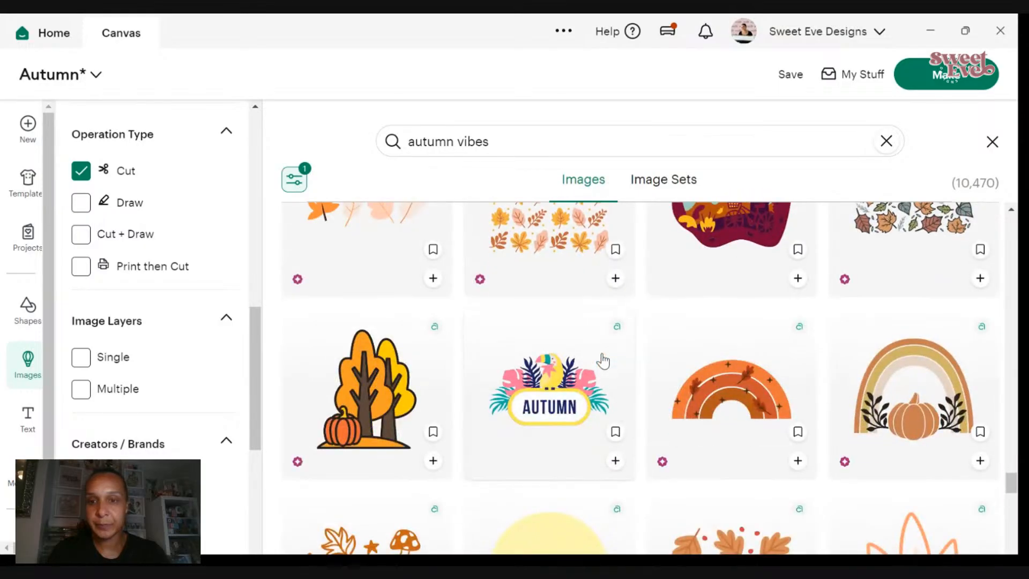
scroll(602, 356, up, 1)
scroll(595, 360, down, 5)
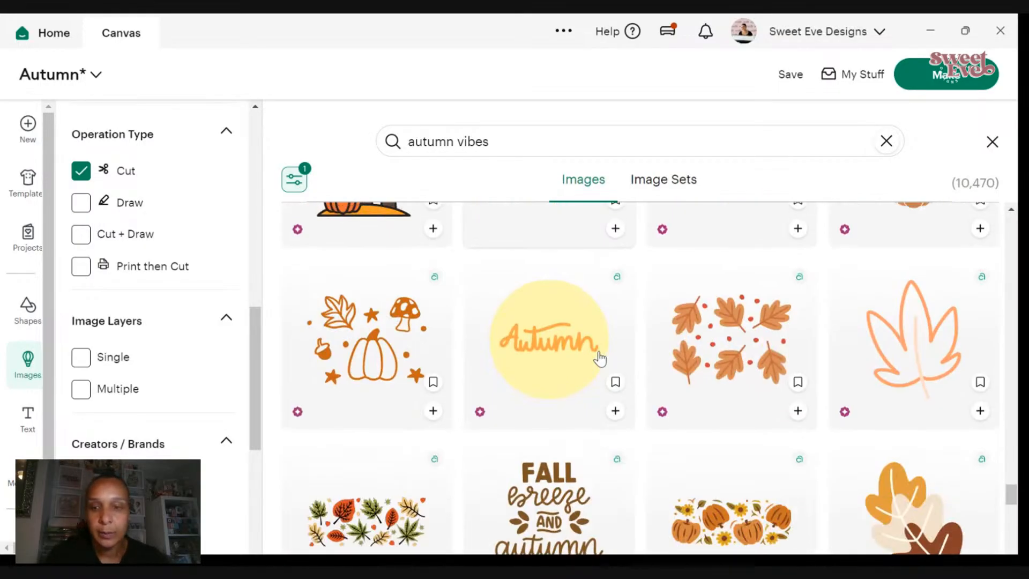
scroll(602, 361, down, 5)
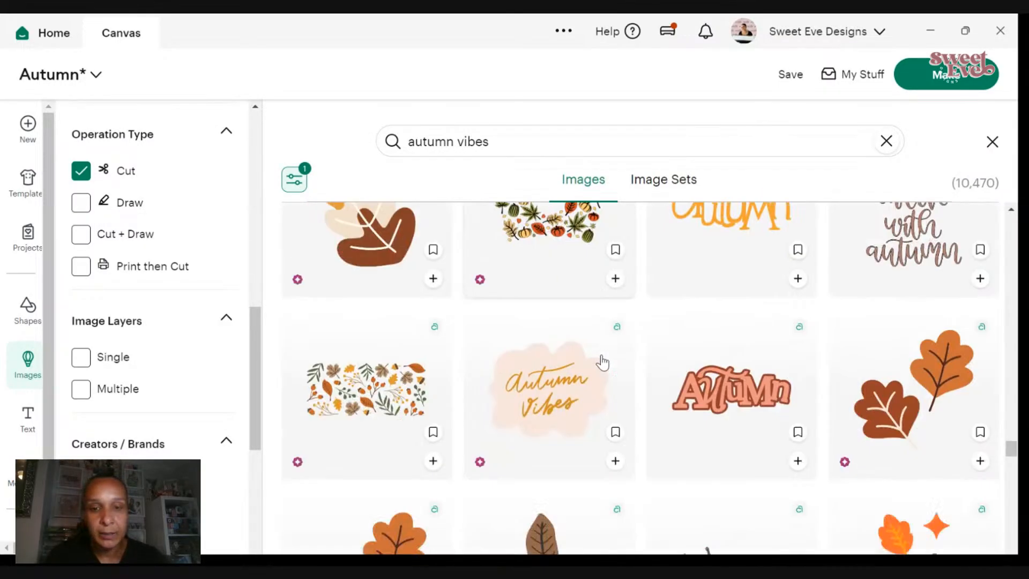
scroll(602, 363, down, 8)
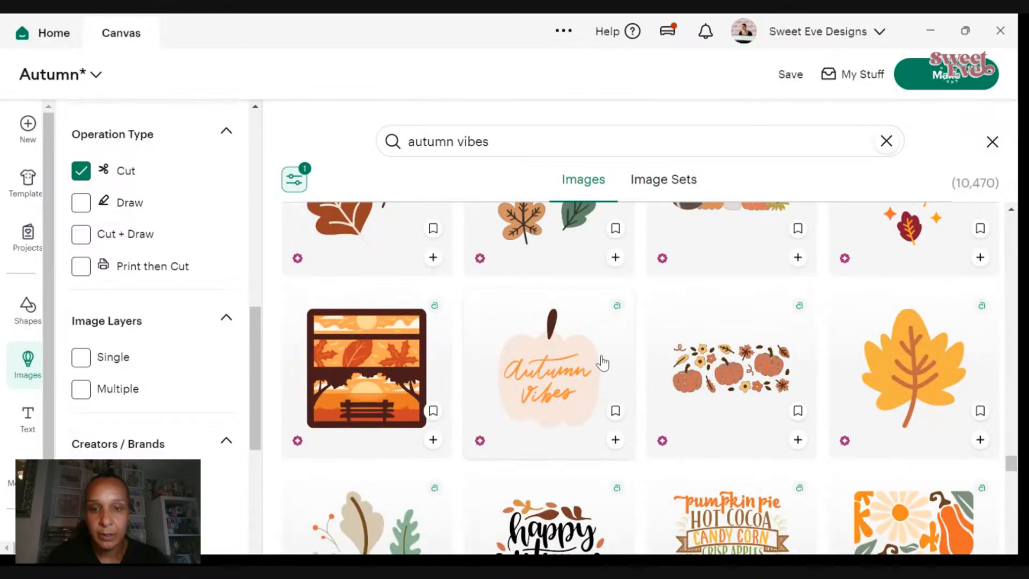
scroll(600, 363, down, 6)
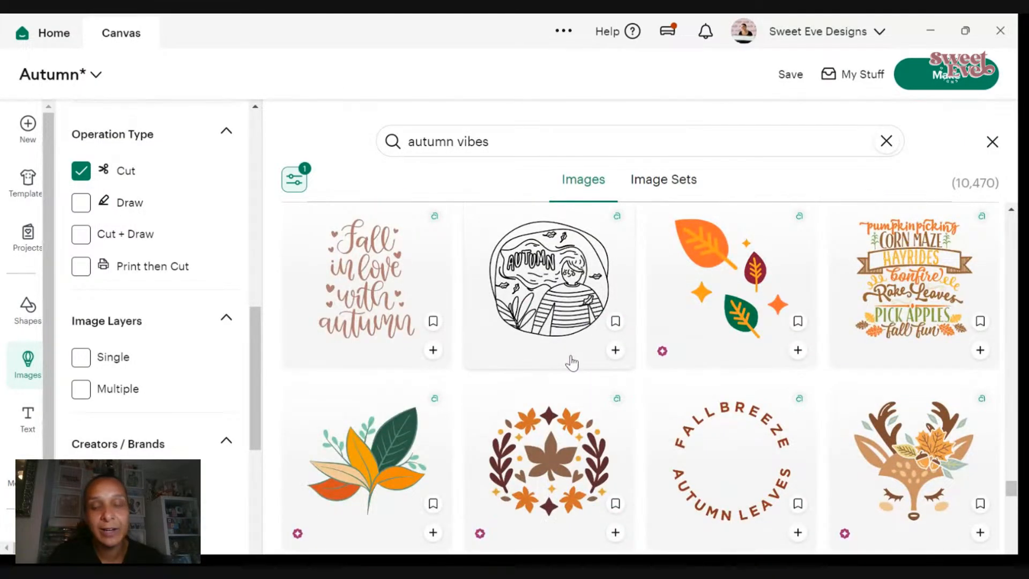
scroll(569, 364, down, 3)
scroll(570, 364, up, 5)
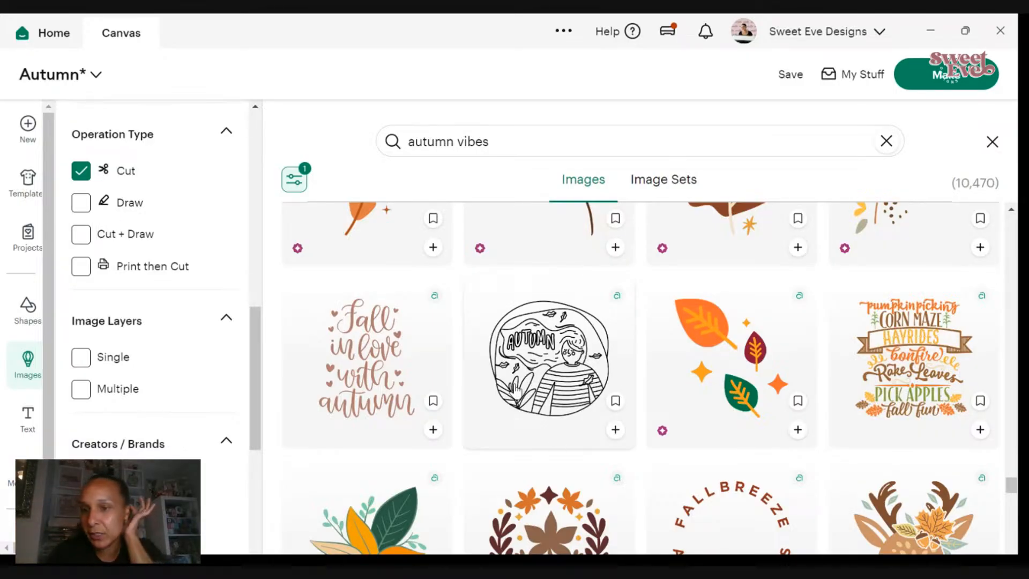
scroll(512, 388, down, 3)
scroll(498, 364, down, 3)
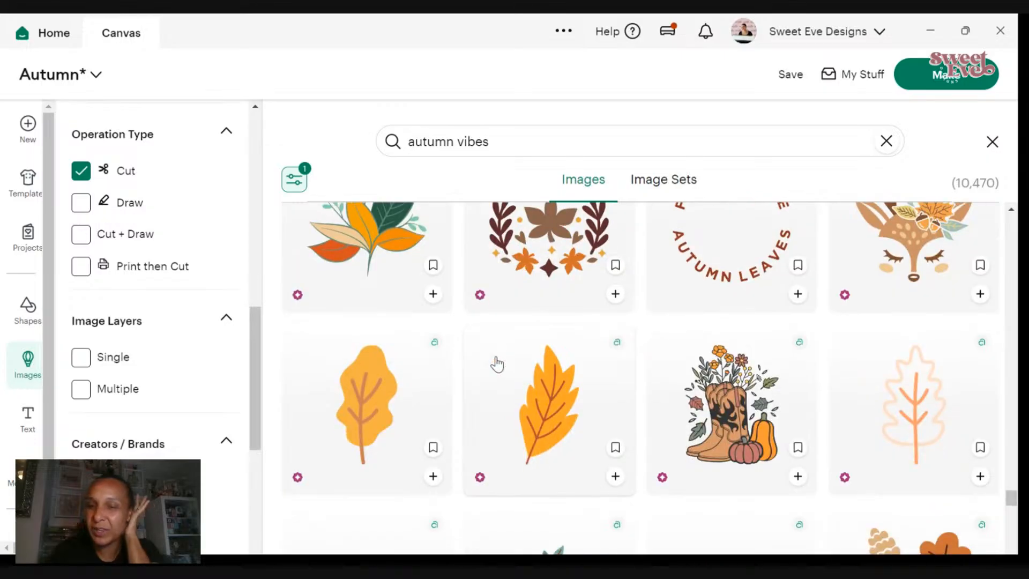
scroll(498, 365, down, 7)
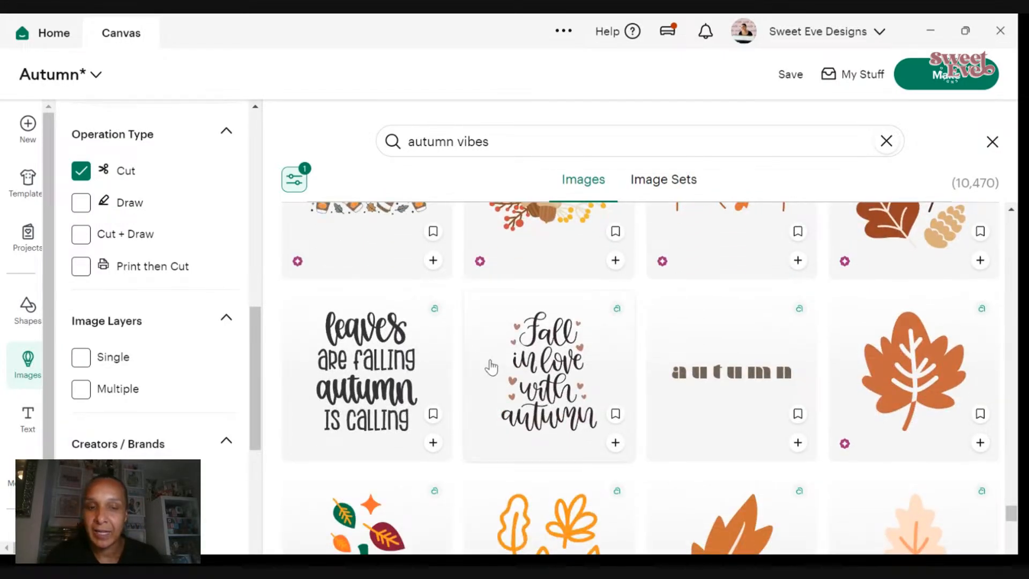
scroll(491, 368, down, 10)
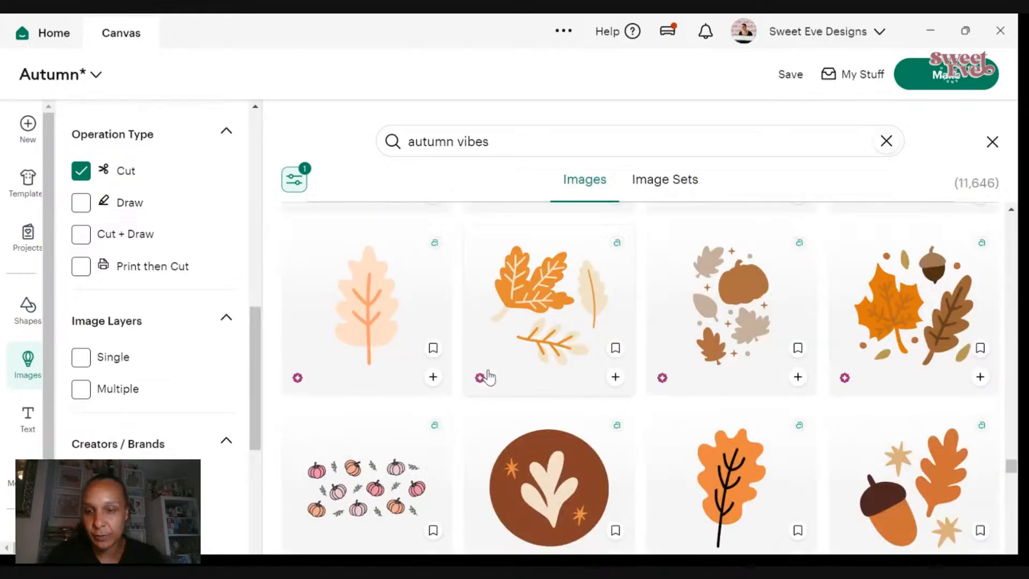
scroll(489, 377, down, 3)
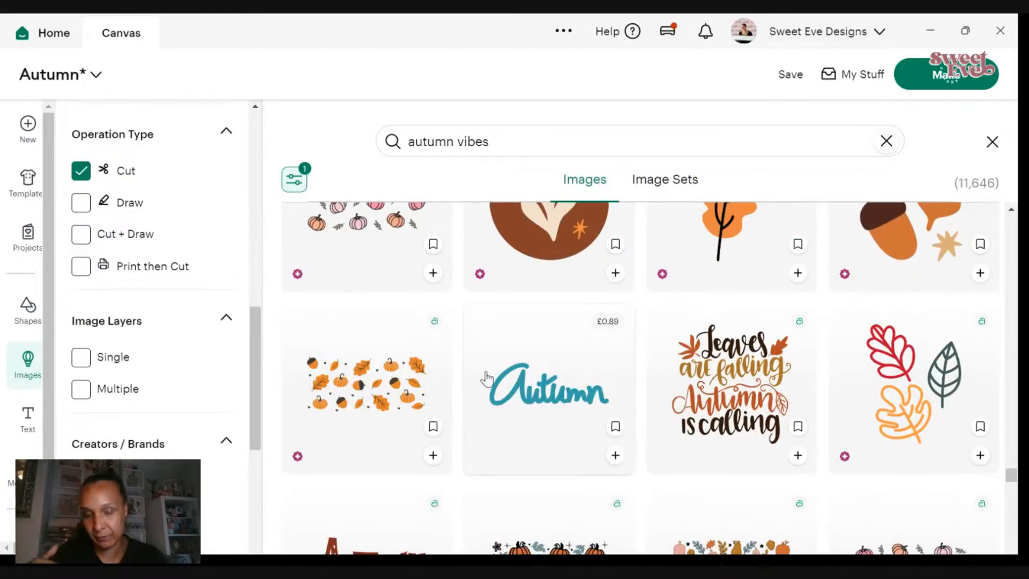
- Browse further down the Cut-filtered "autumn vibes" results, examining more lettering, leaf and pumpkin designs for usable images
scroll(487, 379, down, 10)
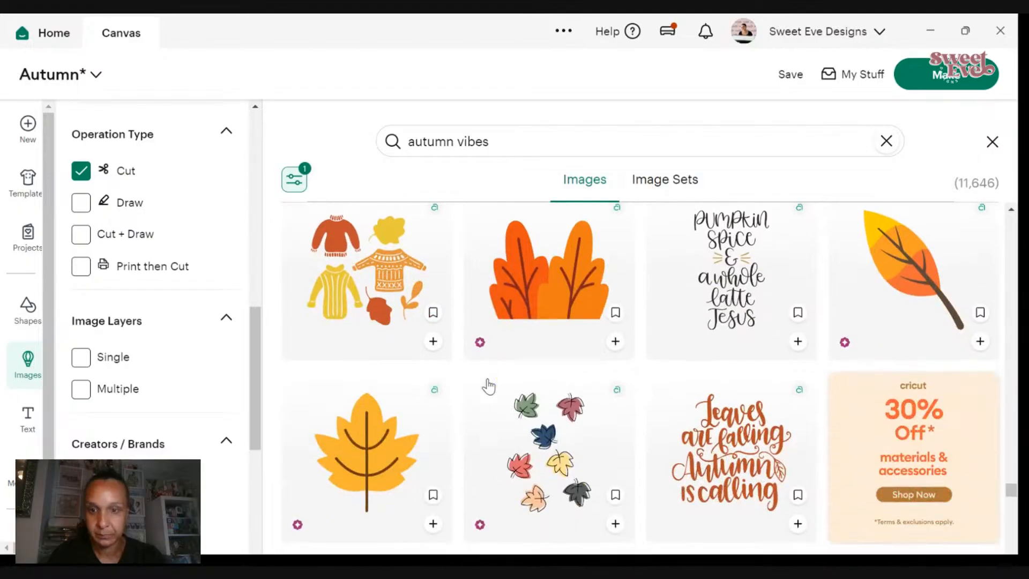
scroll(488, 387, down, 10)
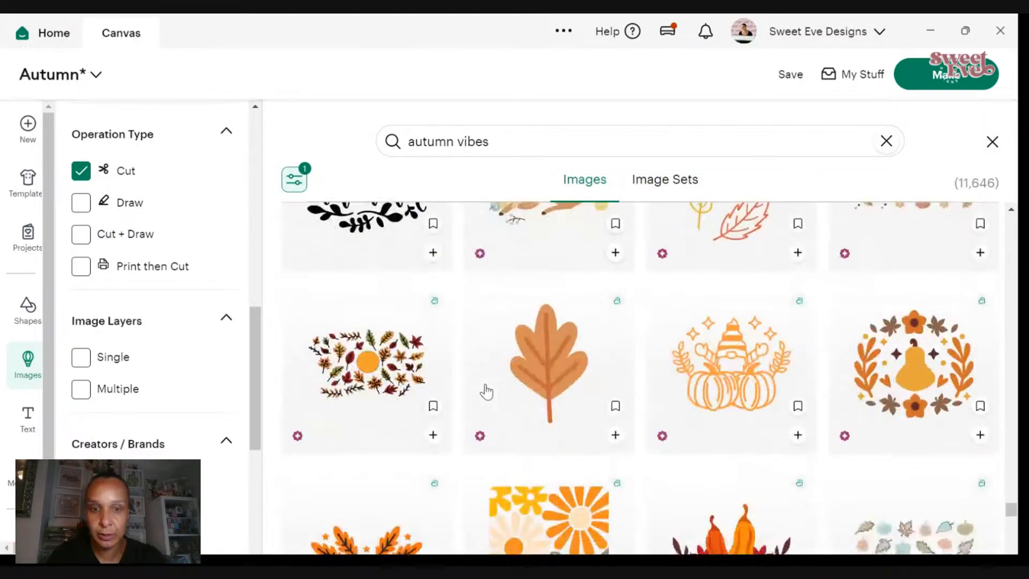
scroll(487, 392, down, 3)
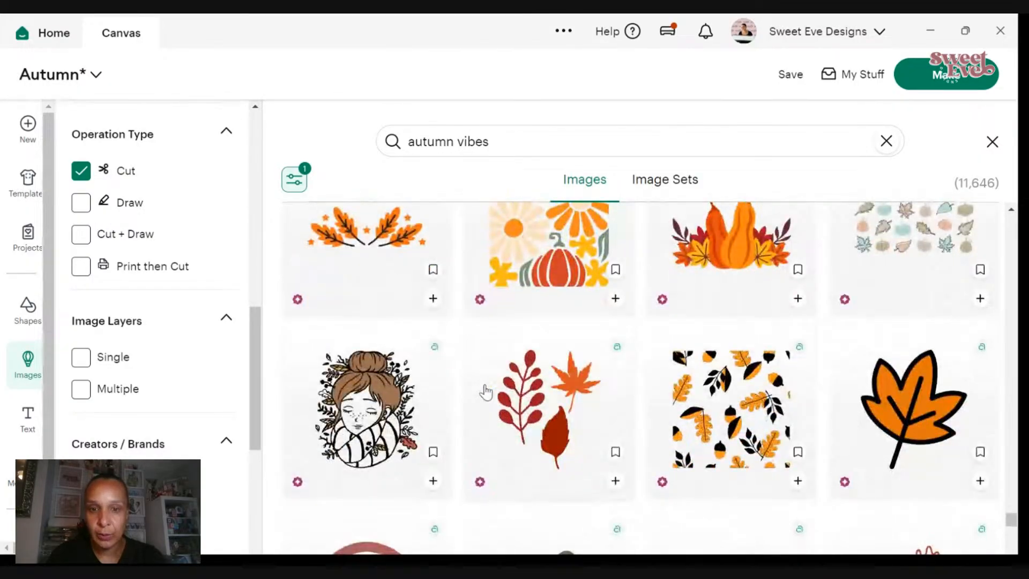
scroll(485, 393, up, 1)
scroll(480, 394, down, 3)
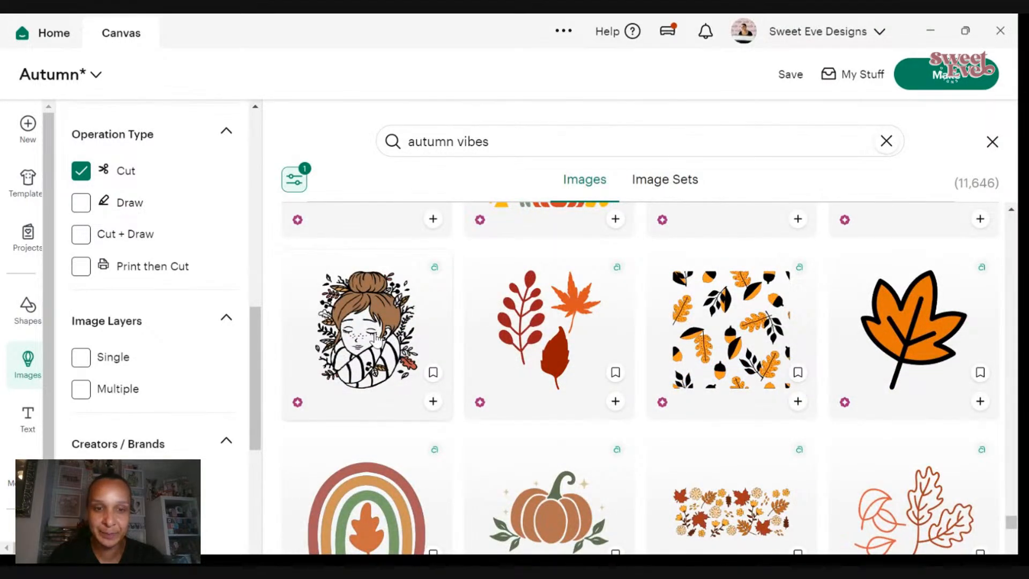
scroll(397, 395, down, 10)
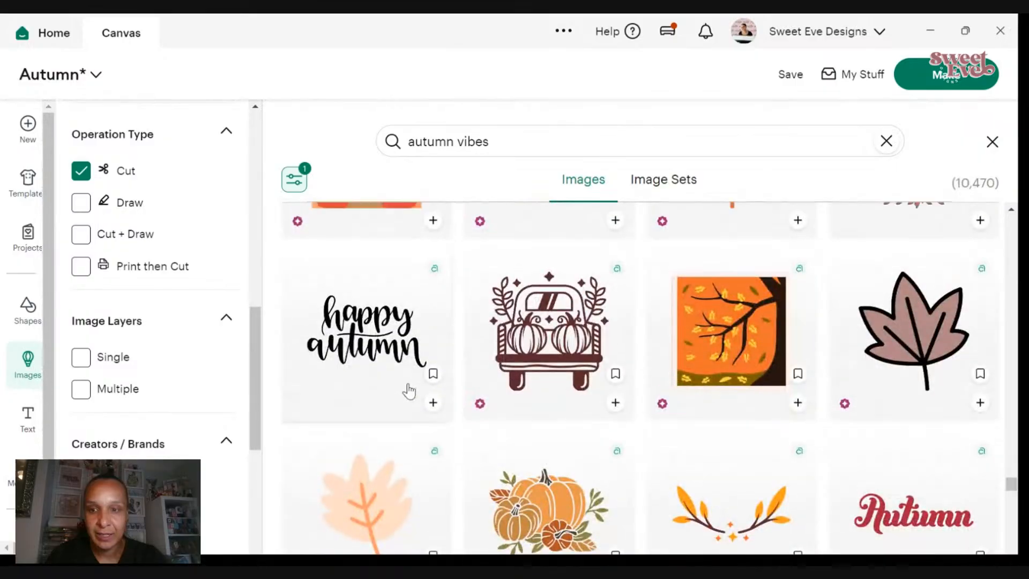
scroll(408, 393, down, 4)
scroll(409, 392, down, 2)
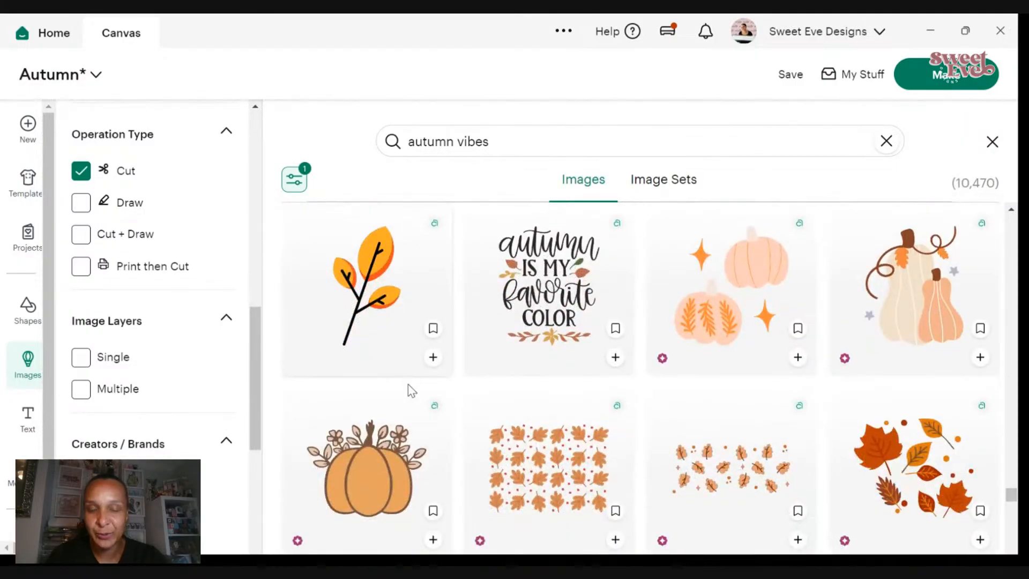
scroll(413, 389, down, 4)
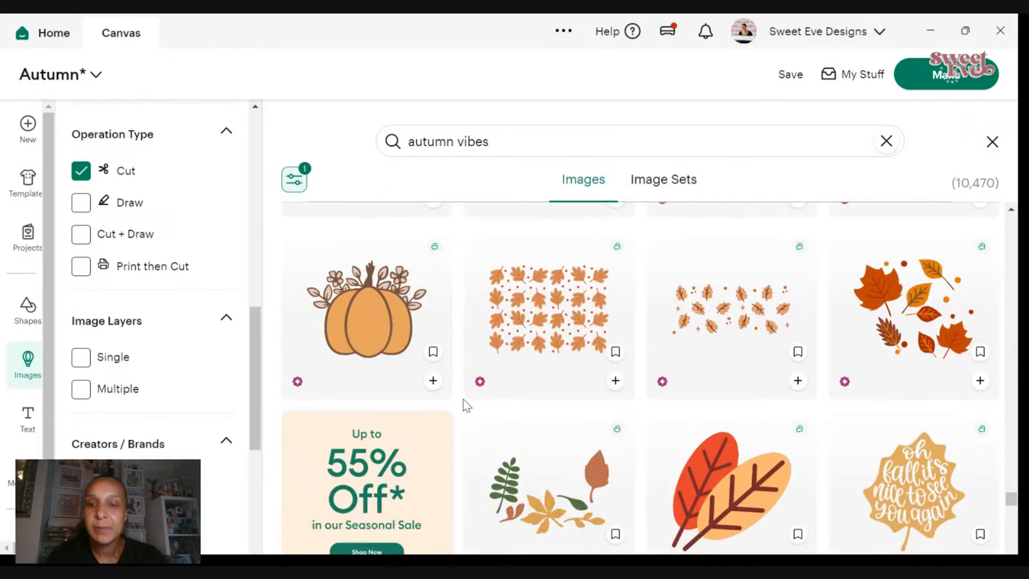
scroll(498, 360, down, 7)
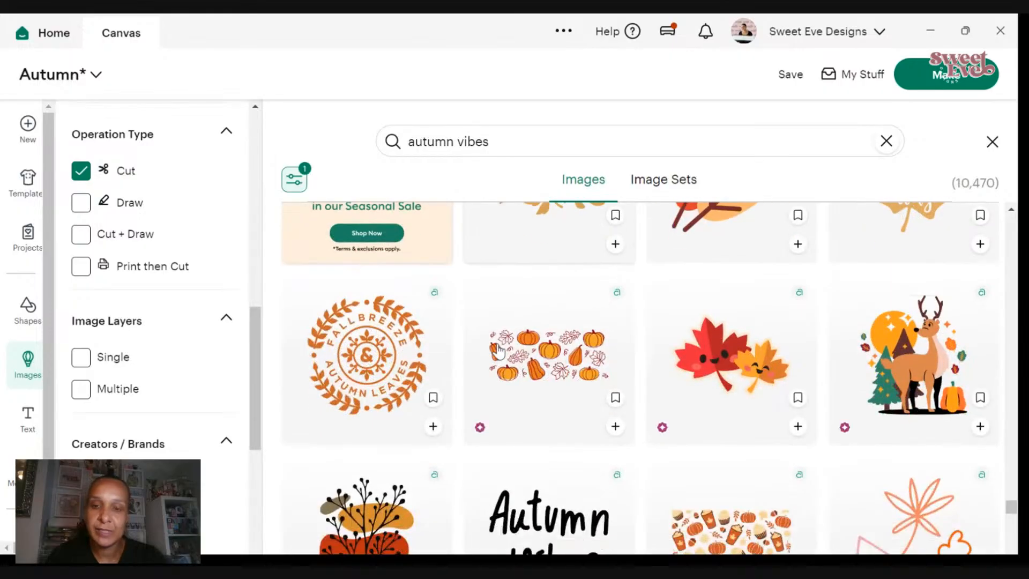
scroll(499, 349, down, 4)
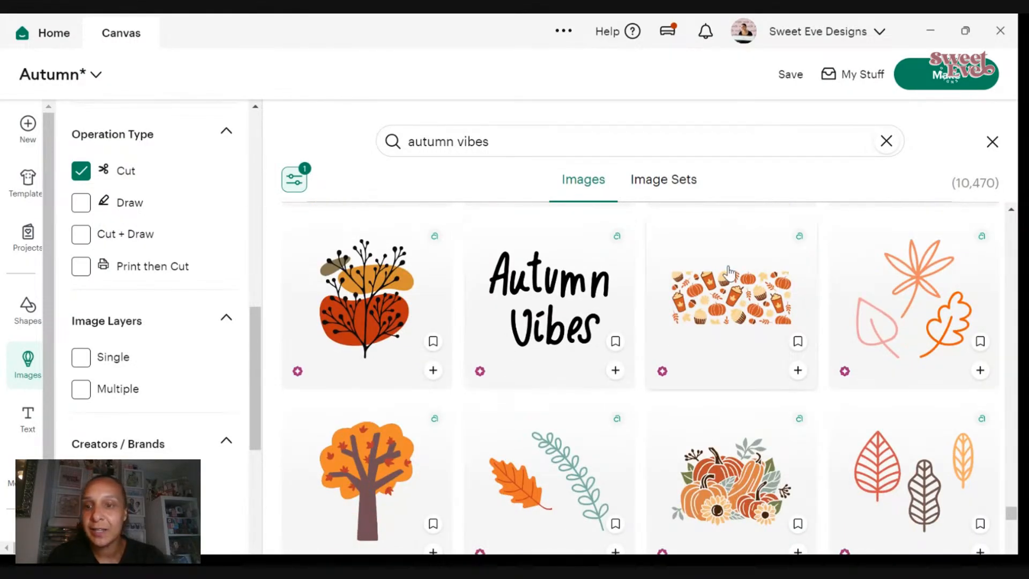
scroll(798, 308, down, 6)
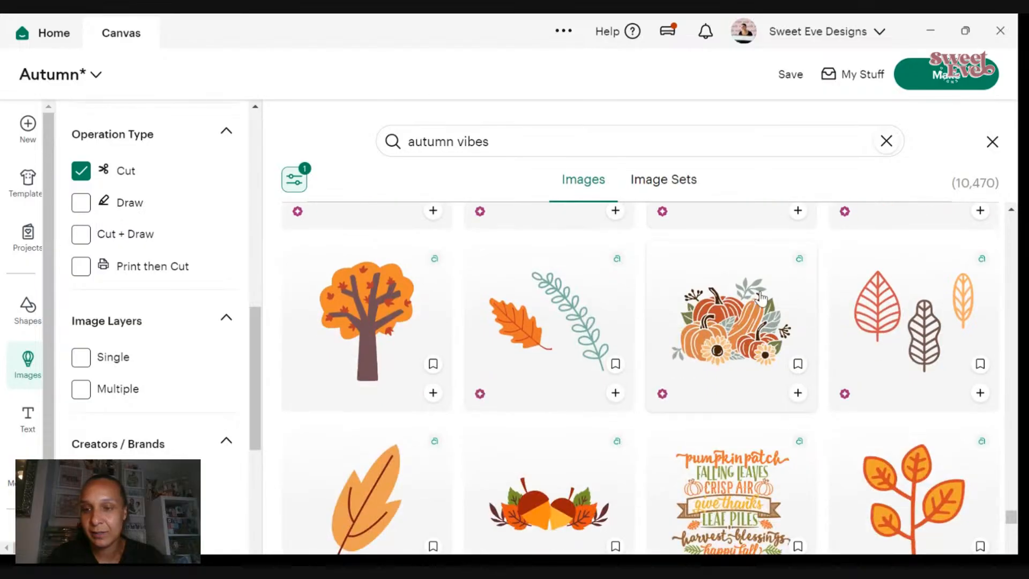
scroll(762, 295, down, 3)
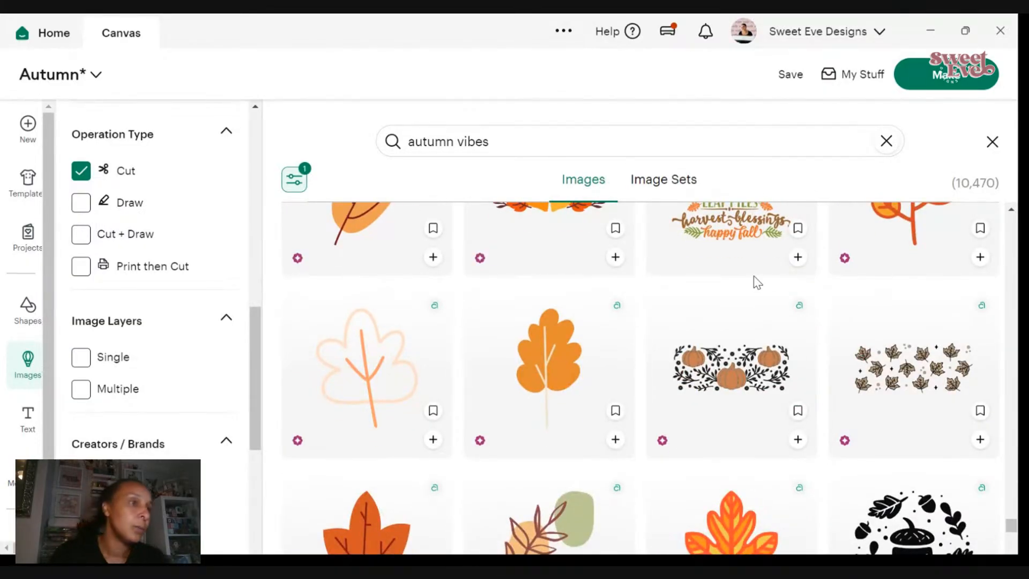
scroll(750, 289, down, 3)
scroll(750, 292, down, 5)
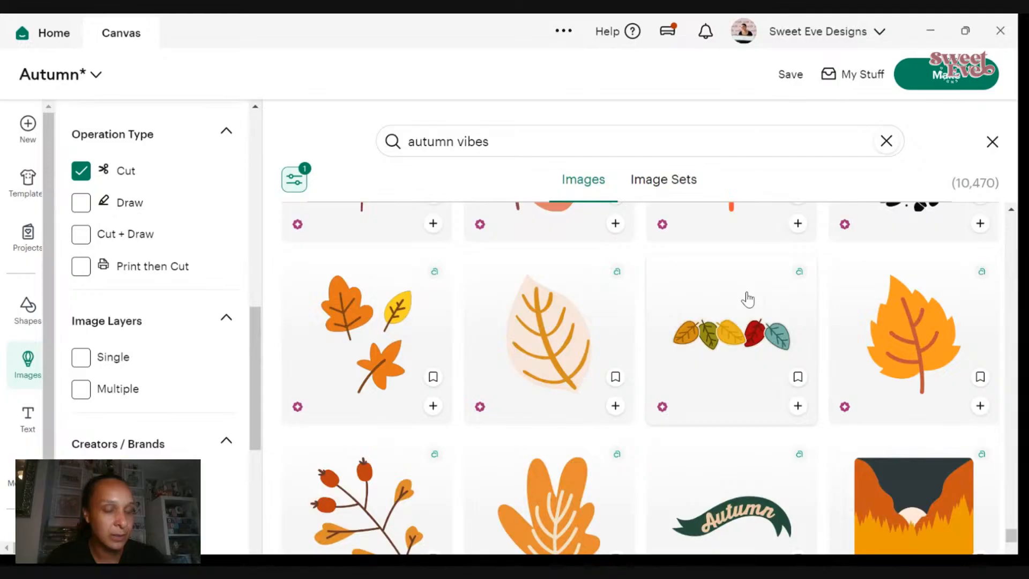
scroll(748, 299, down, 4)
scroll(747, 300, down, 4)
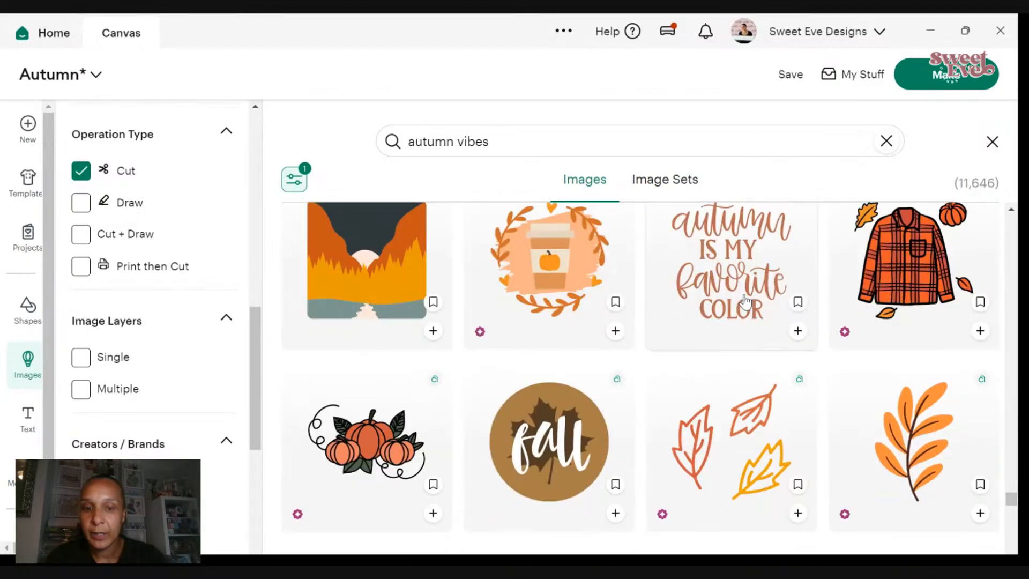
scroll(745, 300, down, 8)
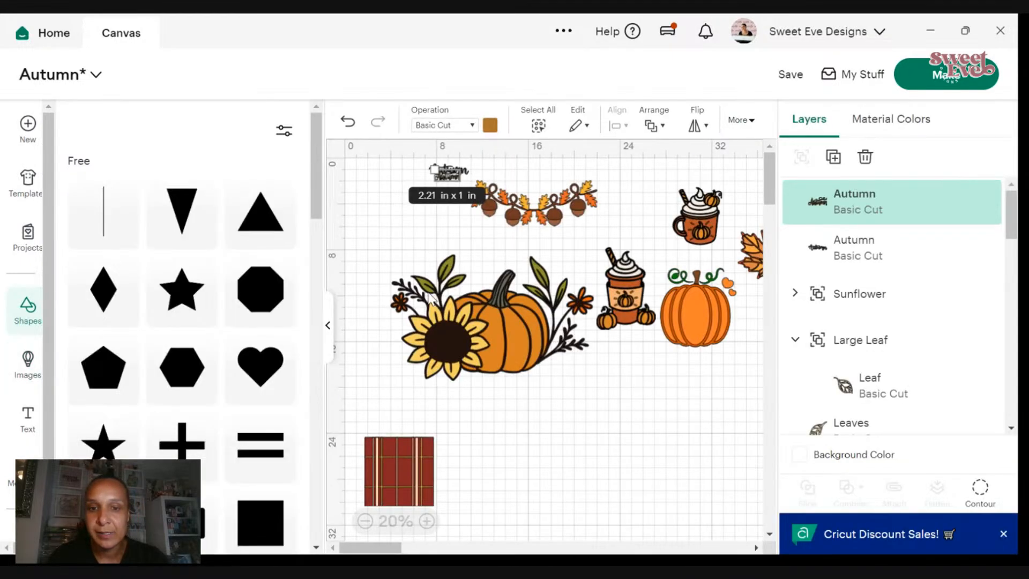
- Move the sunflower-and-pumpkin arrangement and the small pumpkin spice cup apart into open space on the canvas
drag(538, 329, 488, 374)
drag(630, 302, 634, 384)
drag(508, 374, 487, 356)
click(641, 381)
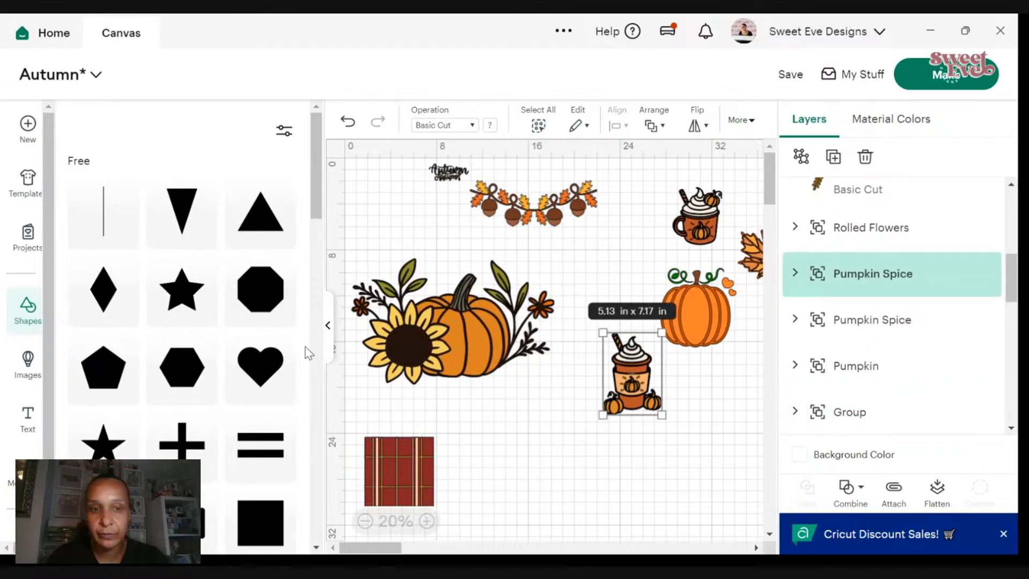
- Enlarge the pumpkin spice cup to about 10.83 × 15.14 in and the whipped-cream mug too, lining both up beside the sunflower-and-pumpkin arrangement
click(327, 326)
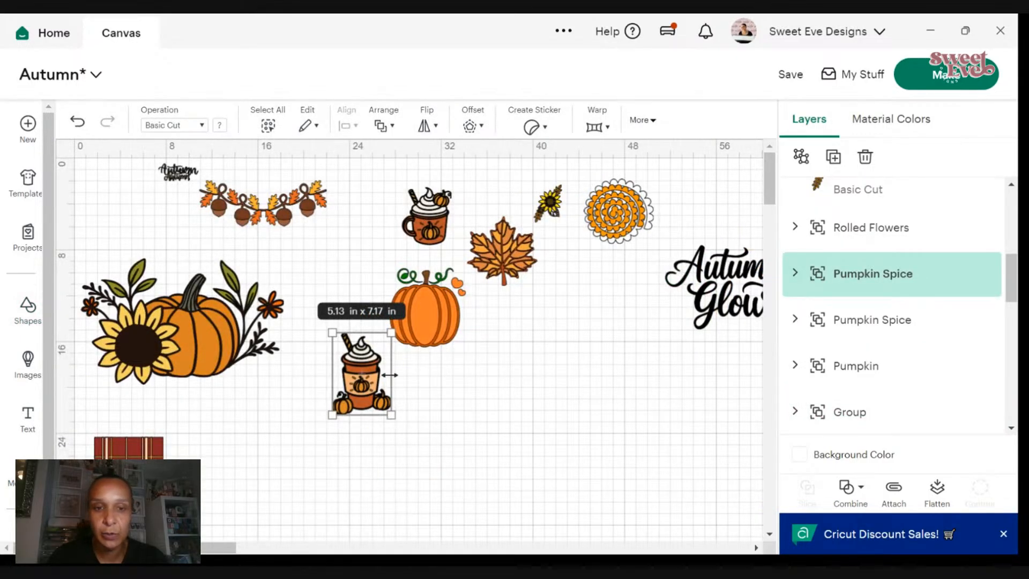
drag(392, 414, 457, 506)
drag(251, 333, 625, 429)
drag(396, 450, 318, 435)
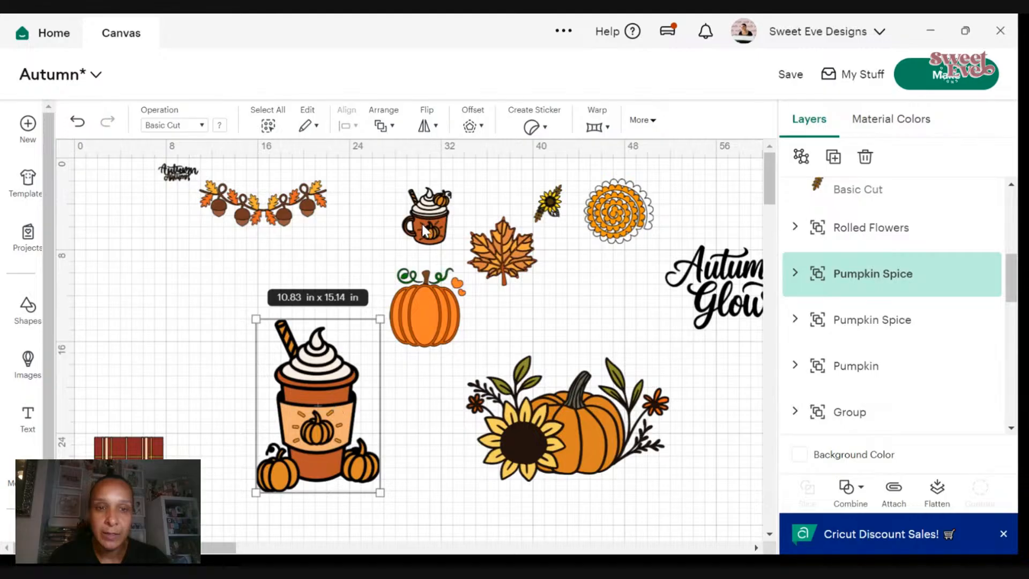
drag(421, 221, 401, 409)
drag(427, 432, 472, 477)
- Resize the autumn plaid square to about 12.18 × 12.18 in and place it below the acorn garland
drag(138, 495, 237, 359)
drag(287, 390, 426, 555)
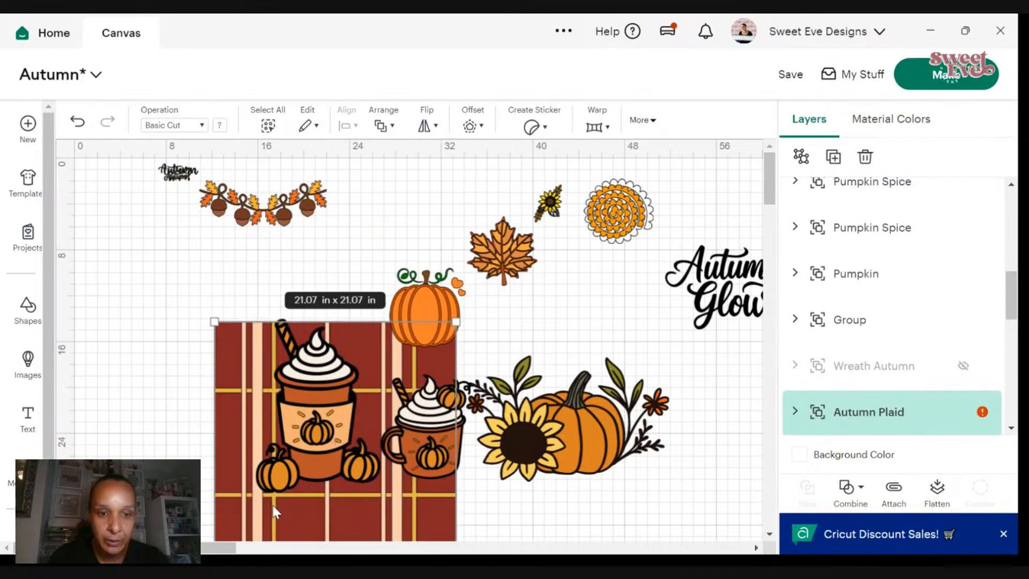
drag(256, 407, 194, 312)
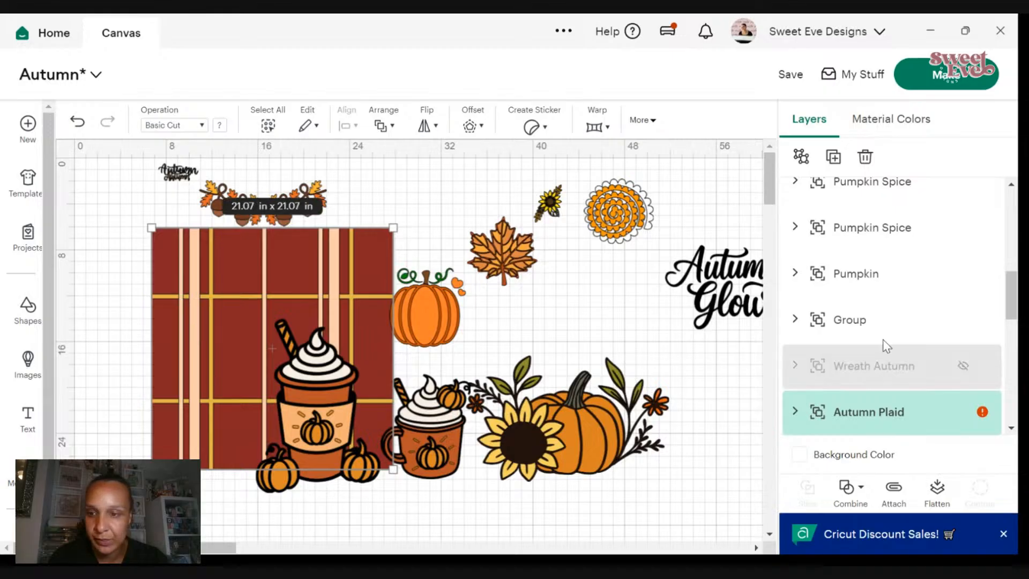
scroll(887, 346, down, 3)
click(794, 253)
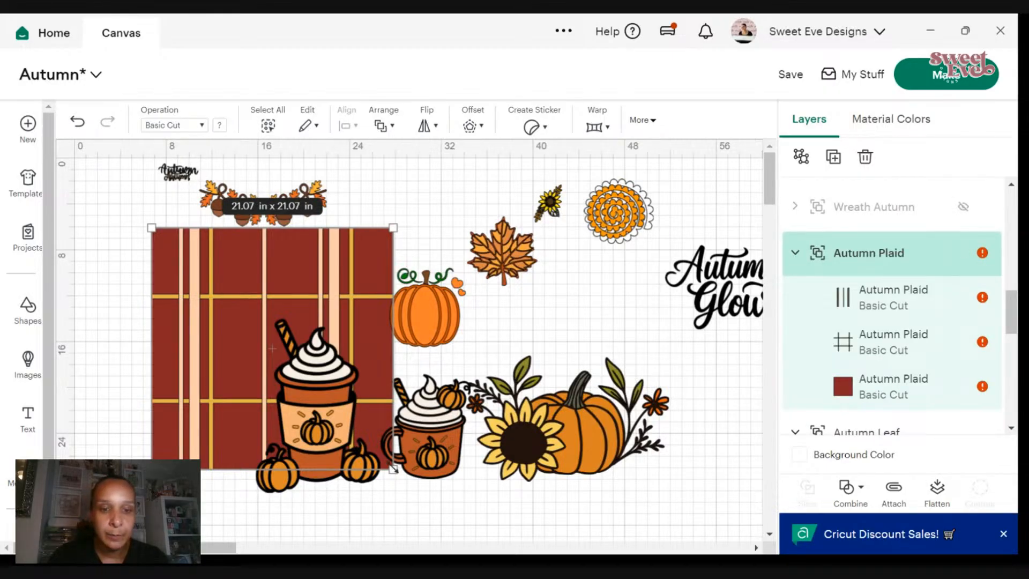
drag(392, 470, 292, 368)
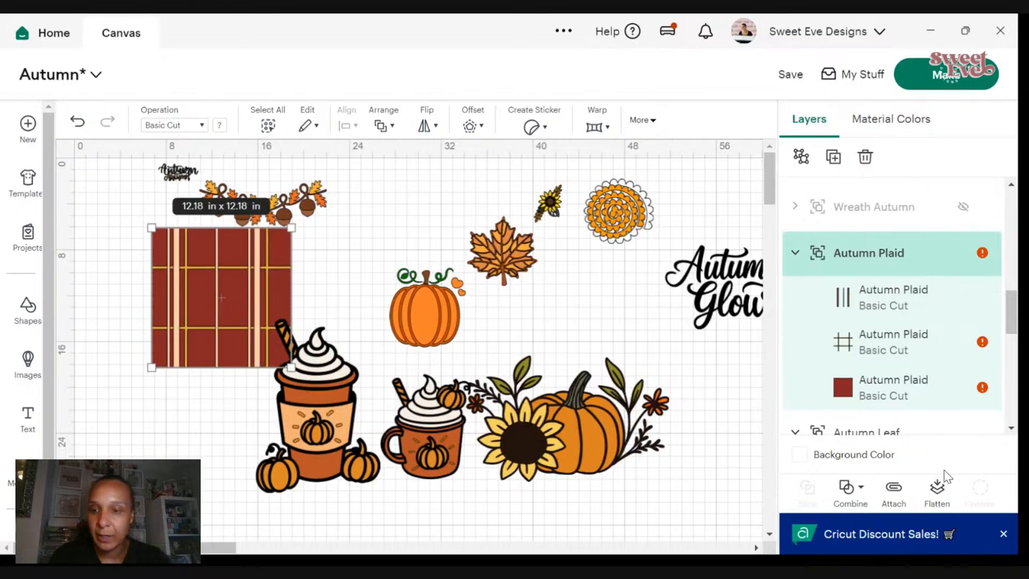
- Flatten the autumn plaid group into one Print Then Cut layer, undoing the stray move made after it
click(944, 493)
drag(210, 330, 166, 362)
click(81, 125)
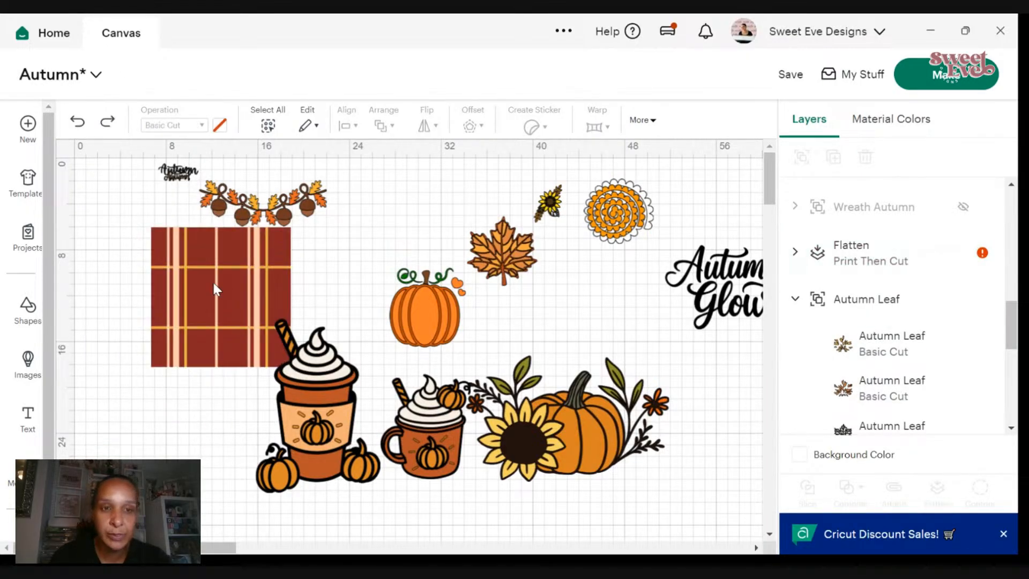
- Shift the sunflower-and-pumpkin arrangement farther right of the mug and lower the maple leaf beside the orange pumpkin
click(156, 171)
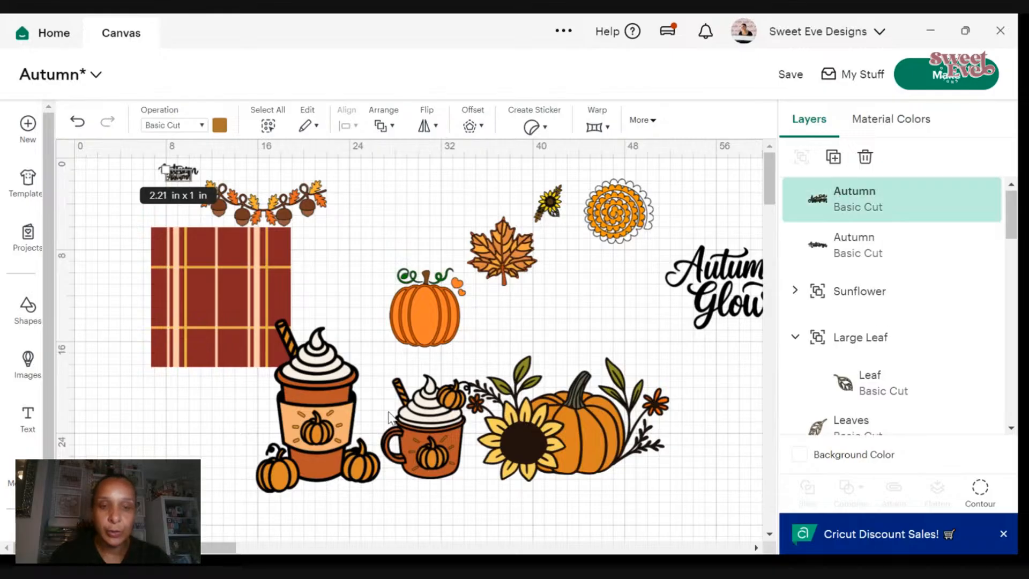
drag(475, 436, 521, 447)
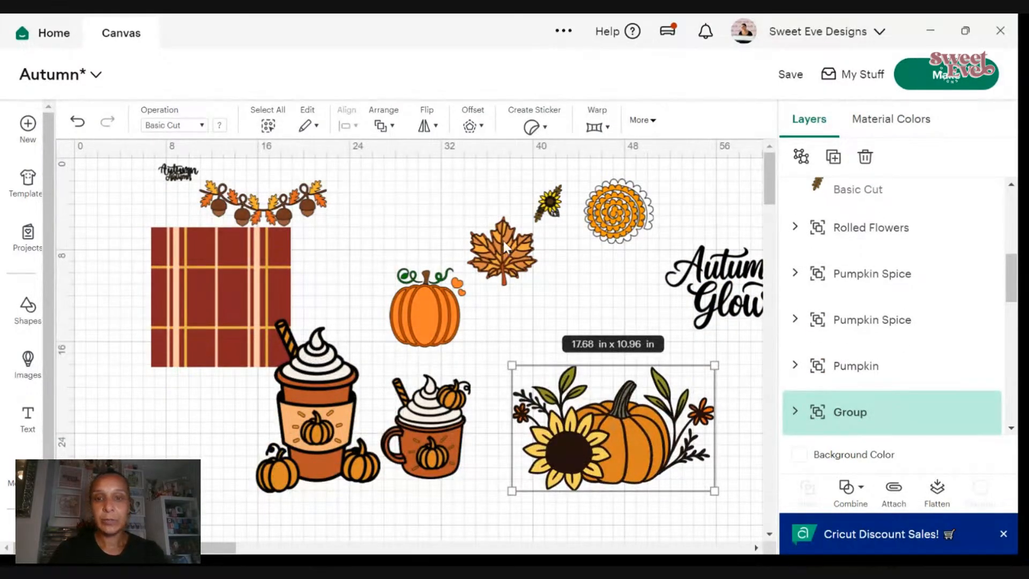
drag(503, 240, 520, 274)
- Bring the "Autumn Glow" lettering below the plaid, enlarge it to about 17.04 × 10.98 in, and move the cup between the mug and sunflower
drag(750, 274, 204, 437)
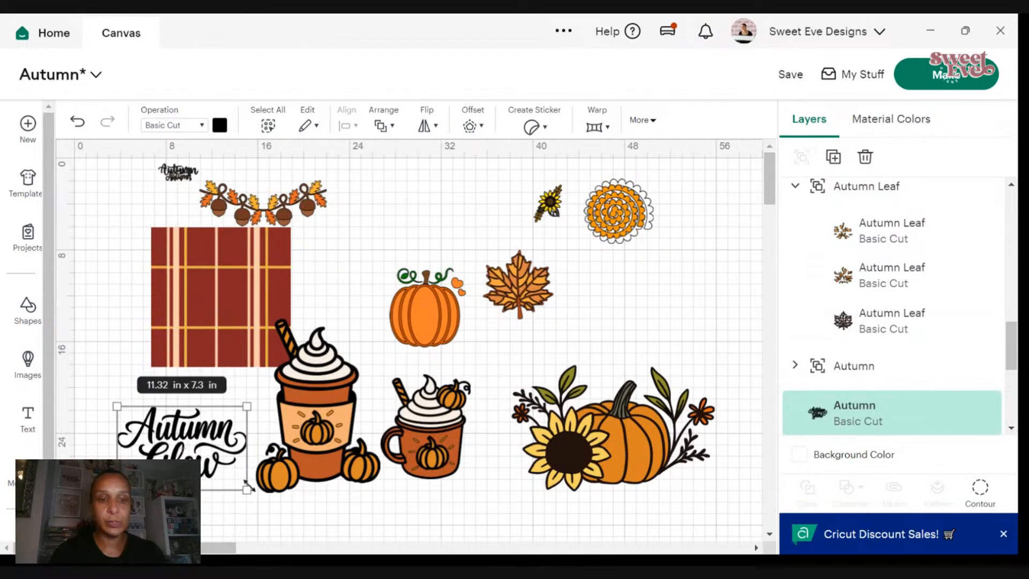
drag(248, 486, 309, 521)
drag(319, 458, 511, 434)
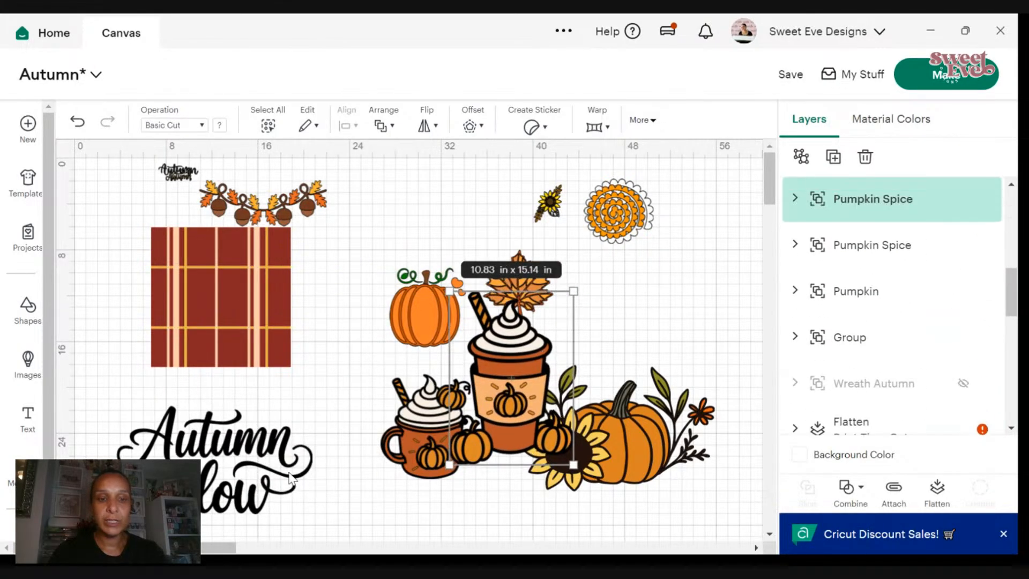
- Position the "Autumn Glow" lettering between the plaid square and the "Autumn's embrace" design, beside the mug
drag(290, 477, 365, 389)
scroll(306, 372, down, 1)
scroll(307, 371, up, 1)
scroll(307, 371, down, 3)
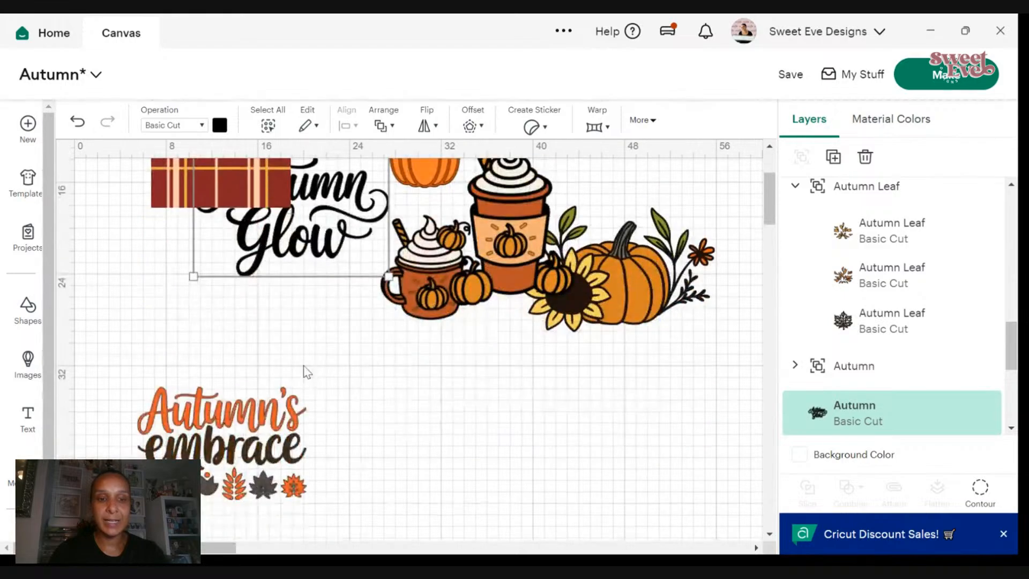
drag(305, 253, 299, 352)
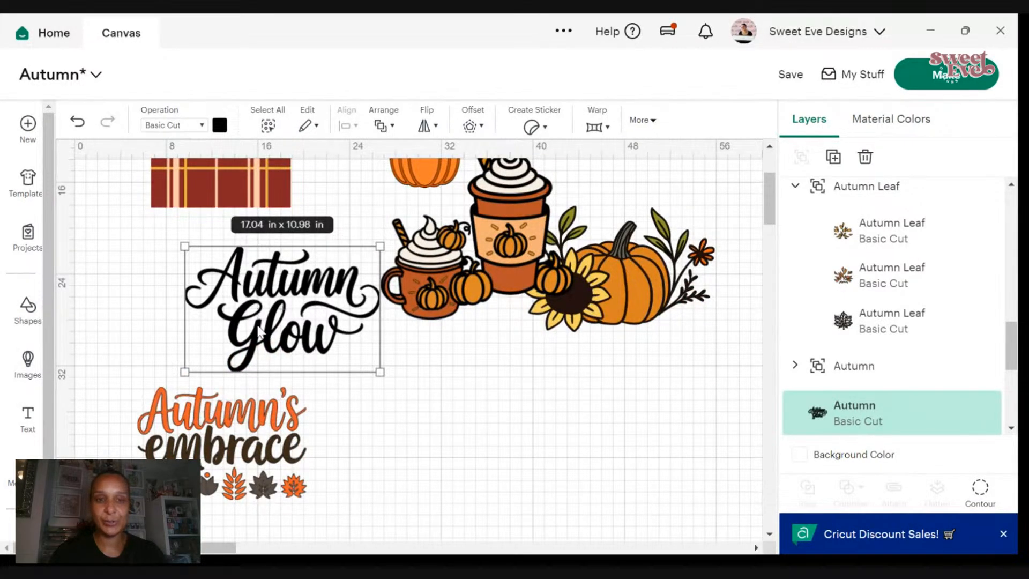
- Move the "Autumn's embrace" design under the drinks and hide it on the canvas
drag(228, 418, 448, 414)
right_click(387, 429)
click(234, 447)
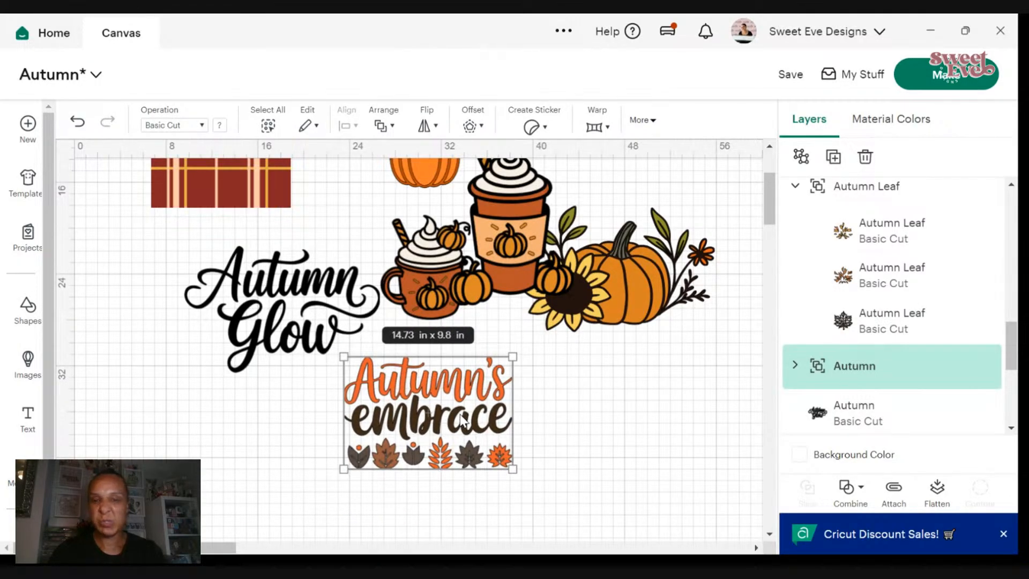
right_click(460, 415)
click(473, 253)
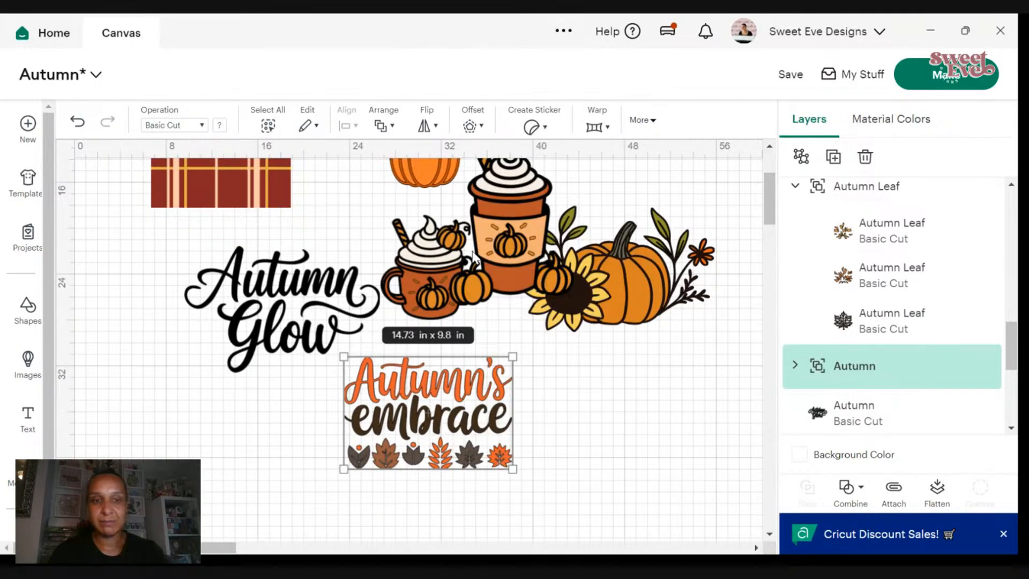
right_click(429, 436)
click(456, 262)
scroll(437, 375, up, 3)
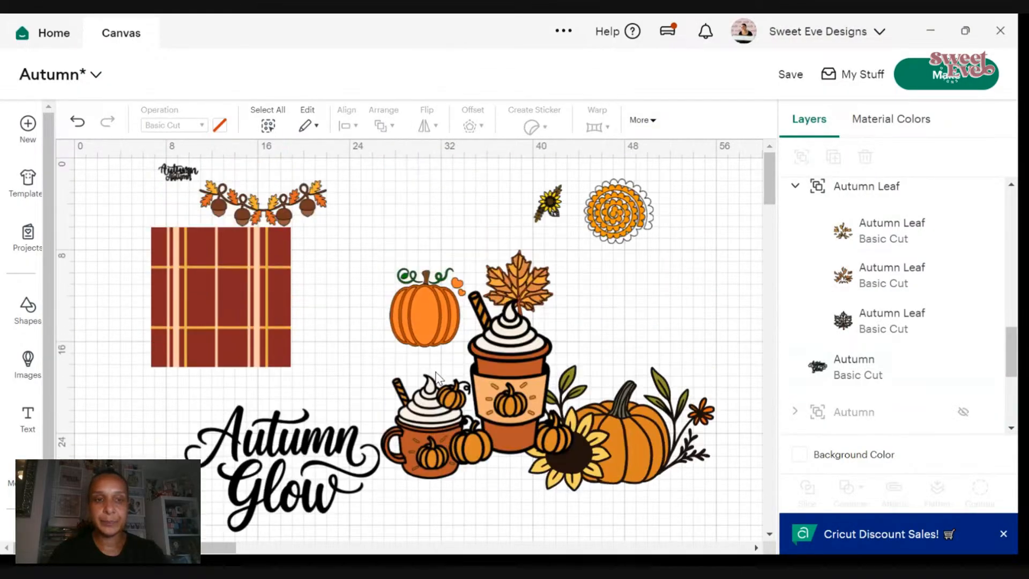
- Try to move one small "Autumn" lettering down beside the "Autumn Glow" lettering, and undo the move
drag(182, 171, 174, 472)
scroll(180, 430, down, 1)
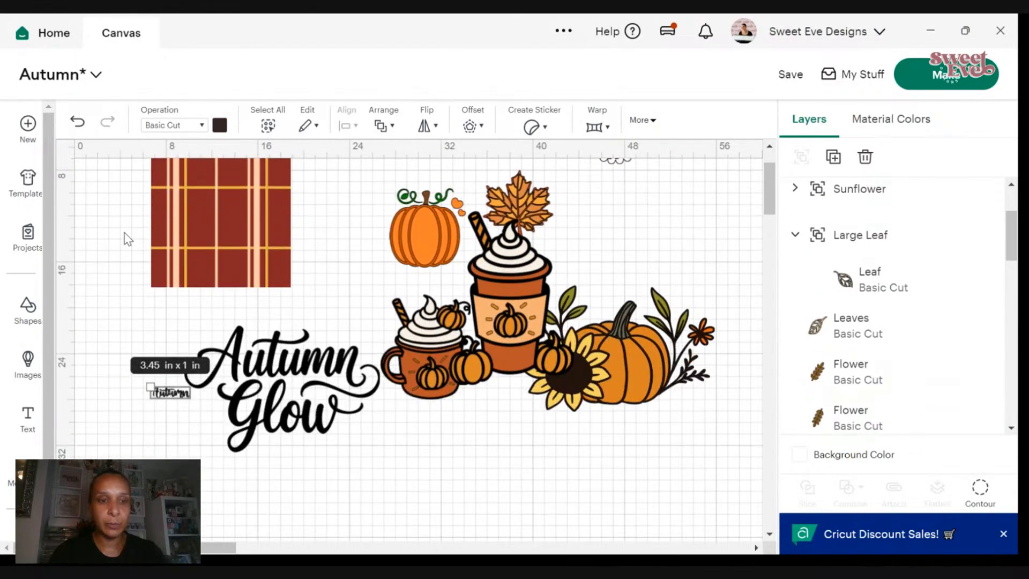
click(77, 122)
scroll(179, 251, up, 1)
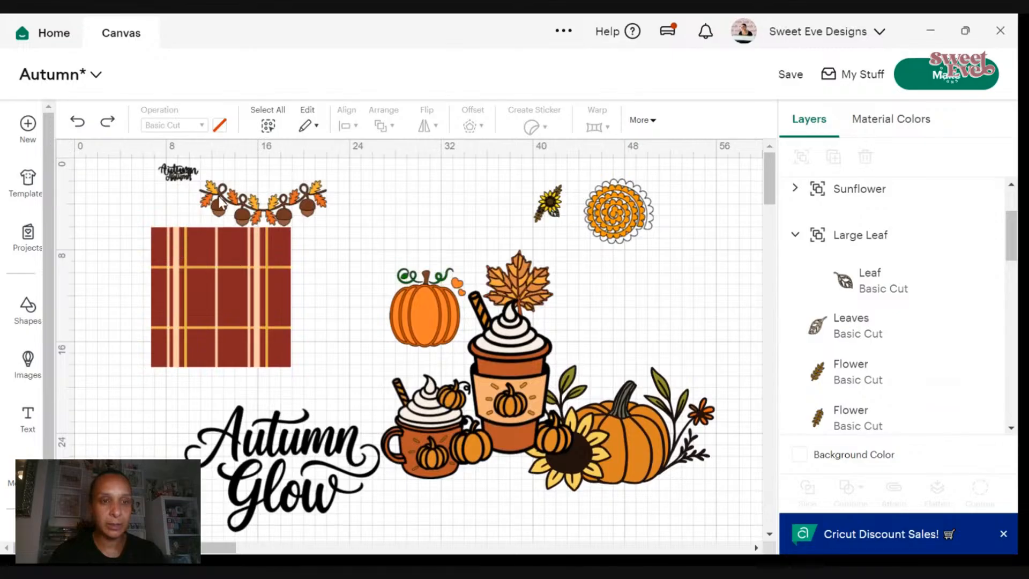
- Move the acorn border above the orange pumpkin, and enlarge both small "Autumn" letterings to about 29.31 × 12.75 in below "Autumn Glow"
drag(221, 204, 372, 197)
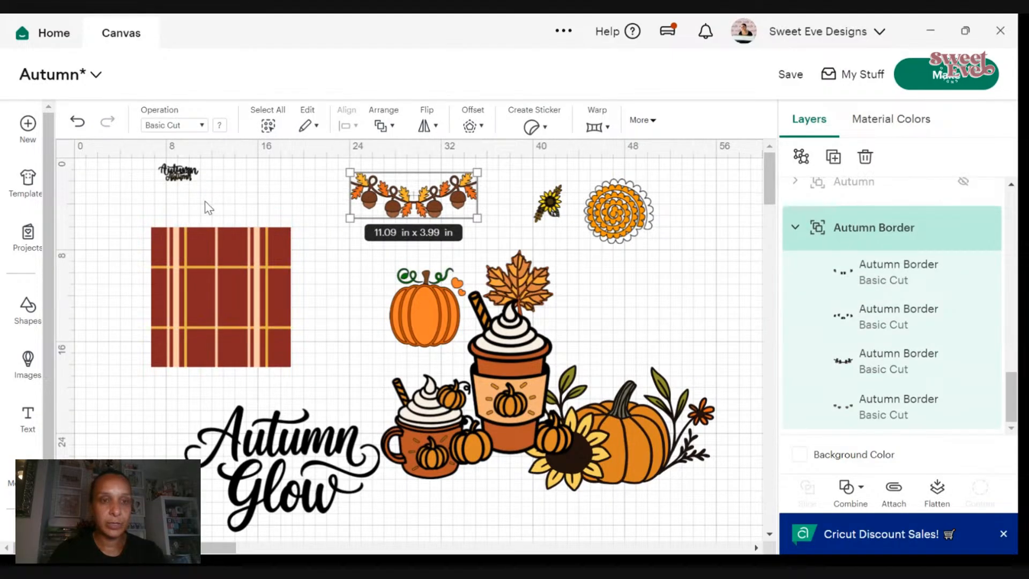
click(178, 171)
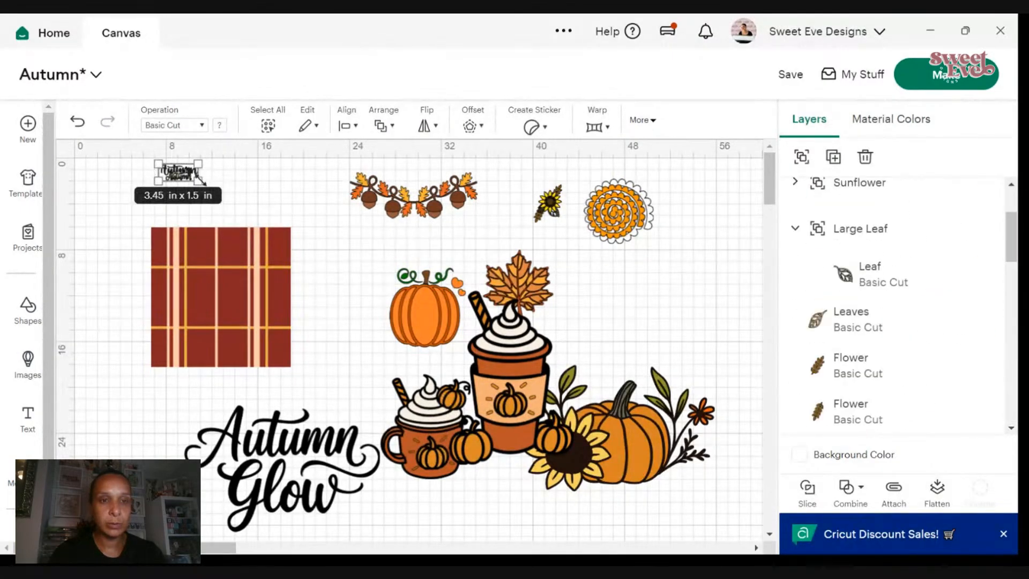
drag(201, 184, 490, 405)
drag(323, 263, 436, 469)
scroll(441, 456, down, 3)
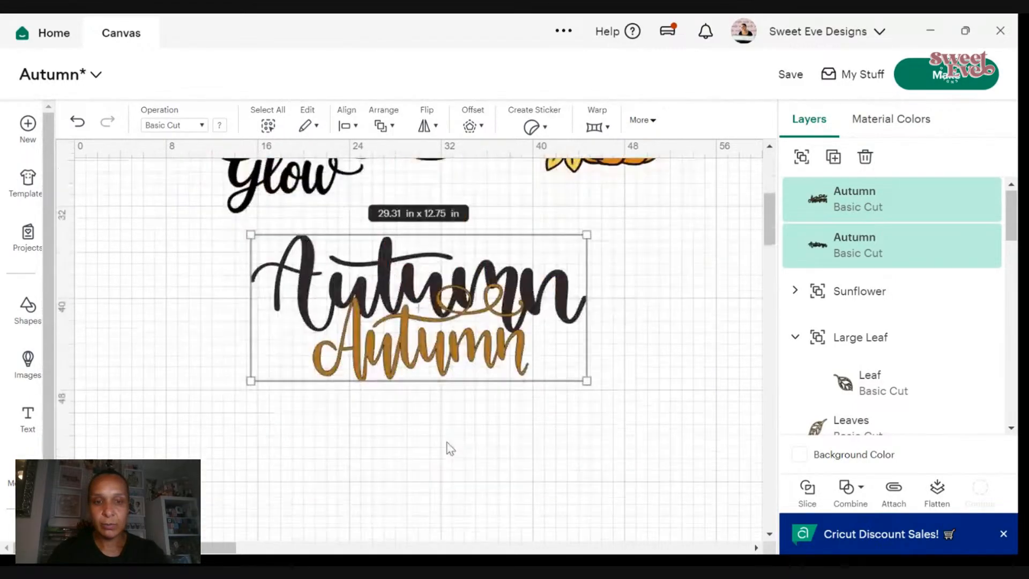
drag(417, 339, 403, 380)
click(620, 339)
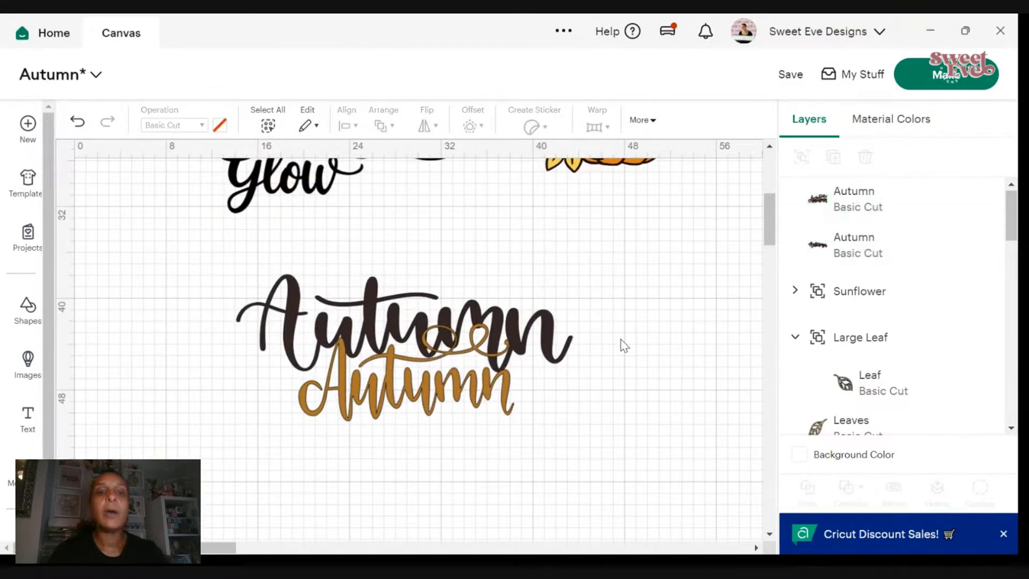
- Pull the two enlarged "Autumn" letterings apart, placing the gold one below and left of the dark one
drag(375, 416, 237, 496)
drag(462, 369, 514, 365)
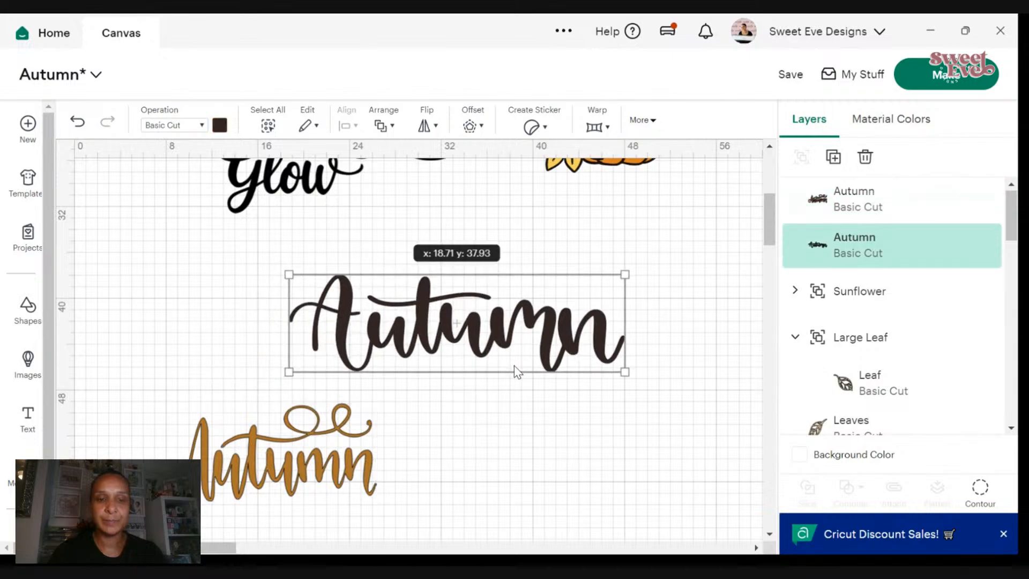
scroll(522, 381, up, 3)
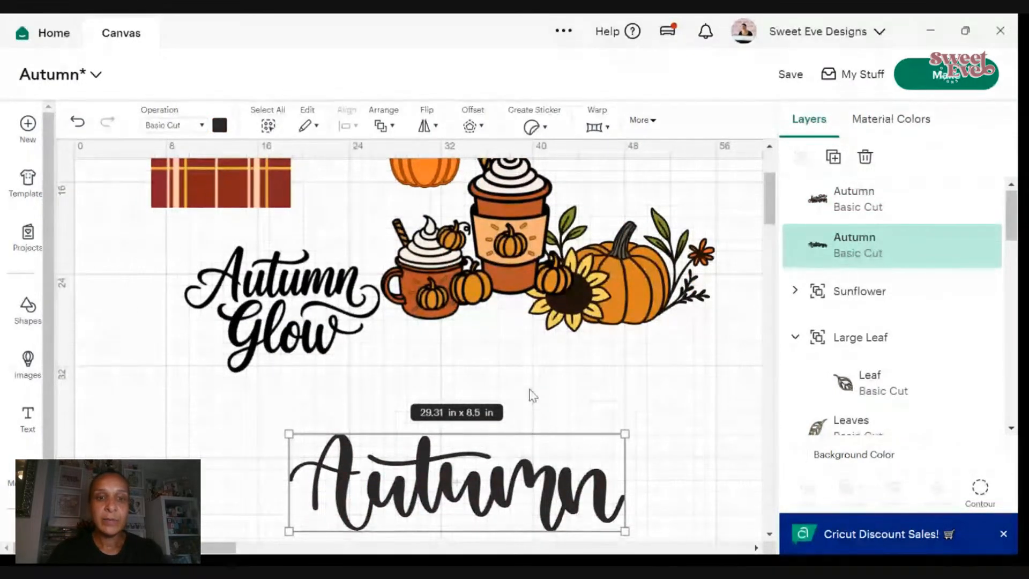
scroll(529, 398, down, 3)
scroll(529, 397, up, 1)
- Shift the "Autumn Glow" lettering down away from the drinks, and delete both the dark and the gold "Autumn" letterings
drag(293, 244, 261, 303)
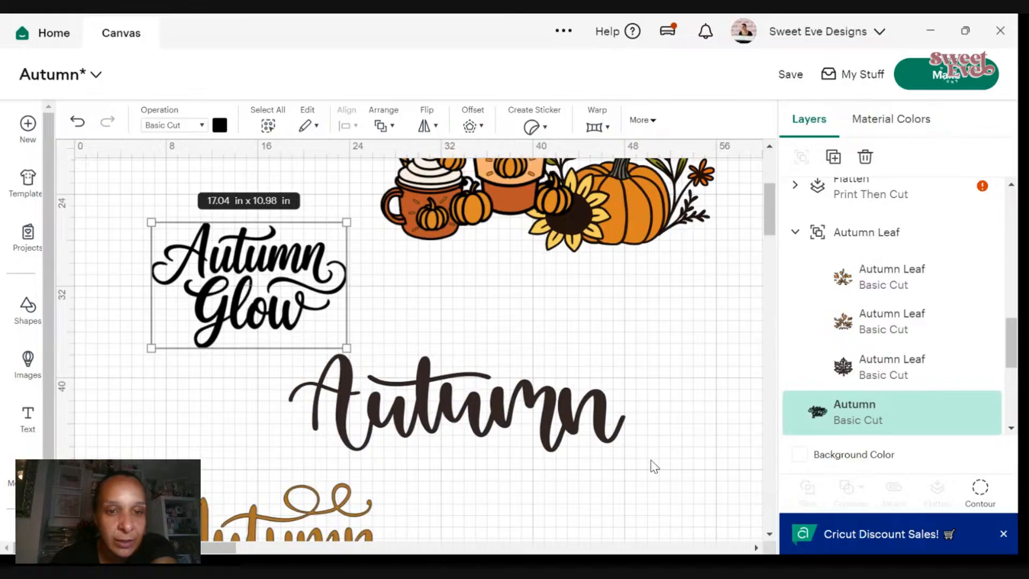
drag(523, 424, 553, 422)
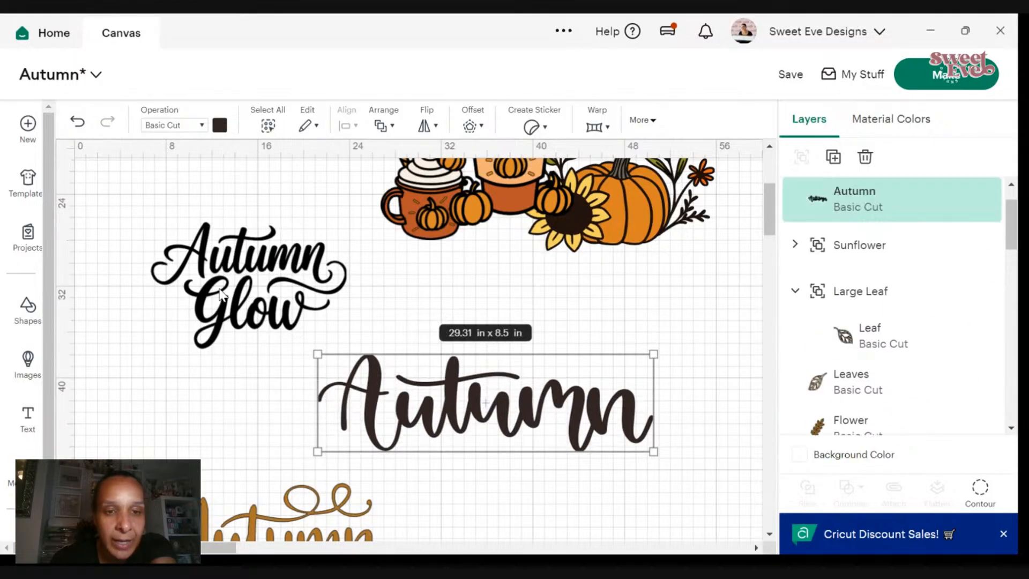
right_click(490, 396)
click(507, 261)
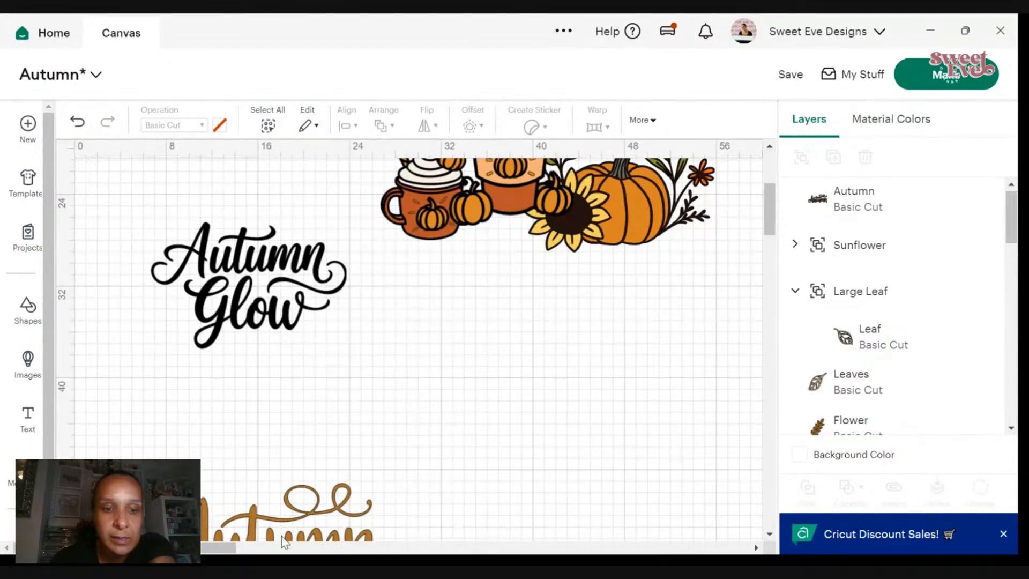
drag(276, 538, 403, 383)
right_click(402, 379)
click(448, 266)
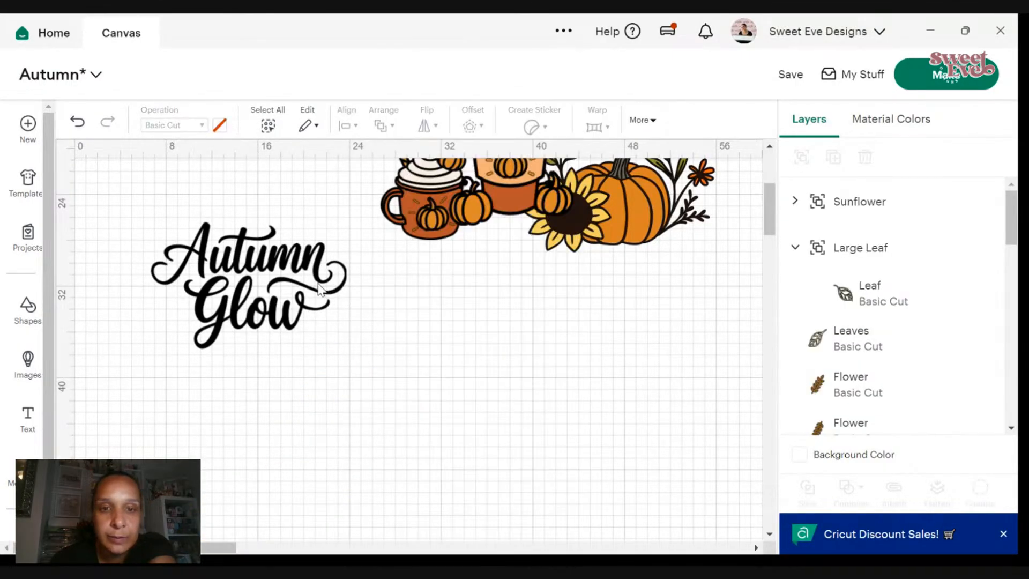
- Lower the "Autumn Glow" lettering and separate the drinks, placing the cup over the sunflower pumpkin and the mug to its left
drag(316, 258, 316, 322)
scroll(358, 323, up, 1)
scroll(360, 328, up, 3)
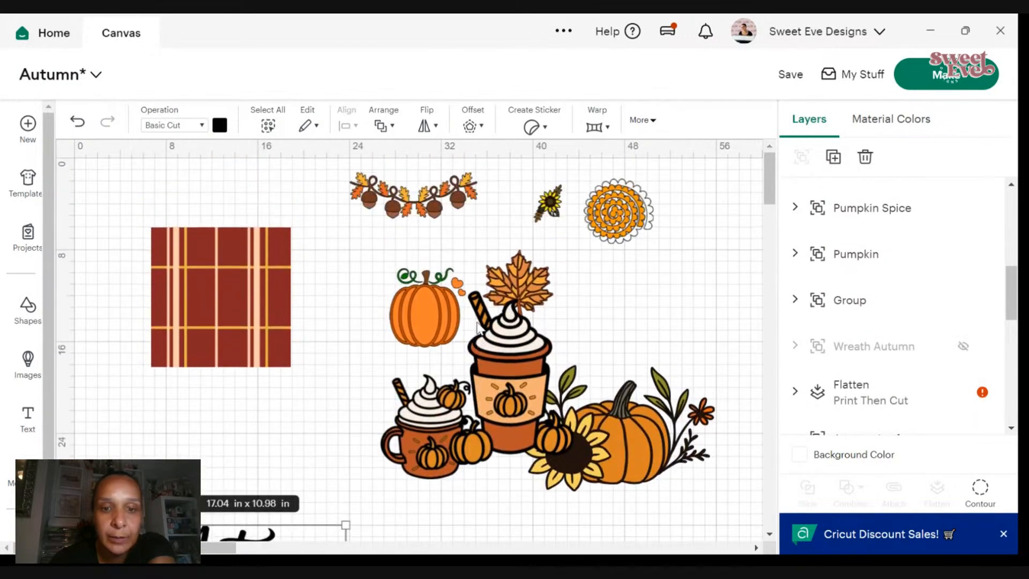
drag(498, 324, 590, 414)
drag(465, 363, 408, 401)
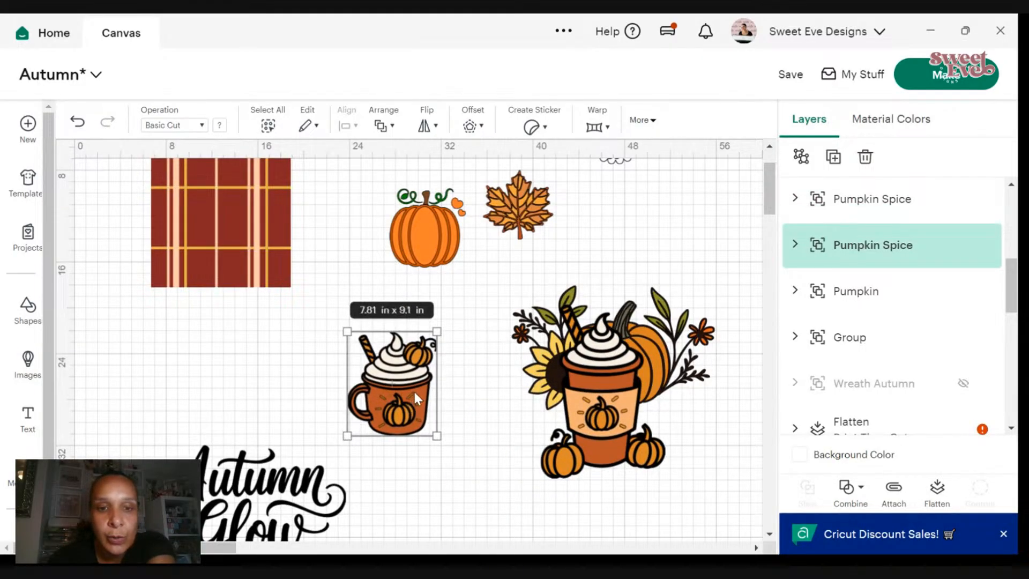
- Try to search the image library for "autumn wreath" and open the full image search
click(28, 366)
click(189, 134)
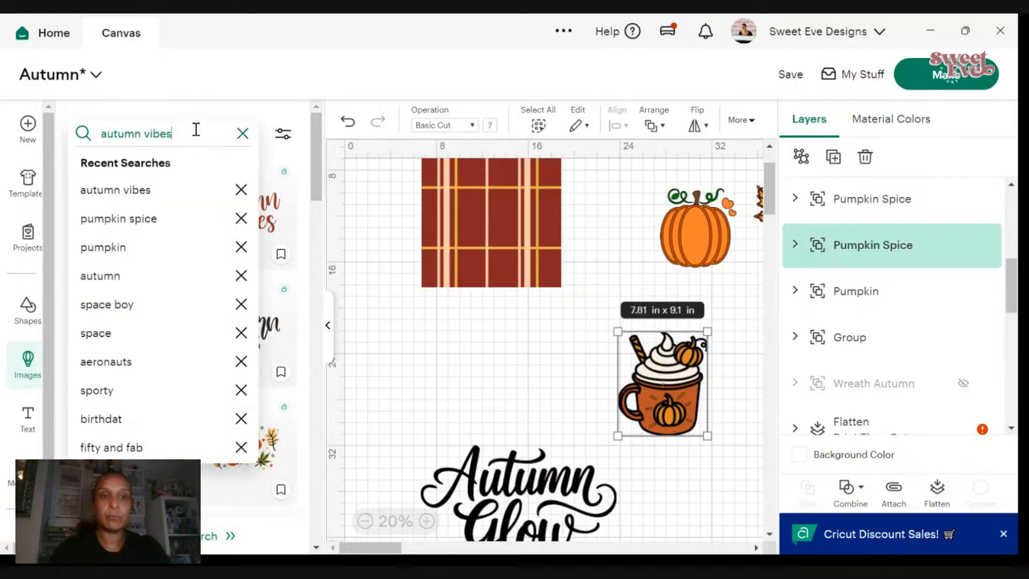
key(BackSpace)
key(BackSpace)
key(BackSpace)
key(BackSpace)
key(BackSpace)
key(BackSpace)
key(BackSpace)
key(BackSpace)
key(BackSpace)
key(BackSpace)
key(BackSpace)
key(BackSpace)
text(au)
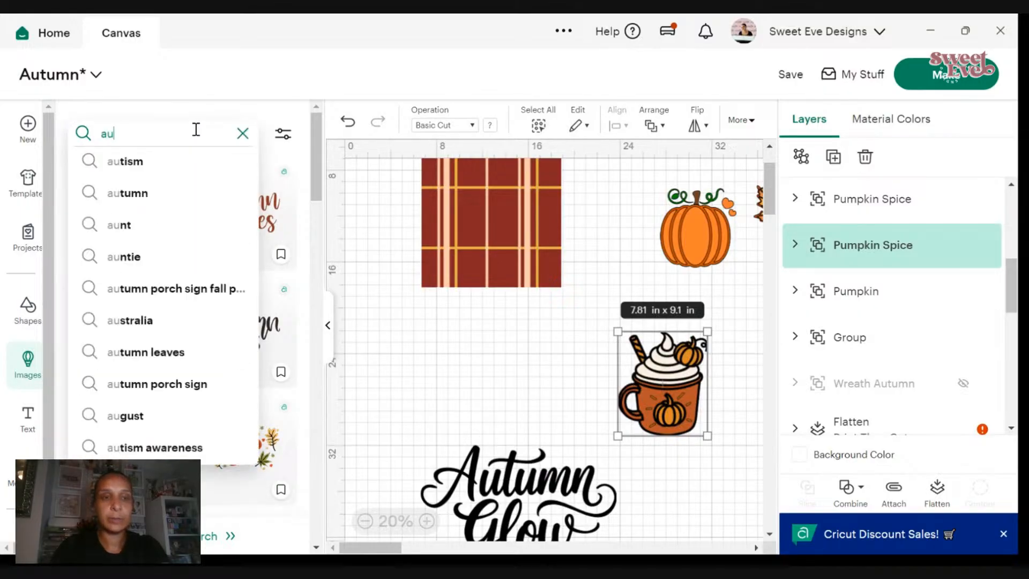
text(tumn wr)
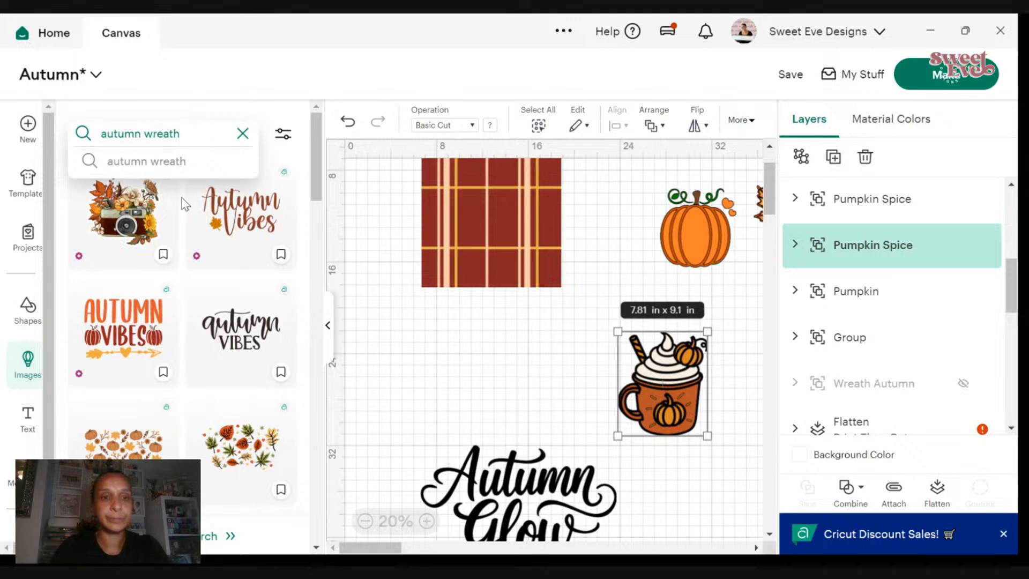
text(eath)
click(180, 164)
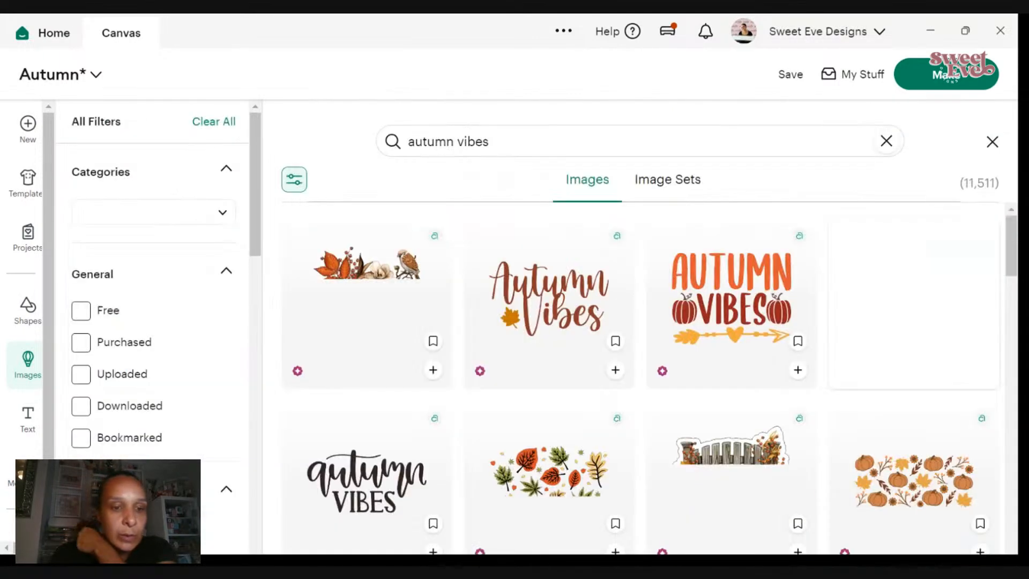
- Filter the image results to the Cut operation type and Multiple image layers
scroll(98, 248, down, 2)
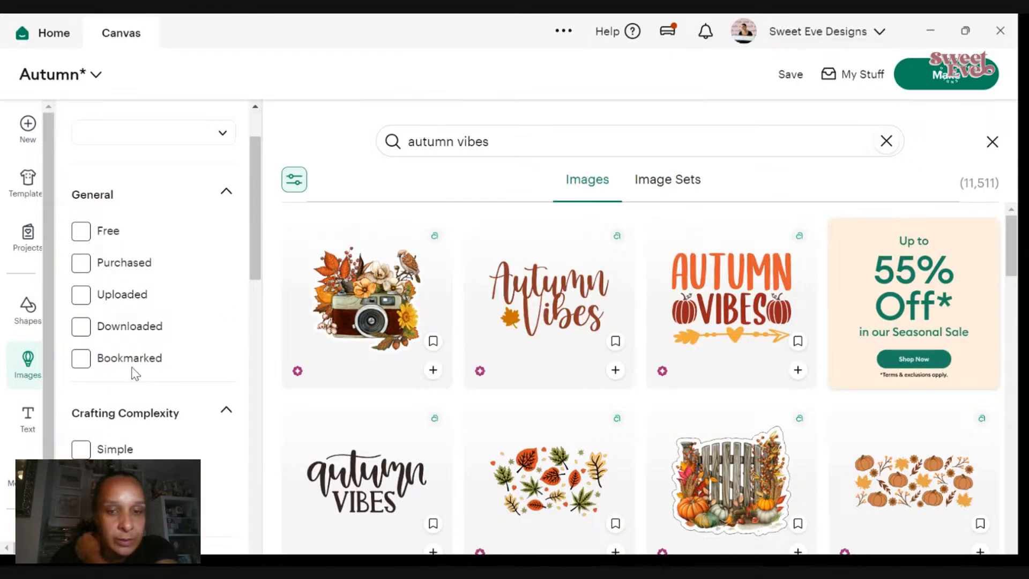
scroll(135, 374, down, 2)
scroll(108, 345, down, 4)
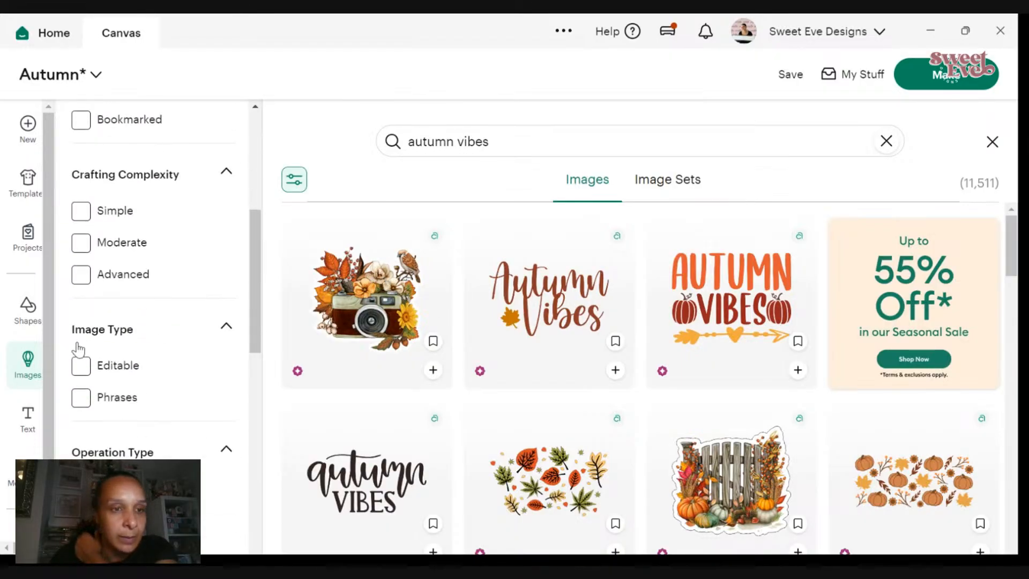
scroll(81, 349, up, 8)
scroll(83, 277, down, 6)
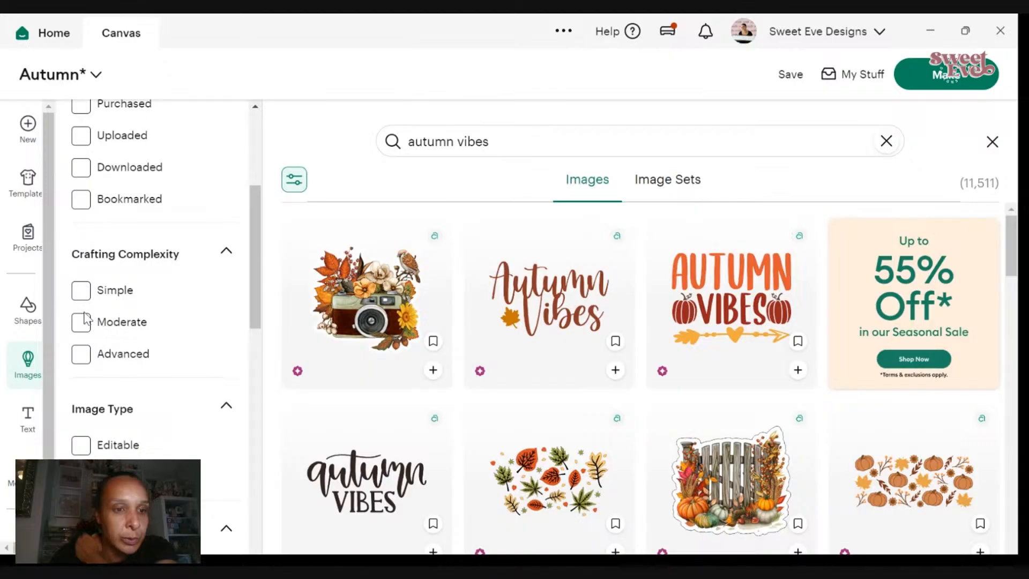
scroll(89, 285, up, 4)
scroll(92, 306, down, 6)
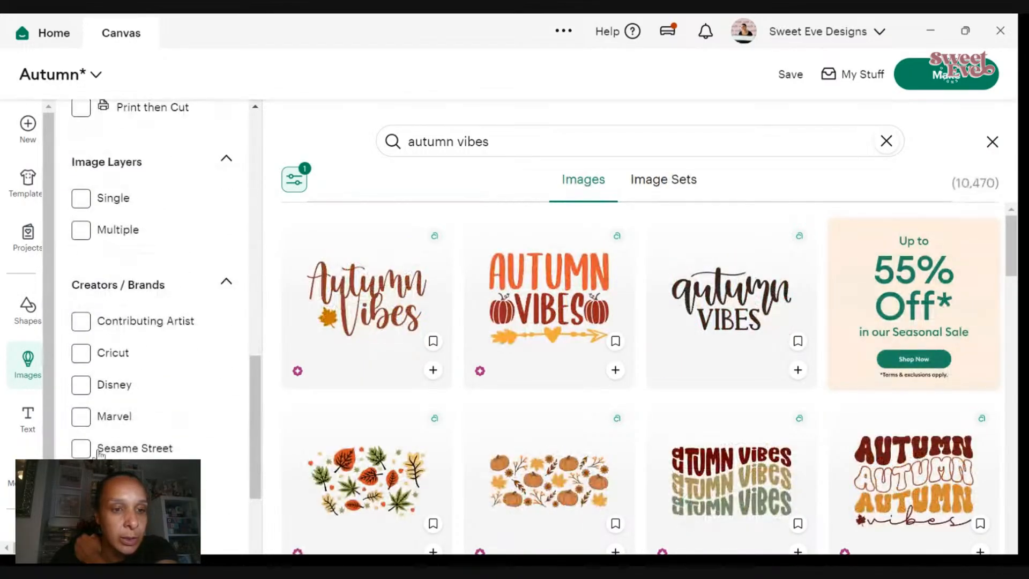
scroll(102, 438, down, 3)
scroll(97, 407, up, 6)
click(81, 390)
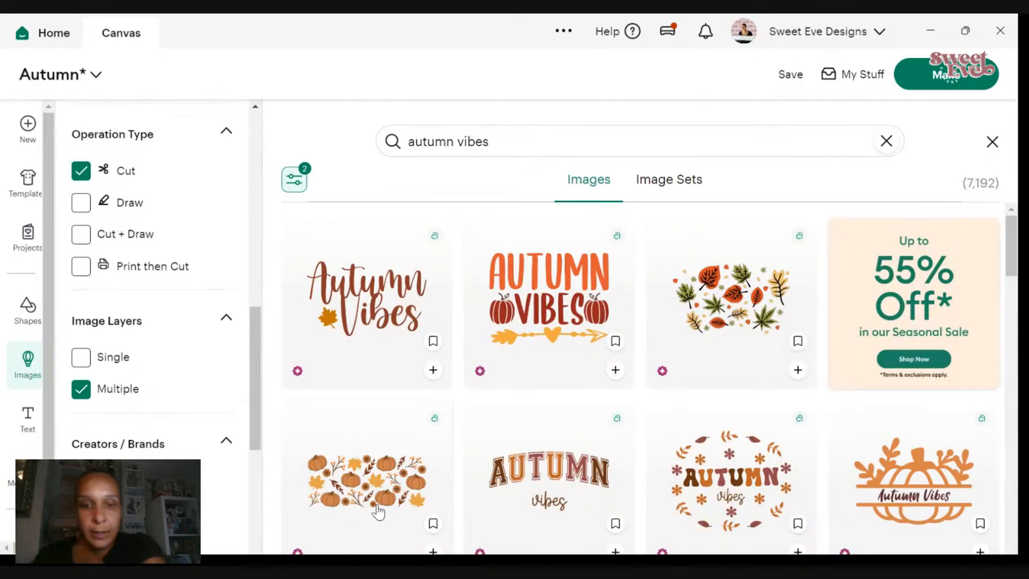
- Look through the filtered "autumn vibes" images and add the acorns with berries and leaves to the canvas
scroll(575, 273, down, 10)
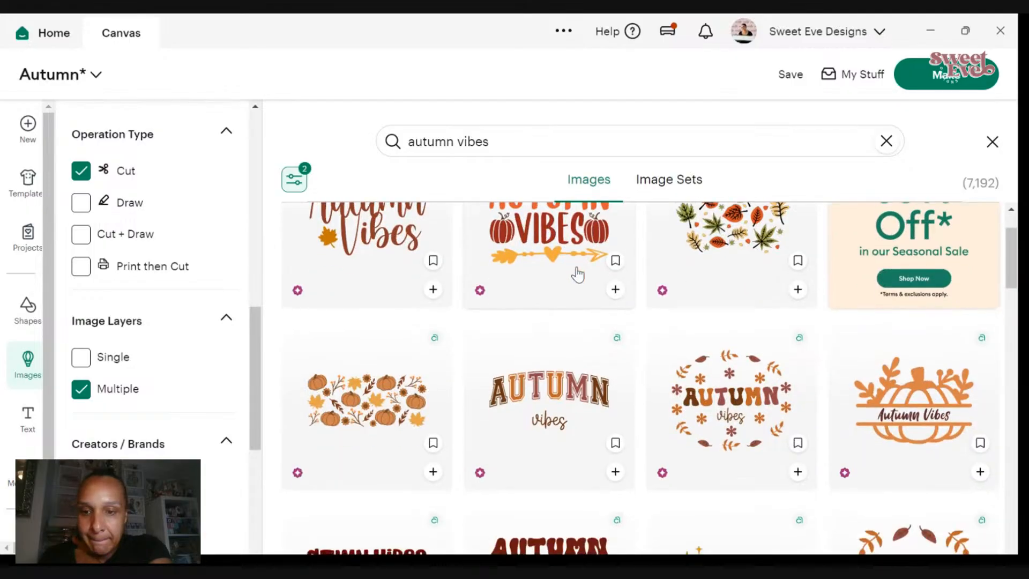
scroll(585, 279, down, 10)
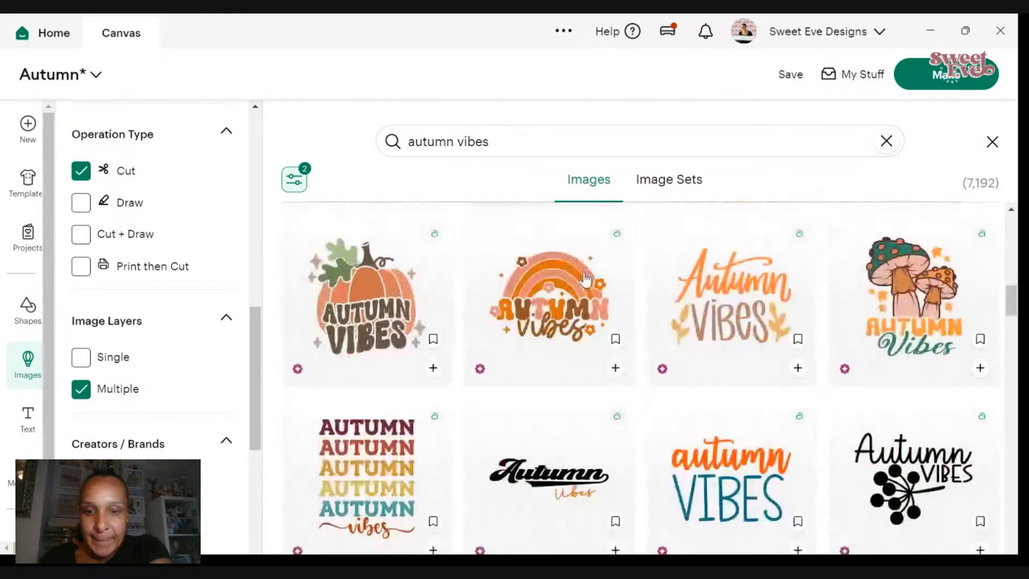
scroll(586, 278, down, 8)
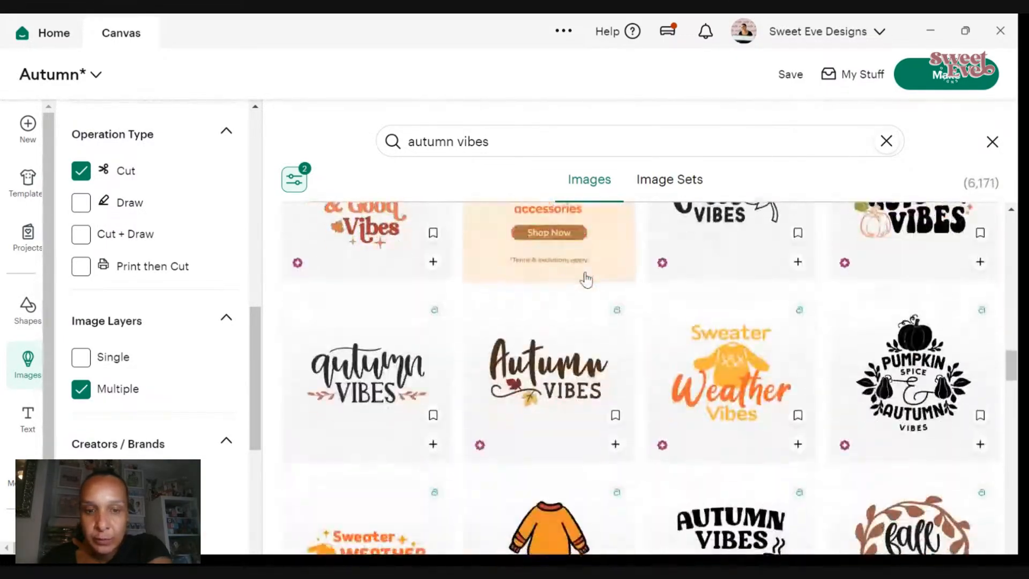
scroll(586, 280, down, 6)
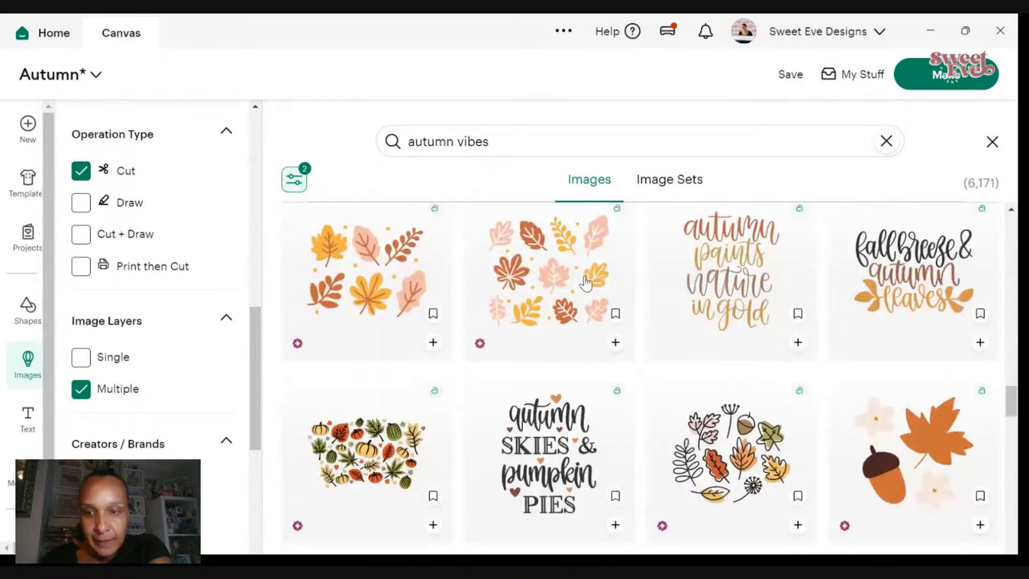
scroll(587, 279, down, 7)
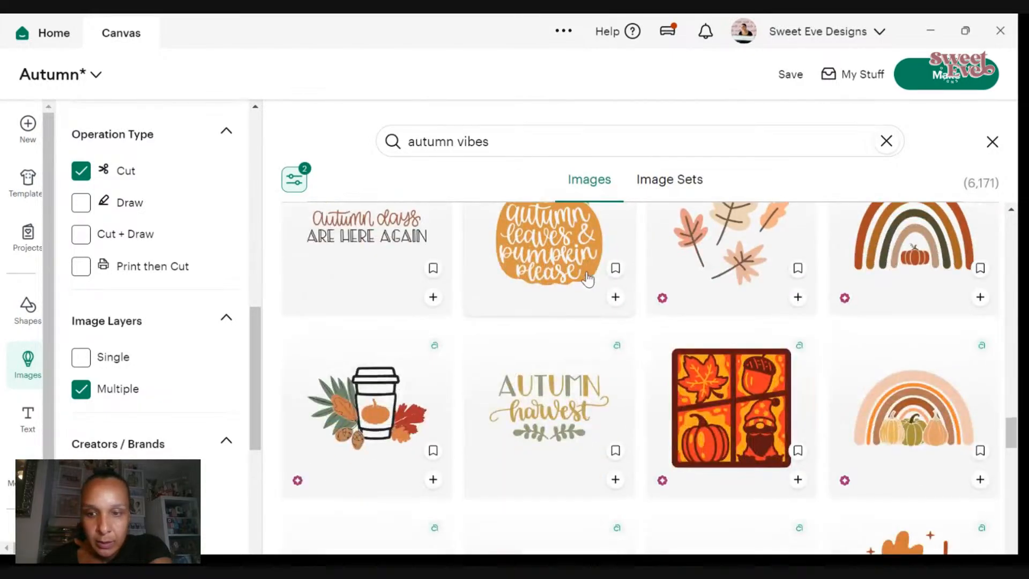
scroll(586, 277, down, 6)
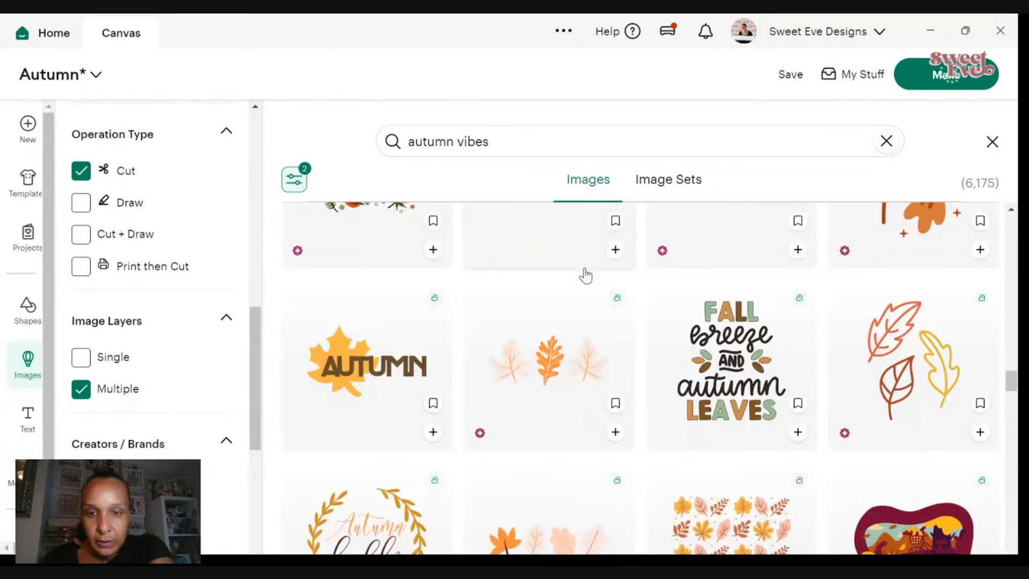
scroll(587, 276, down, 3)
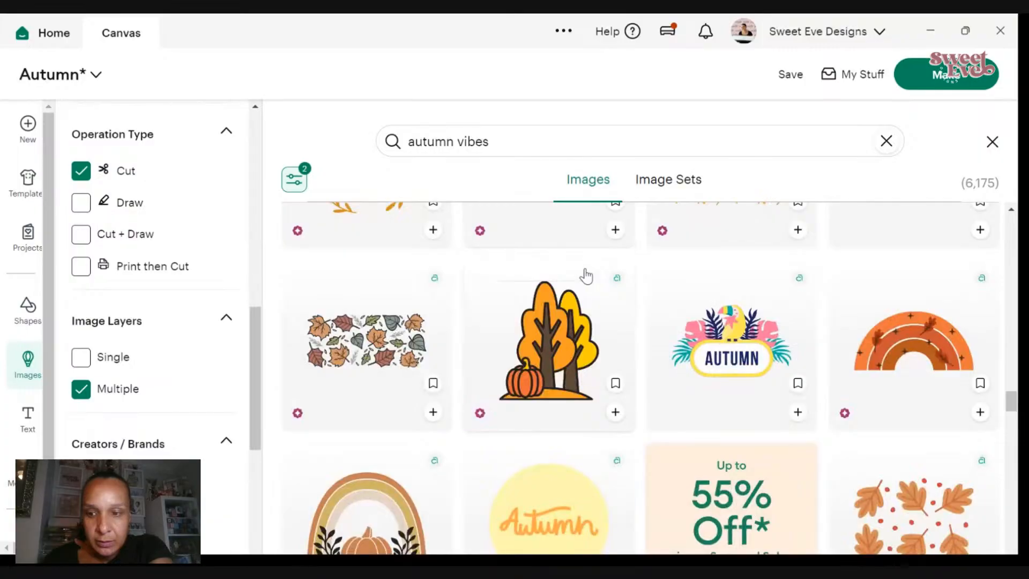
scroll(586, 276, down, 6)
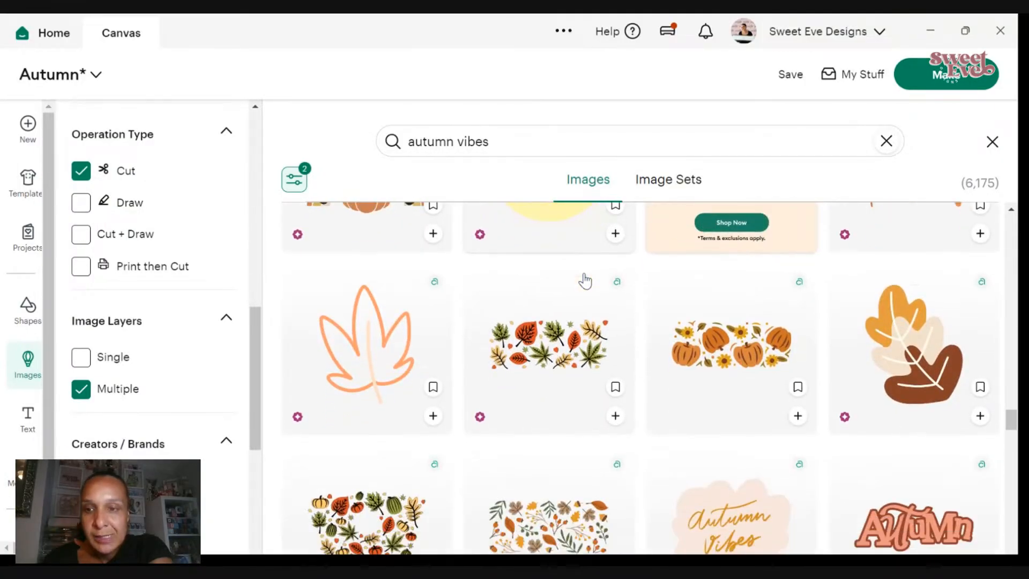
scroll(589, 279, down, 3)
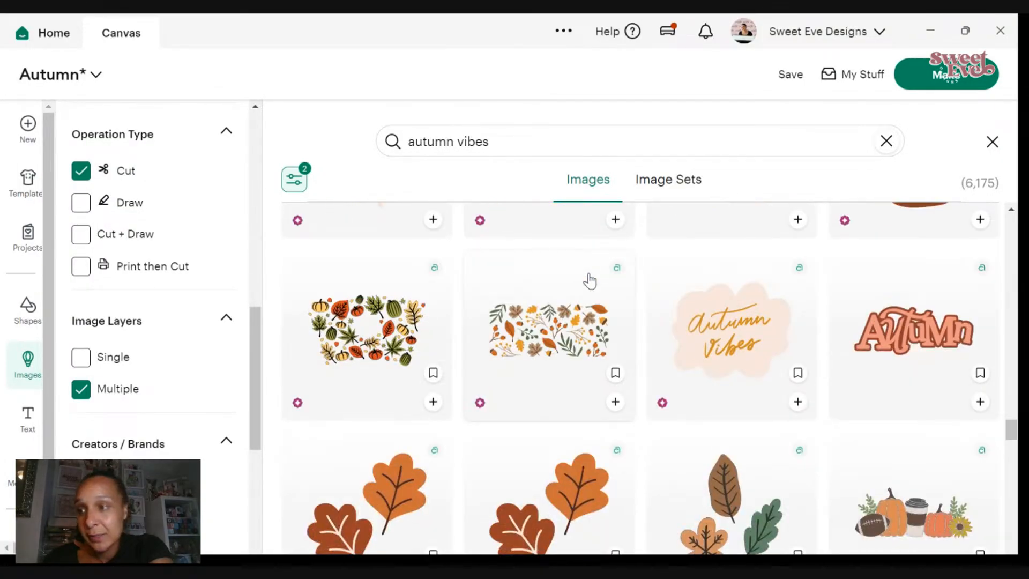
scroll(590, 279, down, 5)
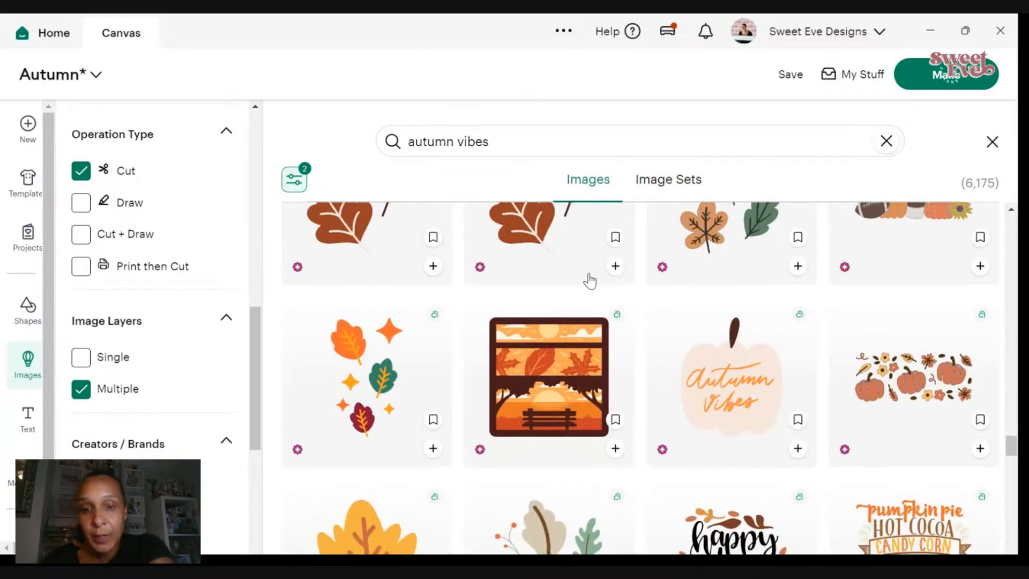
scroll(798, 292, down, 4)
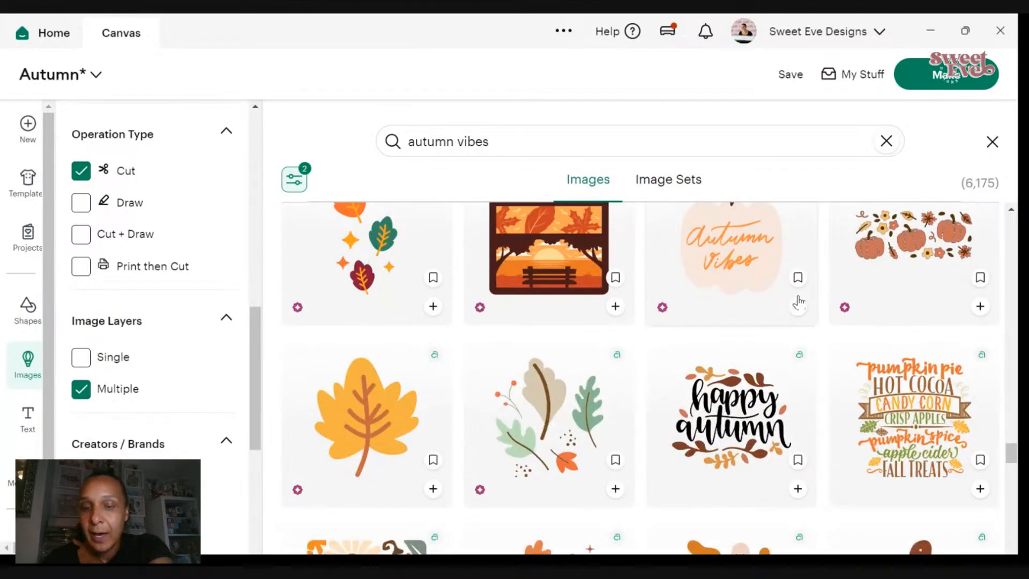
scroll(797, 299, down, 1)
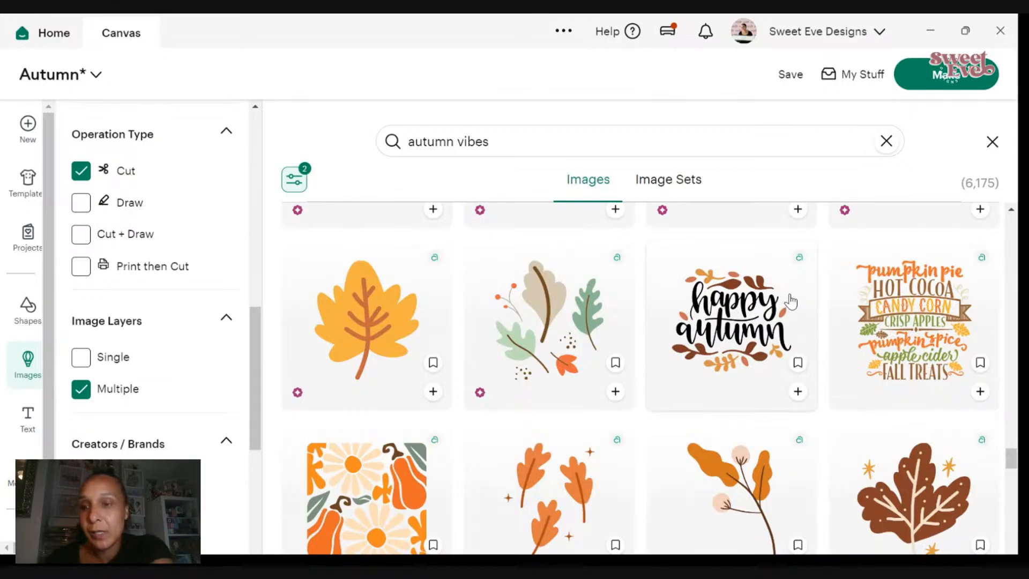
scroll(816, 291, down, 2)
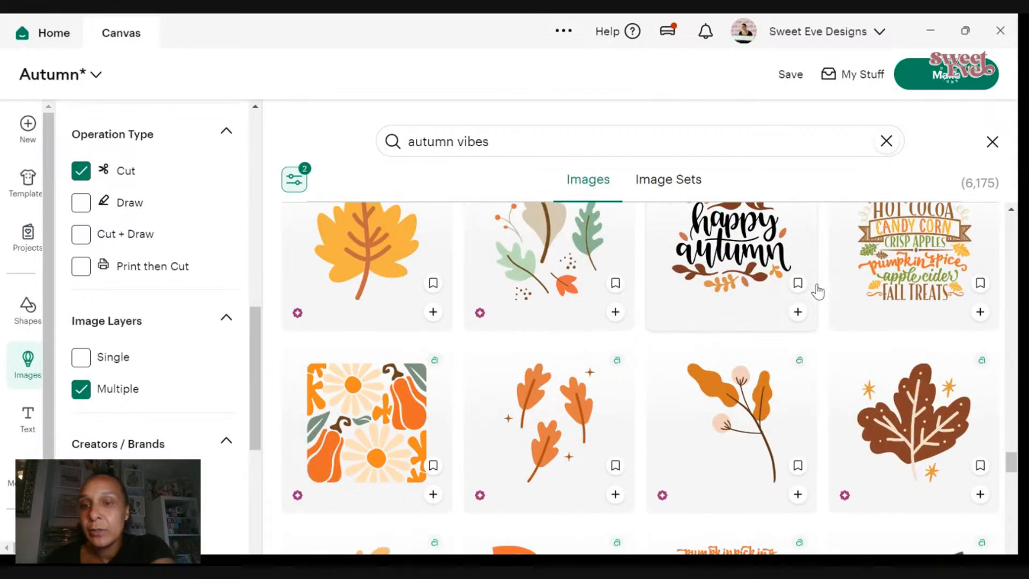
scroll(814, 285, up, 1)
scroll(814, 288, down, 1)
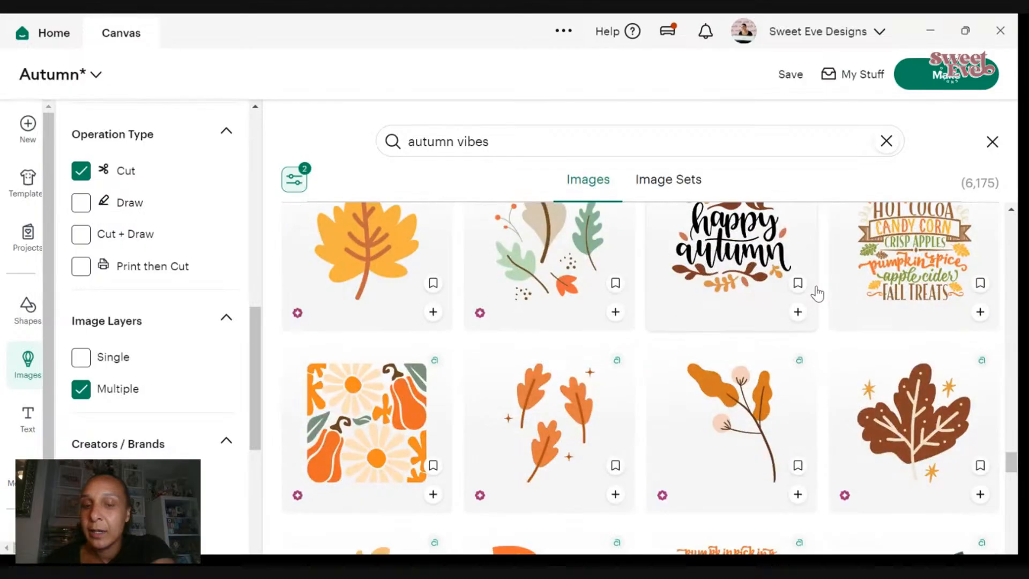
scroll(816, 292, down, 3)
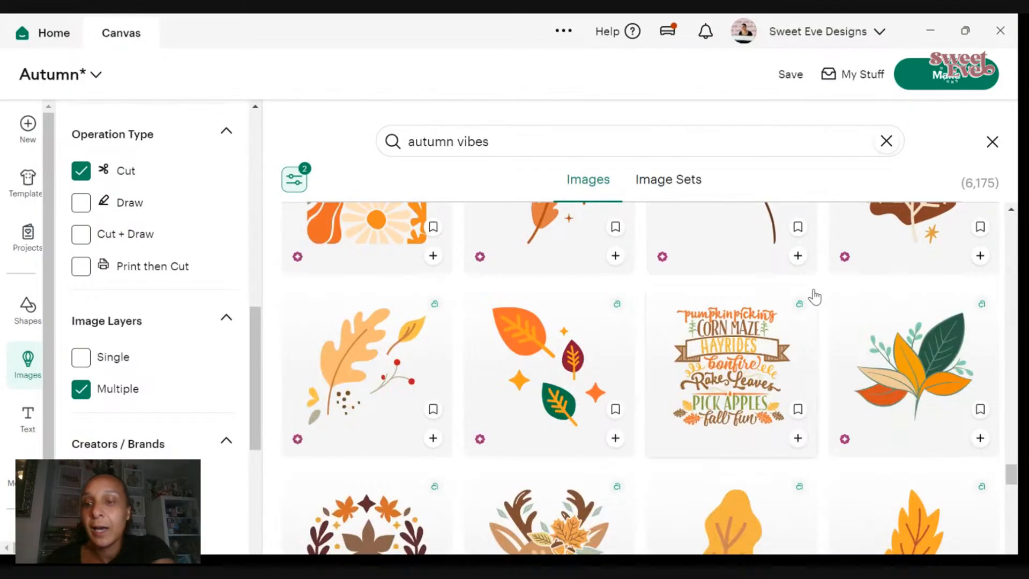
scroll(814, 296, down, 1)
scroll(815, 297, down, 4)
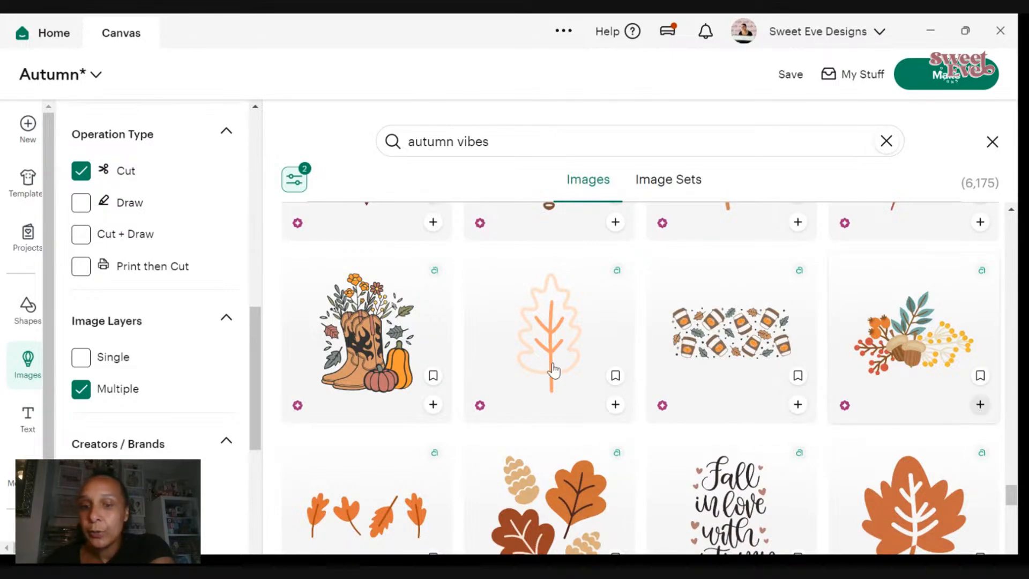
- Examine the remaining "autumn vibes" results for more leaf, pumpkin and lettering images that could suit the design
scroll(551, 362, down, 1)
scroll(555, 355, down, 1)
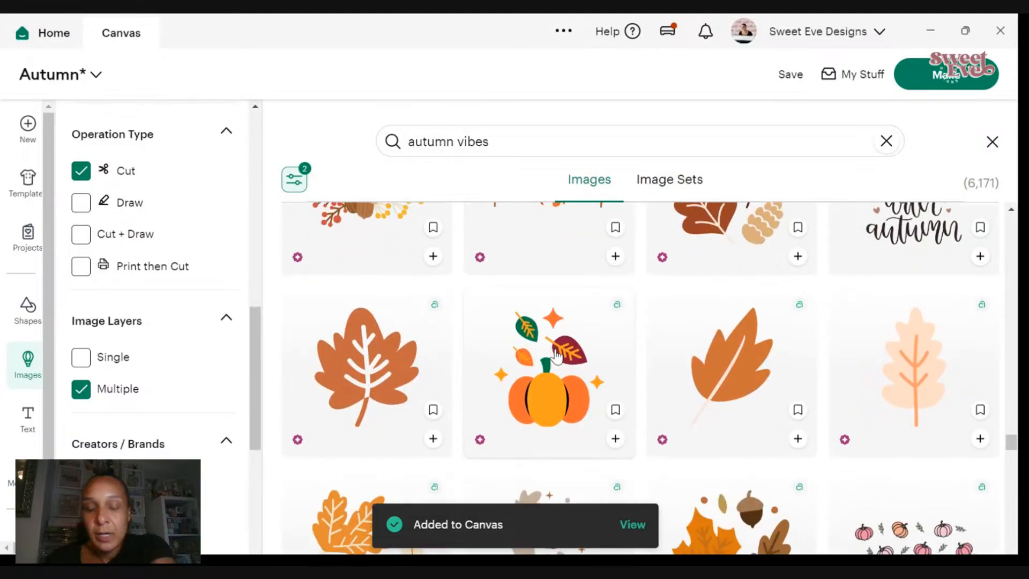
scroll(557, 353, down, 4)
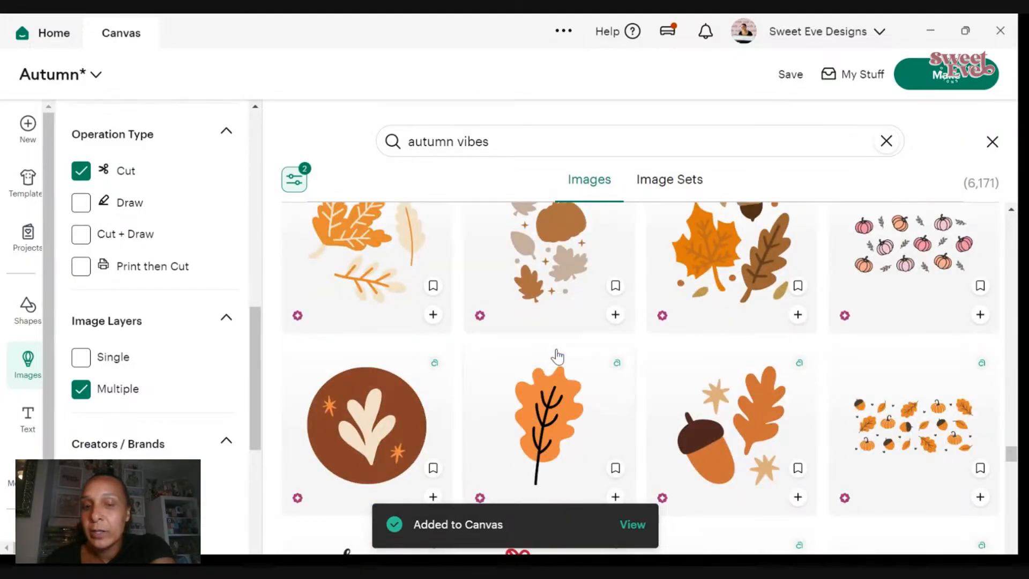
scroll(557, 356, down, 4)
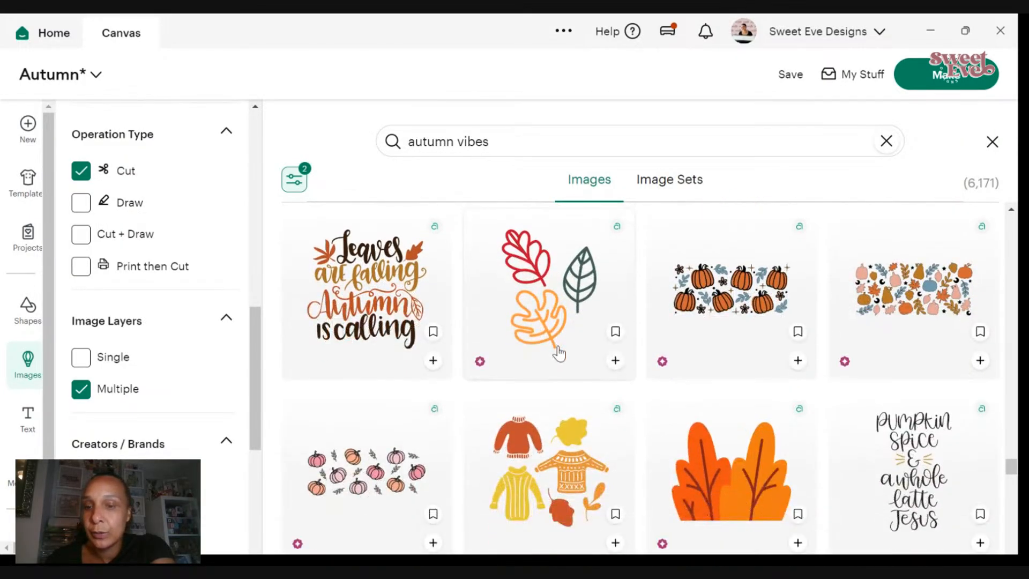
scroll(561, 353, down, 3)
scroll(567, 353, down, 4)
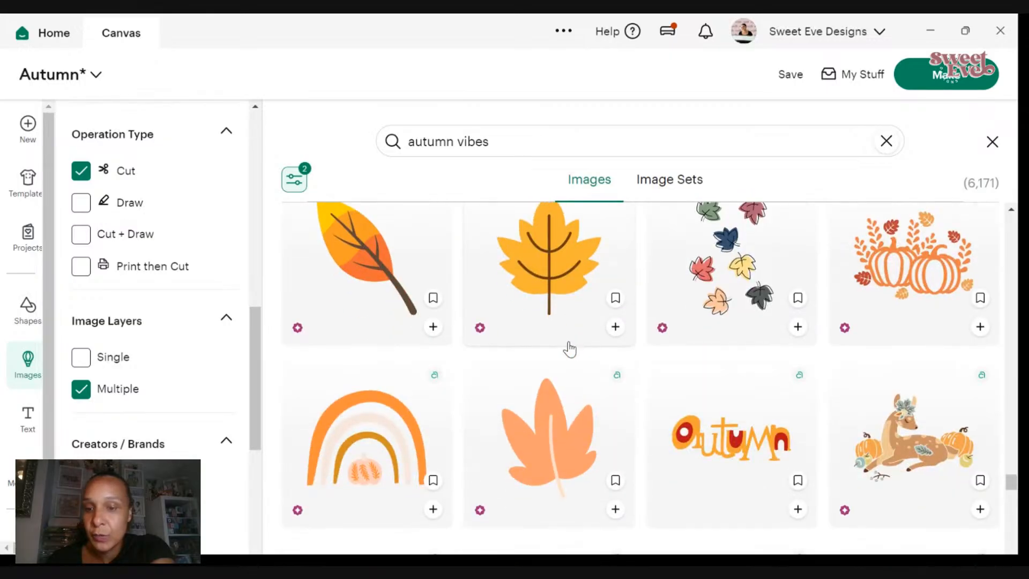
scroll(564, 334, down, 3)
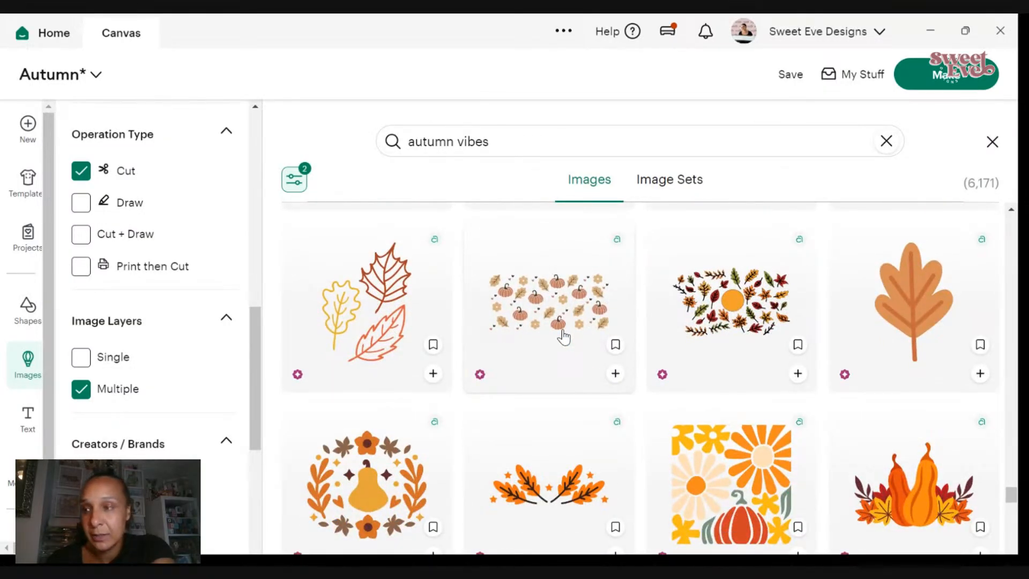
scroll(564, 337, down, 5)
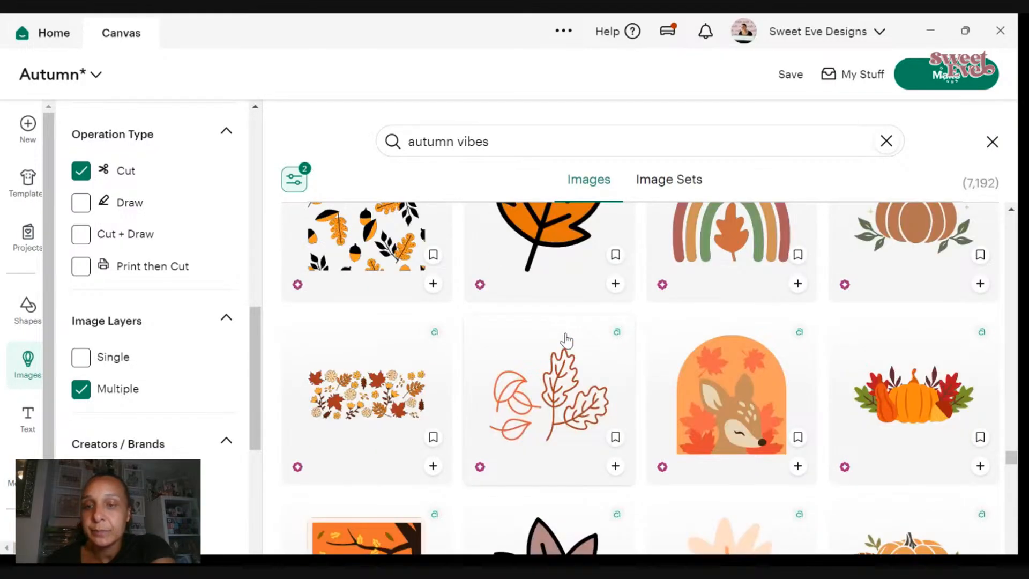
scroll(567, 340, down, 5)
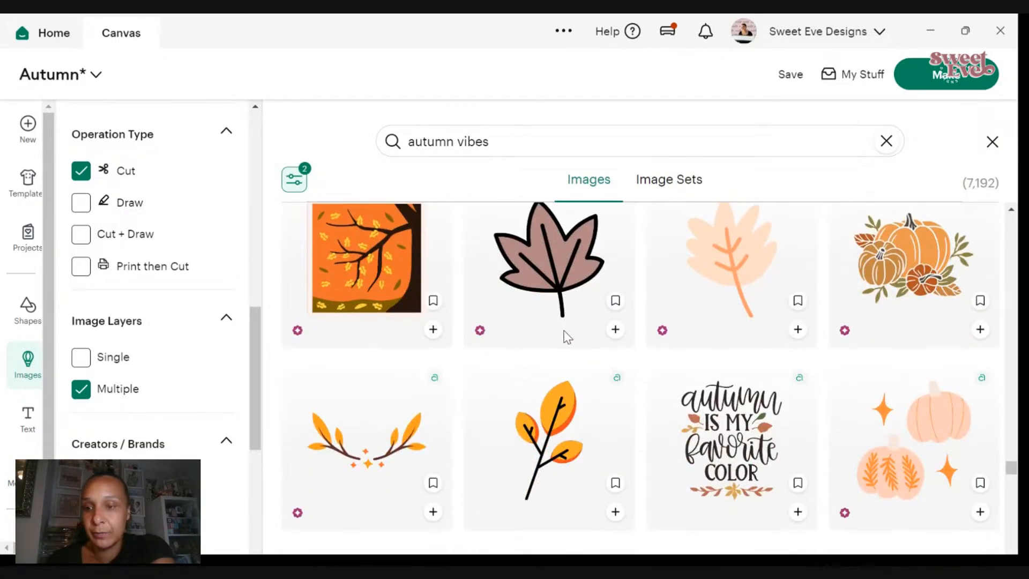
scroll(567, 337, down, 3)
scroll(566, 338, down, 3)
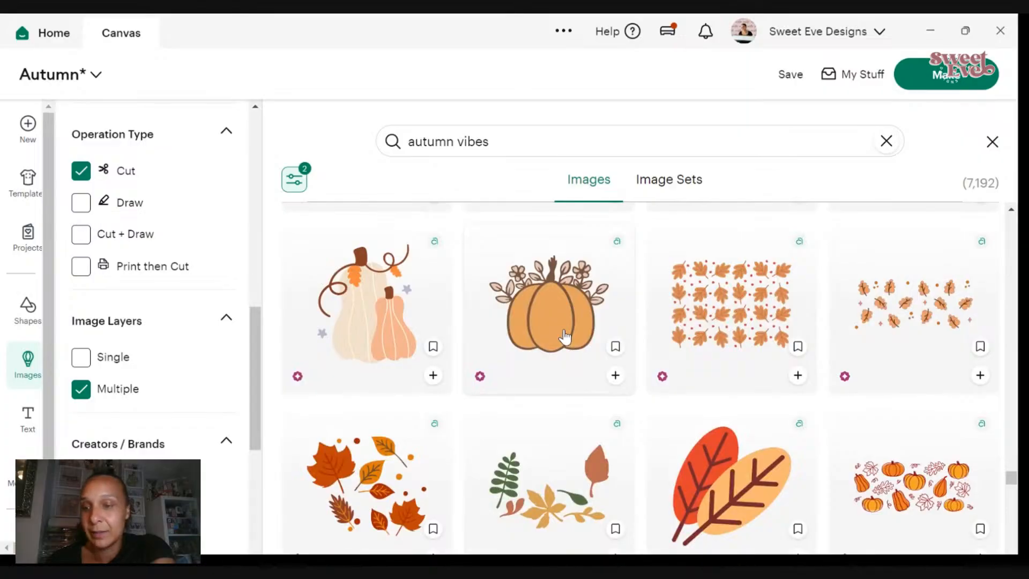
scroll(567, 335, down, 3)
scroll(567, 335, down, 2)
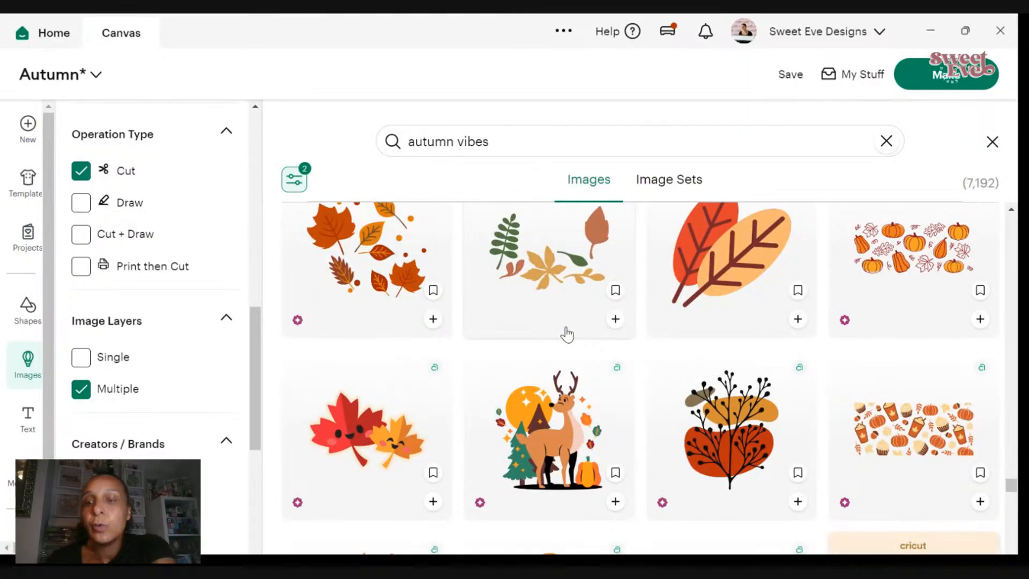
scroll(567, 334, down, 7)
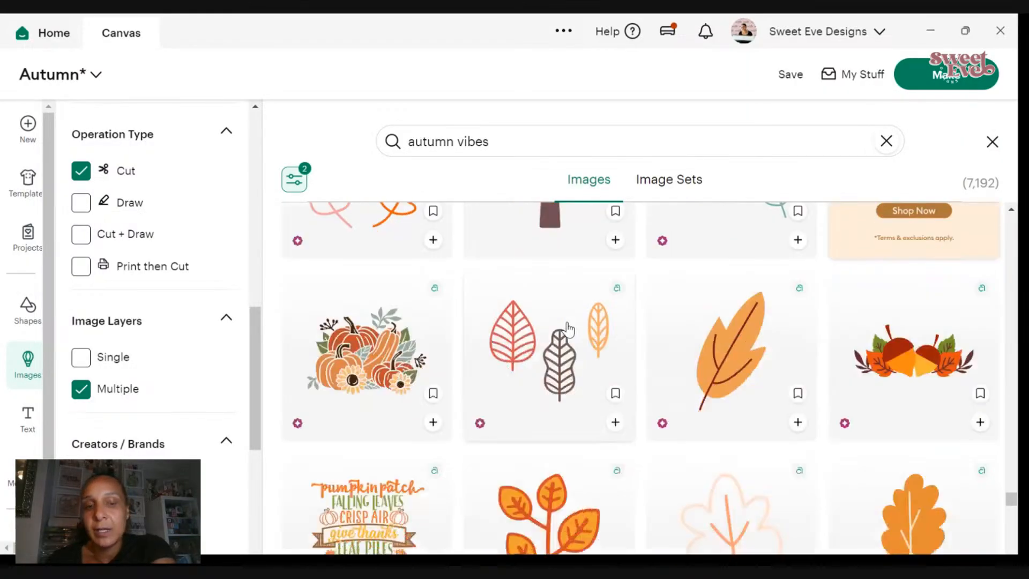
scroll(570, 327, down, 3)
scroll(572, 326, down, 7)
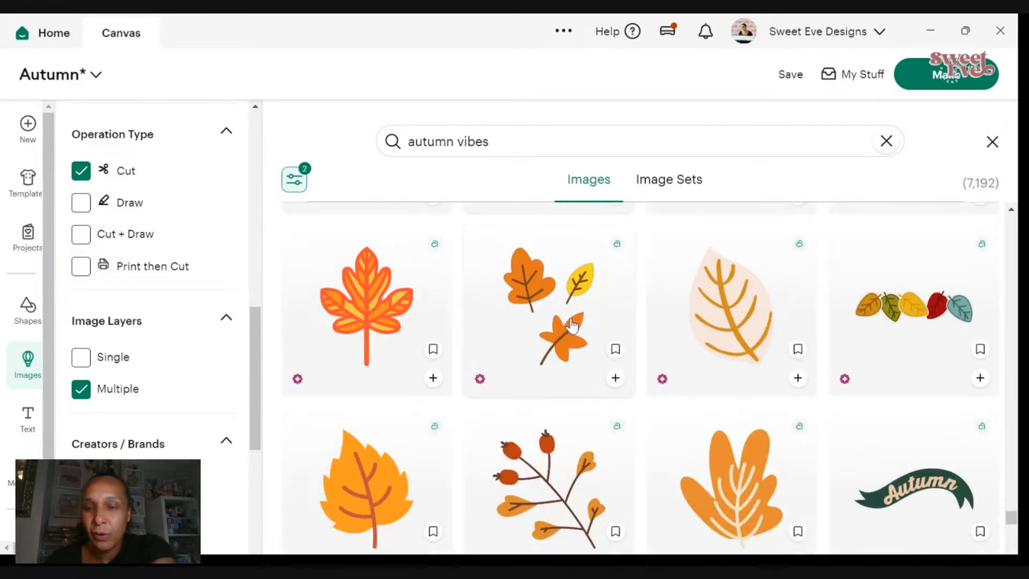
scroll(572, 326, down, 4)
scroll(573, 326, down, 3)
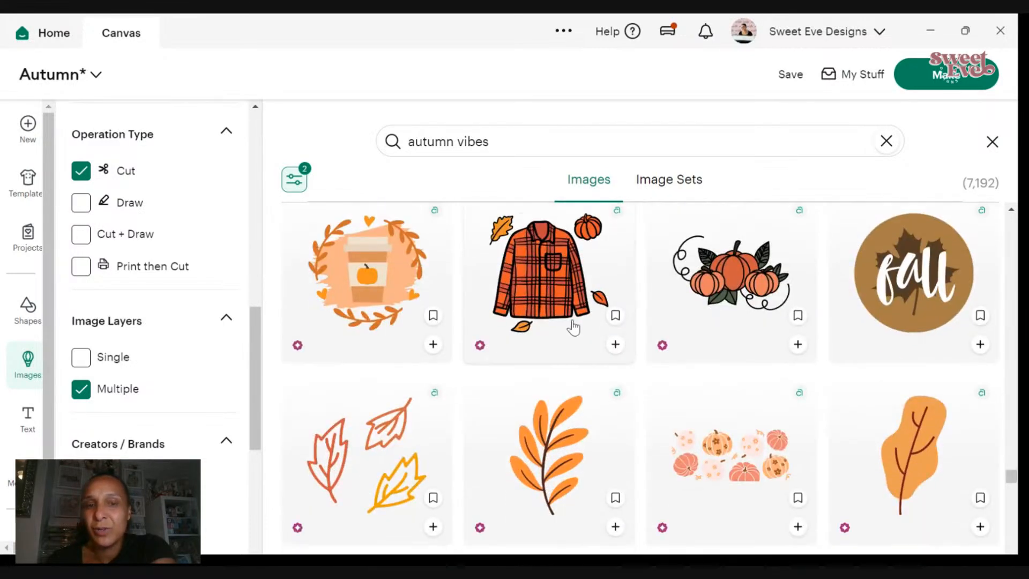
scroll(573, 325, down, 2)
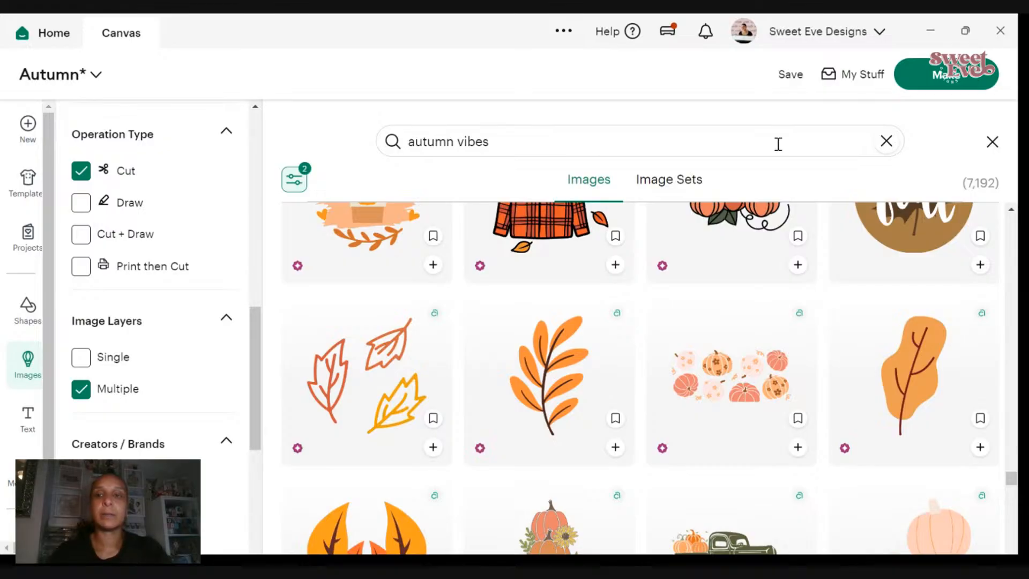
- Replace the current image search with "autumn wreath", keeping the Cut and Multiple layer filters
click(892, 145)
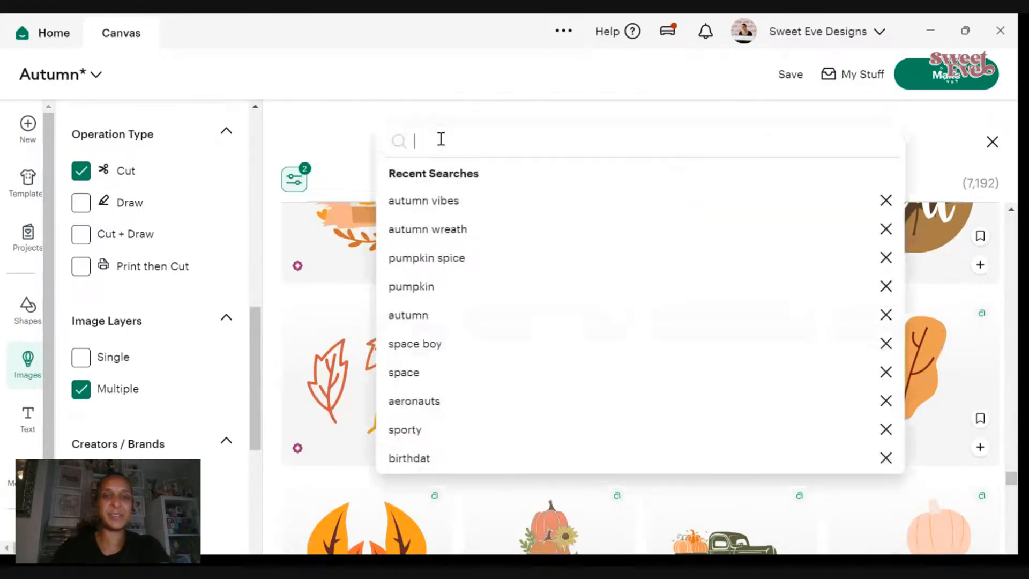
text(aut)
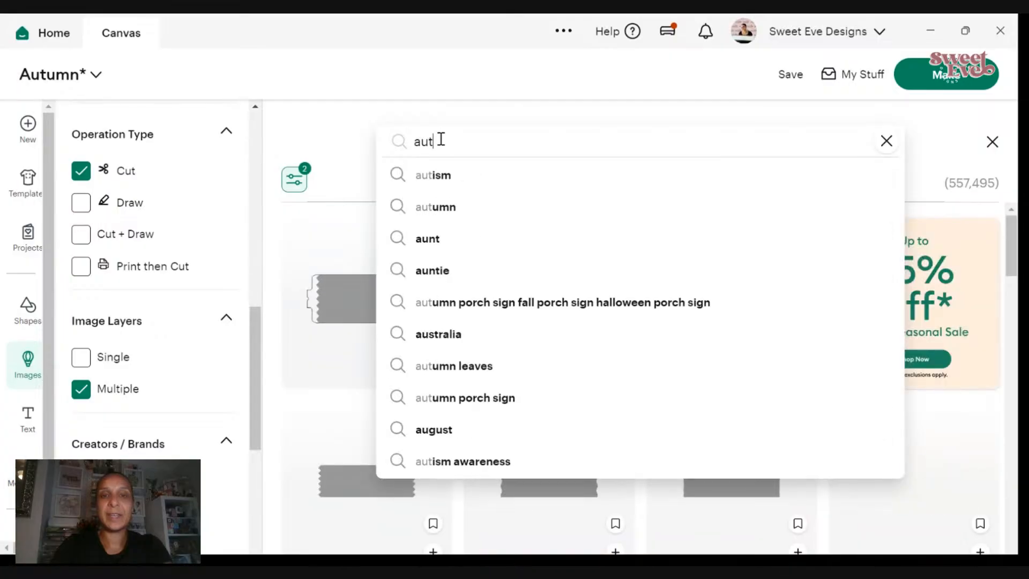
text(umn wreath)
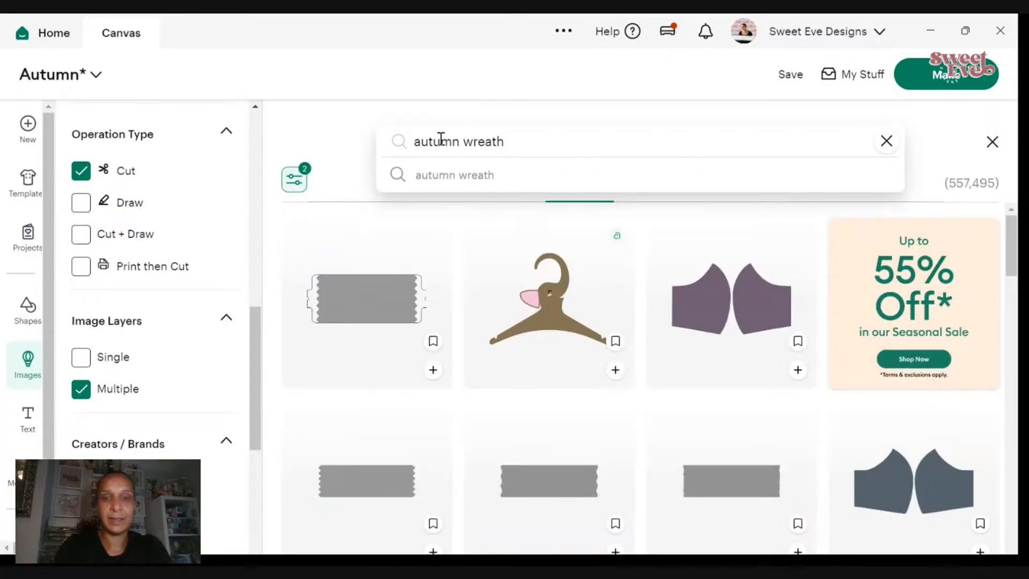
key(Return)
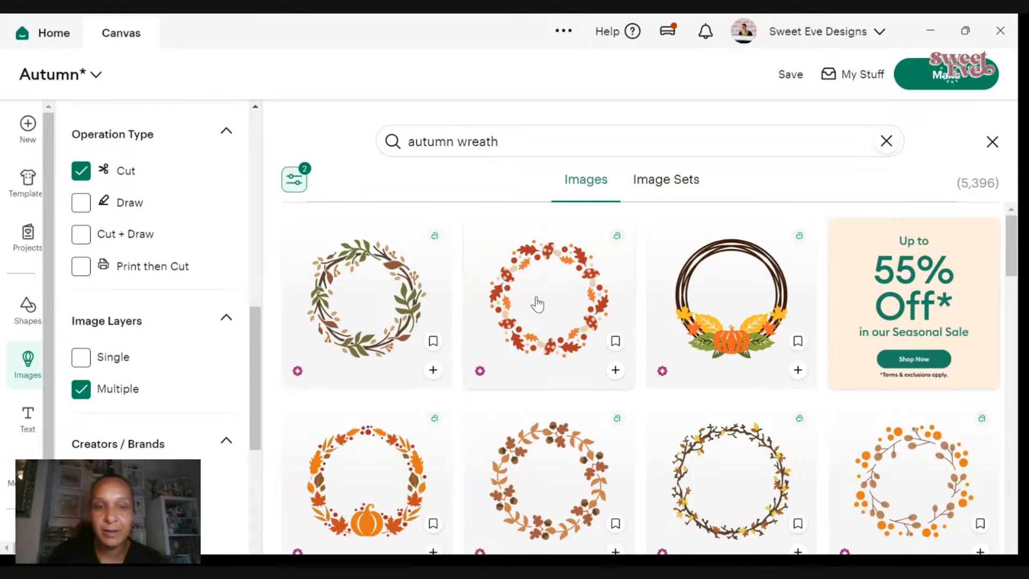
- Examine the filtered "autumn wreath" results for a leafy wreath that could frame the design
scroll(536, 302, down, 2)
scroll(538, 300, up, 2)
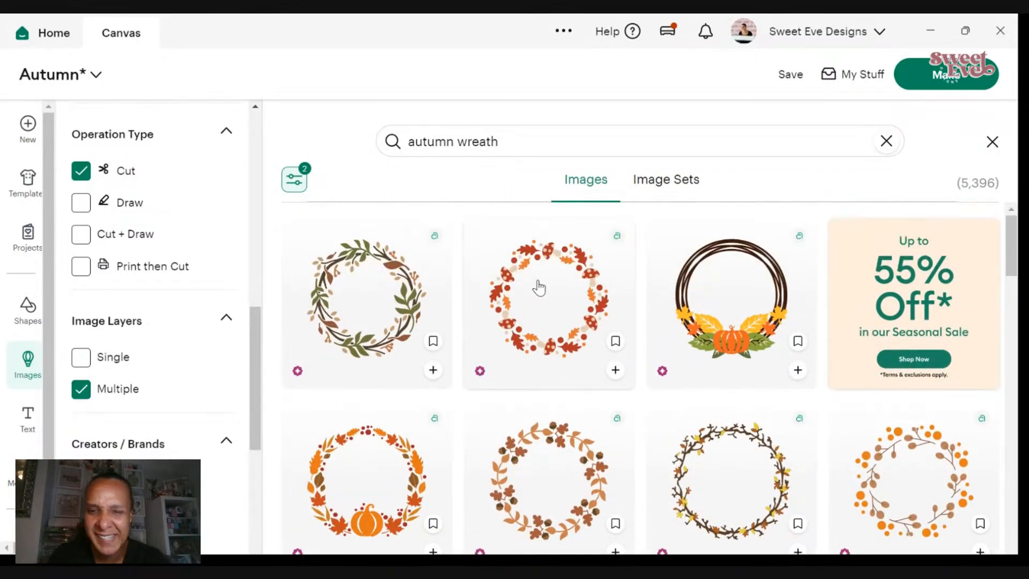
scroll(541, 289, down, 1)
scroll(544, 278, down, 10)
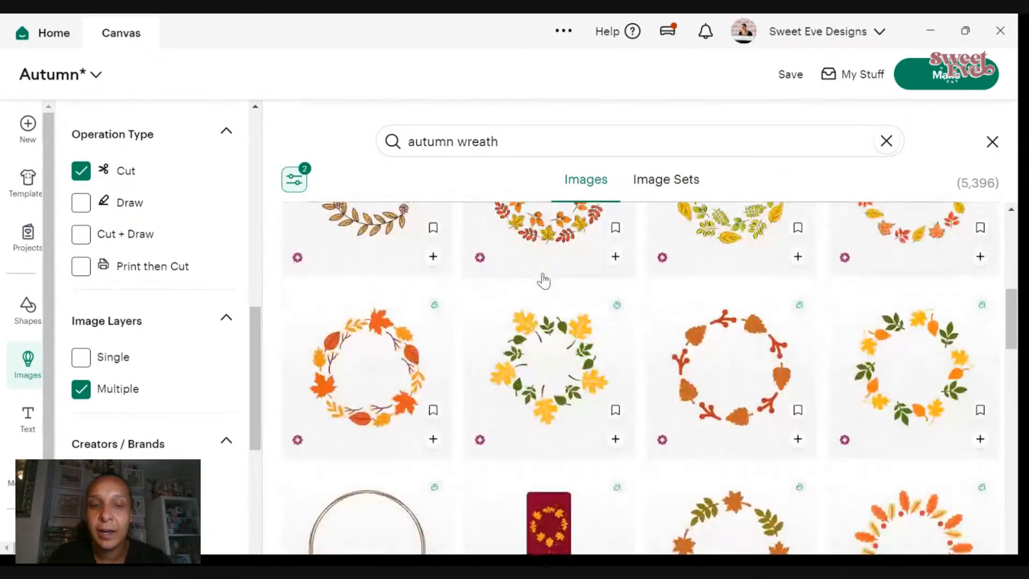
scroll(544, 278, down, 2)
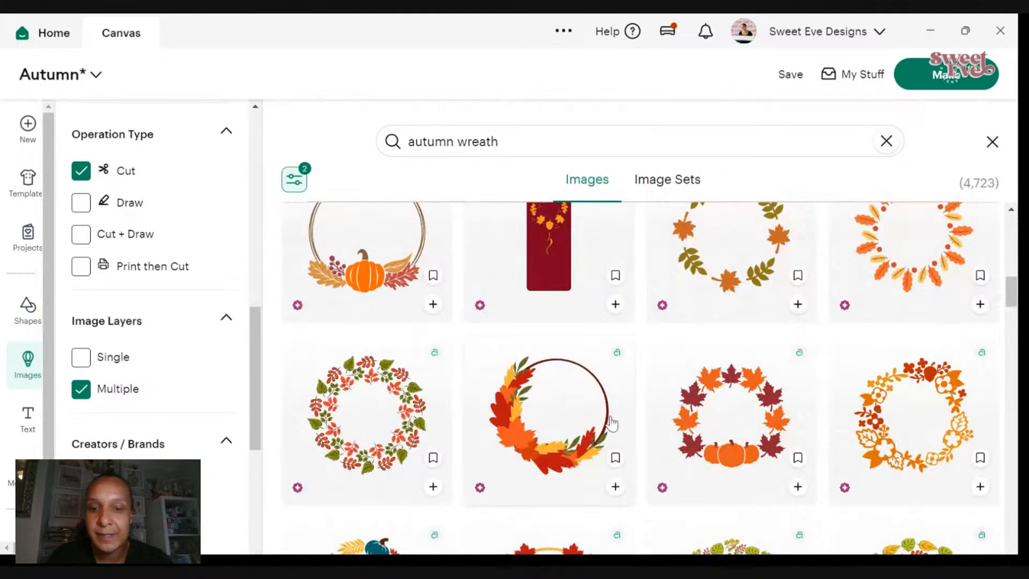
scroll(536, 393, down, 2)
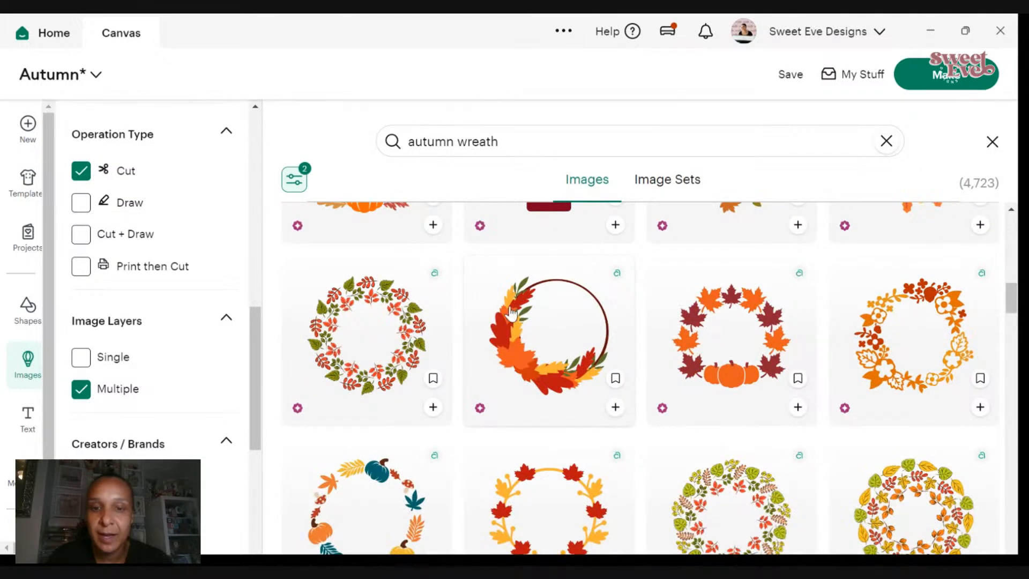
scroll(575, 380, down, 10)
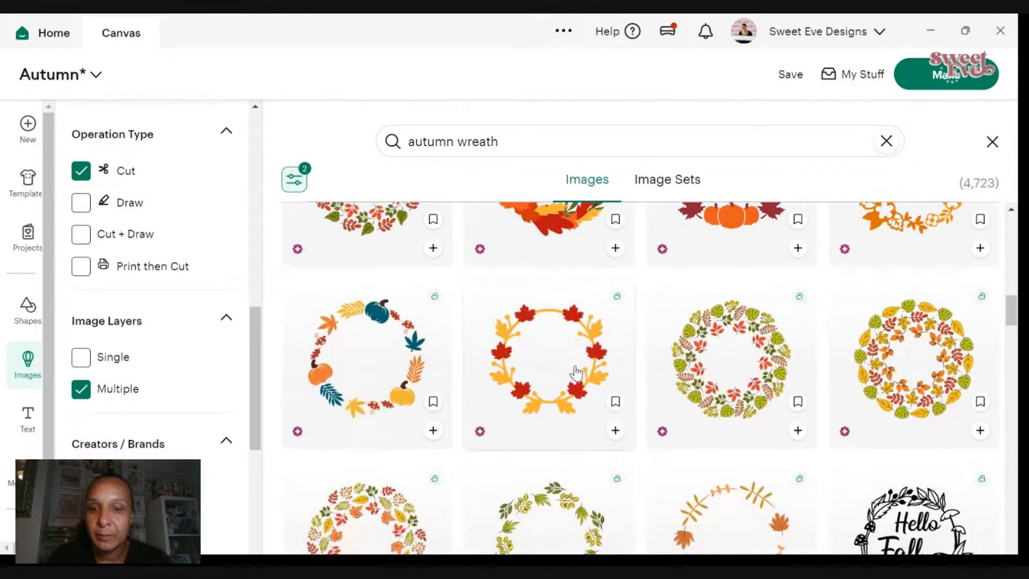
scroll(576, 370, down, 10)
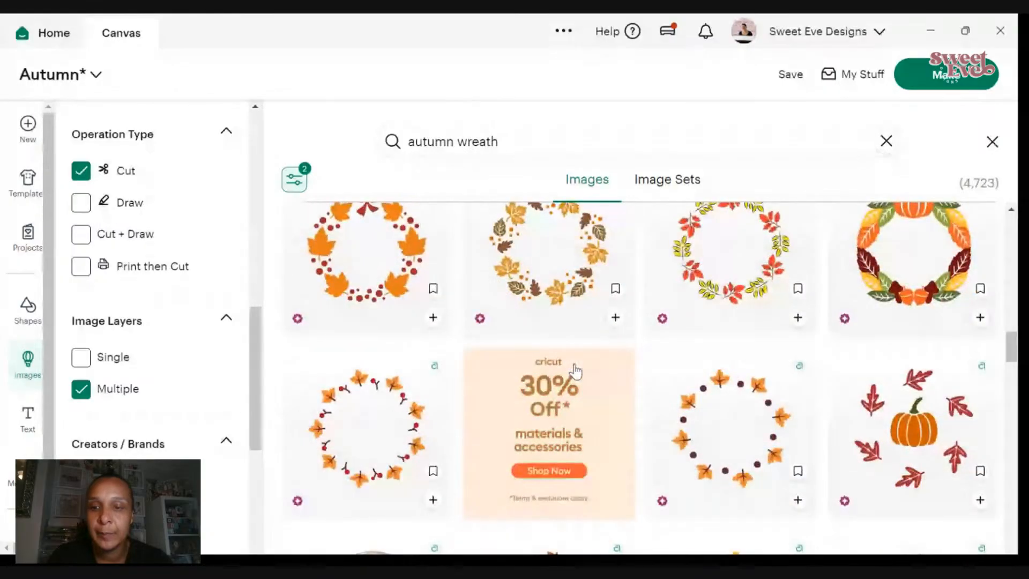
scroll(575, 376, down, 2)
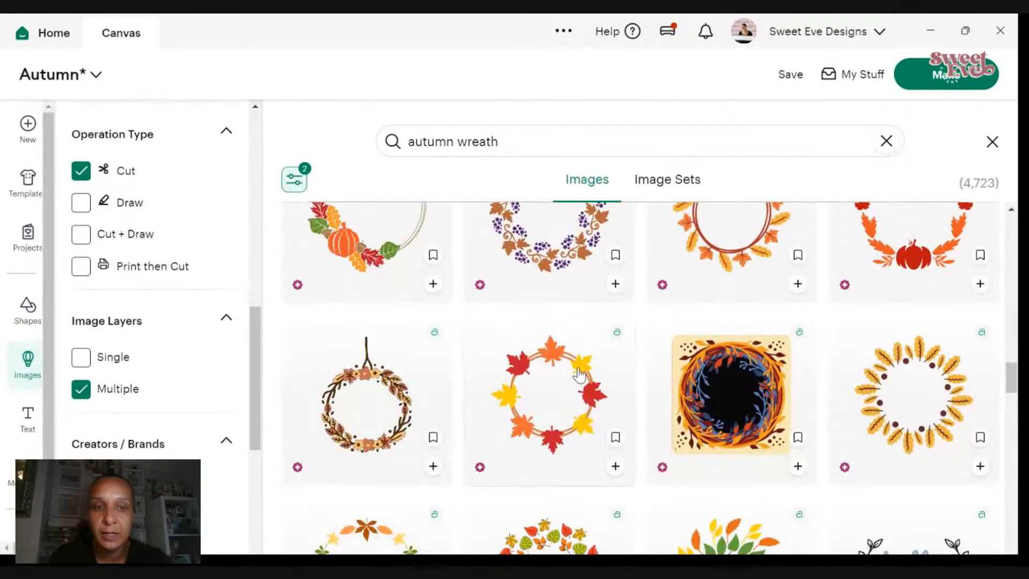
scroll(577, 377, up, 2)
scroll(578, 376, down, 10)
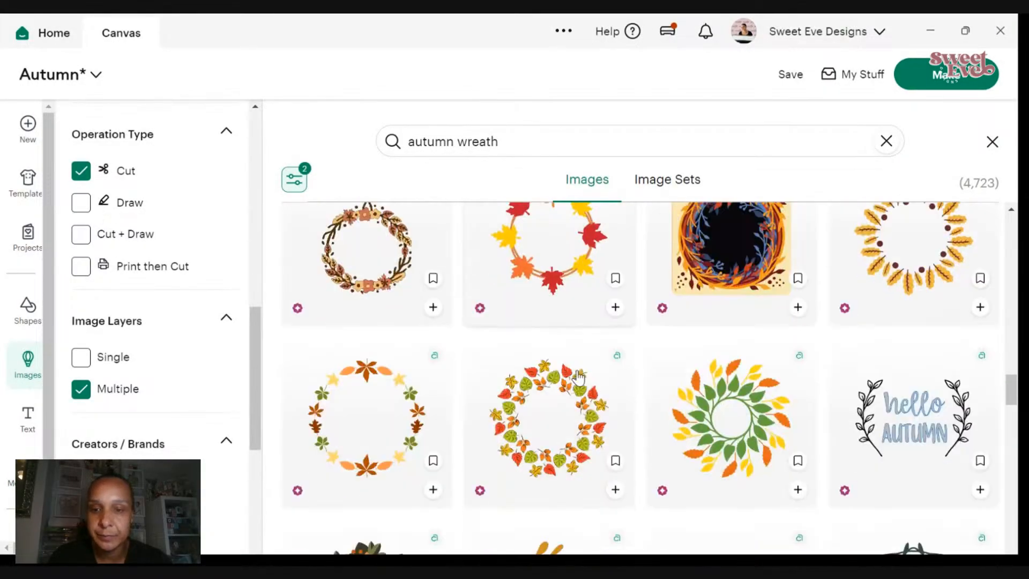
scroll(575, 378, down, 10)
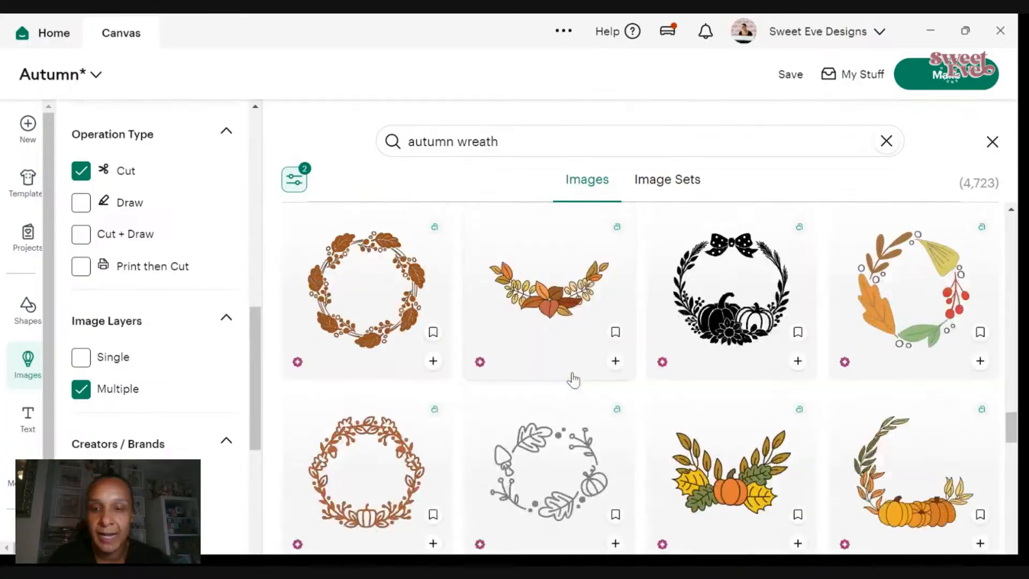
scroll(571, 381, down, 2)
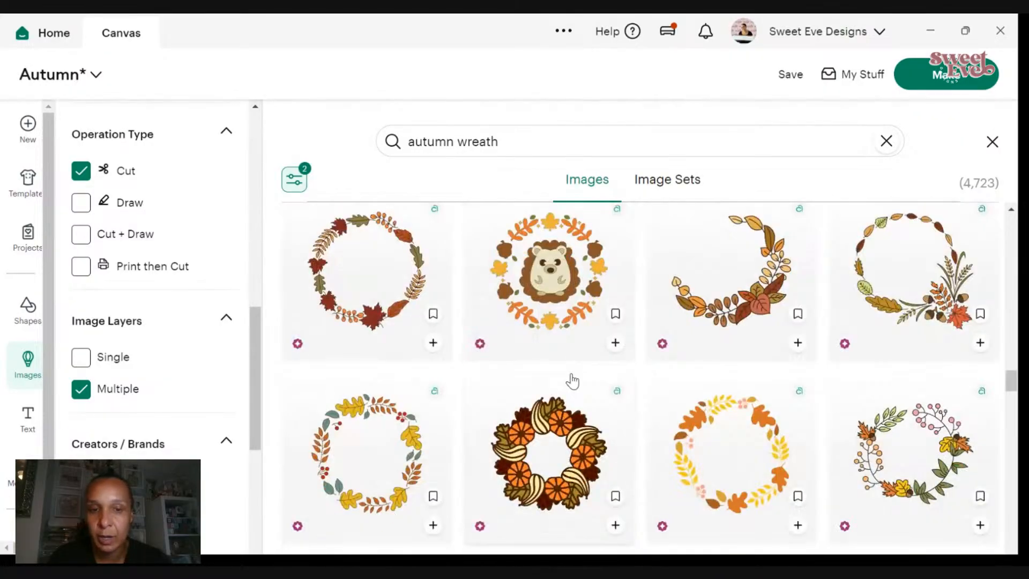
scroll(573, 380, down, 5)
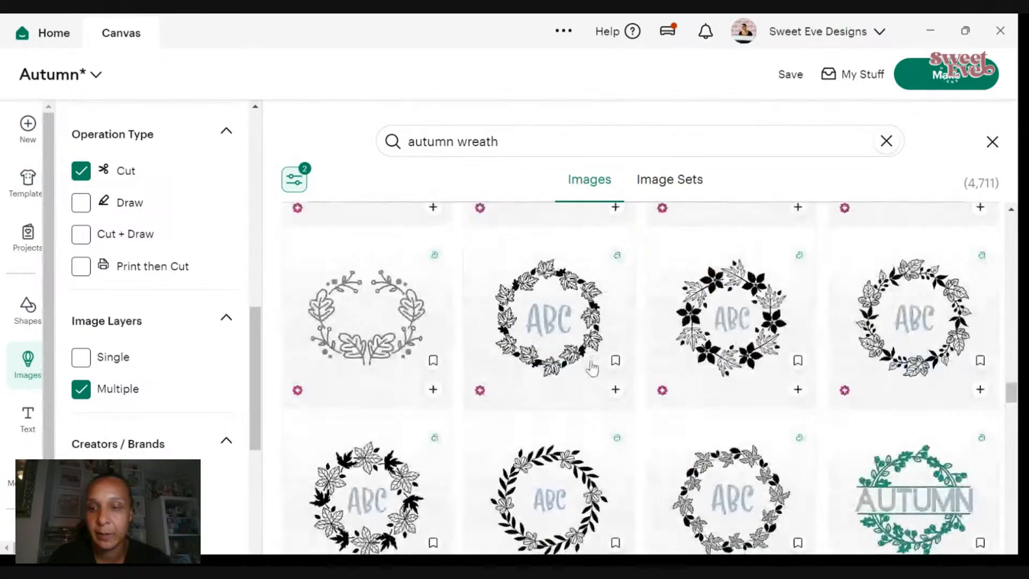
scroll(592, 368, down, 2)
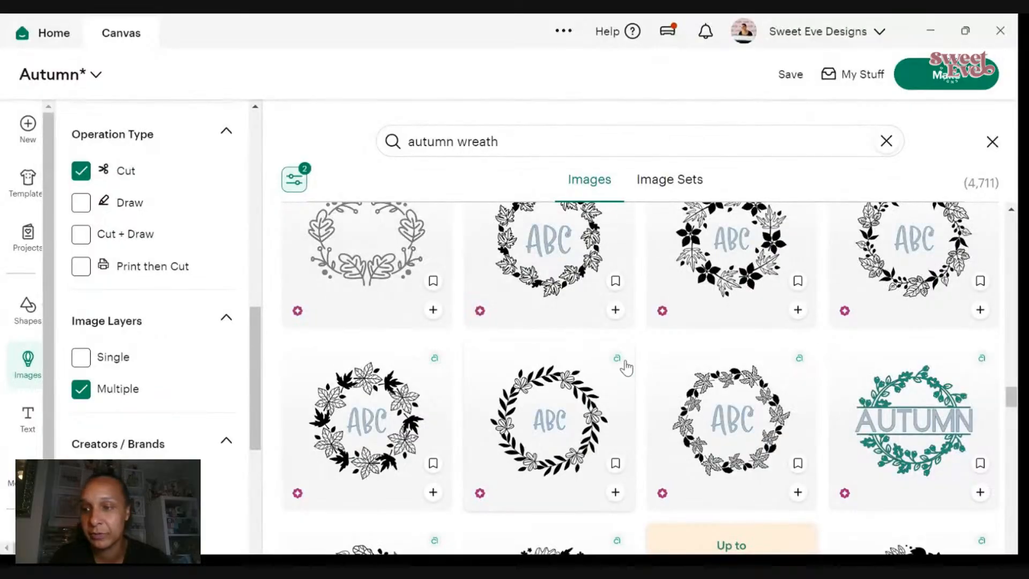
scroll(693, 404, down, 8)
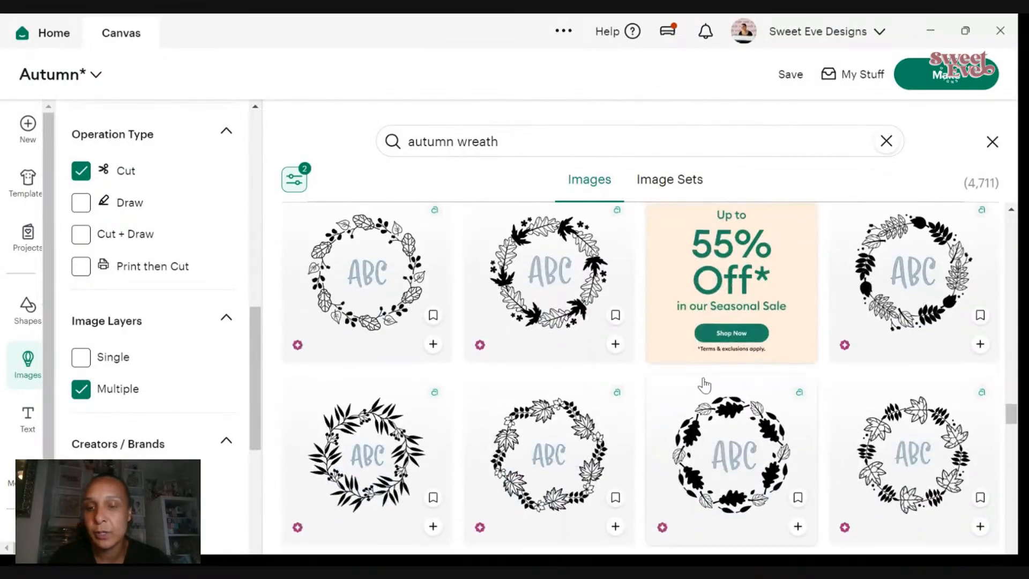
scroll(709, 380, down, 8)
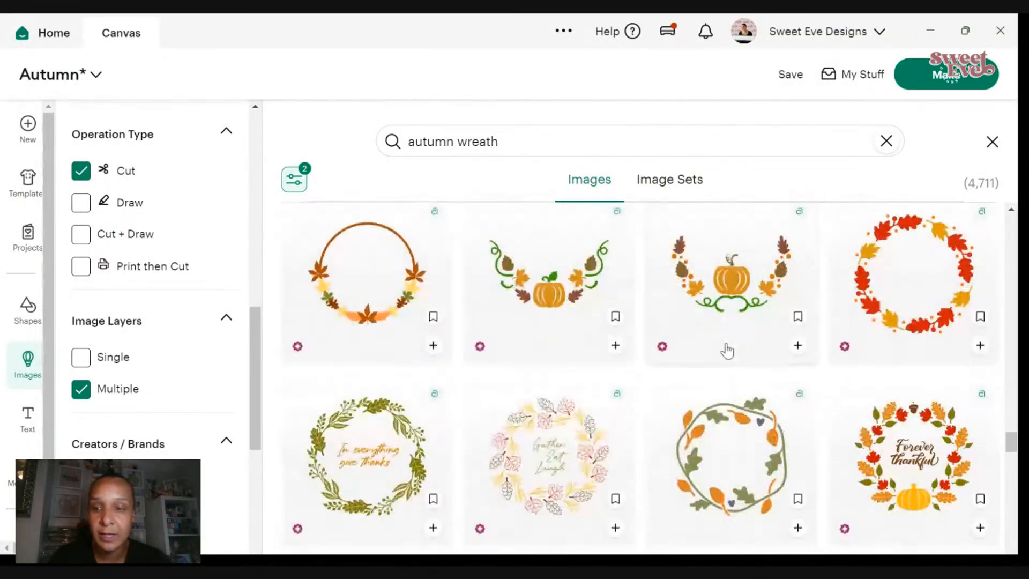
scroll(728, 351, down, 10)
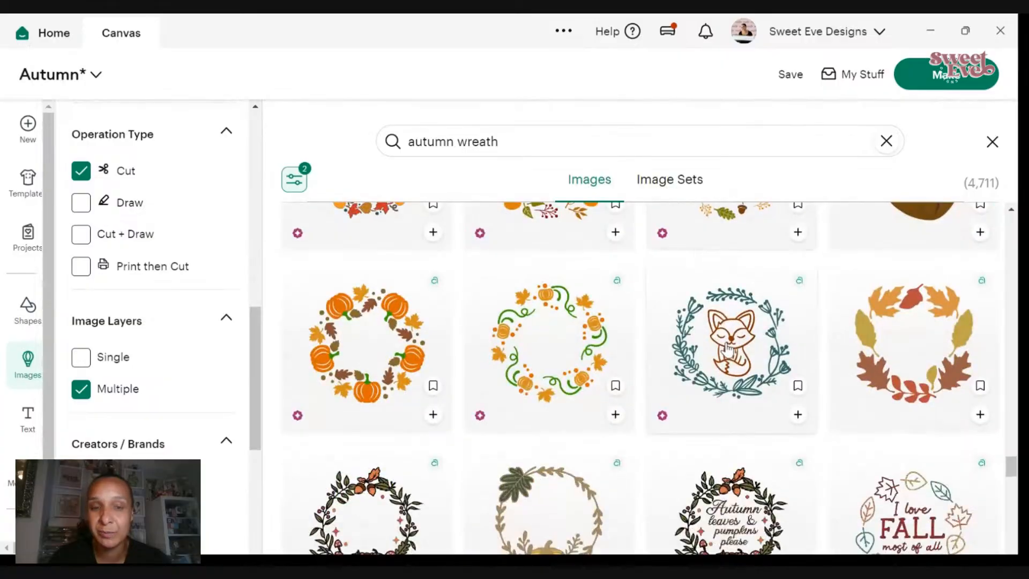
scroll(727, 349, down, 10)
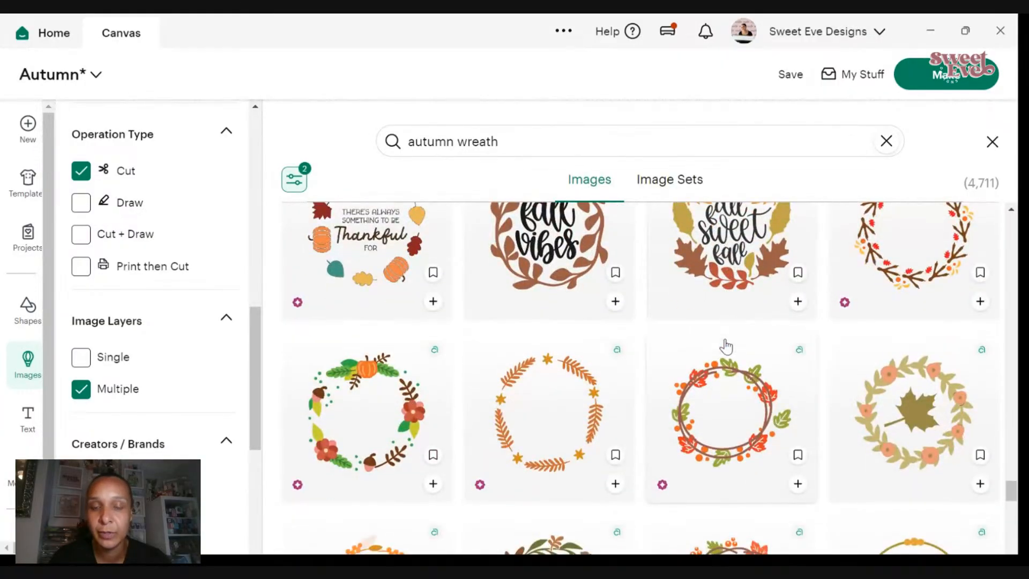
scroll(727, 346, down, 5)
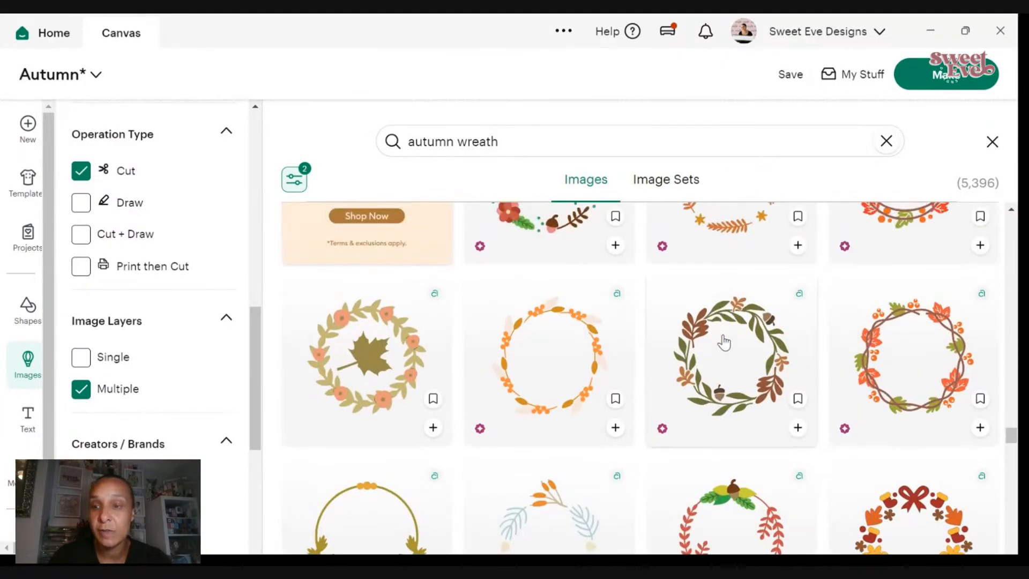
- Add the black-branch wreath with red and orange maple leaves and the brown twig wreath with orange leaves to the canvas
scroll(723, 342, up, 3)
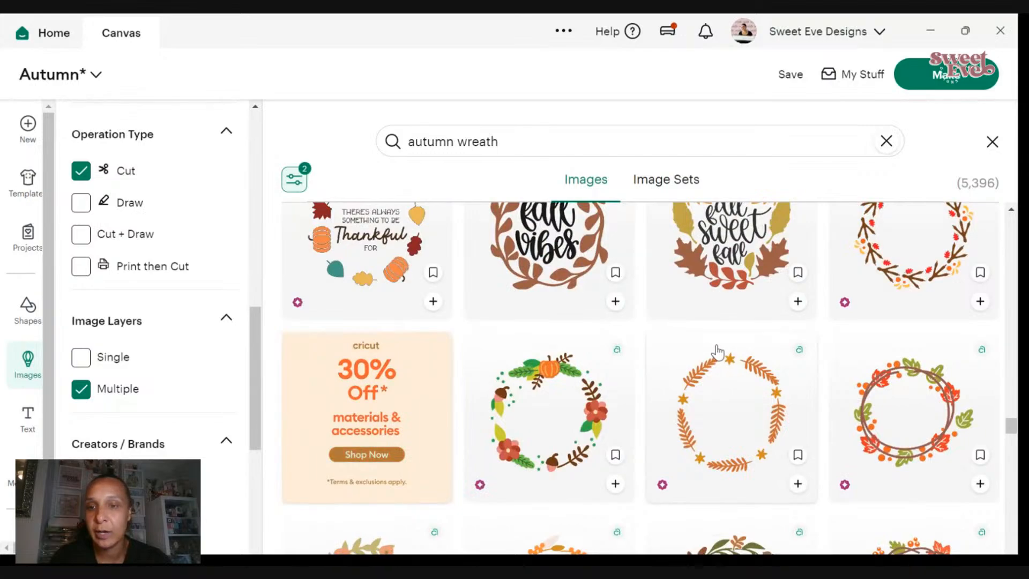
scroll(718, 351, down, 7)
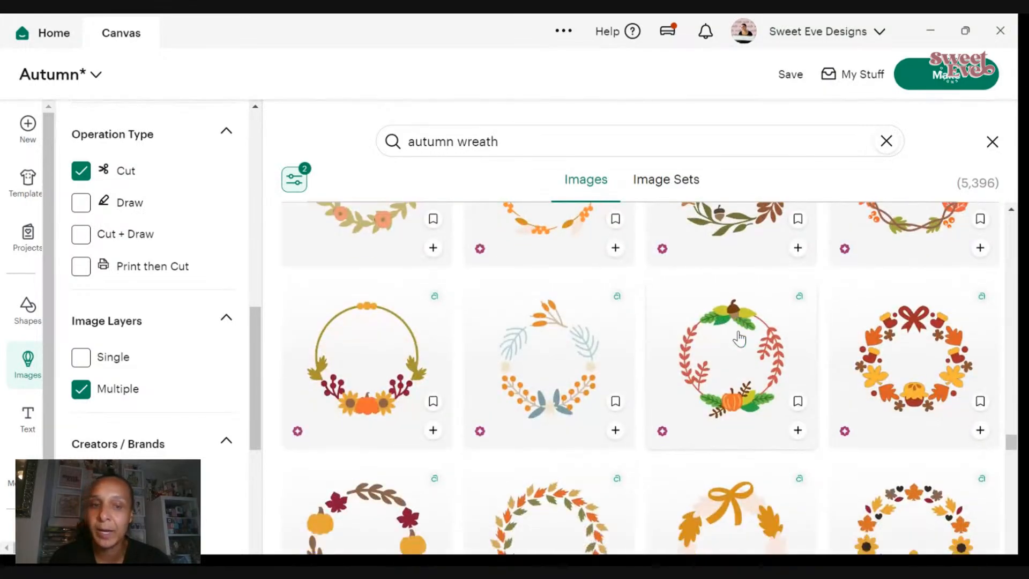
scroll(737, 340, down, 7)
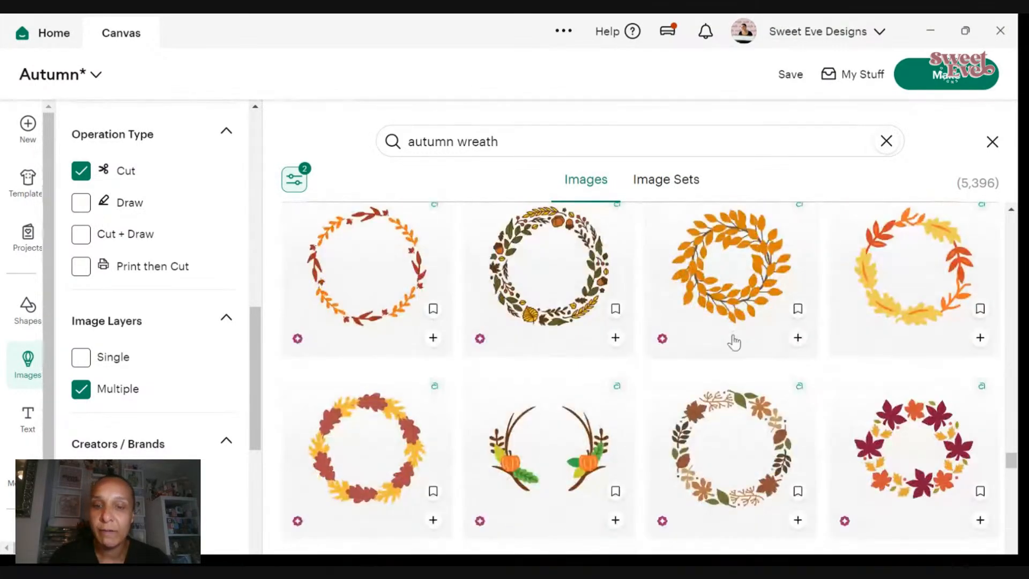
scroll(734, 342, down, 2)
scroll(734, 343, up, 3)
scroll(734, 342, down, 6)
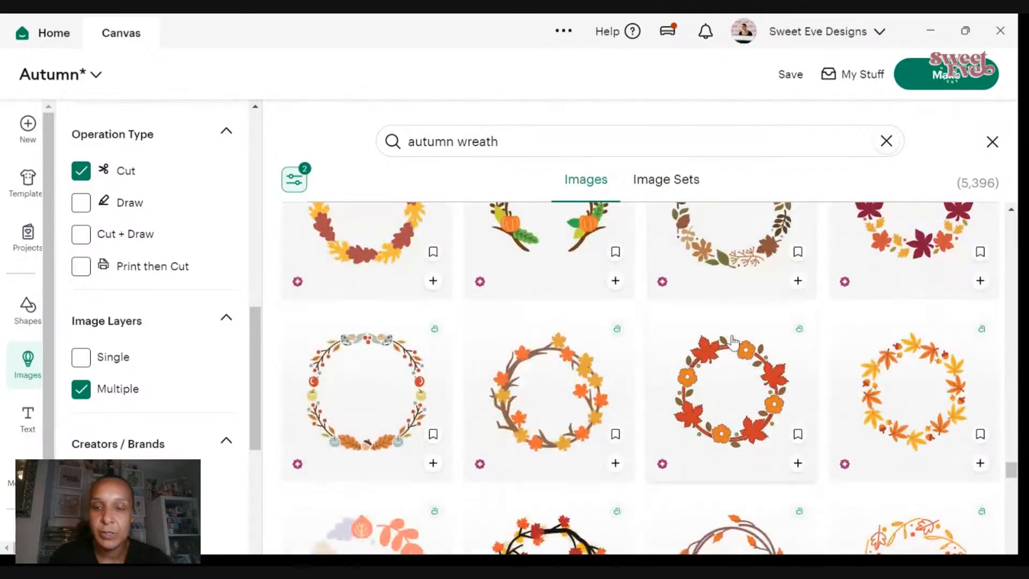
scroll(734, 341, down, 4)
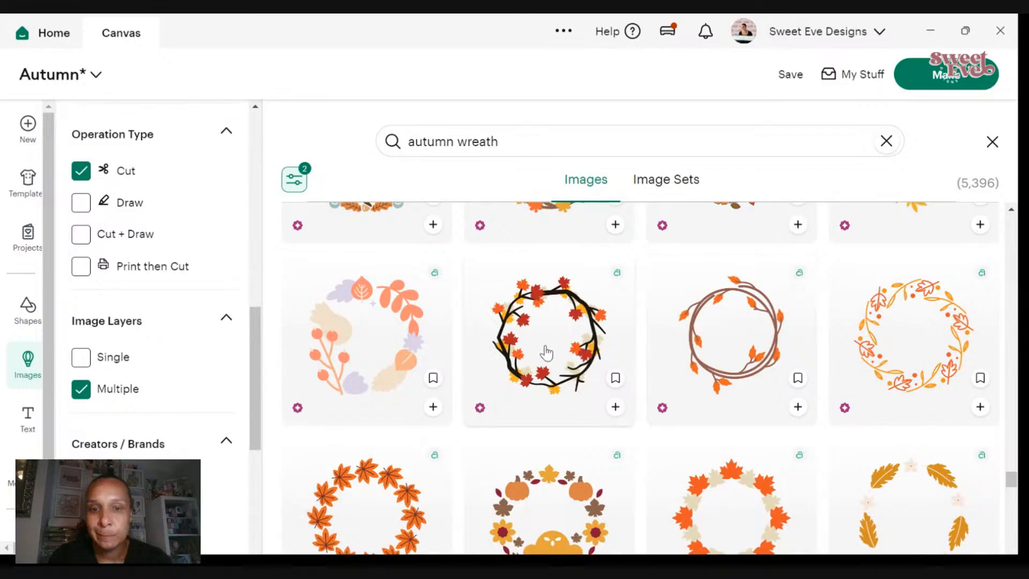
click(616, 407)
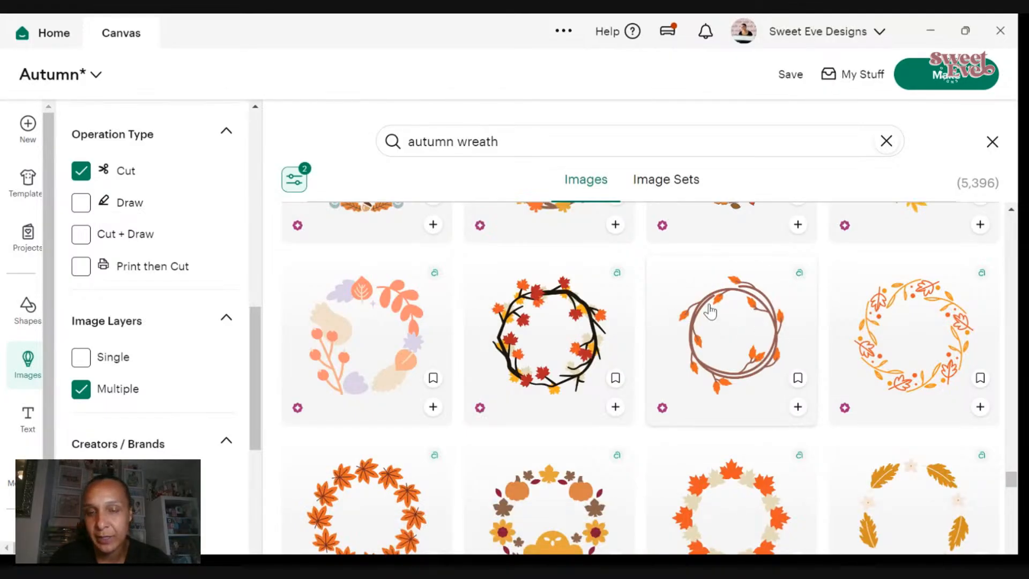
click(797, 407)
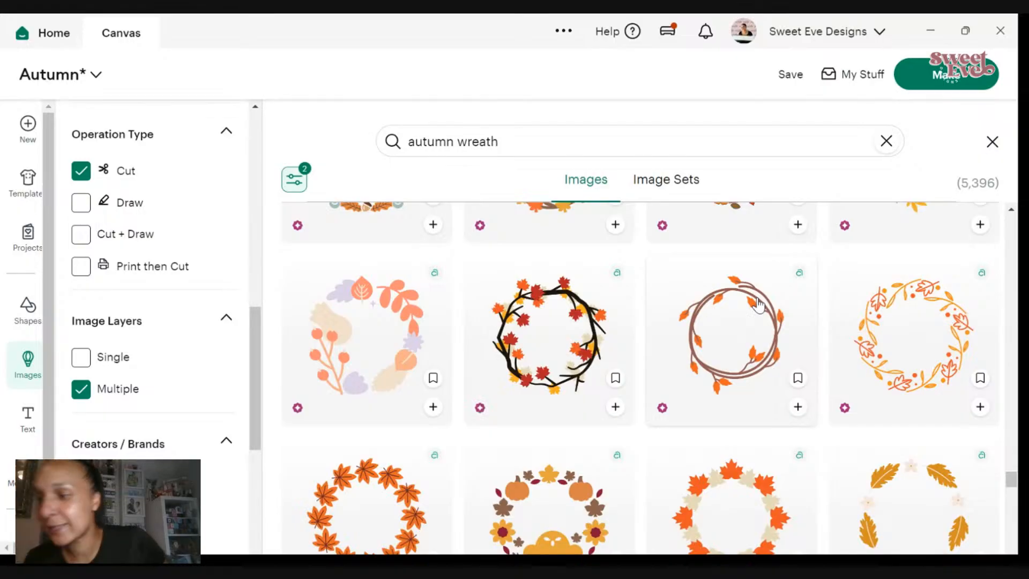
- Examine more of the filtered "autumn wreath" results for a leafy or twig wreath suited to framing the design
scroll(1013, 413, down, 3)
scroll(841, 354, down, 6)
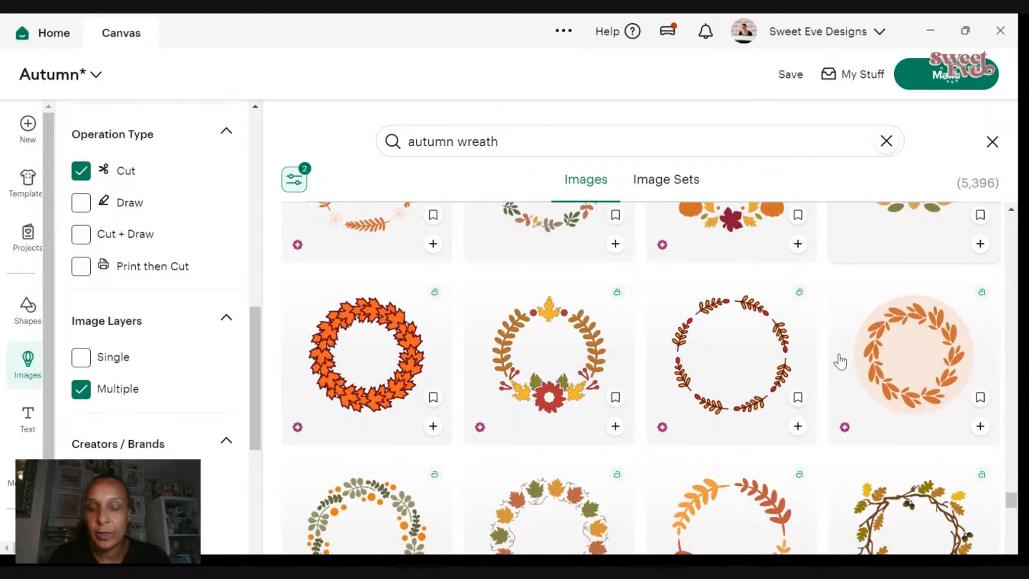
scroll(840, 362, down, 8)
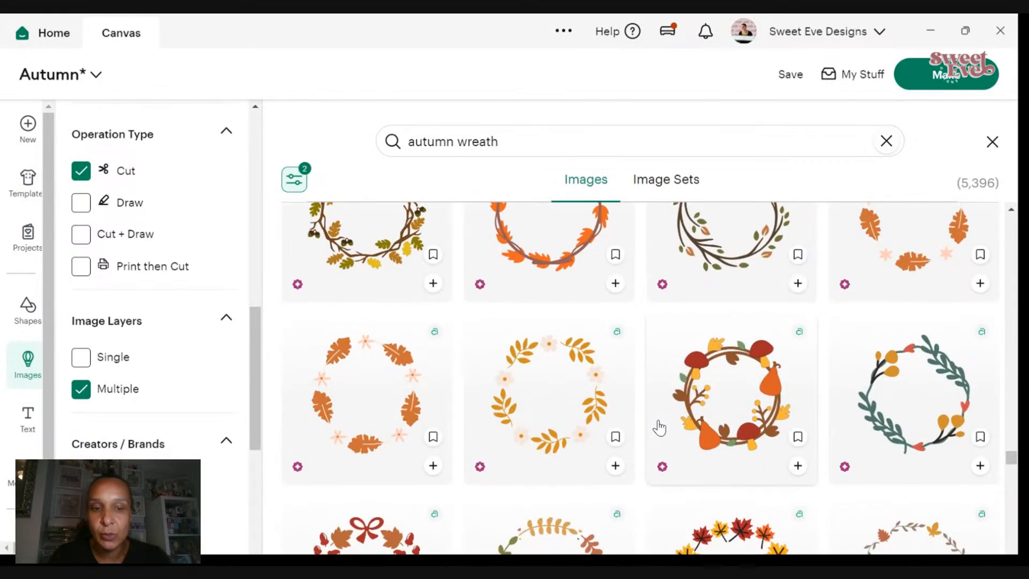
scroll(659, 427, down, 3)
scroll(663, 417, down, 6)
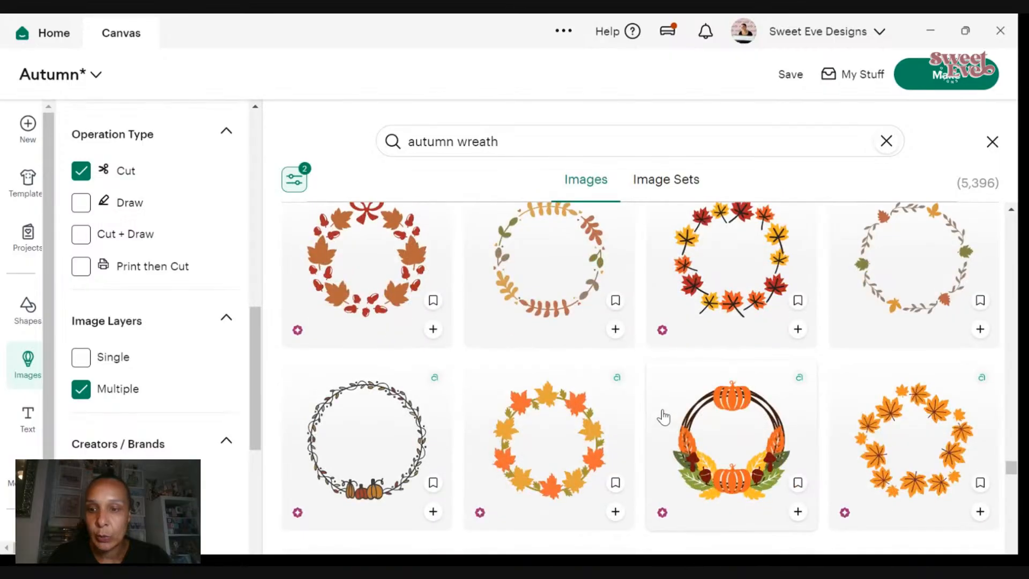
scroll(665, 410, down, 6)
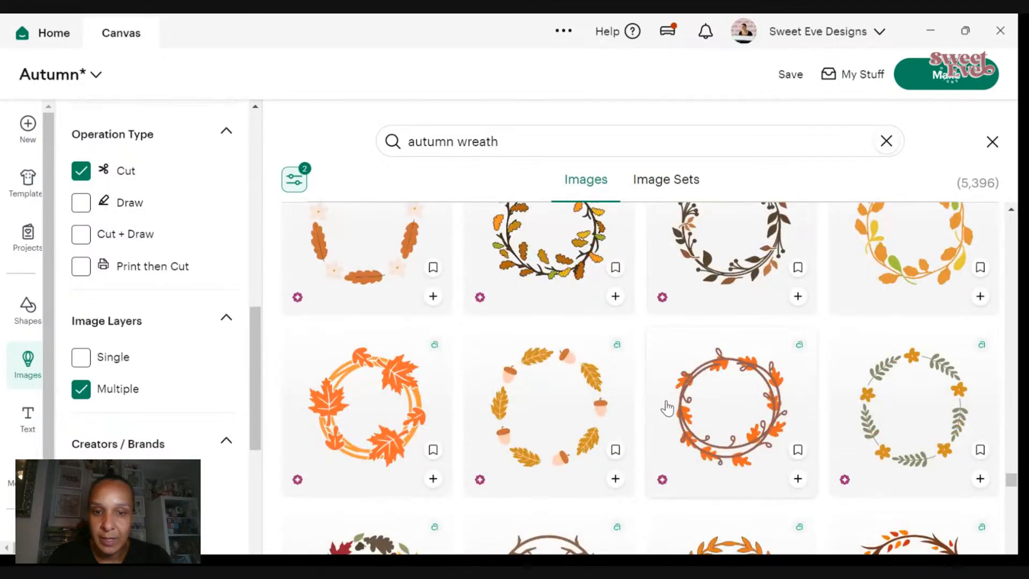
scroll(667, 408, down, 2)
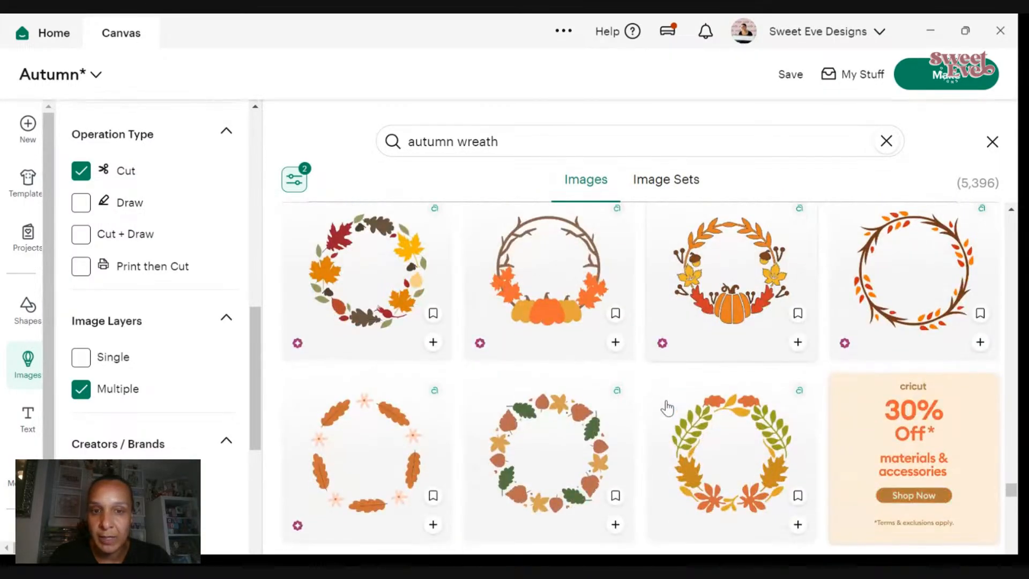
scroll(667, 409, down, 6)
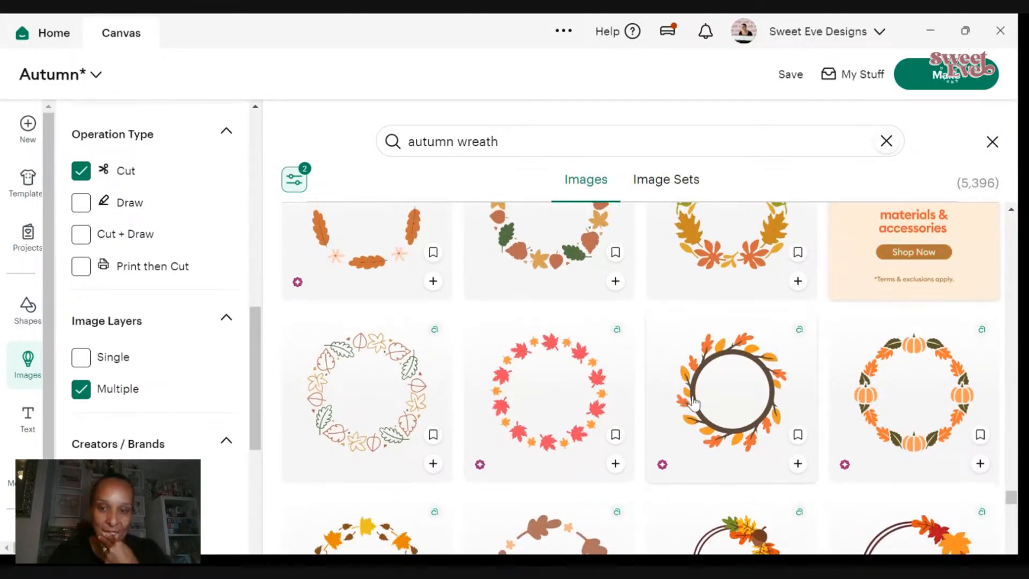
scroll(692, 401, down, 6)
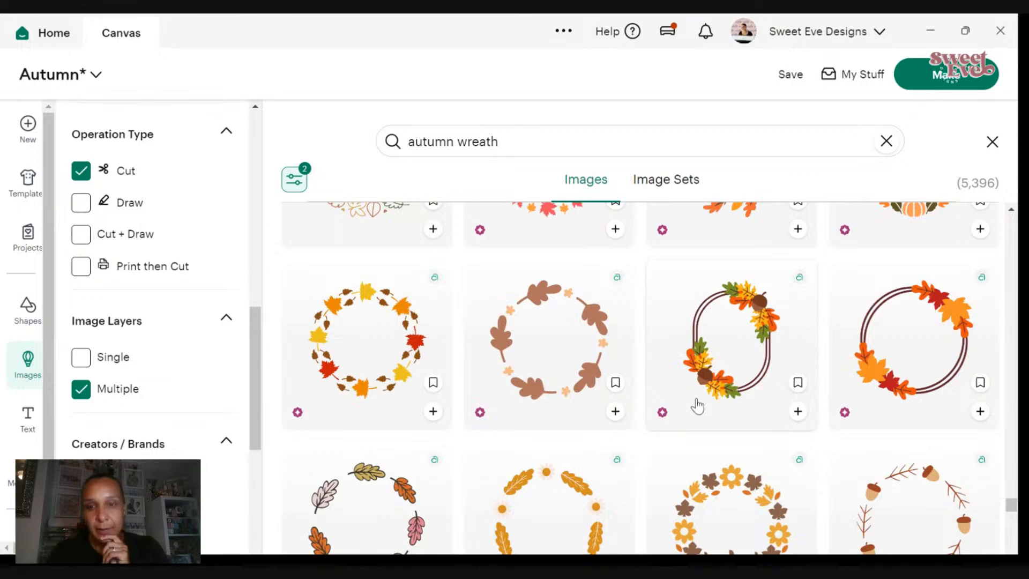
scroll(697, 406, down, 10)
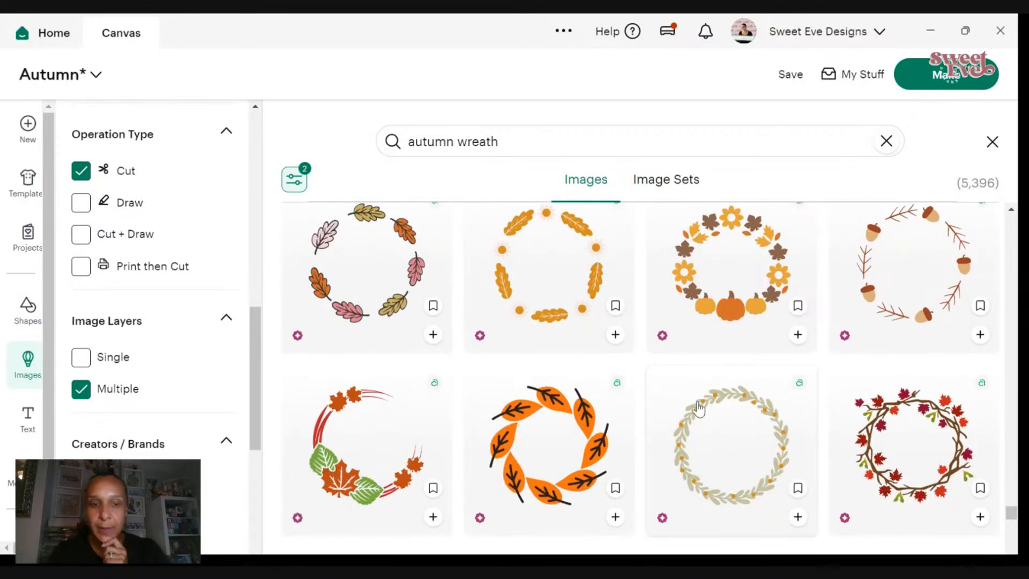
scroll(698, 409, down, 11)
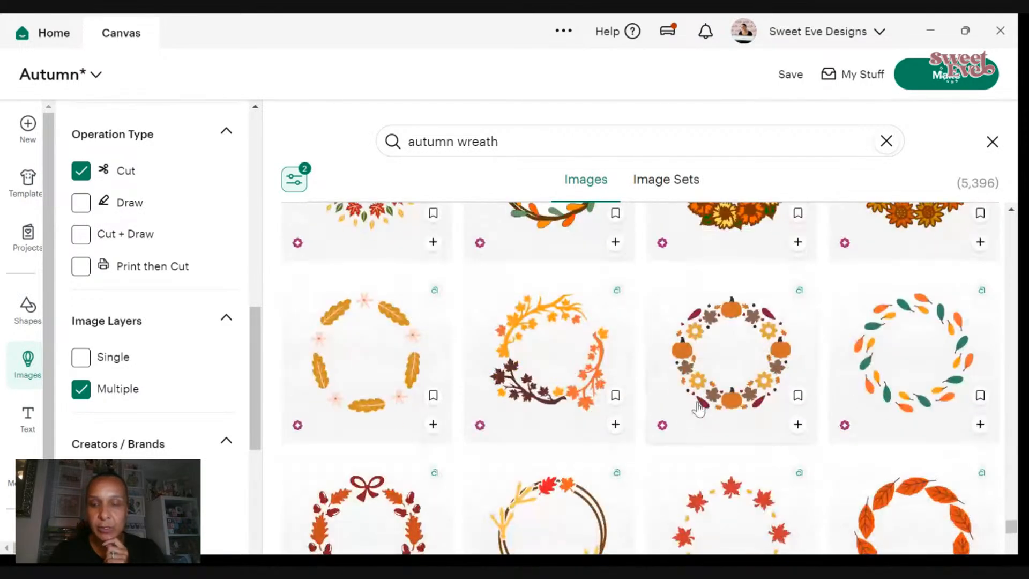
scroll(699, 408, down, 10)
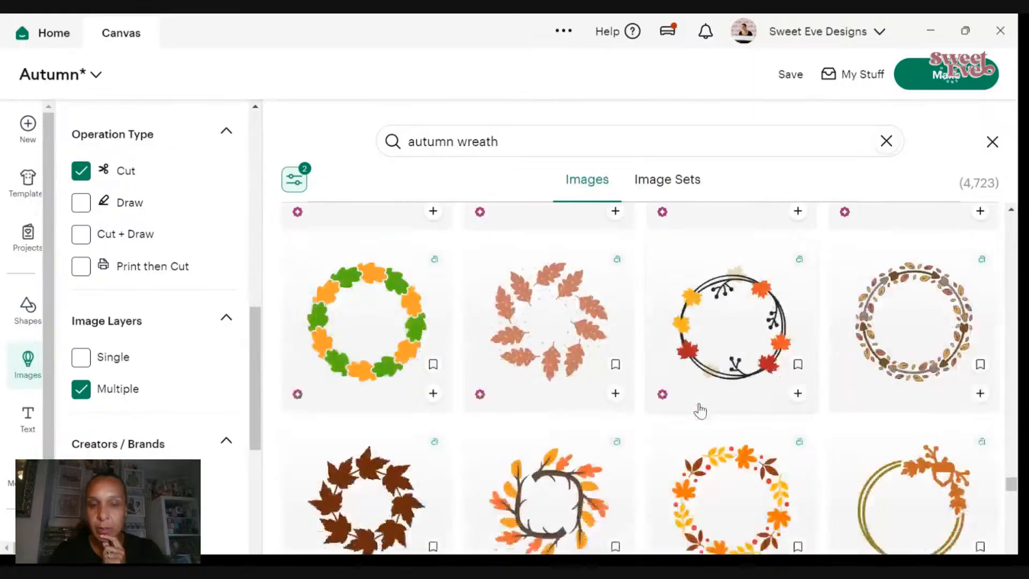
scroll(700, 411, down, 10)
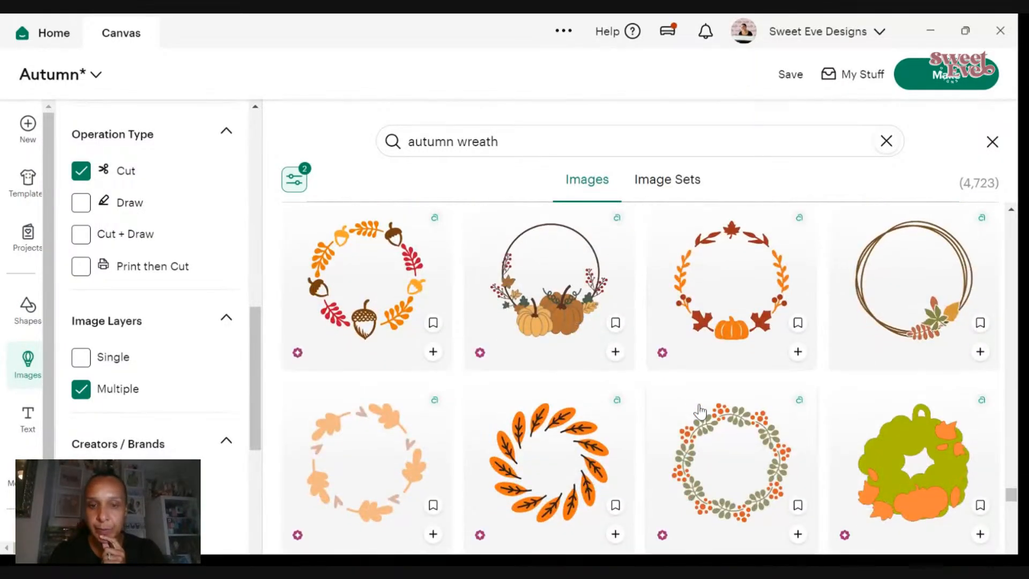
scroll(701, 410, down, 12)
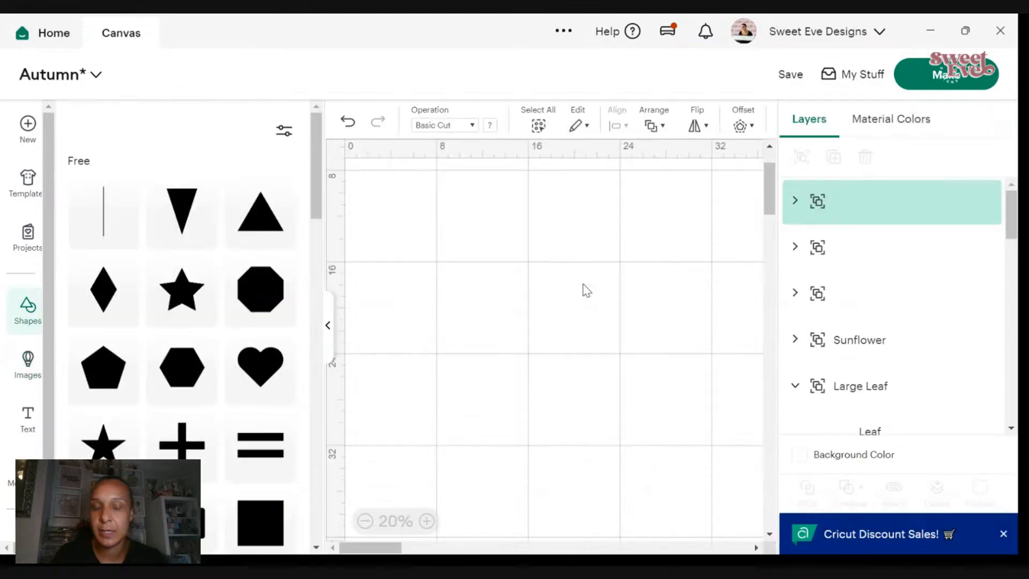
- Enlarge the Thanksgiving Wreath to about 15.02 x 17.07 in, place it below the plaid square, and move the Autumn Glow lettering beneath the mug
drag(432, 228, 535, 344)
drag(458, 300, 445, 421)
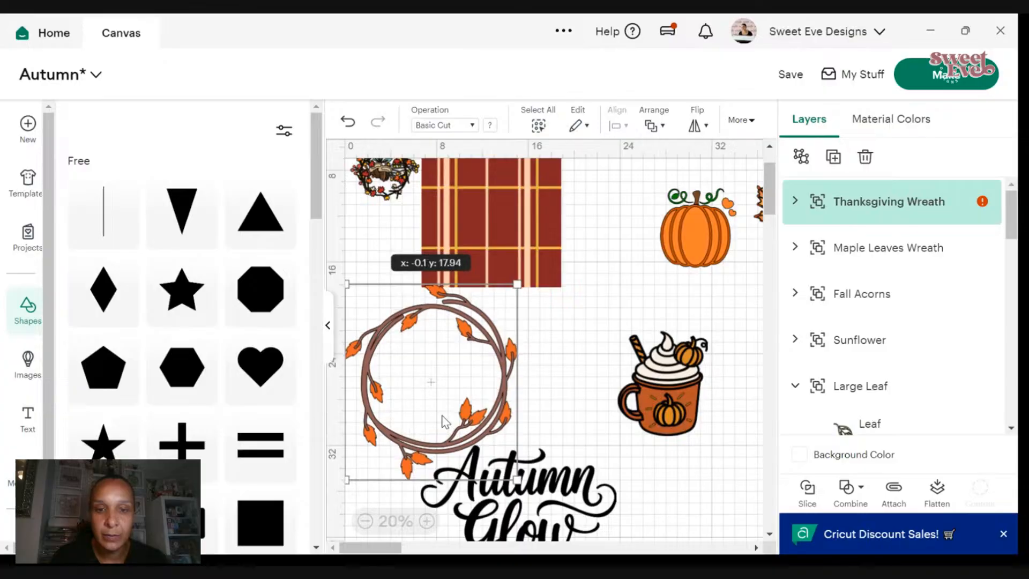
scroll(523, 375, down, 3)
drag(478, 319, 520, 296)
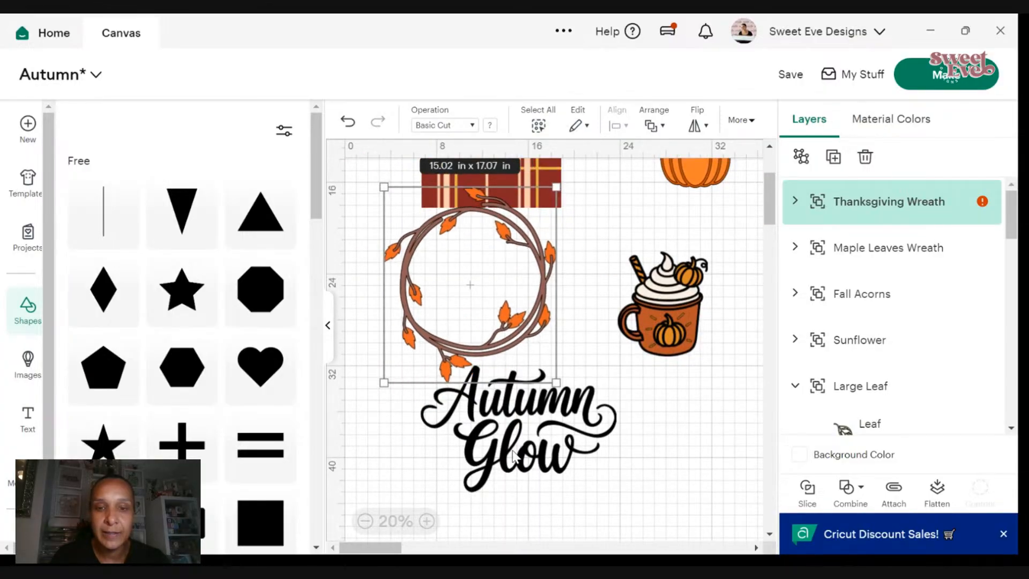
drag(512, 450, 735, 433)
drag(510, 358, 479, 476)
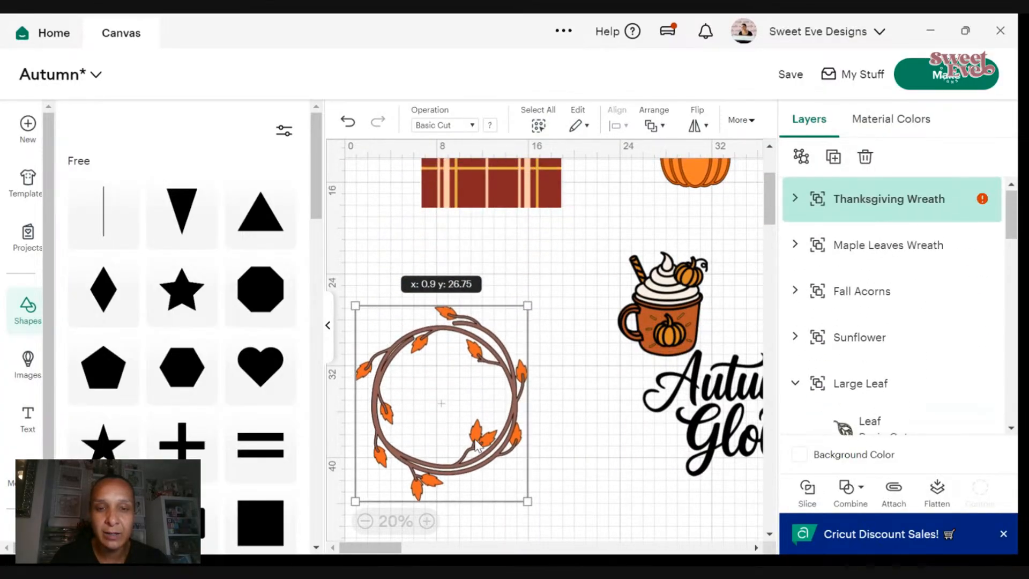
- Move the Fall Acorns image into the free space above the plaid square
scroll(478, 475, up, 6)
drag(450, 381, 471, 347)
drag(508, 258, 498, 185)
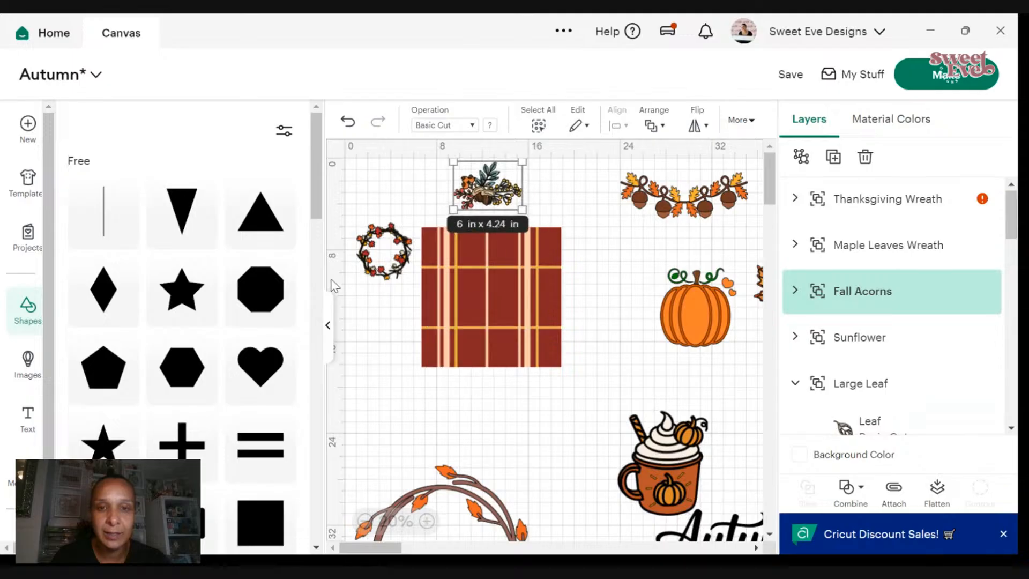
- Enlarge the Maple Leaves Wreath to about 17.44 x 18.06 in and place it beside the Thanksgiving Wreath
click(385, 272)
drag(412, 279, 532, 422)
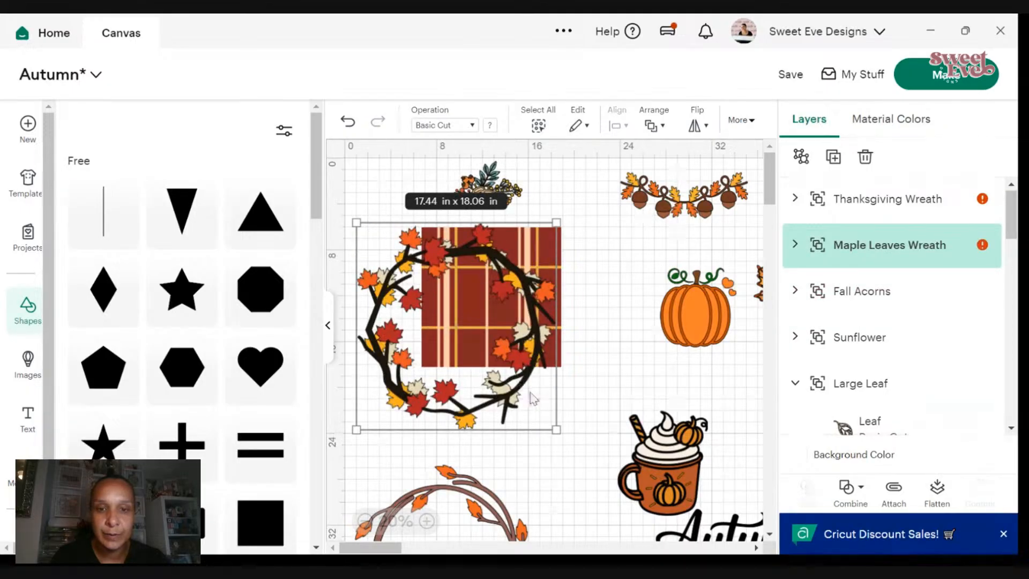
scroll(536, 394, down, 6)
drag(506, 260, 631, 369)
- Reposition the Thanksgiving Wreath in the empty area below the plaid square and delete the Maple Leaves Wreath
drag(485, 389, 476, 349)
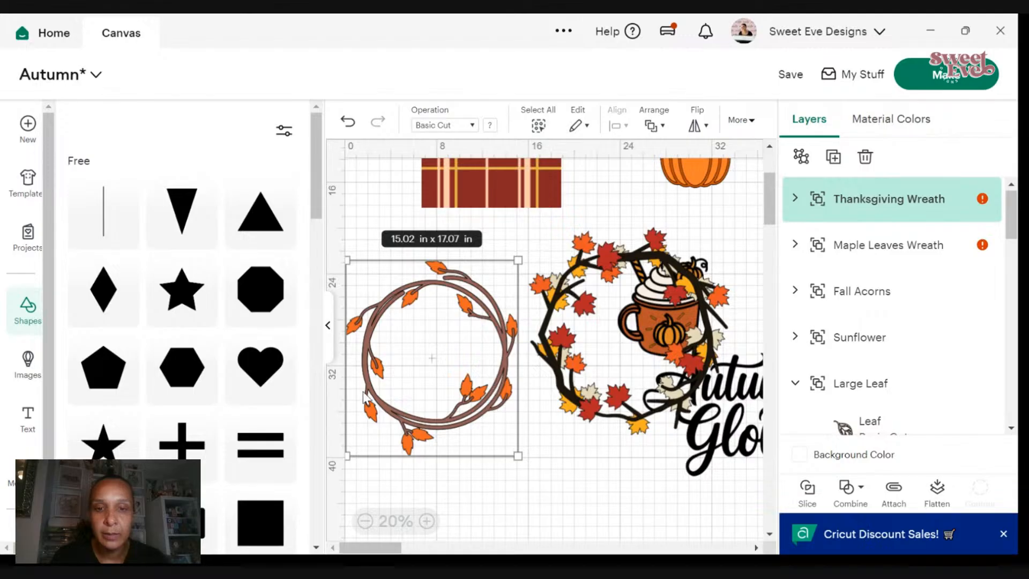
mouse_move(464, 386)
mouse_down()
mouse_move(485, 379)
mouse_move(474, 377)
mouse_up()
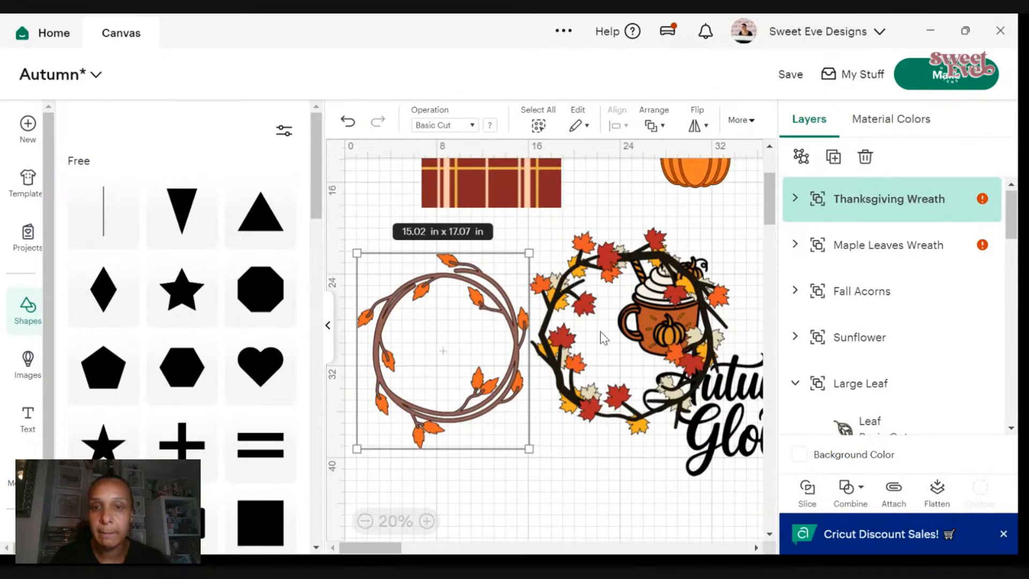
drag(601, 331, 637, 355)
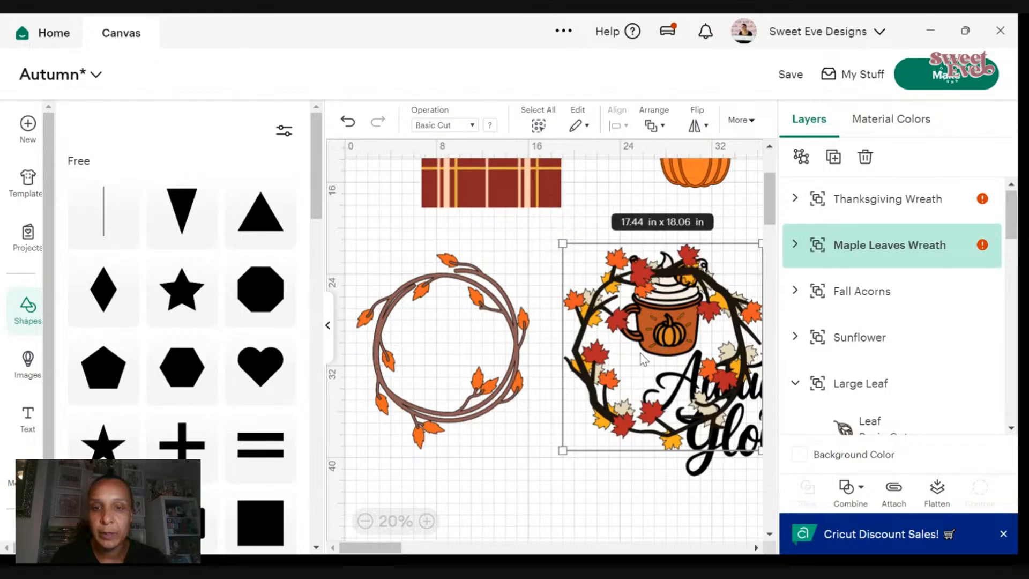
right_click(678, 335)
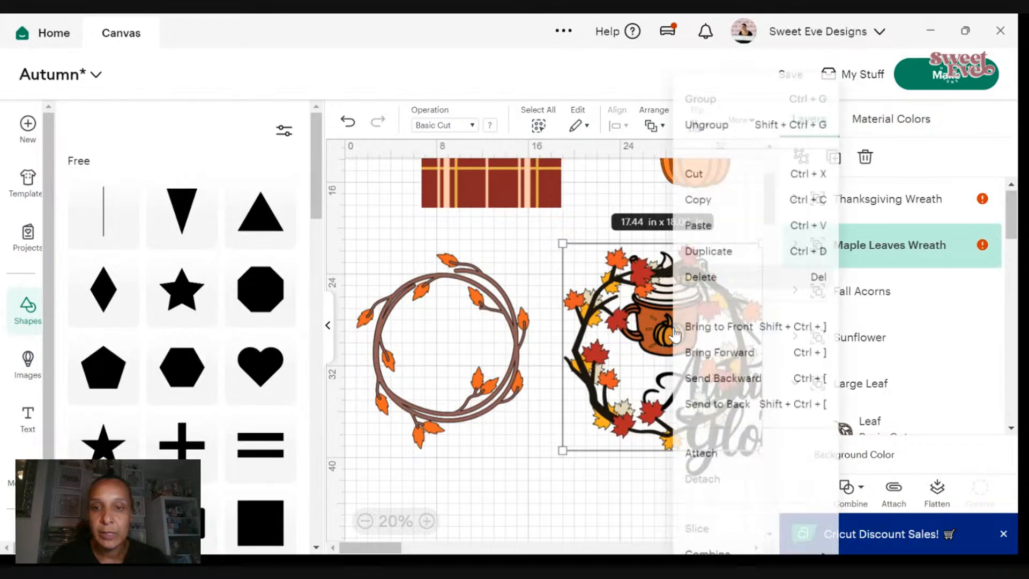
click(707, 267)
click(796, 199)
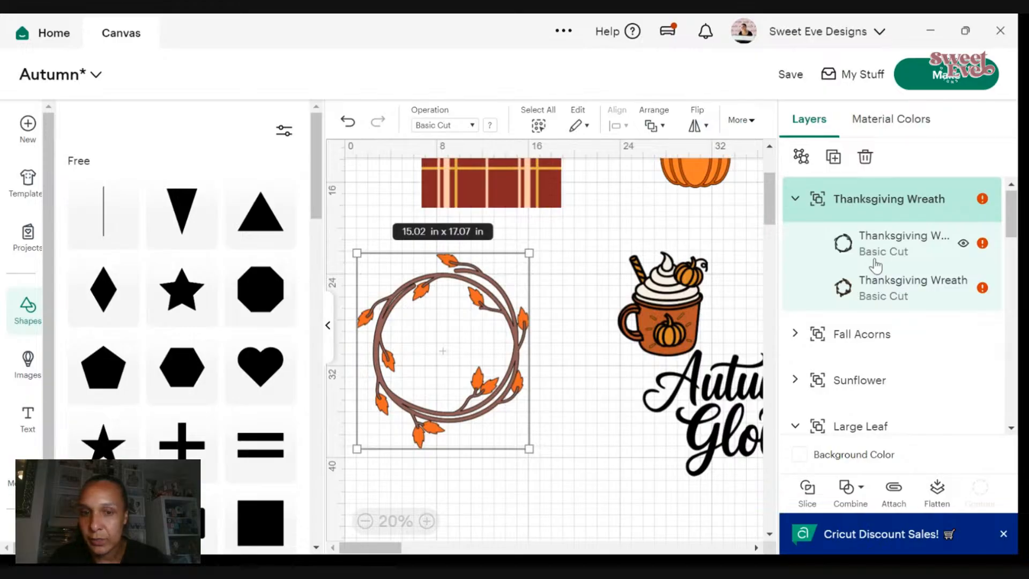
click(876, 265)
right_click(876, 265)
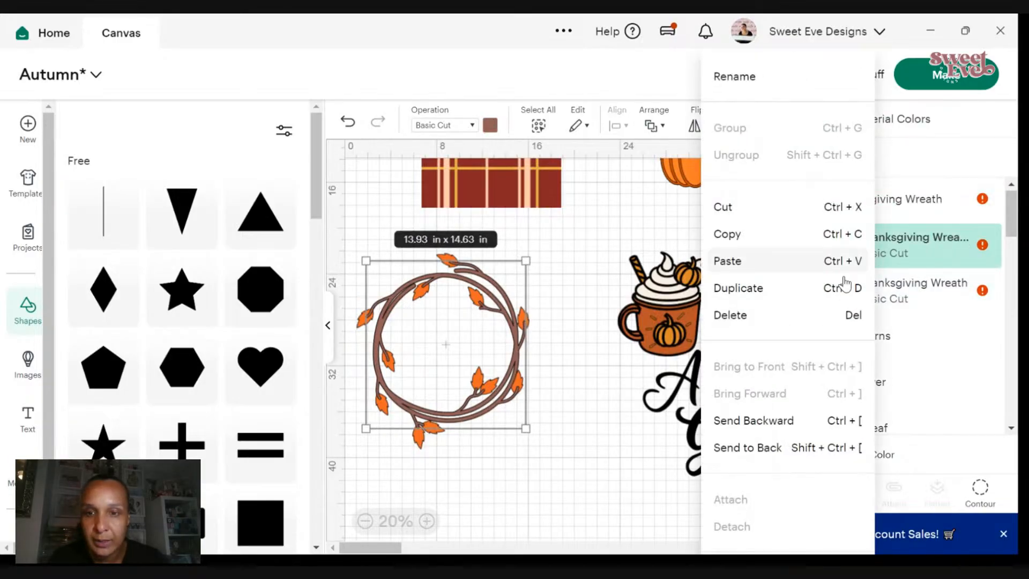
click(781, 322)
click(348, 122)
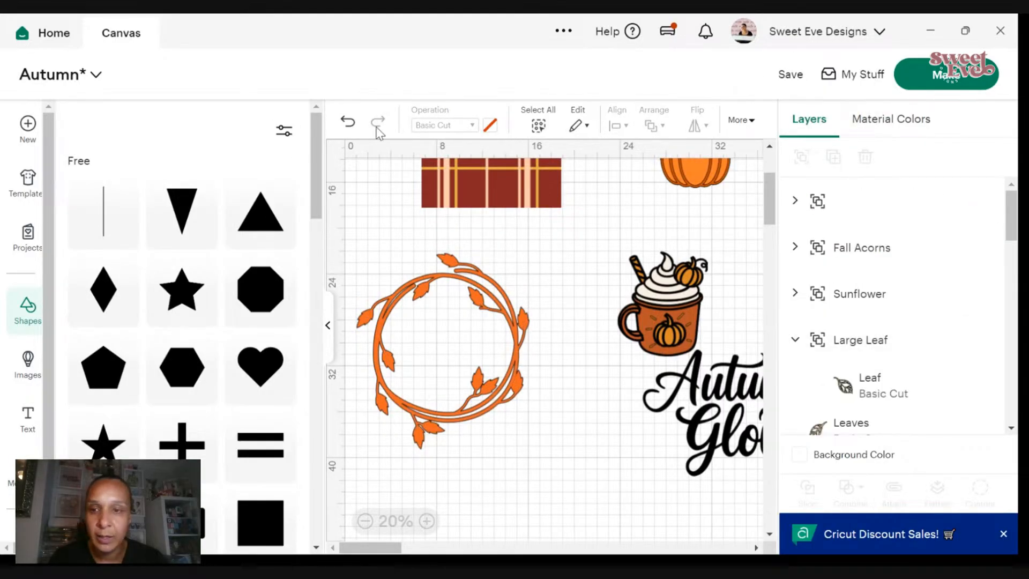
- Delete the orange leaf layer of the Thanksgiving Wreath and move the remaining brown twig ring closer to the mug
click(796, 204)
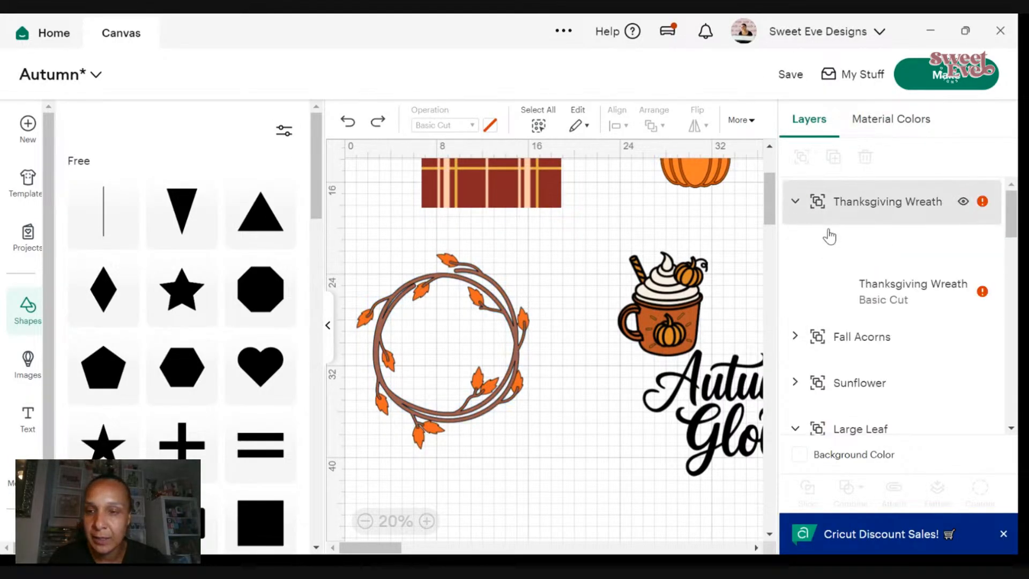
right_click(884, 303)
click(770, 322)
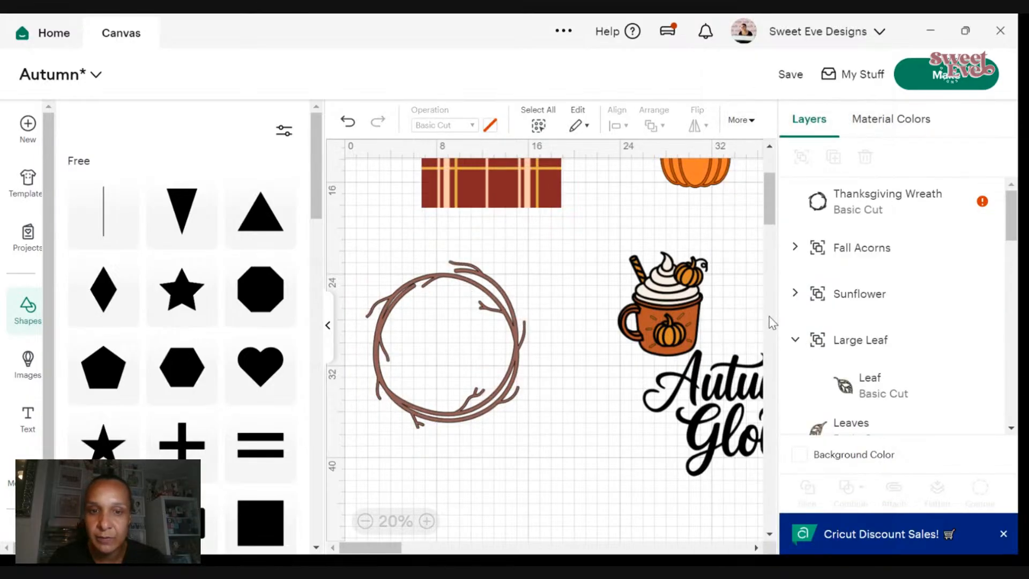
drag(460, 408, 506, 404)
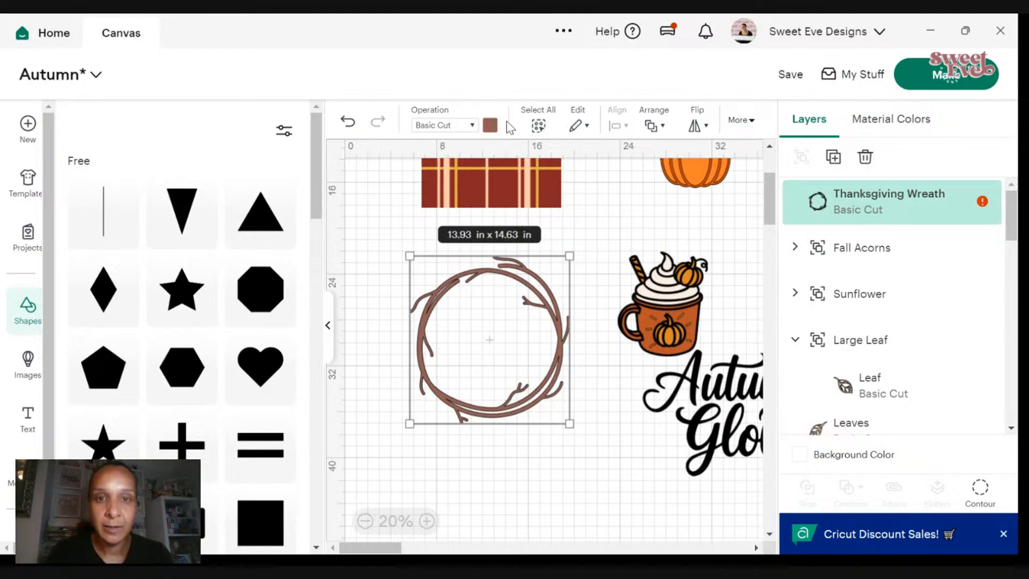
- Recolour the twig ring, trying dark maroon first and settling on the brownish-red material colour that matches the plaid square
click(490, 126)
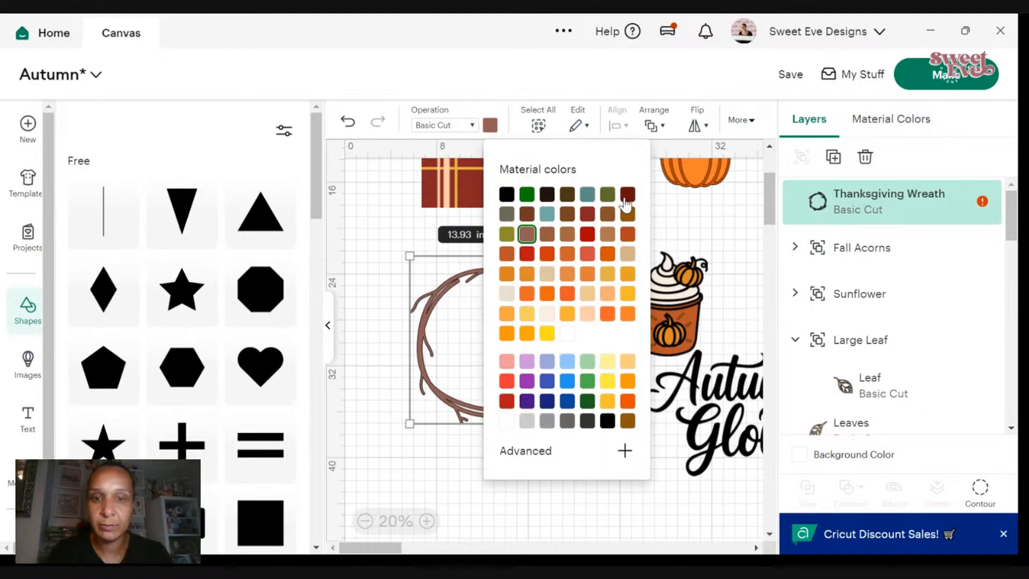
click(626, 203)
click(407, 258)
click(484, 345)
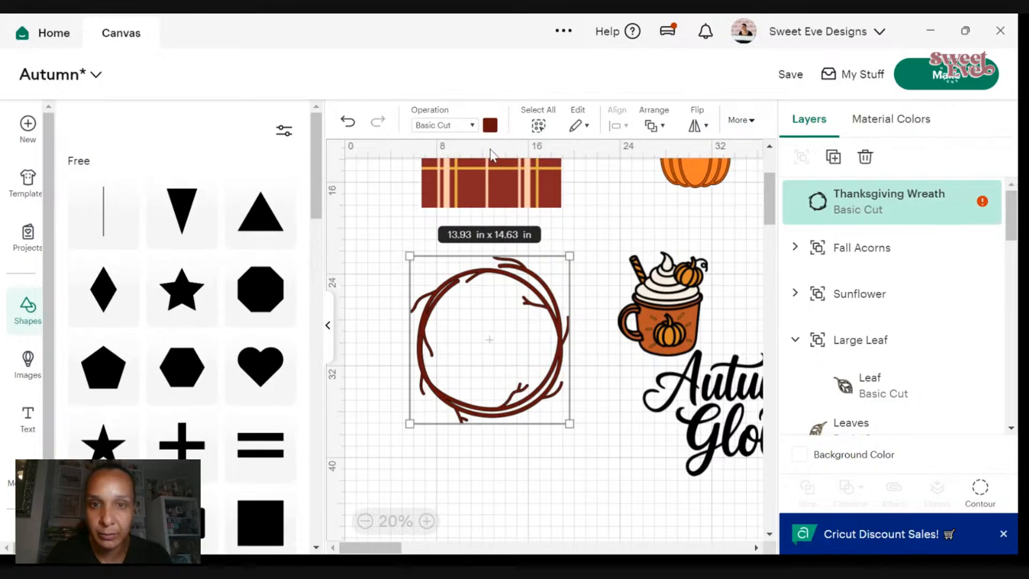
click(490, 126)
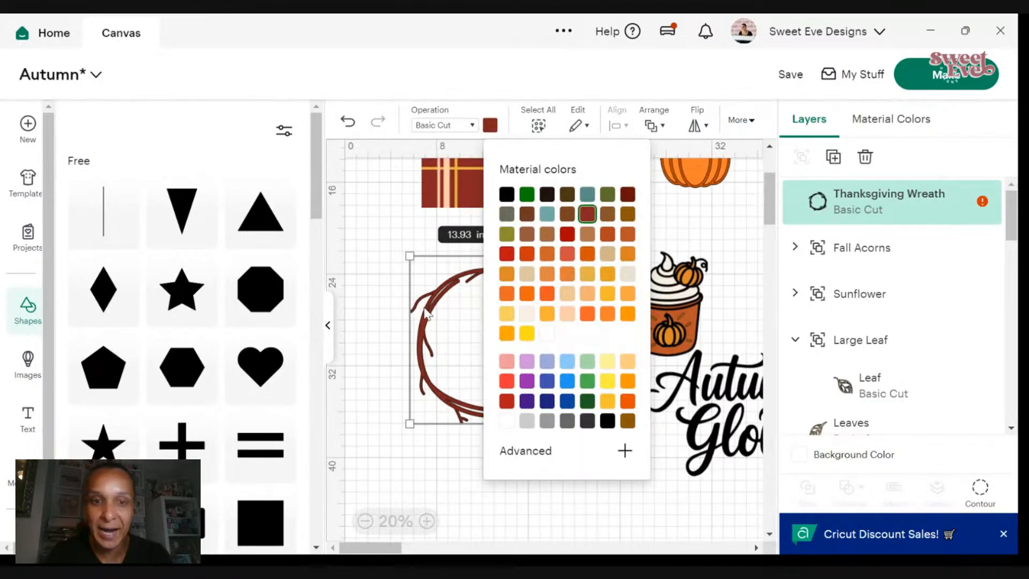
click(587, 218)
click(529, 354)
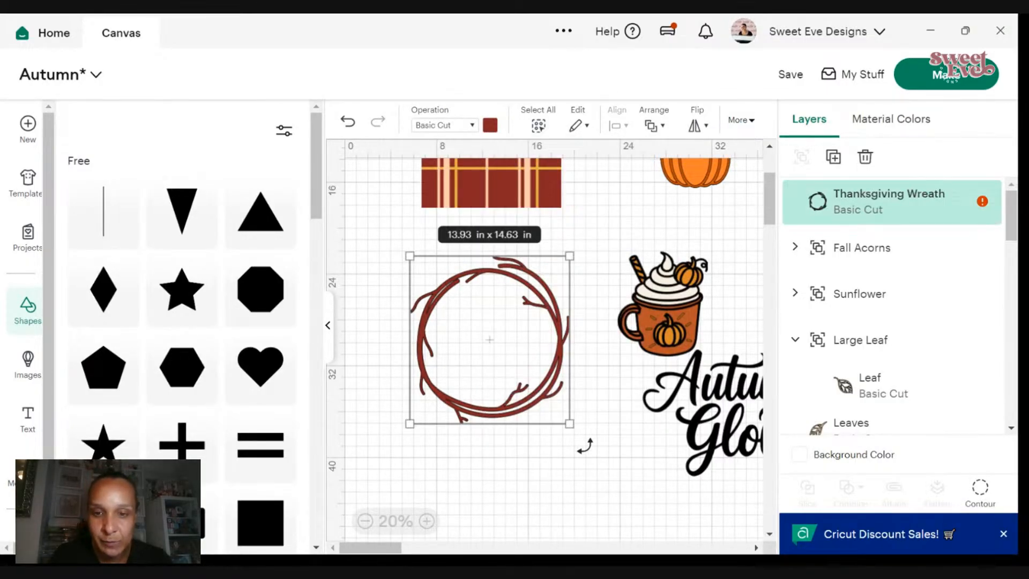
- Enlarge the twig ring to about 17.58 x 18.46 in with a slight rotation, and hide the shapes library
drag(570, 423, 549, 415)
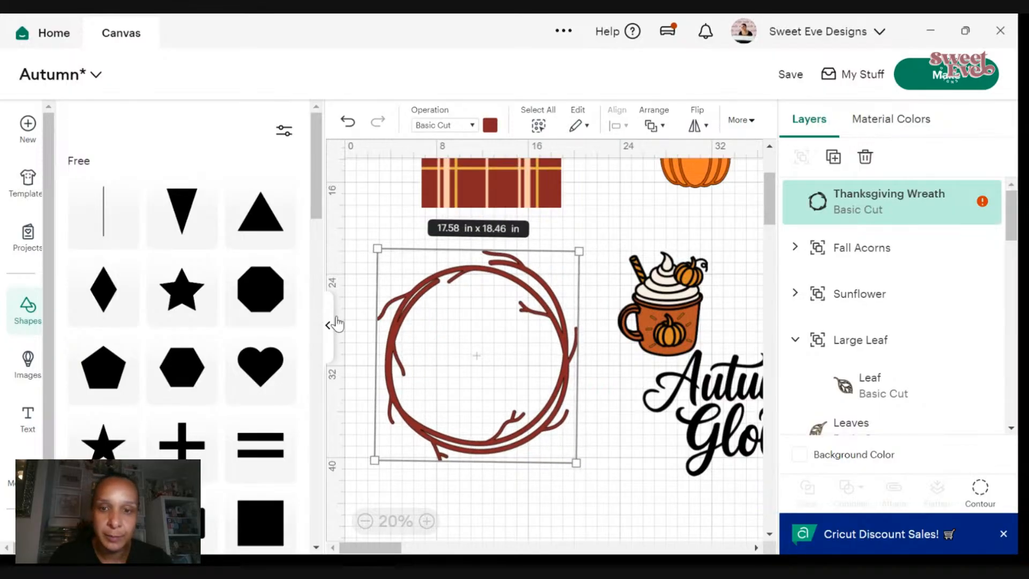
click(335, 324)
- Move the Autumn Glow lettering further below the mug, and bring the Pumpkin Spice cup out from the sunflower and pumpkin arrangement
scroll(429, 324, up, 3)
scroll(453, 342, down, 6)
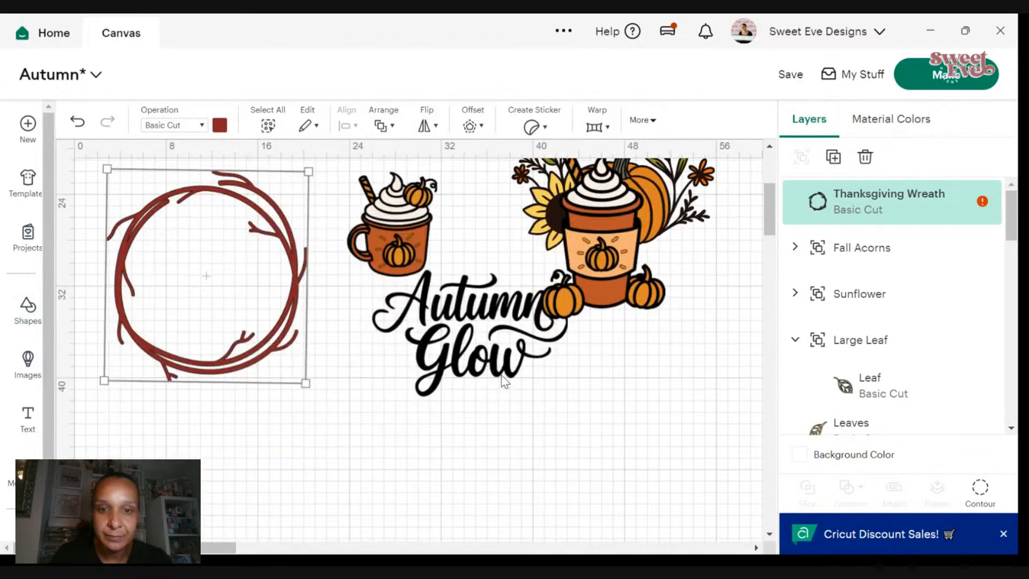
drag(488, 359, 489, 470)
scroll(489, 470, up, 3)
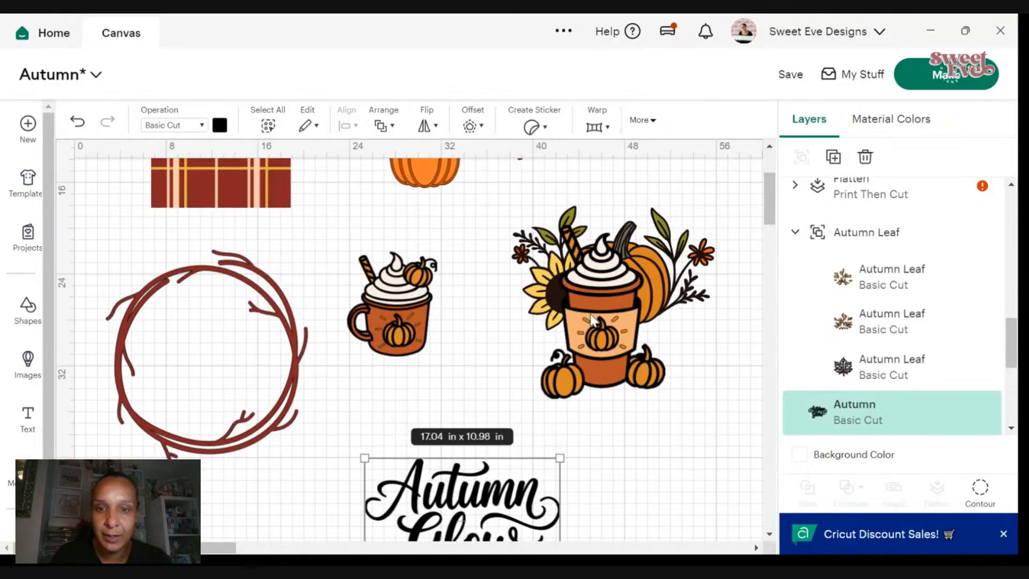
drag(589, 321, 500, 346)
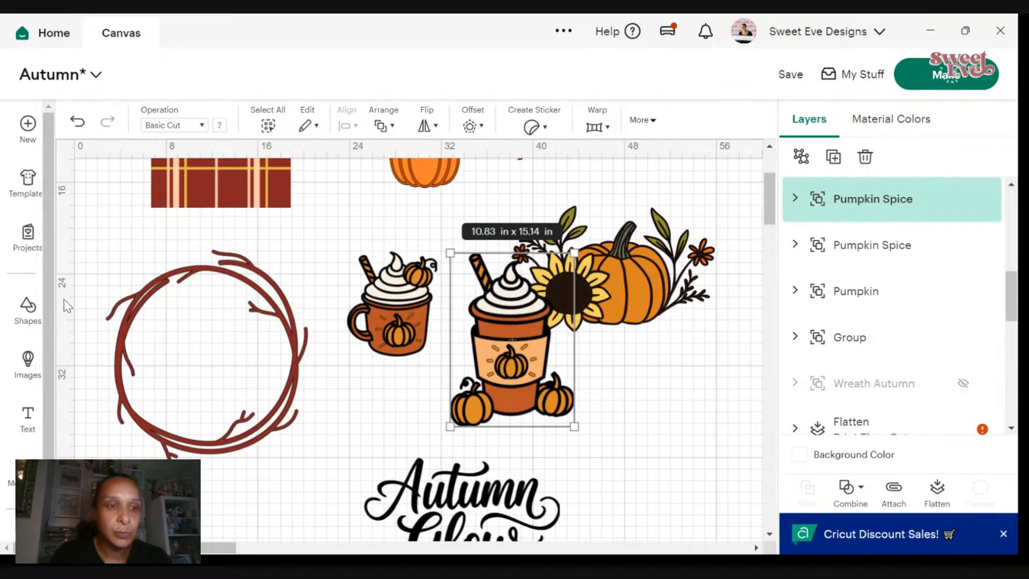
- Move the small Pumpkin aside and hide it, and shift the sunflower and pumpkin arrangement clear of the Pumpkin Spice cup
scroll(511, 339, down, 2)
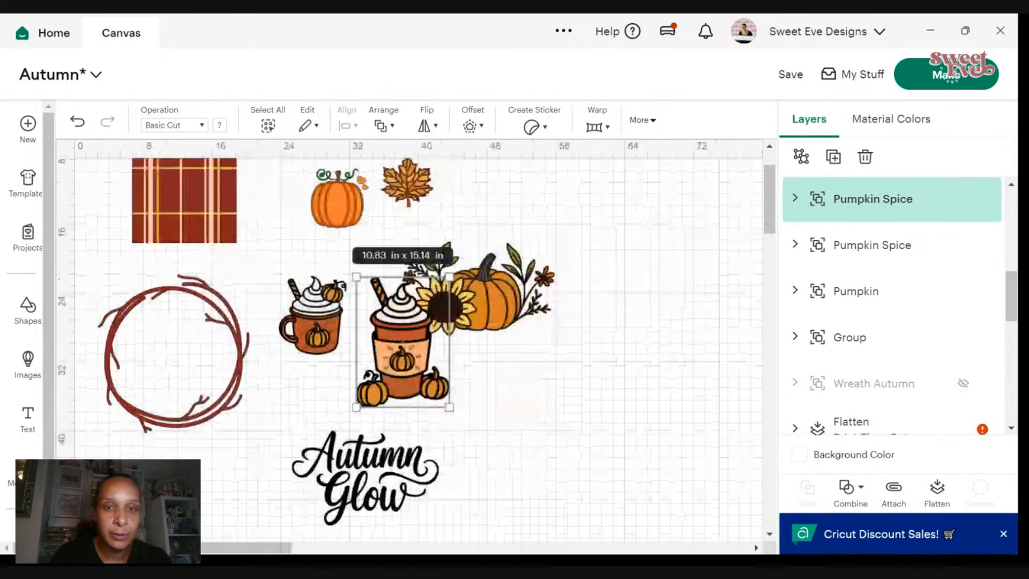
drag(343, 201, 640, 216)
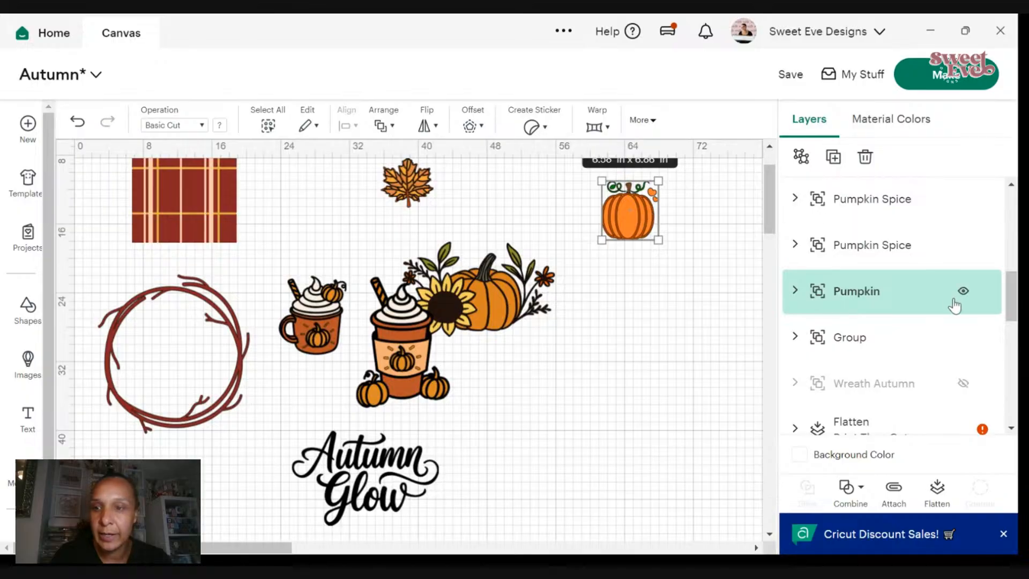
click(963, 292)
drag(480, 303, 575, 312)
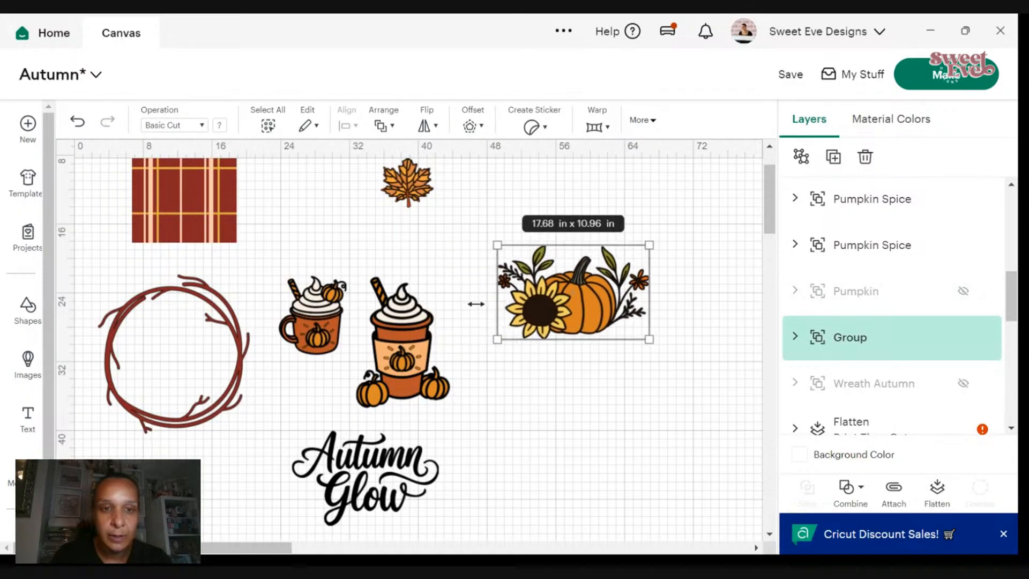
- Bring the Fall Acorns image down below the sunflower and pumpkin arrangement and delete it from the canvas
scroll(238, 229, up, 3)
drag(182, 182, 570, 503)
scroll(512, 406, down, 3)
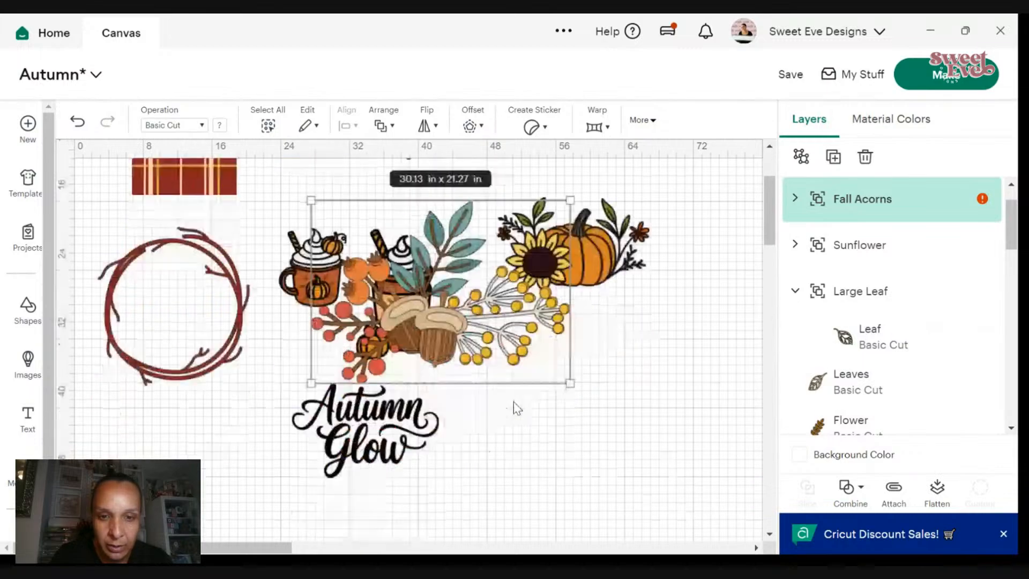
drag(462, 299, 587, 407)
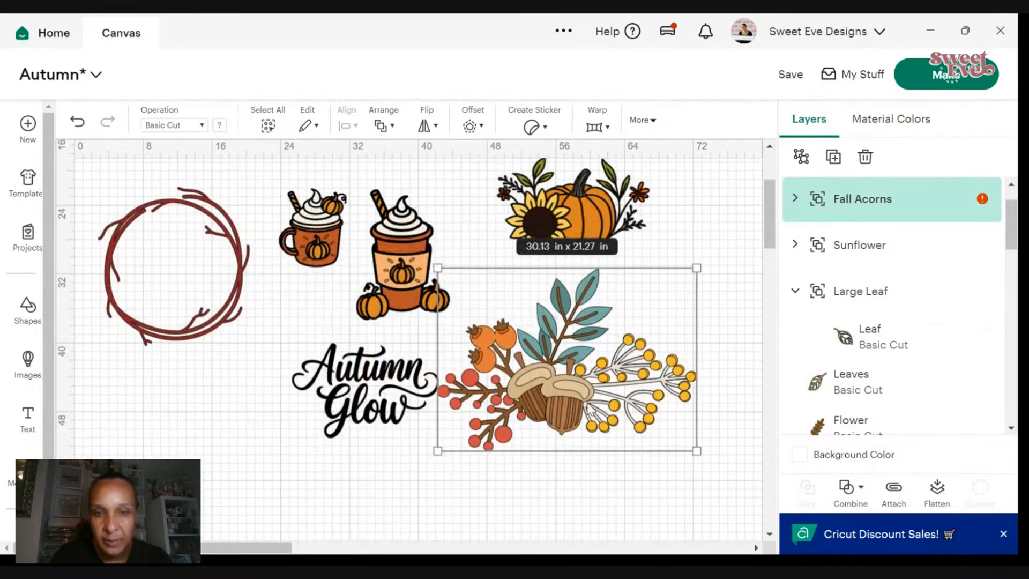
right_click(603, 369)
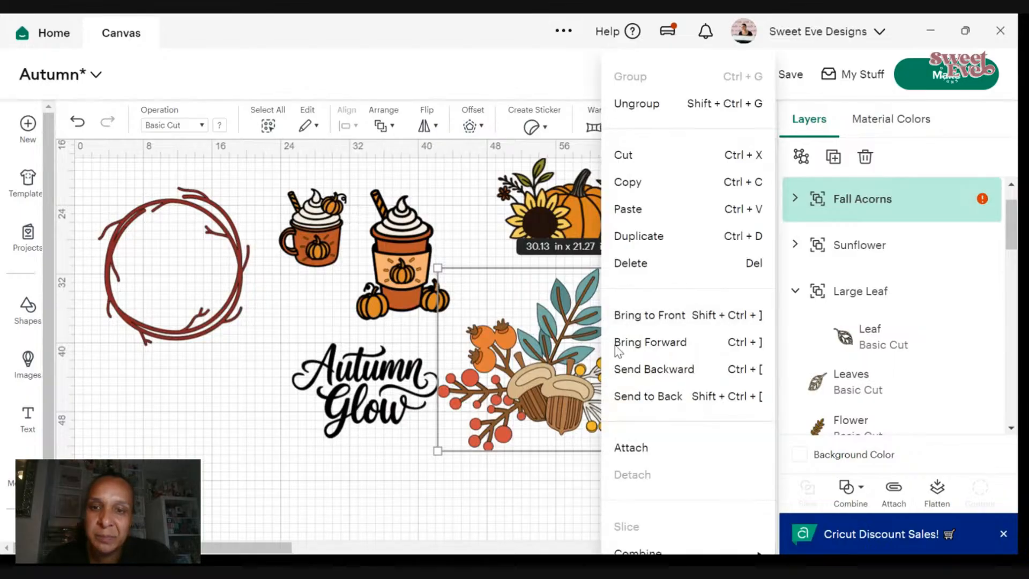
click(616, 262)
- Enlarge the small sunflower with its leaves and the Rolled Flowers together to about 30.59 x 16.44 in
scroll(606, 283, up, 3)
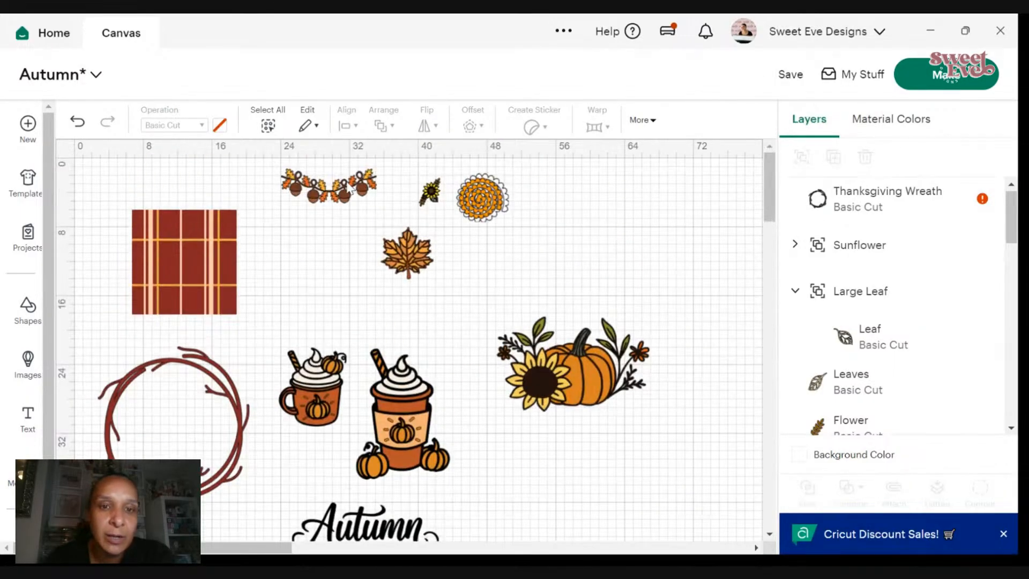
scroll(340, 184, down, 2)
scroll(379, 185, up, 2)
click(435, 196)
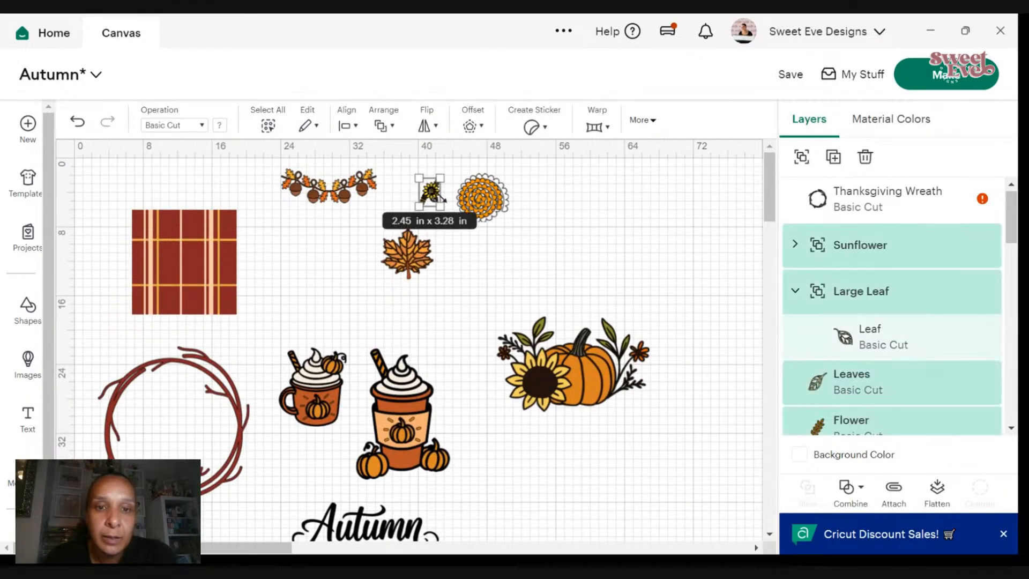
drag(408, 161, 434, 188)
drag(574, 203, 416, 186)
drag(510, 218, 680, 317)
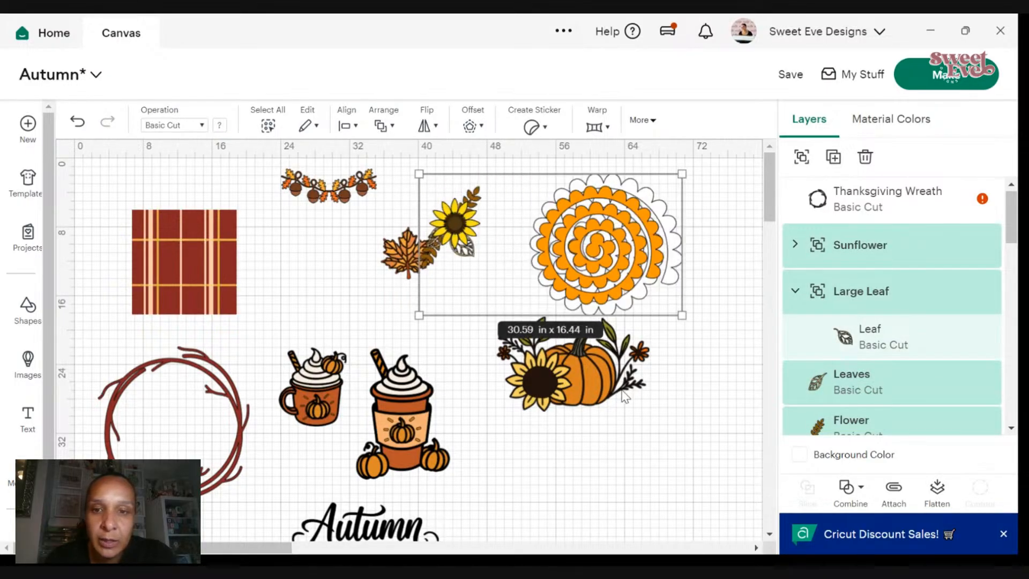
- Spread out the sunflower and pumpkin arrangement and the Pumpkin Spice cup, and place the Autumn Leaf beneath the acorn border
drag(636, 394, 756, 447)
drag(408, 415, 485, 361)
drag(406, 256, 301, 259)
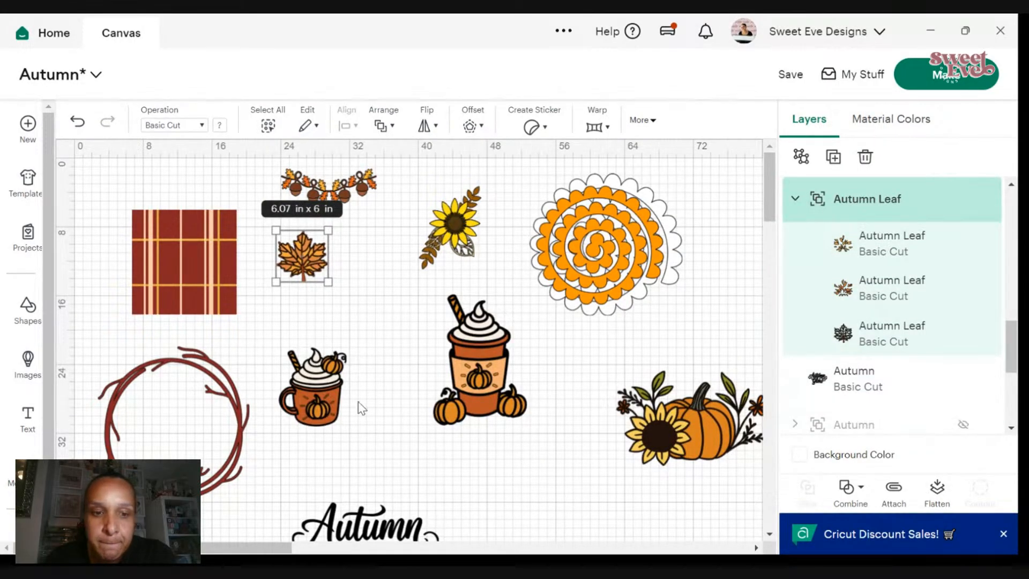
- Place the Pumpkin Spice cup over the twig ring and send the ring to the back
mouse_move(321, 397)
mouse_down()
mouse_move(195, 445)
mouse_move(194, 462)
mouse_move(331, 396)
mouse_up()
drag(491, 397, 215, 475)
drag(131, 418, 154, 416)
right_click(154, 416)
click(212, 402)
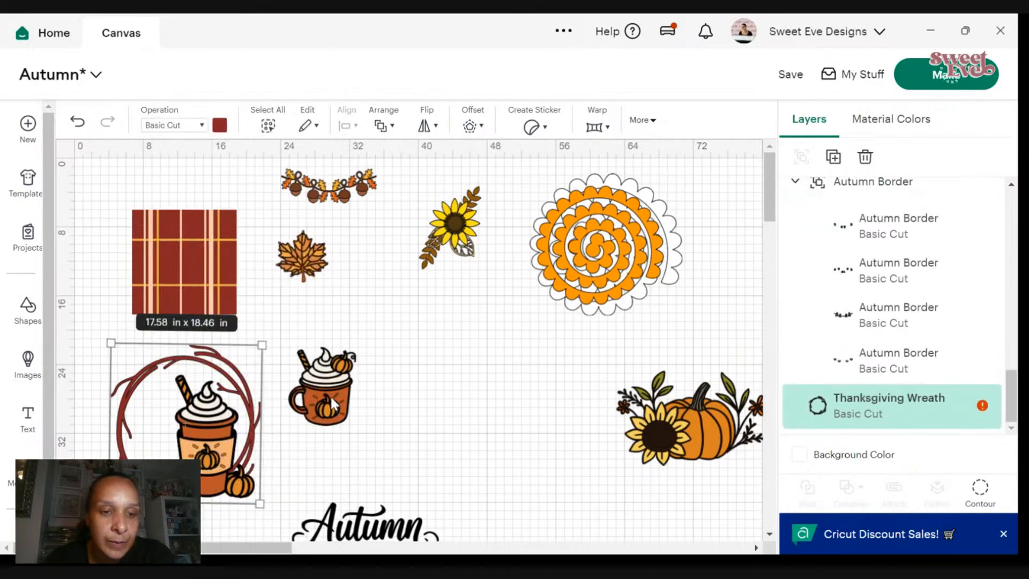
- Move the Pumpkin Spice mug well away from the twig ring and nudge the ring slightly to the right
drag(330, 395, 483, 399)
scroll(300, 429, down, 3)
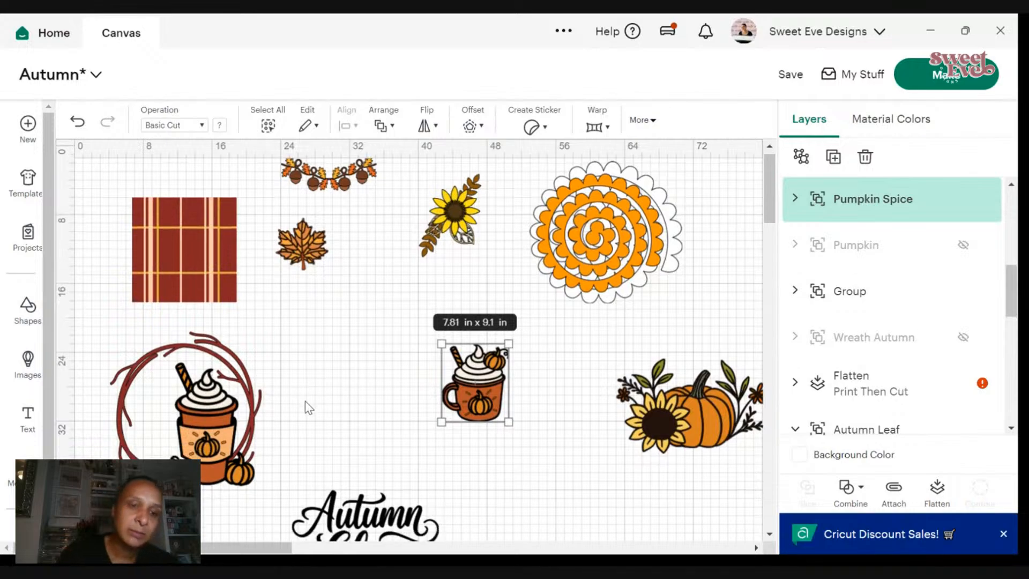
scroll(374, 423, up, 3)
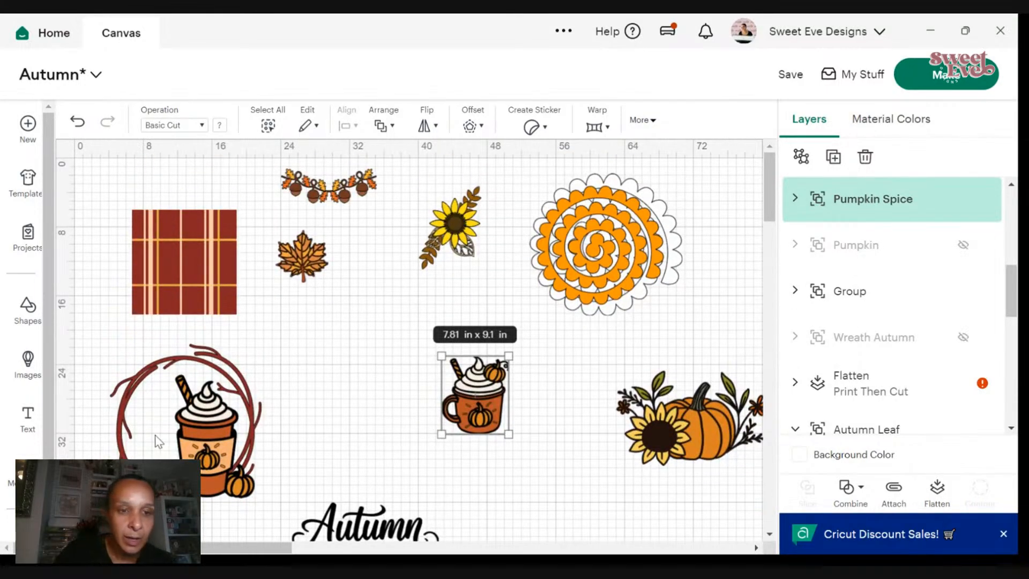
drag(225, 386, 228, 386)
click(349, 420)
- Move the twig ring and cup together to sit above the Autumn Glow lettering, and shift the mug further right
click(192, 452)
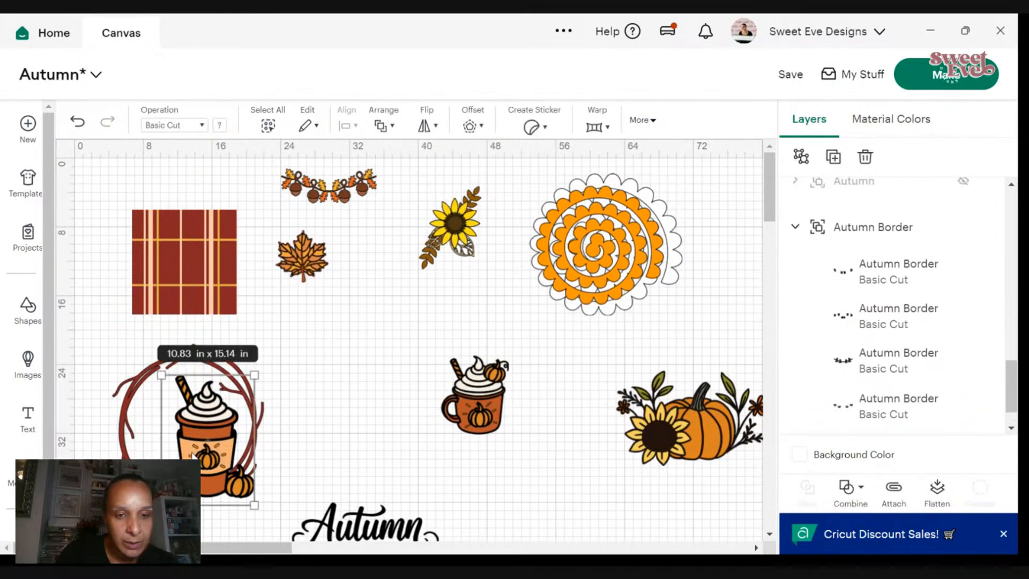
click(336, 433)
drag(336, 455, 108, 426)
drag(179, 438, 339, 418)
drag(467, 407, 536, 407)
click(368, 439)
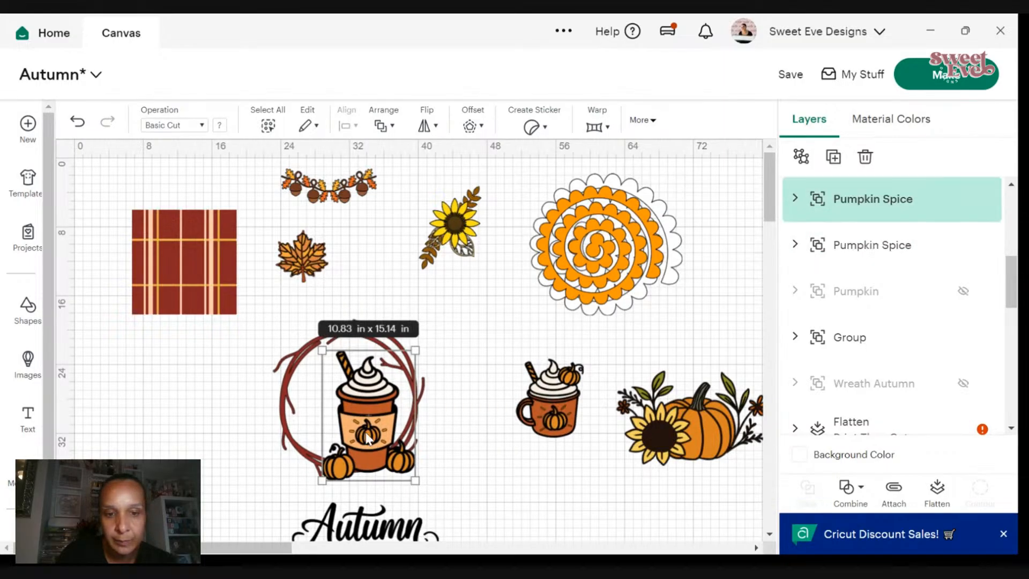
- Examine the individual layers that make up the Pumpkin Spice cup group
click(368, 438)
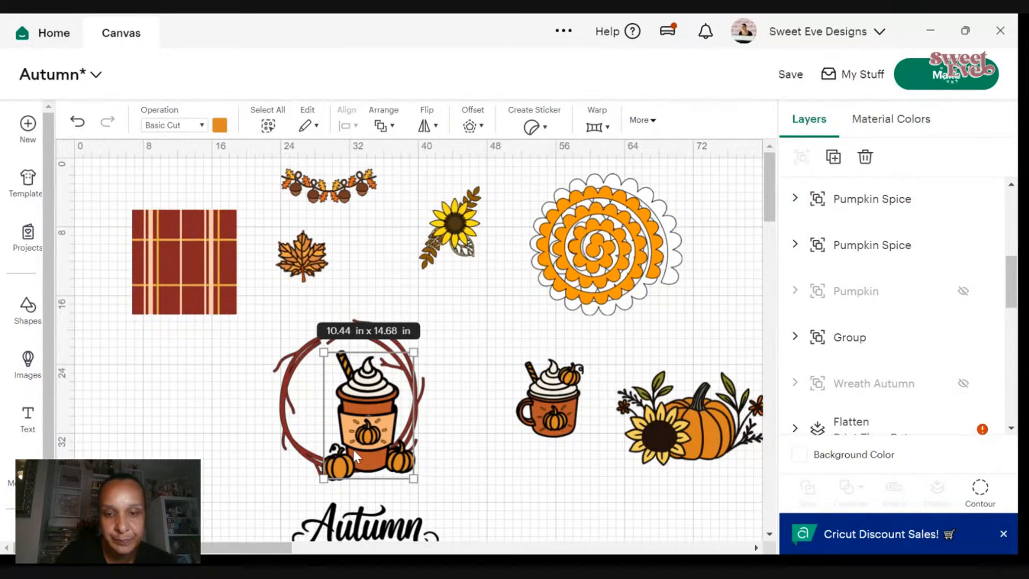
scroll(353, 448, down, 3)
click(499, 401)
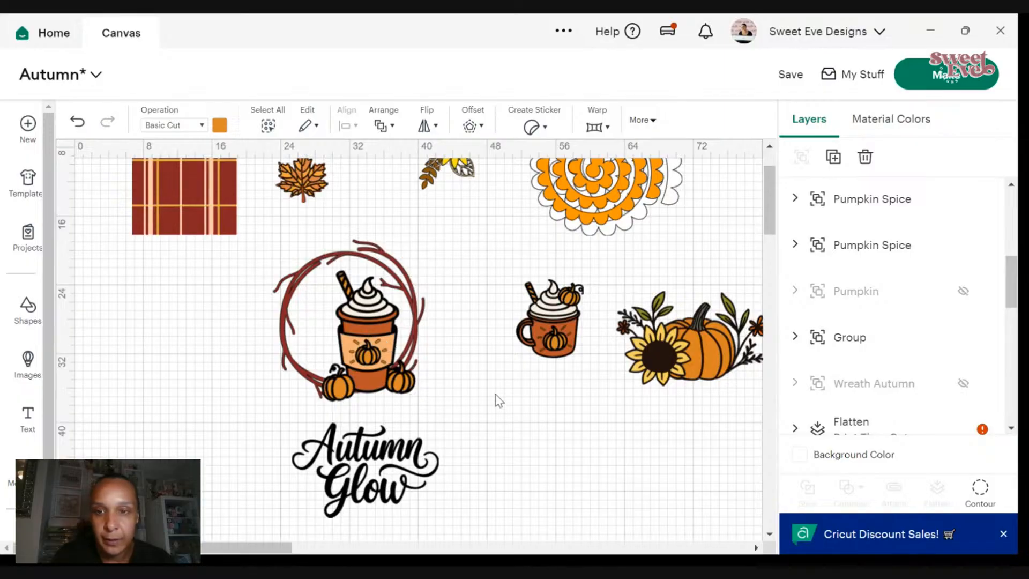
click(366, 339)
click(795, 200)
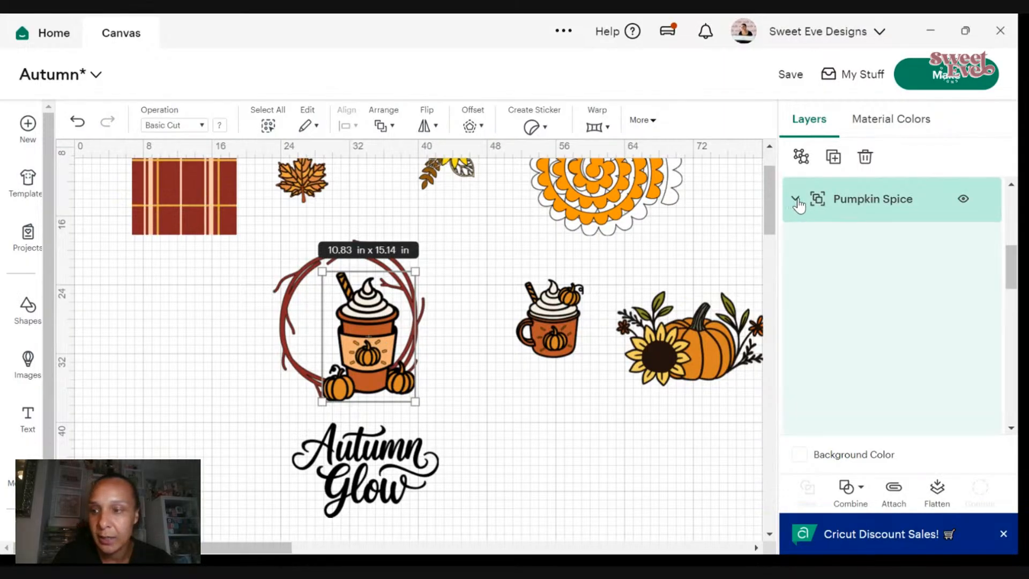
scroll(868, 233, down, 2)
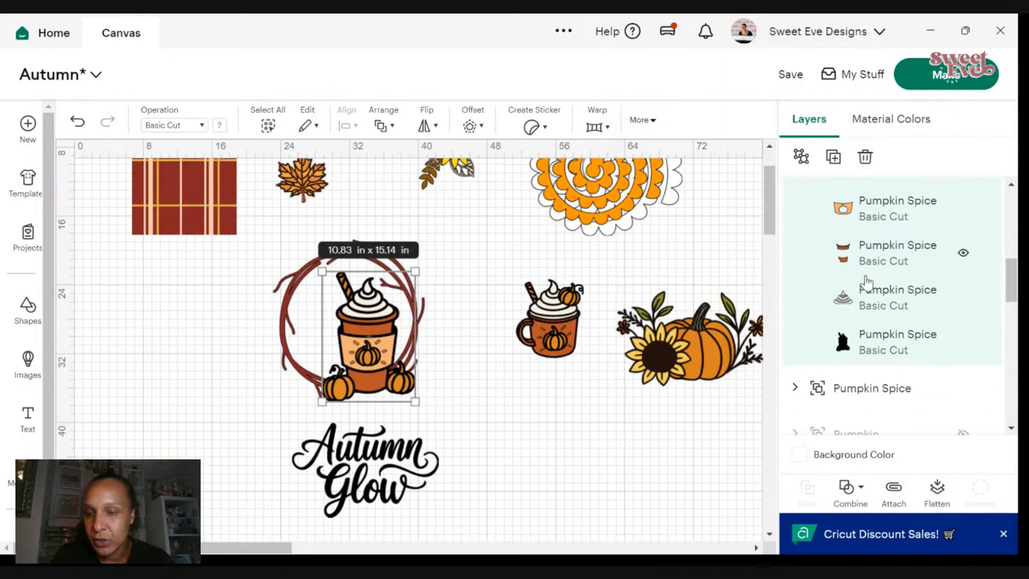
scroll(880, 362, up, 4)
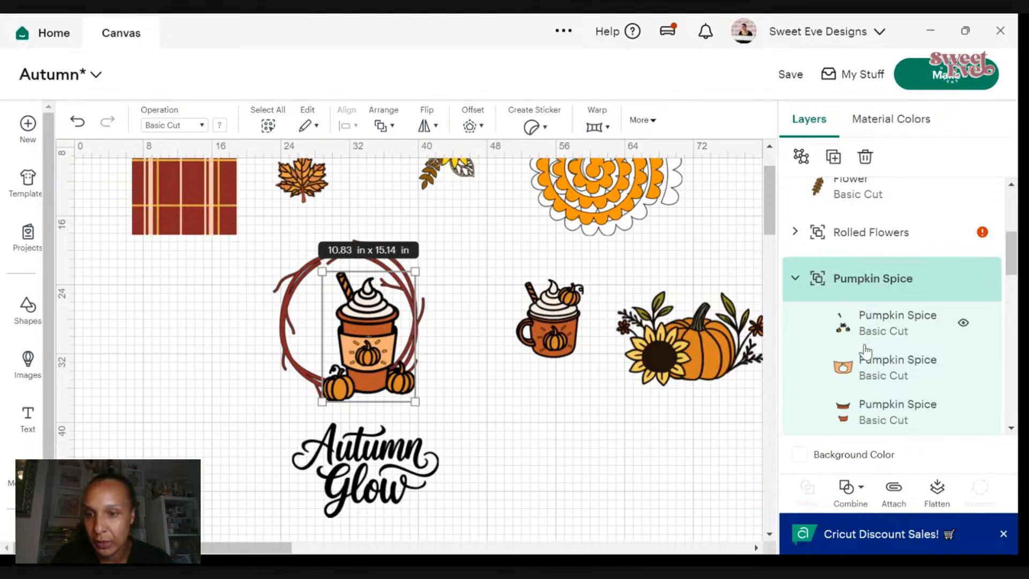
scroll(863, 399, down, 2)
click(494, 374)
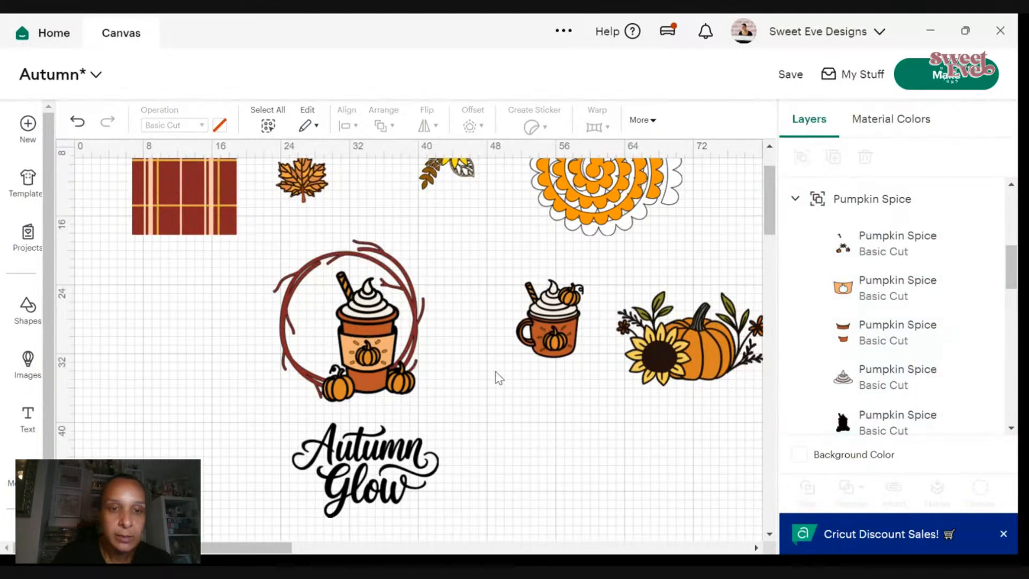
- Nudge the Pumpkin Spice cup slightly to the right within the twig ring, and hide the Pumpkin Spice mug
scroll(417, 358, up, 2)
click(412, 367)
drag(412, 367, 411, 369)
click(460, 306)
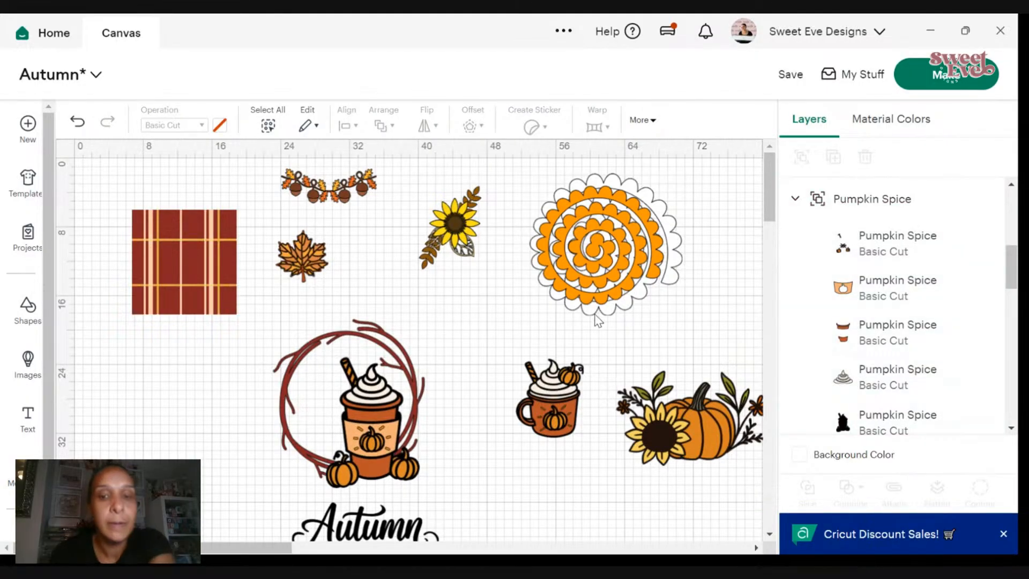
drag(571, 420, 530, 405)
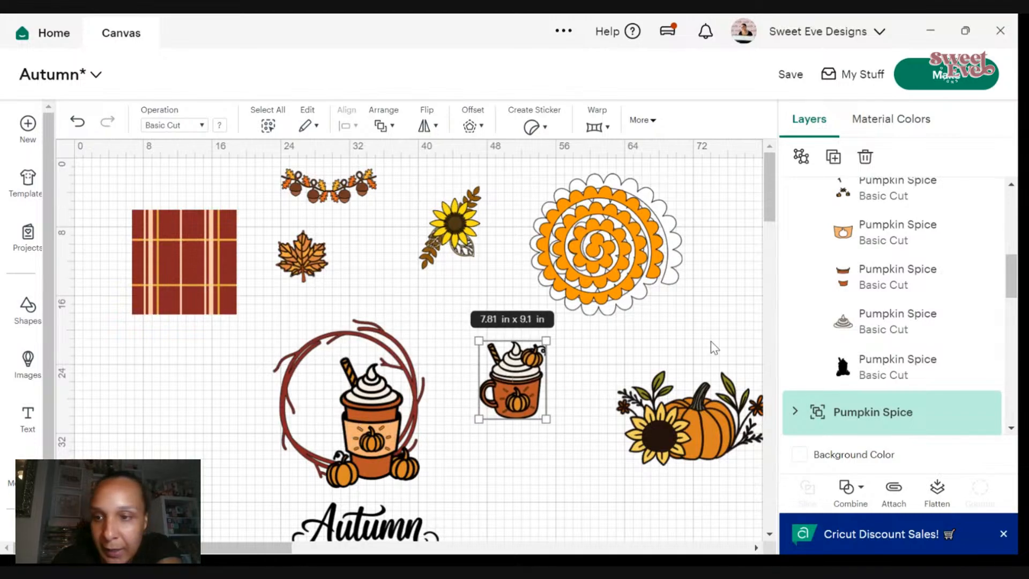
click(964, 414)
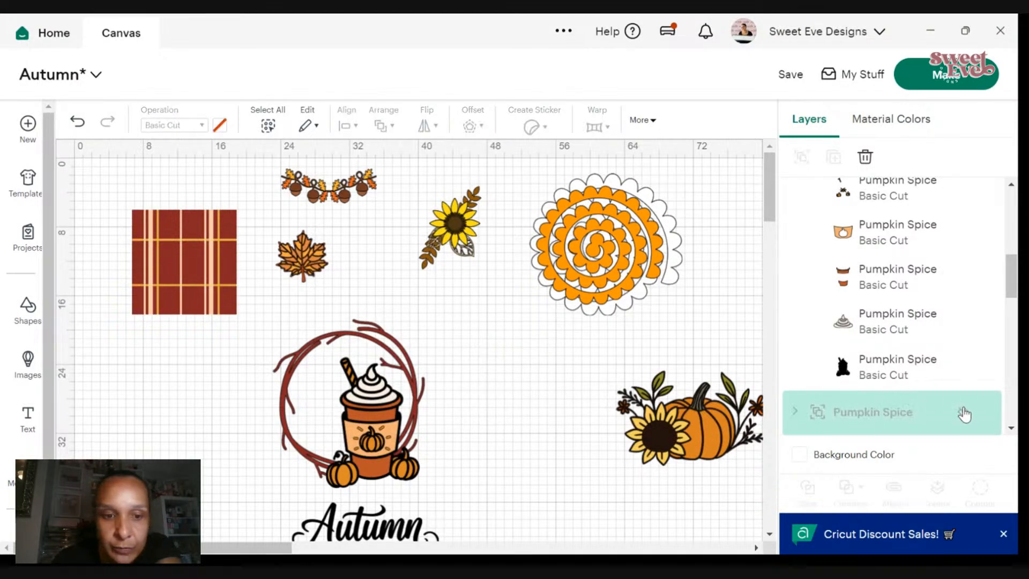
- Try the Autumn Leaf tilted over the upper-left edge of the twig ring
drag(295, 256, 275, 358)
drag(316, 385, 330, 363)
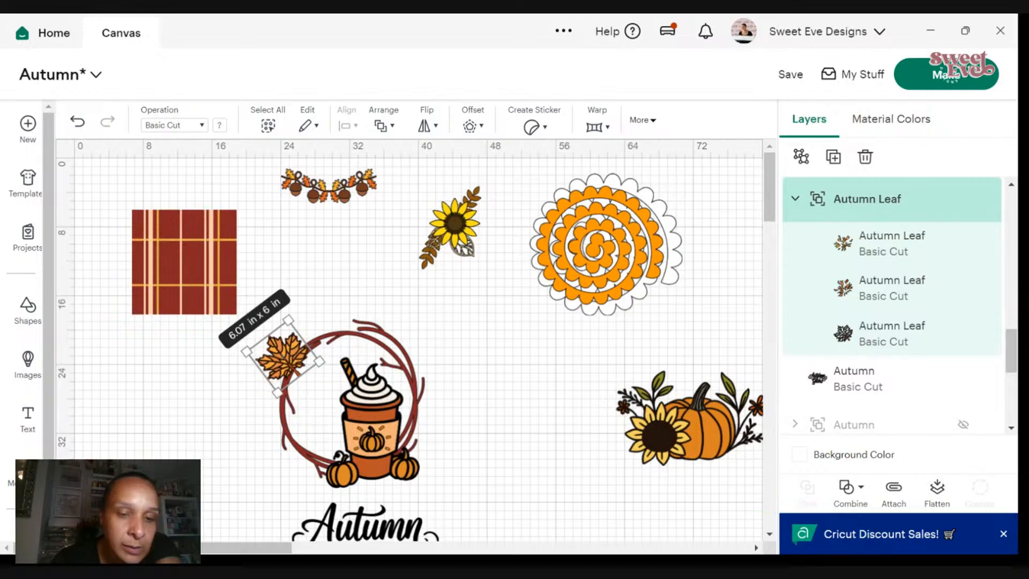
key(ctrl+plus)
scroll(223, 430, down, 2)
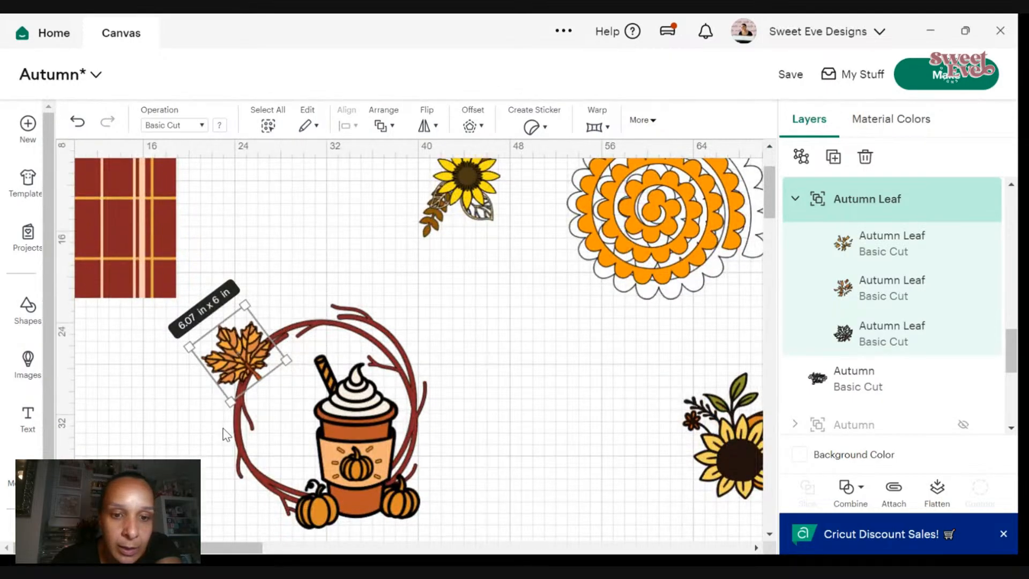
- Take the Autumn Leaf off the twig ring, straighten it, shrink it to about 5.29 x 5.23 in and set it beside the ring's upper right
click(453, 261)
click(250, 283)
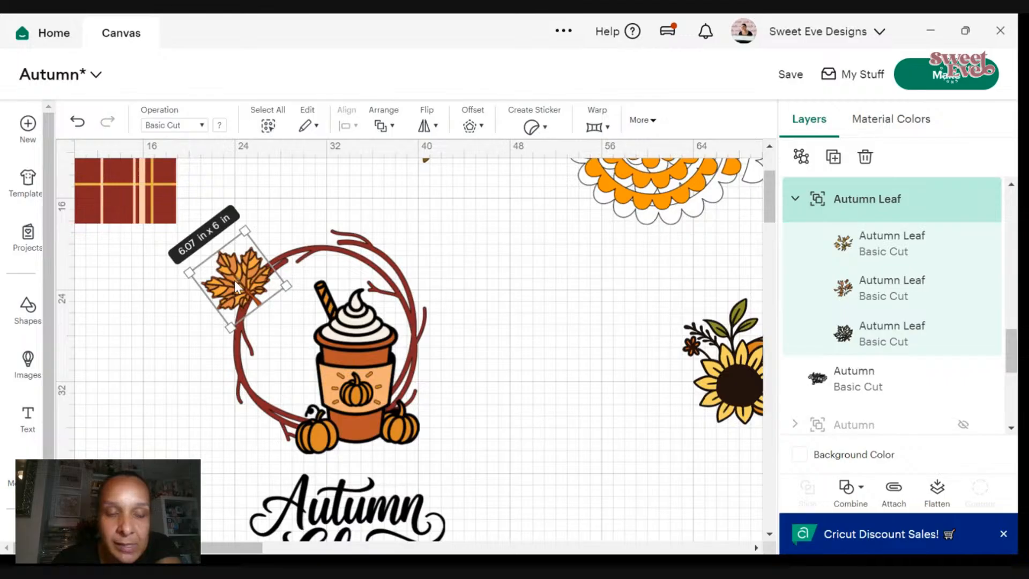
drag(236, 287, 552, 340)
drag(662, 332, 476, 288)
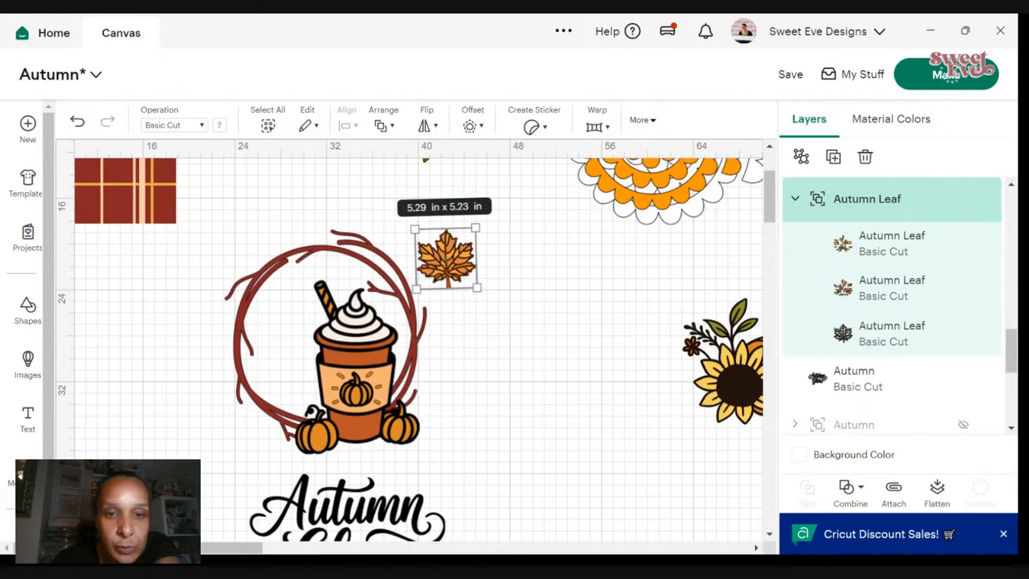
- Try the Autumn Leaf on the twig ring's upper-left edge, and set it clear of the ring on its left side
key(ctrl+plus)
key(ctrl+plus)
scroll(378, 337, up, 3)
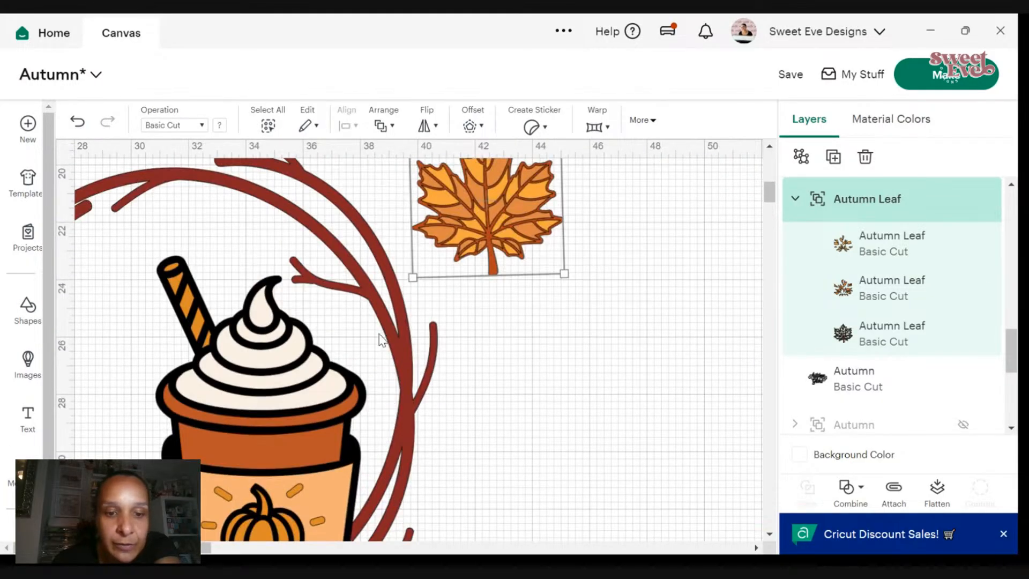
scroll(300, 499, down, 5)
drag(187, 549, 162, 549)
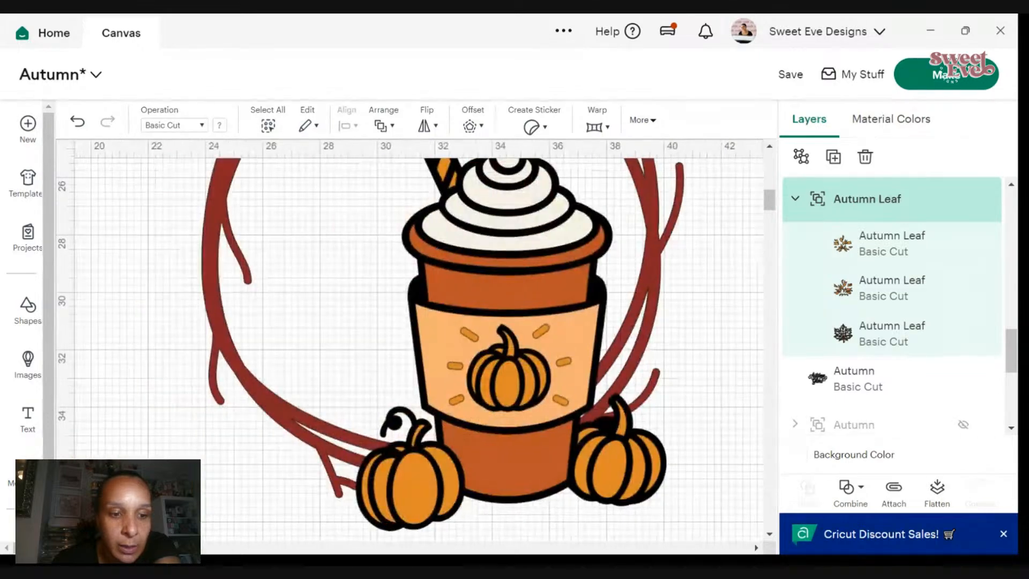
key(ctrl+minus)
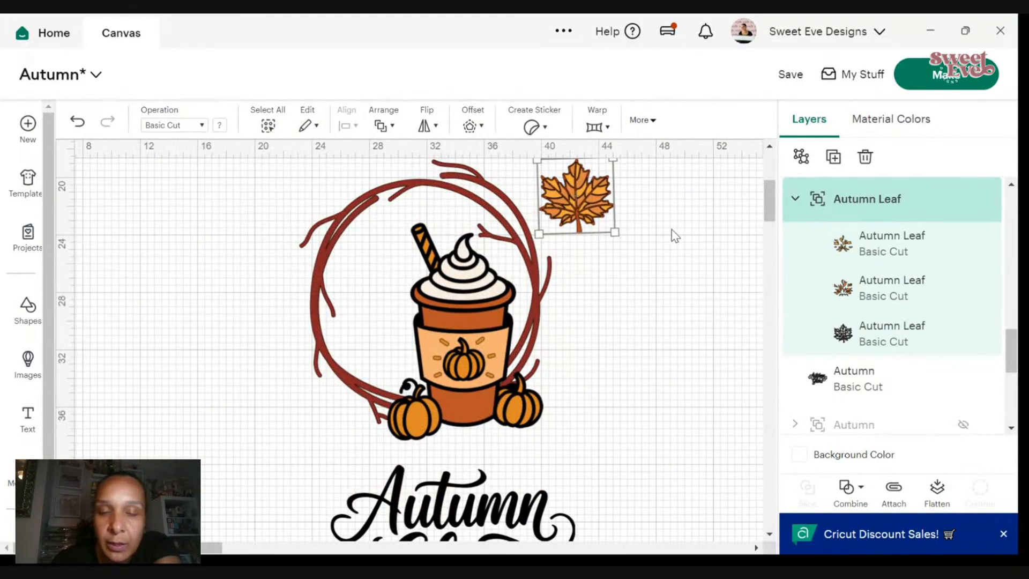
drag(577, 227, 317, 252)
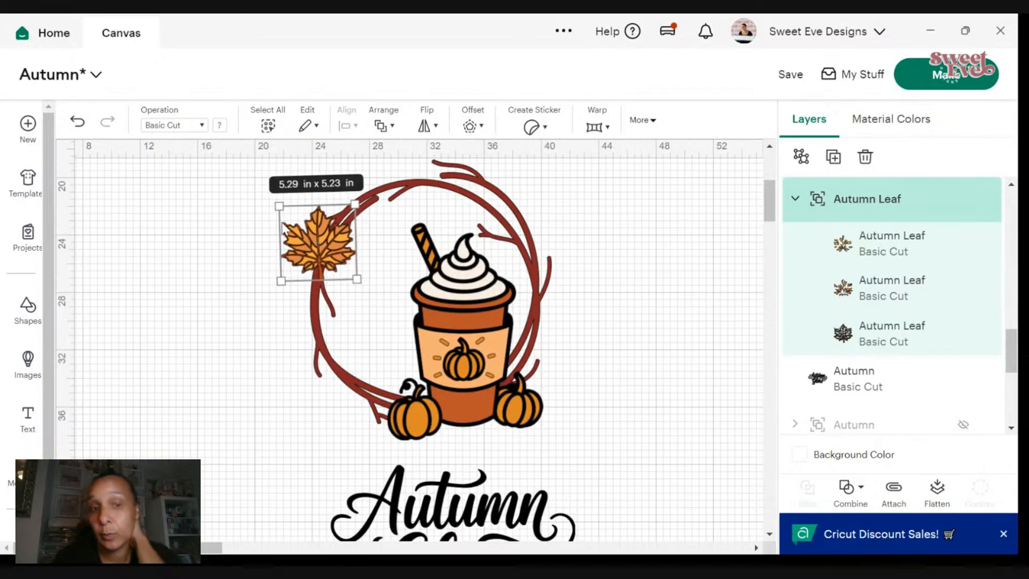
drag(349, 272, 227, 249)
click(573, 255)
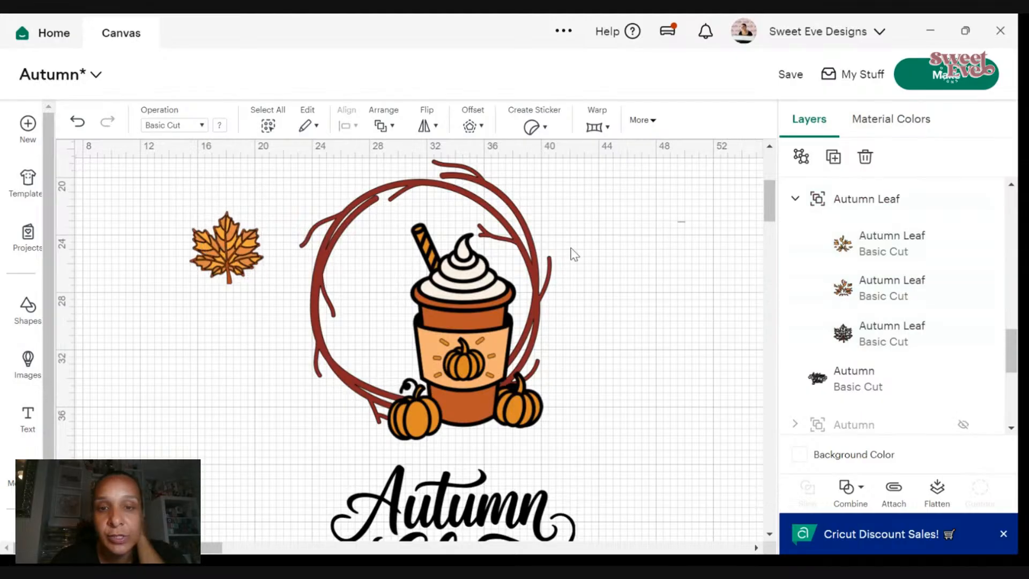
- Select the twig ring with the Pumpkin Spice cup and scale the group down to 8 in wide
click(444, 300)
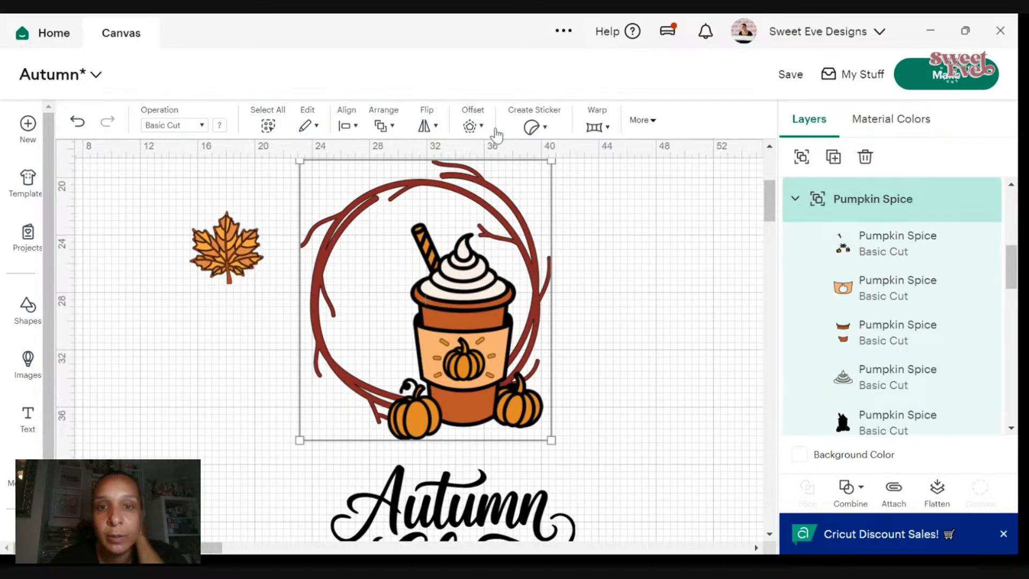
click(470, 126)
click(634, 185)
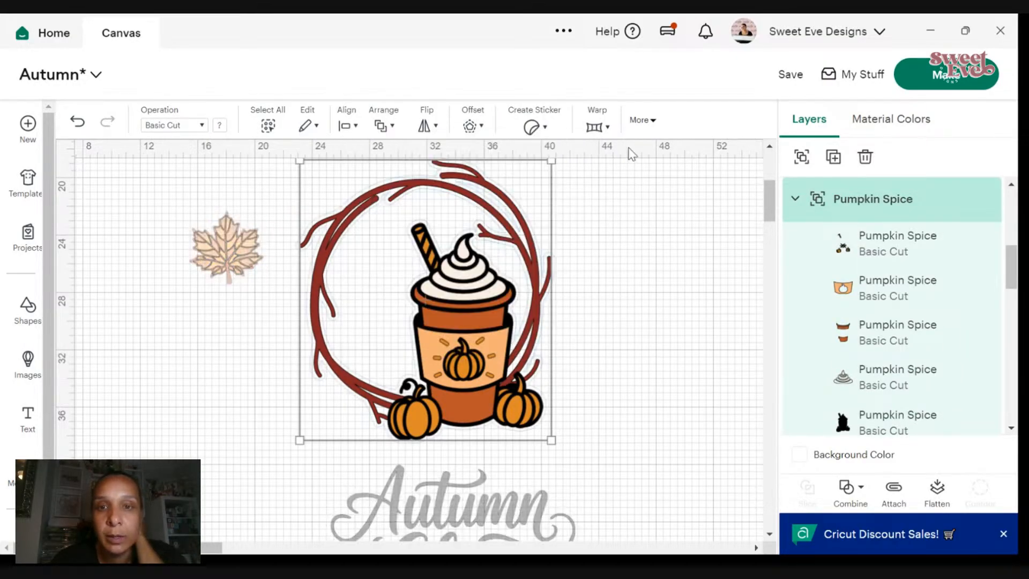
click(649, 122)
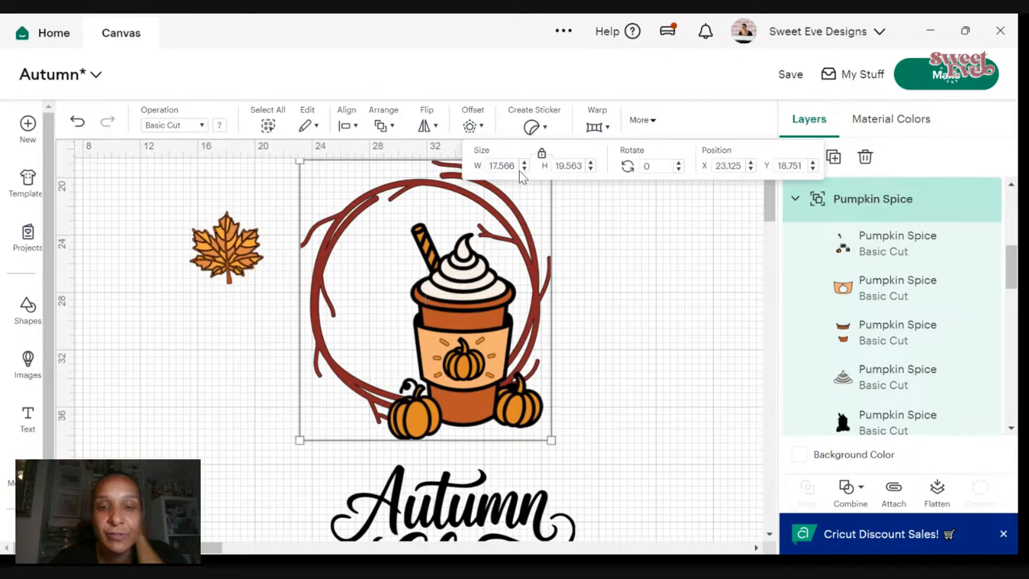
drag(555, 437, 502, 380)
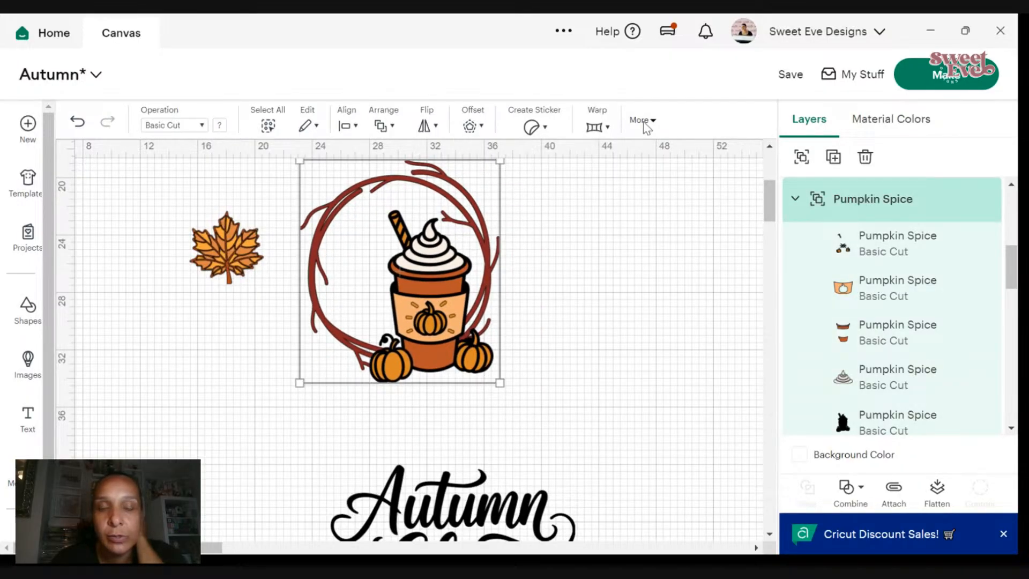
click(646, 125)
drag(504, 376, 459, 326)
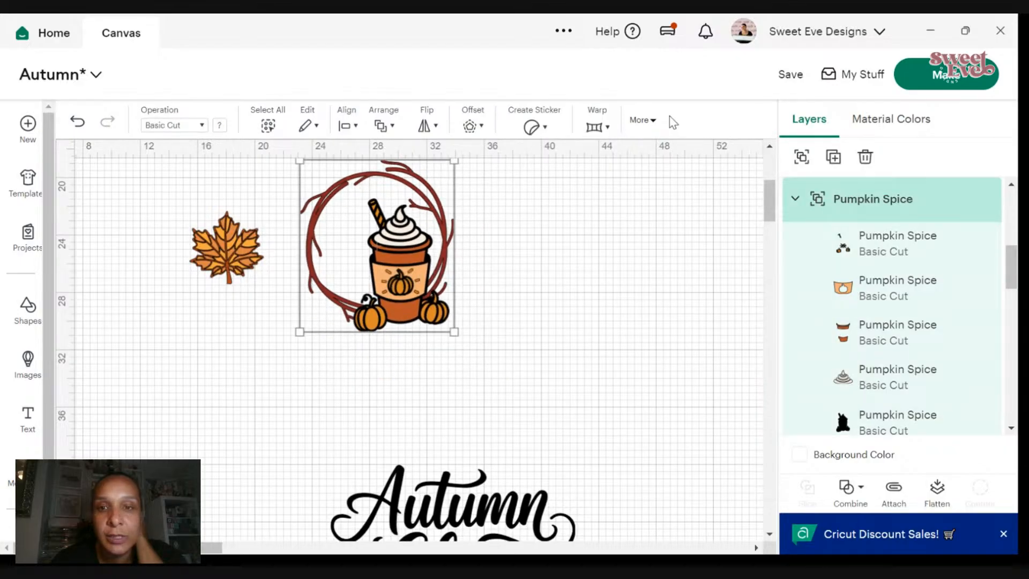
click(639, 123)
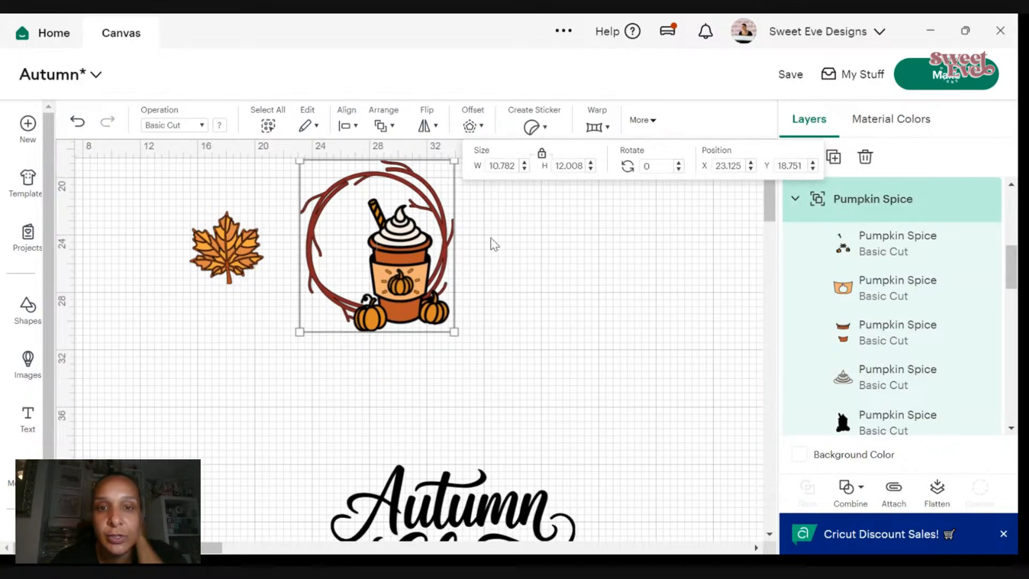
drag(516, 170, 468, 162)
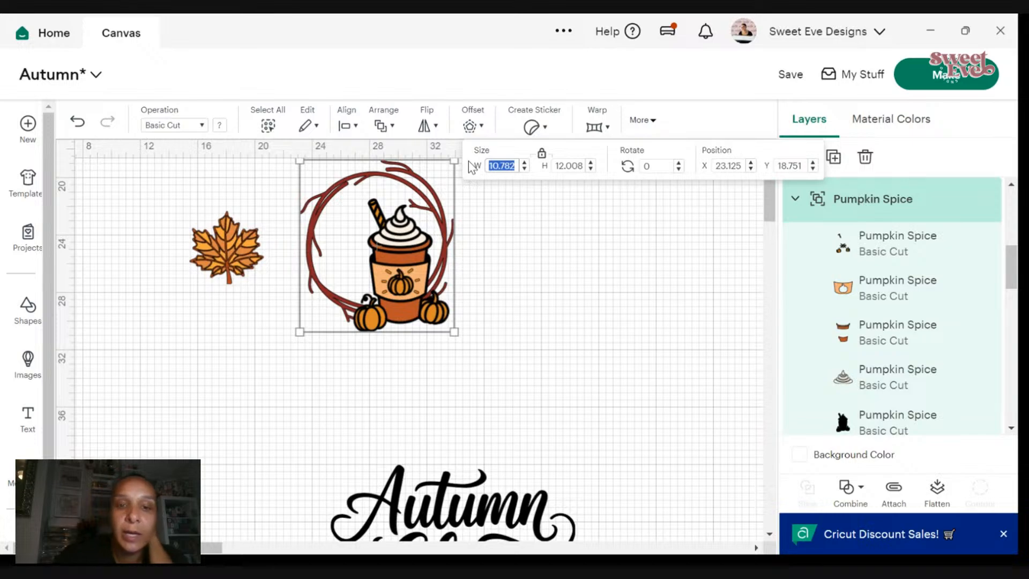
text(8)
key(Return)
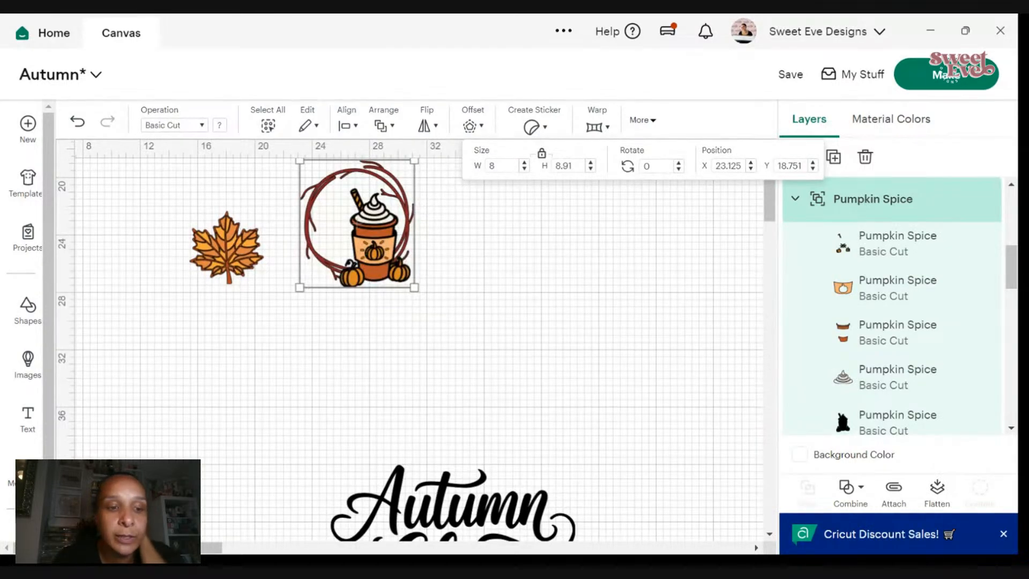
- Move the Autumn Leaf clear of the twig ring, onto the empty canvas to the ring's right
scroll(188, 365, up, 2)
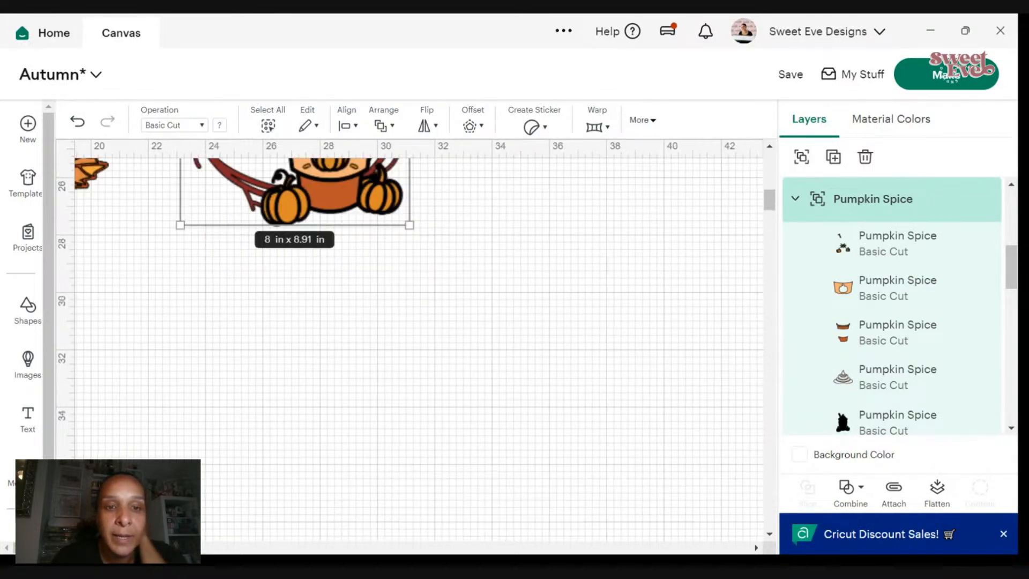
scroll(188, 365, up, 4)
click(113, 398)
drag(113, 398, 630, 279)
drag(628, 337, 404, 372)
click(551, 223)
click(74, 124)
drag(347, 263, 589, 256)
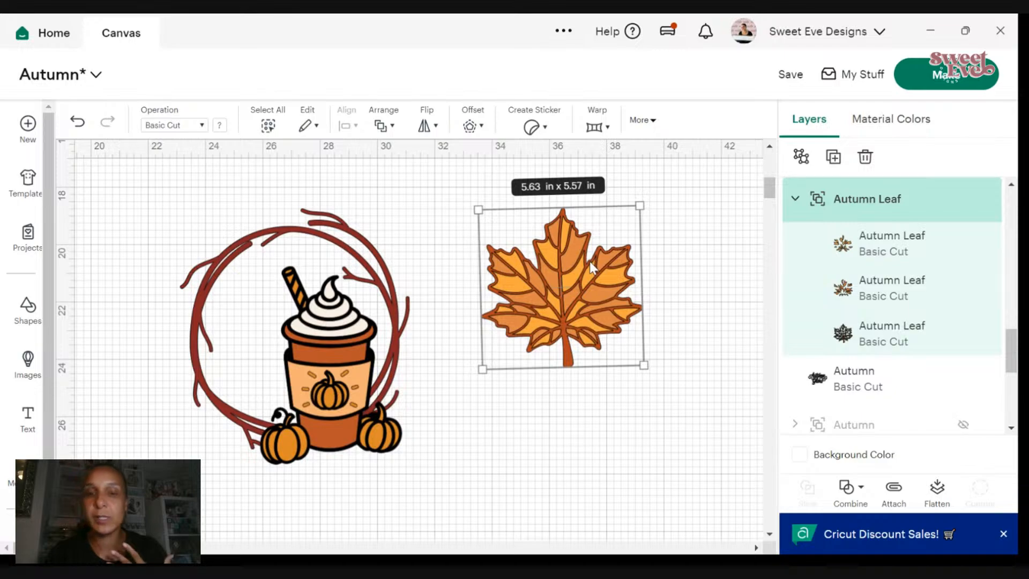
- Shrink the Autumn Leaf to about 4.65 x 4.59 in and place it tilted behind the cup at the ring's lower right
drag(643, 365, 615, 338)
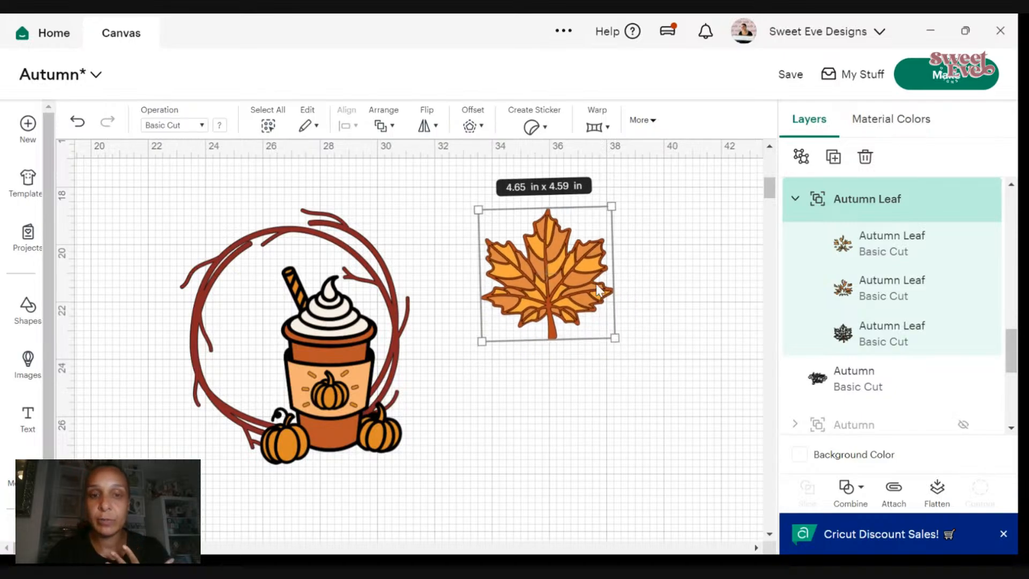
drag(598, 289, 435, 393)
drag(460, 302, 485, 362)
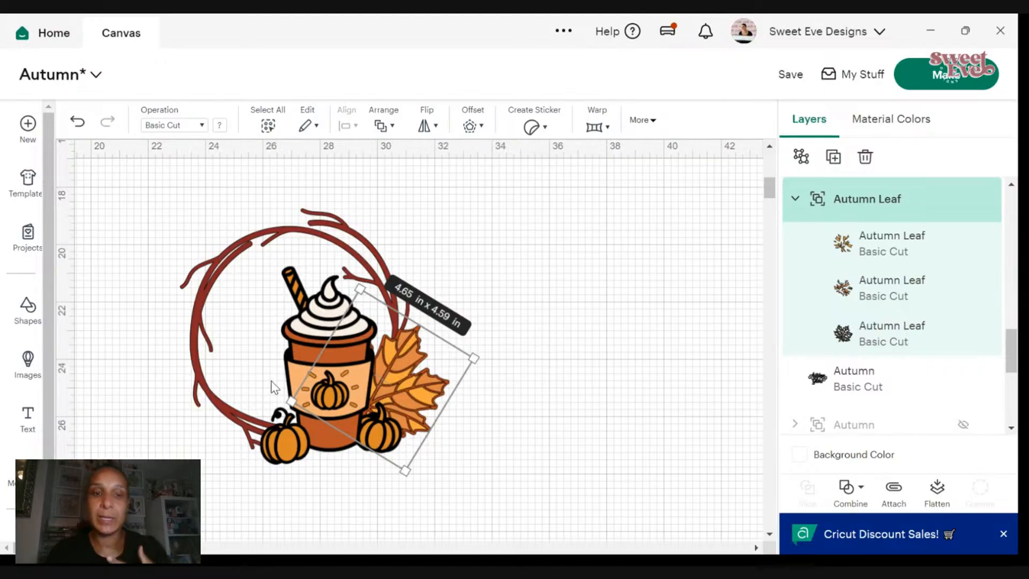
click(542, 340)
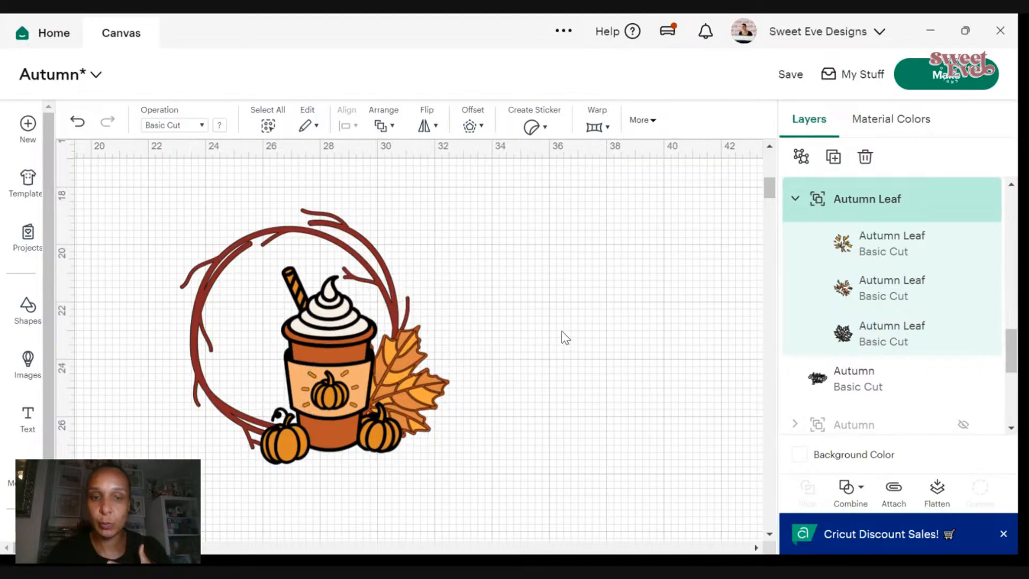
- Move the whole sunflower and foliage cluster onto the upper-left edge of the twig ring
scroll(552, 322, down, 3)
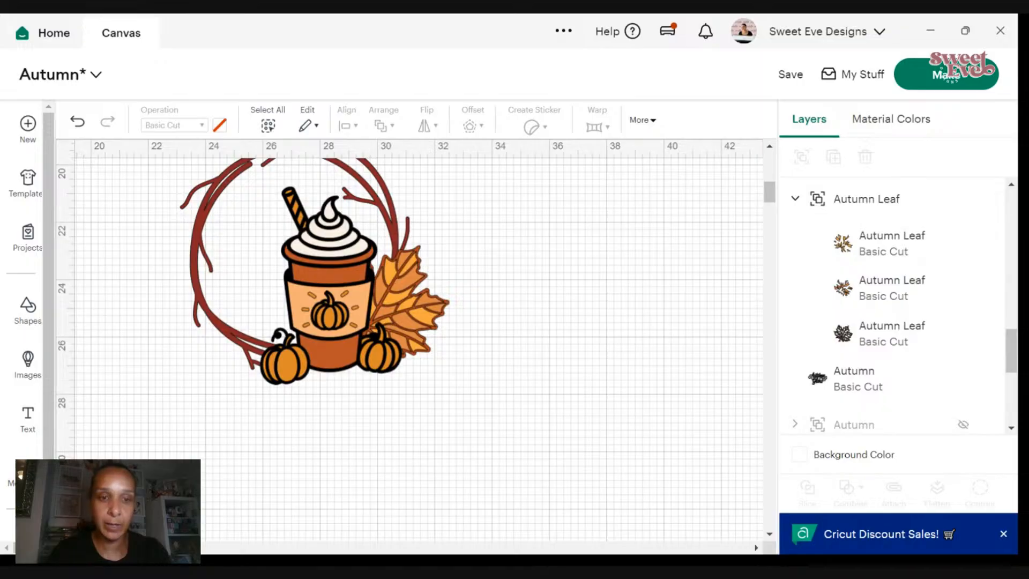
scroll(540, 378, down, 2)
scroll(540, 378, up, 4)
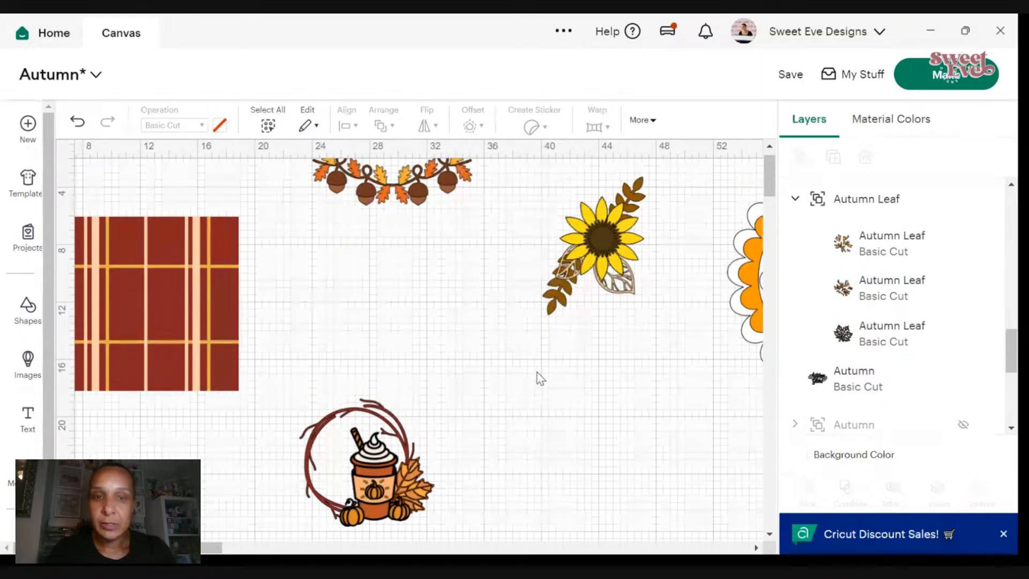
drag(588, 274, 429, 285)
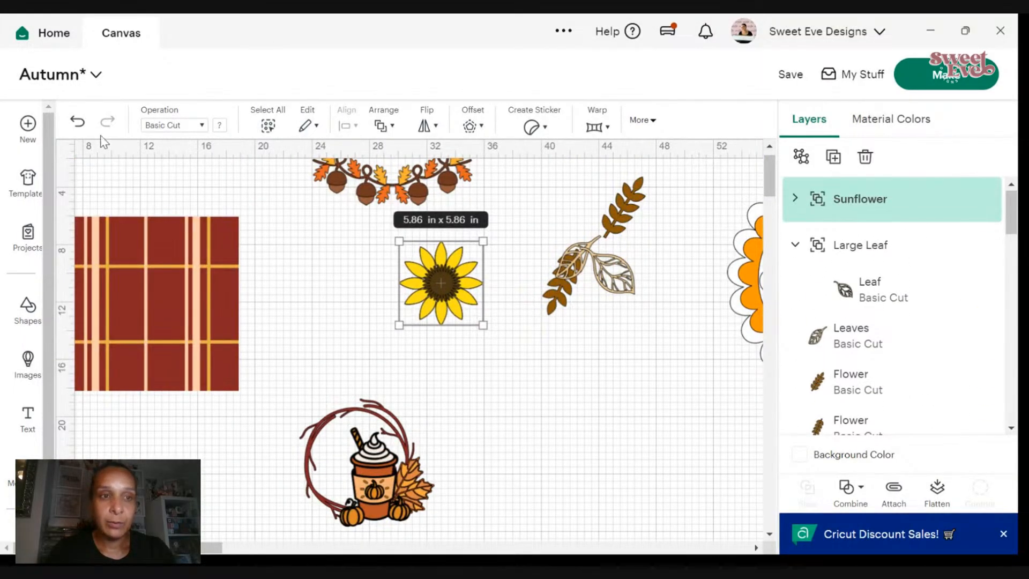
click(79, 124)
drag(597, 211, 332, 404)
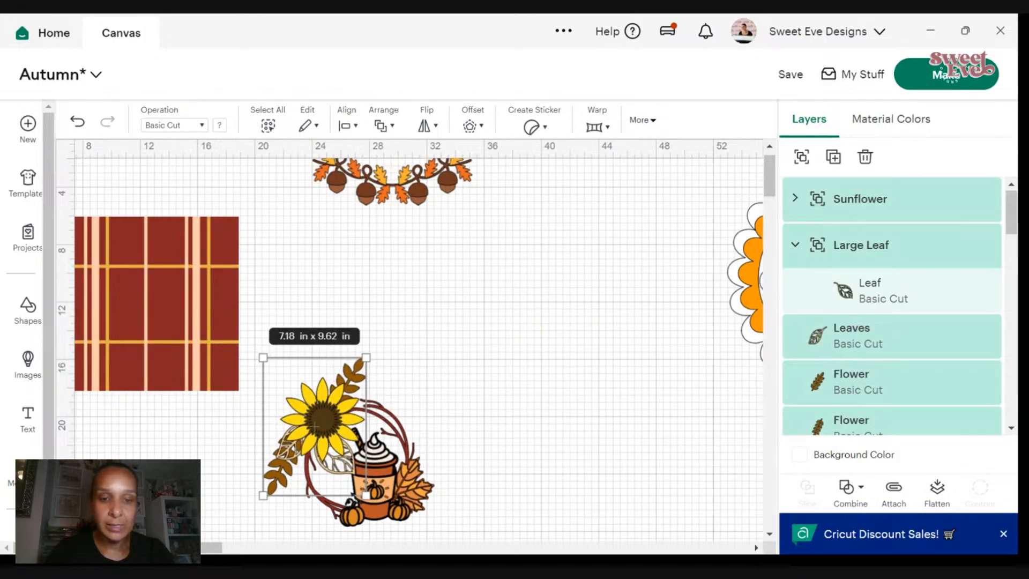
- Shrink the sunflower cluster, rotate it about half a turn and settle it on the ring's upper-left edge
drag(366, 495, 345, 467)
drag(357, 344, 233, 501)
drag(318, 427, 336, 429)
drag(361, 470, 307, 418)
click(338, 400)
- Try the acorn and oak-leaf garland near the wreath, and delete it from the canvas
drag(373, 209, 392, 289)
drag(416, 198, 419, 287)
scroll(405, 227, down, 2)
scroll(418, 215, down, 2)
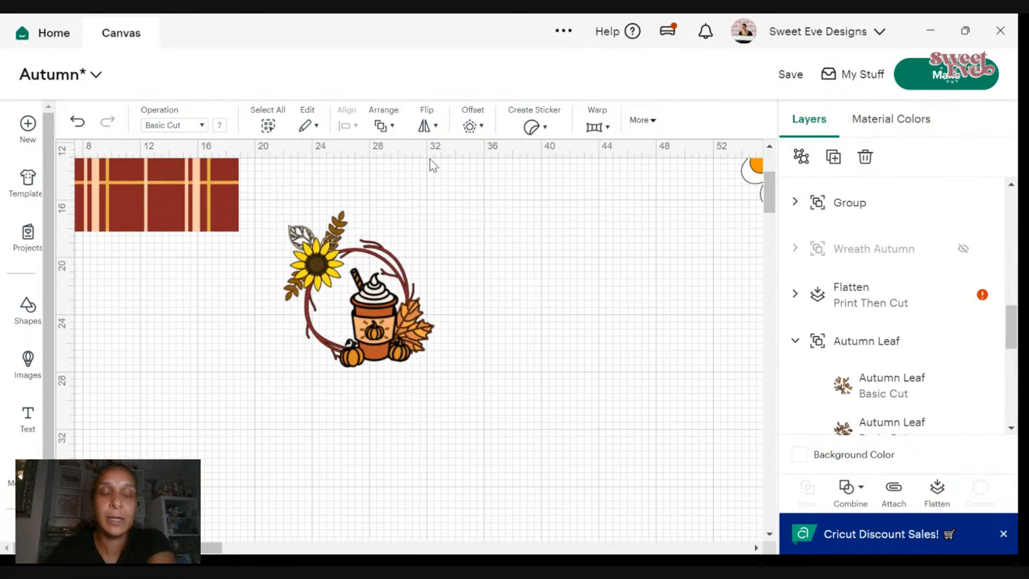
scroll(454, 230, up, 2)
drag(432, 205, 528, 289)
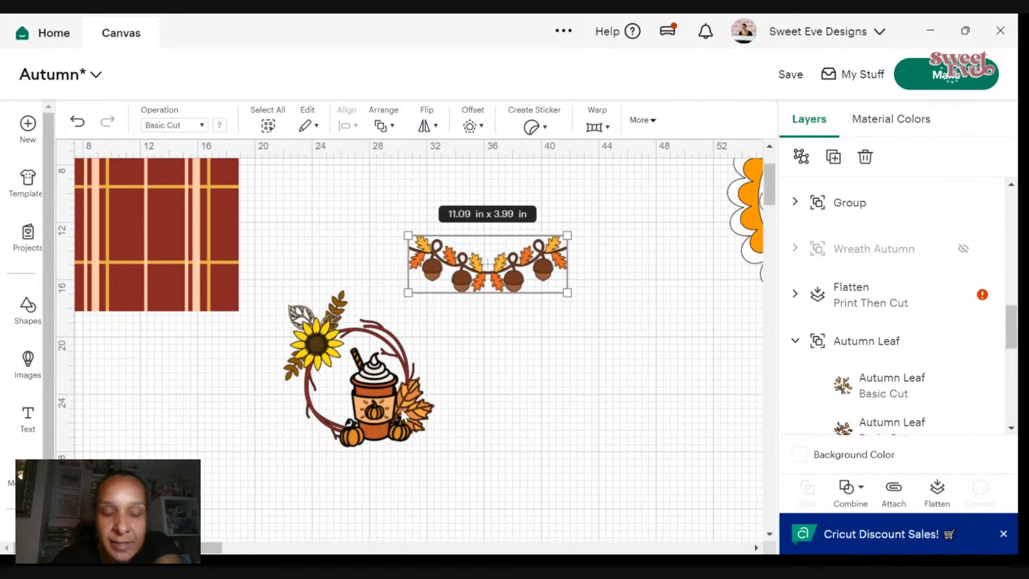
scroll(507, 358, up, 2)
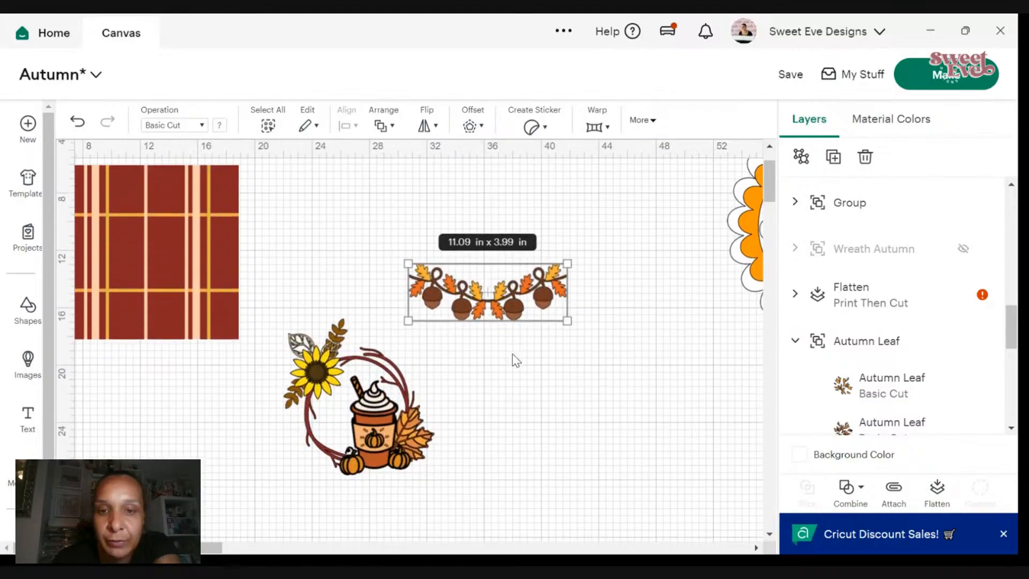
drag(498, 310, 525, 293)
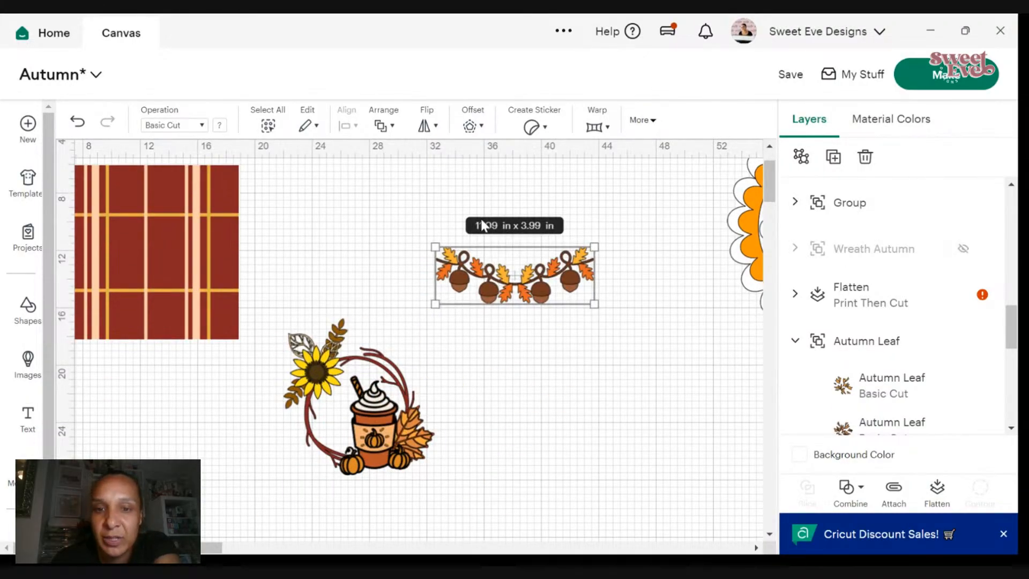
right_click(543, 283)
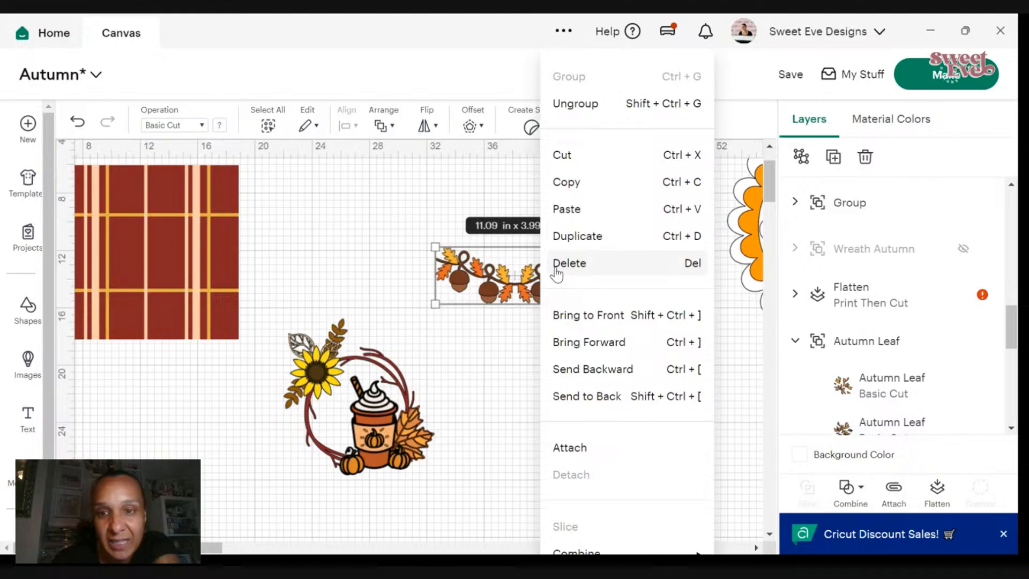
click(570, 263)
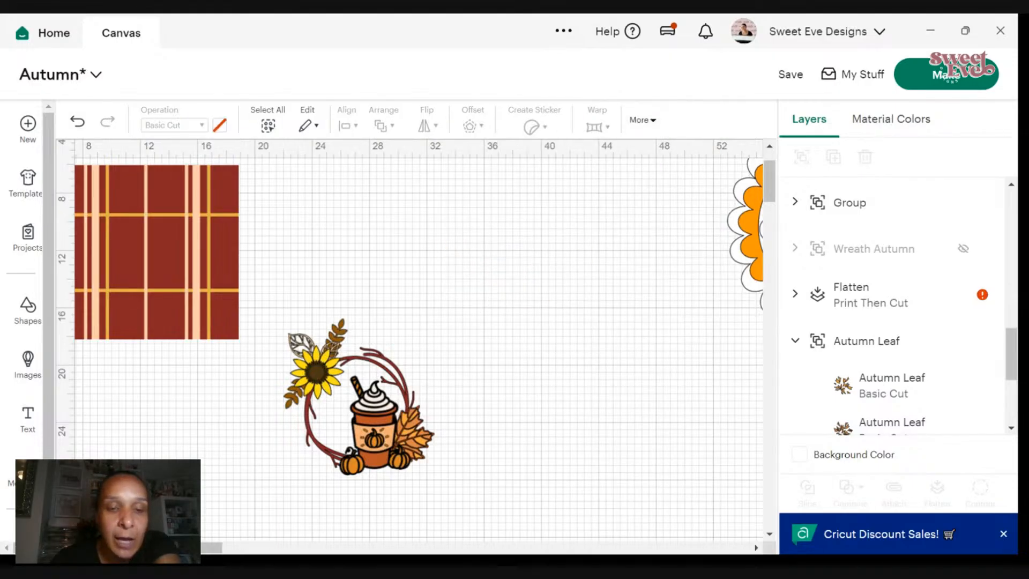
- Try the red plaid square over the wreath, and set it clear of the wreath on its left side
key(ctrl+plus)
scroll(419, 349, down, 2)
key(ctrl+minus)
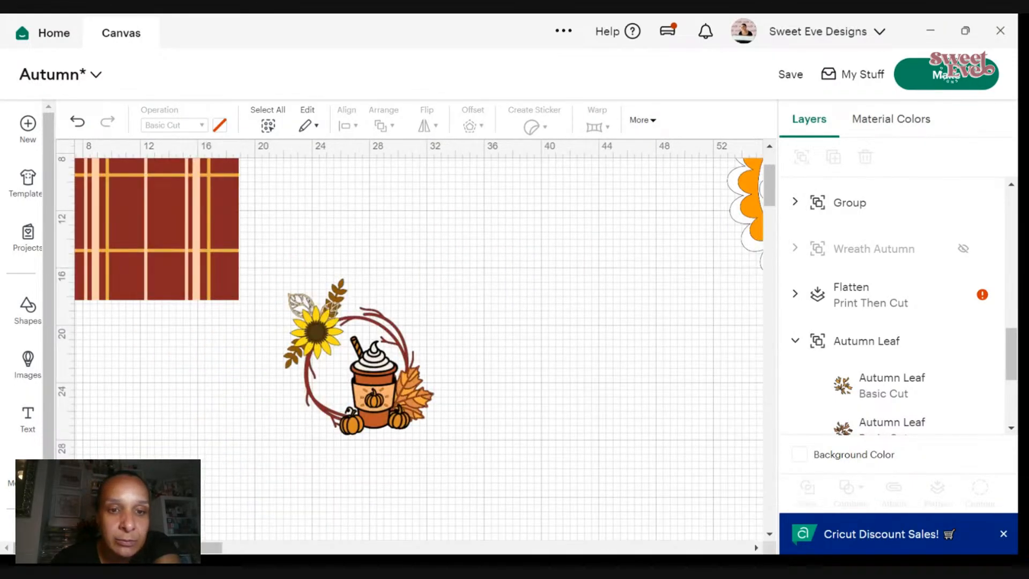
key(ctrl+minus)
drag(193, 252, 303, 362)
drag(300, 353, 158, 268)
- Bring the Rolled Flowers beside the wreath, shrink them to about 8.49 x 7.9 in and set them to the wreath's upper right
drag(668, 237, 455, 361)
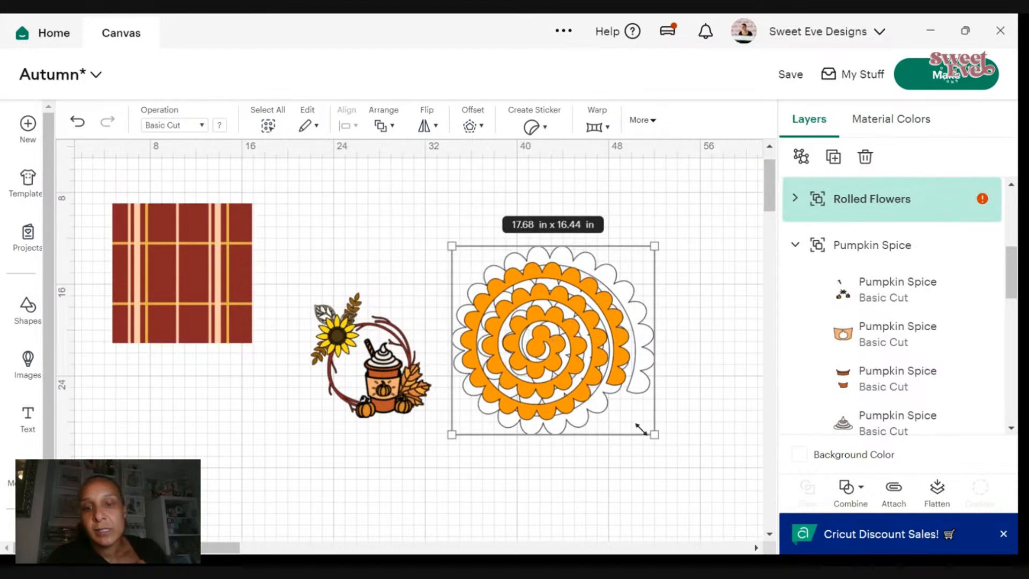
drag(653, 432, 509, 336)
click(671, 343)
drag(526, 294, 532, 256)
click(622, 268)
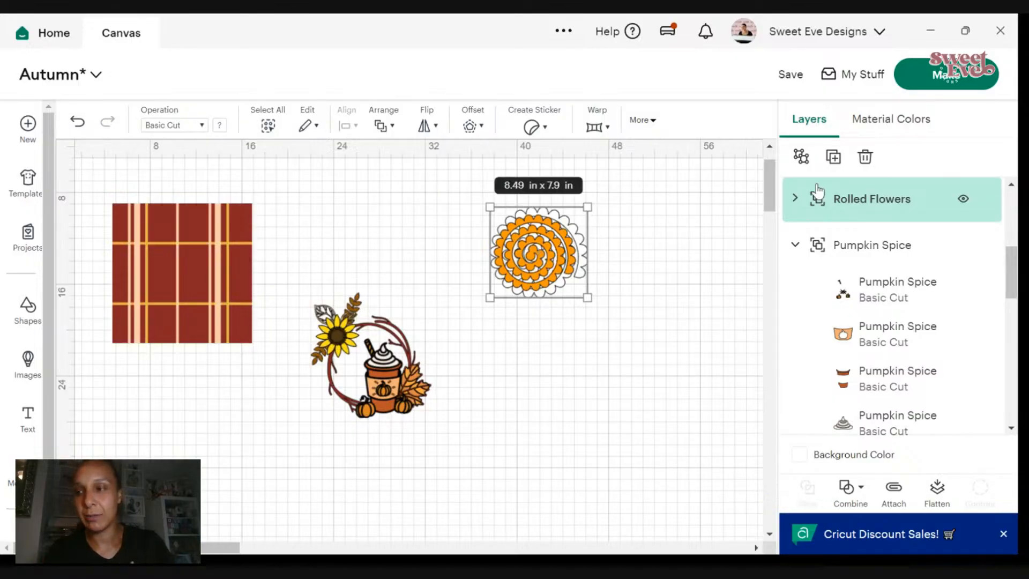
- Ungroup the Rolled Flowers and spread the orange and white 3D Flower pieces apart
click(653, 371)
drag(504, 259, 626, 374)
click(801, 156)
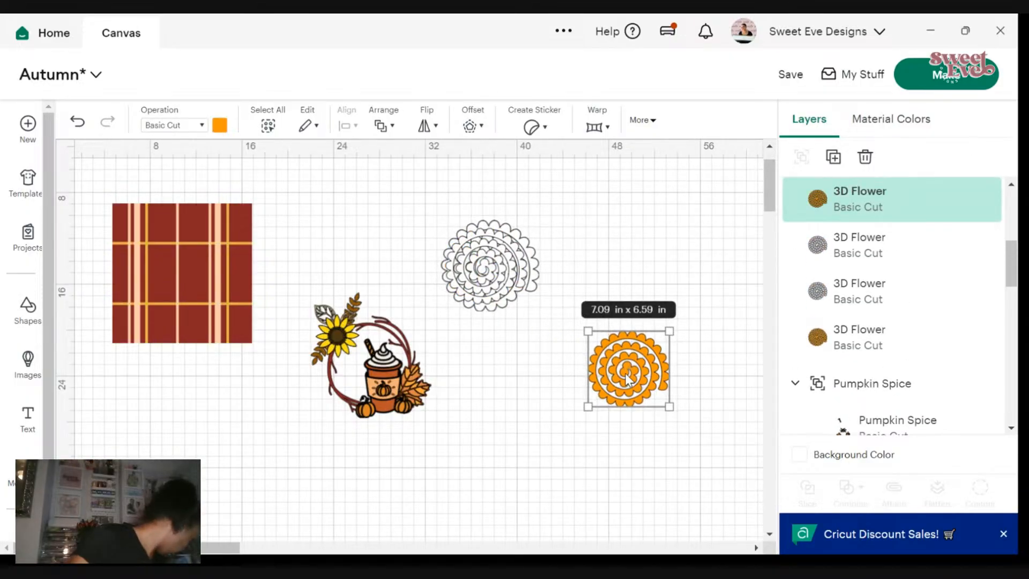
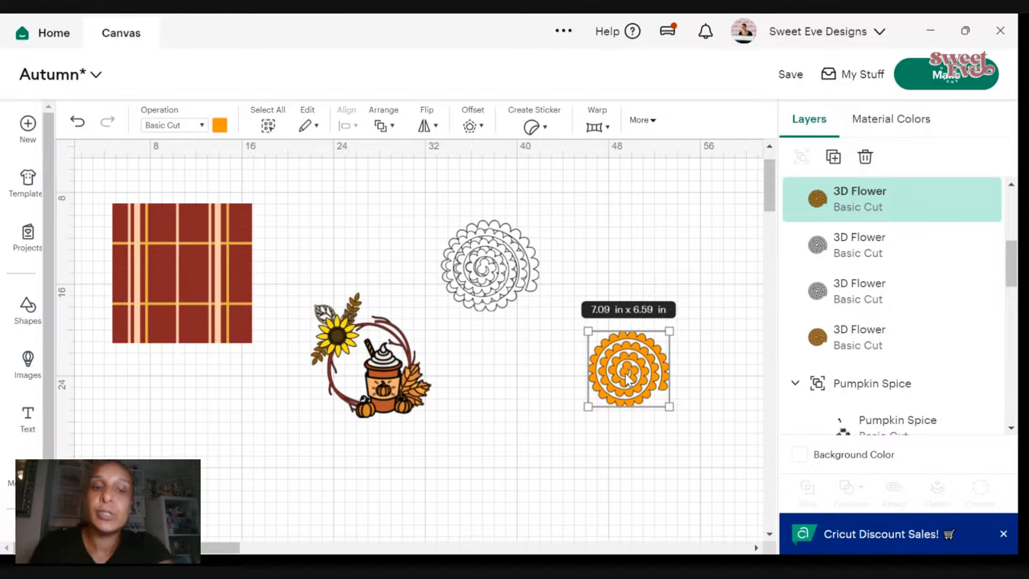
key(ctrl+plus)
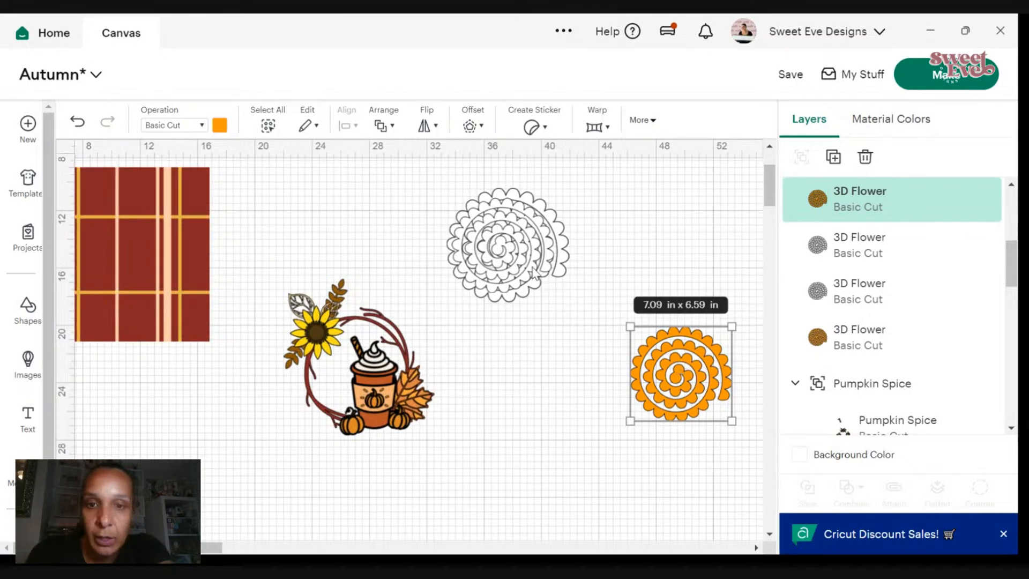
drag(533, 270, 657, 282)
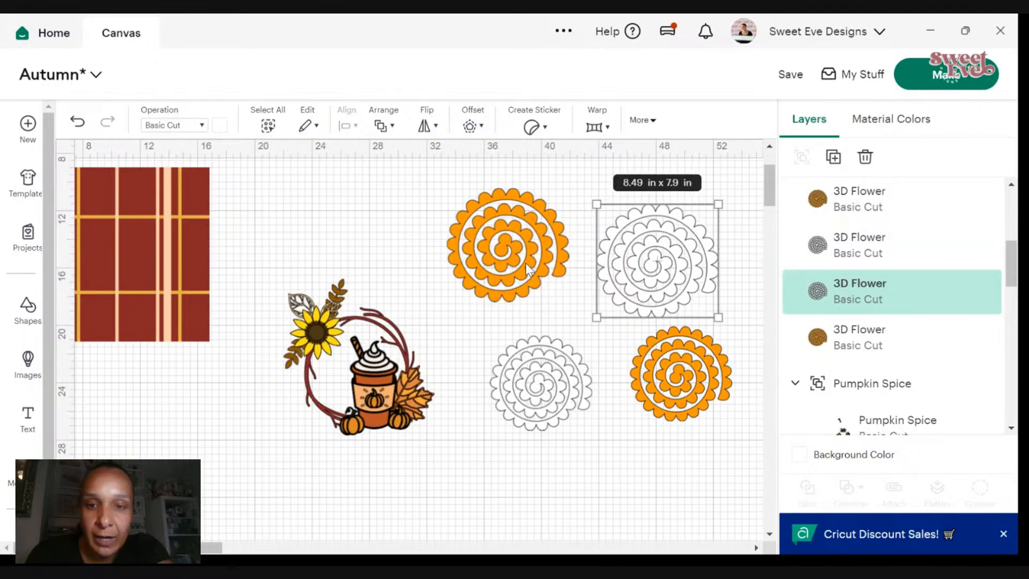
mouse_move(570, 286)
mouse_down()
mouse_move(613, 300)
mouse_move(589, 288)
mouse_up()
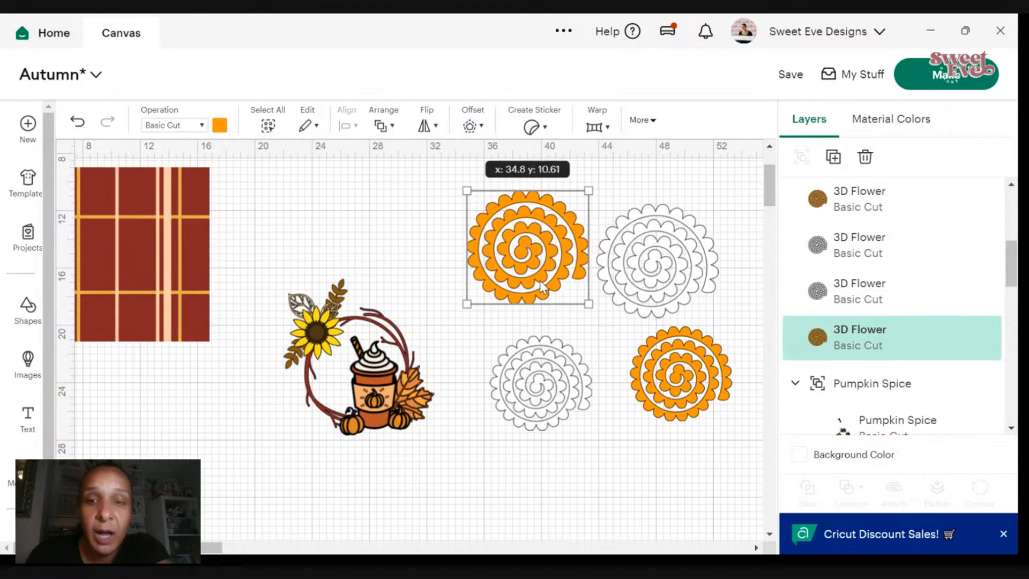
drag(643, 392, 616, 378)
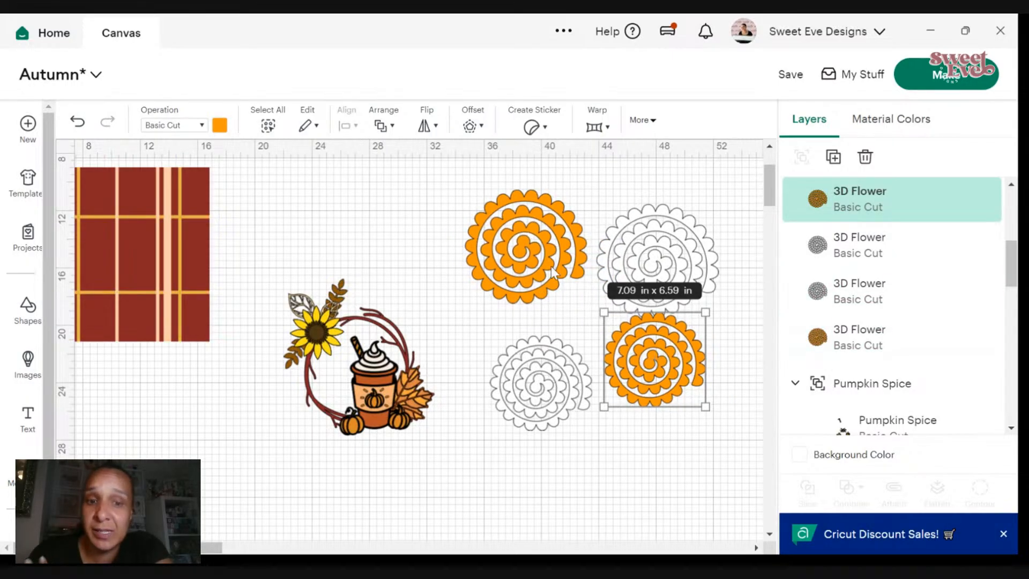
- Stack the four 3D Flower pieces back on top of one another, slightly offset, with the small orange one in front
drag(555, 273, 571, 279)
drag(665, 268, 539, 262)
drag(543, 403, 536, 279)
drag(695, 395, 563, 287)
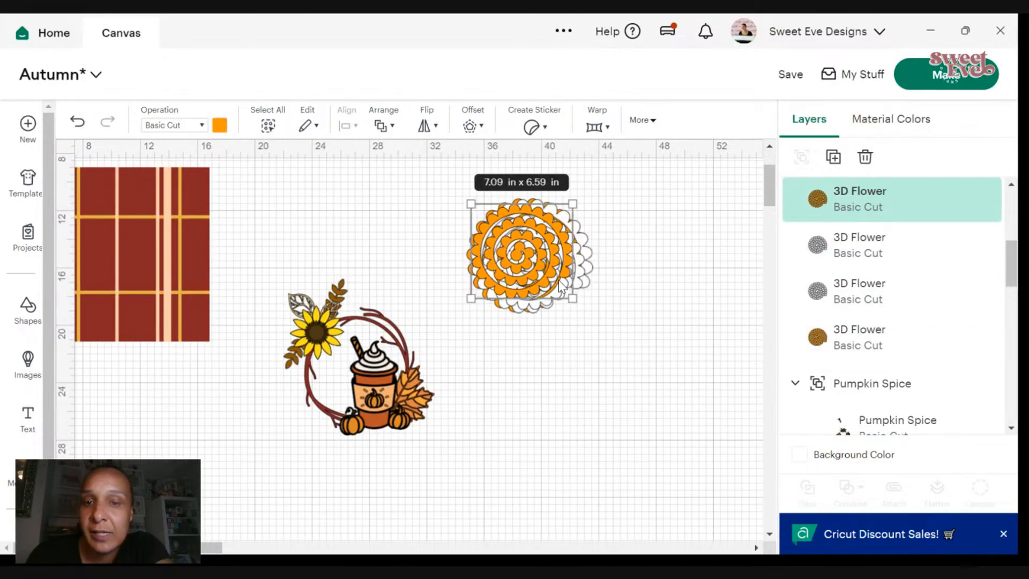
- Select all four stacked 3D Flower pieces, shrink them to about 7.44 x 6.75 in and move them to the wreath's right
drag(651, 354, 537, 203)
drag(590, 311, 573, 295)
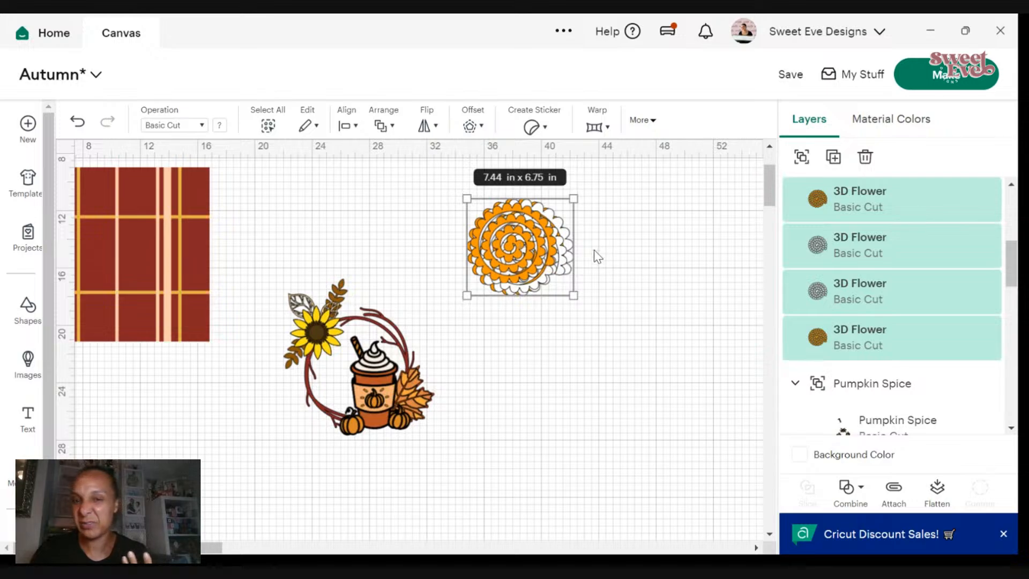
drag(540, 250, 583, 324)
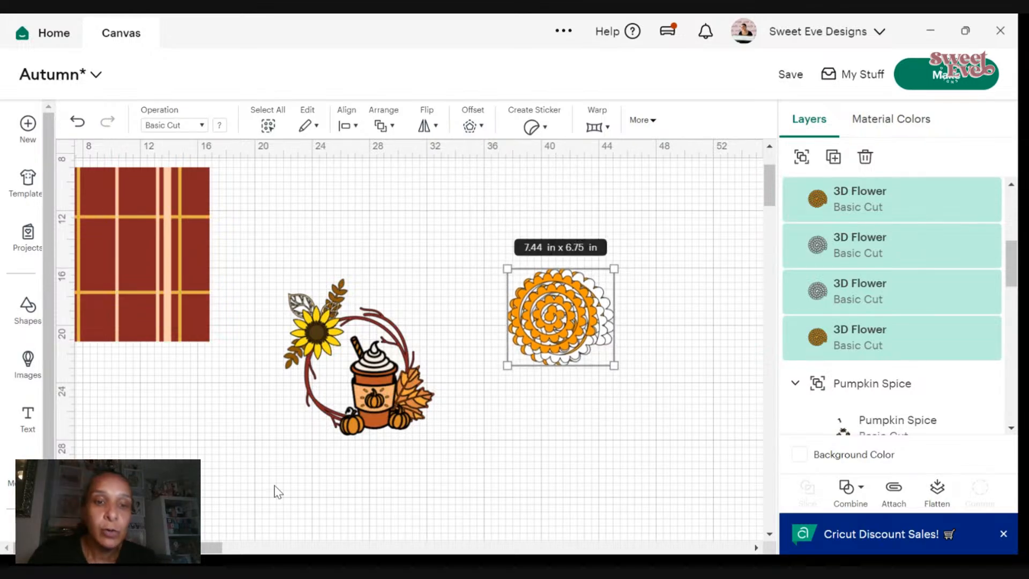
- Nudge the sunflower on the wreath slightly right and tuck the Large Leaf closer in behind its petals
drag(314, 330, 318, 329)
click(282, 304)
click(285, 302)
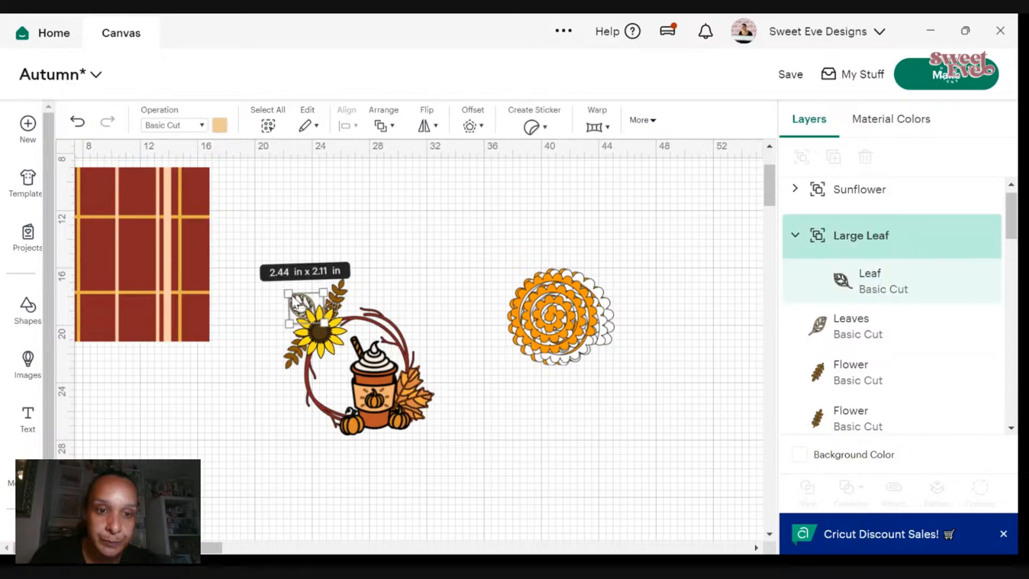
click(329, 355)
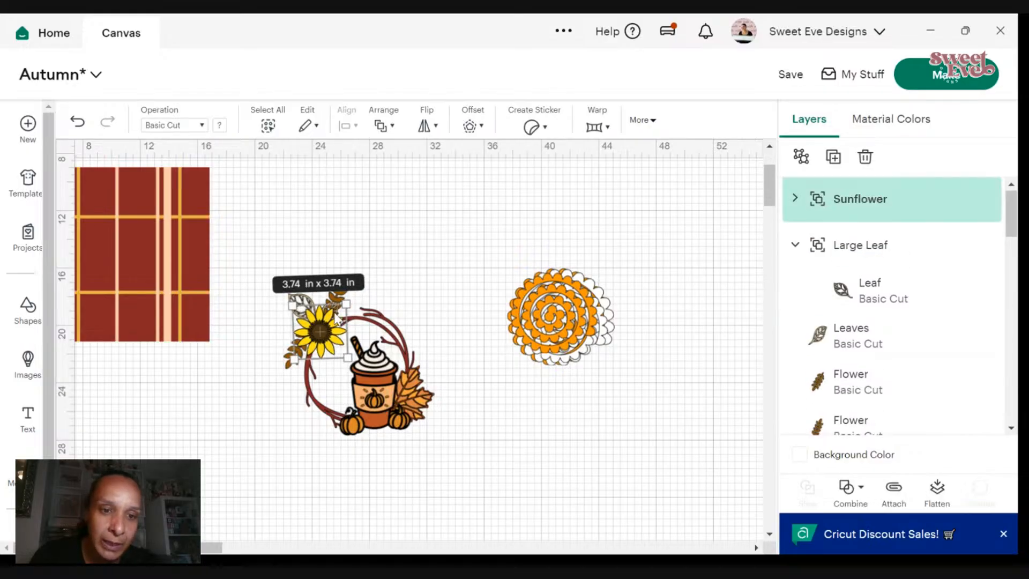
scroll(906, 276, down, 3)
scroll(906, 276, up, 3)
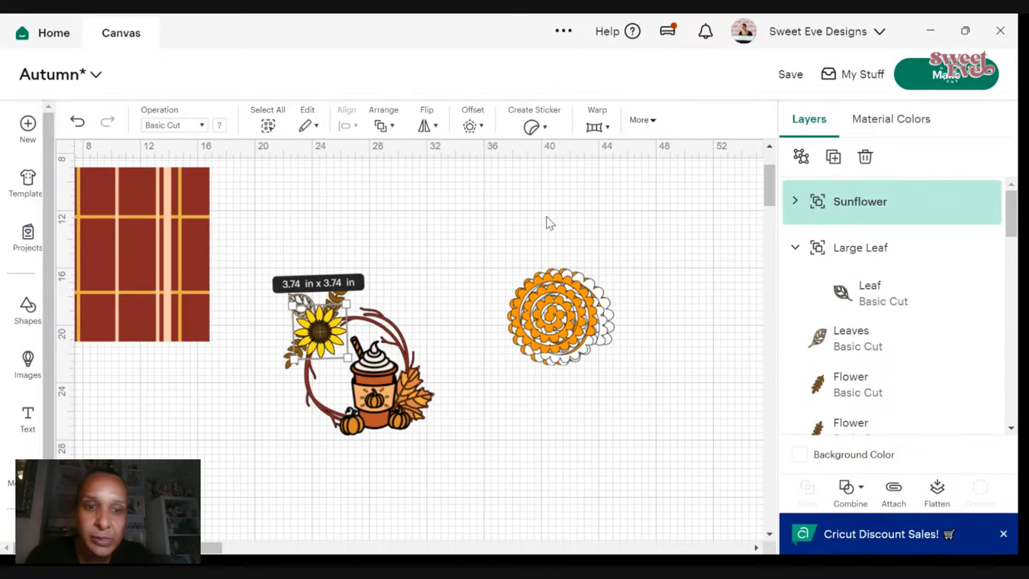
click(545, 219)
drag(296, 300, 302, 307)
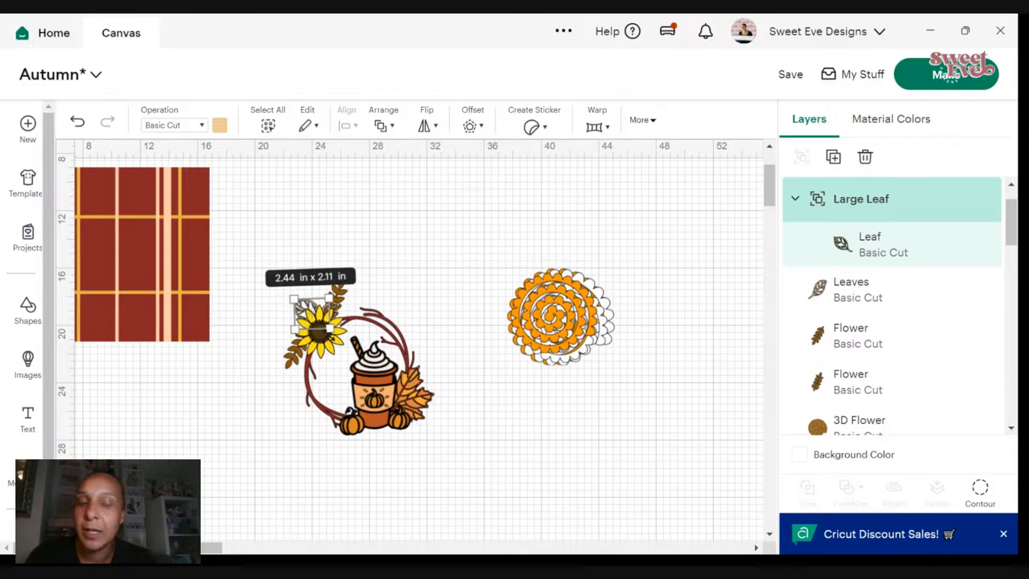
click(321, 331)
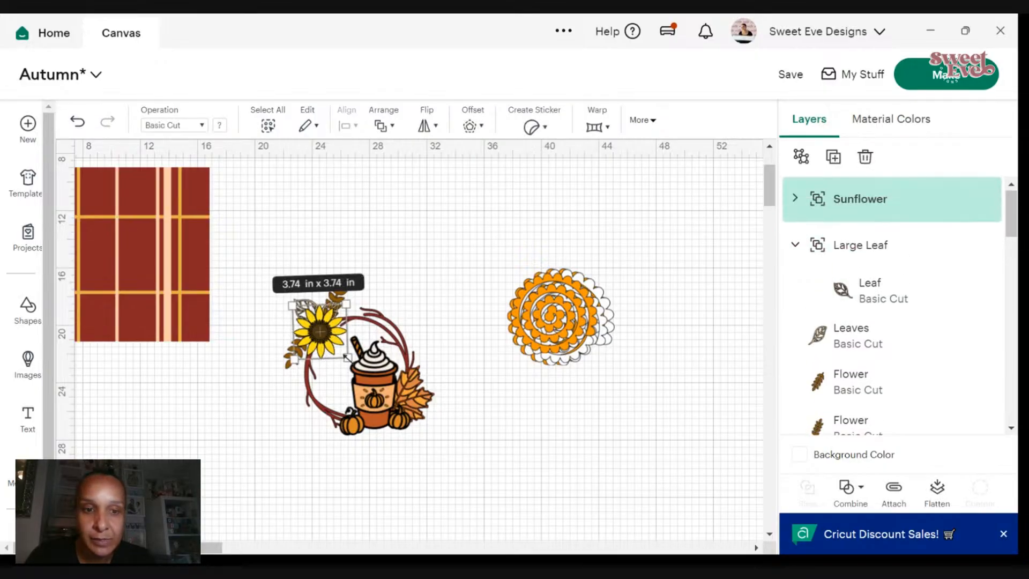
mouse_move(347, 358)
mouse_down()
mouse_move(341, 351)
mouse_move(347, 358)
mouse_up()
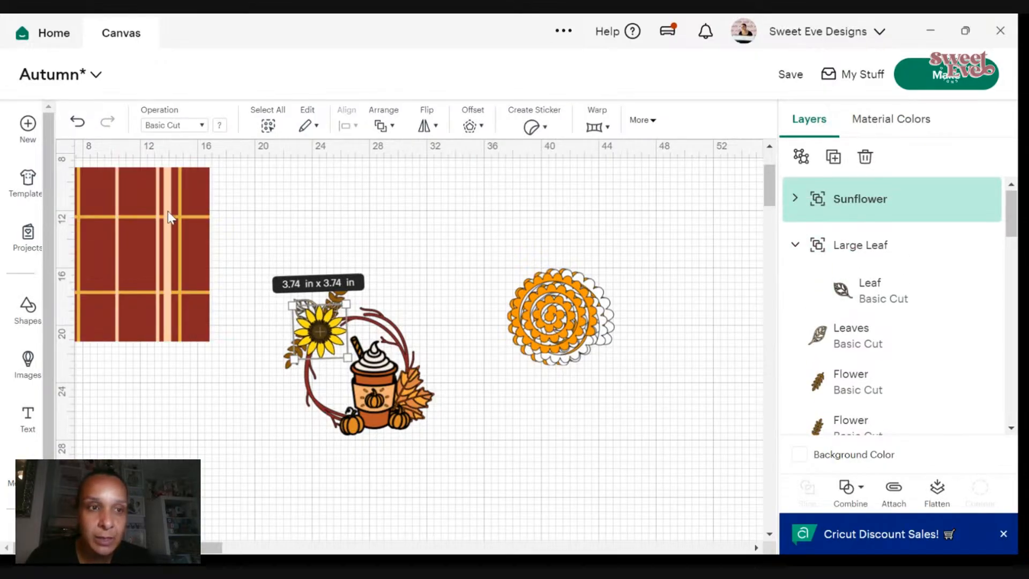
- Pull the Thanksgiving Wreath out from behind the sunflower cluster to the empty area below right of the cup
drag(313, 399, 399, 481)
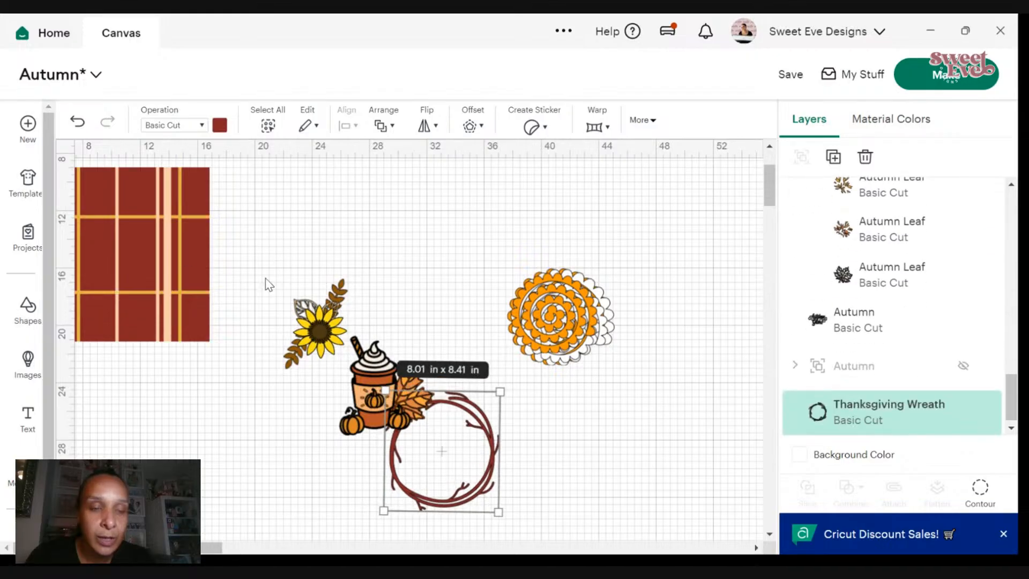
key(ctrl+z)
key(ctrl+y)
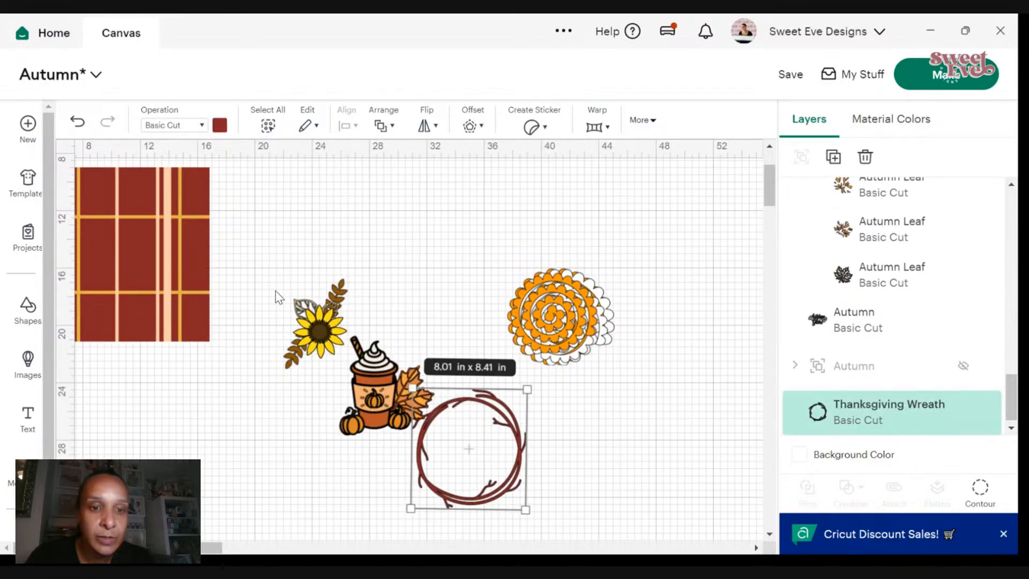
- Group the Sunflower, Large Leaf, Leaves and both brown Flower sprigs into one cluster
drag(254, 275, 337, 319)
click(253, 256)
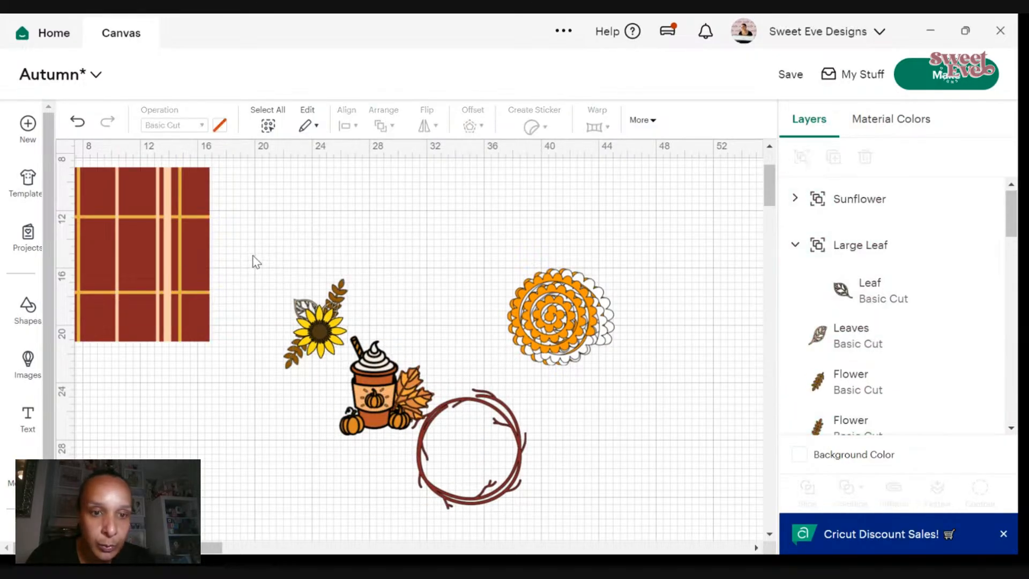
drag(254, 261, 352, 394)
click(433, 316)
drag(397, 272, 282, 311)
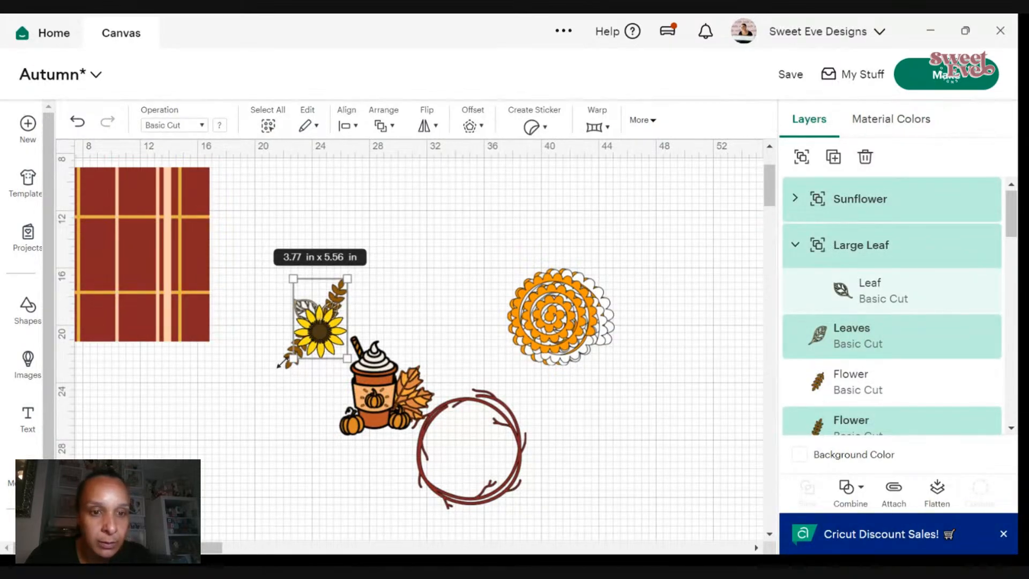
shift+click(881, 383)
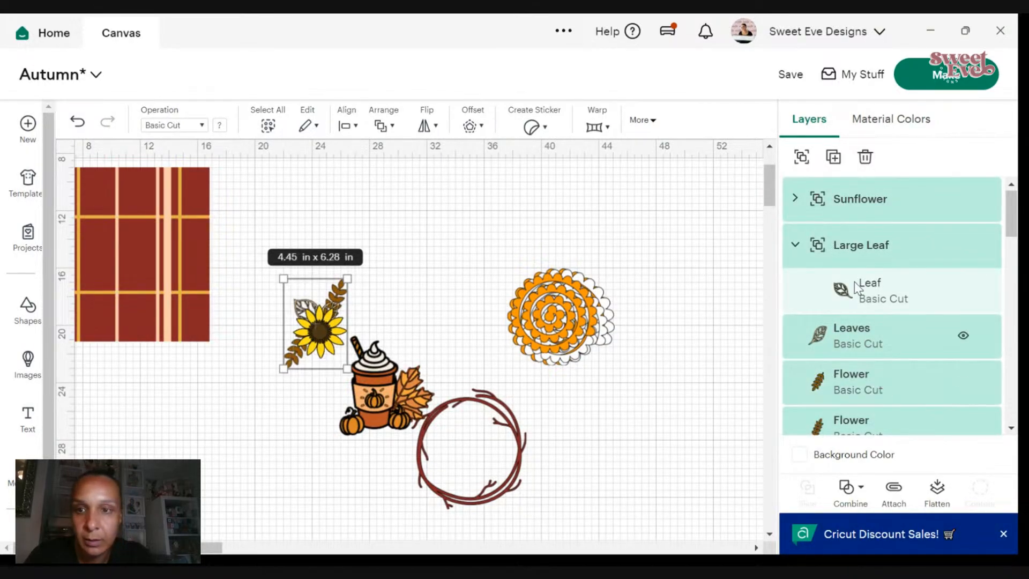
click(802, 157)
- Shrink the grouped sunflower cluster slightly and move the Thanksgiving Wreath back behind the cluster and Pumpkin Spice cup
click(347, 342)
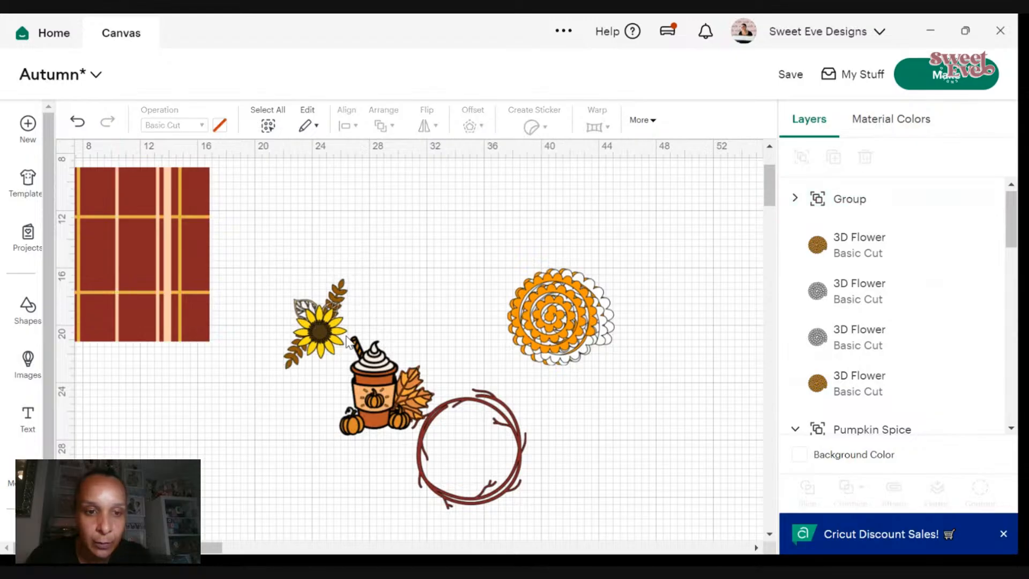
click(308, 344)
drag(348, 367, 341, 358)
click(475, 415)
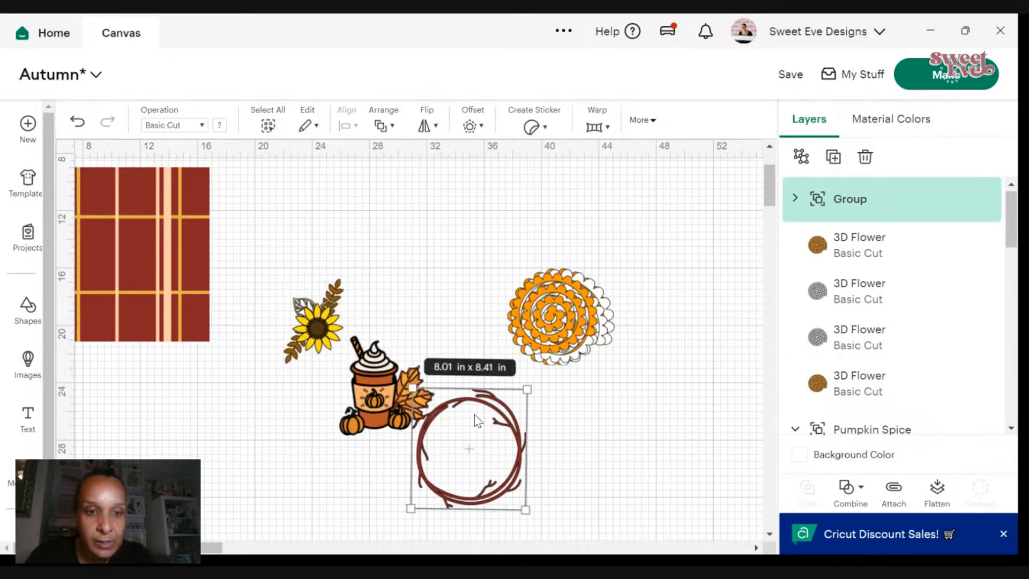
drag(477, 421, 390, 374)
click(510, 420)
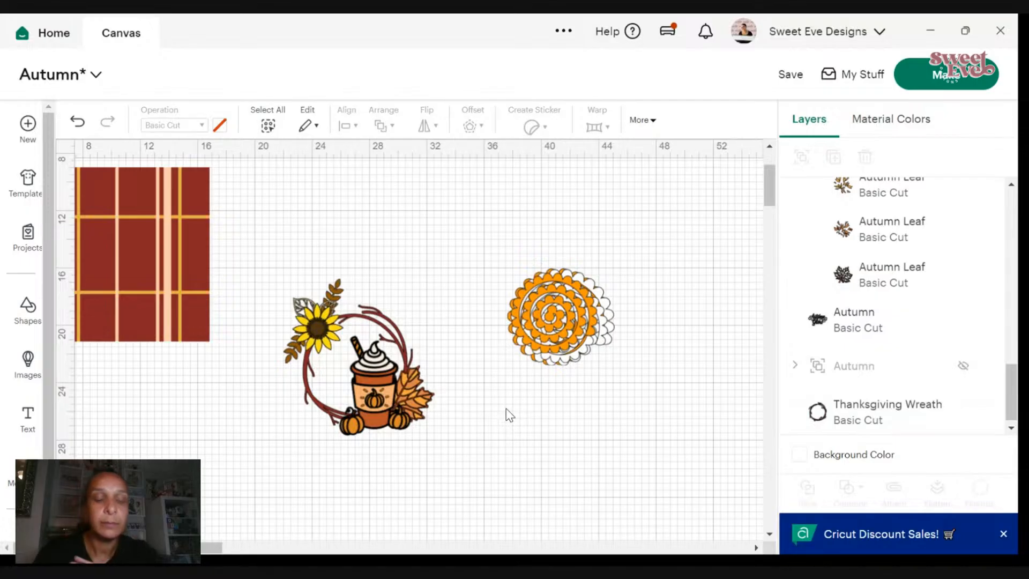
- Move the red plaid square to just above and left of the sunflower cluster
drag(157, 294, 184, 390)
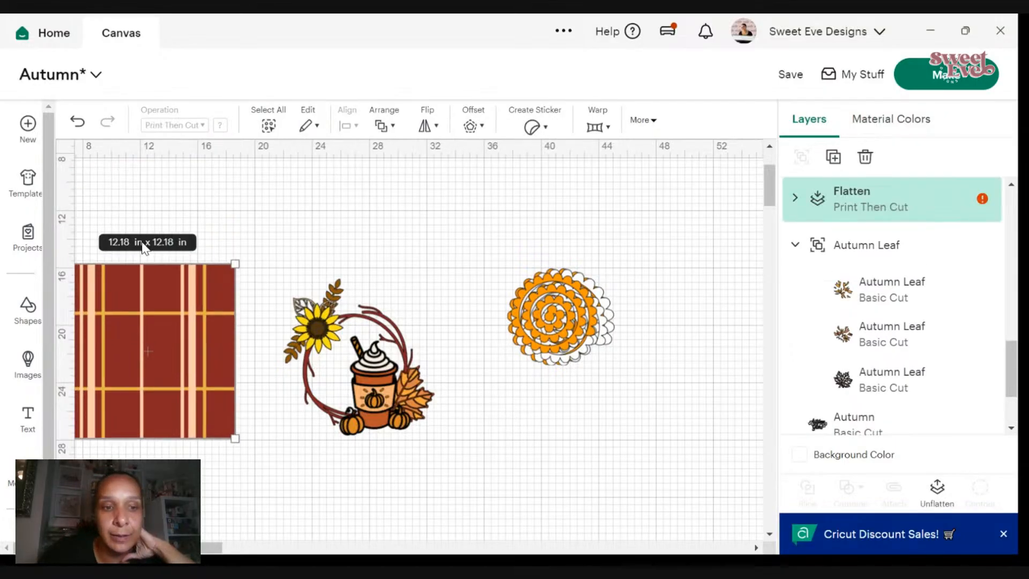
drag(164, 335, 285, 343)
drag(262, 342, 198, 268)
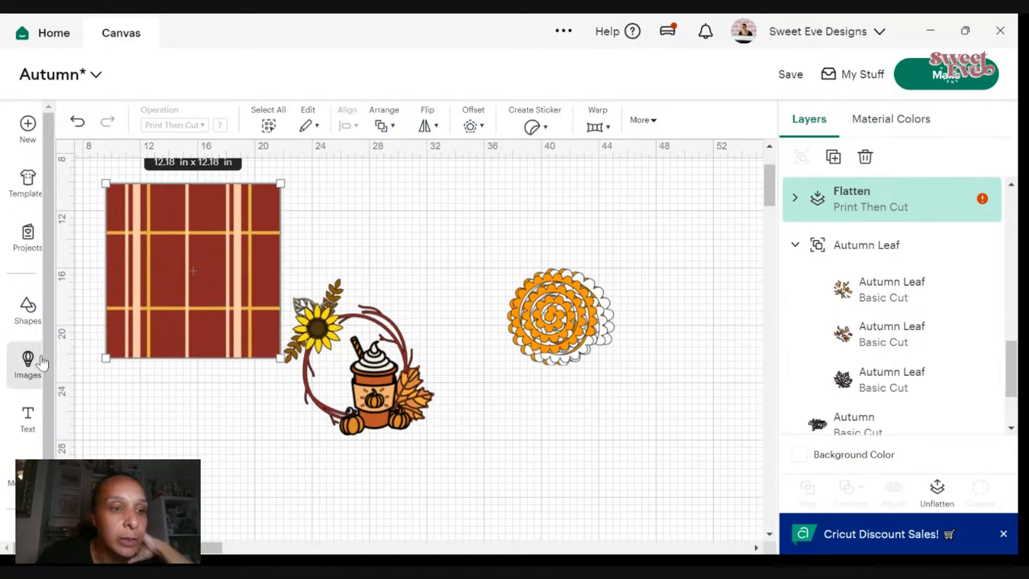
- Open the image library and search it for autumn plaid
click(28, 370)
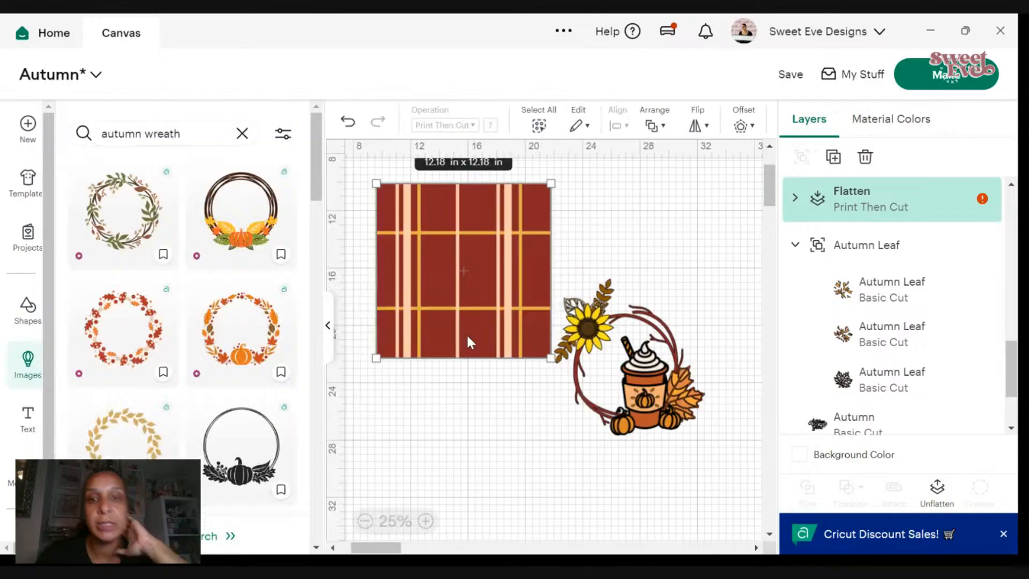
click(202, 135)
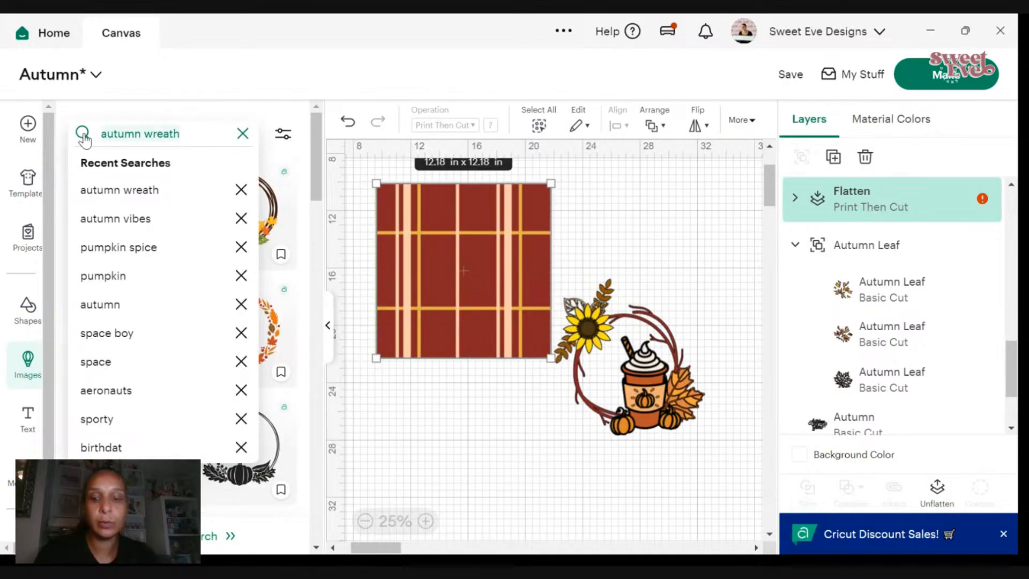
text(la)
key(BackSpace)
key(BackSpace)
text(o)
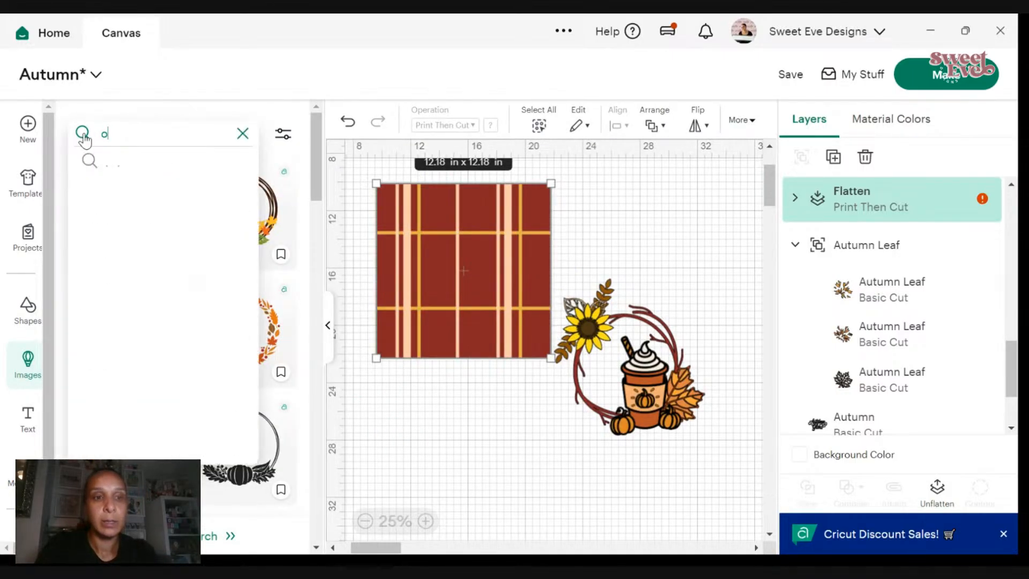
key(BackSpace)
text(plai)
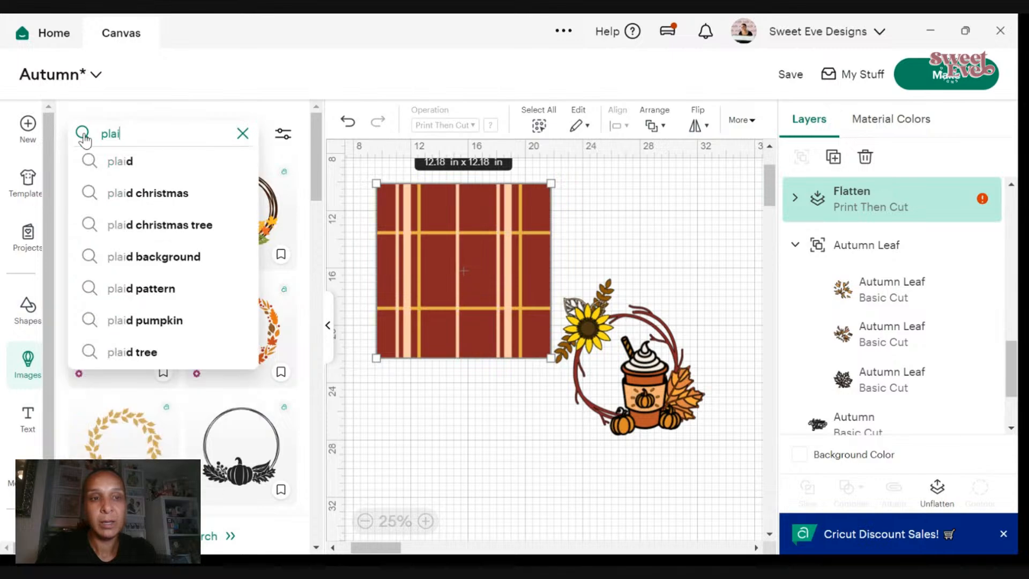
key(BackSpace)
key(BackSpace)
key(BackSpace)
key(BackSpace)
text(autum)
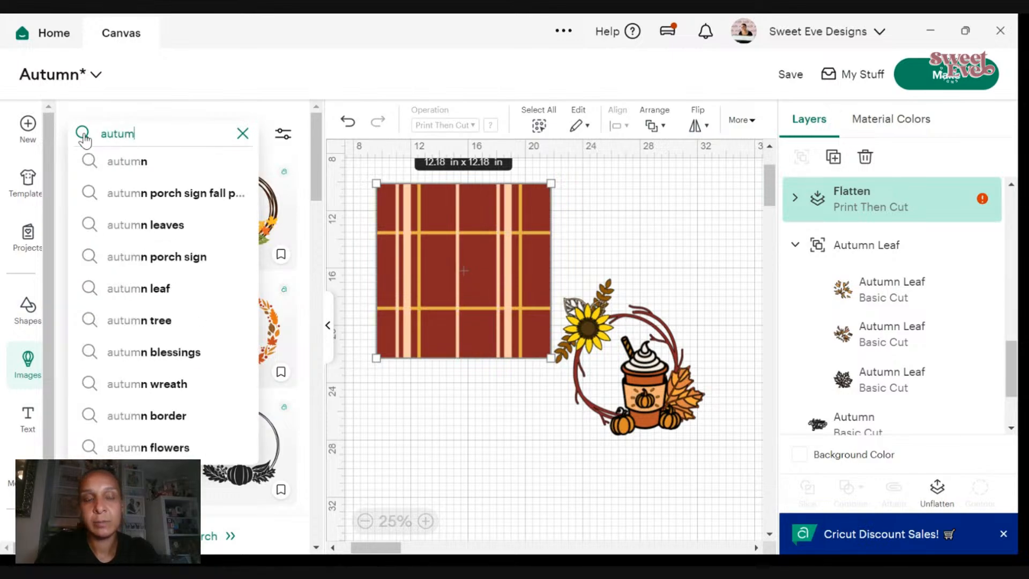
text(n plaod)
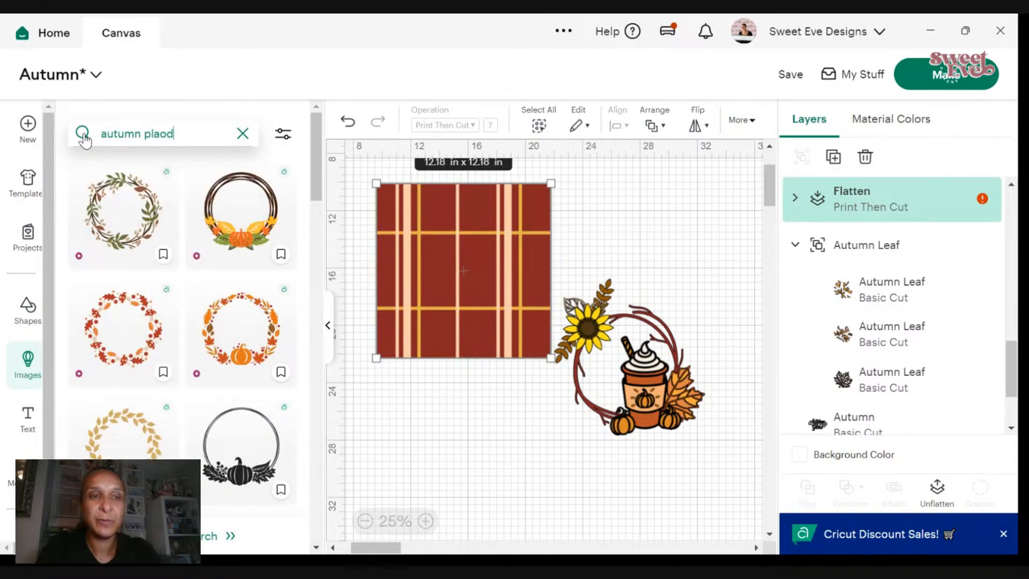
key(Return)
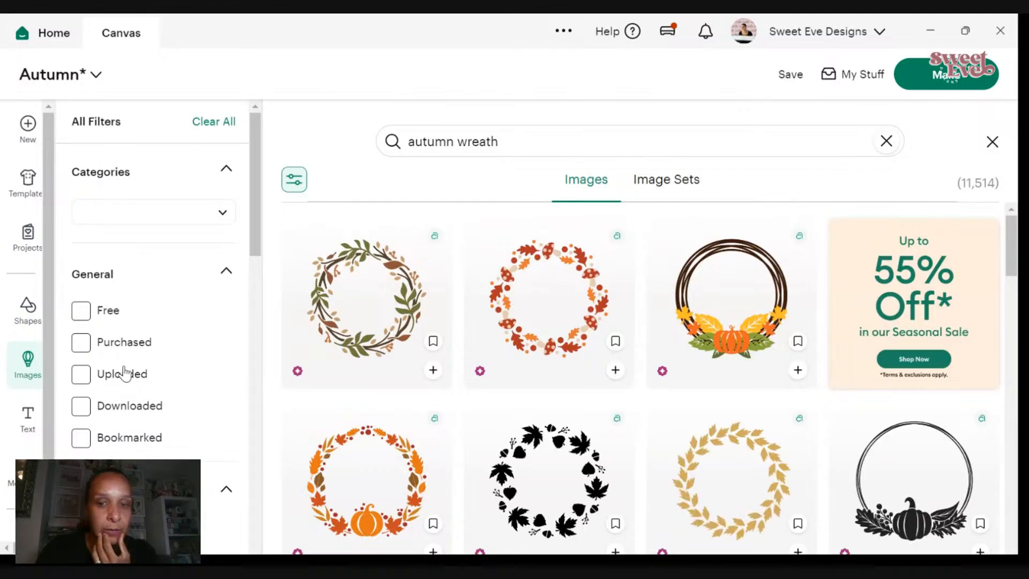
- Filter the autumn wreath images to the Print then Cut operation type and look through them
scroll(123, 354, down, 5)
scroll(119, 348, down, 2)
scroll(119, 337, up, 2)
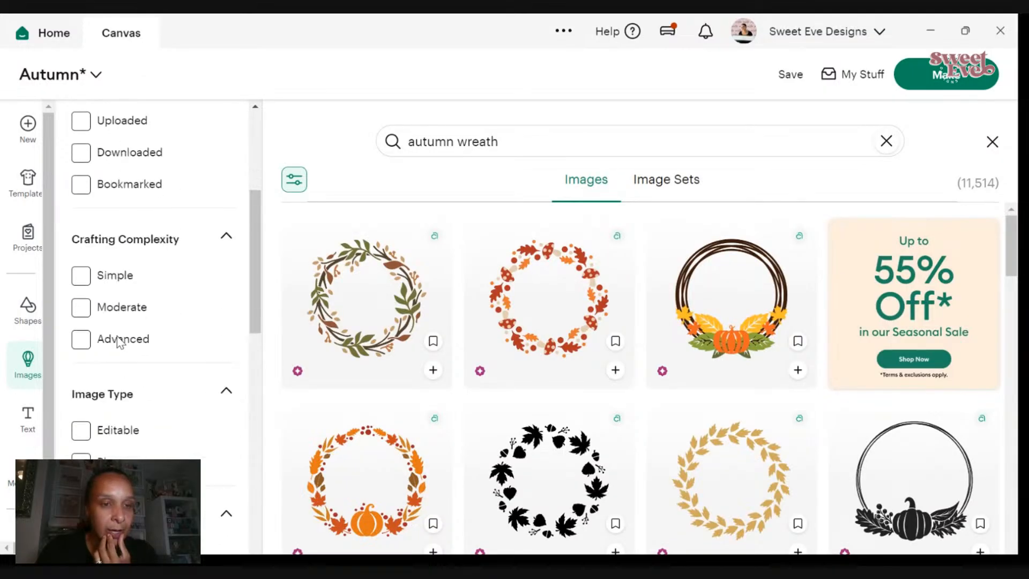
scroll(118, 343, down, 5)
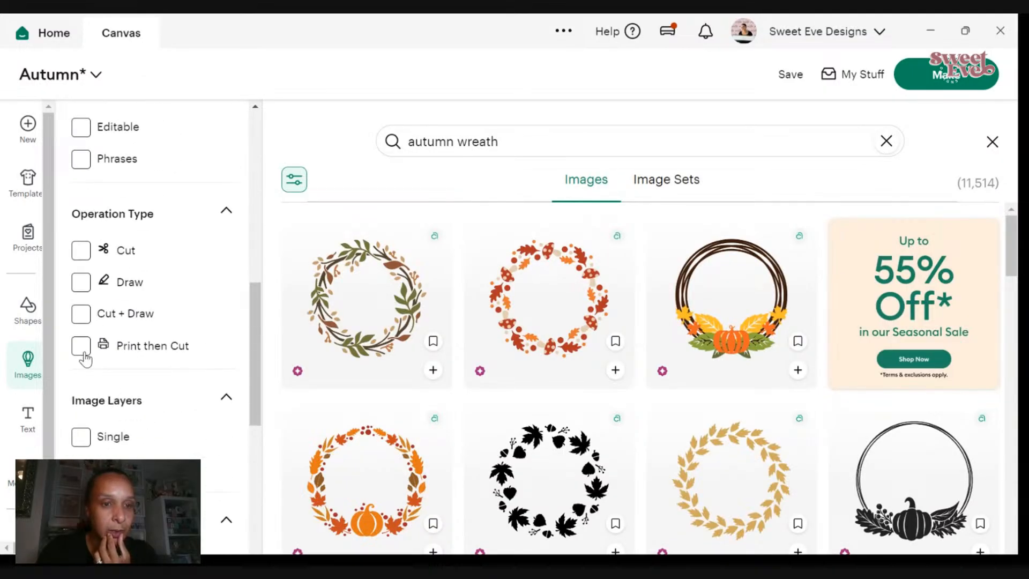
click(82, 347)
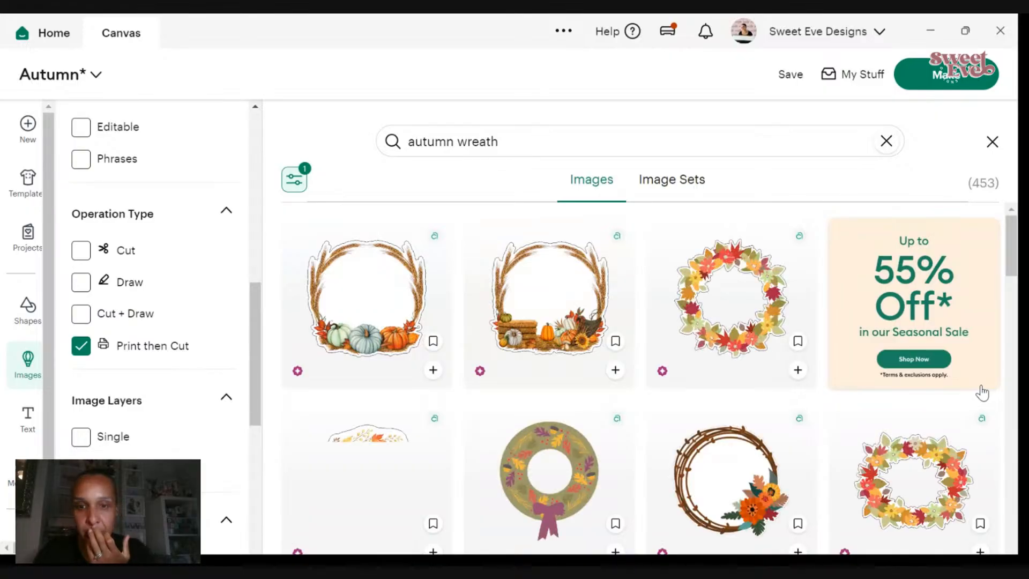
scroll(986, 390, down, 5)
scroll(984, 387, down, 10)
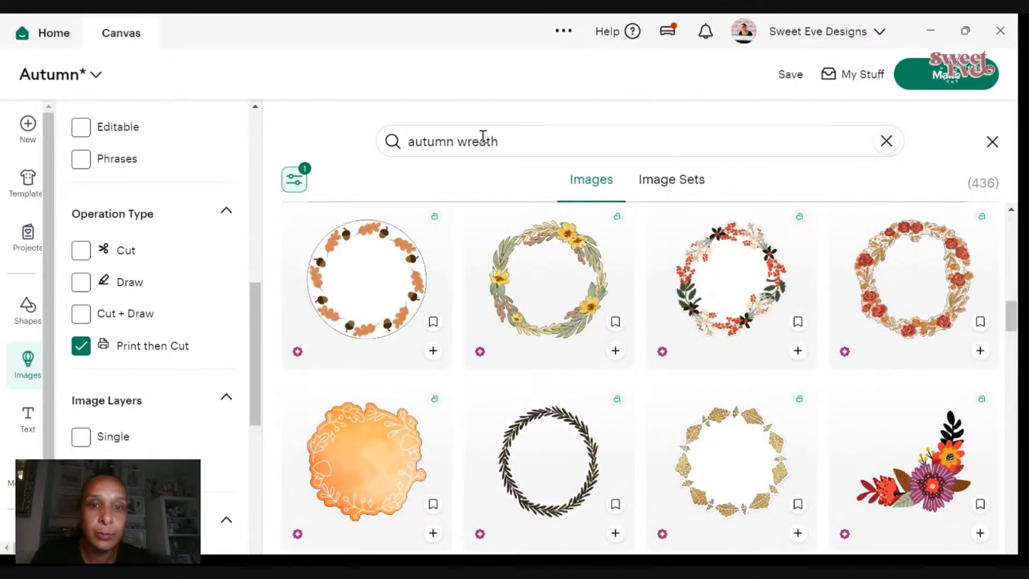
- Replace the autumn wreath search with autumn plaid and browse the Print then Cut images for a plaid pattern
click(850, 136)
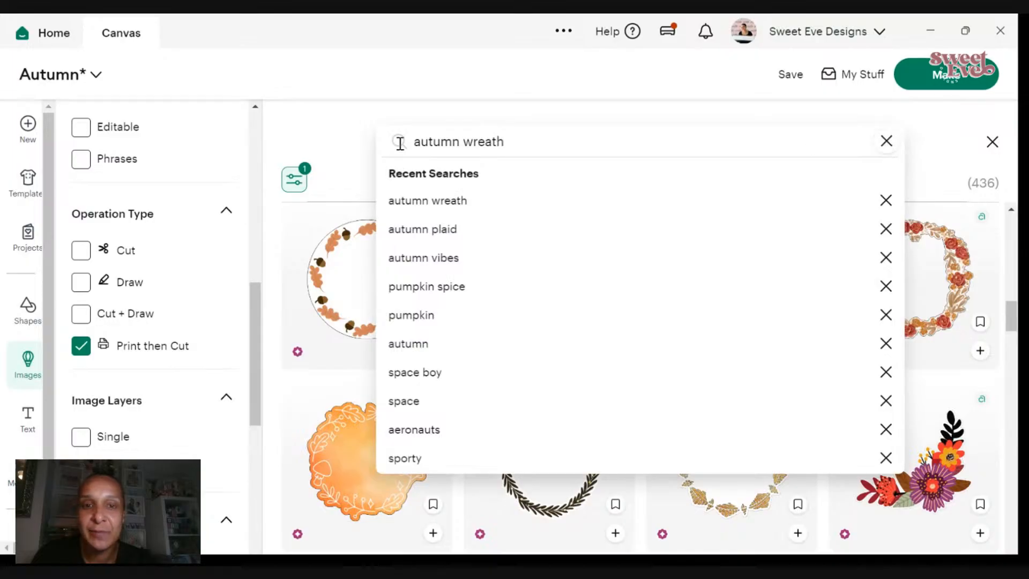
drag(393, 139, 525, 153)
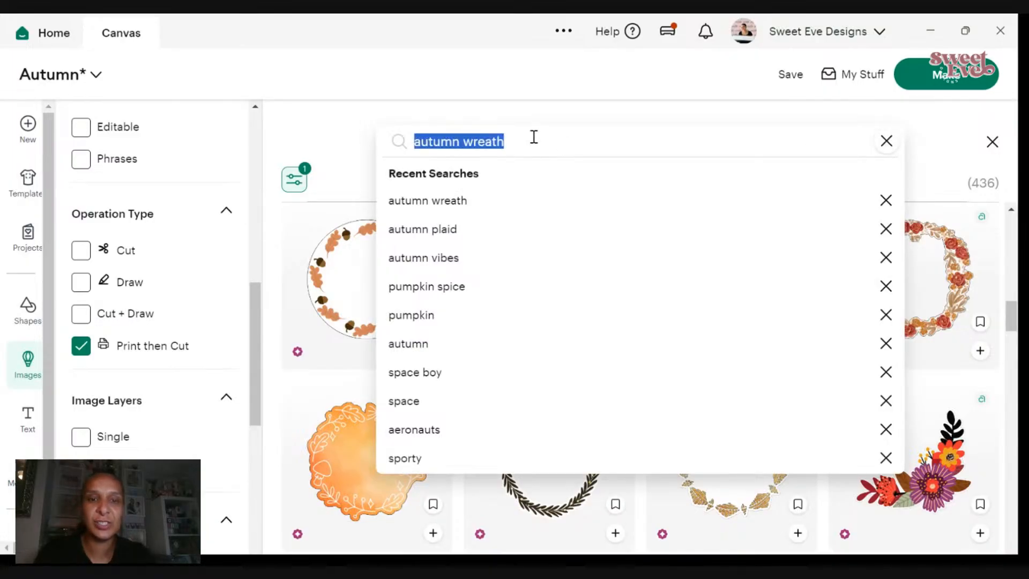
click(511, 142)
drag(393, 143, 533, 141)
click(533, 141)
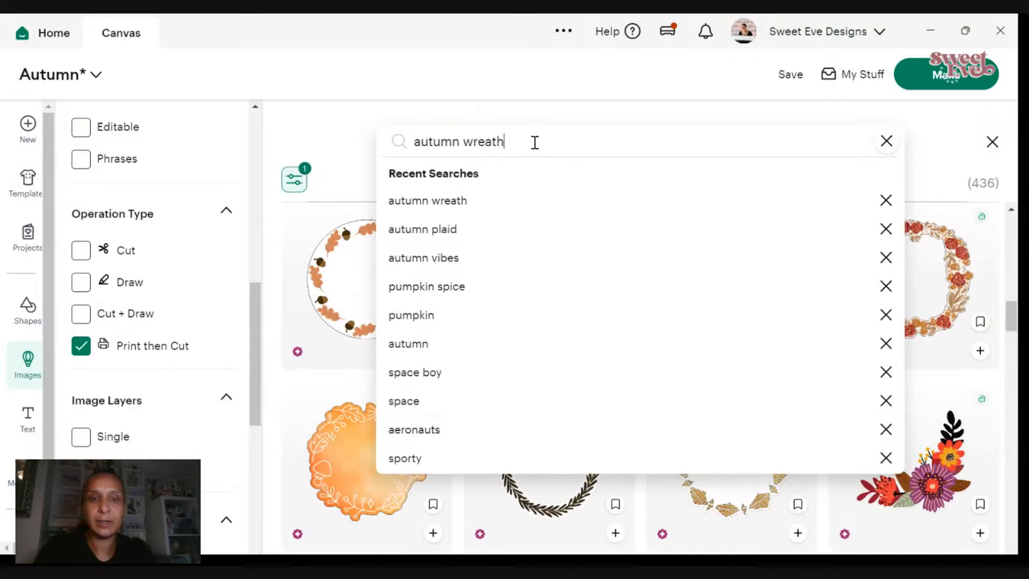
key(BackSpace)
key(BackSpace)
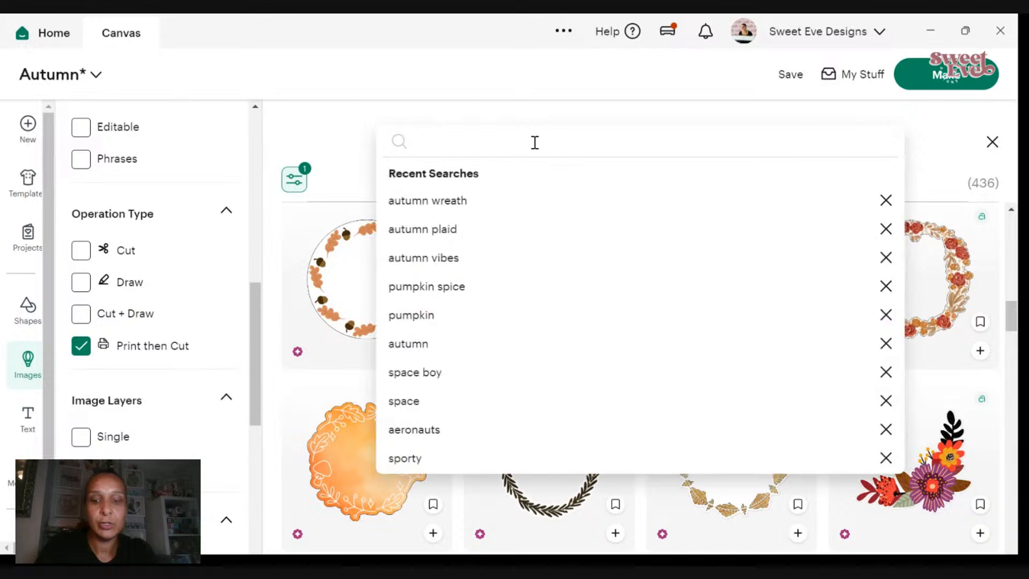
text(auty)
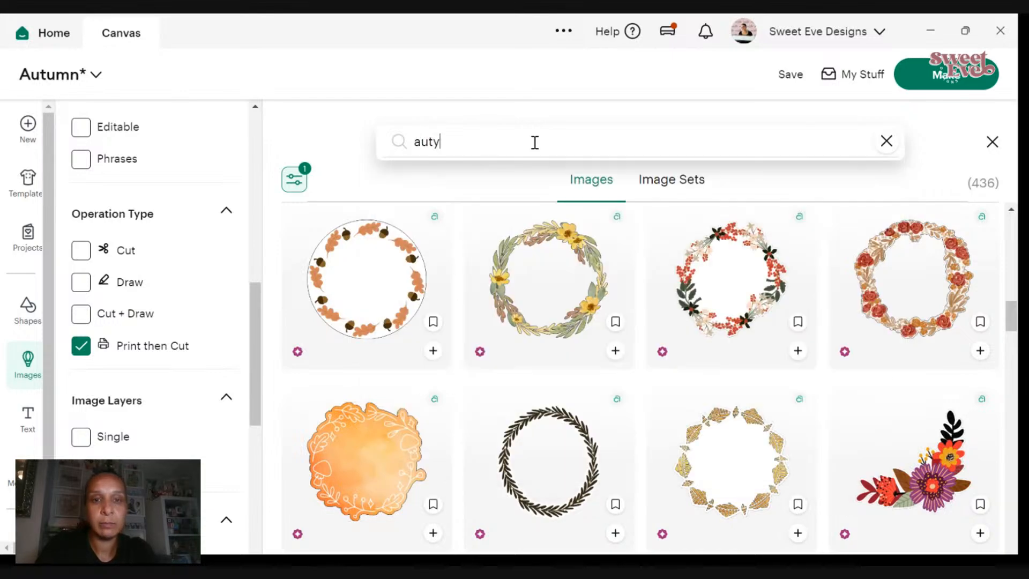
text(umn plaid)
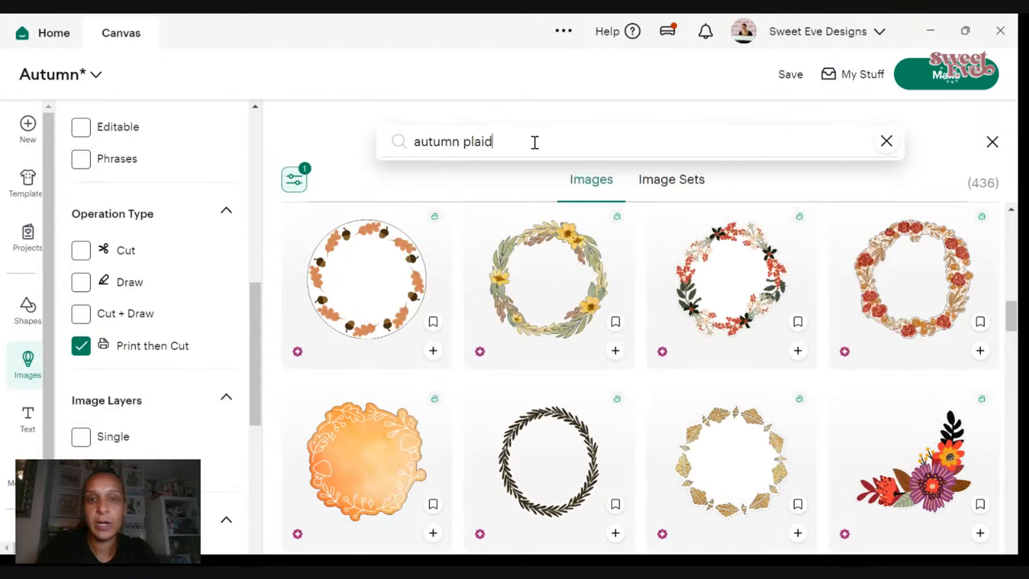
key(Return)
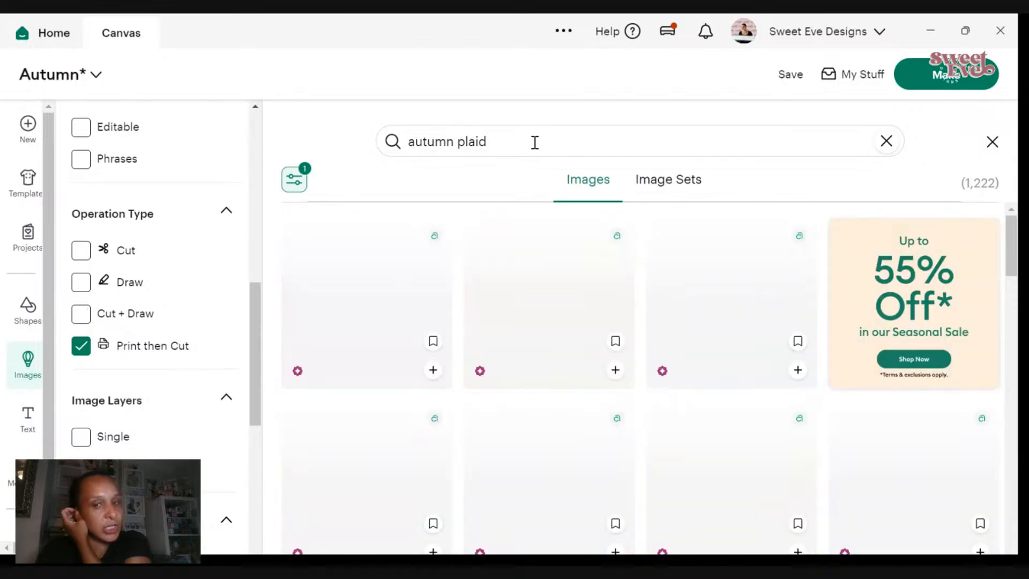
scroll(406, 304, down, 10)
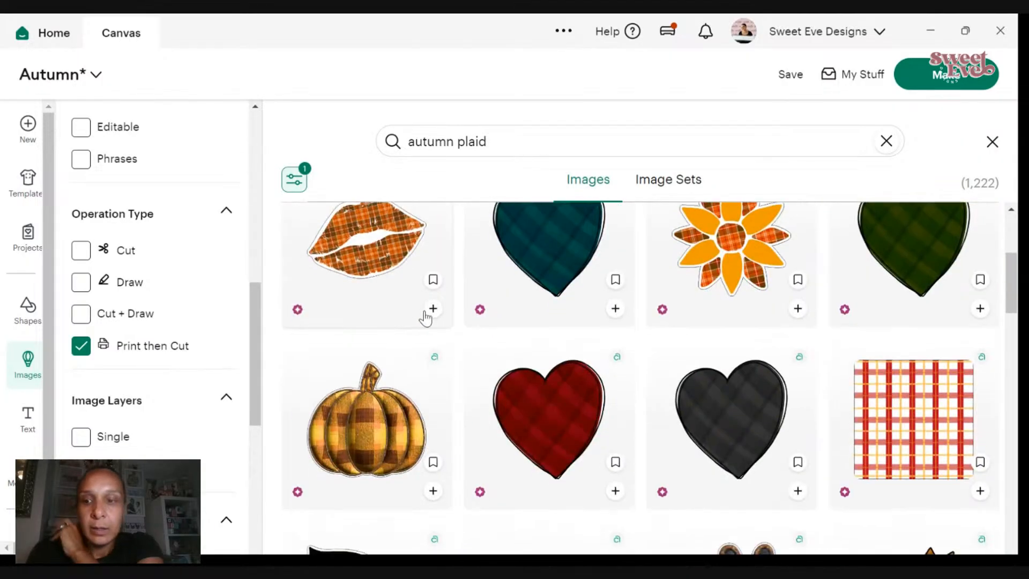
- Browse further through the autumn plaid images and add the orange-and-red diagonal Plaid Background to the canvas
scroll(444, 308, up, 6)
scroll(481, 338, down, 8)
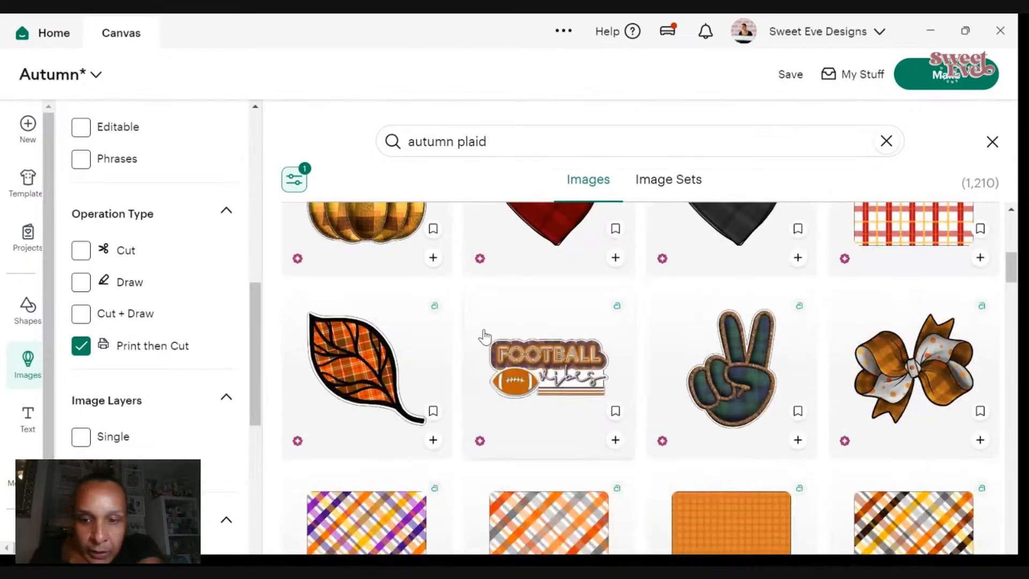
scroll(484, 332, up, 1)
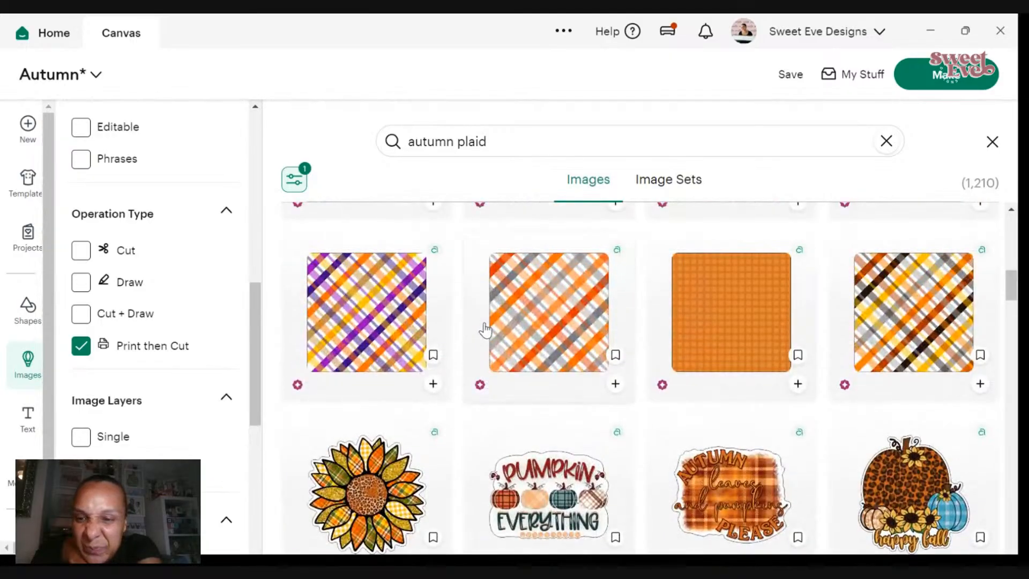
scroll(485, 330, down, 8)
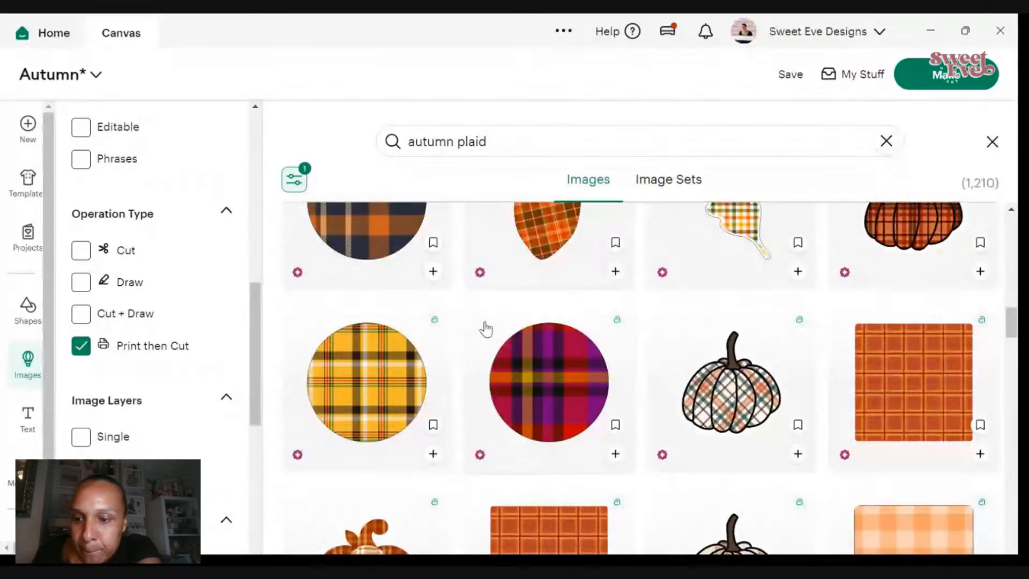
scroll(486, 328, down, 3)
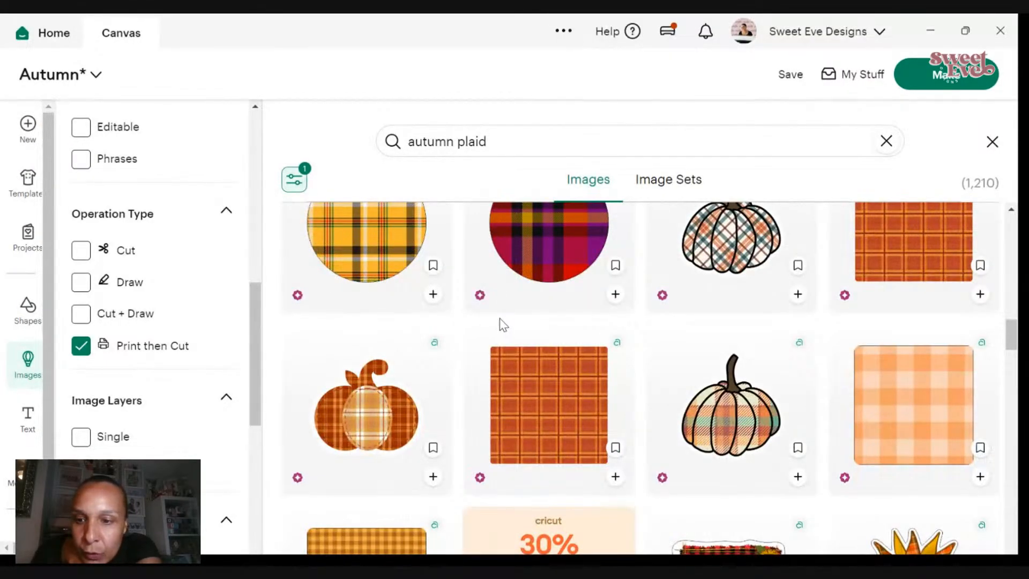
scroll(501, 323, down, 3)
scroll(502, 321, up, 1)
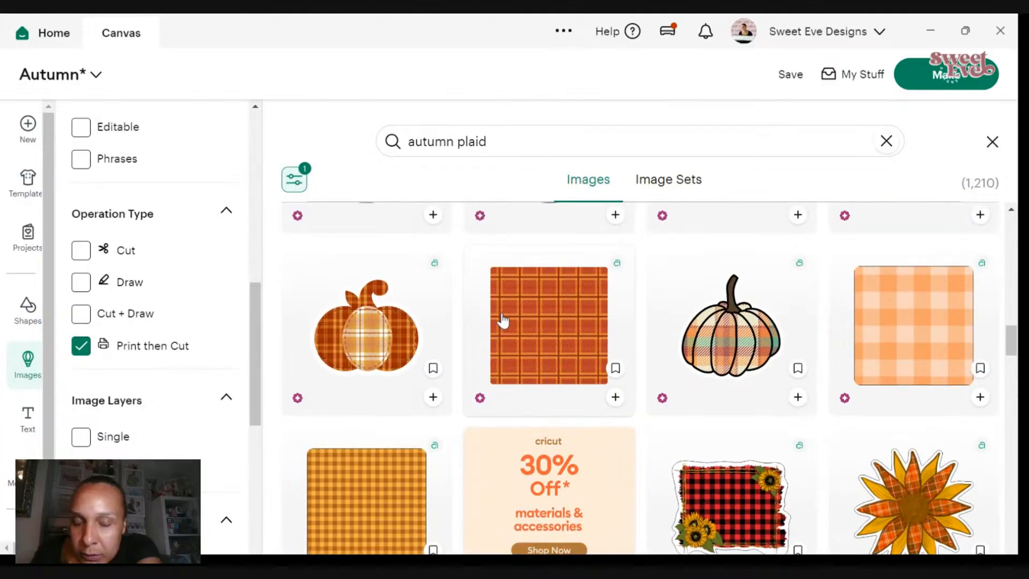
scroll(502, 320, down, 6)
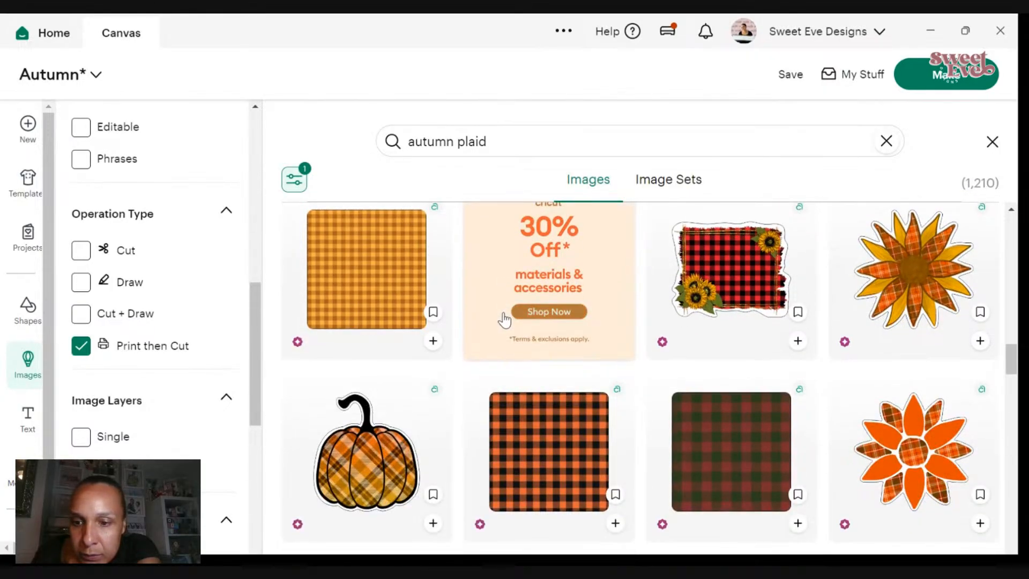
scroll(507, 321, down, 6)
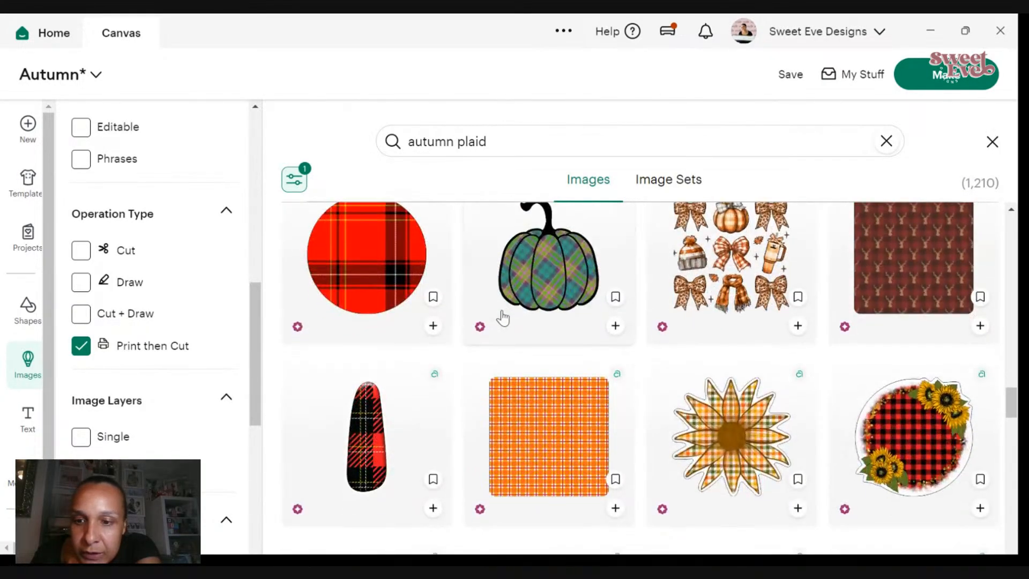
scroll(502, 318, down, 8)
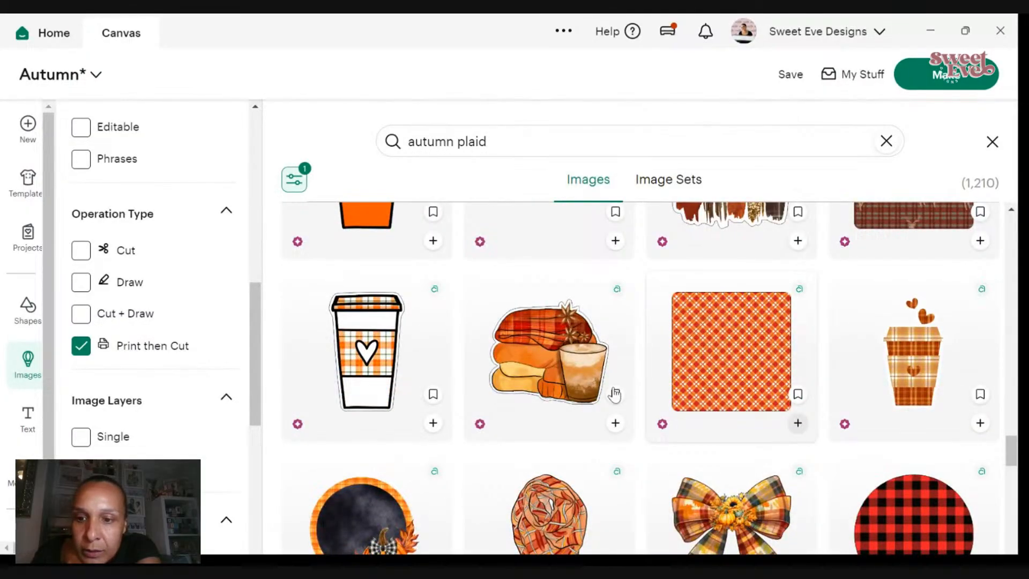
scroll(590, 375, down, 6)
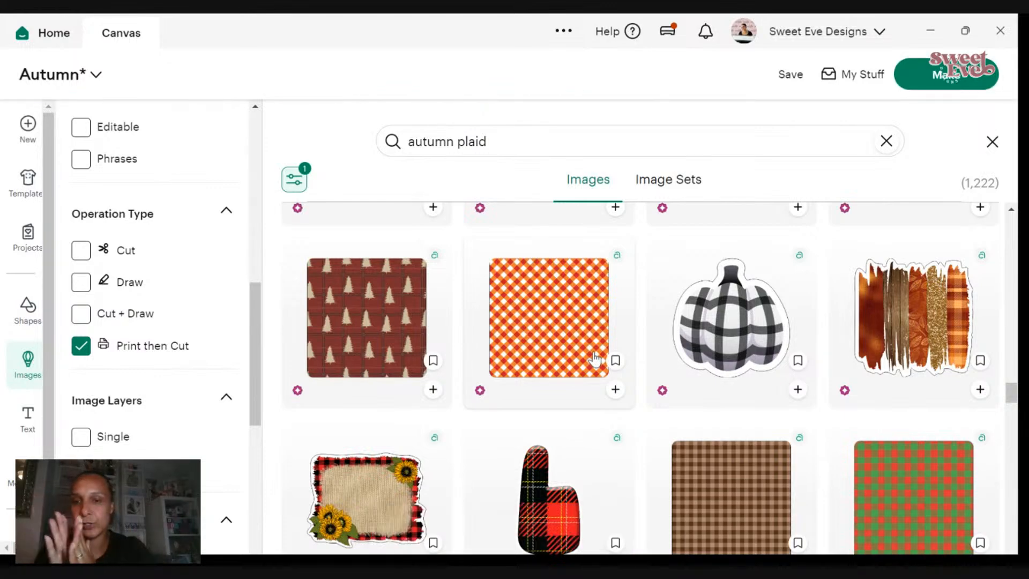
scroll(492, 410, down, 3)
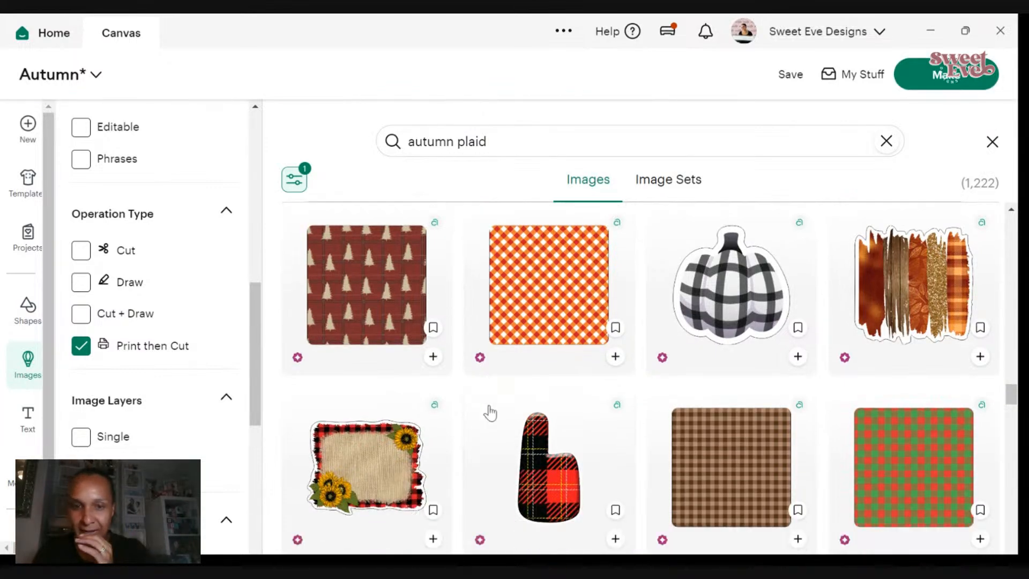
scroll(492, 411, down, 15)
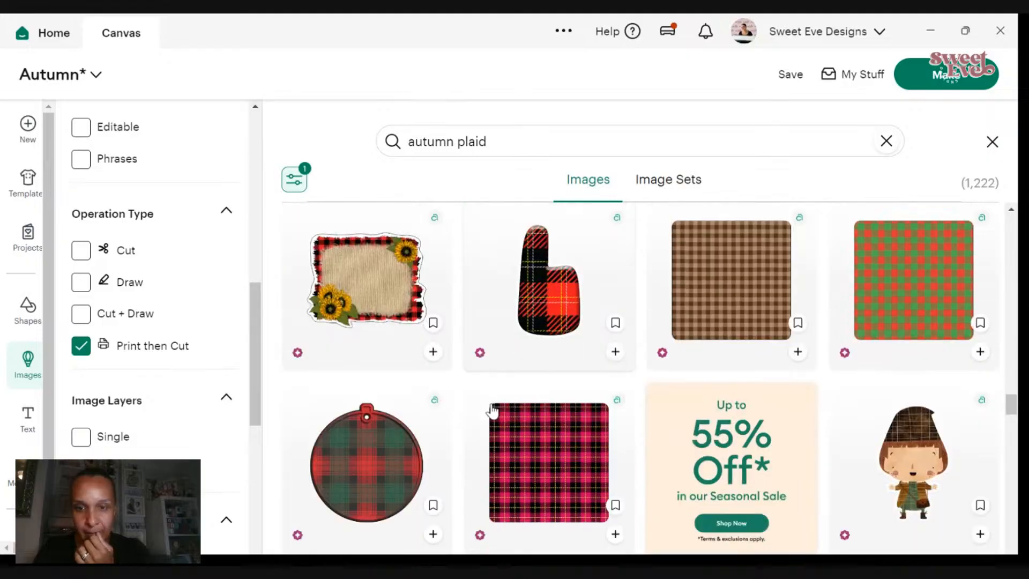
scroll(483, 400, down, 15)
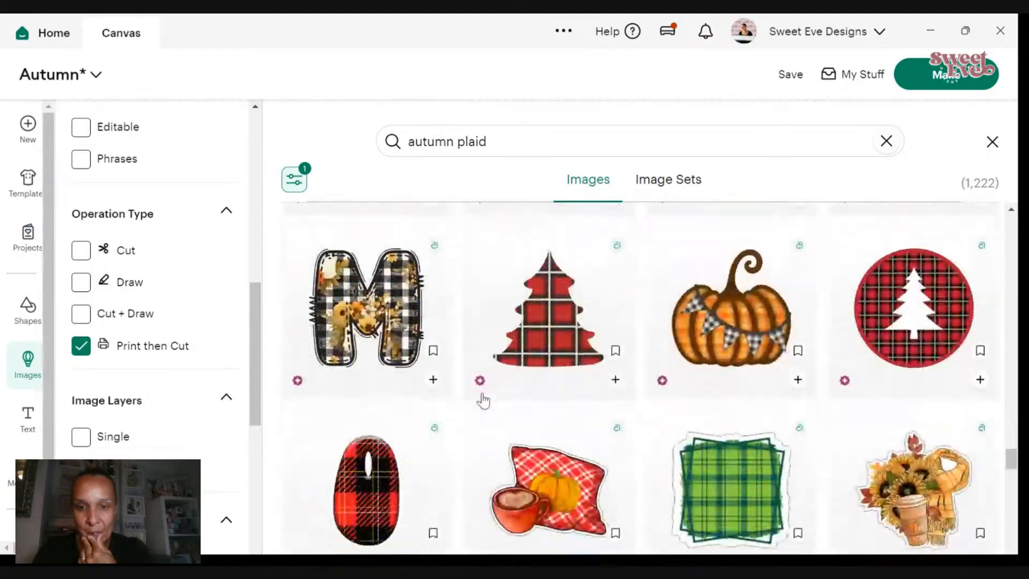
scroll(483, 400, down, 15)
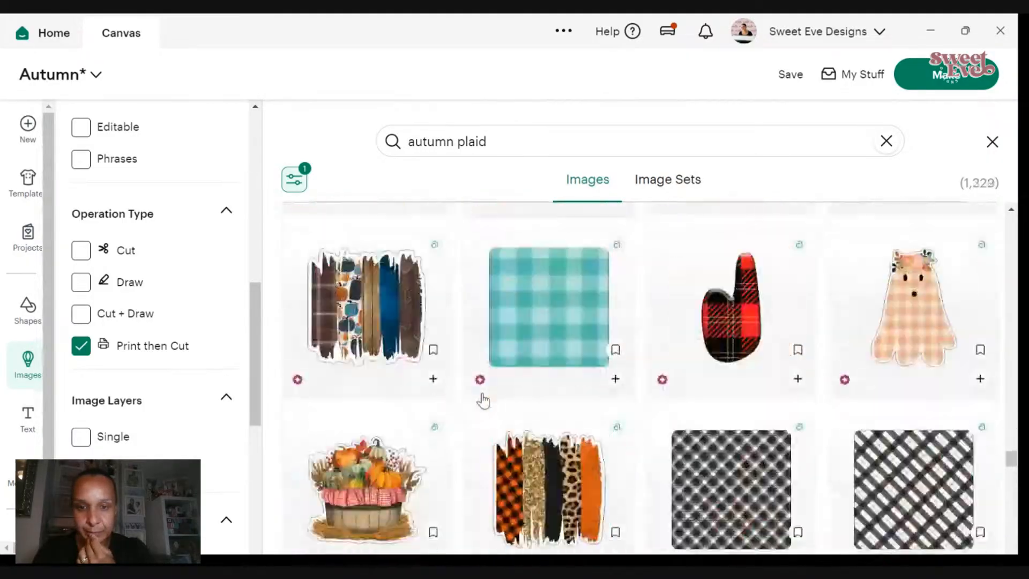
scroll(483, 400, down, 15)
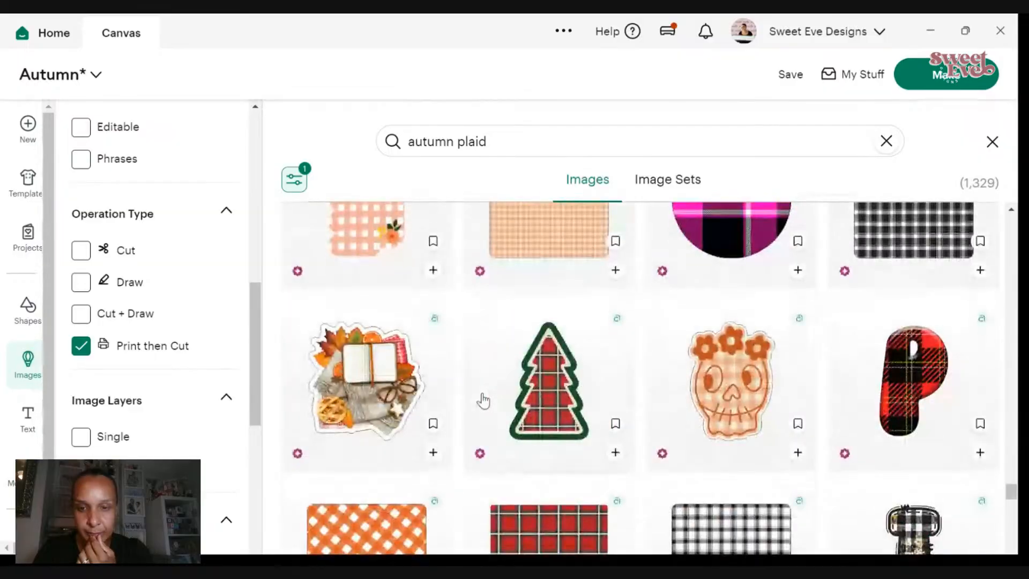
scroll(483, 400, down, 15)
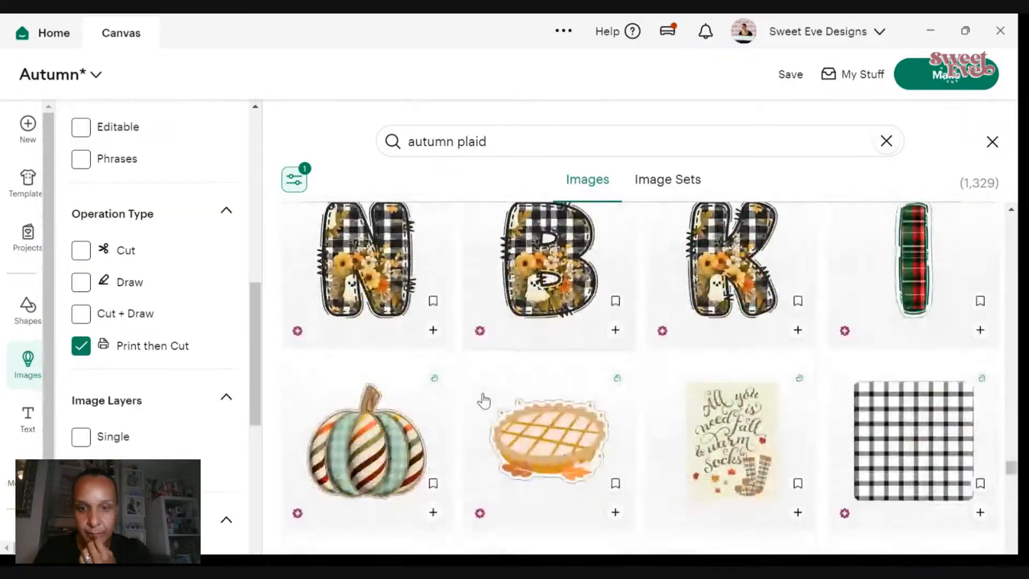
scroll(483, 400, down, 15)
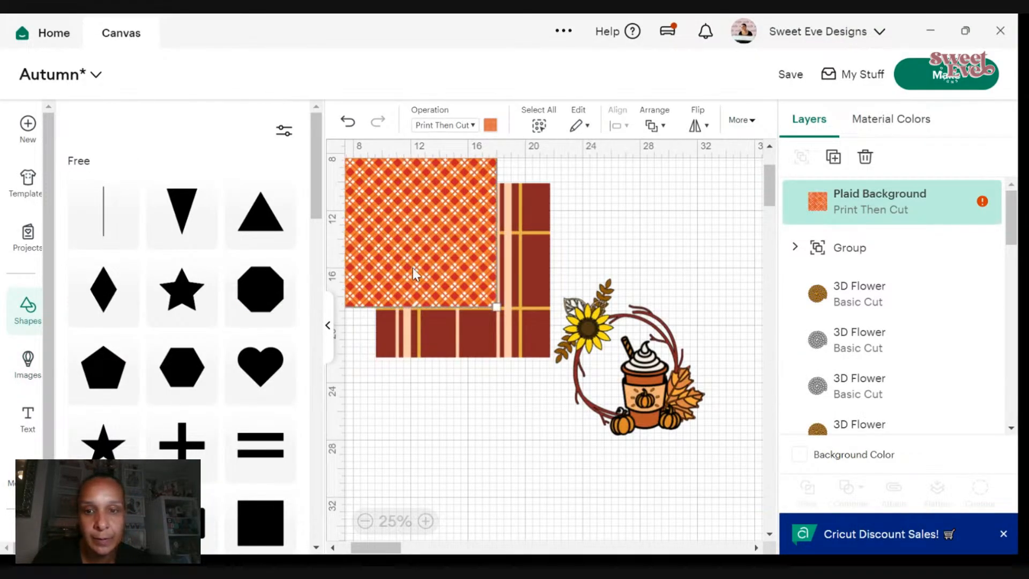
- Place the orange Plaid Background below the red plaid square for comparison, and hide its layer
drag(413, 268, 484, 484)
click(464, 286)
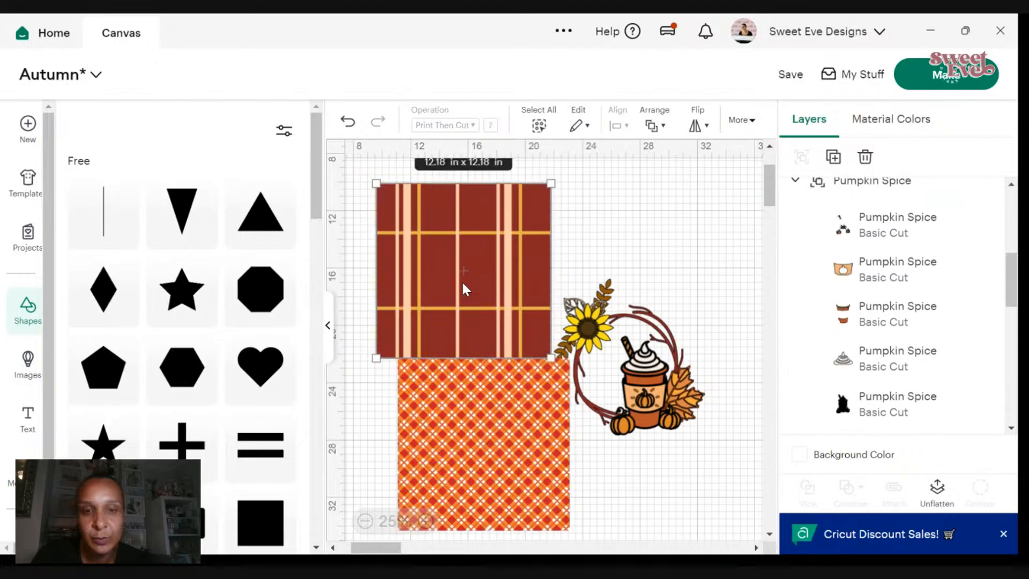
drag(498, 408, 447, 498)
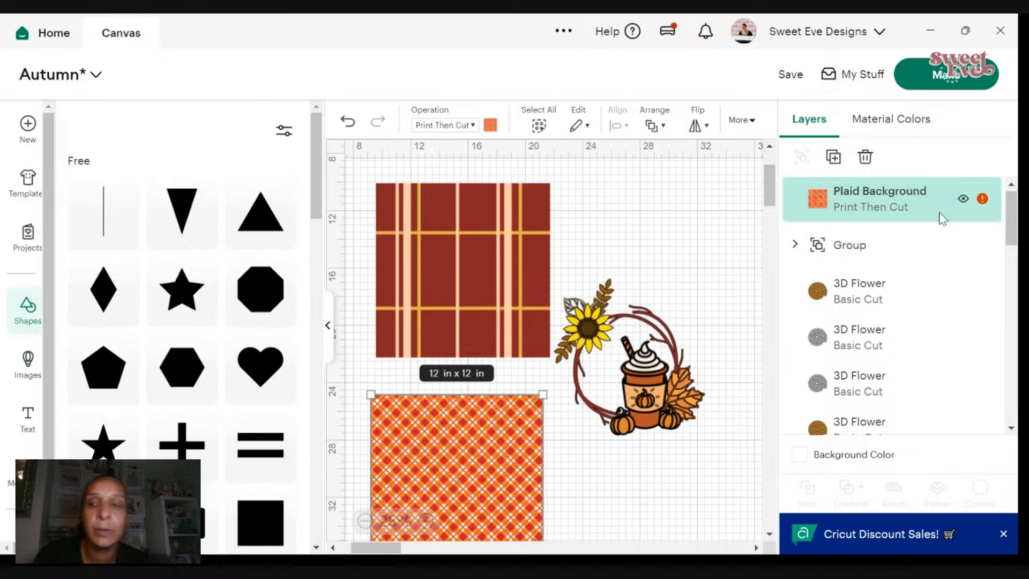
click(963, 199)
click(499, 269)
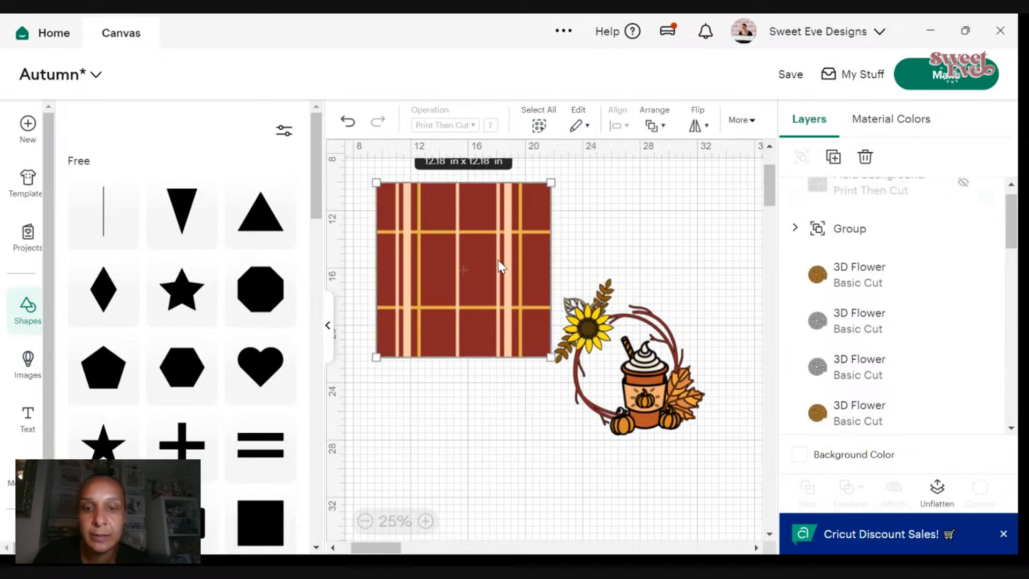
- Duplicate the twig wreath and move the copy to the empty area left of the cup arrangement
click(599, 406)
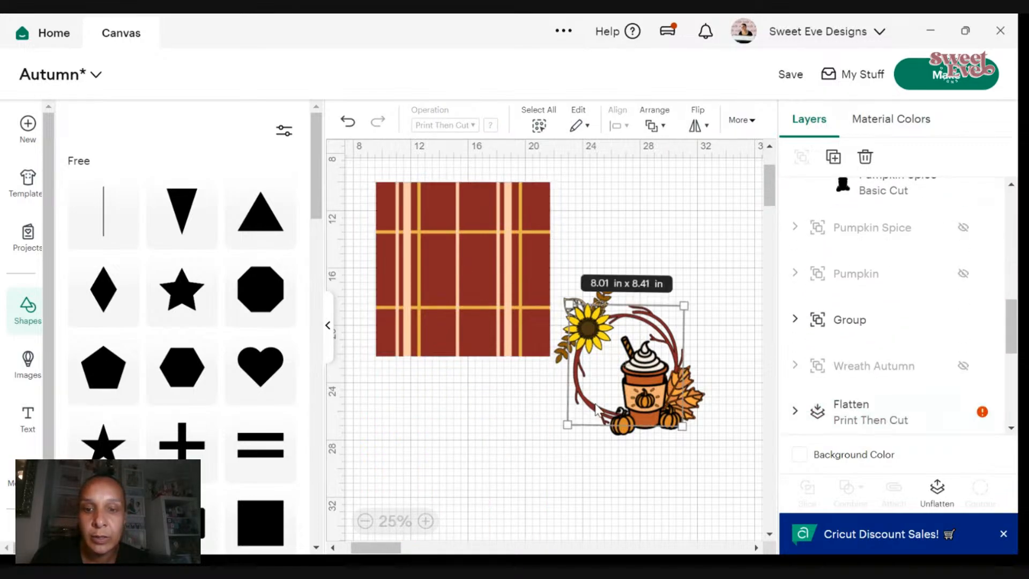
right_click(595, 405)
click(652, 239)
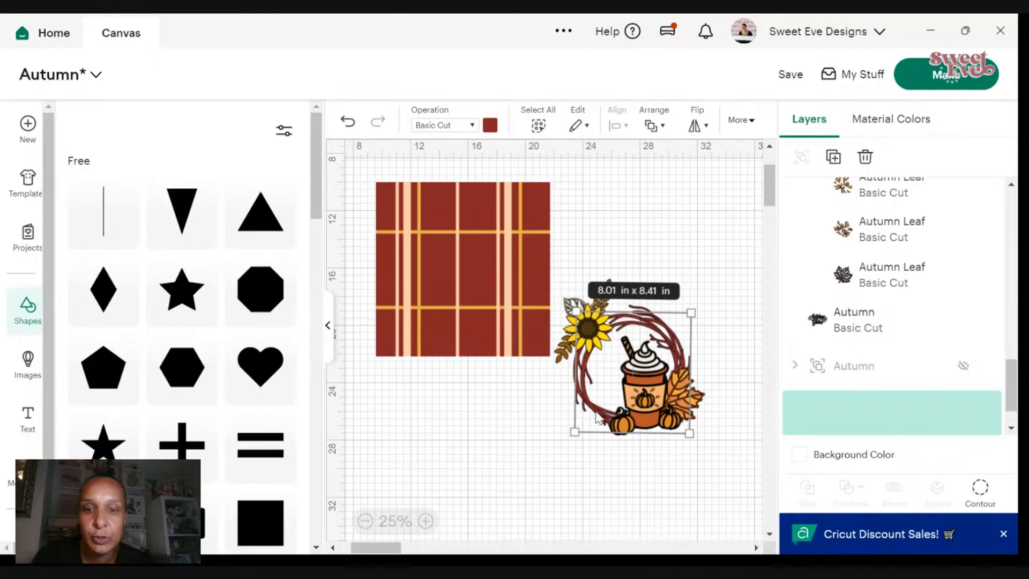
drag(605, 319, 444, 406)
- Move the red plaid square below the wreath copy and try Unflatten on it
scroll(444, 405, down, 3)
drag(427, 185, 652, 416)
scroll(630, 360, down, 6)
drag(631, 359, 455, 397)
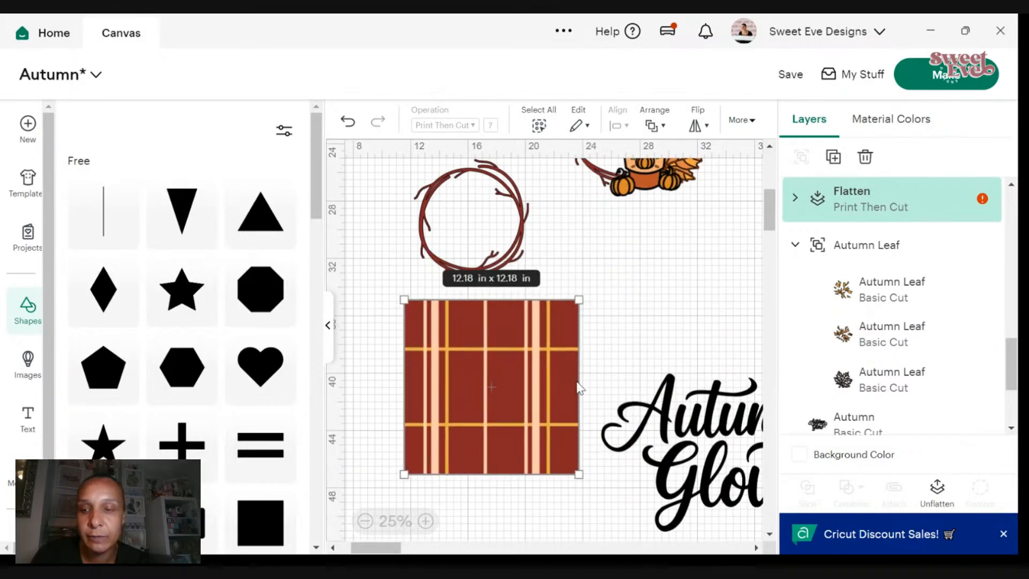
click(936, 496)
click(936, 496)
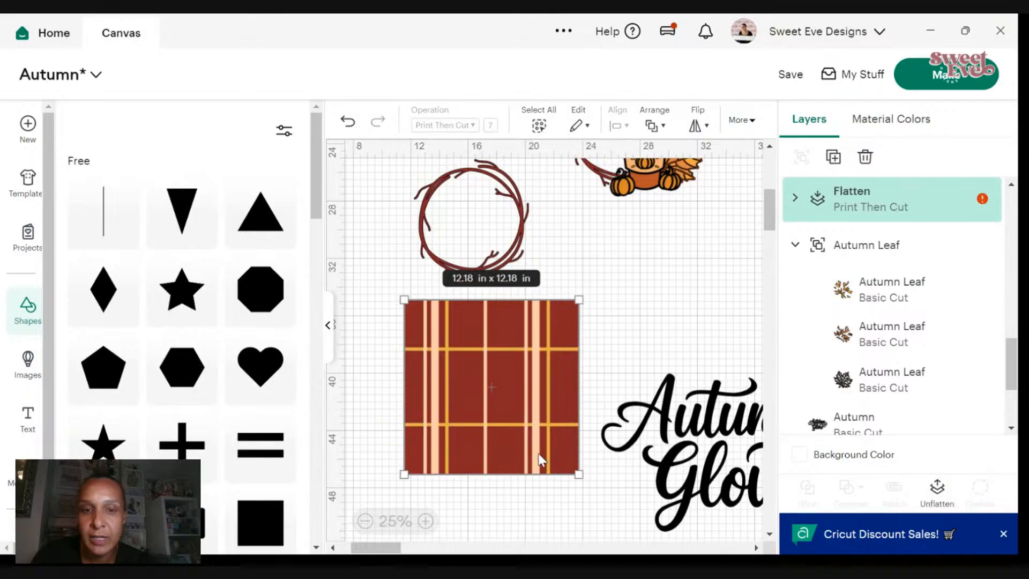
- Shrink the red plaid square to about 8.29 in by 8.29 in and lay it over the left part of the wreath copy
drag(540, 460, 443, 275)
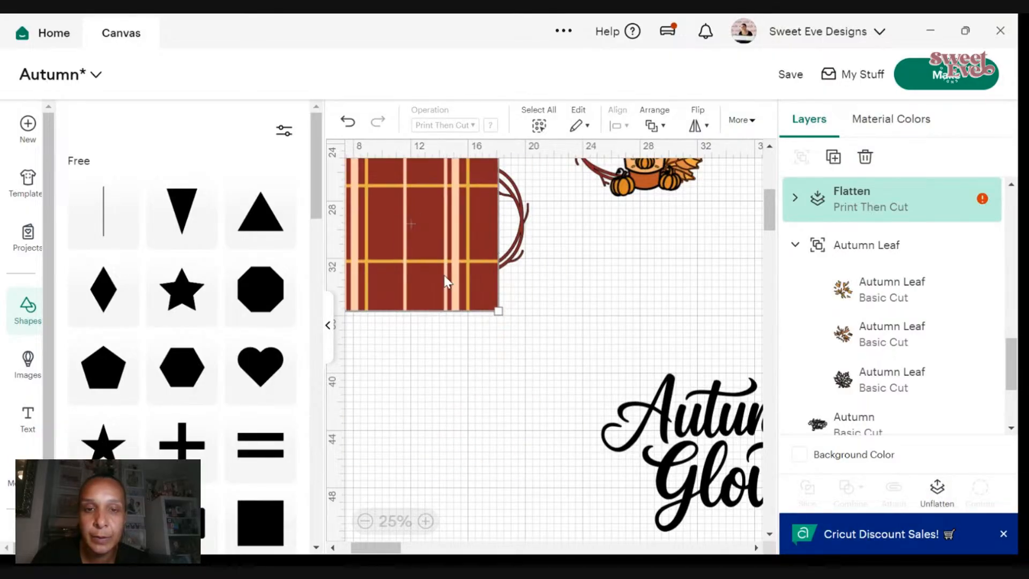
drag(491, 303, 450, 264)
drag(404, 236, 436, 233)
drag(485, 264, 448, 255)
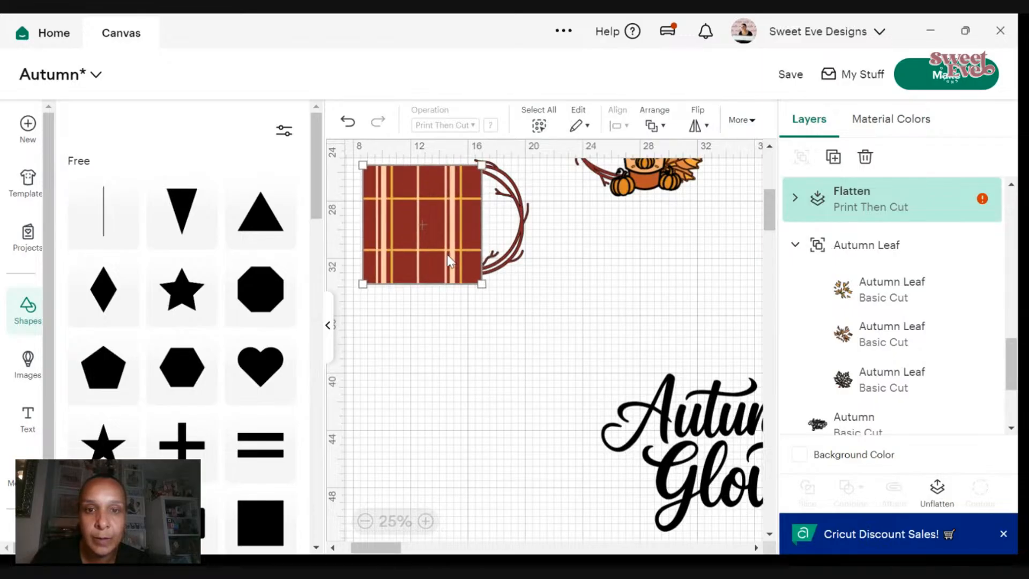
drag(573, 300, 392, 179)
click(853, 418)
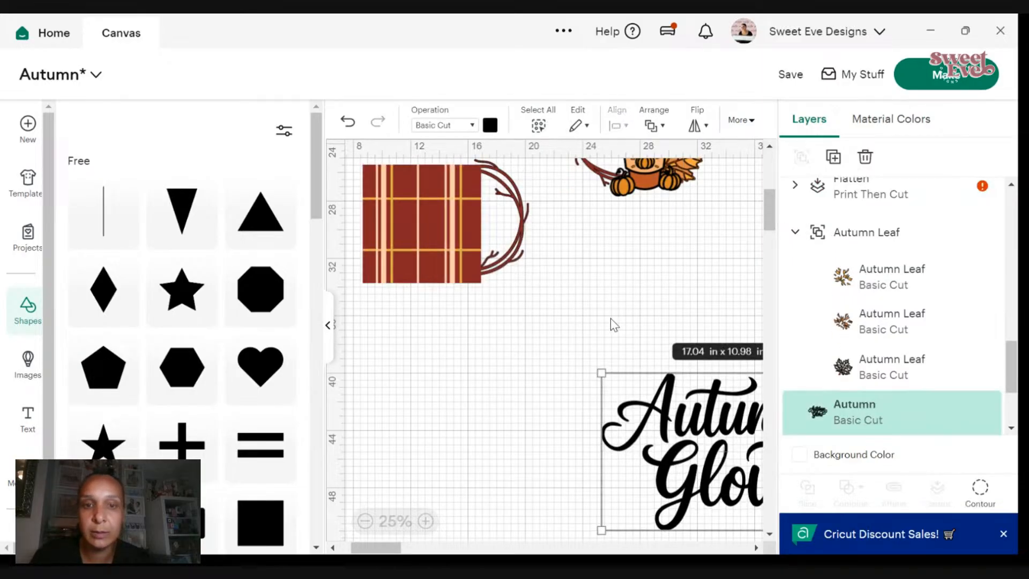
- Select the red plaid and the wreath copy together and expand the Flatten layer to inspect its contents
scroll(504, 328, up, 3)
click(504, 329)
shift+click(389, 372)
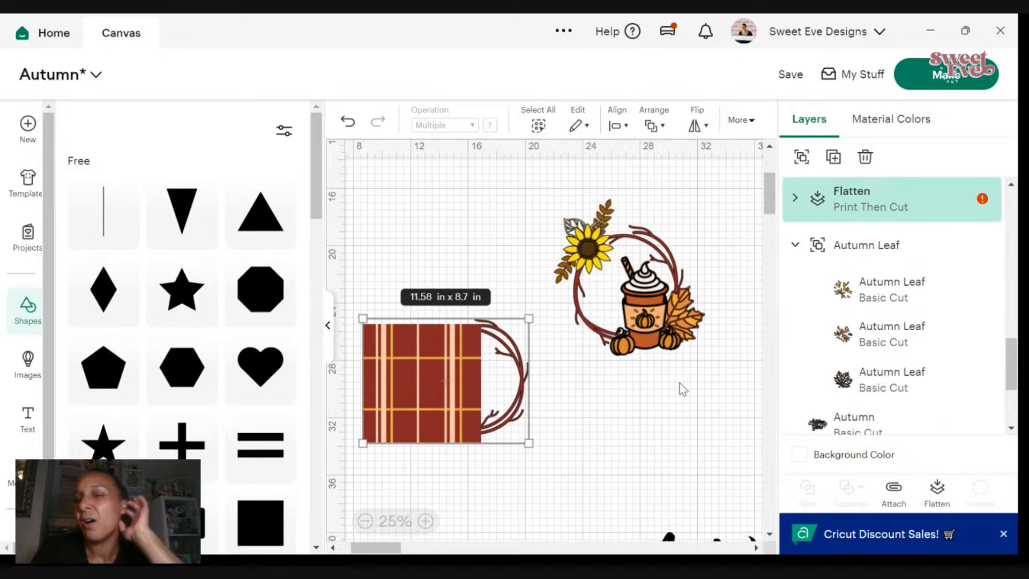
click(795, 199)
click(848, 259)
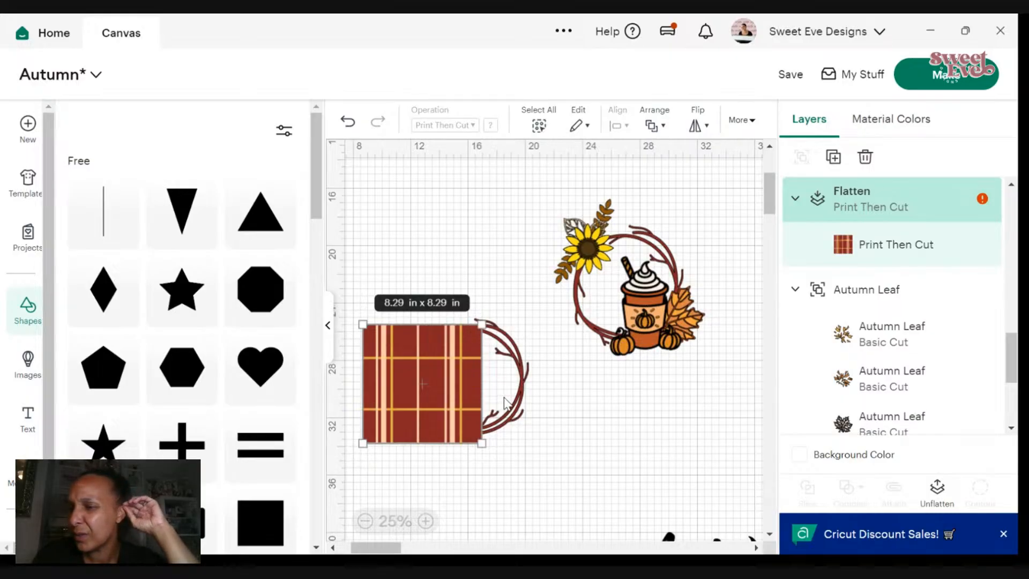
- Resize the red plaid to about 8.51 in by 8.51 in over the wreath copy's left part, and select both objects
drag(453, 391, 463, 392)
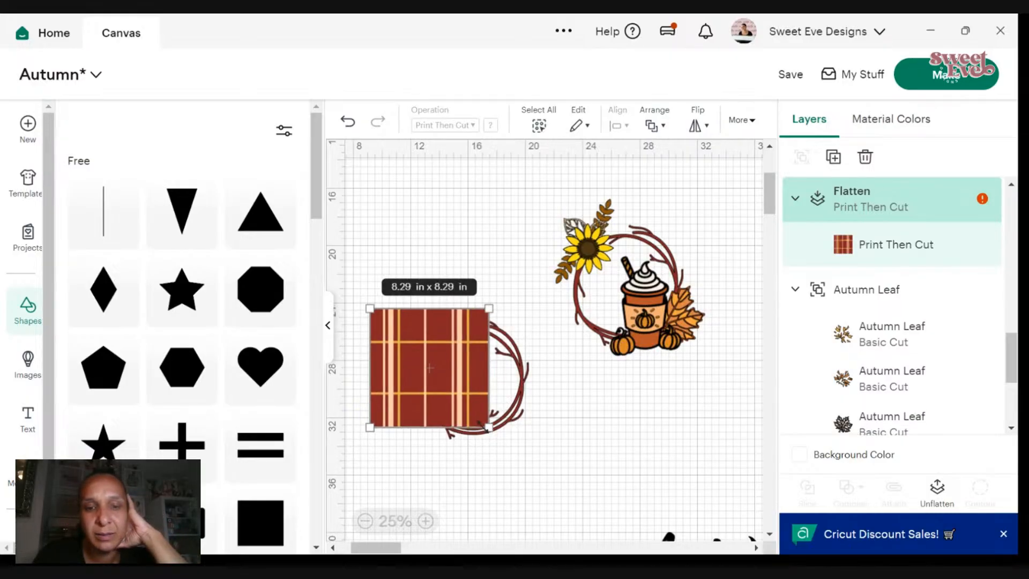
drag(483, 428, 458, 420)
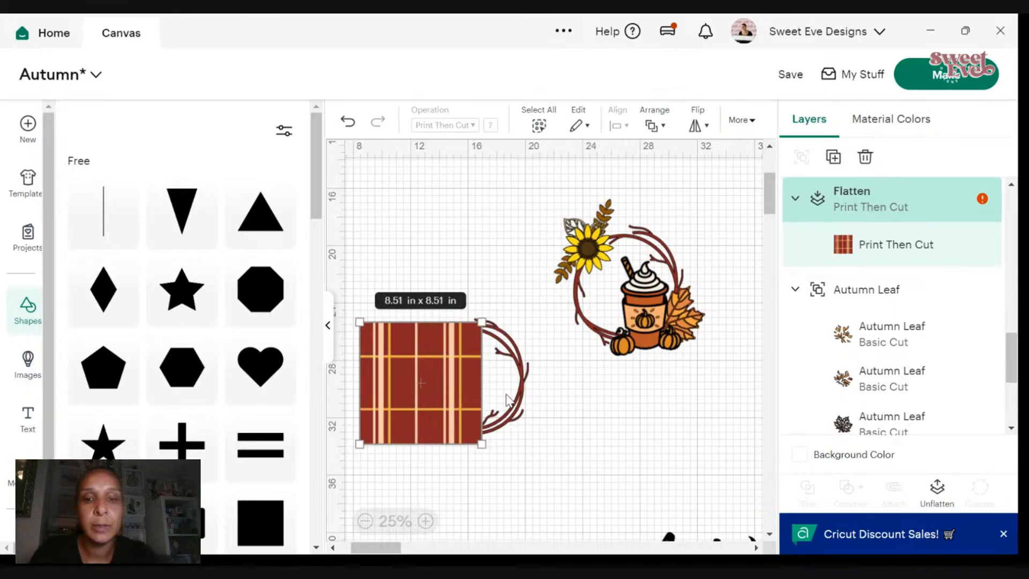
shift+click(507, 399)
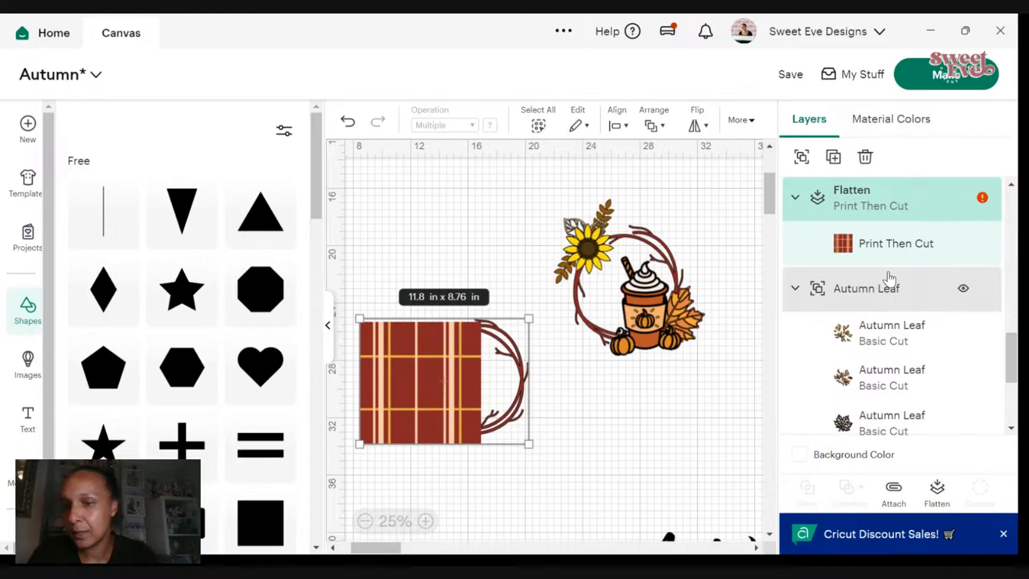
- Select the wreath copy's Thanksgiving Wreath layer and examine the layer list from bottom to top
scroll(885, 296, down, 5)
click(889, 370)
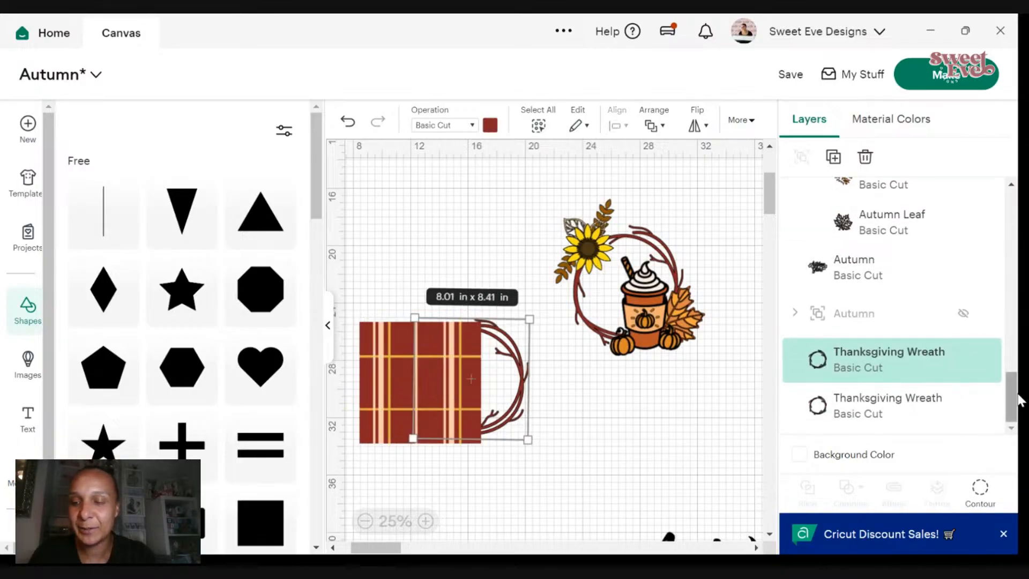
drag(1016, 413, 1017, 223)
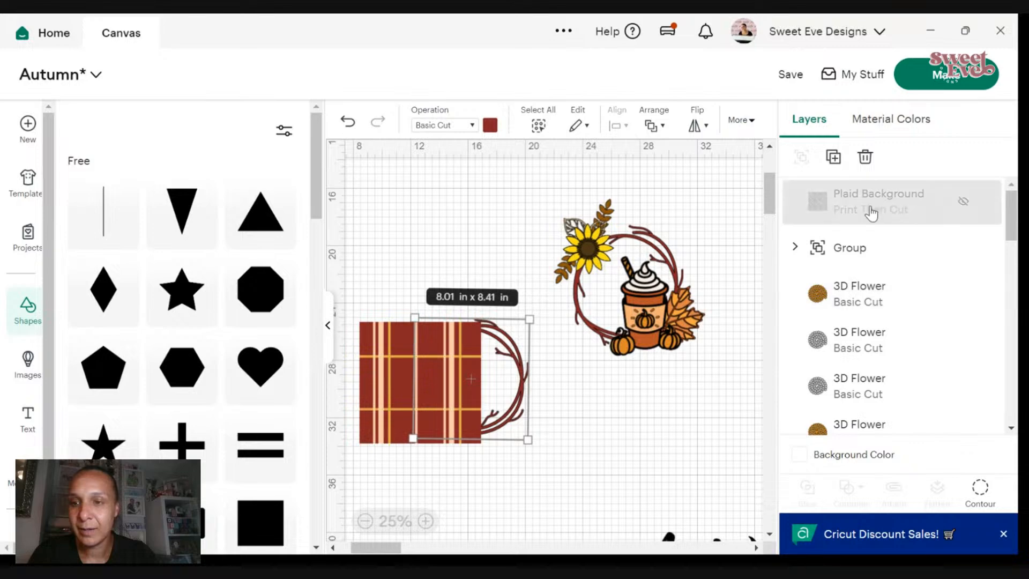
scroll(880, 259, down, 10)
scroll(885, 299, up, 10)
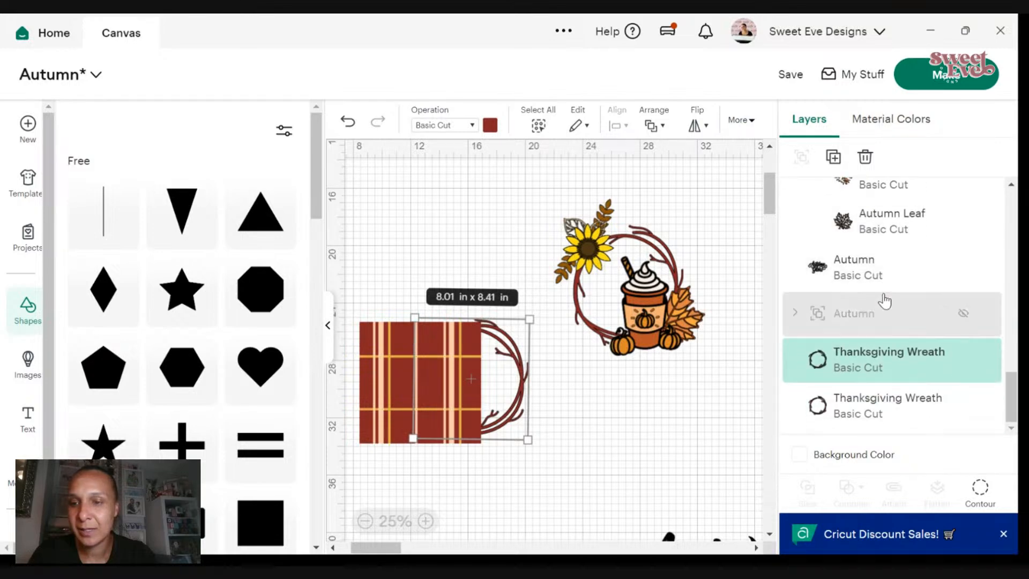
click(645, 374)
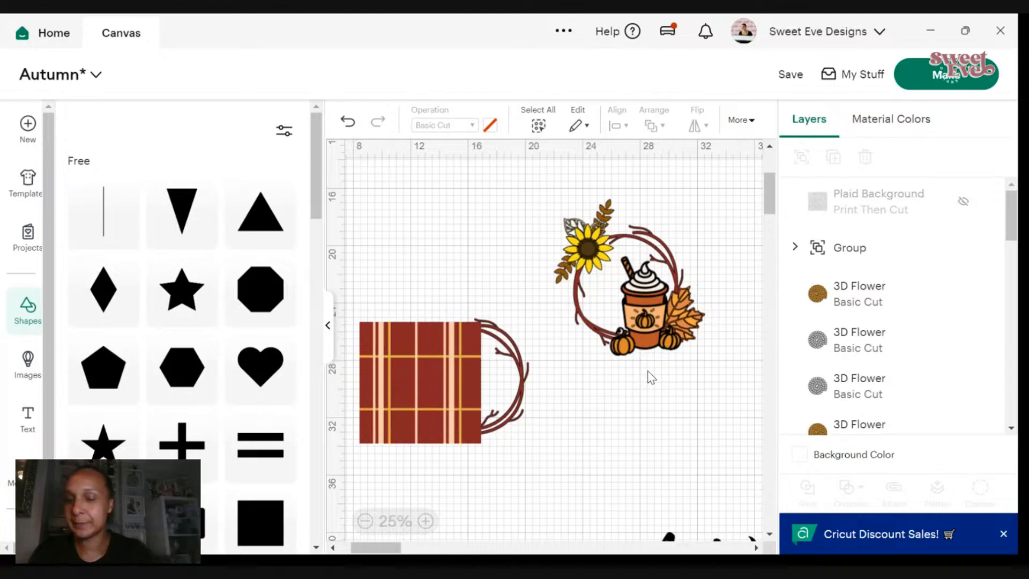
- Move the red plaid square onto the left part of the decorated wreath and send it behind all other objects
drag(443, 392, 599, 292)
right_click(598, 290)
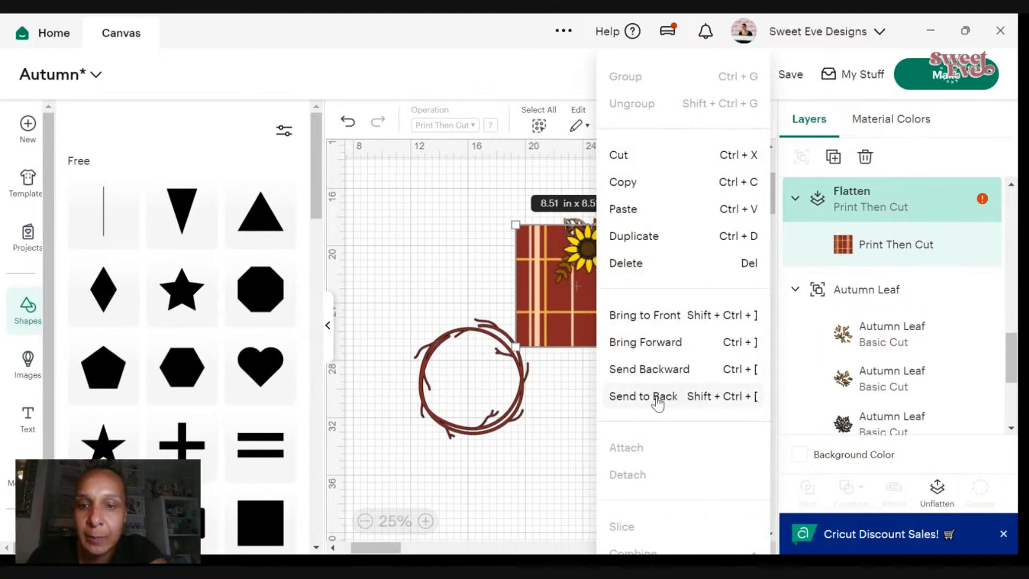
click(633, 397)
drag(542, 278, 528, 279)
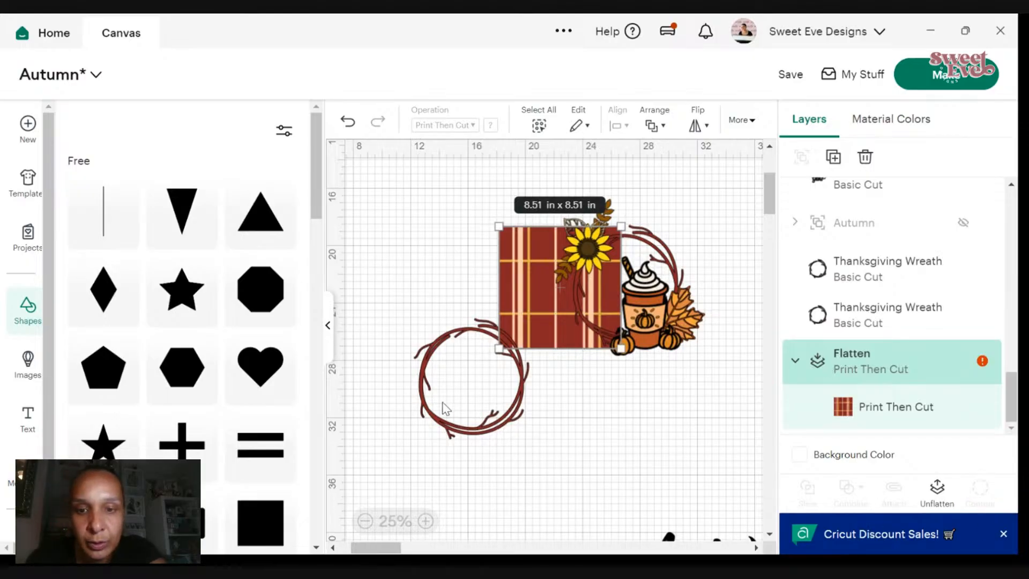
- Delete the plain wreath copy that sits below the decorated wreath
drag(444, 408, 511, 478)
right_click(511, 478)
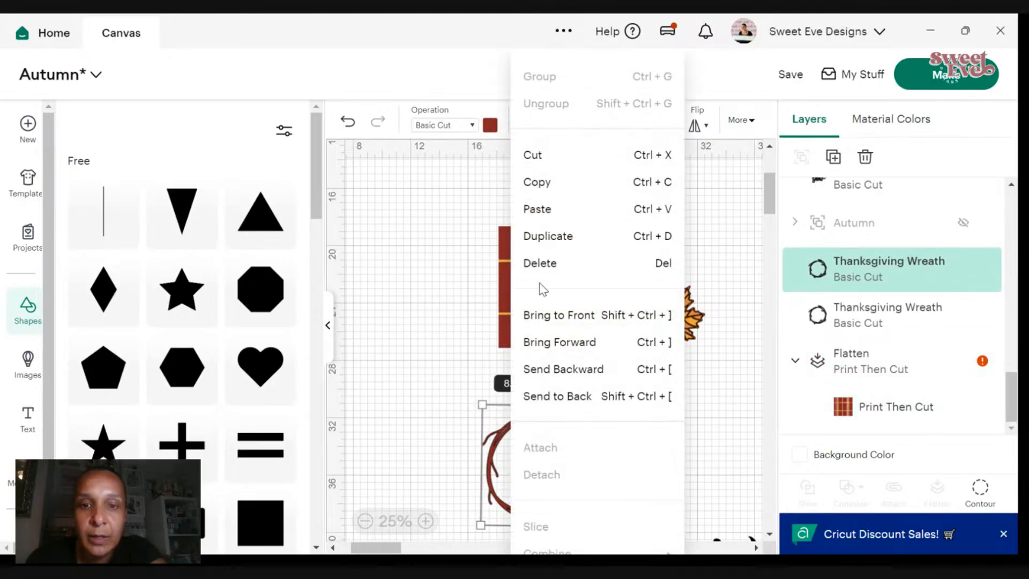
click(540, 263)
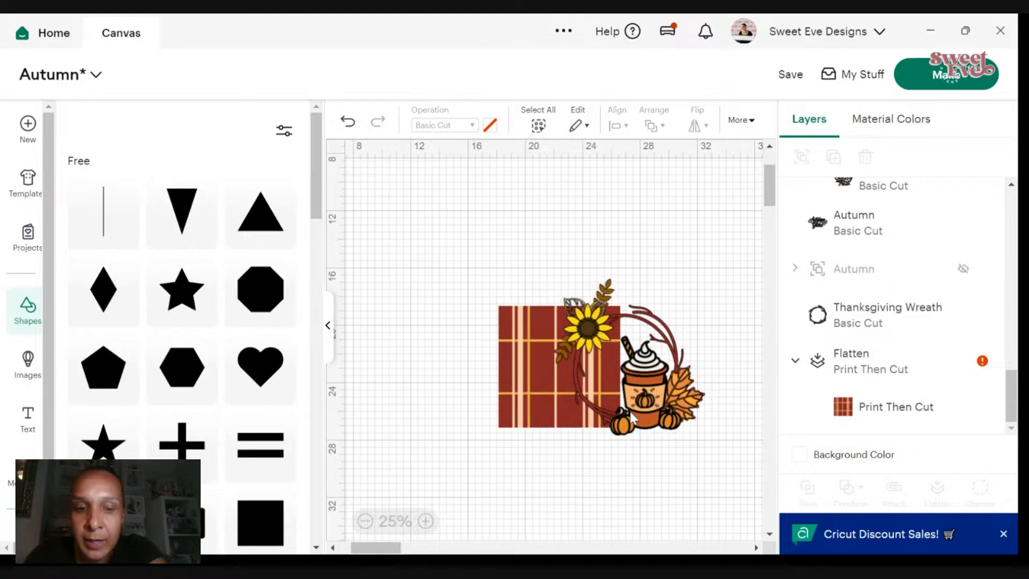
- Shrink the Autumn Glow lettering to about 7.48 in by 4.82 in and place it below the plaid's left part
scroll(395, 465, down, 6)
scroll(536, 467, up, 3)
drag(703, 468, 475, 323)
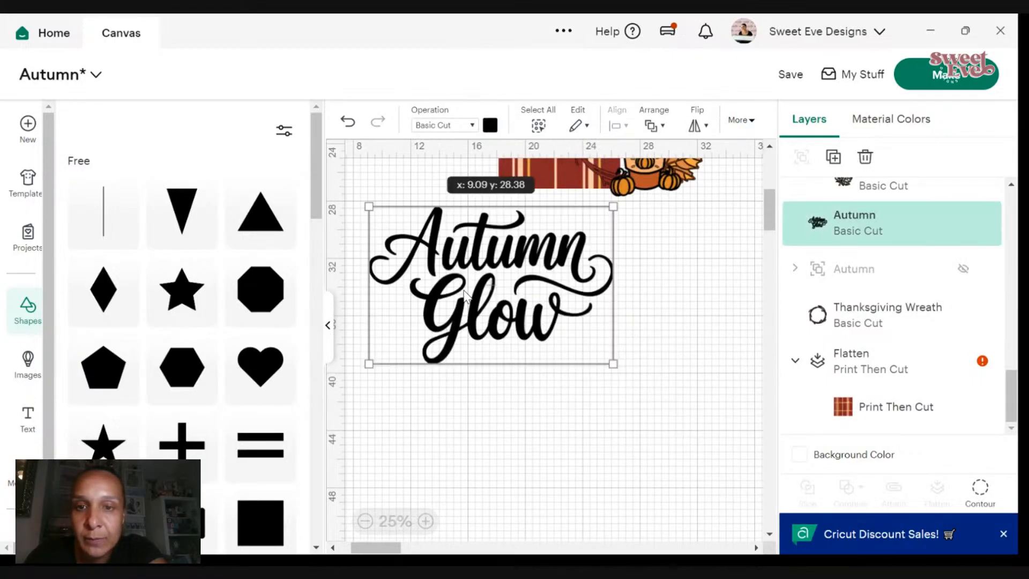
scroll(513, 379, up, 4)
scroll(513, 382, down, 5)
drag(460, 412, 478, 291)
drag(627, 396, 494, 310)
drag(457, 279, 498, 397)
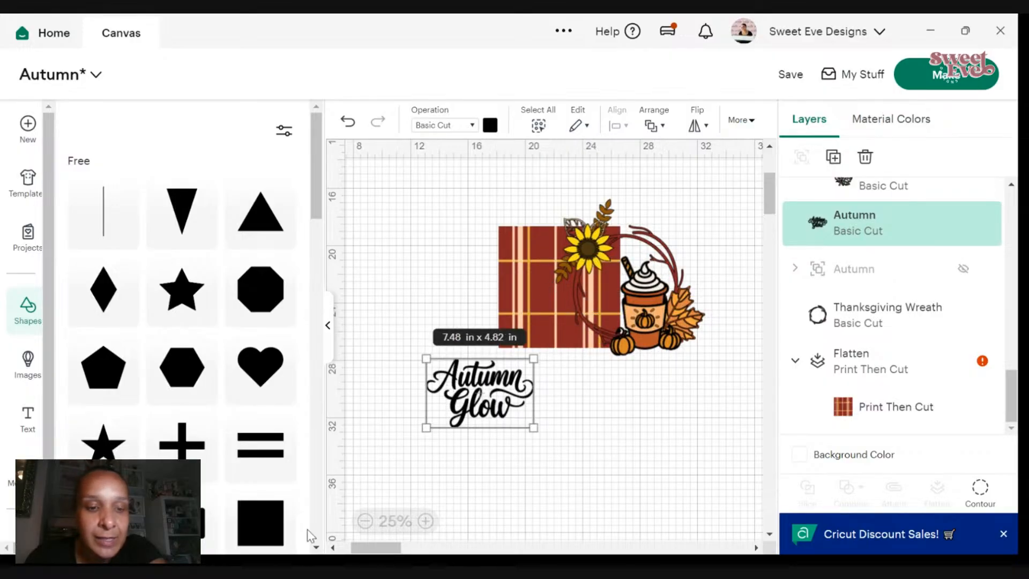
- Try moving the Pumpkin Spice cup and the autumn leaf off the wreath into the empty area below it
click(328, 327)
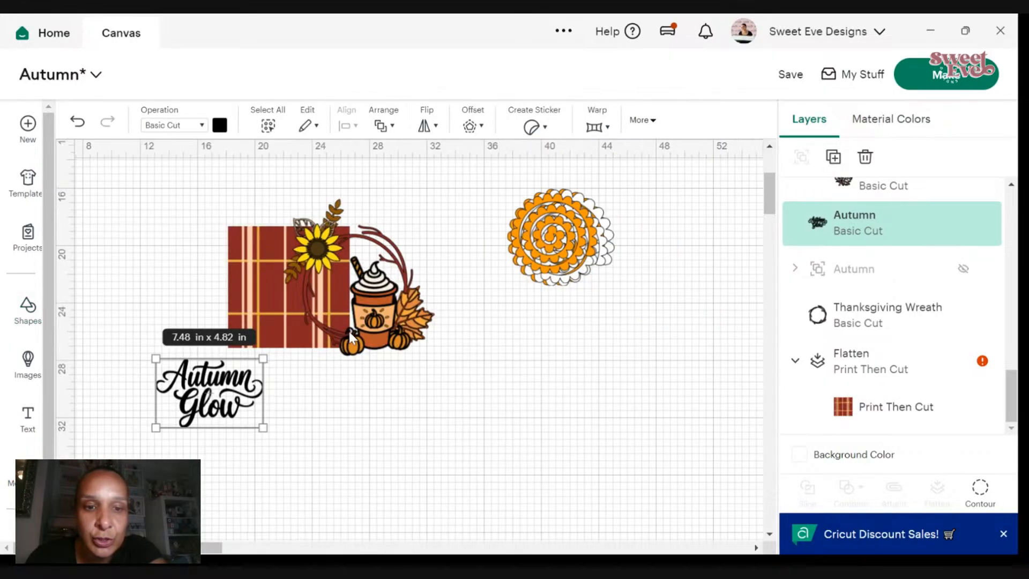
click(383, 306)
drag(381, 303, 483, 426)
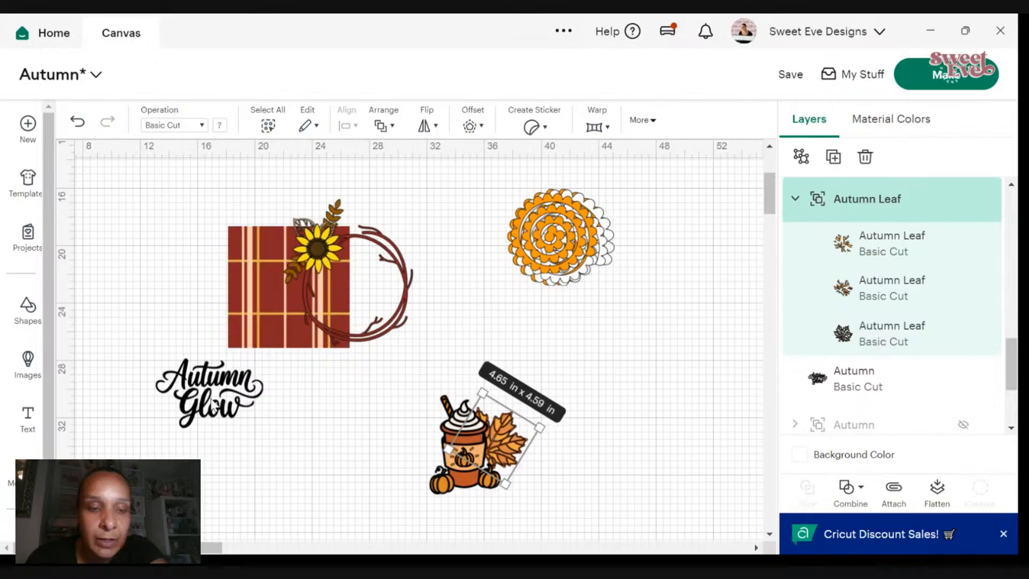
- Try the Autumn Glow lettering above the cup, brought to the front and enlarged to about 9.26 in by 5.96 in
drag(217, 409, 442, 402)
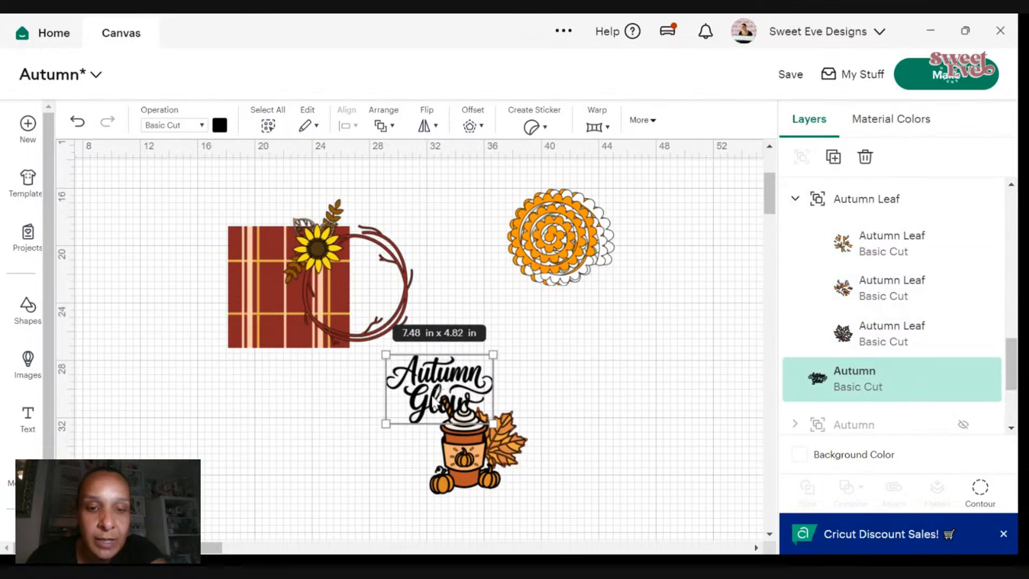
right_click(438, 398)
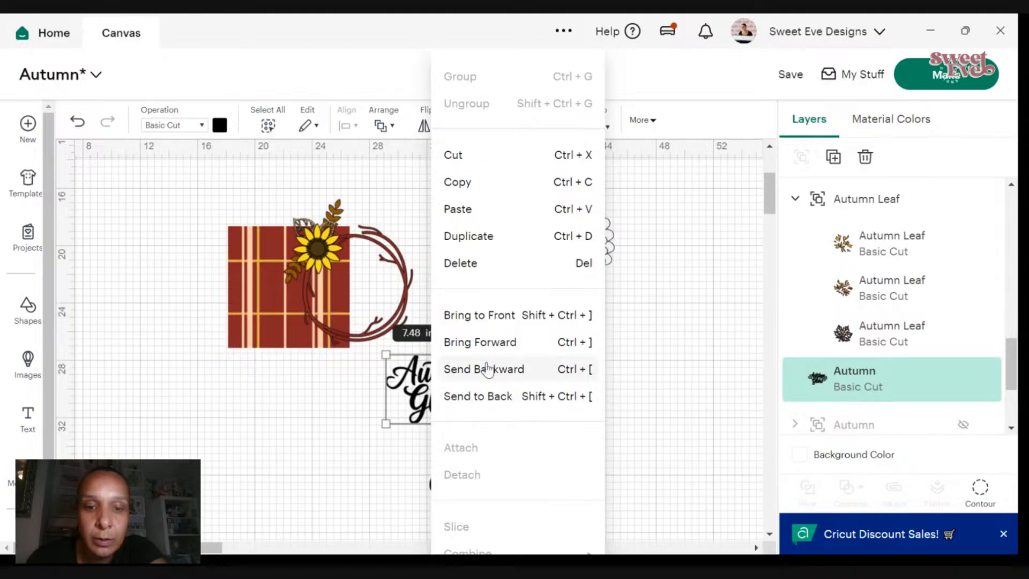
click(482, 319)
drag(411, 407, 567, 418)
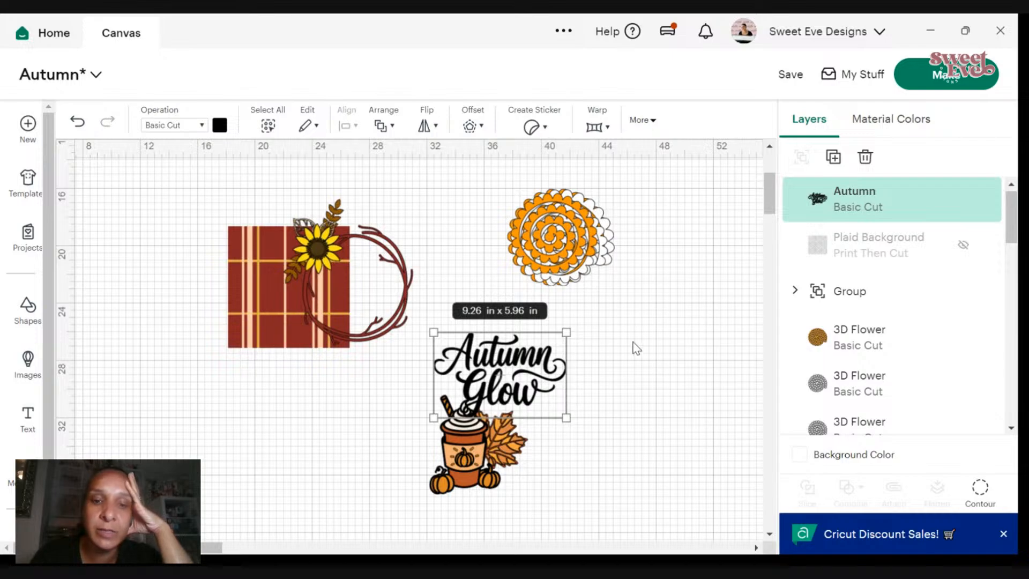
- Undo the lettering's enlargement, reordering and move, along with the cup and leaf moves
click(76, 124)
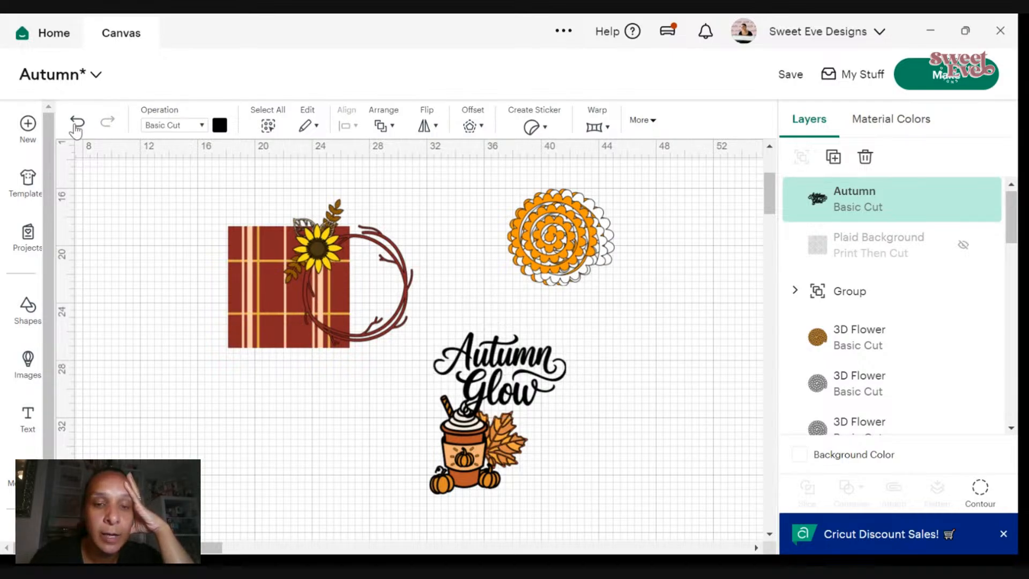
click(75, 125)
click(75, 124)
click(75, 125)
click(76, 124)
click(75, 124)
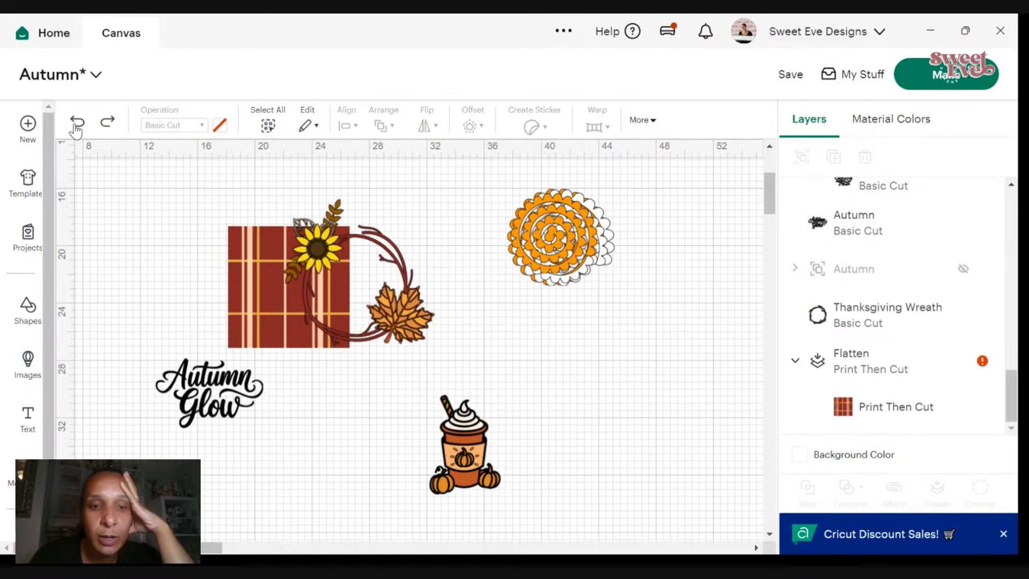
click(76, 125)
- Select the red plaid, the wreath, the sunflower and the cup together
drag(256, 256, 374, 354)
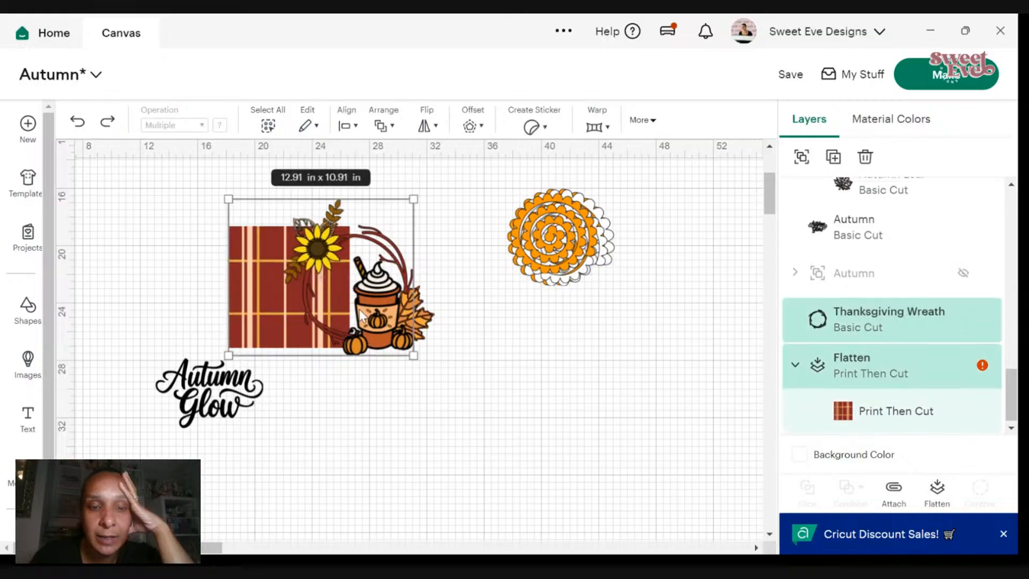
- Duplicate the plaid, sunflower, wreath, cup and leaf composition and place the copy below the 3D flower
right_click(358, 325)
click(541, 429)
drag(477, 361, 298, 251)
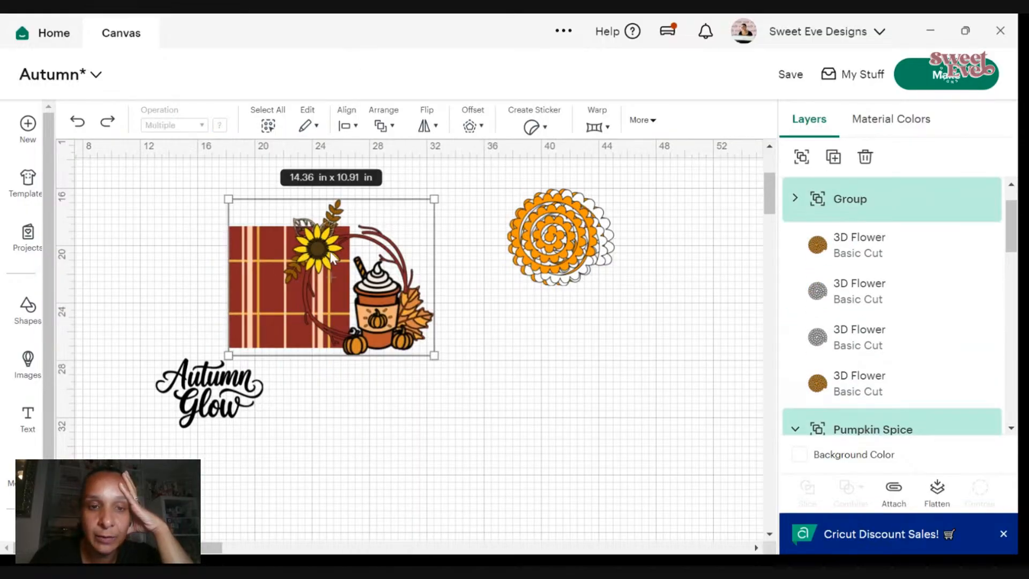
right_click(328, 252)
click(368, 236)
drag(370, 307, 569, 432)
click(720, 347)
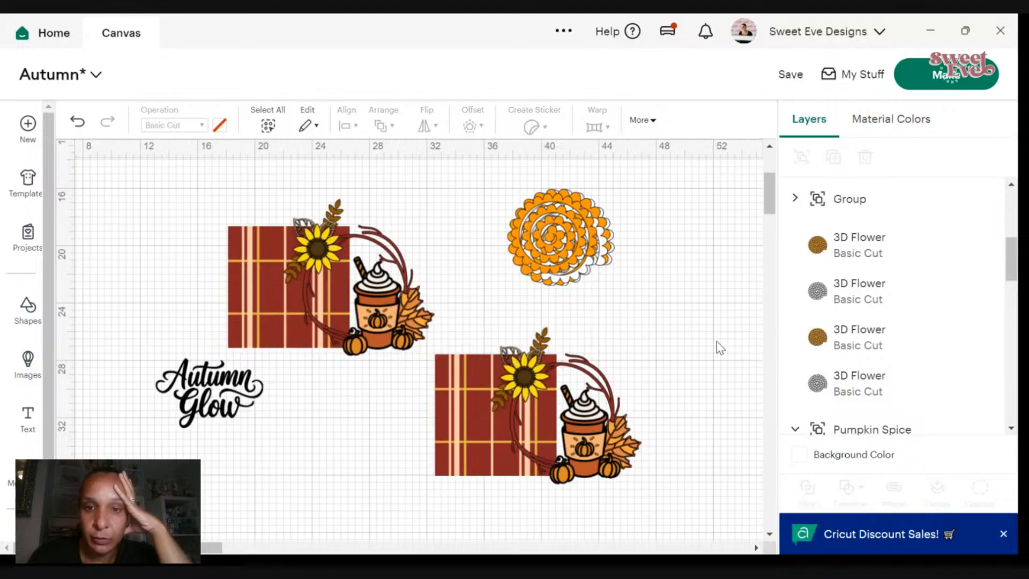
click(78, 122)
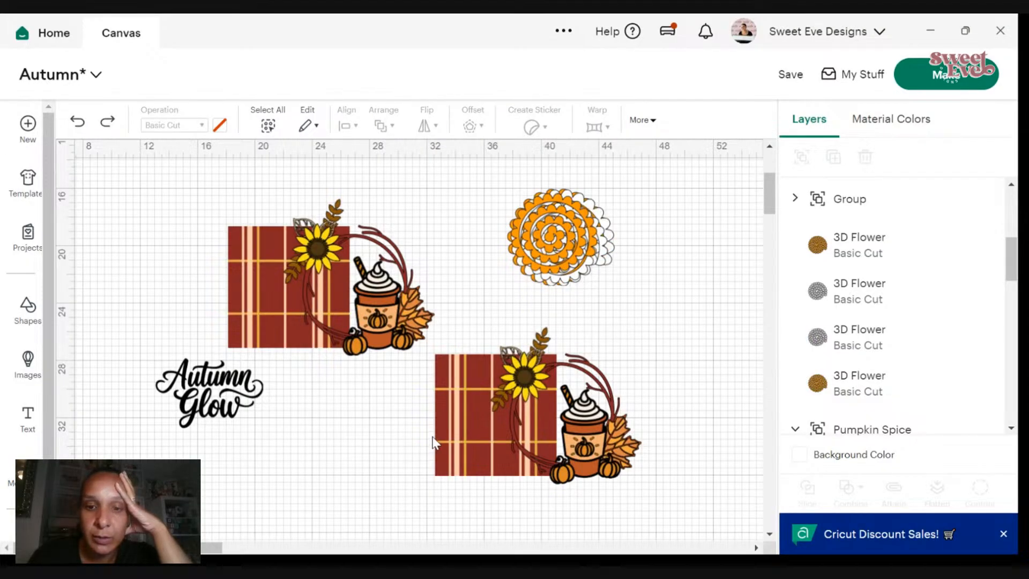
- Pull the plaid square out of the duplicated composition and delete it
click(456, 433)
right_click(349, 465)
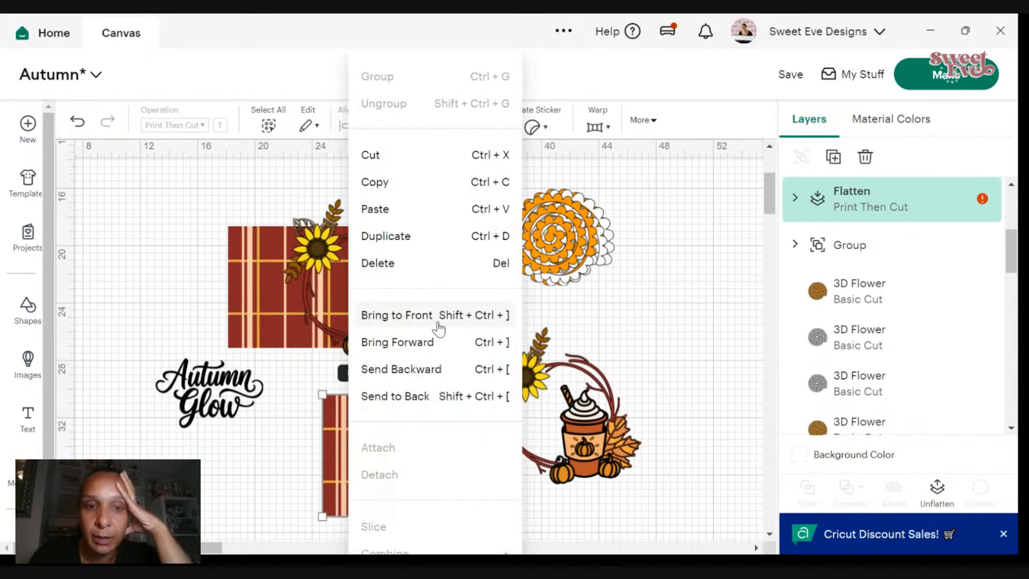
click(395, 269)
click(595, 470)
drag(627, 494, 668, 446)
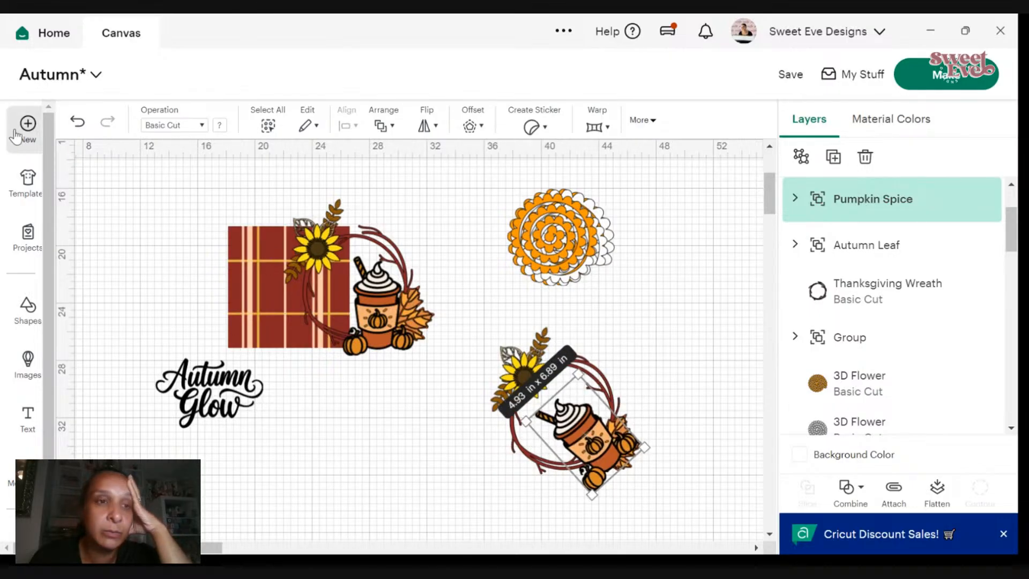
click(78, 123)
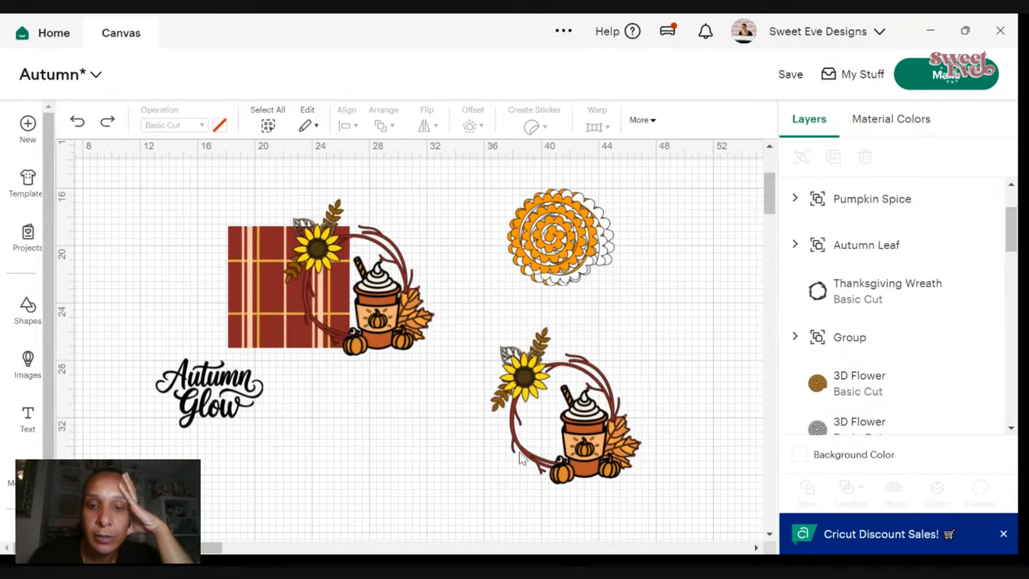
- Pull the wreath out of the duplicated composition and delete it
drag(520, 455, 244, 506)
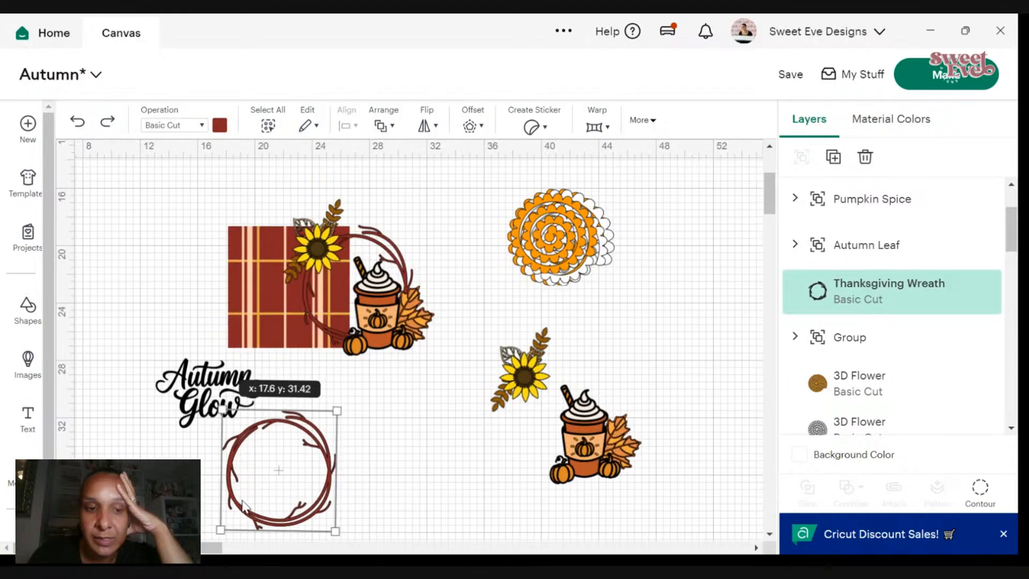
right_click(252, 491)
click(292, 269)
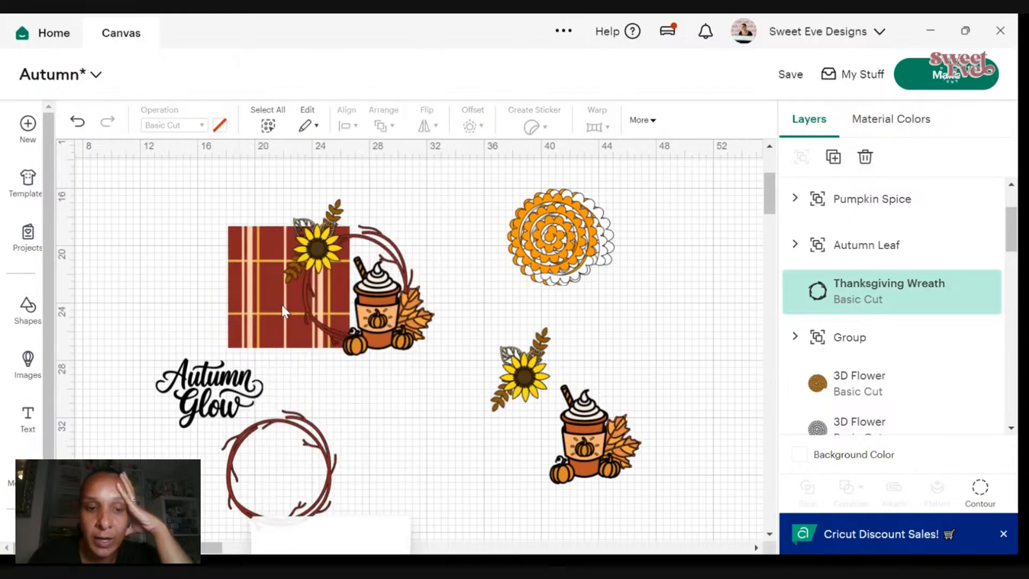
- Move the "Autumn Glow" lettering above the duplicated cup and leaf and bring it to the front
drag(229, 426, 643, 413)
right_click(642, 413)
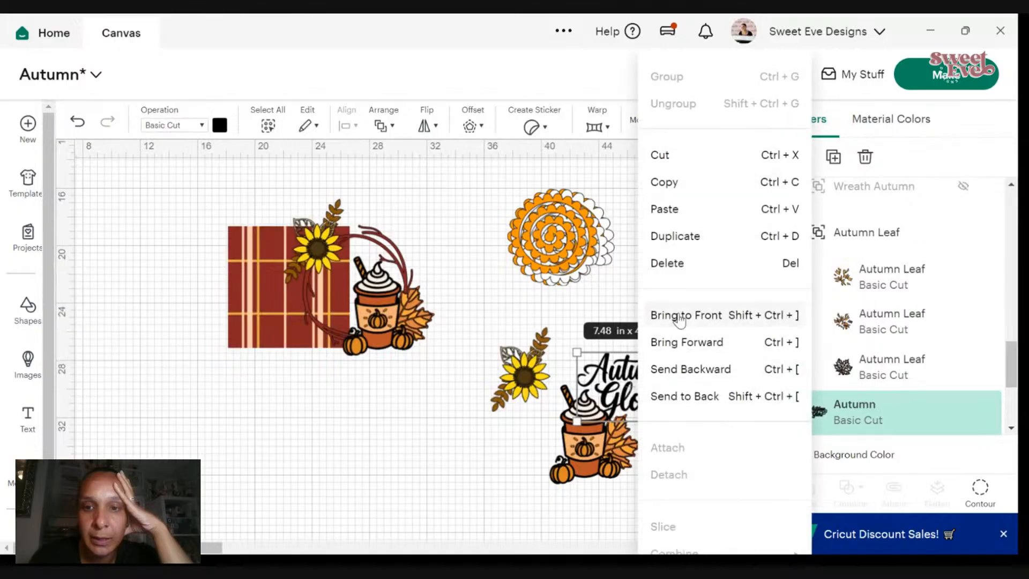
click(683, 321)
click(666, 307)
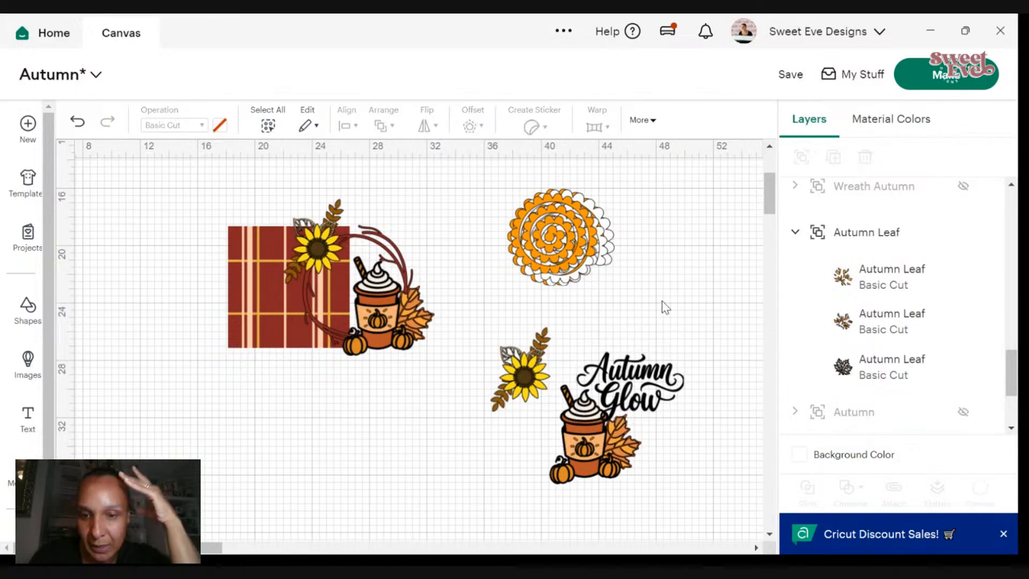
click(625, 452)
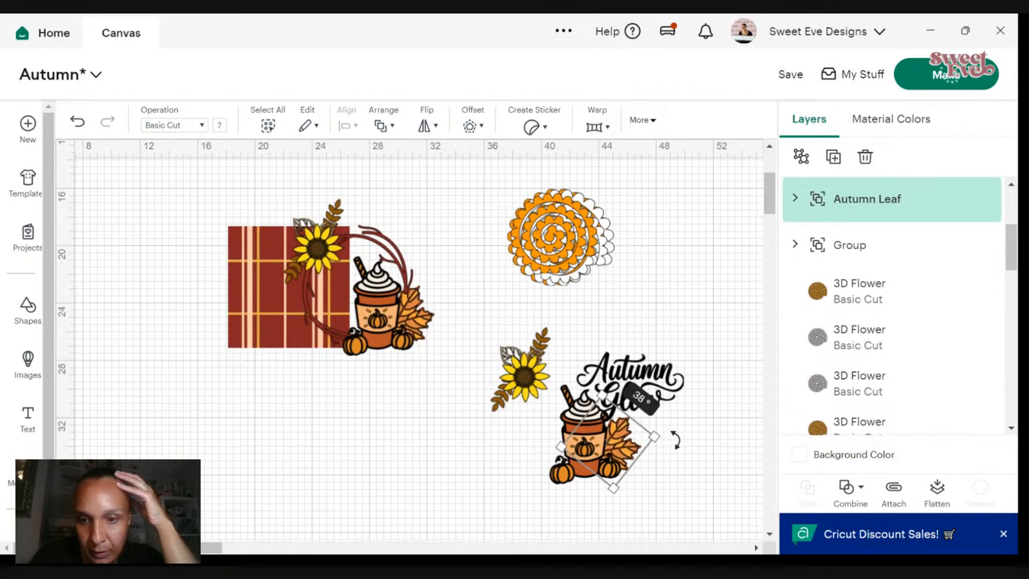
click(725, 450)
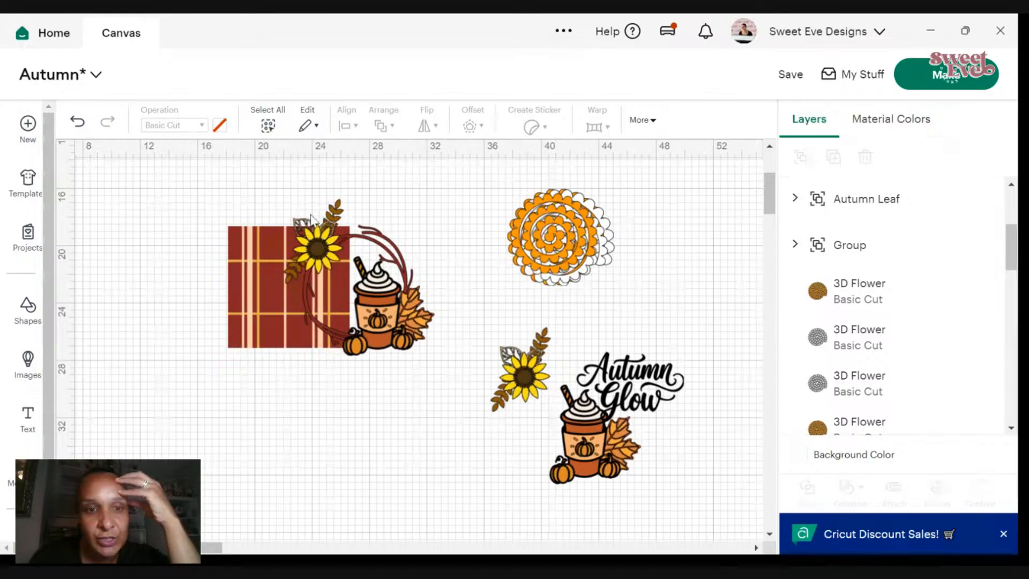
drag(313, 220, 636, 339)
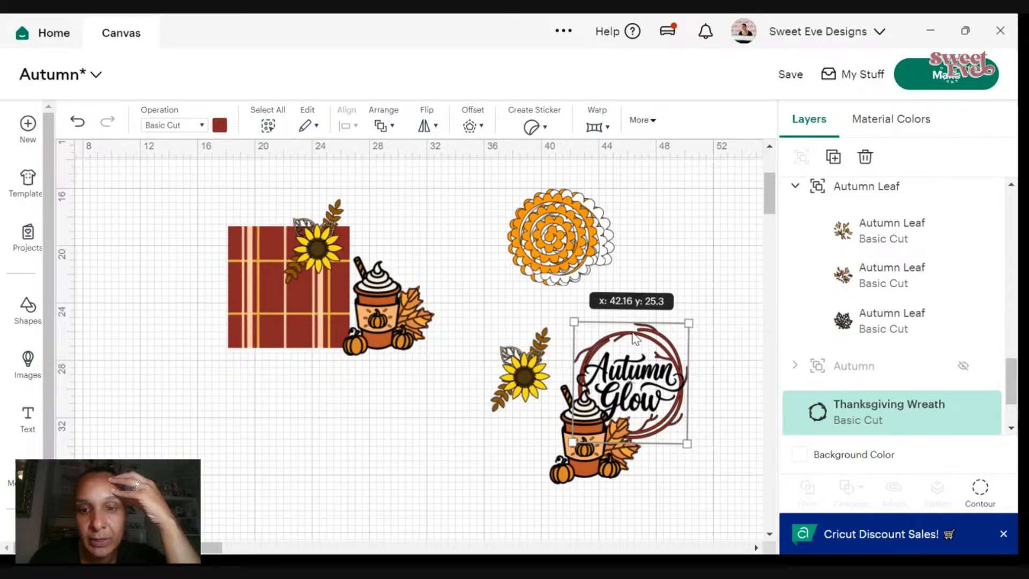
click(693, 473)
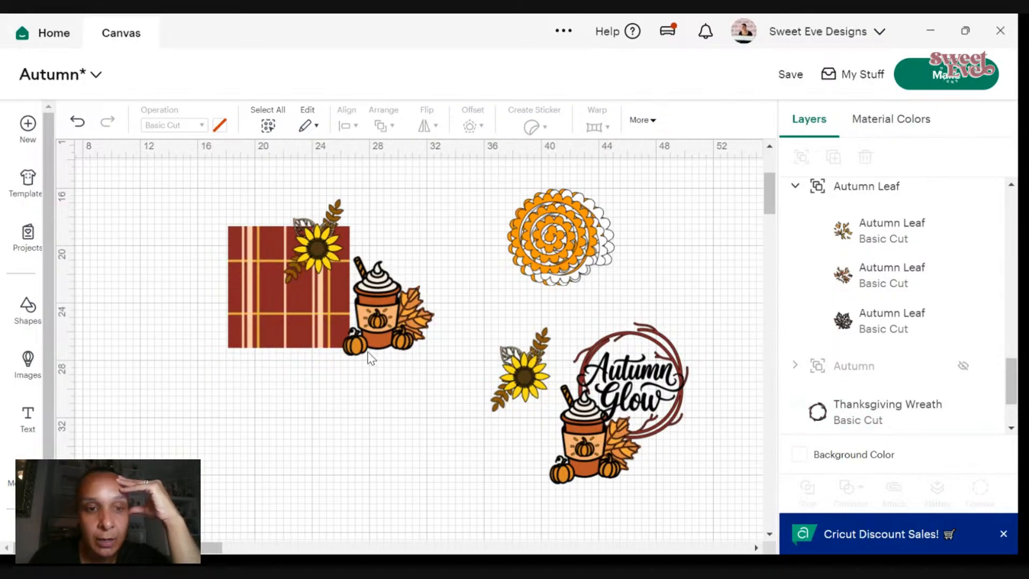
click(76, 122)
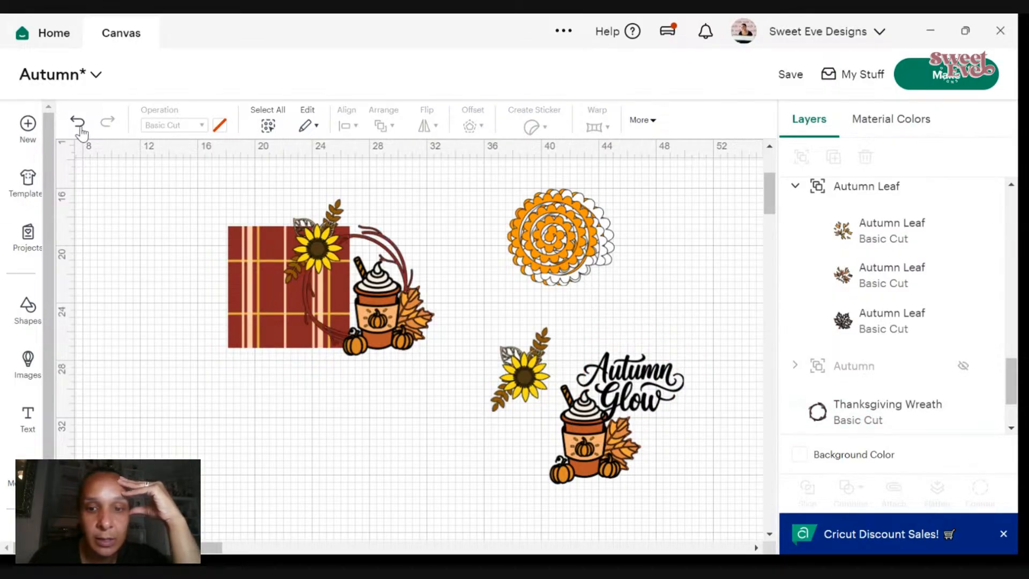
- Duplicate the original Thanksgiving wreath and place the copy around the "Autumn Glow" lettering
click(382, 265)
right_click(382, 265)
click(409, 182)
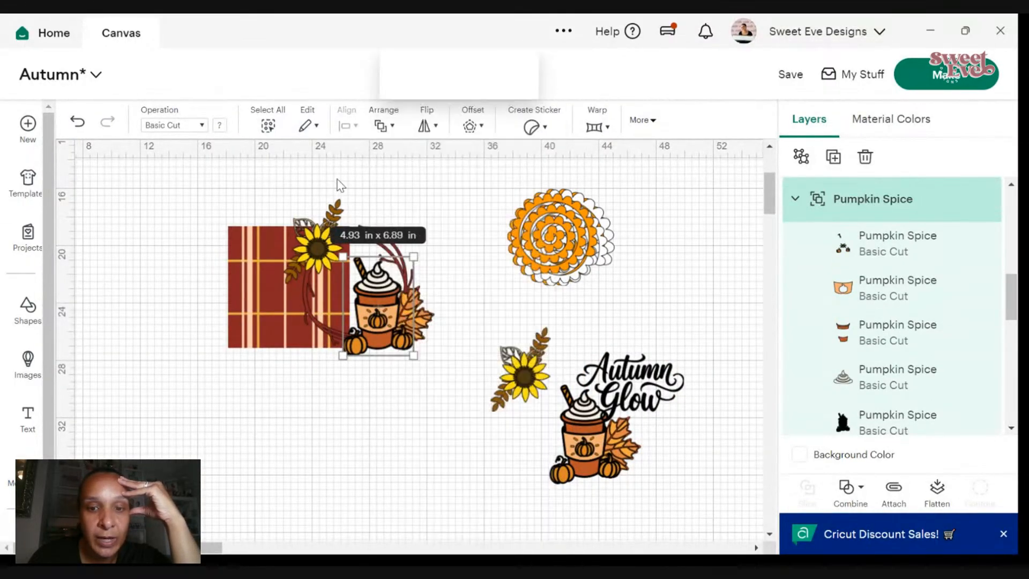
right_click(392, 253)
click(422, 245)
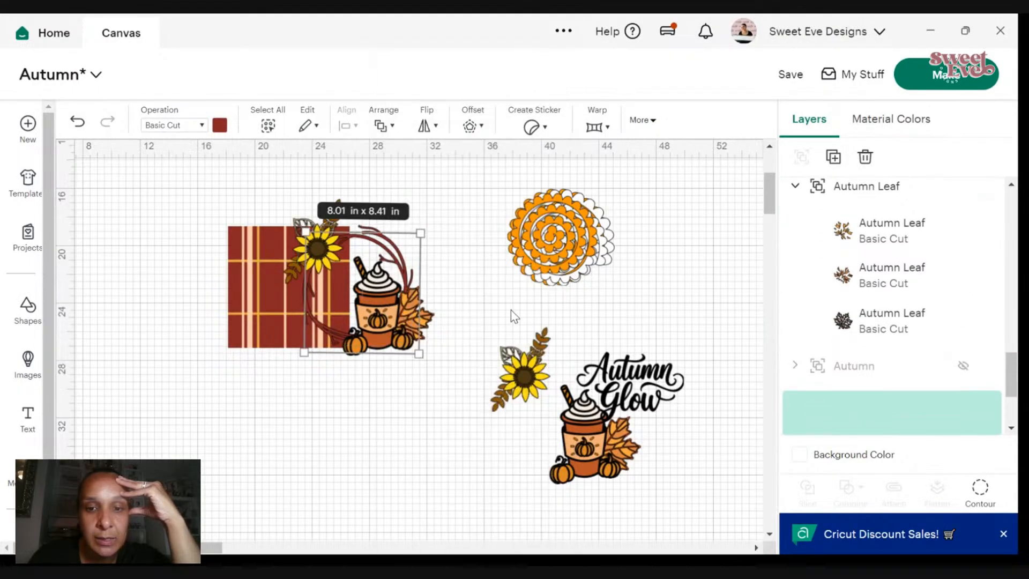
drag(392, 264, 657, 363)
mouse_move(677, 432)
mouse_down()
mouse_move(684, 440)
mouse_move(677, 432)
mouse_up()
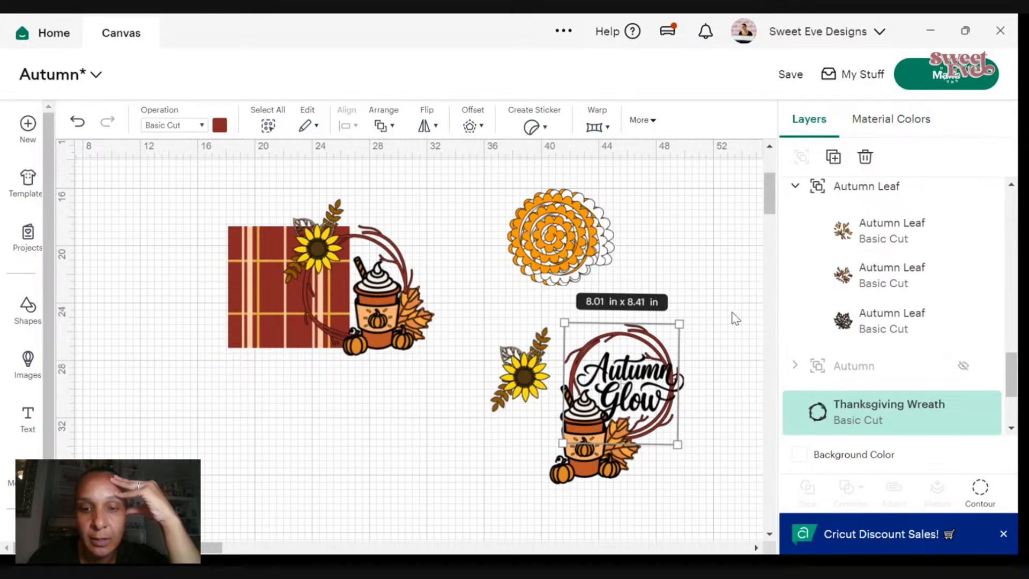
- Shift the "Autumn Glow" lettering slightly left so it sits inside the duplicated wreath
click(646, 384)
drag(646, 383, 633, 382)
click(729, 438)
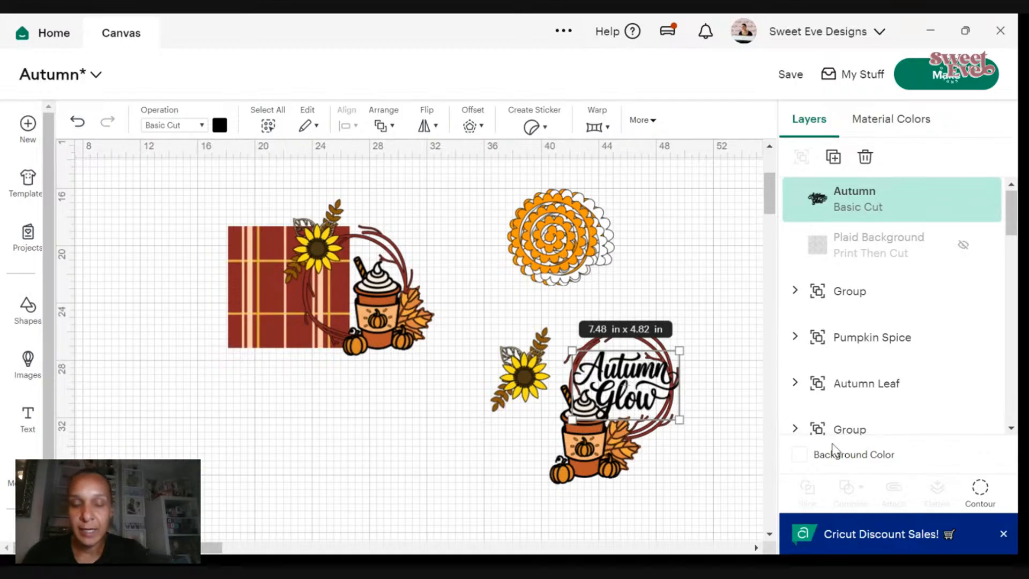
click(703, 347)
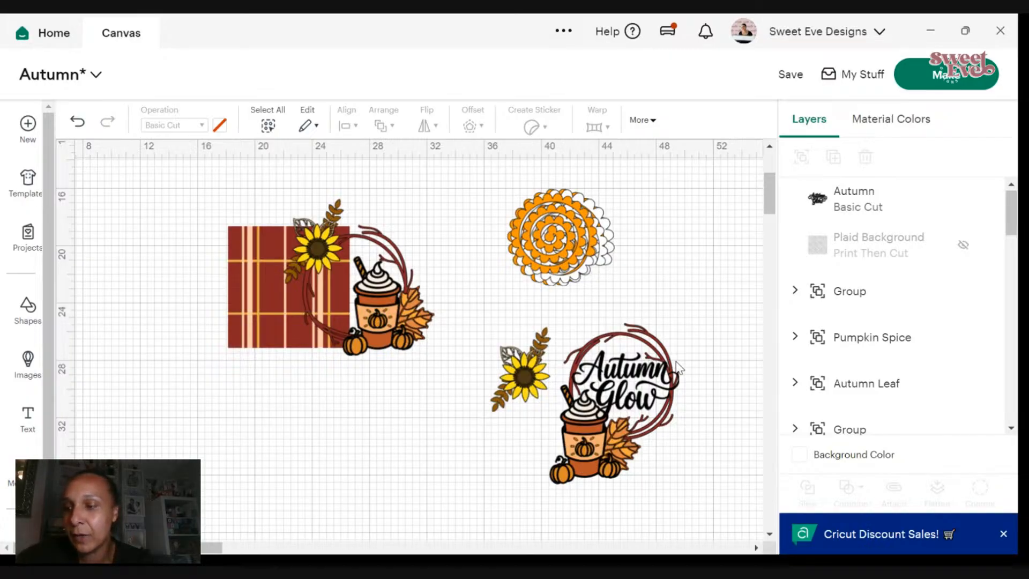
drag(667, 373, 653, 381)
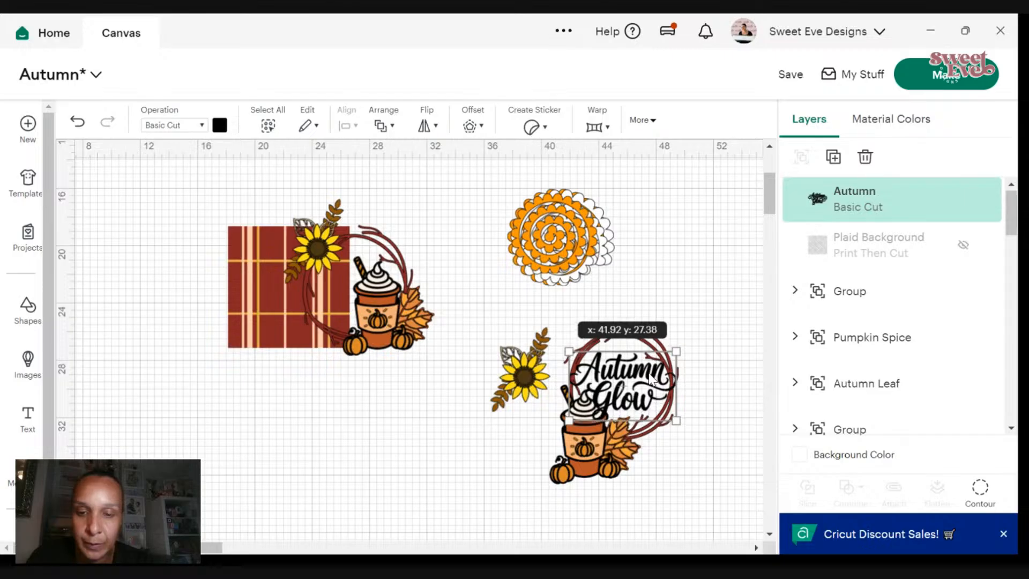
click(737, 311)
- Nudge the duplicated pumpkin spice cup left and move the duplicated sunflower group onto the wreath's upper edge
drag(578, 450, 574, 448)
click(658, 441)
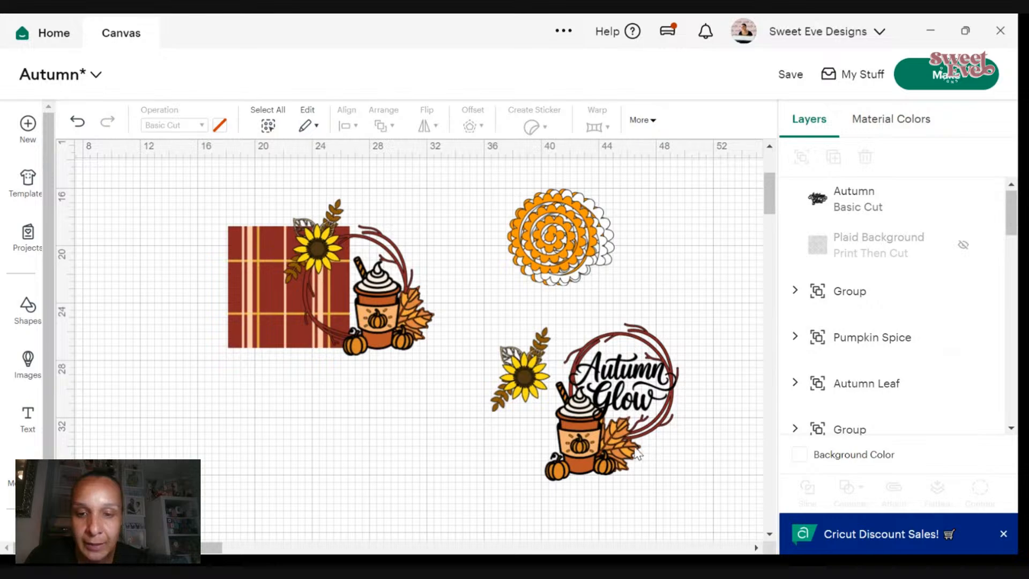
click(636, 454)
drag(543, 385, 630, 338)
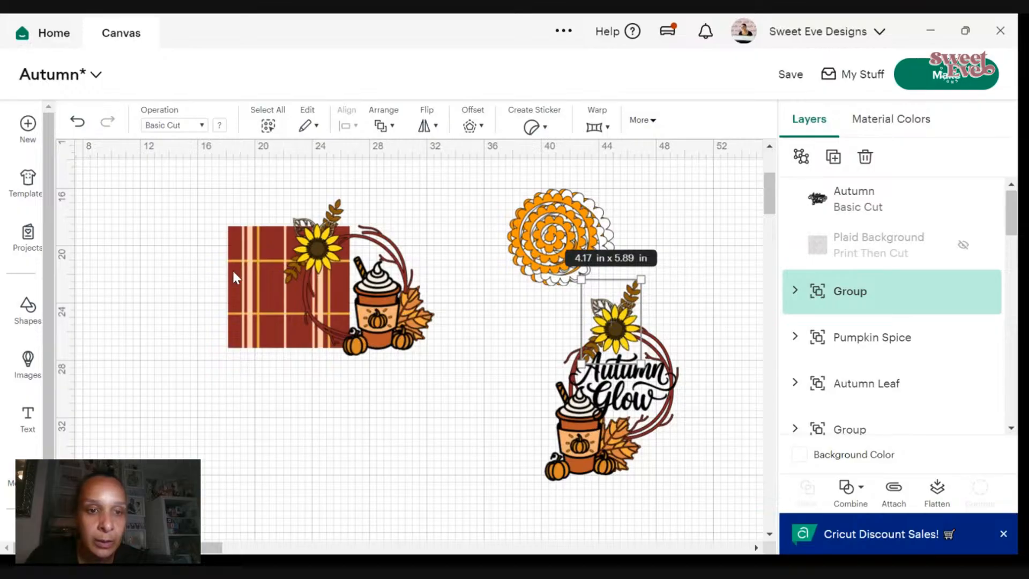
- Move the plaid square behind the right part of the new wreath and two 3D flower pieces to the empty lower-left canvas
drag(232, 271, 648, 371)
click(719, 484)
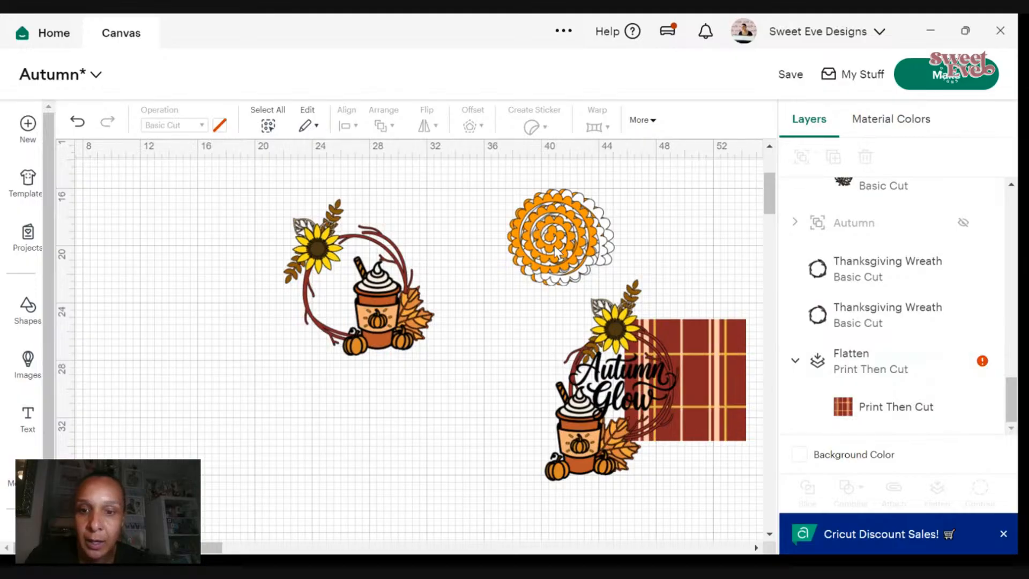
drag(554, 246, 189, 432)
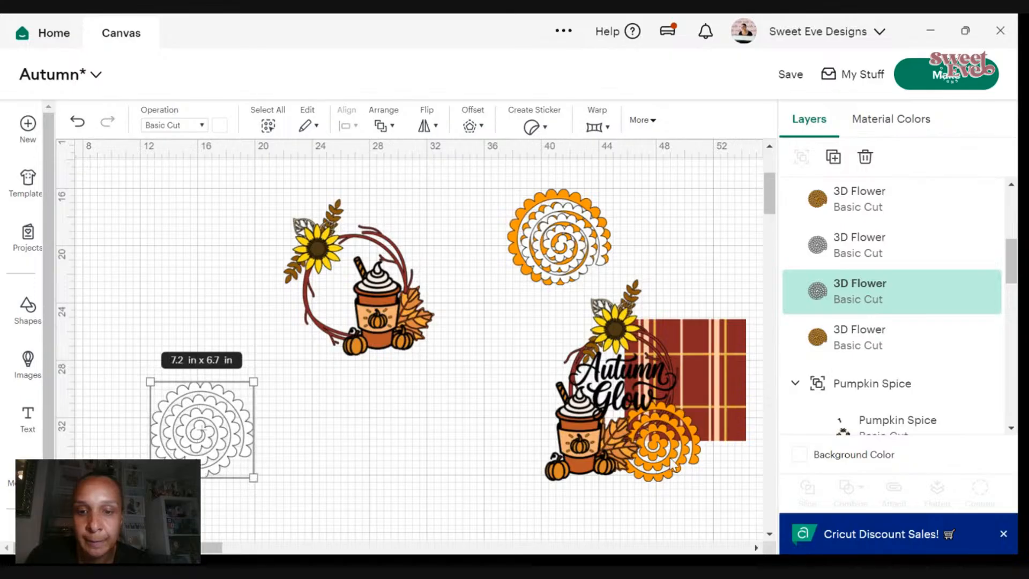
drag(670, 464, 190, 451)
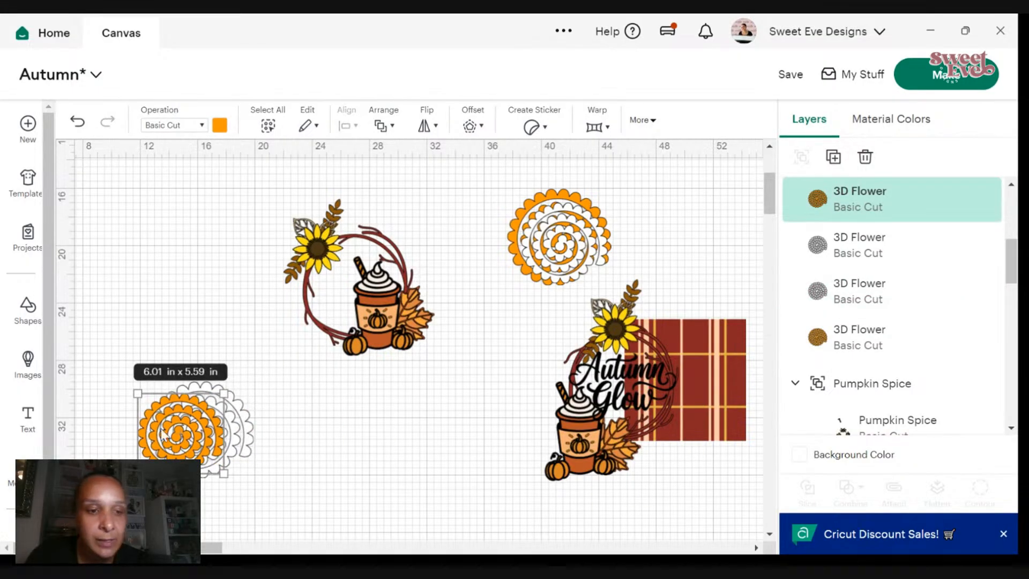
- Nudge the cup slightly left of the leaves and move the plaid square clear of the wreath to its right
key(ctrl+plus)
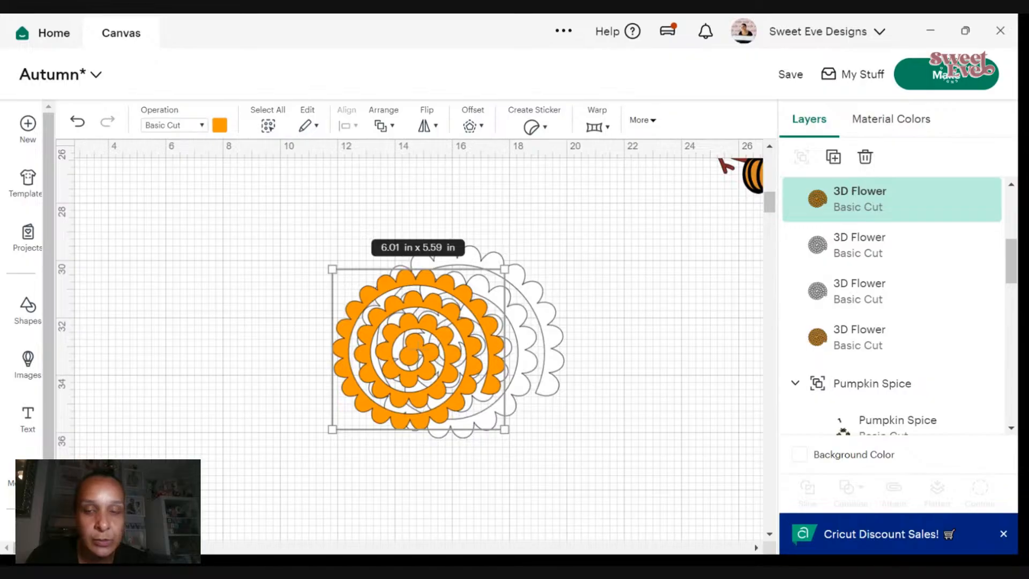
scroll(301, 483, right, 15)
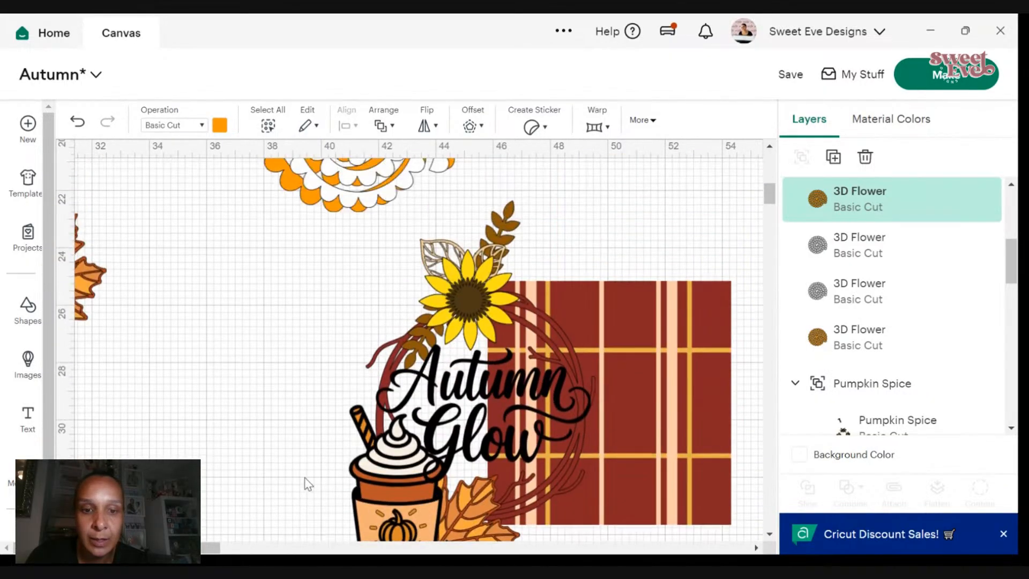
scroll(403, 433, down, 3)
drag(403, 433, 387, 429)
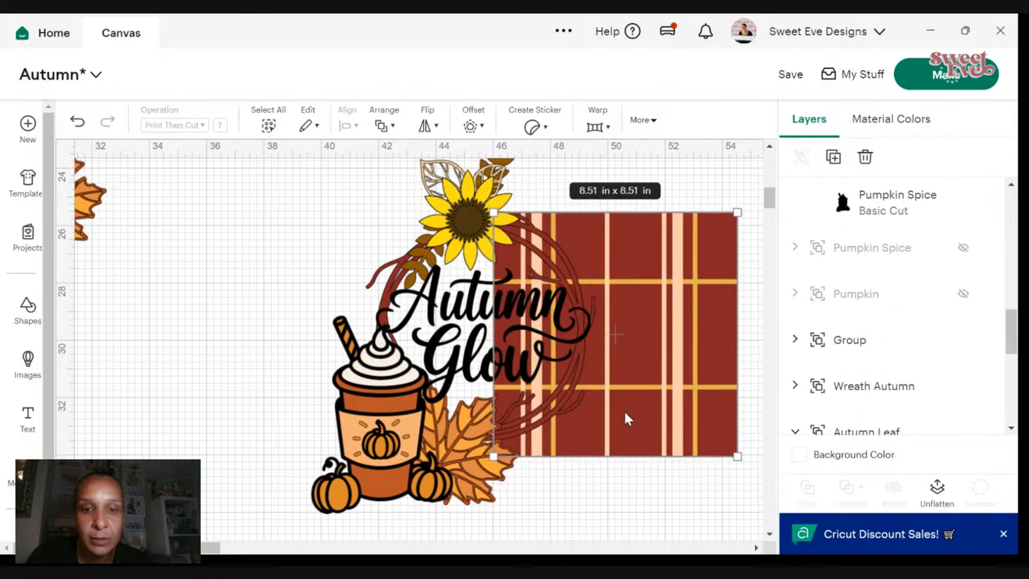
drag(625, 418, 822, 499)
- Lower the wreath to sit behind the leaves and reposition the "Autumn Glow" lettering inside it
drag(562, 399, 553, 376)
drag(533, 415, 549, 452)
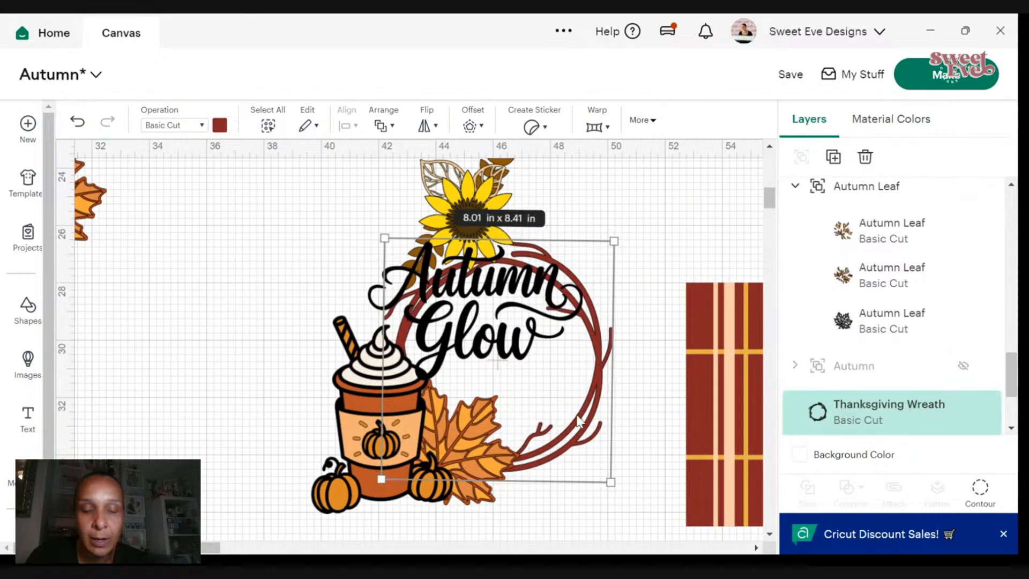
click(618, 267)
drag(521, 338, 551, 391)
- Reposition the sunflower group on the wreath's upper-left edge, above the cup
drag(465, 189, 451, 219)
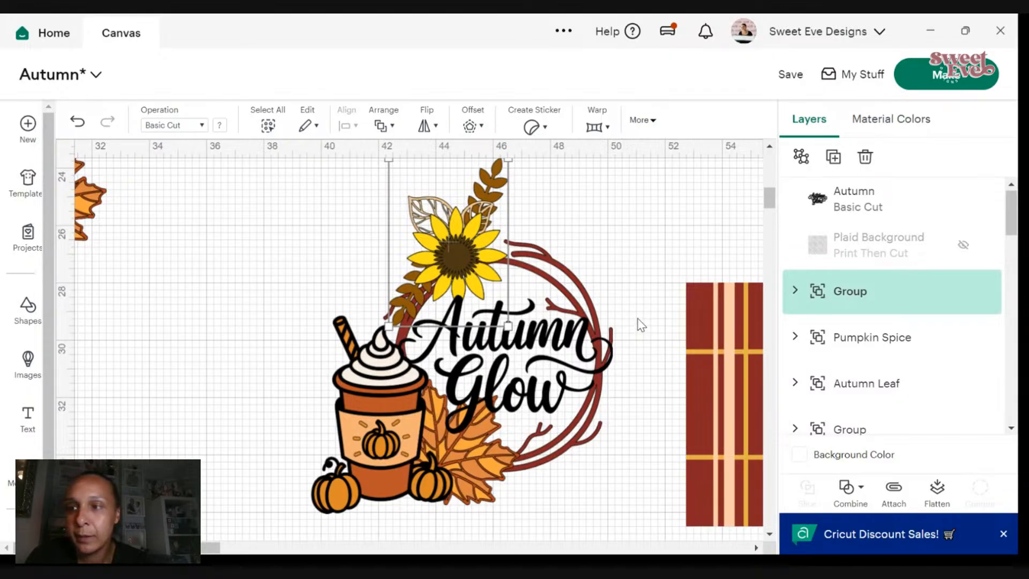
click(722, 390)
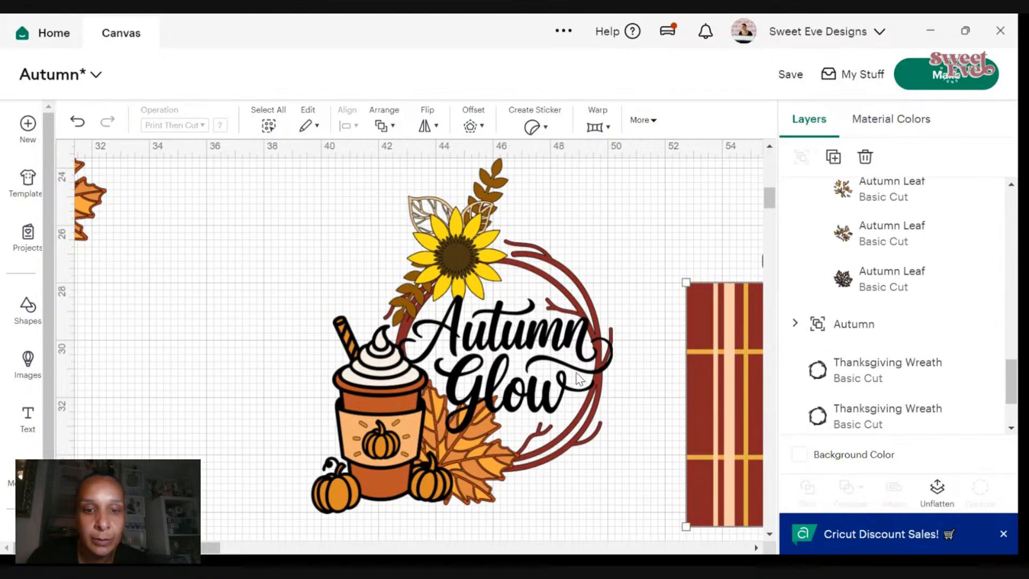
drag(436, 270, 434, 279)
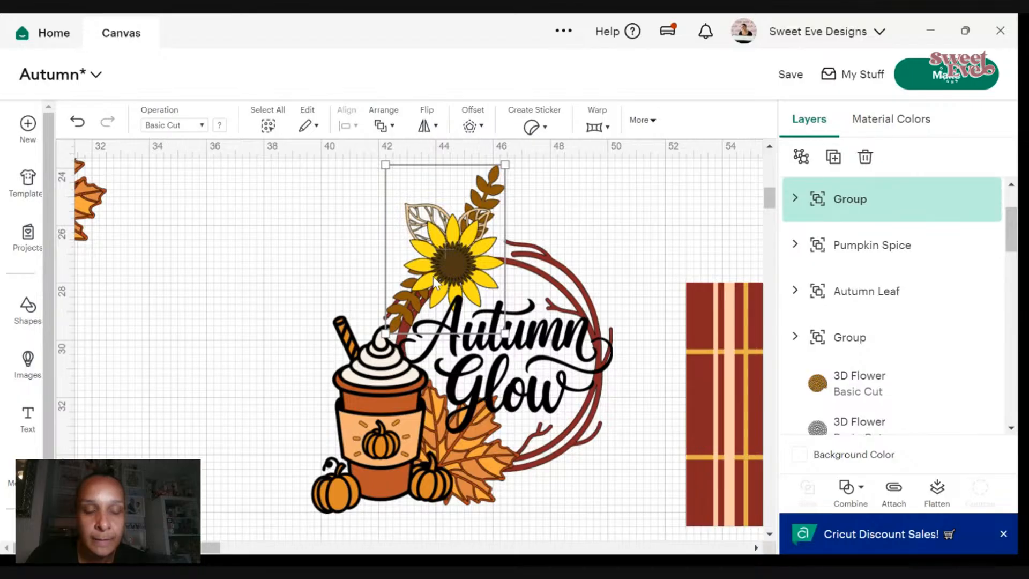
- Move the "Autumn Glow" lettering out of the wreath to the empty canvas left of the cup, at about x 32.5, y 28
click(549, 376)
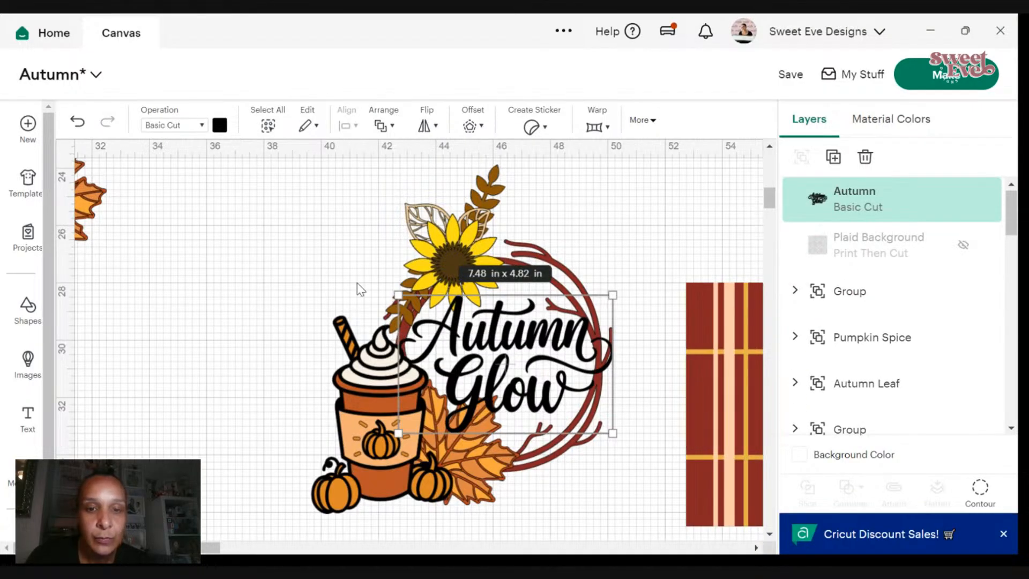
drag(547, 352, 256, 339)
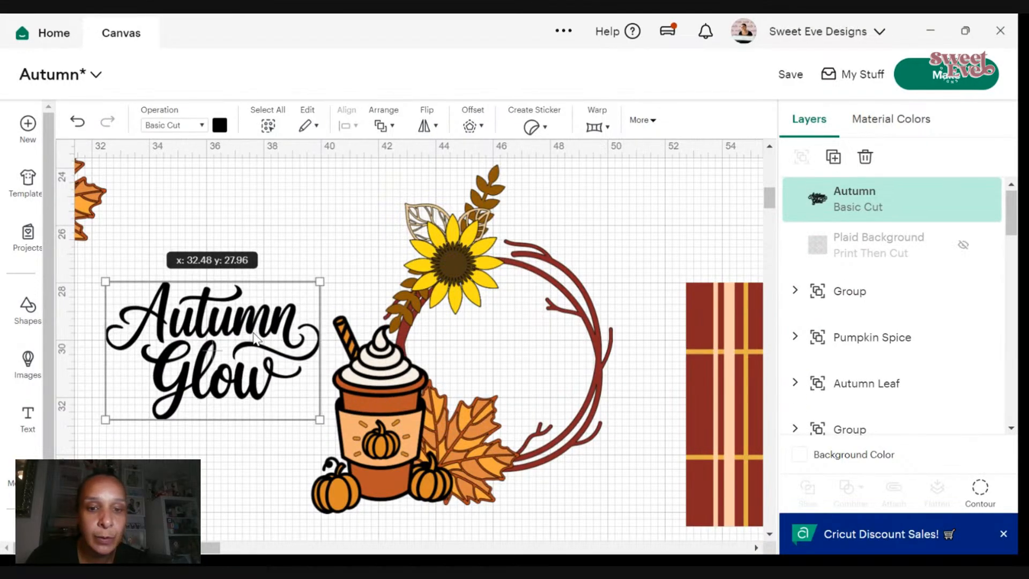
- Delete the spare autumn leaf above the "Autumn Glow" lettering
drag(110, 193, 204, 182)
right_click(204, 182)
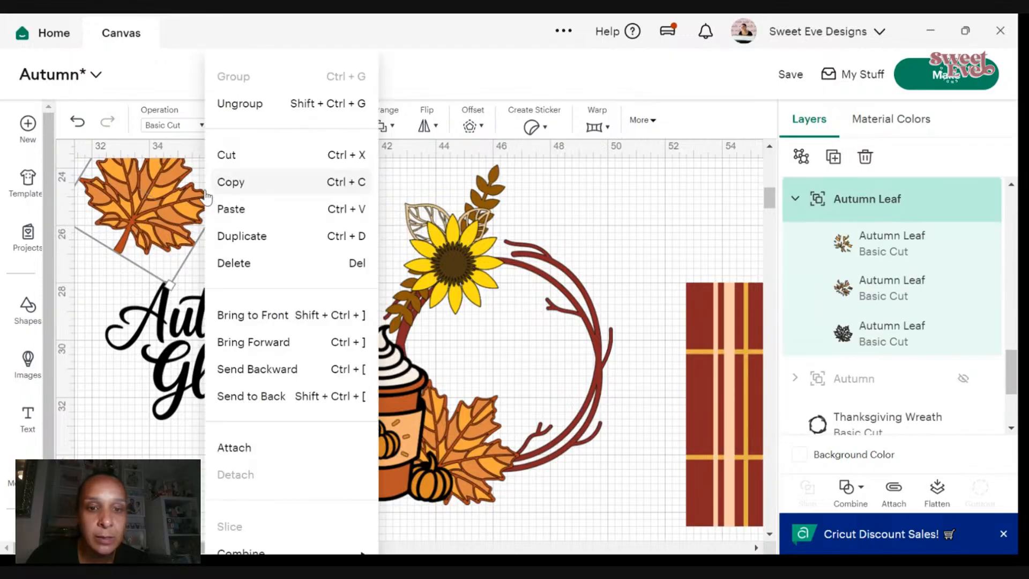
click(234, 262)
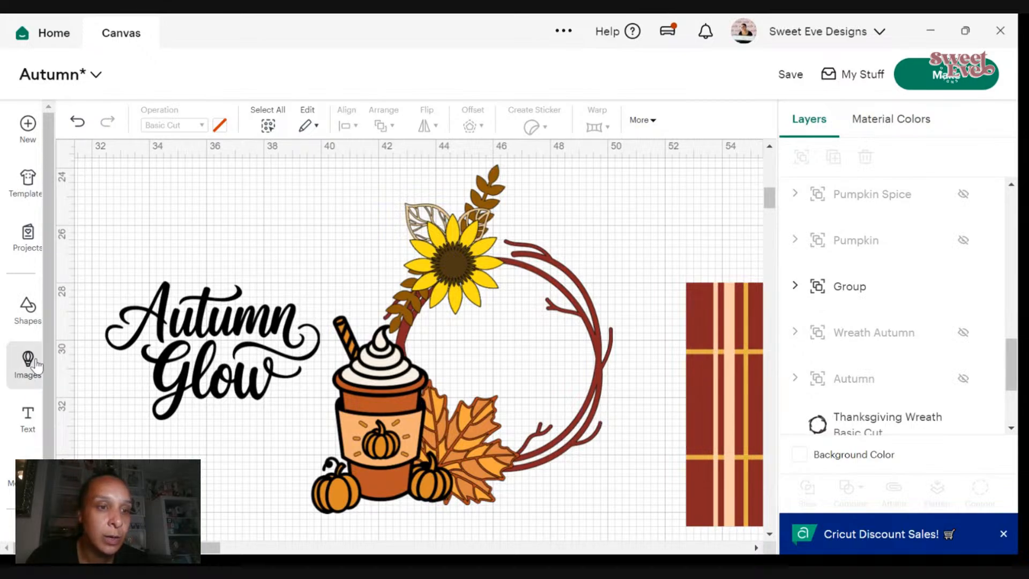
- Open the full image library and replace the previous search with "autumn leaves"
click(79, 364)
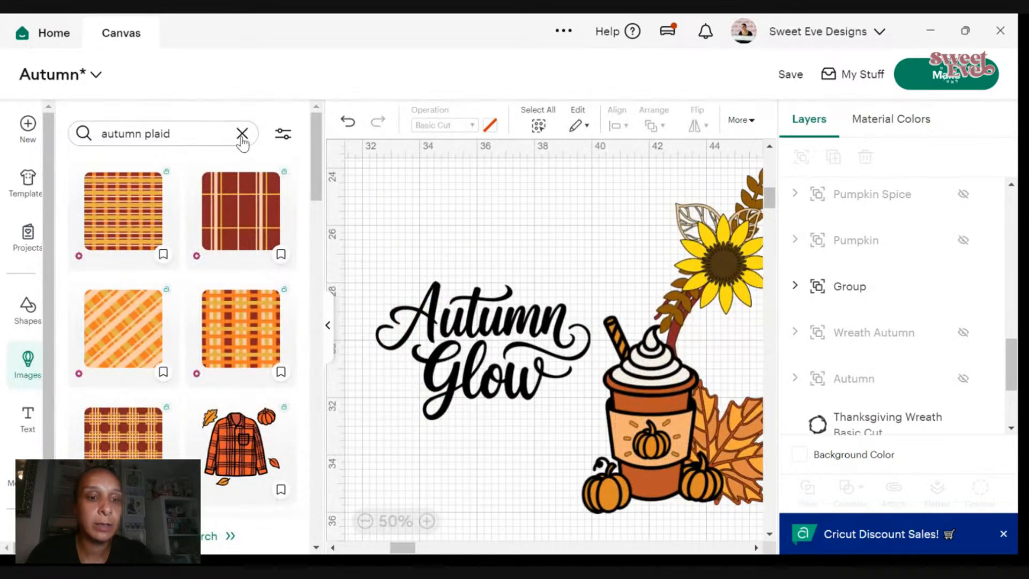
click(242, 134)
click(214, 536)
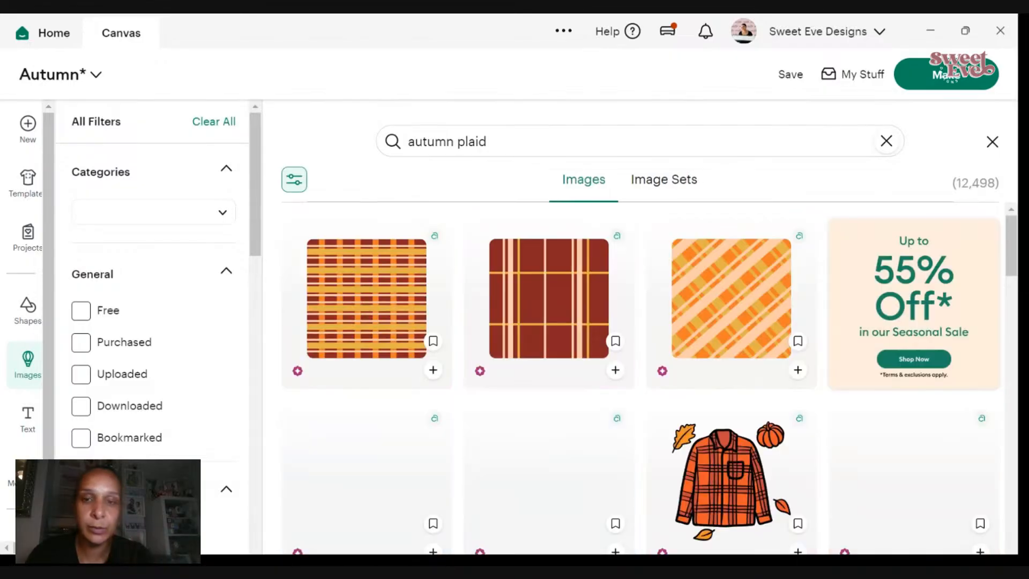
click(514, 144)
key(BackSpace)
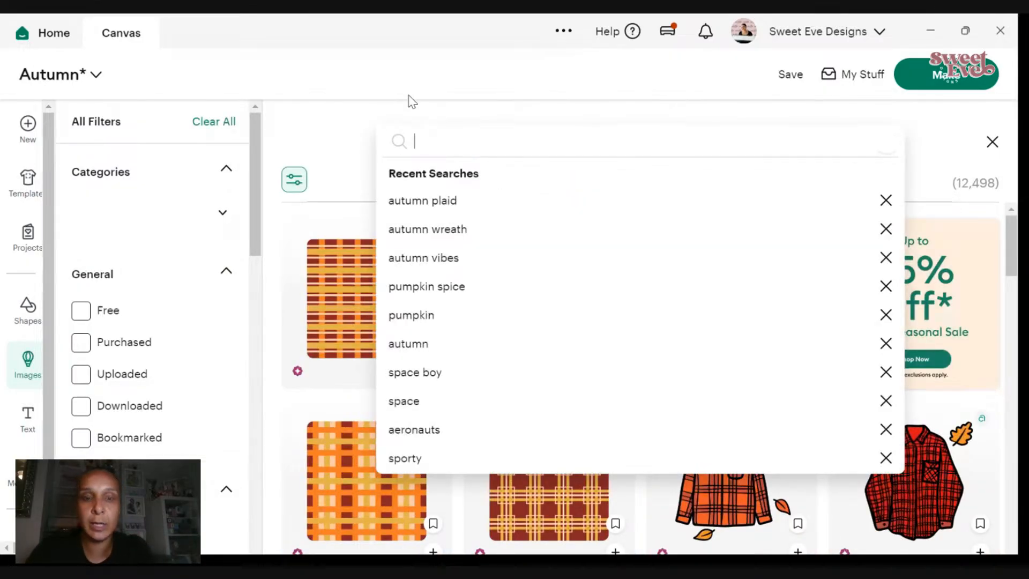
text(autu)
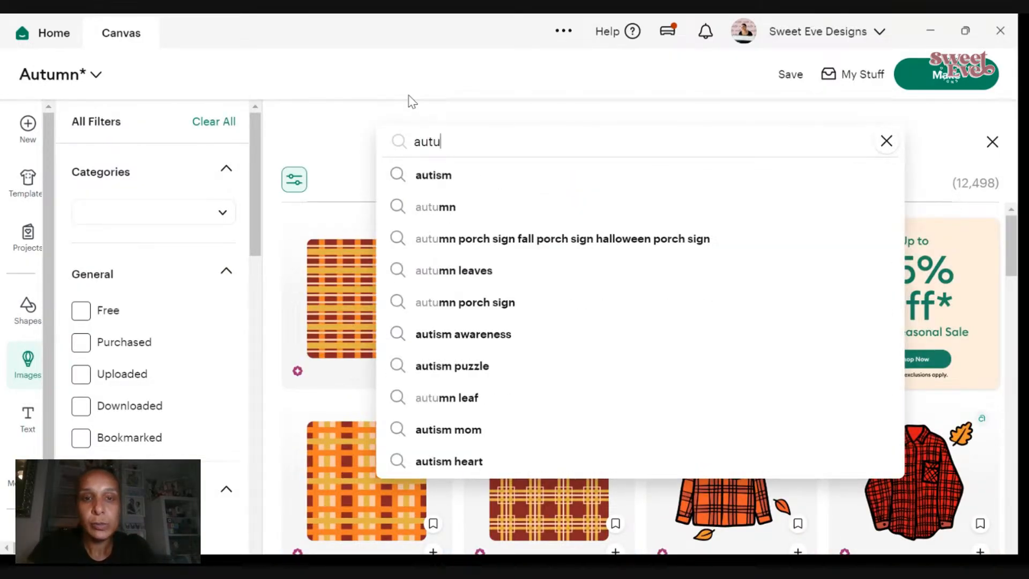
text(mn leaves)
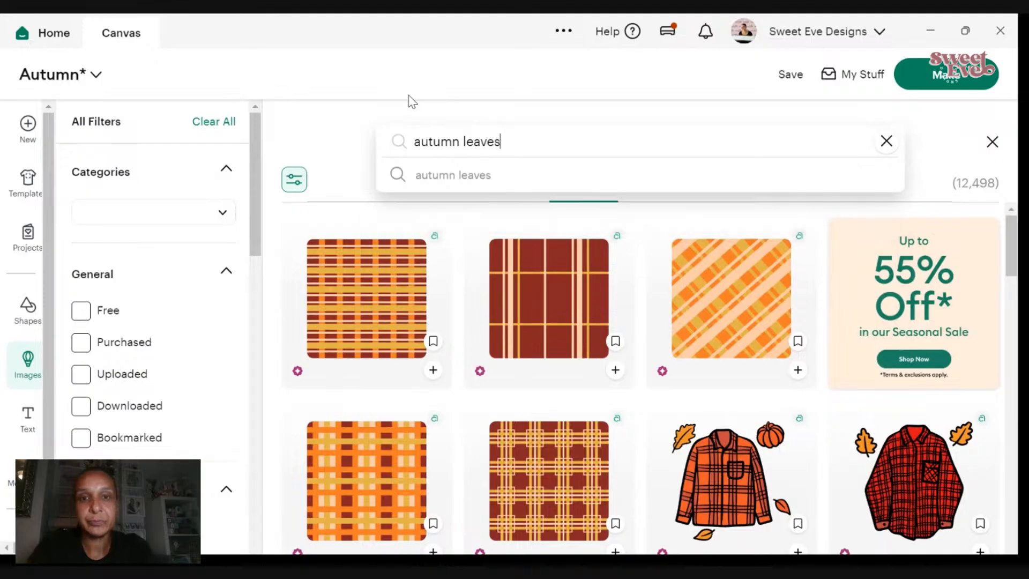
key(Return)
- Filter the autumn leaves images to the Cut operation type and Multiple image layers
scroll(111, 283, down, 5)
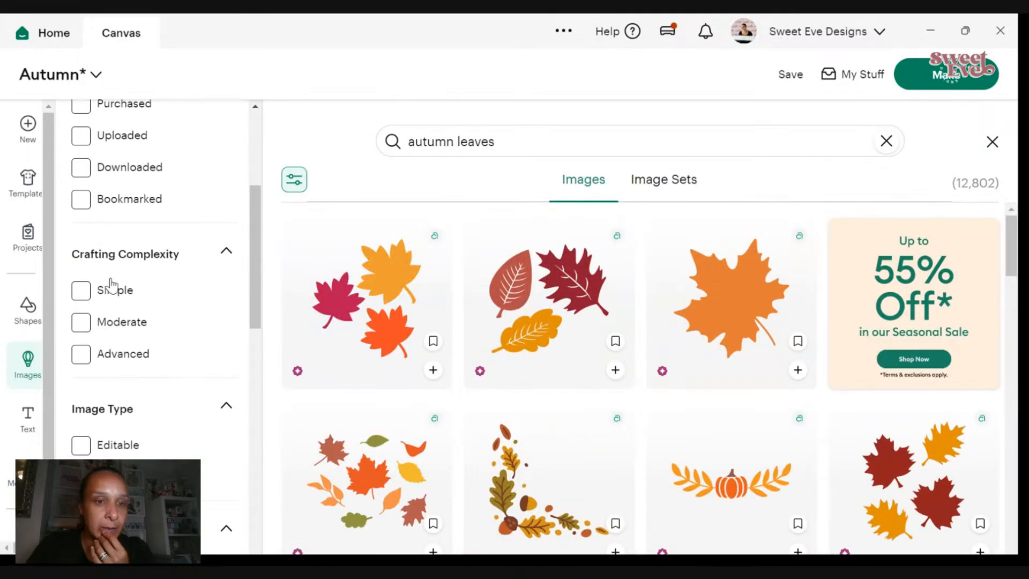
scroll(84, 321, down, 3)
scroll(93, 319, down, 2)
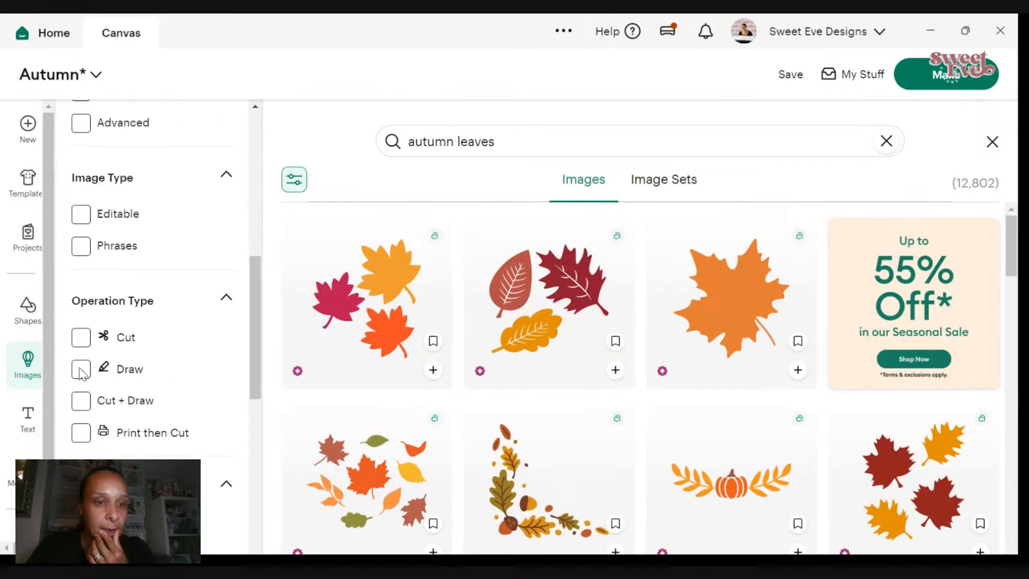
click(81, 333)
scroll(107, 370, down, 3)
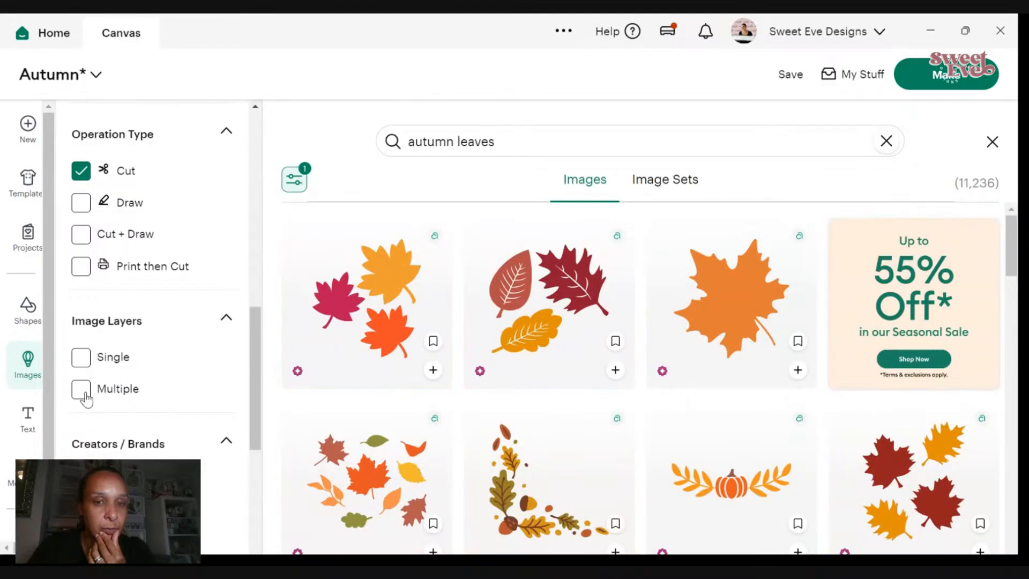
click(82, 389)
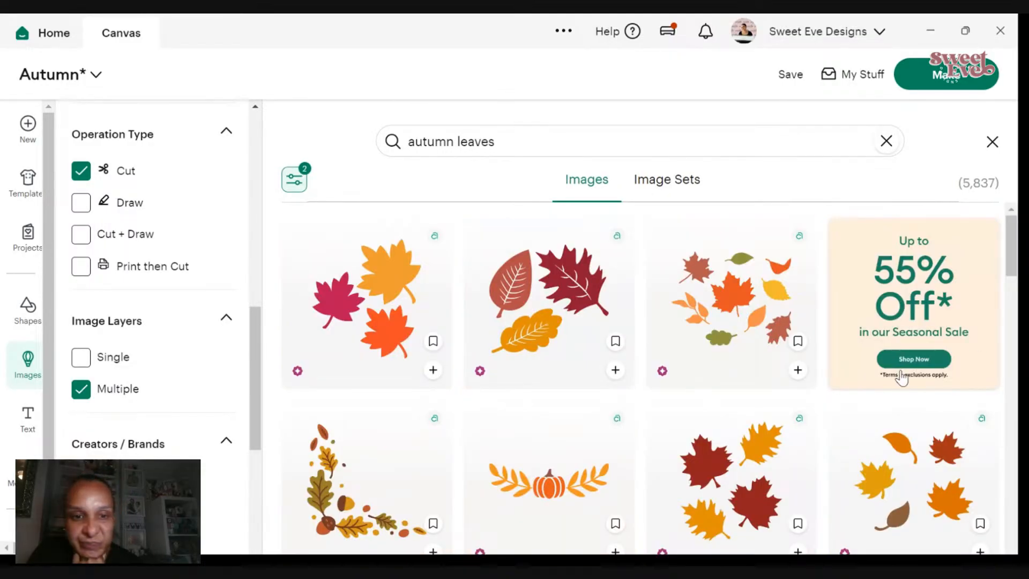
- Browse the filtered autumn leaves images for a leaf design that suits the wreath arrangement
scroll(837, 402, down, 7)
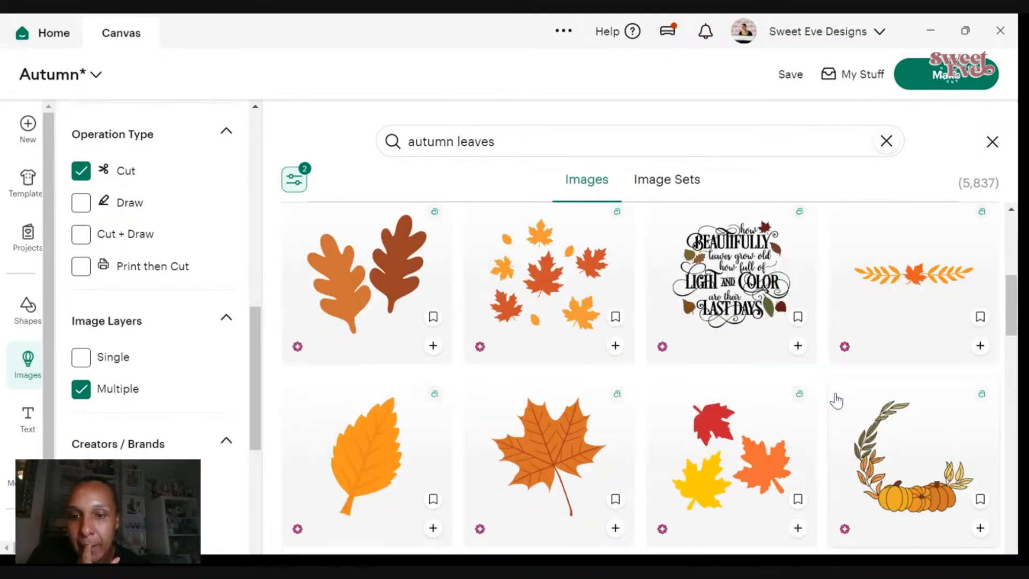
scroll(837, 401, down, 8)
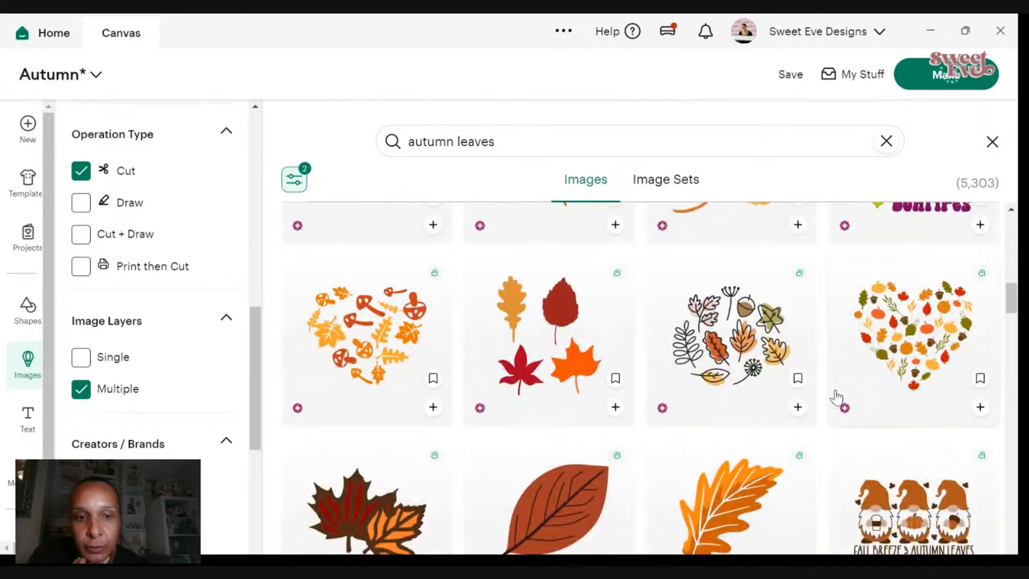
scroll(837, 397, down, 3)
scroll(836, 396, up, 4)
scroll(835, 392, down, 2)
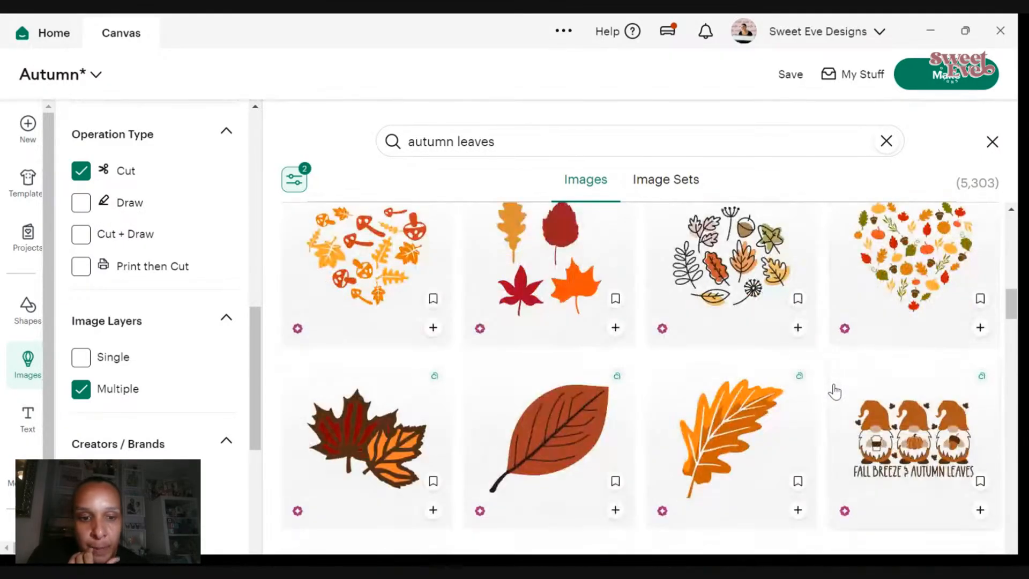
scroll(833, 389, down, 10)
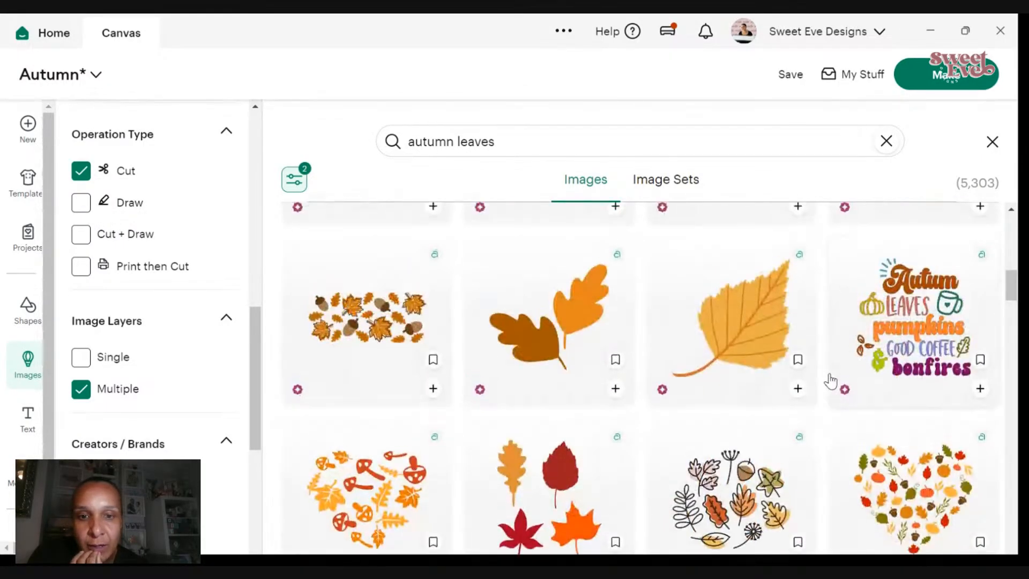
scroll(831, 382, up, 10)
scroll(824, 394, down, 9)
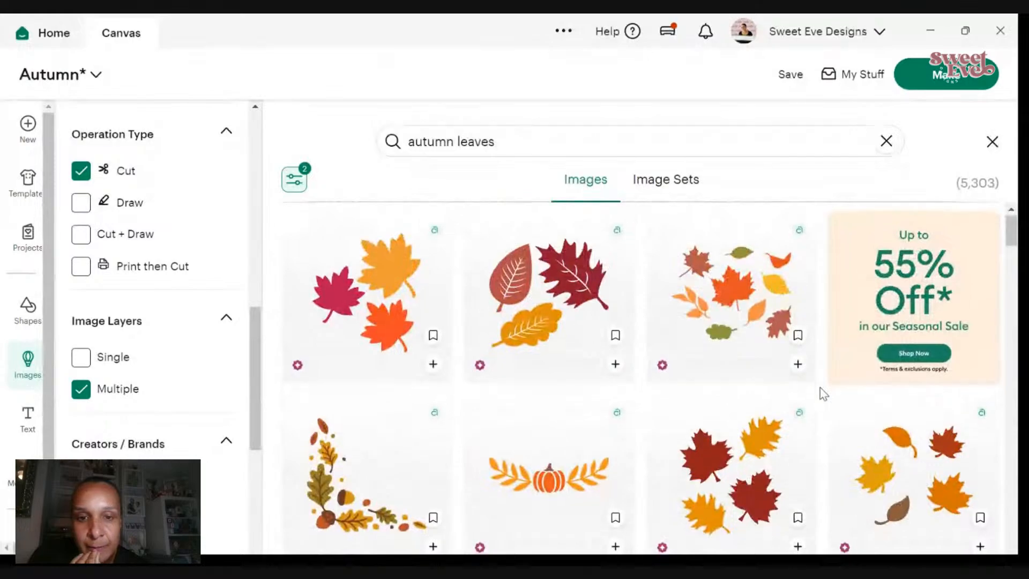
scroll(825, 394, down, 5)
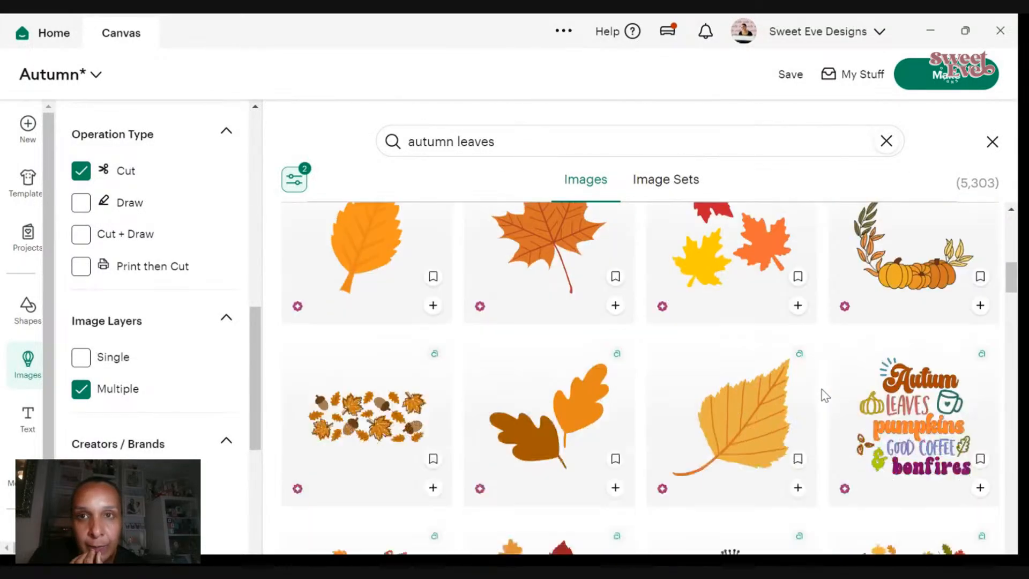
scroll(824, 390, down, 6)
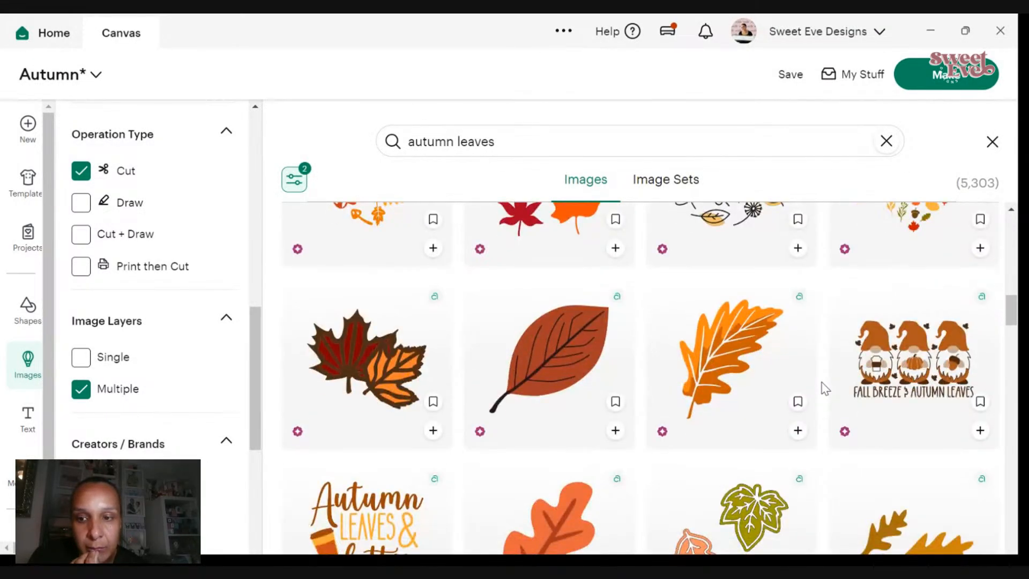
scroll(824, 388, up, 3)
scroll(843, 393, down, 6)
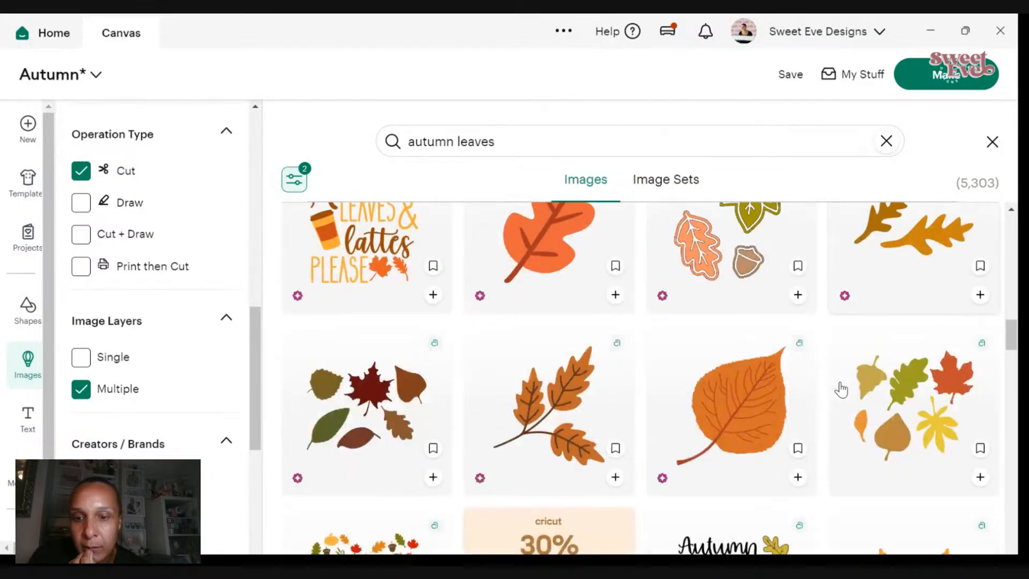
scroll(841, 390, down, 3)
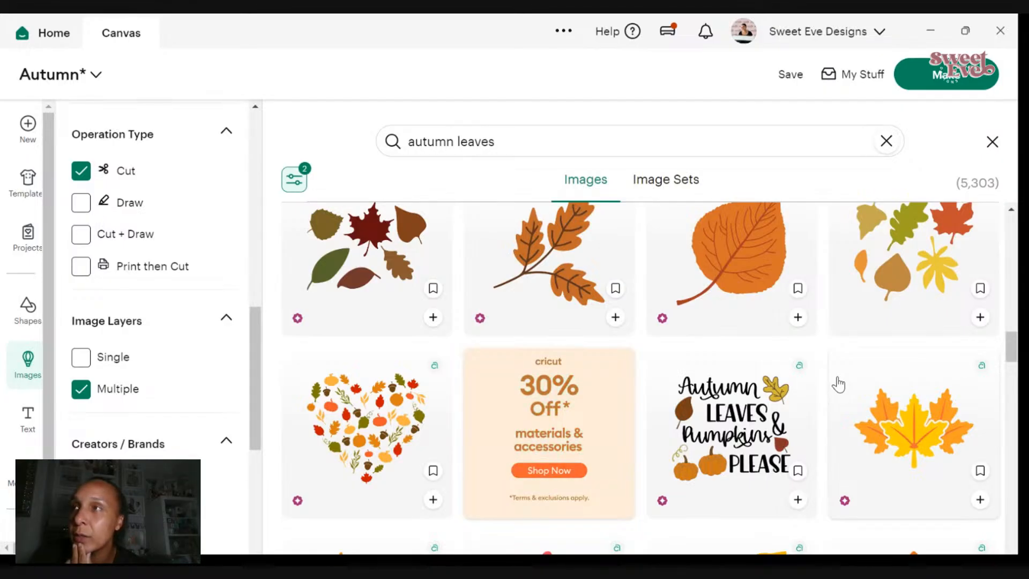
scroll(692, 437, down, 6)
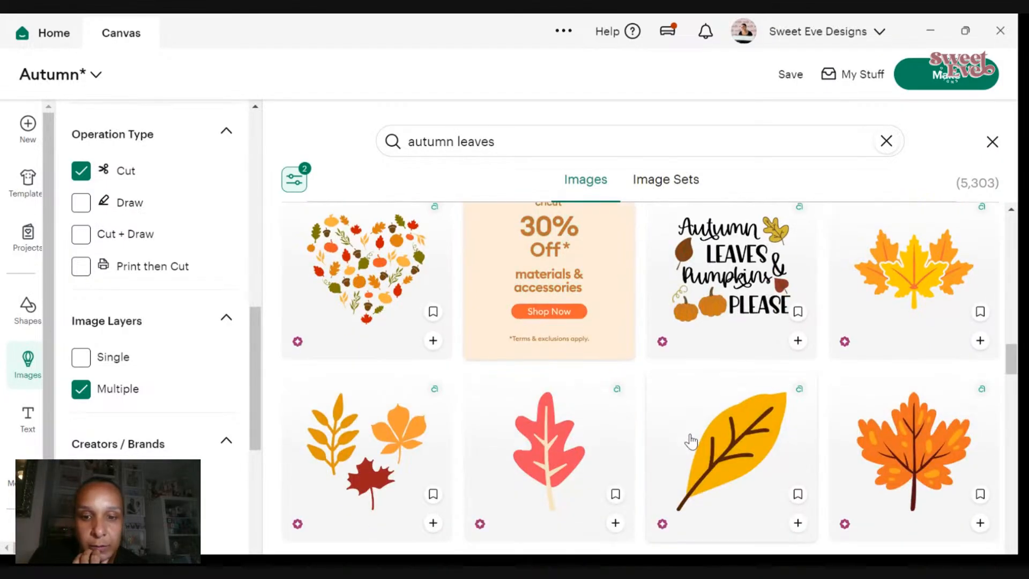
scroll(713, 397, down, 2)
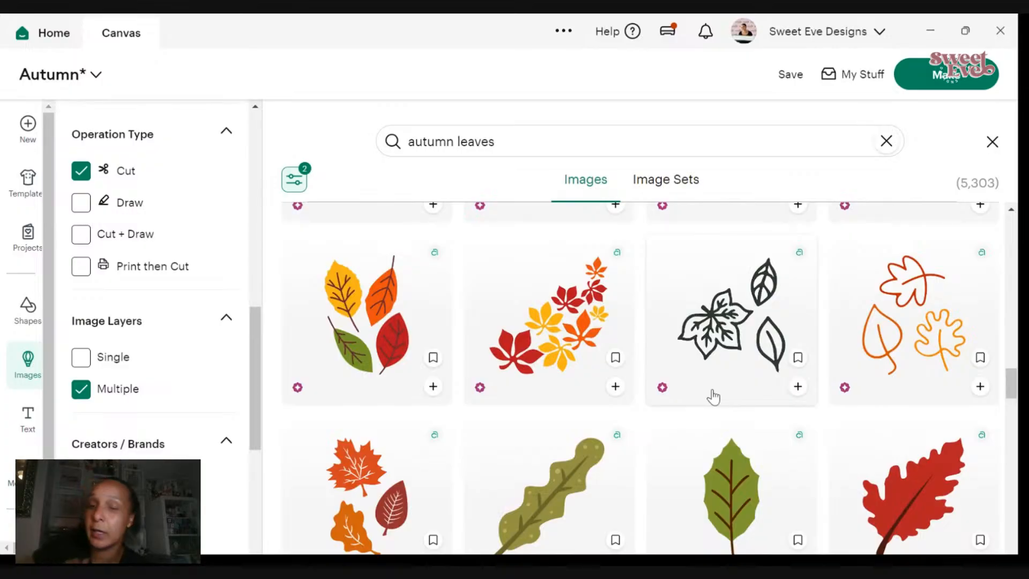
scroll(697, 390, down, 3)
scroll(681, 388, up, 3)
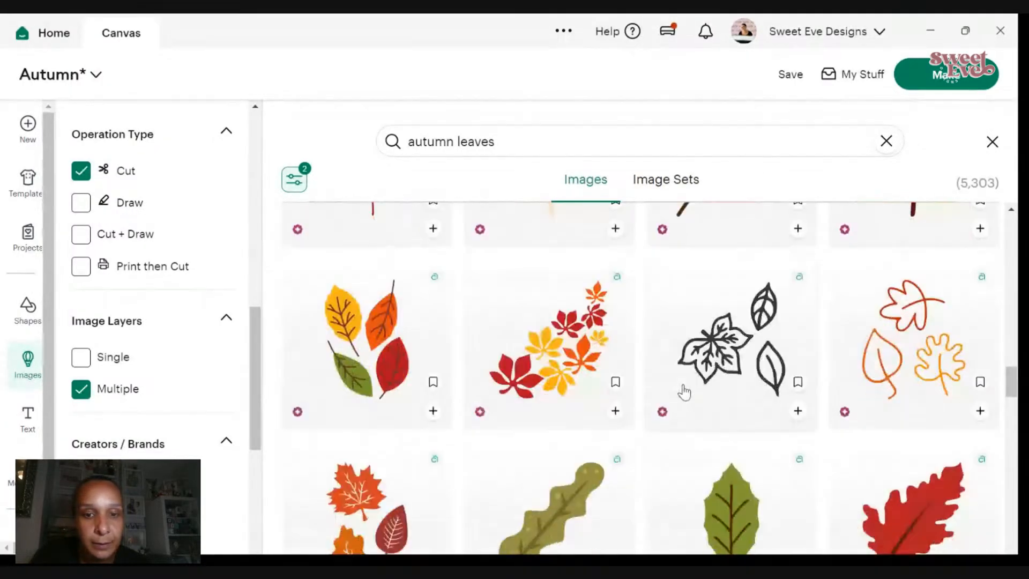
scroll(683, 394, down, 2)
scroll(684, 397, down, 8)
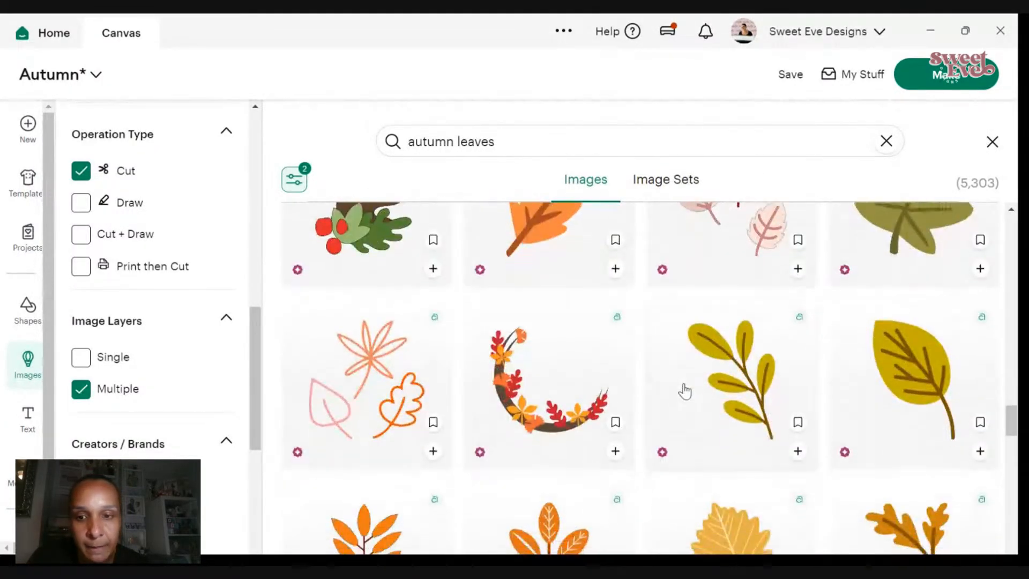
scroll(685, 390, down, 6)
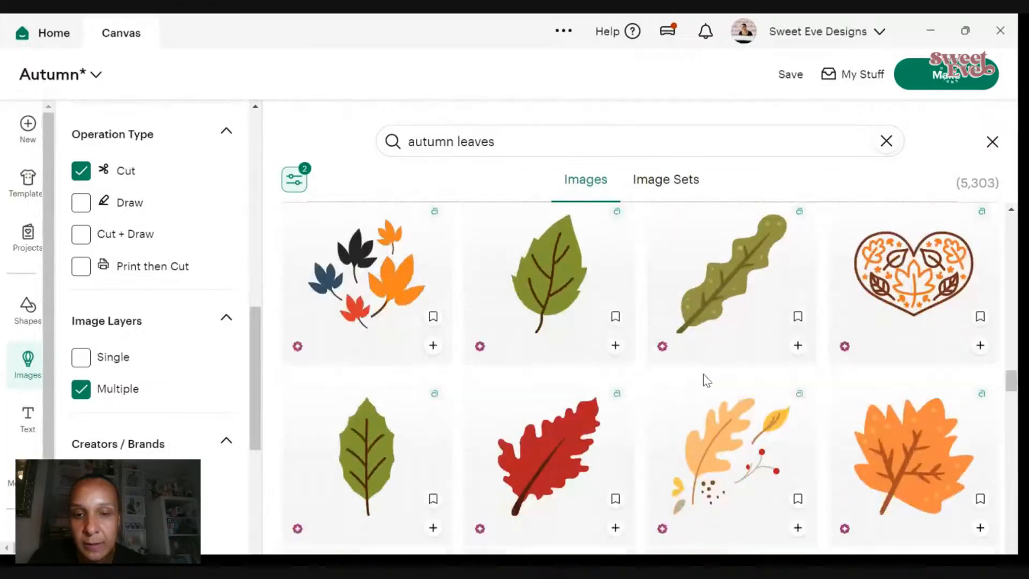
scroll(703, 381, down, 10)
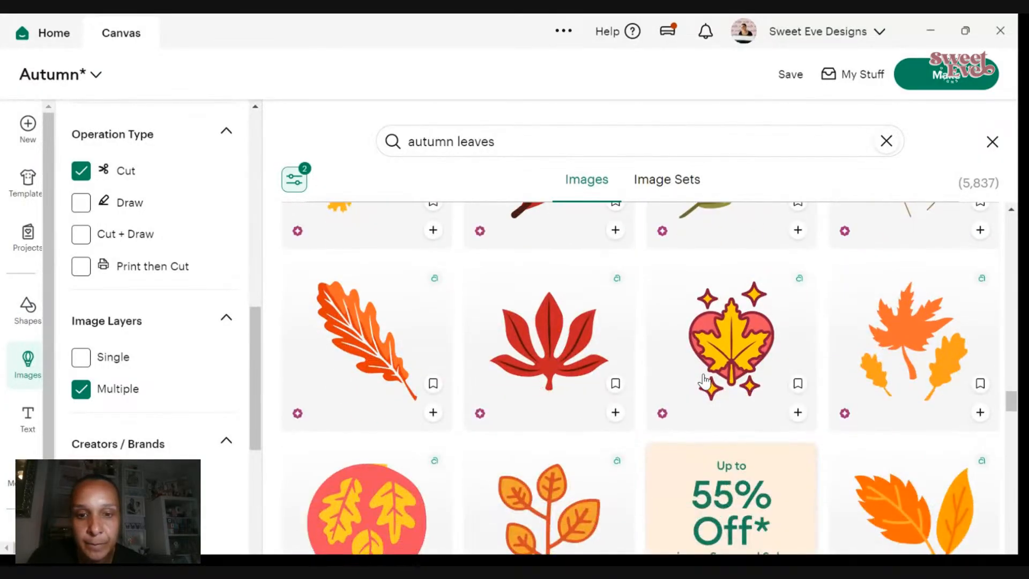
scroll(706, 380, down, 5)
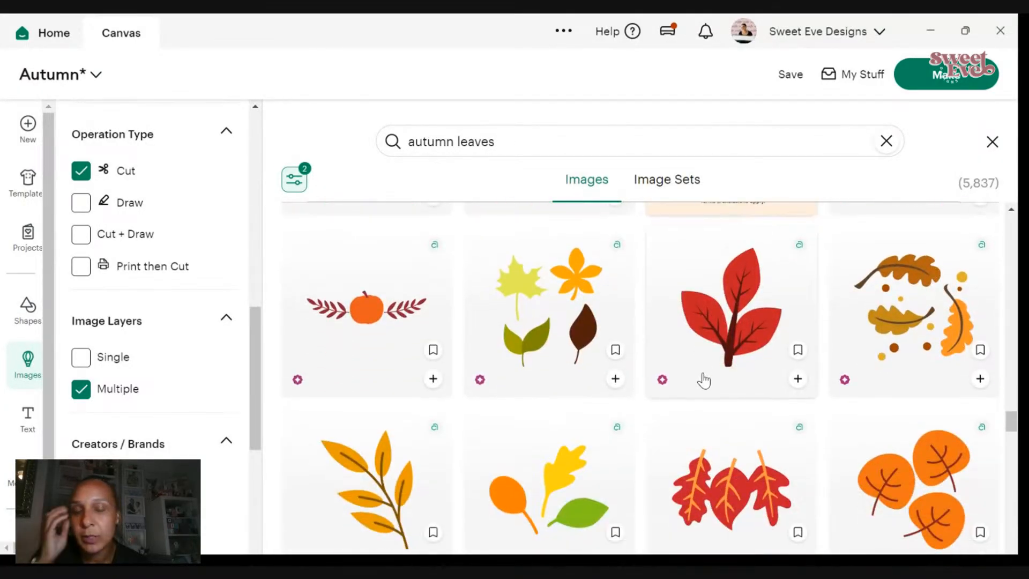
scroll(704, 380, down, 6)
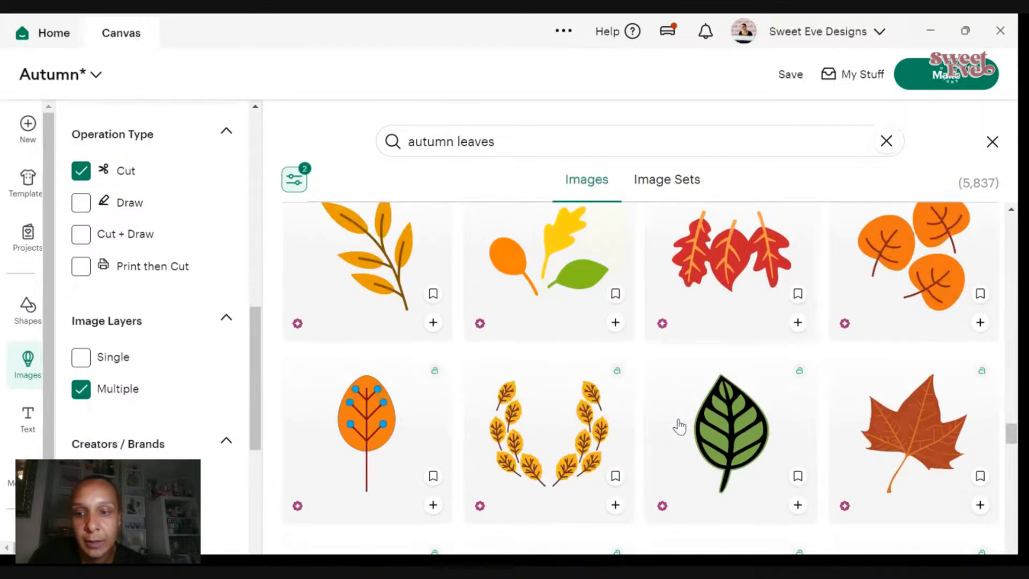
scroll(680, 426, down, 4)
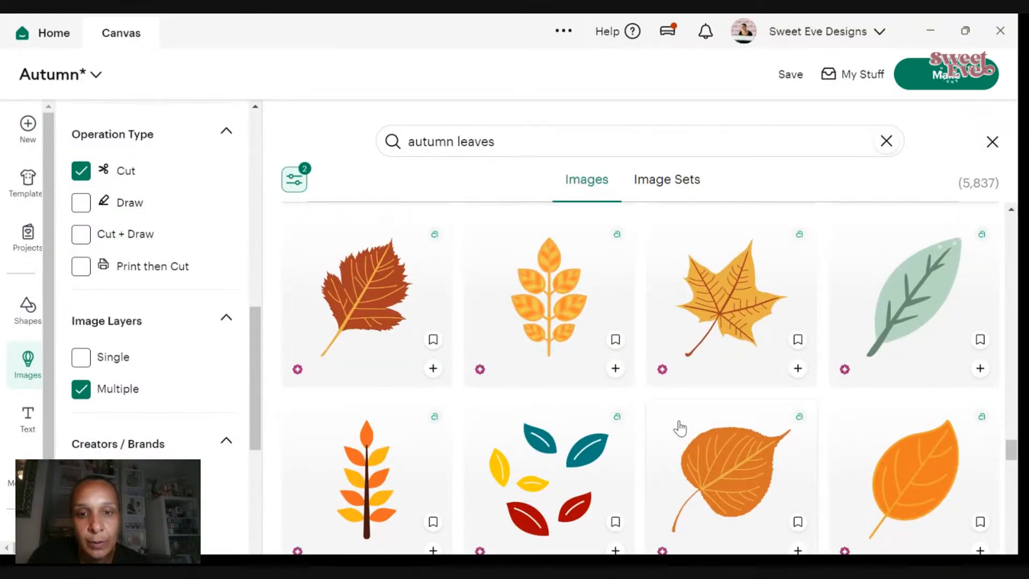
scroll(680, 427, down, 4)
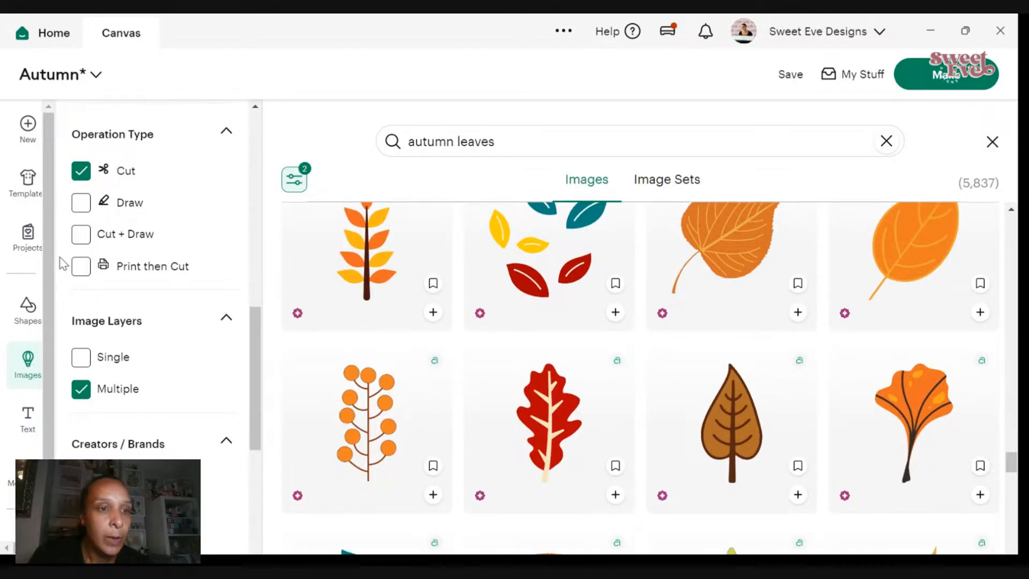
scroll(611, 315, down, 7)
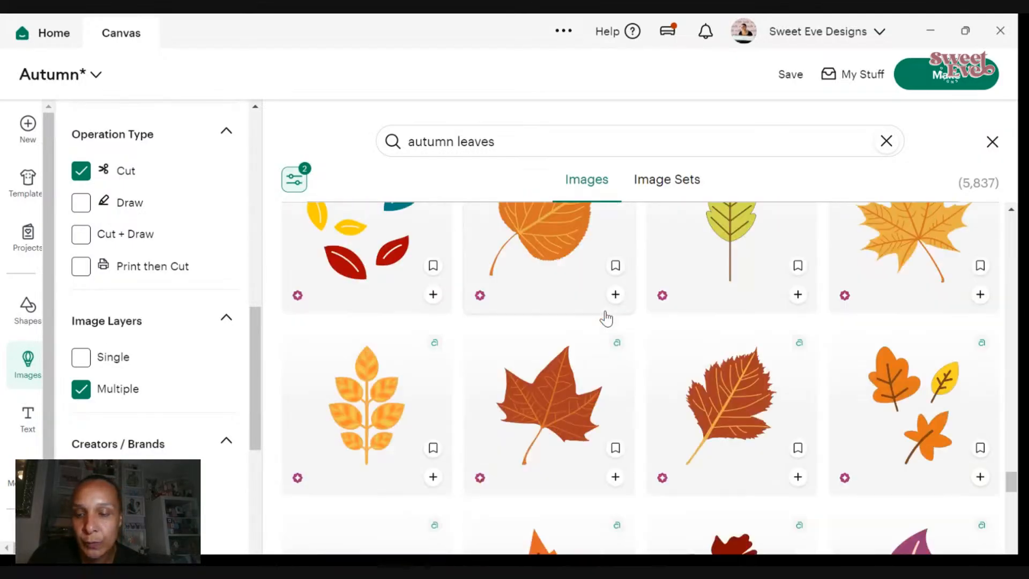
scroll(612, 314, down, 6)
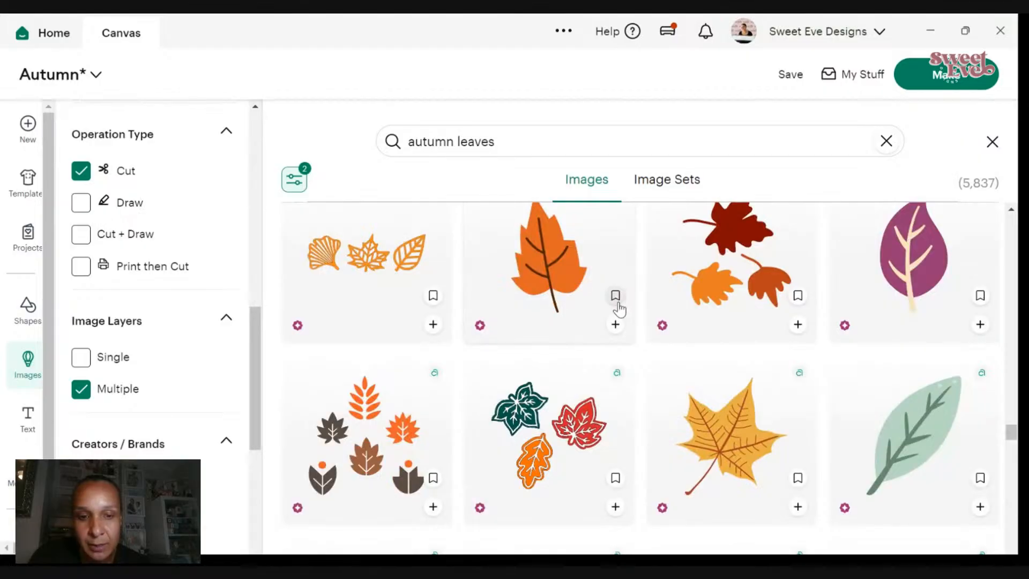
scroll(619, 308, down, 10)
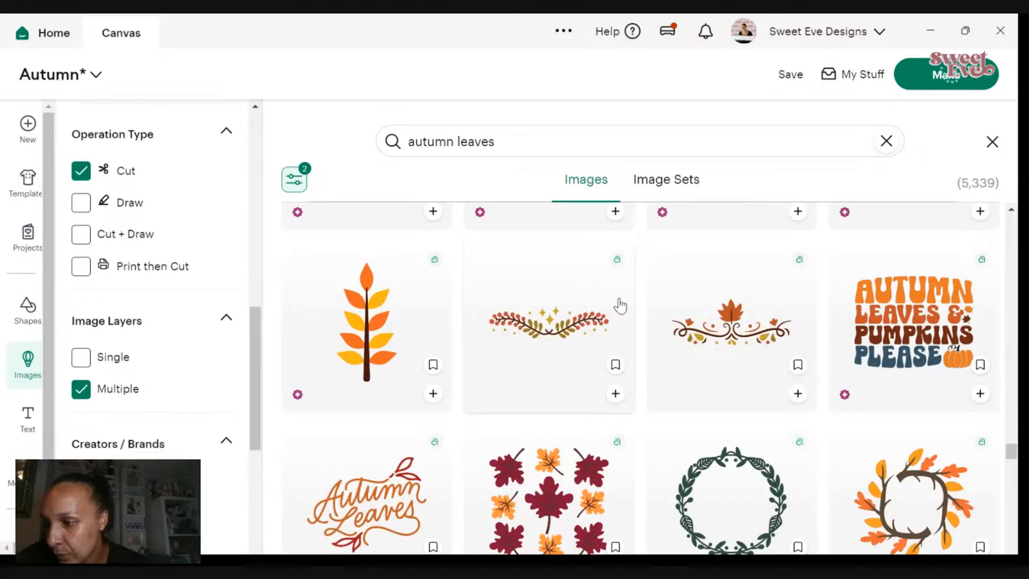
scroll(732, 445, down, 6)
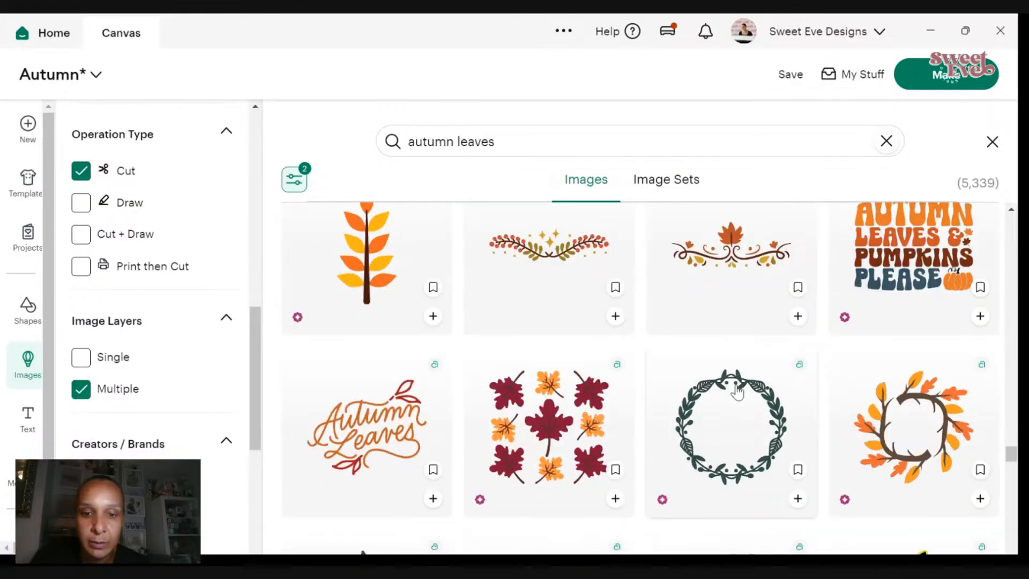
scroll(734, 383, down, 3)
scroll(742, 381, up, 2)
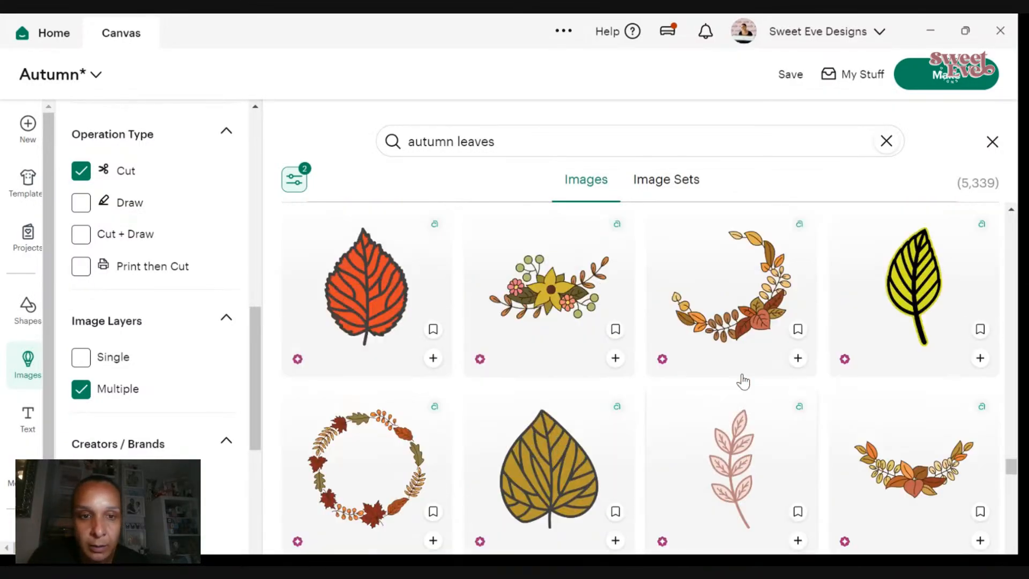
- Find the image of four separate vine leaves in orange, tan, olive and dark green and add it to the canvas
scroll(743, 383, down, 2)
scroll(742, 382, down, 3)
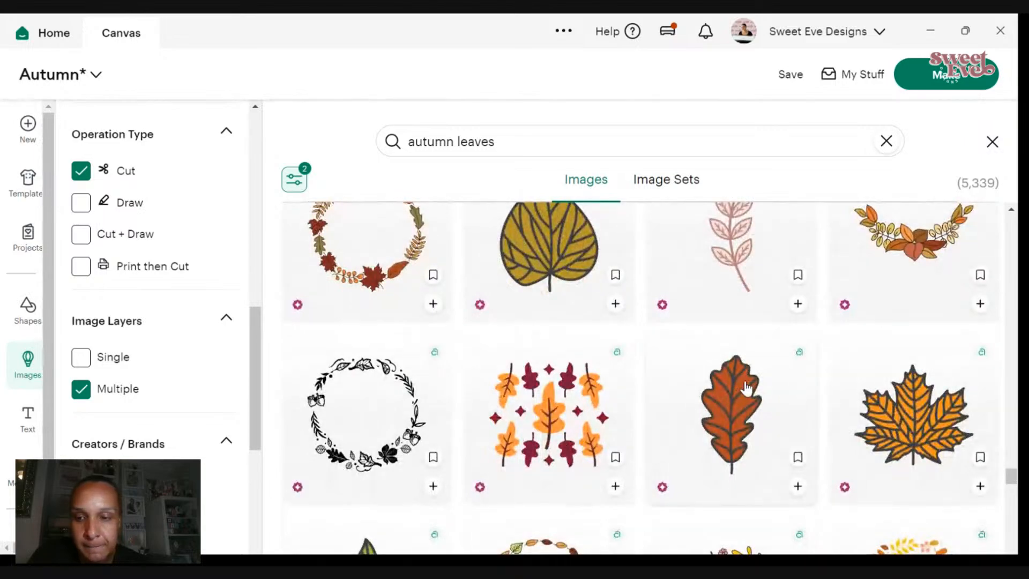
scroll(746, 383, up, 2)
scroll(748, 386, down, 2)
scroll(745, 386, up, 3)
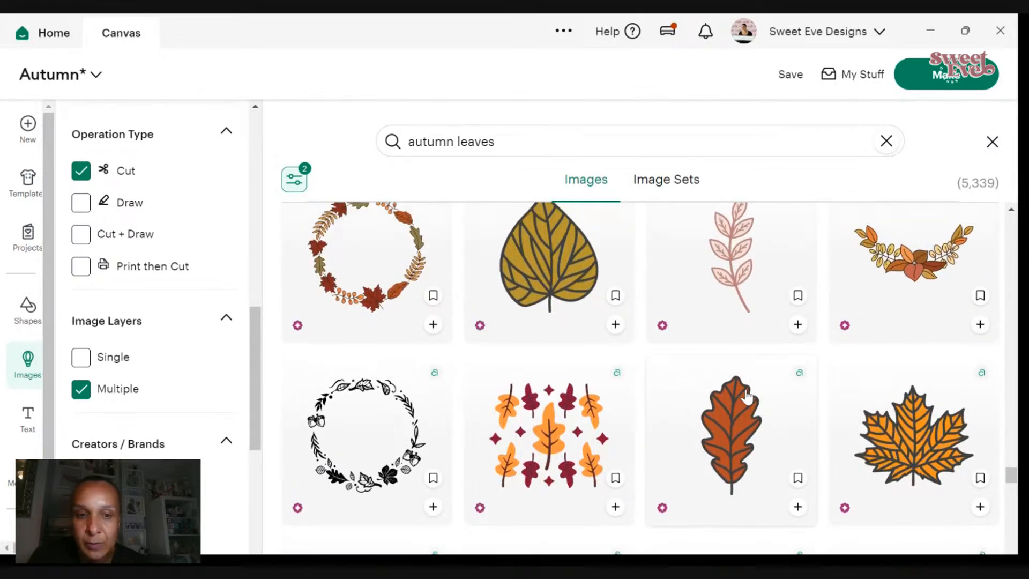
scroll(734, 385, down, 2)
scroll(735, 385, down, 6)
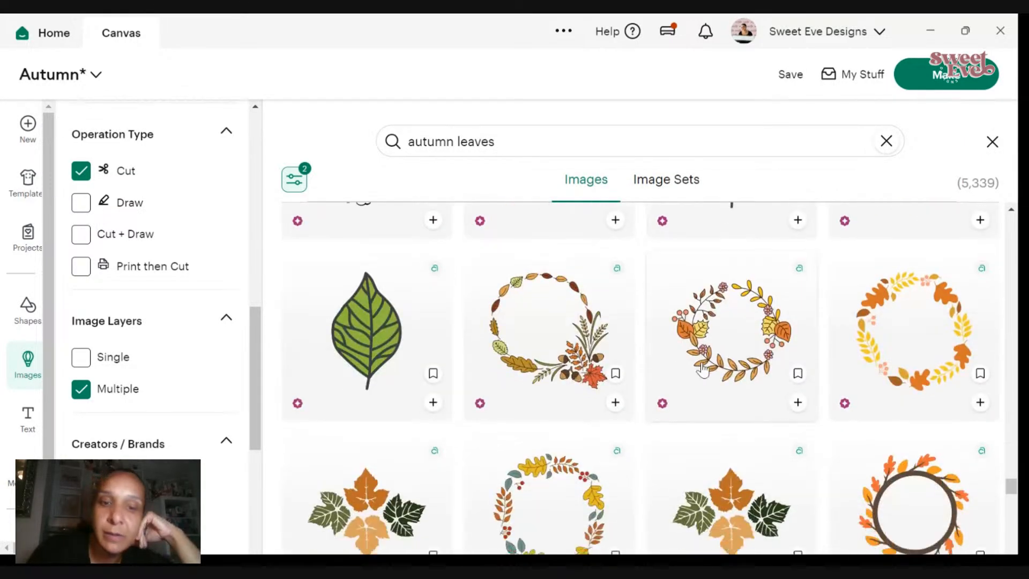
scroll(703, 369, up, 3)
scroll(702, 368, down, 3)
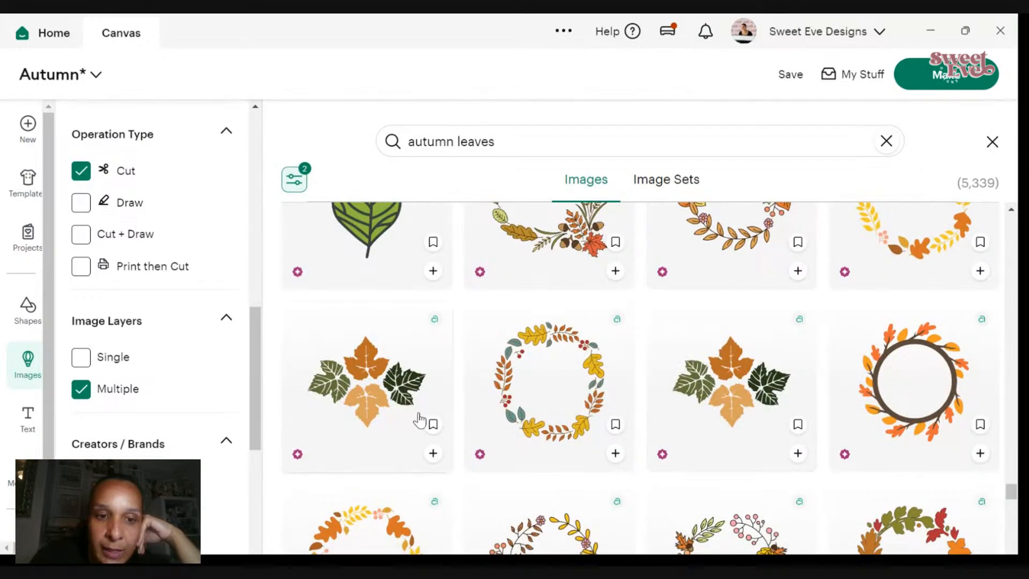
click(433, 453)
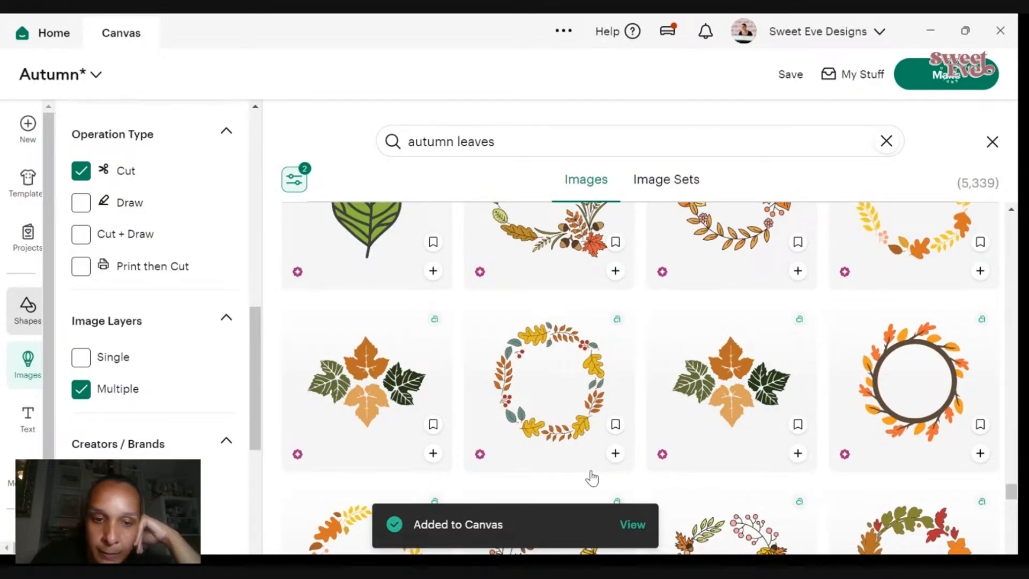
- Return to the canvas and move the four-leaf image to the empty area below the "Autumn Glow" lettering
click(27, 314)
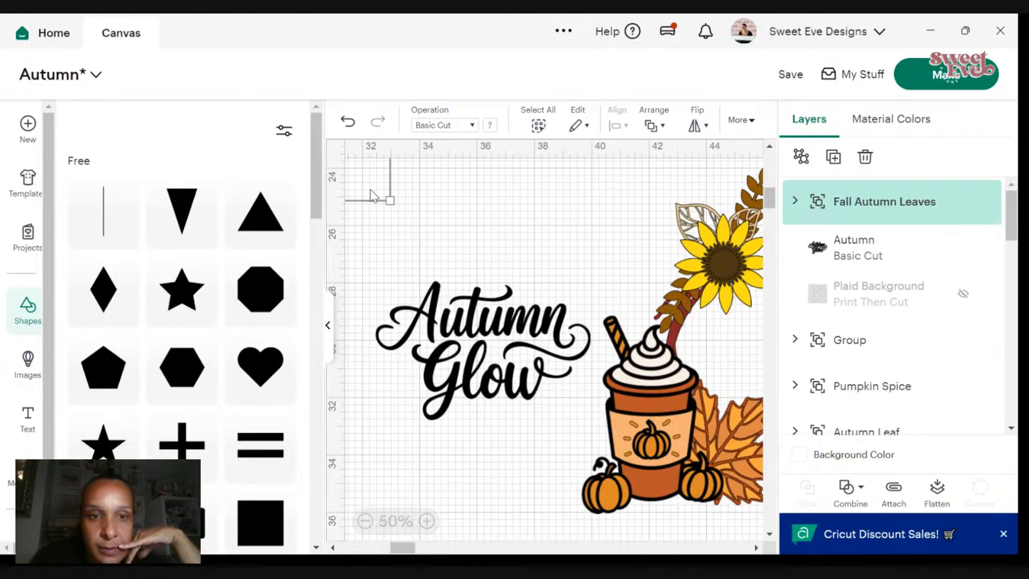
drag(374, 196, 615, 370)
scroll(595, 316, down, 2)
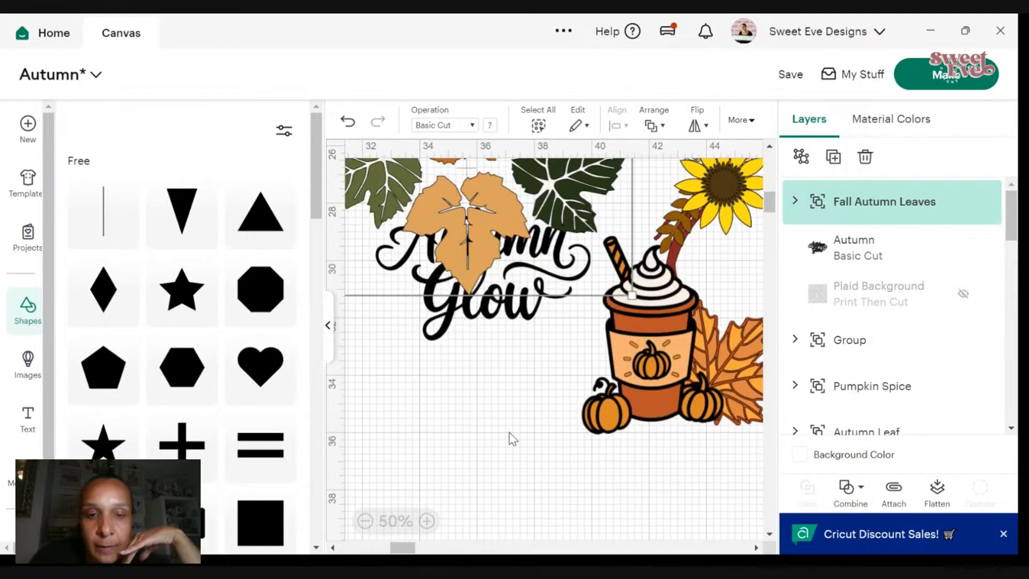
scroll(490, 284, down, 4)
drag(473, 252, 517, 431)
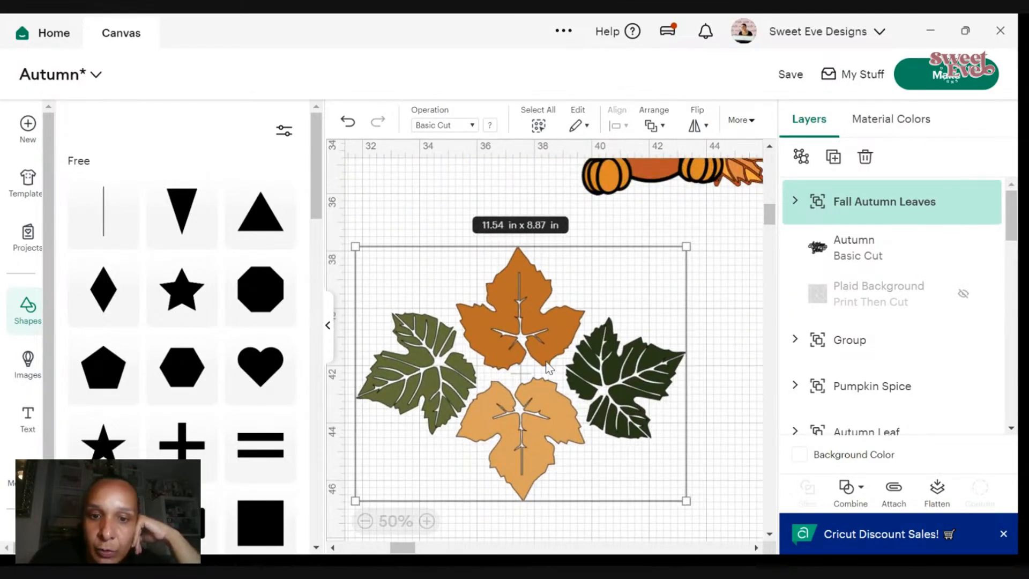
click(748, 422)
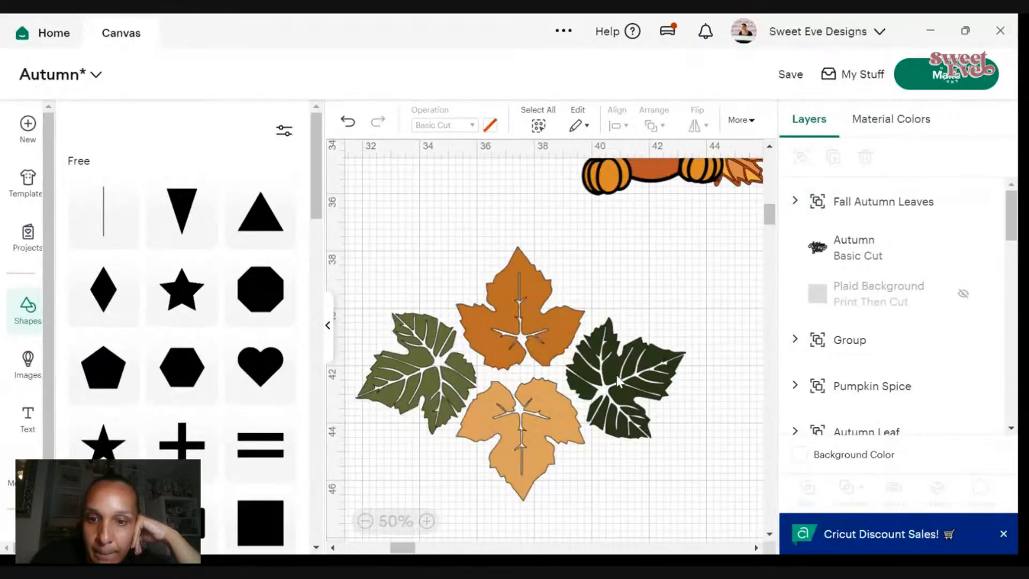
- Expand the Fall Autumn Leaves group, move its dark green leaf clear of the others and rotate it roughly upright
mouse_move(617, 369)
mouse_down()
mouse_move(594, 361)
mouse_move(620, 358)
mouse_up()
click(795, 202)
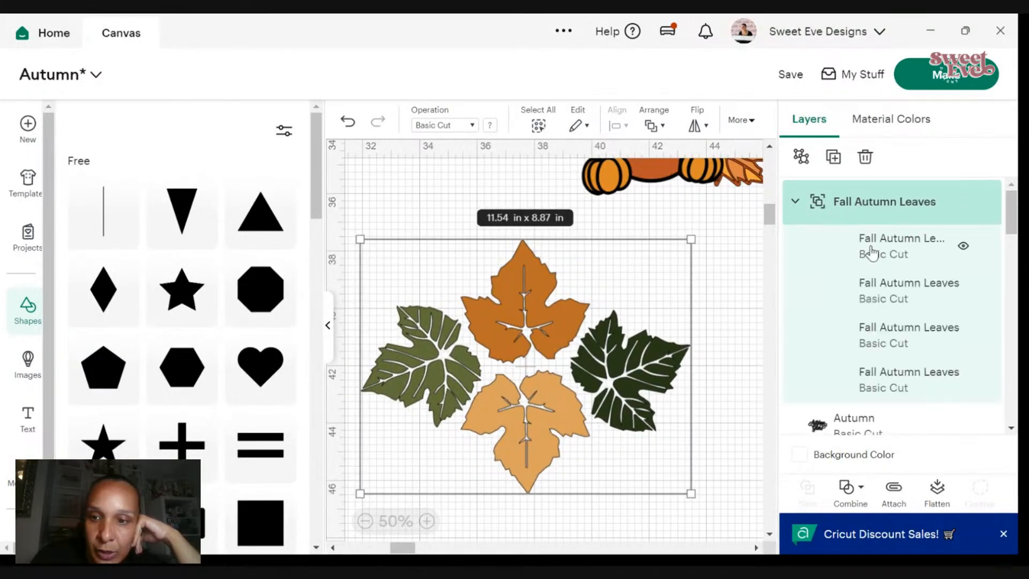
scroll(869, 264, down, 2)
click(841, 217)
click(840, 217)
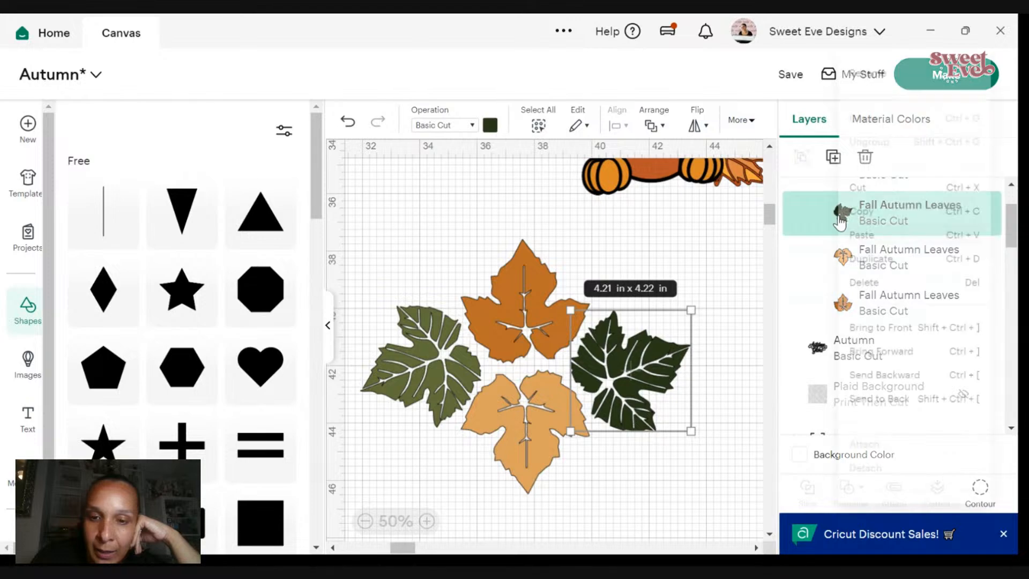
right_click(841, 217)
key(Escape)
drag(630, 370, 665, 366)
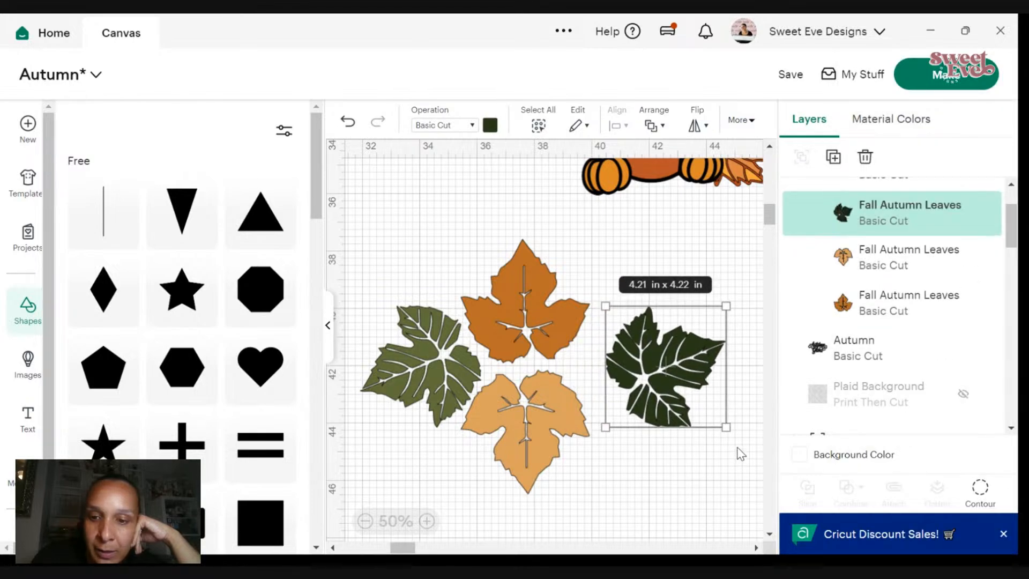
drag(737, 432, 744, 337)
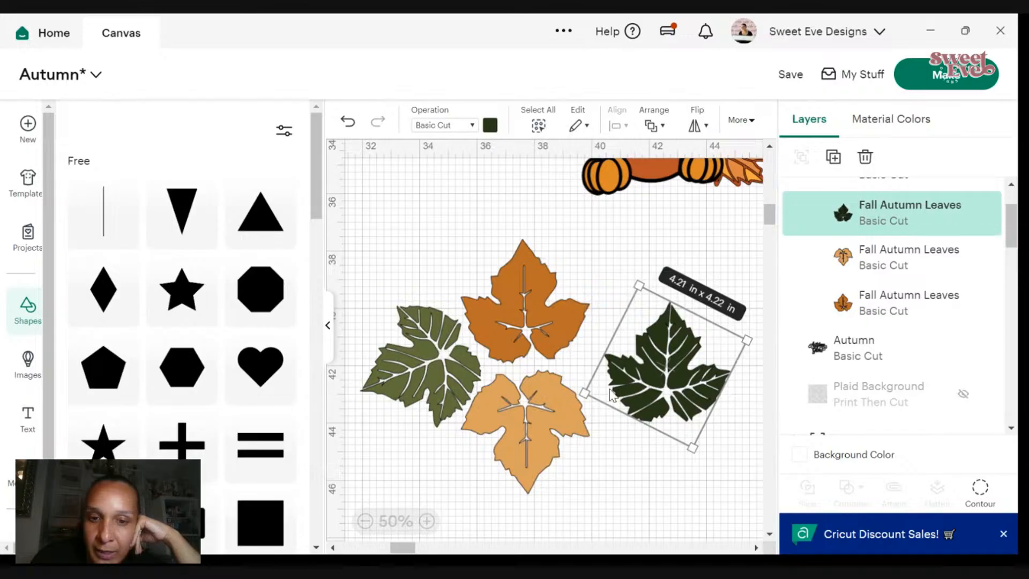
- Ungroup the Fall Autumn Leaves image into four independent leaves
scroll(661, 352, up, 10)
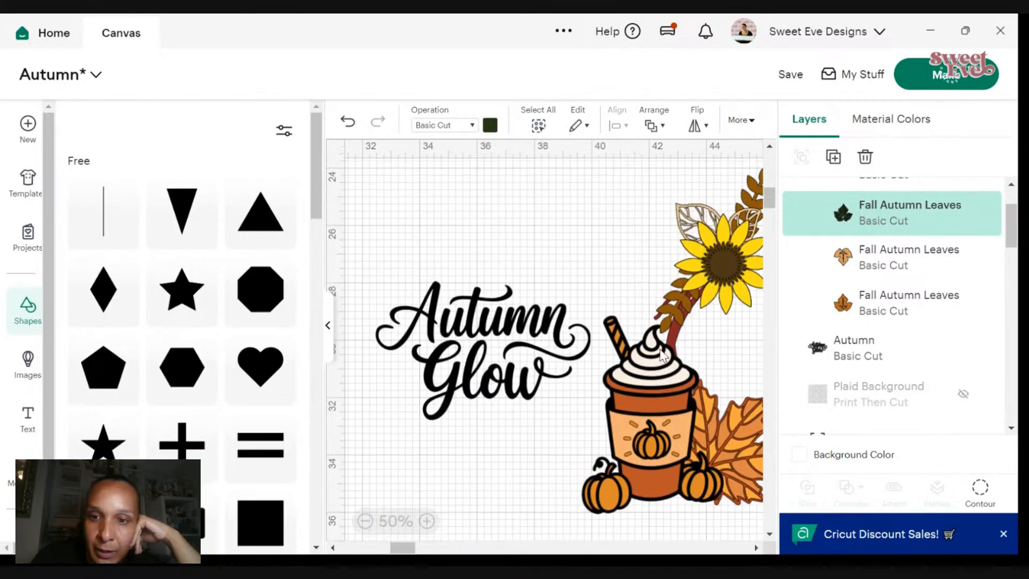
scroll(663, 354, down, 2)
scroll(664, 355, down, 8)
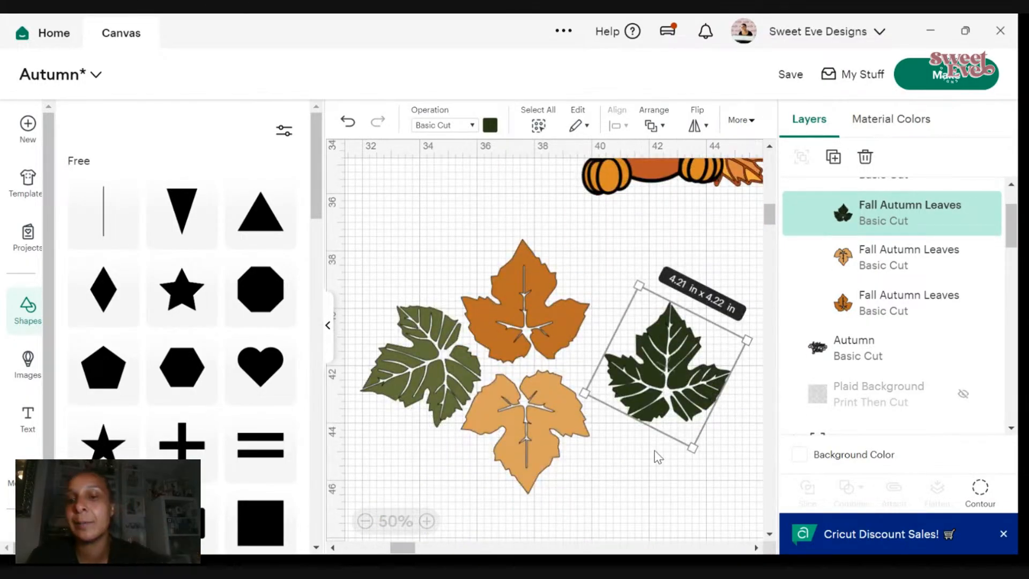
click(685, 478)
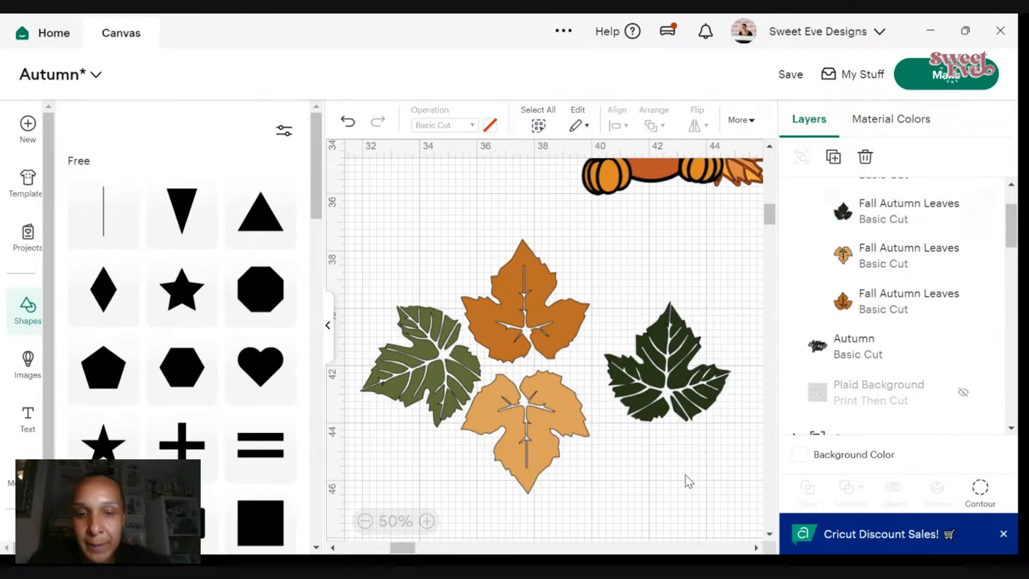
click(674, 413)
mouse_move(674, 413)
mouse_down()
mouse_move(675, 390)
mouse_move(670, 415)
mouse_up()
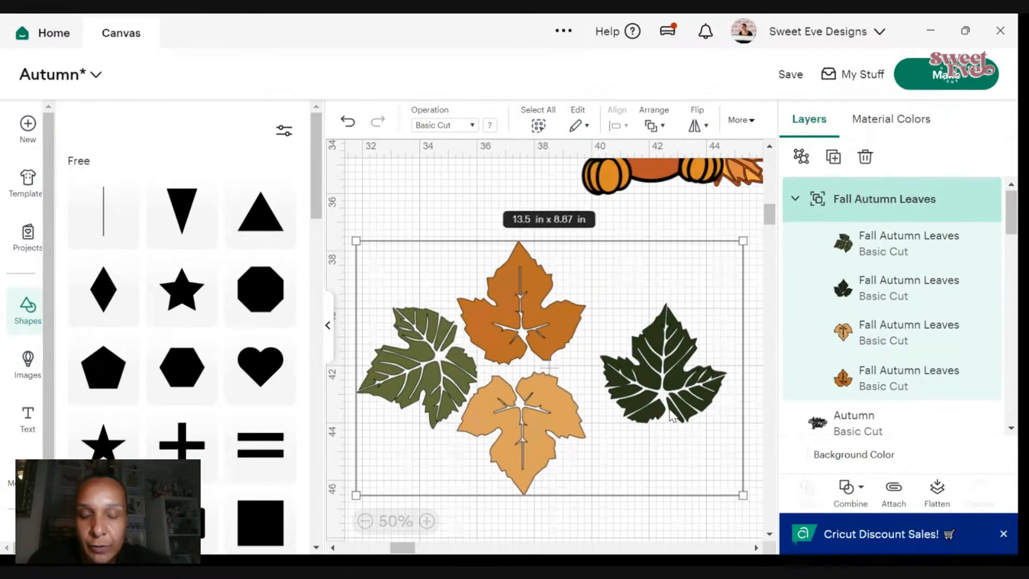
click(801, 156)
click(750, 242)
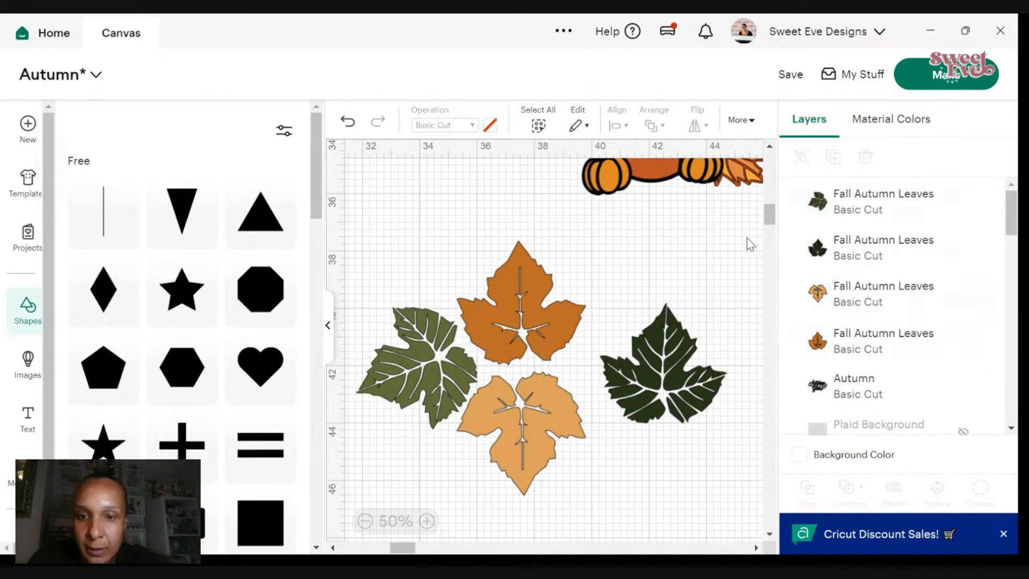
- Overlay the dark green leaf on the orange leaf to match its upright rotation, and set the two leaves apart again
drag(651, 361, 529, 301)
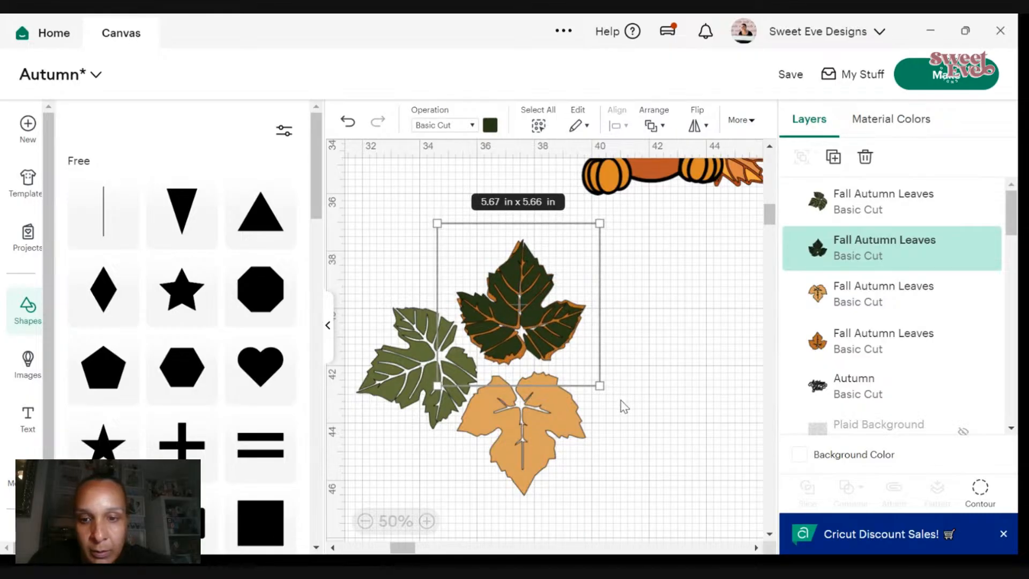
mouse_move(608, 400)
mouse_down()
mouse_move(616, 386)
mouse_move(616, 394)
mouse_up()
drag(548, 328, 700, 333)
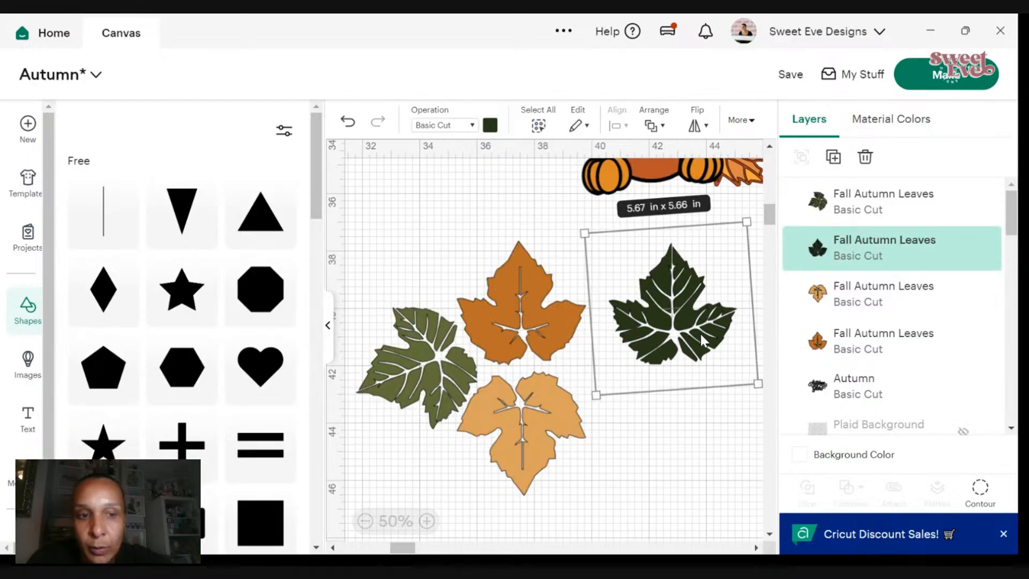
drag(562, 308, 483, 251)
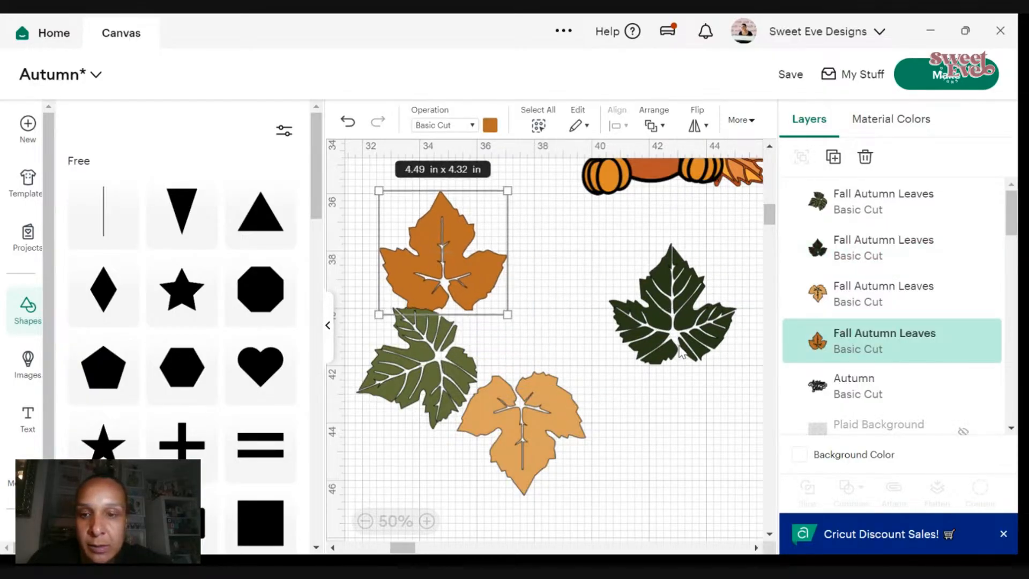
- Shift the upright dark green leaf slightly toward the other leaves and recolour it olive green
drag(701, 350, 665, 354)
click(490, 126)
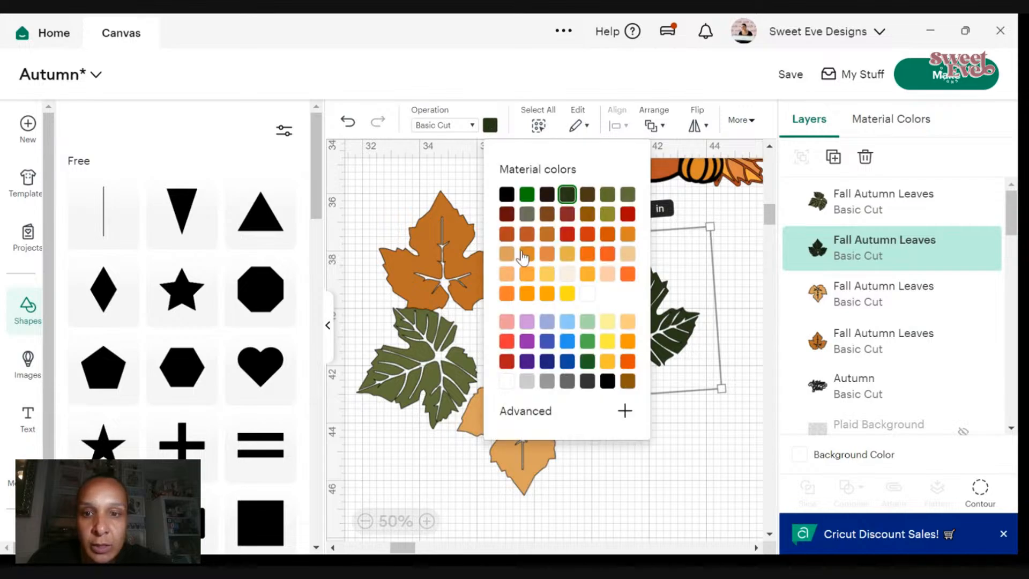
click(608, 195)
click(609, 394)
- Insert a basic circle shape beside the twig wreath
click(640, 348)
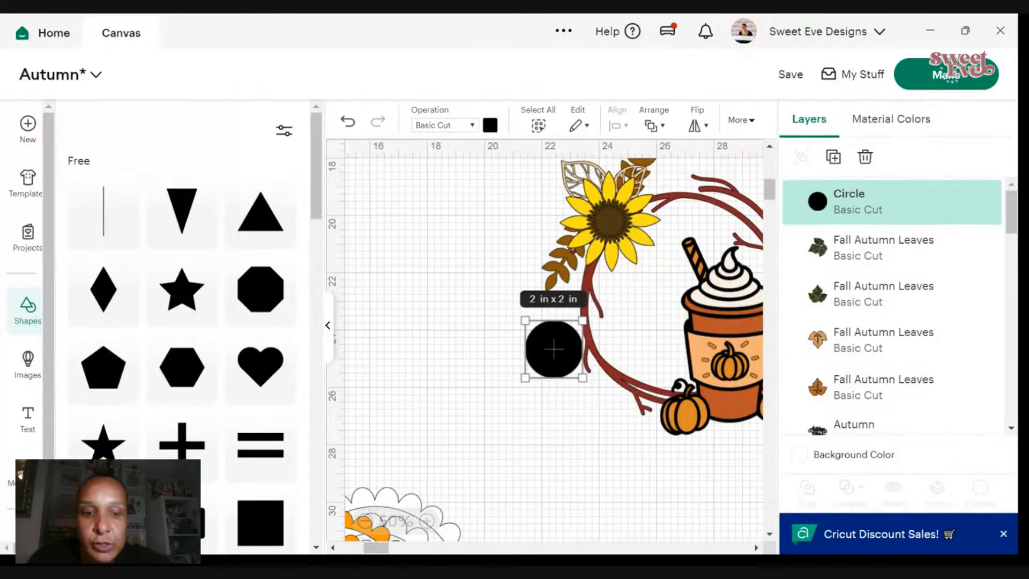
scroll(470, 403, down, 5)
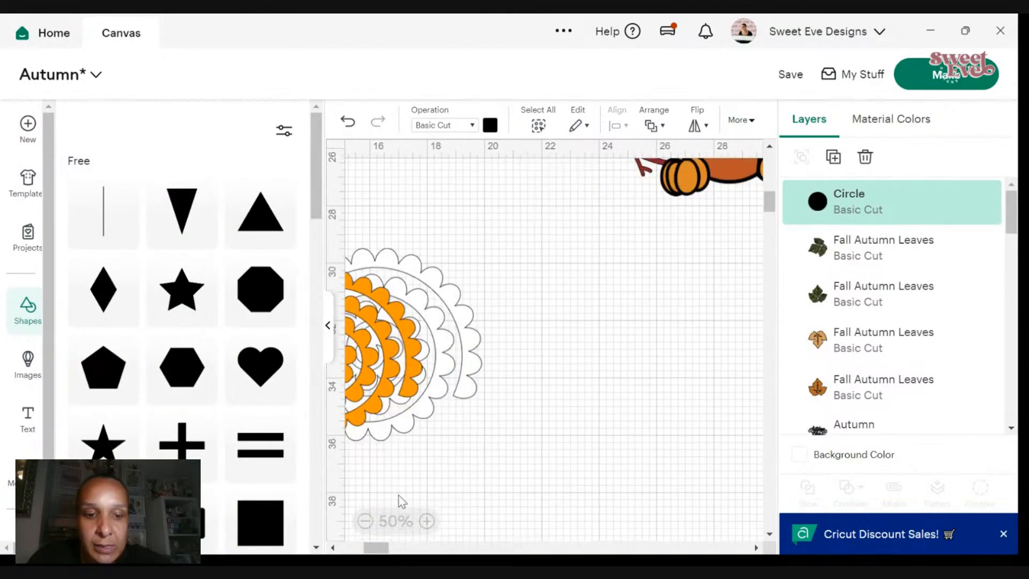
click(487, 472)
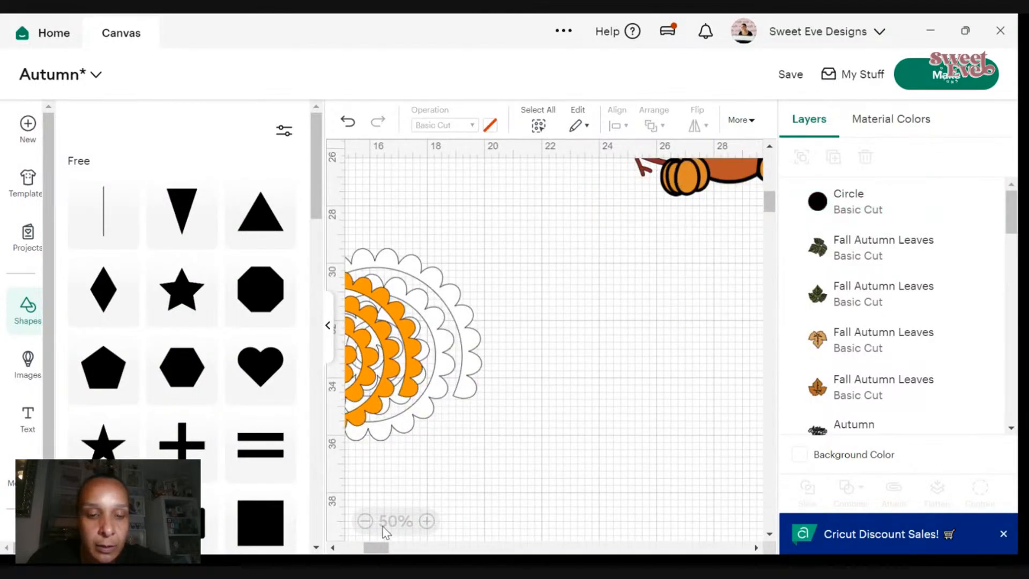
scroll(602, 358, up, 3)
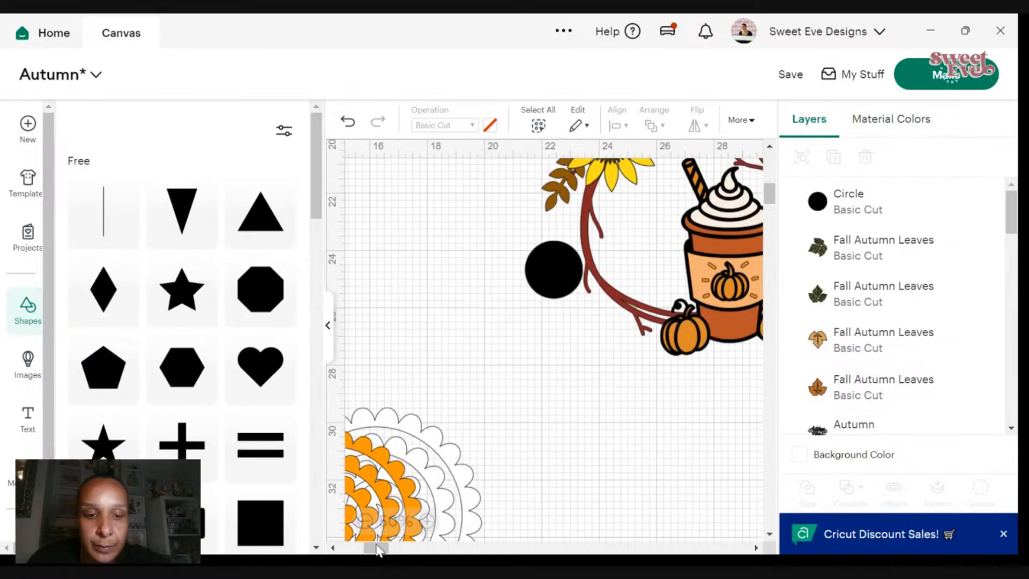
drag(375, 548, 403, 552)
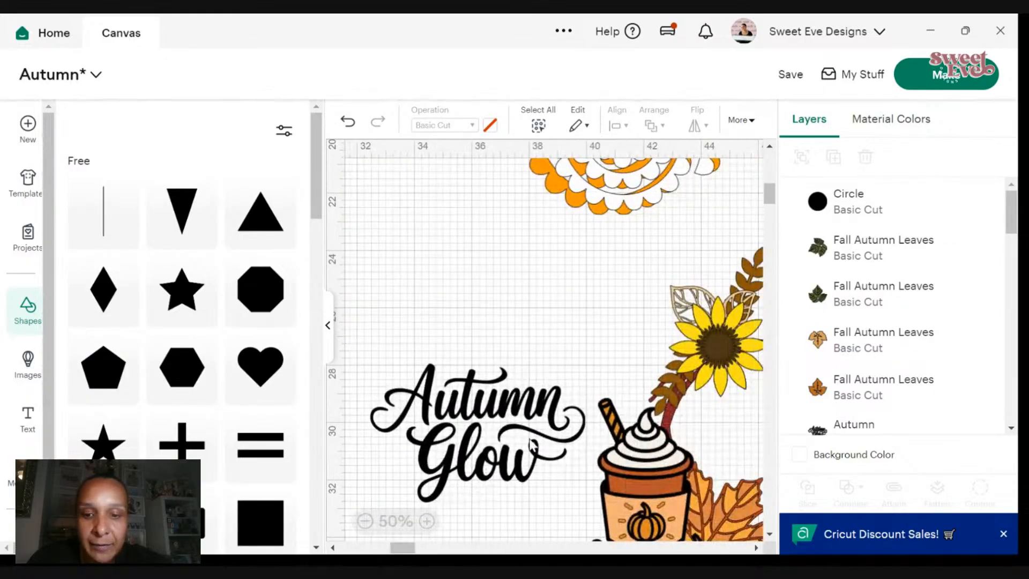
scroll(643, 487, down, 4)
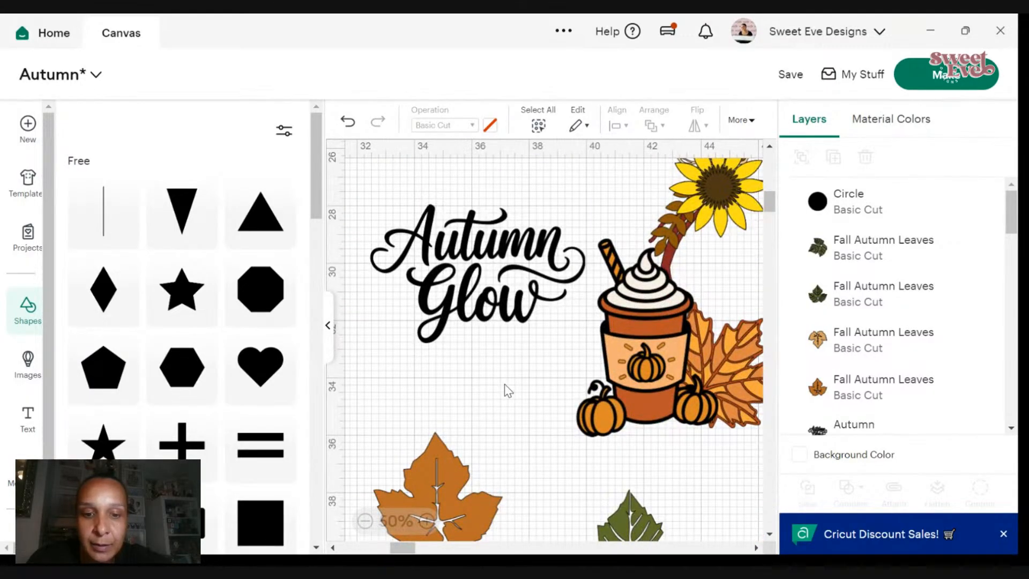
scroll(509, 384, down, 5)
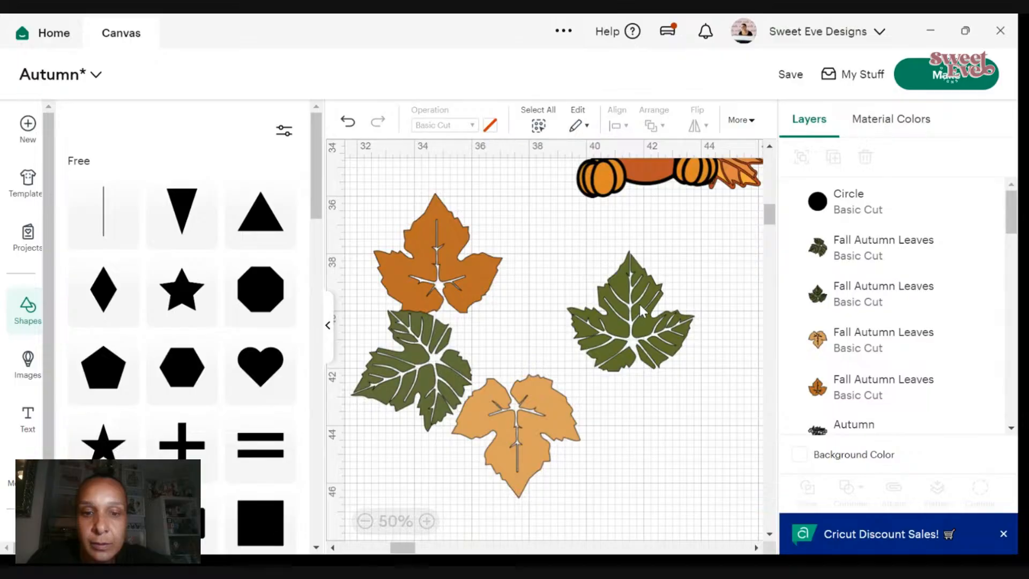
scroll(352, 333, up, 10)
scroll(352, 333, down, 10)
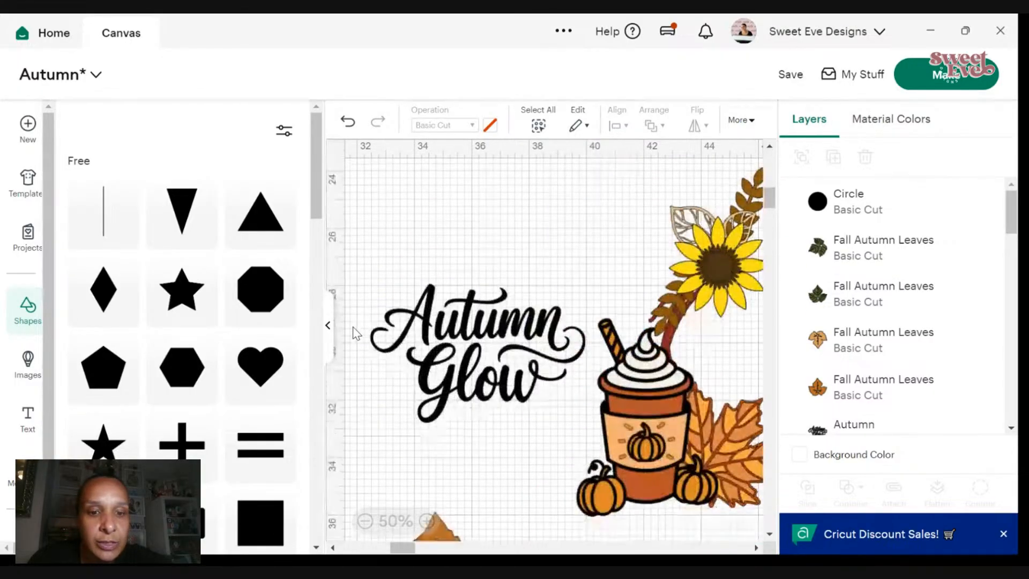
- Delete the black square shape below the circle
scroll(354, 332, down, 3)
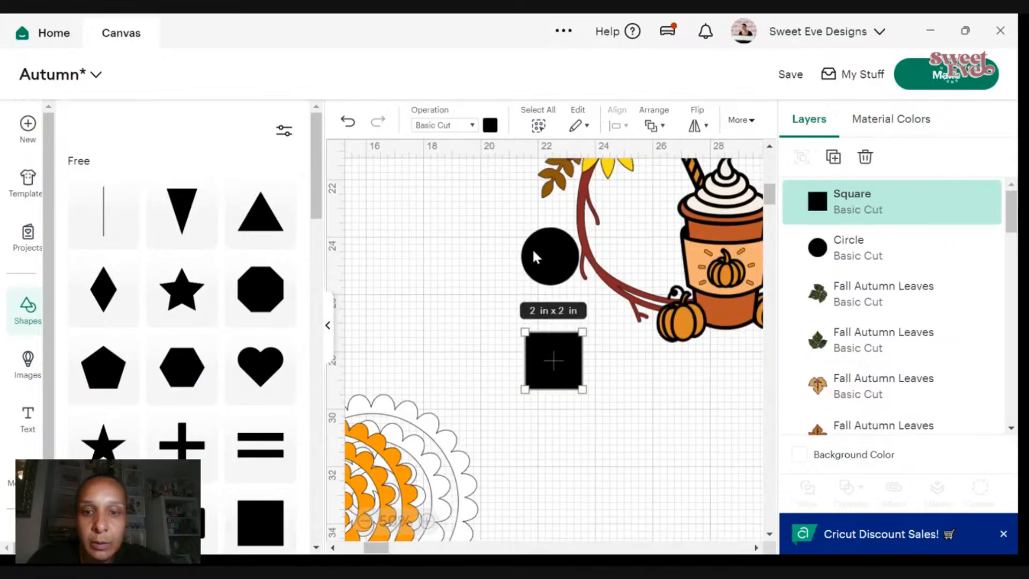
scroll(532, 248, down, 2)
right_click(558, 269)
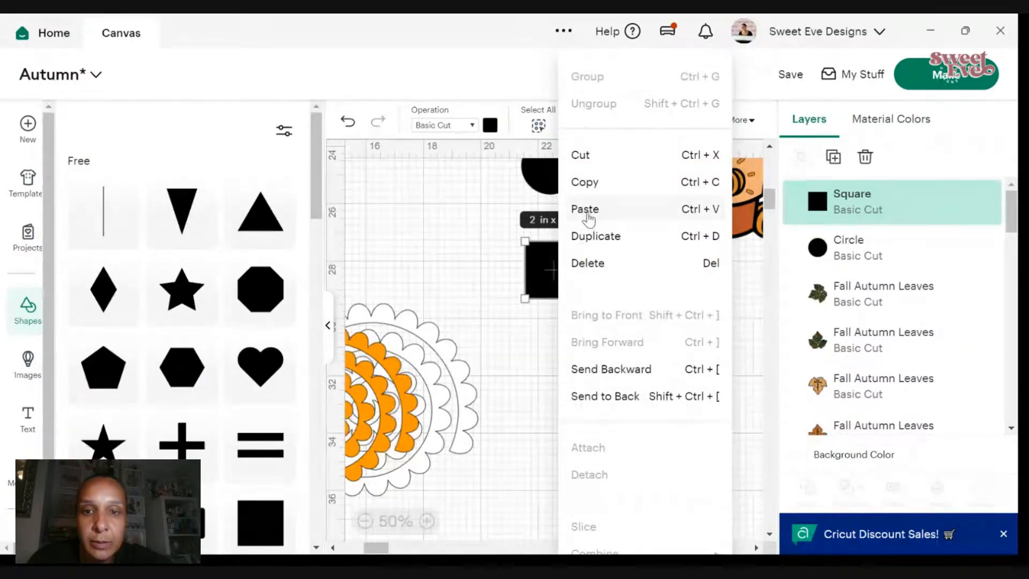
click(582, 263)
- Zoom the canvas out to 20% to view the wreaths, lettering and loose leaves together
scroll(546, 381, down, 12)
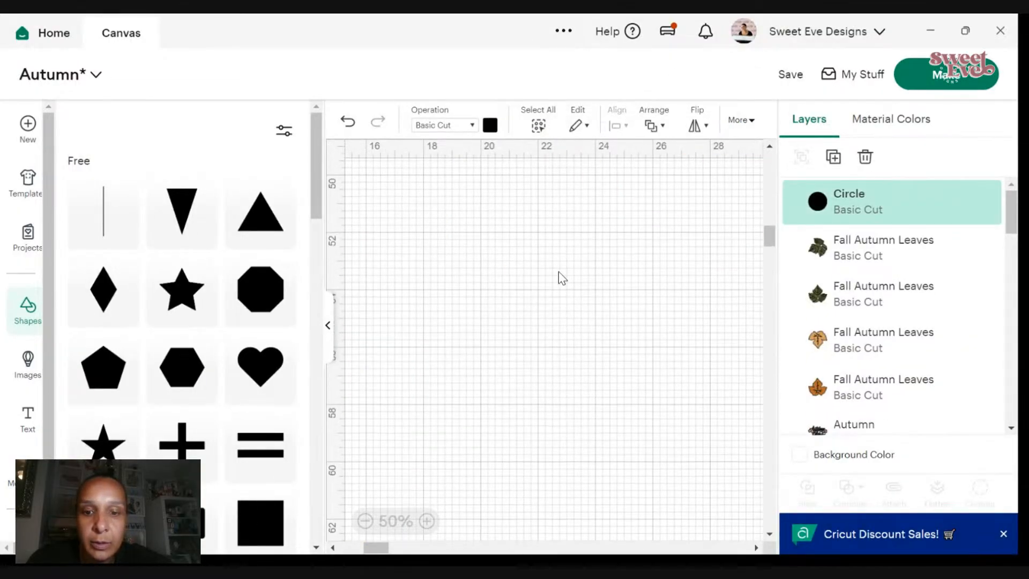
click(365, 521)
click(365, 520)
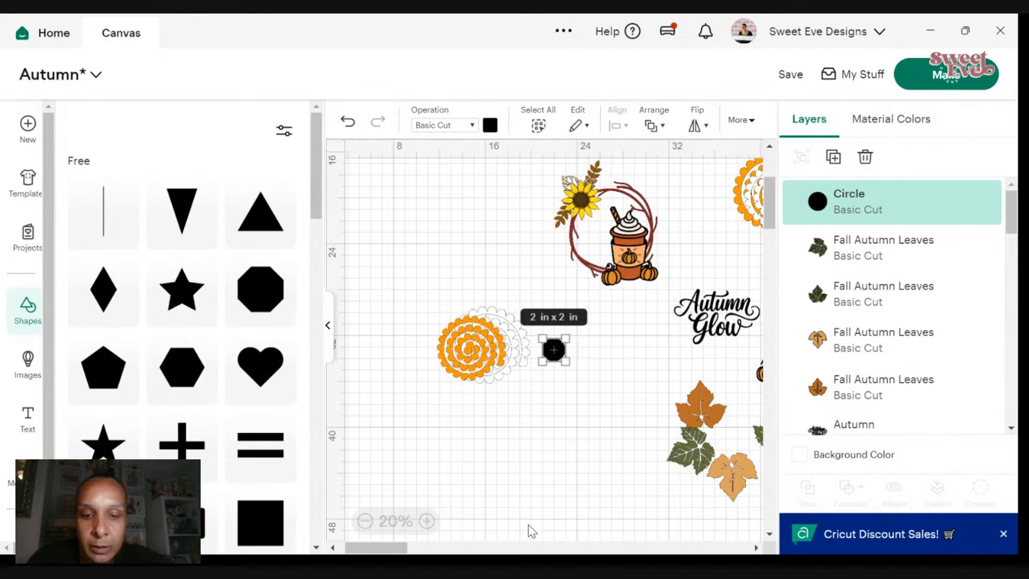
drag(391, 549, 404, 554)
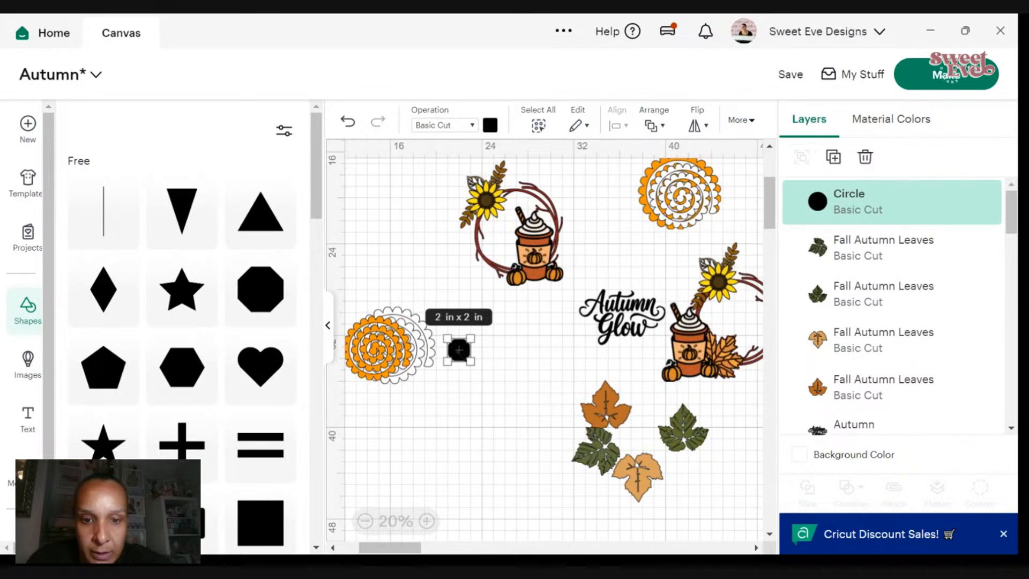
- Enlarge the black circle to about 7.2 in across and place it over the upright olive green leaf
drag(472, 362, 532, 422)
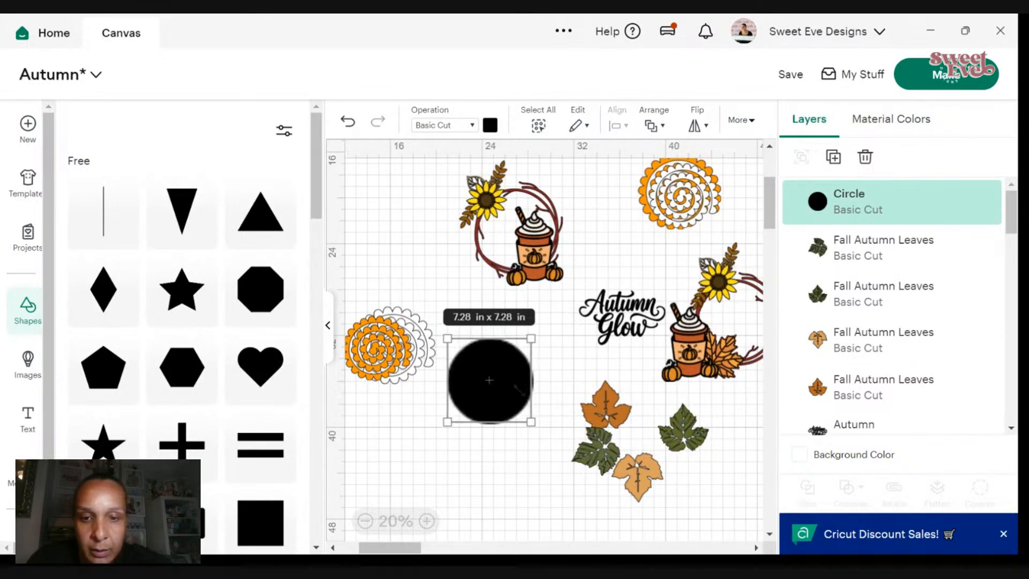
drag(489, 379, 687, 430)
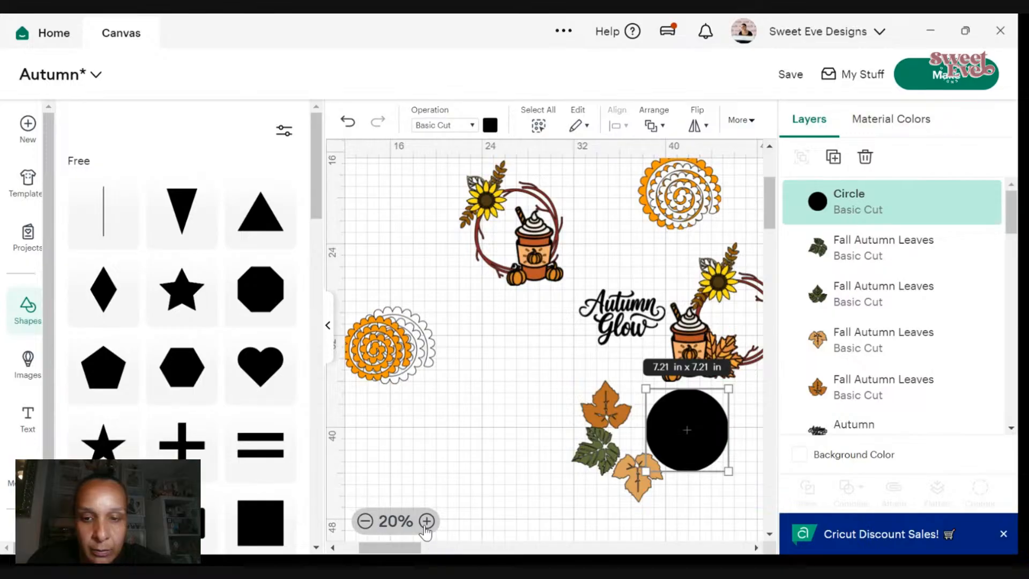
- Slice the black circle with the upright olive green leaf beneath it
click(426, 522)
click(426, 523)
drag(406, 548, 418, 548)
click(660, 446)
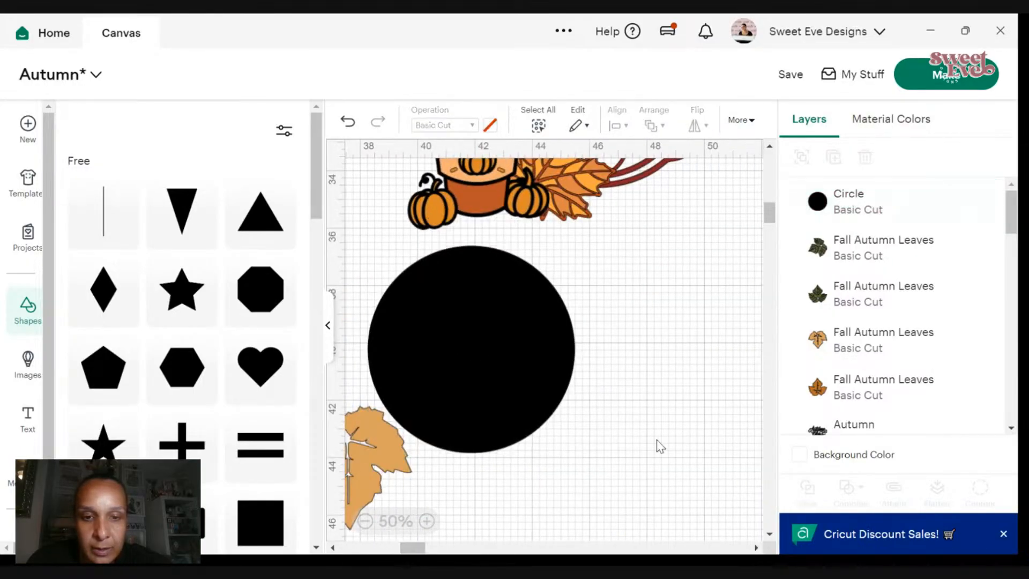
drag(657, 394, 477, 350)
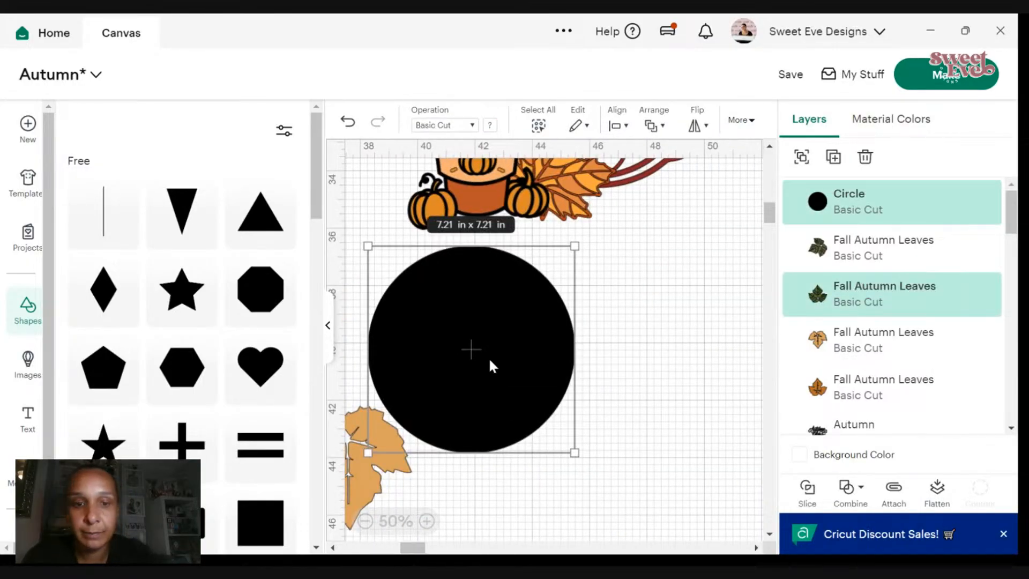
click(807, 489)
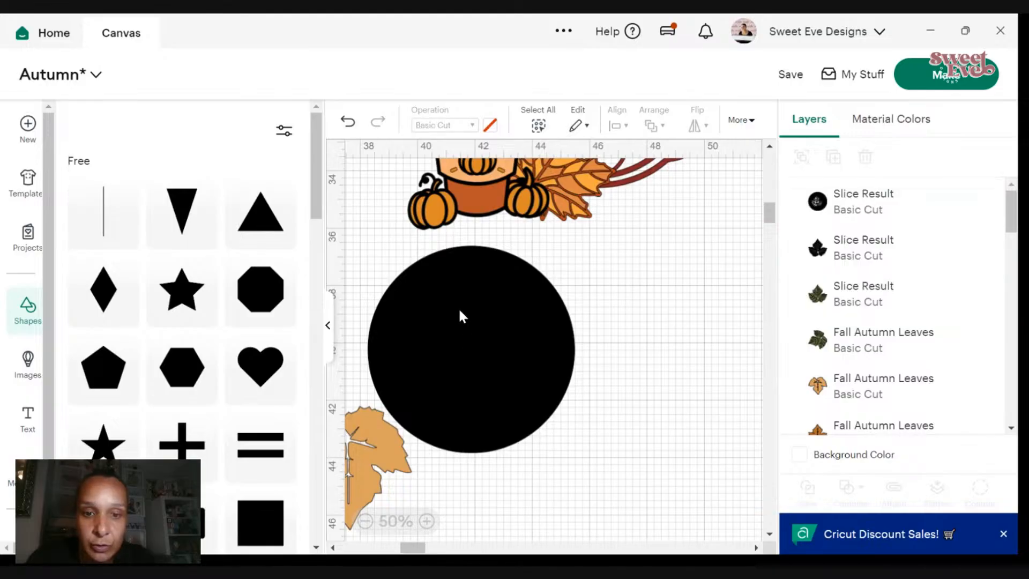
- Separate the slice pieces by moving the circle aside, and delete the black leaf-shaped cut-out
drag(461, 316, 652, 375)
drag(472, 344, 486, 496)
right_click(486, 496)
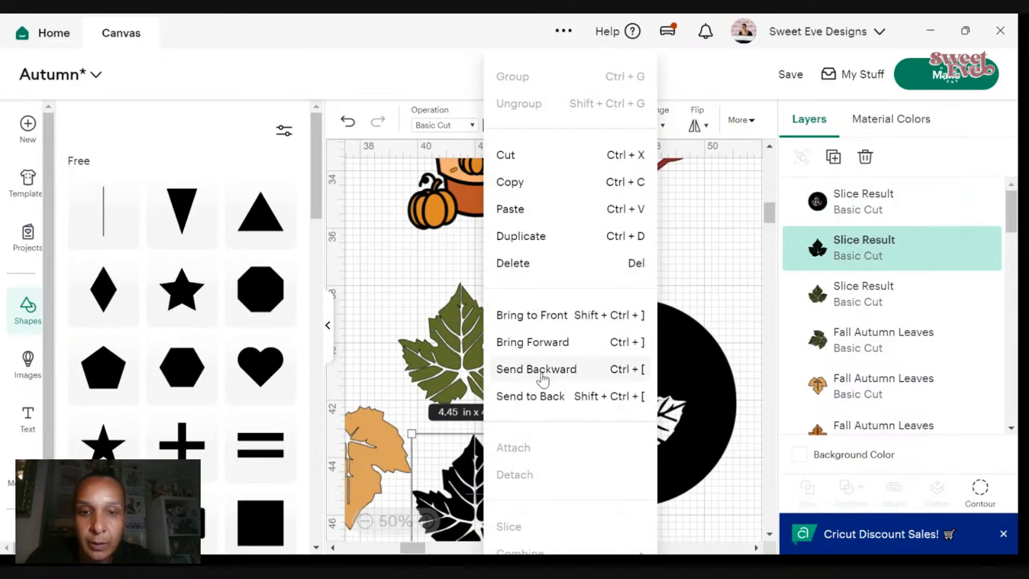
click(512, 263)
- Hide the outer circle contour of the sliced black circle so only its leaf shape is kept
click(622, 370)
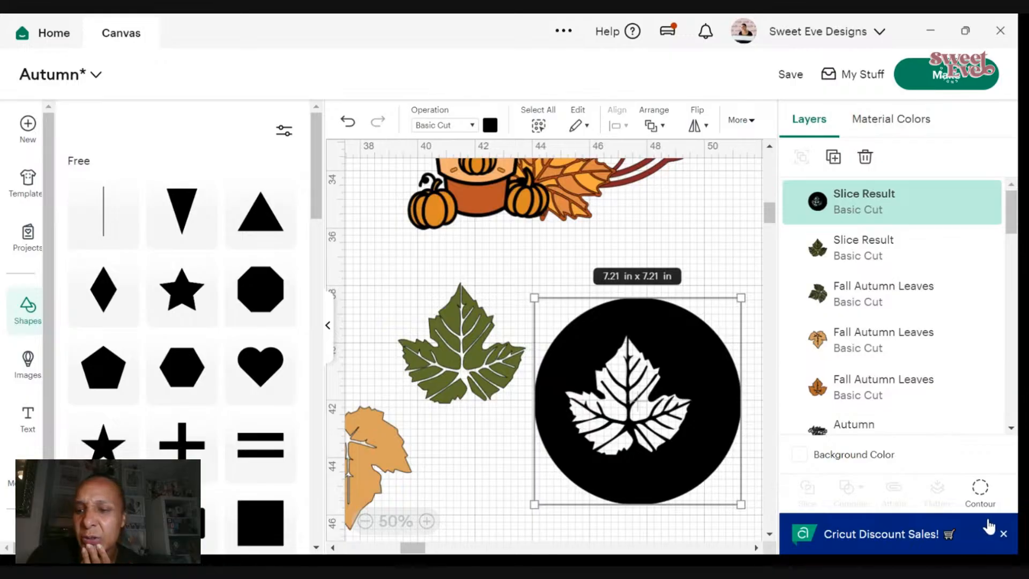
click(976, 492)
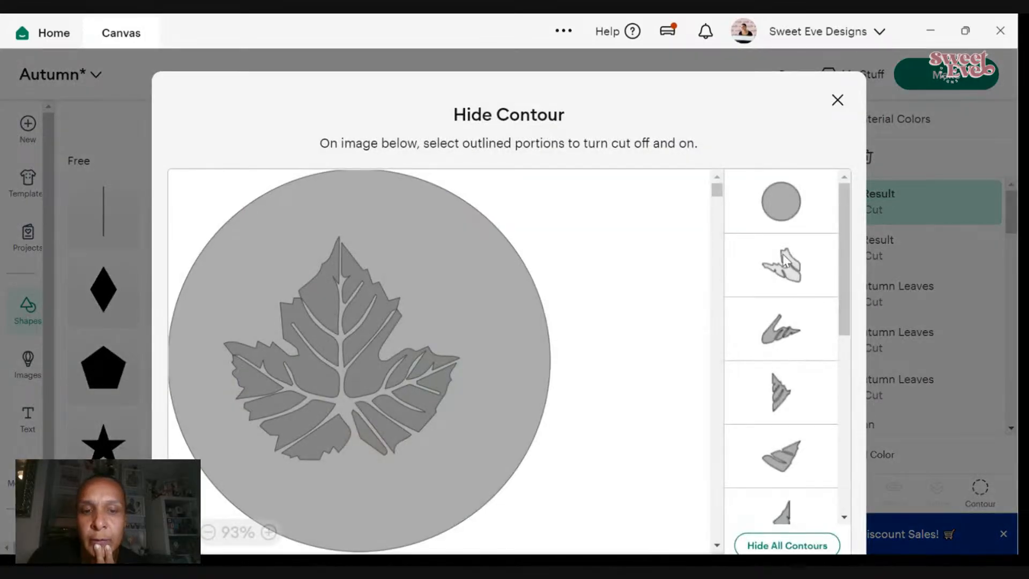
click(757, 197)
click(837, 101)
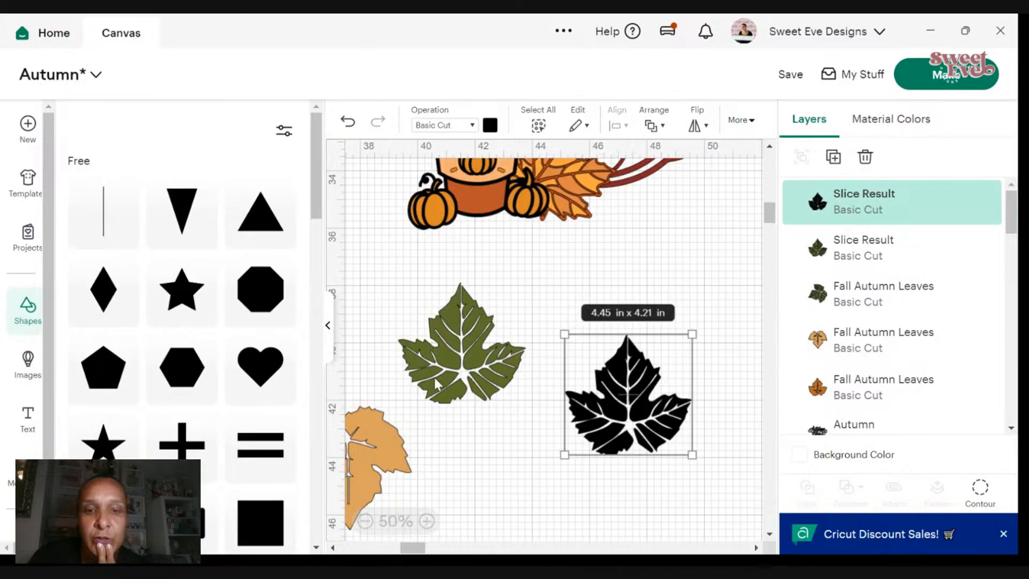
- Spread out the black, olive green and light tan leaves so that each stands apart on the canvas
drag(681, 436, 736, 465)
drag(438, 367, 465, 379)
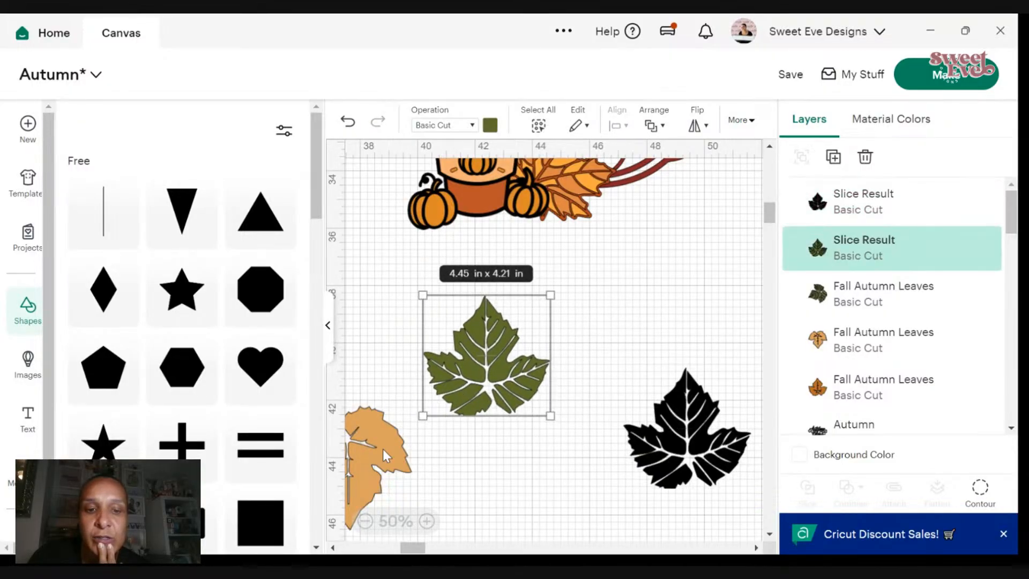
drag(383, 448, 483, 471)
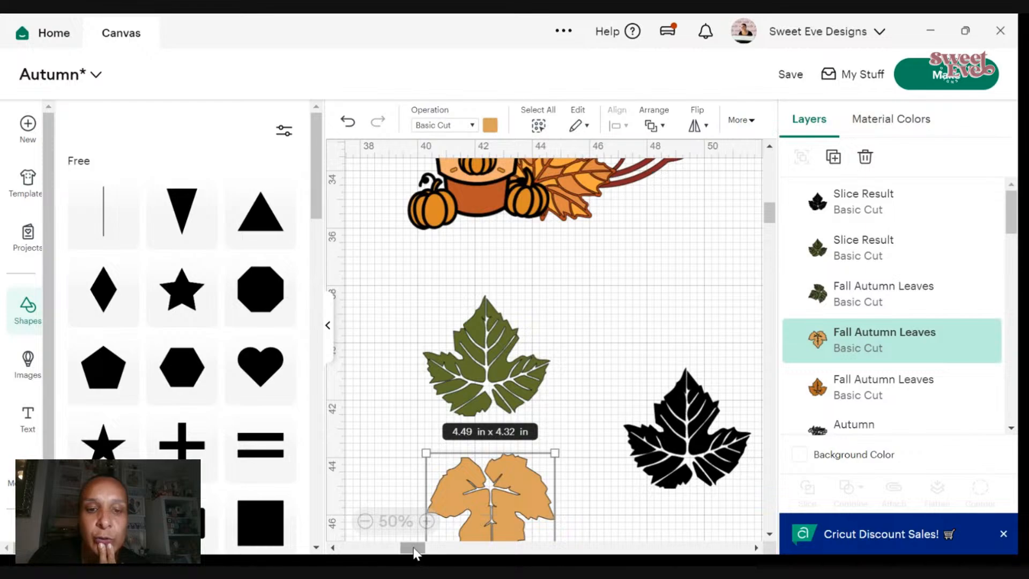
- Delete the dark orange leaf and the tilted green leaf overlapping it
drag(414, 553, 400, 552)
click(525, 332)
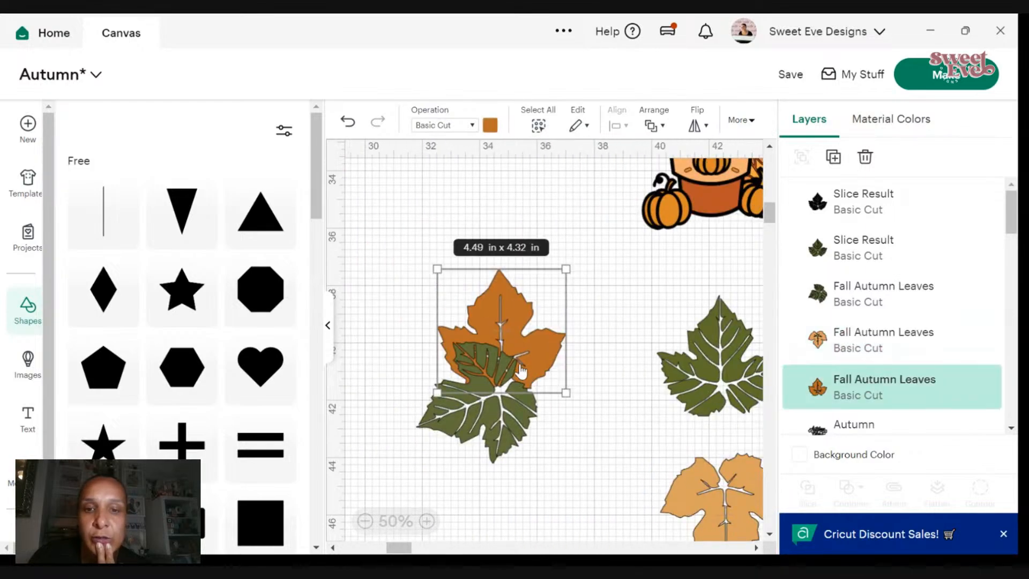
right_click(522, 370)
click(531, 262)
click(462, 369)
right_click(476, 375)
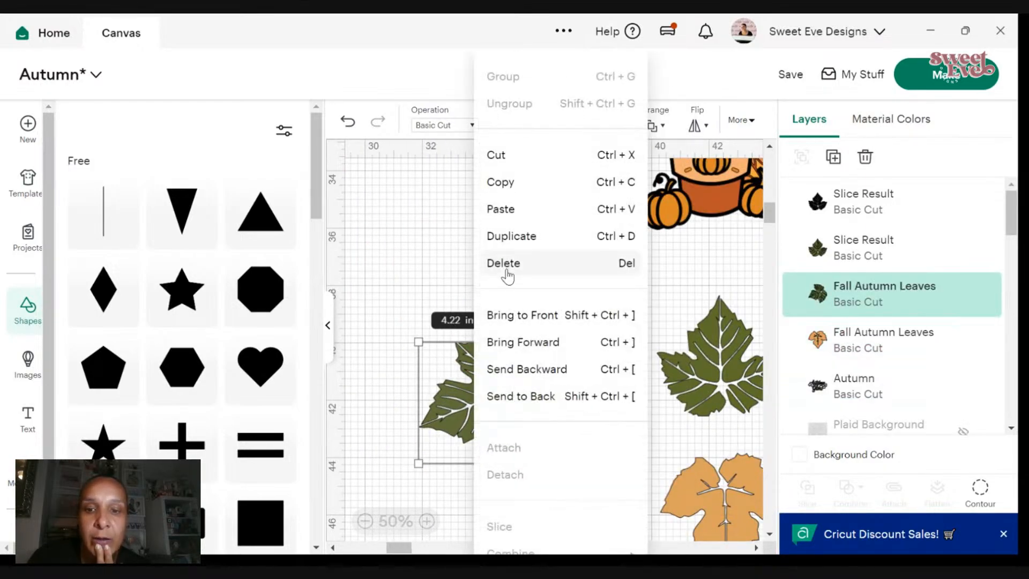
click(507, 264)
- Delete the upright olive green, light tan and black leaves from the canvas
drag(664, 370, 490, 365)
right_click(546, 364)
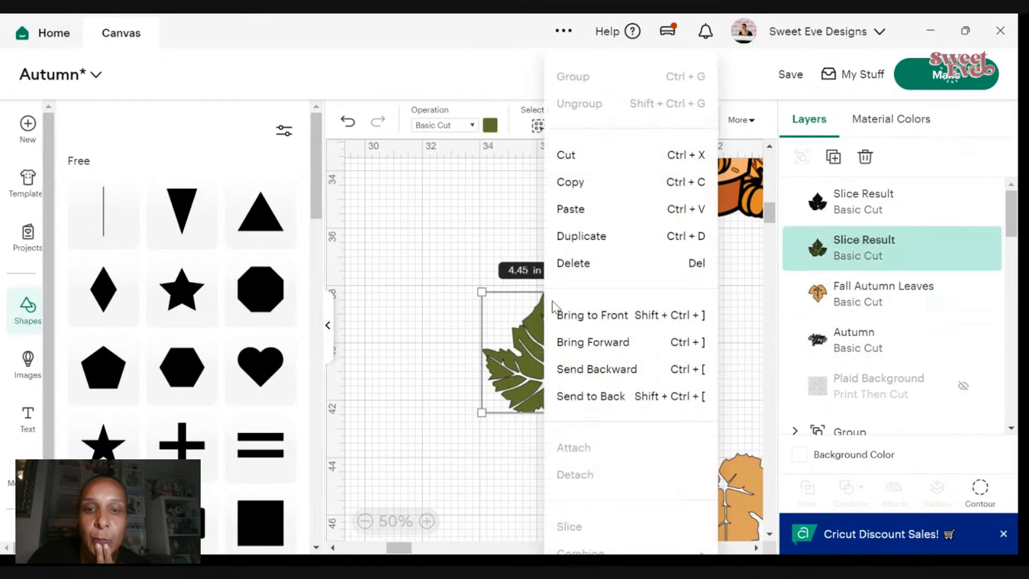
click(571, 265)
drag(716, 516, 593, 454)
right_click(593, 454)
click(615, 263)
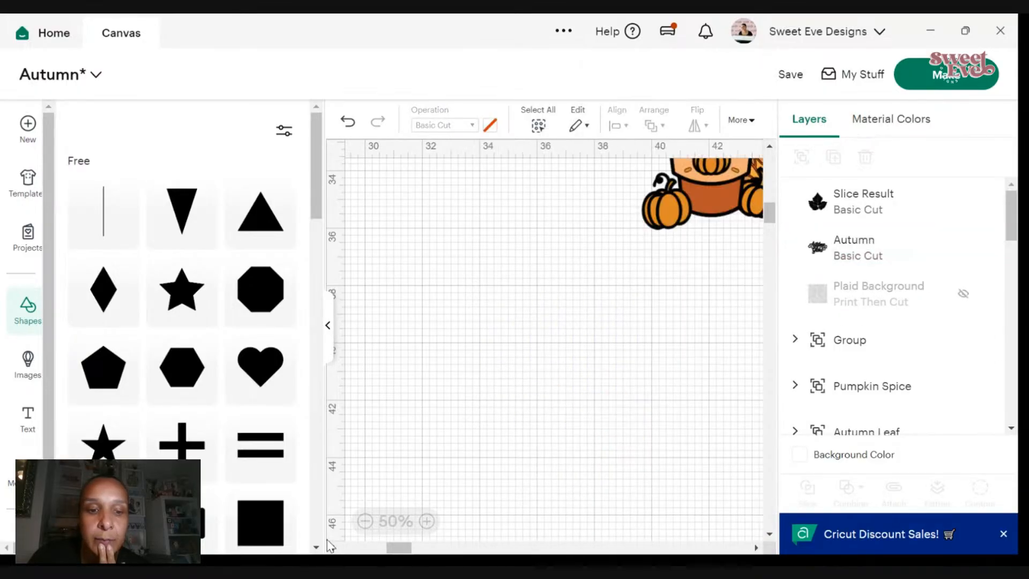
click(365, 521)
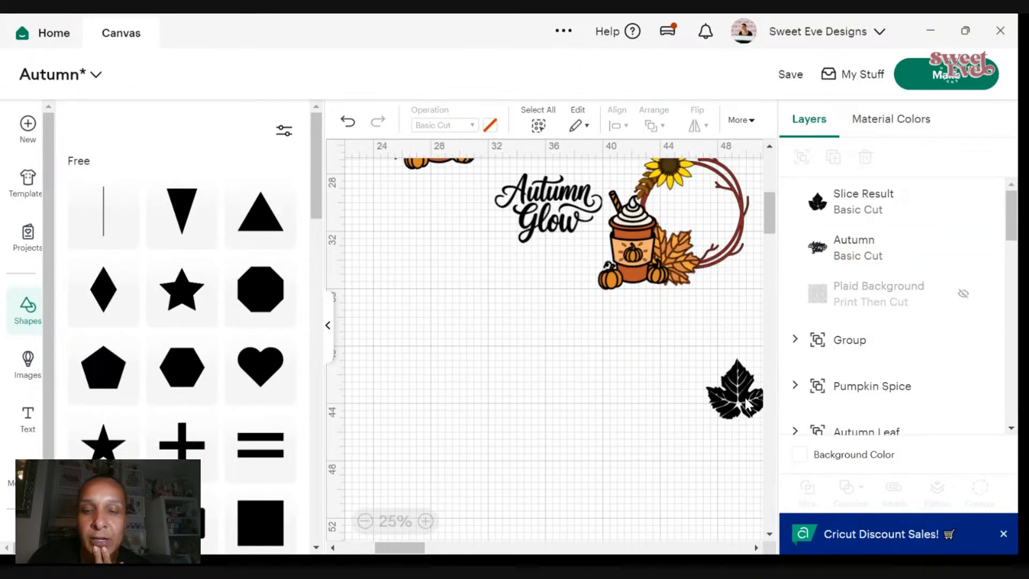
drag(747, 405, 510, 403)
right_click(509, 400)
click(568, 263)
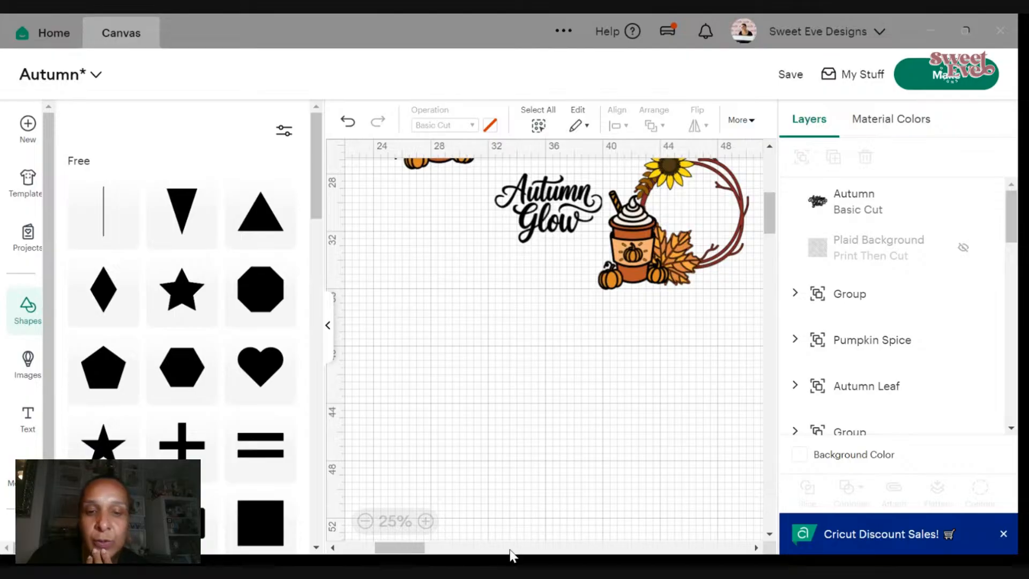
- Try resizing and rotating the sunflower group on the wreath beside the "Autumn Glow" lettering
scroll(512, 384, up, 5)
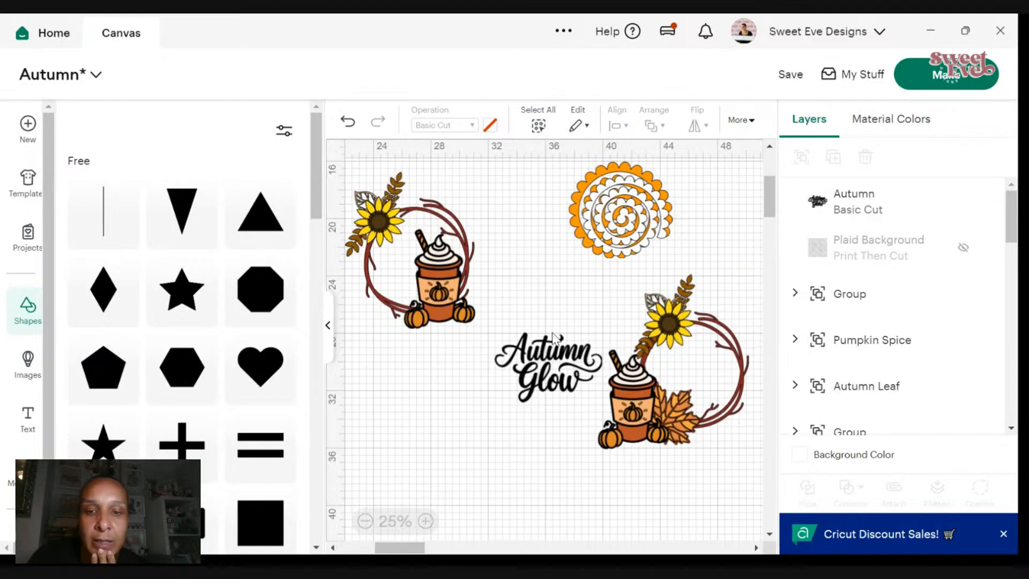
click(665, 325)
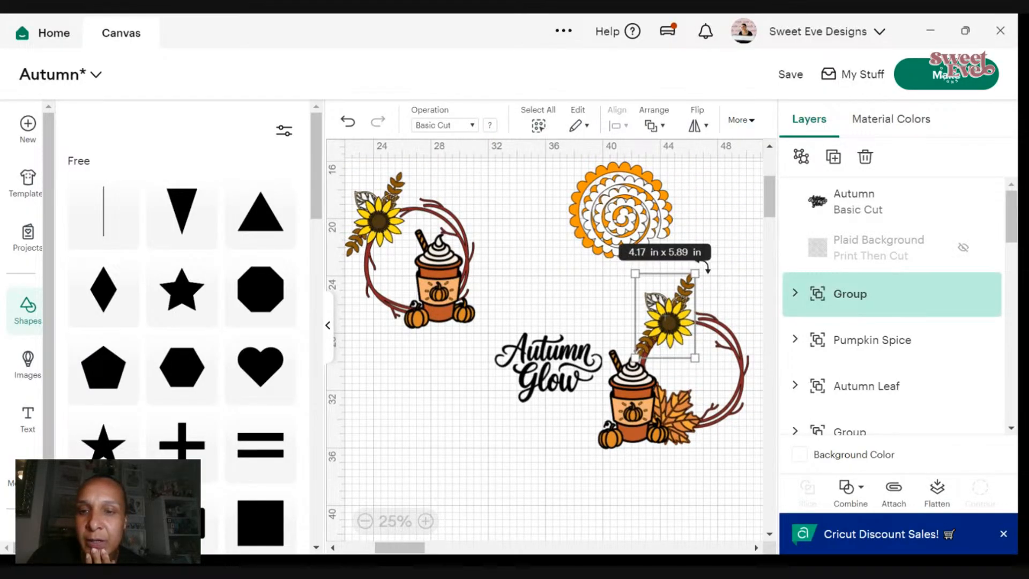
drag(696, 358, 678, 334)
key(ctrl+z)
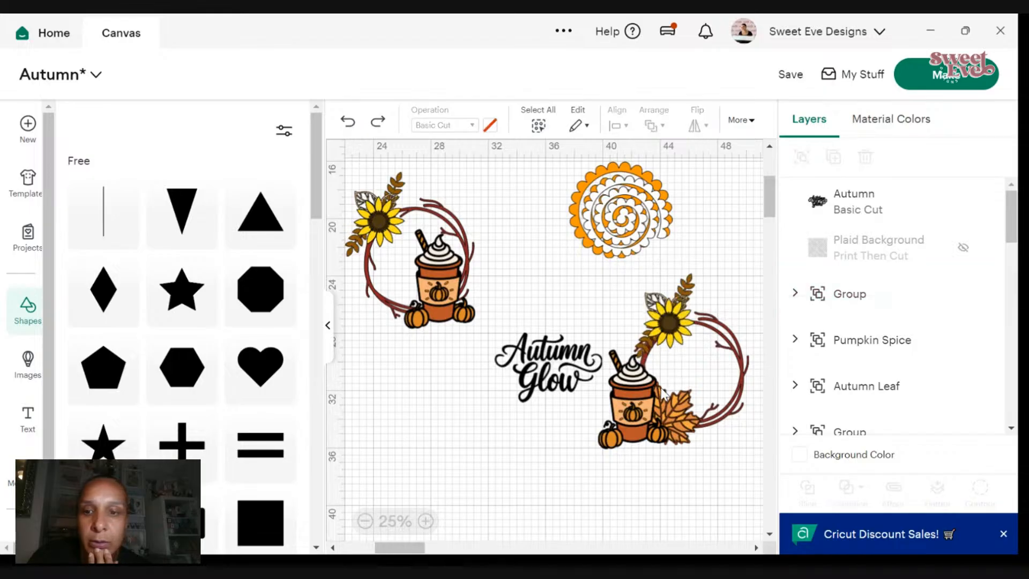
click(675, 344)
drag(696, 274, 670, 329)
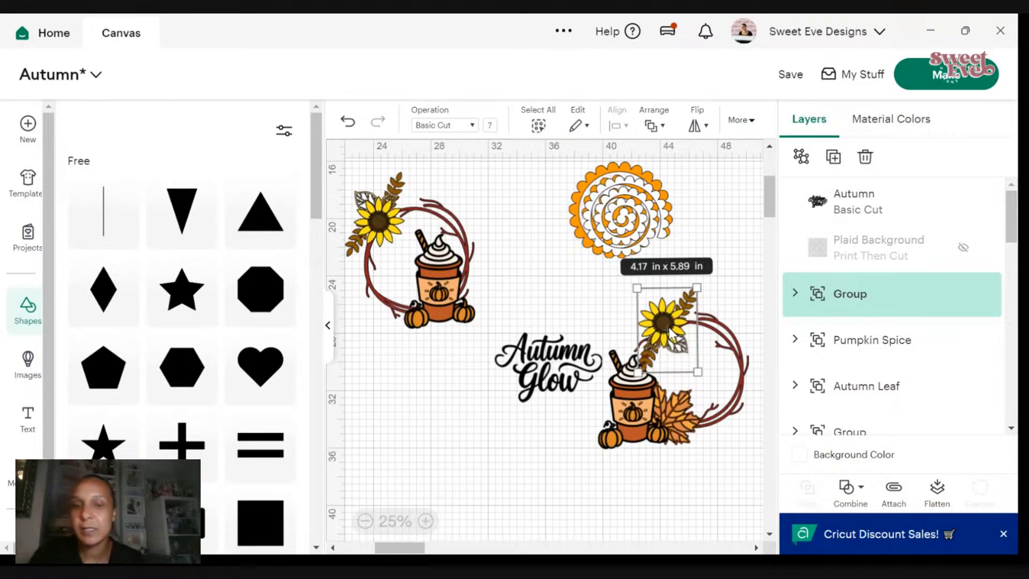
- Undo the sunflower rotation and the leaf deletions until all five loose leaves are back
click(348, 123)
click(348, 123)
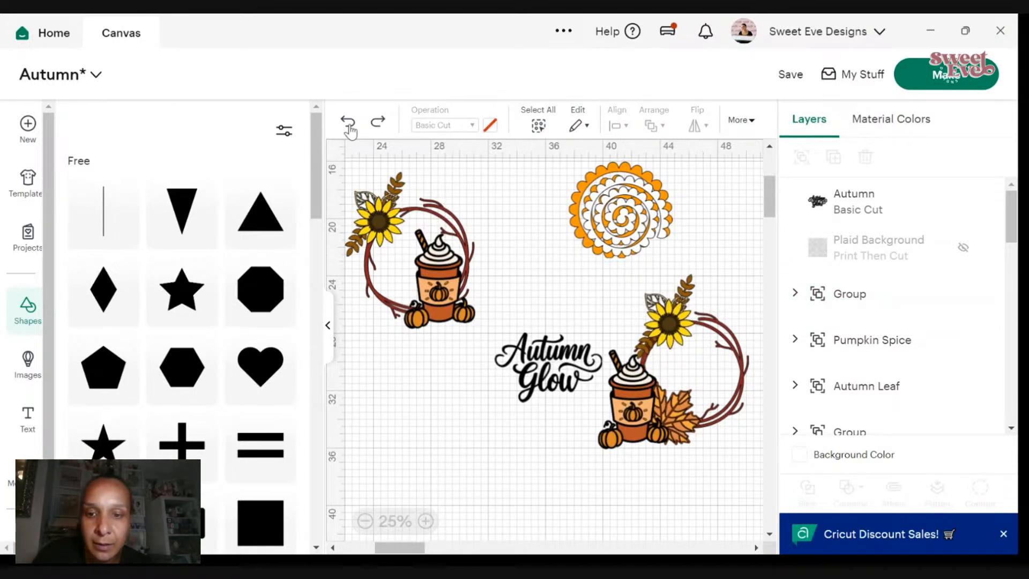
click(348, 123)
click(348, 123)
click(348, 123)
scroll(369, 165, down, 1)
scroll(459, 232, down, 4)
scroll(405, 155, up, 3)
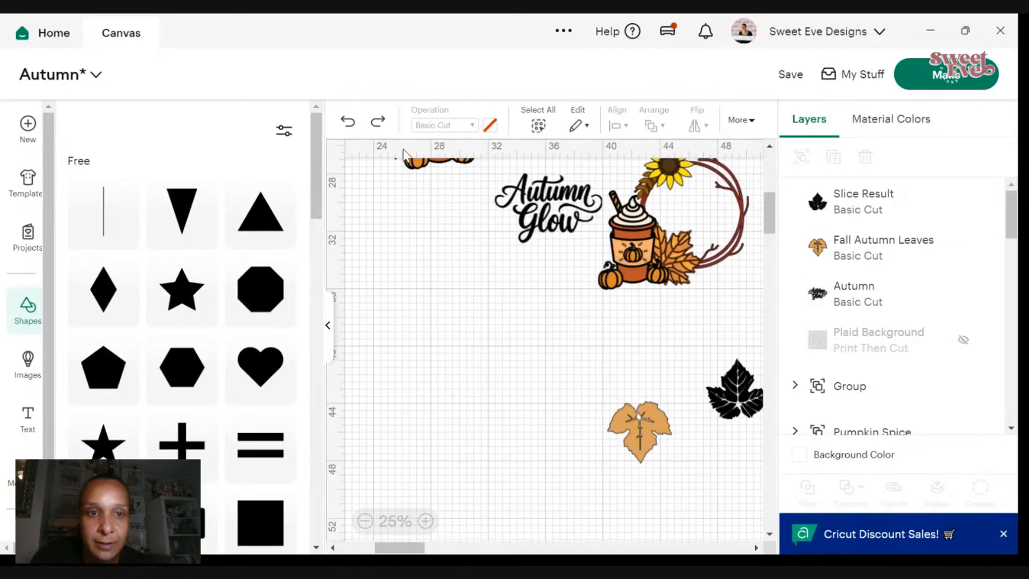
click(348, 124)
click(348, 123)
click(348, 123)
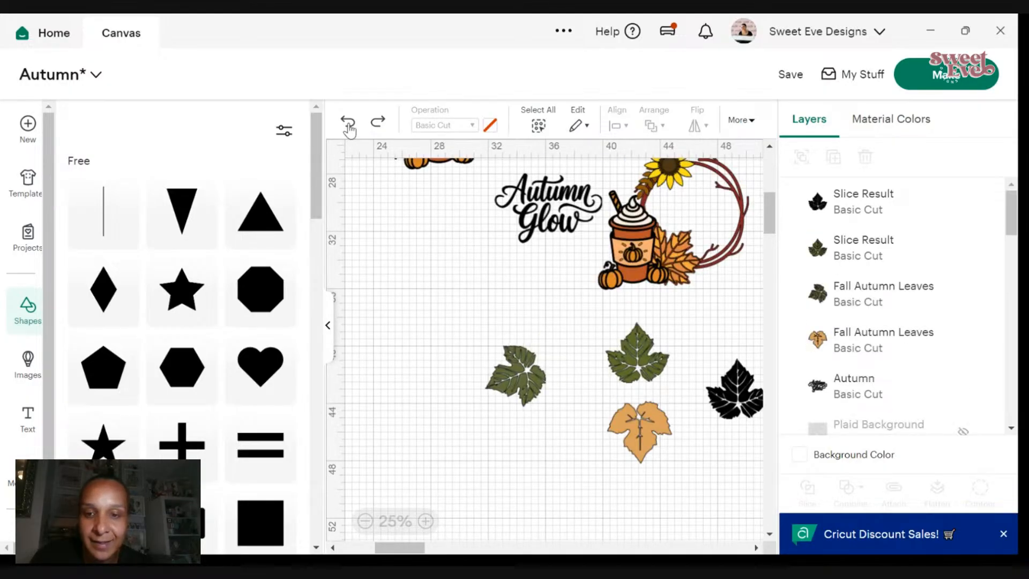
click(347, 124)
click(349, 124)
- Move the upright olive green leaf below the other leaves and add a 0.04 in offset with rounded corners
drag(654, 381, 496, 523)
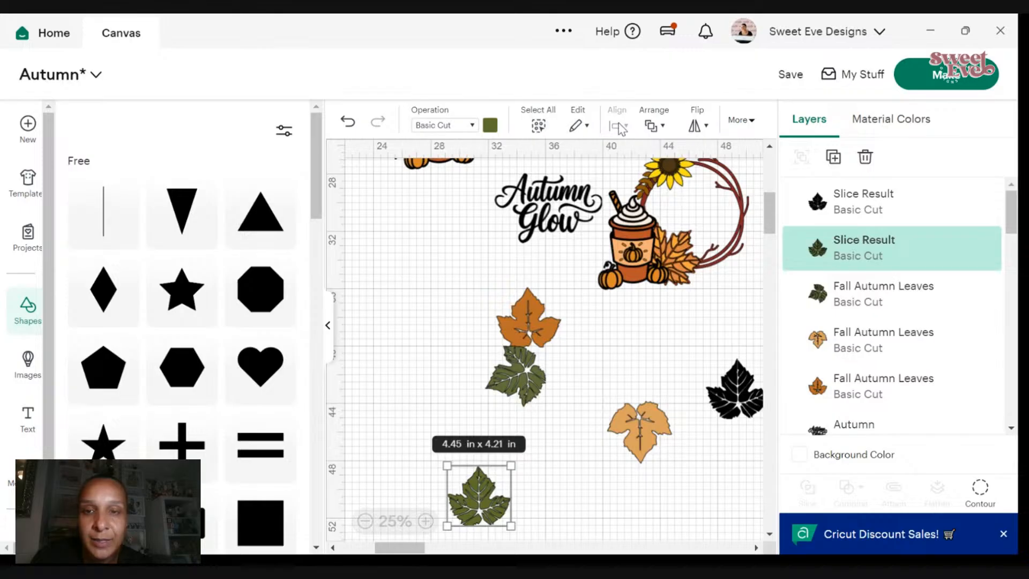
click(739, 121)
click(495, 165)
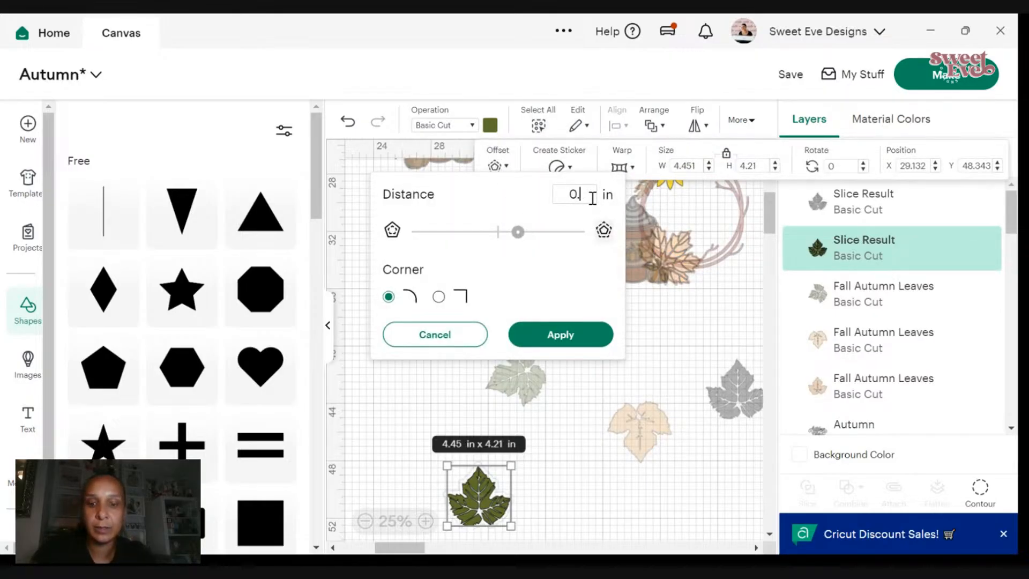
text(0.02)
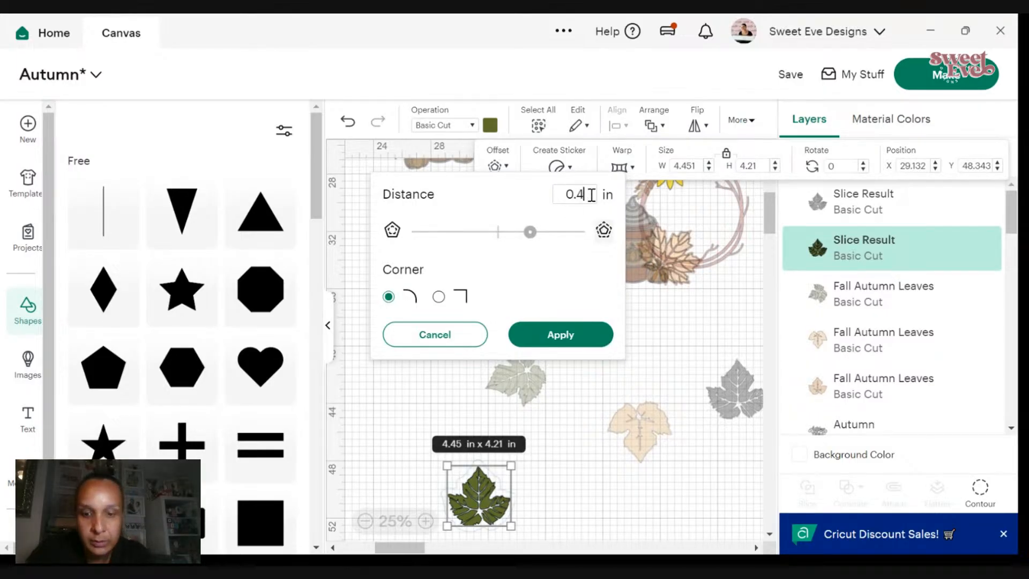
text(4)
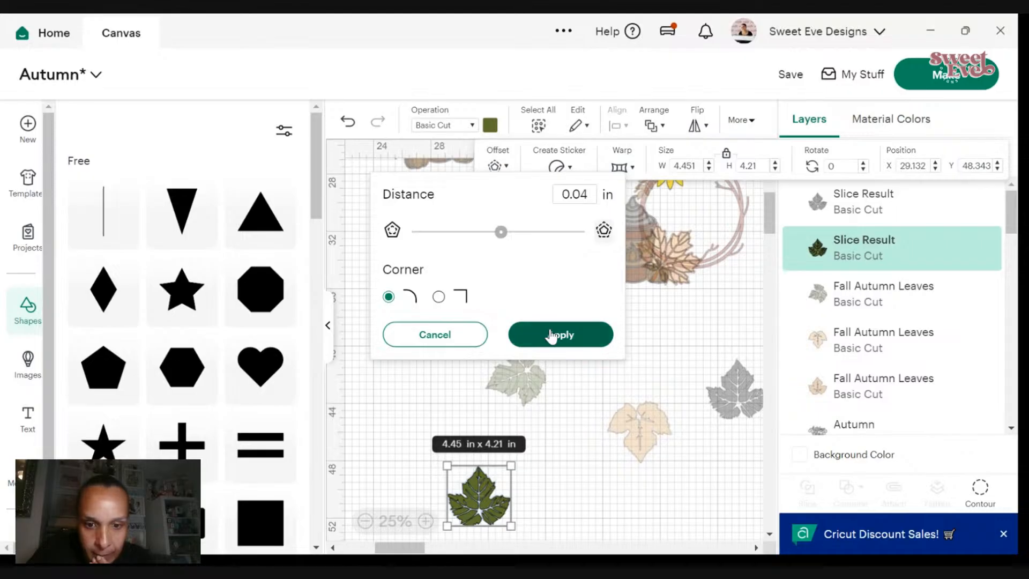
click(559, 335)
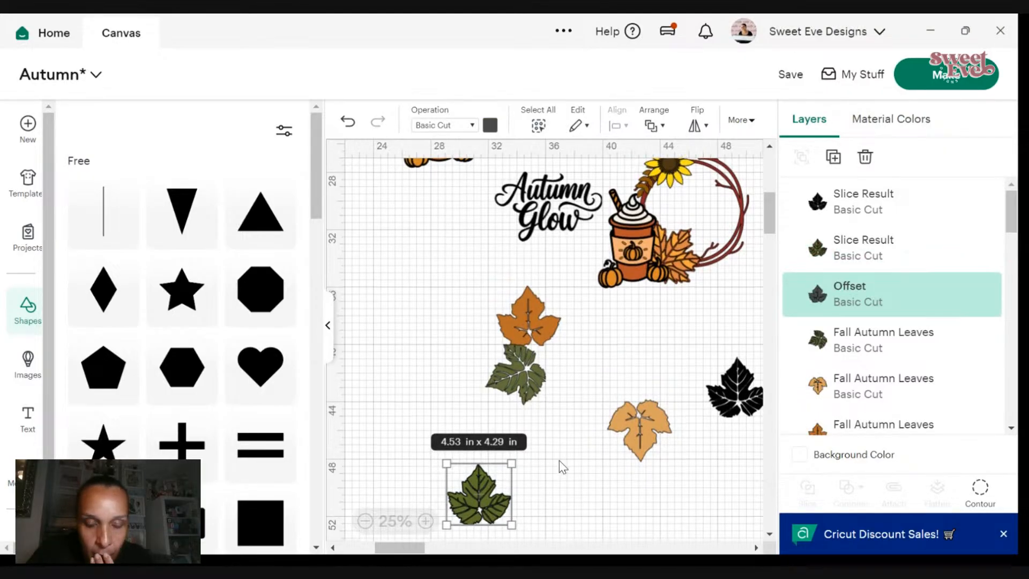
- Move the black leaf closer to the other leaves and delete it
scroll(570, 465, down, 3)
click(574, 464)
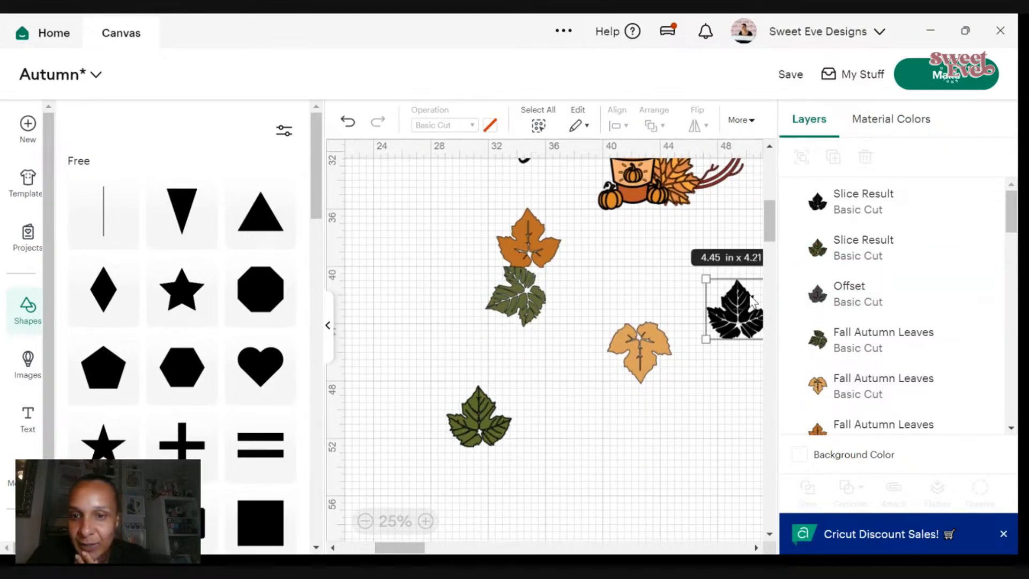
drag(751, 302, 688, 413)
right_click(688, 413)
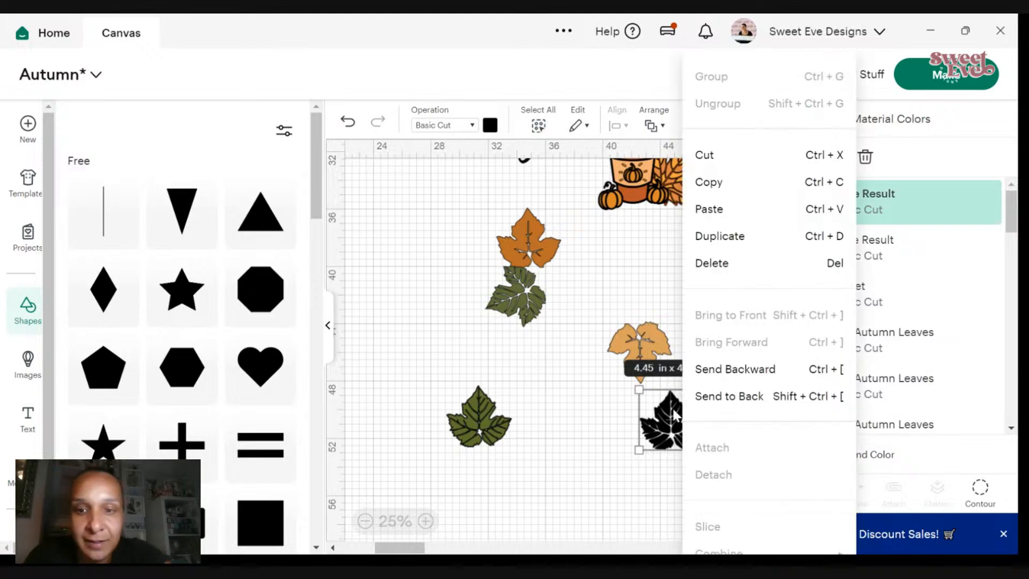
click(721, 264)
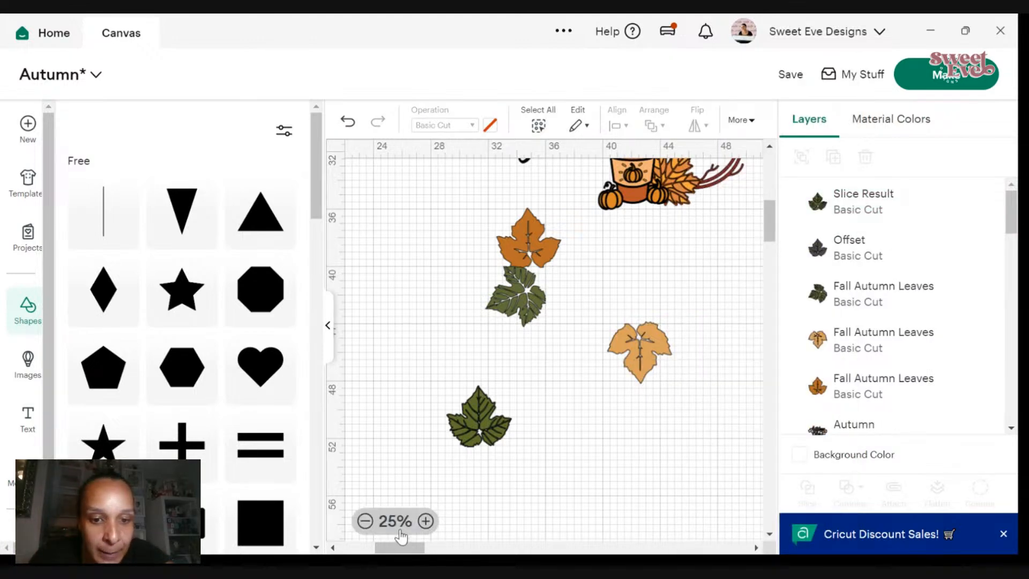
- Move the outlined olive leaf further along its row and add a 0.04 in rounded offset around both layers
click(426, 521)
scroll(457, 467, down, 4)
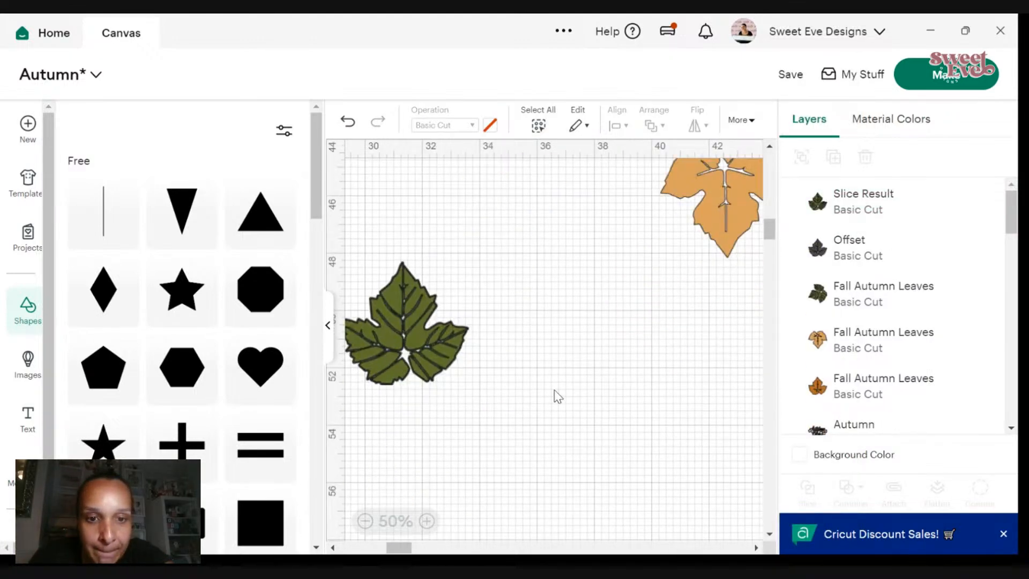
click(469, 358)
drag(470, 358, 566, 373)
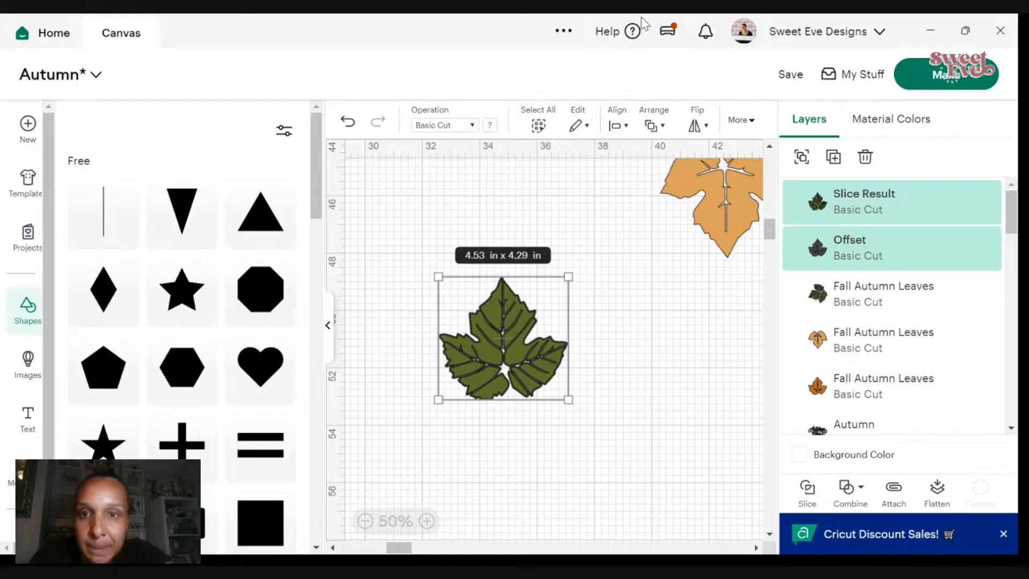
click(742, 122)
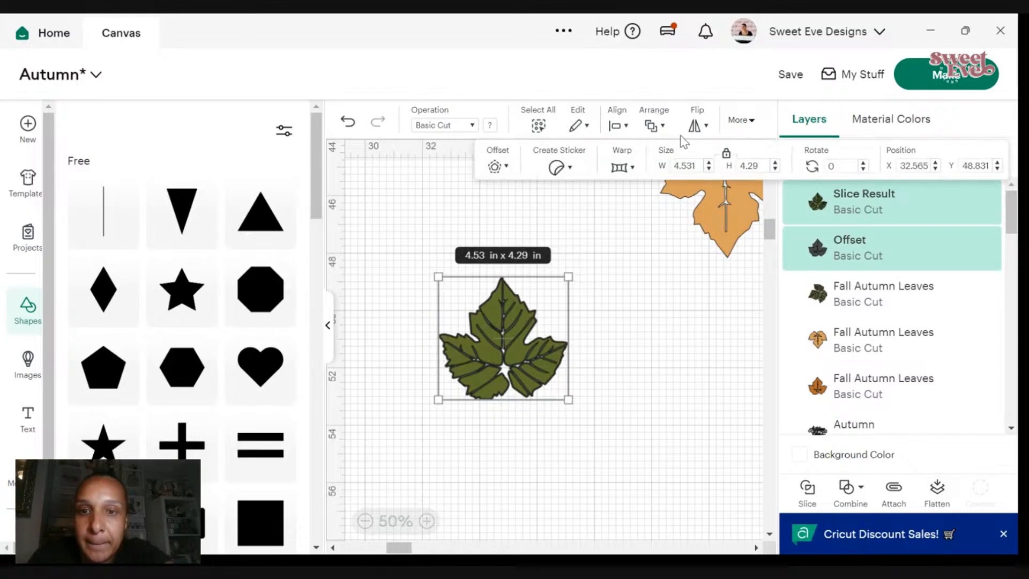
click(496, 167)
click(557, 374)
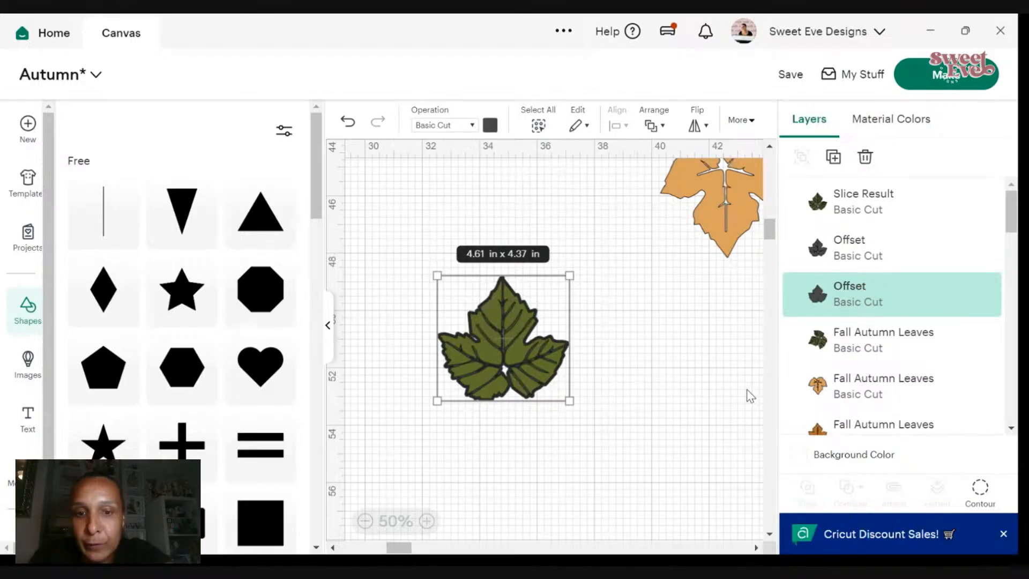
- Recolour the leaf's inner offset green and its outer offset brown, trying an orange shade on the outer one as well
click(818, 207)
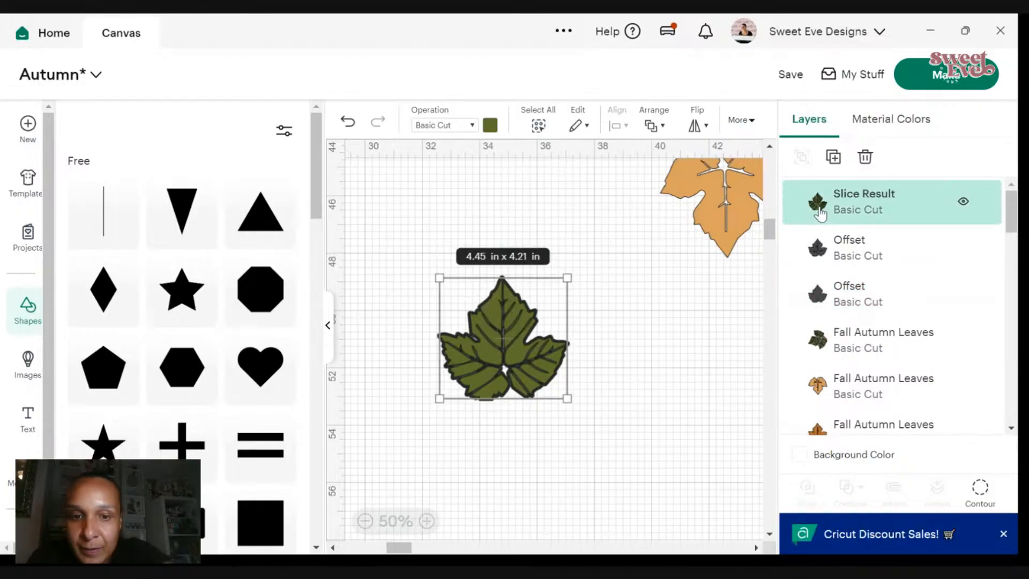
click(819, 248)
click(489, 125)
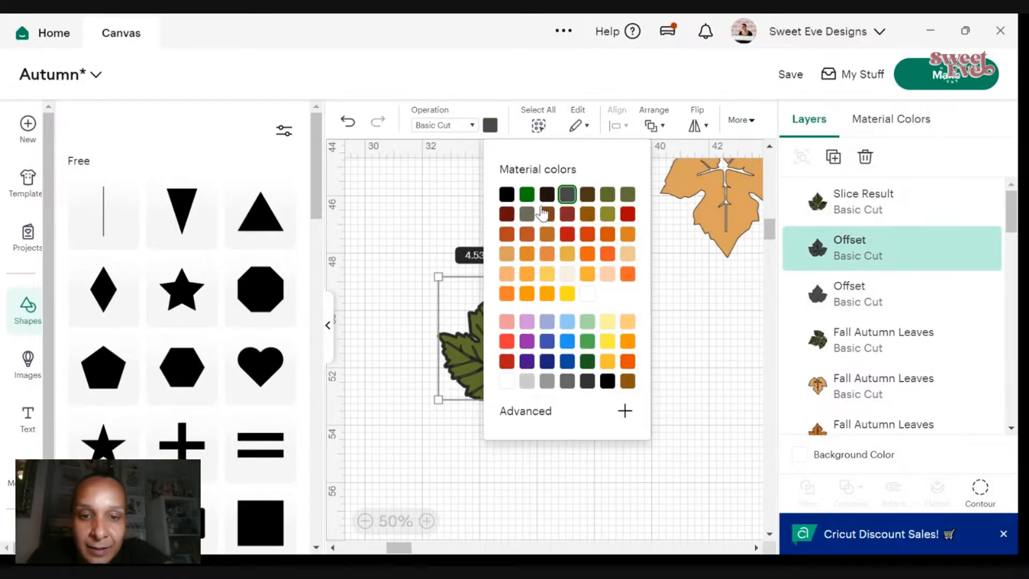
click(527, 194)
click(858, 298)
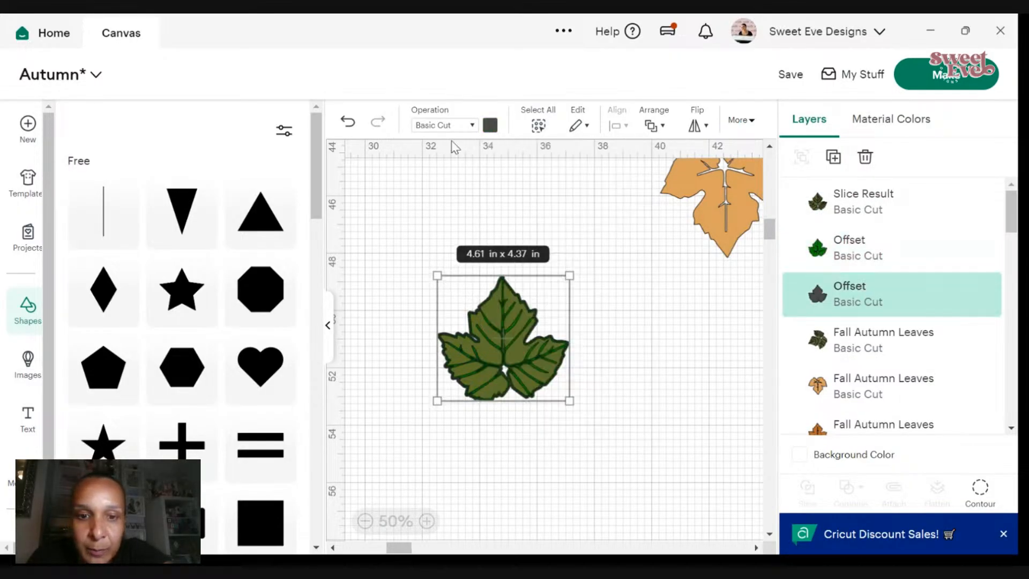
click(489, 126)
click(547, 217)
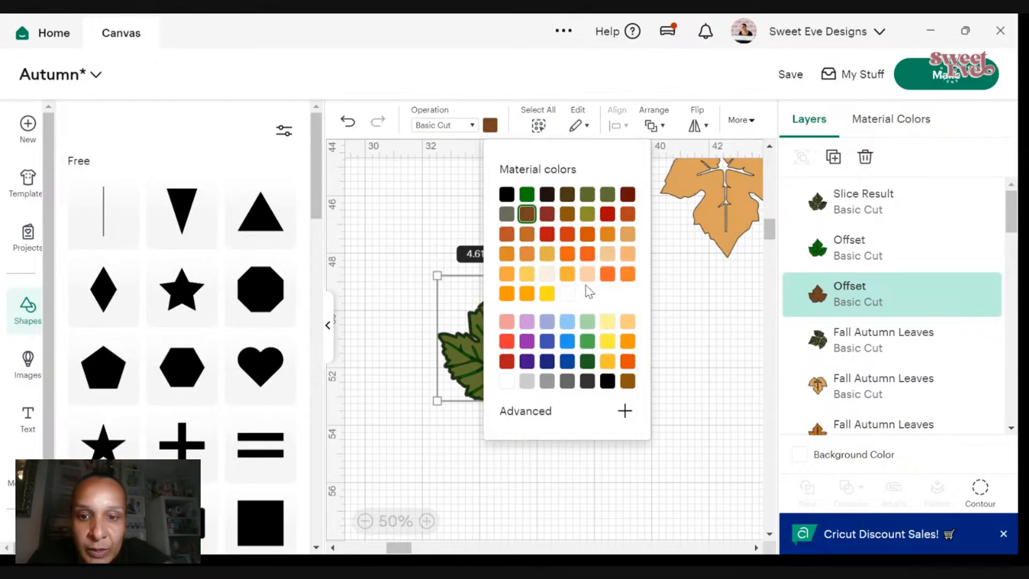
click(534, 413)
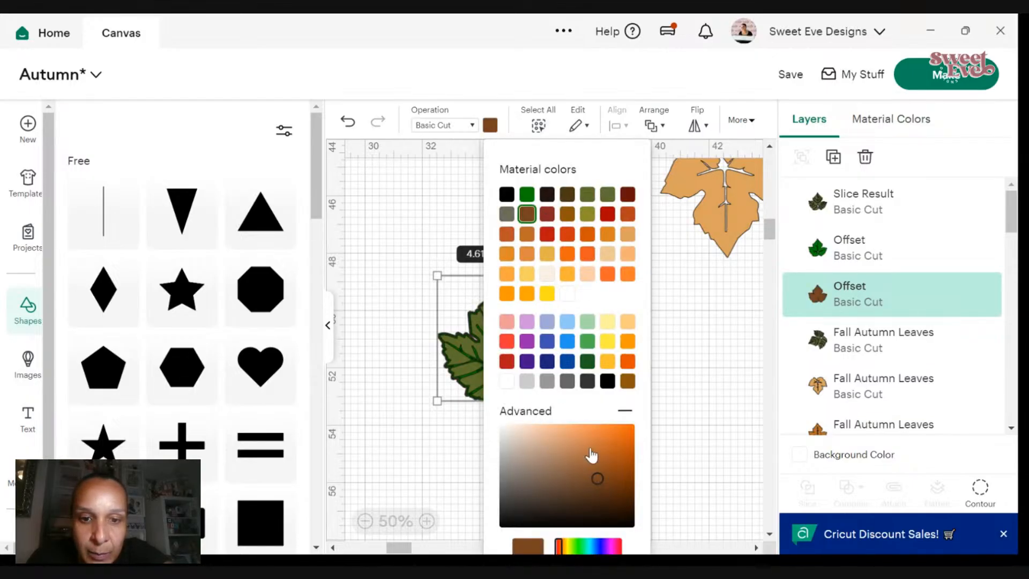
click(726, 410)
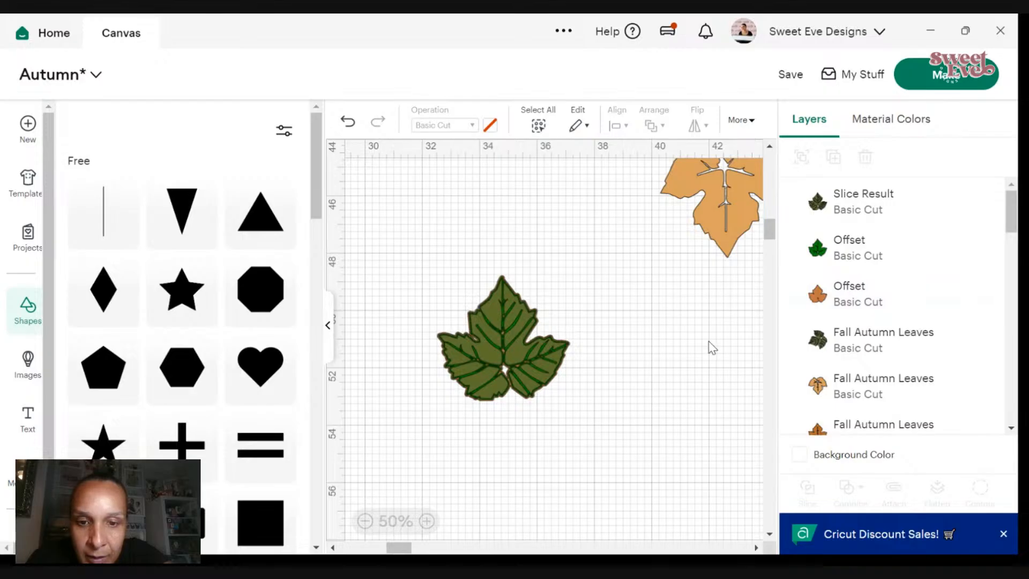
- Pull the olive and green leaf layers off the orange offset, and undo both moves and the orange recolouring
drag(510, 388, 640, 454)
drag(504, 395, 526, 519)
click(499, 343)
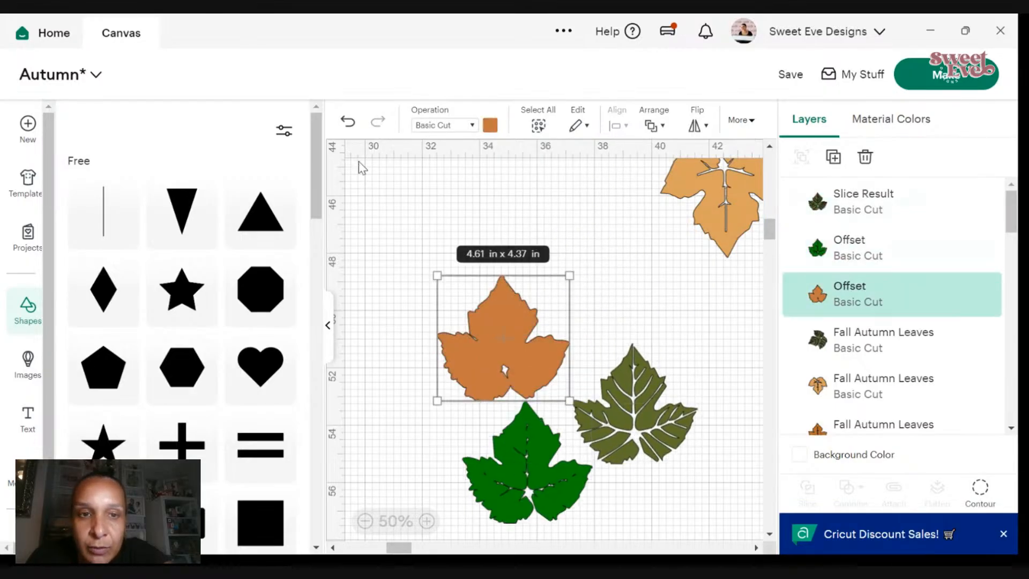
click(348, 124)
click(348, 123)
click(348, 124)
- Move the olive leaf off its coloured offsets and add a new 0.05 in offset with rounded corners
drag(536, 341, 681, 354)
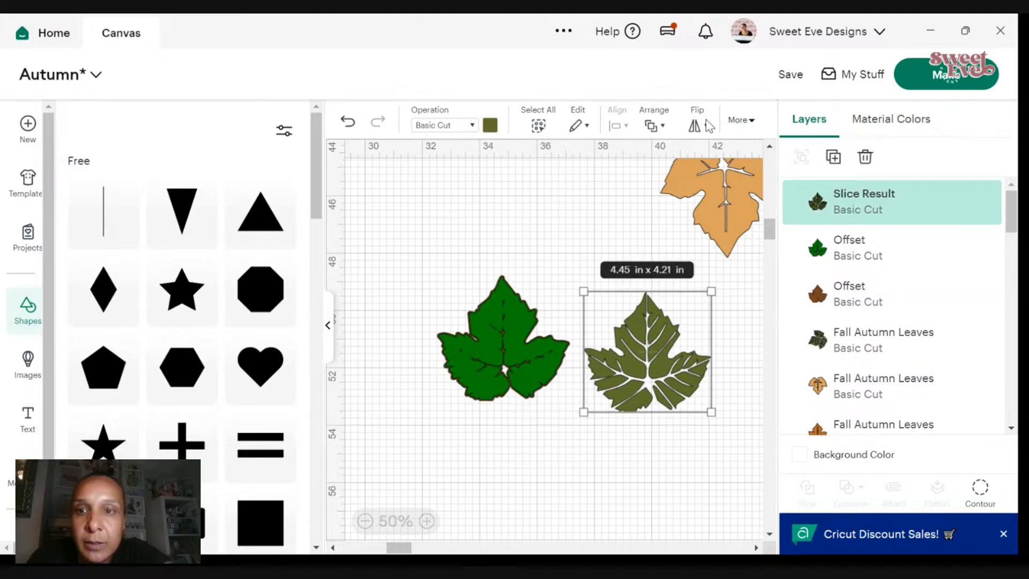
click(742, 123)
click(496, 167)
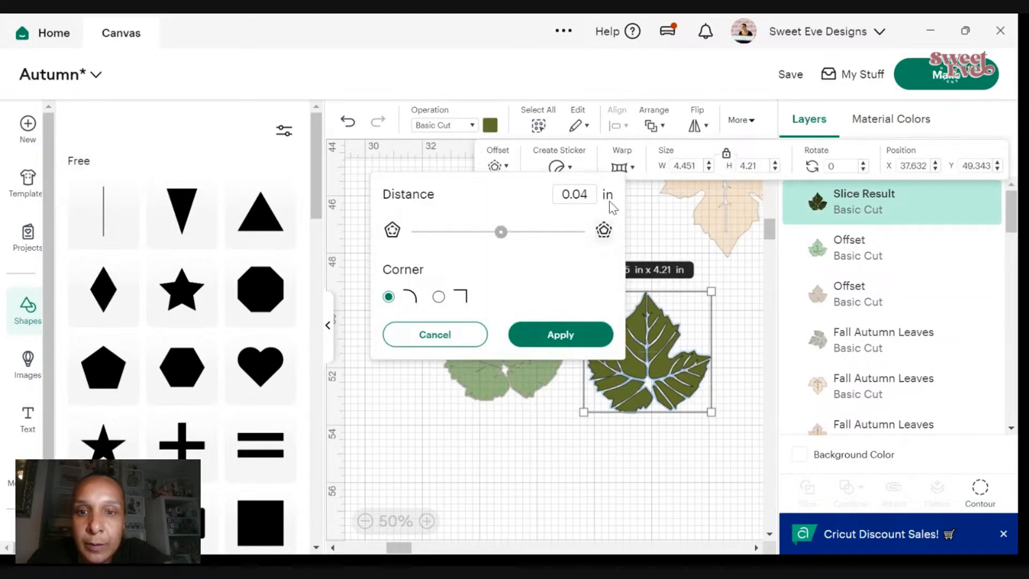
click(592, 198)
key(BackSpace)
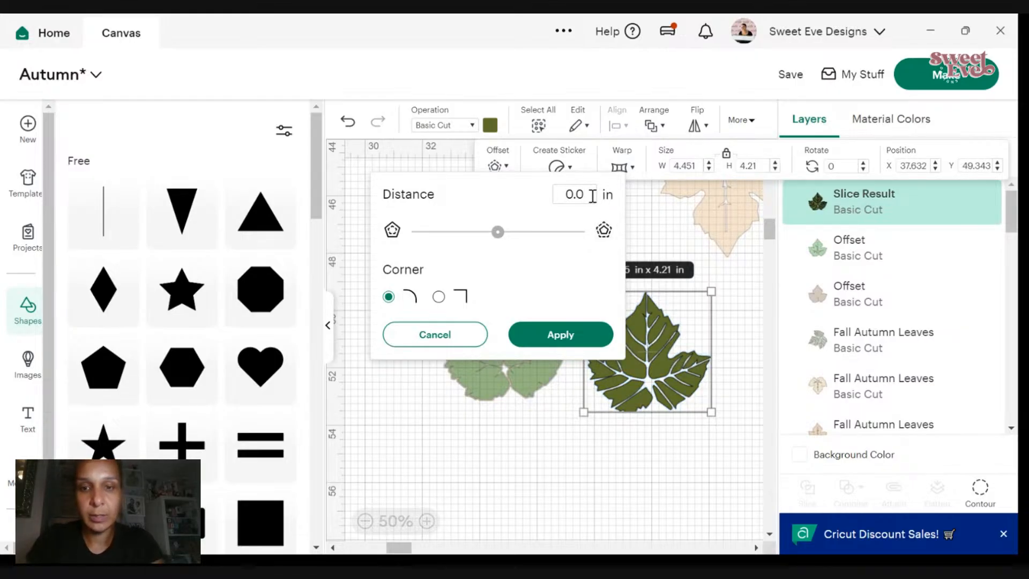
text(5)
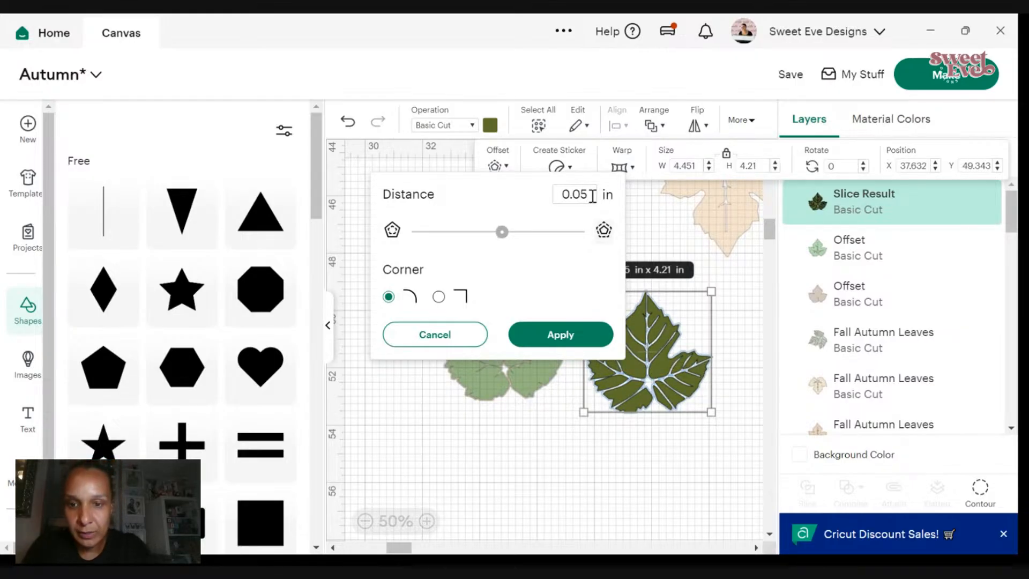
click(584, 334)
- Move aside and delete the old brown and green offset leaves
drag(525, 364, 429, 357)
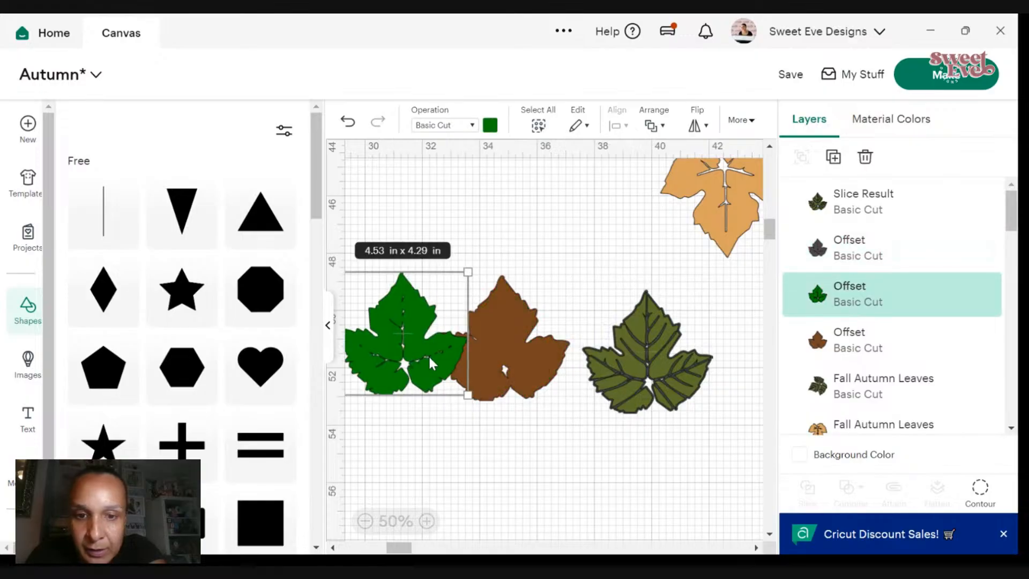
right_click(429, 356)
click(472, 260)
drag(500, 347, 450, 326)
right_click(448, 323)
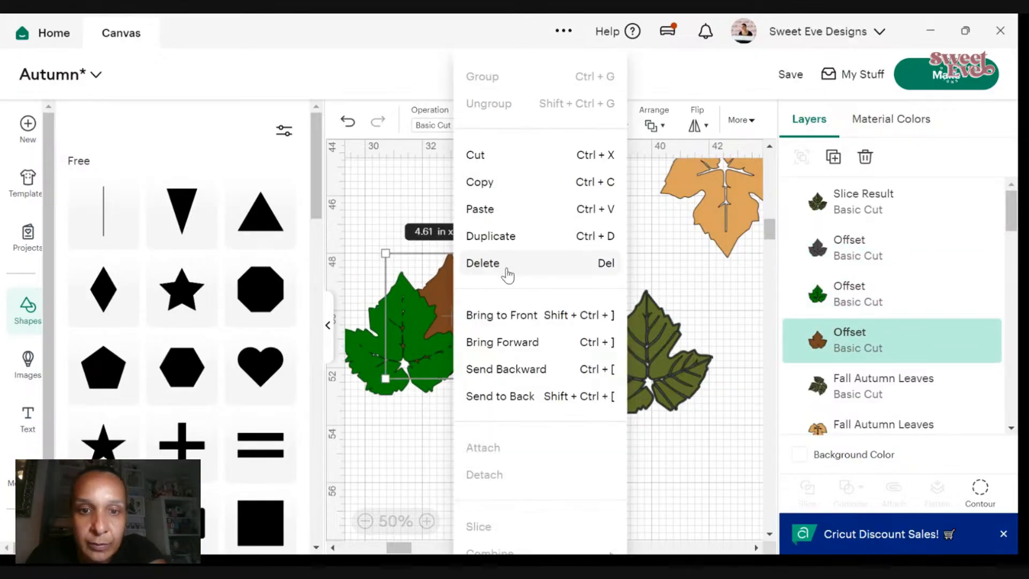
click(507, 264)
click(419, 331)
right_click(419, 331)
click(471, 263)
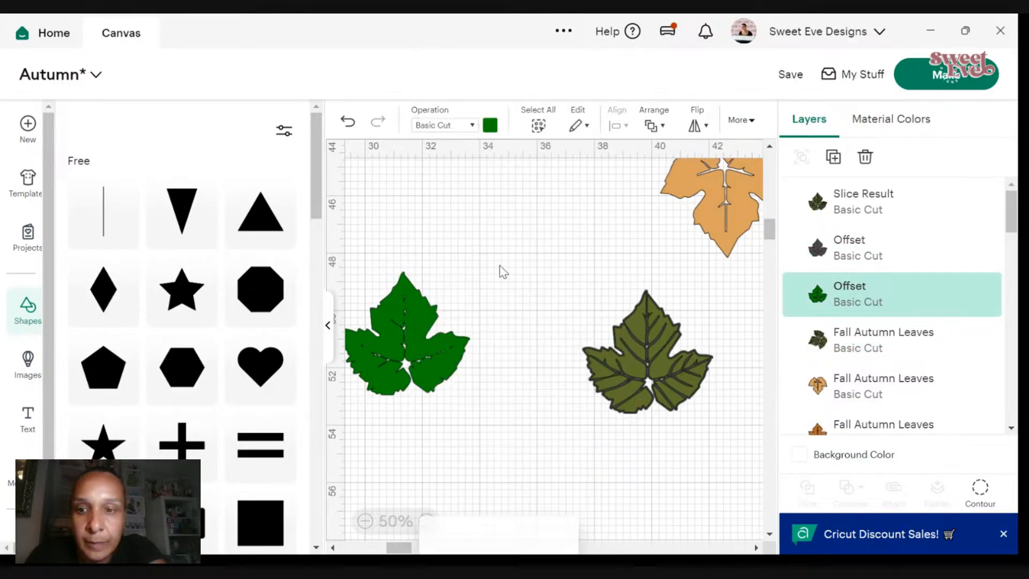
- Add a second rounded 0.05 in offset around the dark offset behind the olive leaf
click(853, 250)
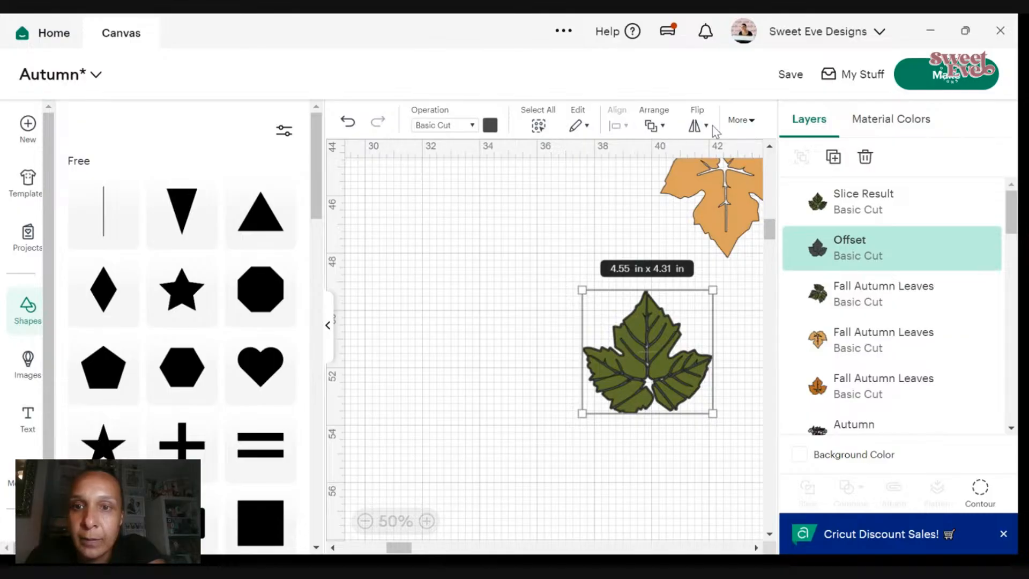
click(742, 122)
click(501, 173)
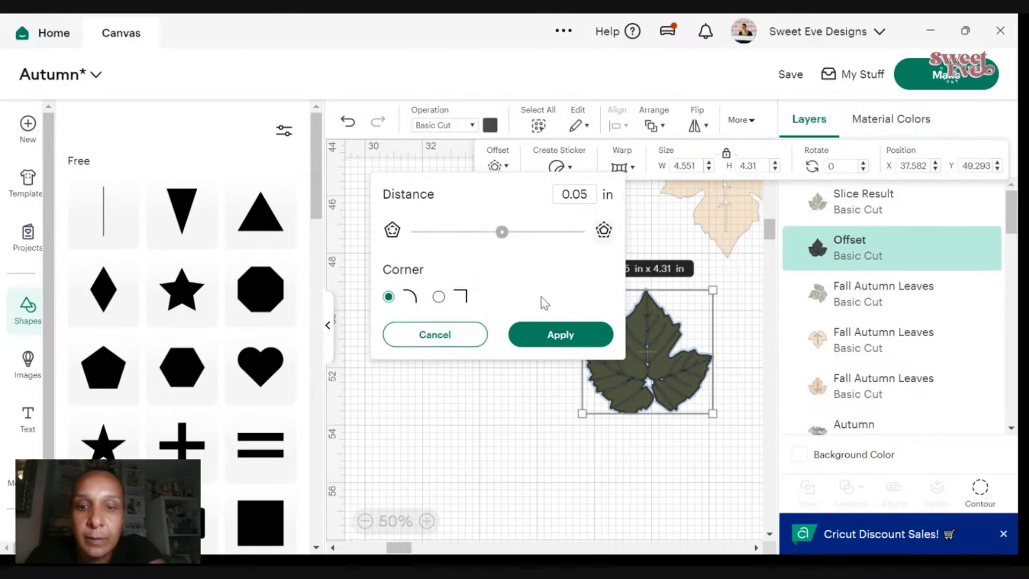
click(550, 337)
click(699, 457)
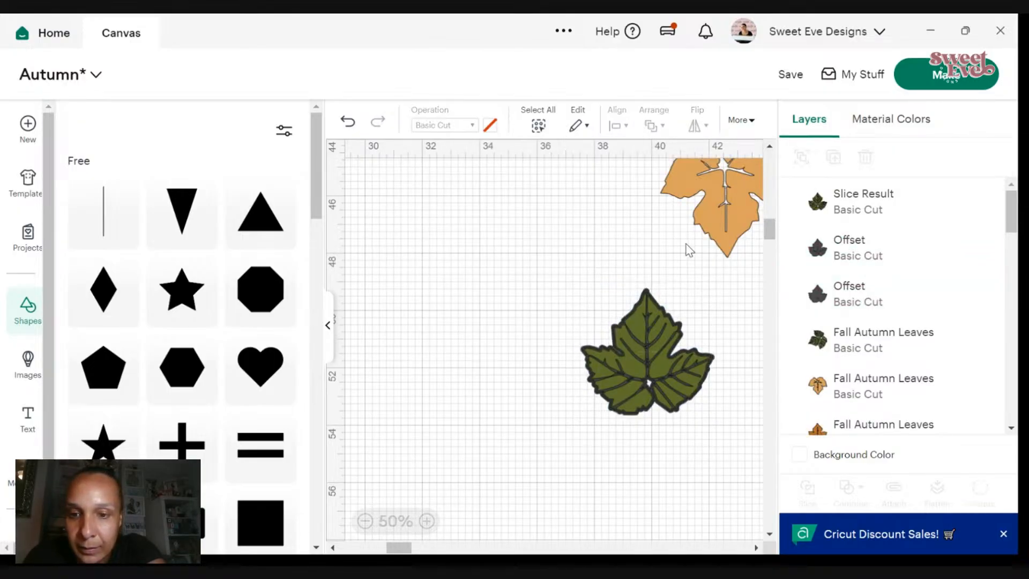
- Move the light orange leaf out of the way and separate the olive leaf from its two dark offsets
drag(686, 245, 378, 295)
click(650, 375)
drag(649, 379, 519, 464)
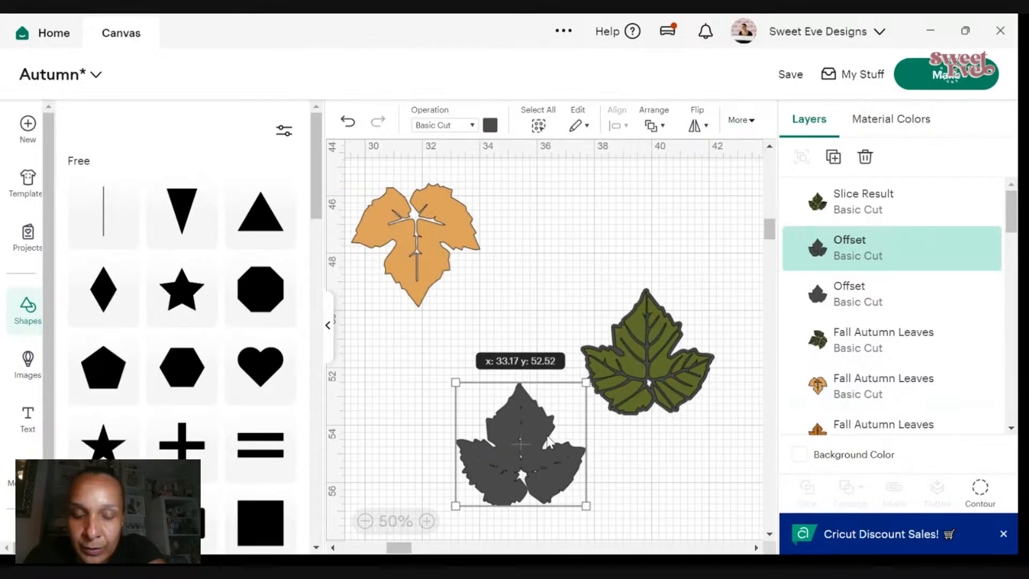
drag(639, 394, 582, 278)
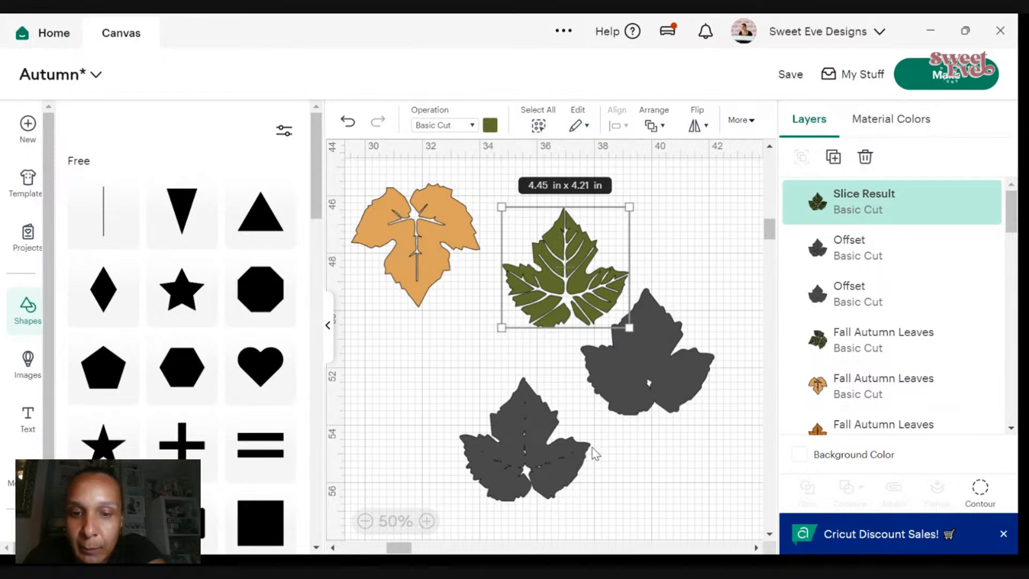
- Recolour the smaller dark offset light olive green and place the olive leaf back on top of it
click(561, 470)
click(490, 126)
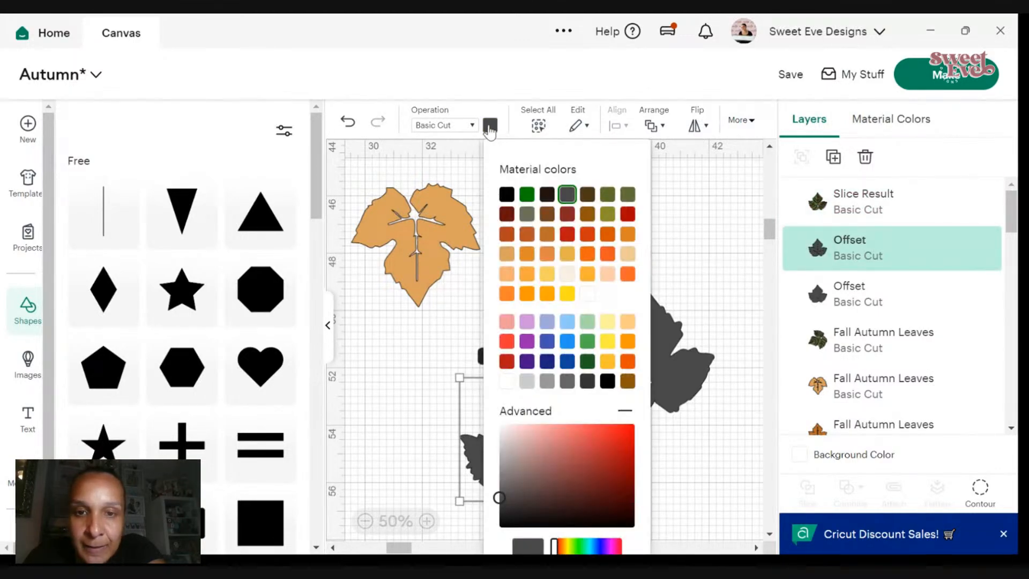
click(608, 214)
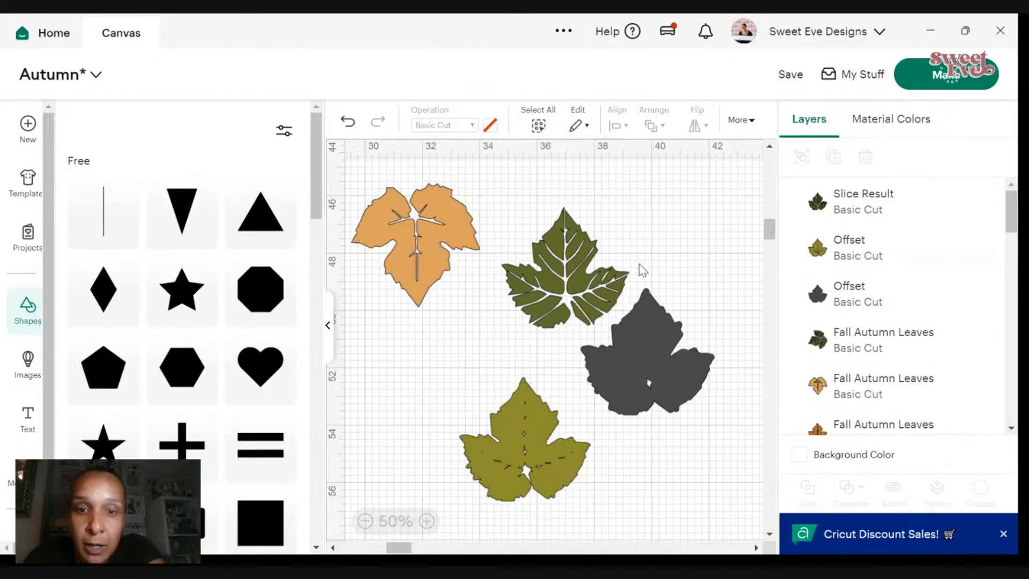
drag(567, 277, 526, 449)
- Recolour the larger dark offset golden brown and move it behind the green leaf as its outer outline
click(682, 333)
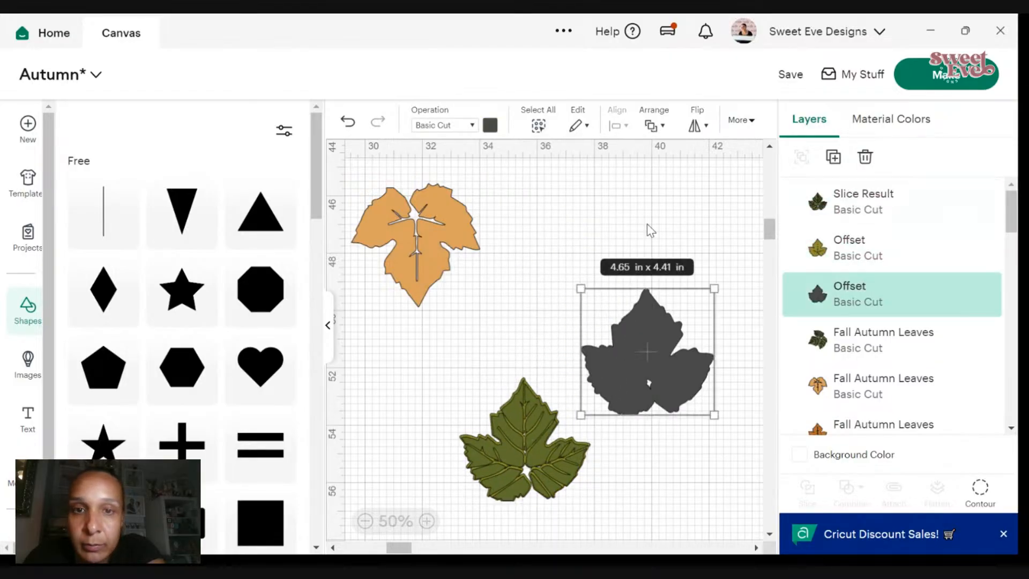
click(490, 127)
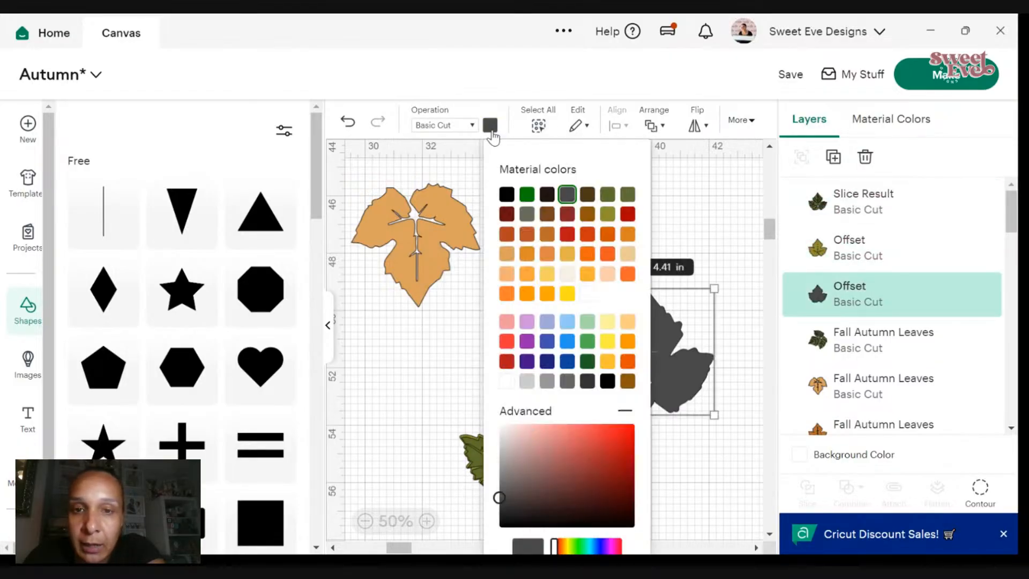
click(587, 217)
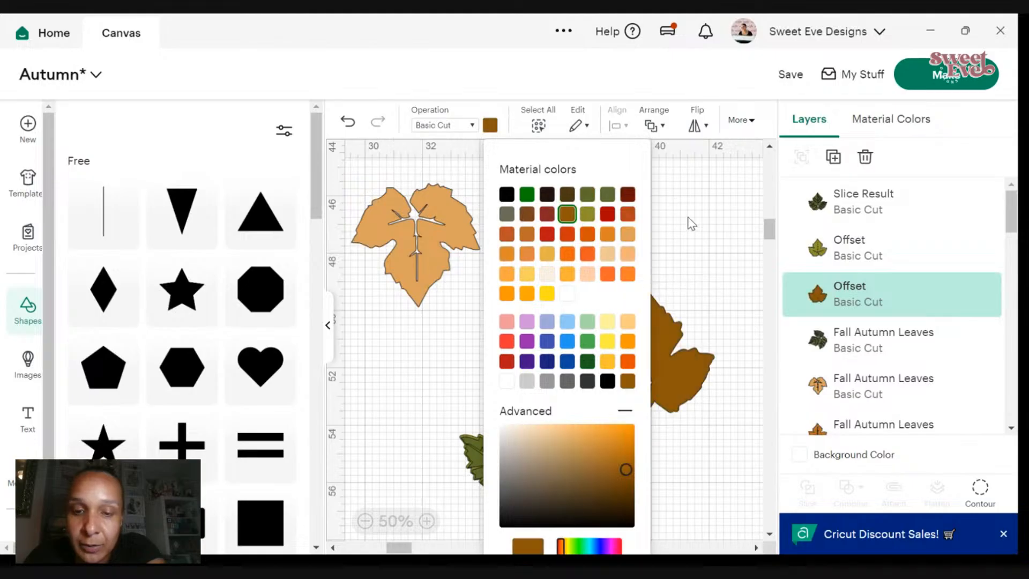
drag(673, 336, 564, 428)
- Center the olive leaf and its two offsets on one another and group the three layers
drag(646, 449, 584, 416)
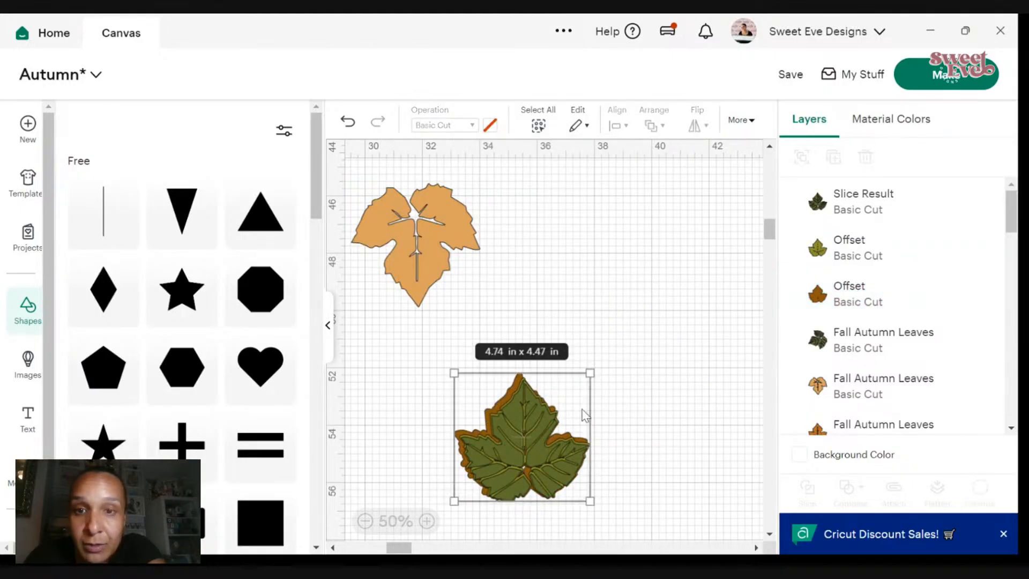
click(617, 125)
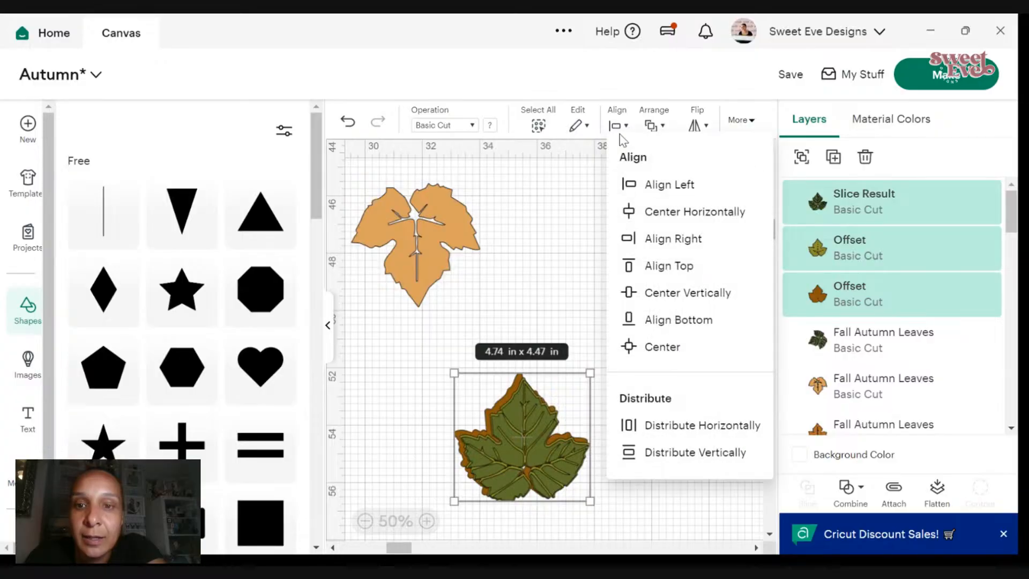
click(647, 351)
click(801, 157)
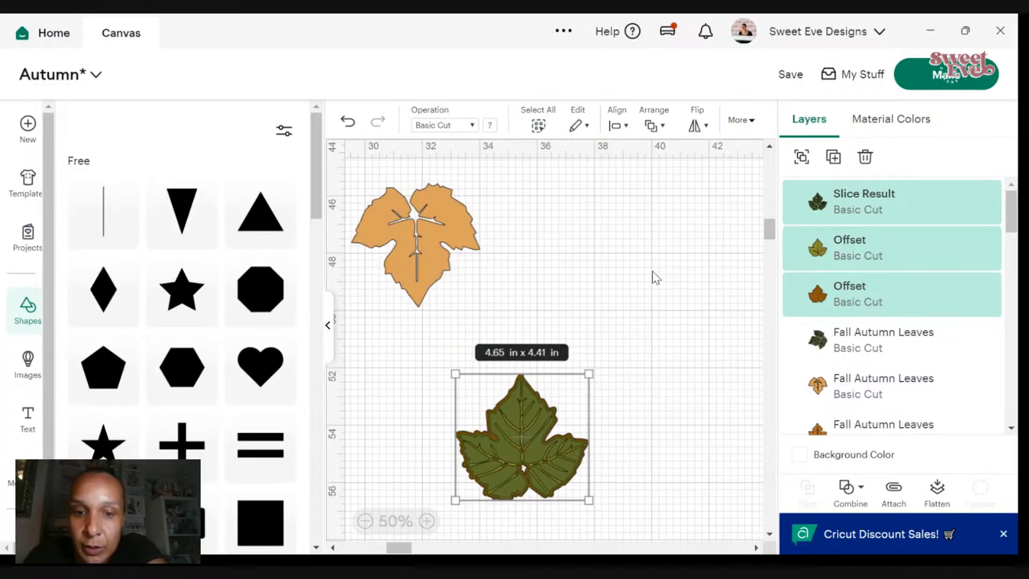
- Move the grouped green leaf up to the wreath, just above the pumpkin spice cup
drag(563, 477, 654, 279)
scroll(654, 279, up, 4)
drag(614, 480, 670, 194)
scroll(670, 194, up, 6)
drag(668, 483, 707, 240)
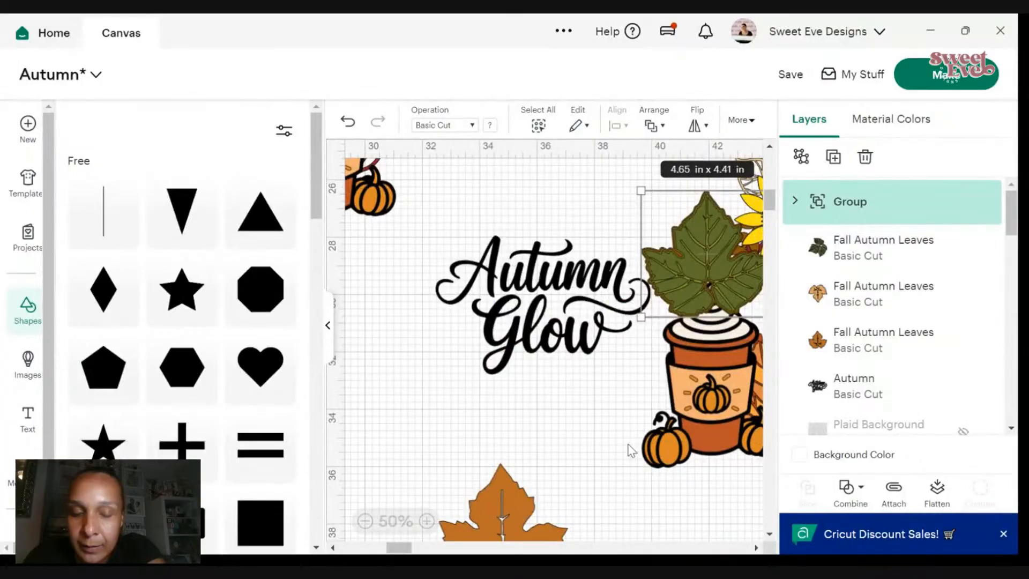
- Place the green leaf group on the wreath's upper right, shrunk to about 2.54 x 2.41 in and rotated to about 328°
click(365, 521)
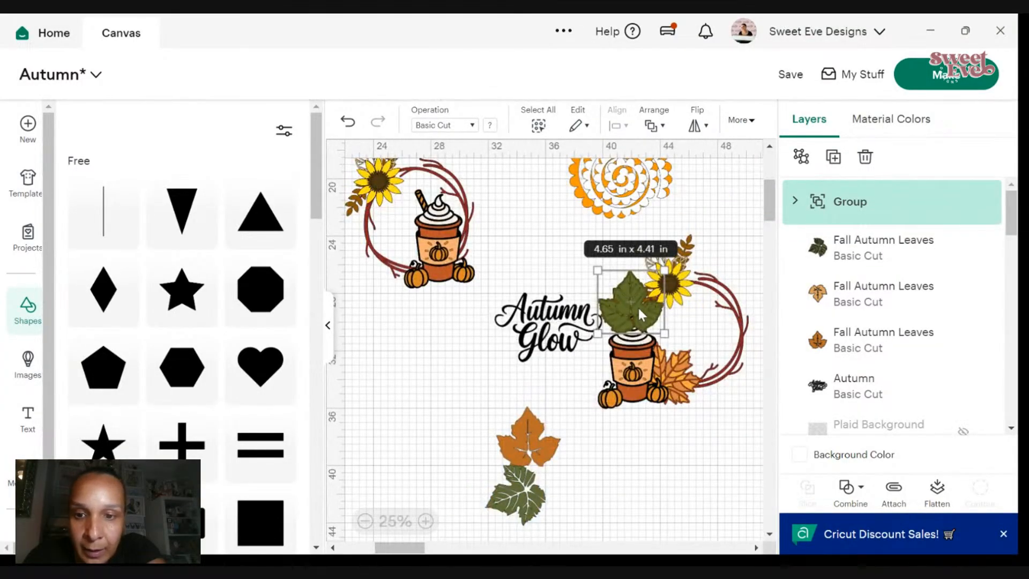
drag(638, 306, 739, 312)
drag(748, 272, 732, 263)
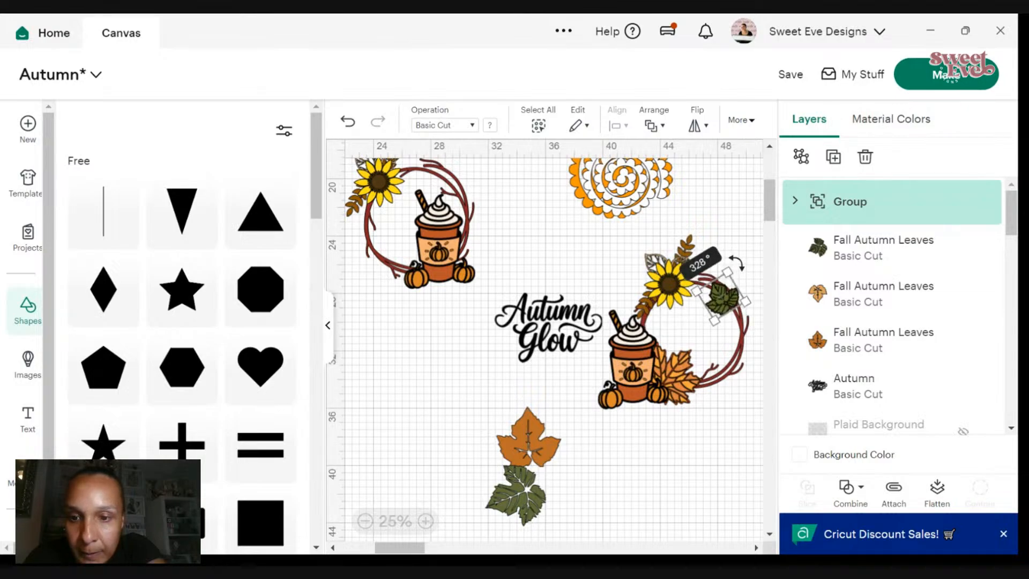
click(426, 521)
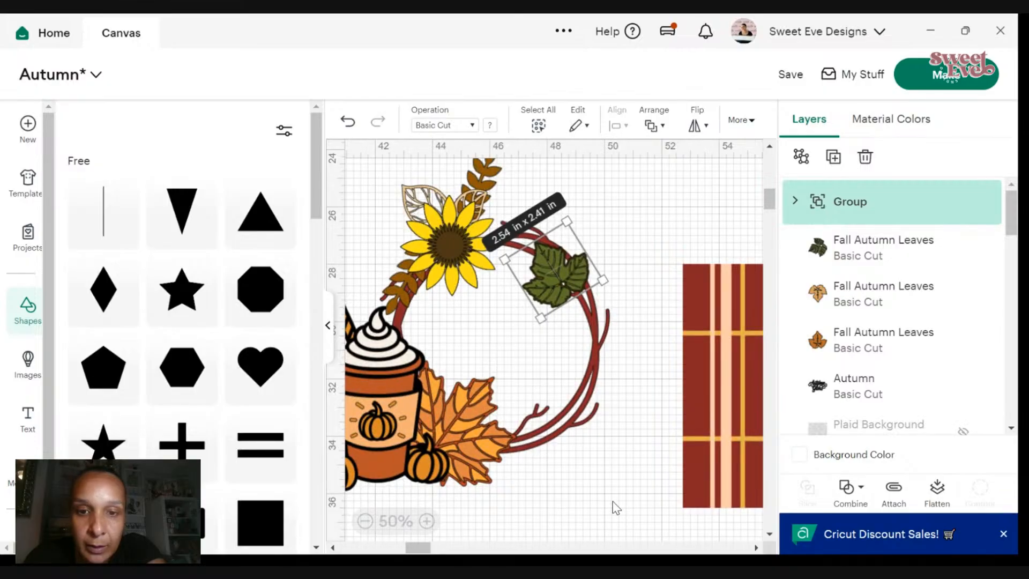
- Shrink the green leaf group to about 2.36 x 2.24 in and shift it inward on the wreath's upper right
click(615, 506)
mouse_move(570, 279)
mouse_down()
mouse_move(443, 455)
mouse_move(552, 290)
mouse_move(600, 288)
mouse_move(588, 280)
mouse_move(557, 294)
mouse_up()
click(621, 272)
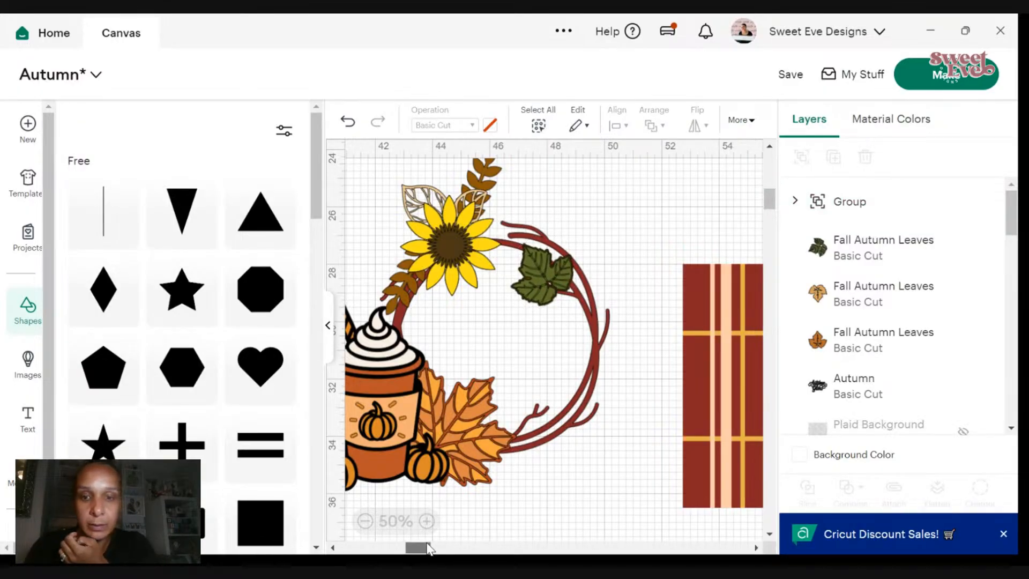
- Duplicate the green leaf group and place the copy on the wreath's lower right, rotated and shrunk to about 2.12 x 2.01 in
drag(430, 548, 427, 547)
right_click(628, 275)
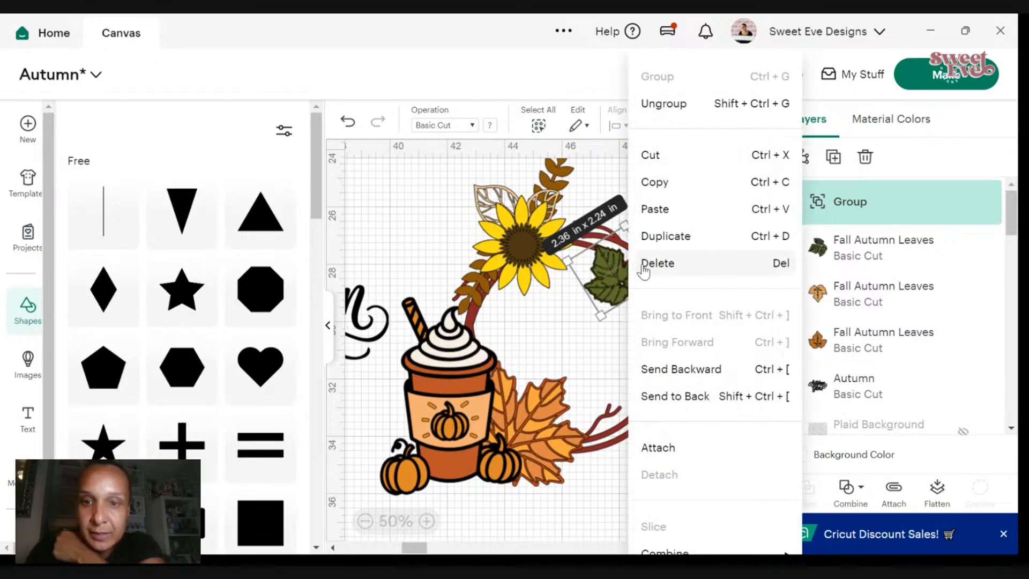
click(665, 236)
drag(632, 282, 712, 394)
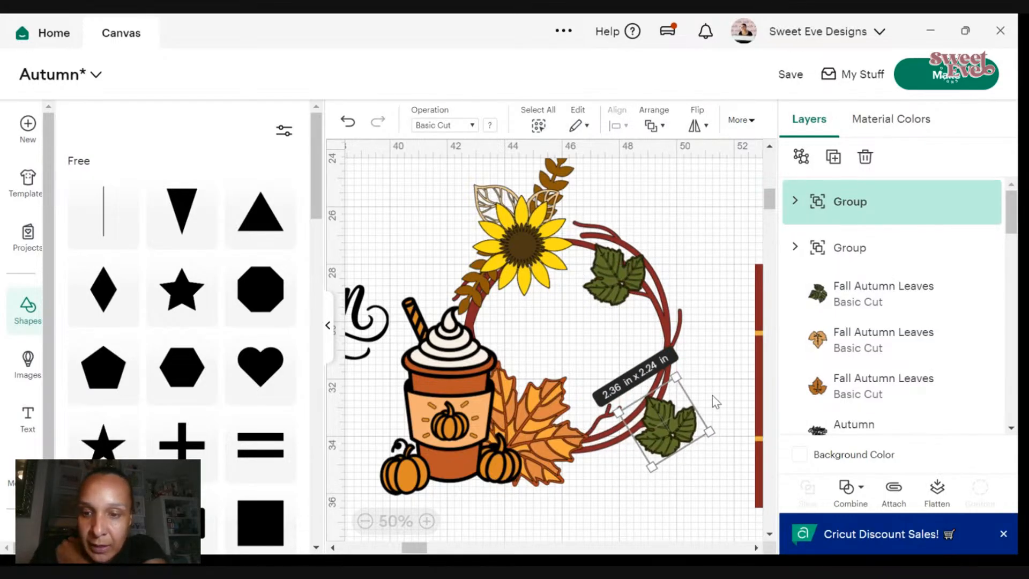
drag(710, 432, 746, 440)
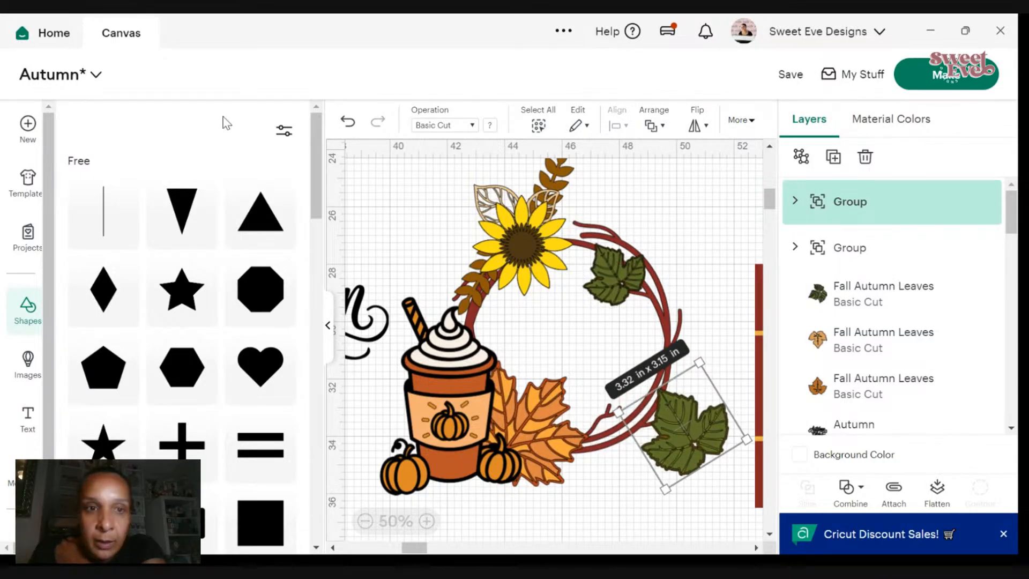
click(354, 125)
click(686, 442)
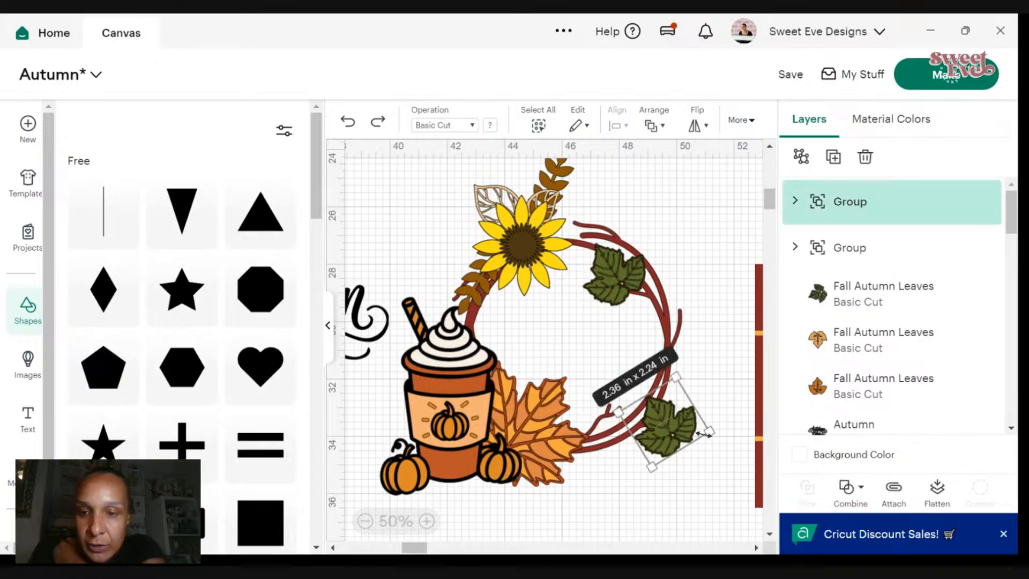
drag(662, 427, 672, 394)
mouse_move(684, 438)
mouse_down()
mouse_move(677, 397)
mouse_move(680, 433)
mouse_up()
click(666, 437)
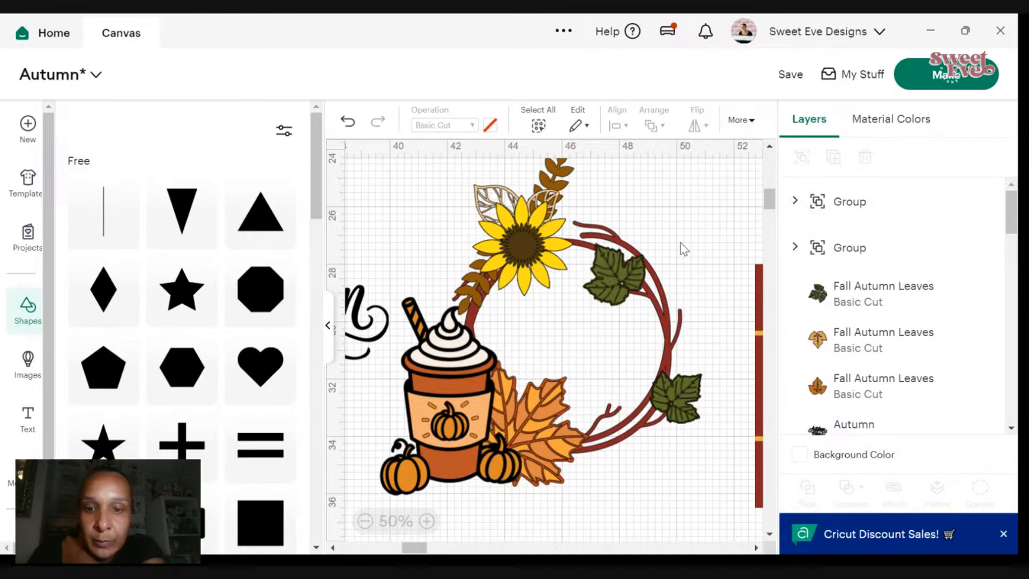
- Move the loose light orange and green leaves apart below the design and delete the loose green leaf
scroll(536, 412, down, 5)
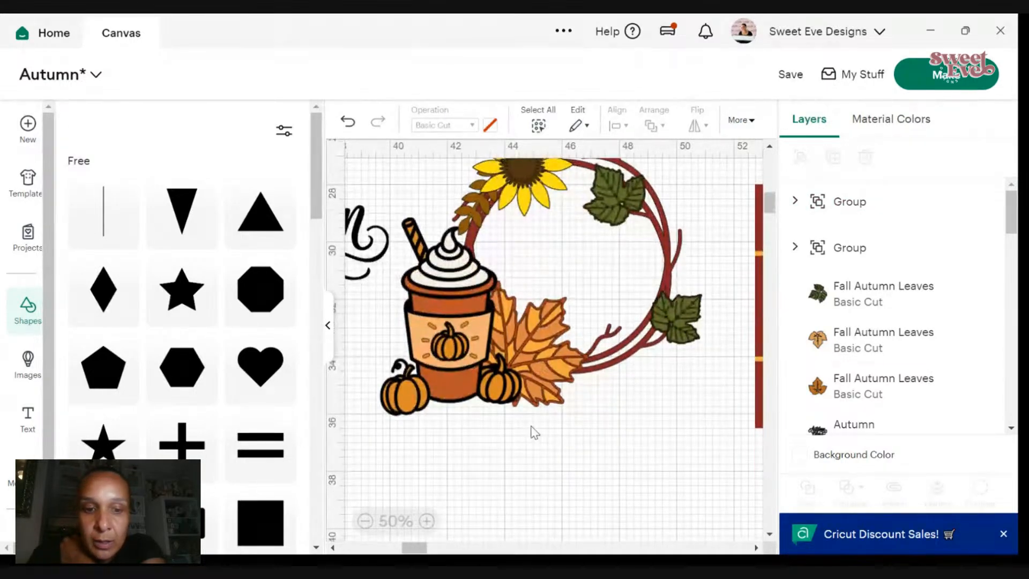
click(365, 521)
click(376, 343)
drag(557, 320, 592, 302)
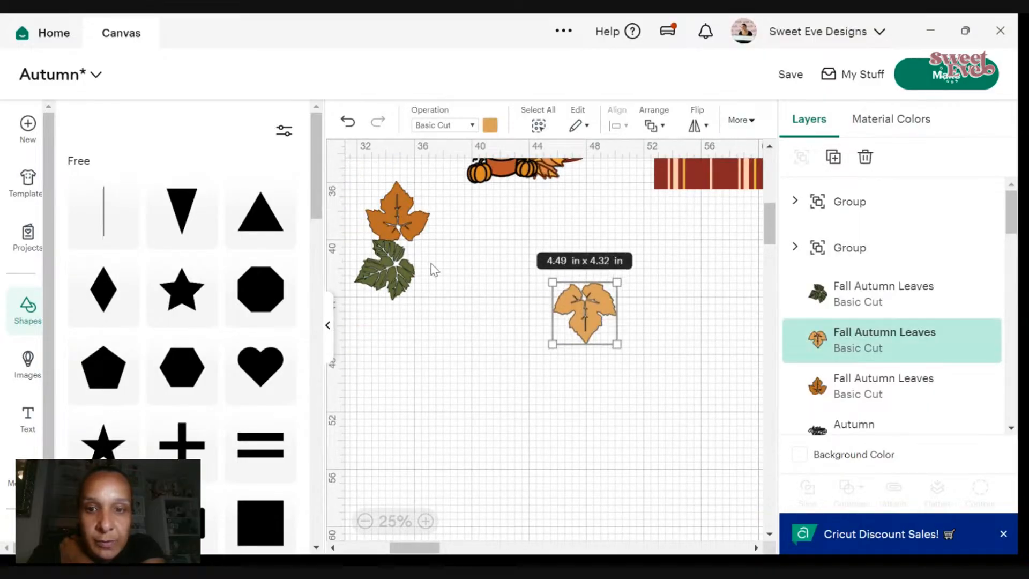
drag(359, 285, 401, 347)
right_click(424, 333)
click(450, 262)
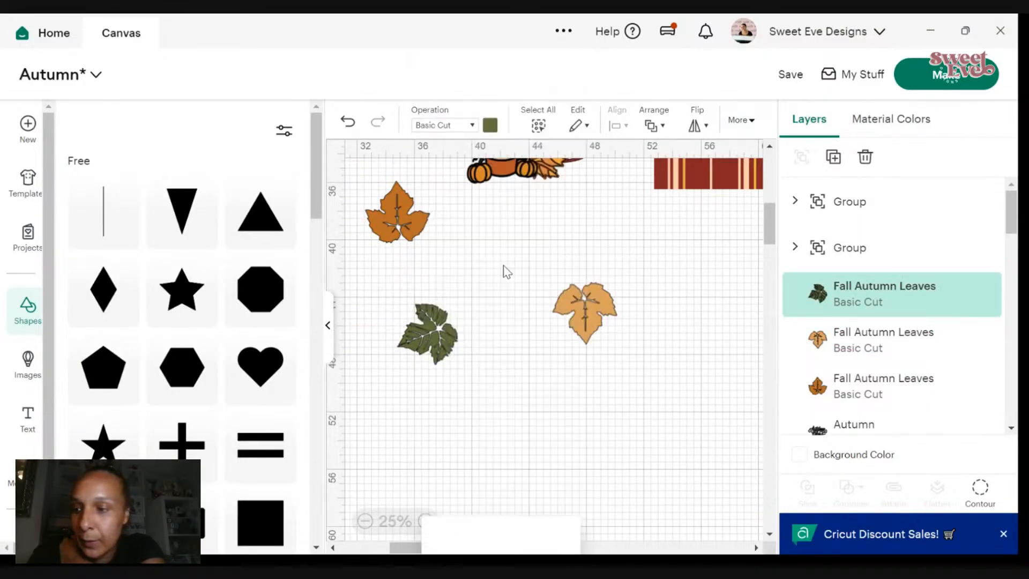
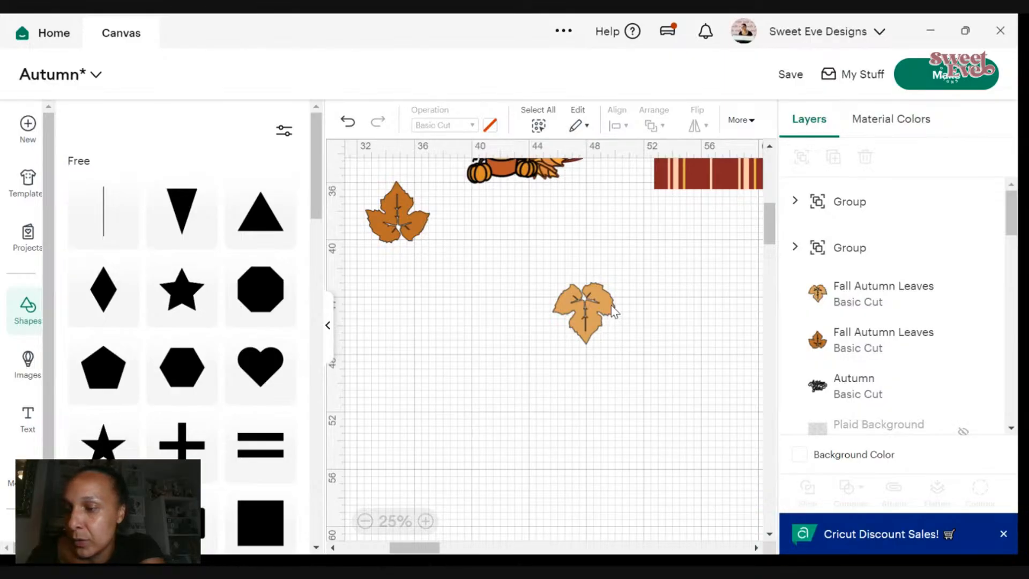
- Hide all contours of the olive middle offset in the green leaf group on the wreath's upper right
scroll(614, 311, up, 5)
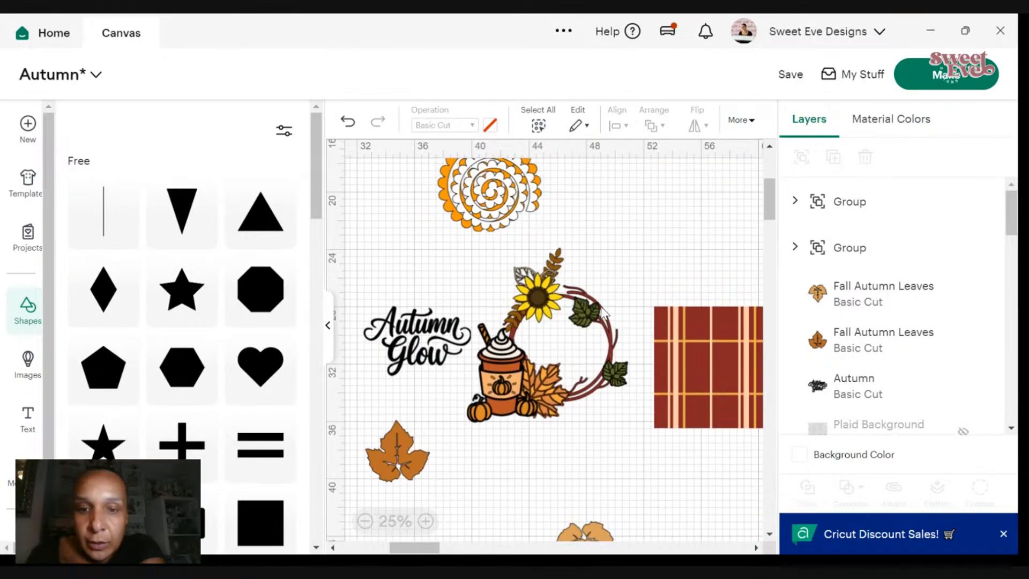
click(600, 313)
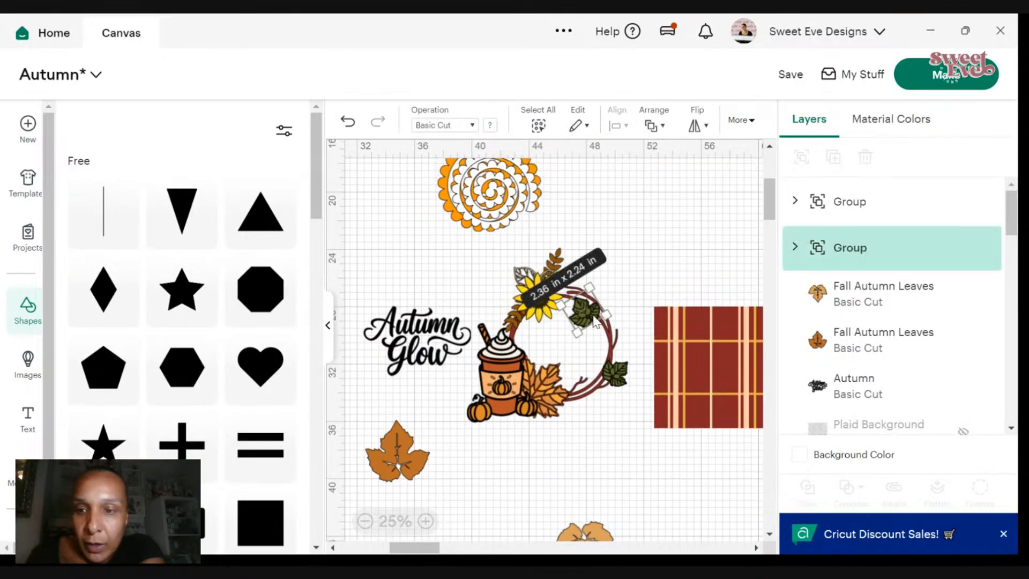
click(797, 250)
click(876, 336)
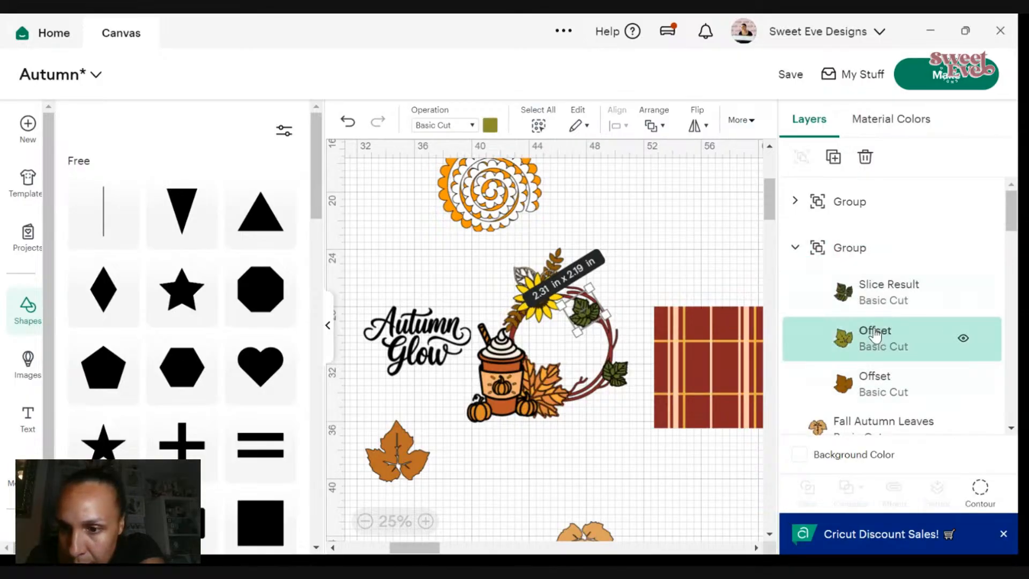
click(975, 506)
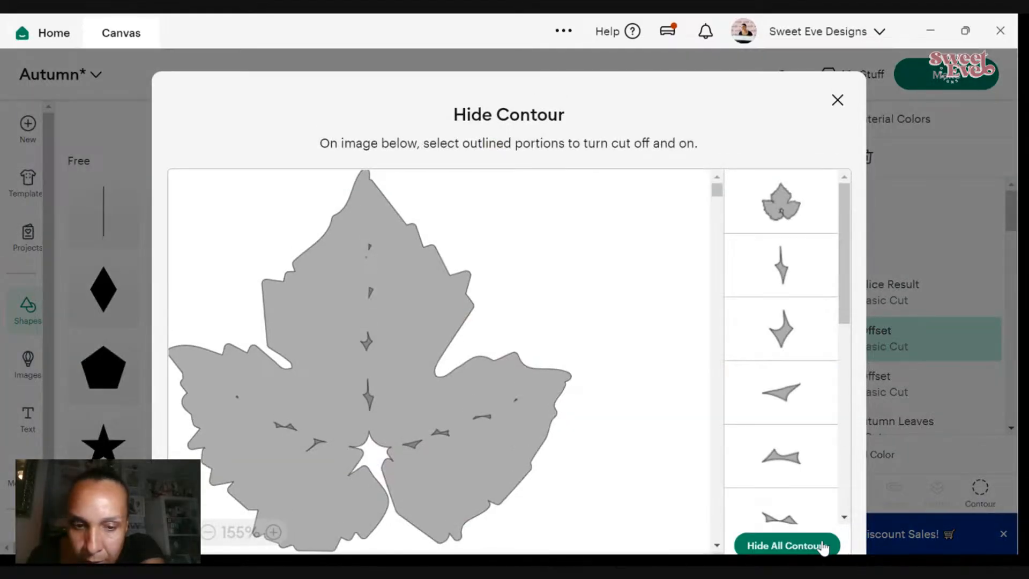
click(824, 546)
click(836, 100)
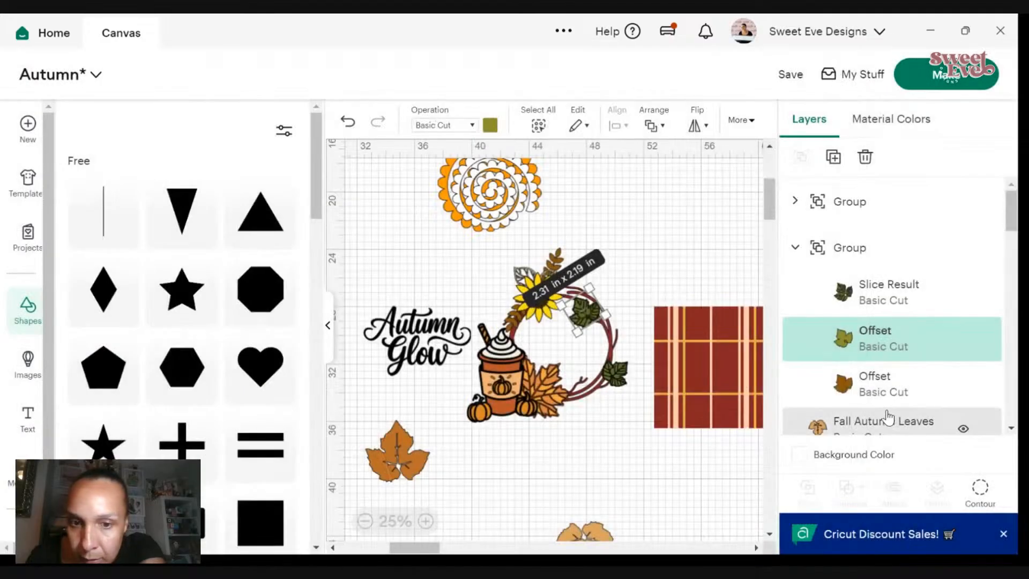
- Hide all contours of the golden brown outer offset in the same green leaf group
scroll(891, 382, down, 2)
click(882, 303)
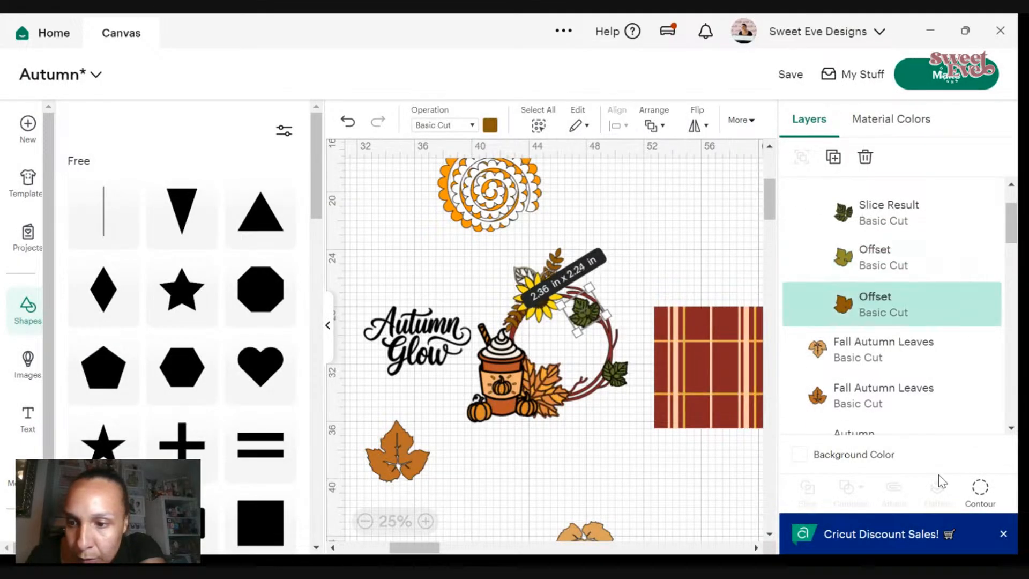
click(977, 490)
click(837, 100)
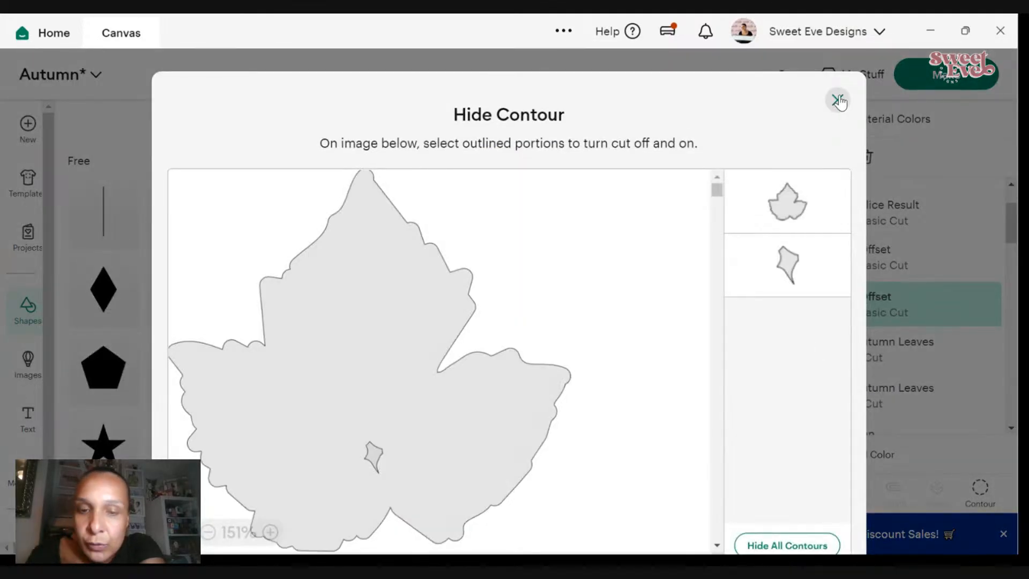
click(644, 161)
- Pull the green leaf copy off the wreath's lower right and delete it
drag(615, 374, 628, 417)
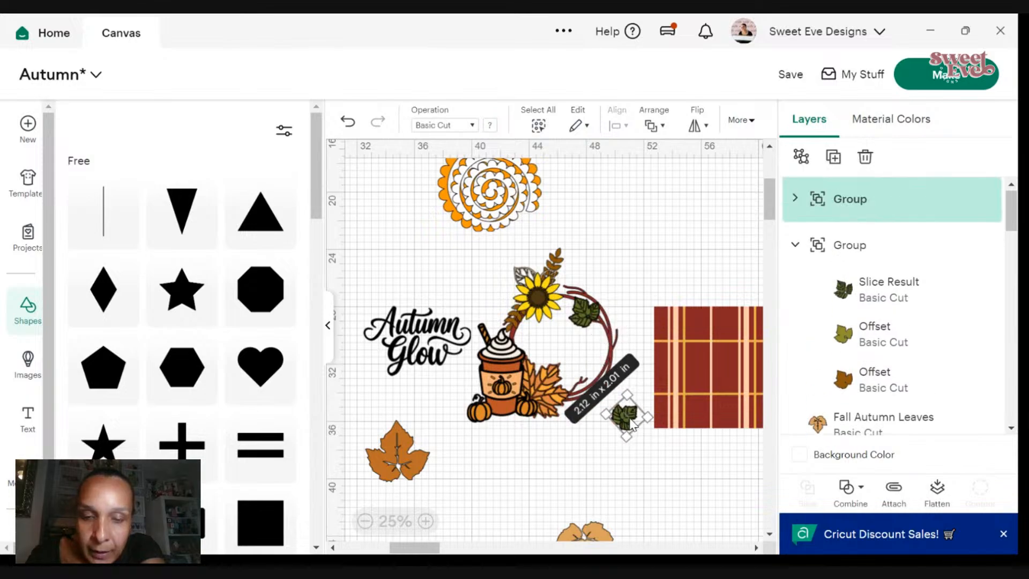
right_click(630, 417)
click(655, 270)
- Delete the two remaining loose leaves below the design, the light orange one and the dark orange one
scroll(637, 269, down, 5)
right_click(595, 317)
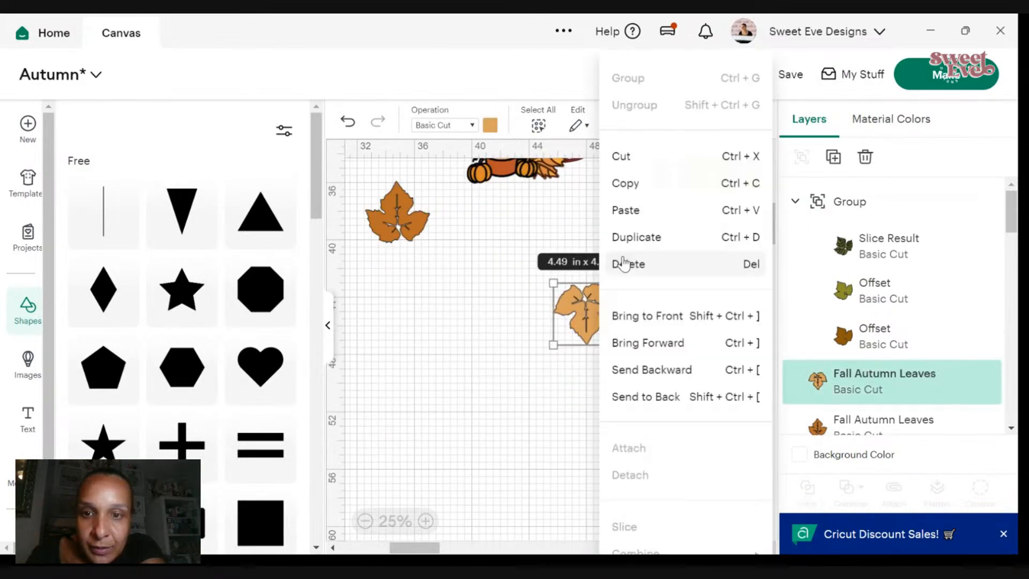
click(627, 270)
drag(394, 219, 464, 306)
right_click(463, 306)
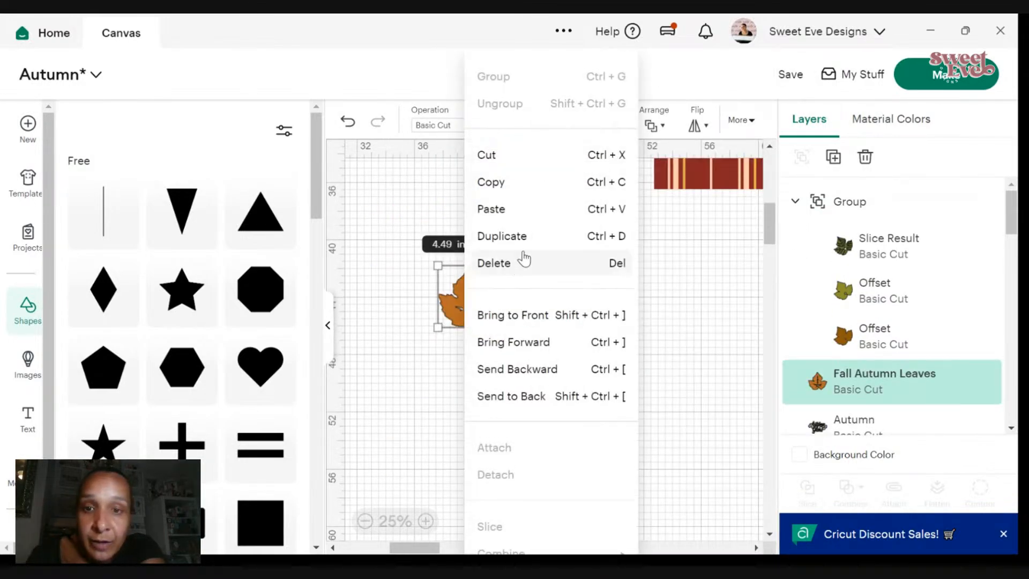
click(524, 257)
- Rotate the green leaf group on the wreath's upper right slightly and position it at about x 46.27, y 26.81
scroll(604, 268, up, 5)
mouse_move(581, 309)
mouse_down()
mouse_move(589, 316)
mouse_move(580, 310)
mouse_up()
click(427, 522)
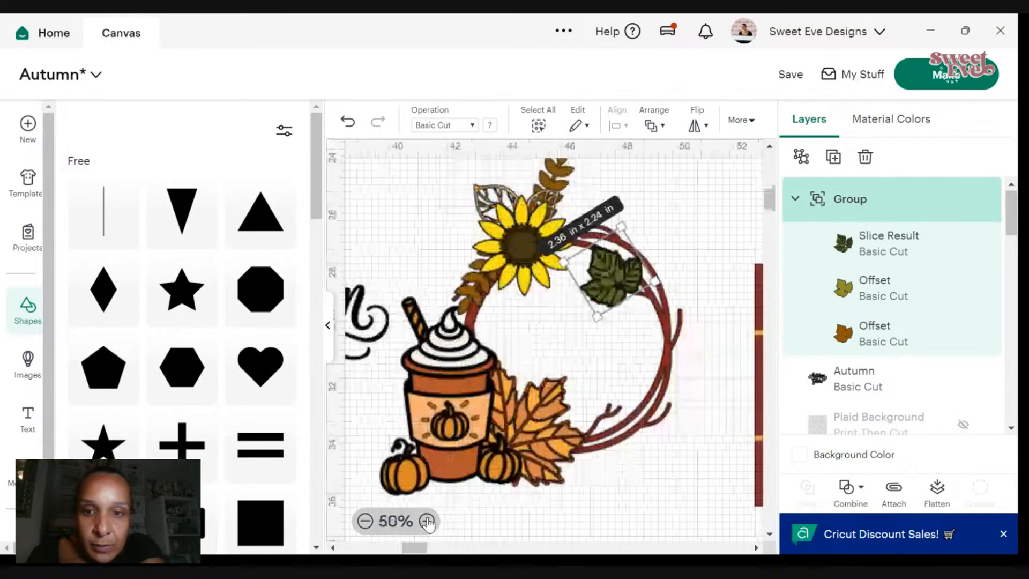
drag(616, 275, 673, 273)
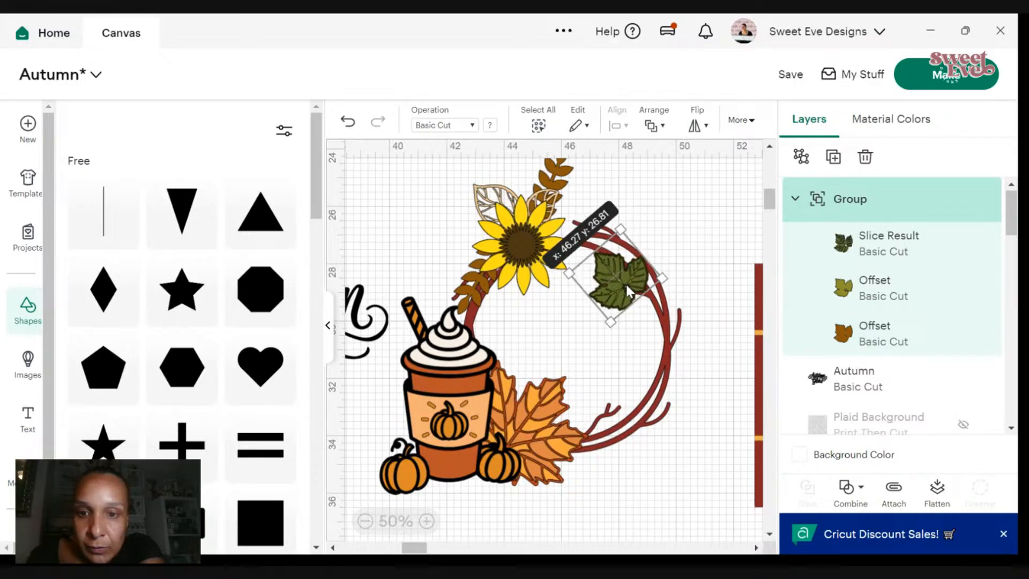
- Duplicate the green leaf group and place the copy on the wreath's lower right, rotated and shrunk to about 2.26 x 2.14 in
right_click(613, 280)
click(651, 237)
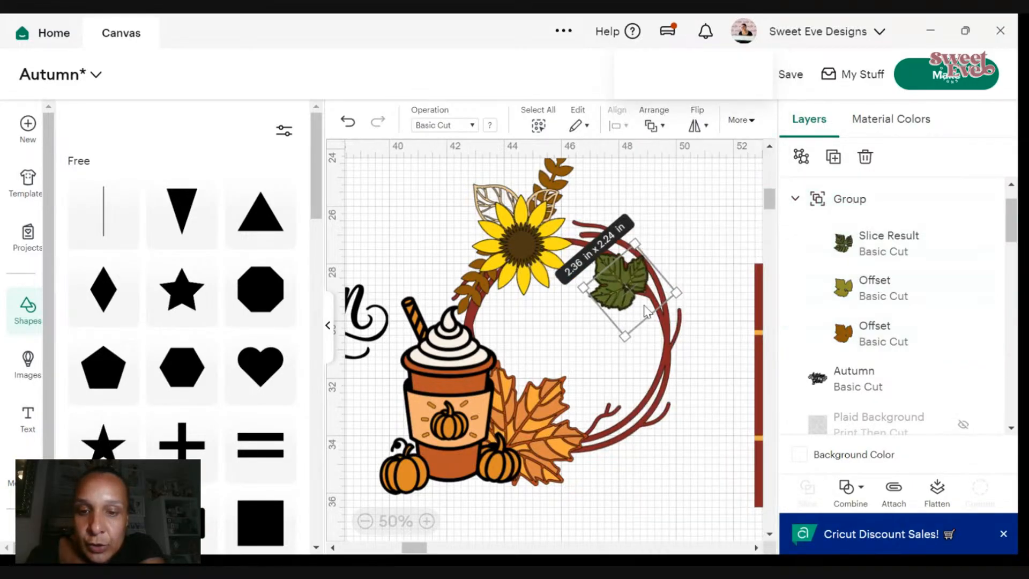
drag(635, 298, 678, 456)
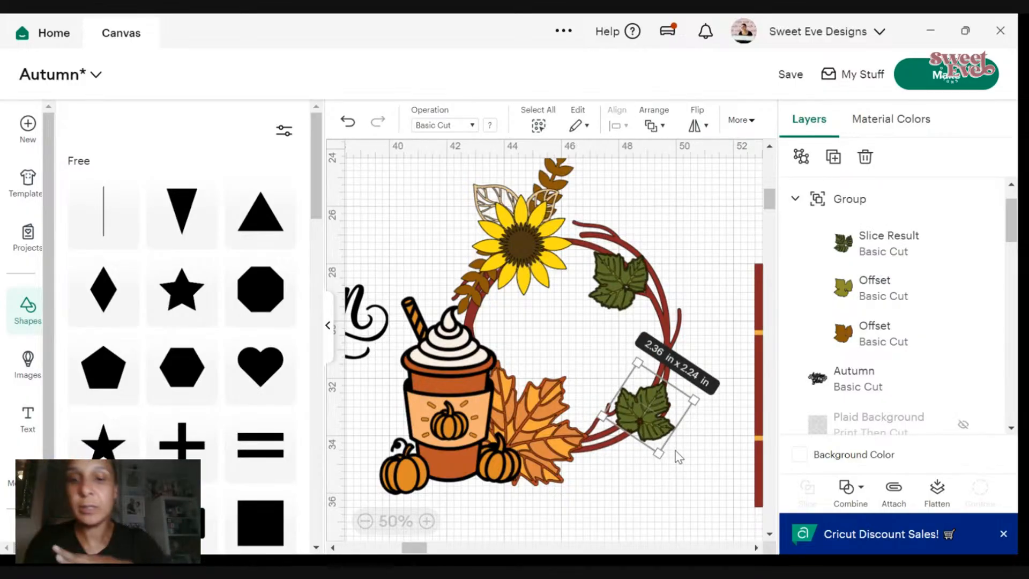
drag(671, 411, 701, 396)
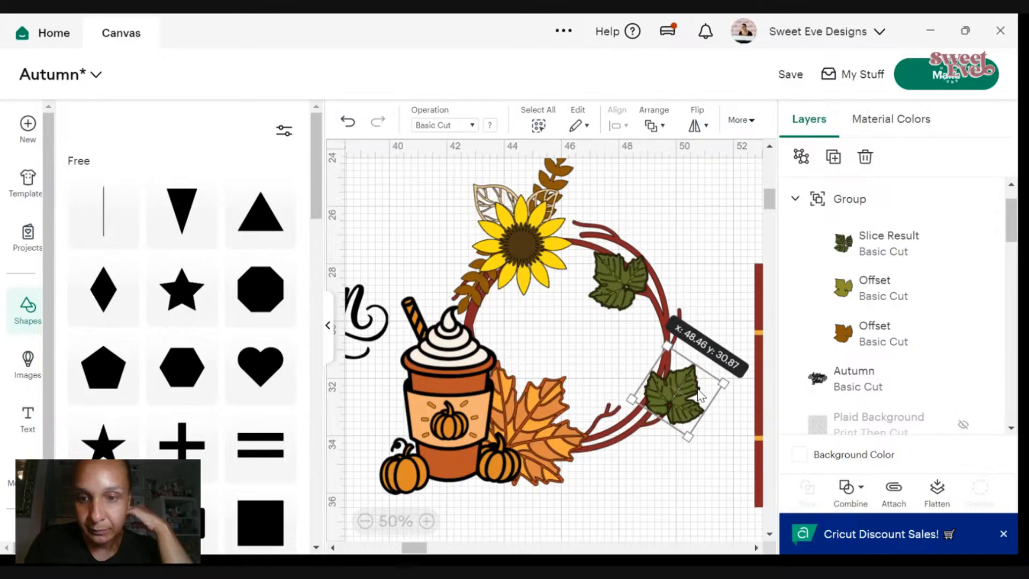
drag(688, 436, 687, 432)
click(735, 451)
click(690, 416)
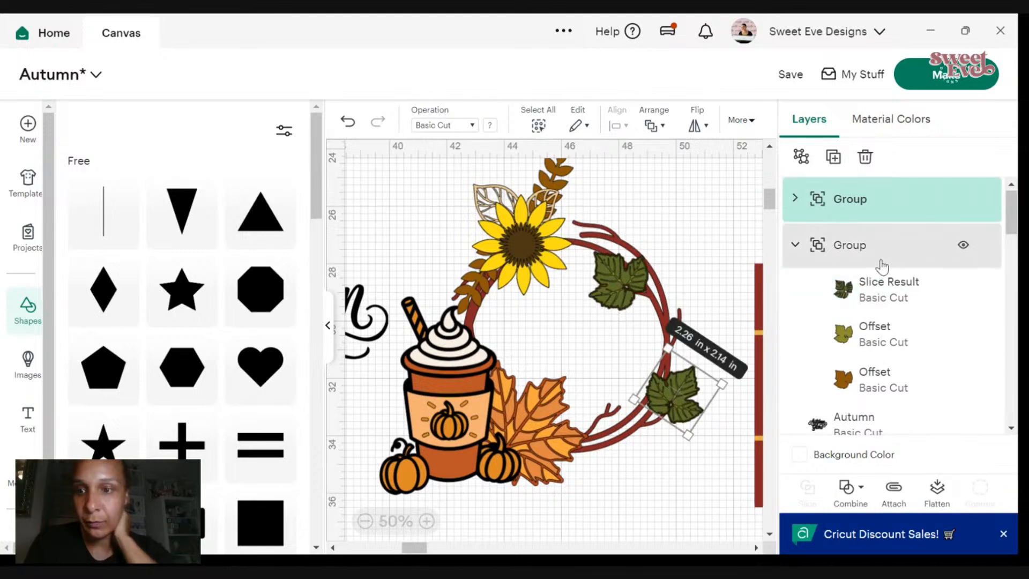
- Recolour the top leaf layer of the lower-right leaf group orange
scroll(879, 386, down, 2)
scroll(873, 311, up, 2)
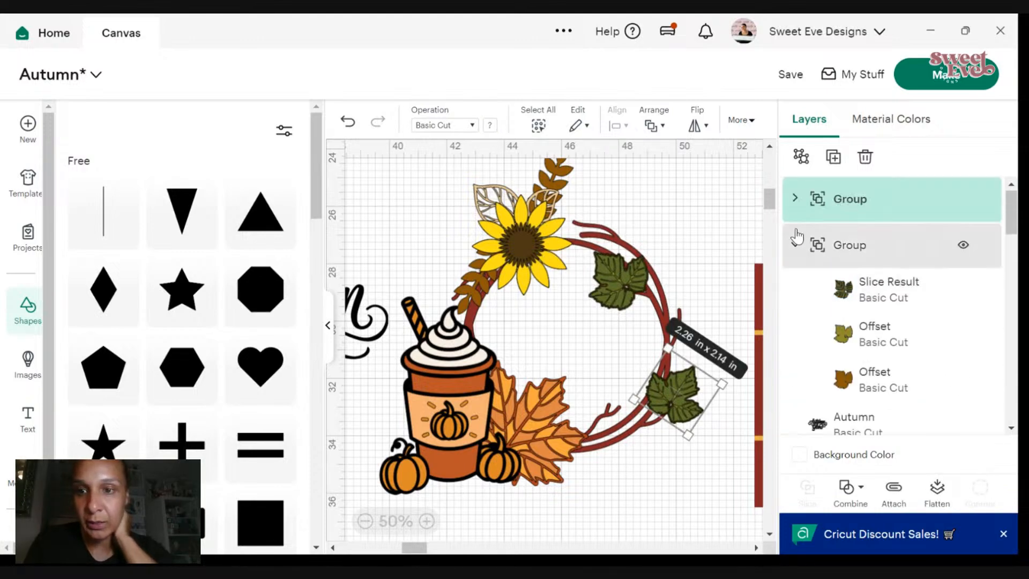
click(795, 199)
click(839, 244)
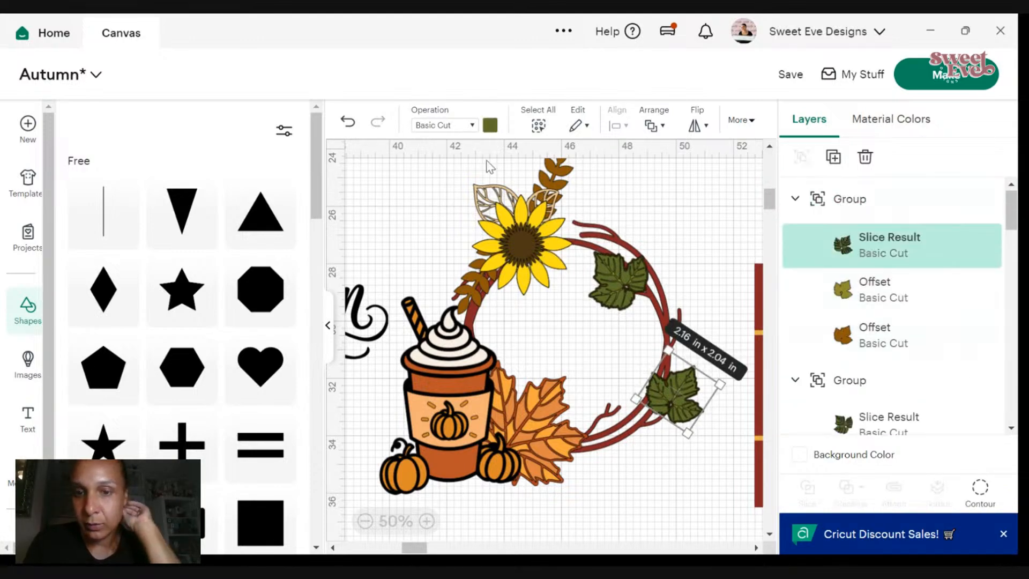
click(490, 125)
click(588, 238)
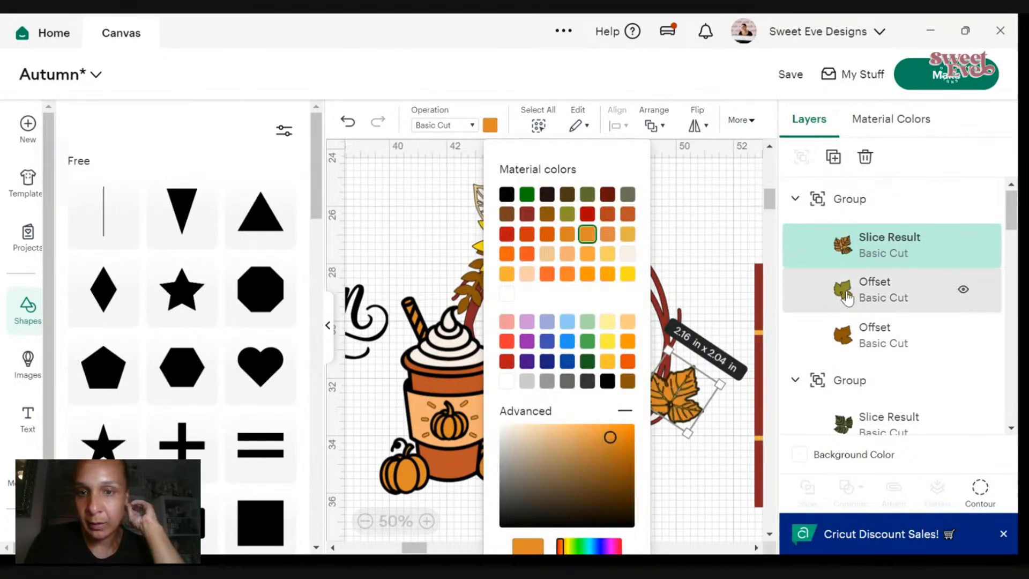
- Recolour the olive middle offset of the lower-right leaf group light orange
click(890, 289)
click(490, 127)
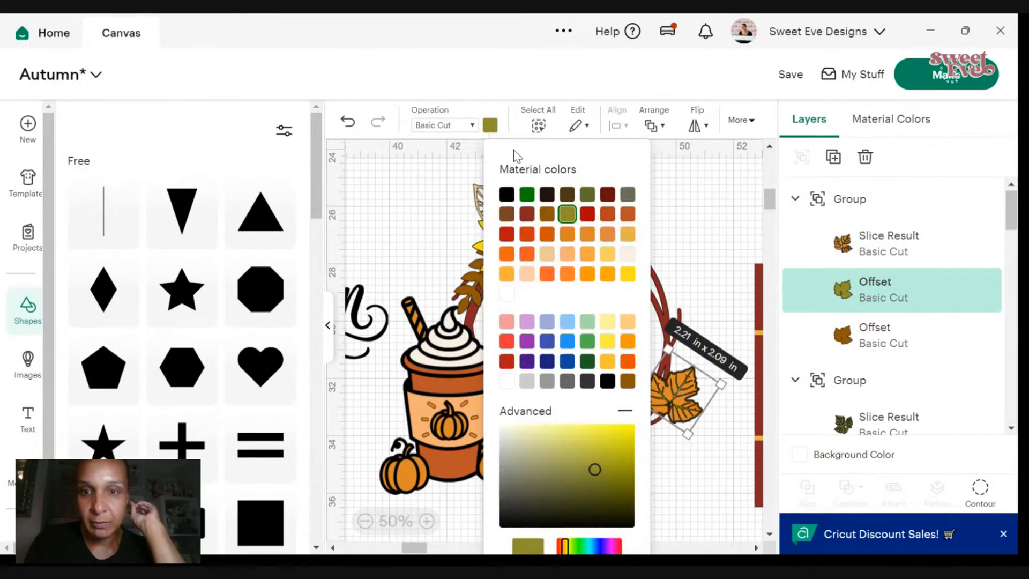
click(606, 238)
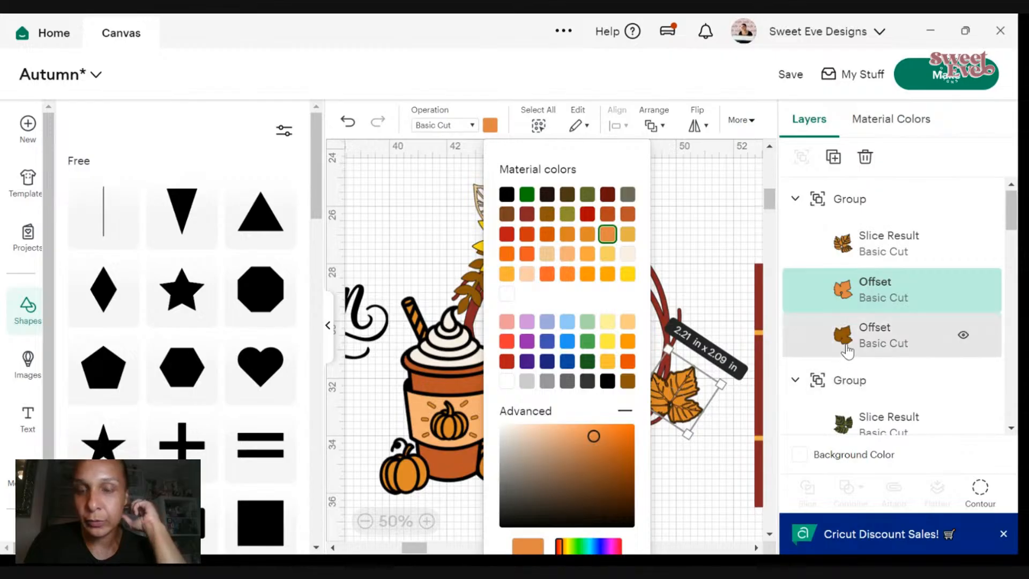
click(669, 475)
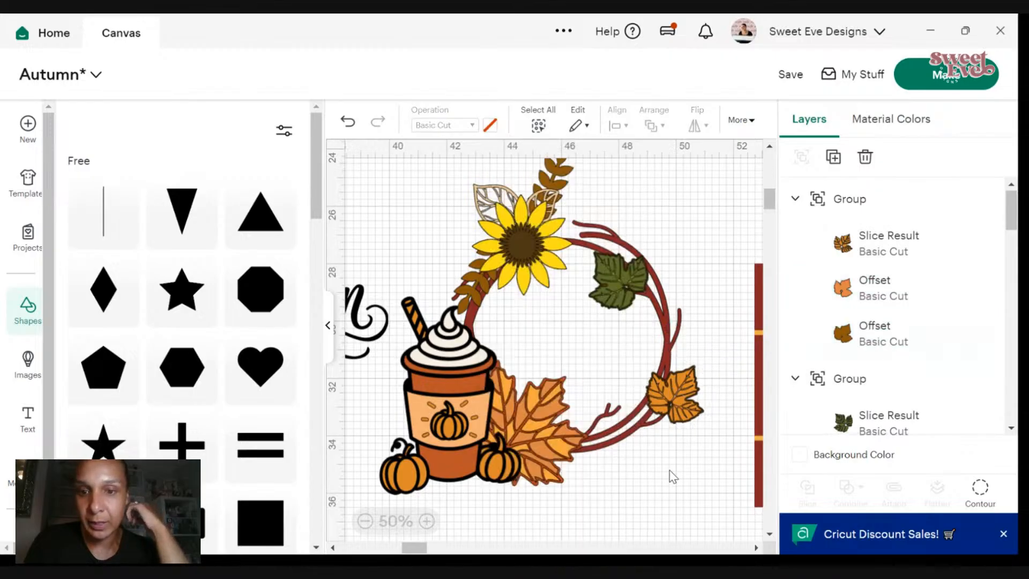
- Adjust the orange leaf group slightly lower on the wreath's lower right and undo the stray change to the wreath
click(677, 414)
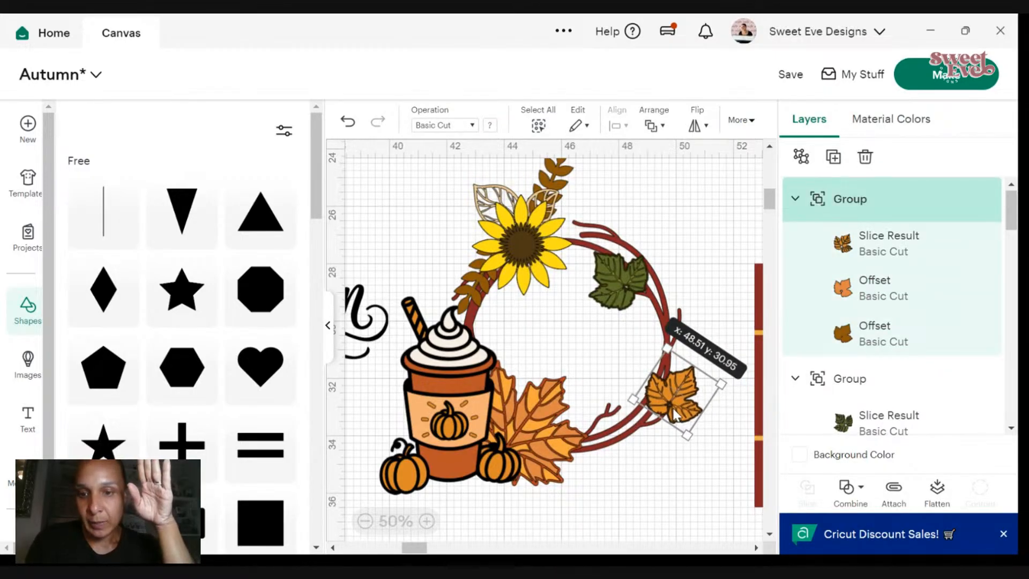
drag(675, 415, 676, 418)
click(663, 456)
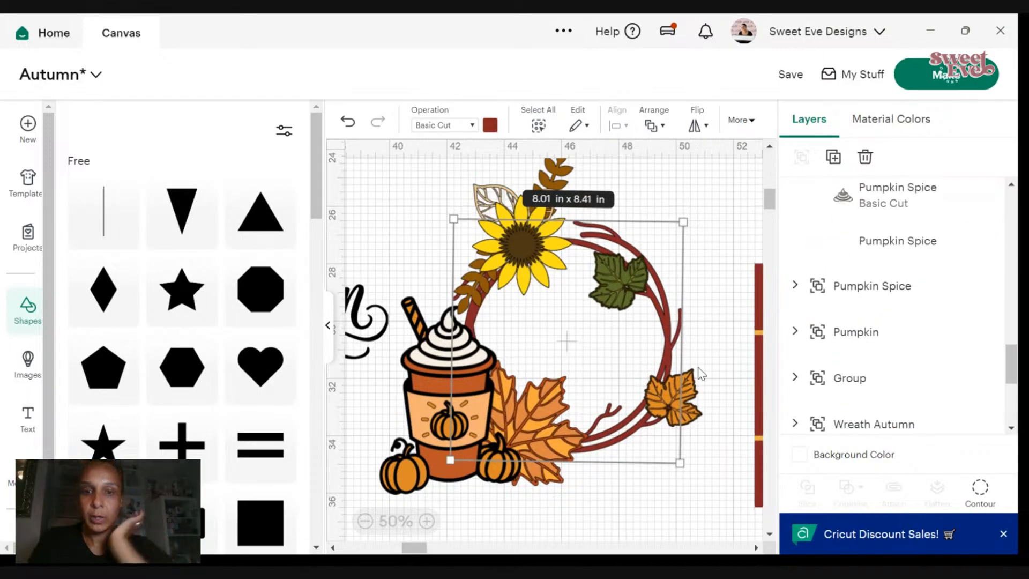
click(347, 123)
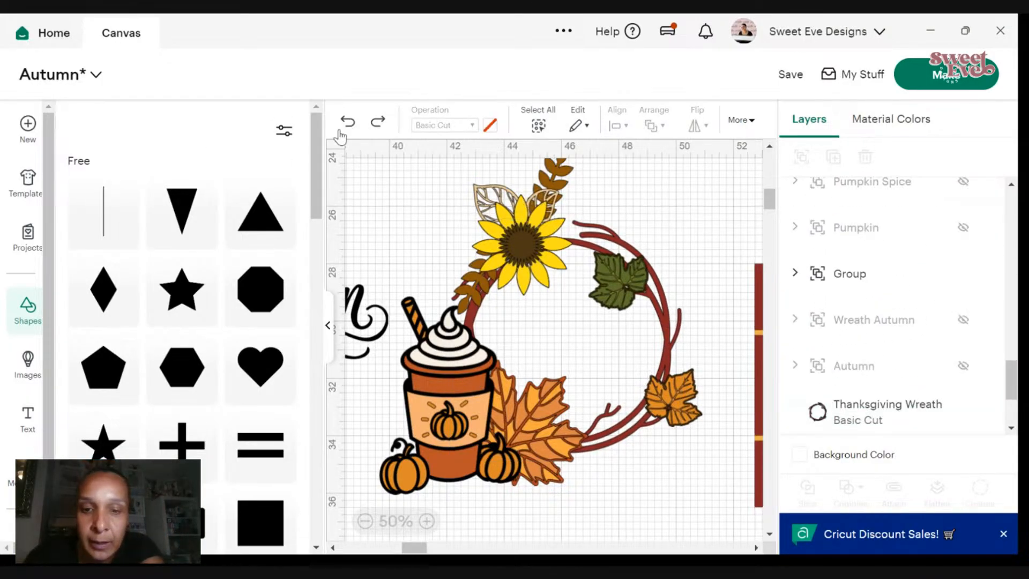
- Duplicate the orange leaf group and place the copy upright on the wreath's right side, beside the green leaf
click(677, 388)
right_click(677, 388)
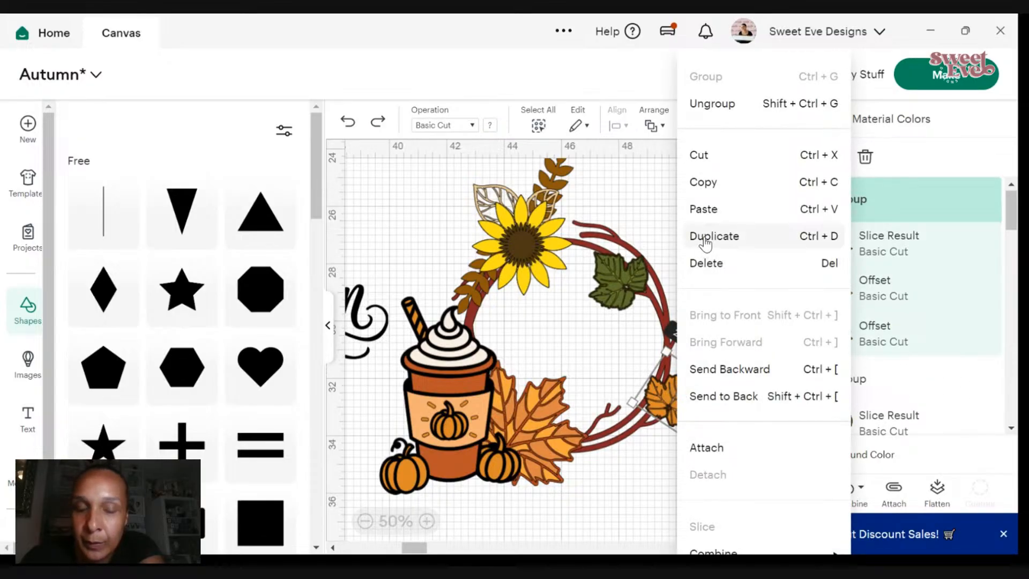
click(705, 242)
drag(691, 425, 697, 309)
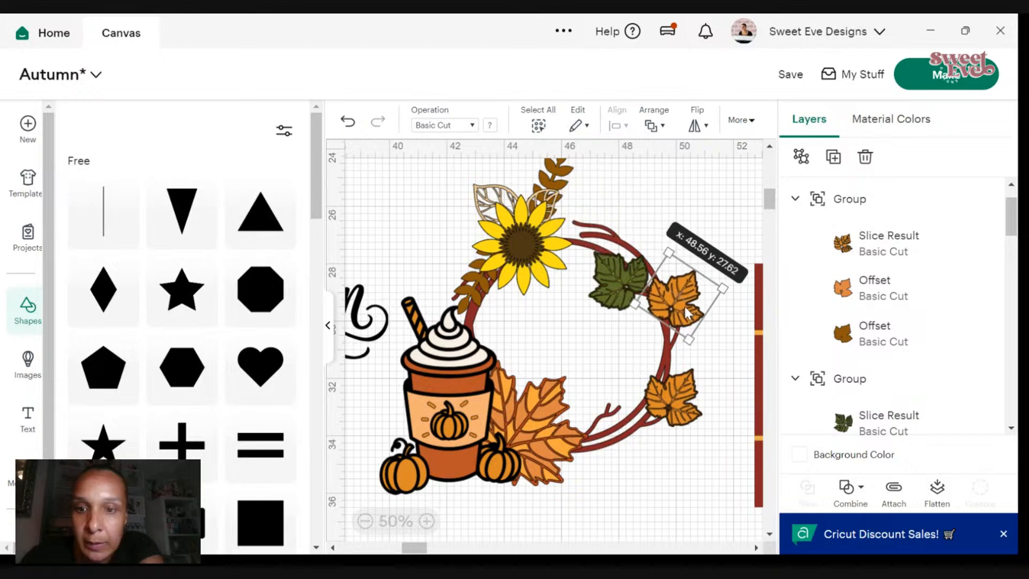
click(716, 360)
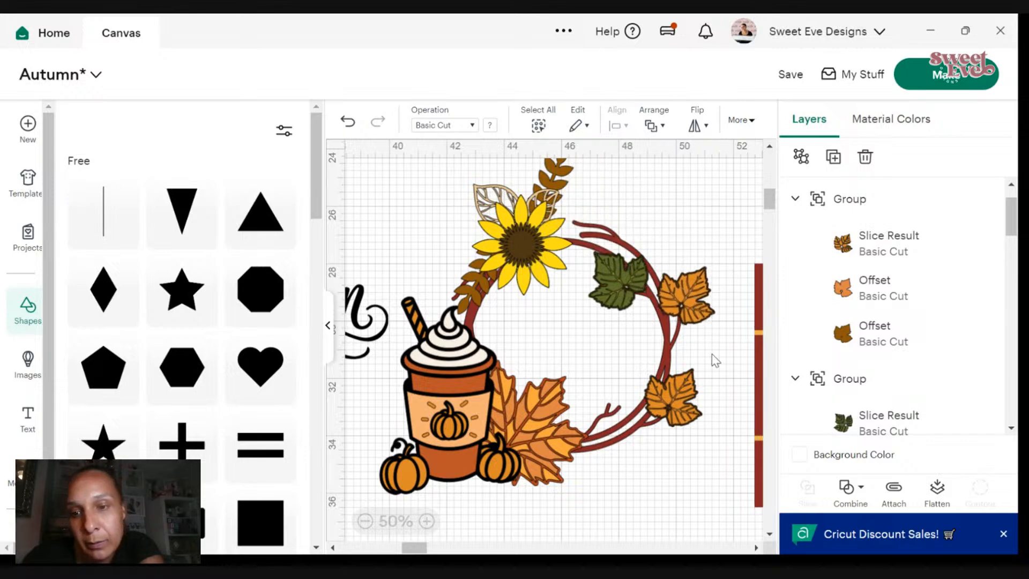
click(692, 322)
drag(705, 353, 733, 333)
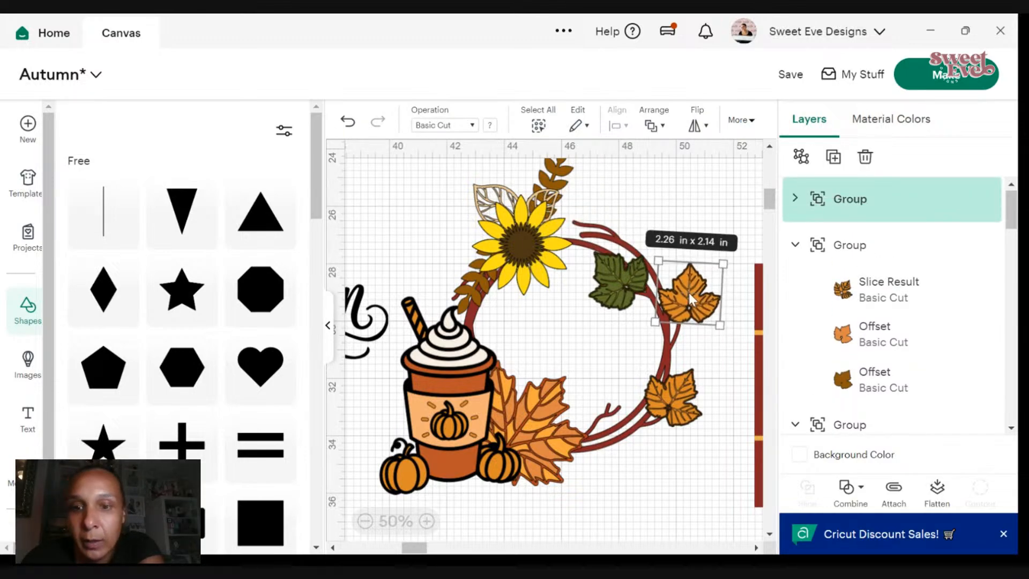
drag(689, 293, 677, 292)
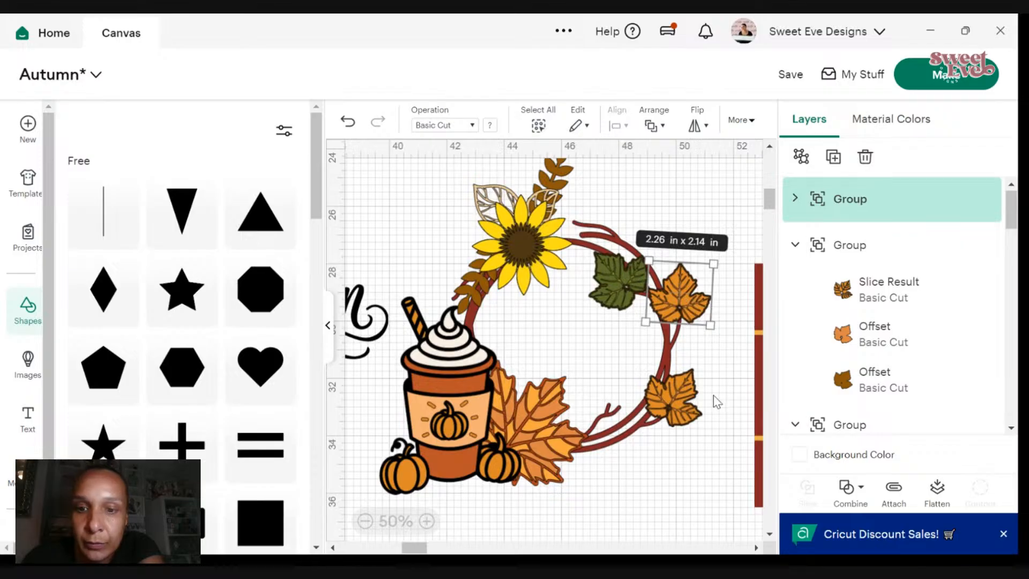
- Recolour the top leaf layer of the new leaf group beside the green leaf rust orange
click(867, 300)
click(879, 381)
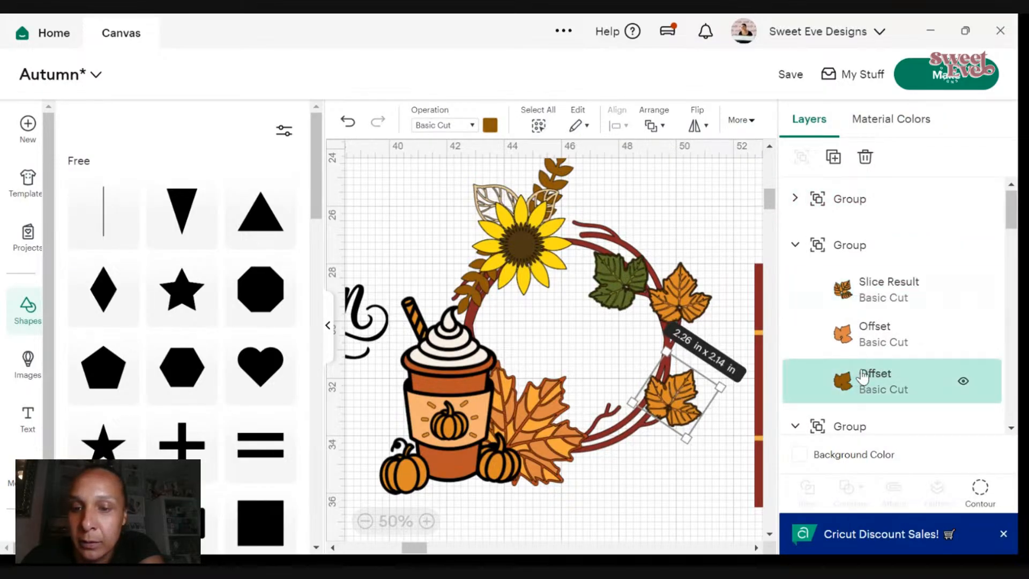
click(858, 294)
click(868, 327)
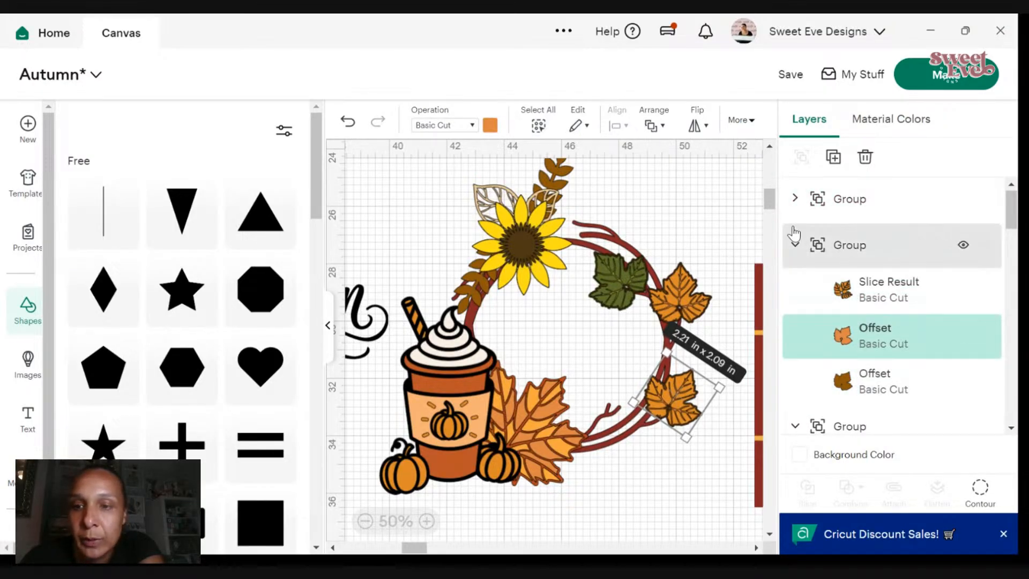
click(795, 199)
click(867, 246)
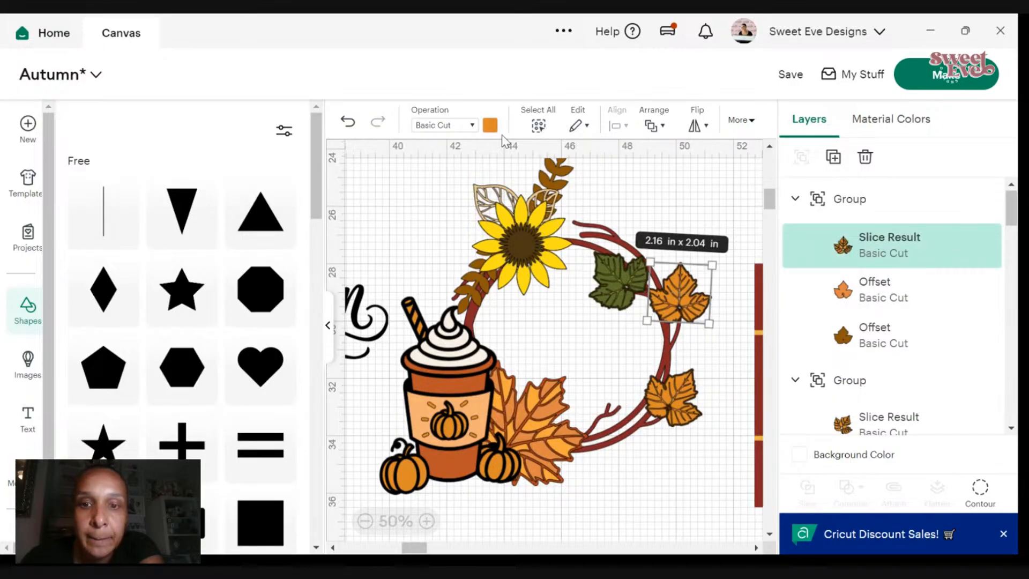
click(490, 126)
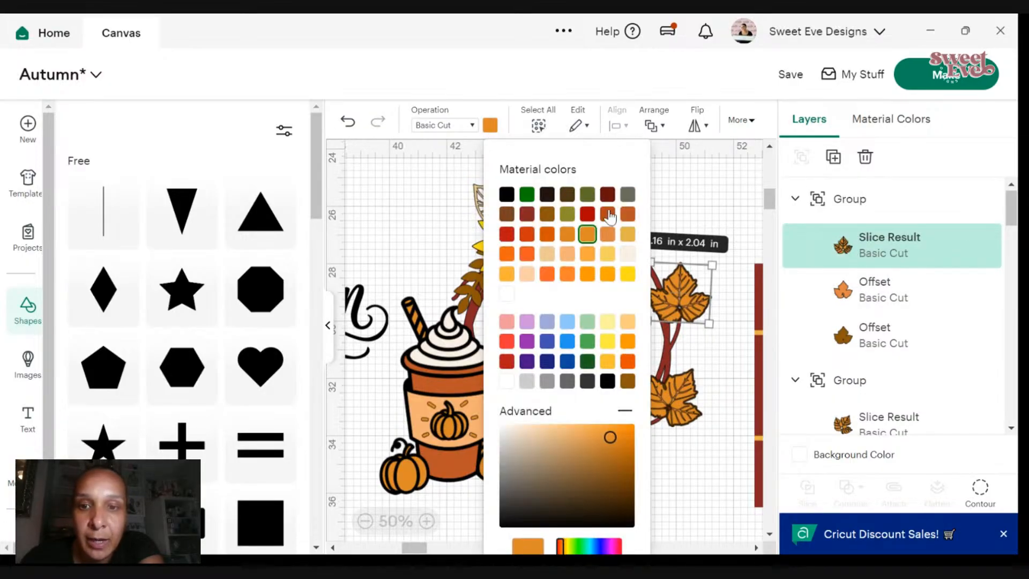
click(628, 217)
click(704, 275)
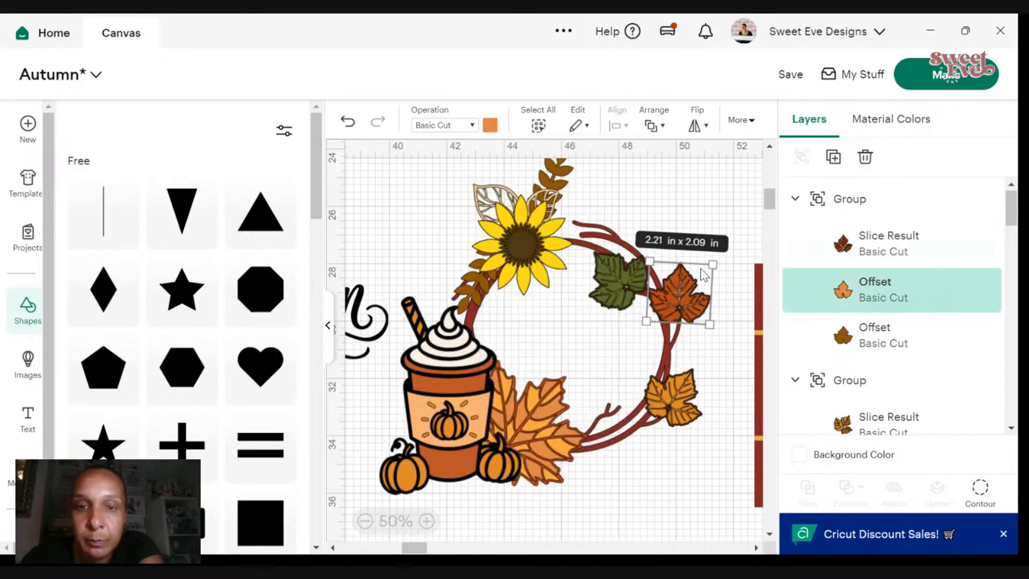
- Recolour the middle offset of the rust-coloured leaf group red-orange
click(491, 126)
click(528, 235)
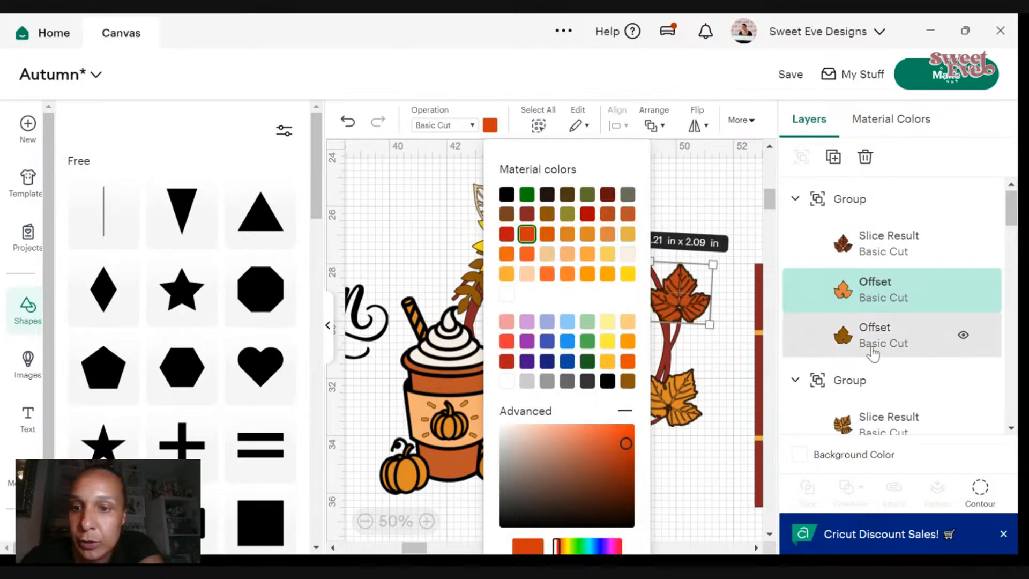
click(873, 337)
click(707, 310)
click(684, 285)
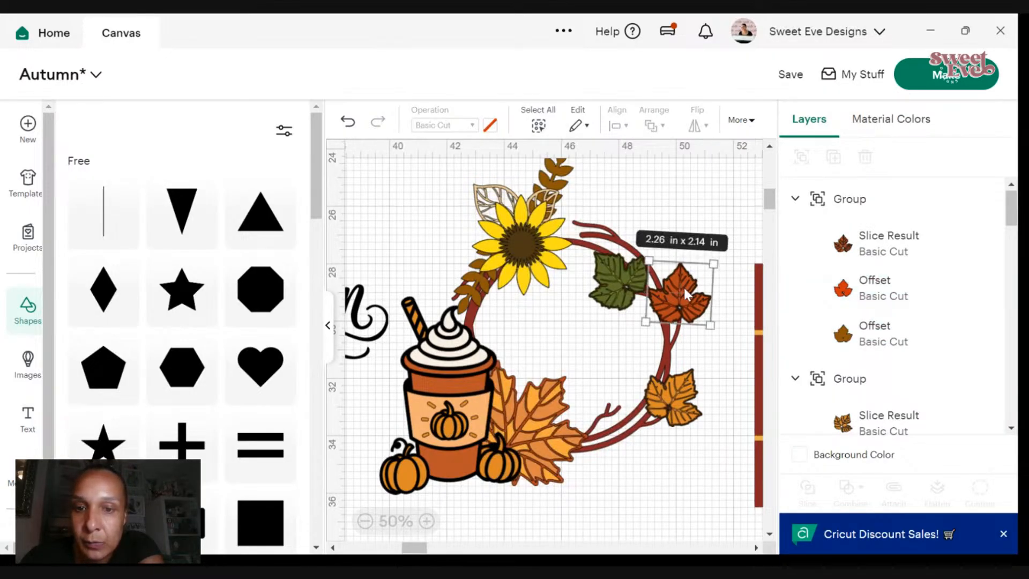
- Shrink the rust-coloured leaf group slightly and adjust its position on the wreath's right side
drag(712, 325, 696, 312)
click(731, 314)
click(695, 309)
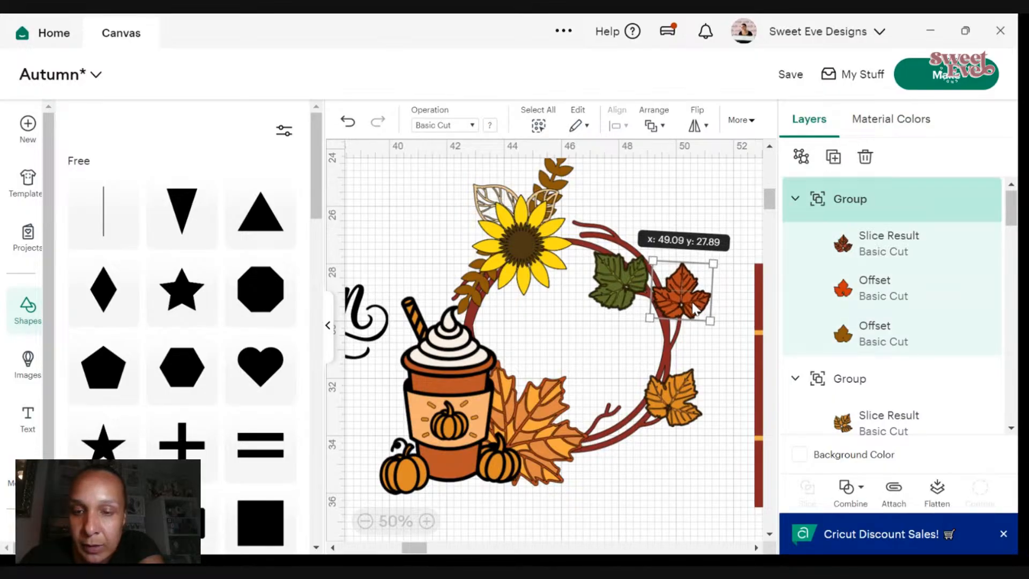
click(610, 295)
click(689, 403)
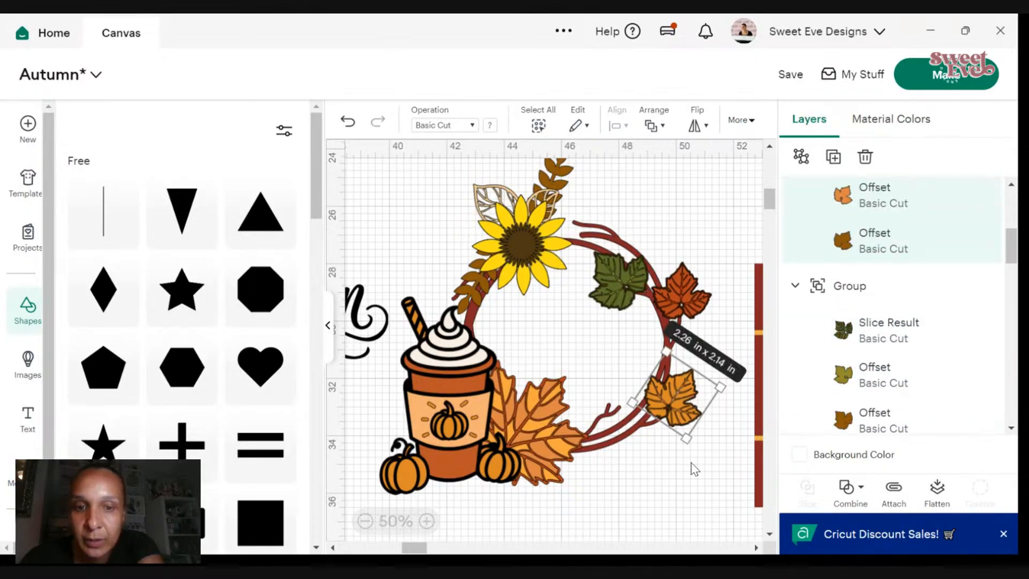
click(693, 474)
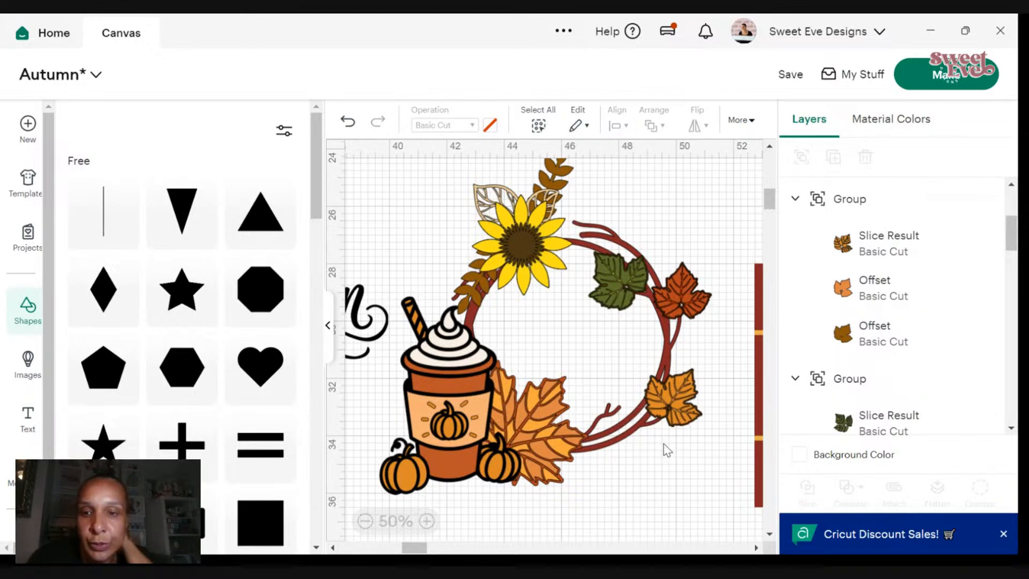
- Duplicate the green leaf group and try the copy inside the wreath's lower right
click(631, 271)
right_click(632, 272)
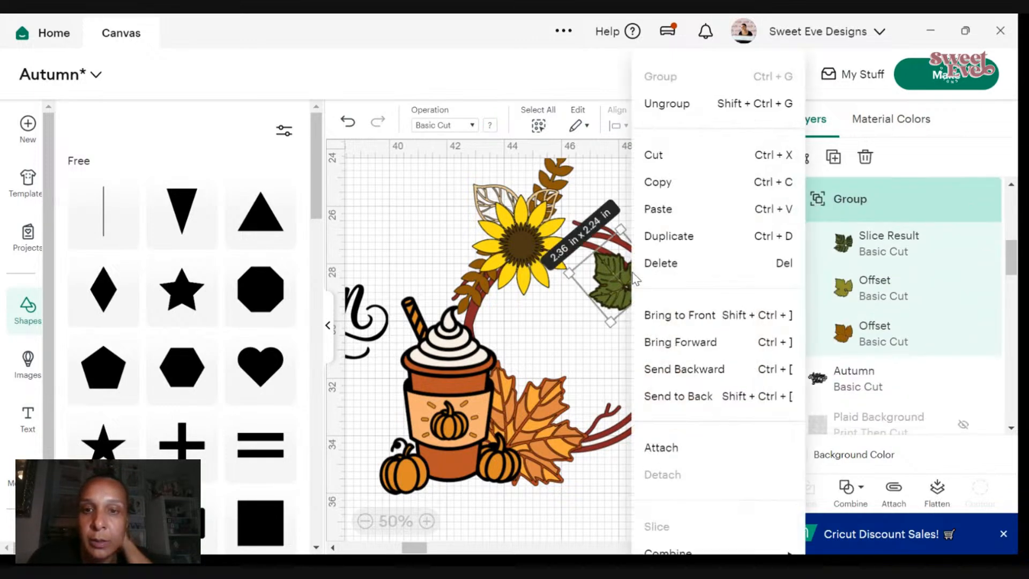
click(671, 234)
drag(624, 284, 592, 383)
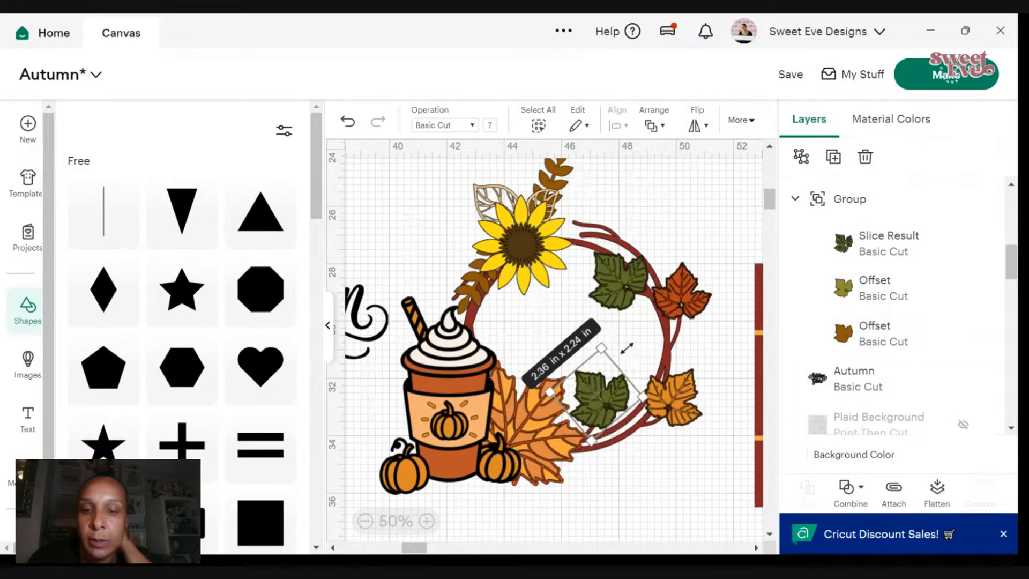
- Move the "Autumn Glow" lettering into the centre of the wreath
drag(348, 322, 636, 343)
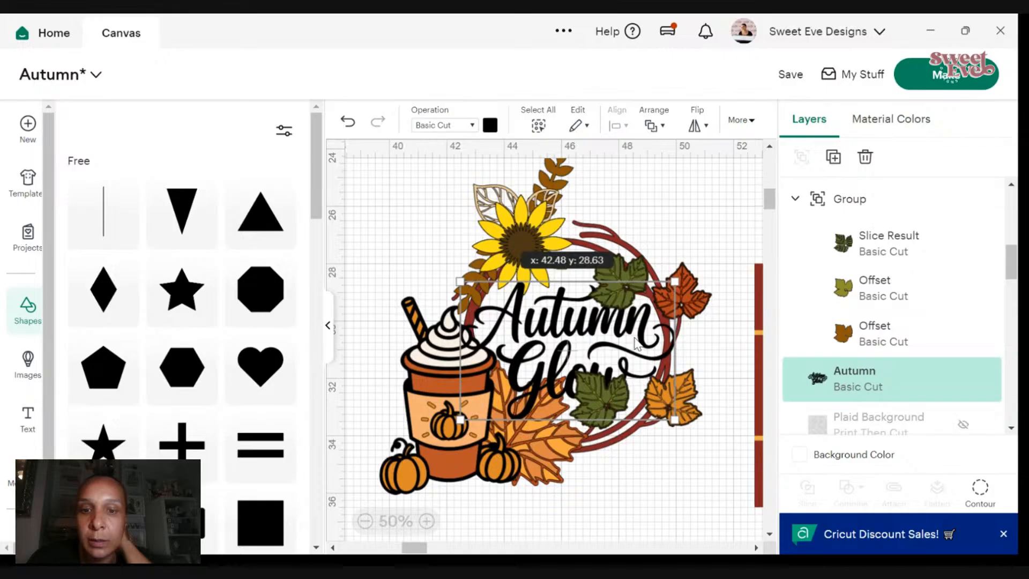
click(670, 509)
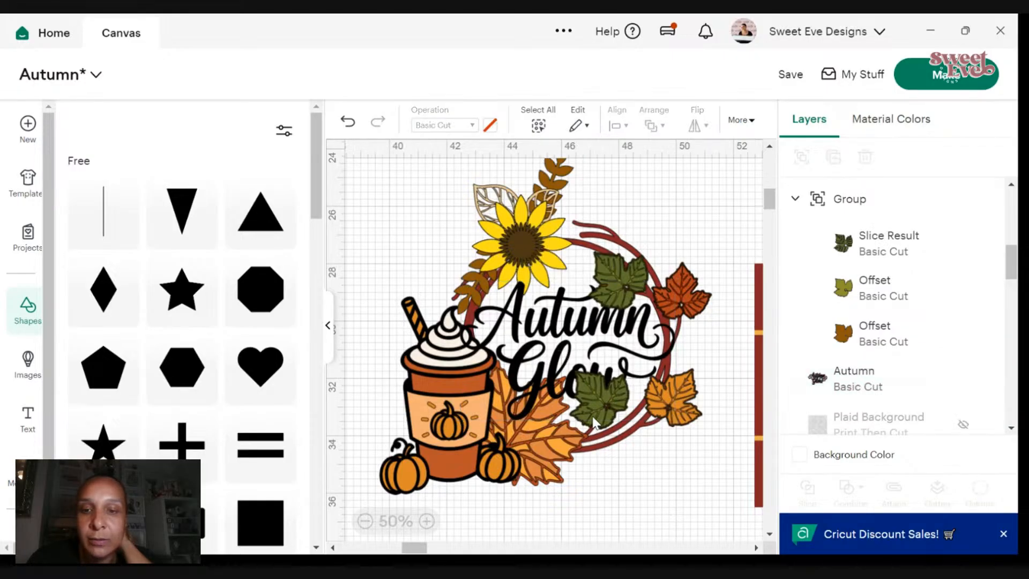
- Try the green leaf copy rotated on the wreath's lower edge, and delete it from the design
click(632, 395)
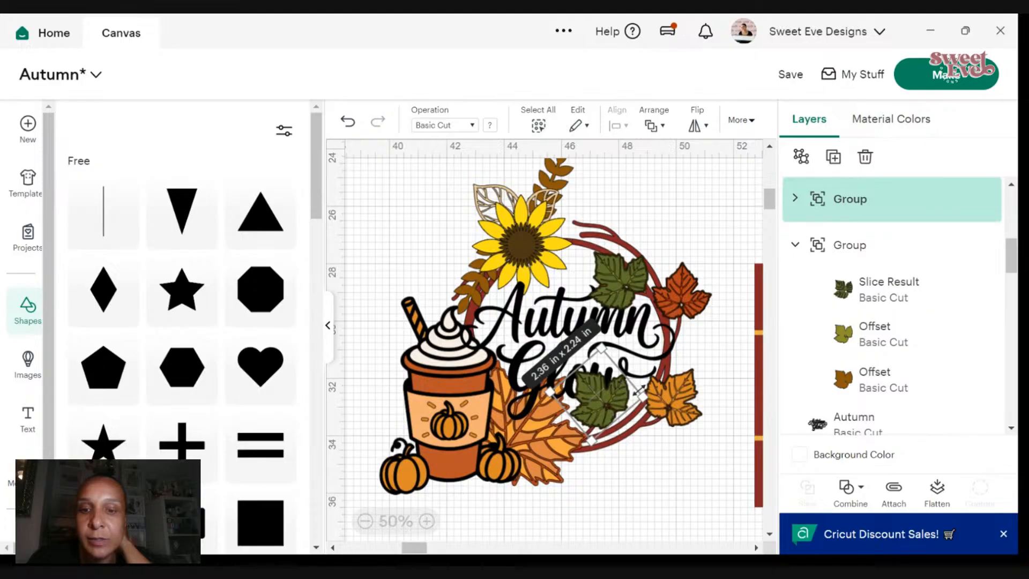
drag(605, 407, 681, 456)
drag(631, 428, 630, 431)
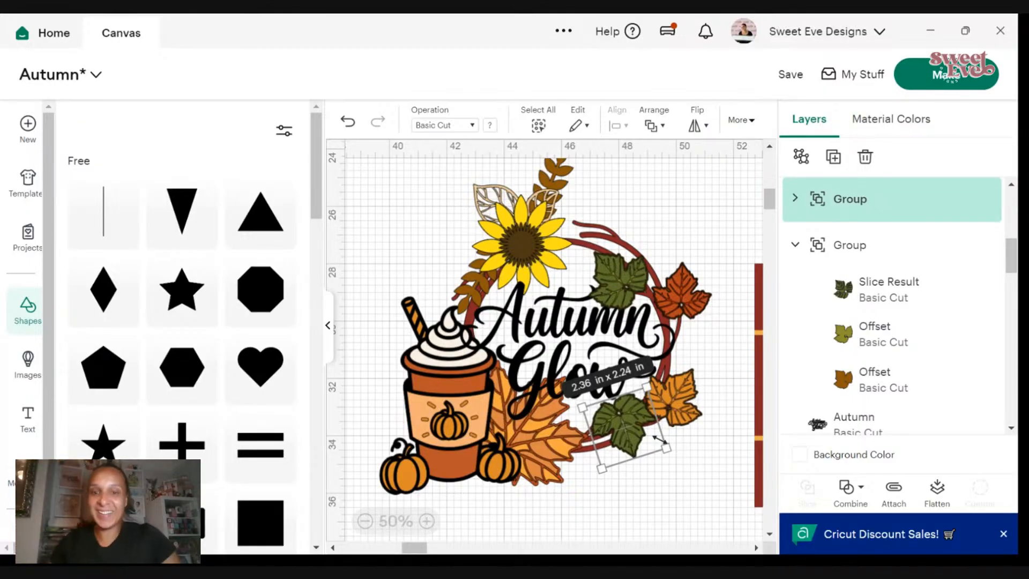
click(708, 469)
drag(633, 446, 699, 504)
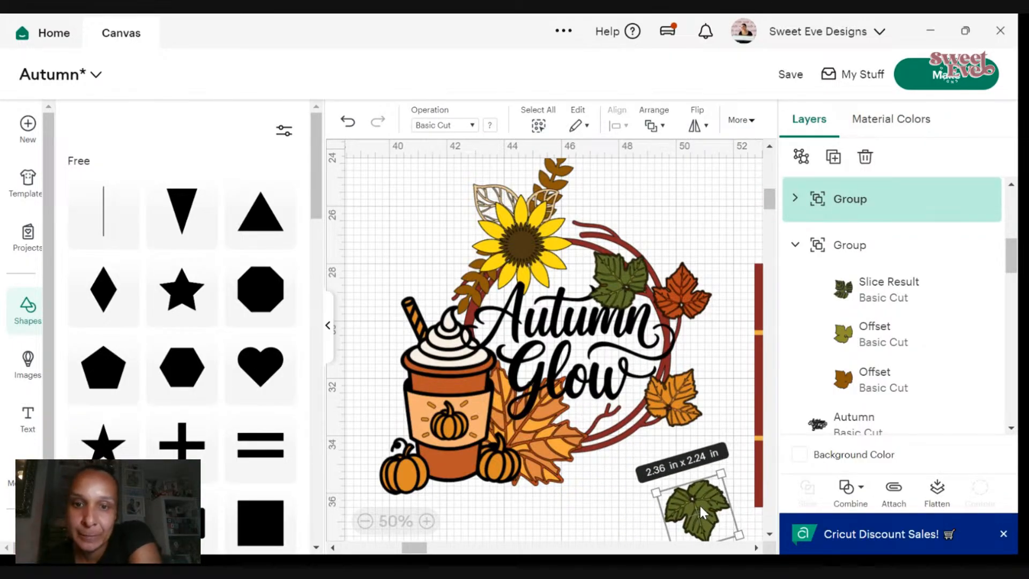
right_click(692, 507)
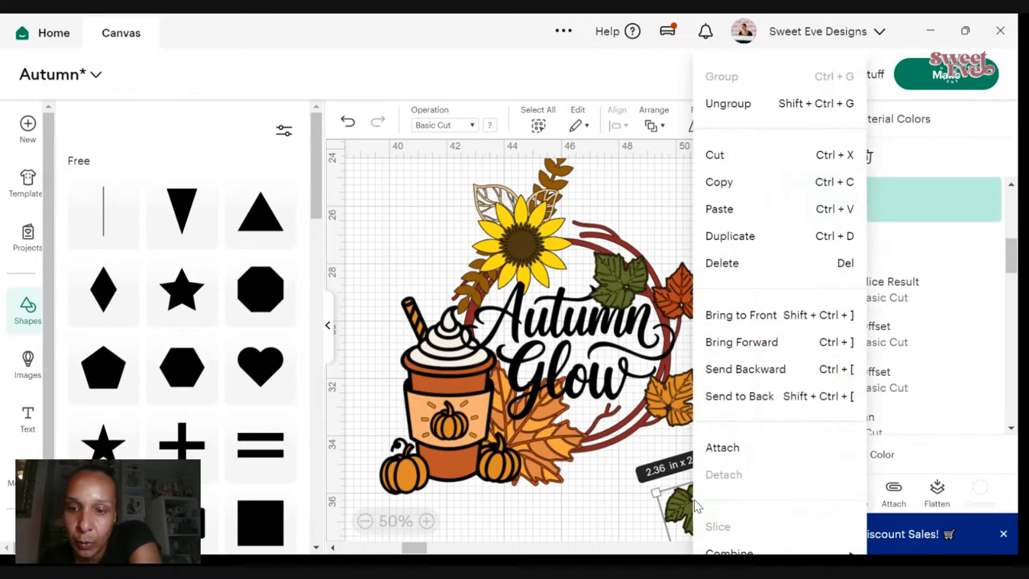
click(711, 268)
- Nudge the lettering and place a duplicate of the orange leaf group beside the sunflower atop the wreath, rotated to about 354°
mouse_move(597, 339)
mouse_down()
mouse_move(597, 316)
mouse_move(594, 339)
mouse_up()
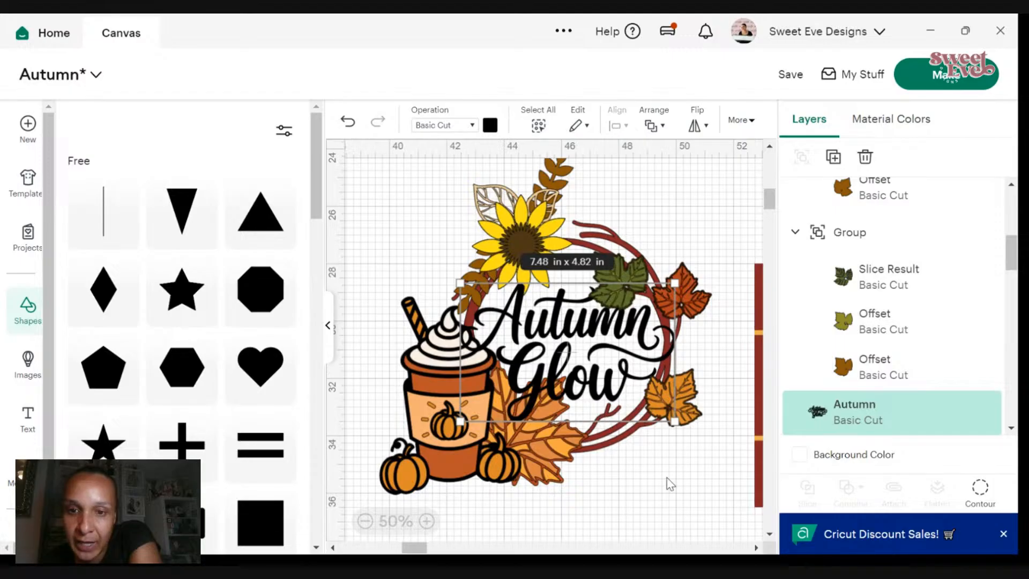
scroll(668, 453, up, 3)
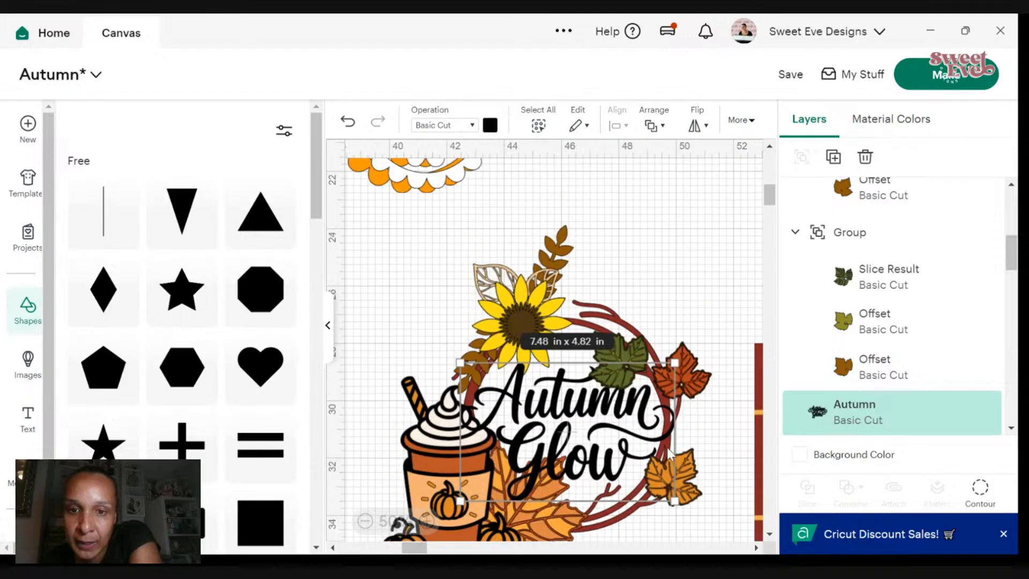
click(695, 470)
right_click(691, 468)
click(726, 374)
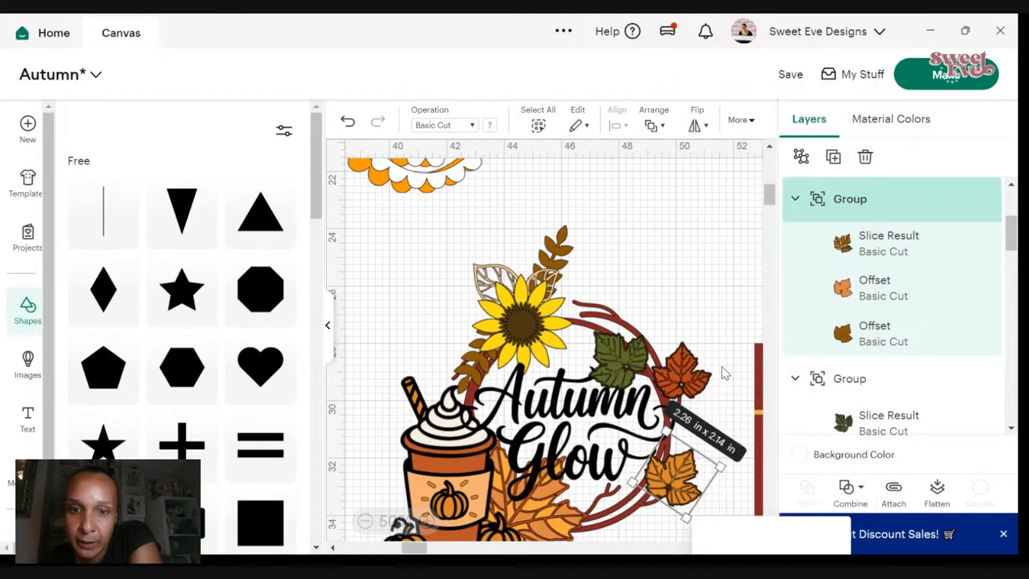
drag(692, 490, 605, 254)
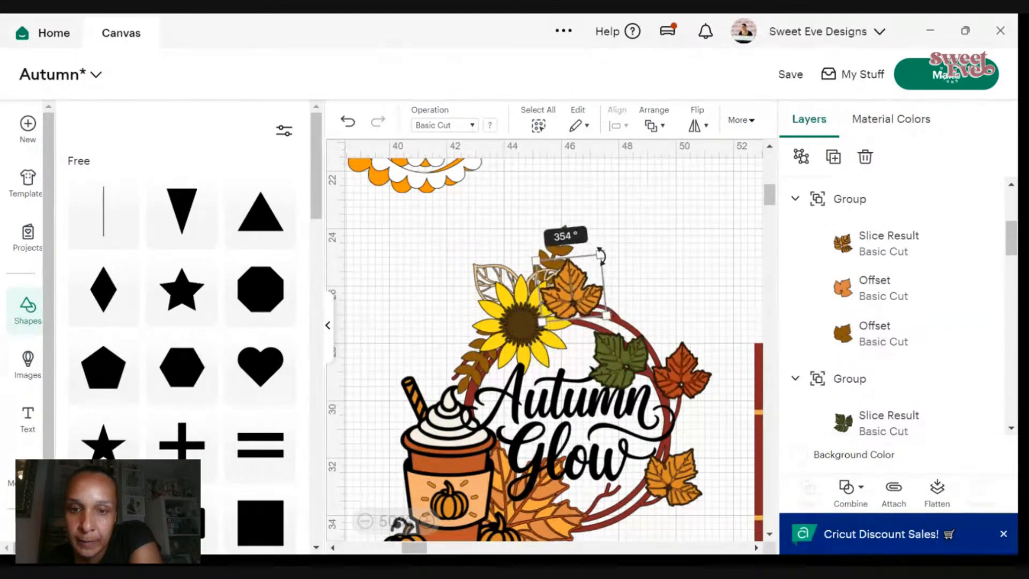
drag(578, 292, 587, 295)
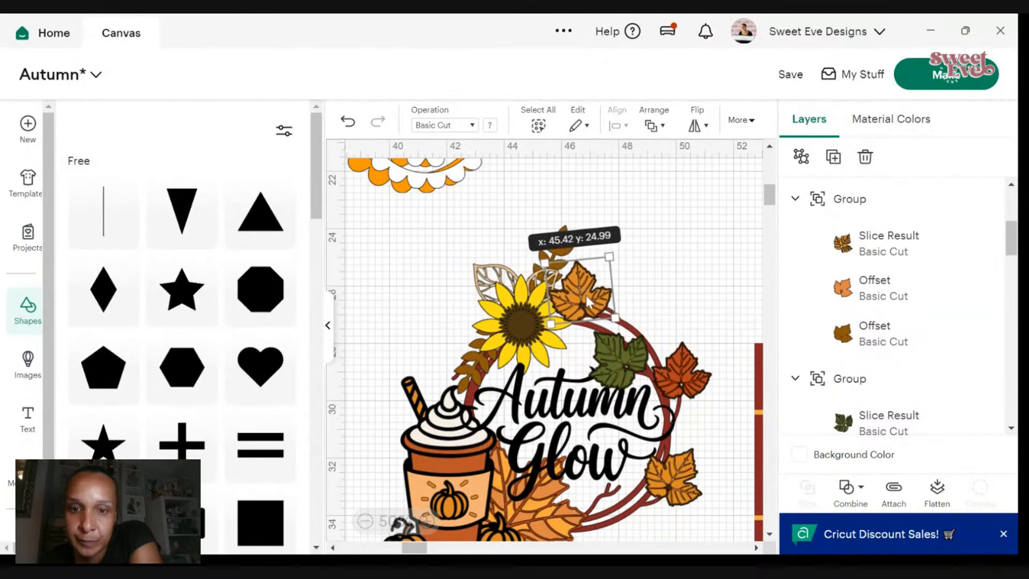
click(694, 298)
- Shift the sunflower and leaves group slightly down and to the left on the wreath
scroll(694, 301, down, 3)
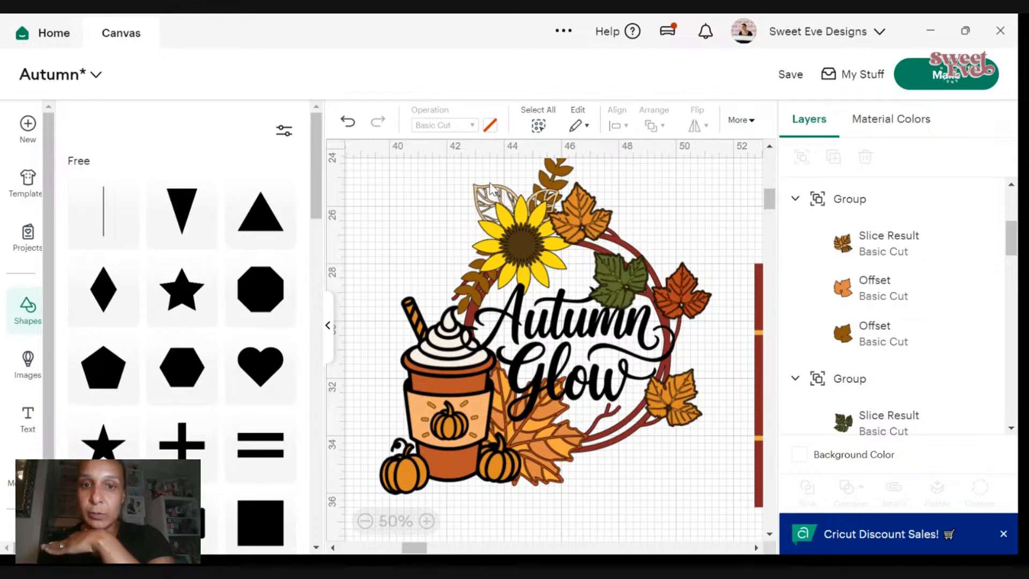
drag(489, 188, 513, 231)
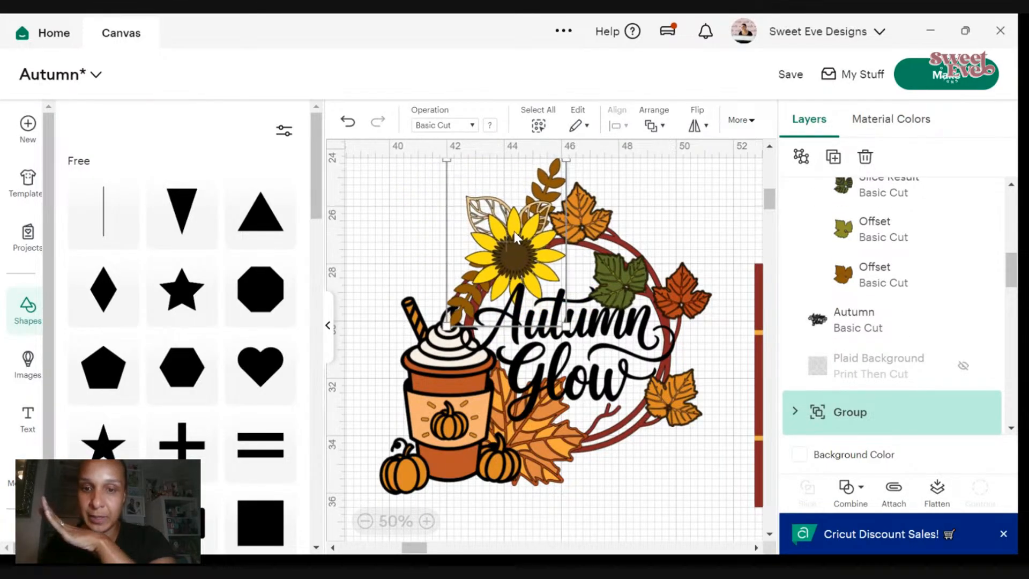
- Move the spiral 3D flower layers to the left of the wreath design and group the two selected layers
click(365, 521)
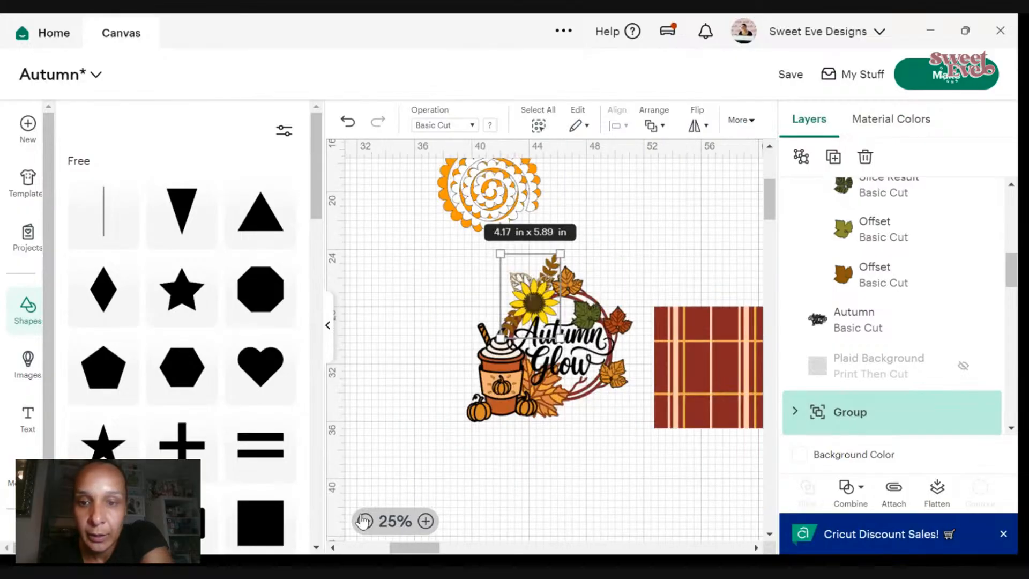
scroll(608, 445, up, 3)
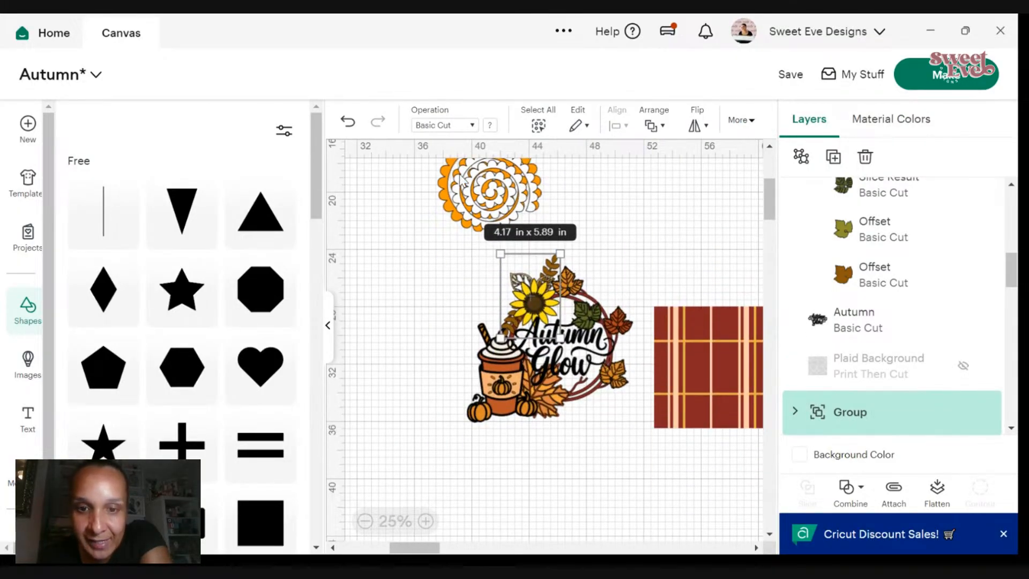
drag(479, 182, 382, 223)
drag(425, 333, 364, 214)
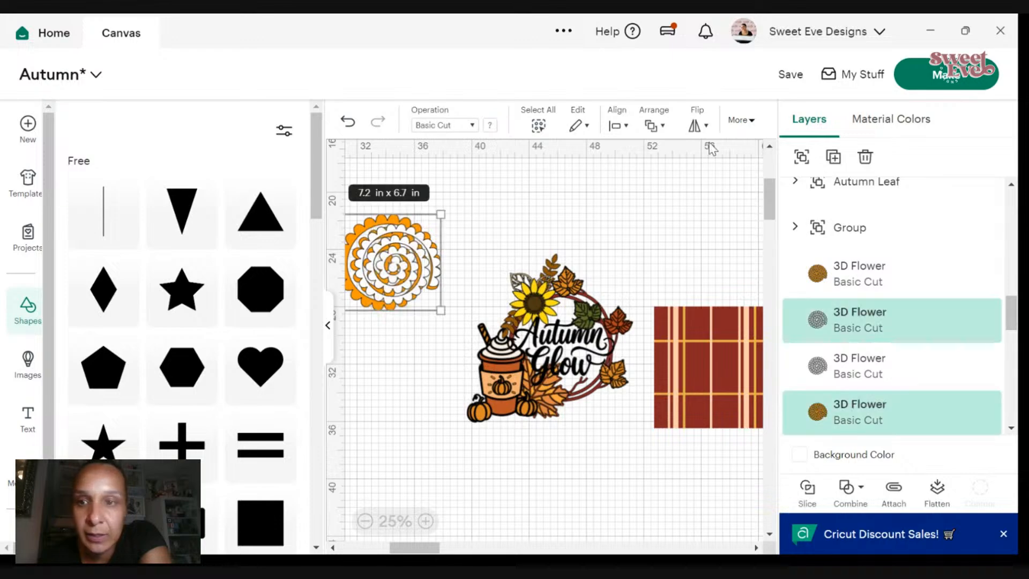
click(802, 157)
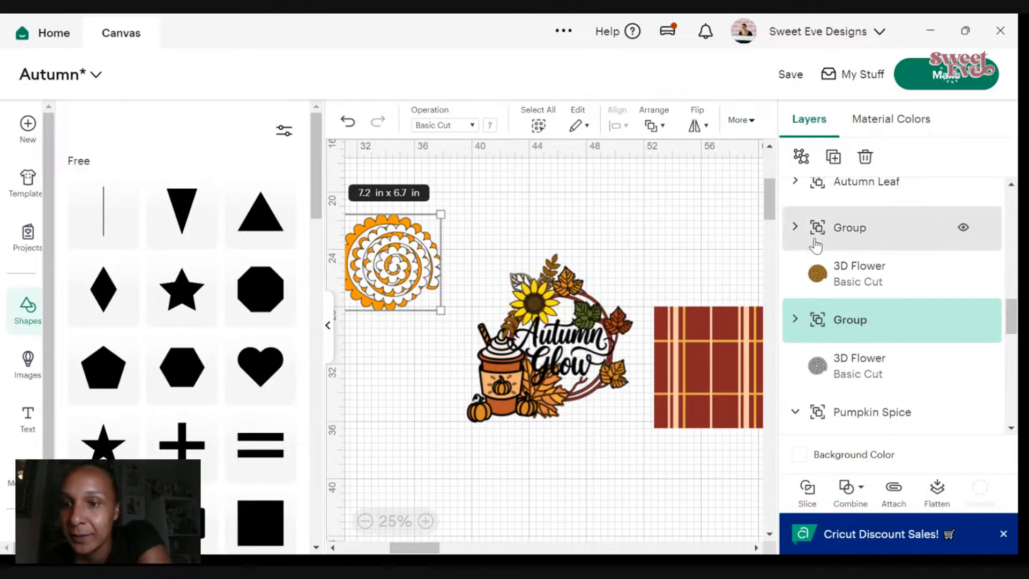
- Move the plaid square behind the wreath's right half and place the spiral 3D flower group above and to the left of the cup
click(797, 228)
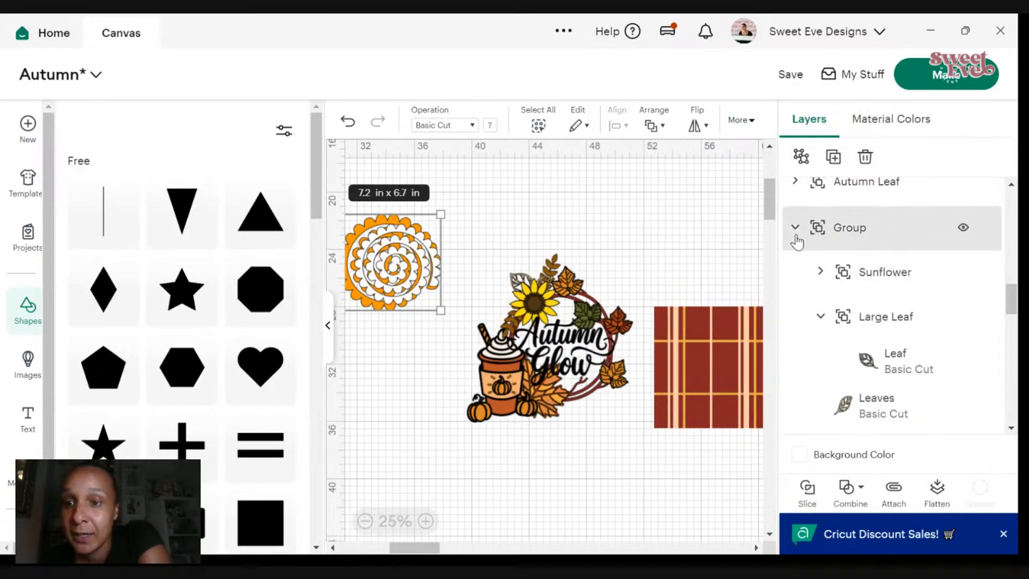
click(794, 231)
drag(838, 332, 831, 382)
drag(418, 242, 460, 203)
drag(710, 363, 613, 347)
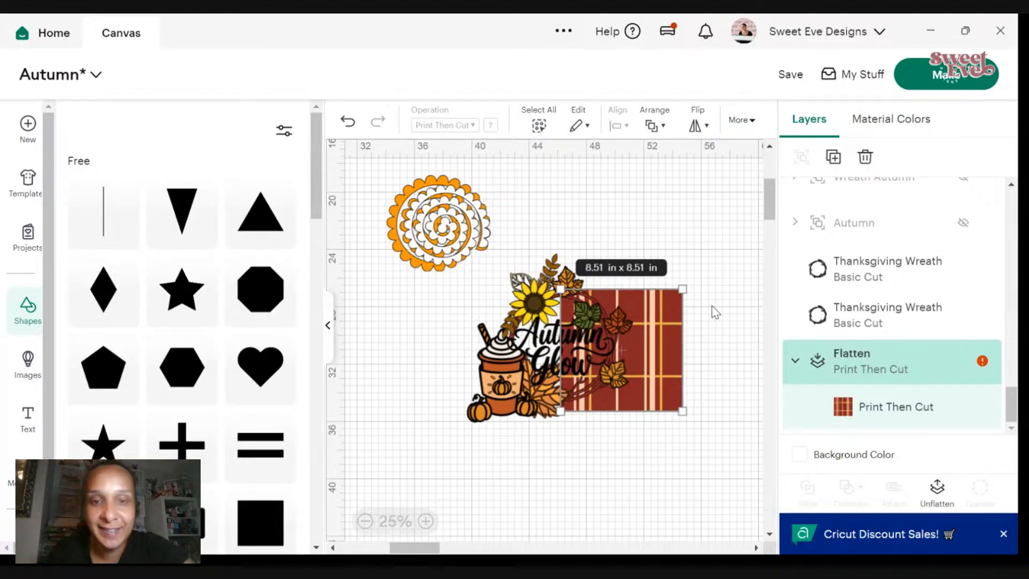
drag(421, 235, 391, 268)
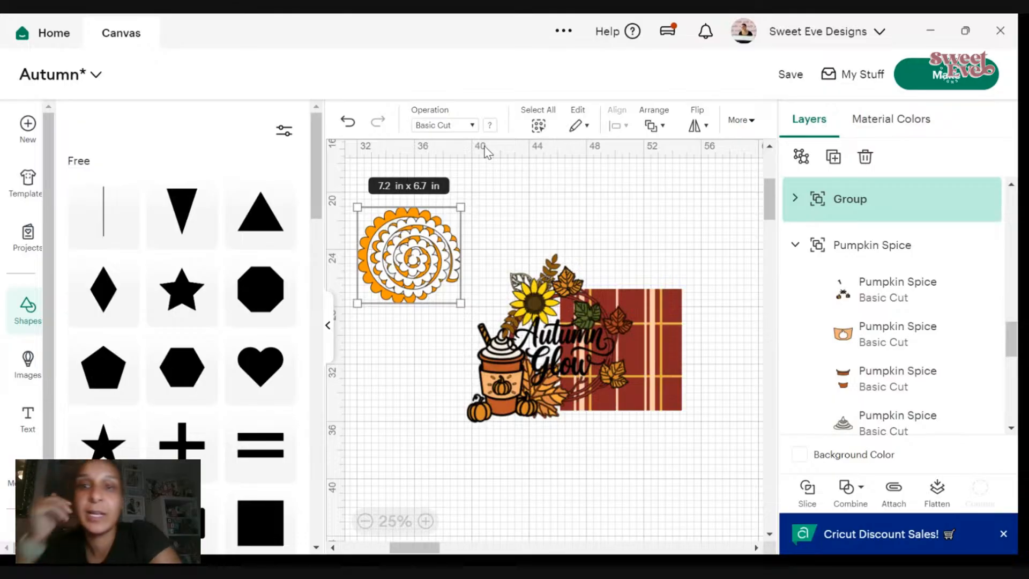
- Save the Autumn project
click(791, 75)
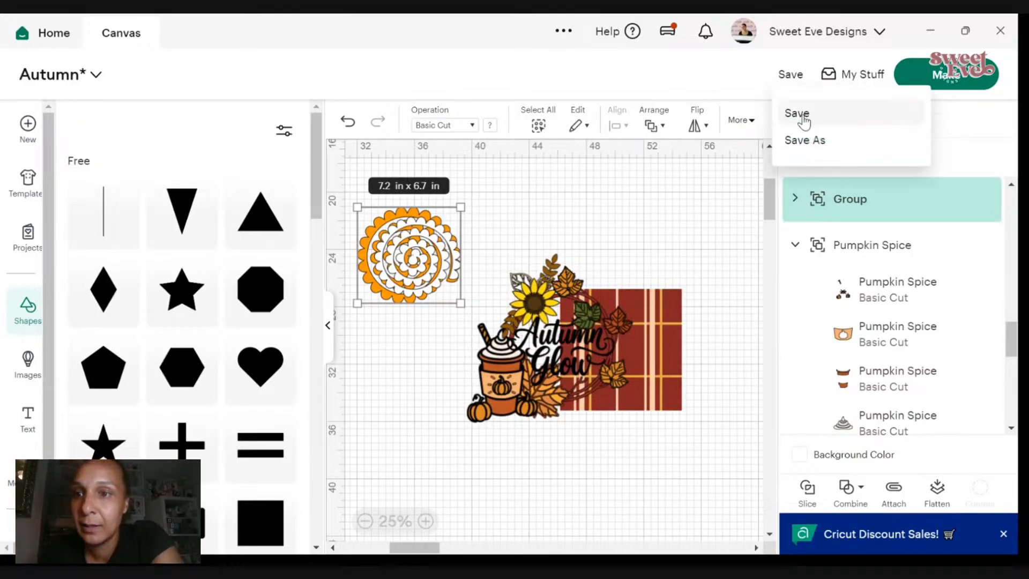
click(796, 111)
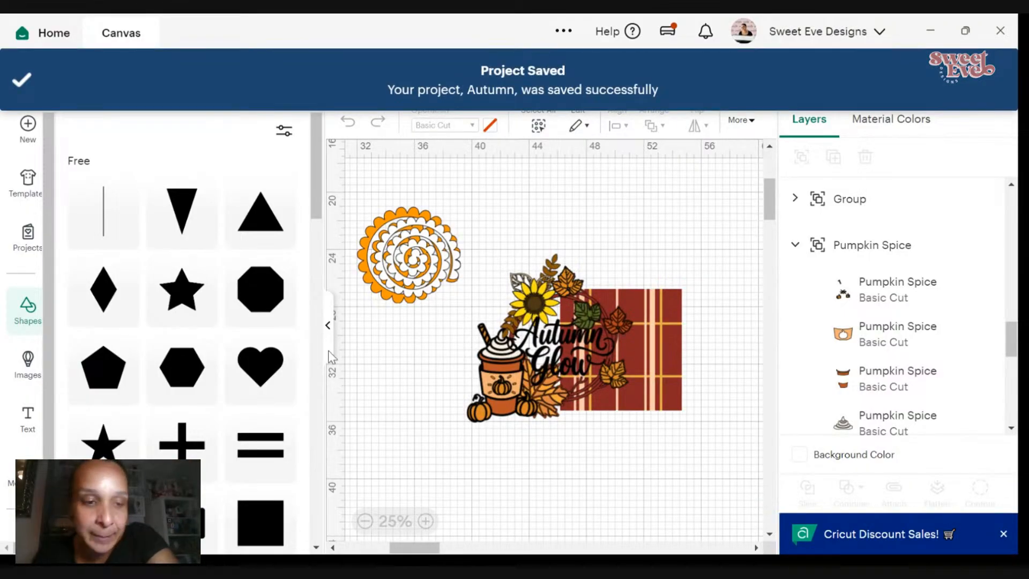
- Delete the sunflower-and-pumpkin group and the spare wreath with cup and sunflower
click(422, 521)
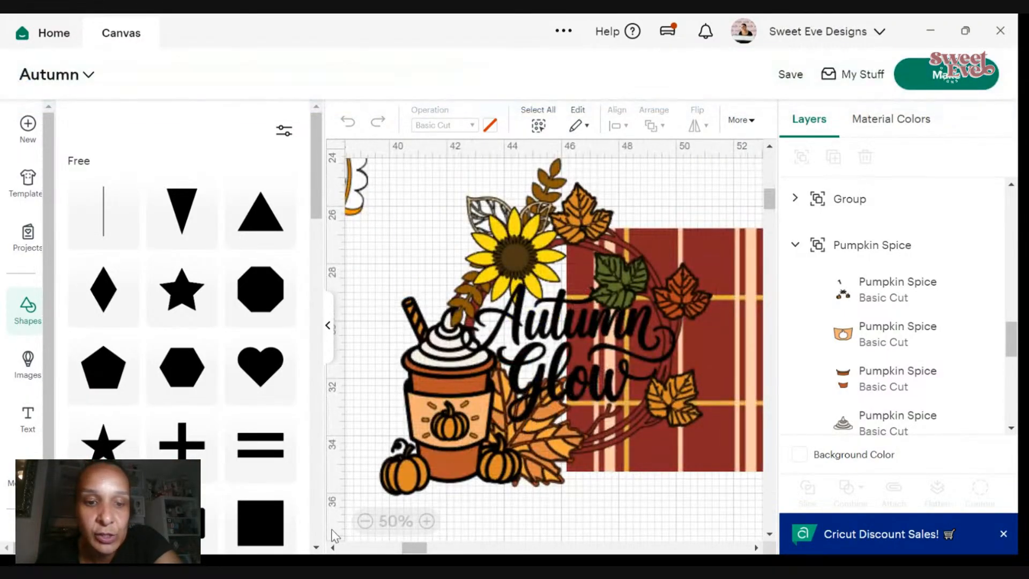
click(365, 521)
click(365, 521)
click(365, 522)
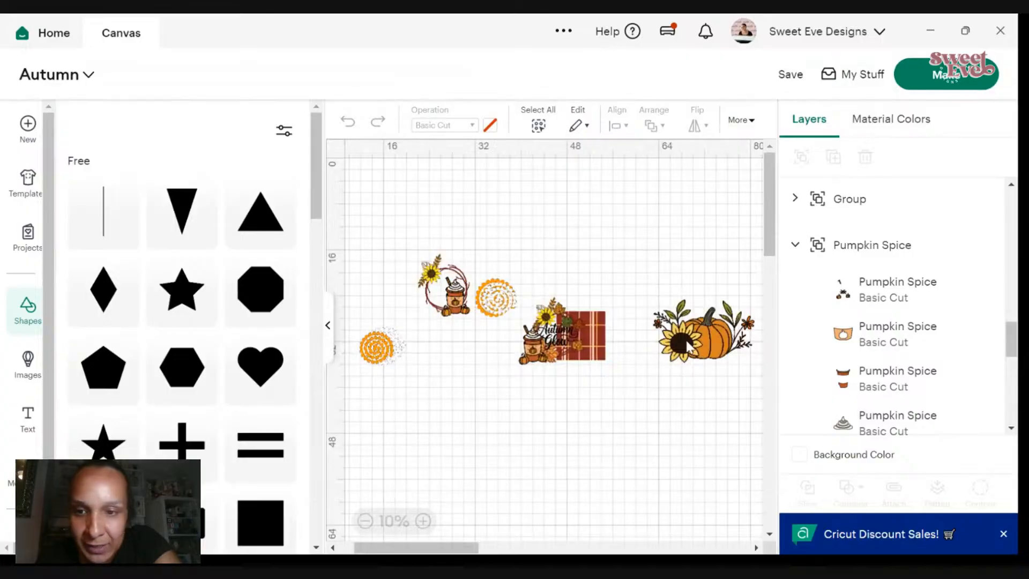
drag(721, 350, 452, 458)
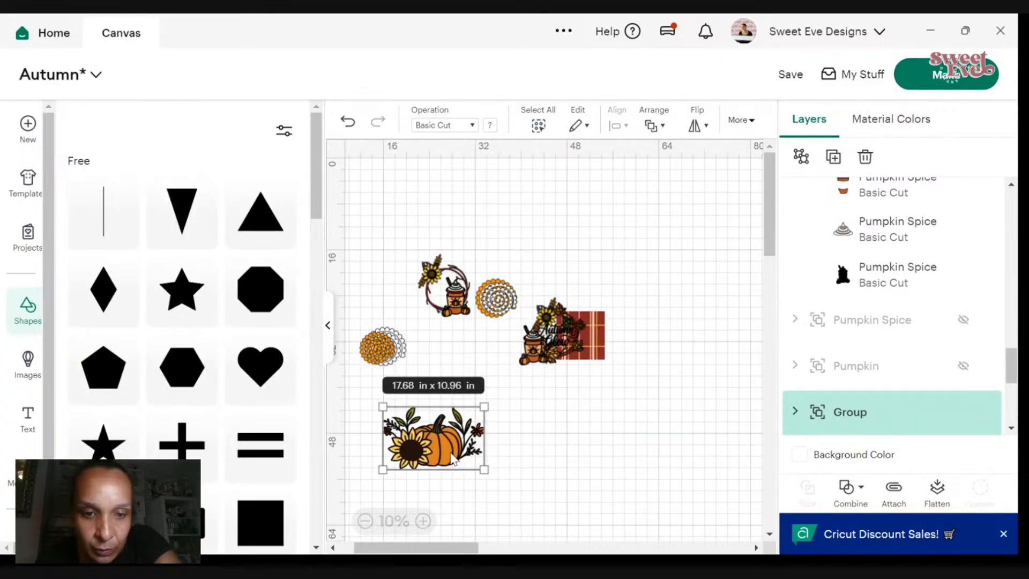
right_click(452, 458)
click(474, 264)
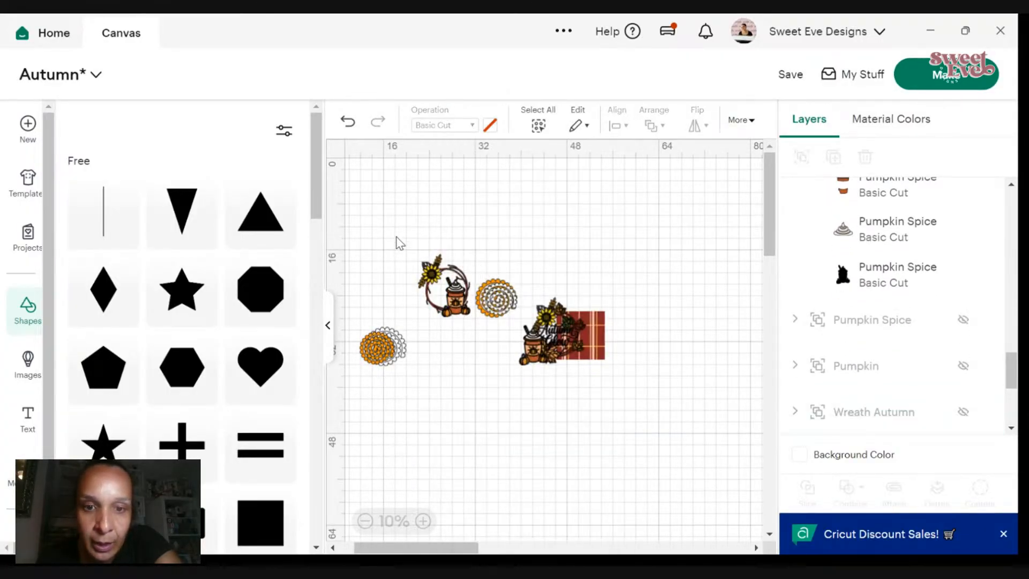
drag(445, 284, 457, 411)
right_click(452, 412)
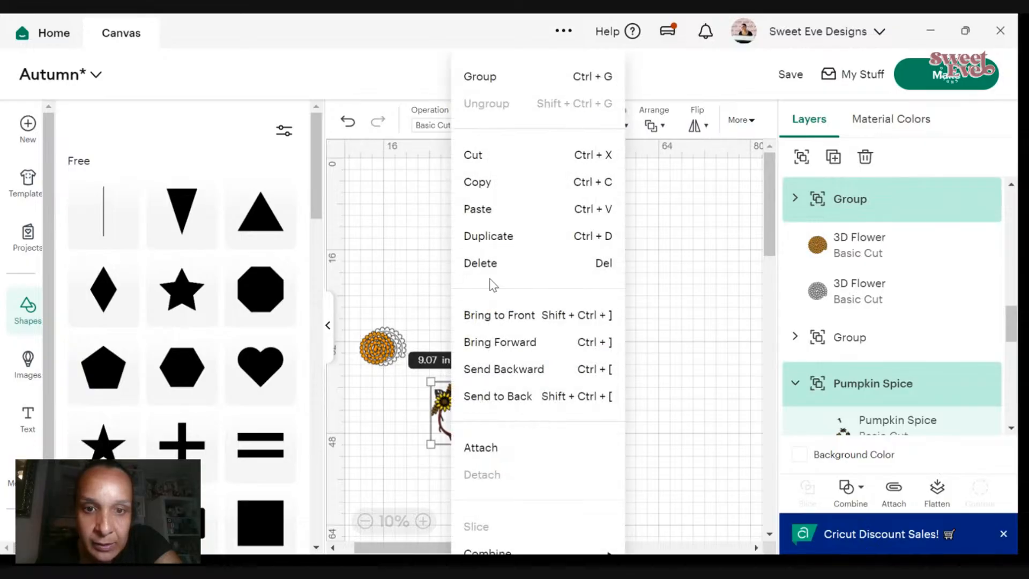
click(482, 262)
- Delete the two loose 3D Flower layers, keeping the grouped spiral flower
drag(388, 345, 465, 409)
drag(429, 338, 467, 419)
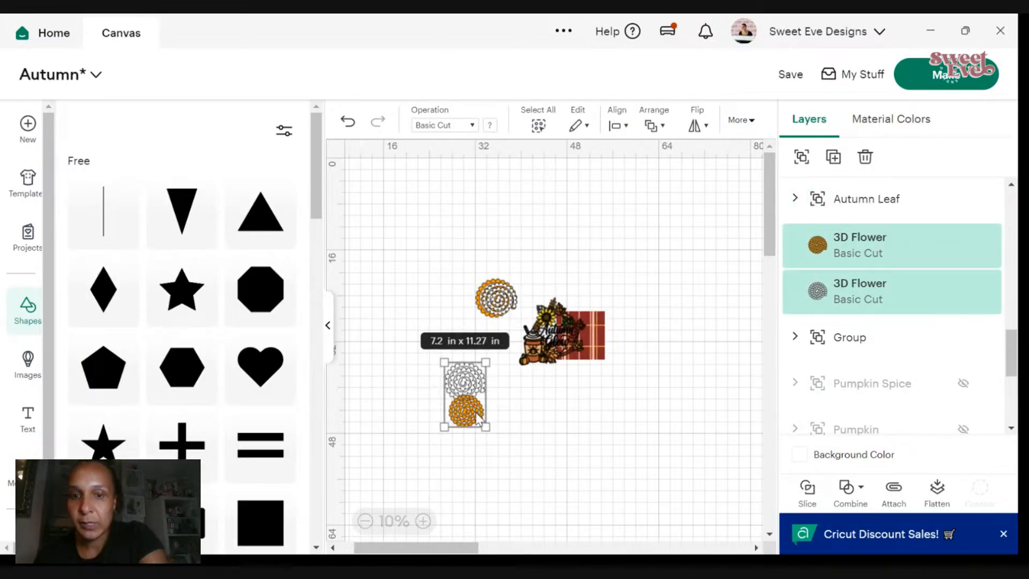
key(Delete)
- Hide the shapes library to give the canvas more room around the Autumn Glow design
drag(442, 548, 417, 552)
click(427, 521)
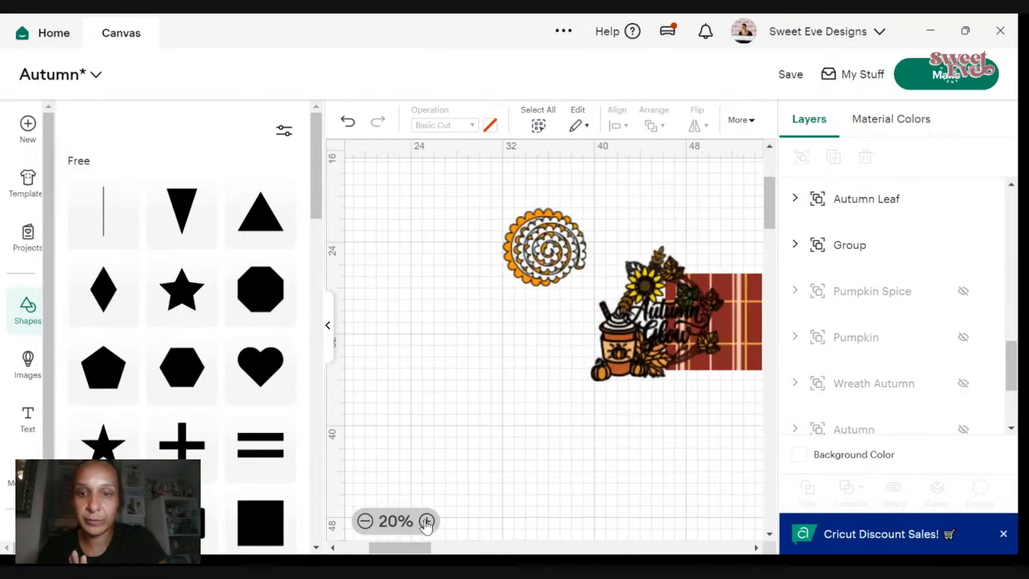
click(426, 521)
click(427, 521)
scroll(478, 455, up, 2)
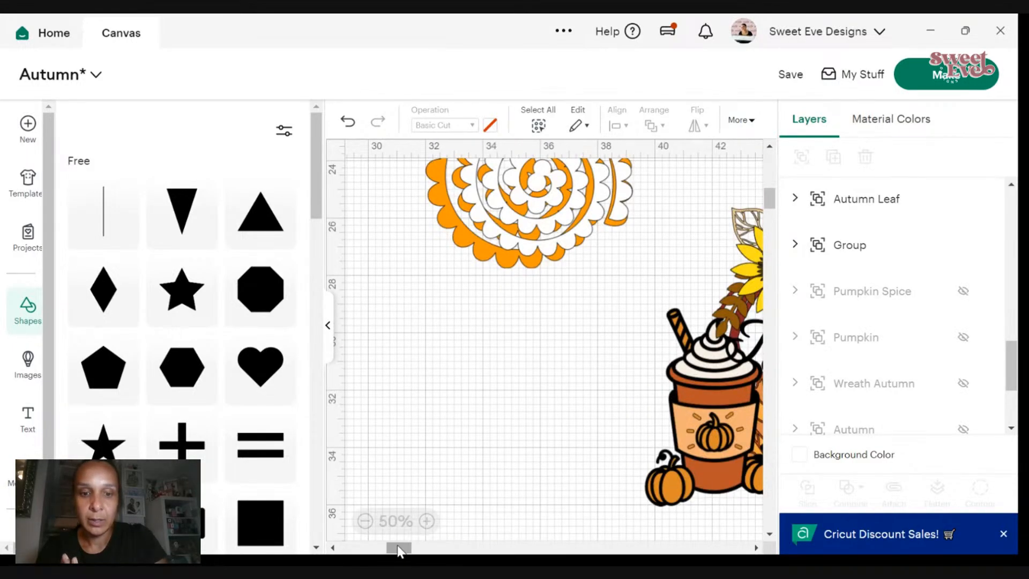
drag(400, 552, 416, 551)
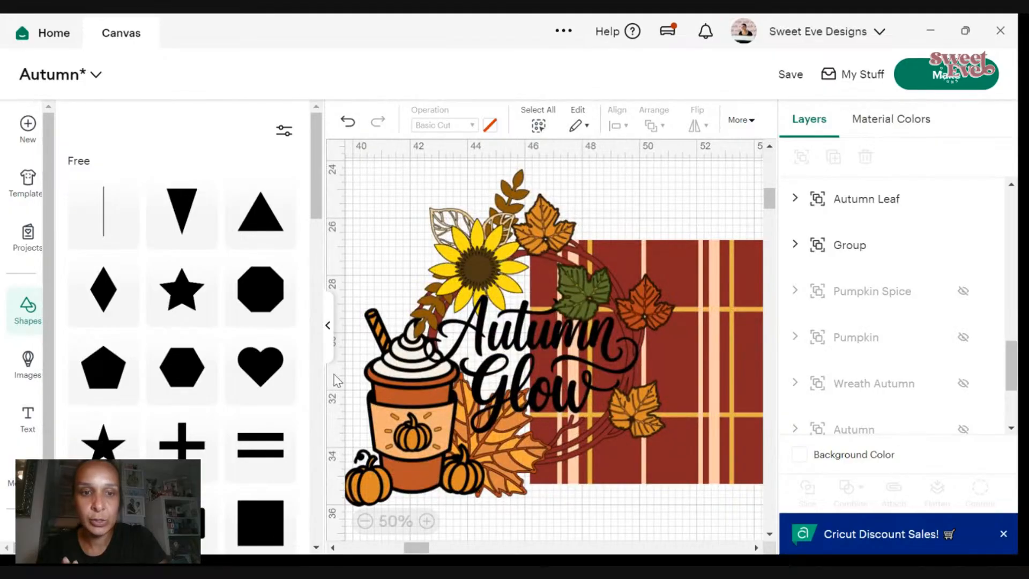
click(327, 325)
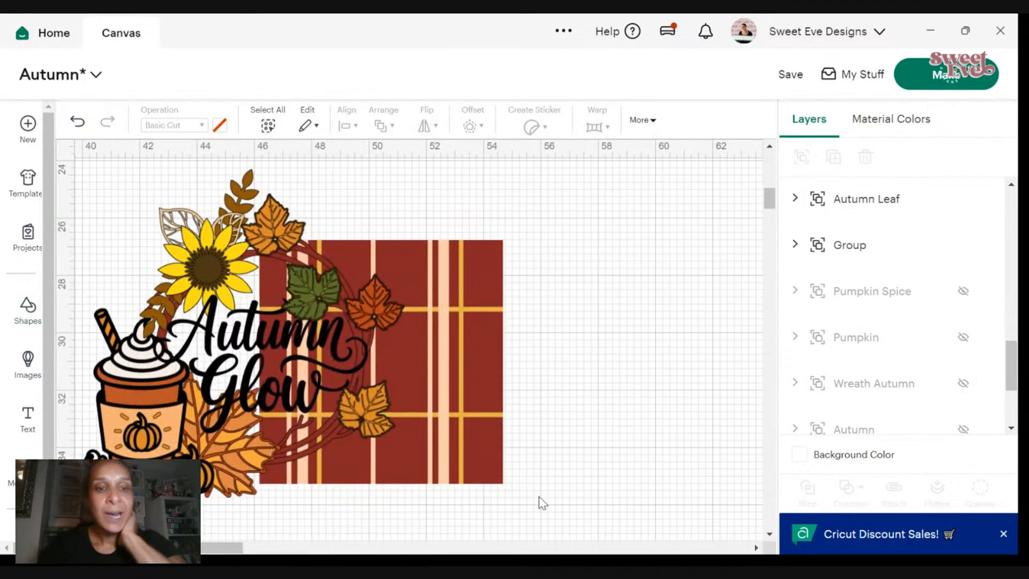
- Try moving the plaid square away from the wreath, and undo the move
drag(584, 463, 239, 421)
click(531, 321)
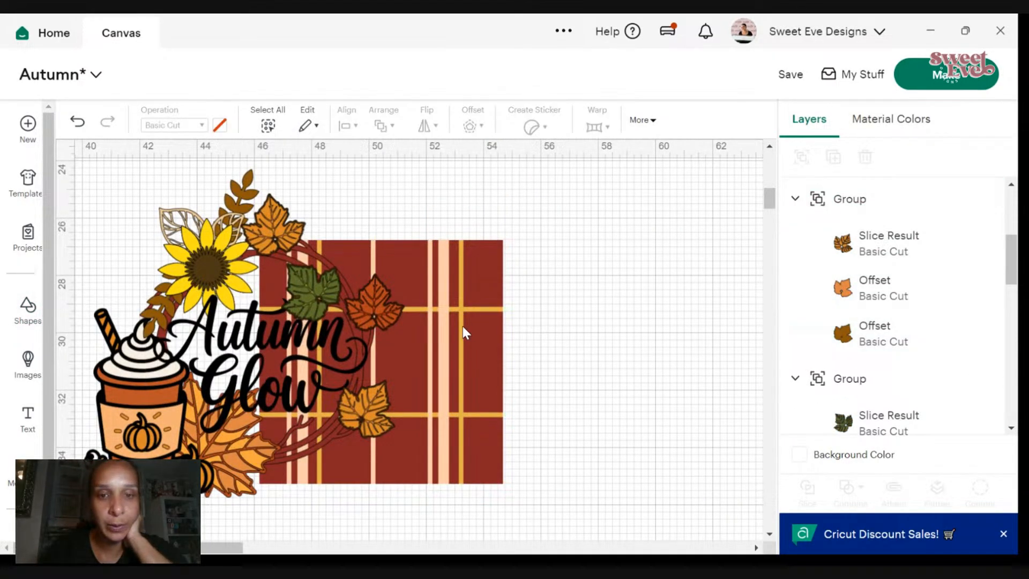
drag(463, 328, 682, 345)
click(79, 122)
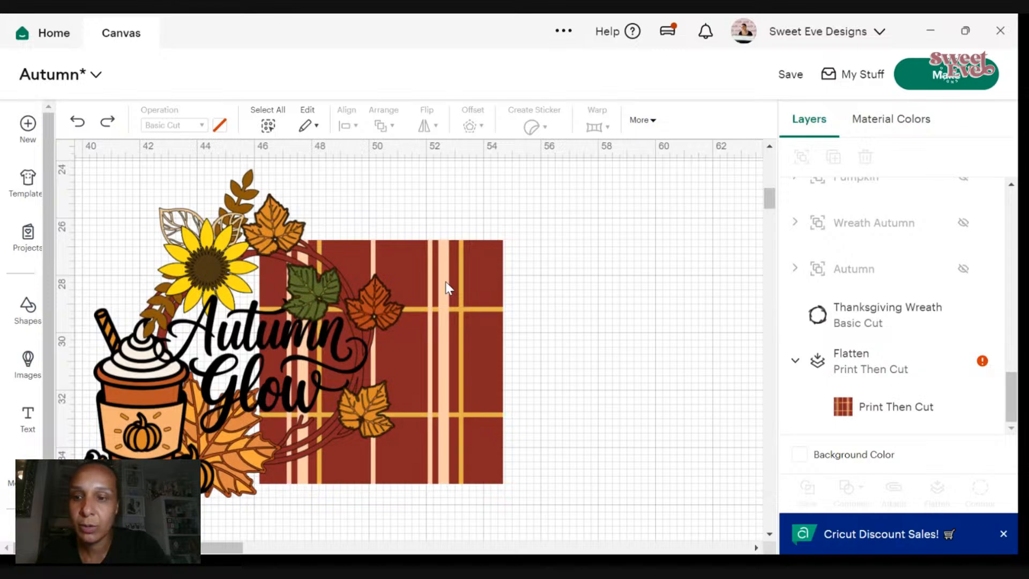
- Try shrinking the flattened plaid square to 7.82 x 7.82 in, and undo the resize
click(857, 405)
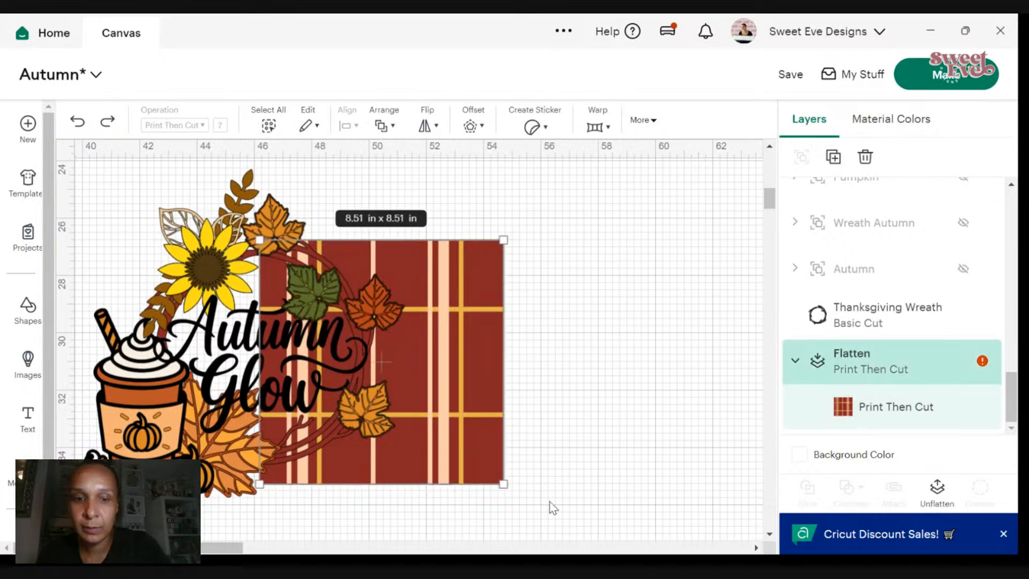
drag(504, 481, 484, 464)
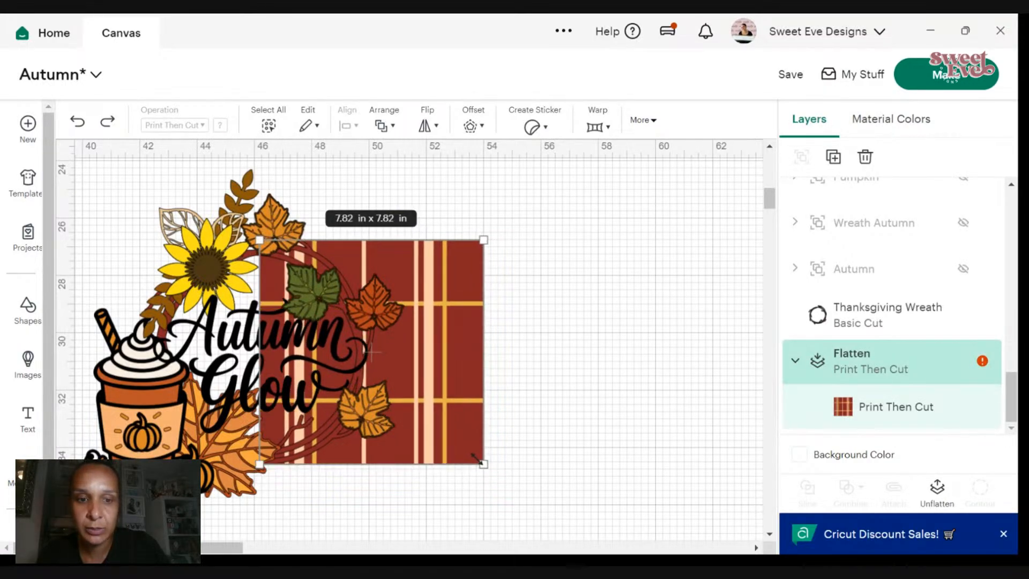
click(982, 361)
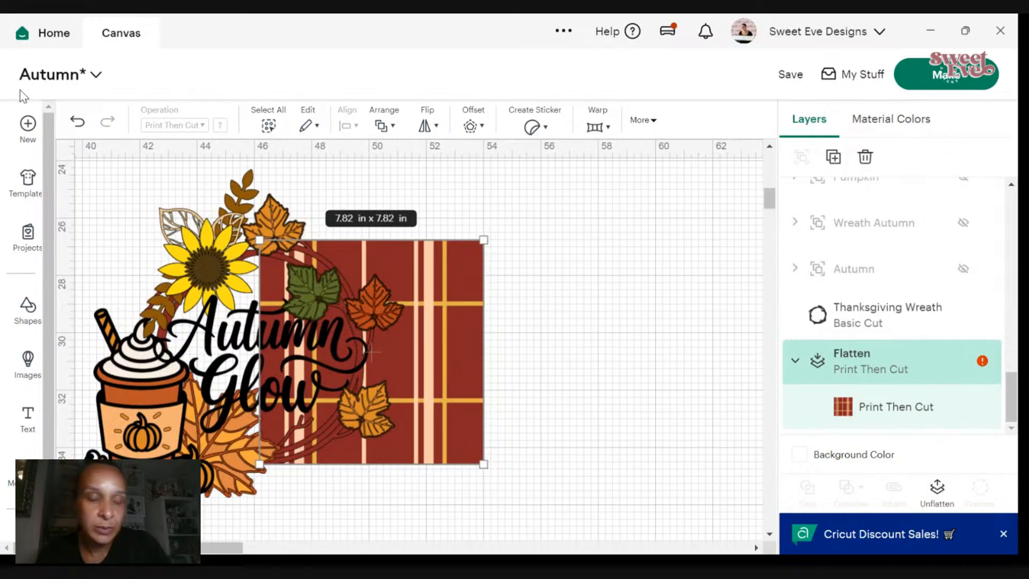
click(78, 122)
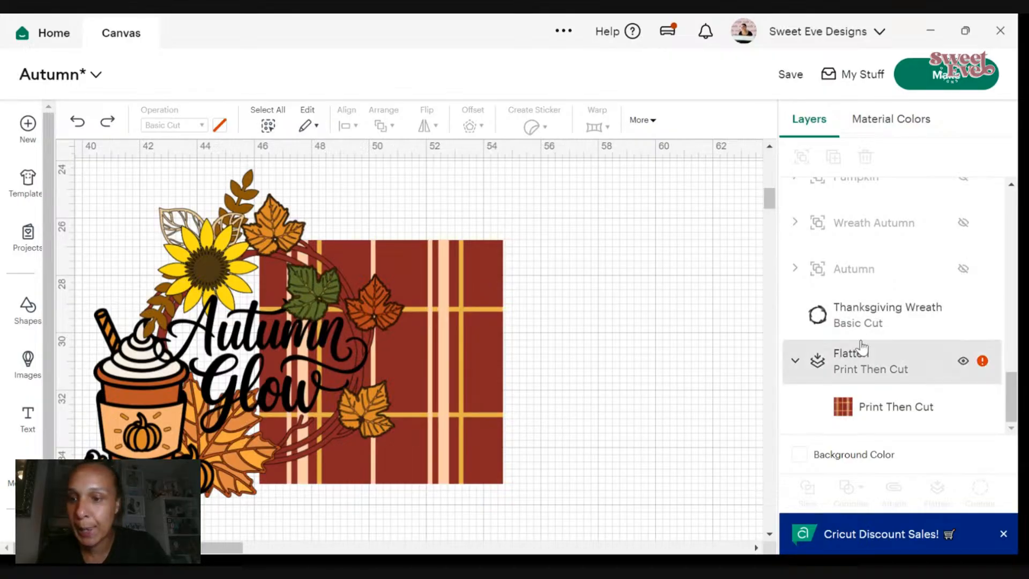
- Duplicate the Thanksgiving Wreath and flattened plaid together and place the copies on empty canvas below and to the right of the design
scroll(869, 359, up, 10)
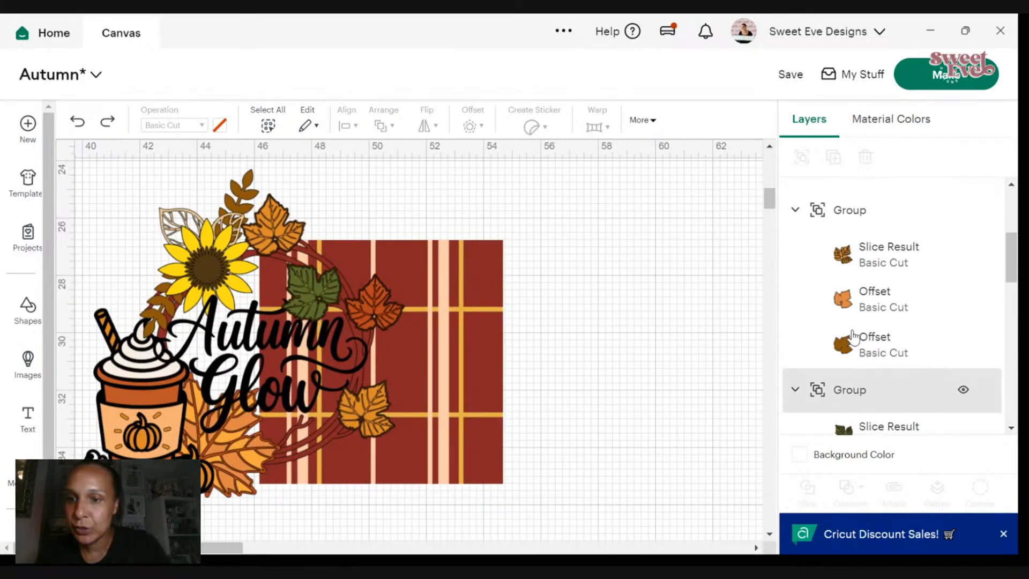
scroll(852, 354, down, 10)
click(853, 405)
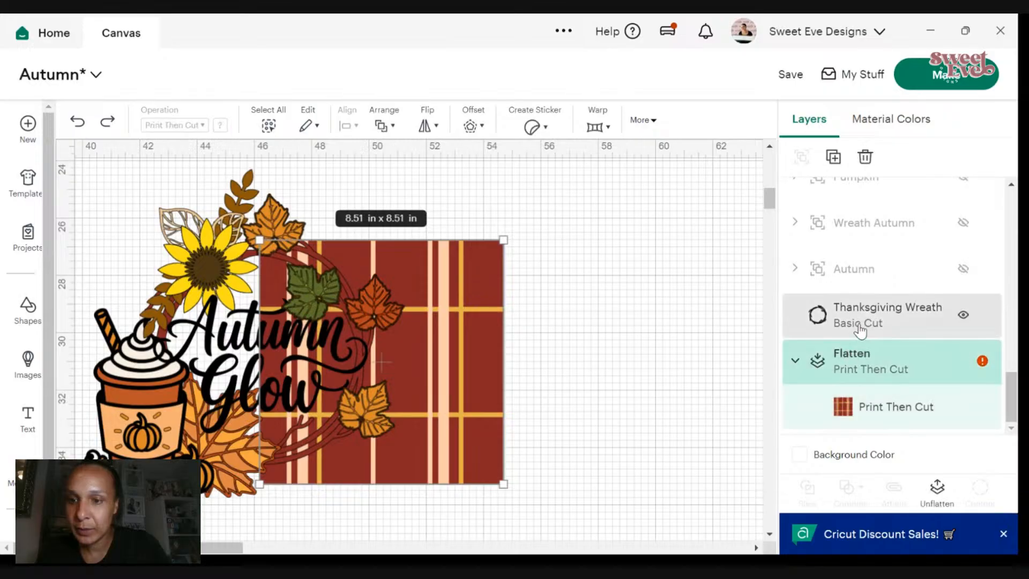
shift+click(854, 332)
right_click(855, 334)
click(879, 234)
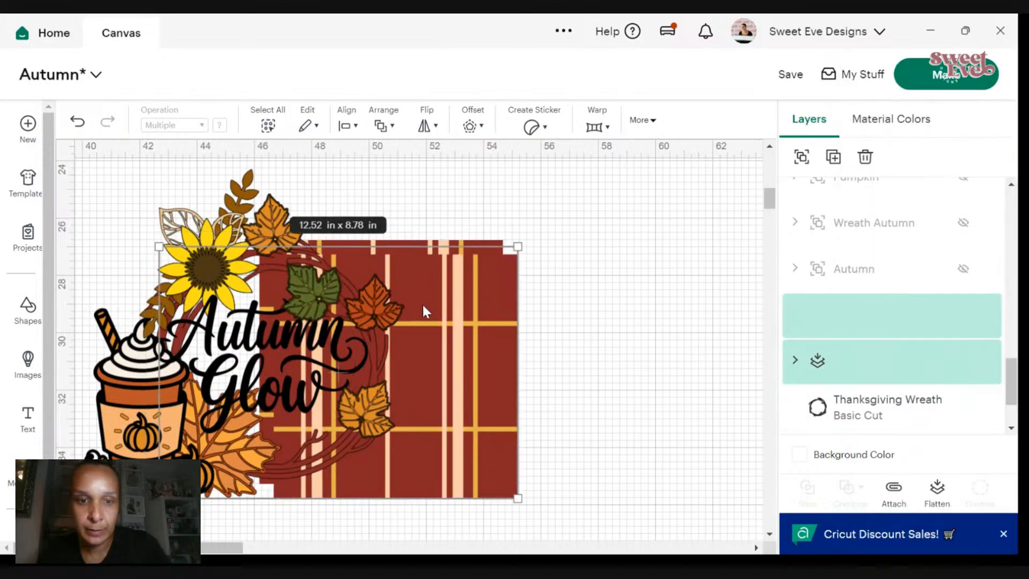
drag(422, 302, 685, 448)
scroll(613, 379, down, 4)
drag(634, 311, 747, 550)
scroll(489, 305, up, 3)
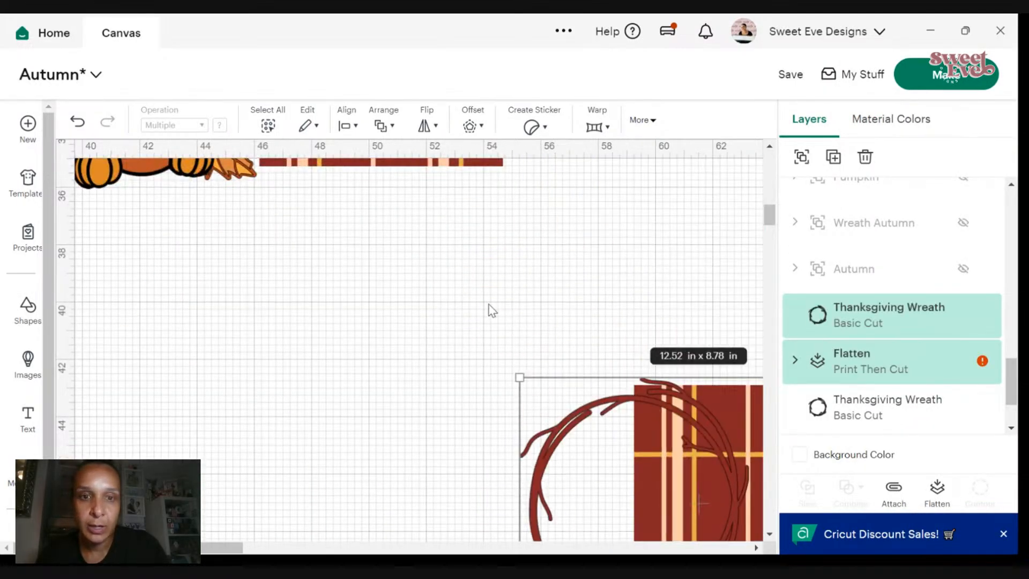
- Group the layers of the original Autumn Glow design and hide the group
drag(619, 358, 73, 155)
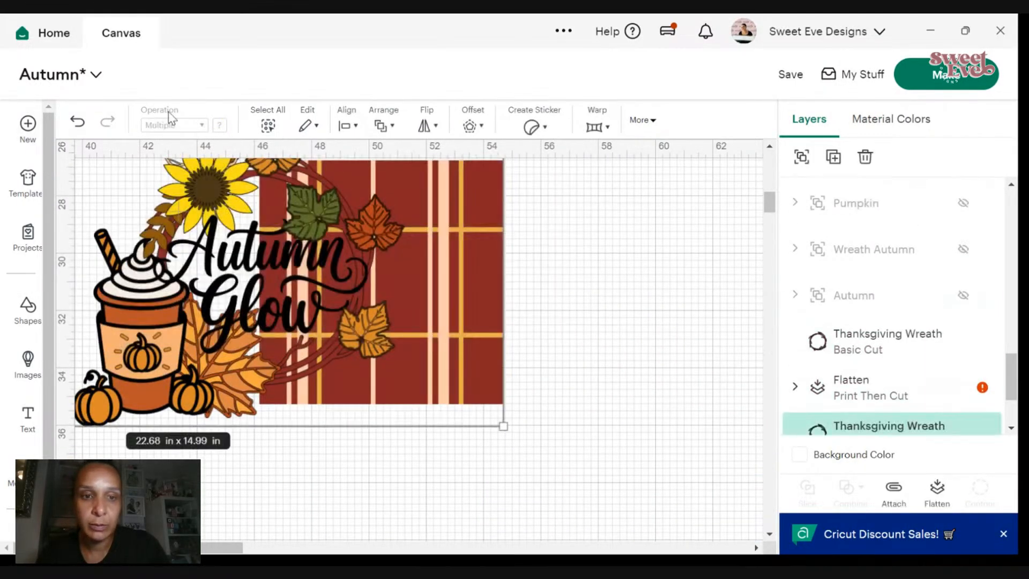
click(802, 157)
click(963, 199)
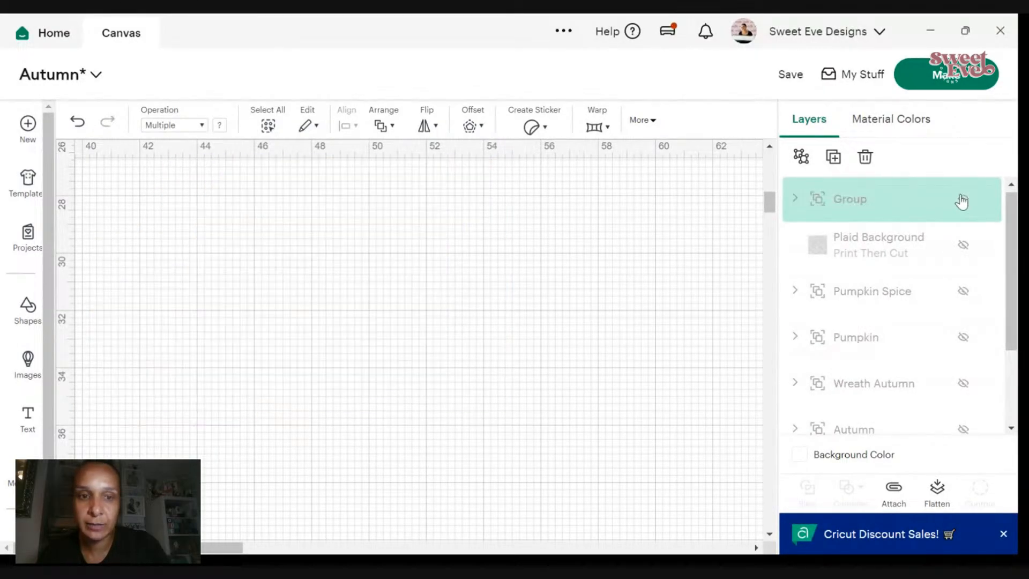
- Unflatten the copied plaid square beside the wreath copy
scroll(536, 330, down, 8)
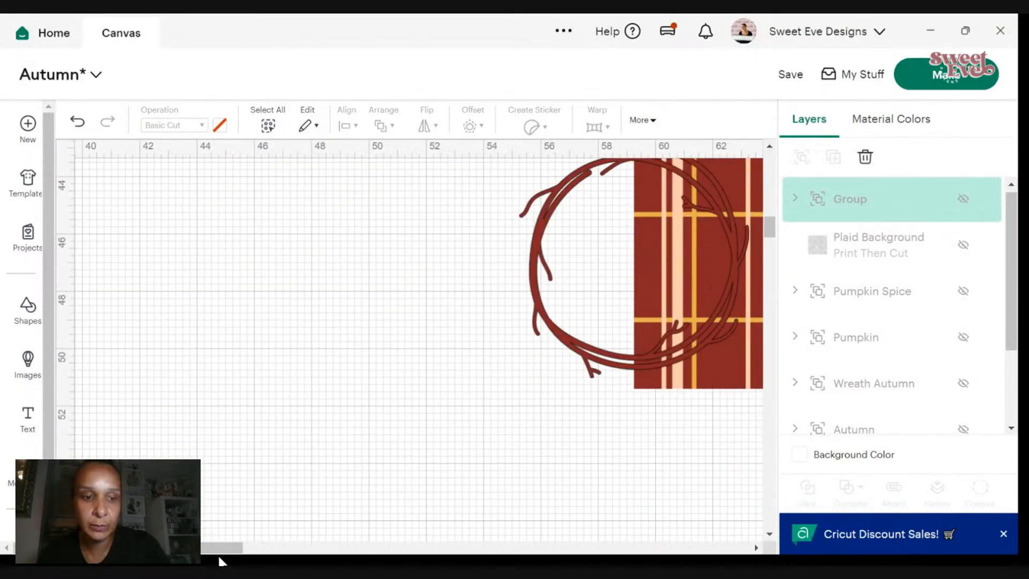
drag(219, 557, 247, 555)
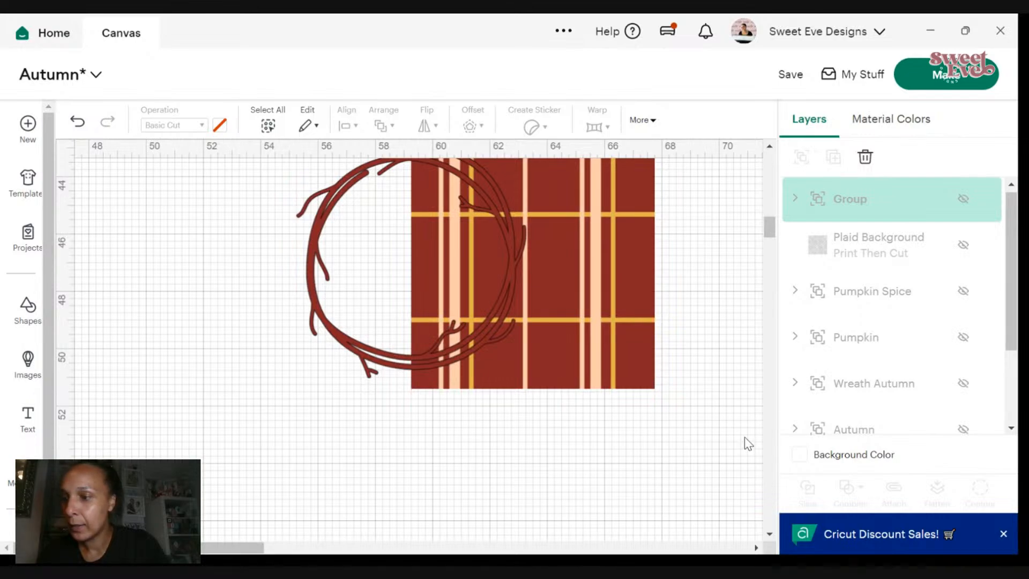
scroll(746, 440, up, 2)
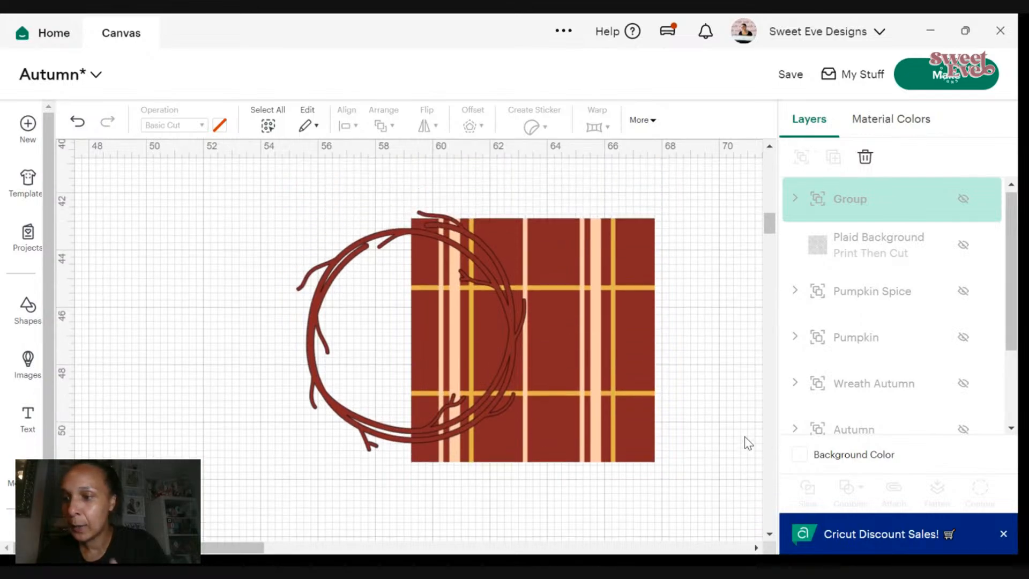
click(612, 312)
click(946, 500)
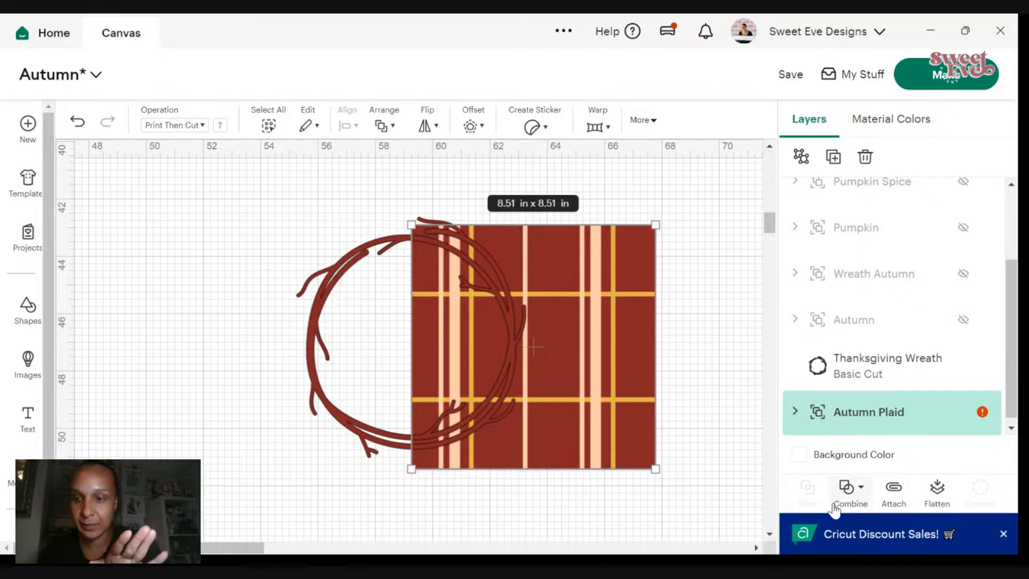
- Try flattening the Autumn Plaid group and selecting it together with the wreath copy, undo the flatten, and select only the plaid
click(937, 489)
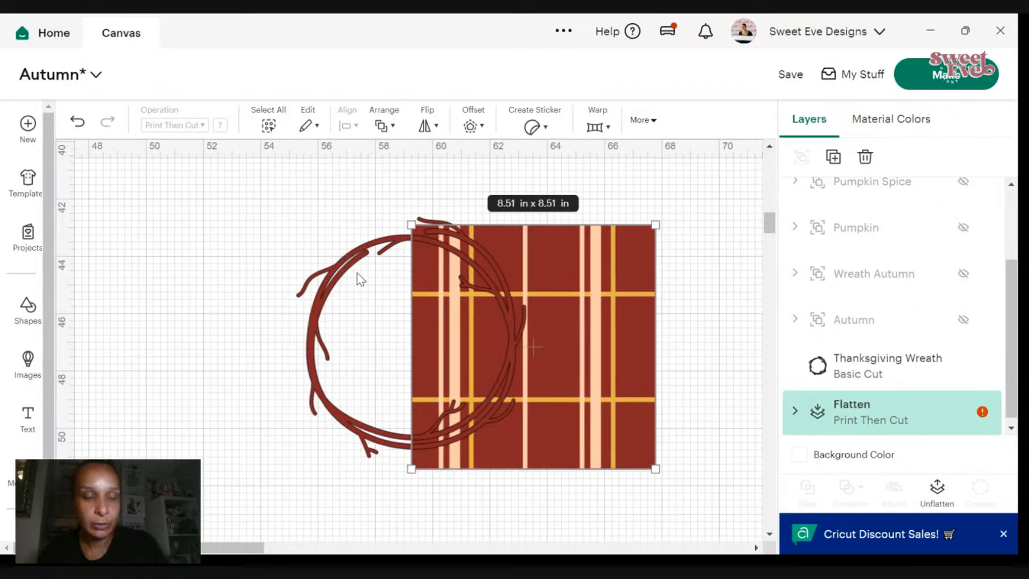
shift+click(316, 305)
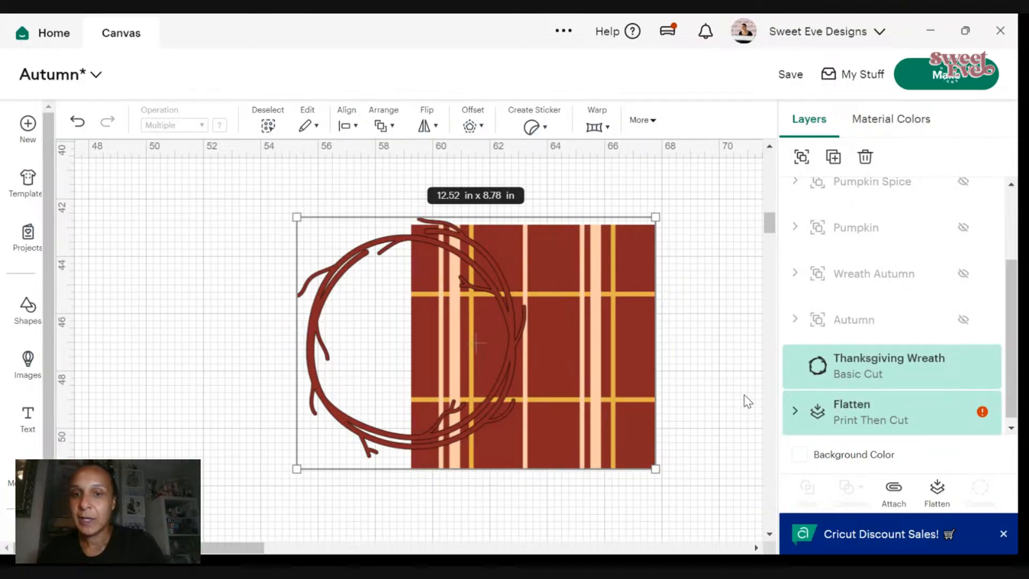
click(78, 122)
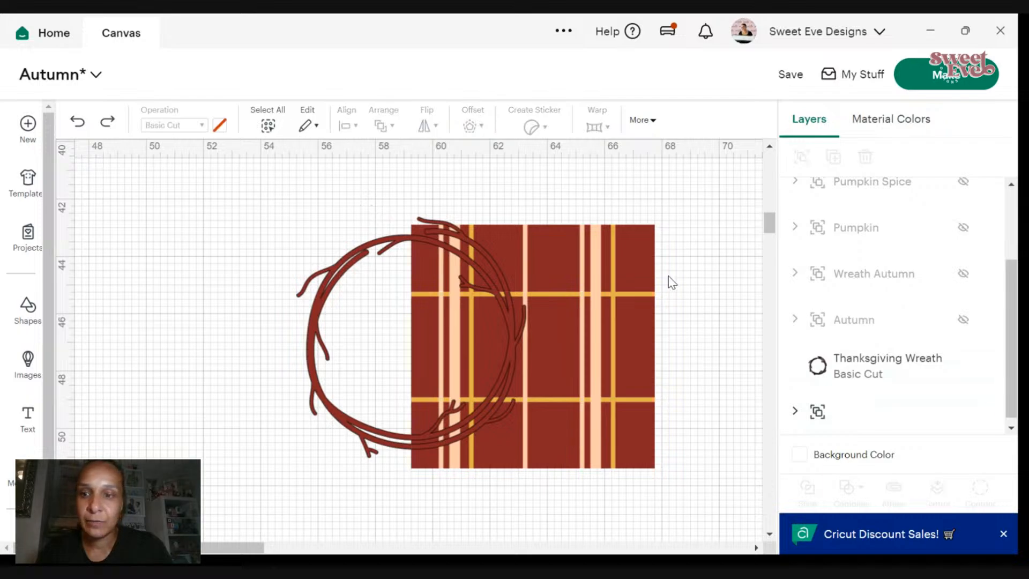
click(638, 283)
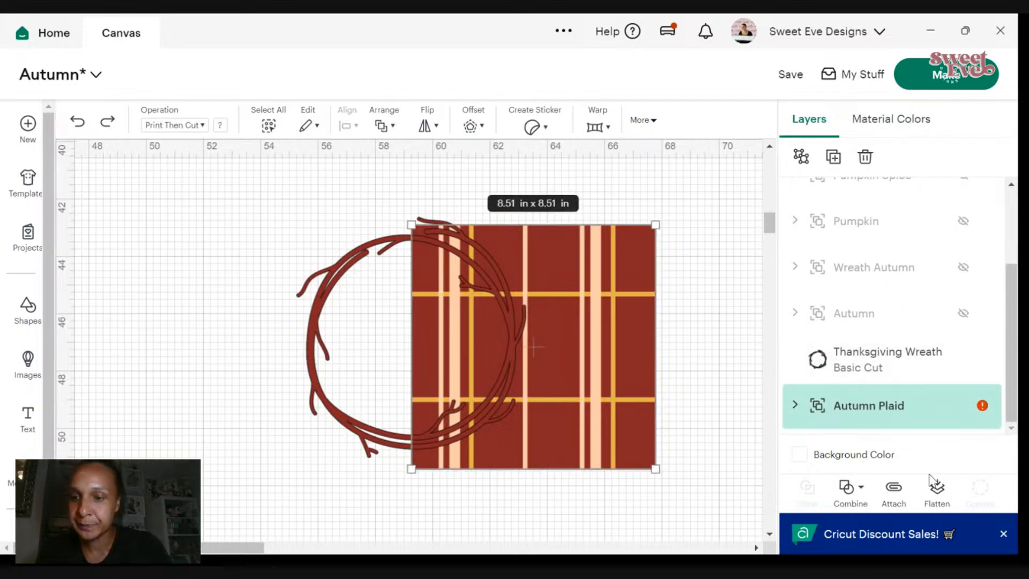
- Try flattening the copied Autumn Plaid group and selecting it with the wreath copy, and unflatten the plaid again
click(937, 501)
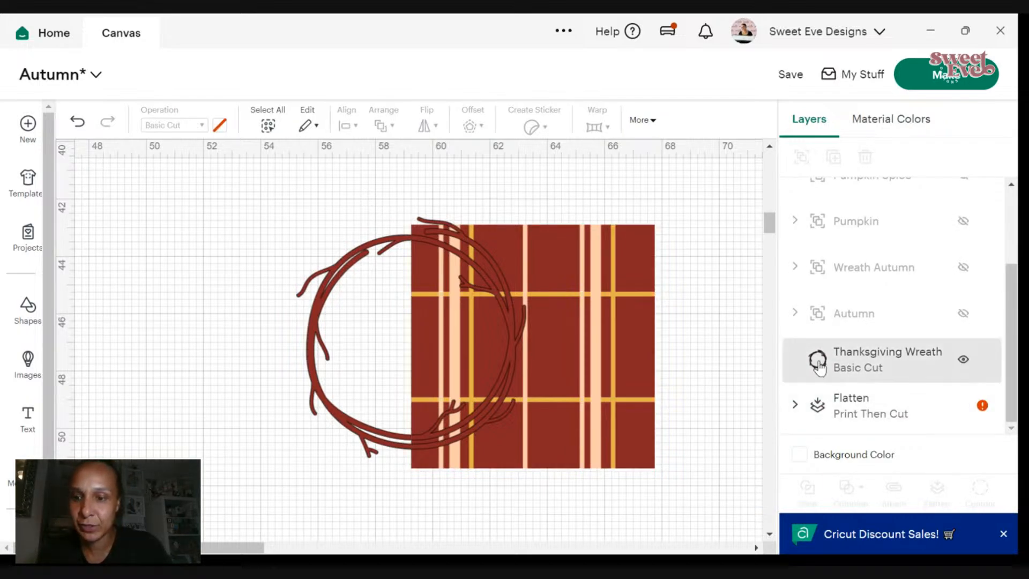
click(880, 359)
click(795, 405)
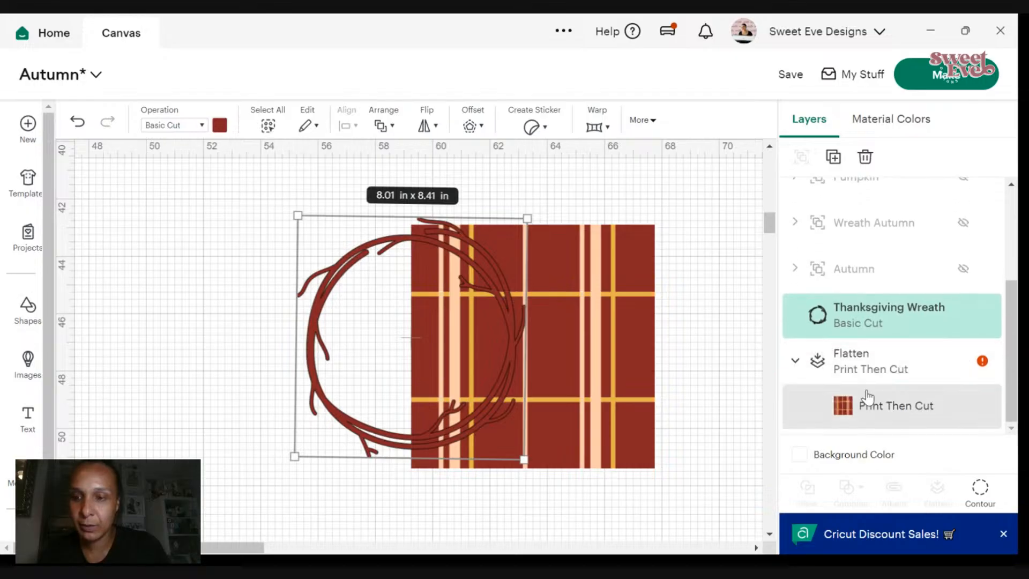
click(862, 364)
shift+click(860, 332)
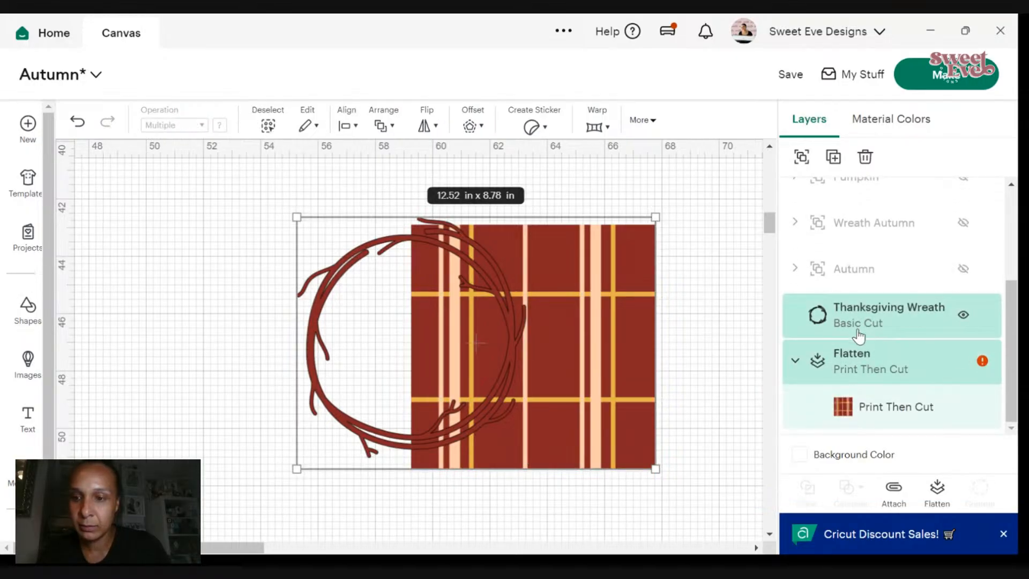
click(840, 367)
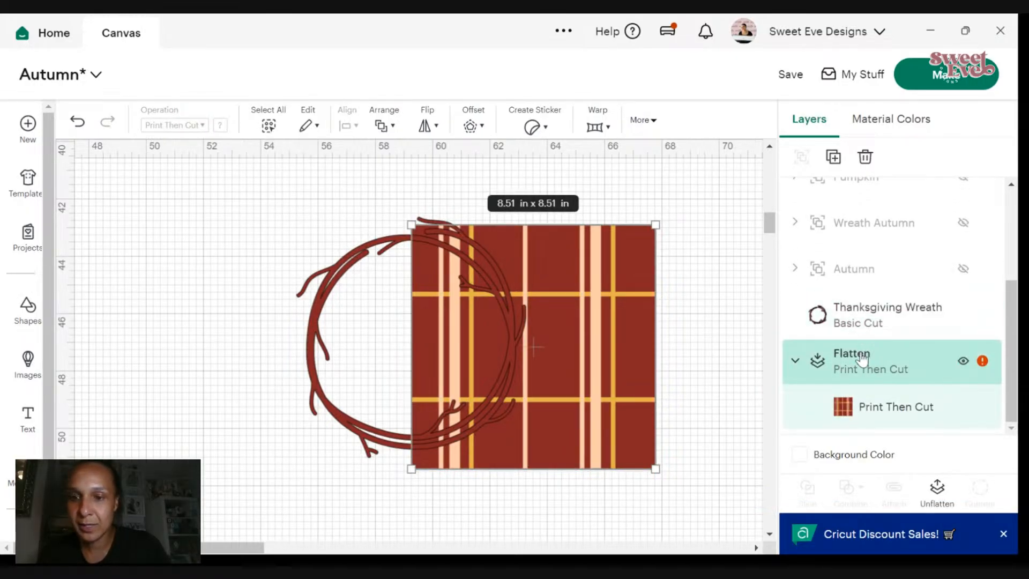
click(937, 489)
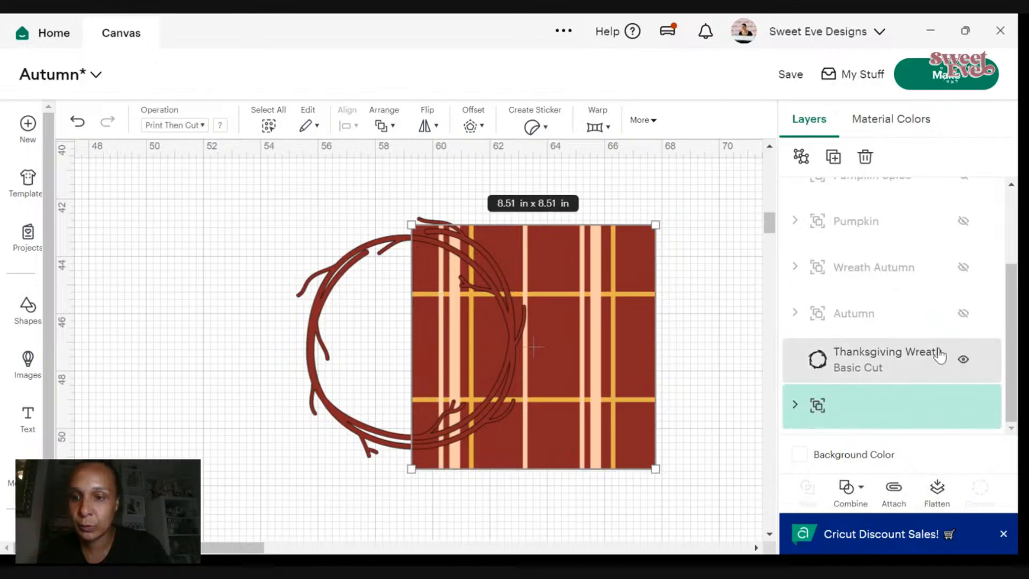
- Expand the copied Autumn Plaid group and check which operations are available for its red base layer together with the wreath copy
click(795, 406)
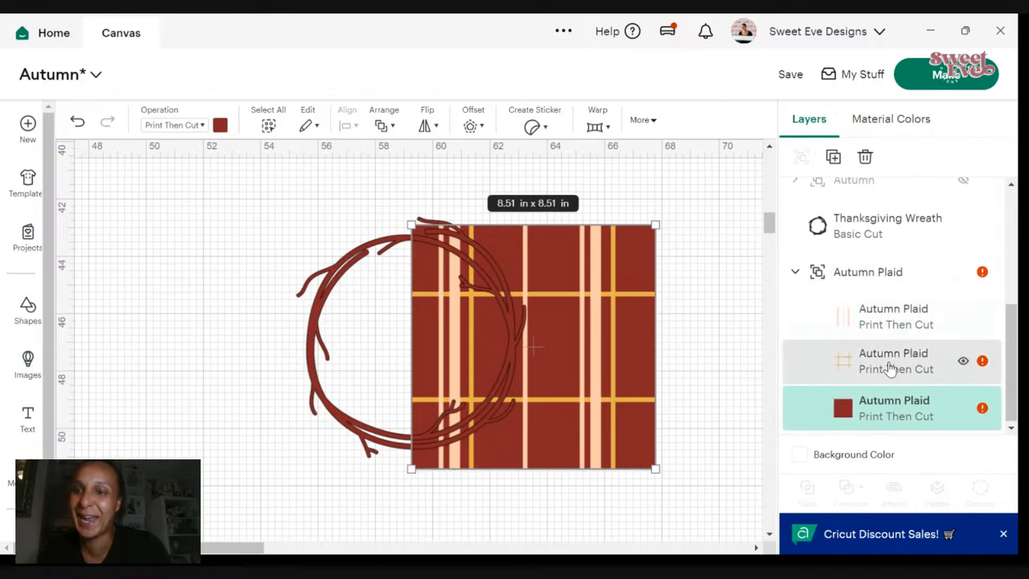
scroll(892, 367, up, 3)
scroll(891, 368, down, 3)
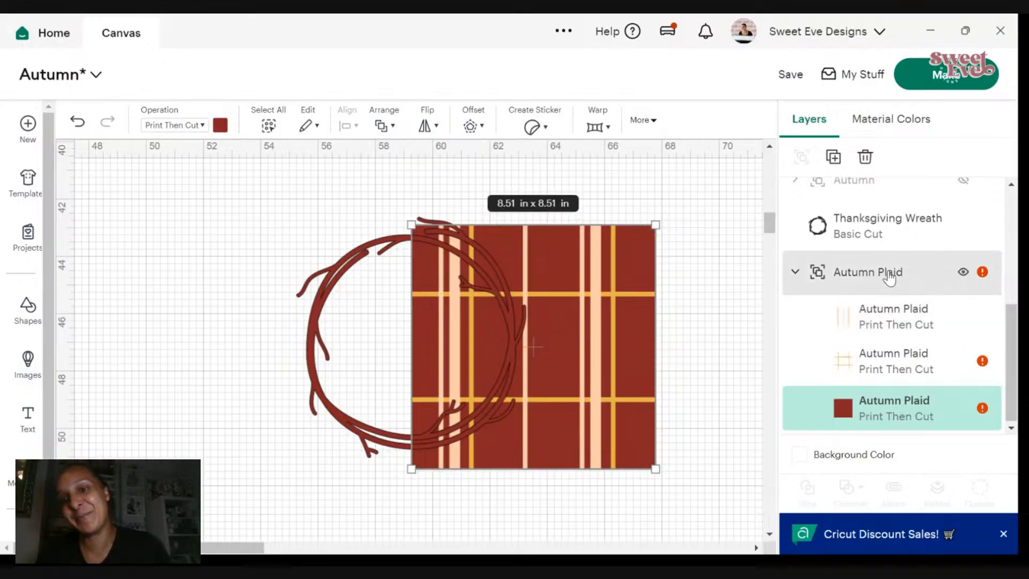
shift+click(873, 236)
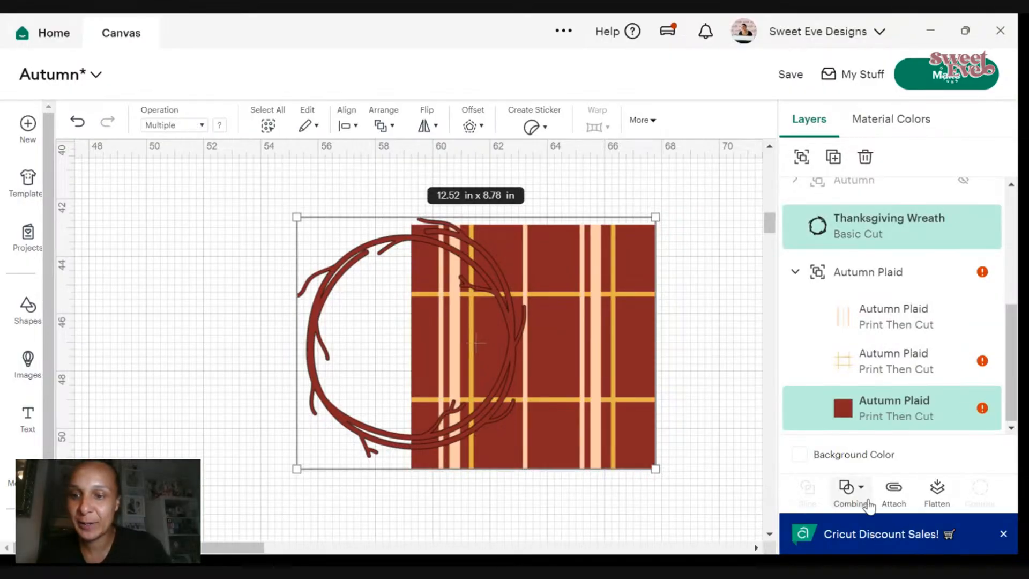
click(894, 421)
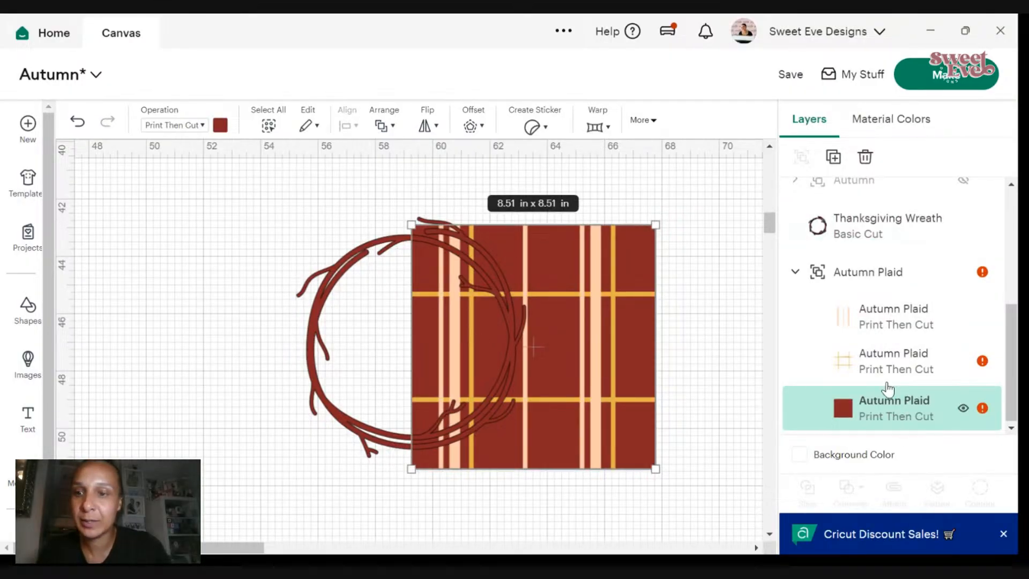
- Change the copied Autumn Plaid group's operation to Basic Cut and select its red base layer together with the wreath copy
click(870, 270)
click(175, 126)
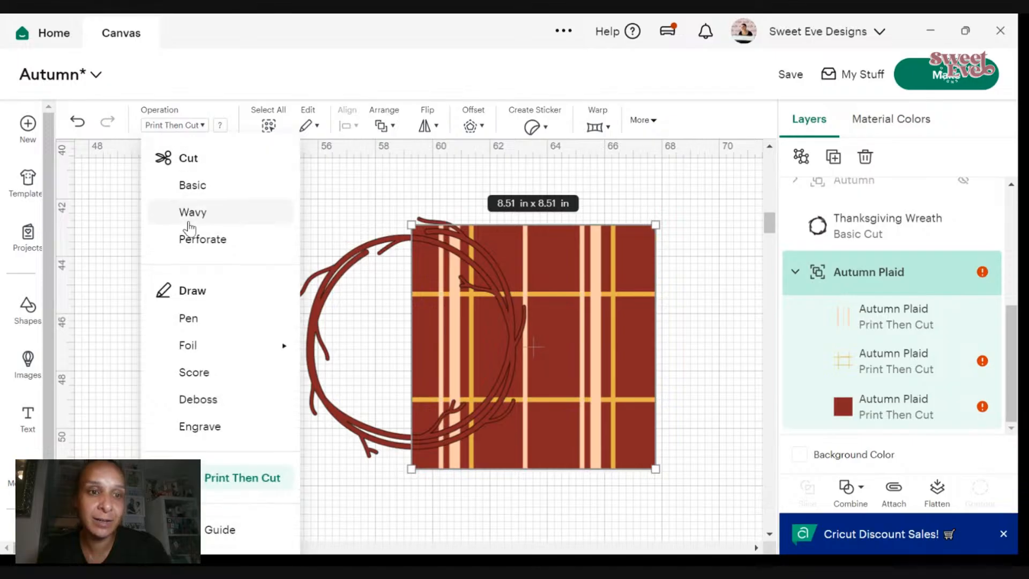
mouse_move(197, 341)
click(192, 185)
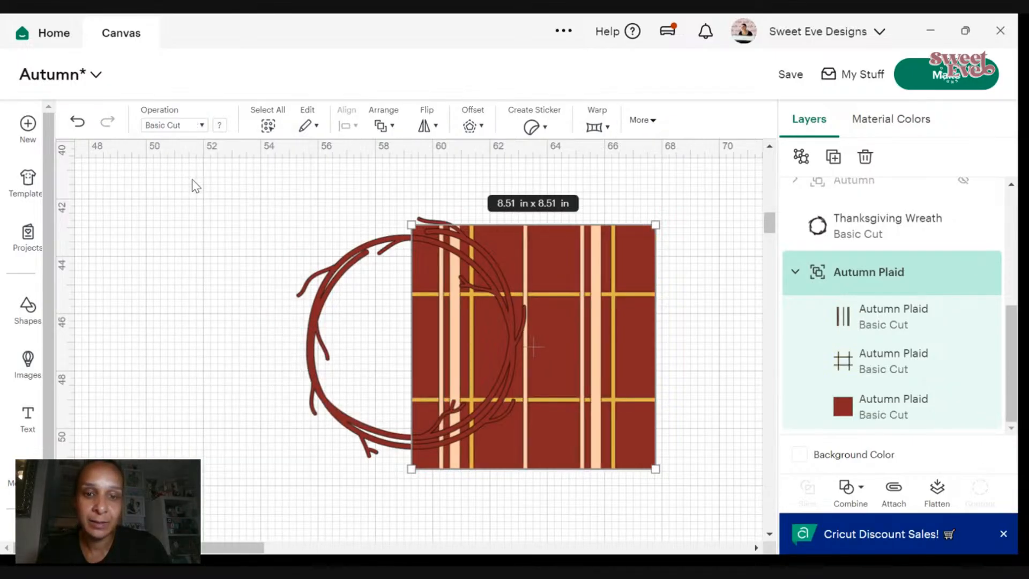
click(878, 415)
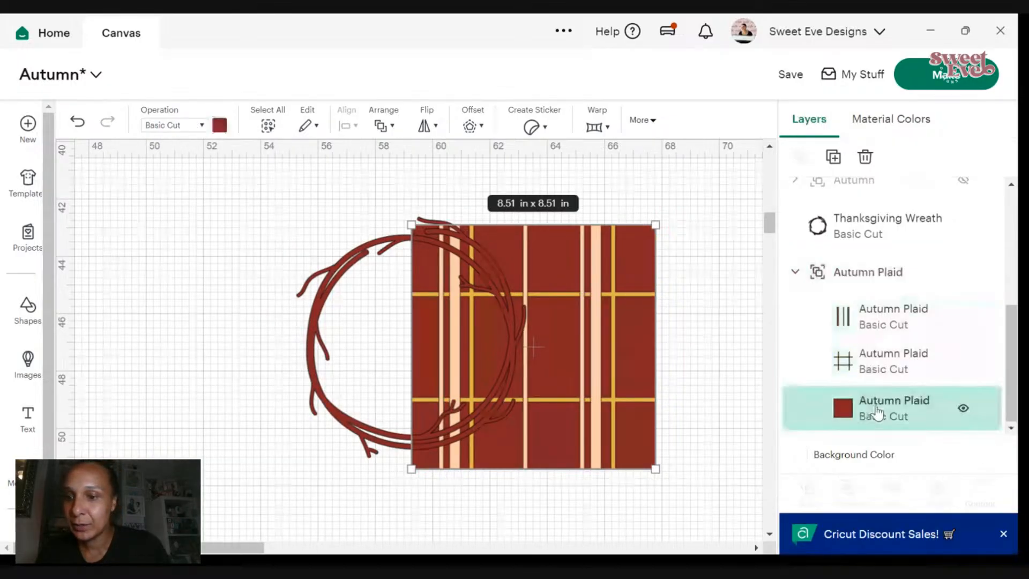
shift+click(864, 244)
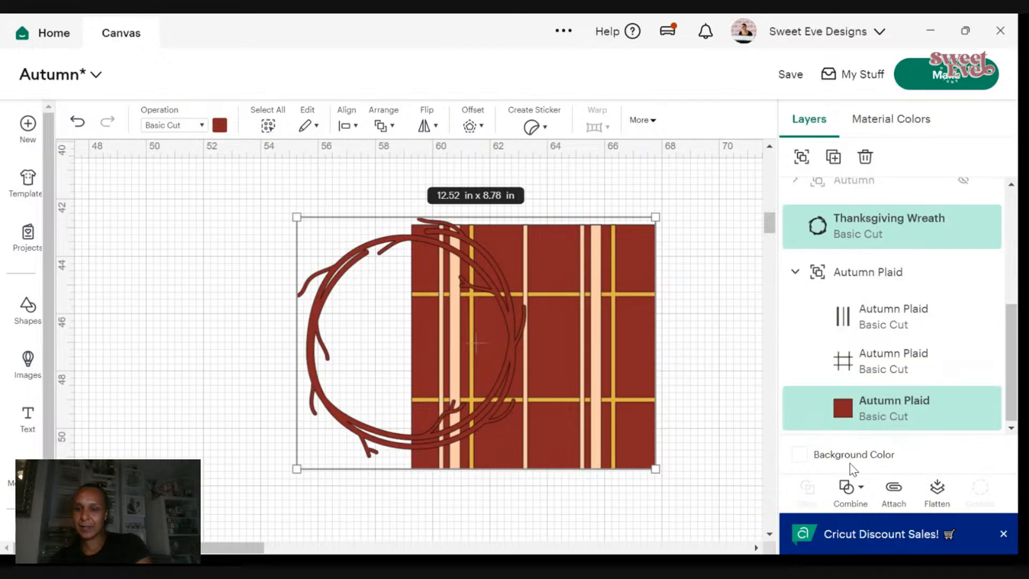
- Reselect the plaid's red base layer with the wreath copy, and reapply Basic Cut to the whole plaid group
click(736, 500)
click(885, 423)
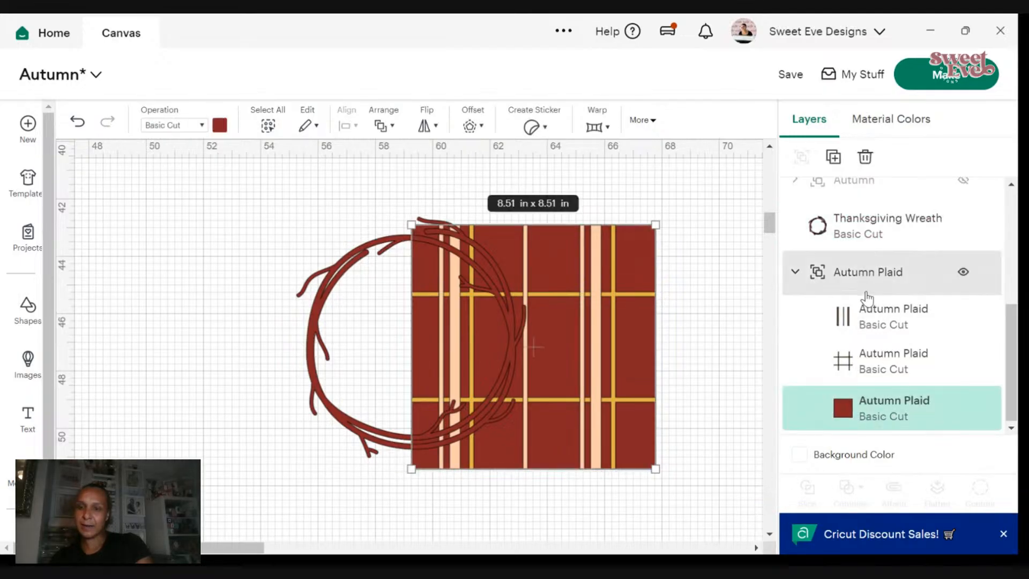
shift+click(858, 251)
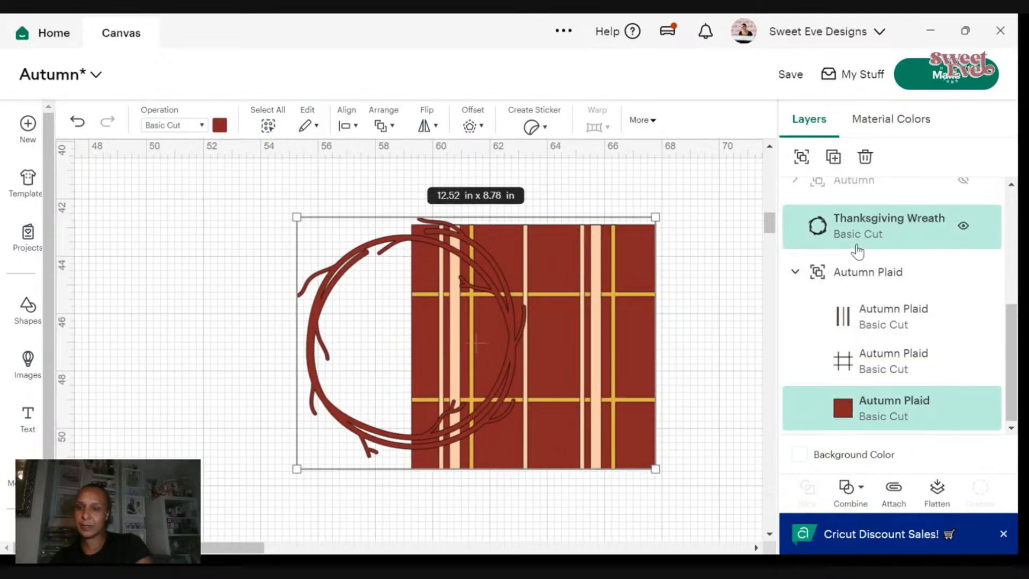
click(843, 284)
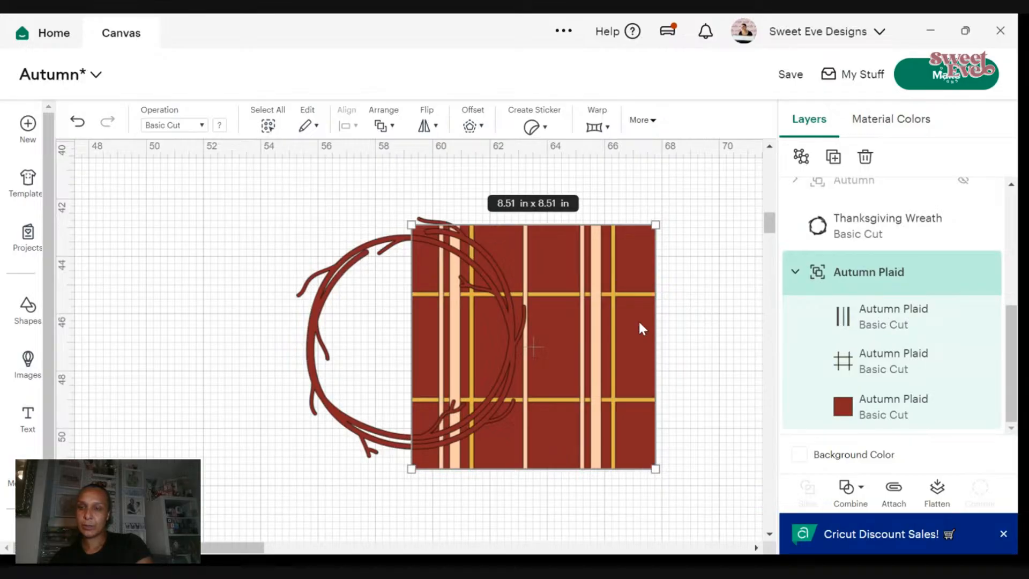
click(188, 128)
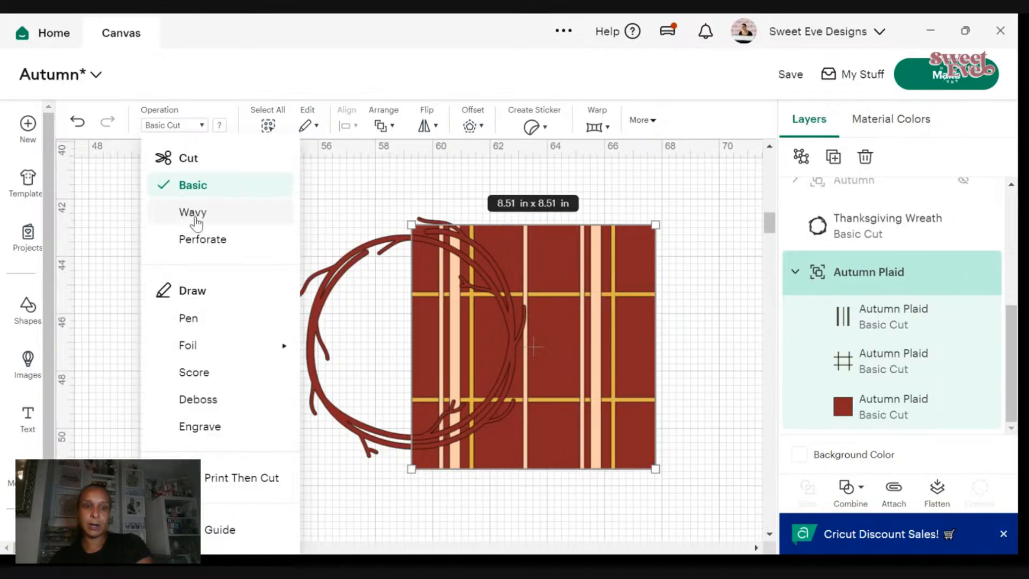
click(180, 183)
click(734, 244)
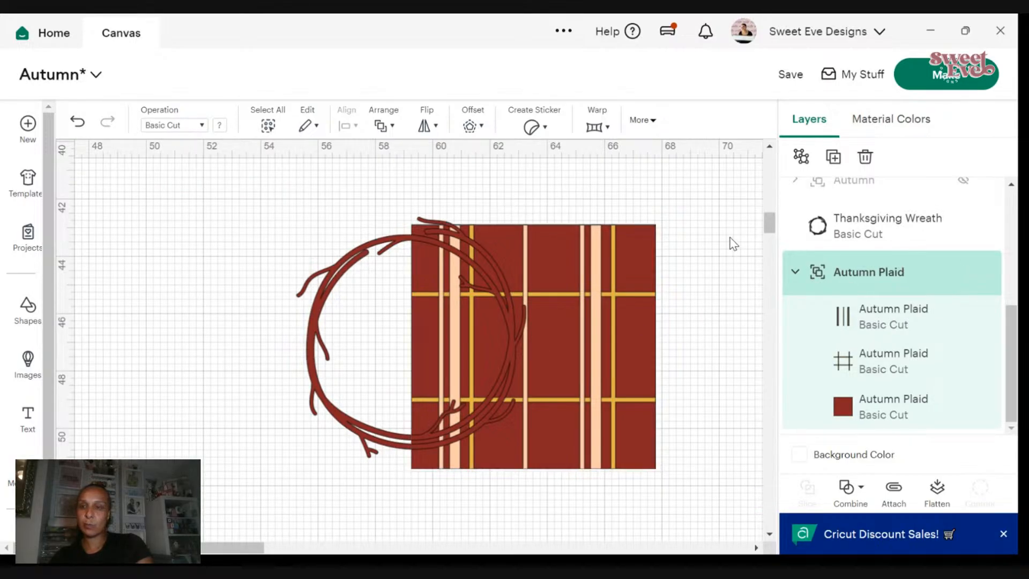
- Try selecting the wreath copy with only the red base layer, and with the entire plaid group, to compare the available operations
click(880, 236)
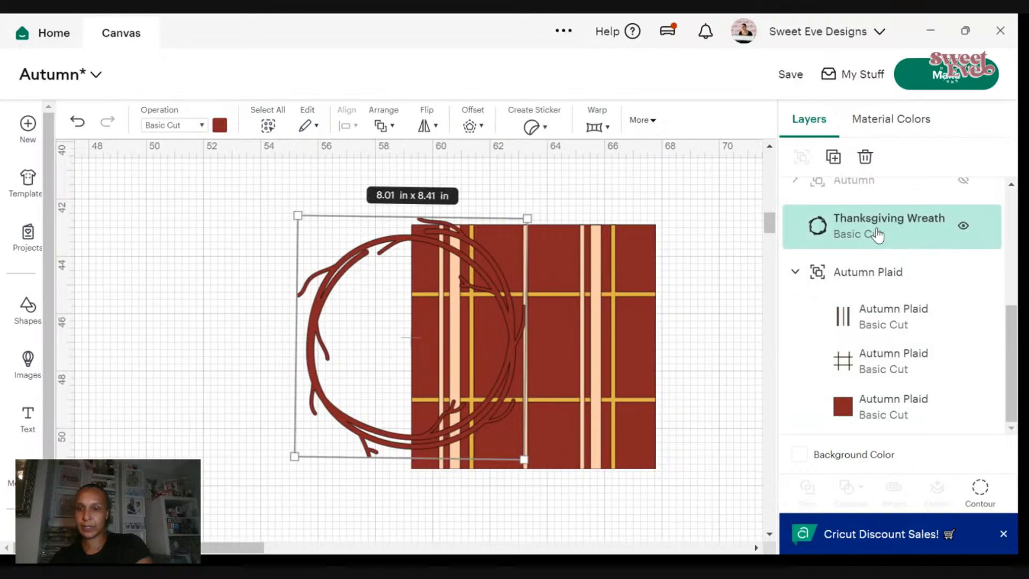
shift+click(893, 418)
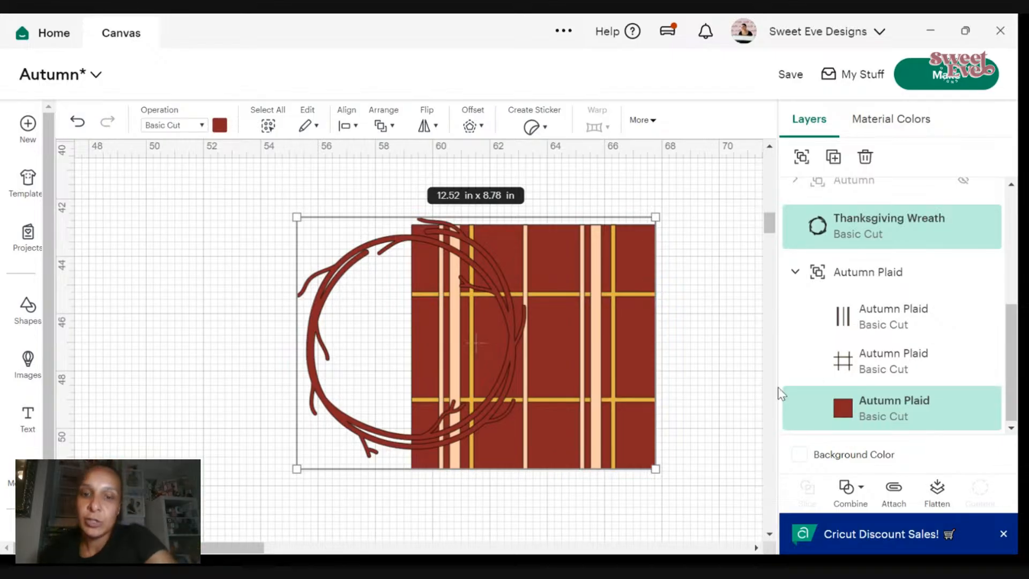
click(688, 281)
drag(214, 202, 689, 397)
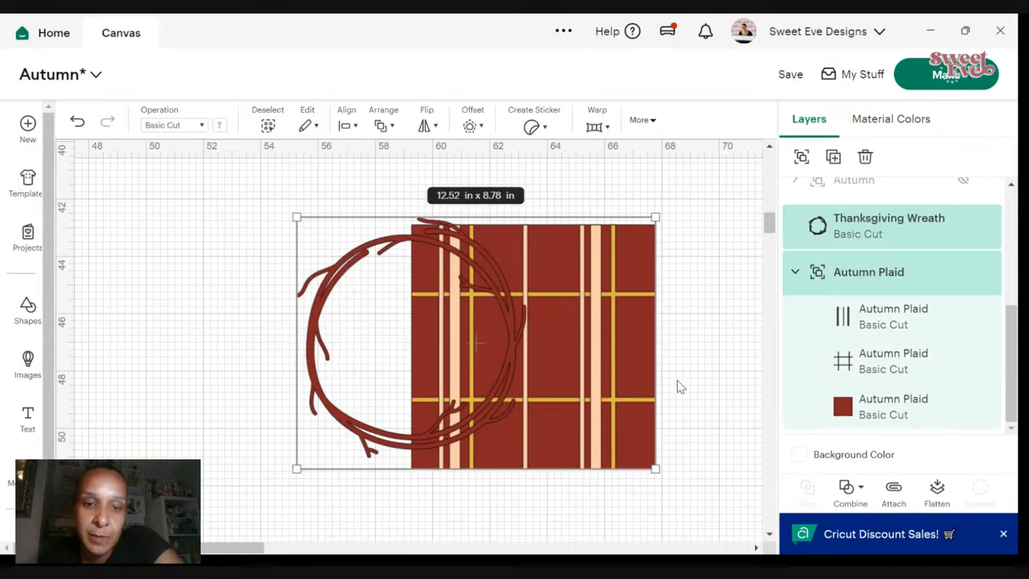
click(722, 223)
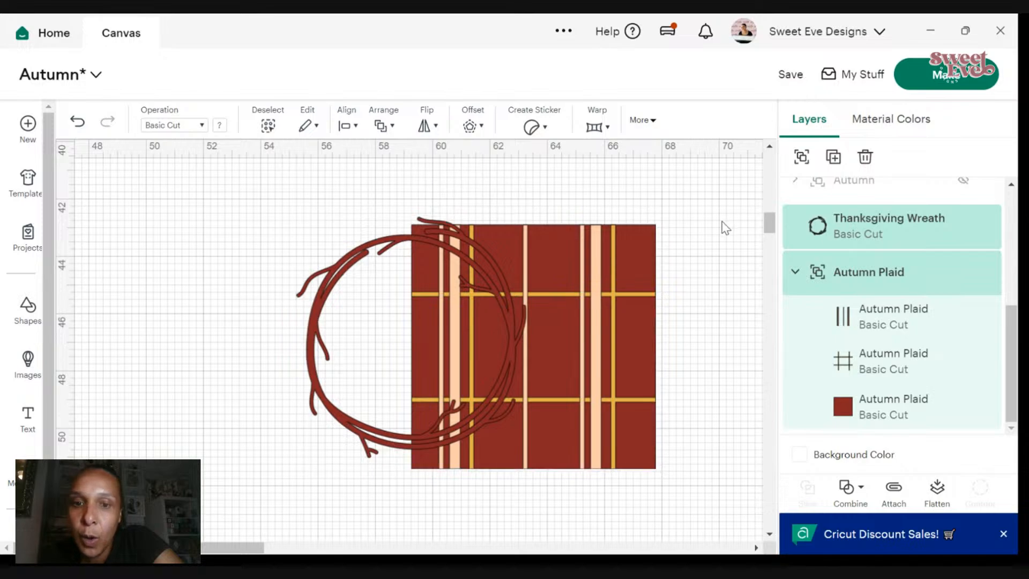
- Inspect the combine and flatten options offered for the copied Autumn Plaid group on its own
click(592, 299)
right_click(593, 298)
scroll(660, 284, down, 2)
mouse_move(643, 462)
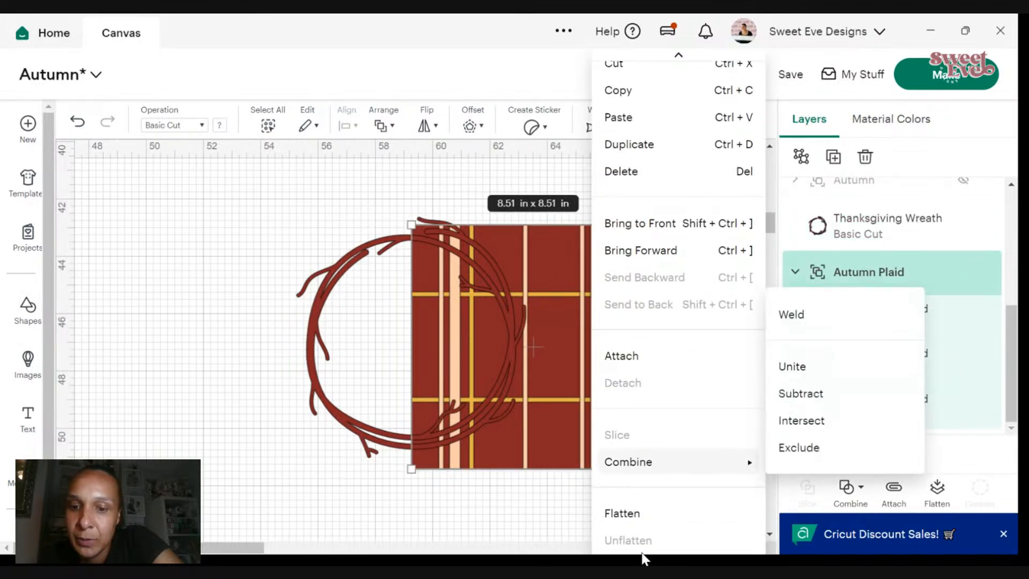
click(518, 539)
- Look up the plaid's image number from its image info and search the image library for #M506518D2
click(917, 329)
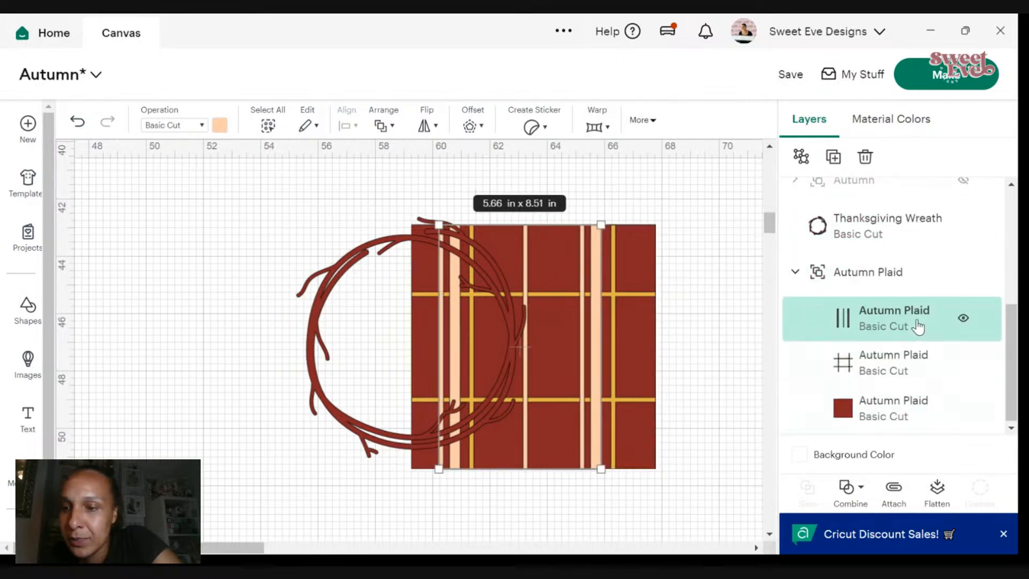
right_click(917, 329)
scroll(879, 376, down, 3)
mouse_move(778, 541)
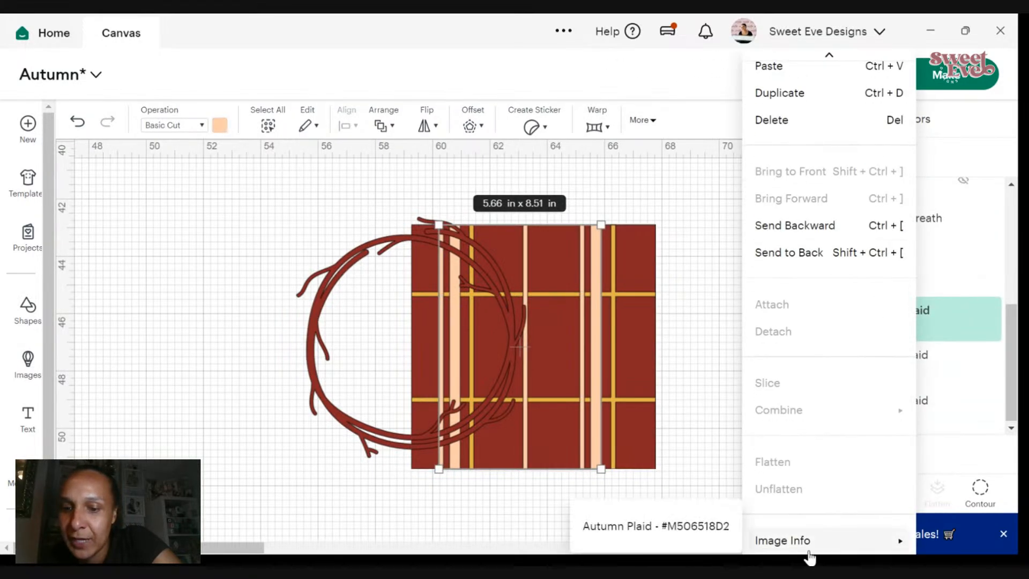
click(681, 533)
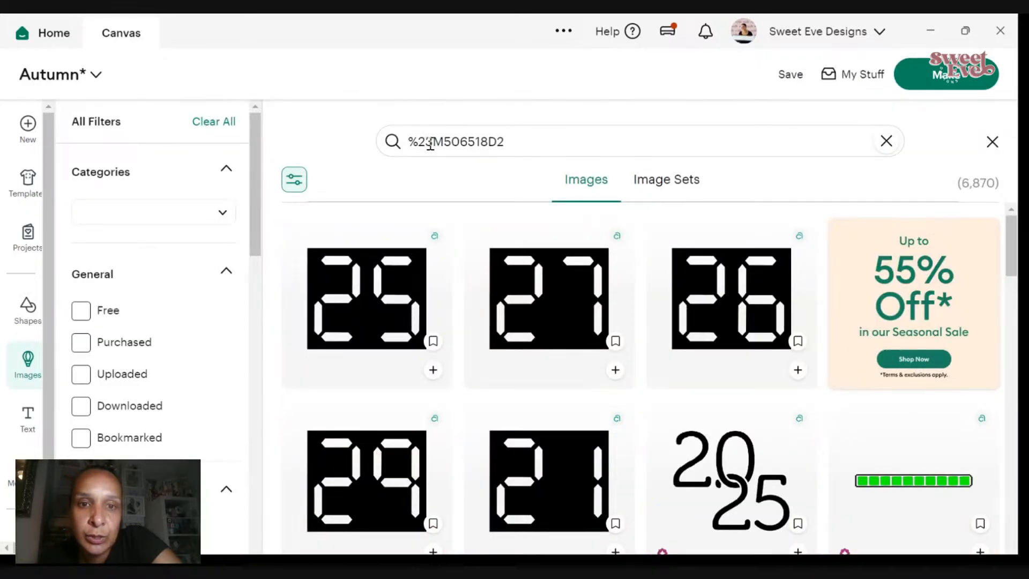
drag(426, 141, 443, 128)
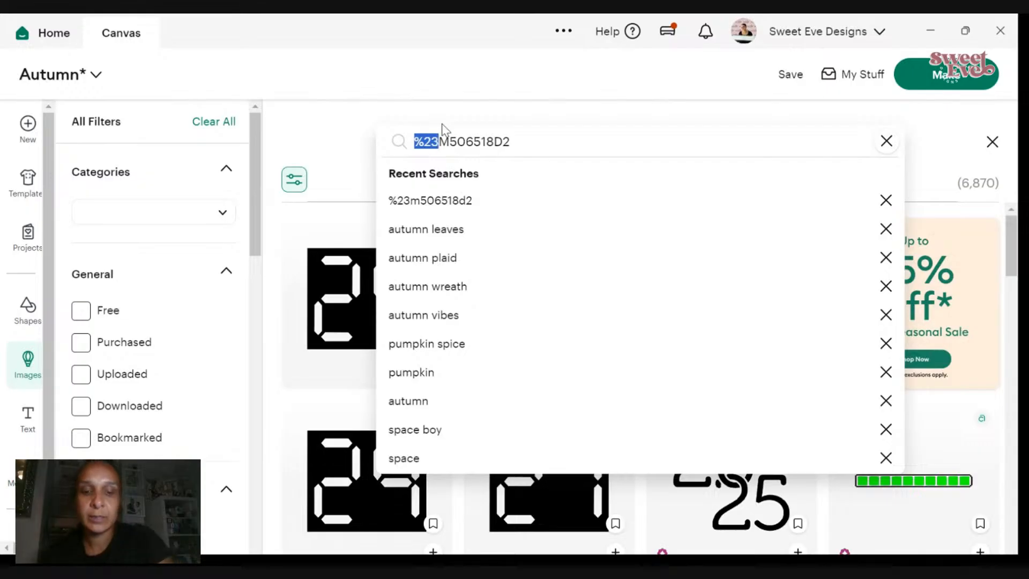
text(#)
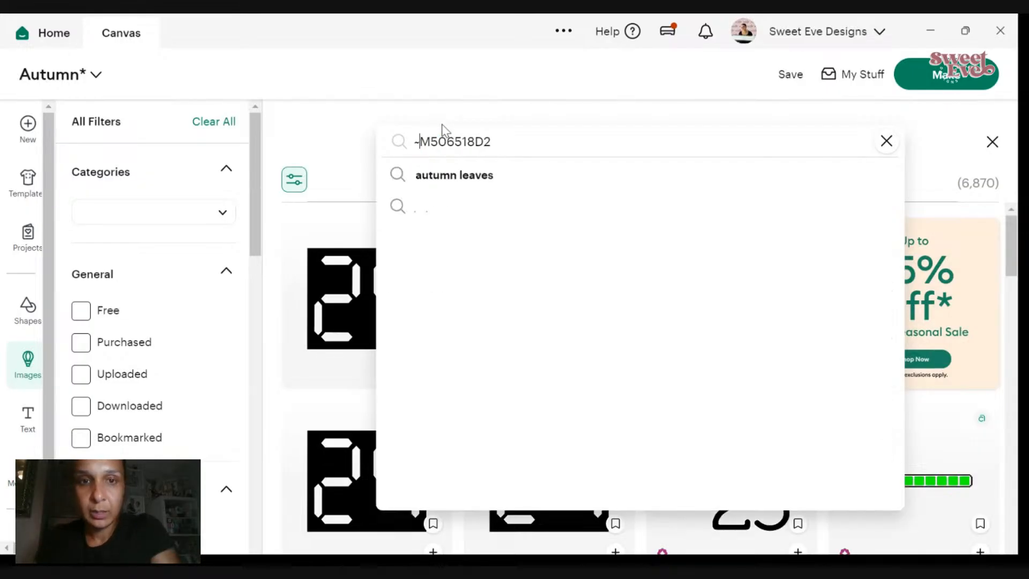
key(Return)
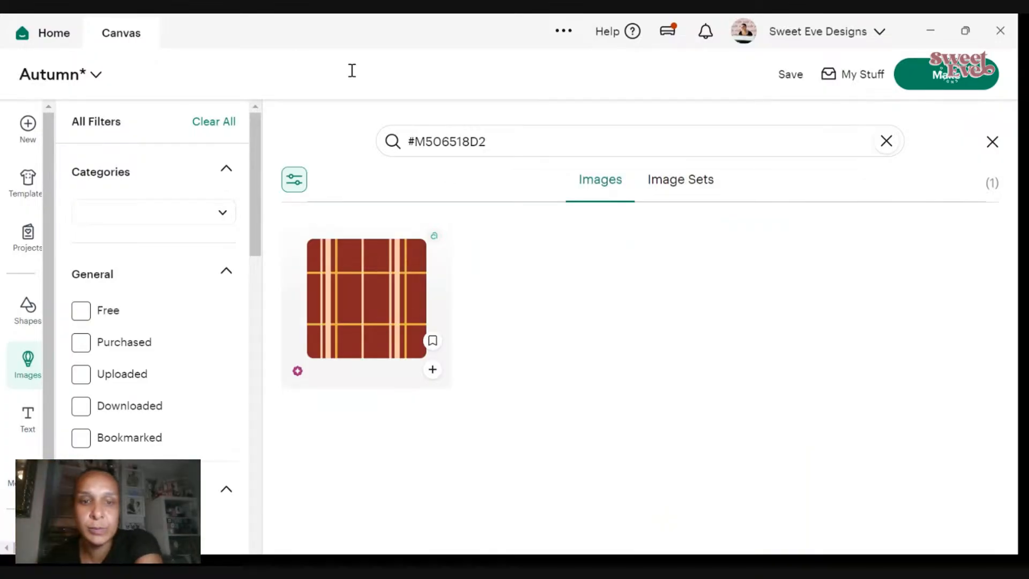
- Add a fresh copy of the Autumn Plaid image by Tiptop Graphic to the canvas and close the image library
click(419, 319)
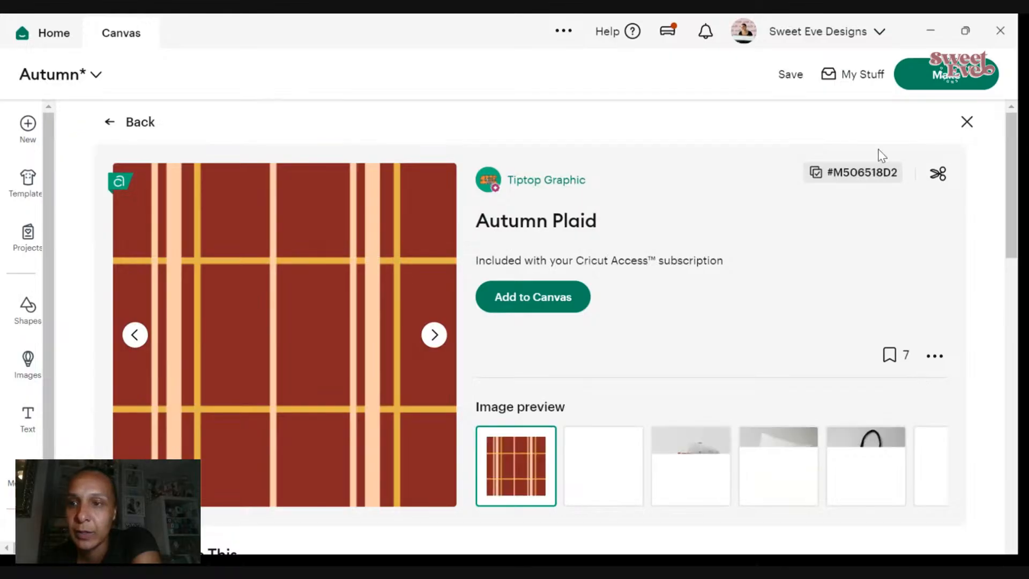
click(515, 310)
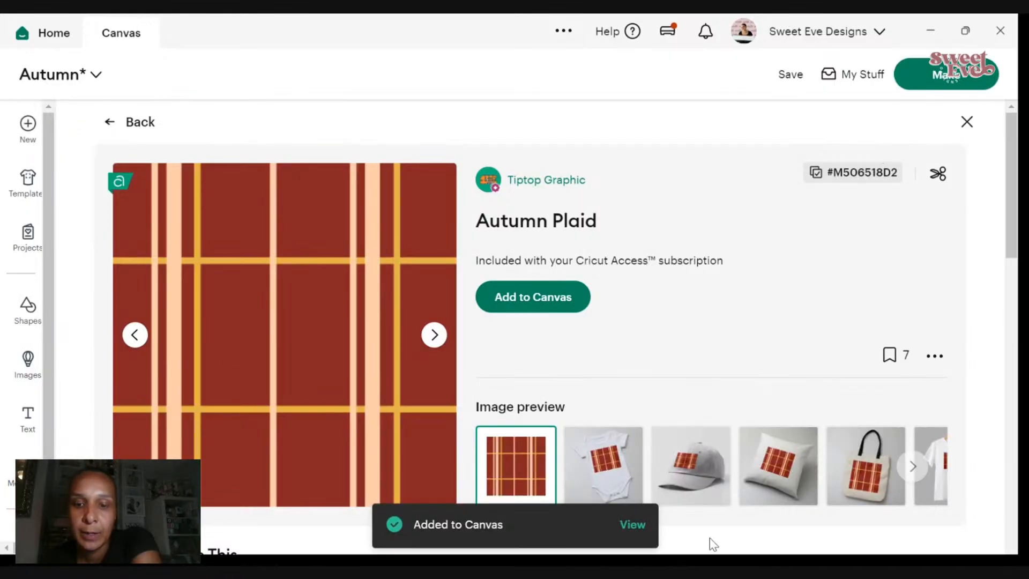
click(632, 525)
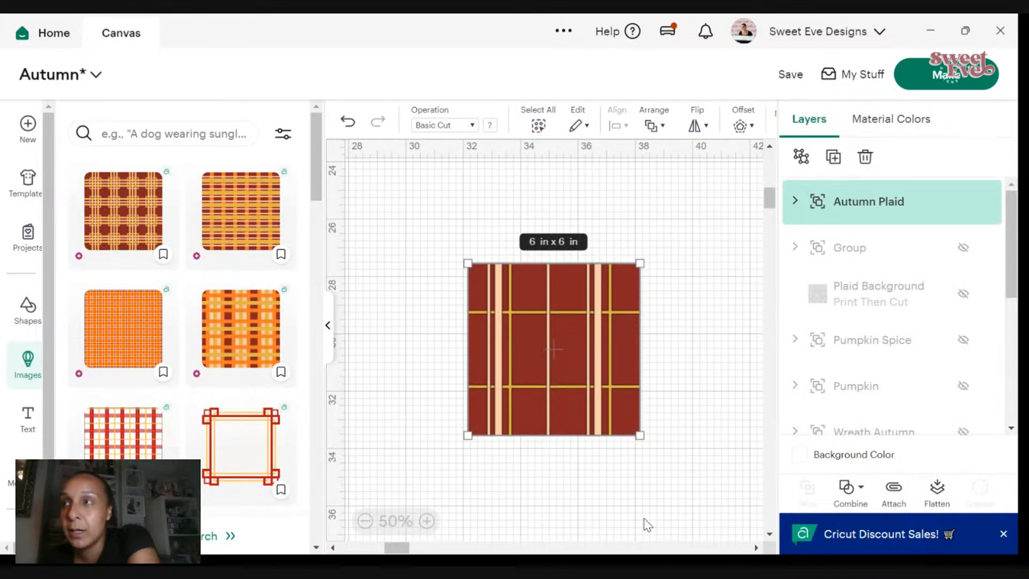
click(328, 317)
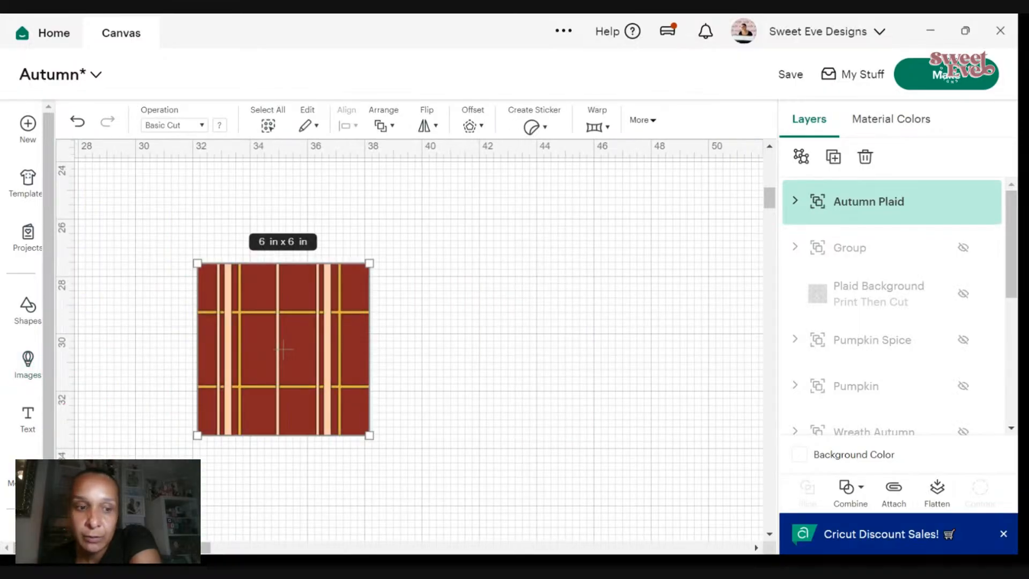
- Ungroup the larger Autumn Plaid beside the wreath copy and select its red base layer together with the wreath
click(88, 523)
click(88, 523)
scroll(375, 171, down, 3)
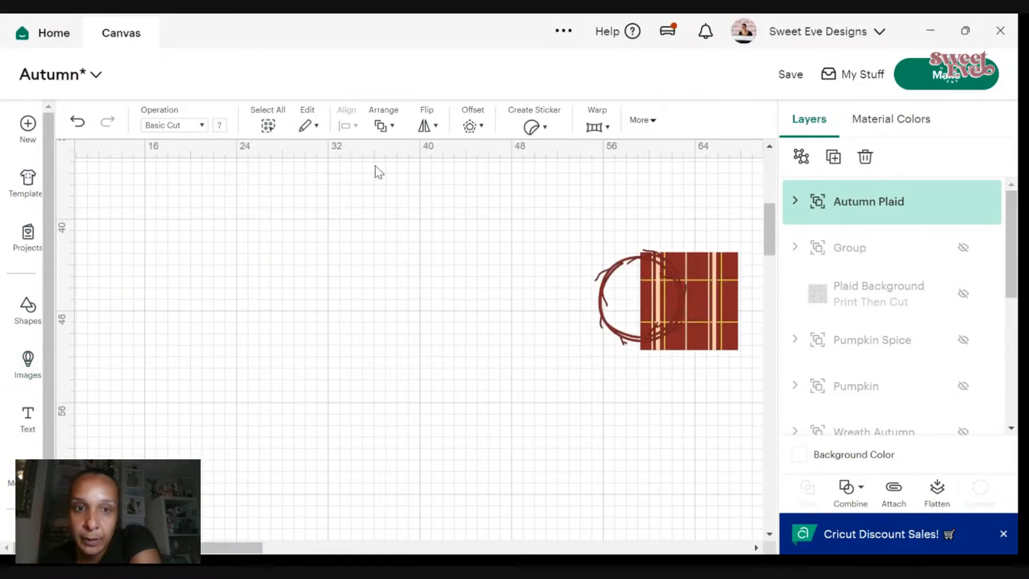
scroll(391, 241, up, 2)
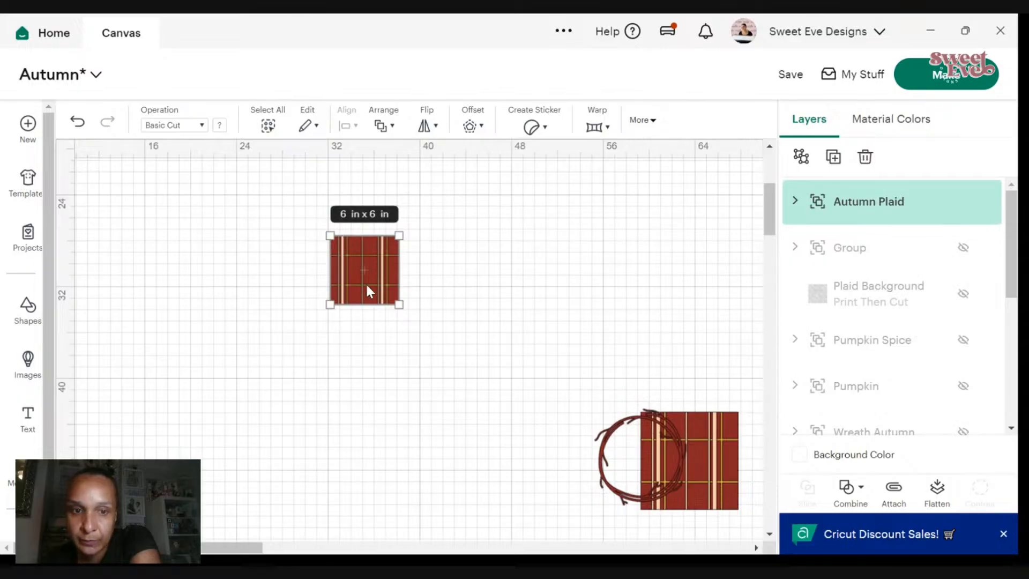
click(723, 420)
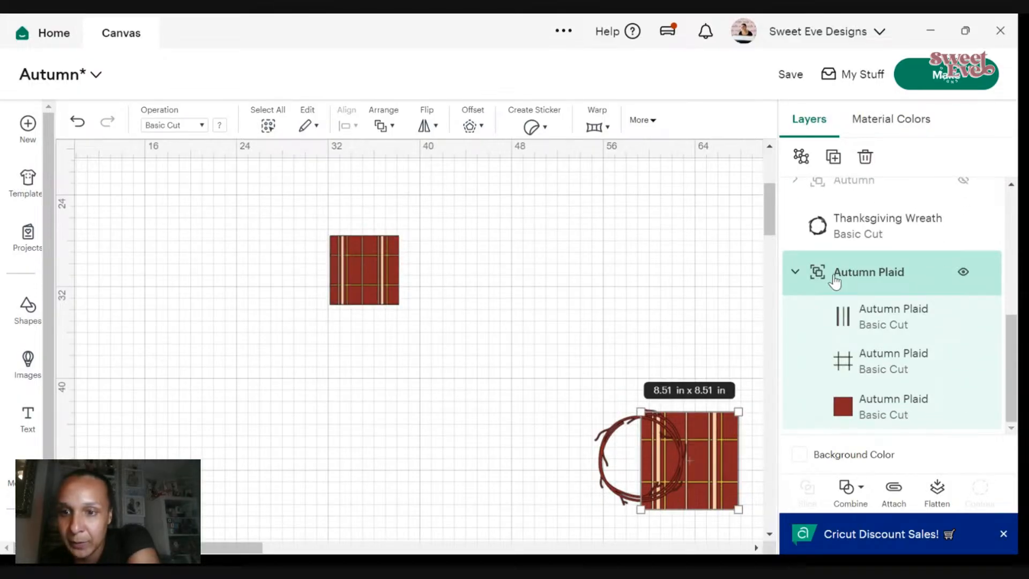
click(801, 156)
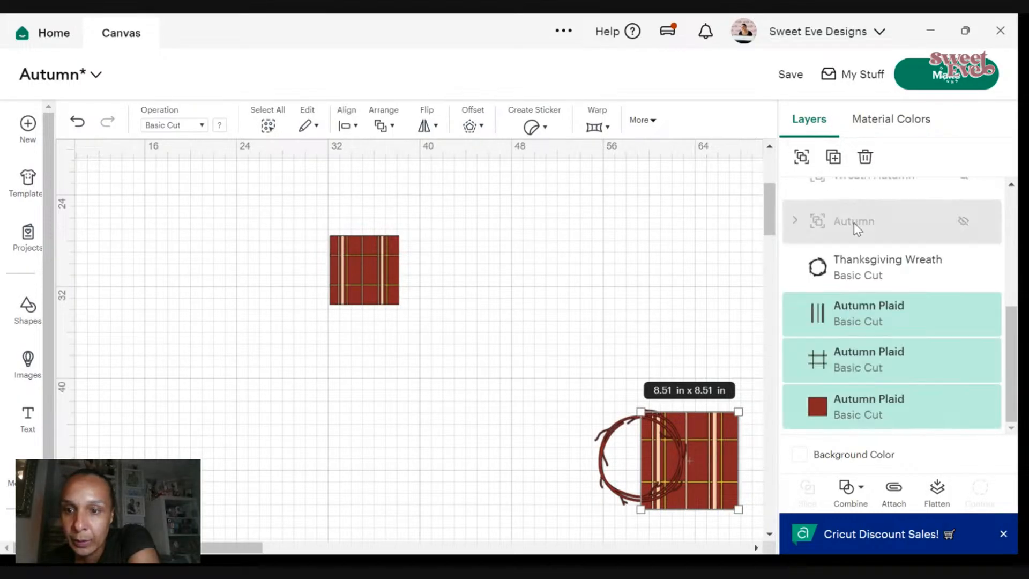
click(867, 421)
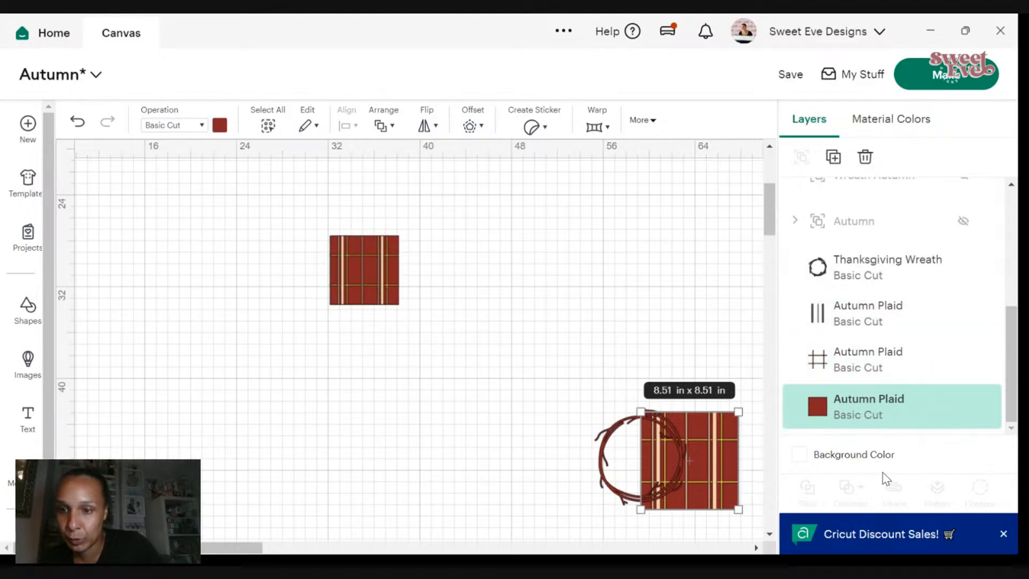
shift+click(874, 263)
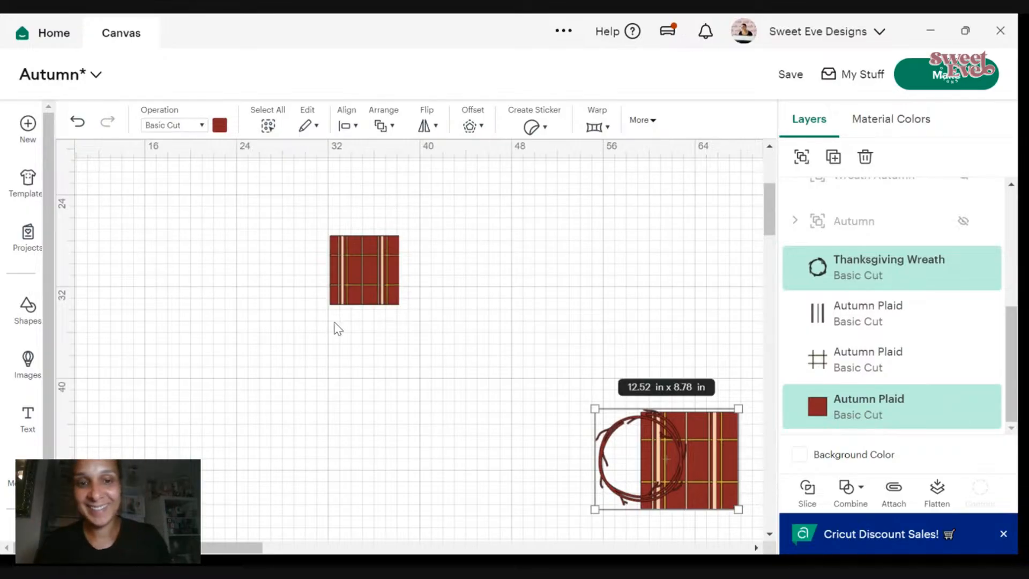
- Delete the freshly added 6 in Autumn Plaid copy from the canvas
click(346, 284)
right_click(344, 287)
click(389, 266)
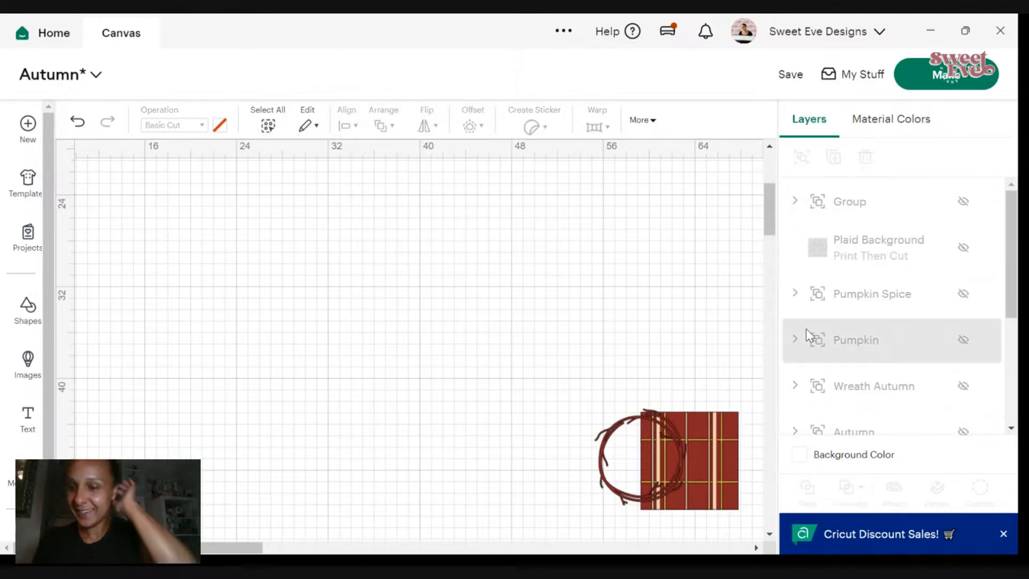
- Slice the Thanksgiving Wreath copy with the red base layer of the ungrouped plaid
scroll(886, 371, down, 5)
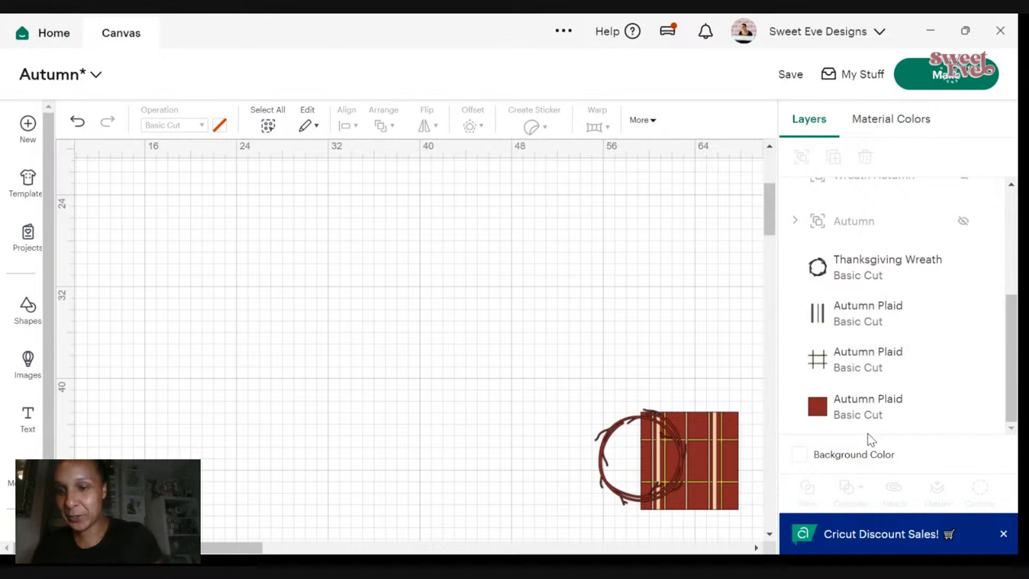
click(903, 425)
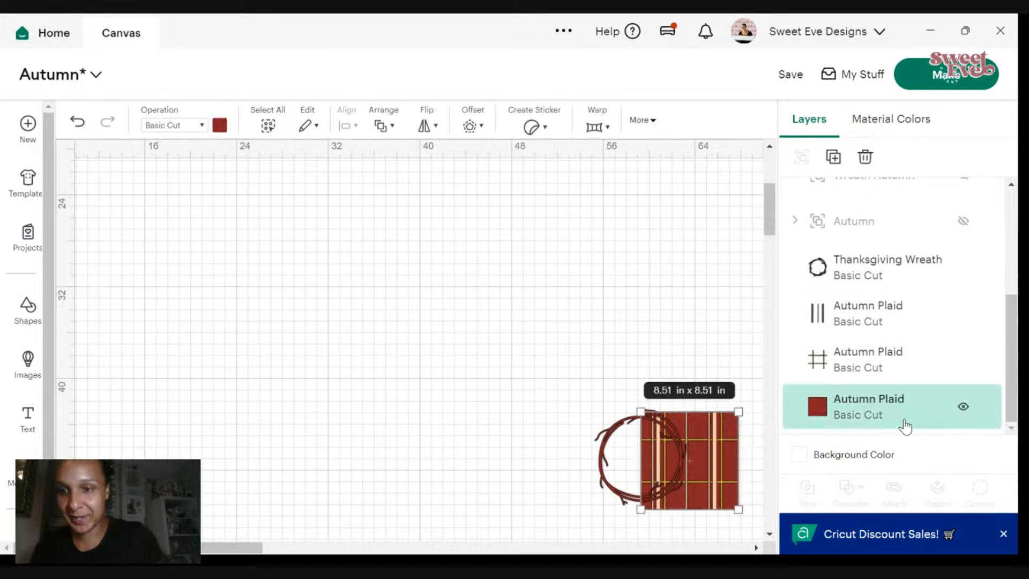
click(855, 276)
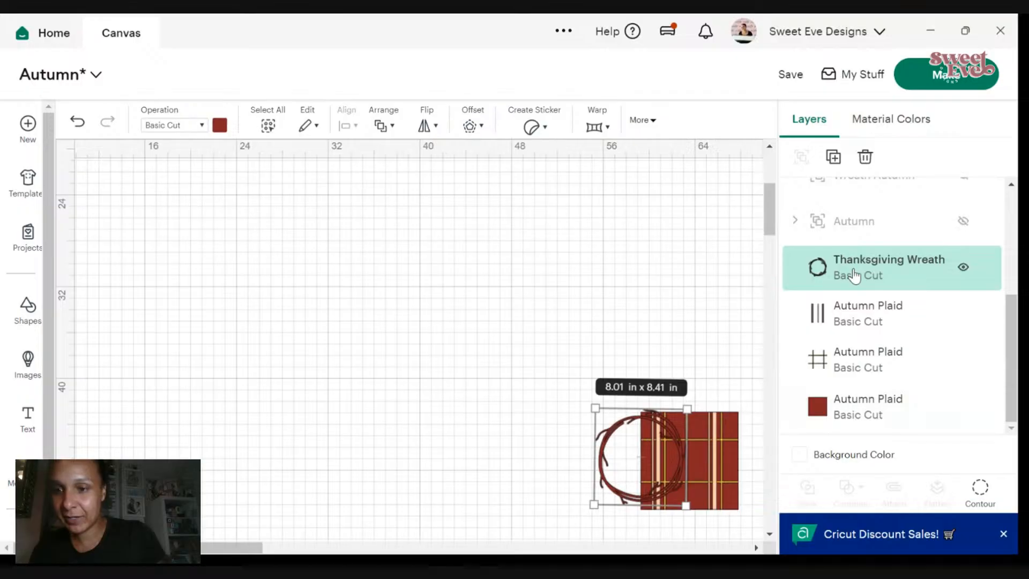
shift+click(881, 420)
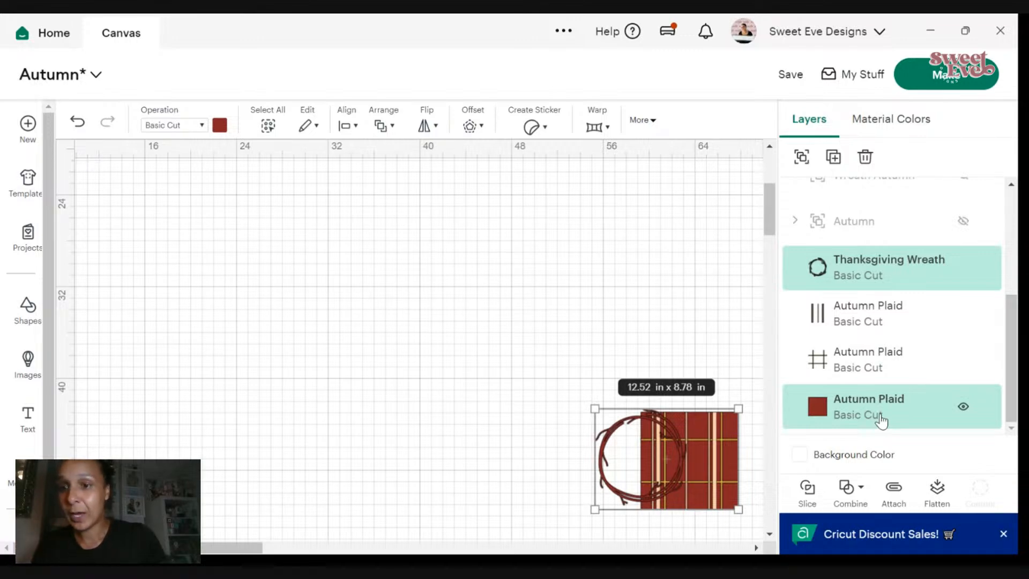
click(810, 503)
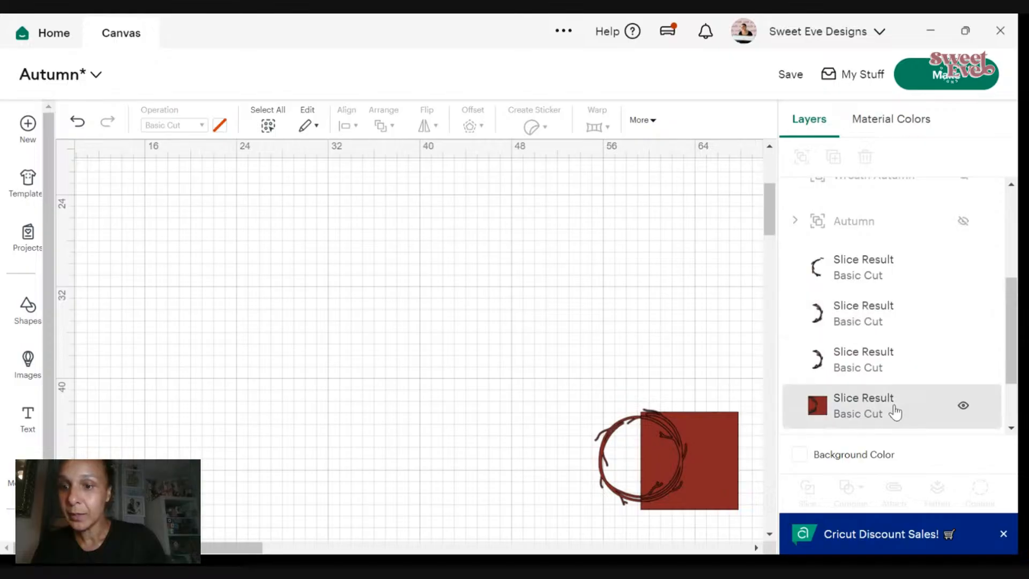
- Weld the outer wreath slice to one of the overlapping wreath slices to rebuild a complete wreath
click(895, 412)
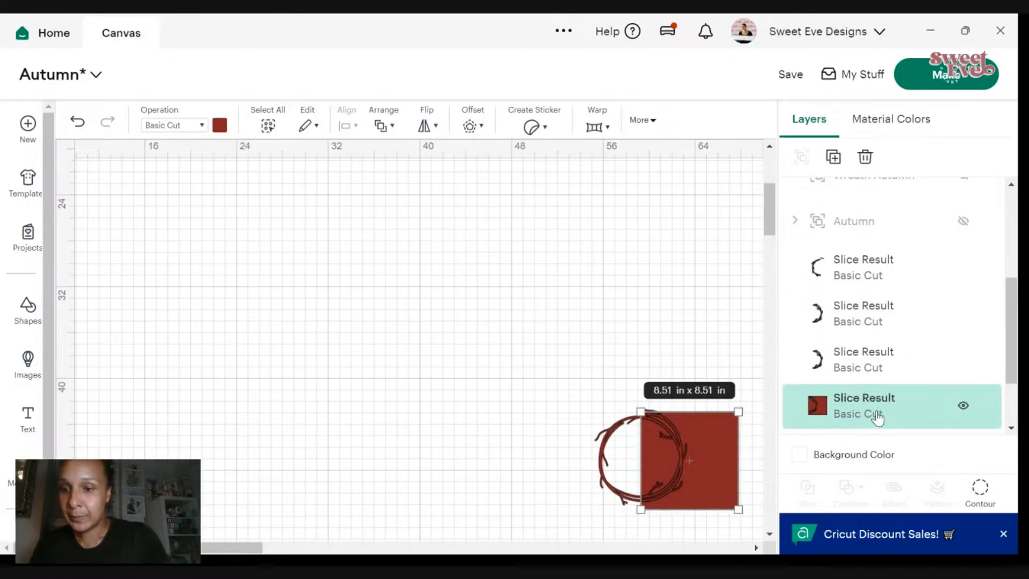
click(887, 276)
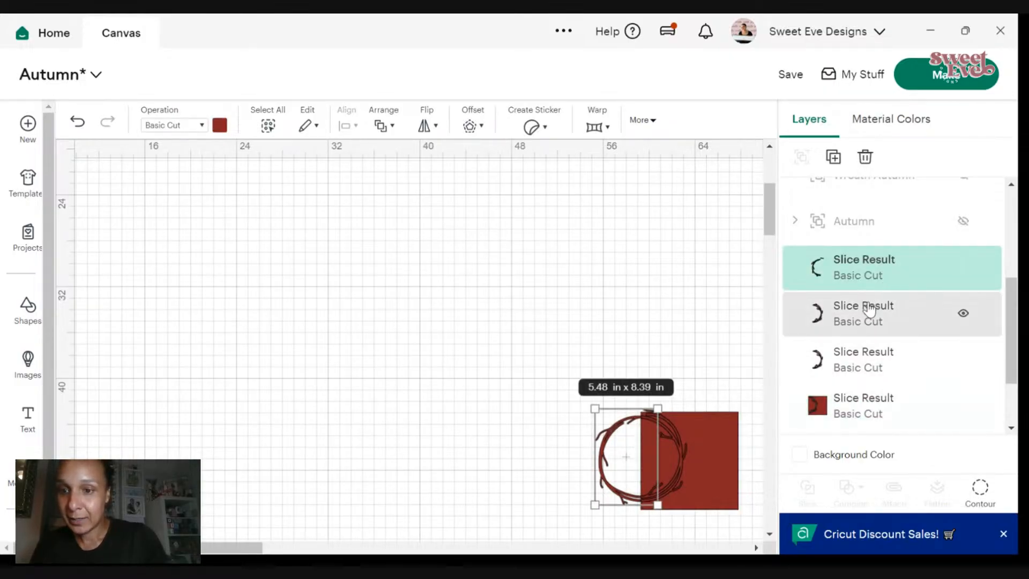
shift+click(877, 325)
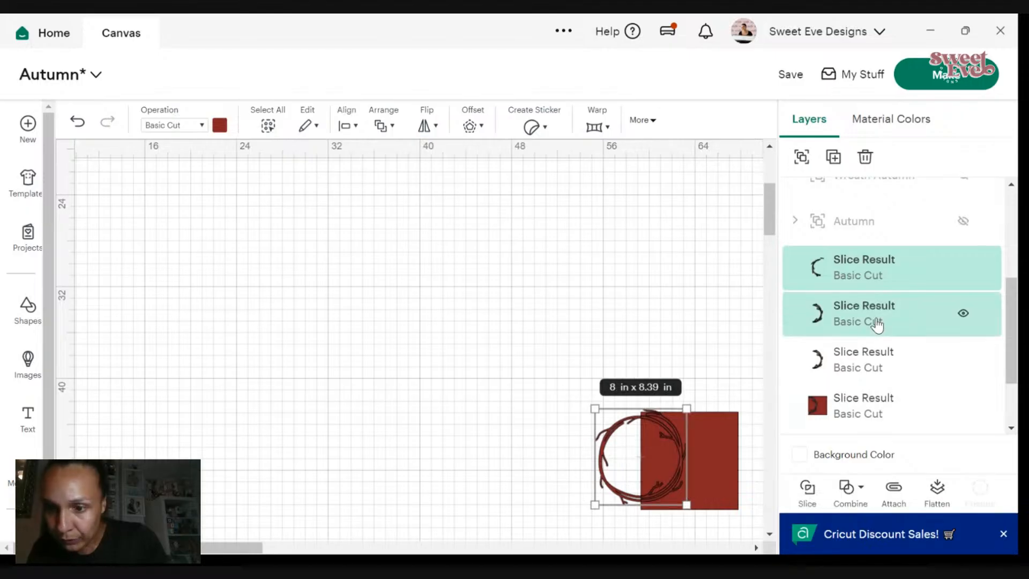
click(850, 489)
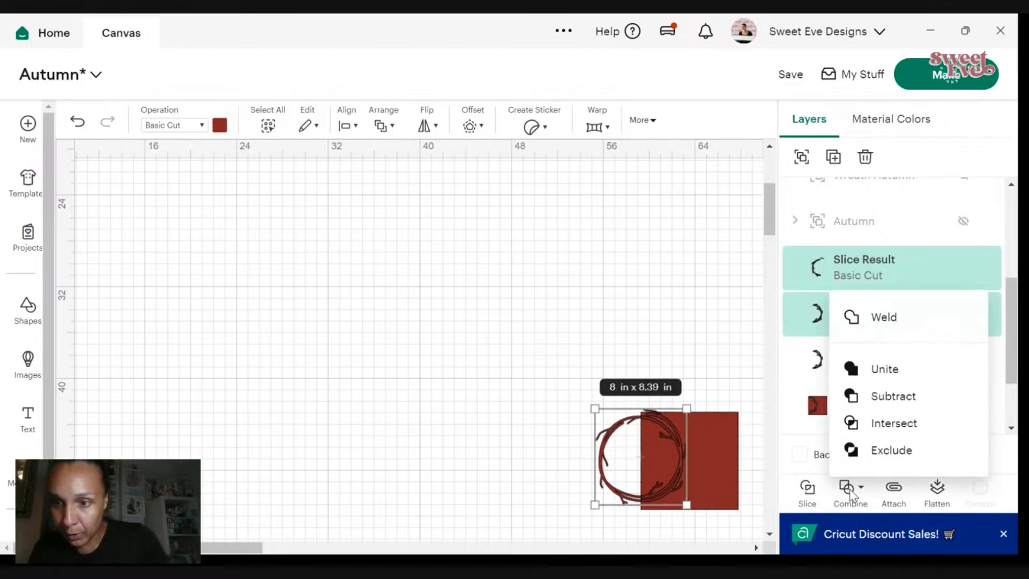
click(869, 319)
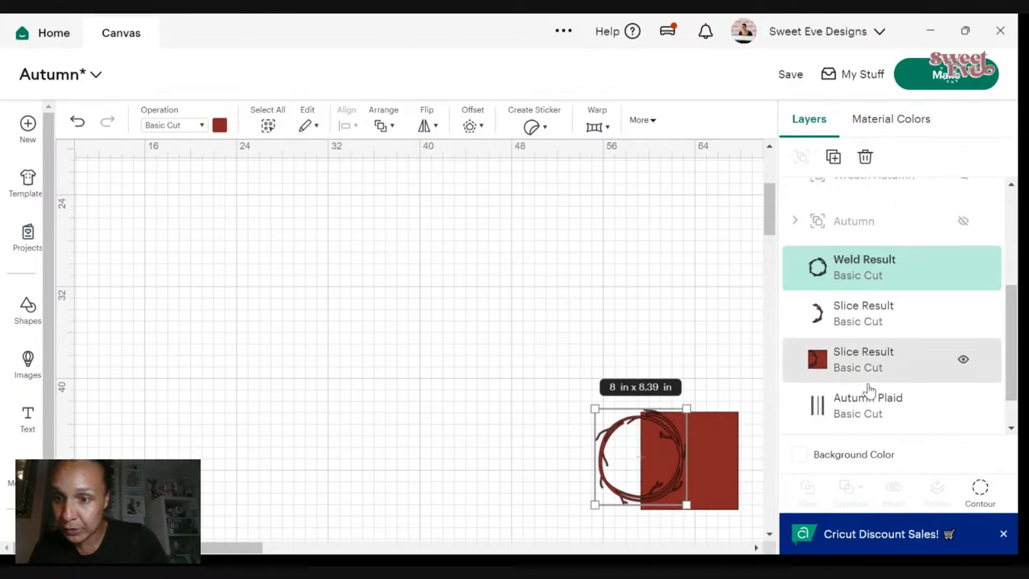
- Slice the welded wreath with the plaid's vertical stripes layer
shift+click(854, 418)
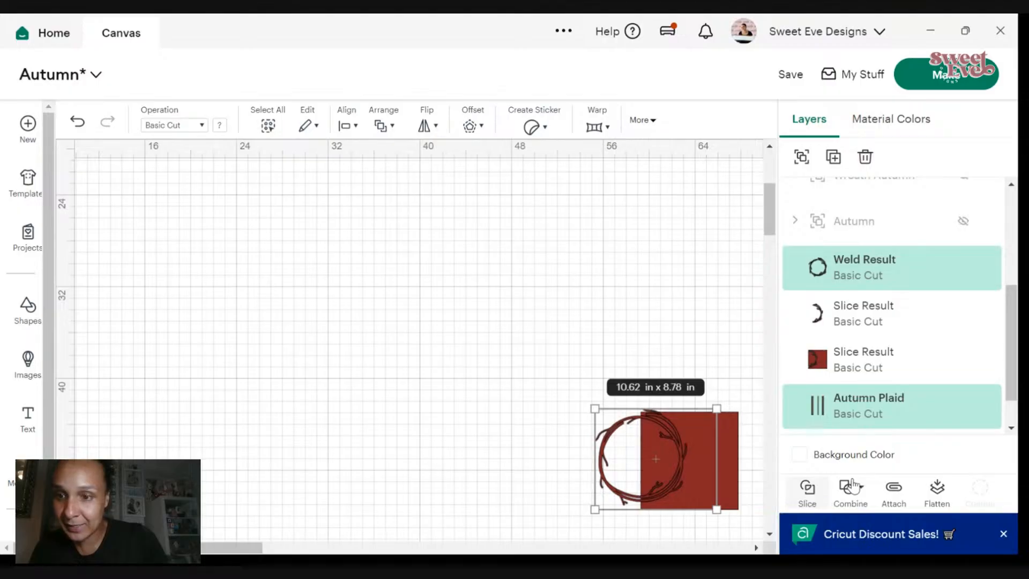
click(807, 492)
scroll(862, 283, down, 1)
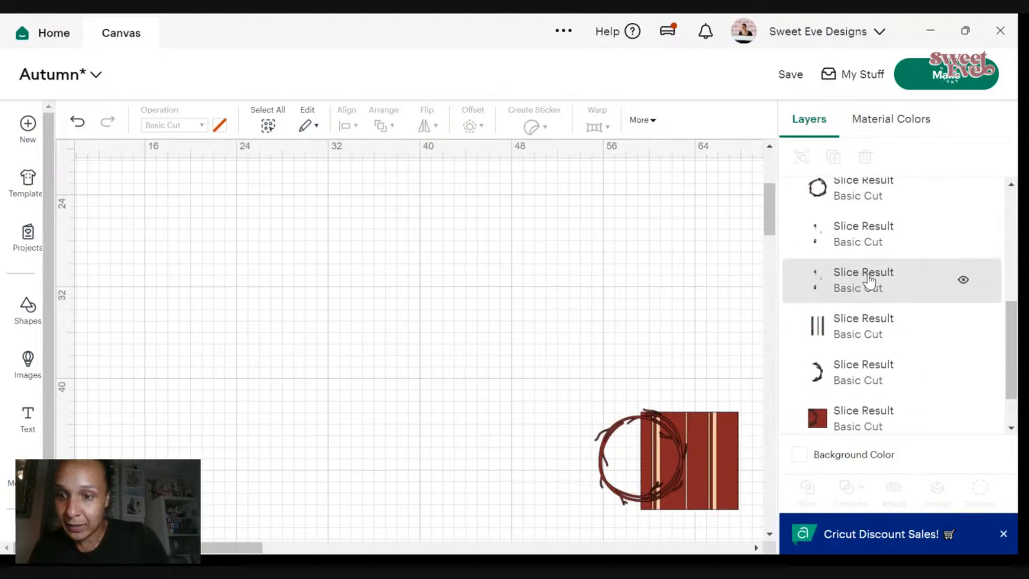
- Weld the stripe-cut wreath to the remaining half-wreath slice to make it whole again
click(828, 188)
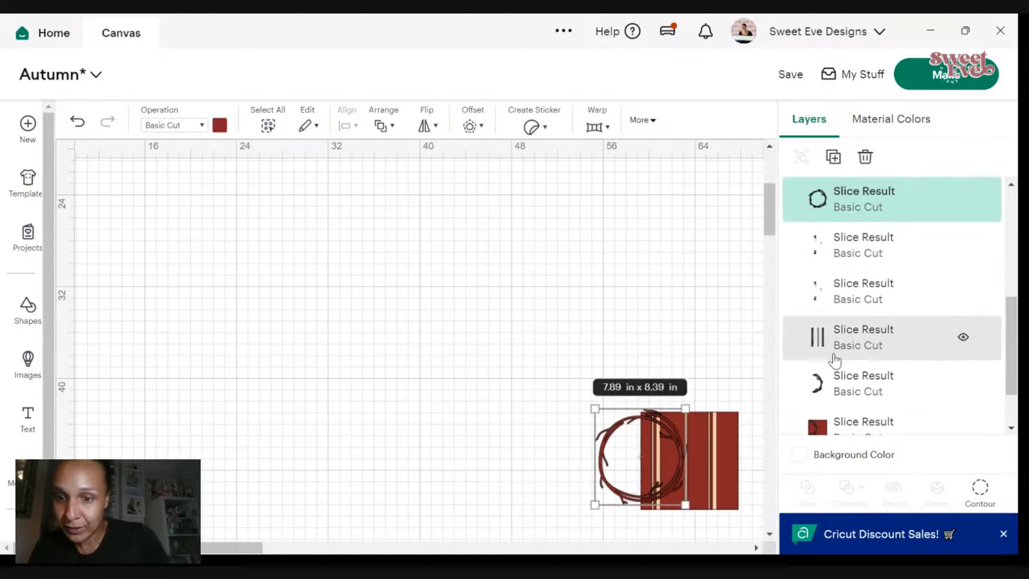
shift+click(831, 383)
scroll(1017, 335, down, 1)
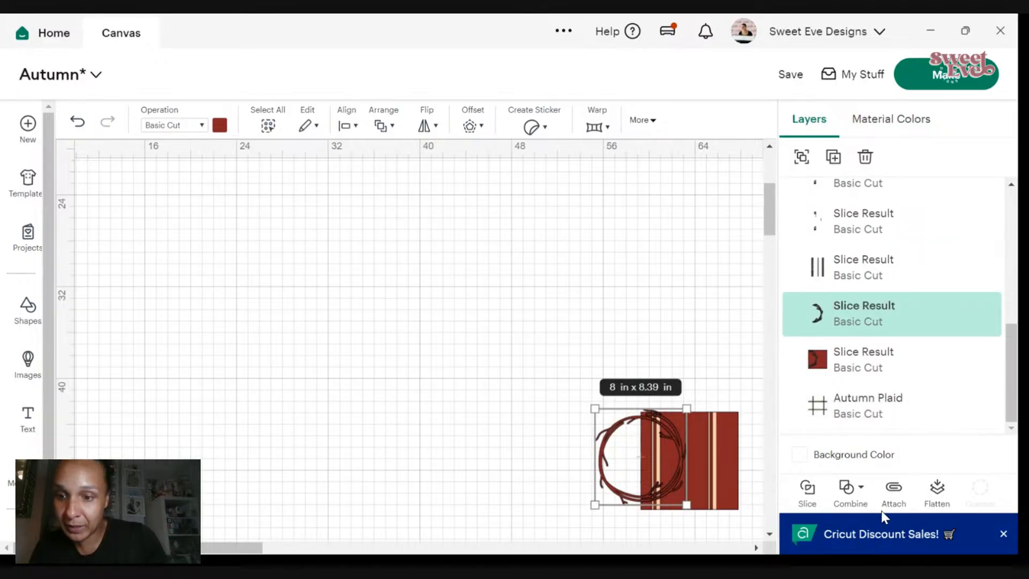
click(852, 487)
click(869, 321)
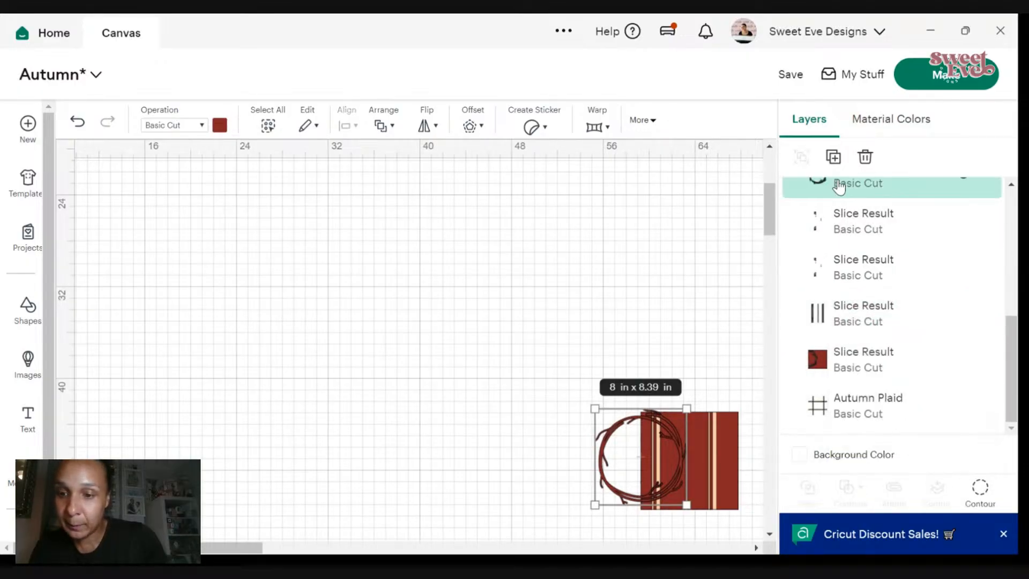
- Slice the rebuilt wreath with the plaid's gold grid lines layer
shift+click(888, 425)
click(815, 502)
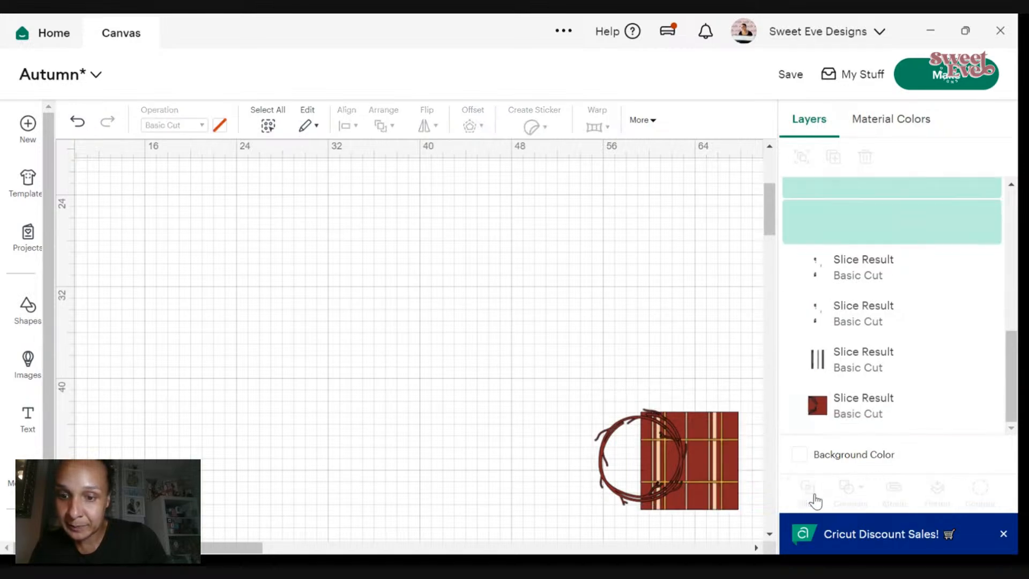
- Move the leftover wreath slice off the plaid square and delete it
drag(633, 487, 407, 389)
right_click(408, 388)
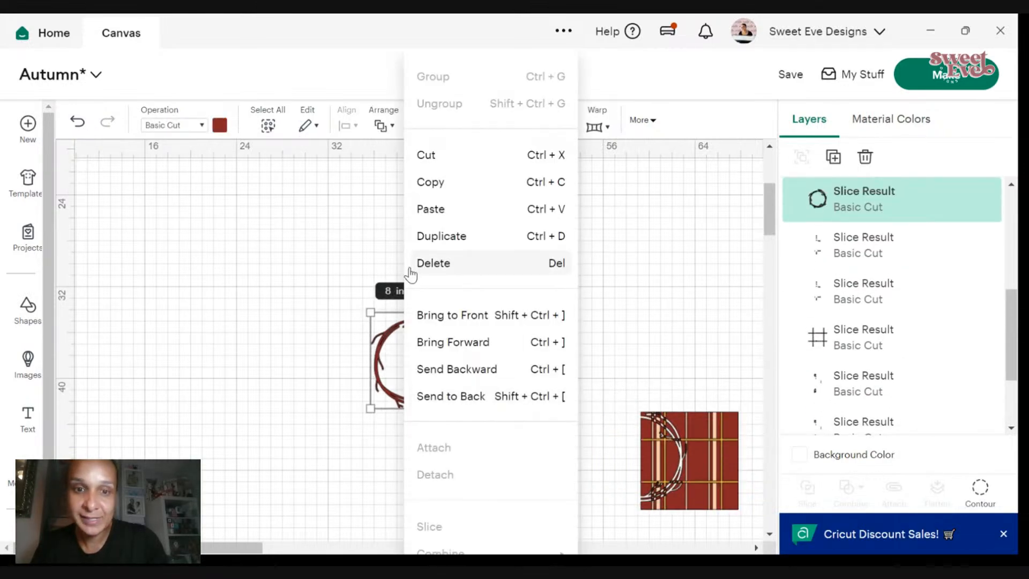
click(413, 263)
drag(716, 439, 809, 473)
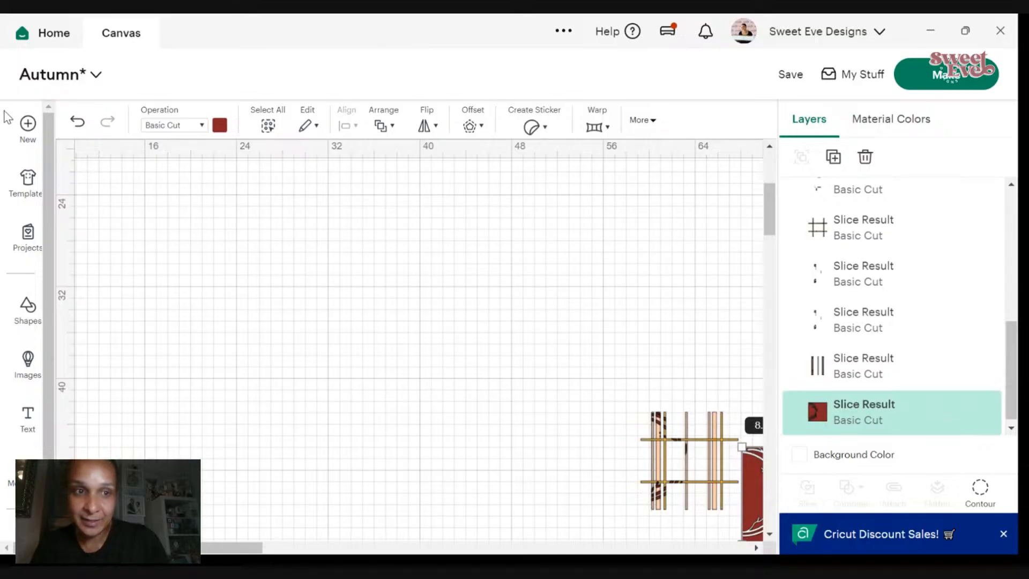
click(77, 122)
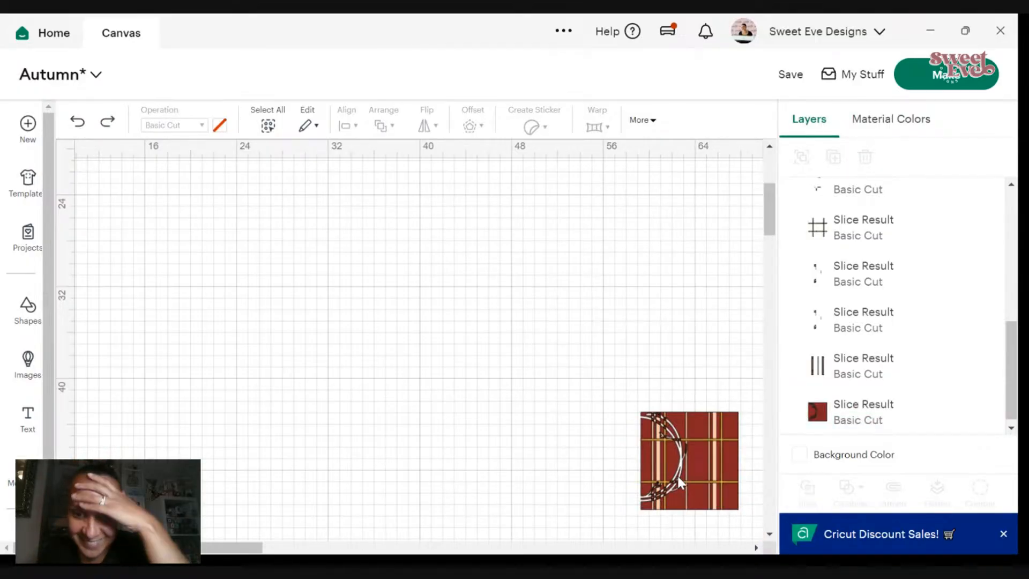
click(727, 490)
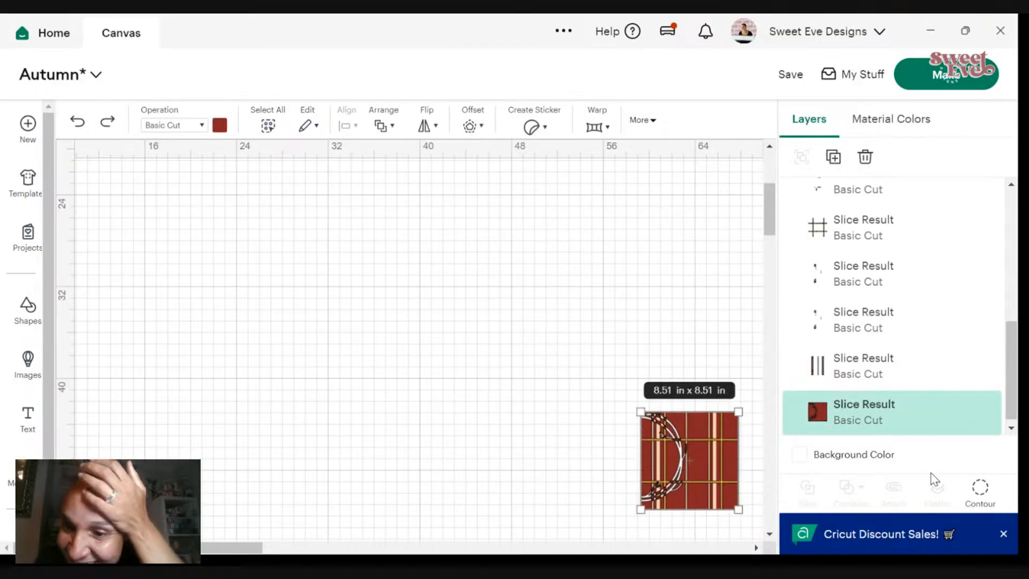
click(77, 122)
click(77, 123)
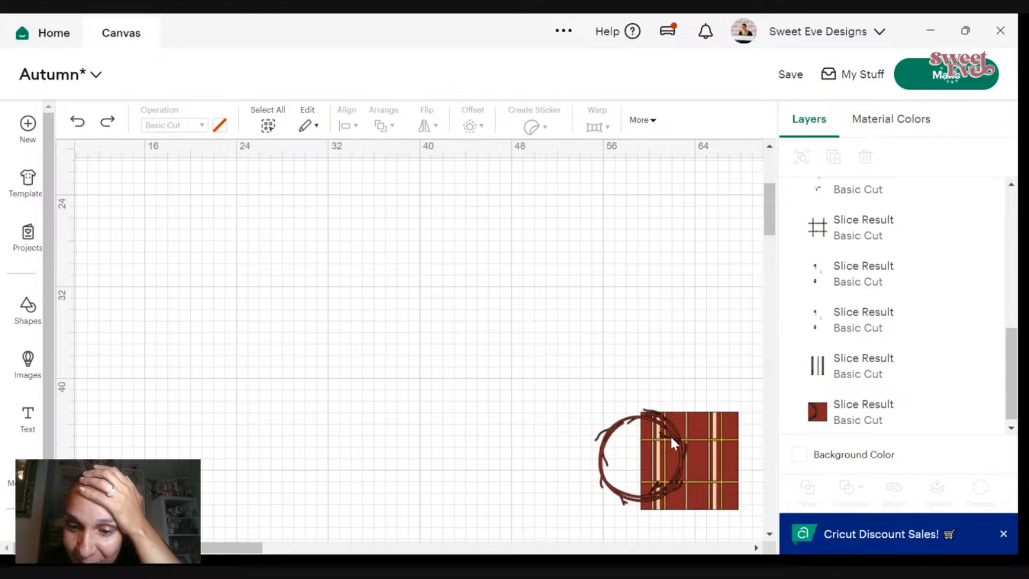
- Undo the wreath's slice through the gold plaid lines and the weld of its pieces, restoring the separate slice results
scroll(847, 375, down, 1)
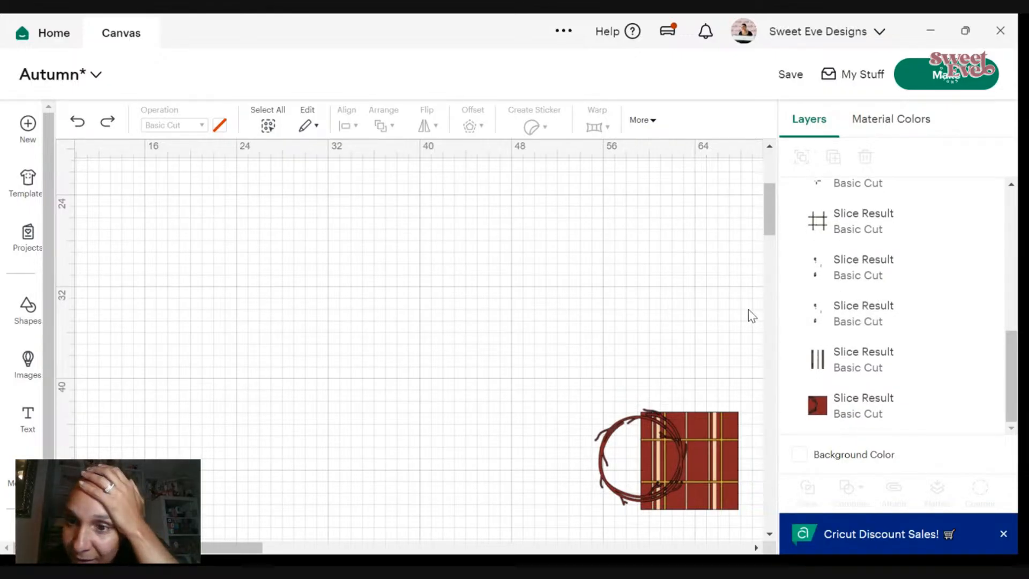
scroll(749, 317, up, 3)
scroll(890, 295, up, 3)
scroll(890, 294, down, 3)
scroll(602, 351, down, 3)
scroll(613, 347, down, 3)
scroll(850, 310, up, 3)
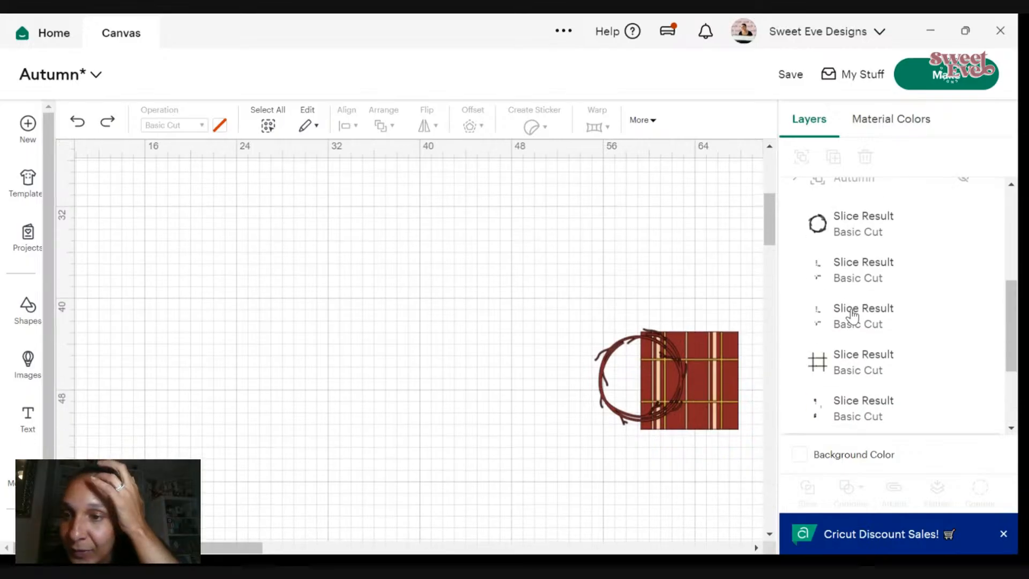
click(820, 239)
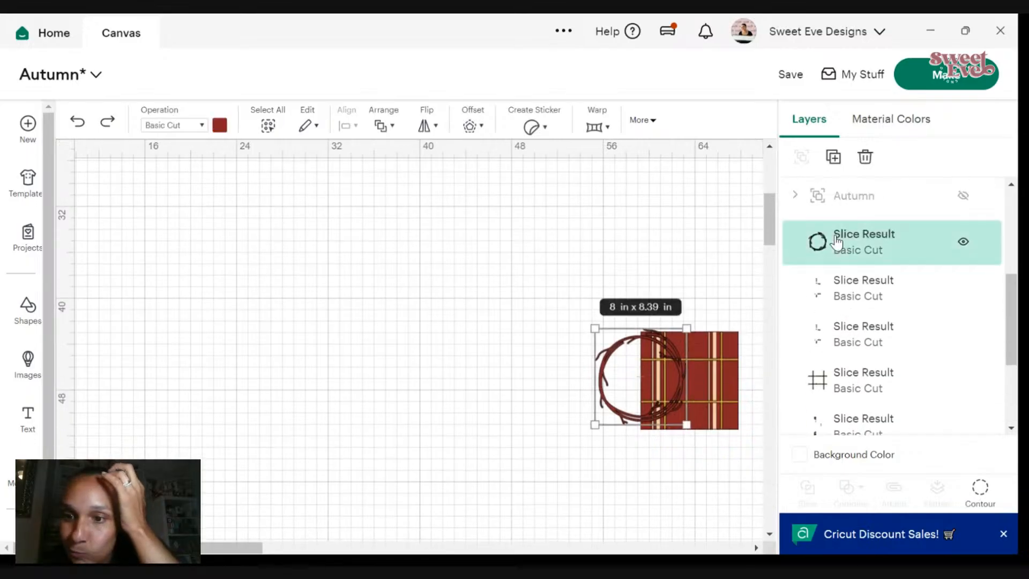
click(76, 124)
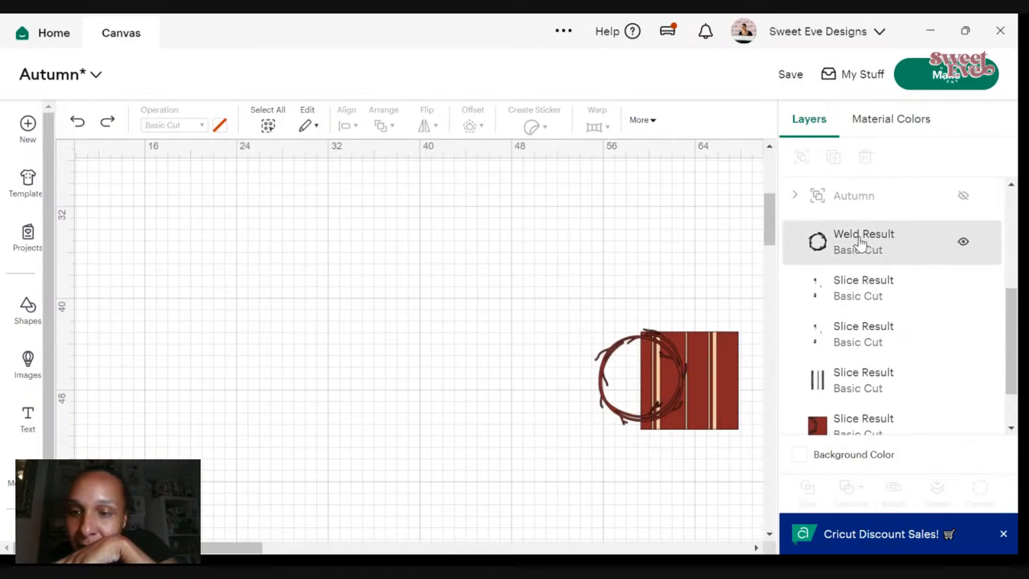
scroll(859, 239, down, 1)
click(76, 125)
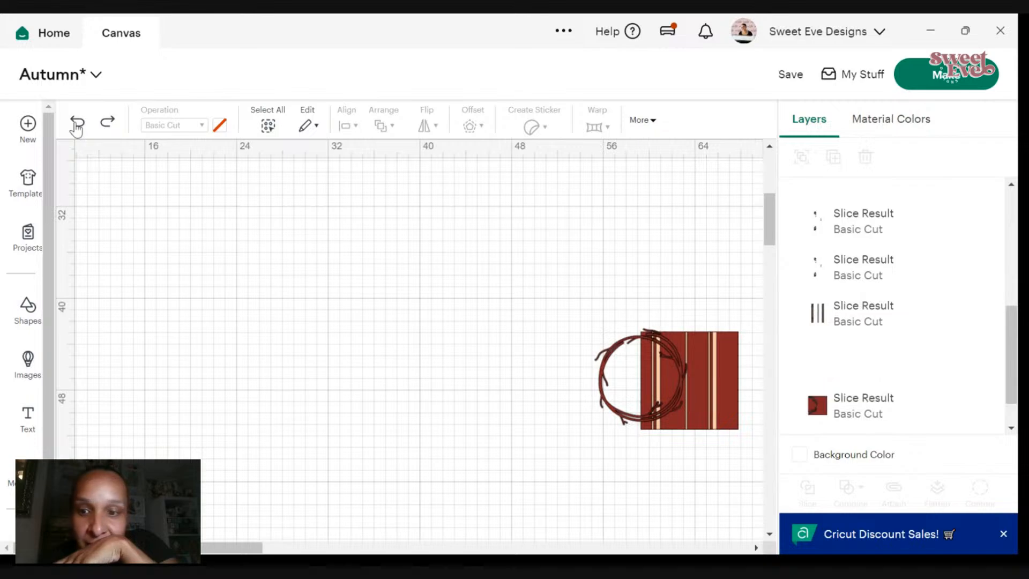
- Delete the full wreath ring slice result, keeping the partial wreath piece over the plaid
scroll(837, 322, up, 2)
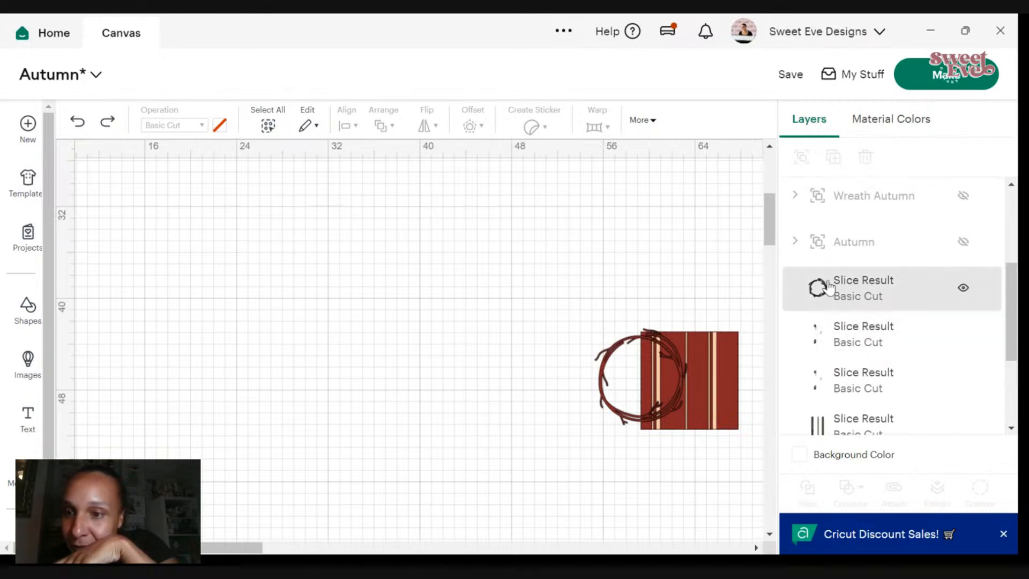
click(821, 287)
right_click(821, 287)
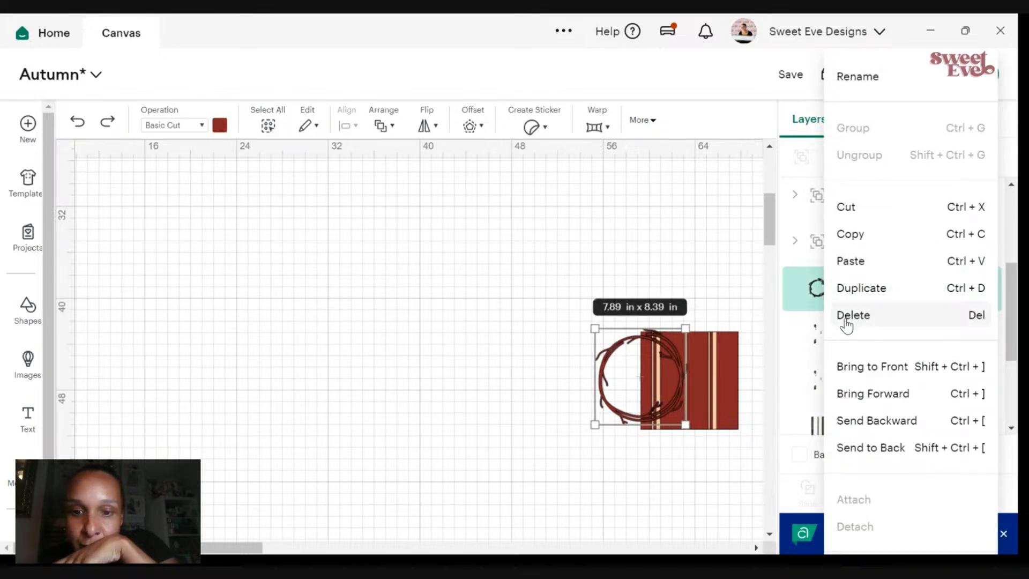
click(845, 317)
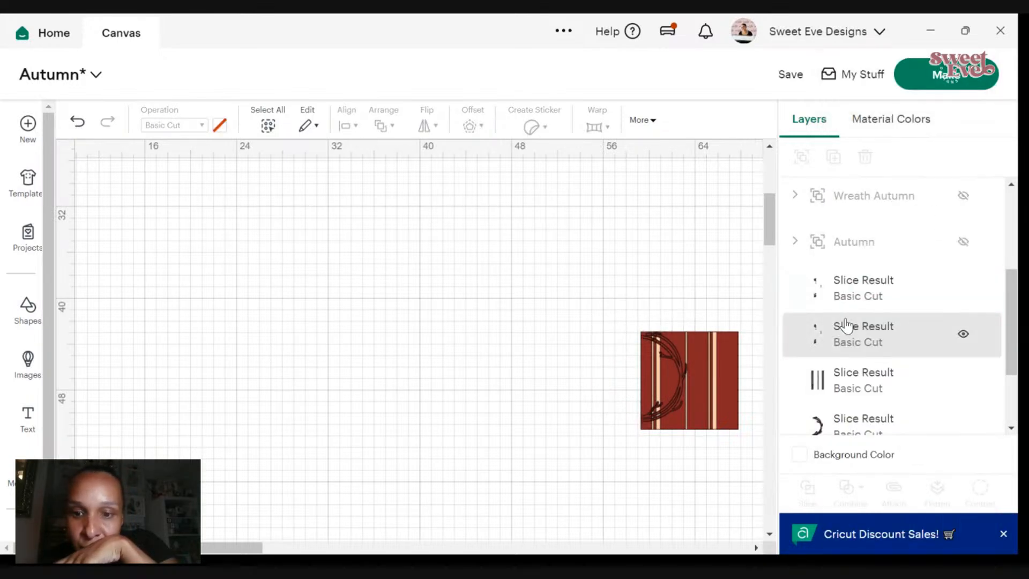
- Hide the contour of the red square's area outside the wreath, keeping only the half-round inside
click(737, 363)
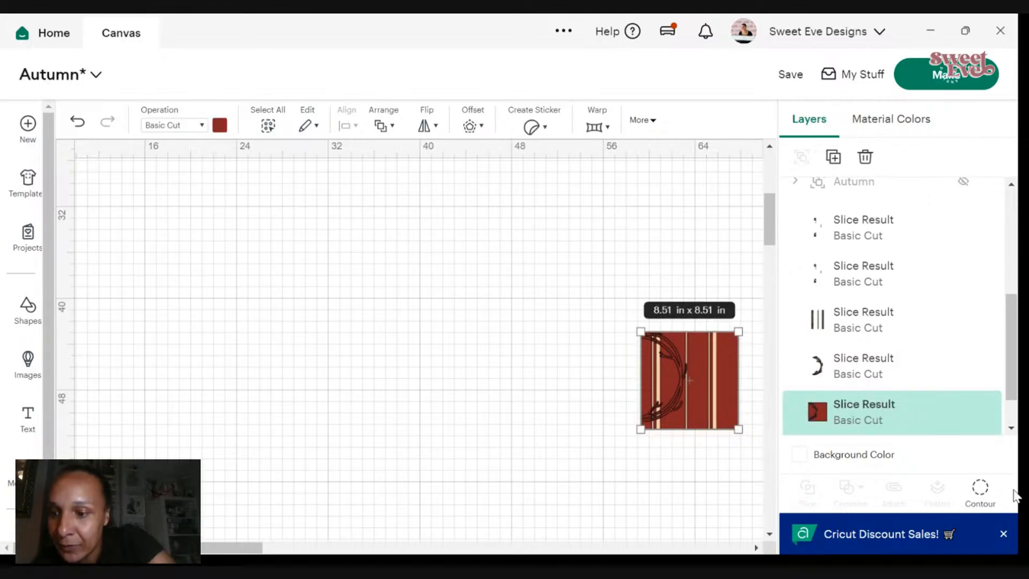
click(985, 496)
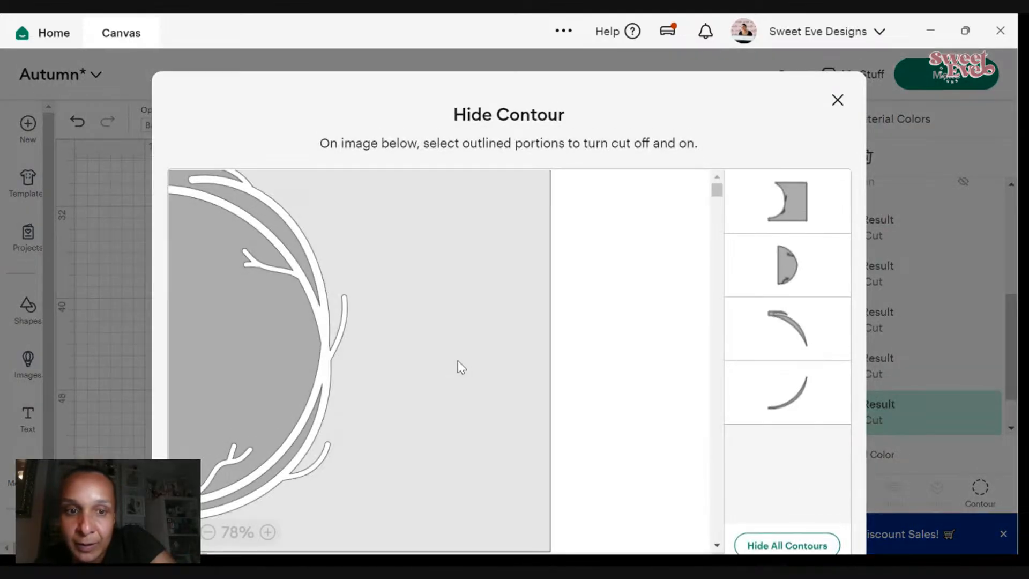
click(837, 100)
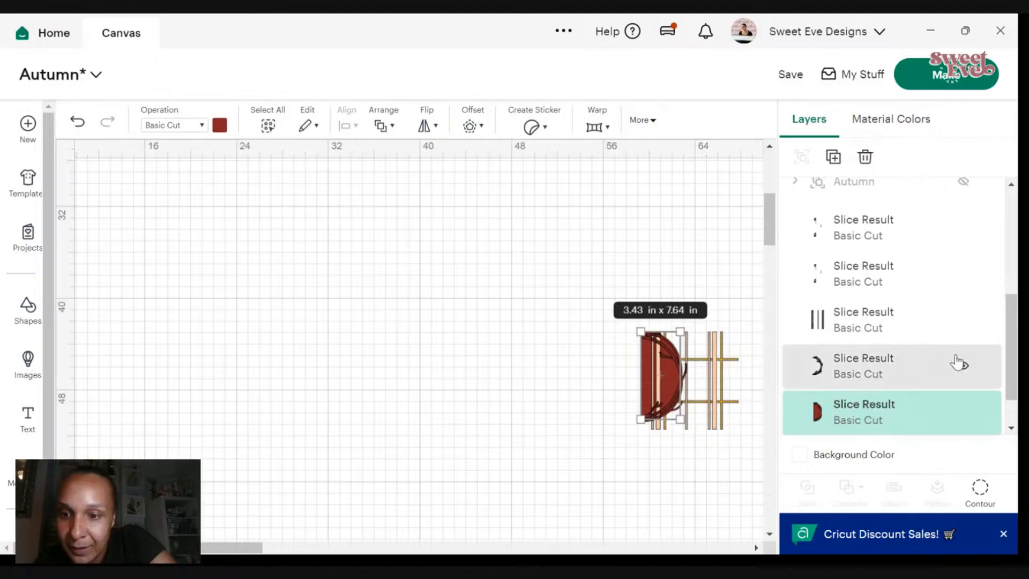
- Hide the contours of the two peach stripes farthest from the wreath in the vertical stripes layer
click(880, 328)
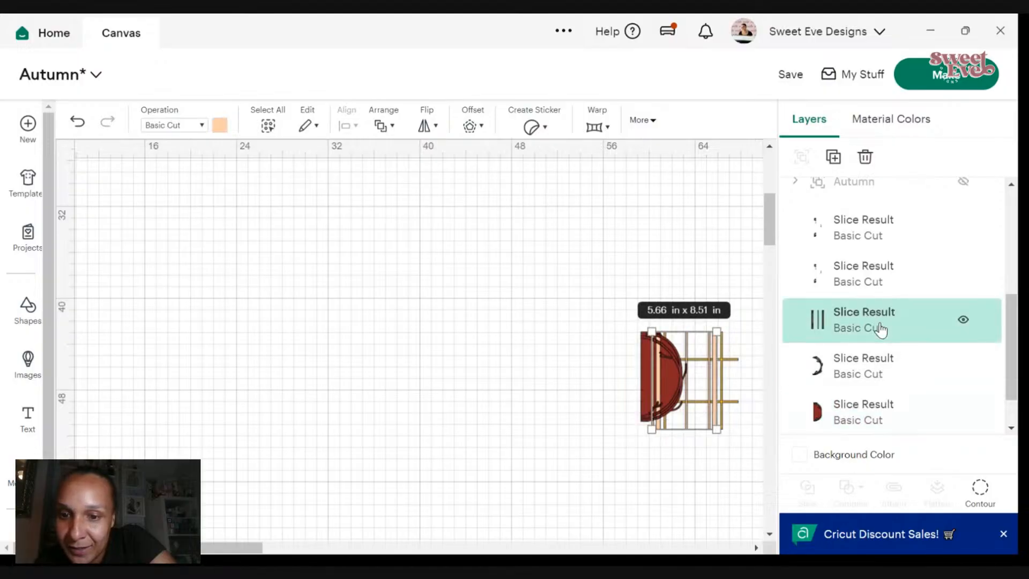
click(972, 500)
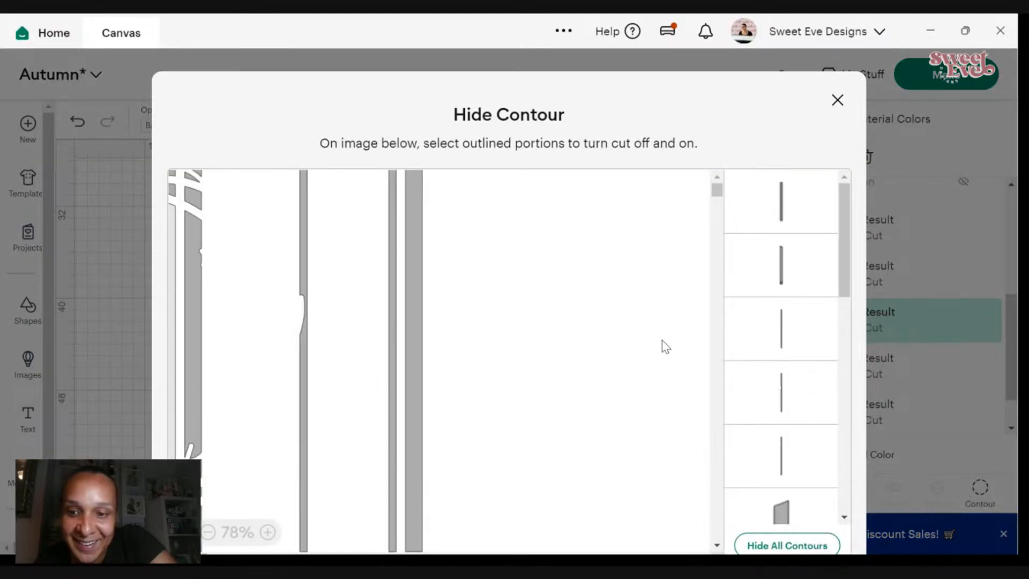
scroll(661, 340, down, 4)
scroll(410, 307, up, 3)
scroll(665, 303, down, 3)
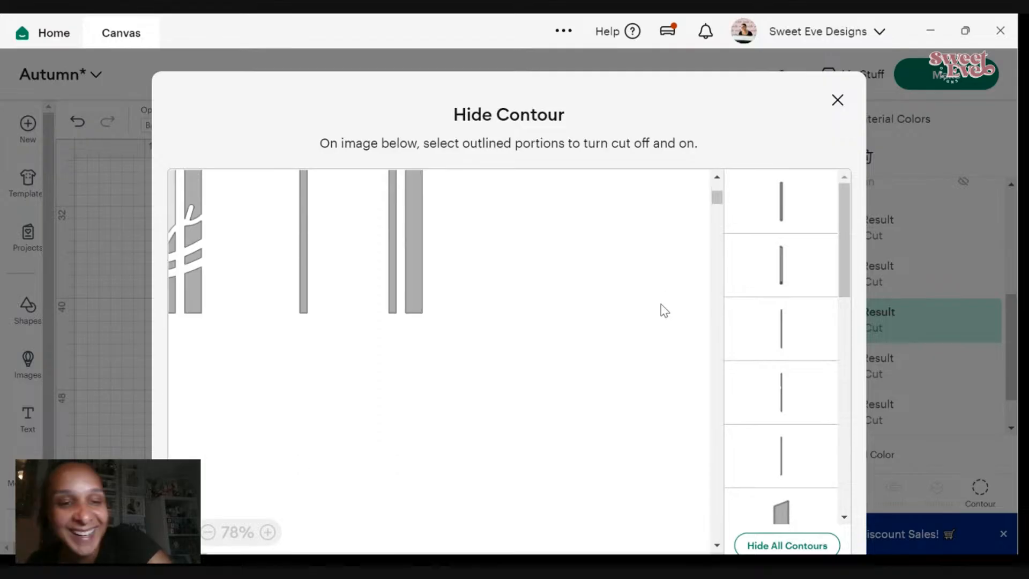
scroll(662, 308, up, 2)
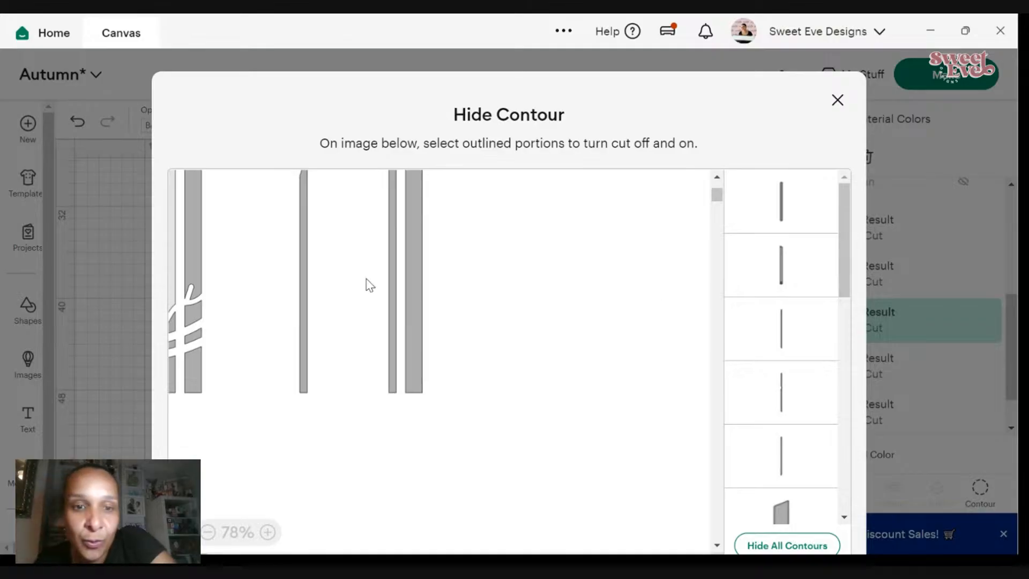
click(411, 304)
click(395, 310)
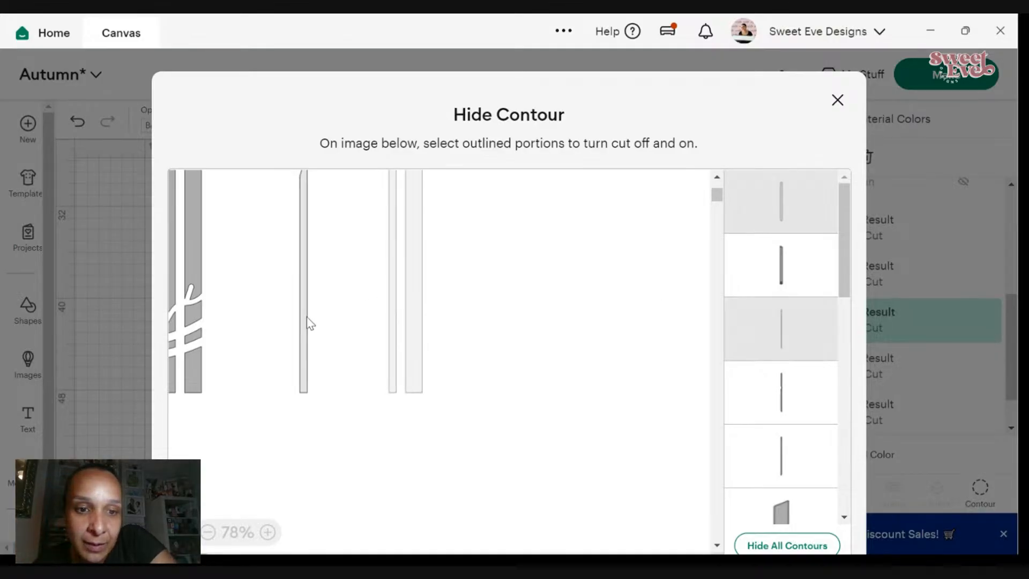
- Try to hide the thin peach stripe at the wreath's edge, and close the contour editing of the stripes layer
click(301, 322)
click(304, 376)
click(307, 376)
click(301, 294)
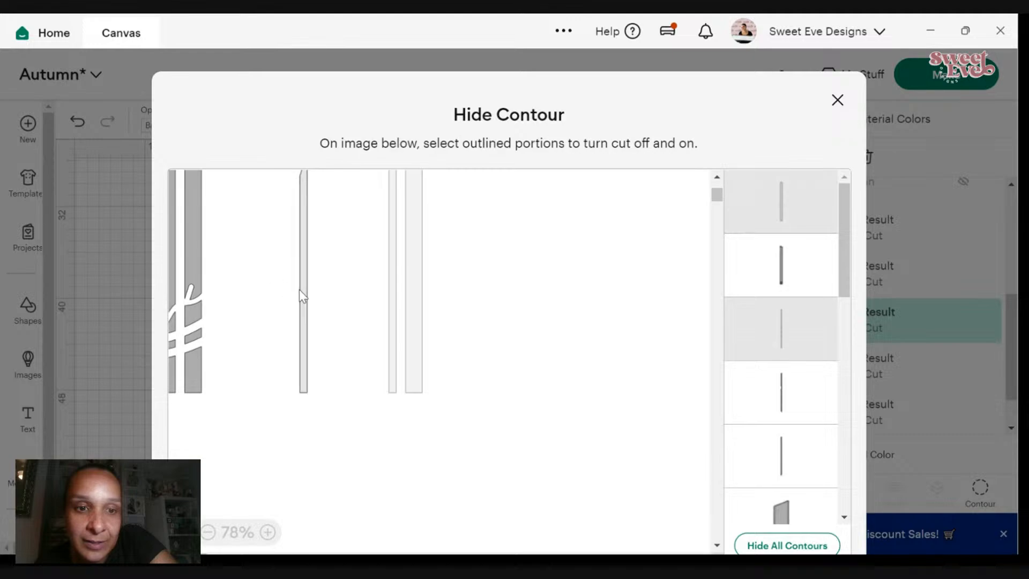
click(300, 290)
click(837, 101)
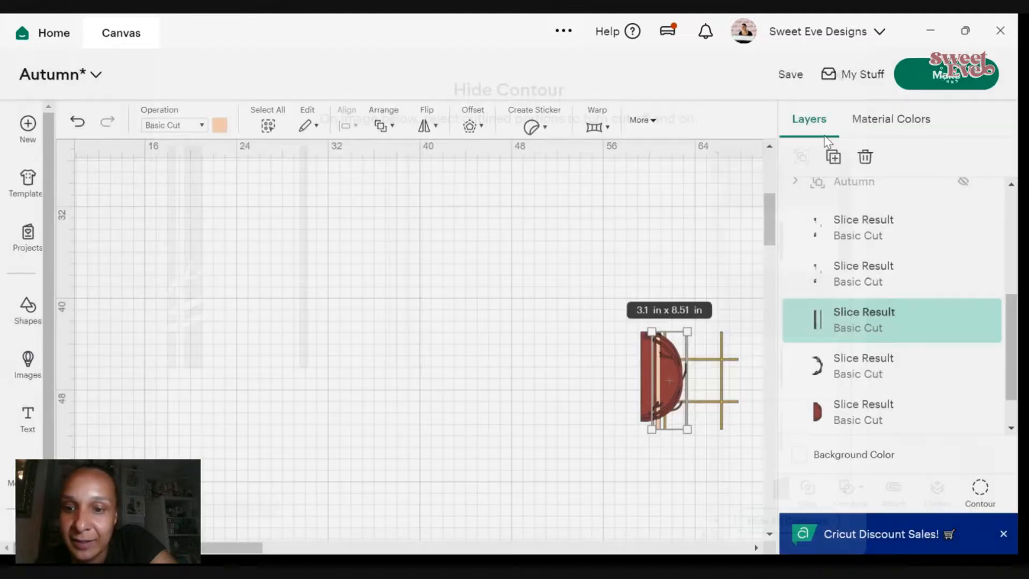
click(421, 418)
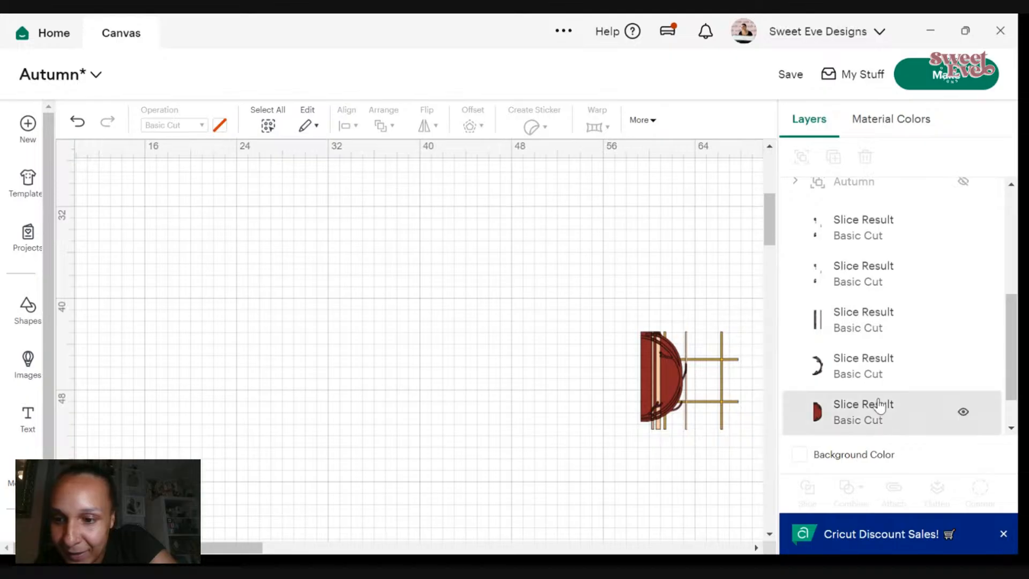
- Delete the two small fragment slice results left where the wreath crosses the vertical stripes
click(856, 335)
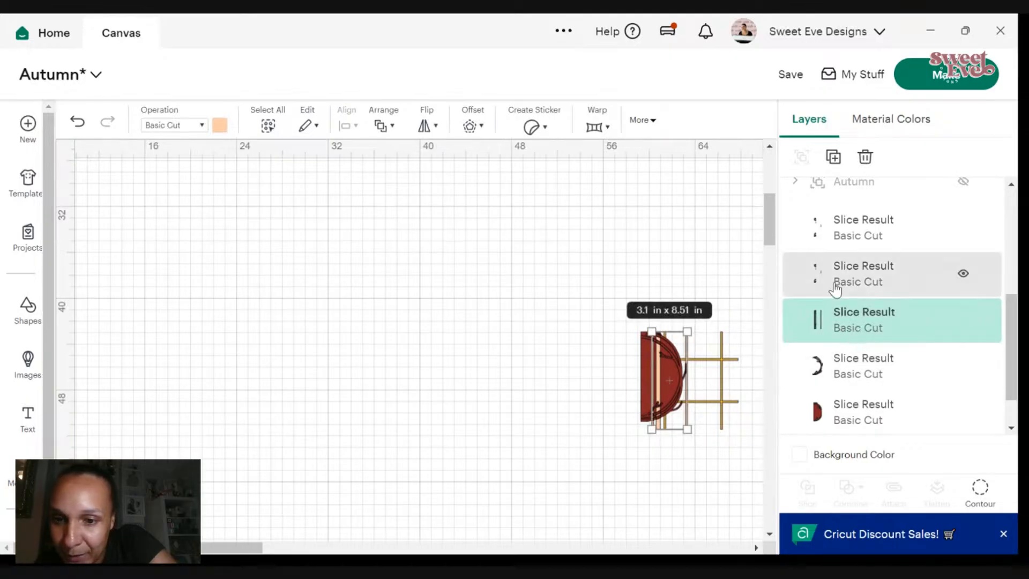
click(836, 281)
right_click(837, 282)
click(853, 315)
click(836, 246)
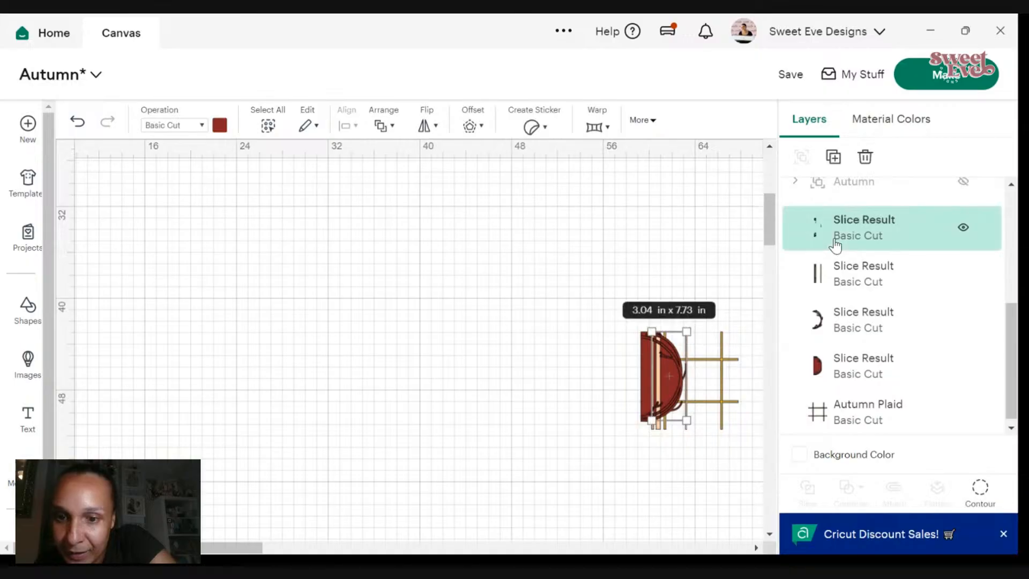
right_click(837, 247)
click(845, 317)
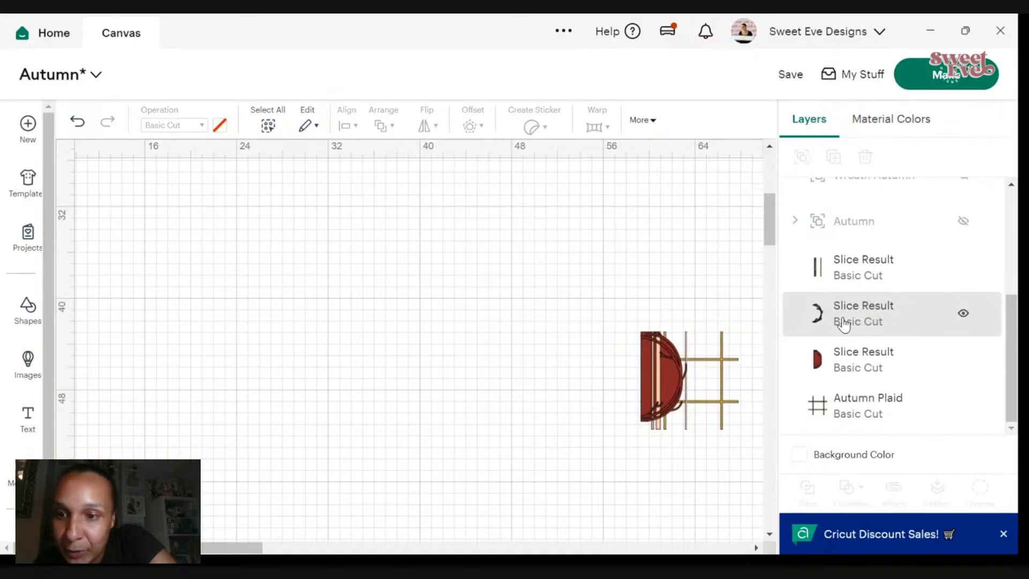
- Hide the contour of the remaining thin peach stripe at the wreath's edge
click(850, 264)
click(979, 489)
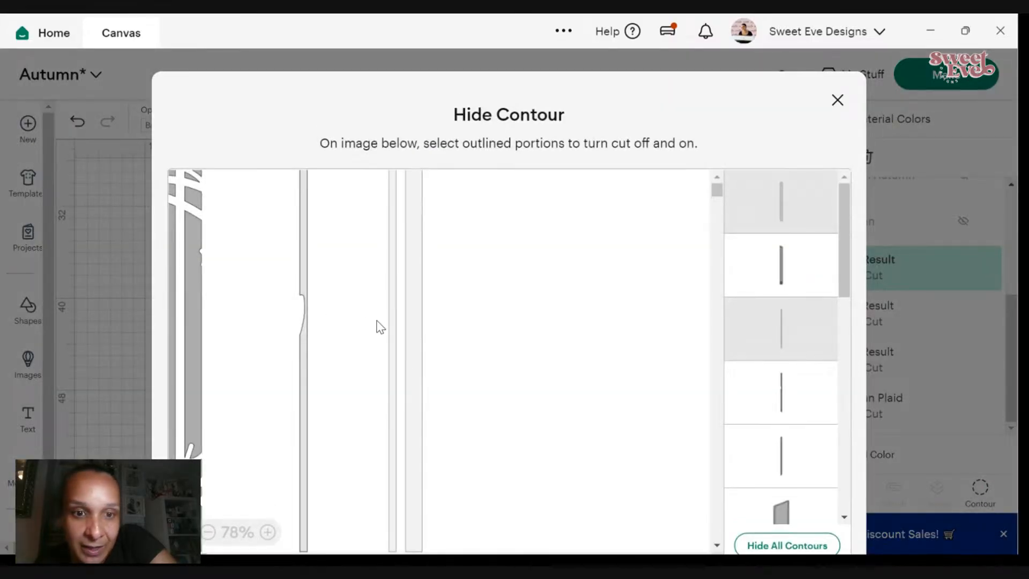
click(305, 450)
click(838, 102)
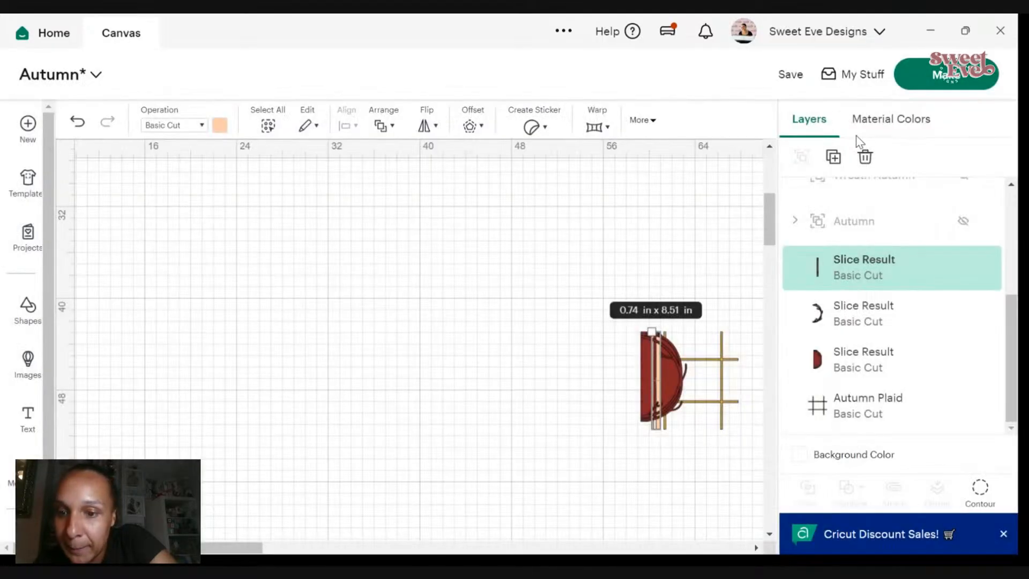
click(898, 420)
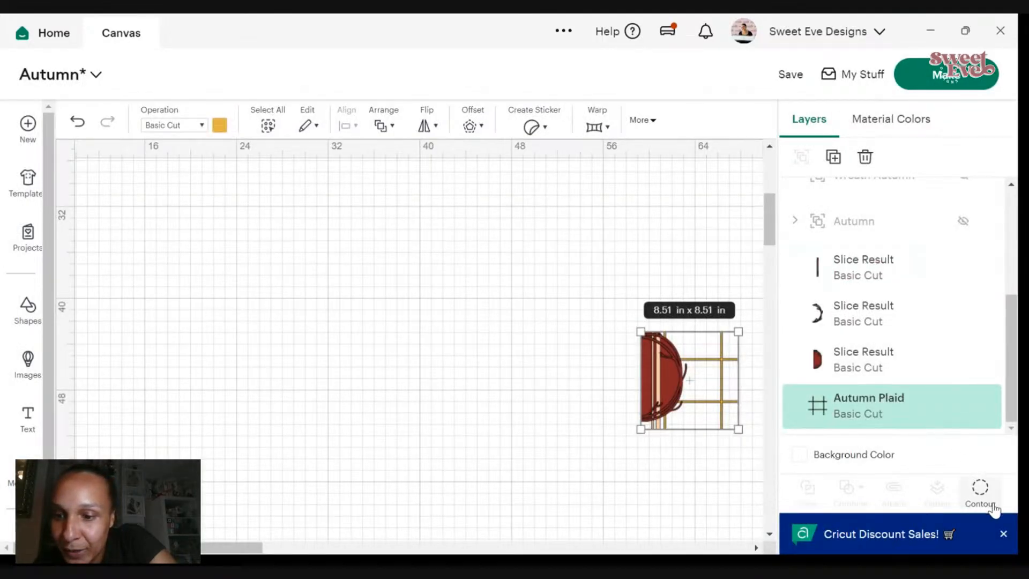
click(980, 488)
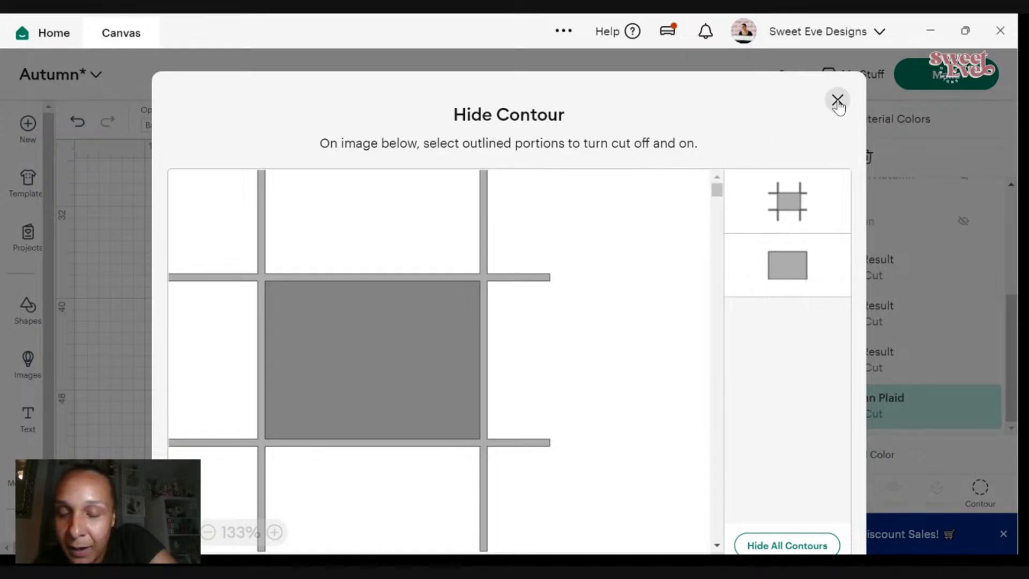
click(838, 101)
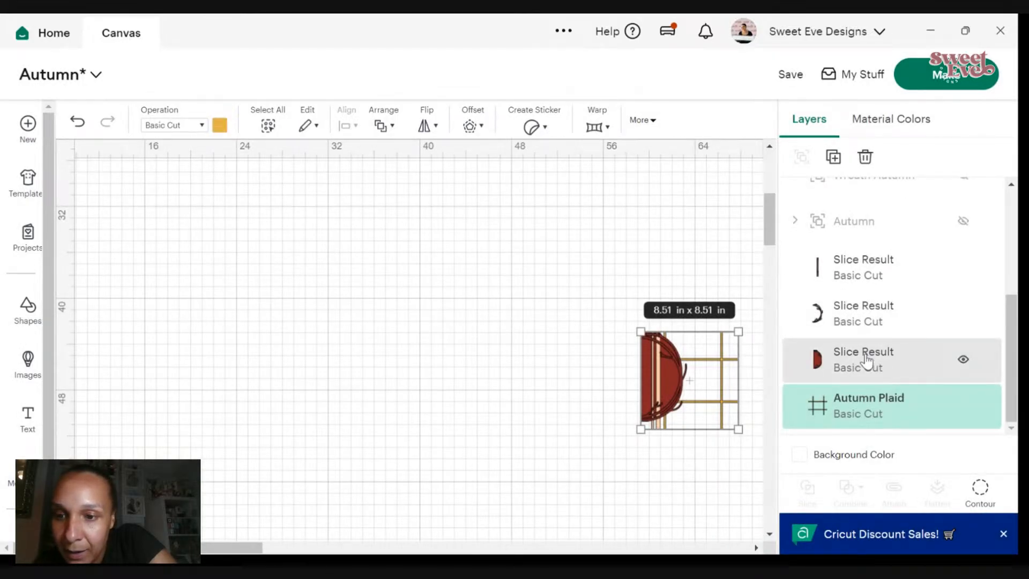
- Slice the gold Autumn Plaid lines with the partial wreath piece
click(841, 317)
shift+click(844, 412)
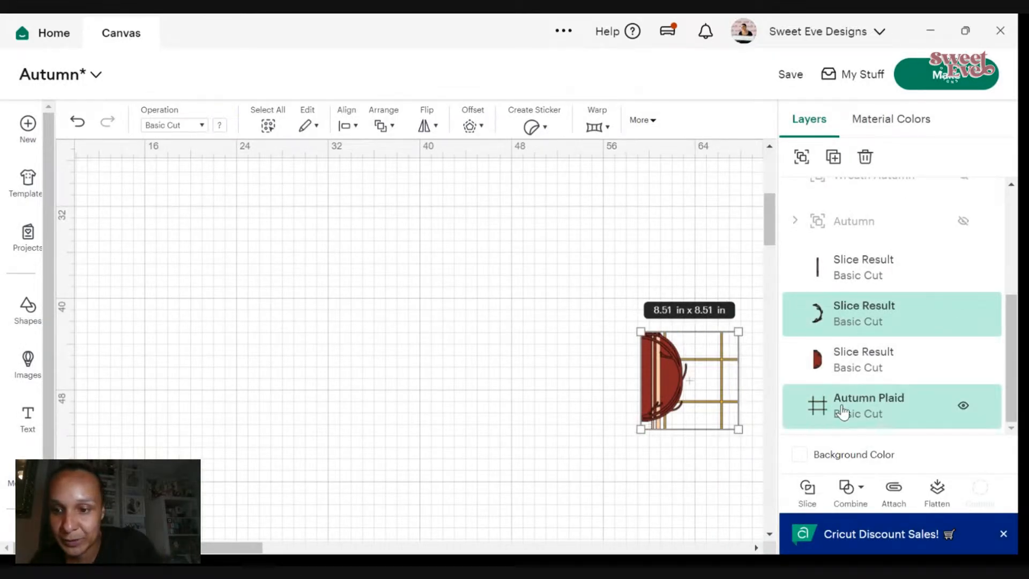
click(804, 492)
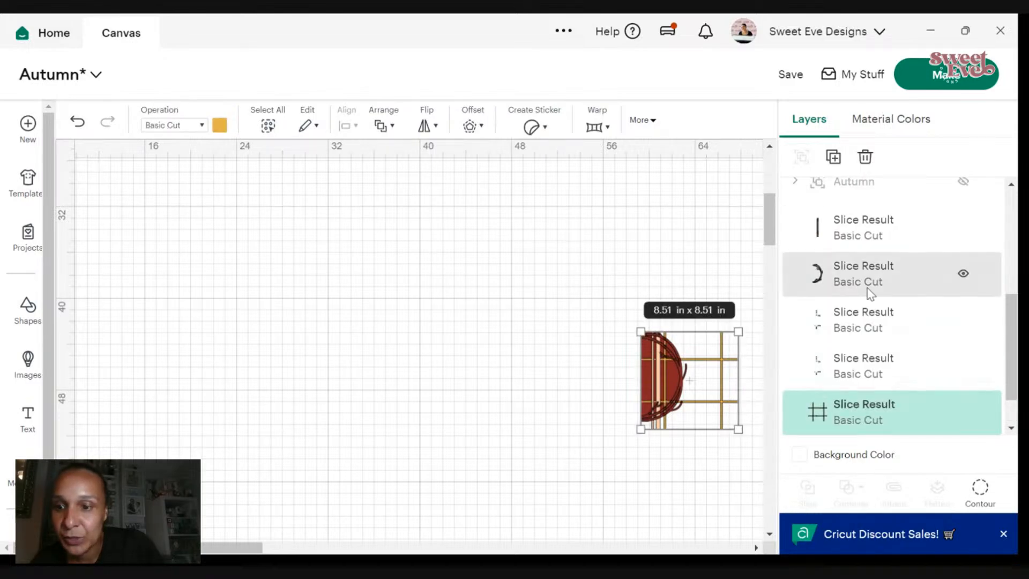
- Delete the two small fragment slice results left where the wreath crosses the gold plaid lines
scroll(837, 299, up, 2)
scroll(835, 295, down, 4)
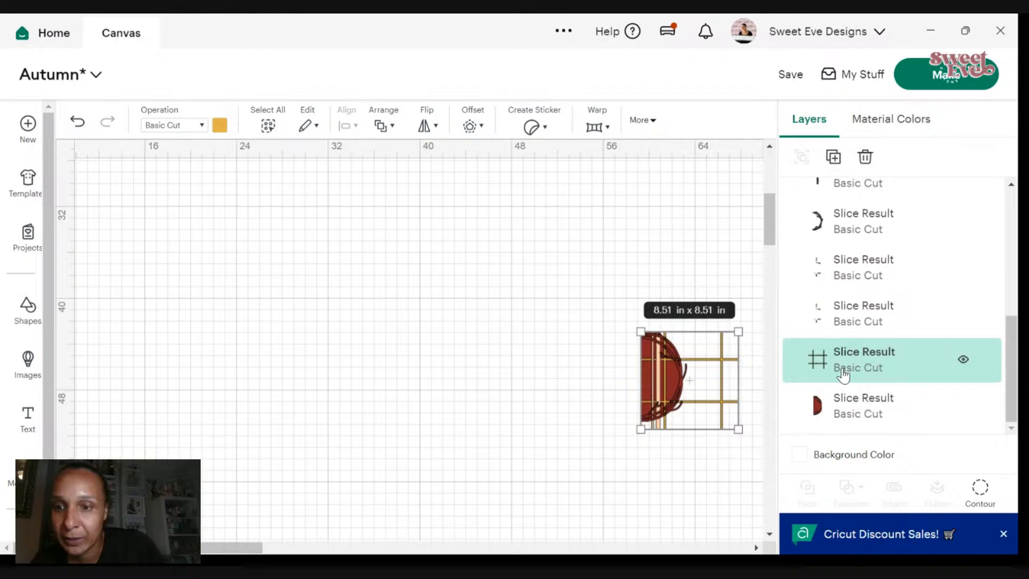
click(841, 321)
right_click(841, 323)
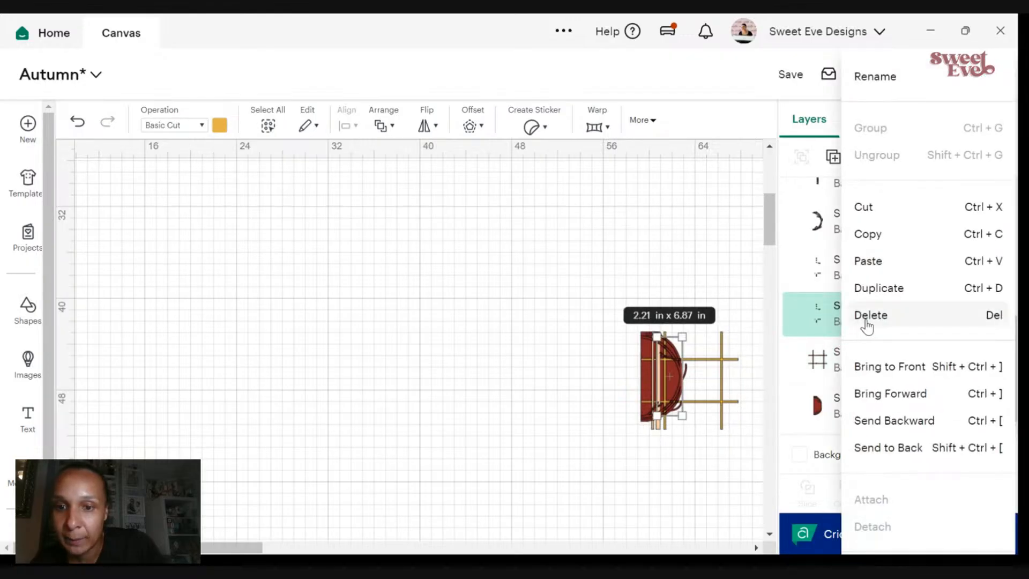
click(867, 320)
click(850, 316)
right_click(842, 322)
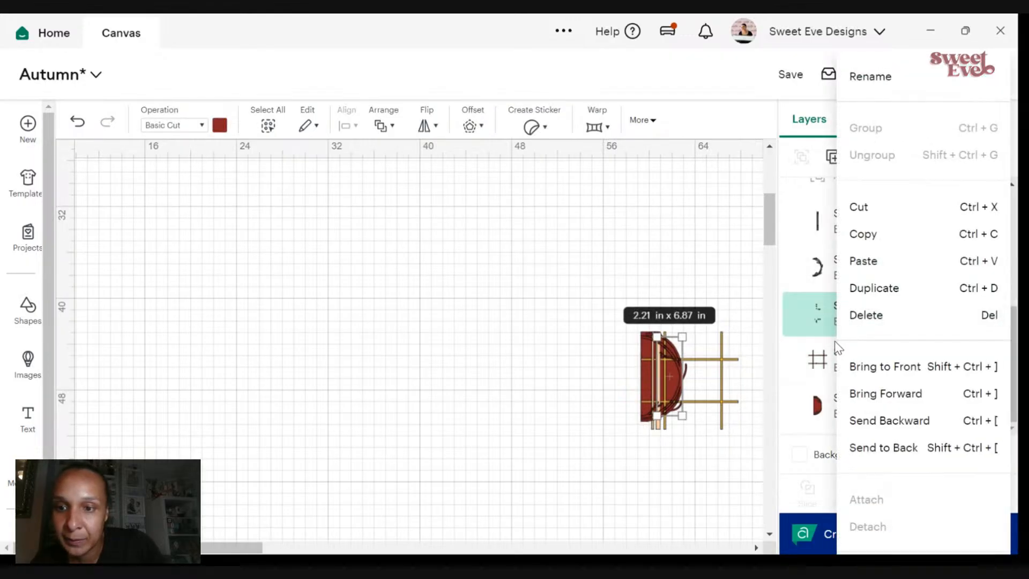
click(861, 317)
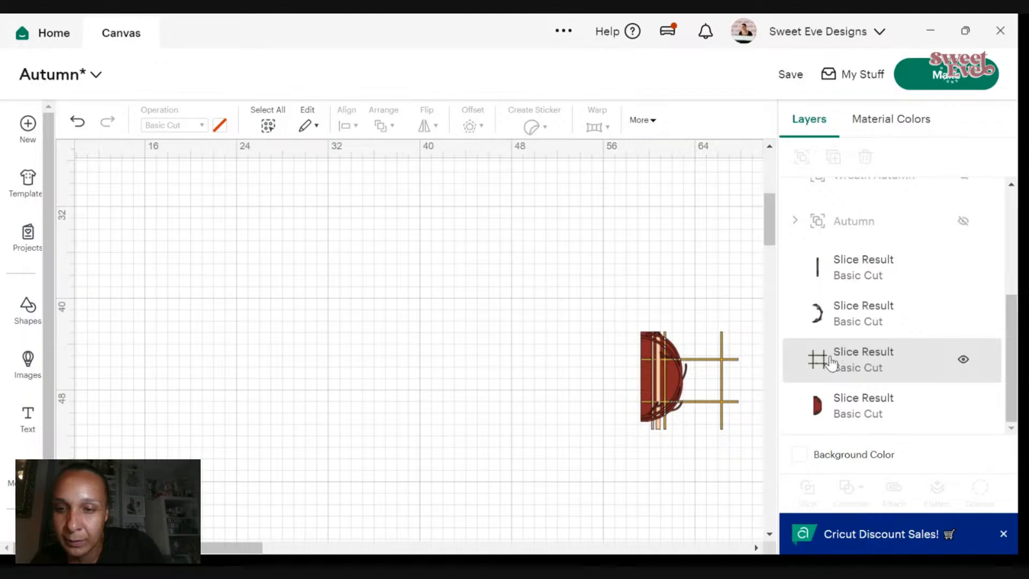
- Undo the two fragment deletions and move the red half-circle piece and a stripe piece away from the rest of the plaid
click(849, 356)
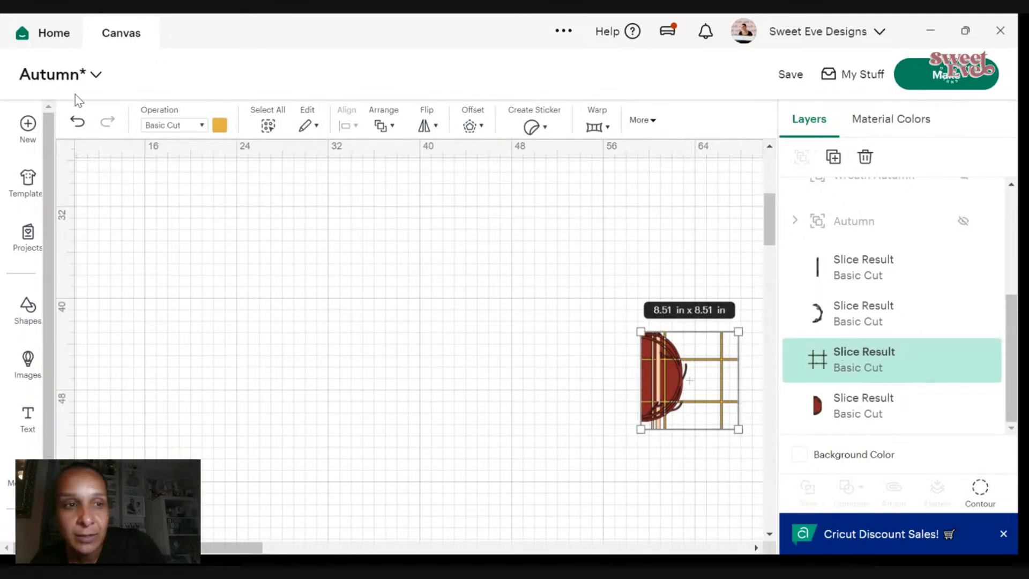
click(77, 122)
click(78, 122)
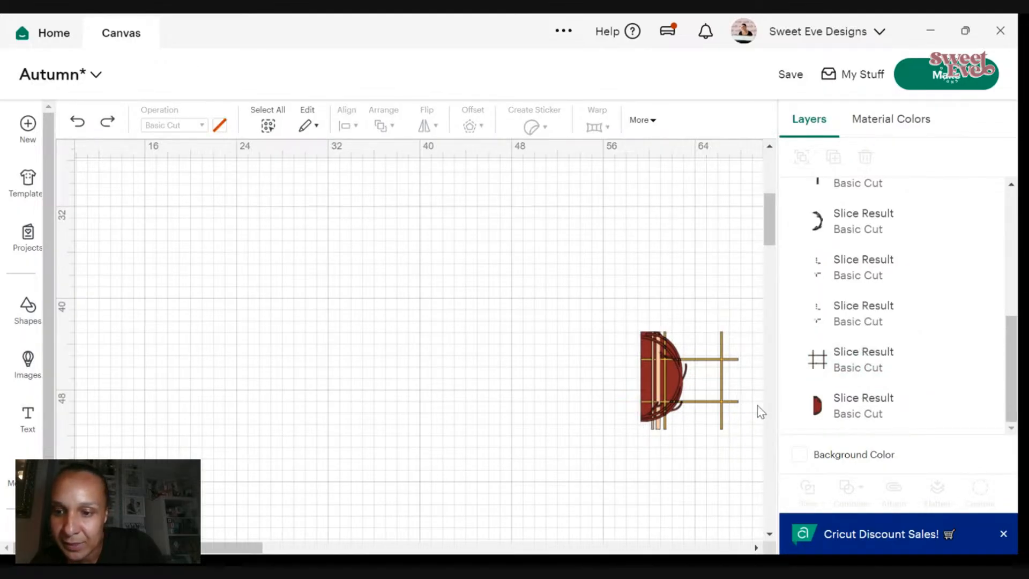
drag(681, 378, 480, 318)
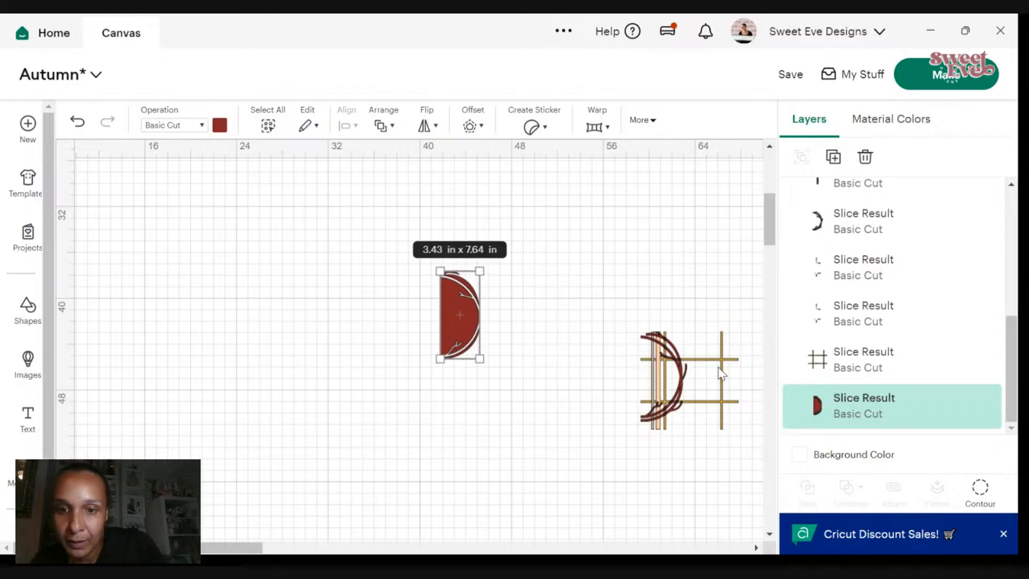
drag(655, 368, 377, 328)
- Undo the piece moves, slices and contour edits back to the whole Thanksgiving Wreath overlapping the intact Autumn Plaid layers
click(78, 122)
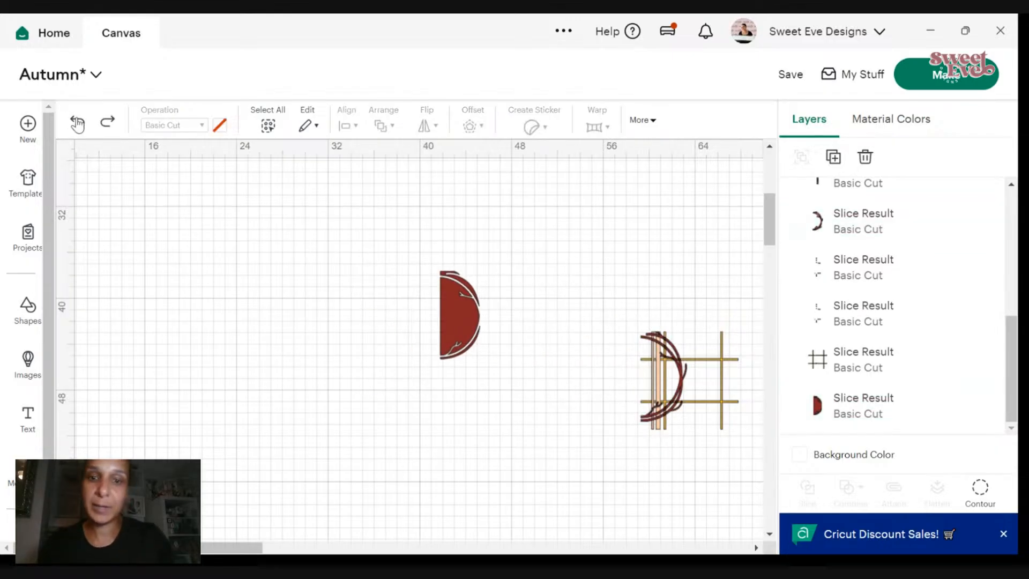
click(78, 123)
click(77, 122)
click(79, 123)
click(80, 124)
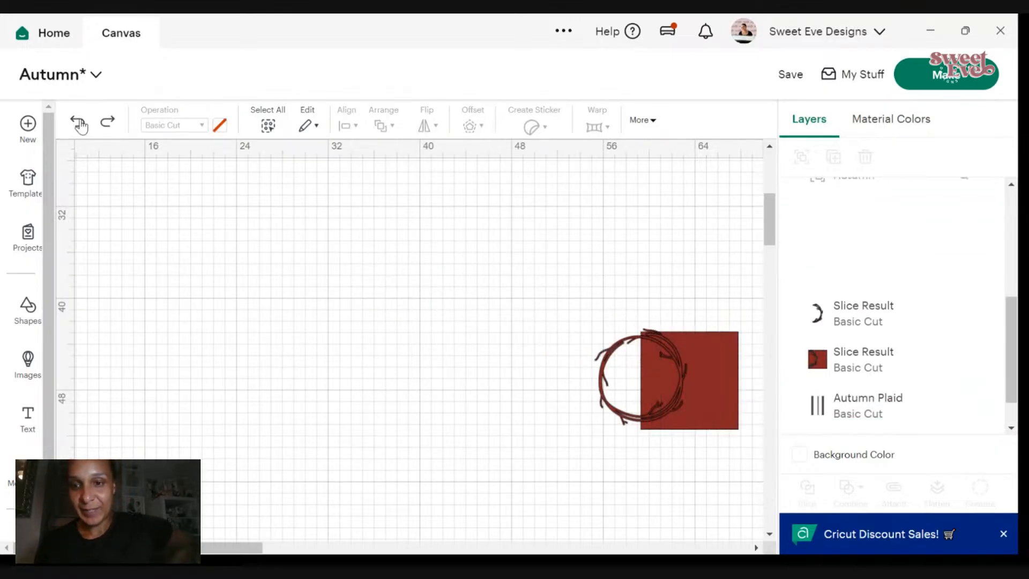
click(80, 124)
click(80, 124)
- Try to flatten the three Autumn Plaid layers with the wreath moved off them, and undo the flatten and the move
drag(624, 394, 519, 394)
click(710, 416)
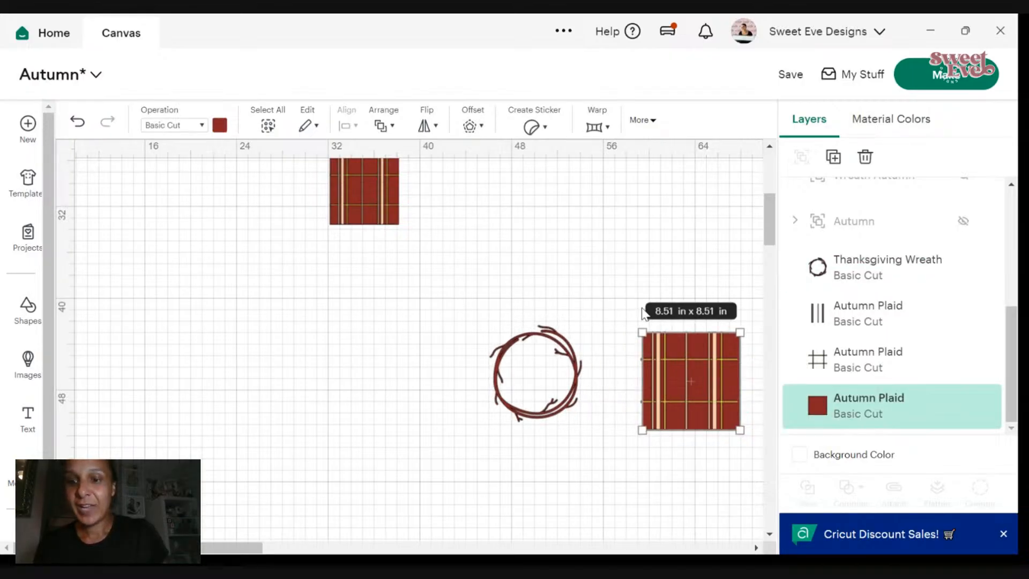
drag(636, 280, 719, 408)
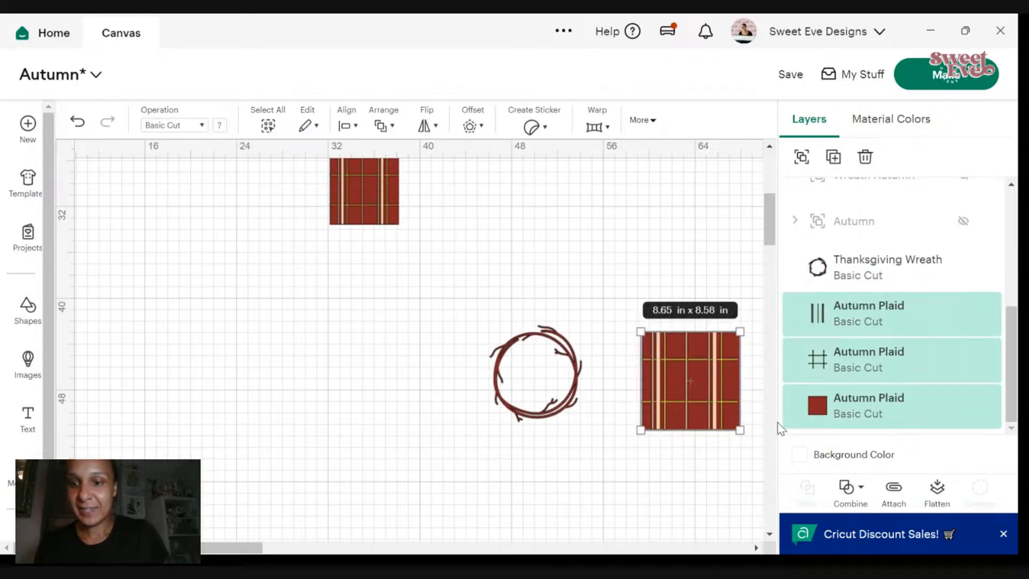
click(938, 498)
click(77, 122)
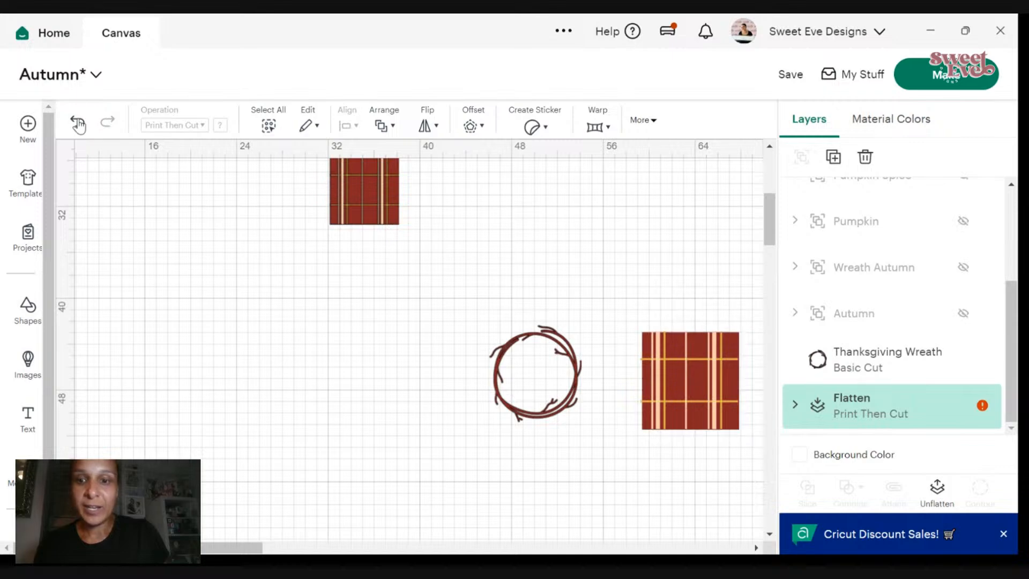
click(77, 123)
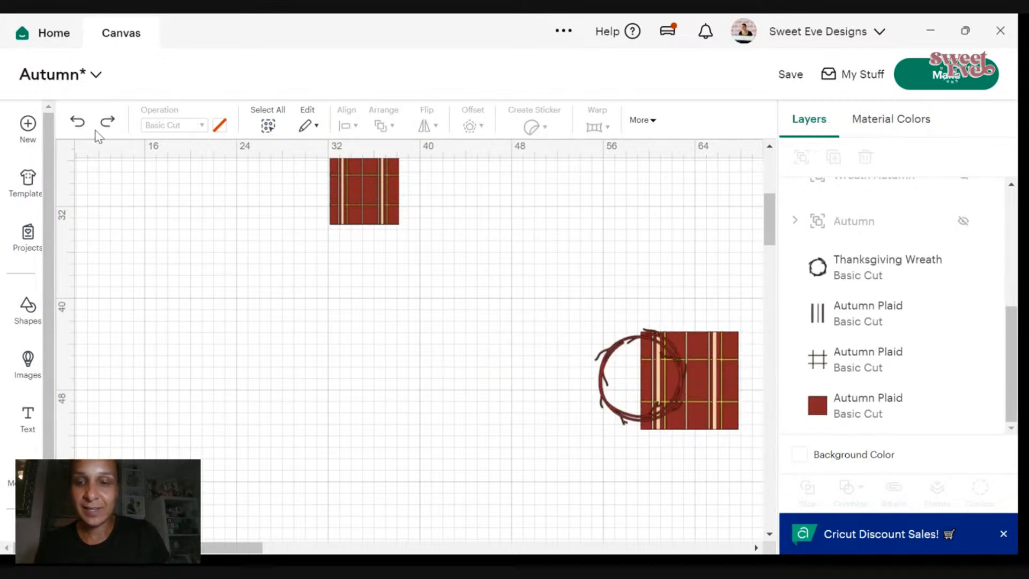
- Flatten the three Autumn Plaid layers into one Print Then Cut image, leaving the wreath overlapping it
click(829, 322)
shift+click(825, 361)
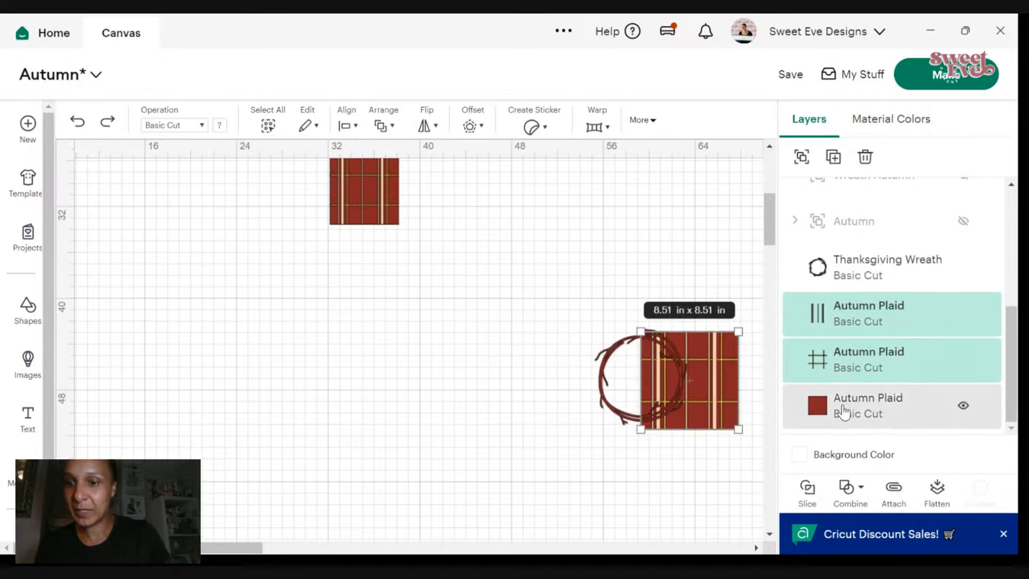
shift+click(839, 410)
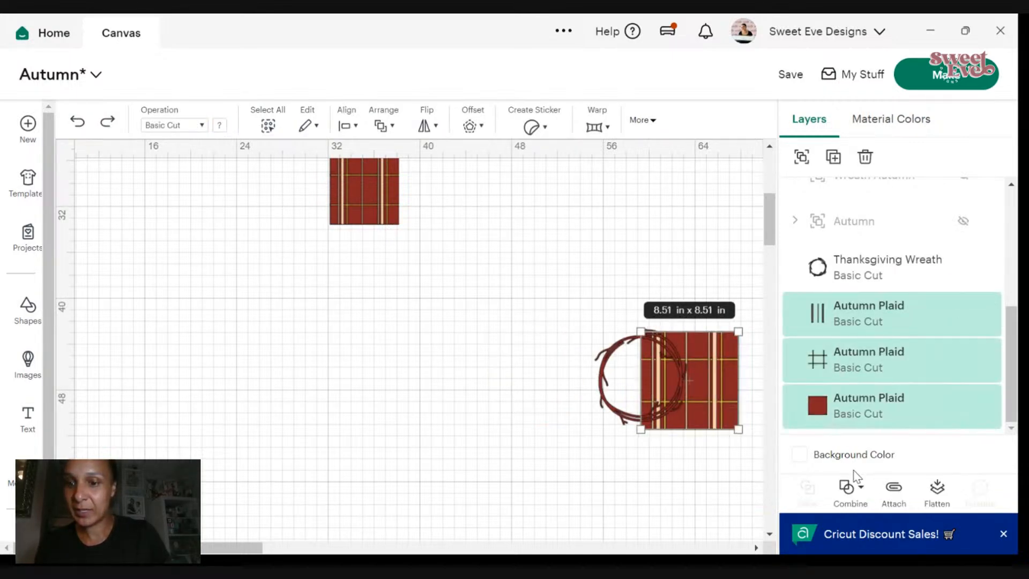
click(937, 489)
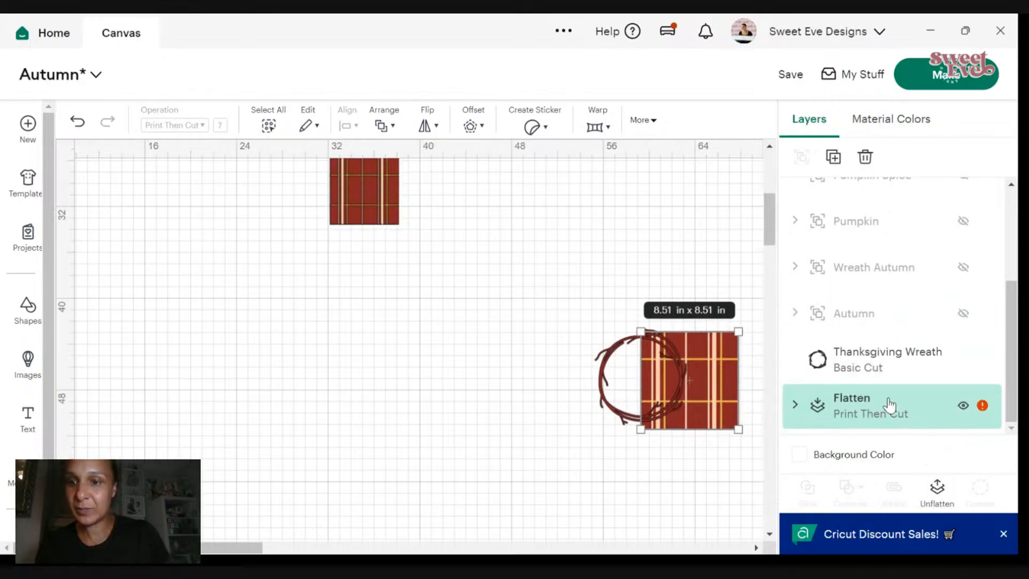
- Check whether the flattened plaid and the Thanksgiving Wreath can be sliced together, and clear the selection
shift+click(869, 370)
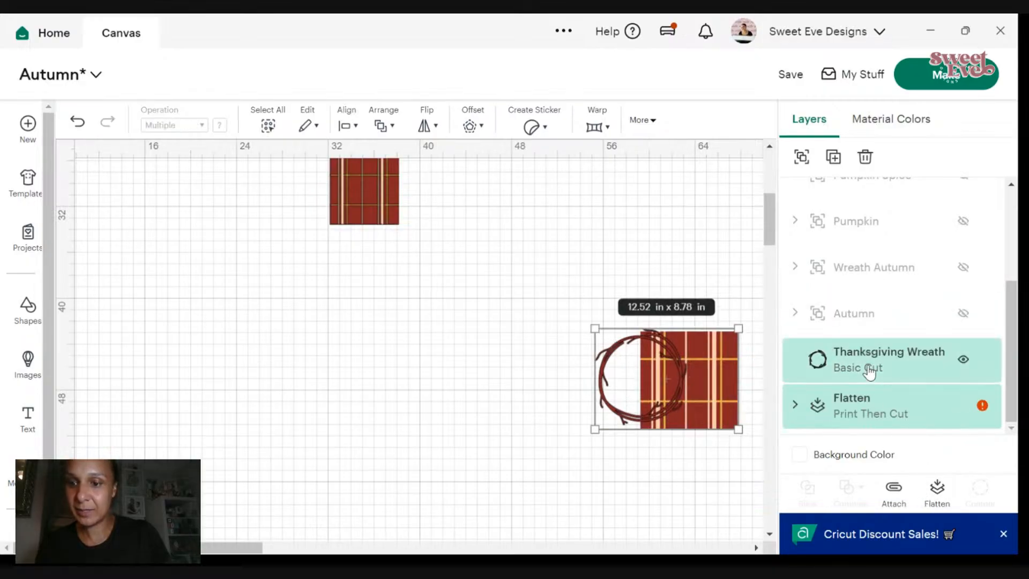
click(846, 412)
click(795, 405)
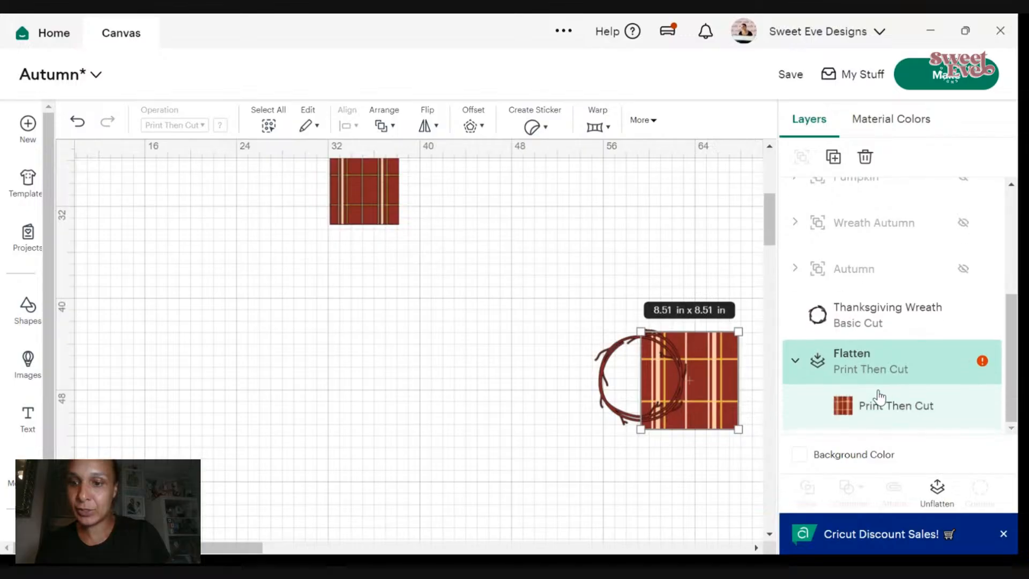
shift+click(857, 325)
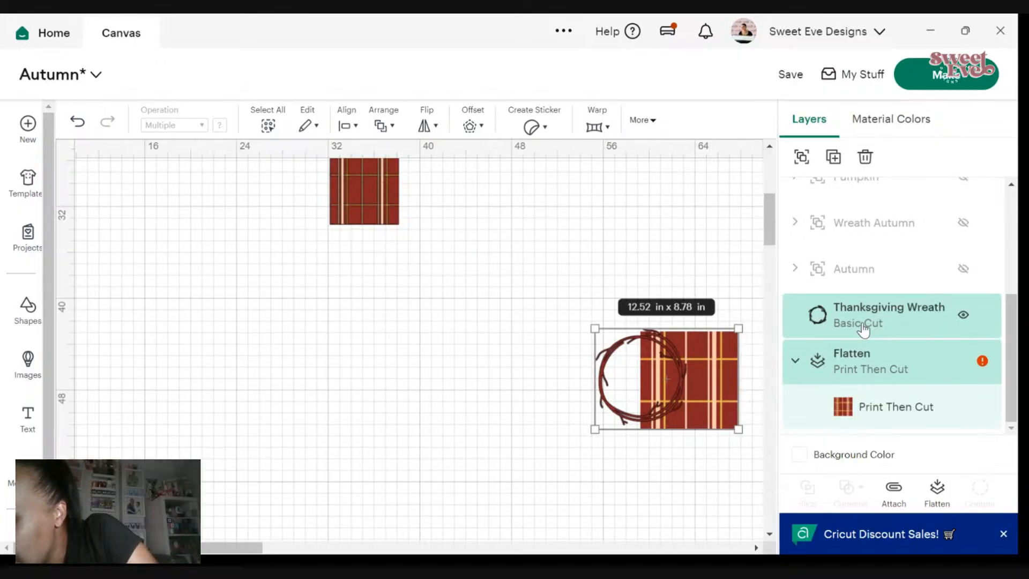
click(504, 309)
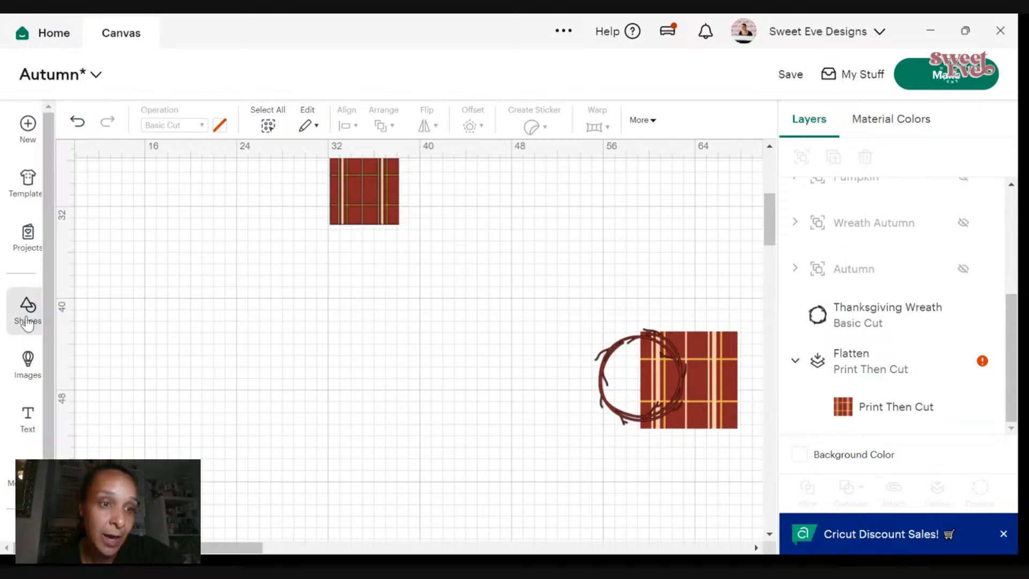
- Add a circle shape, enlarged to about 23.53 in across, and move it down the canvas toward the wreath
click(104, 523)
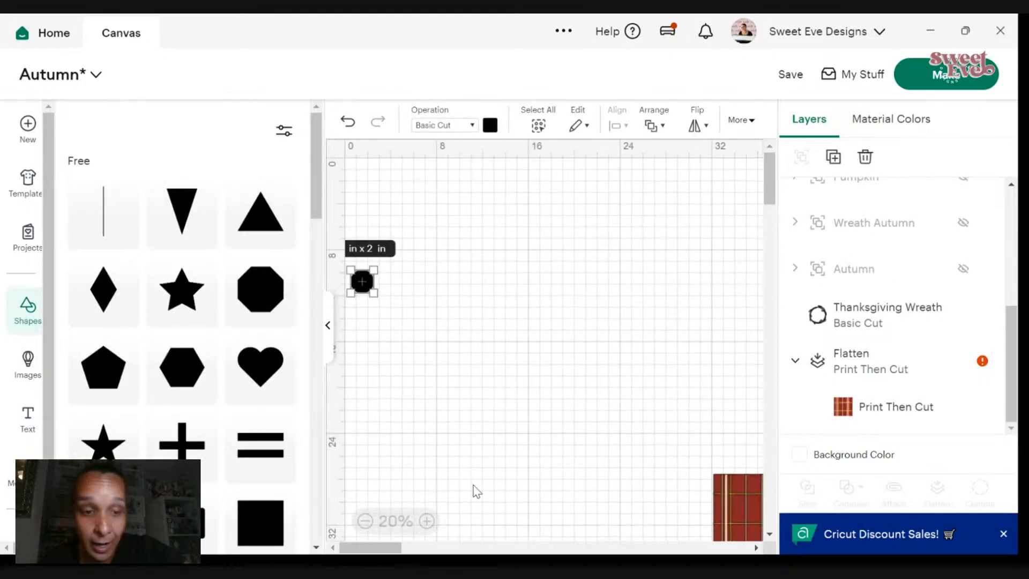
drag(373, 289, 616, 490)
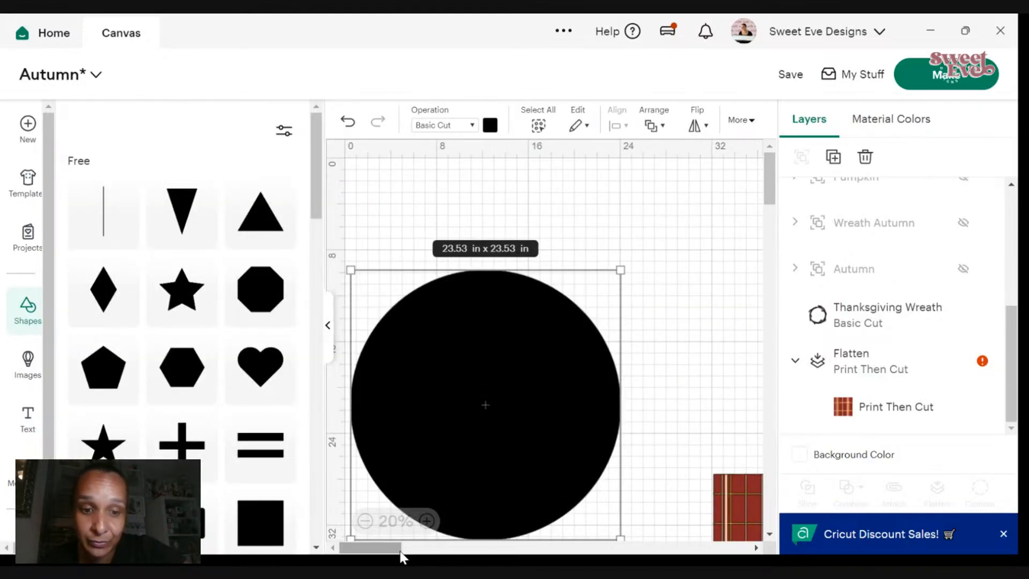
drag(391, 552, 427, 453)
scroll(427, 453, down, 3)
drag(425, 548, 375, 548)
drag(485, 214, 689, 498)
- Resize the circle to about 8.04 in across and place it over the wreath, overlapping the plaid square's edge
scroll(588, 419, down, 4)
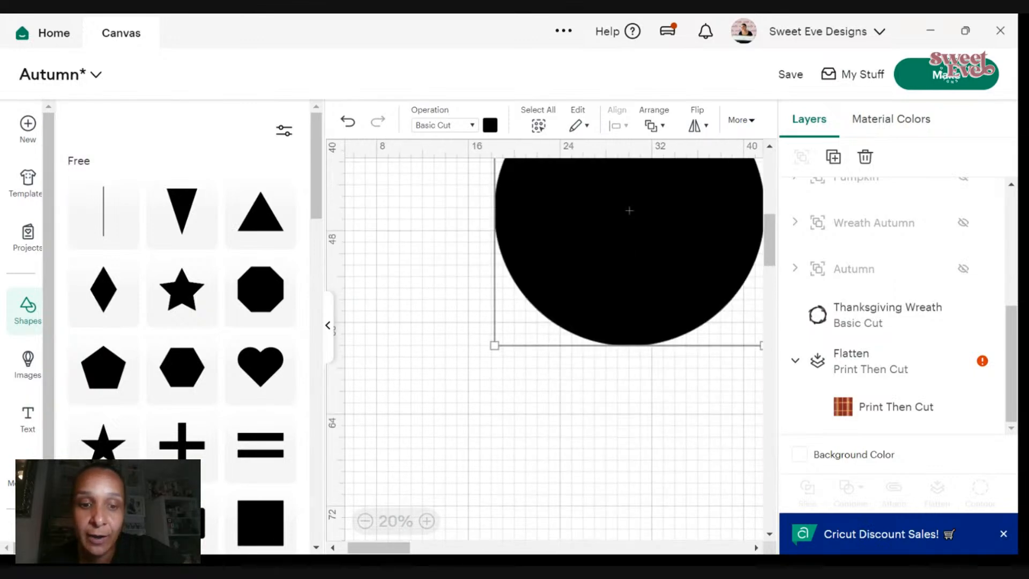
drag(395, 548, 438, 559)
drag(363, 253, 501, 263)
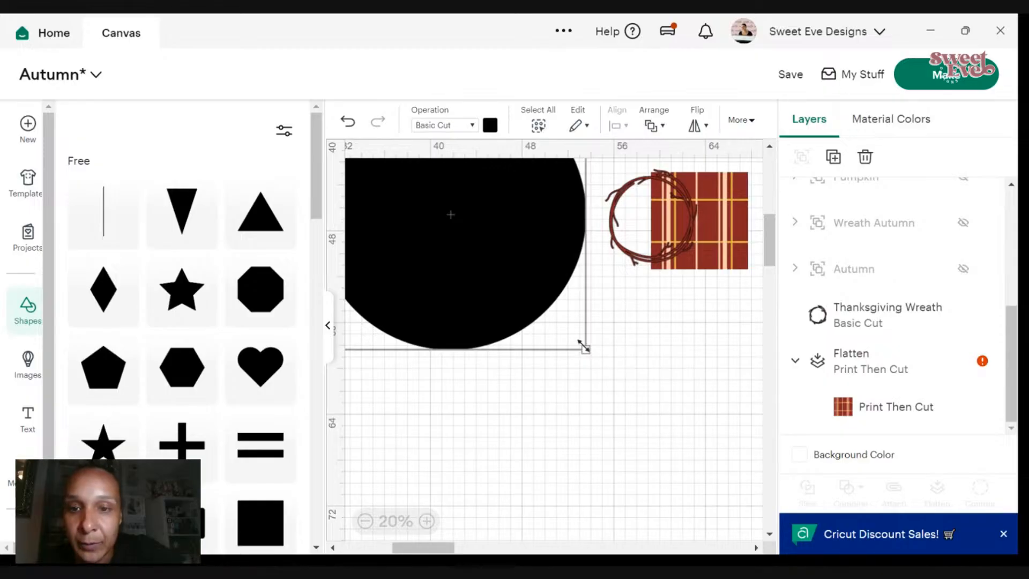
drag(584, 346, 656, 391)
drag(671, 446, 664, 412)
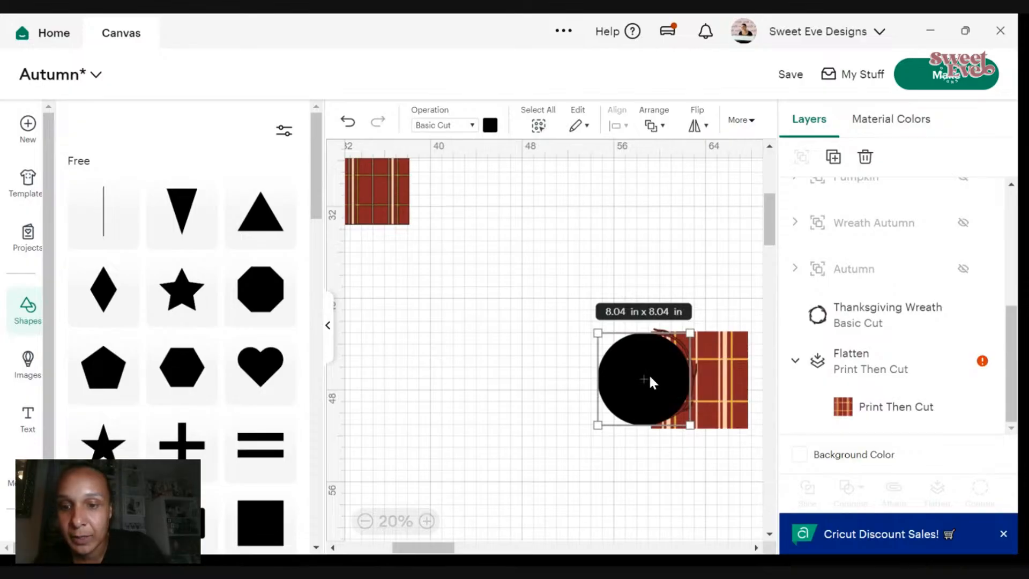
- Collapse the flattened plaid's layer and delete the Thanksgiving Wreath layer
click(879, 383)
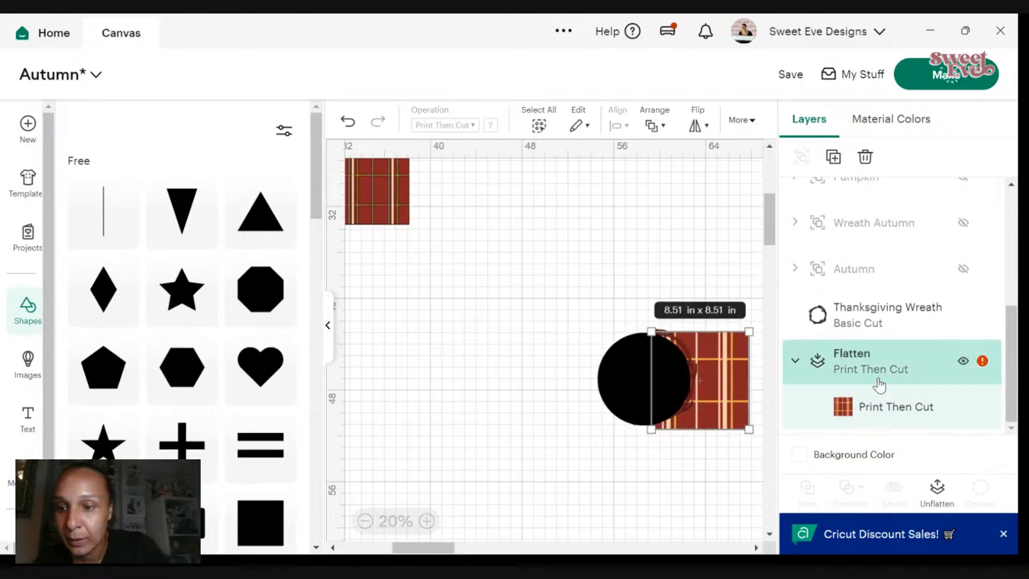
click(807, 362)
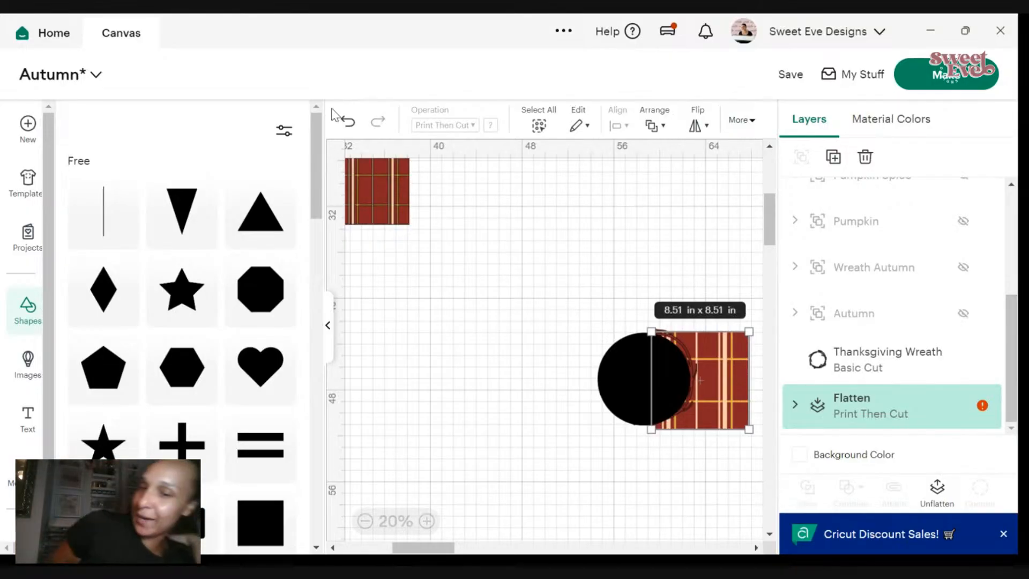
click(831, 366)
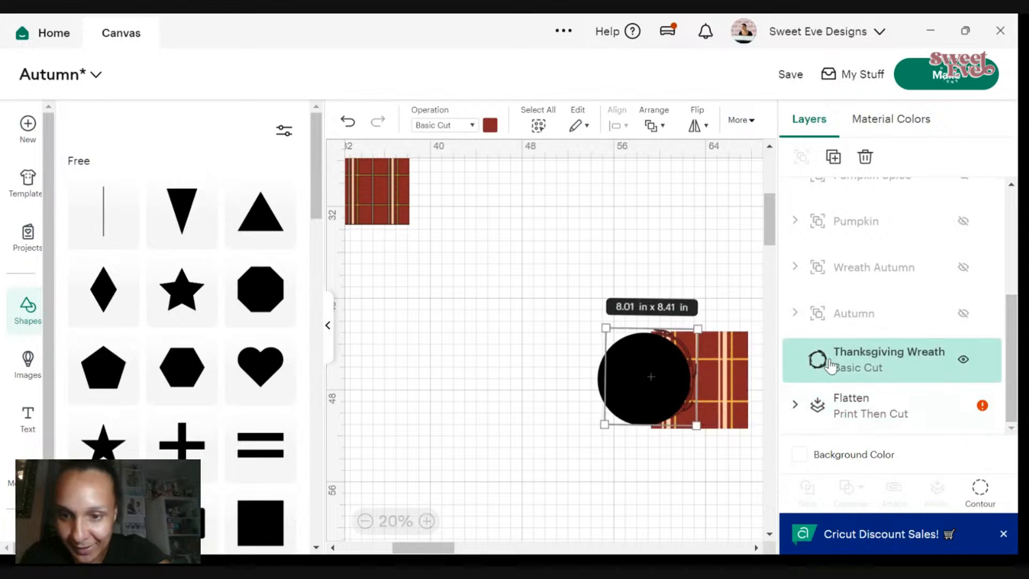
right_click(828, 357)
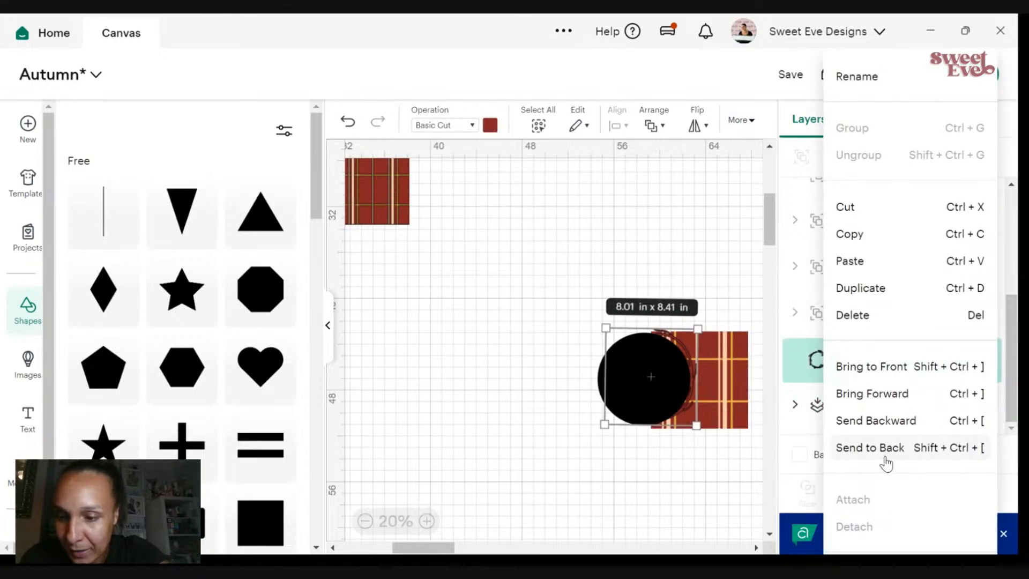
click(868, 316)
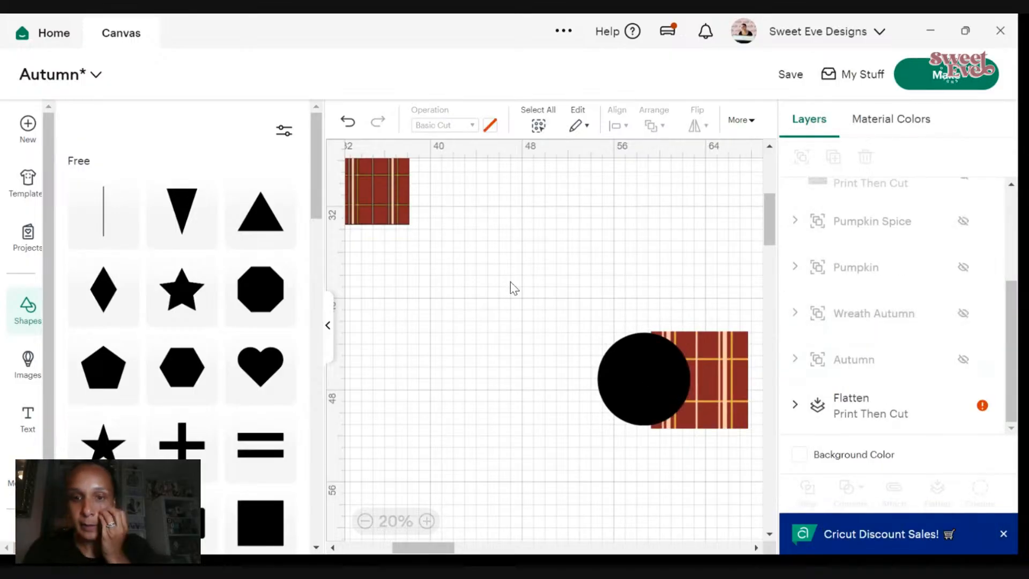
- Unflatten the plaid square partly covered by the circle back into separate layers
drag(548, 268, 669, 386)
click(643, 360)
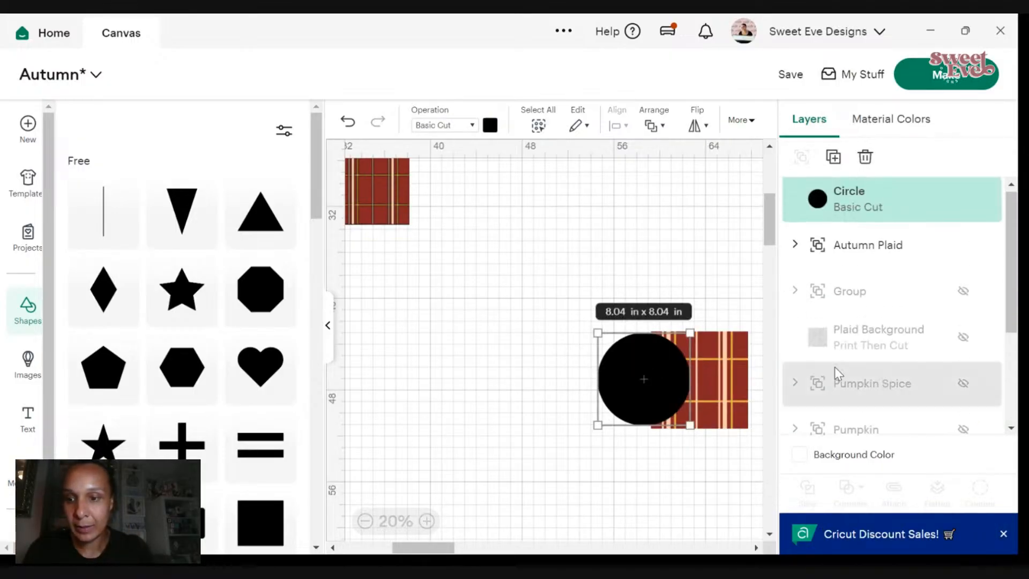
scroll(884, 322, down, 4)
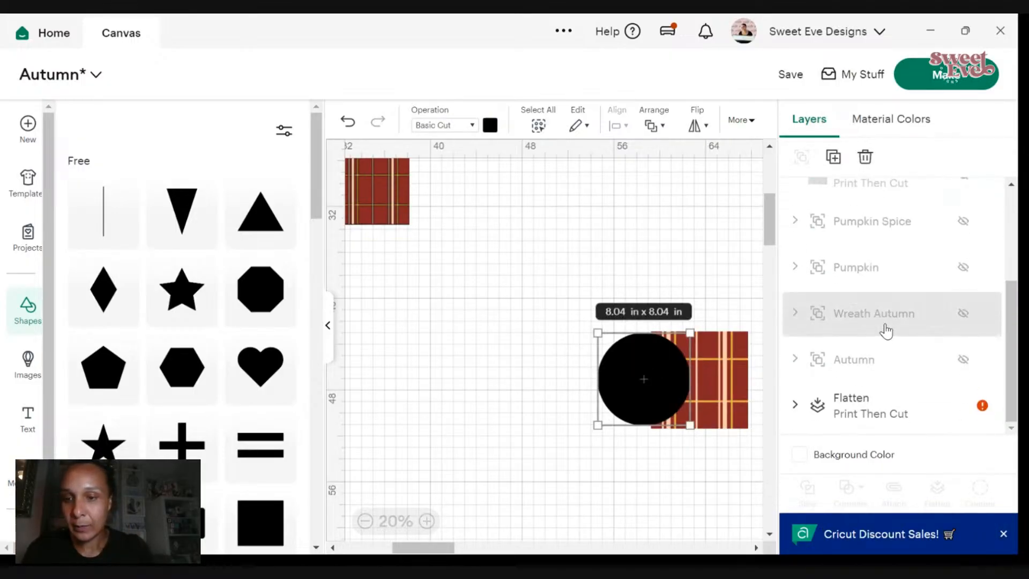
click(795, 404)
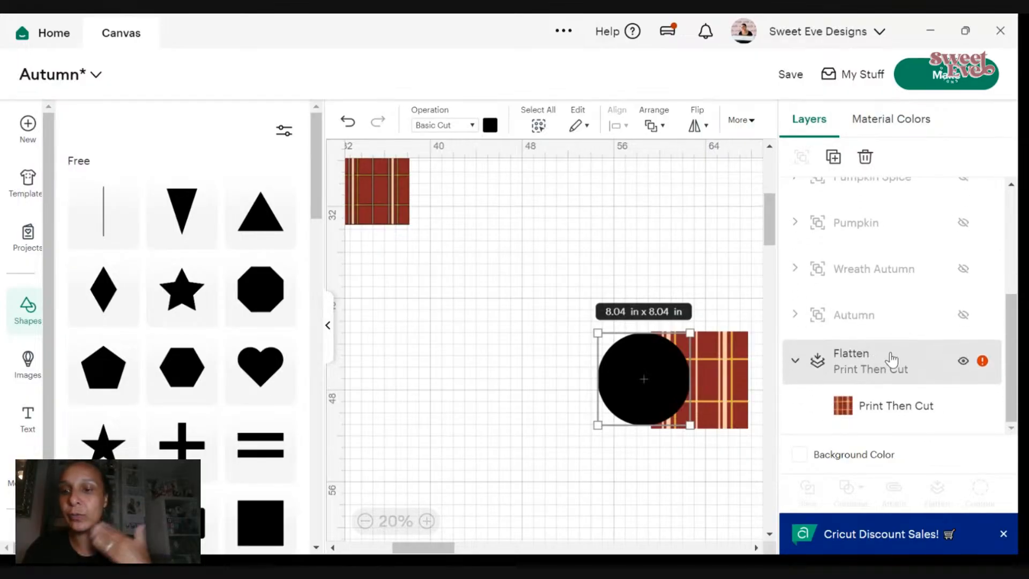
click(847, 382)
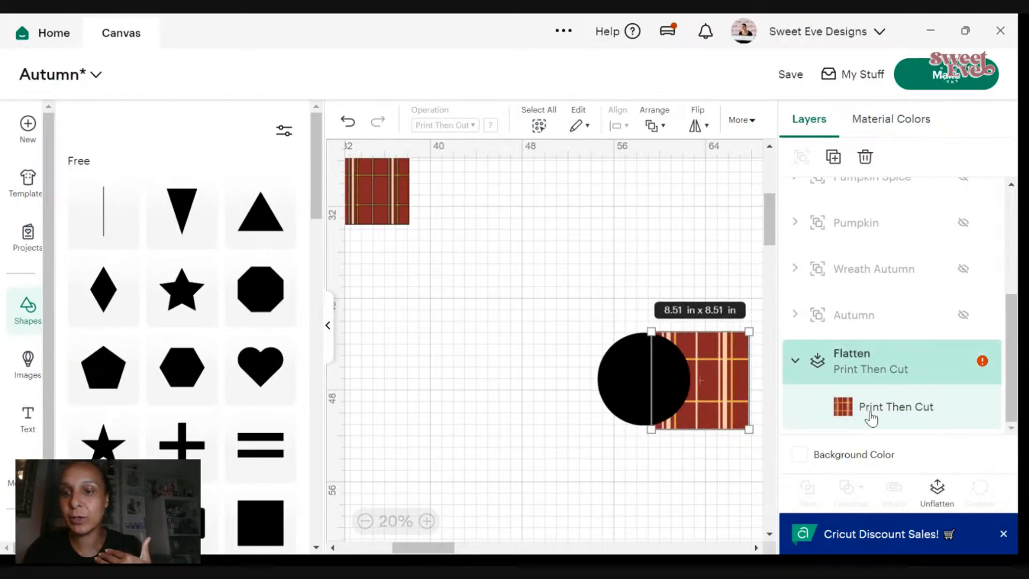
click(937, 488)
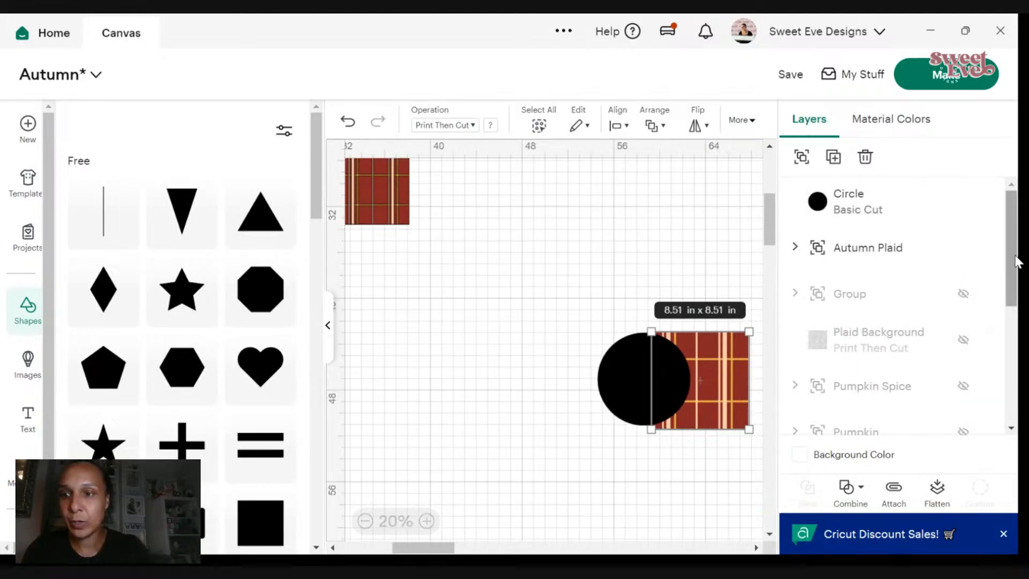
- Slice the plaid's solid red base layer with the black circle
click(902, 220)
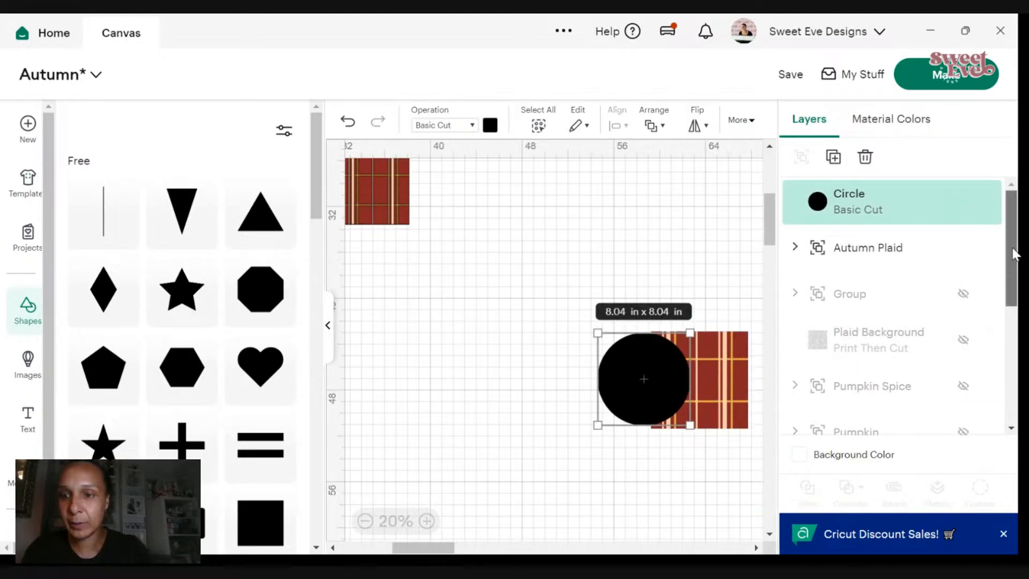
drag(1012, 246, 1022, 450)
shift+click(832, 418)
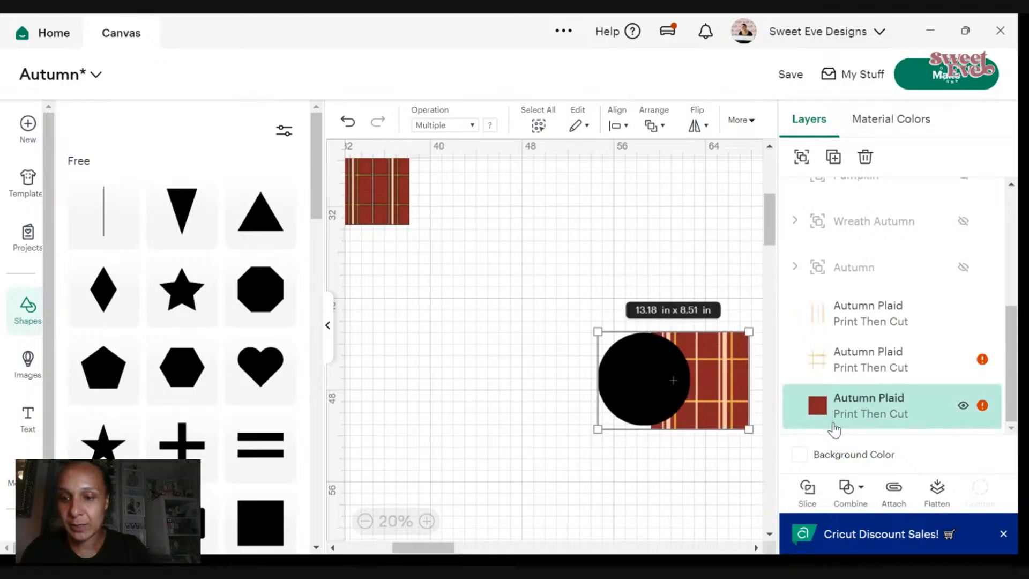
click(807, 498)
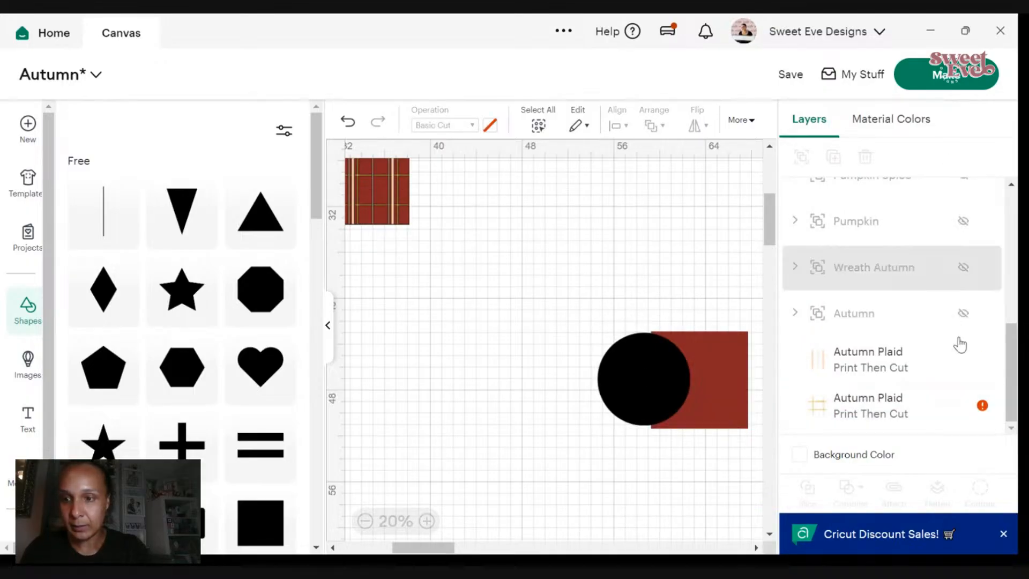
- Delete the red slice piece left outside the circle
scroll(960, 345, up, 5)
click(893, 348)
right_click(890, 342)
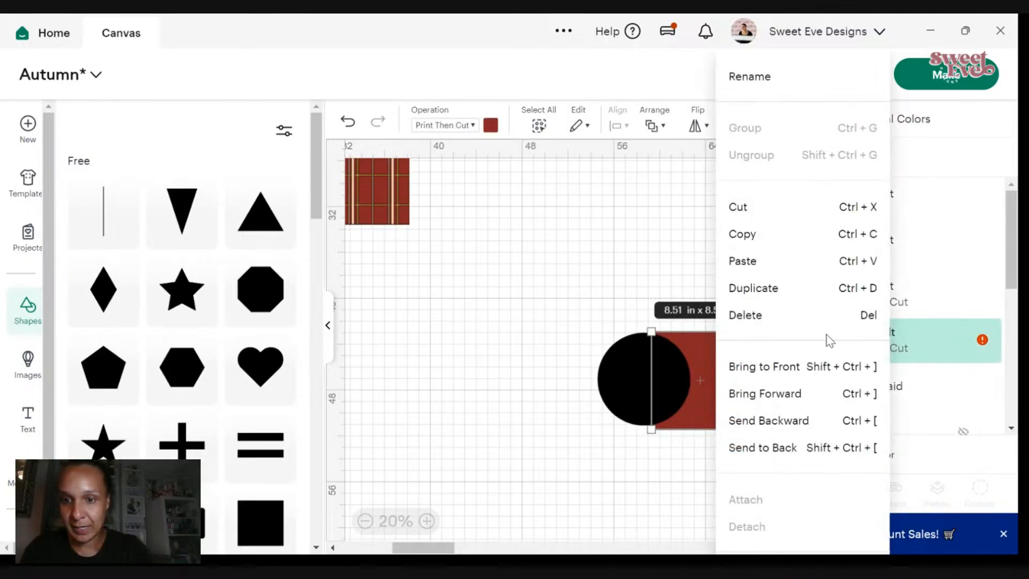
click(796, 305)
right_click(861, 341)
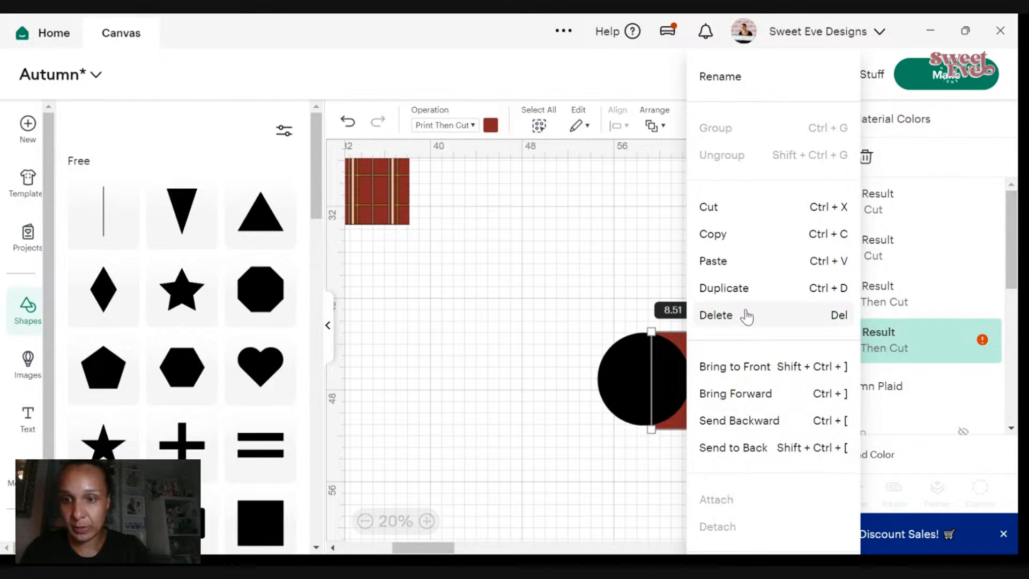
click(716, 315)
- Weld the two black slice pieces back into one full circle
click(845, 206)
shift+click(844, 251)
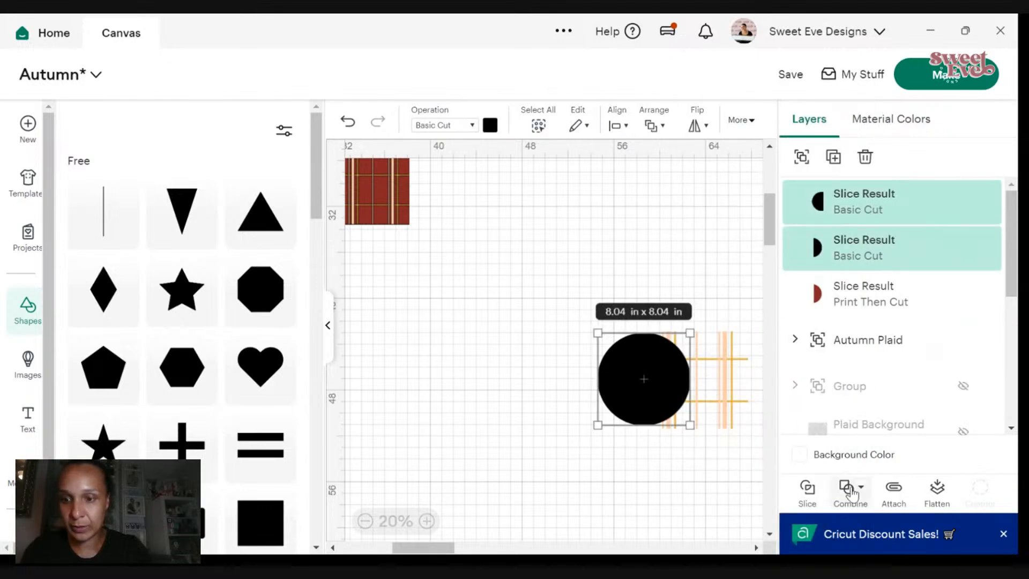
click(851, 492)
click(852, 316)
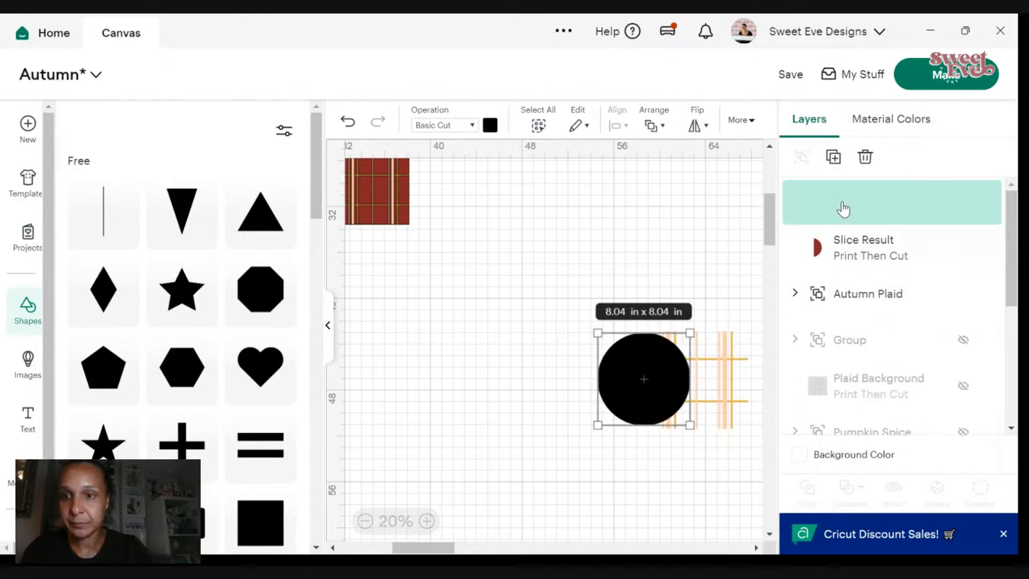
- Place the welded black circle below the red slice and slice the plaid's vertical peach stripe layer with it
drag(836, 199, 842, 258)
drag(1010, 257, 1016, 472)
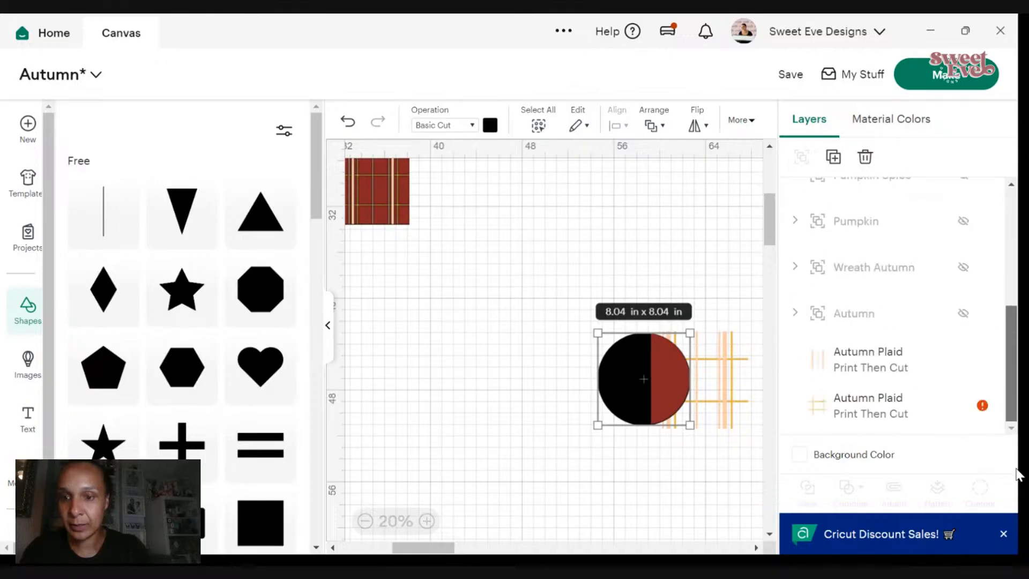
shift+click(872, 375)
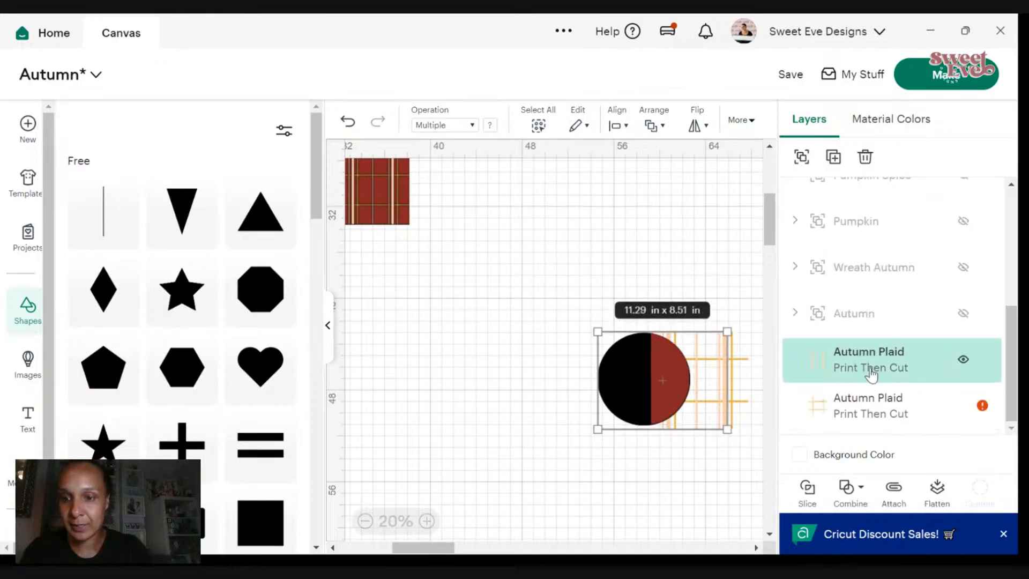
click(808, 490)
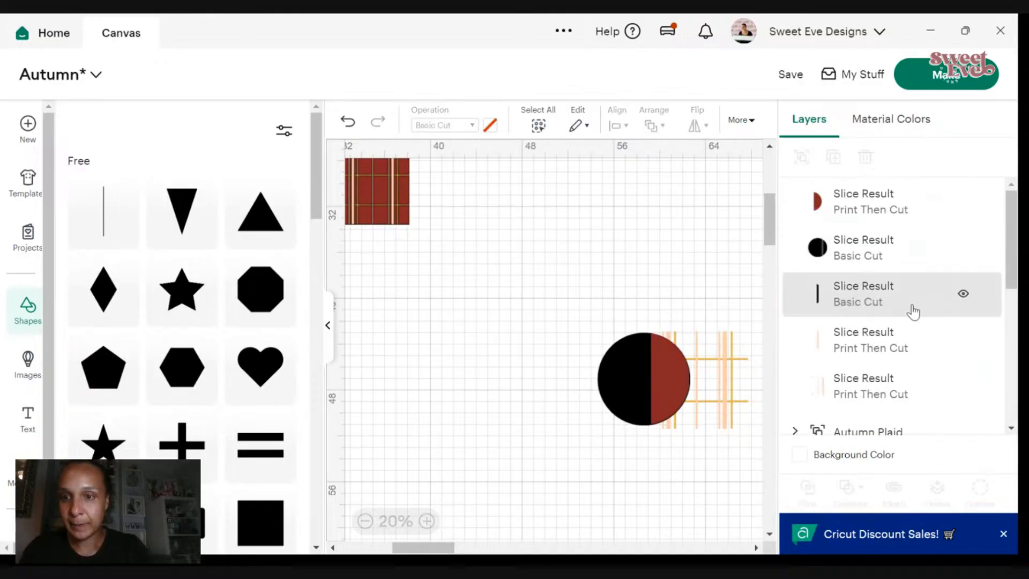
- Check the new slice pieces and delete the peach stripes left outside the circle
click(865, 258)
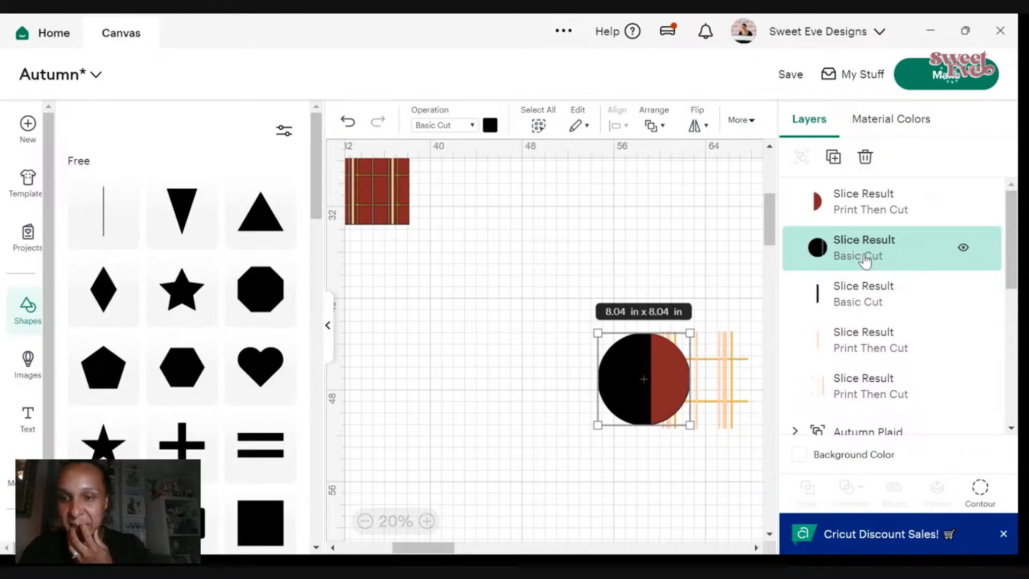
click(848, 349)
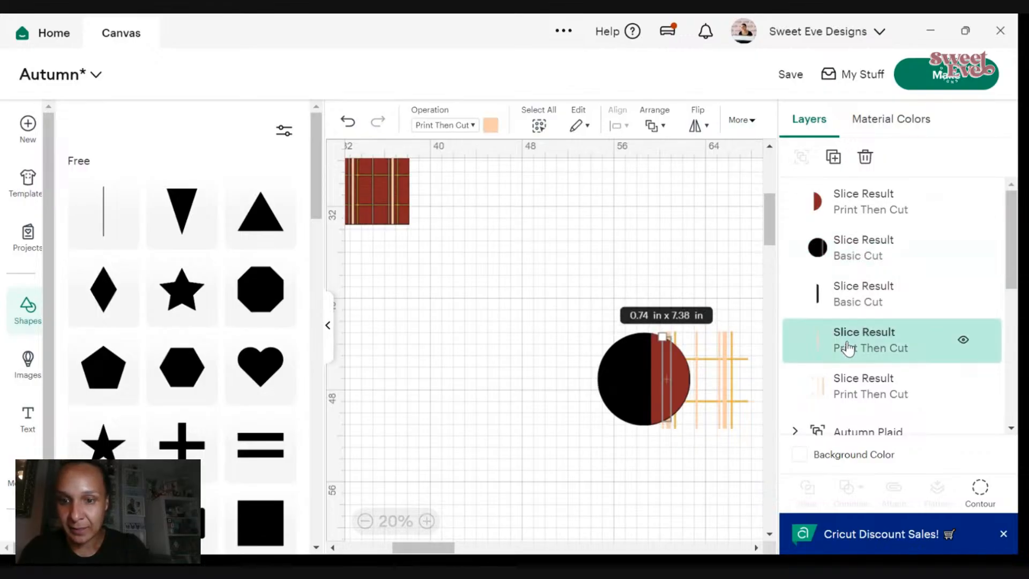
click(838, 296)
click(850, 397)
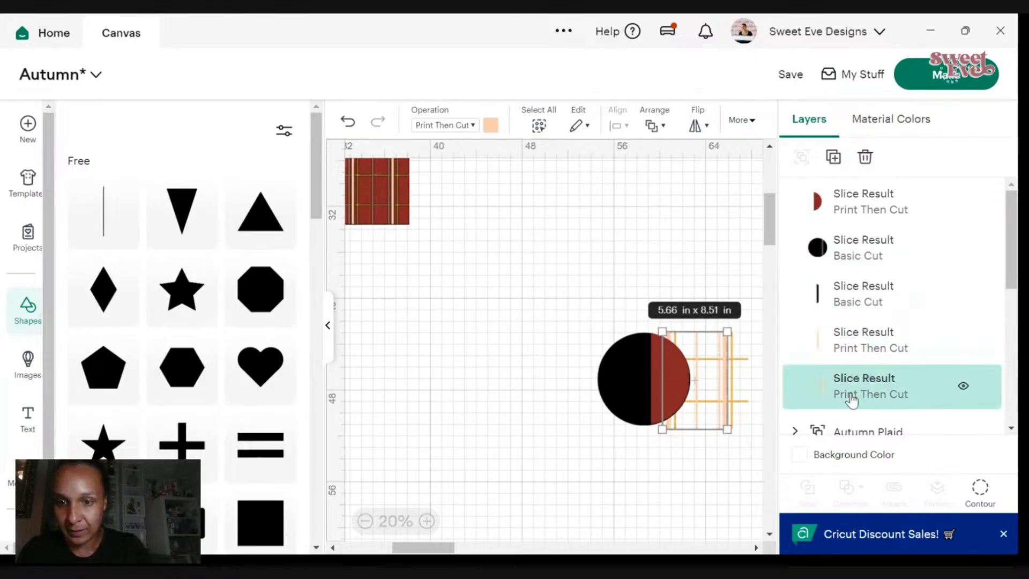
right_click(850, 395)
click(910, 328)
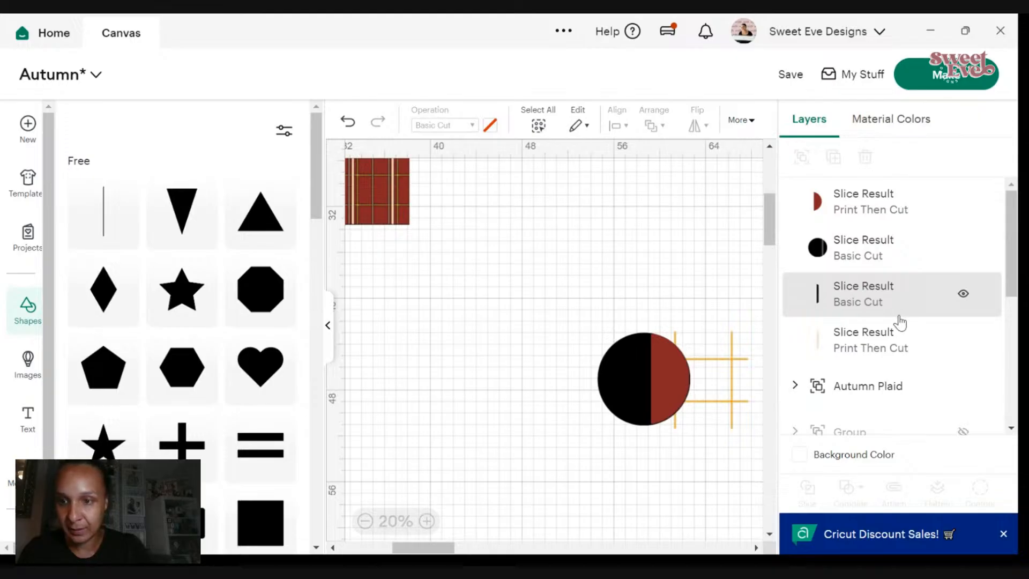
- Weld the black circle and its cut-out black stripe piece into one solid circle
click(820, 265)
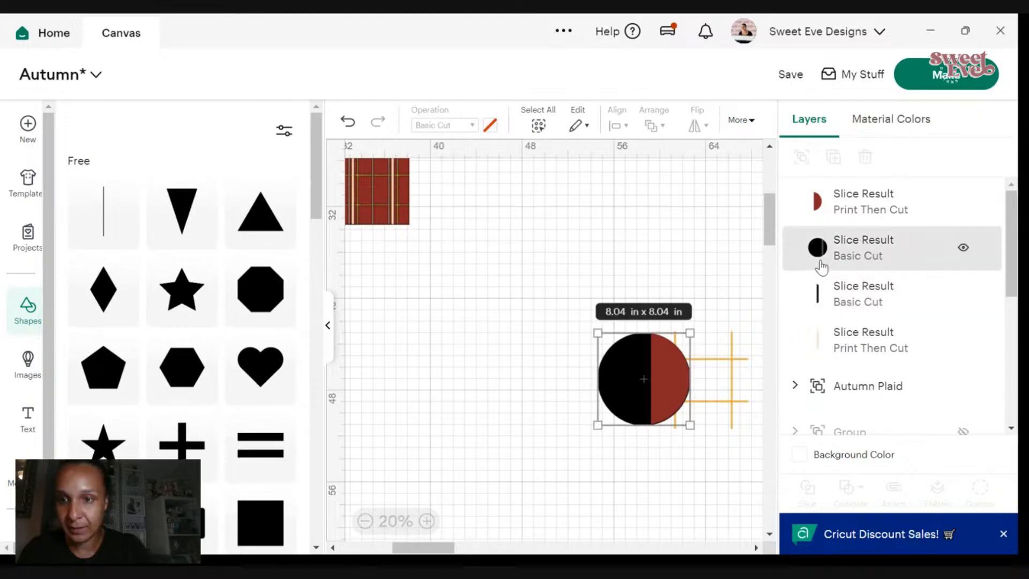
click(835, 207)
click(854, 248)
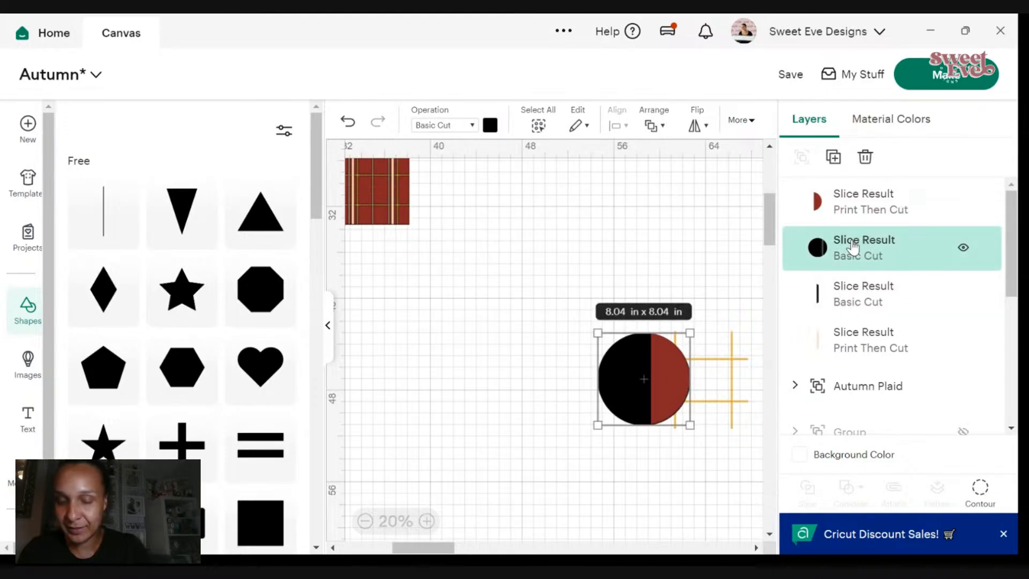
shift+click(847, 298)
click(852, 506)
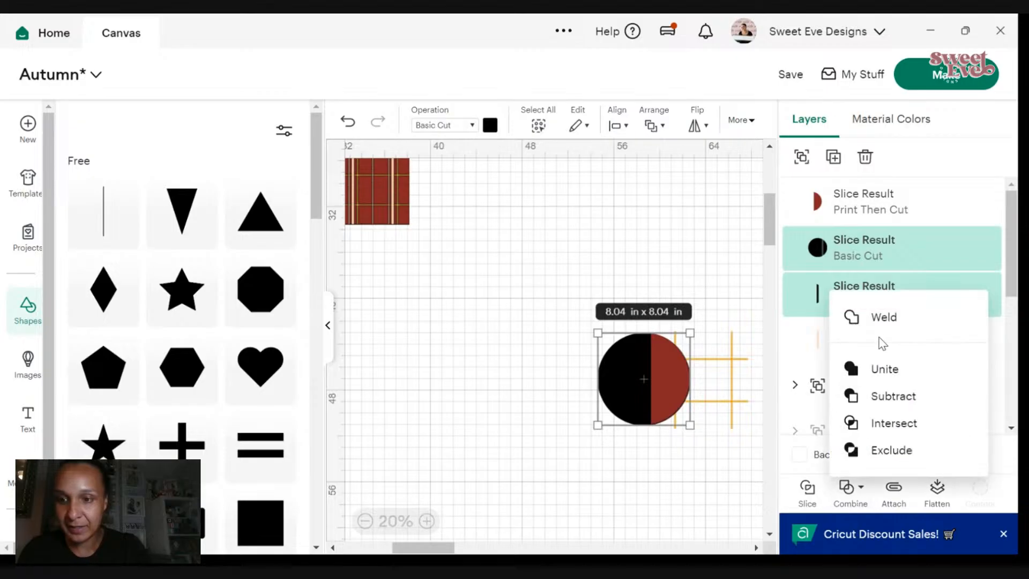
click(880, 330)
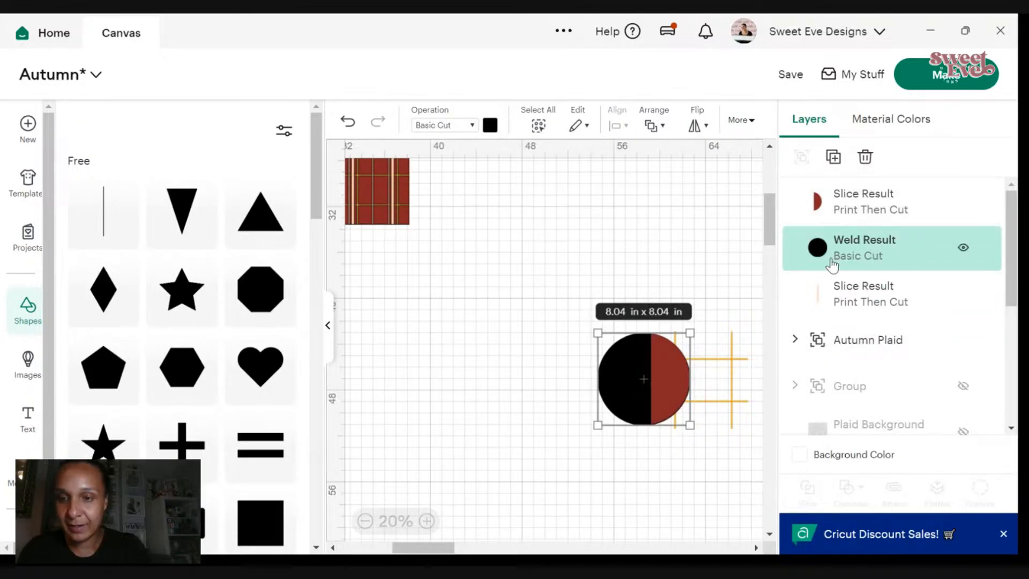
- Slice the plaid's yellow grid line layer with the welded black circle
scroll(1010, 266, down, 5)
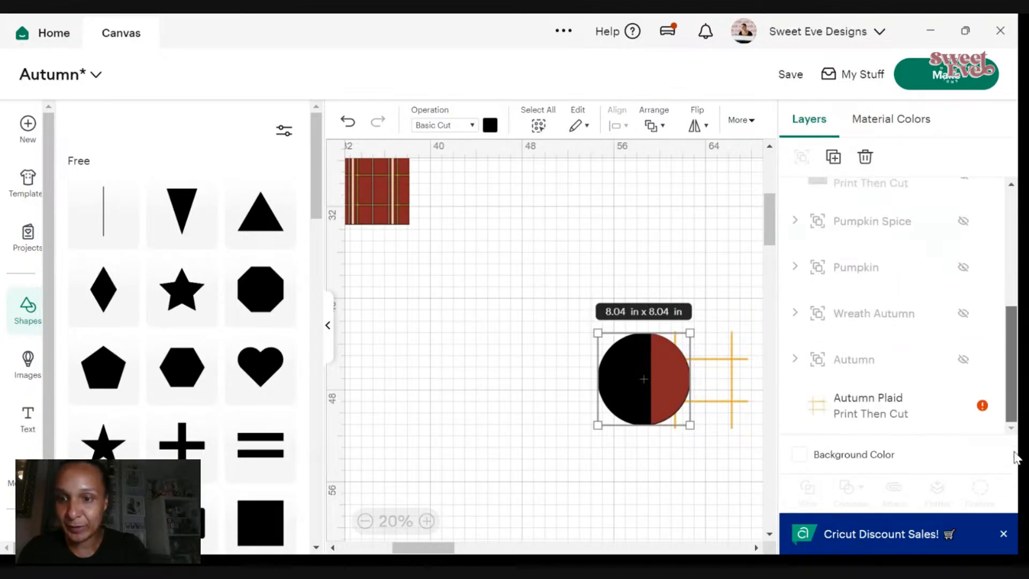
shift+click(873, 417)
click(809, 491)
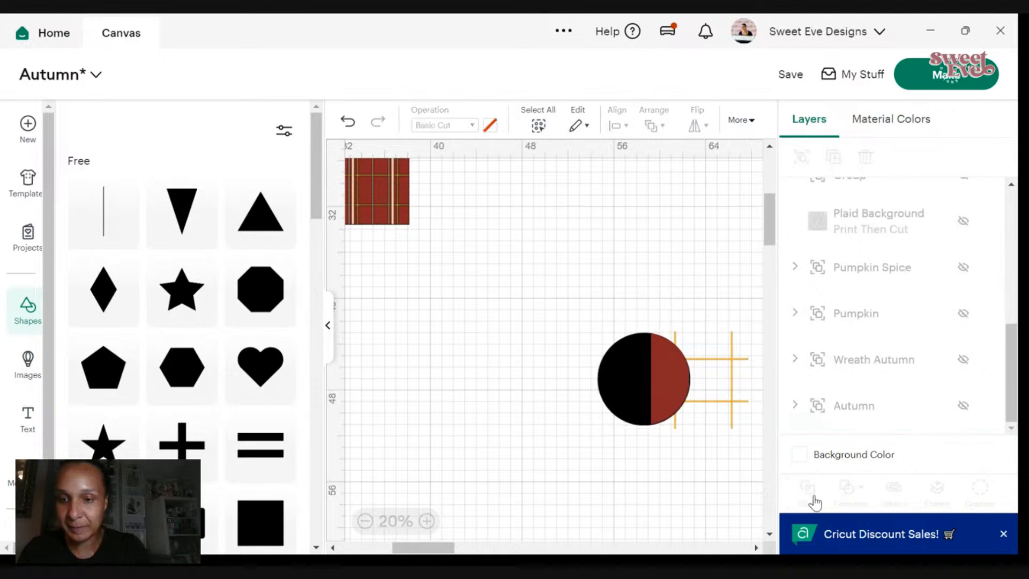
- Delete the black circle and the black grid-shaped piece left from slicing
scroll(933, 266, up, 5)
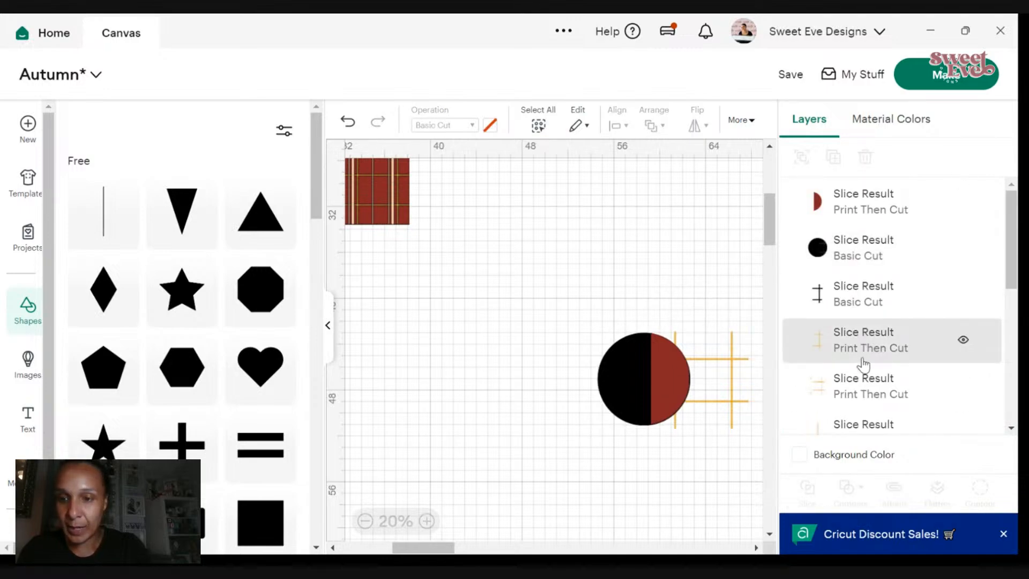
click(842, 262)
right_click(842, 263)
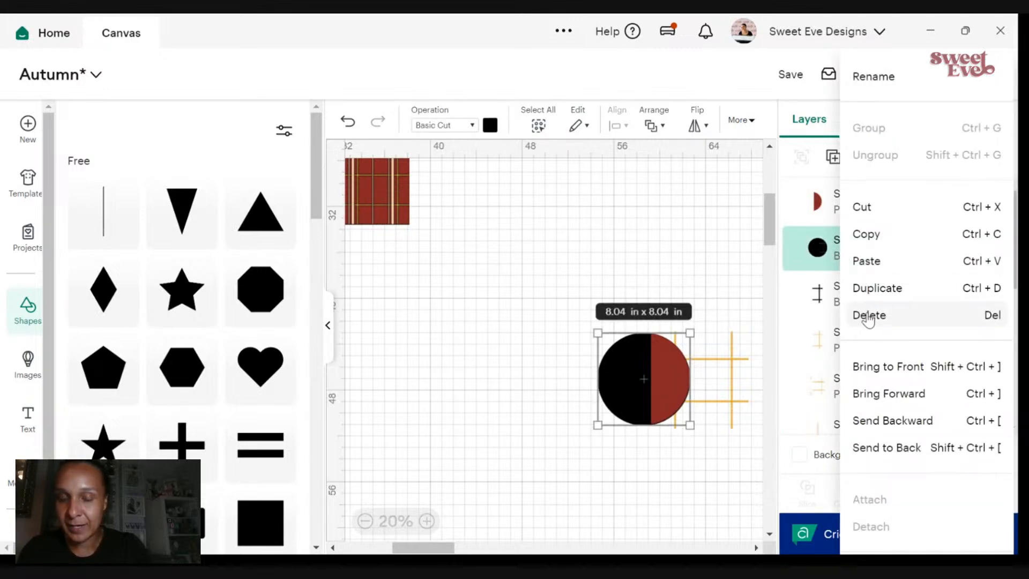
click(868, 315)
click(852, 268)
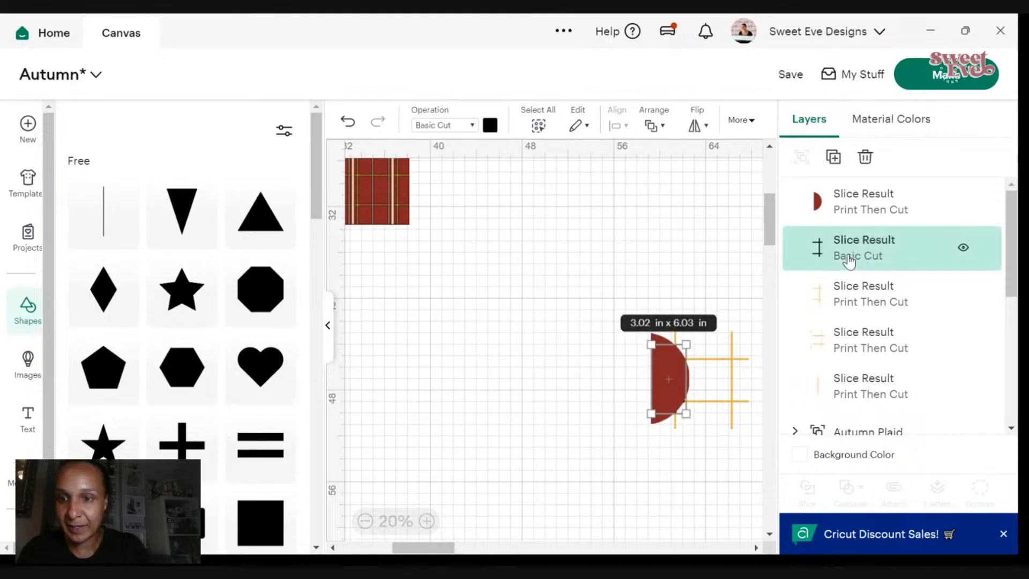
right_click(852, 268)
click(873, 314)
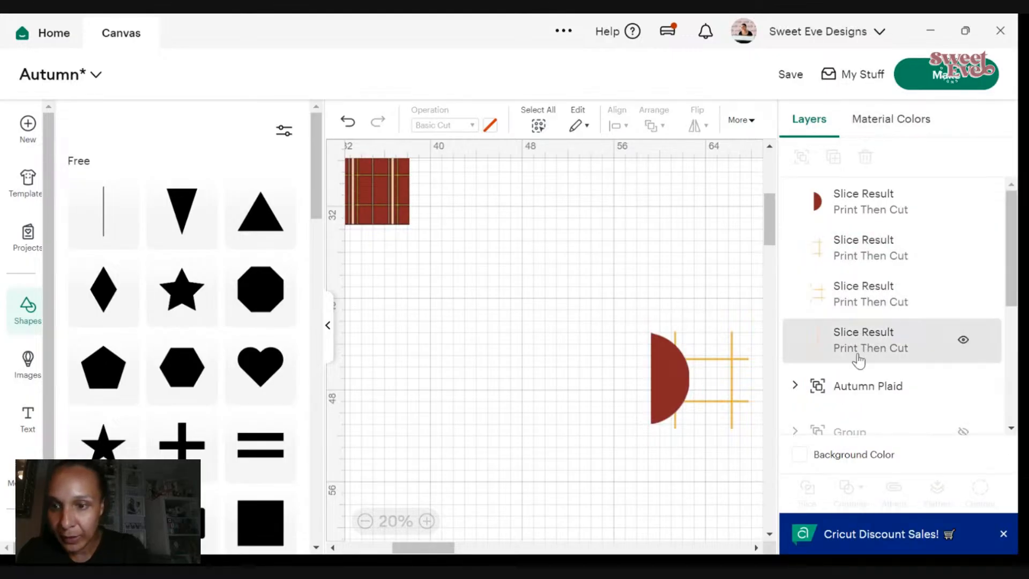
- Delete the yellow grid lines left outside the circle
click(846, 307)
right_click(846, 306)
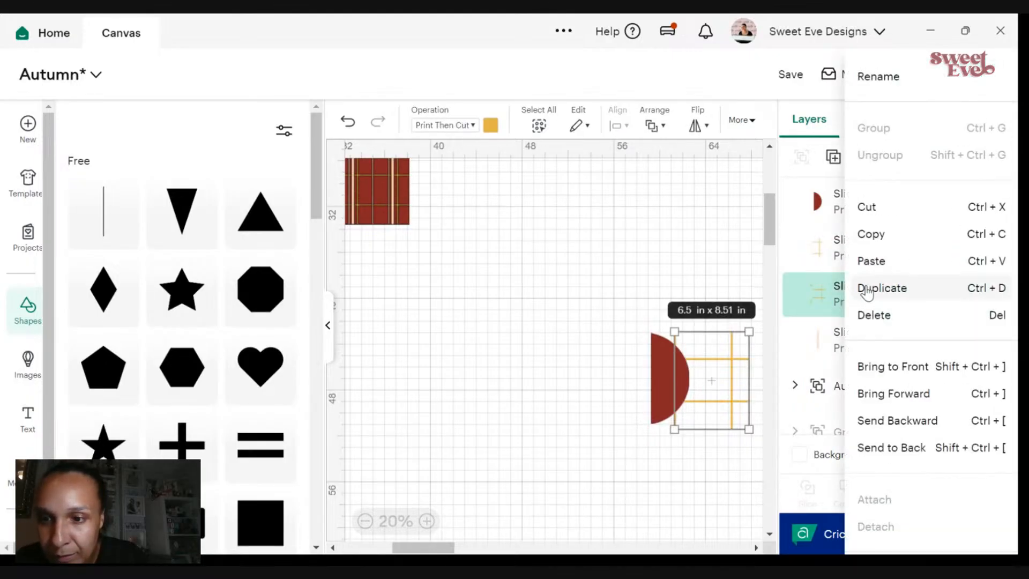
click(866, 313)
- Move the red slice below the yellow and peach line slices and group the three pieces
drag(818, 208, 811, 271)
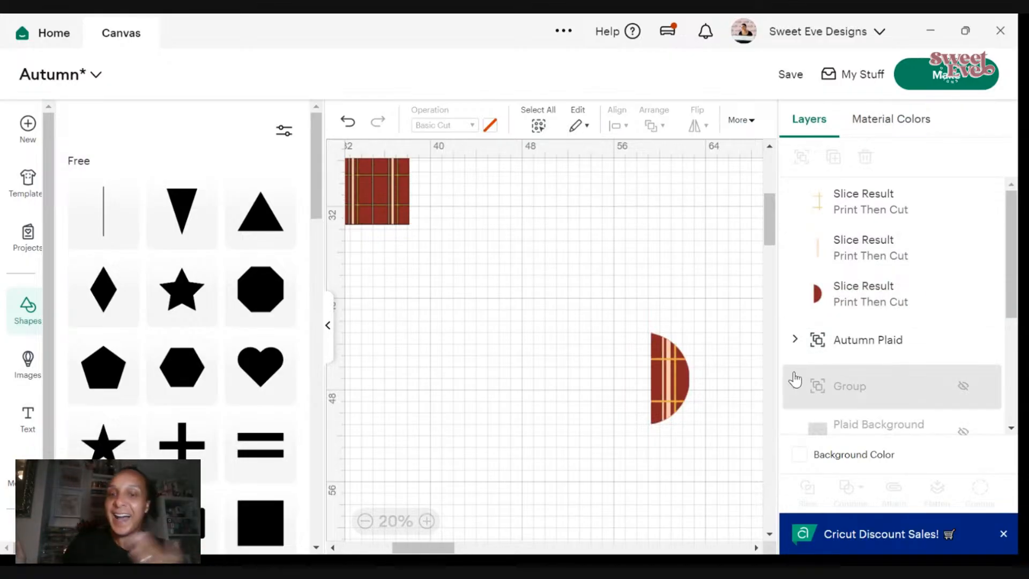
drag(611, 307, 713, 480)
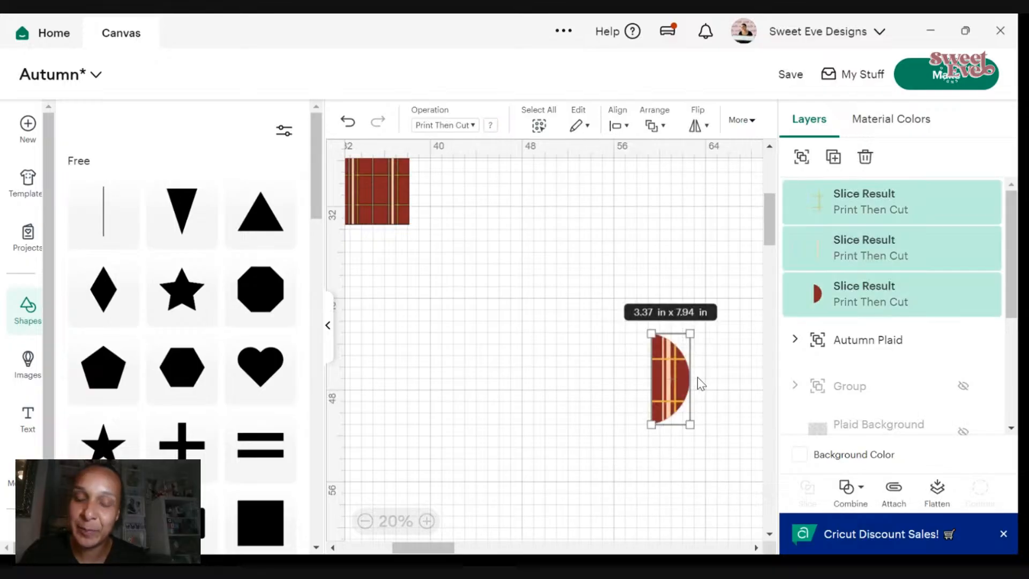
click(802, 157)
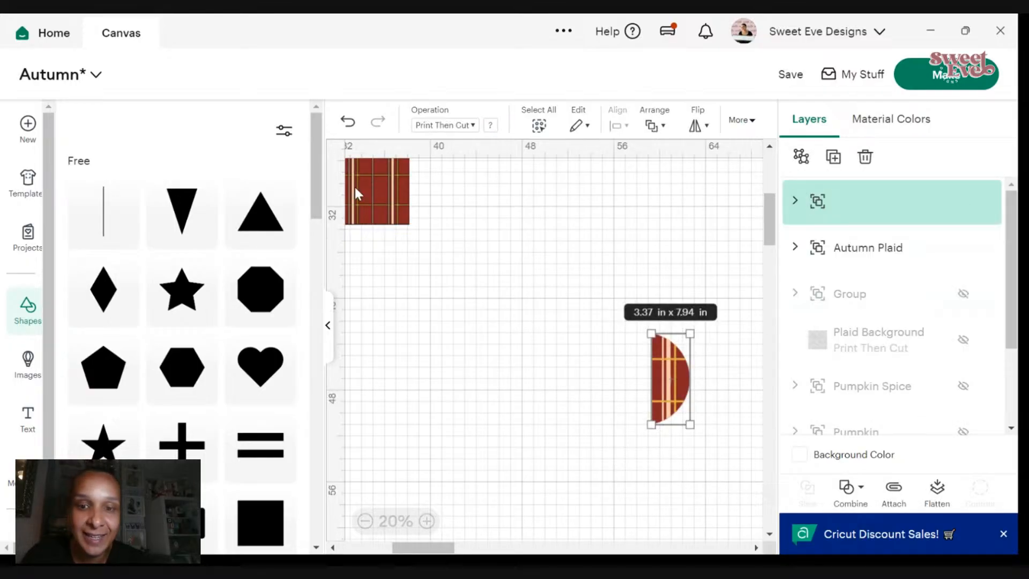
- Delete the spare Autumn Plaid square
drag(356, 191, 421, 271)
right_click(419, 265)
click(445, 262)
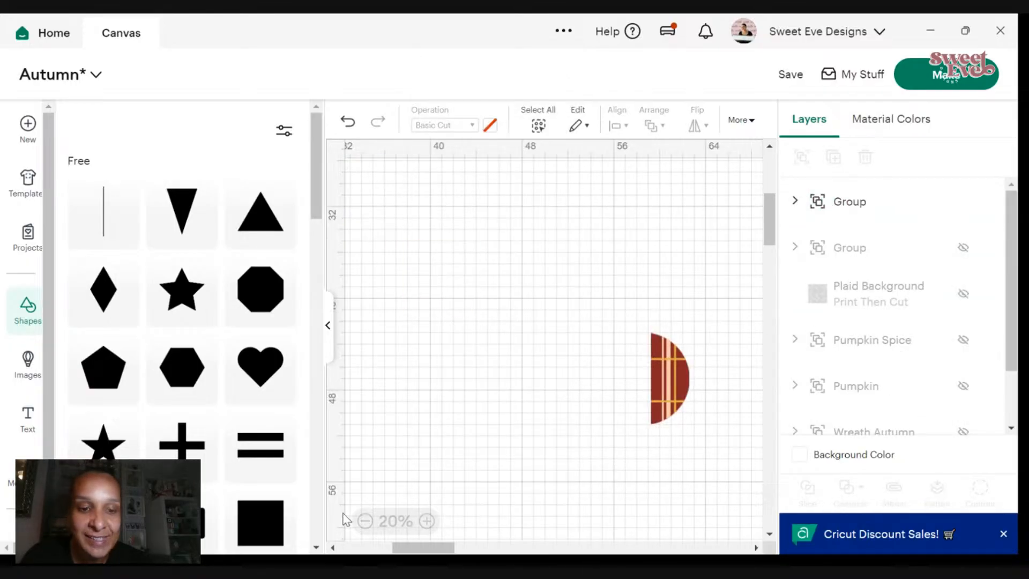
- Unhide the group containing the wreath design and move the round-edged plaid piece onto the wreath over the plaid square
click(365, 521)
click(365, 521)
click(422, 521)
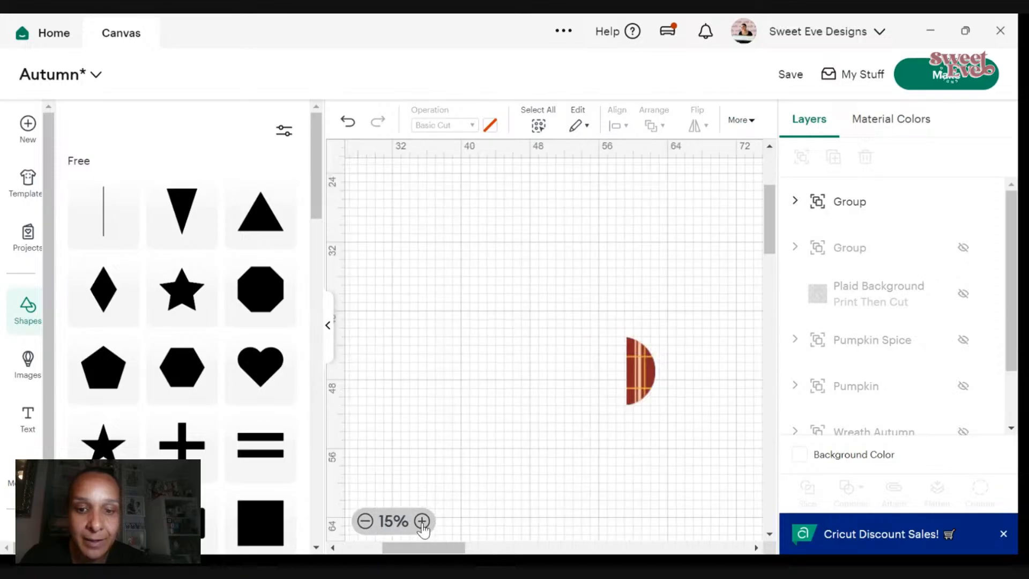
click(422, 521)
click(963, 248)
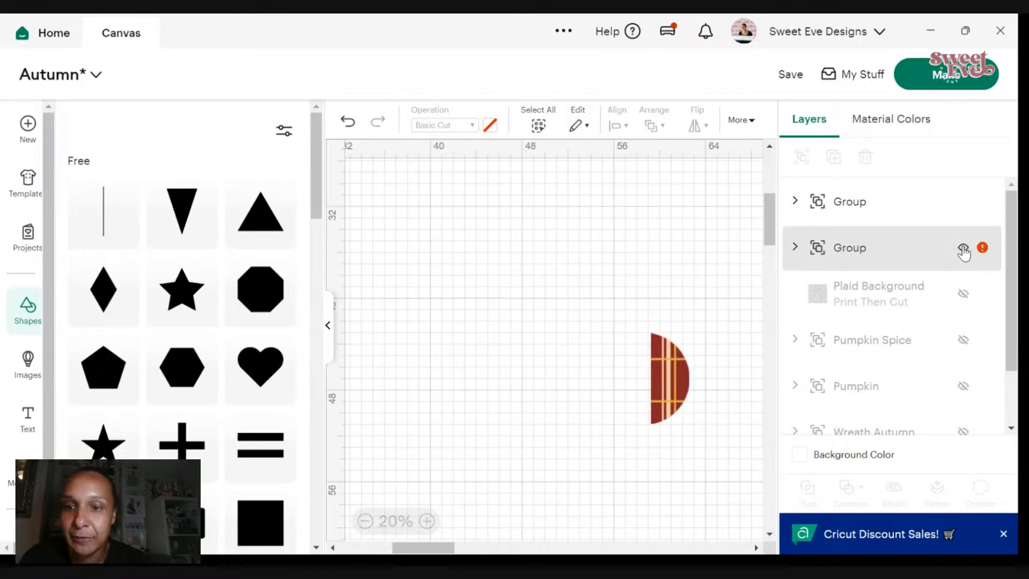
scroll(664, 375, up, 3)
scroll(632, 523, down, 2)
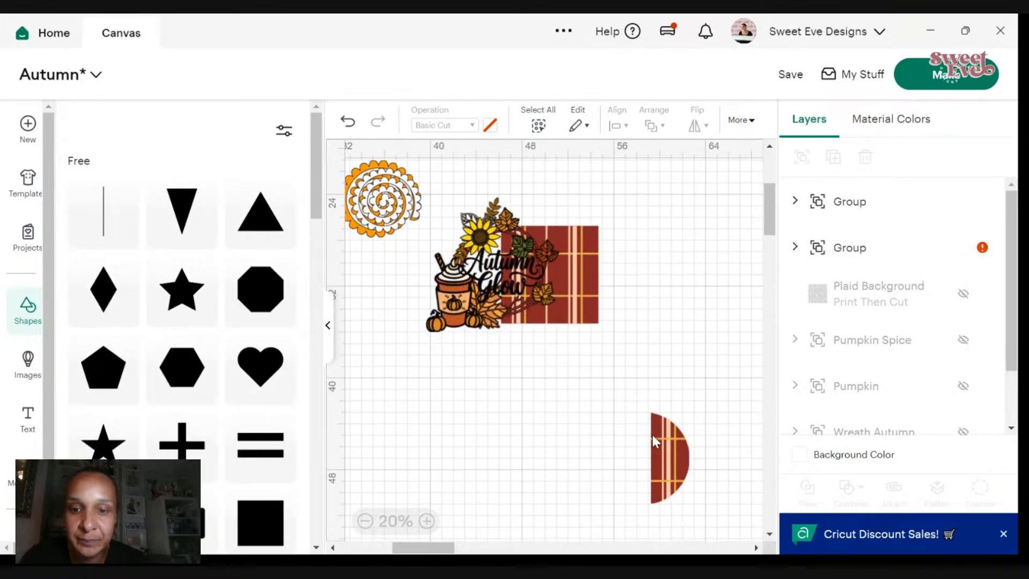
drag(669, 452, 520, 269)
- Ungroup the wreath design and hide the flattened plaid square
click(590, 272)
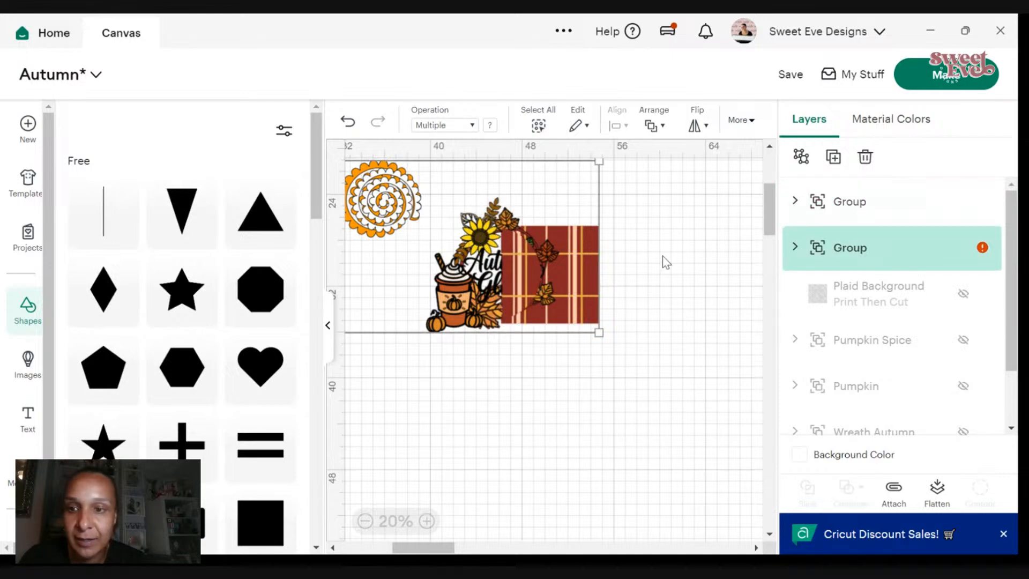
click(800, 158)
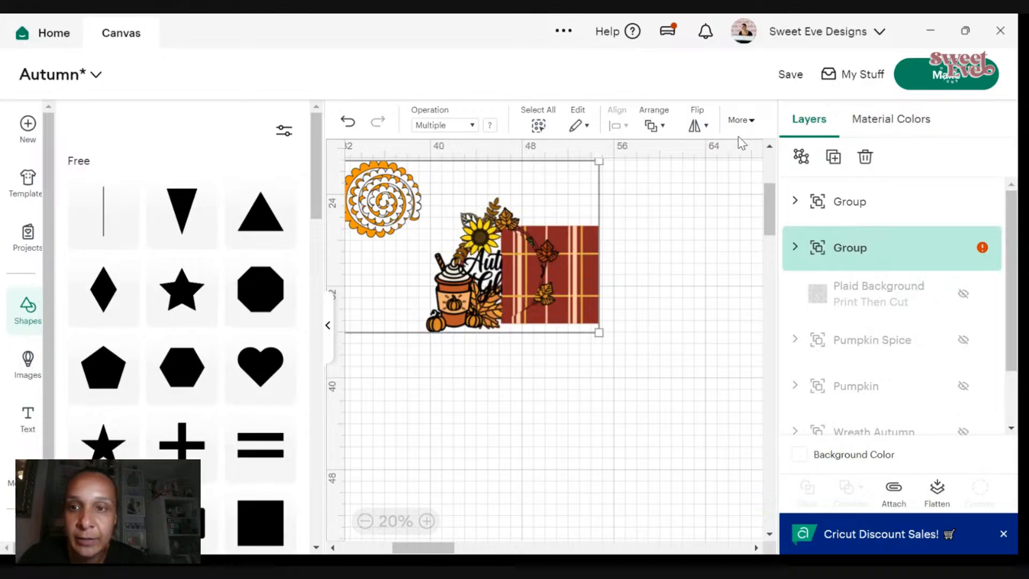
click(695, 207)
click(586, 240)
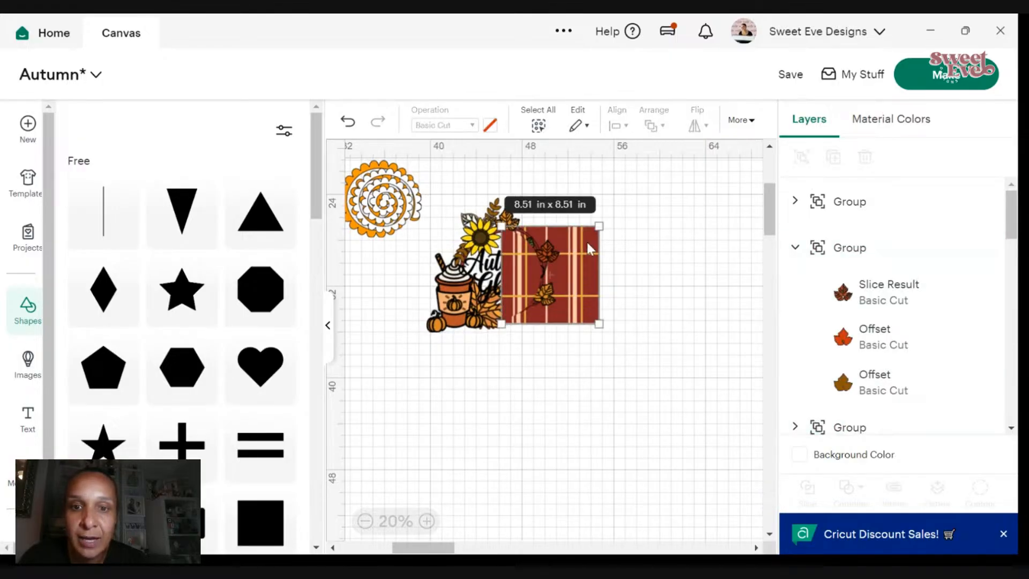
scroll(806, 325, down, 3)
scroll(818, 209, up, 3)
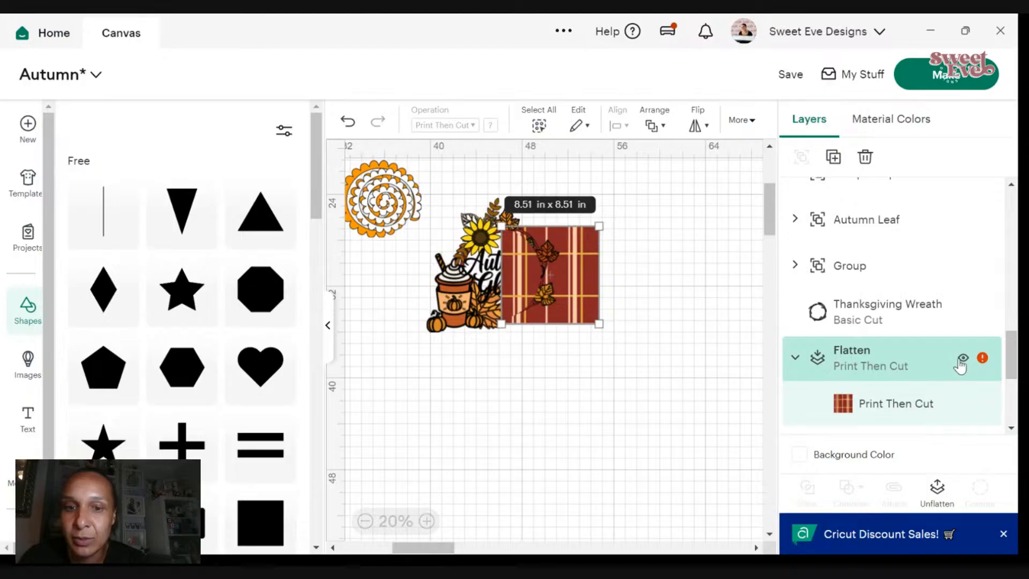
click(964, 358)
- Send the round-edged plaid piece to the back, behind the wreath design
click(528, 282)
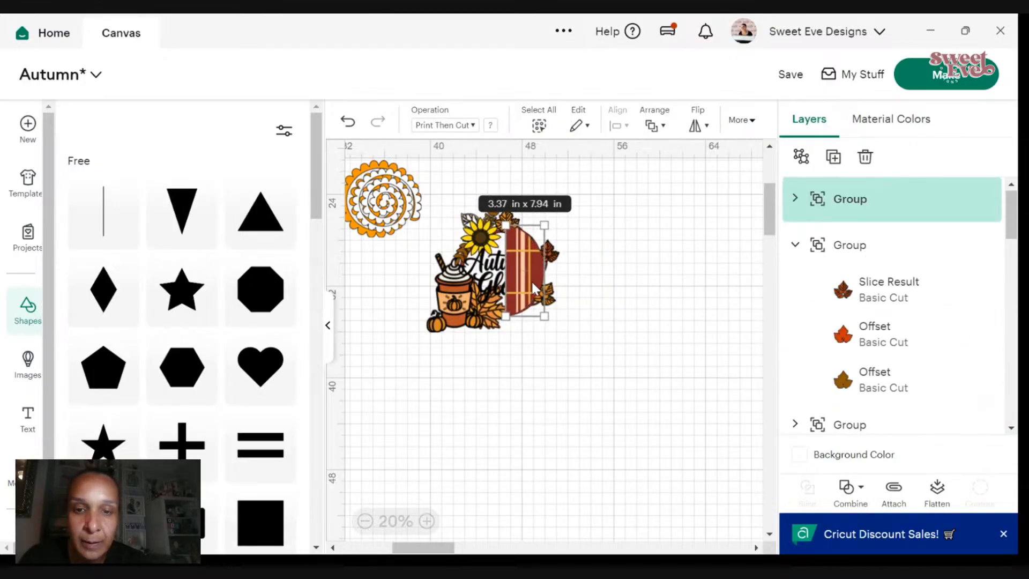
right_click(532, 280)
click(566, 397)
click(686, 249)
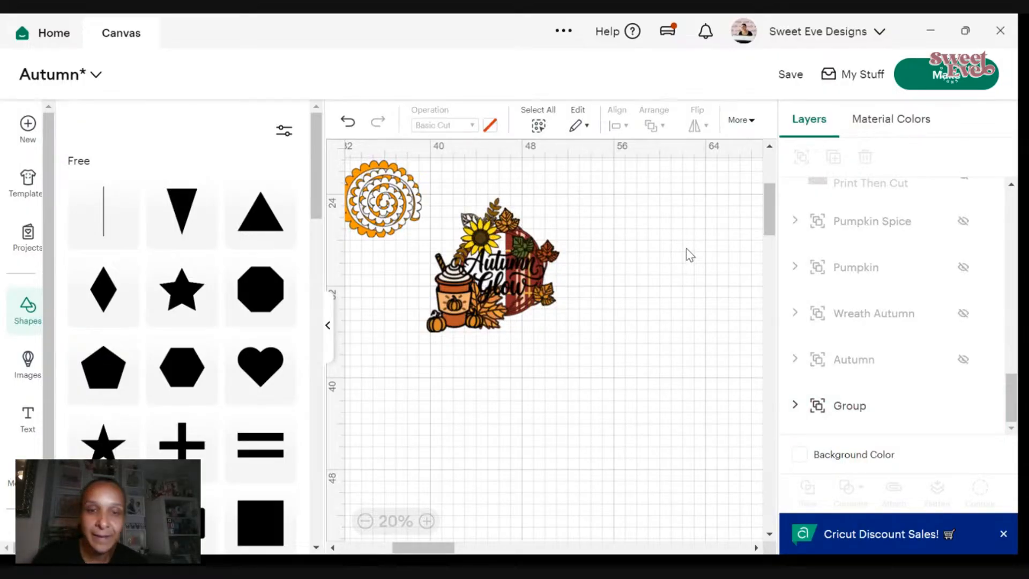
- Nudge the Pumpkin Spice cup with its pumpkins slightly to the right, closer to the Autumn Glow text
click(427, 521)
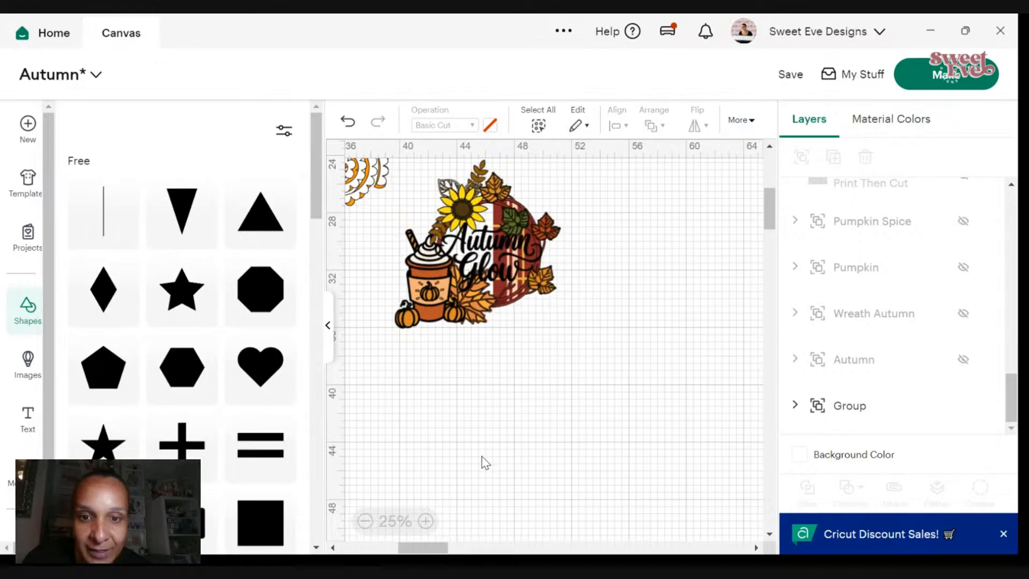
click(426, 521)
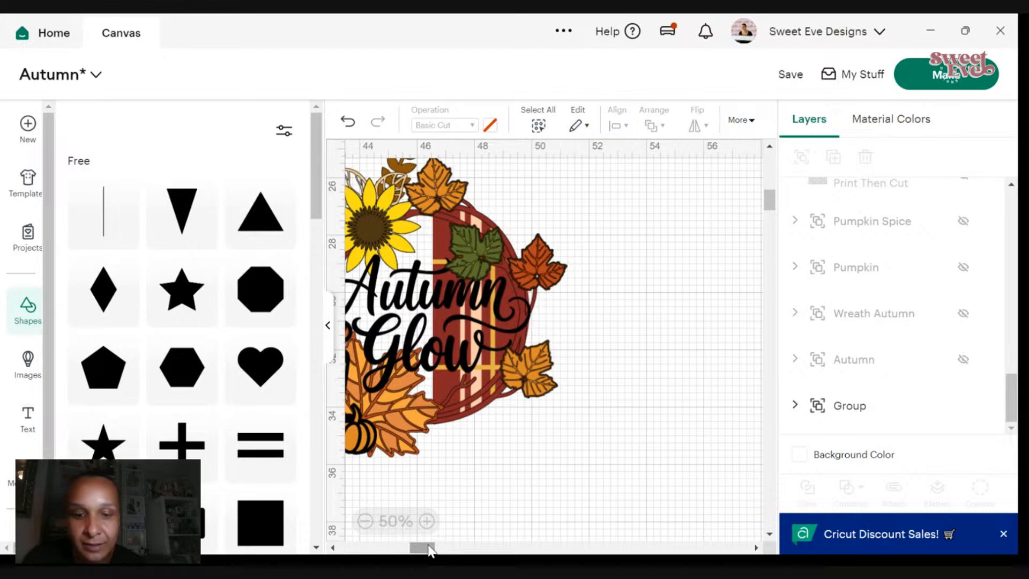
drag(429, 549, 421, 551)
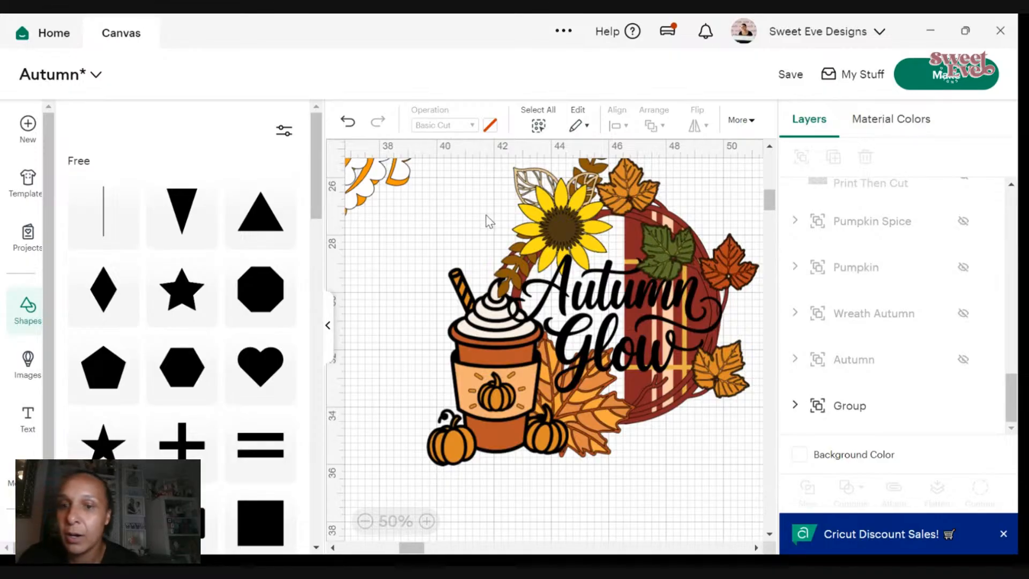
scroll(499, 203, up, 5)
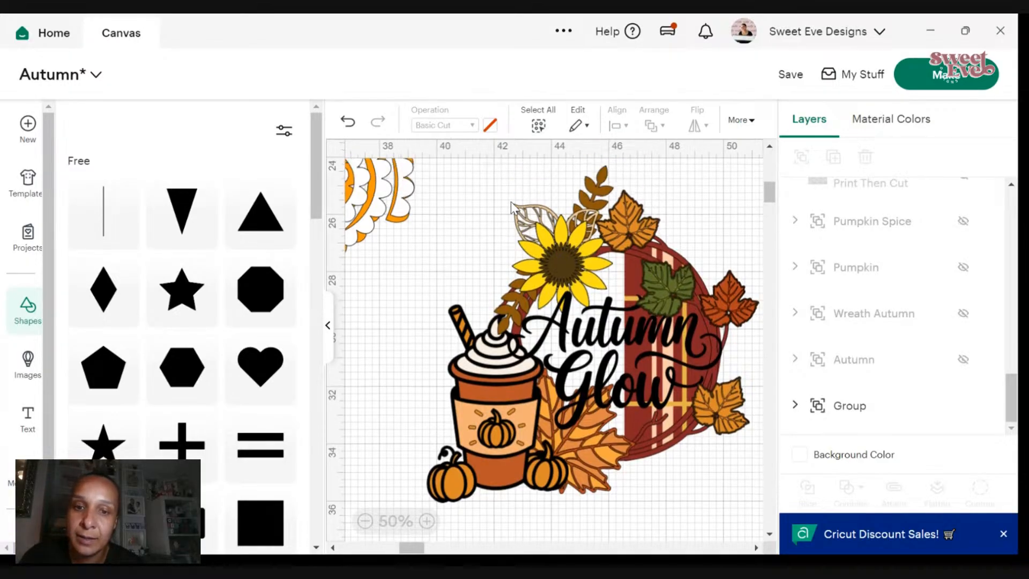
scroll(503, 193, down, 5)
drag(478, 377, 484, 368)
click(631, 469)
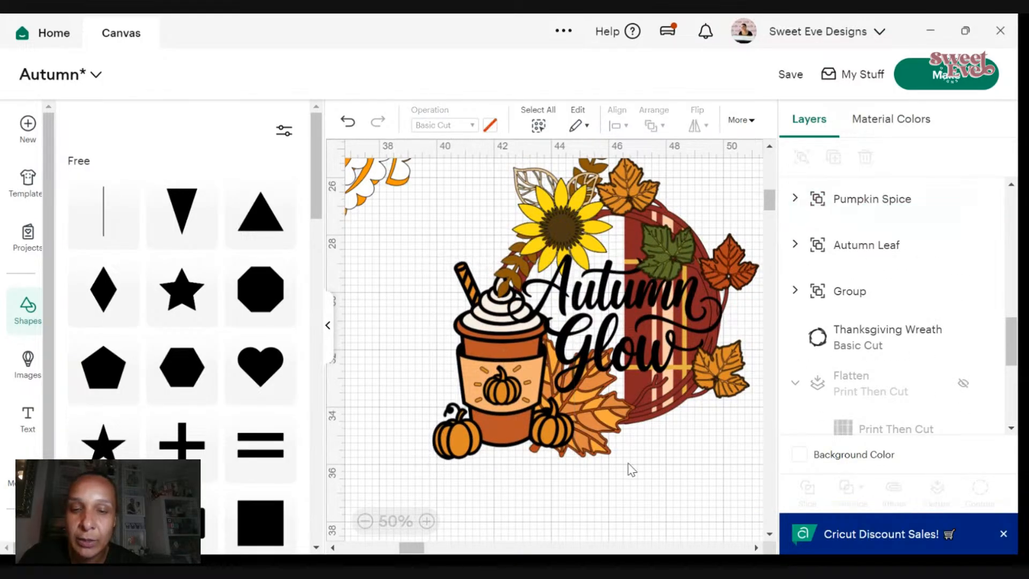
drag(494, 408, 495, 416)
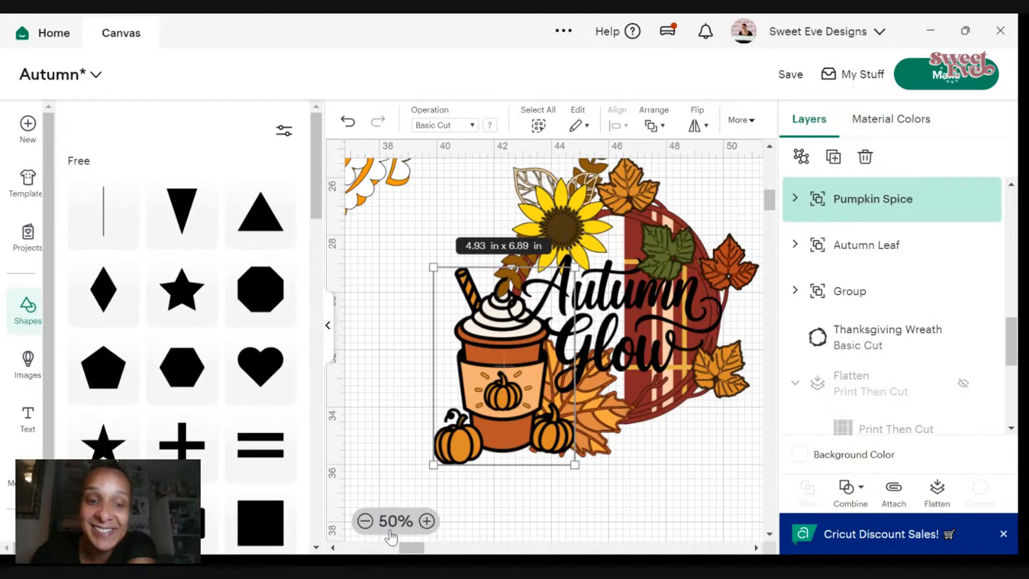
- Try the orange rolled flower over the lower right of the wreath and return it to its spot beside the design
click(366, 521)
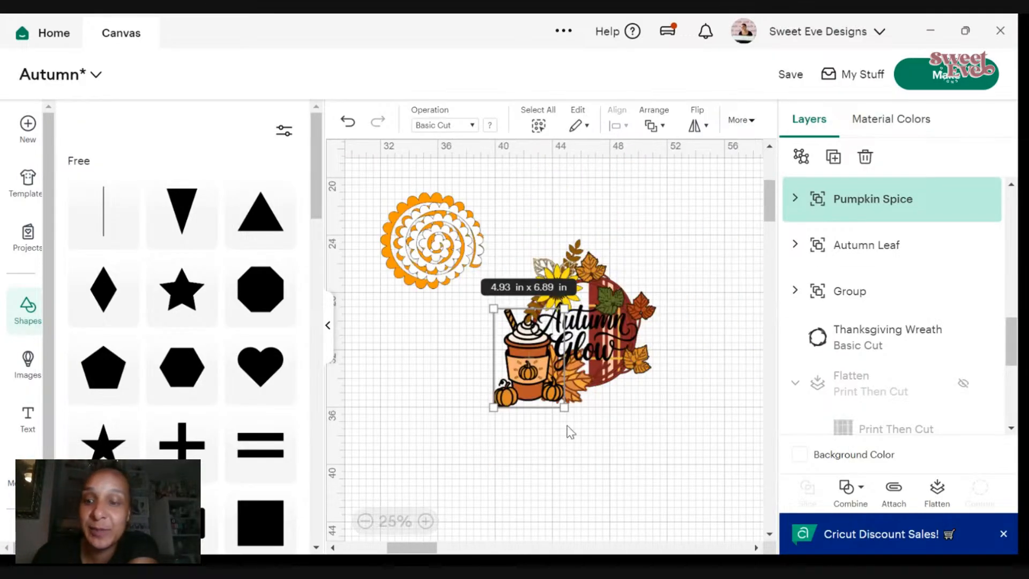
click(756, 397)
click(425, 521)
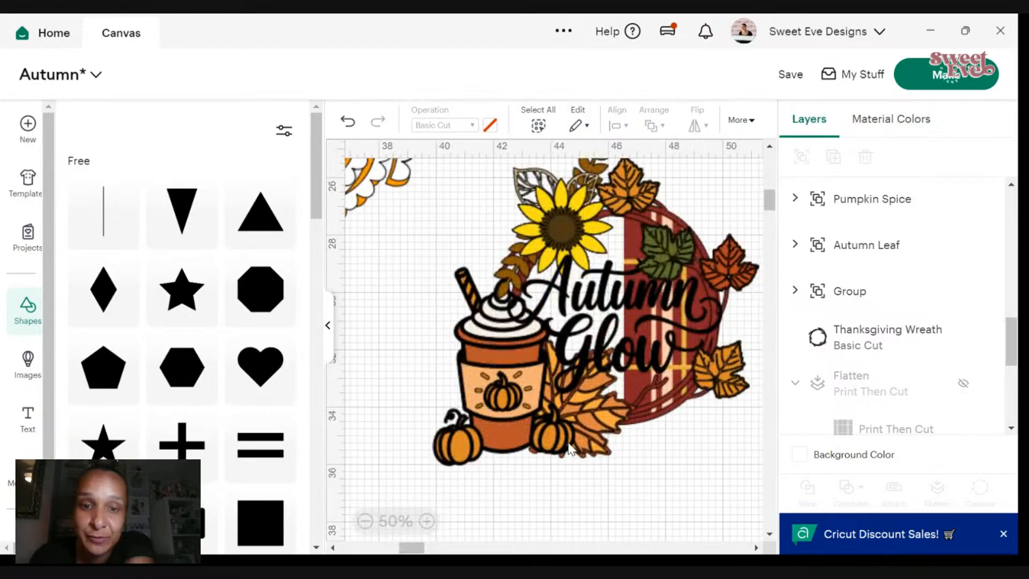
scroll(367, 222, up, 3)
drag(454, 248, 665, 467)
scroll(664, 467, down, 2)
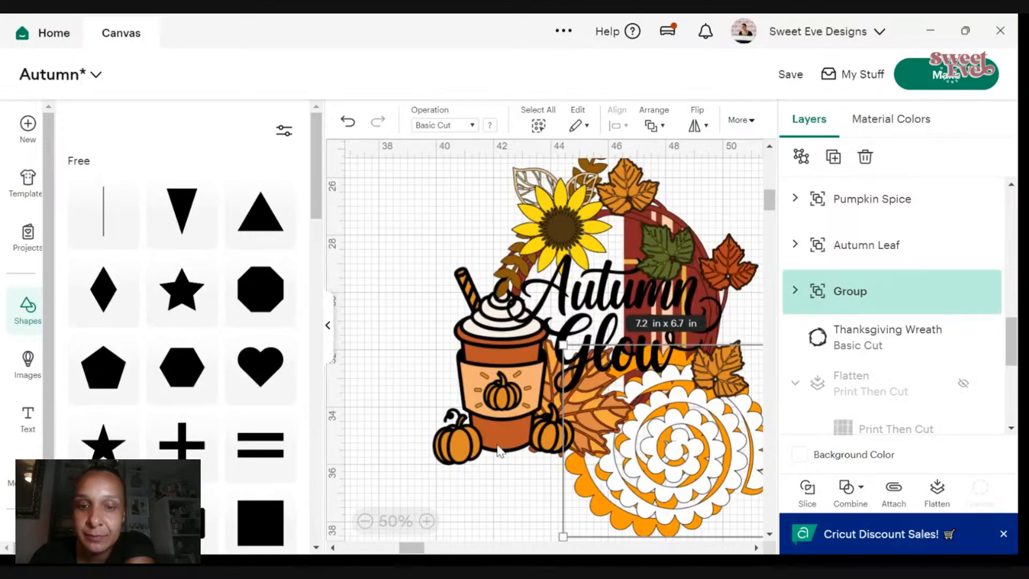
drag(710, 418, 338, 97)
scroll(720, 457, up, 2)
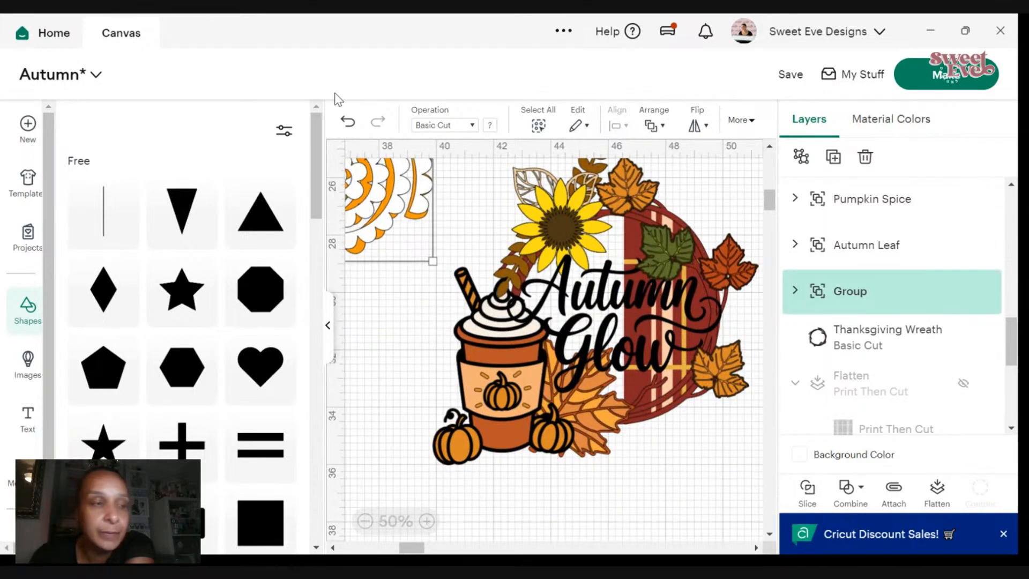
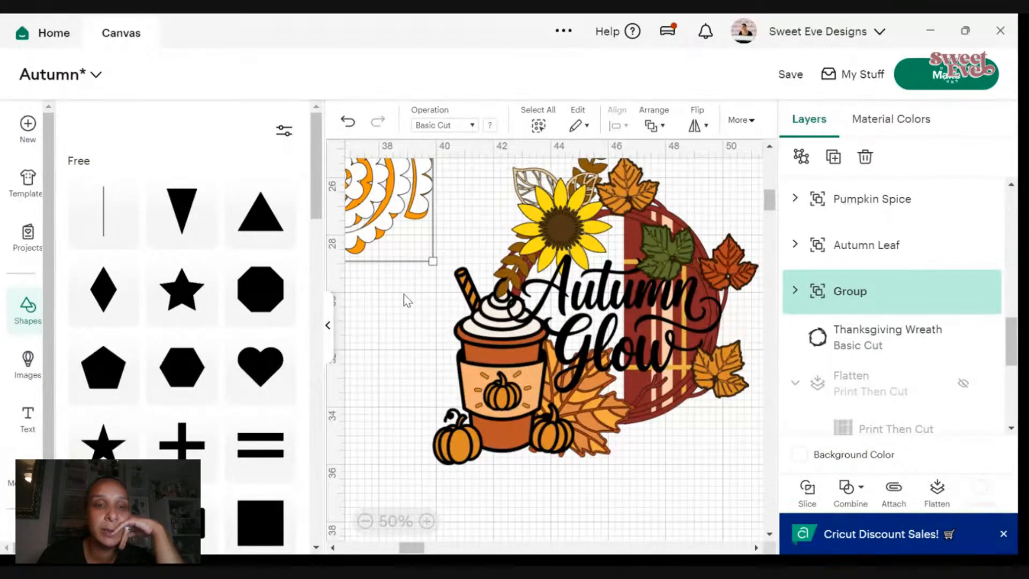
scroll(395, 230, down, 2)
scroll(395, 228, up, 4)
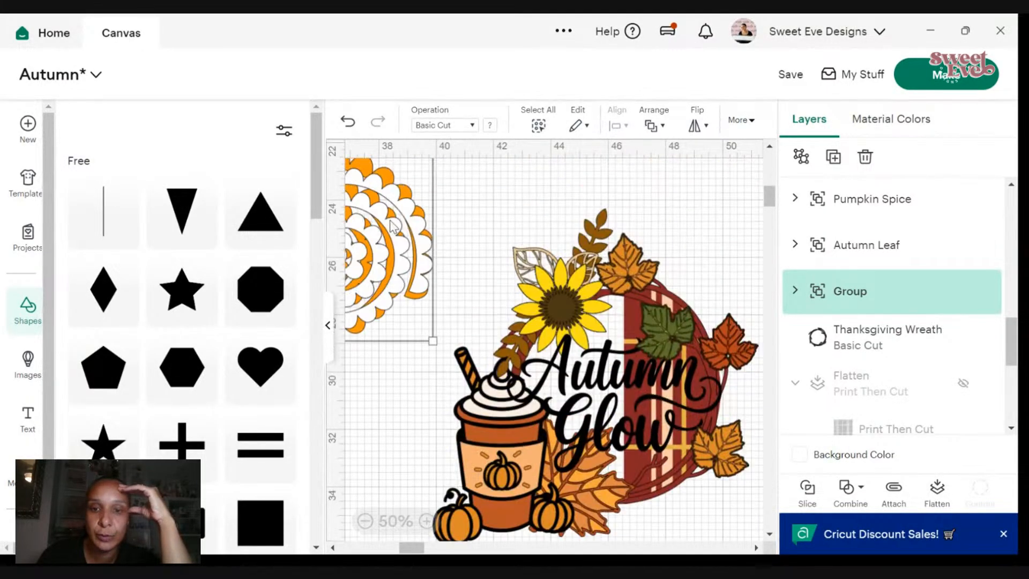
scroll(616, 220, down, 1)
scroll(599, 210, down, 1)
click(500, 392)
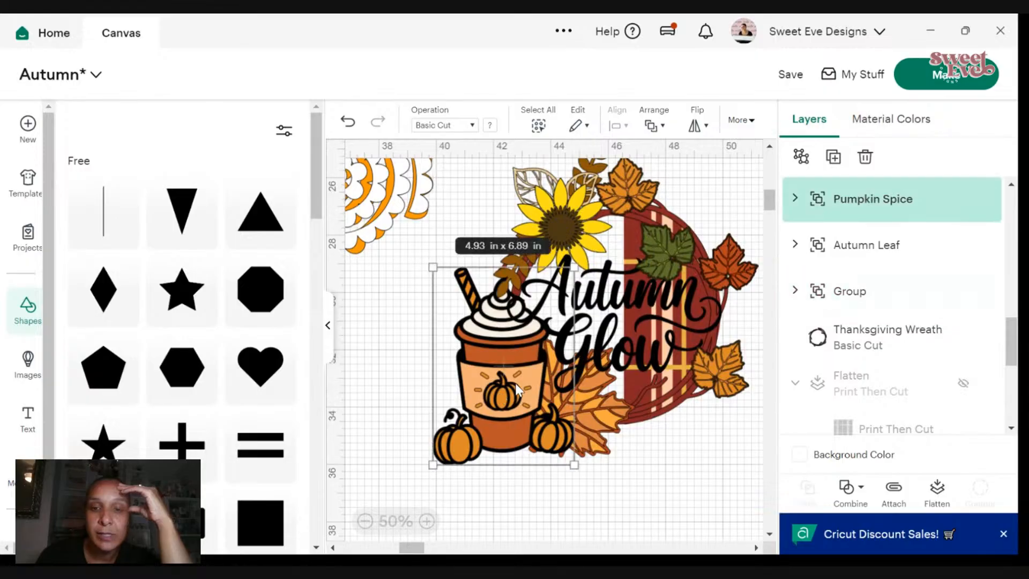
- Move the Autumn Glow text off the wreath to the empty canvas area below the design
click(662, 316)
drag(617, 322, 612, 453)
scroll(606, 411, down, 6)
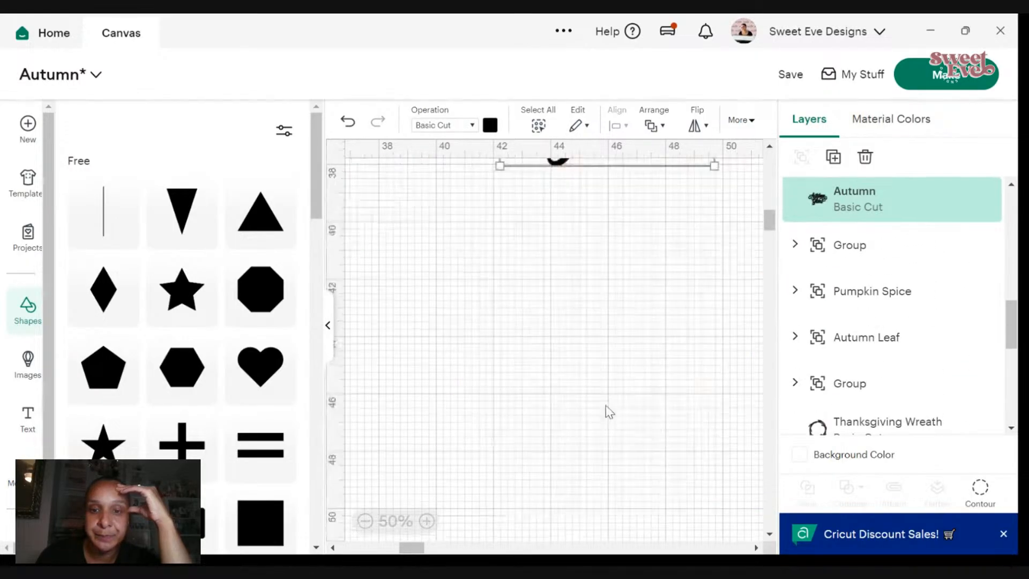
scroll(615, 211, up, 4)
drag(605, 304, 556, 450)
scroll(556, 450, down, 4)
drag(551, 290, 536, 357)
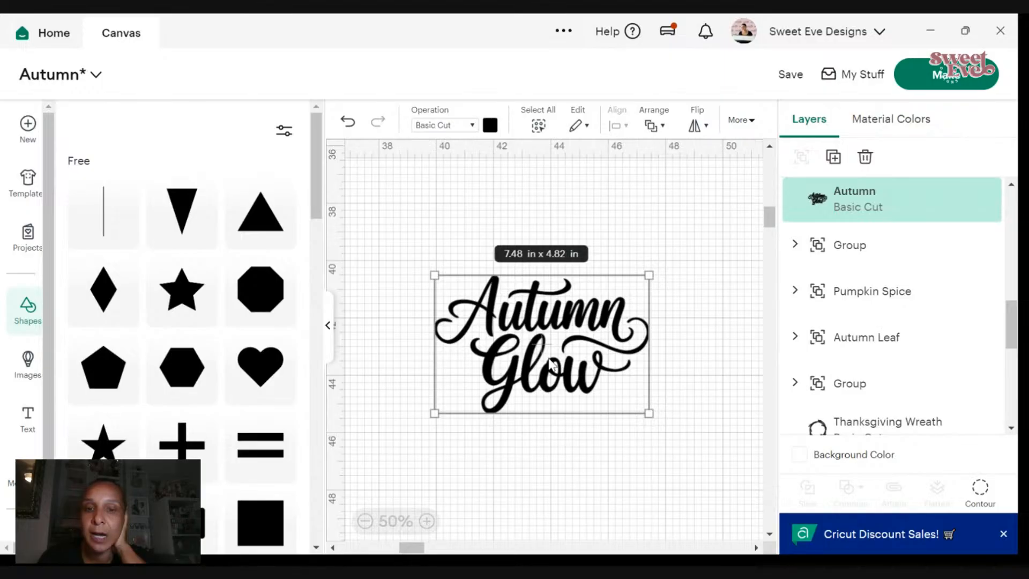
drag(552, 365, 509, 285)
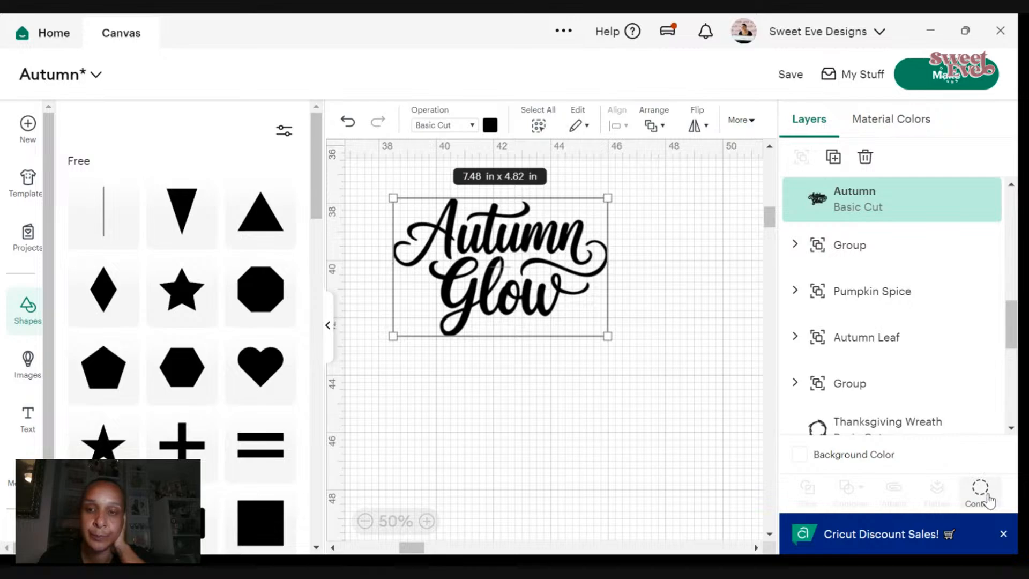
- Duplicate the Autumn Glow text and center-align both copies exactly on top of each other
right_click(523, 267)
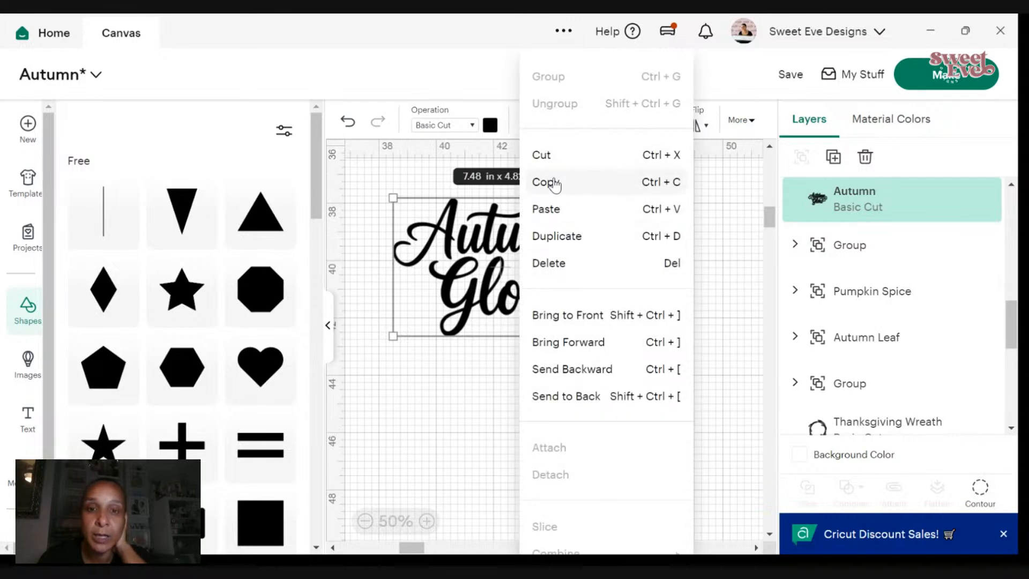
click(572, 235)
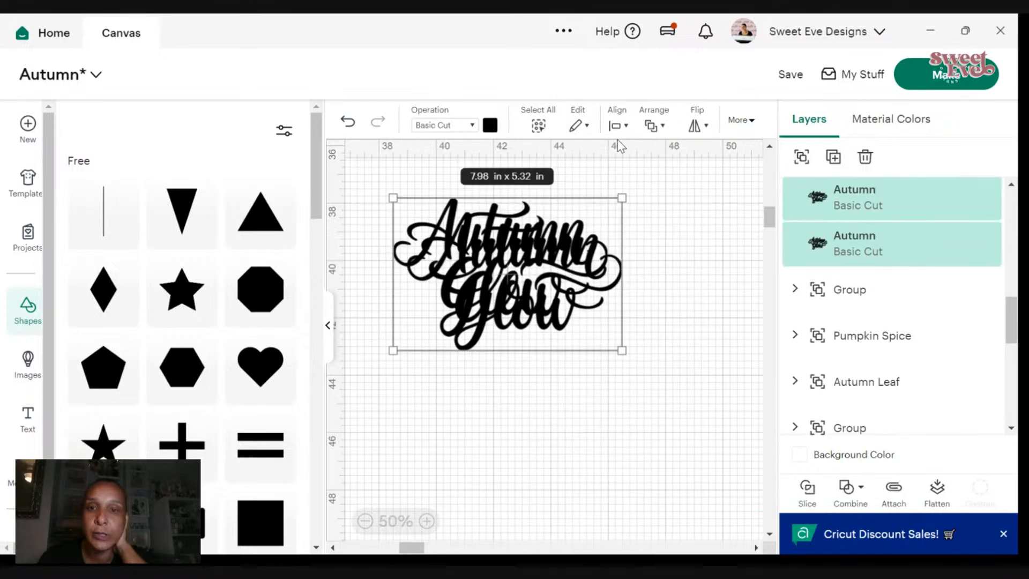
click(618, 125)
click(672, 353)
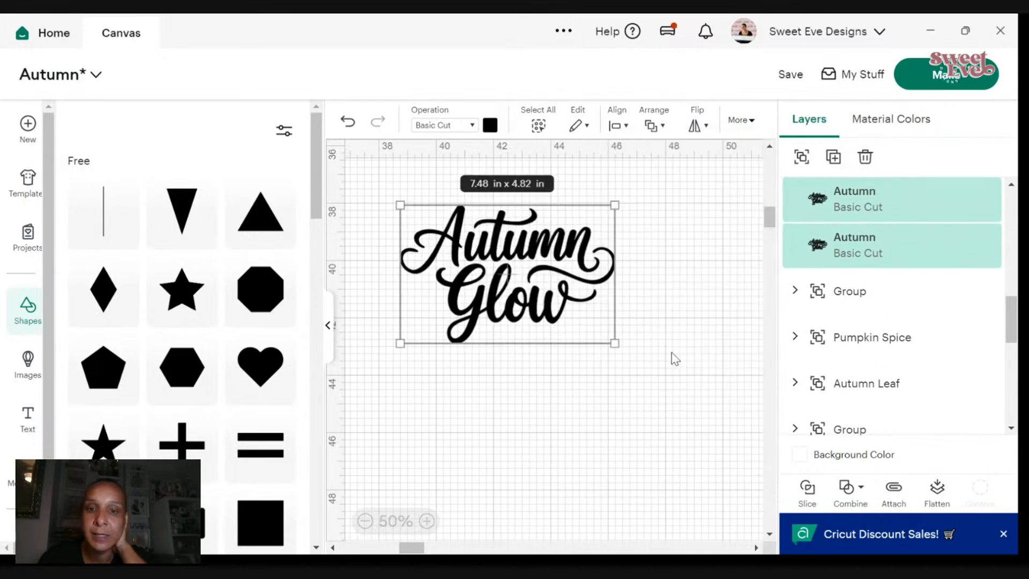
- Hide the contours of the word Glow and its inner letter openings on the lower copy, leaving only Autumn
click(835, 259)
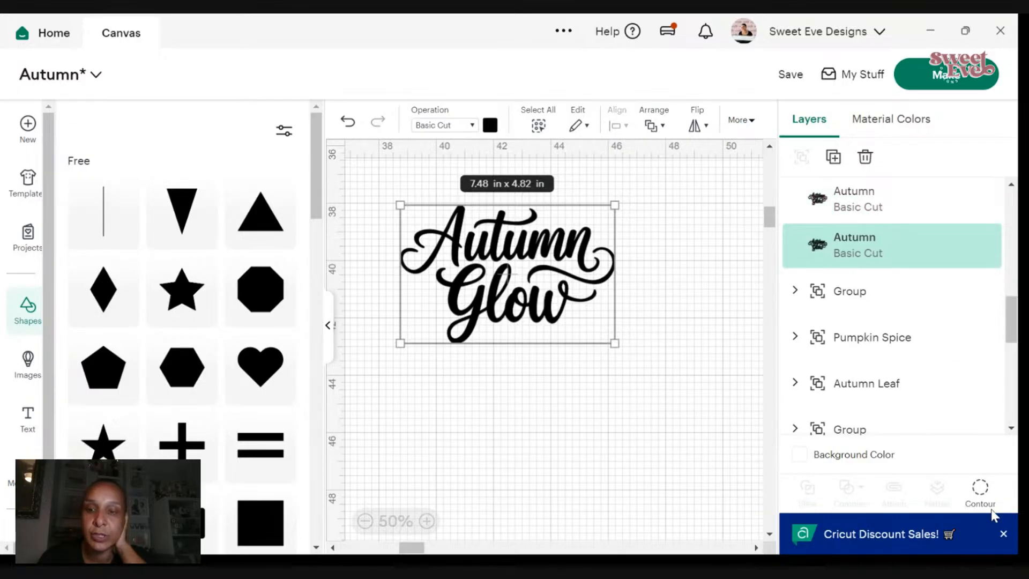
click(979, 490)
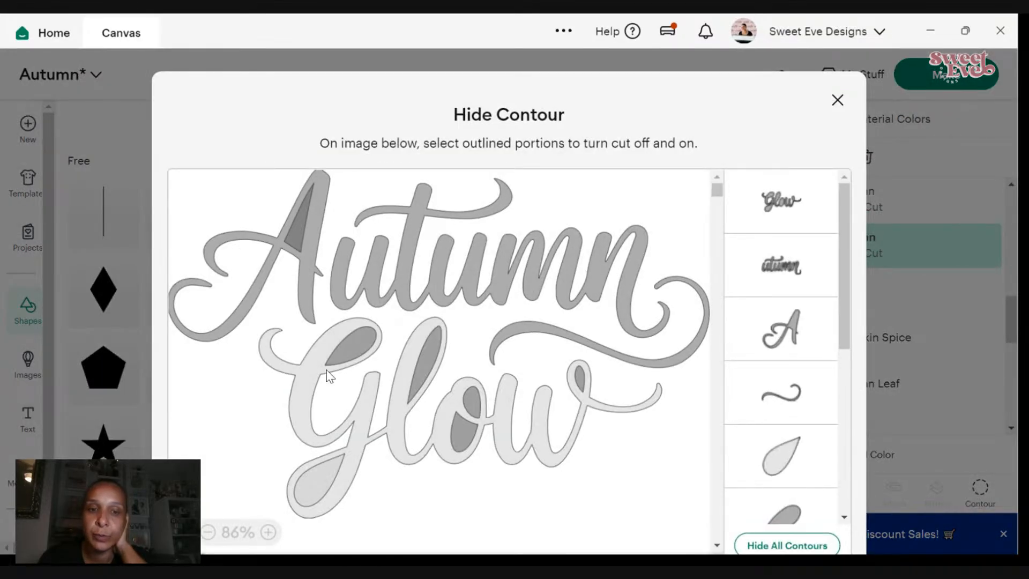
click(296, 375)
click(370, 356)
click(373, 360)
click(350, 360)
click(317, 482)
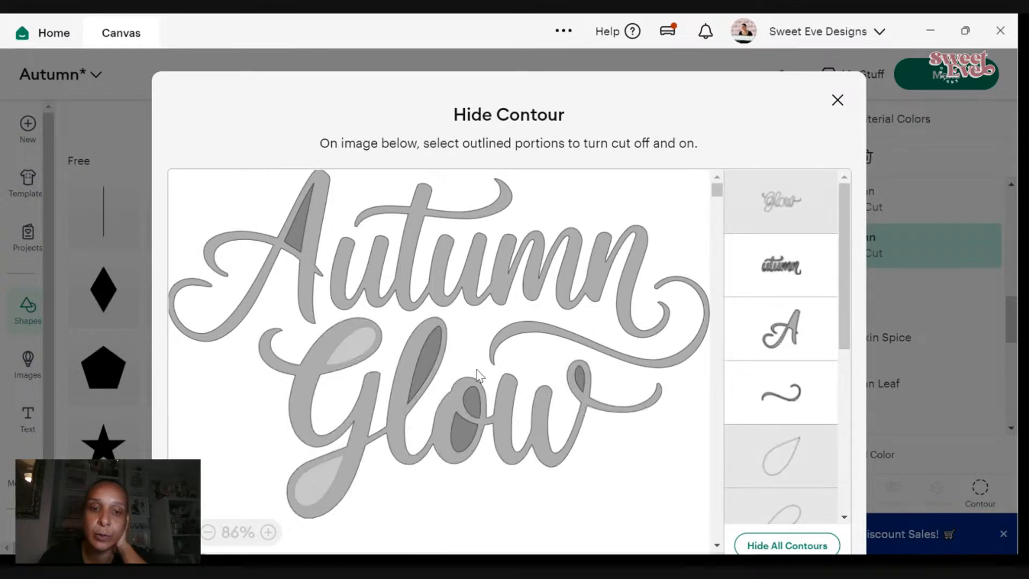
click(426, 397)
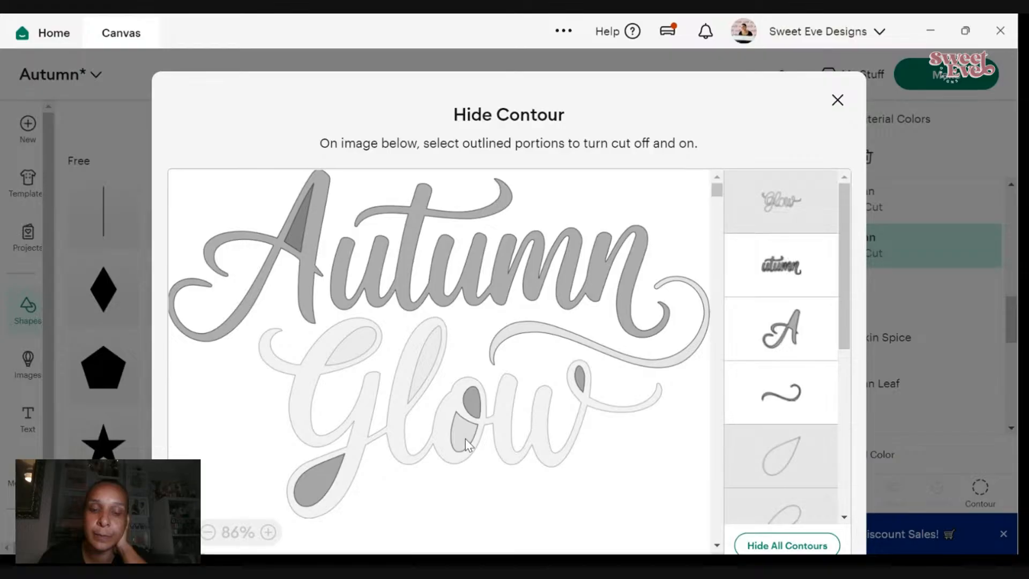
click(590, 386)
click(837, 101)
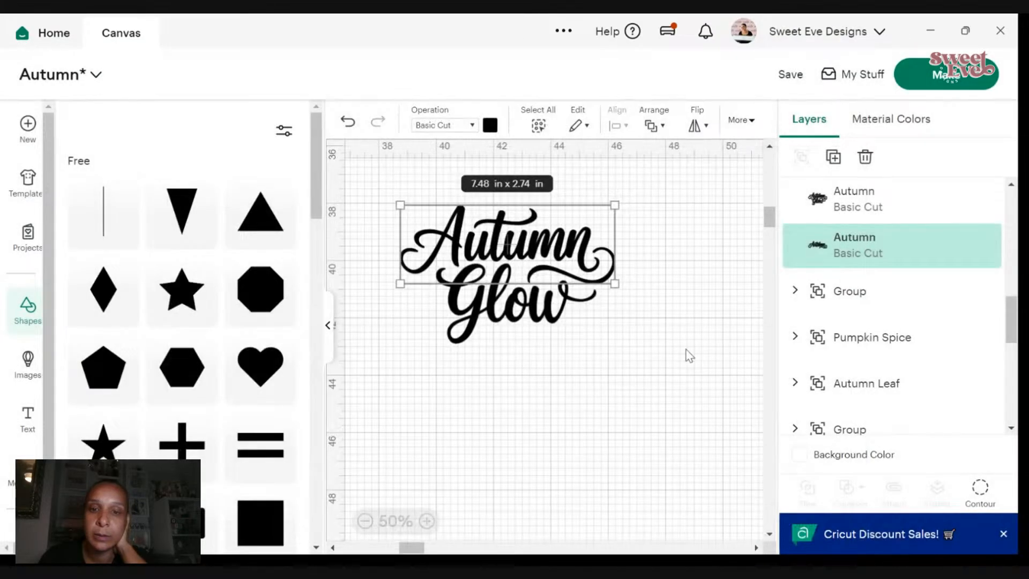
- Move the full Autumn Glow copy below the Autumn-only copy, and undo the move
scroll(686, 354, up, 3)
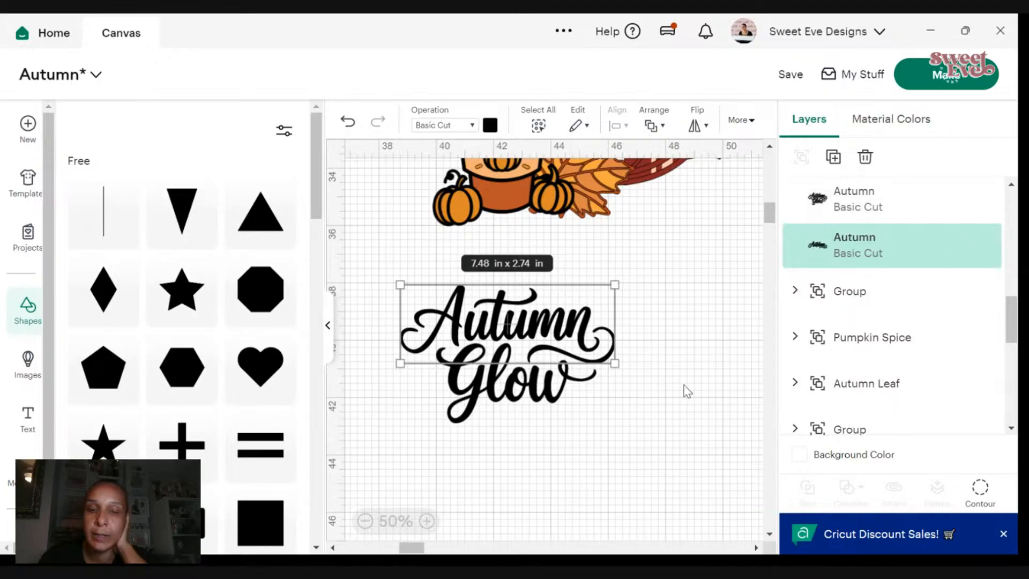
click(688, 392)
click(849, 213)
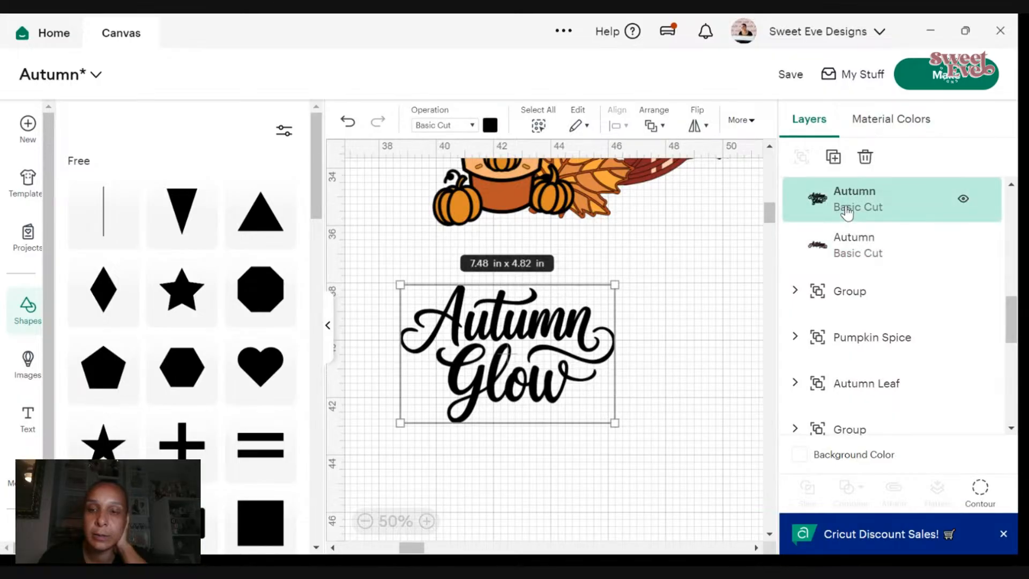
click(623, 355)
drag(455, 302, 521, 411)
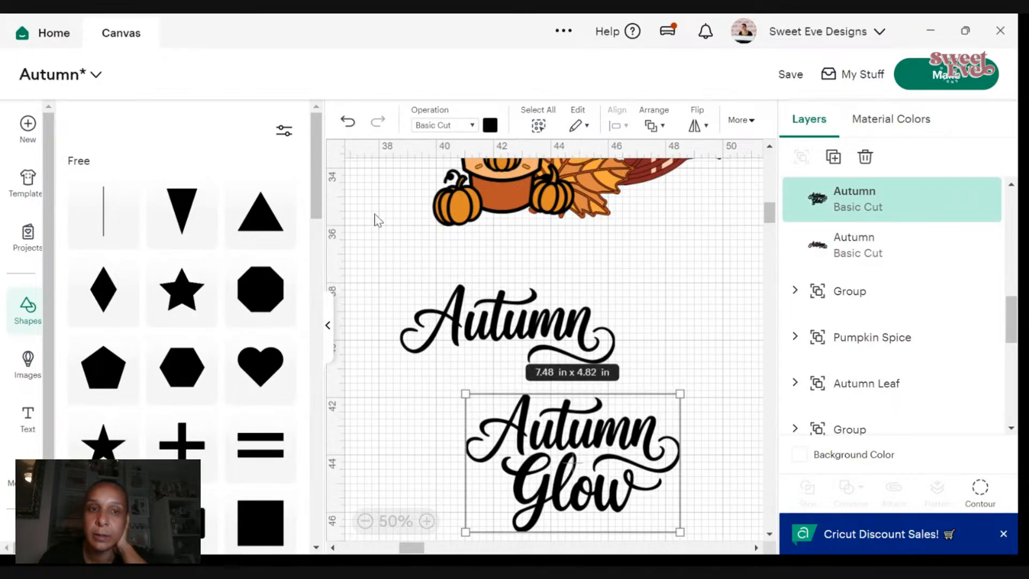
click(347, 124)
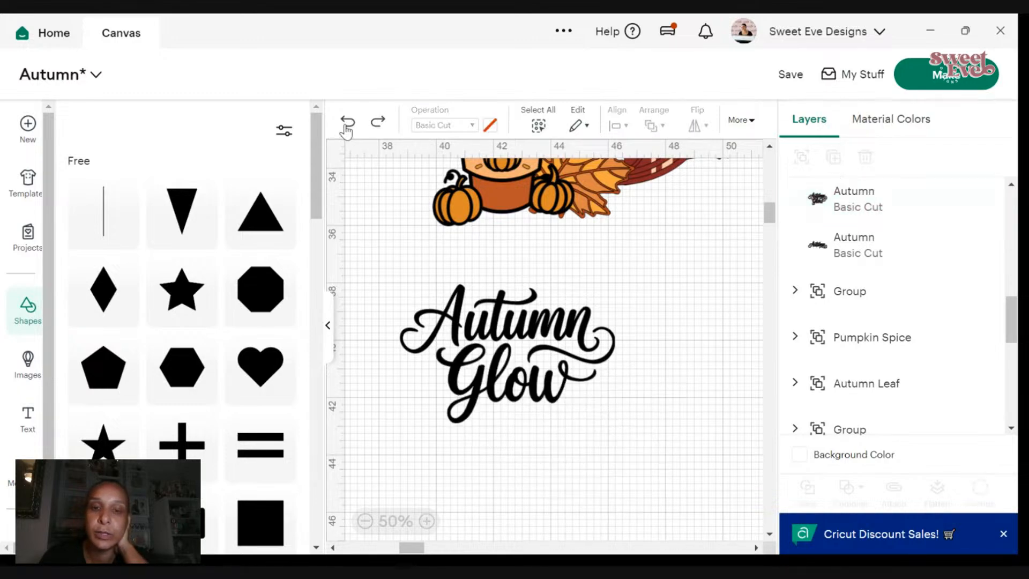
click(523, 331)
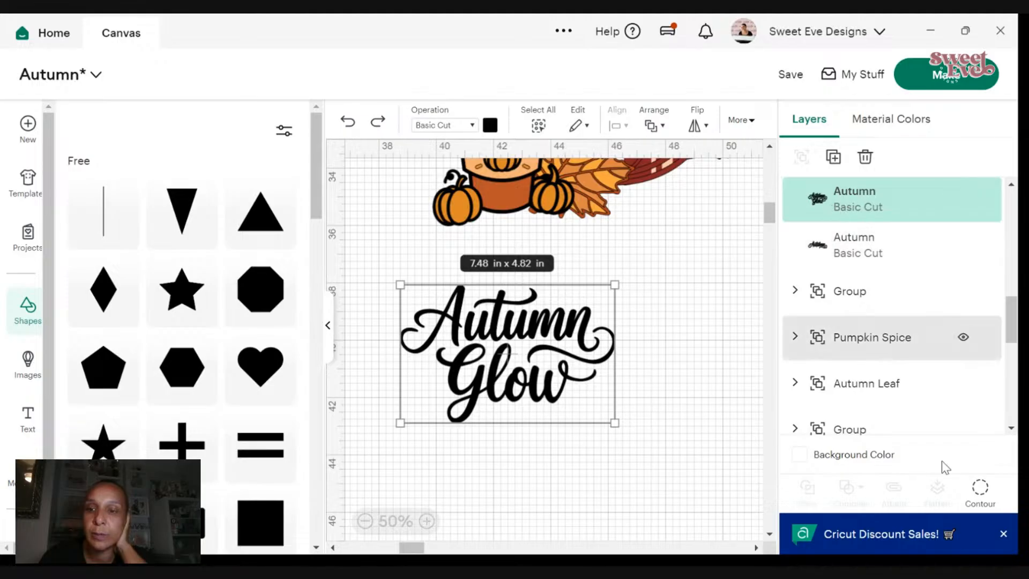
click(979, 489)
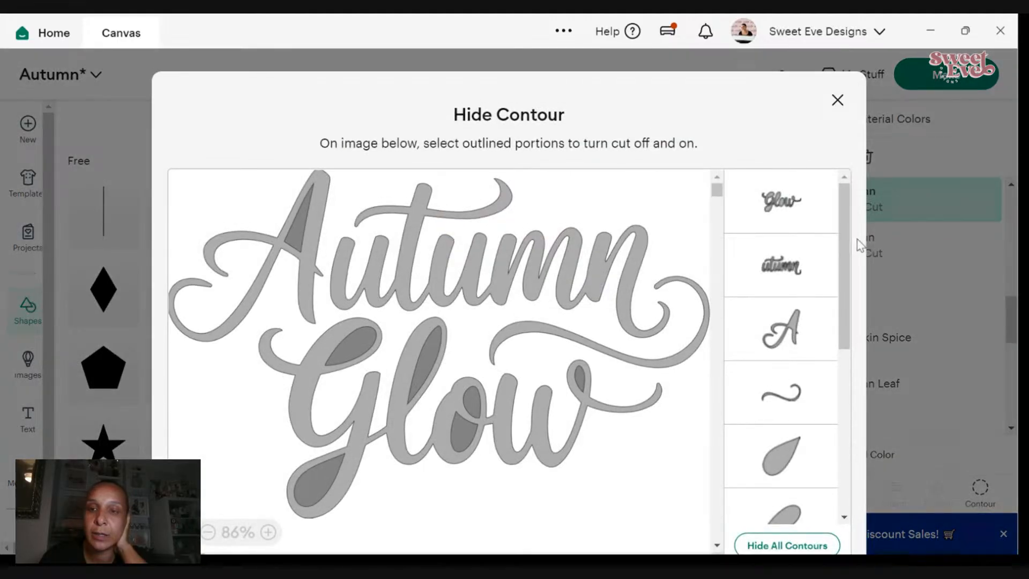
click(838, 100)
drag(570, 333, 724, 308)
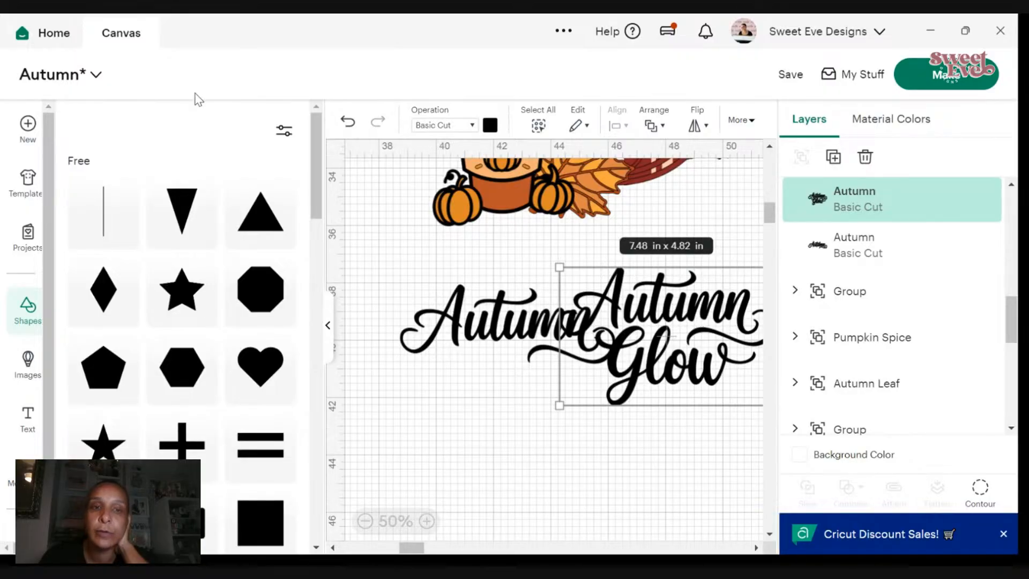
click(349, 122)
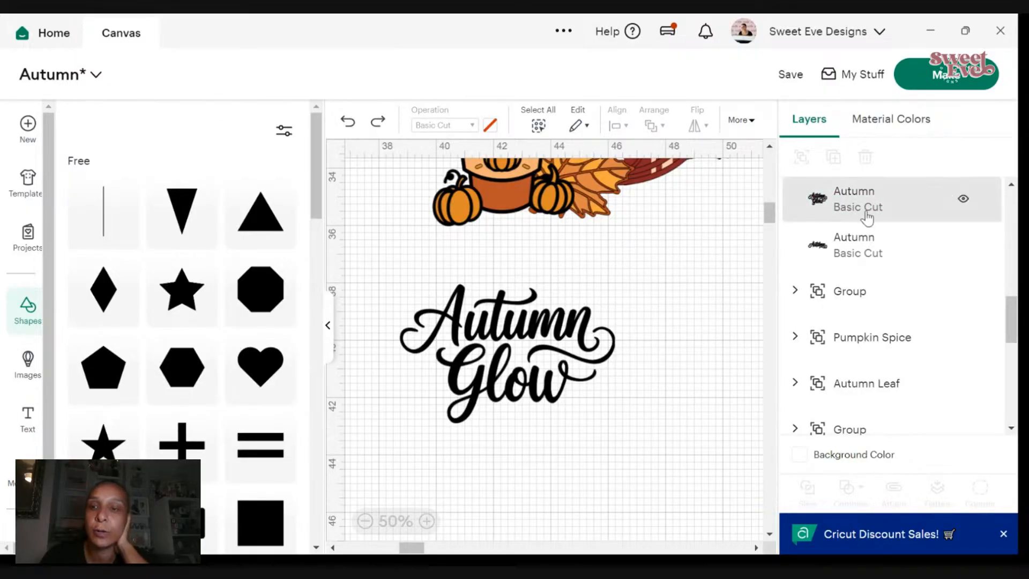
- Hide the contours of the word Autumn on the full-text copy, leaving Glow and the swash
click(850, 198)
click(980, 487)
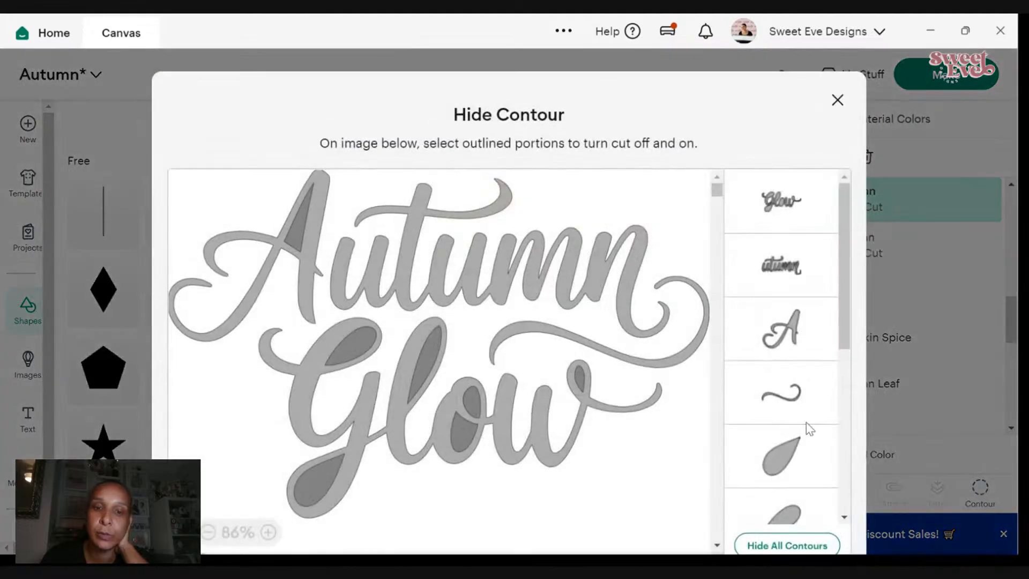
click(302, 221)
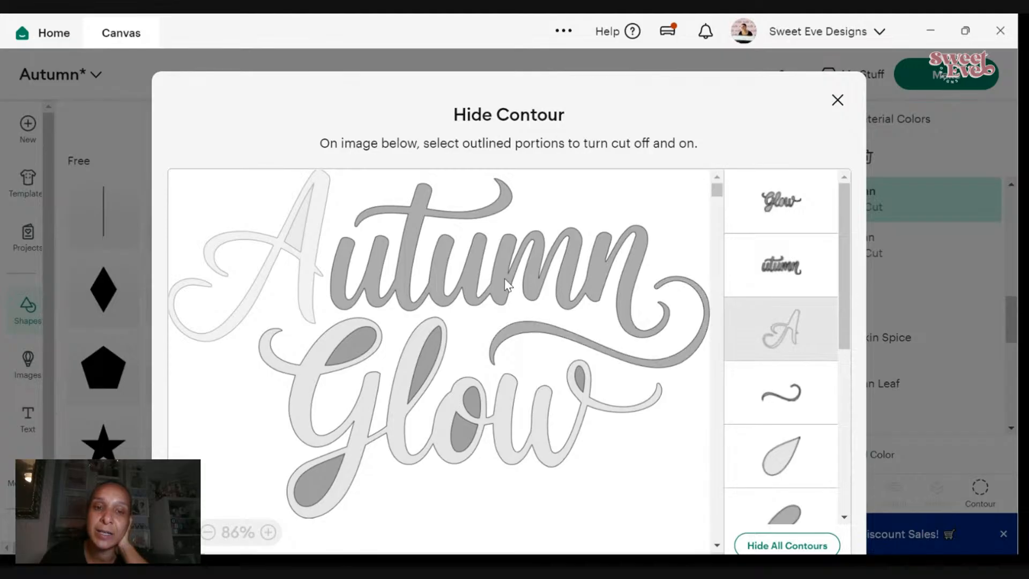
click(517, 265)
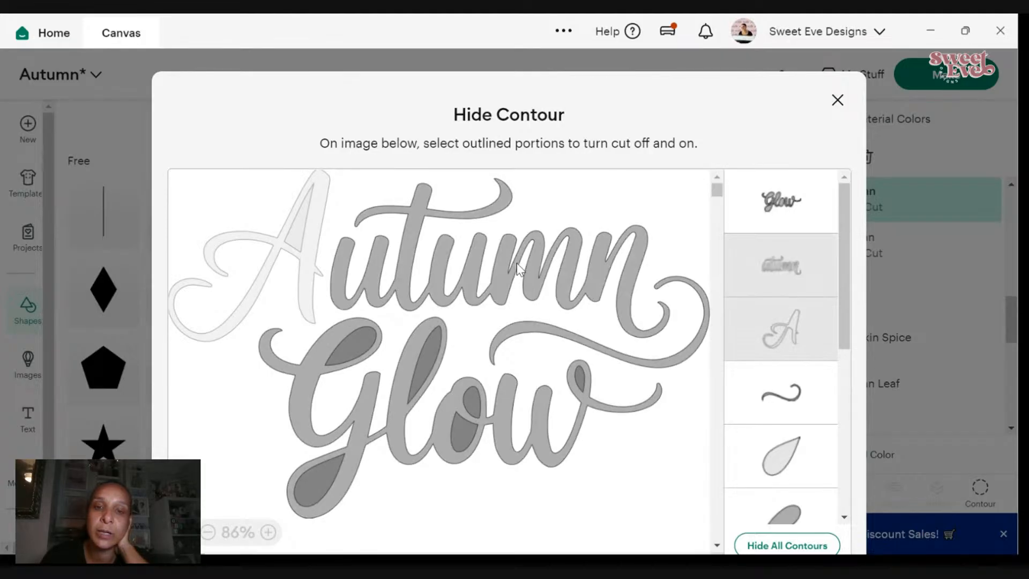
click(838, 100)
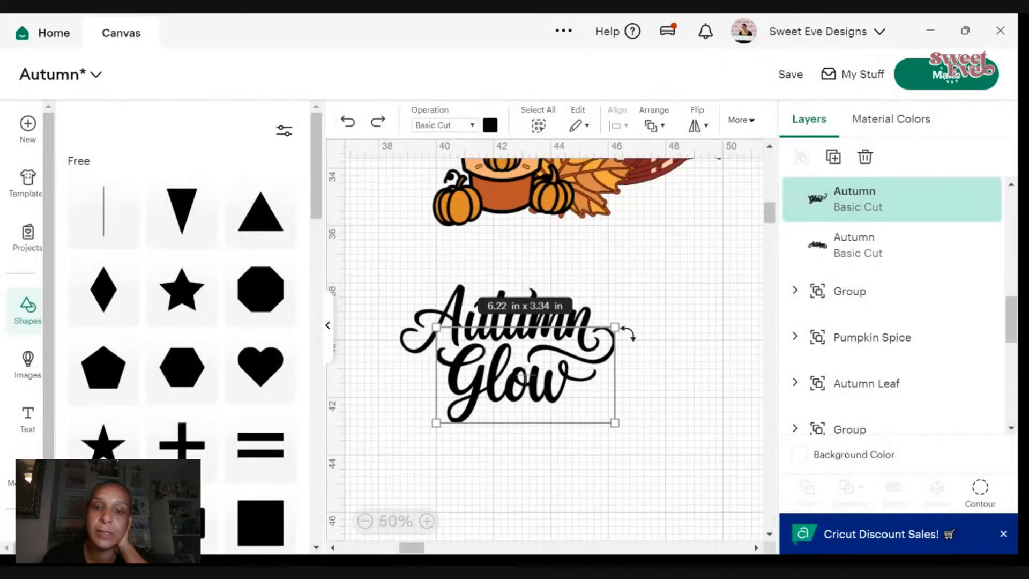
- Recolor the Autumn-only layer golden brown from the material colors
click(911, 245)
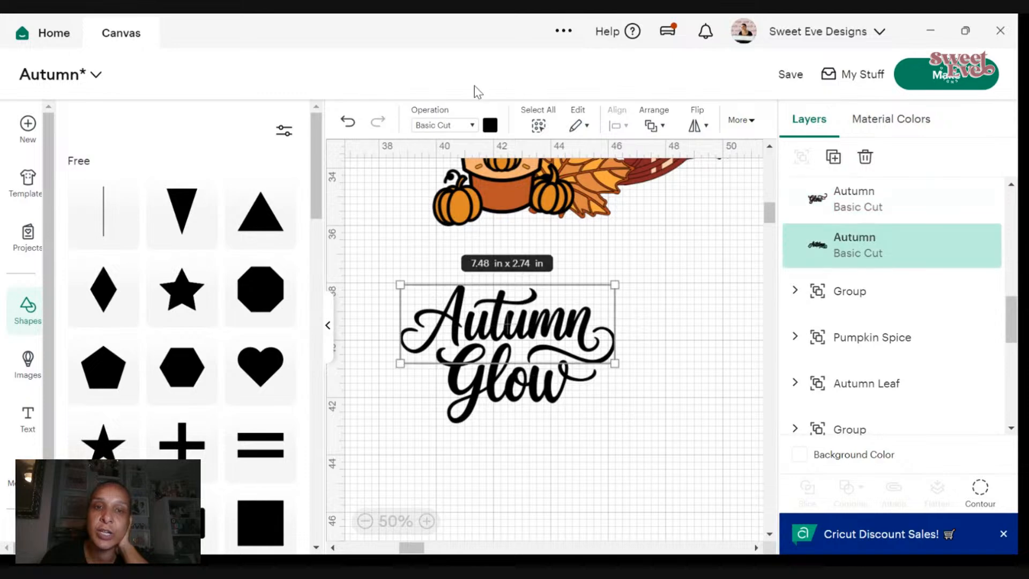
click(490, 126)
click(507, 215)
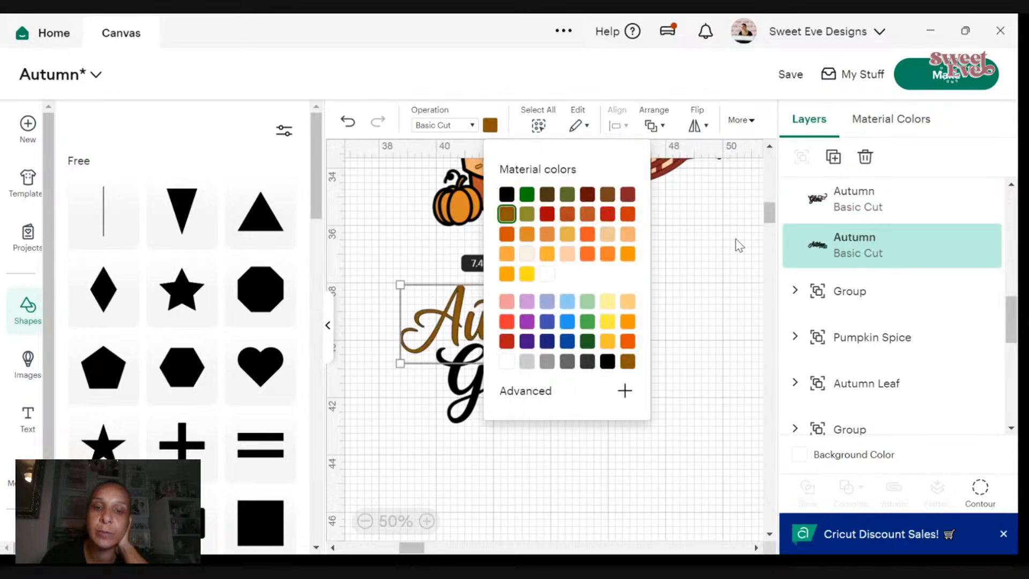
click(740, 246)
- Recolor the Glow layer with its swash light orange from the material colors
click(829, 211)
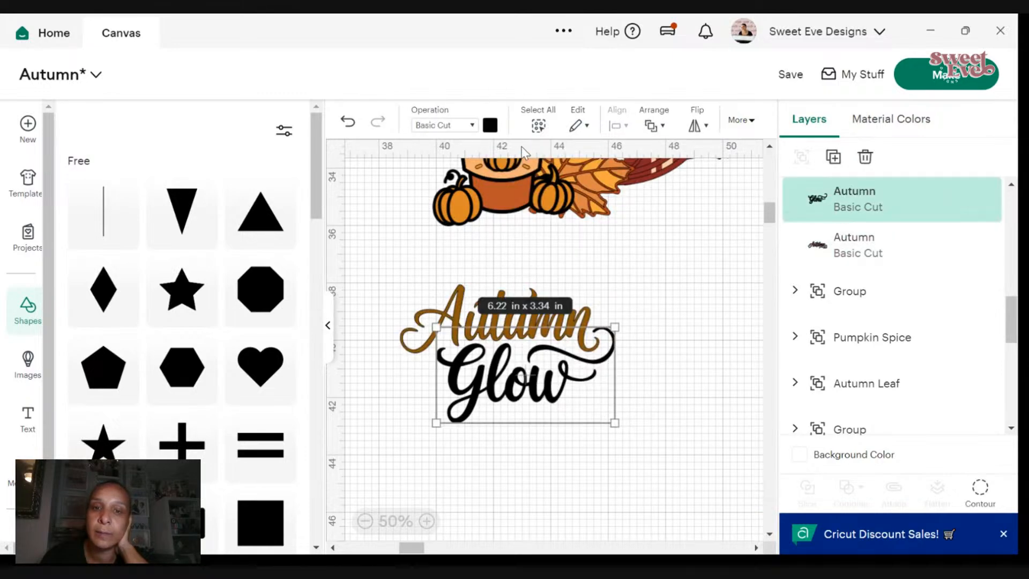
click(490, 126)
click(547, 232)
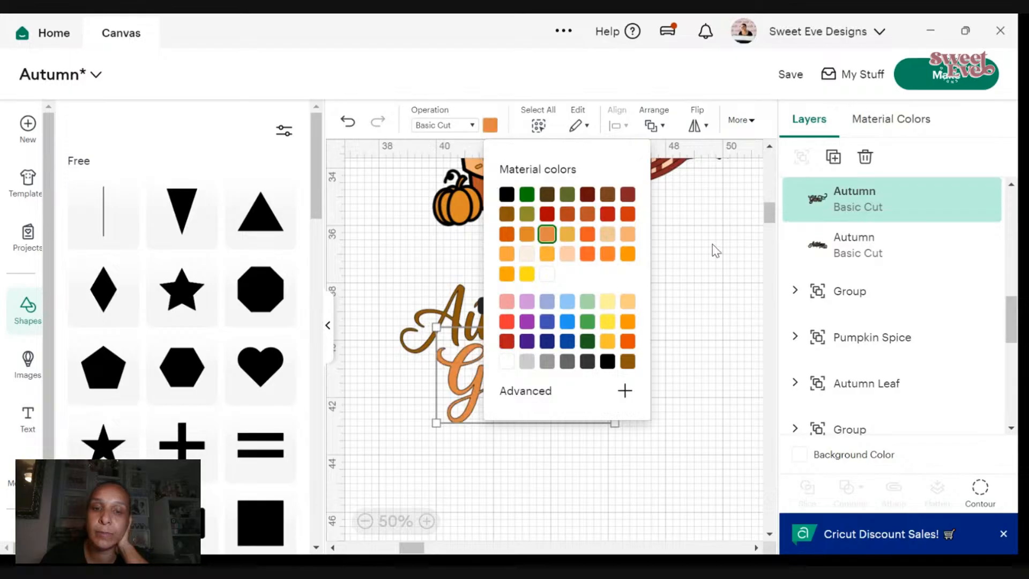
click(668, 399)
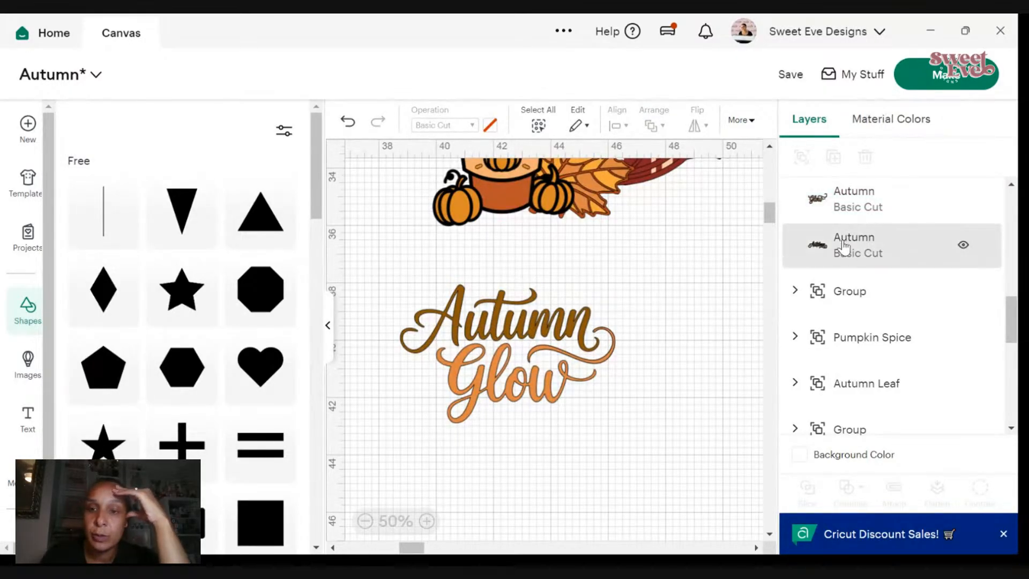
- Duplicate the orange Glow layer and center-align both copies exactly on top of each other
click(833, 213)
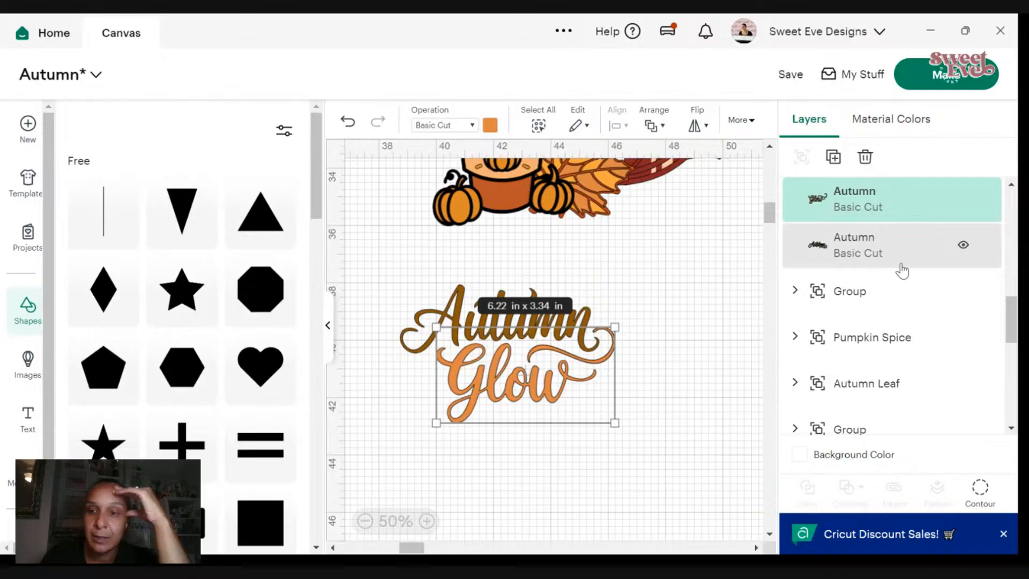
right_click(603, 354)
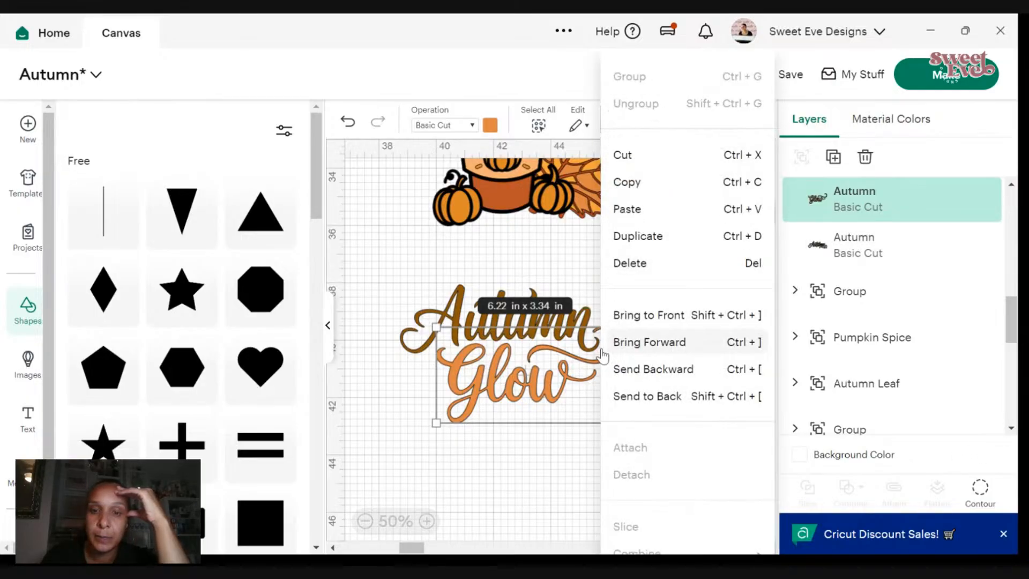
click(658, 241)
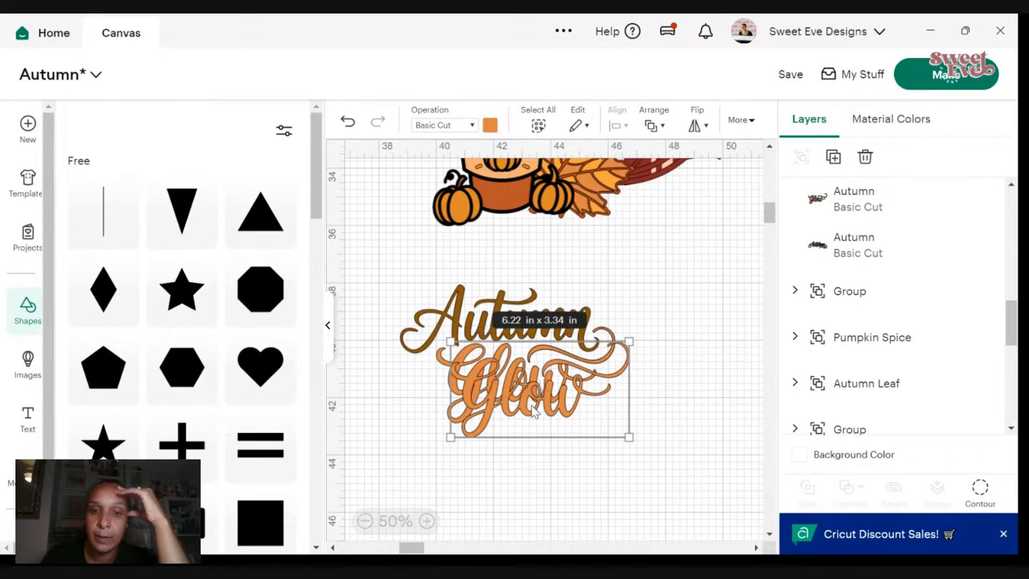
drag(535, 412, 519, 397)
scroll(907, 252, up, 2)
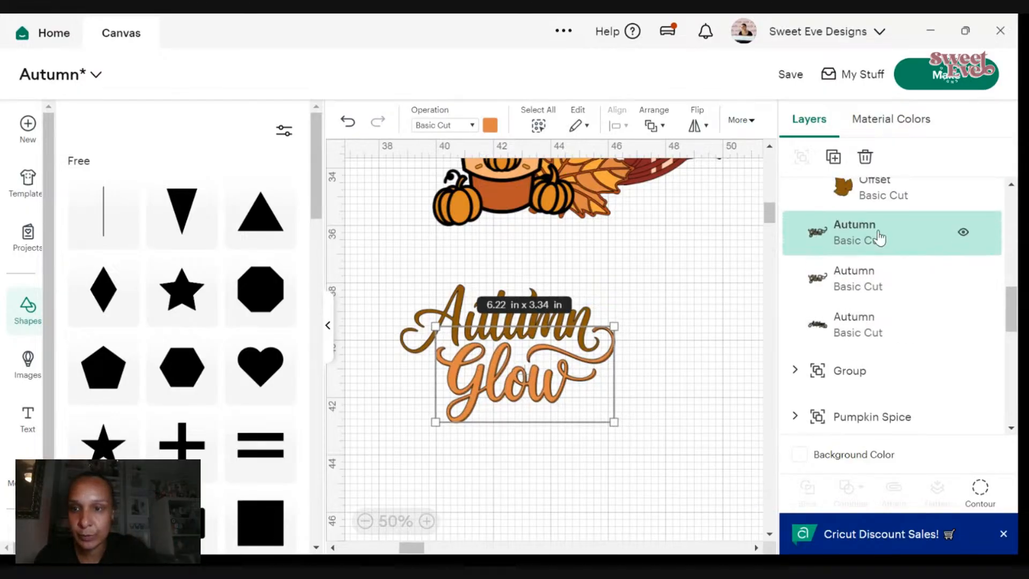
shift+click(873, 282)
click(617, 125)
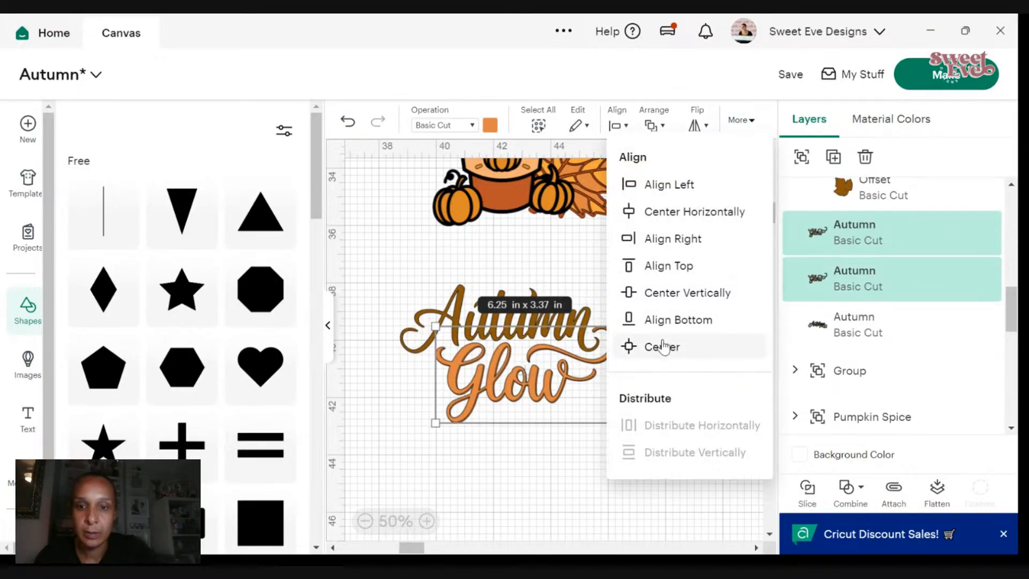
click(662, 348)
click(749, 288)
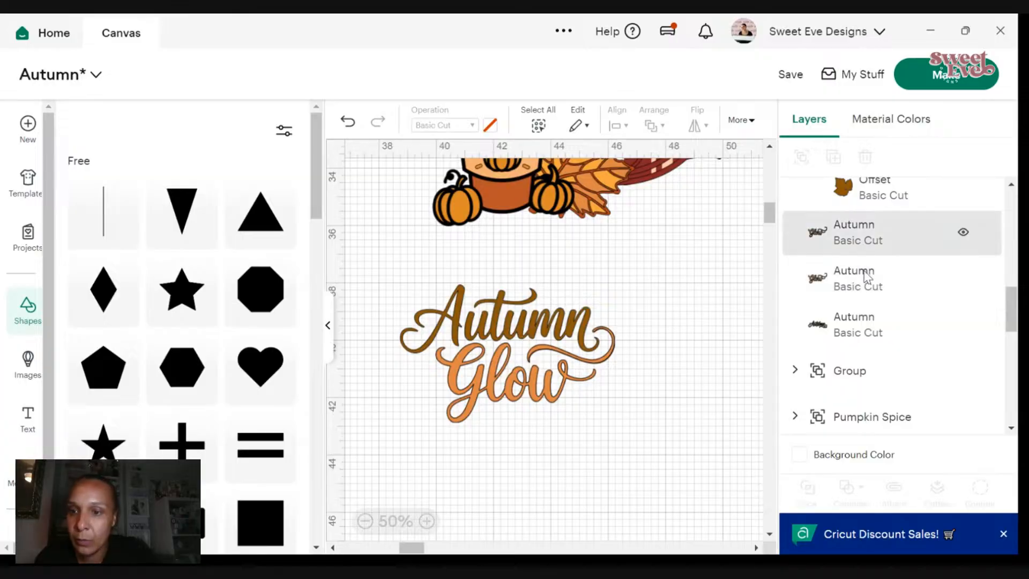
- Hide the swash contour on the lower Glow copy, leaving only the word Glow
click(862, 284)
click(979, 487)
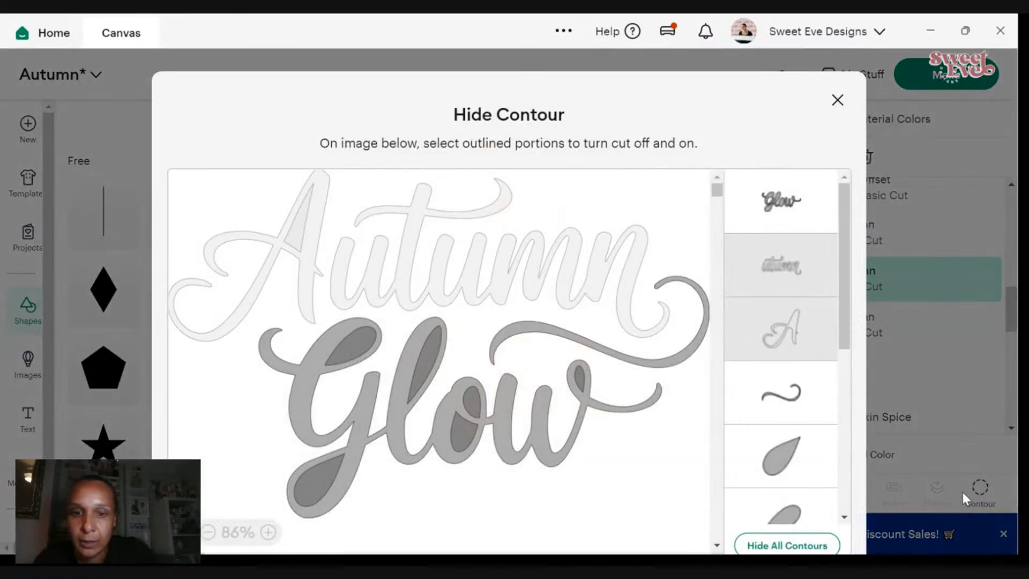
click(707, 356)
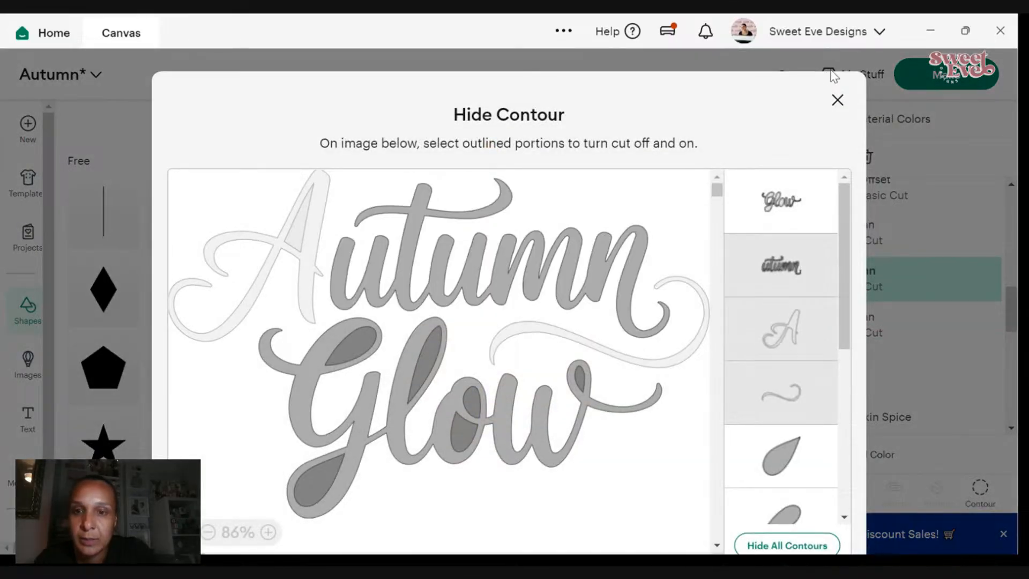
click(837, 99)
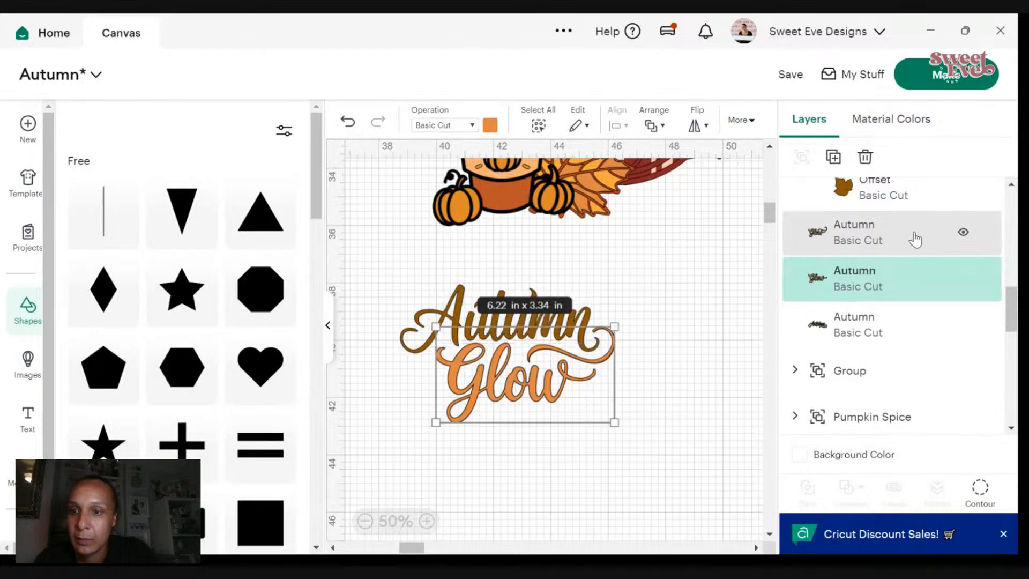
- Hide the inner letter-opening contours of the word Glow on the upper copy
click(915, 235)
click(991, 503)
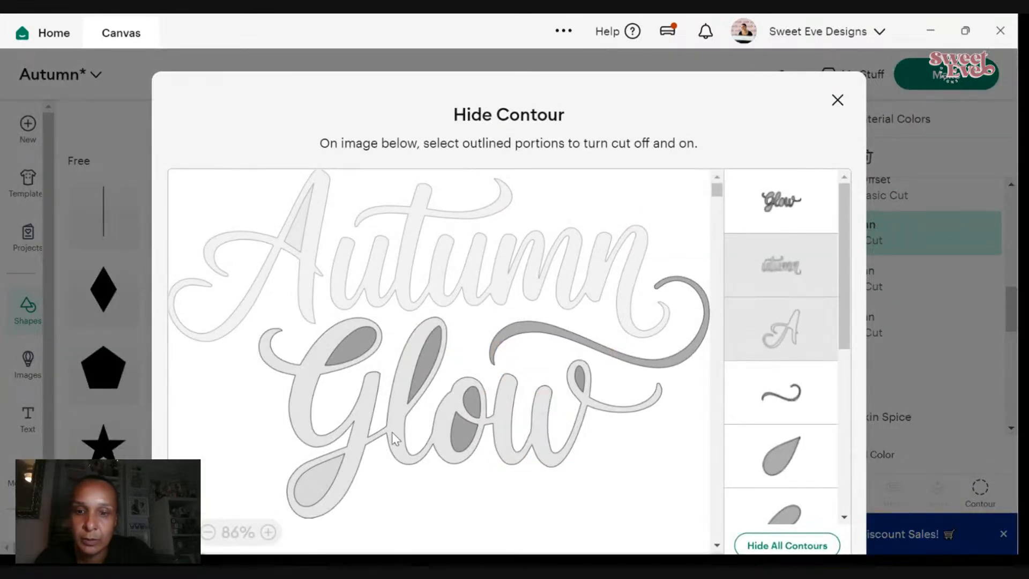
click(392, 440)
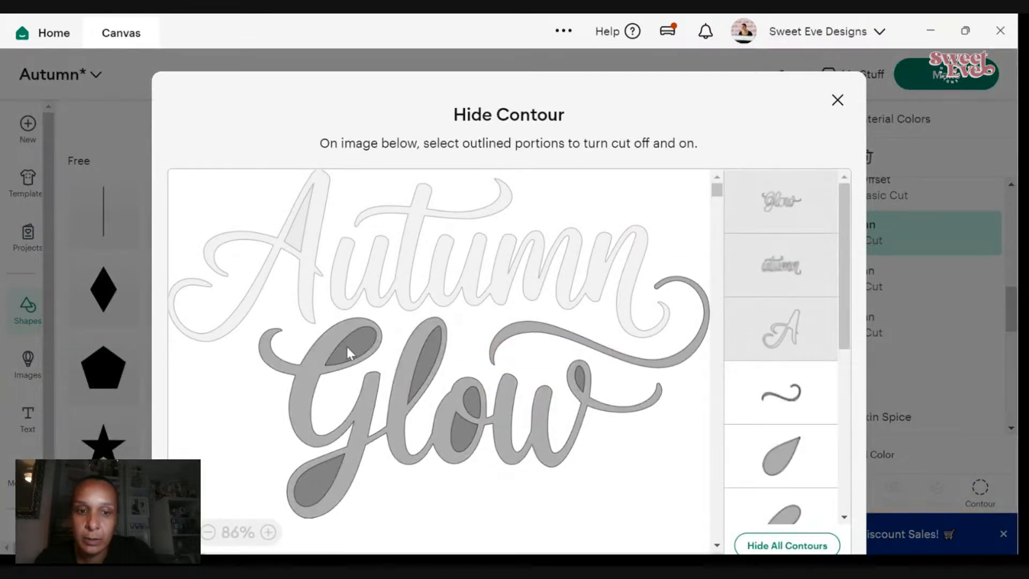
click(320, 482)
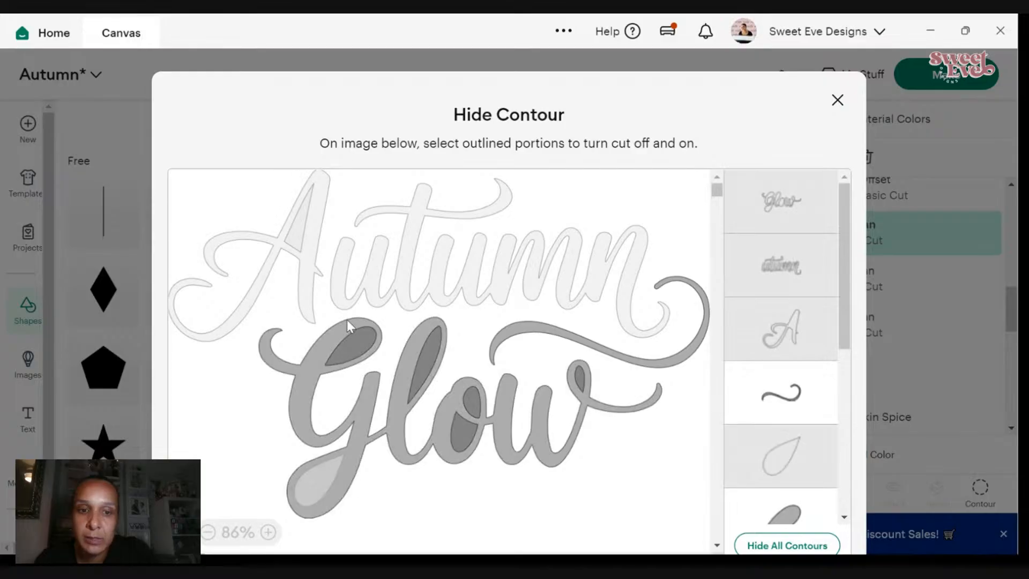
click(356, 339)
click(424, 356)
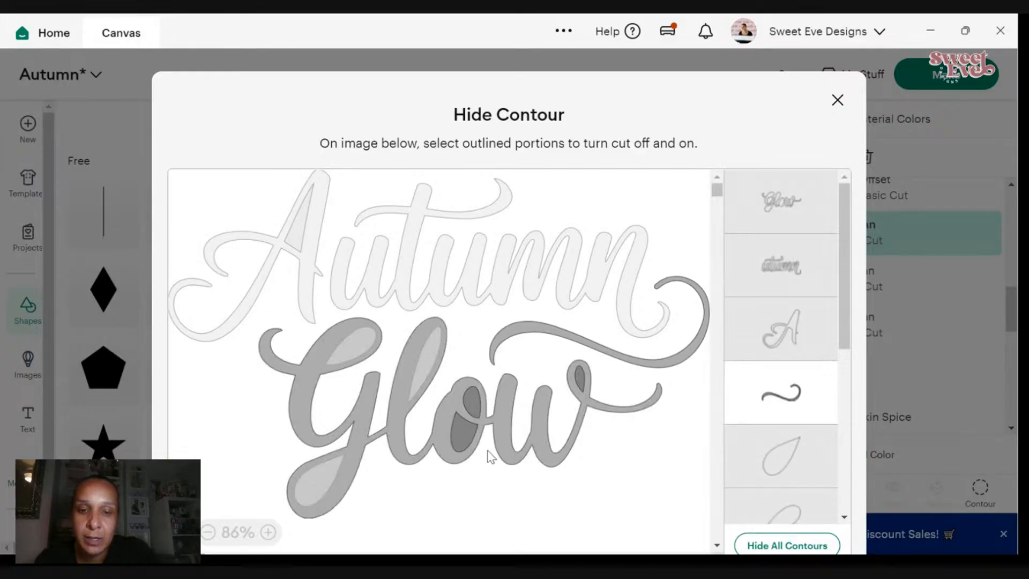
click(468, 424)
click(471, 399)
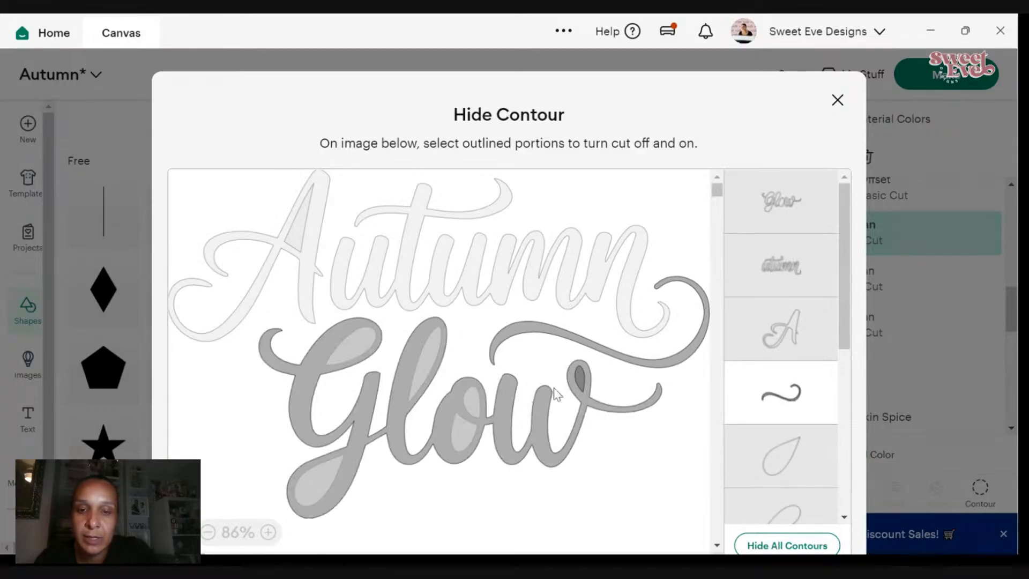
click(577, 380)
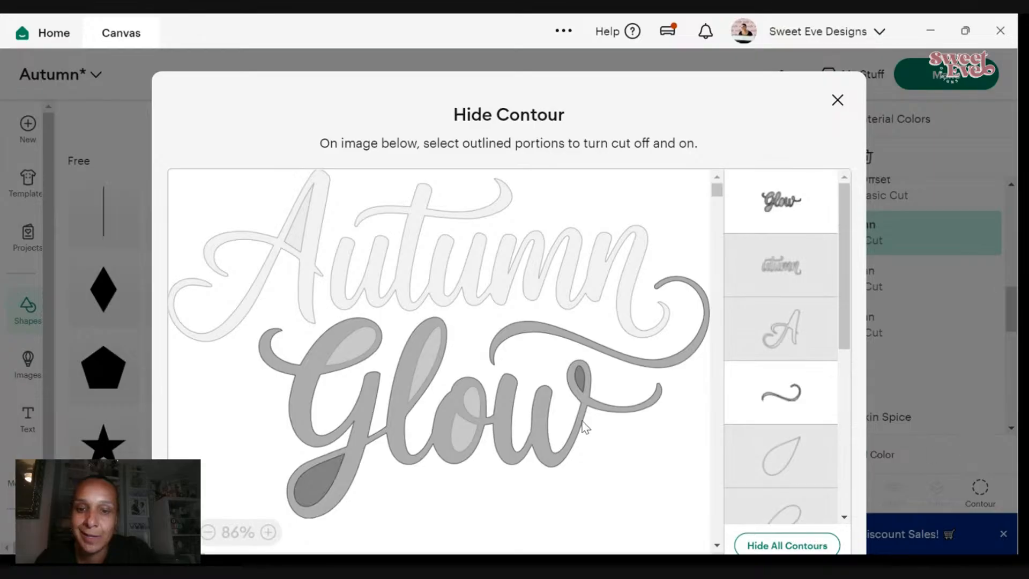
click(311, 490)
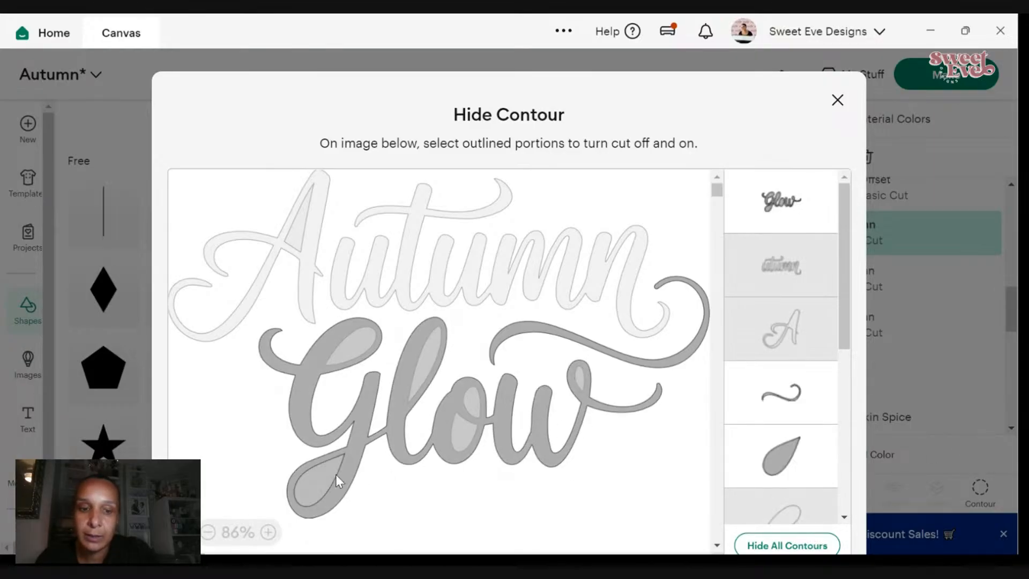
click(330, 474)
click(838, 101)
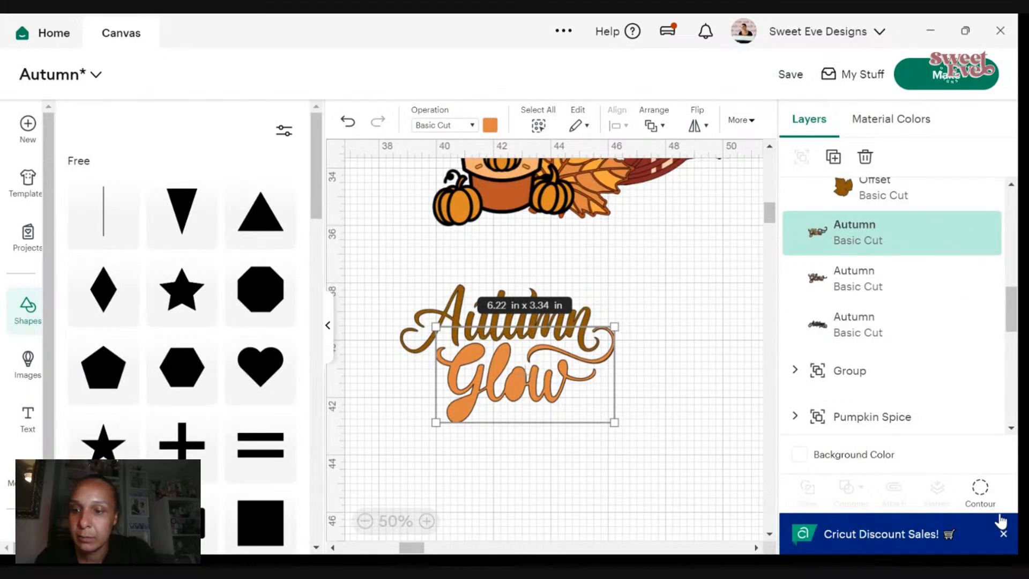
- Hide the remaining Glow outline on the upper copy, leaving only the swash
click(981, 489)
click(346, 349)
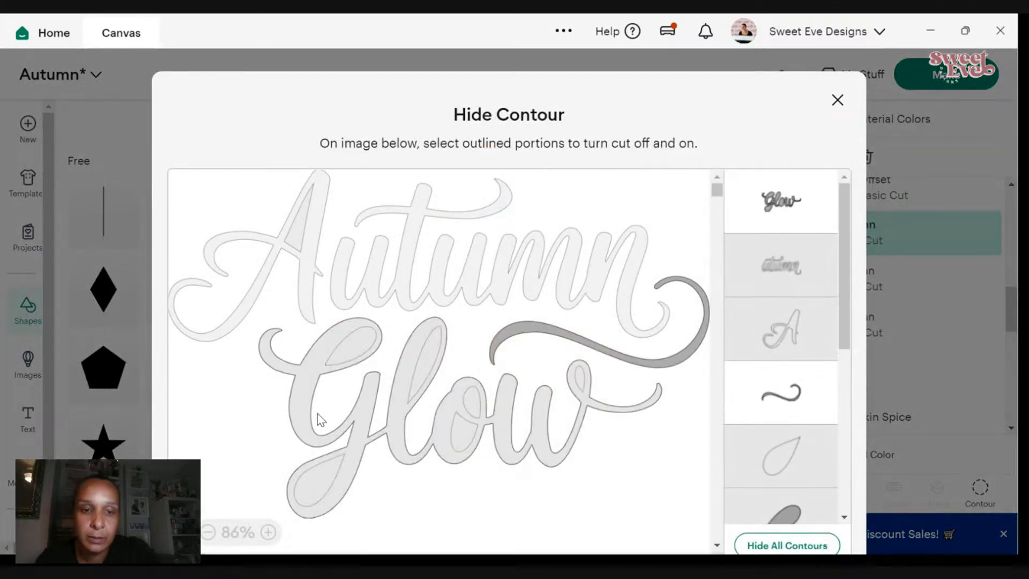
click(837, 101)
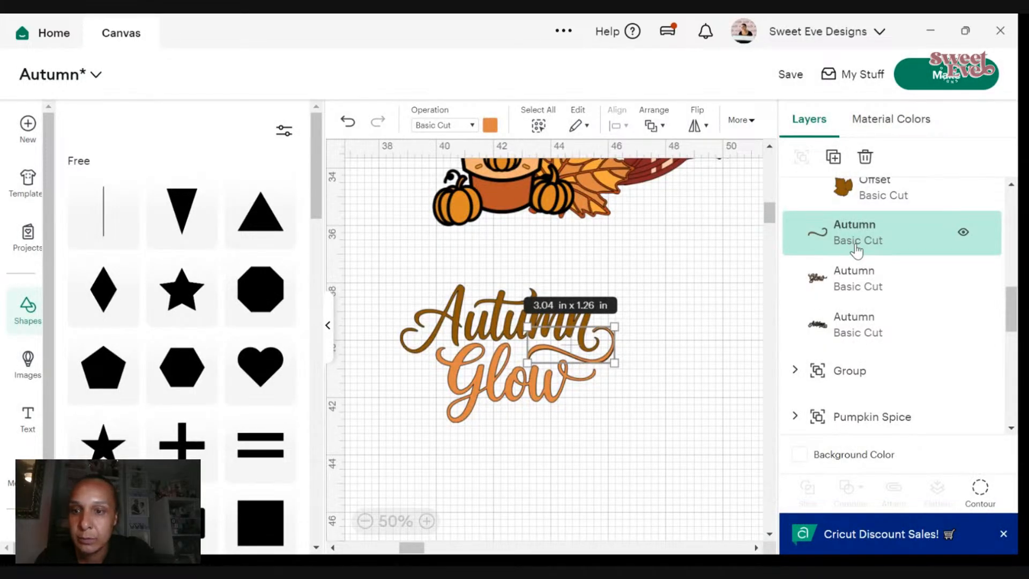
- Recolor the separated swash layer dark red from the material colors
click(490, 125)
click(554, 214)
click(759, 245)
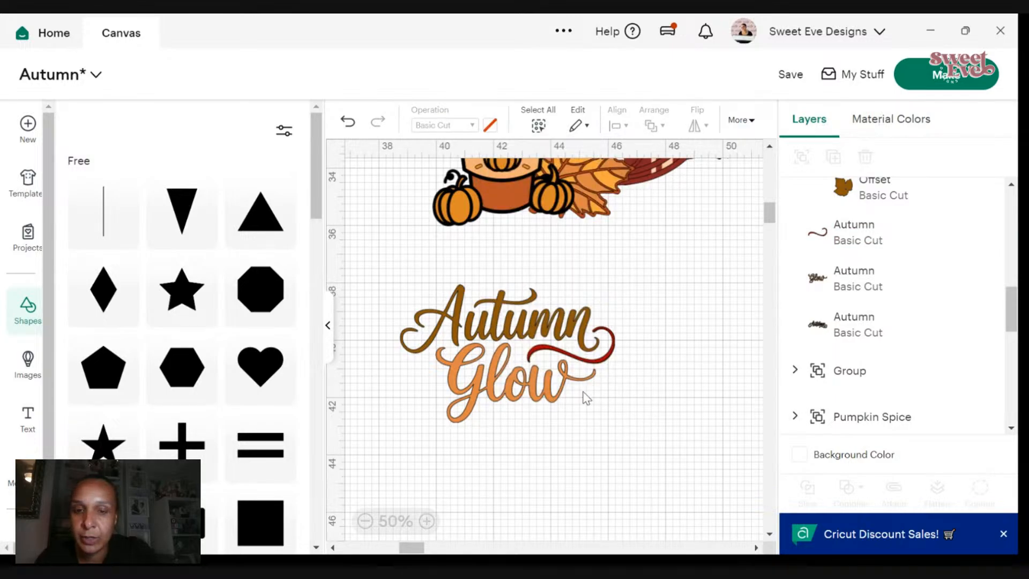
scroll(574, 298, up, 2)
scroll(574, 298, down, 4)
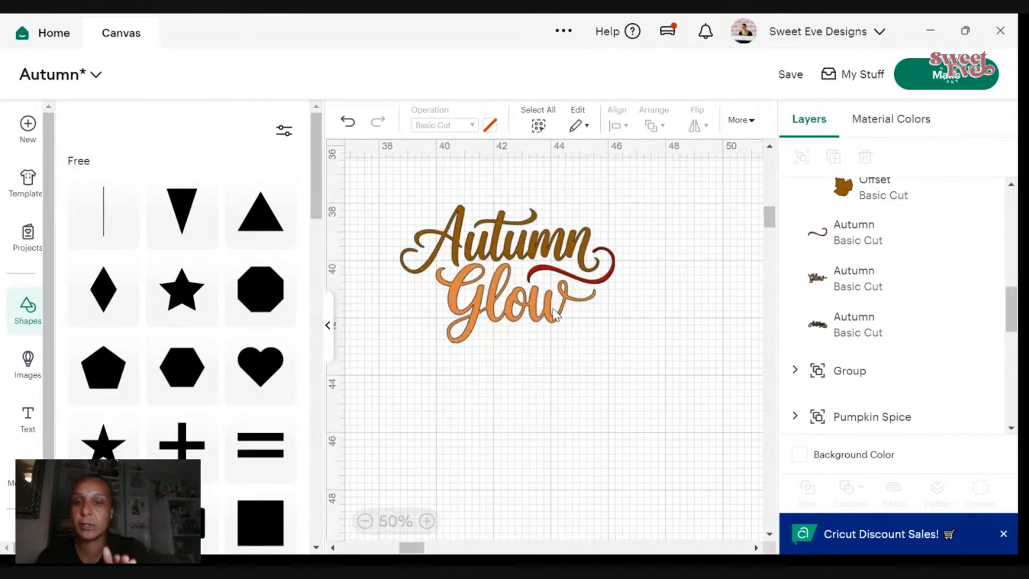
scroll(557, 311, up, 2)
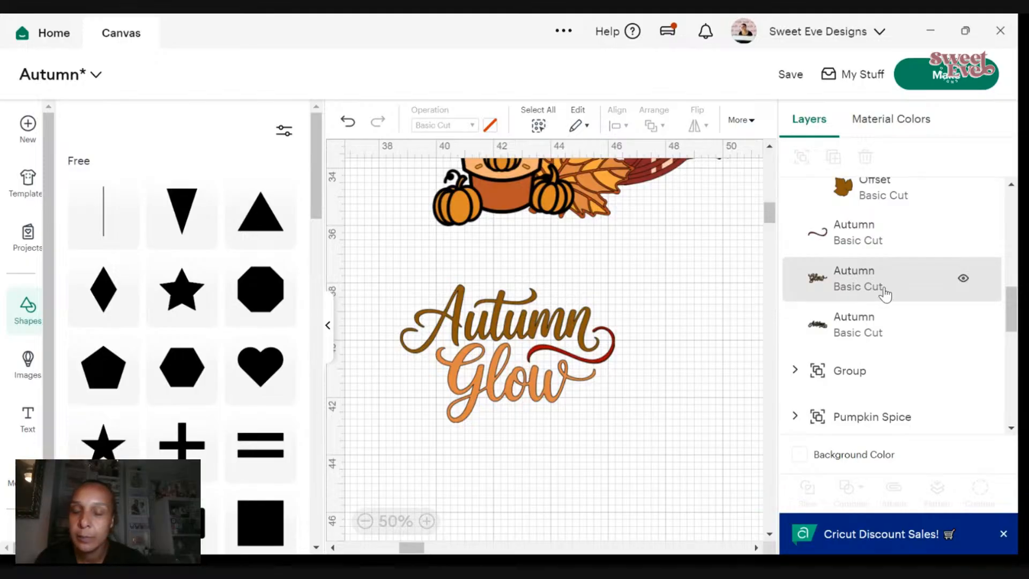
- Hide the swash contour on the brown Autumn copy, leaving only the word Autumn
click(847, 342)
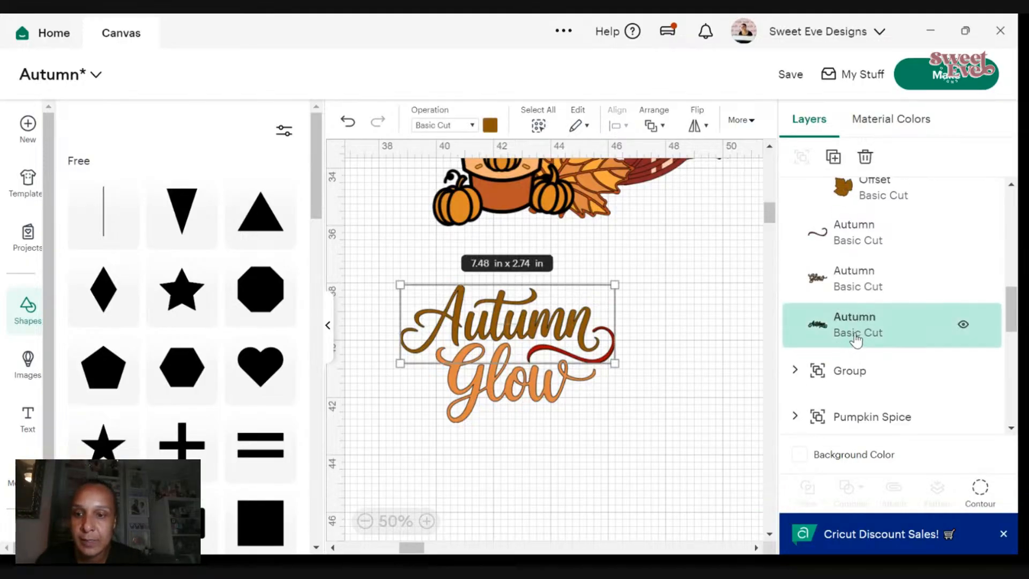
click(980, 490)
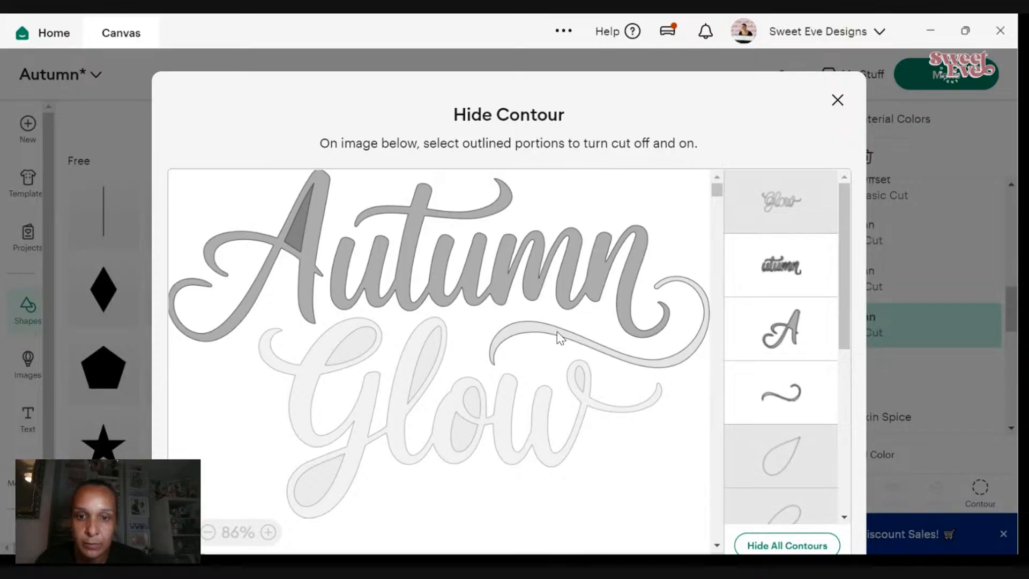
click(836, 101)
click(705, 310)
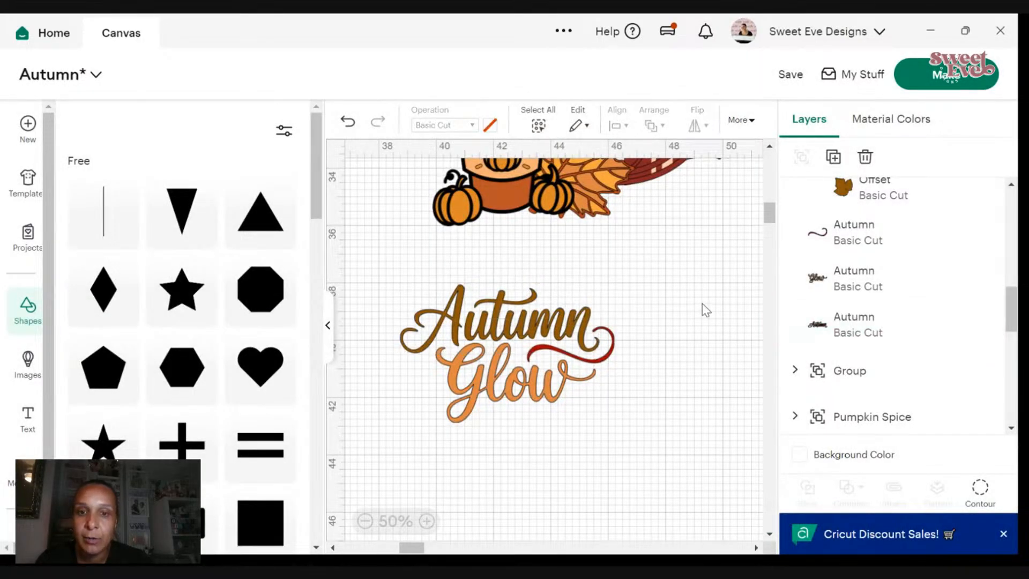
- Select the Autumn, Glow and swash layers together and enlarge them proportionally to about 15.37 × 9.89 in
drag(706, 310, 330, 361)
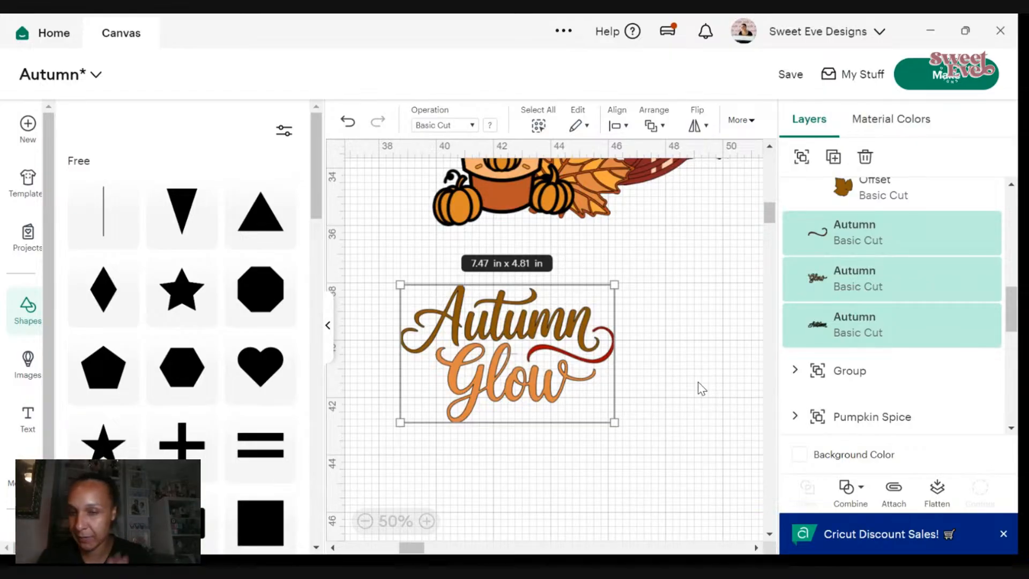
click(681, 340)
click(614, 349)
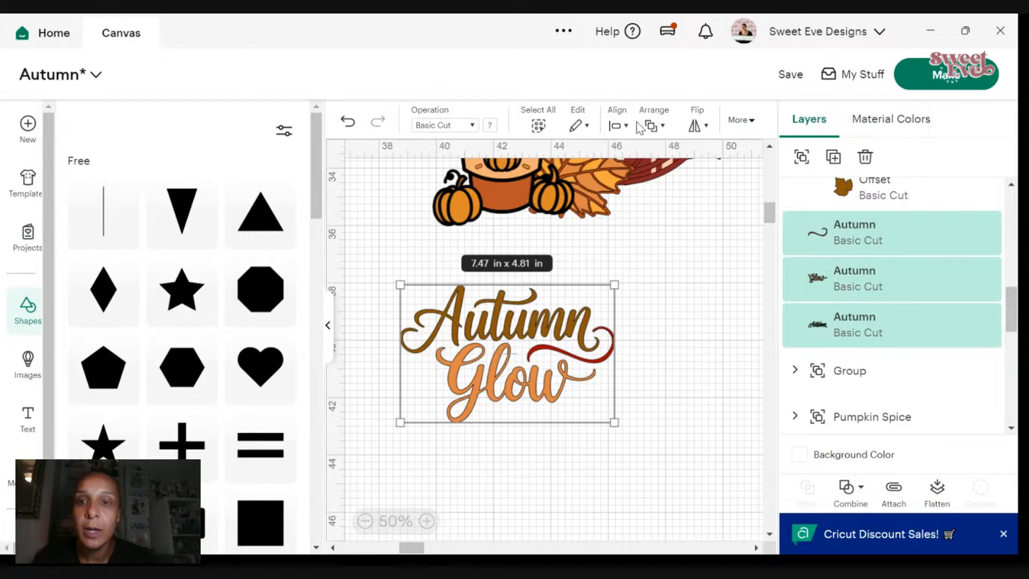
drag(614, 421, 840, 567)
drag(714, 465, 665, 450)
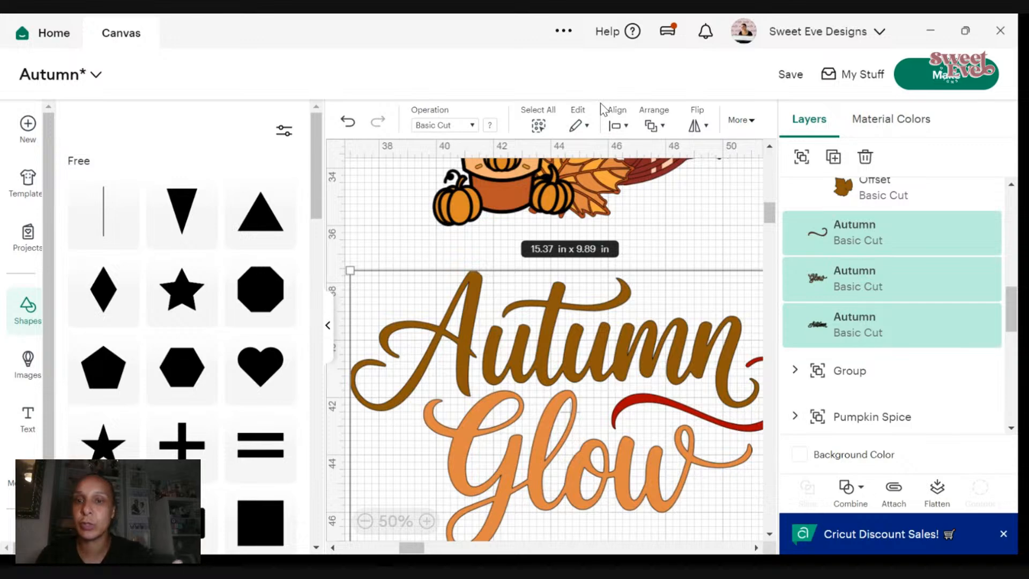
- Create a welded 0.09 in offset with rounded corners around the Autumn, Glow and swash layers
click(740, 132)
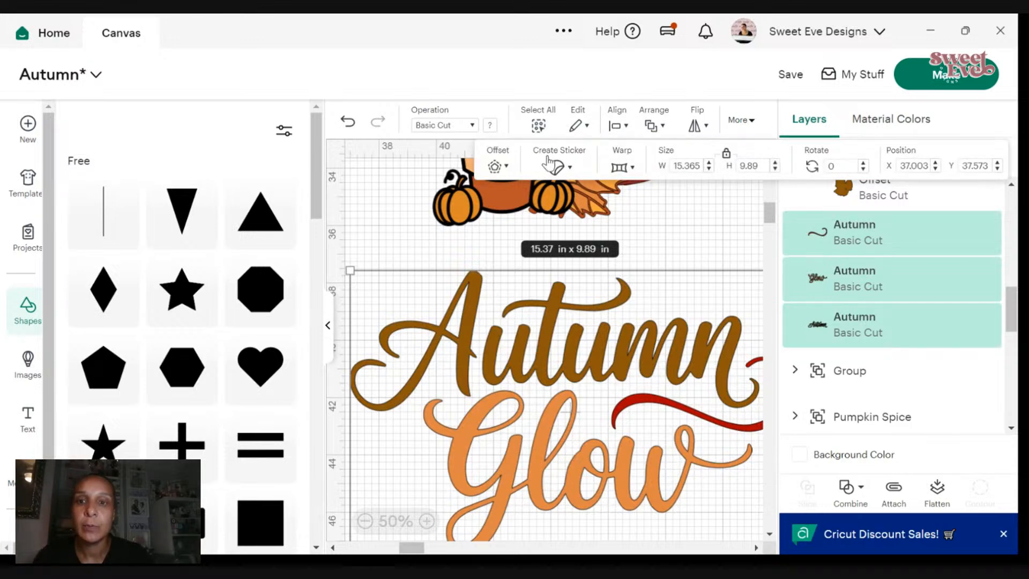
click(497, 168)
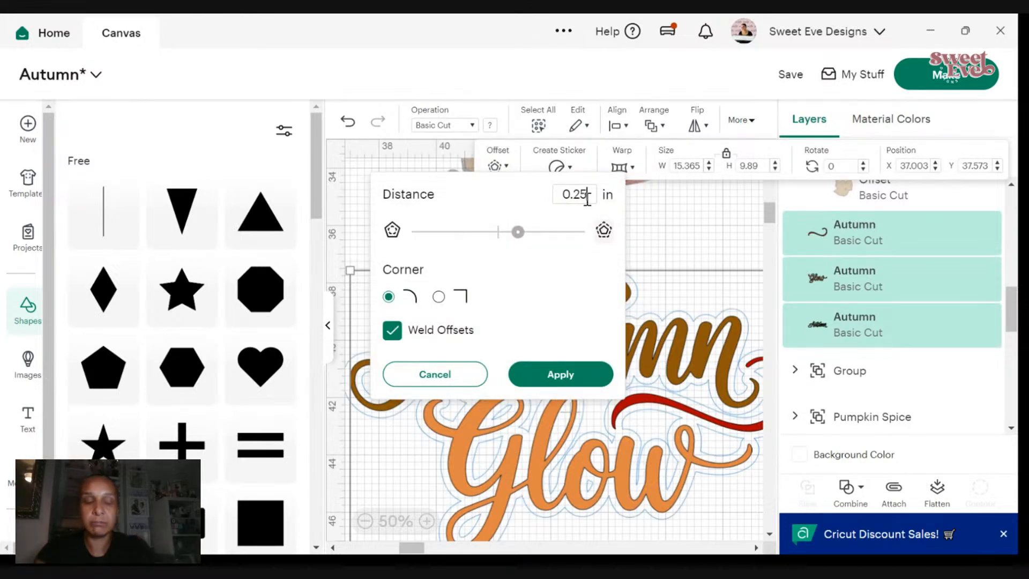
text(0.08)
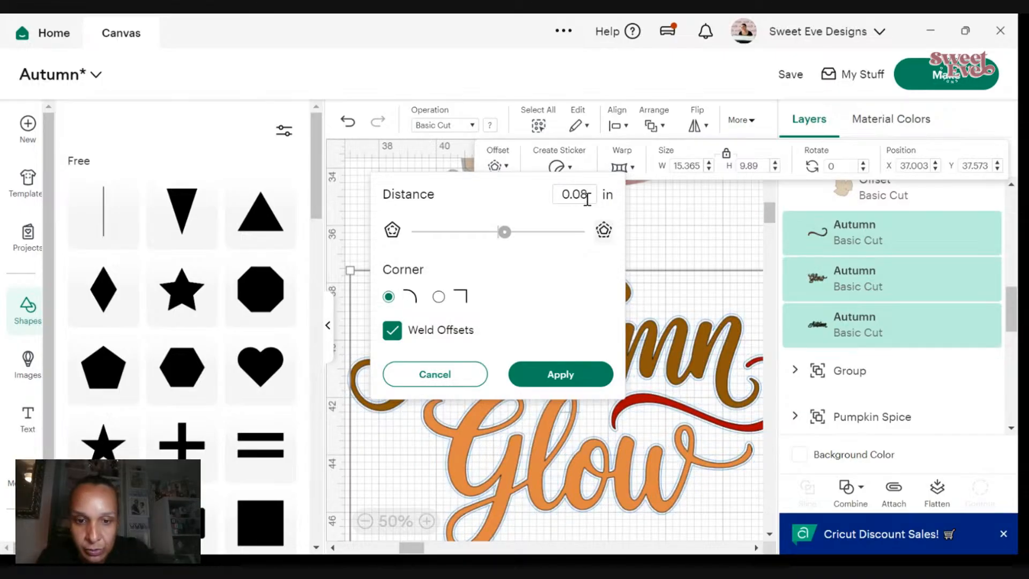
key(BackSpace)
text(9)
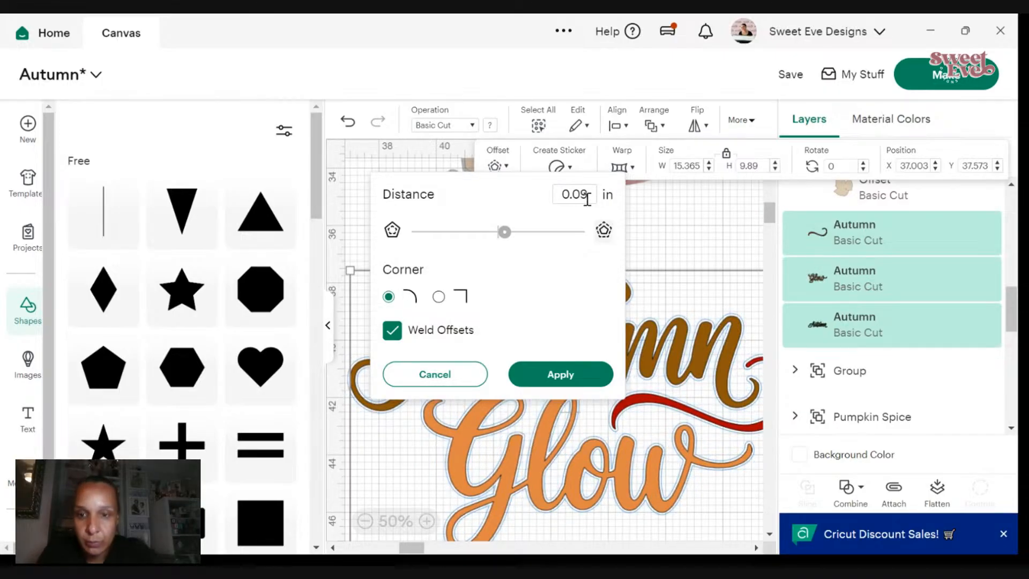
click(582, 371)
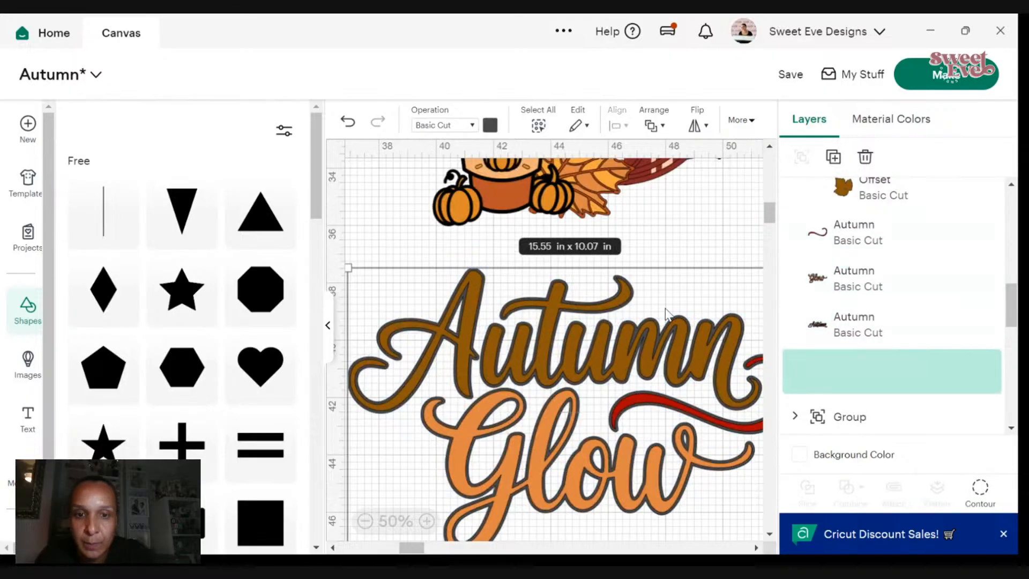
- Try cream and white on the 0.09 in offset, then undo the color changes and the offset itself
click(490, 125)
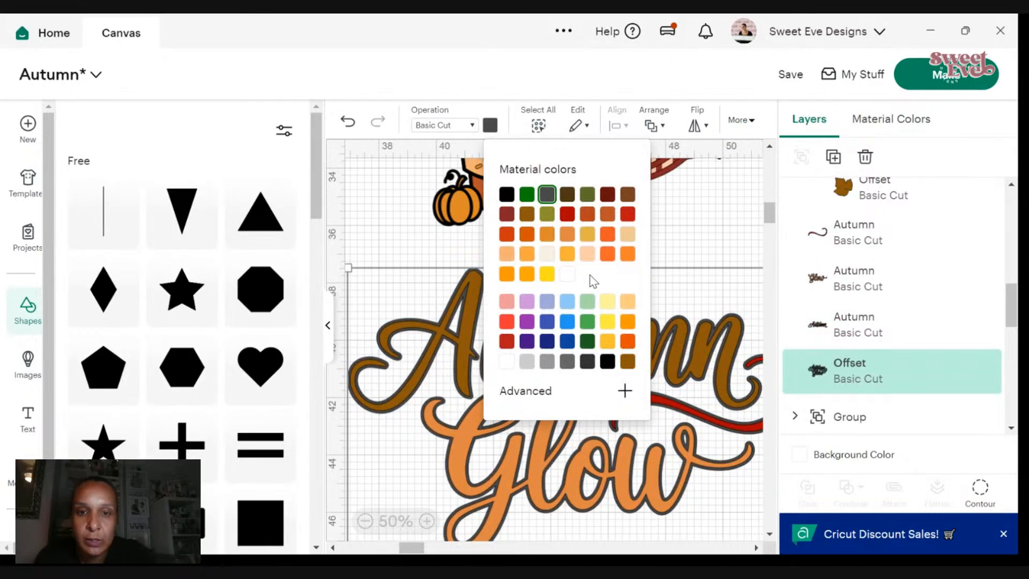
click(543, 260)
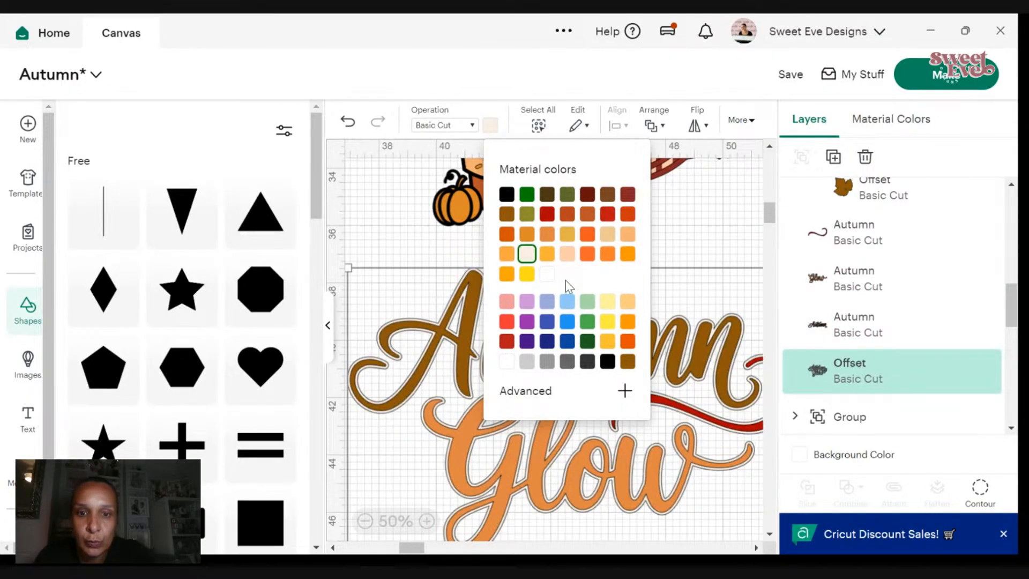
click(547, 278)
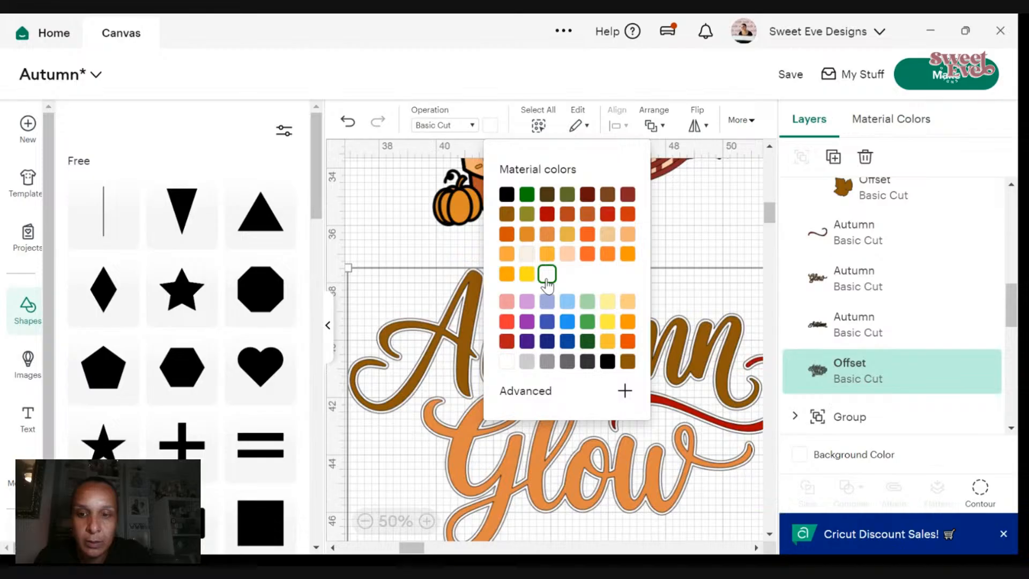
click(349, 122)
click(348, 122)
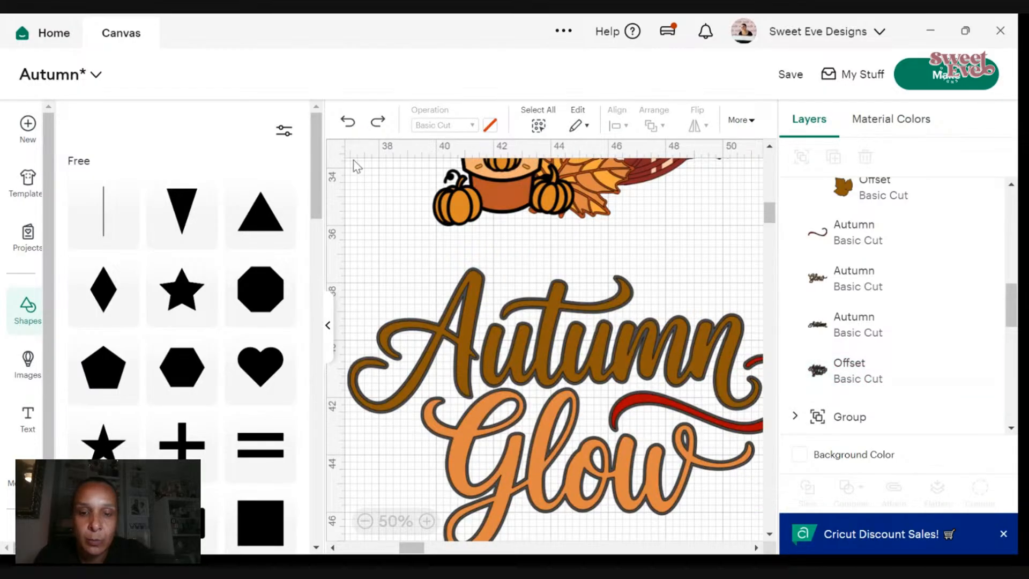
click(347, 123)
- Create a welded 0.1 in offset with rounded corners around the Autumn, Glow and swash layers, and color it white
click(563, 405)
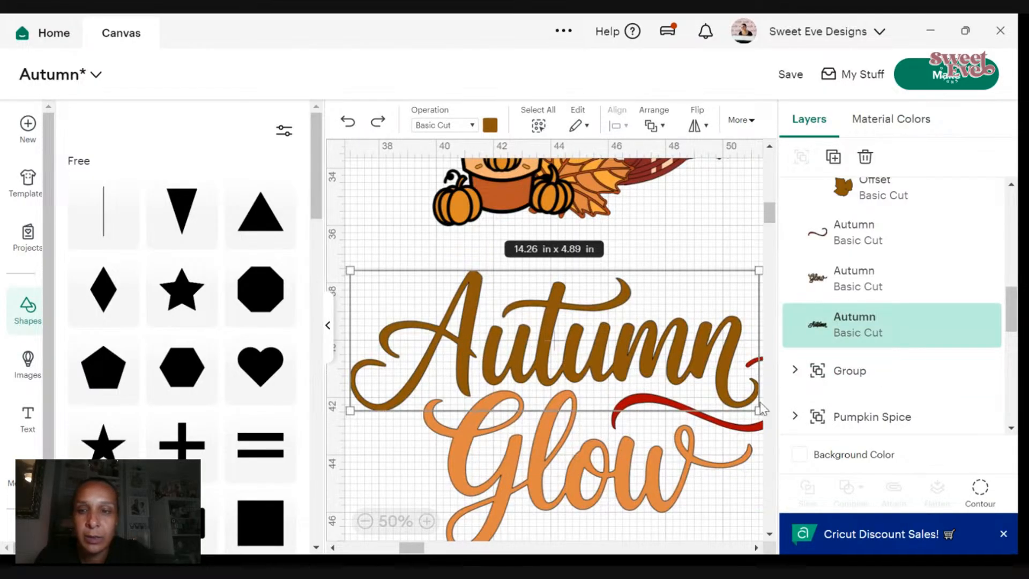
shift+click(826, 284)
shift+click(826, 239)
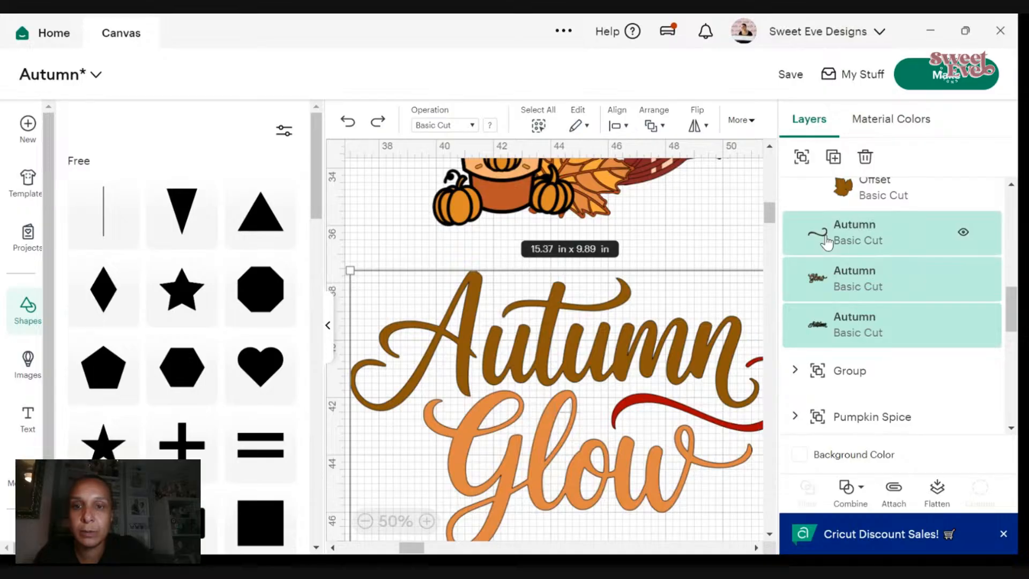
click(614, 125)
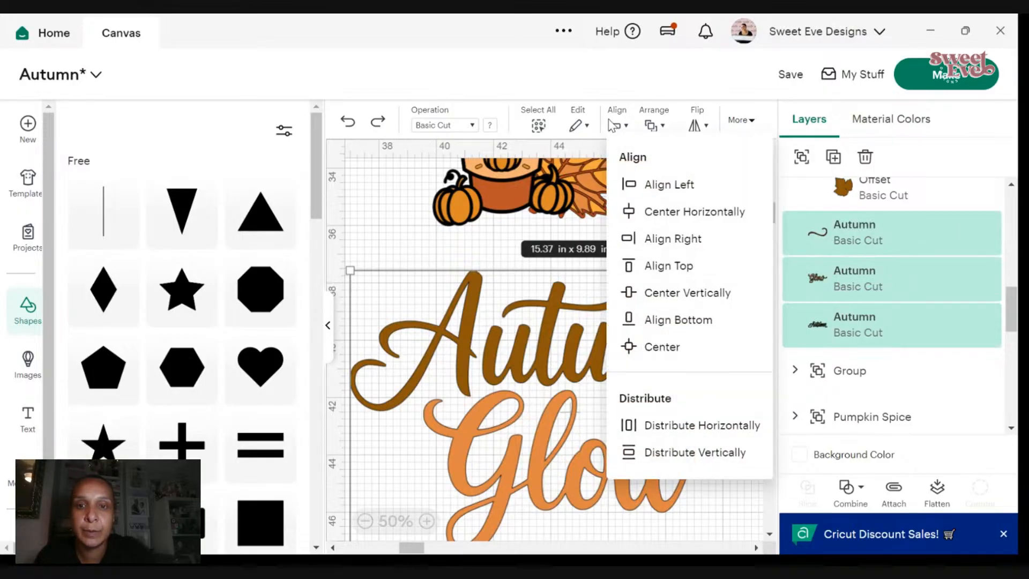
click(740, 120)
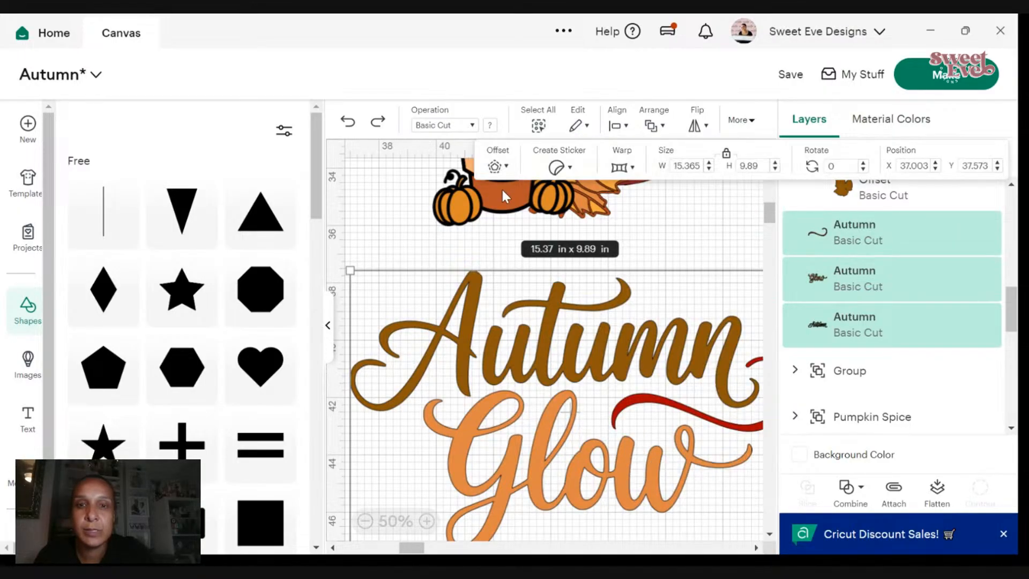
click(494, 167)
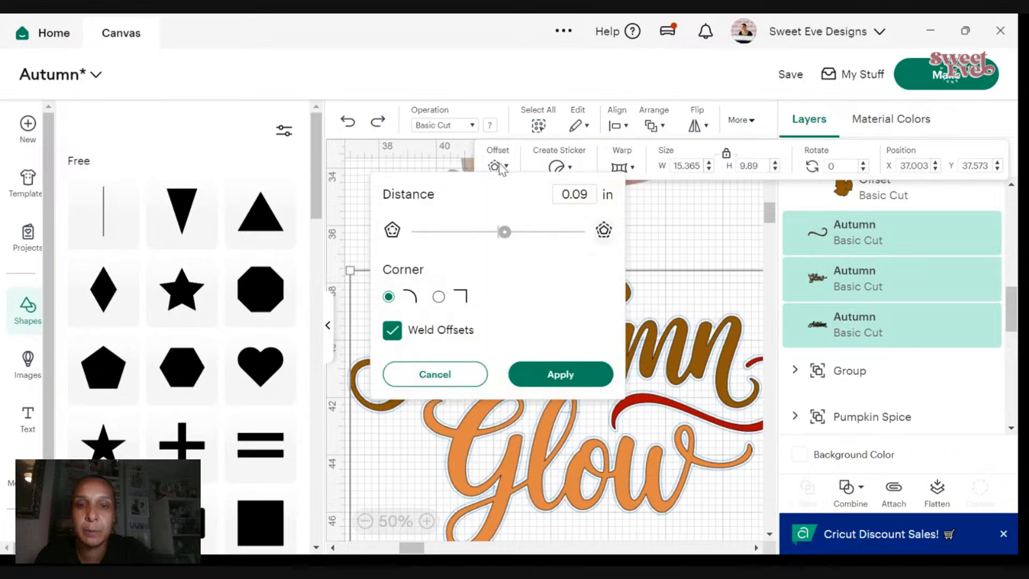
click(596, 194)
key(BackSpace)
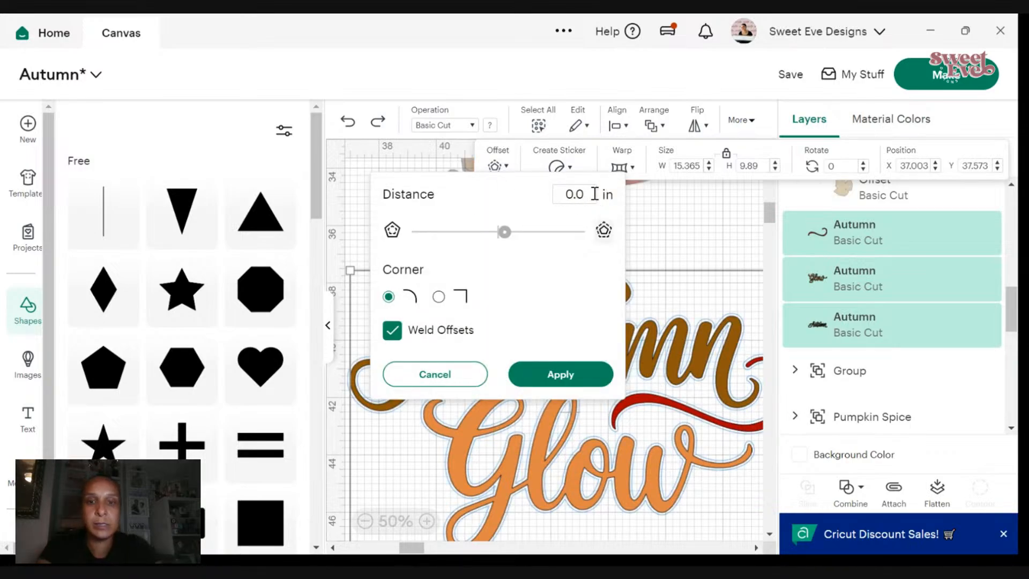
key(BackSpace)
text(1)
click(545, 375)
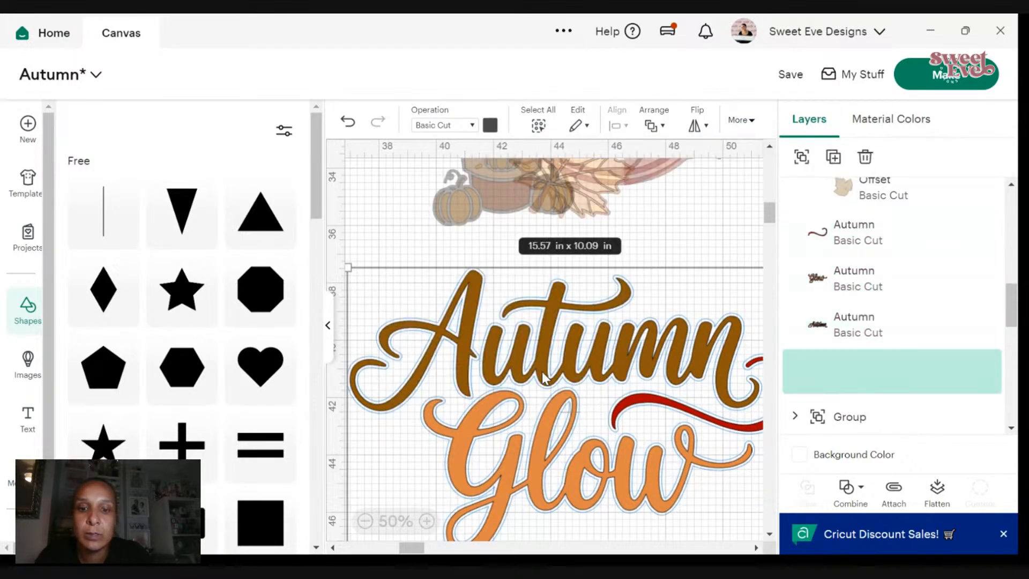
click(491, 126)
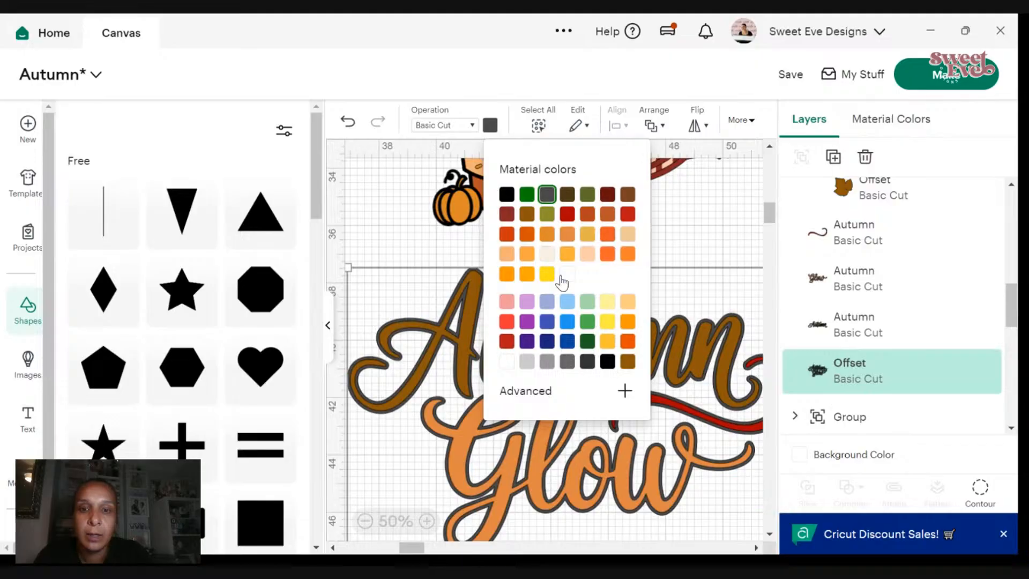
click(566, 275)
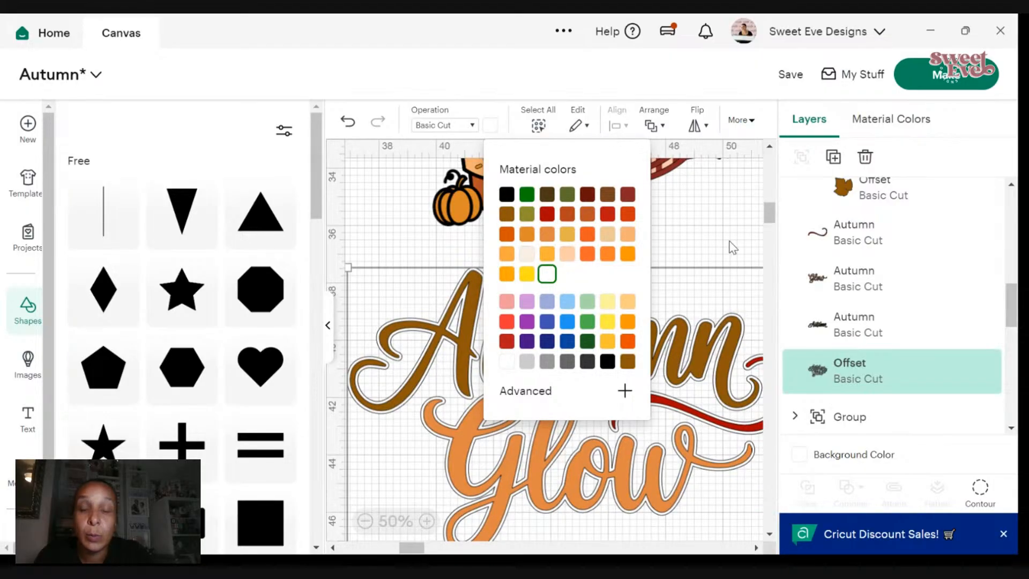
- Add a 0.1 in offset around the white offset layer and color it red-orange
click(738, 123)
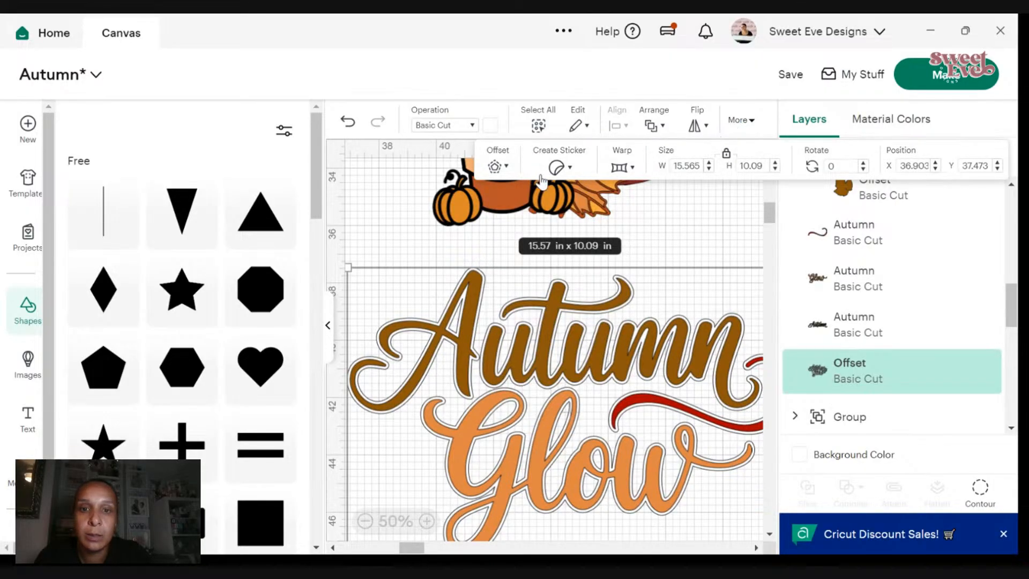
click(497, 167)
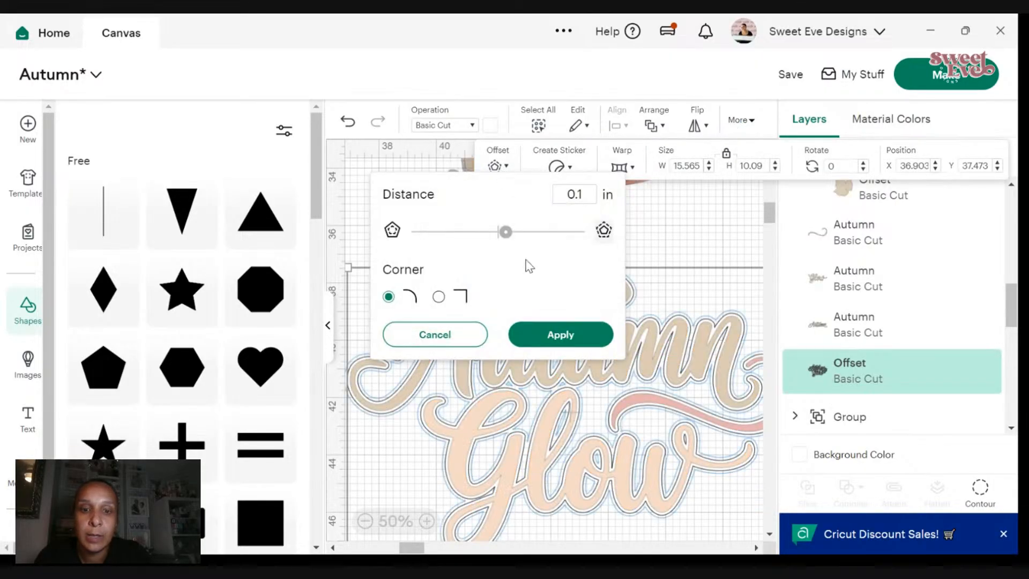
click(541, 339)
click(490, 125)
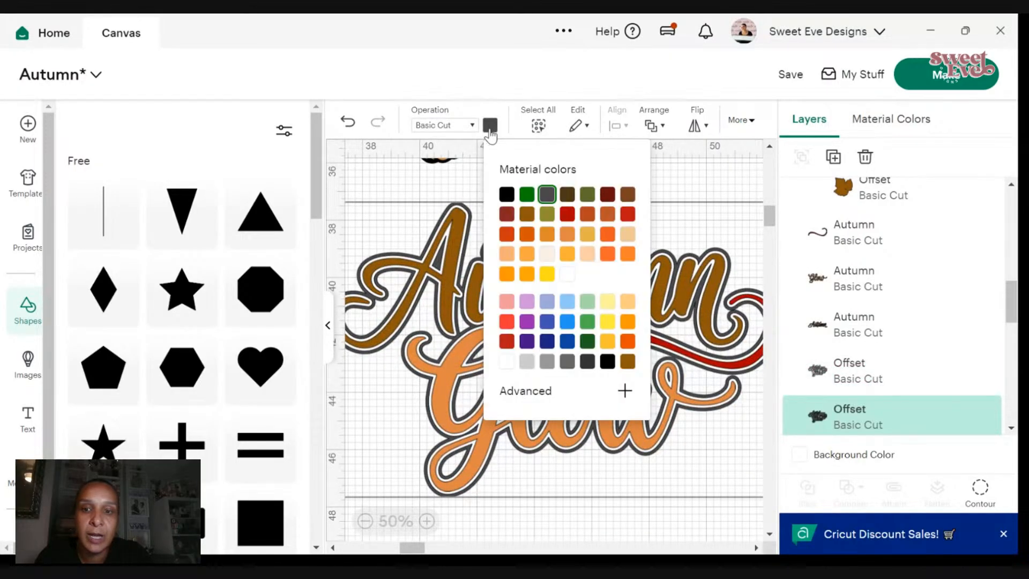
click(506, 235)
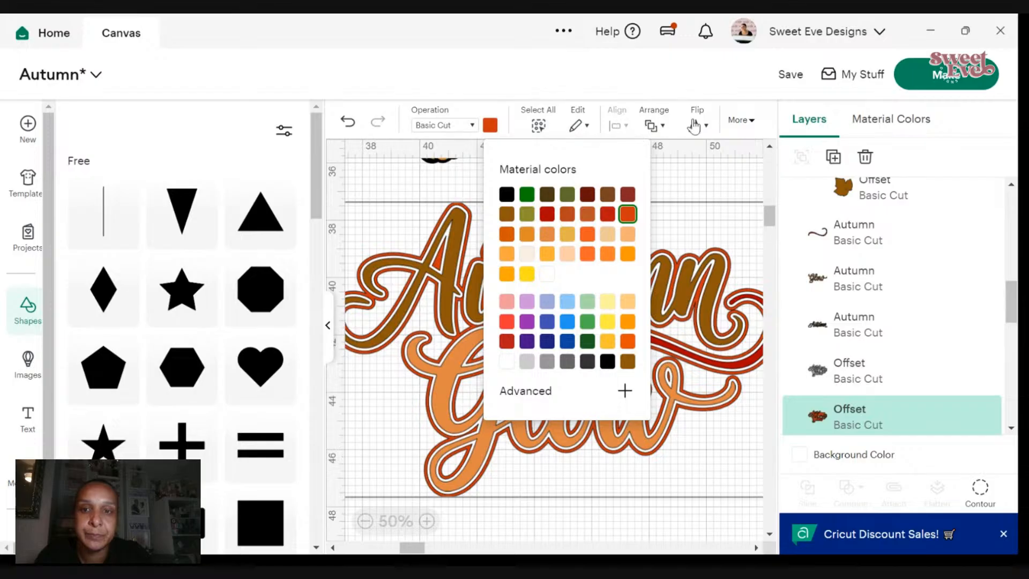
- Add a 0.1 in offset around the red-orange offset layer and color it olive green
click(751, 125)
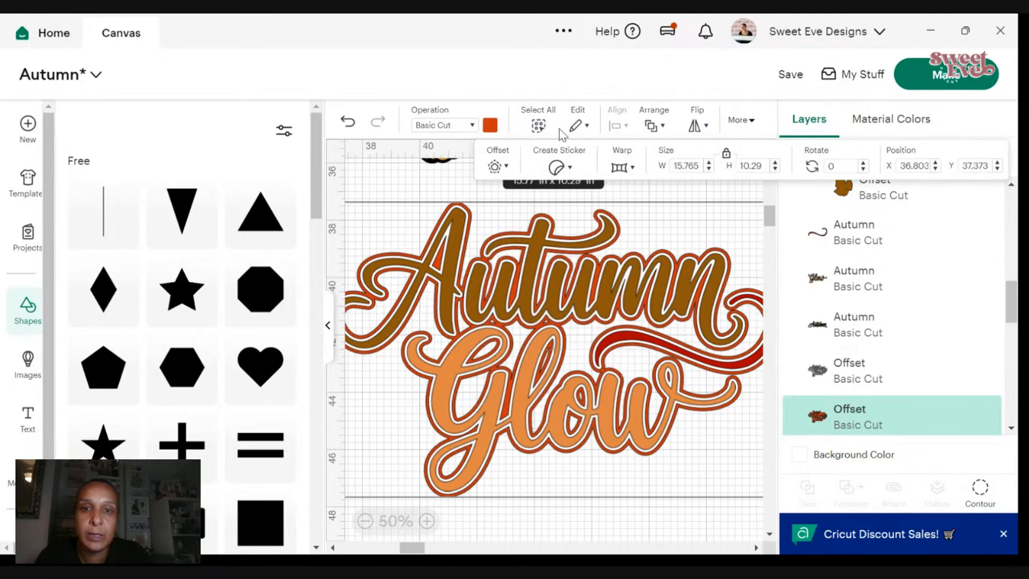
click(496, 168)
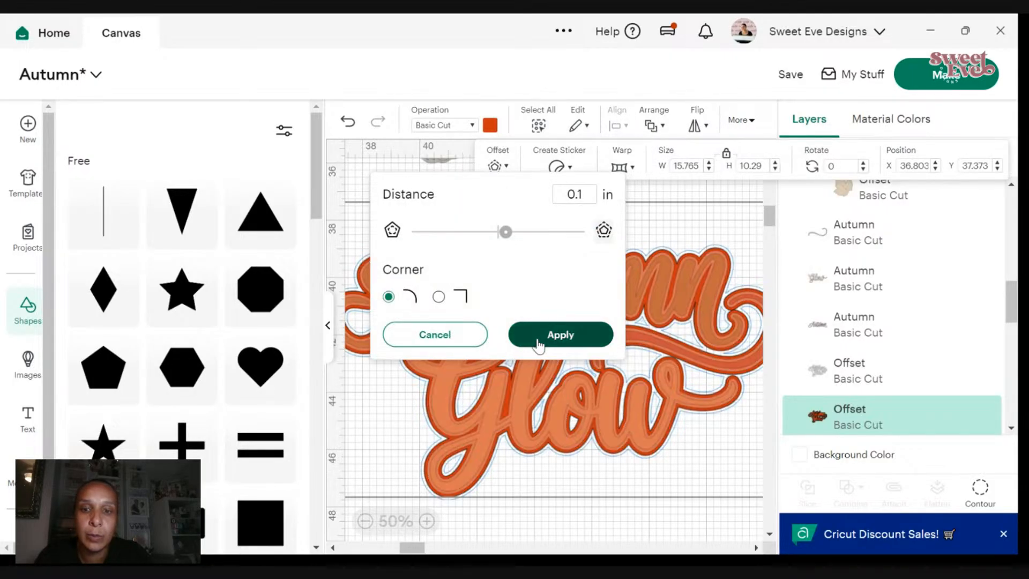
click(538, 334)
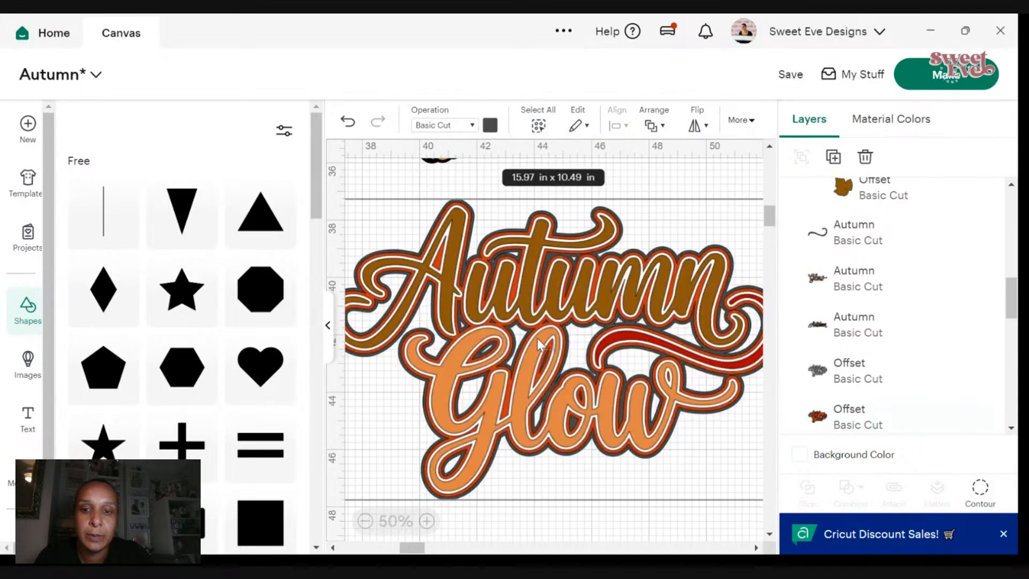
click(490, 125)
click(548, 216)
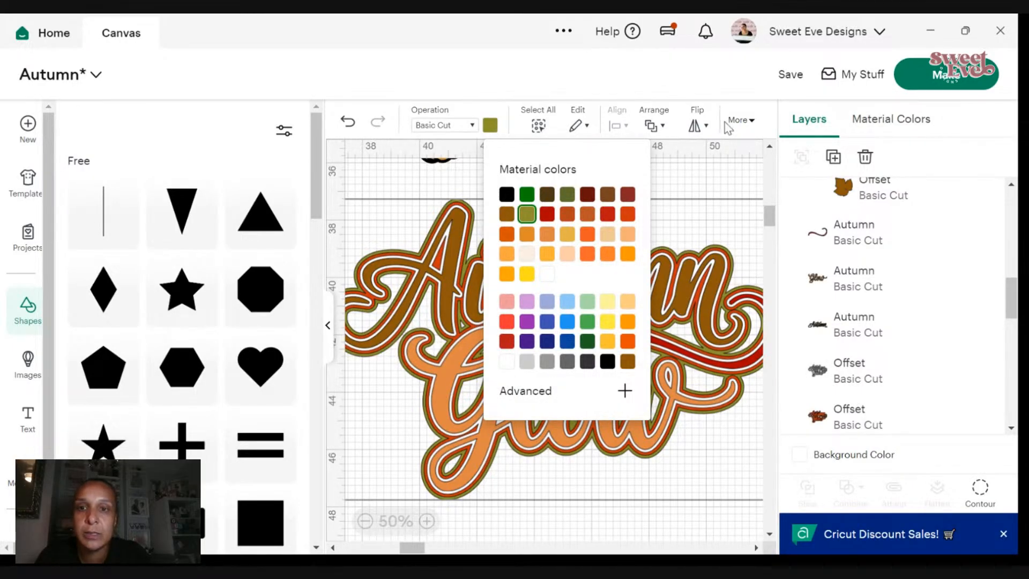
- Add a 0.1 in offset around the olive green offset layer and color it cream
click(740, 120)
click(492, 167)
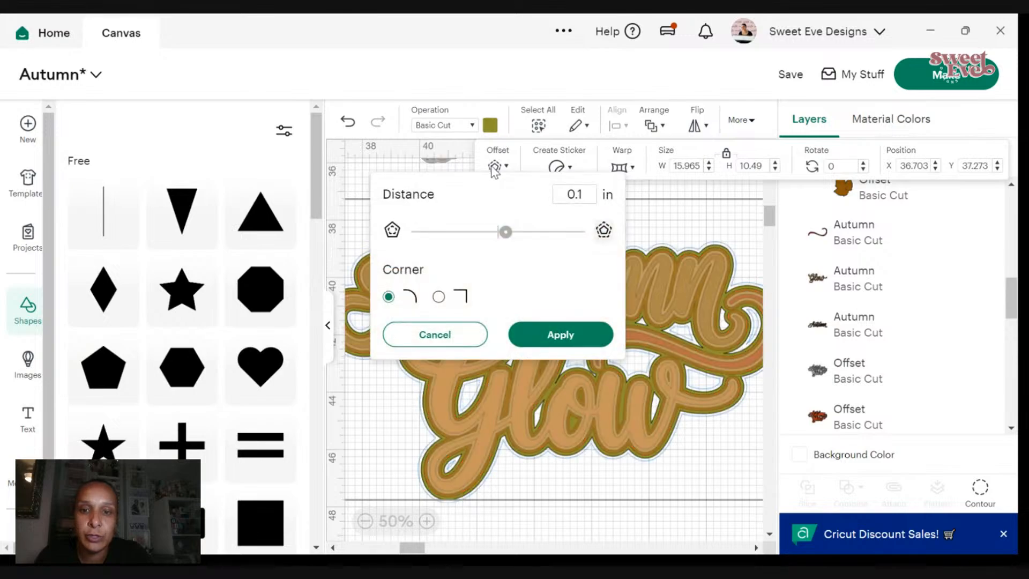
click(558, 334)
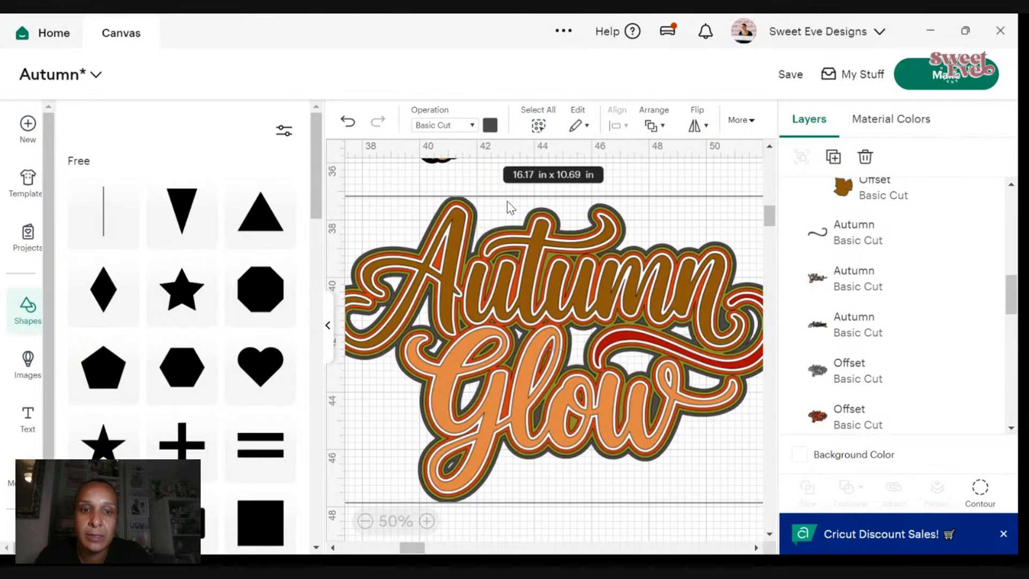
click(490, 126)
click(545, 255)
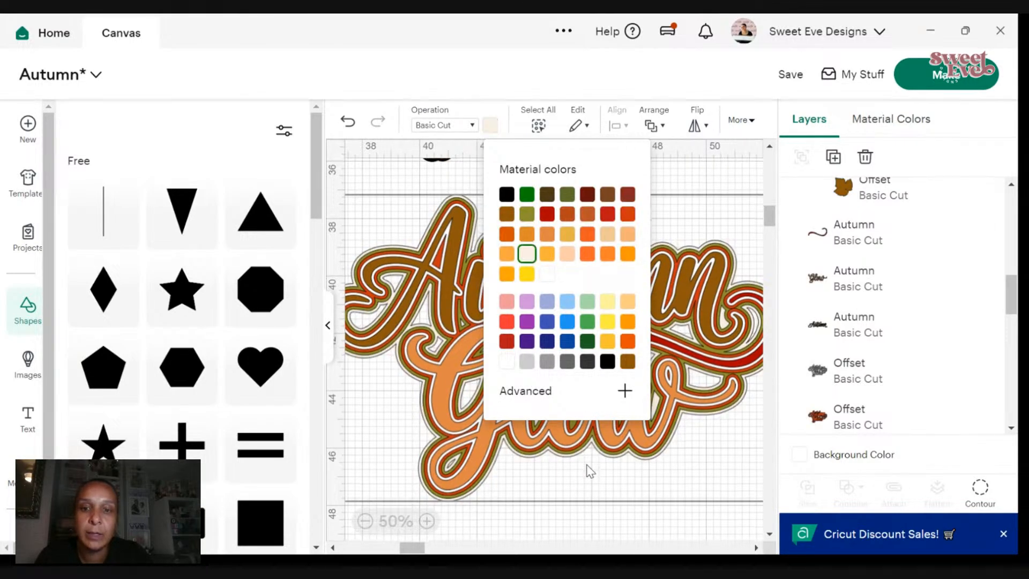
scroll(586, 471, down, 3)
click(617, 424)
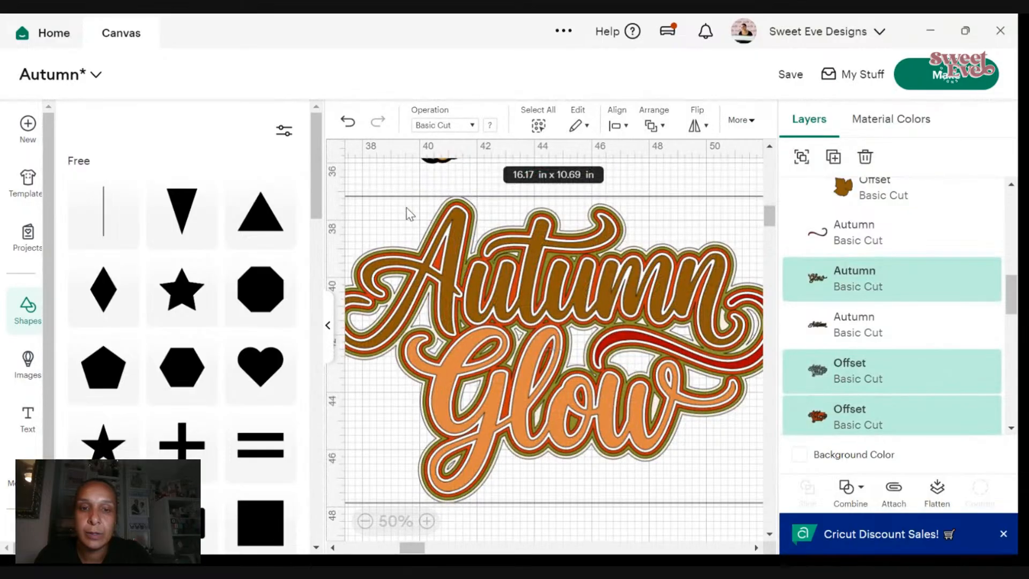
drag(379, 206, 458, 240)
click(348, 122)
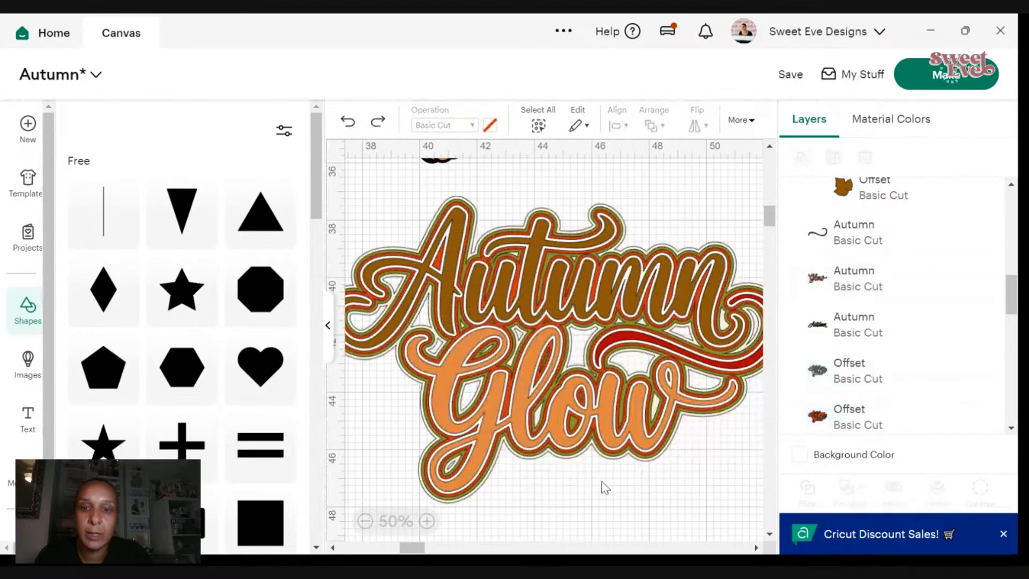
click(648, 486)
drag(650, 489, 408, 244)
click(348, 122)
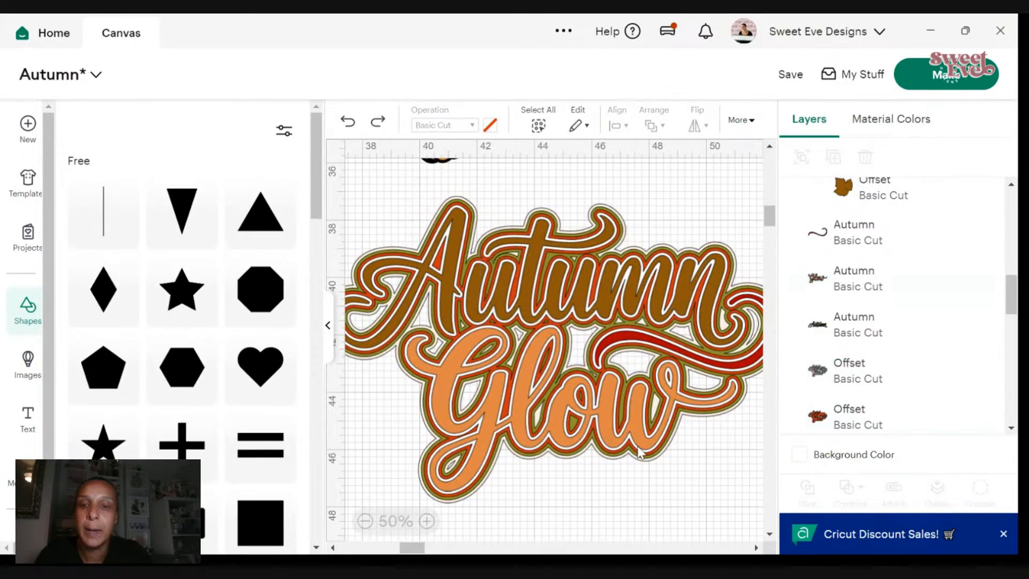
click(678, 483)
drag(678, 483, 403, 232)
click(348, 121)
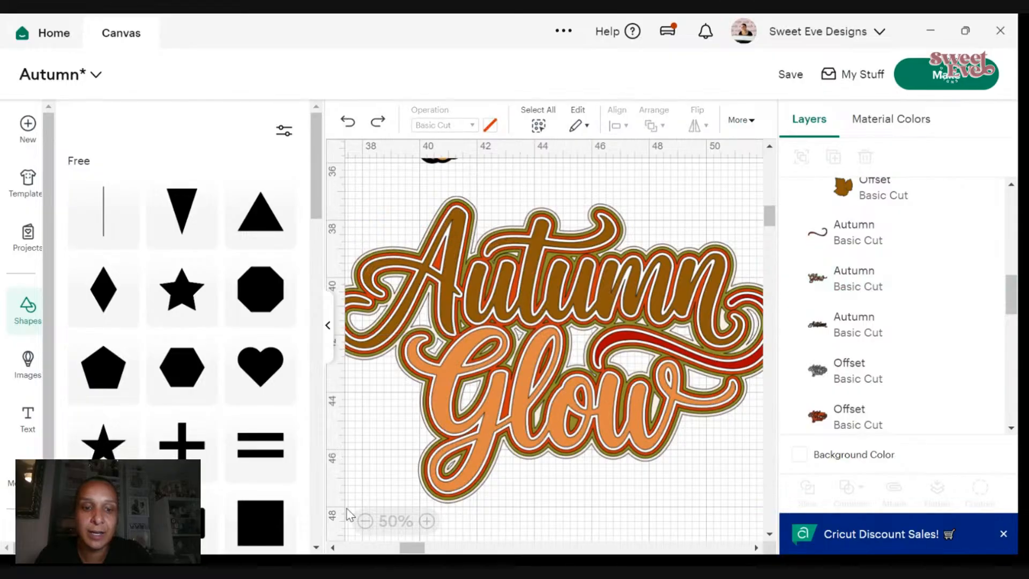
- Select all the lettering and offset layers, shrink them to about 8.94 x 5.91 in and place them over the wreath
click(364, 521)
drag(670, 470, 436, 270)
drag(666, 429, 556, 363)
scroll(526, 395, up, 3)
drag(512, 458, 579, 320)
drag(643, 390, 641, 374)
drag(579, 329, 585, 338)
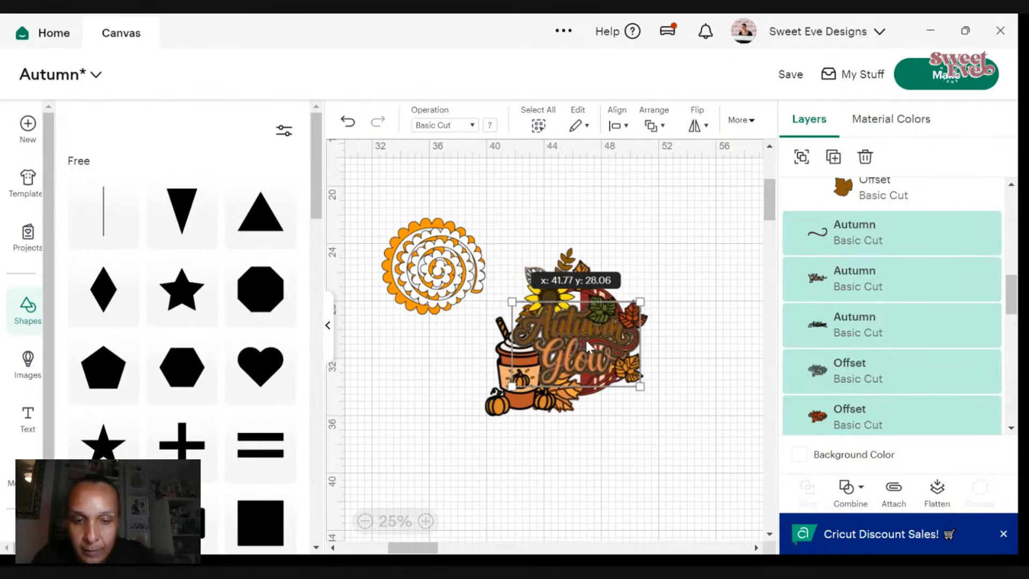
- Shrink the selected lettering and offset layers to about 7.99 x 5.28 in and position them beside the coffee cup
click(426, 521)
click(427, 521)
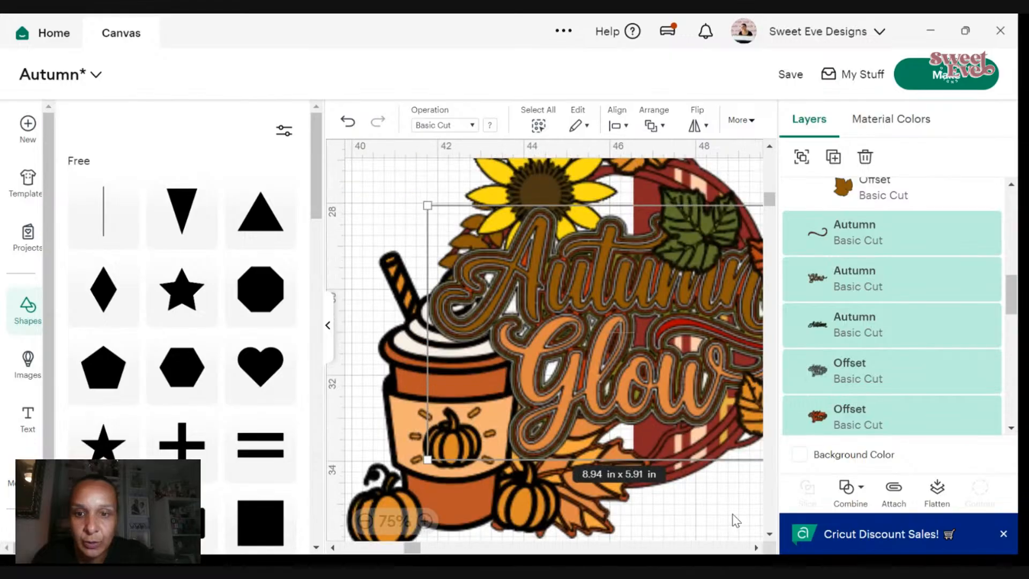
scroll(713, 496, down, 3)
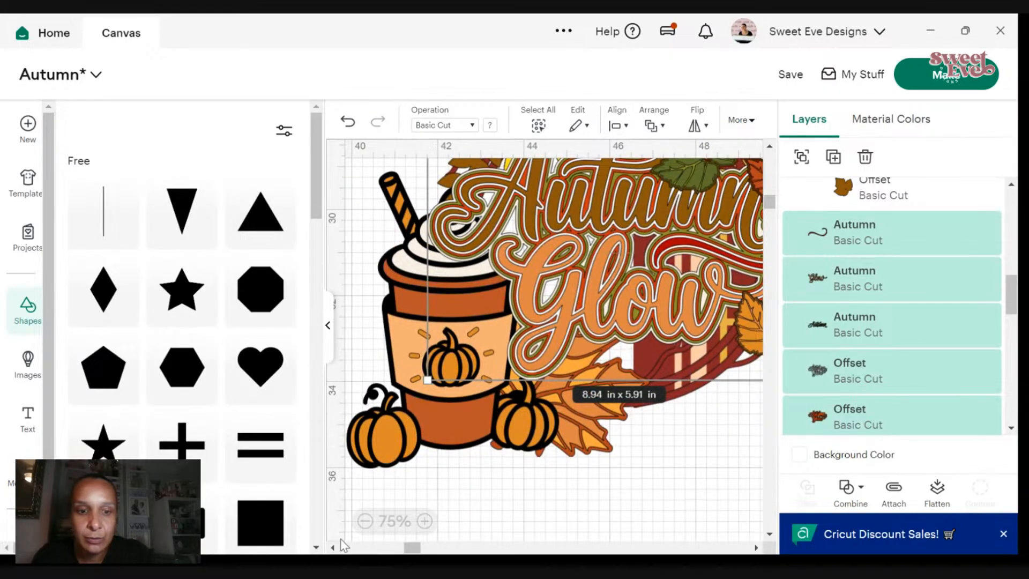
click(365, 521)
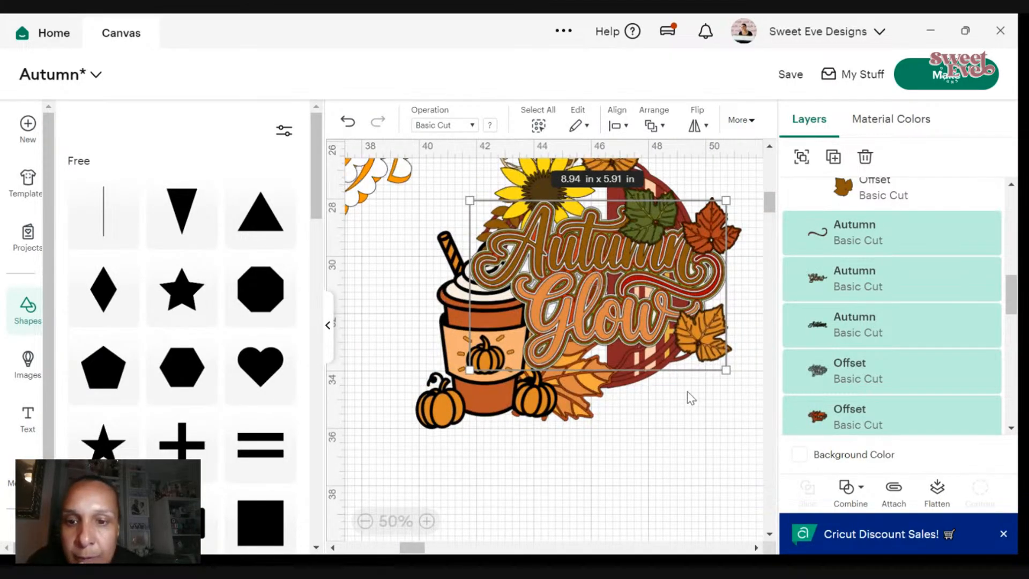
drag(729, 369, 715, 362)
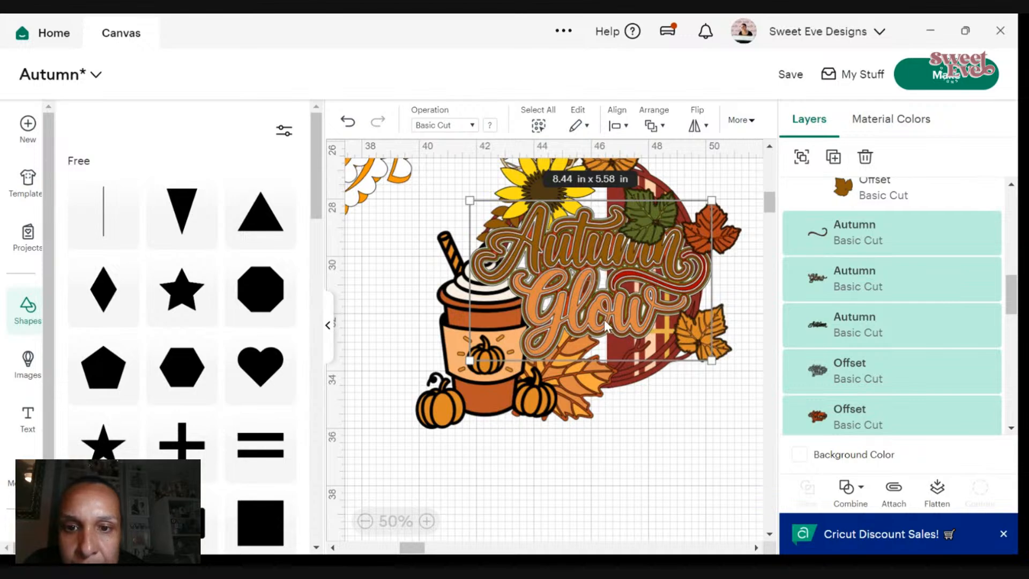
drag(604, 321, 609, 322)
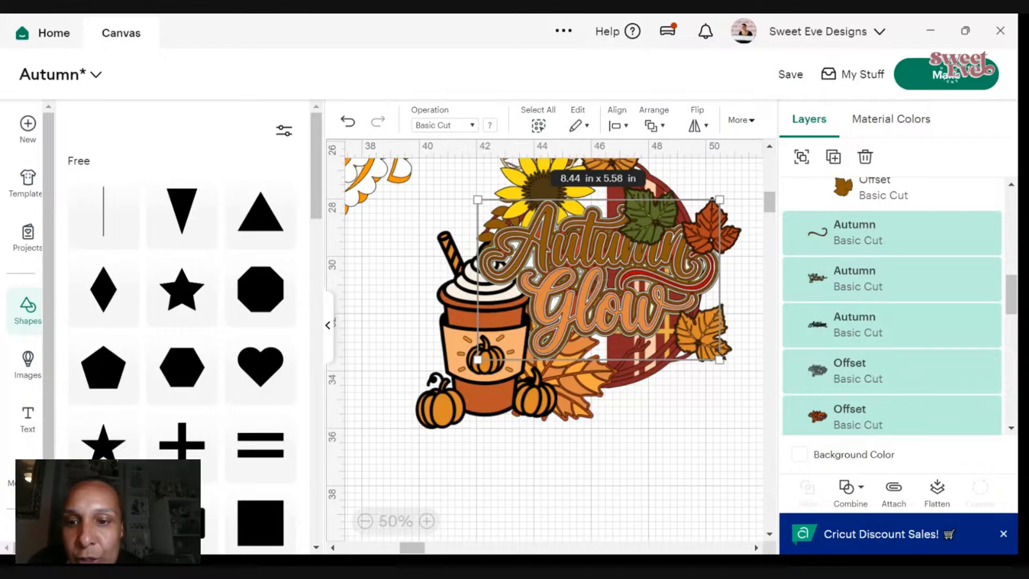
mouse_move(602, 284)
mouse_down()
mouse_move(613, 291)
mouse_move(603, 282)
mouse_up()
click(679, 445)
click(619, 304)
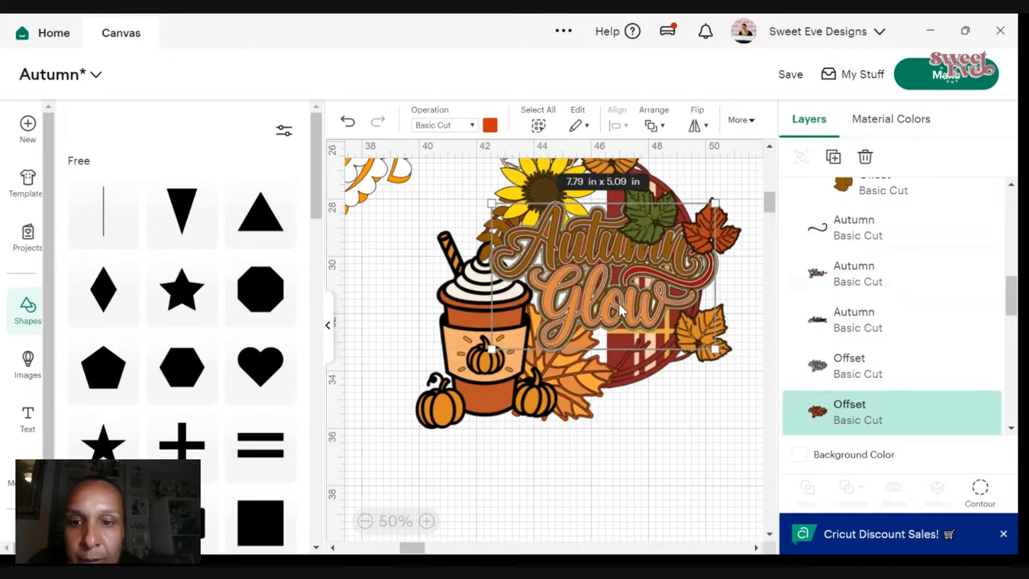
drag(714, 349, 709, 345)
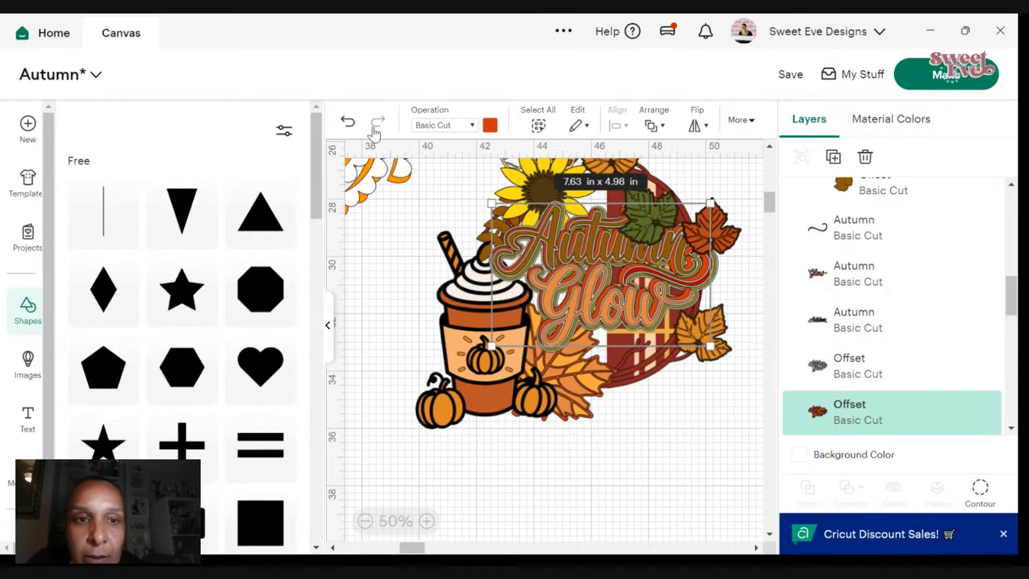
click(348, 121)
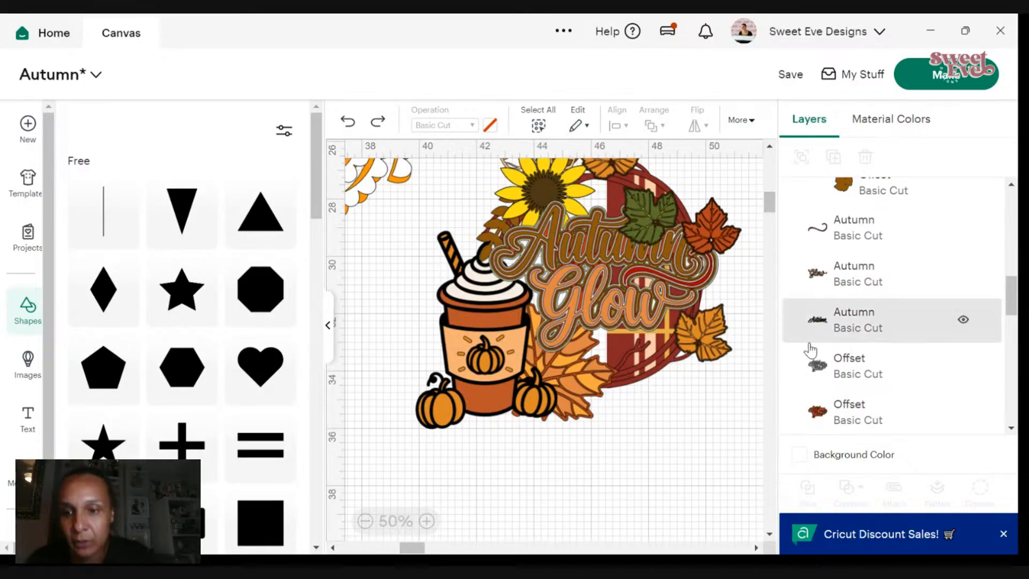
- Group the three lettering layers with their four offset layers and shift the group slightly down and toward the coffee cup
scroll(836, 321, down, 3)
click(872, 356)
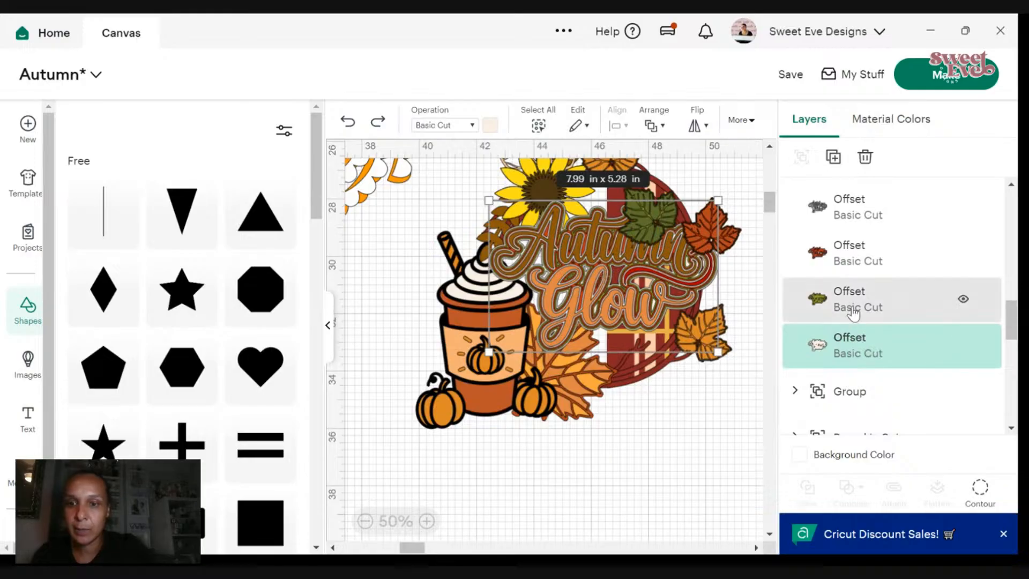
shift+click(834, 300)
shift+click(823, 263)
shift+click(810, 212)
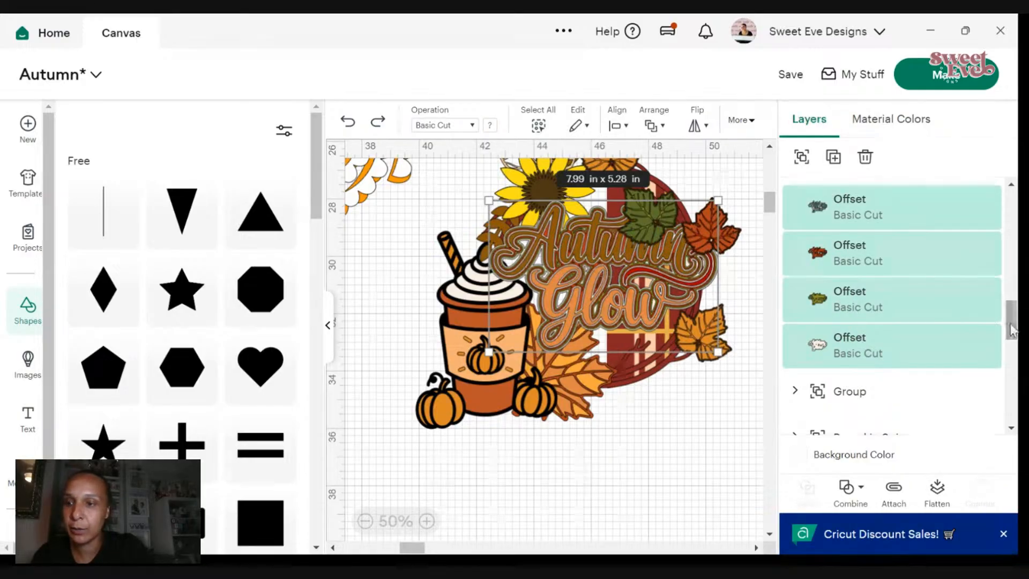
scroll(1011, 320, up, 3)
shift+click(912, 304)
shift+click(881, 254)
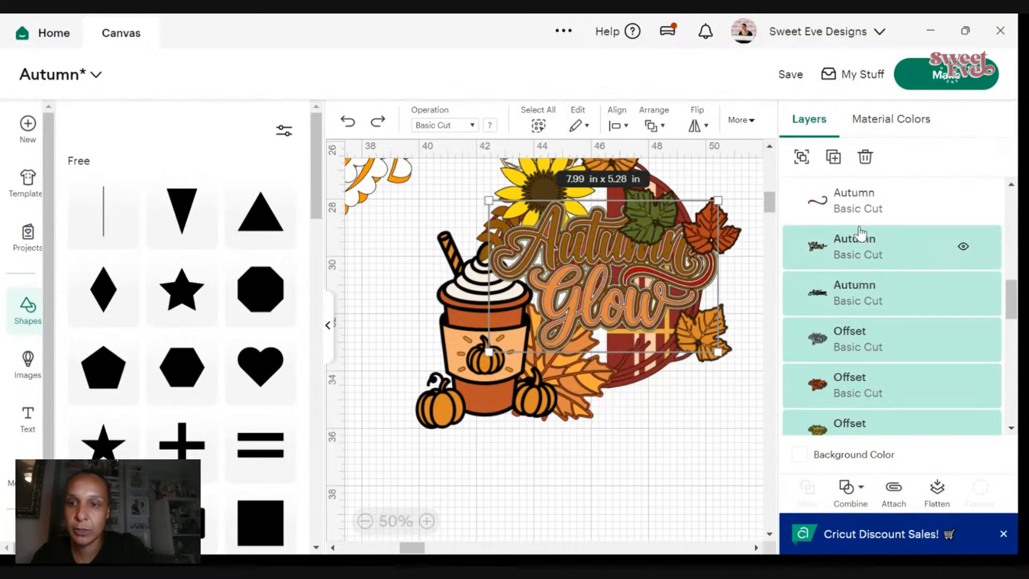
shift+click(858, 211)
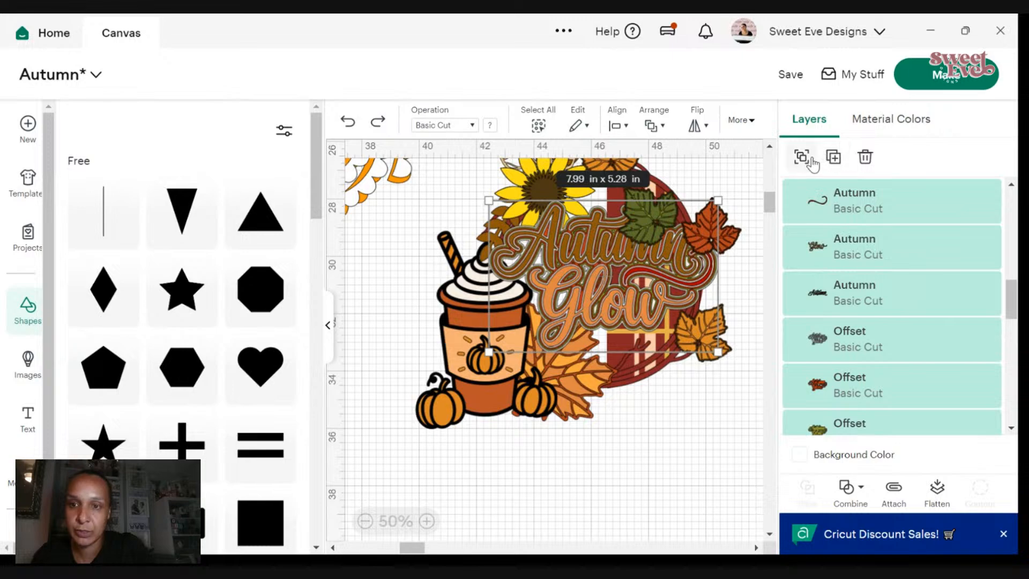
click(802, 157)
mouse_move(602, 333)
mouse_down()
mouse_move(592, 346)
mouse_move(597, 337)
mouse_up()
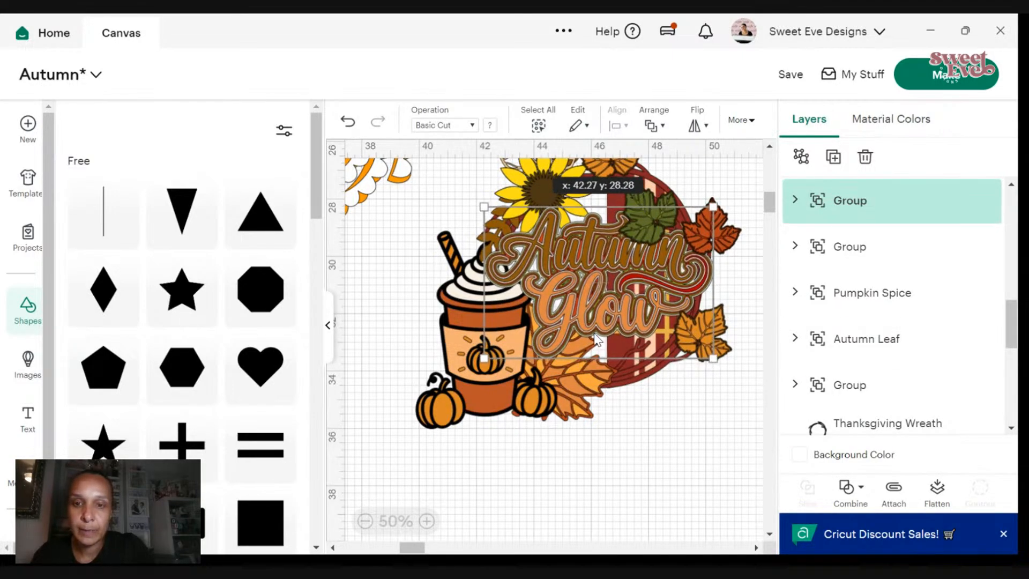
click(705, 426)
- Move the green leaf up away from the lettering and rotate it slightly
drag(654, 232, 652, 213)
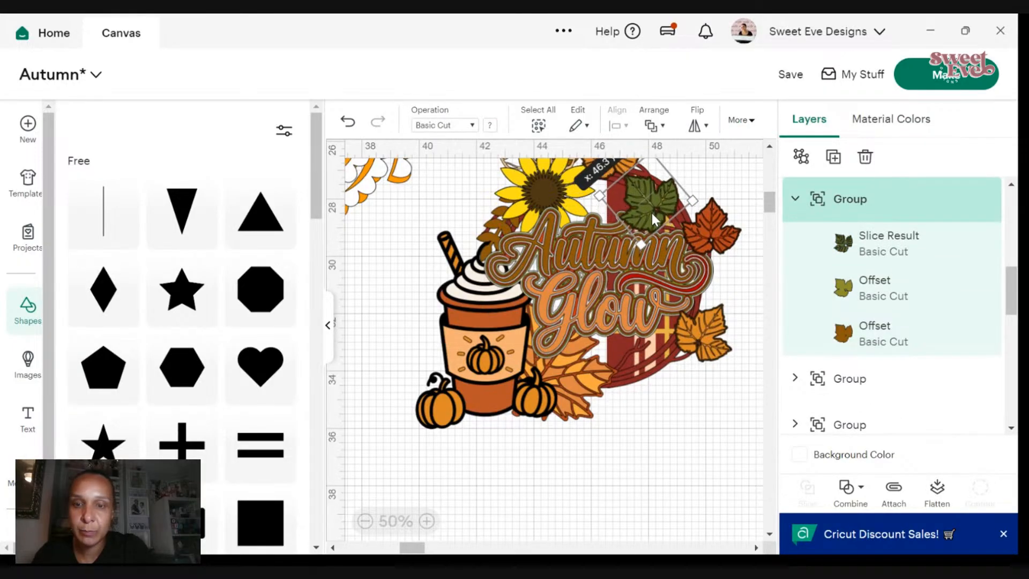
drag(705, 192, 702, 222)
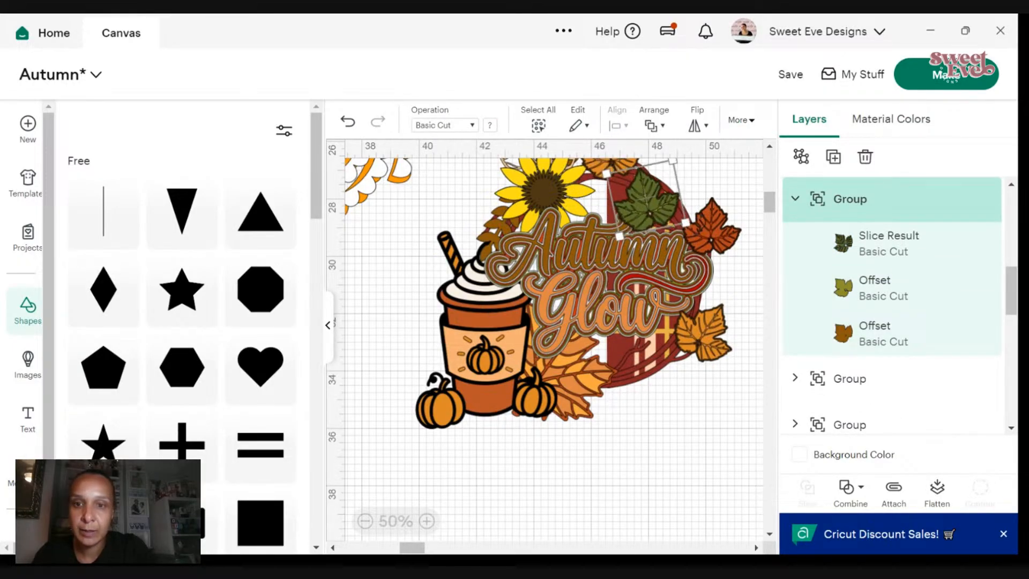
click(721, 443)
- Bring the Autumn Glow text group to the front and shrink it to about 7.6 x 5.03 in on the wreath
click(631, 288)
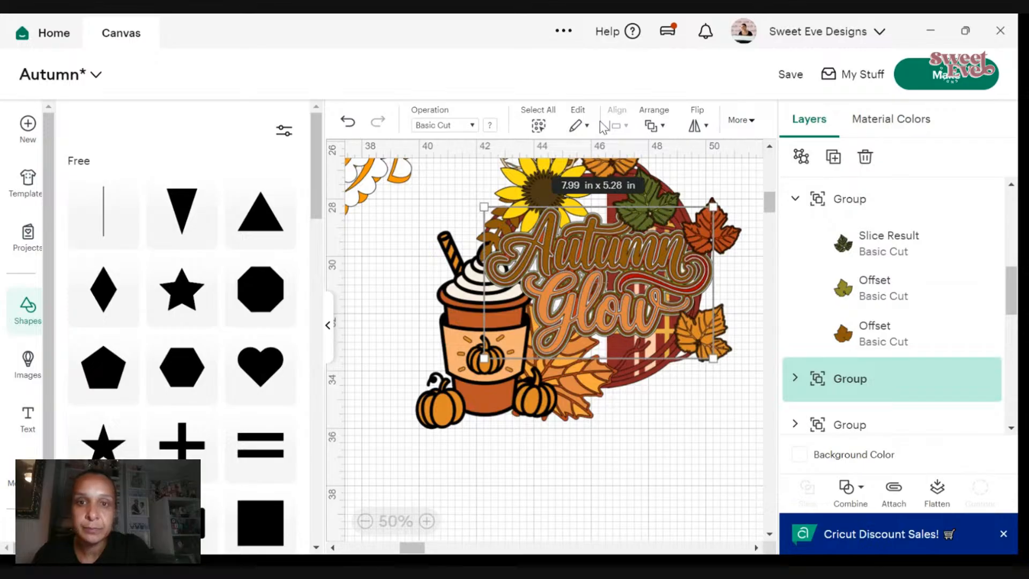
click(663, 128)
click(696, 160)
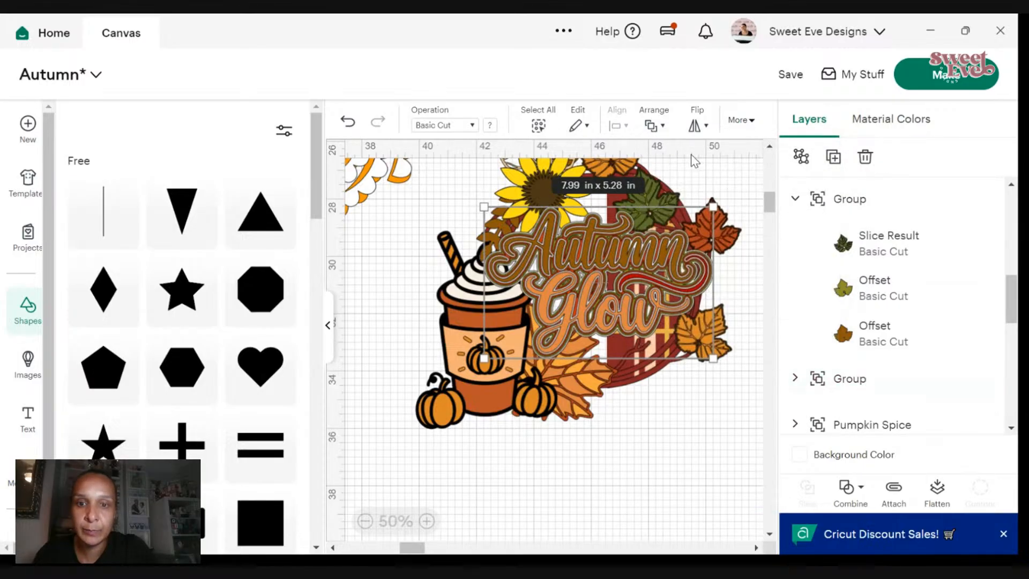
drag(713, 358, 702, 351)
drag(635, 285, 642, 289)
click(730, 483)
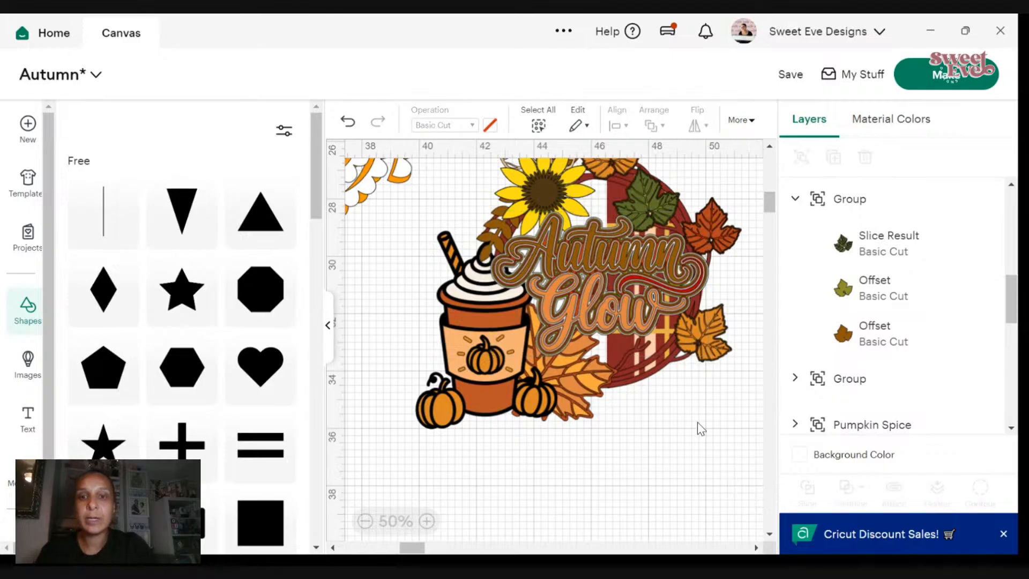
- Reposition the Autumn Glow text group slightly higher on the wreath
scroll(696, 423, up, 3)
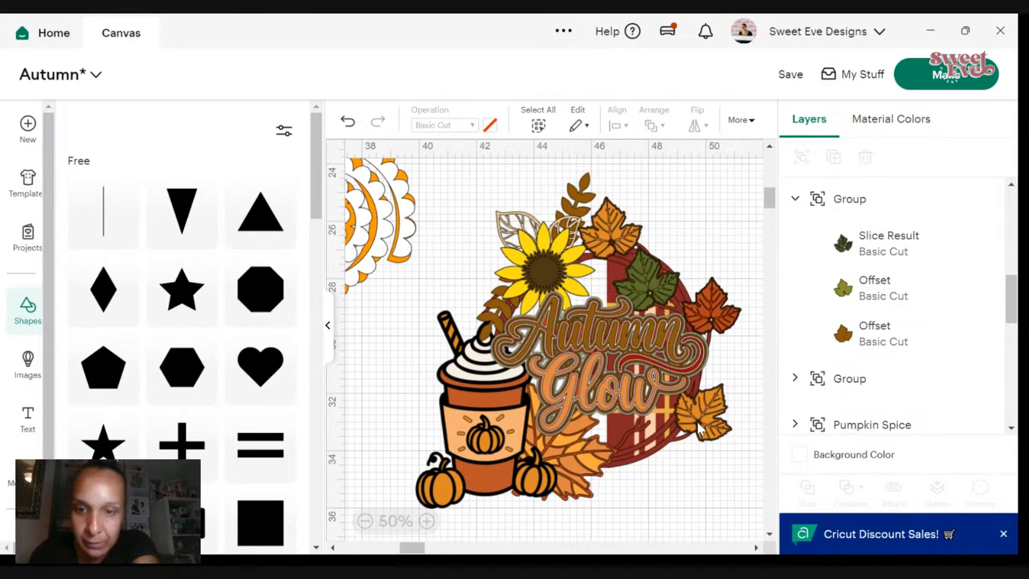
click(609, 359)
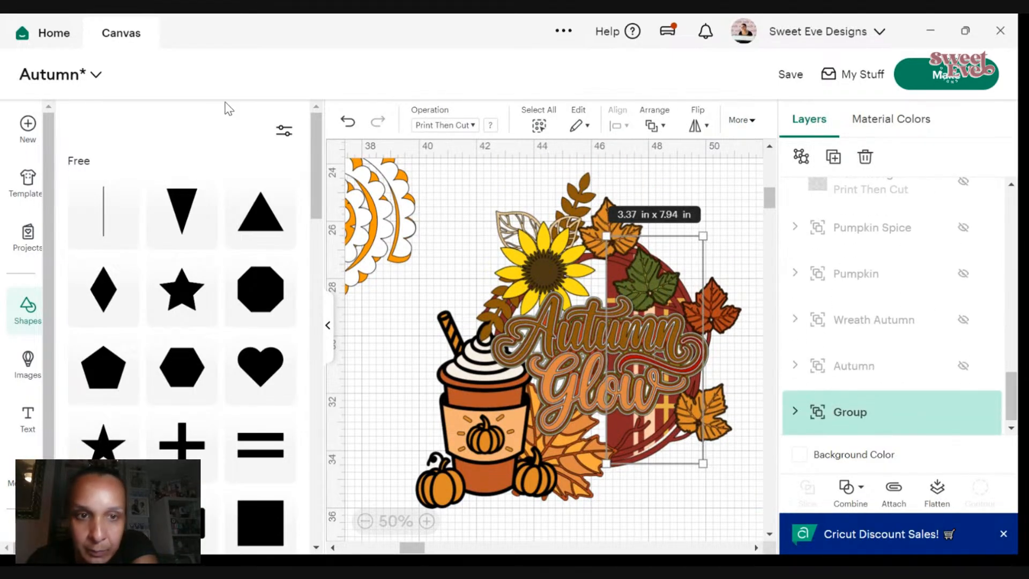
click(347, 123)
click(540, 323)
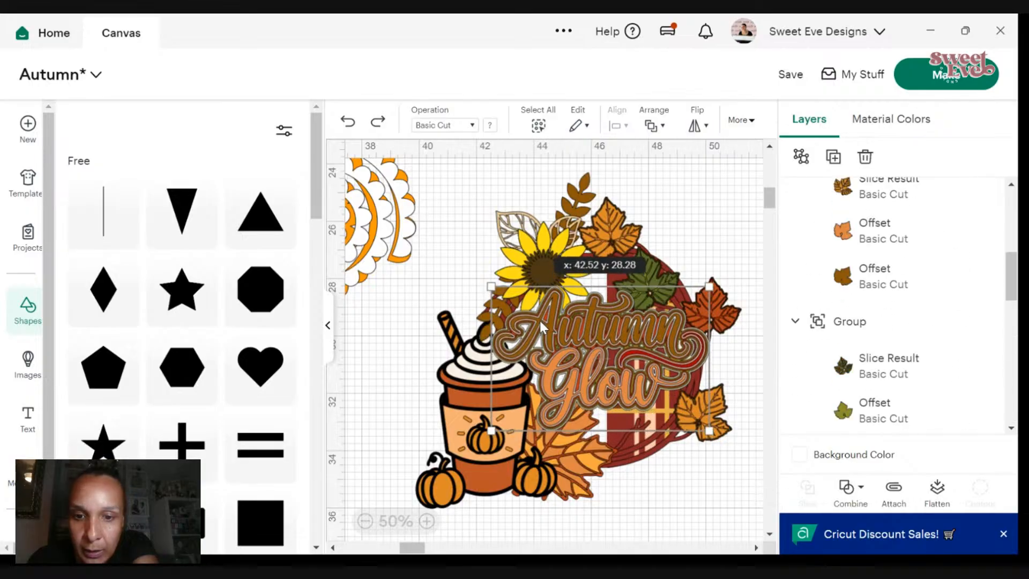
click(612, 275)
mouse_move(613, 273)
mouse_down()
mouse_move(679, 281)
mouse_move(619, 285)
mouse_up()
click(349, 123)
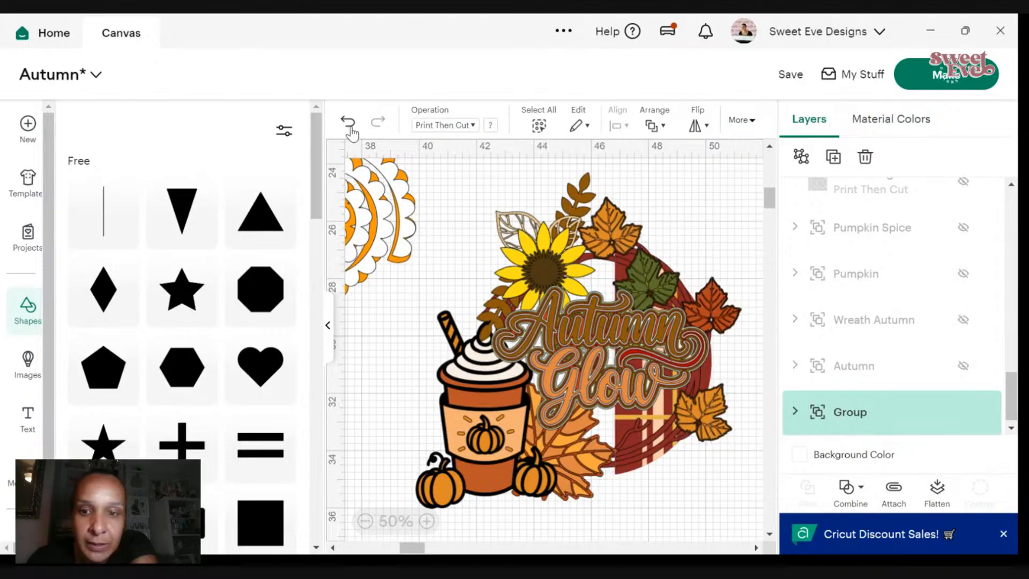
- Shrink the Autumn Glow text group to about 7.24 x 4.79 in and shift it slightly away from the coffee cup
click(596, 376)
drag(596, 377, 596, 377)
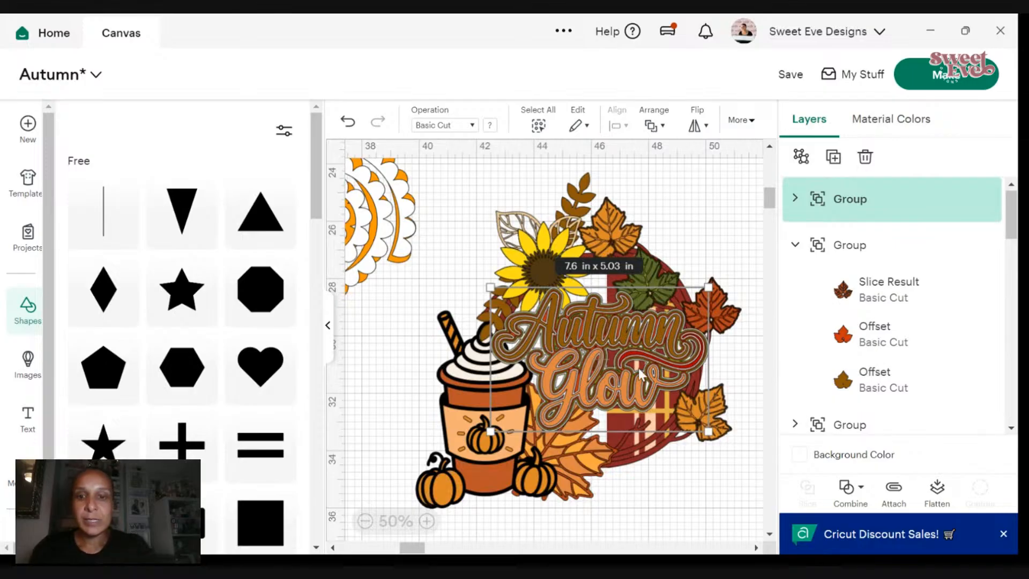
drag(709, 431, 698, 425)
mouse_move(621, 364)
mouse_down()
mouse_move(632, 370)
mouse_move(628, 362)
mouse_up()
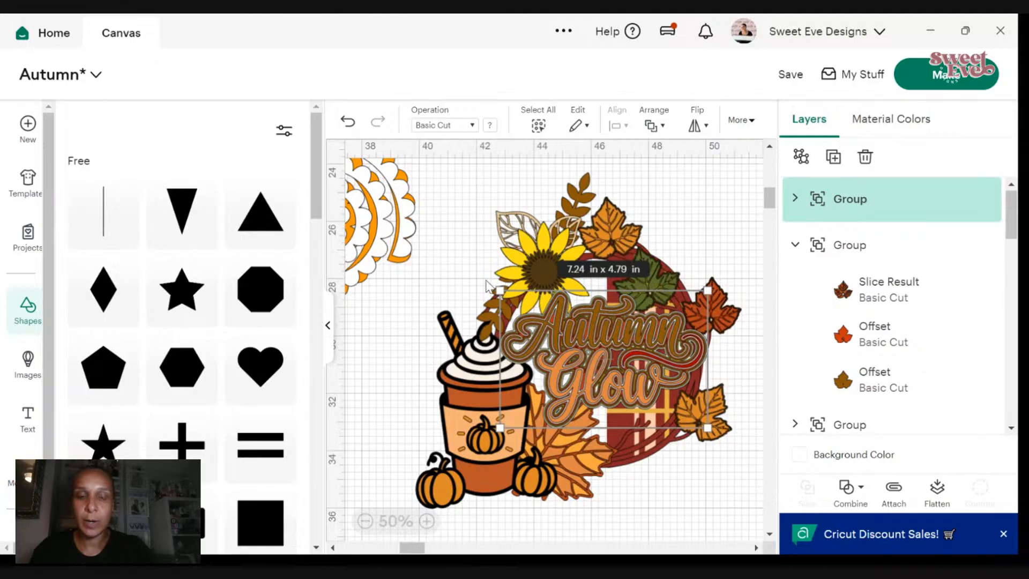
click(449, 443)
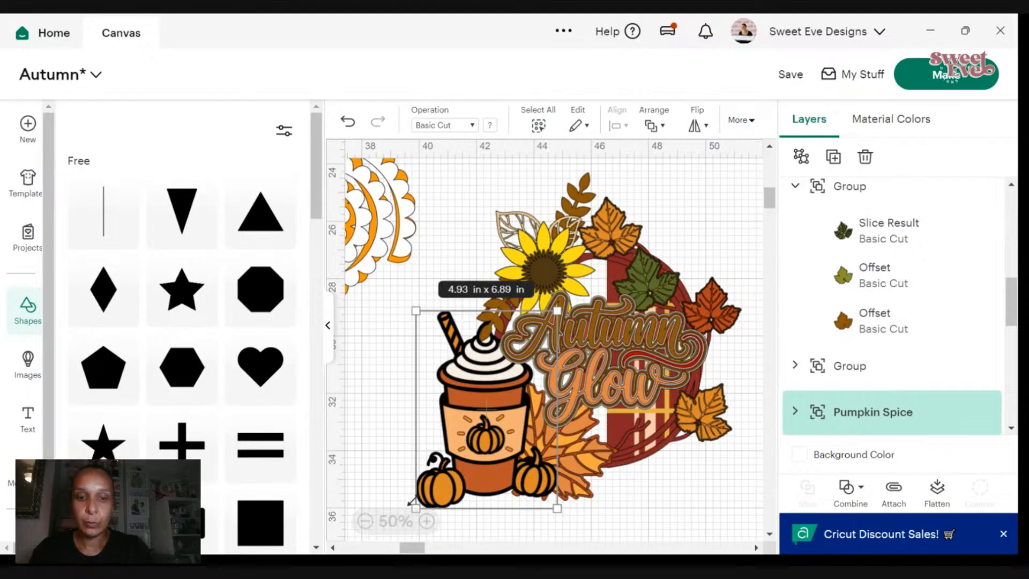
drag(410, 503, 415, 497)
click(348, 123)
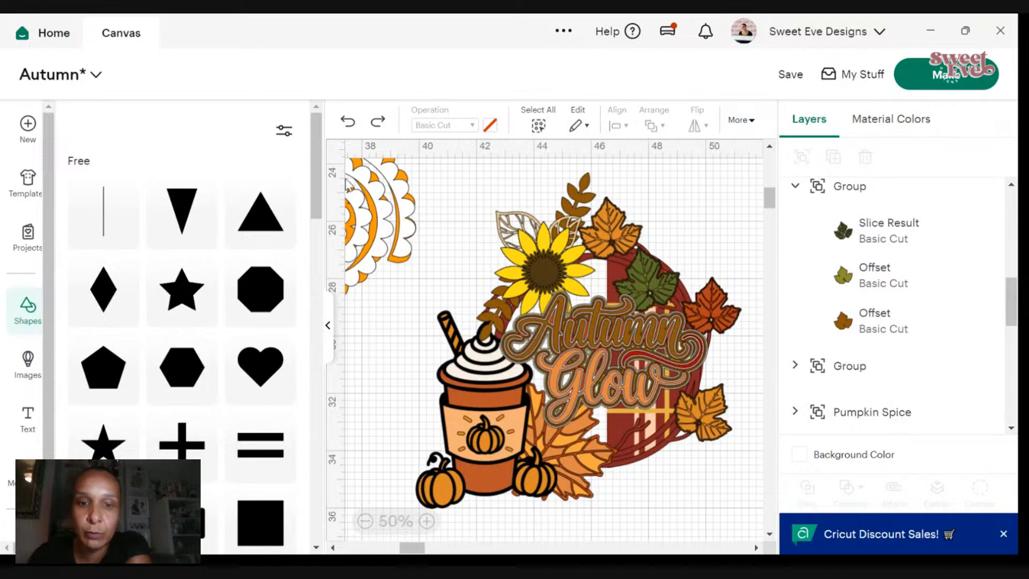
- Duplicate the sunflower and leaves group, placing the copy off the wreath near the spiral flower, and expand the copy's layer group
drag(381, 248, 413, 166)
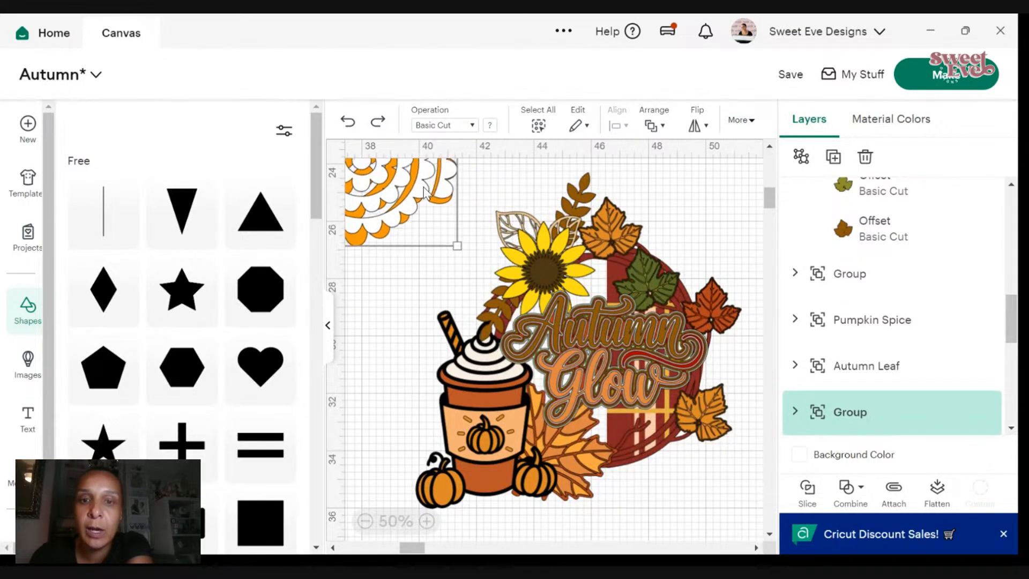
click(584, 190)
right_click(585, 190)
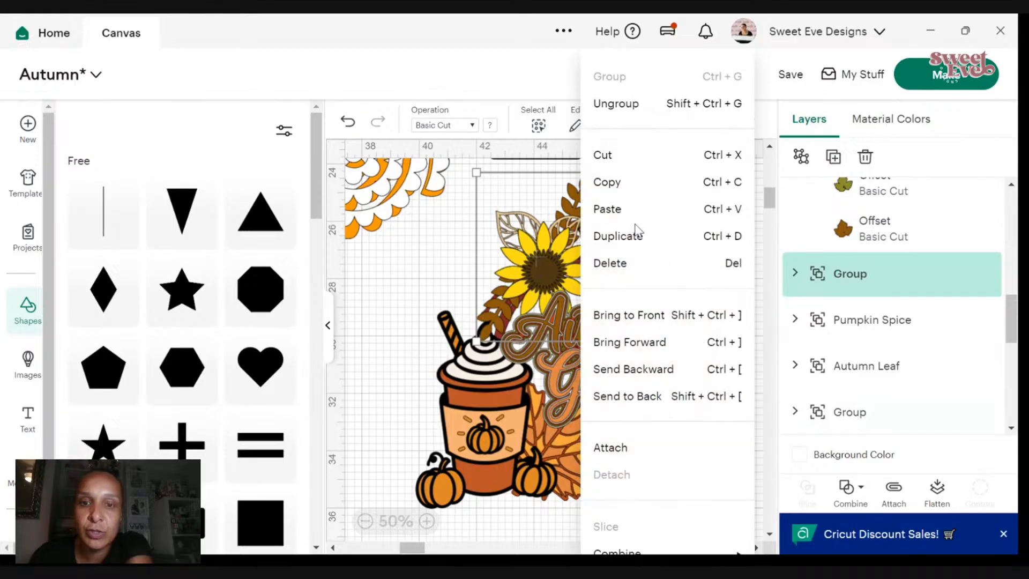
click(636, 238)
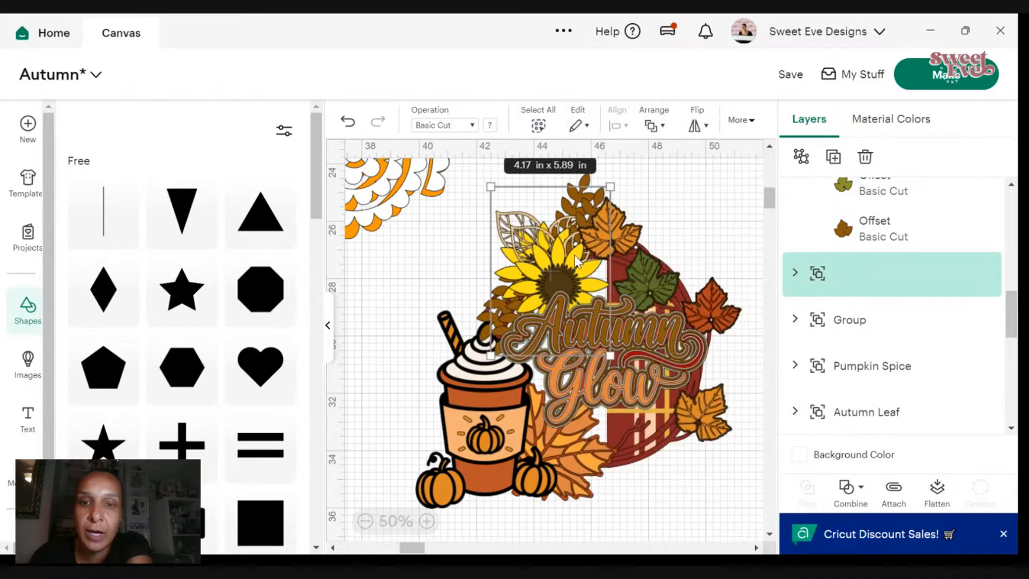
drag(571, 221, 419, 149)
click(795, 273)
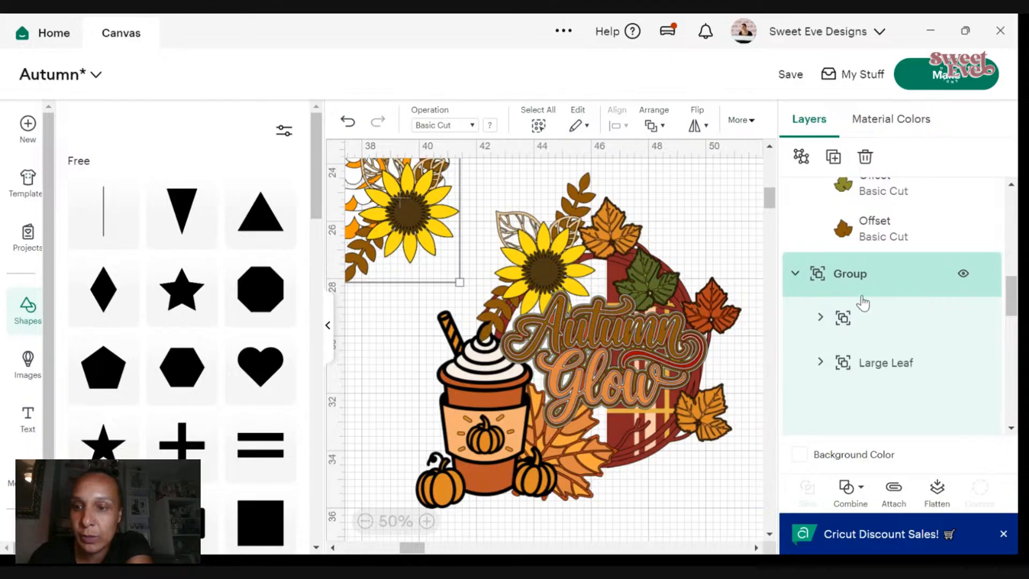
- Delete the Sunflower from the copied sunflower and leaves group, keeping only the leaves
scroll(888, 348, down, 5)
scroll(825, 257, up, 2)
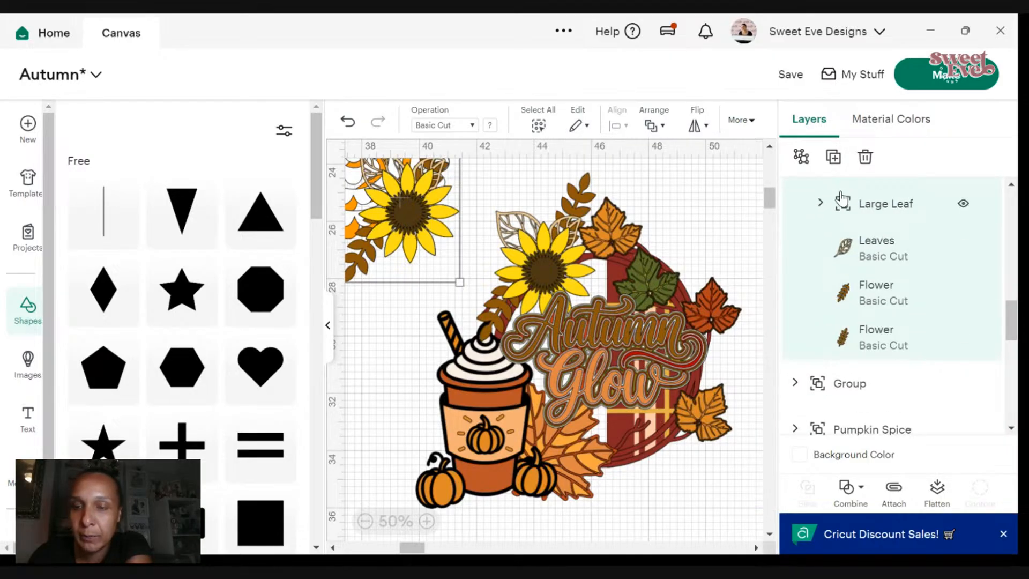
scroll(831, 241, up, 3)
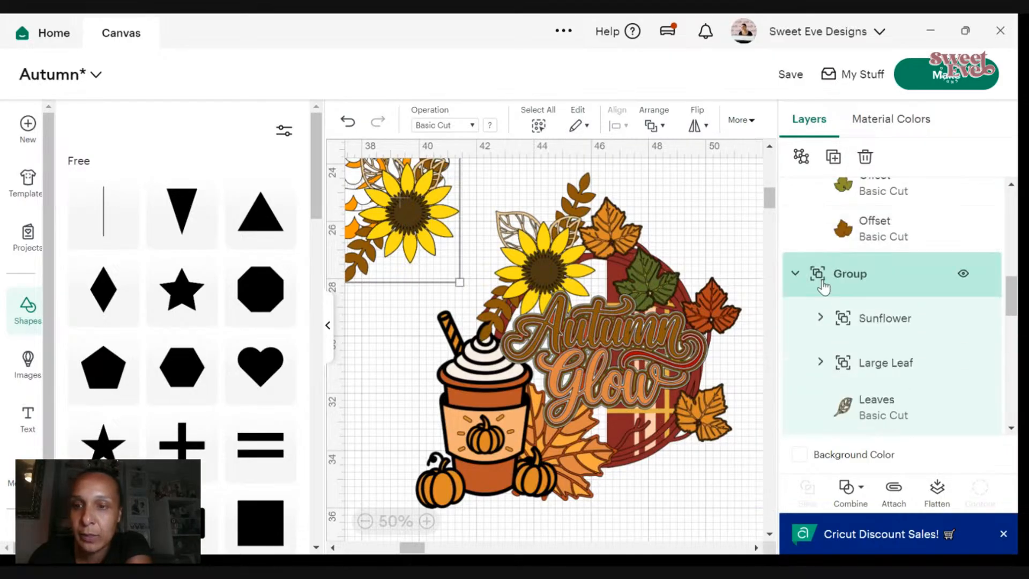
click(819, 320)
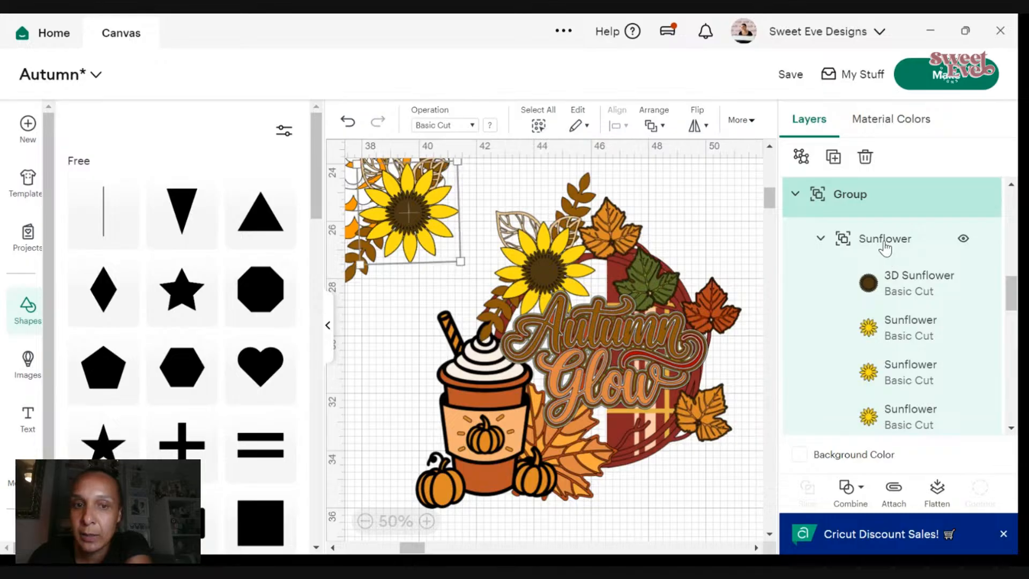
right_click(885, 246)
click(774, 313)
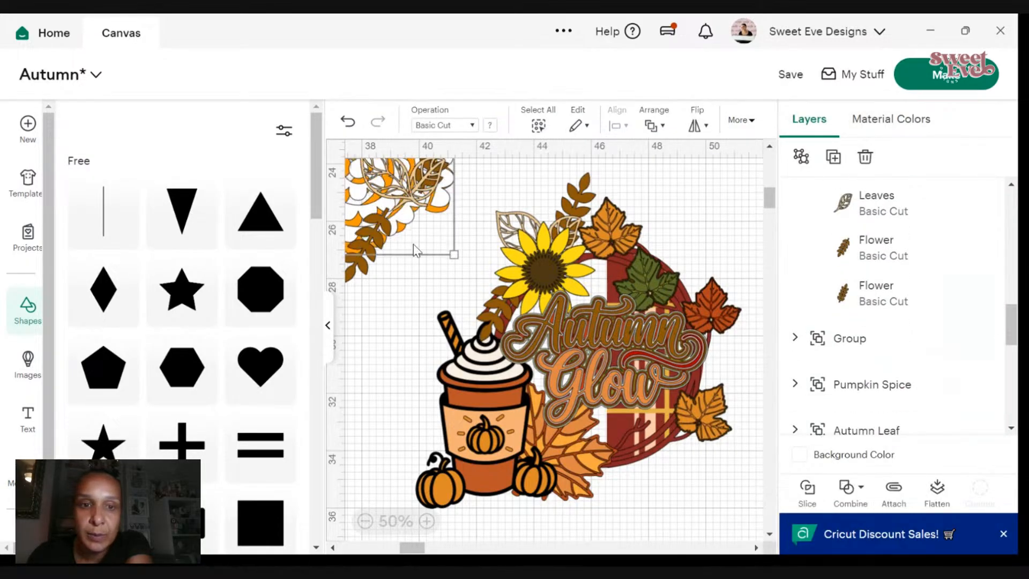
drag(417, 250, 366, 245)
- Nudge the Pumpkin Spice coffee cup group slightly closer to the Autumn Glow lettering
click(492, 316)
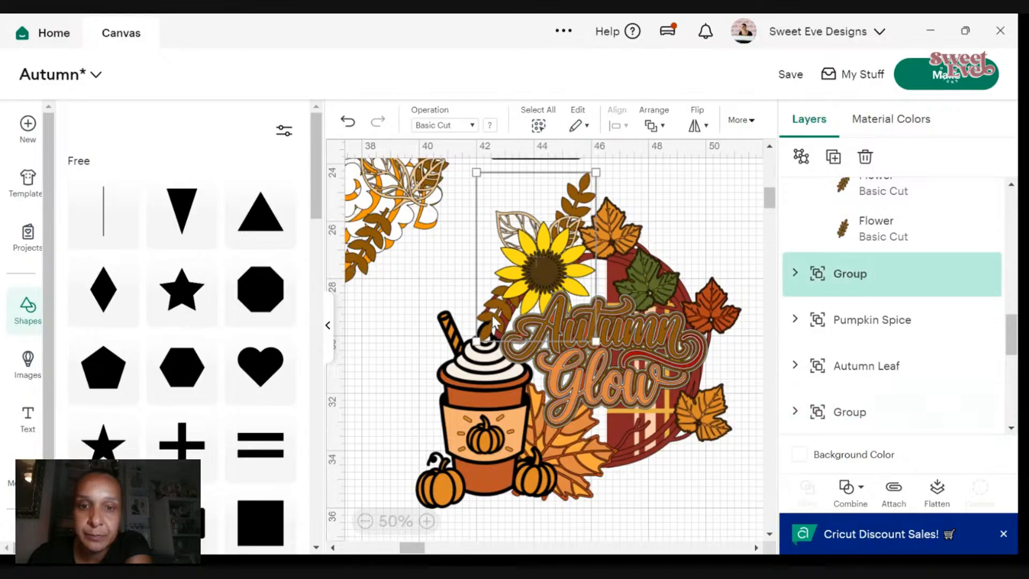
click(694, 461)
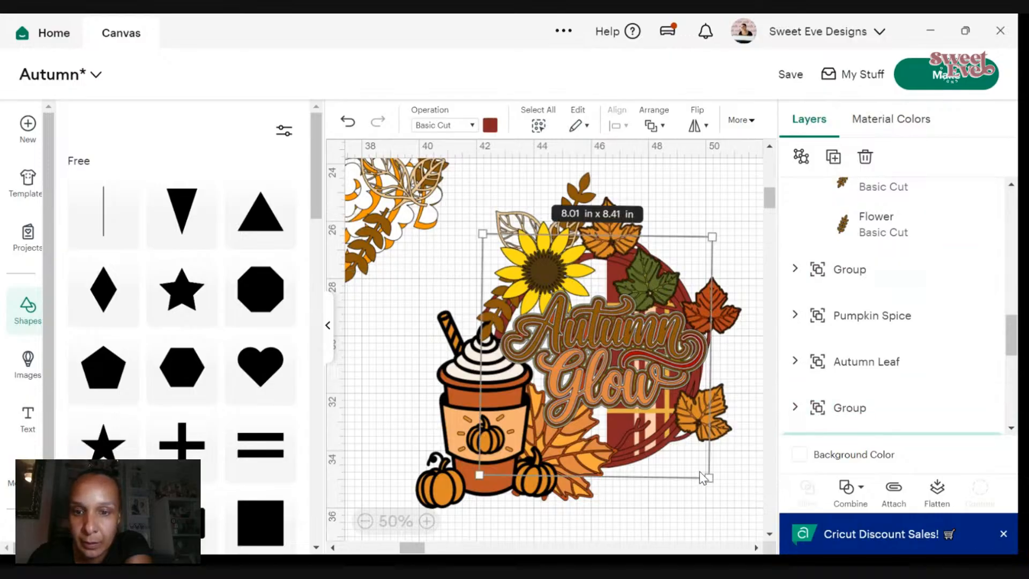
click(673, 501)
click(497, 452)
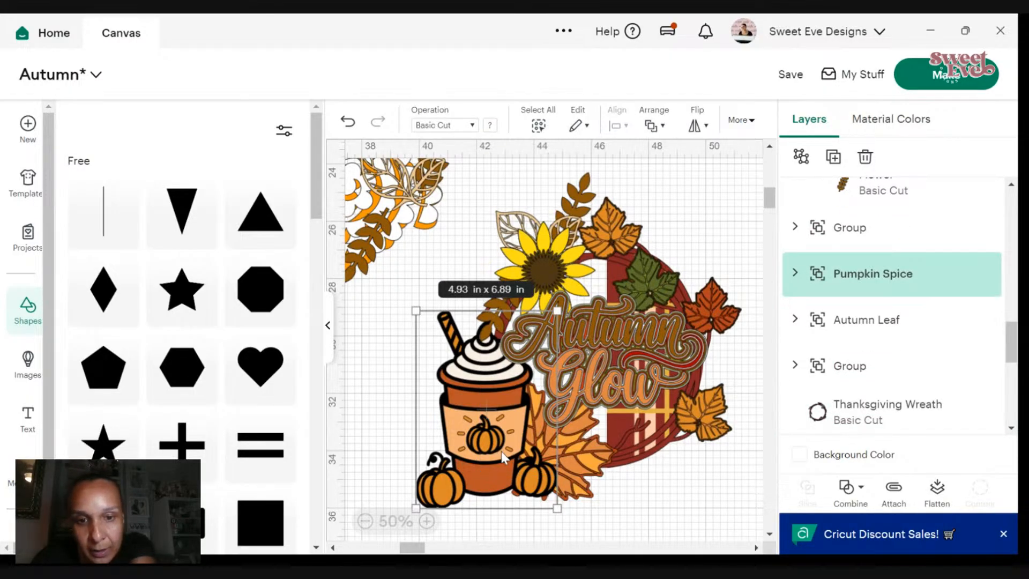
drag(501, 451, 506, 454)
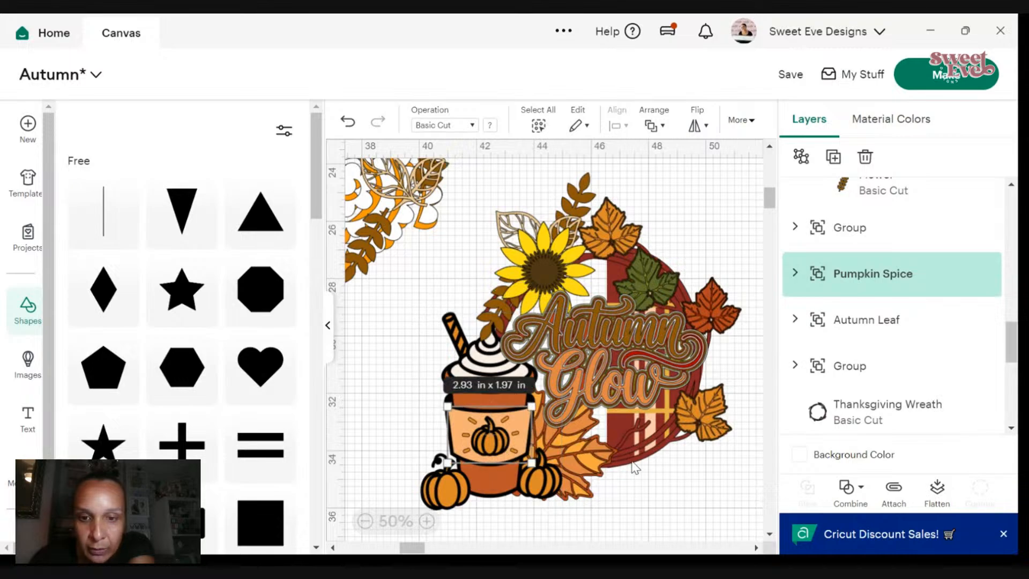
- Move the large autumn leaf out from behind the coffee cup to the empty area below the wreath and rotate it upright
click(604, 460)
drag(603, 461, 637, 515)
scroll(636, 451, down, 4)
drag(580, 293, 582, 469)
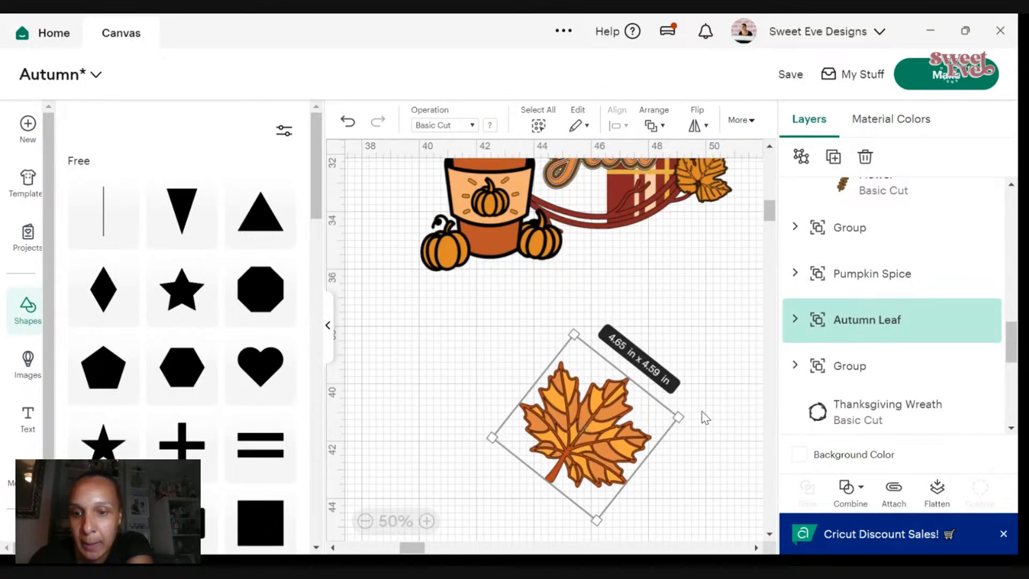
drag(559, 320, 522, 358)
drag(610, 454, 491, 434)
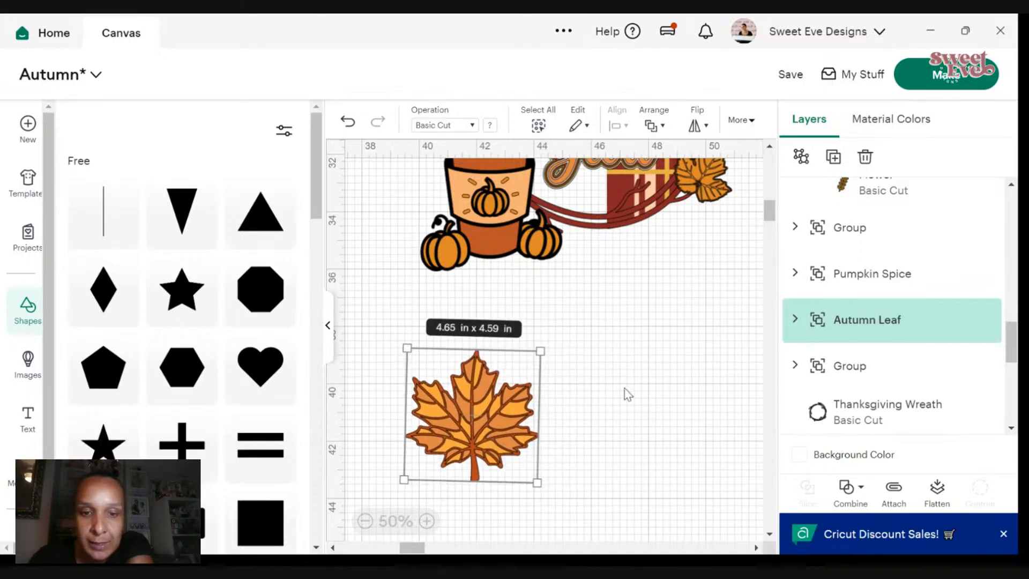
- Expand the large autumn leaf's layers and duplicate the leaf beside the original
click(795, 322)
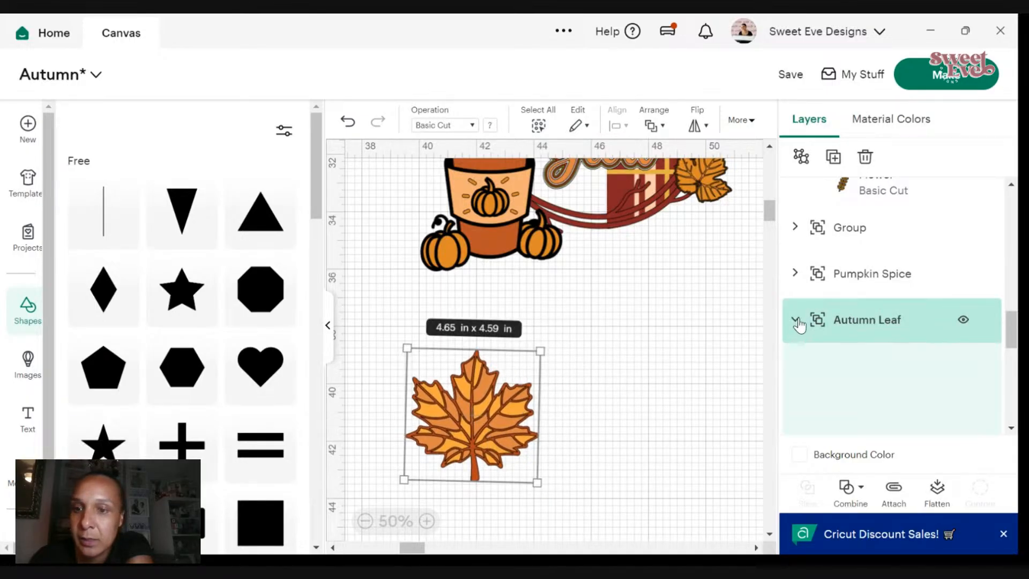
scroll(865, 357, down, 2)
click(874, 382)
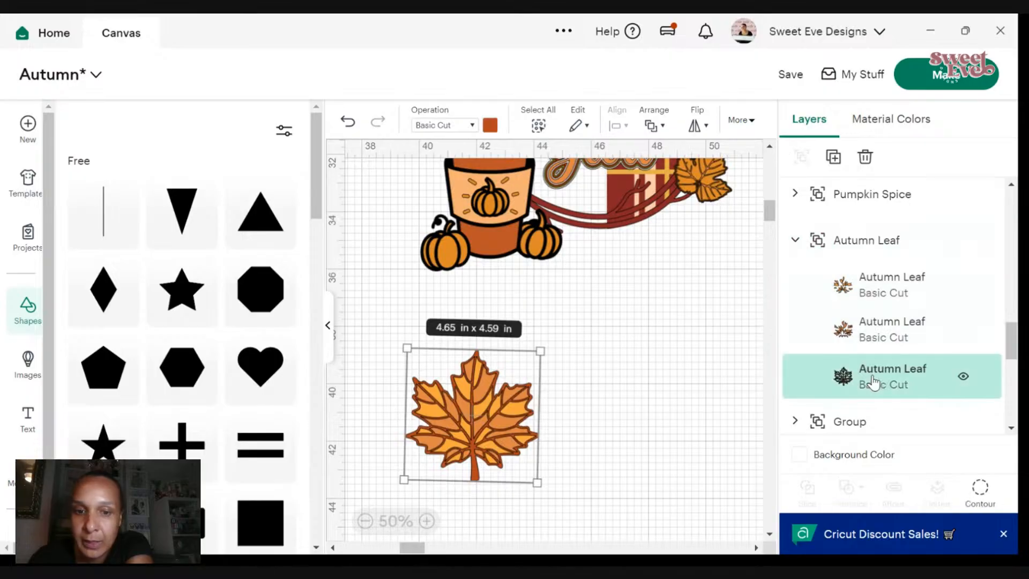
click(593, 367)
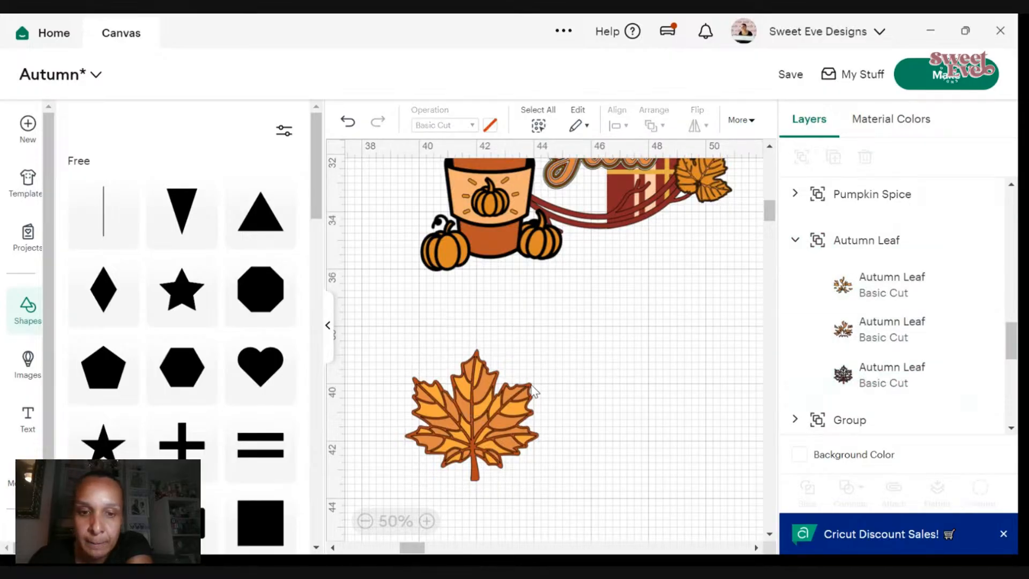
mouse_move(515, 386)
mouse_down()
mouse_move(534, 377)
mouse_move(517, 378)
mouse_up()
right_click(517, 378)
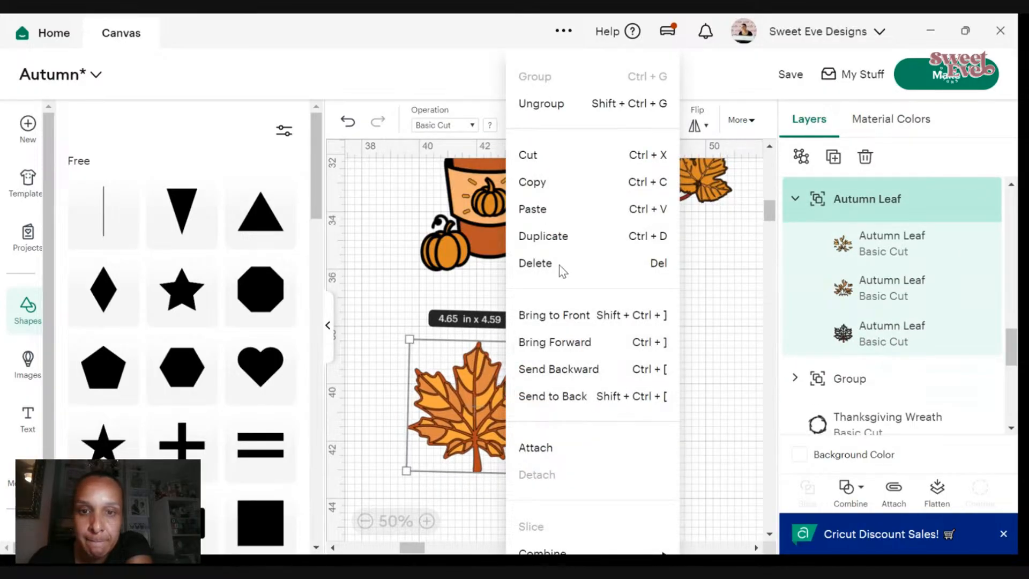
click(555, 241)
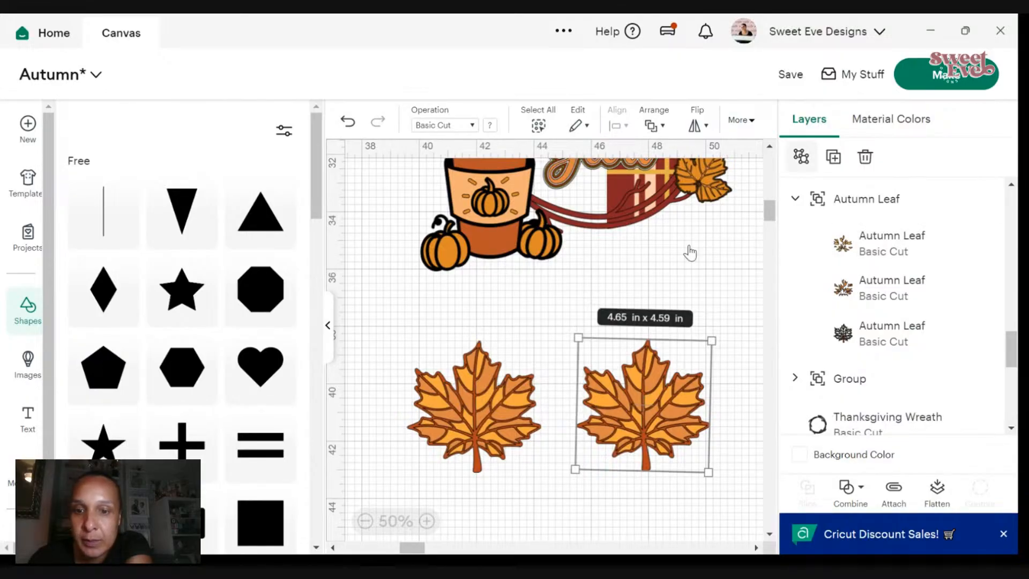
- Separate the lighter orange fill layer from the leaf copy and delete it
drag(676, 397, 752, 453)
scroll(752, 453, down, 3)
drag(748, 337, 547, 409)
right_click(547, 408)
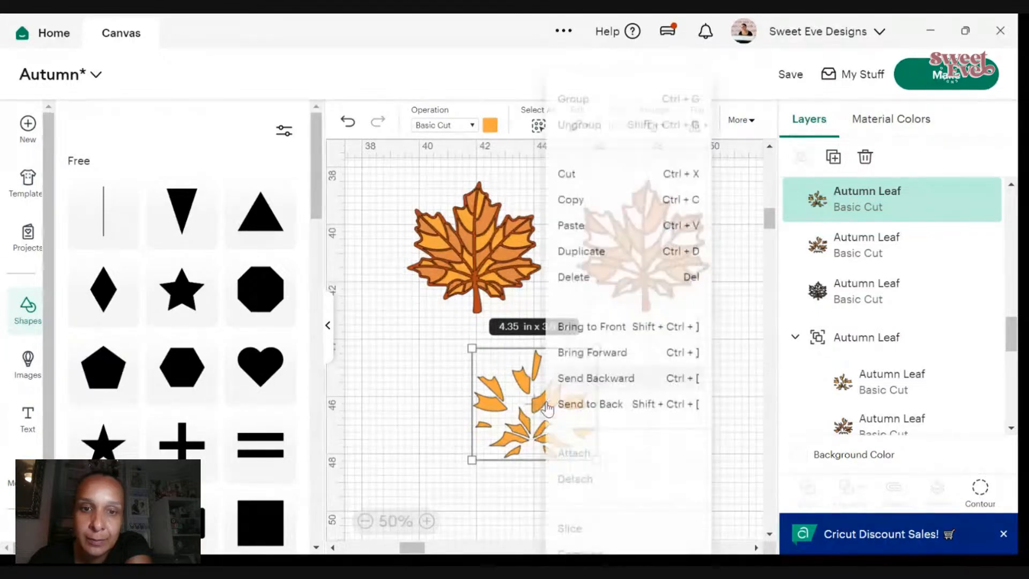
click(582, 263)
- Duplicate the complete autumn leaf again and place the new copy directly below it
click(506, 259)
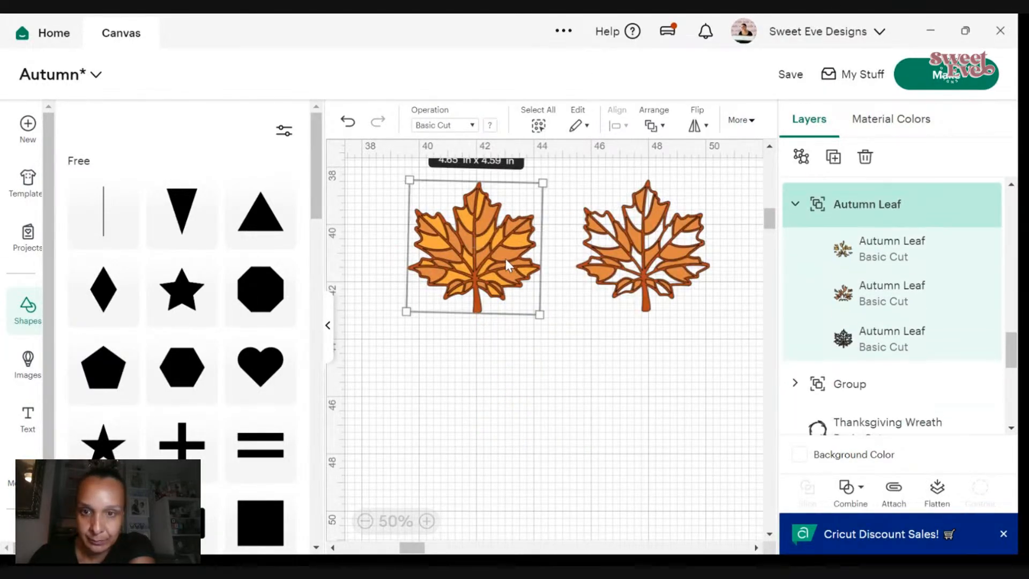
right_click(506, 259)
click(536, 235)
drag(504, 272, 509, 422)
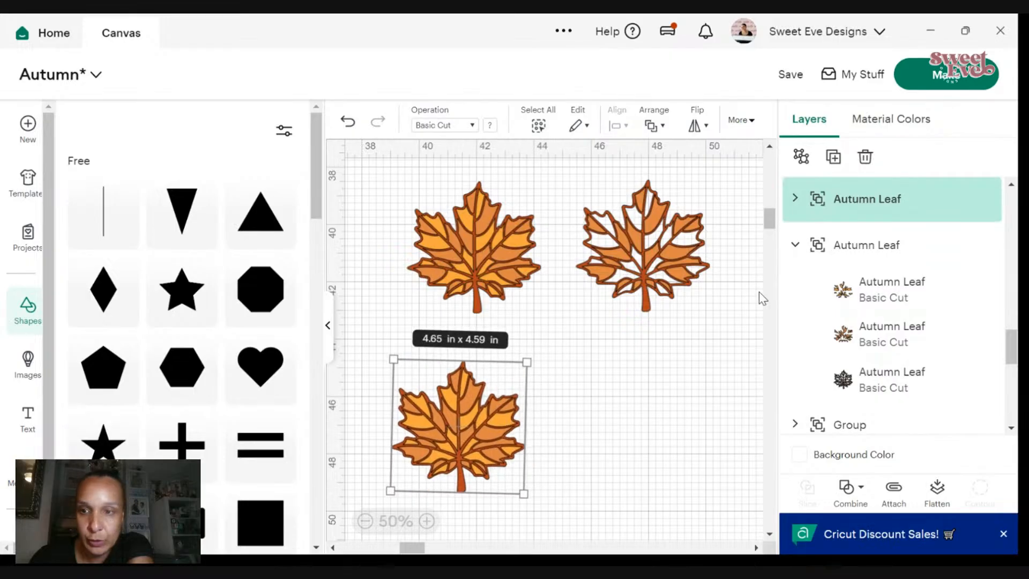
right_click(503, 417)
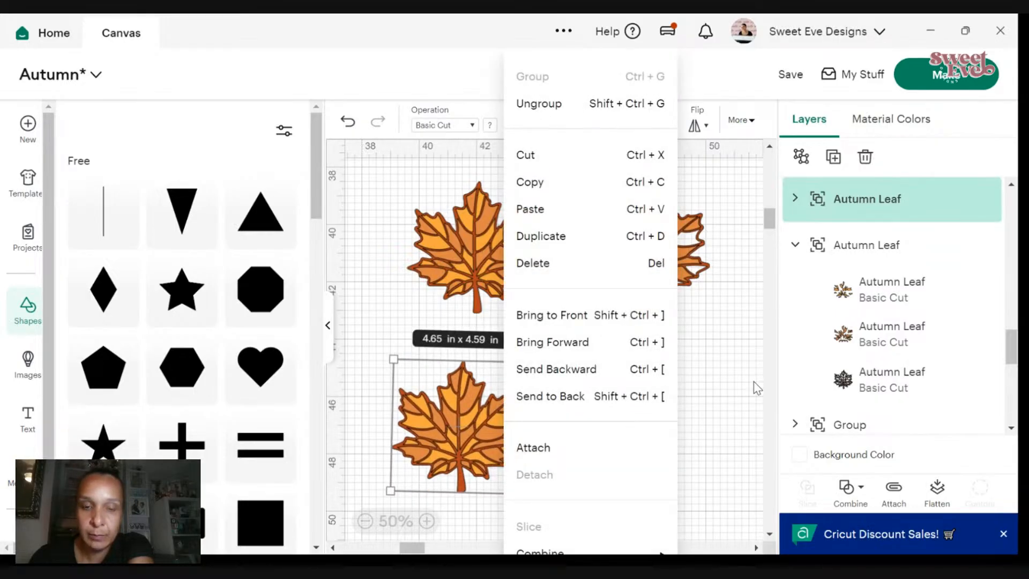
click(445, 395)
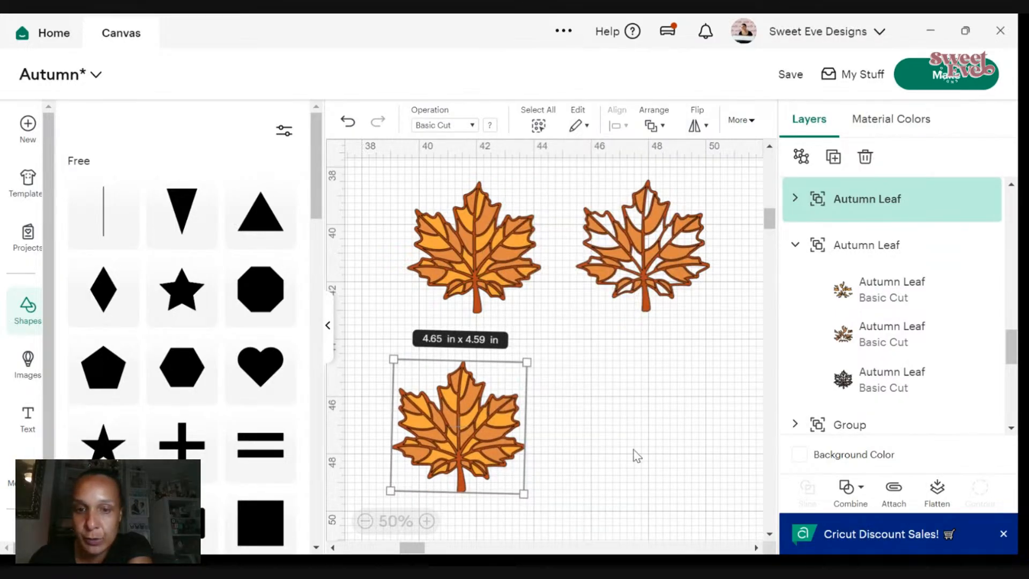
- Expand the lower leaf copy's layers and delete its darker orange fill layer
click(796, 199)
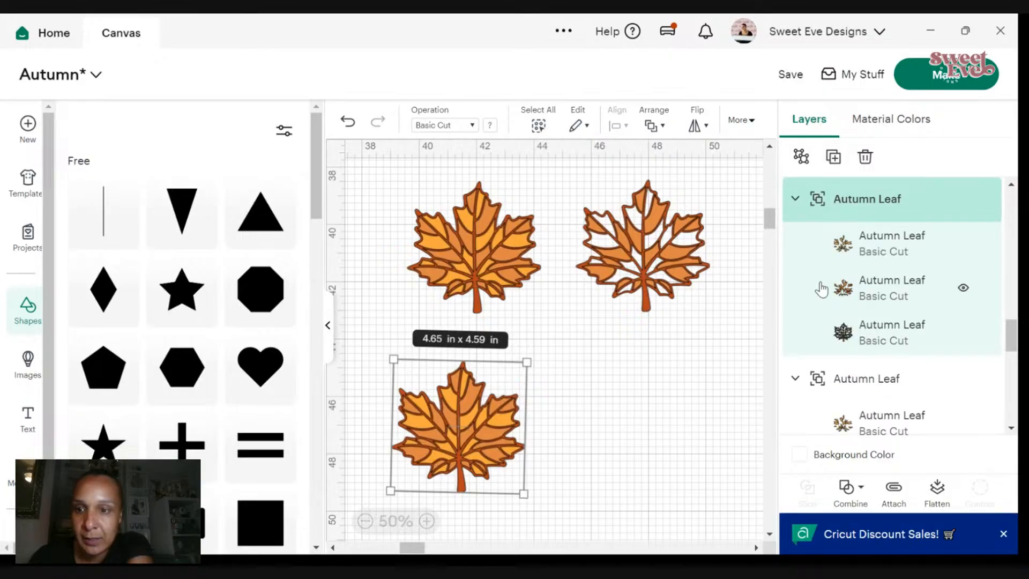
click(860, 290)
right_click(863, 294)
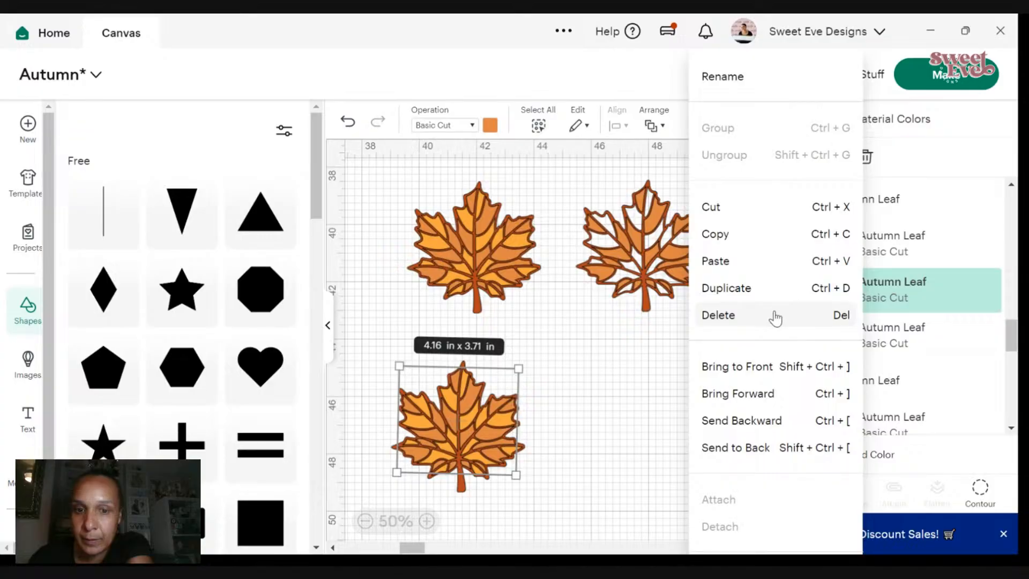
click(776, 317)
- Delete the lower leaf copy's lighter orange fill layer and place the remaining outline beneath the partially filled leaf
click(846, 291)
right_click(849, 289)
click(792, 262)
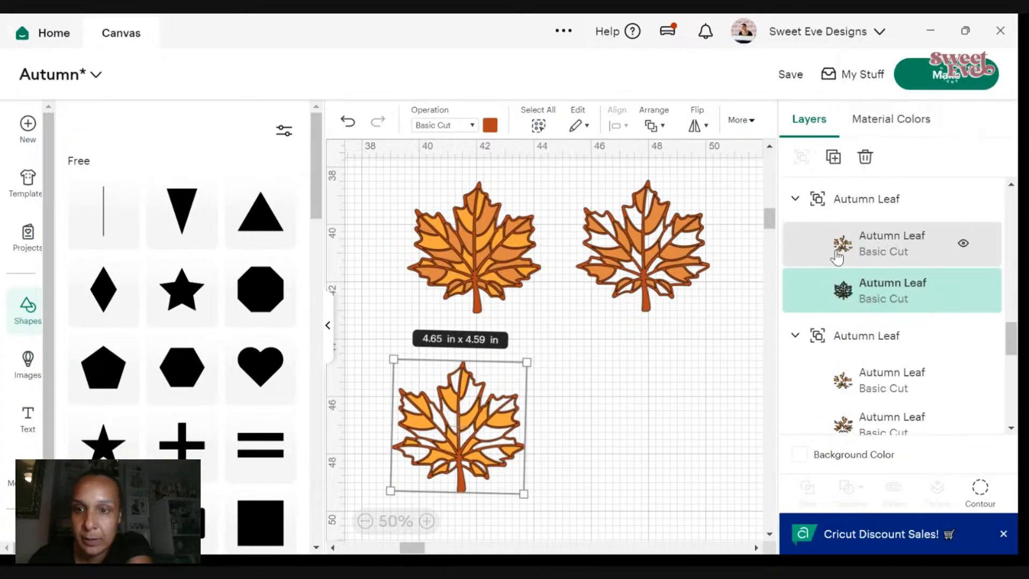
right_click(850, 288)
click(877, 315)
drag(491, 437, 673, 430)
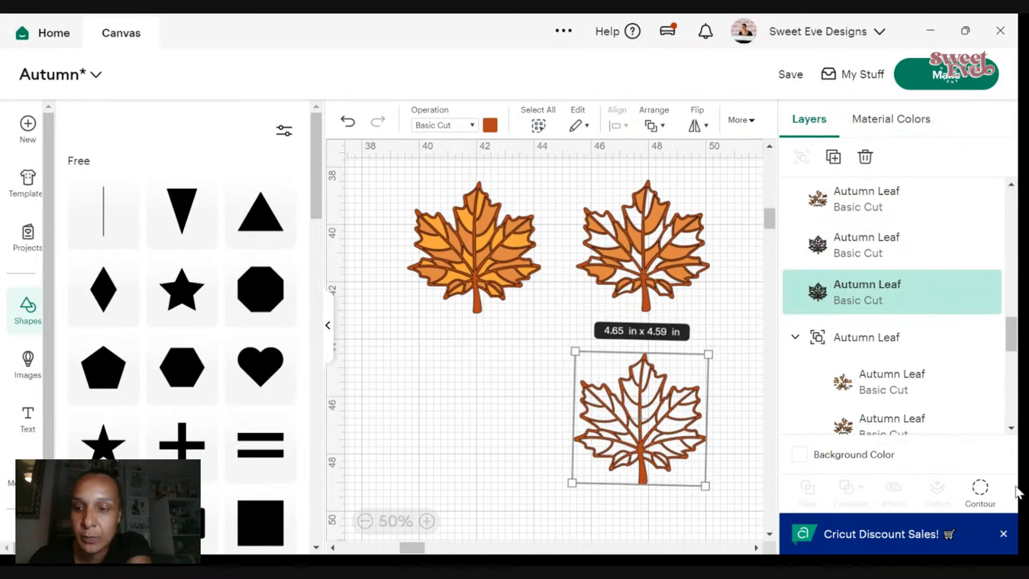
- Examine the outline leaf's individual cutout sections with Contour, and collapse the shapes library
click(980, 489)
drag(455, 142, 550, 122)
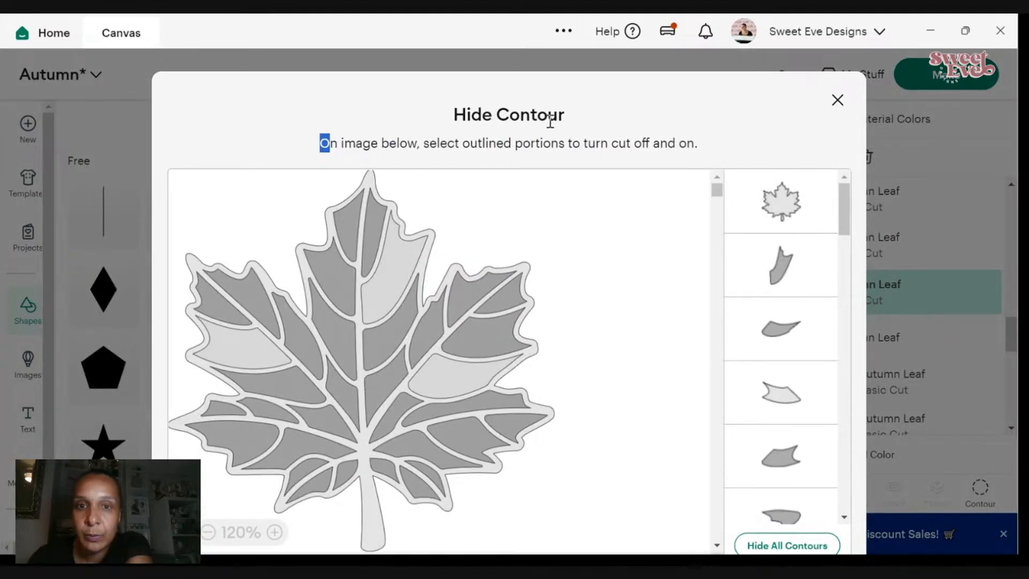
click(837, 101)
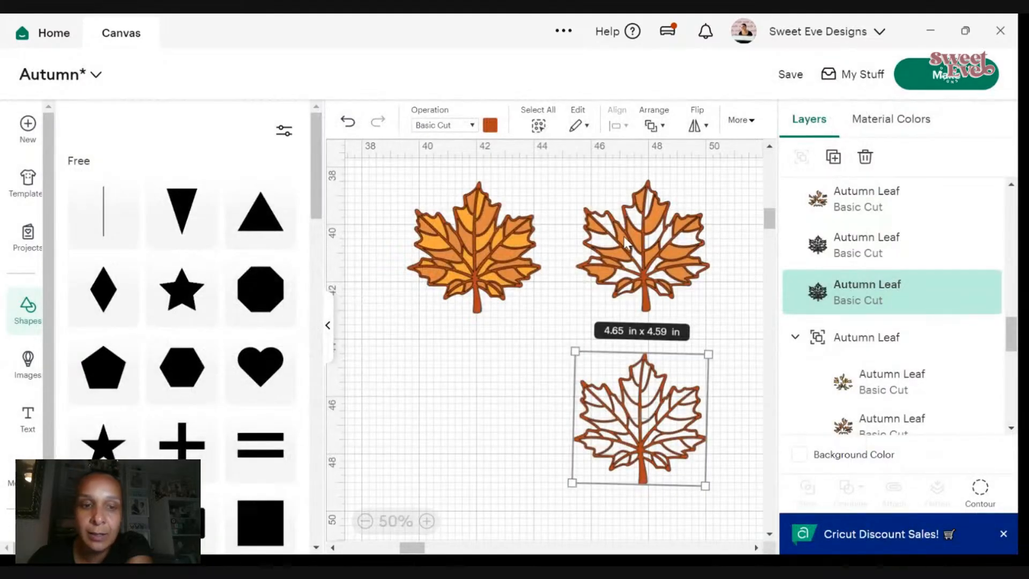
click(319, 330)
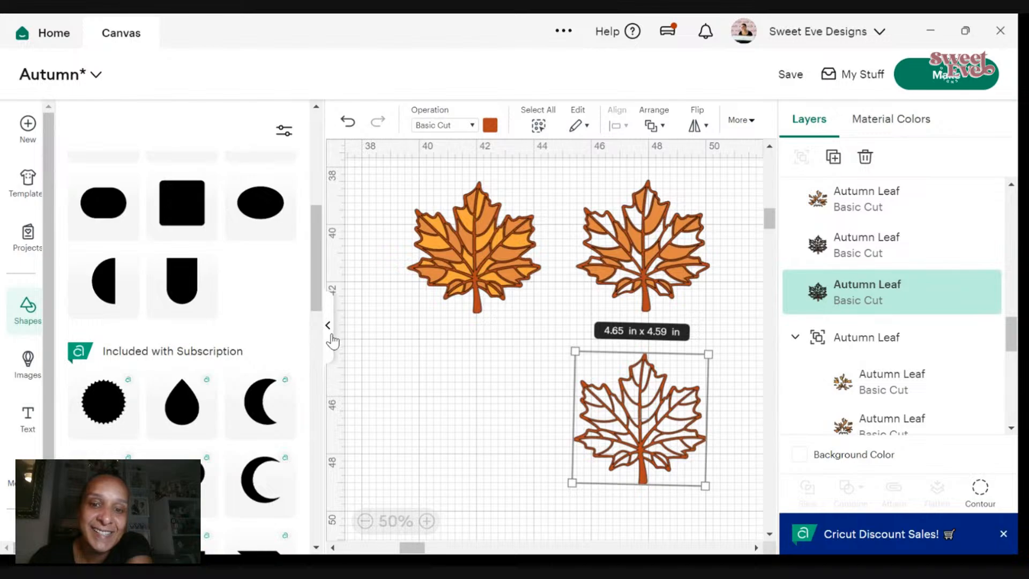
click(328, 326)
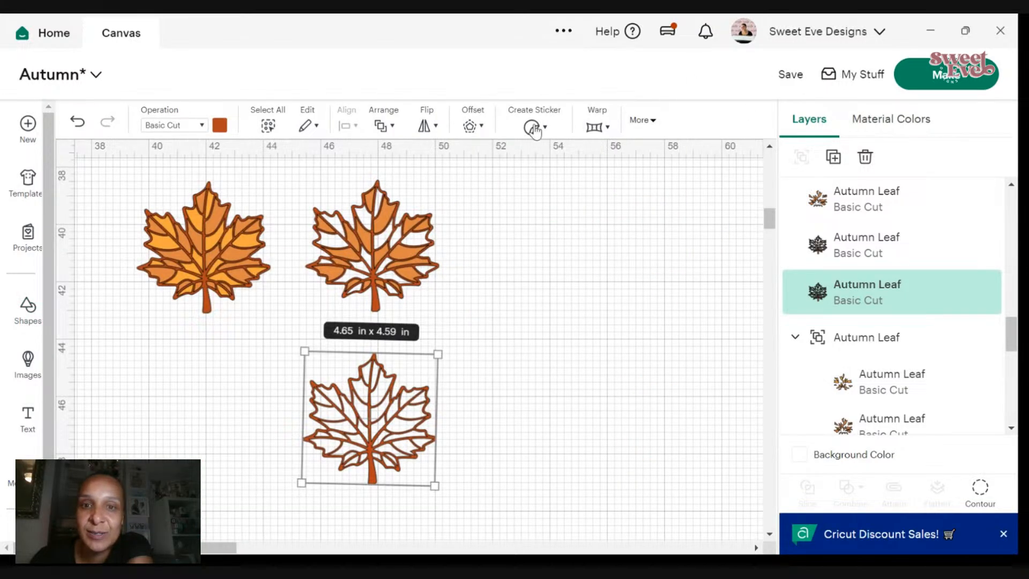
click(980, 487)
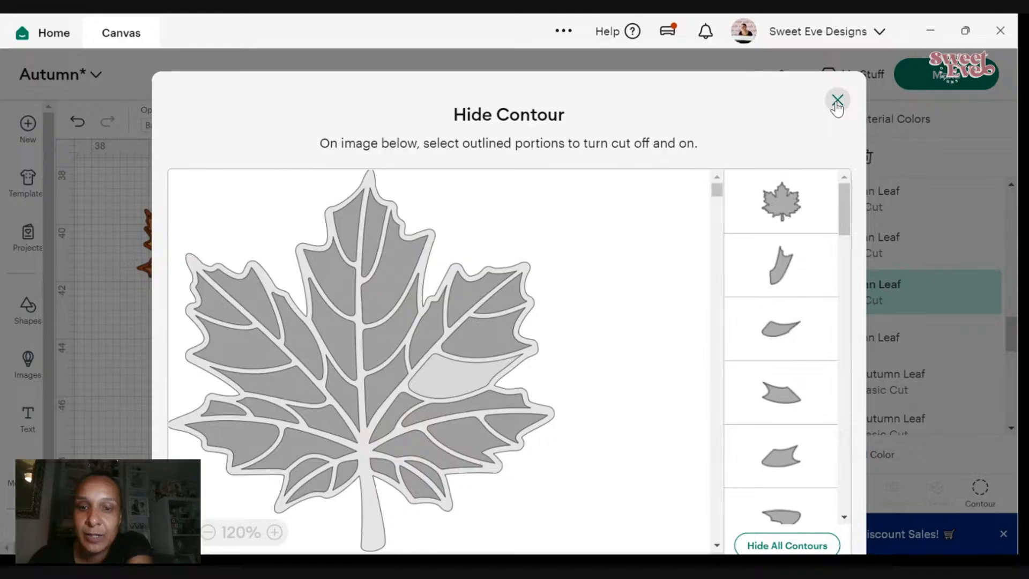
click(837, 101)
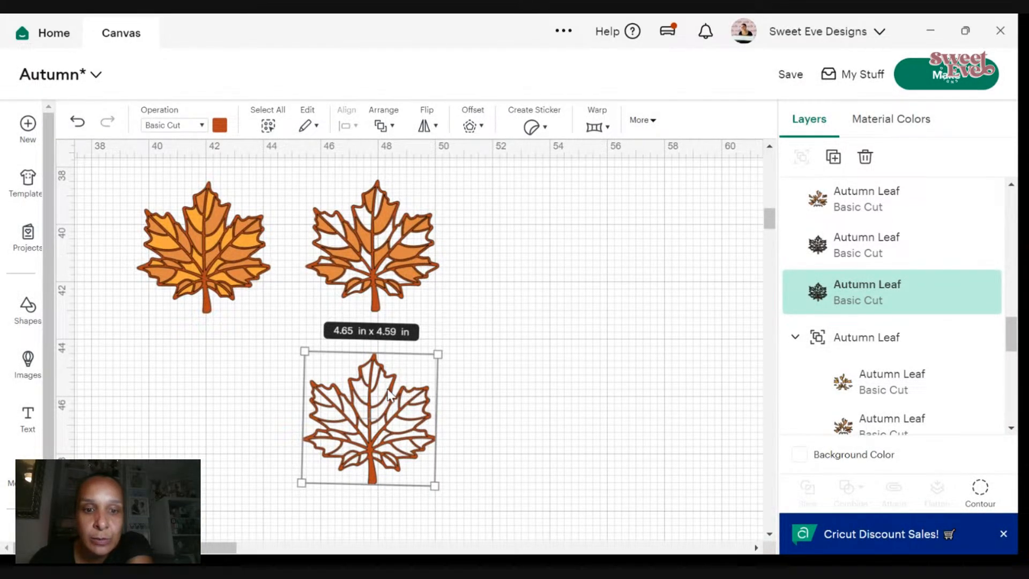
- Fill alternating cutouts in the lower outline leaf's top lobe and upper-right lobe using Contour
click(969, 502)
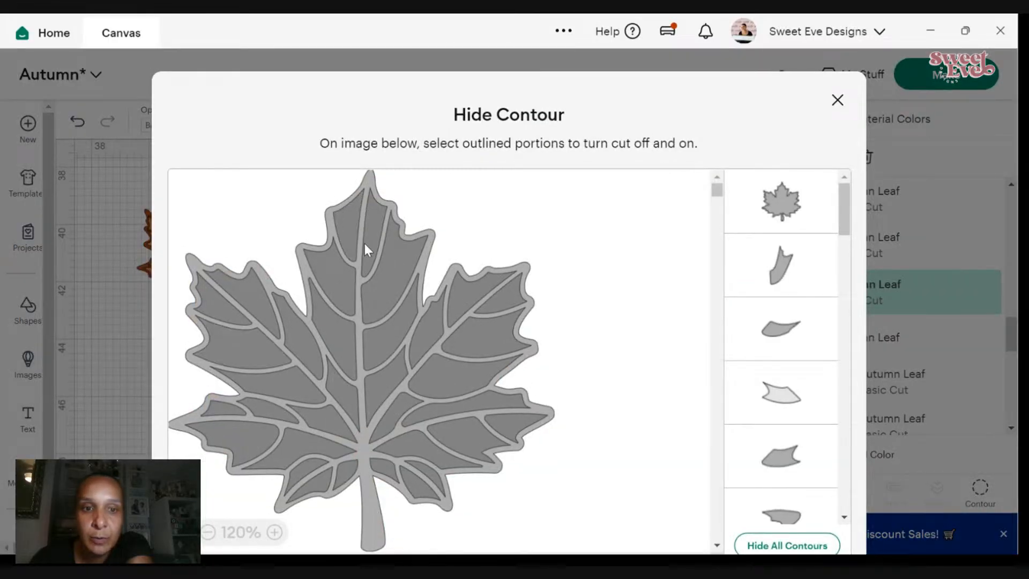
click(394, 266)
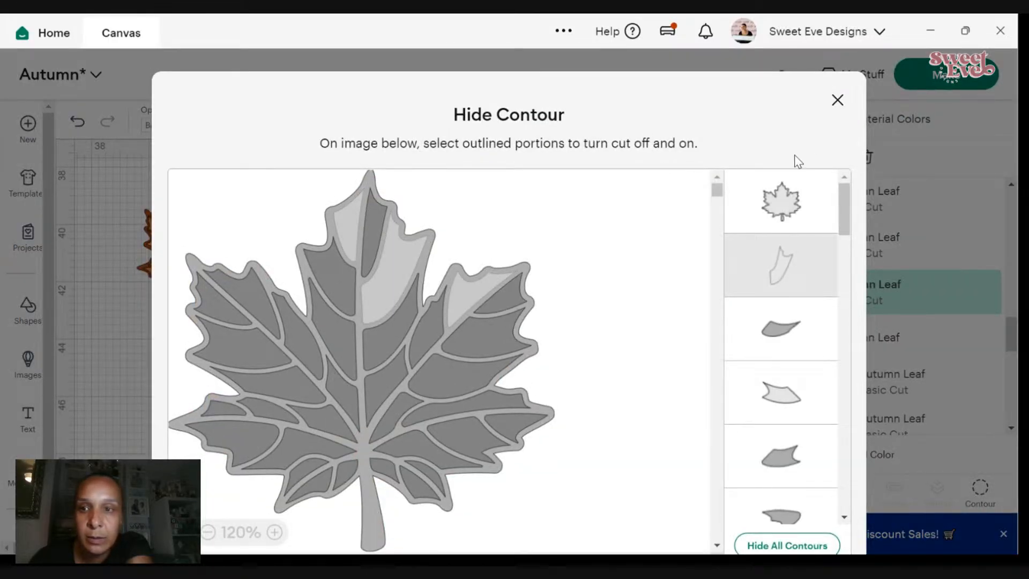
click(507, 300)
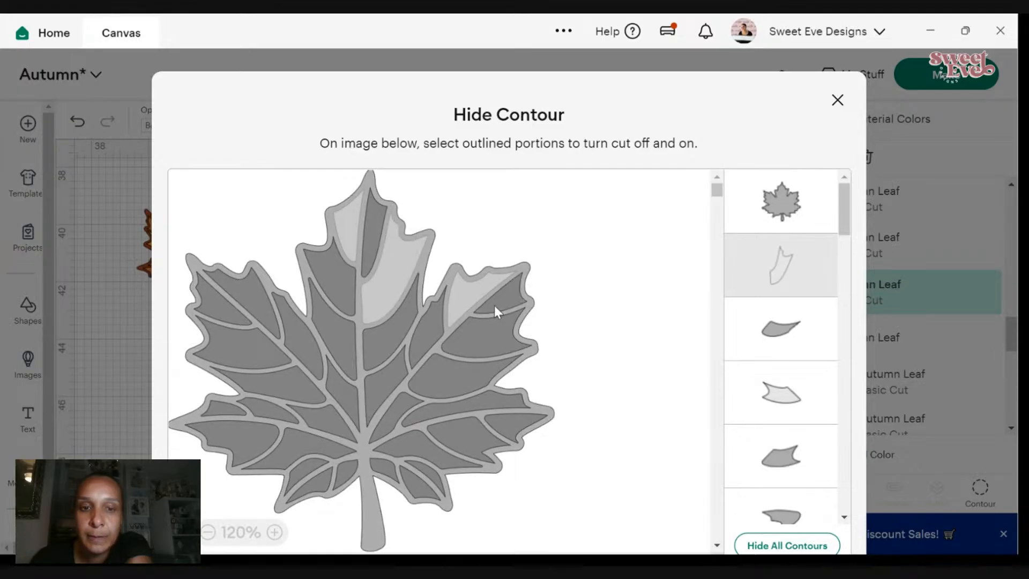
click(838, 99)
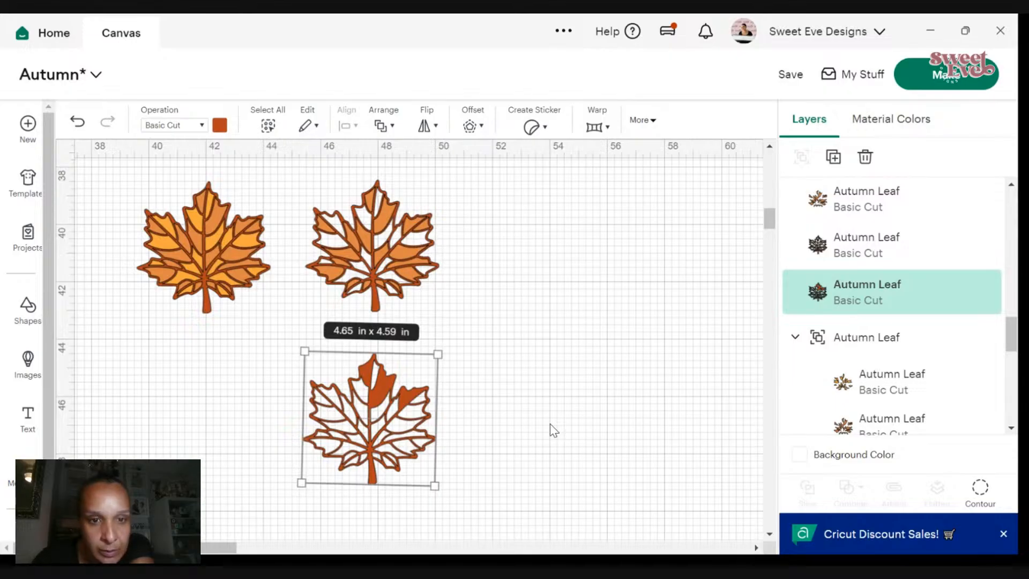
click(993, 500)
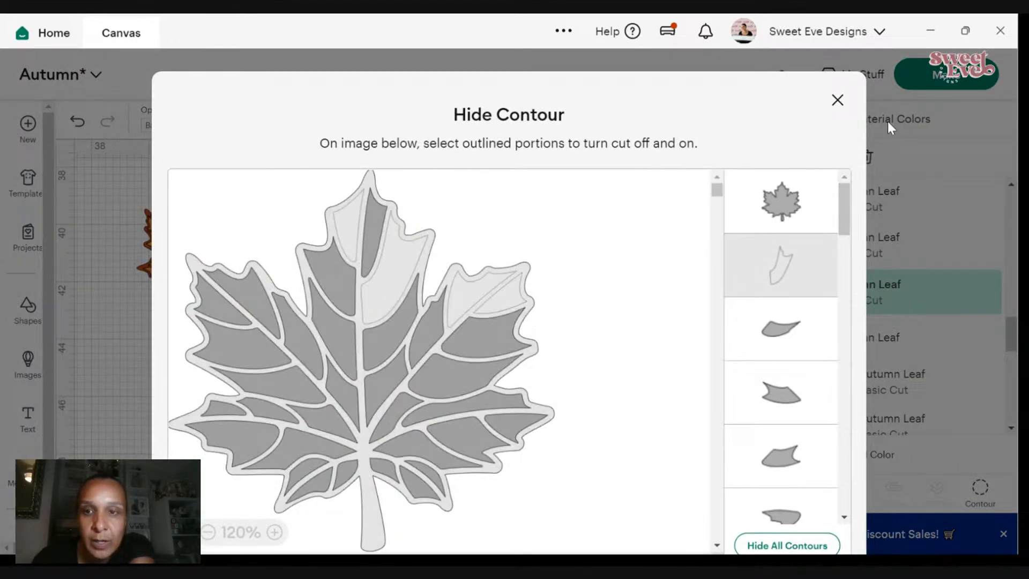
click(837, 100)
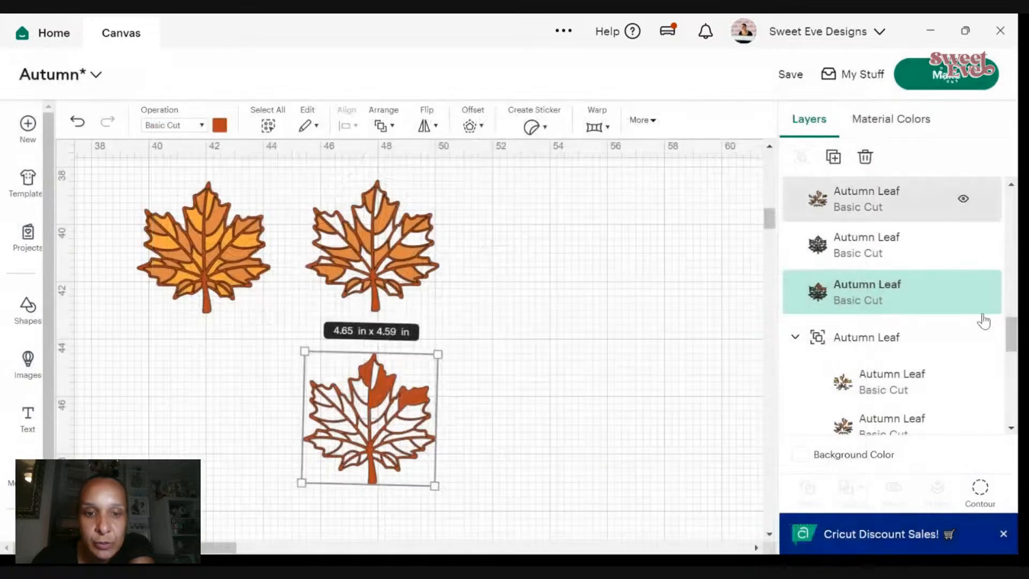
- Fill the outline leaf's right-side cutouts and the outer cutout of its small lower-right lobe using Contour
click(985, 499)
click(447, 394)
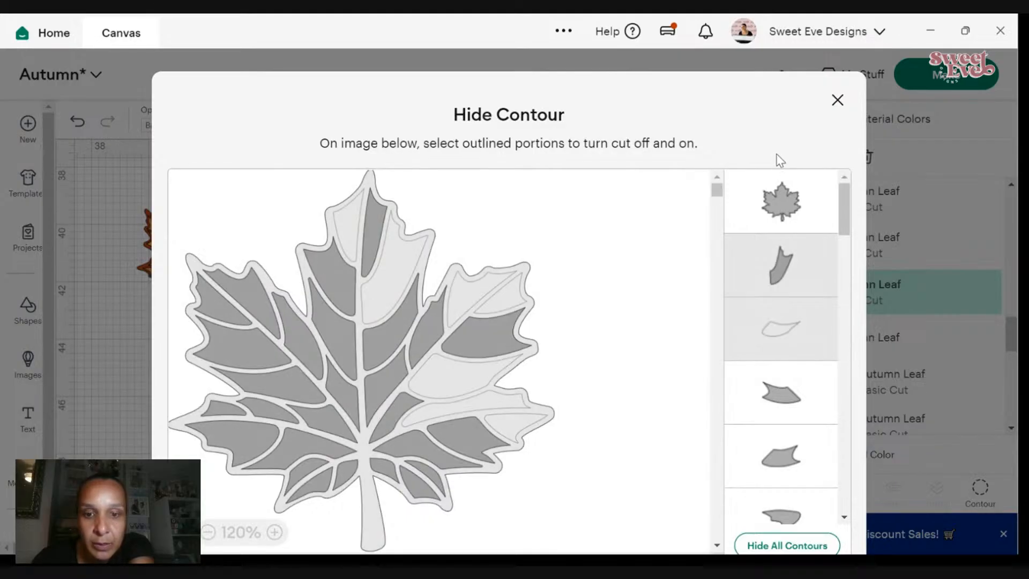
click(838, 100)
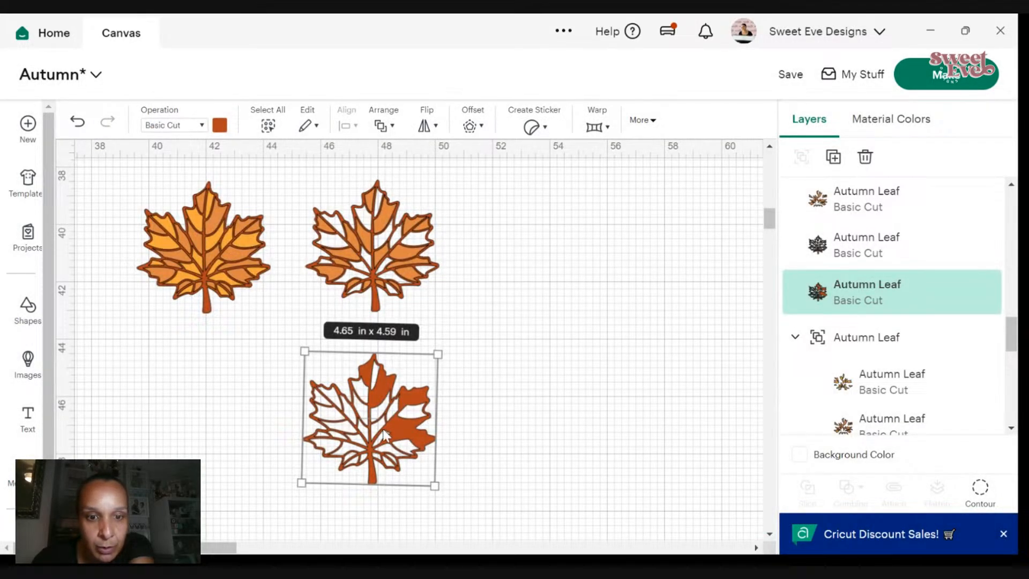
click(985, 497)
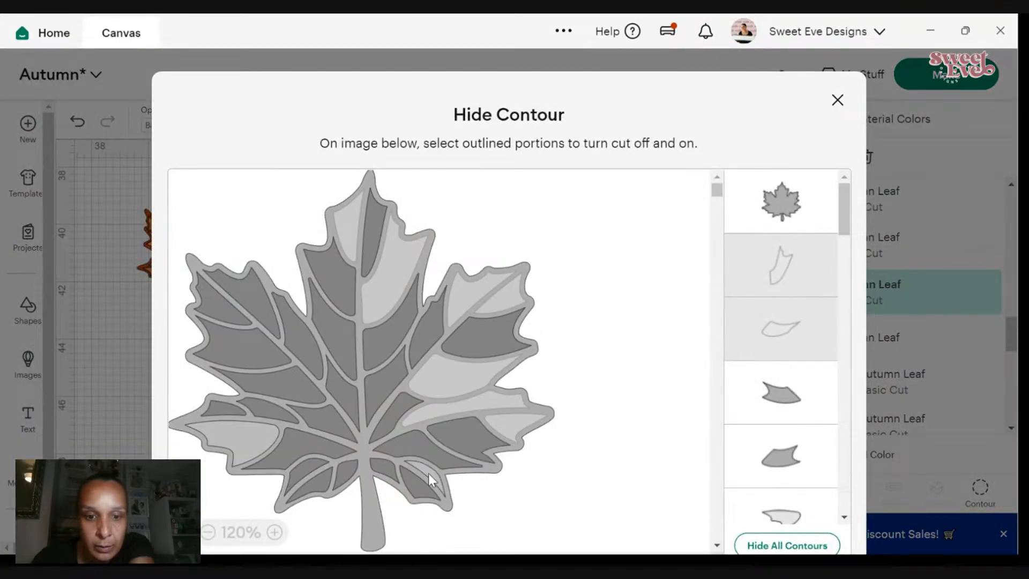
click(435, 477)
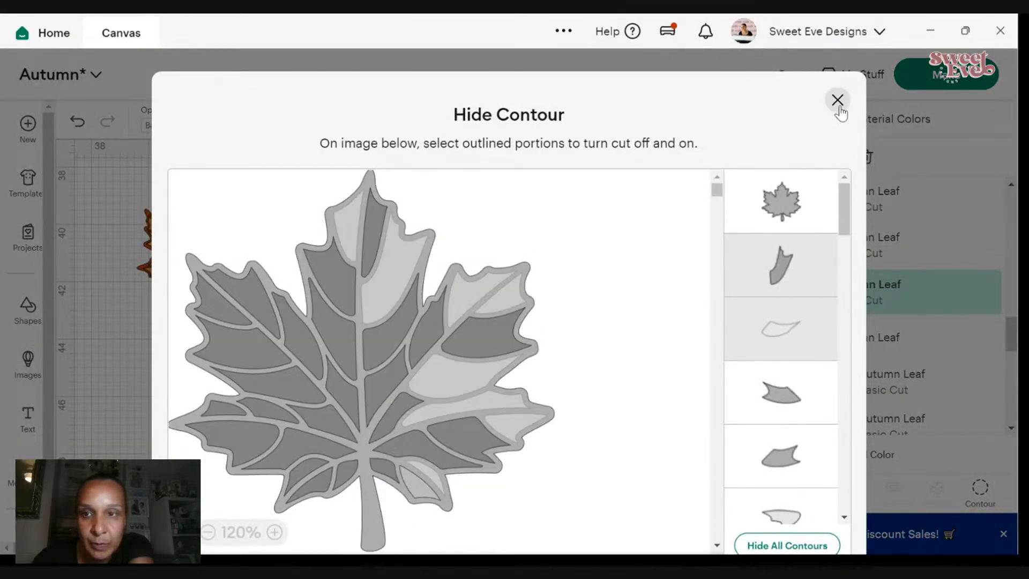
click(838, 101)
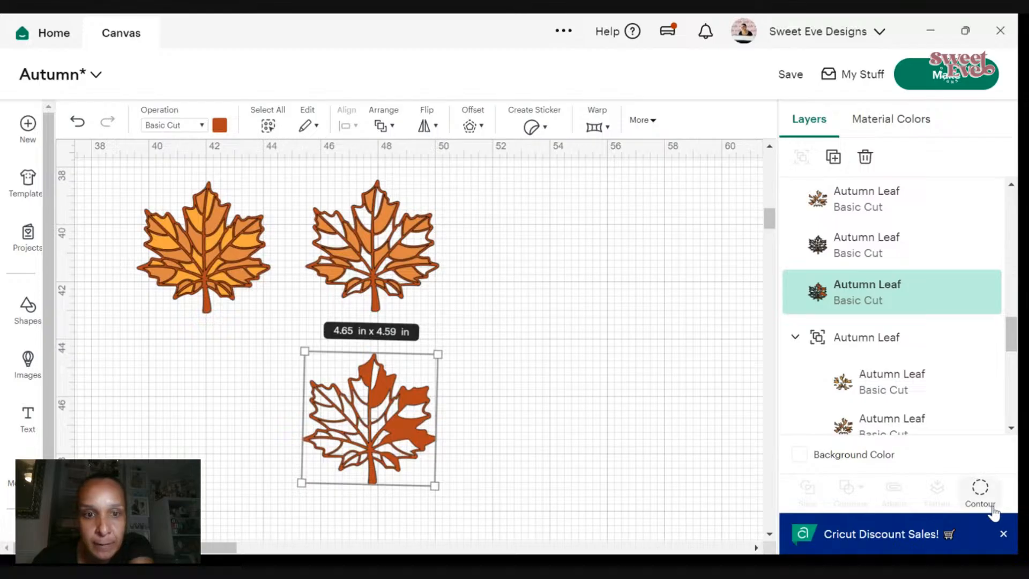
- Fill the next cutout in the outline leaf's lower-right lobe and the small cutouts beside the stem using Contour
click(992, 507)
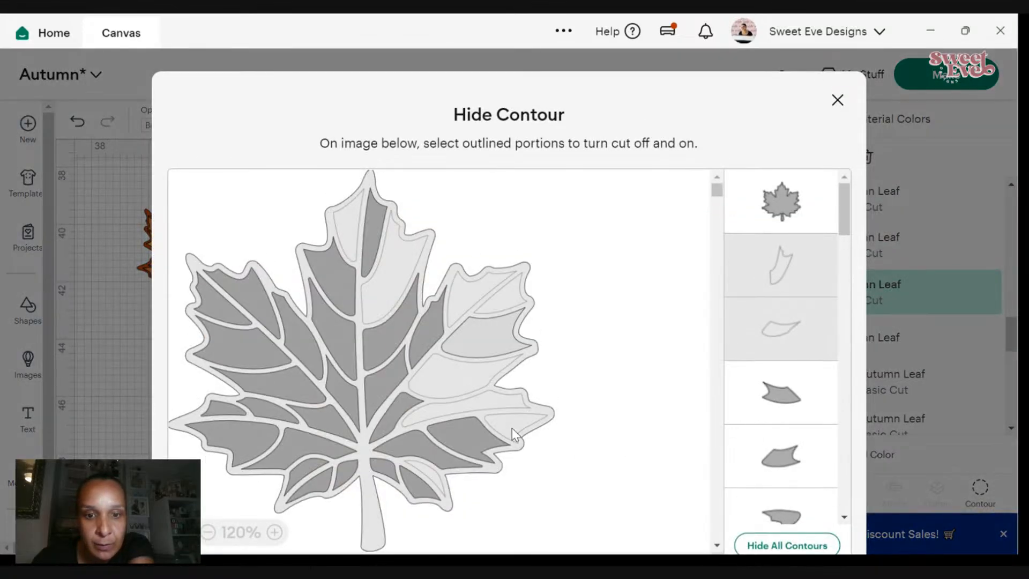
click(838, 100)
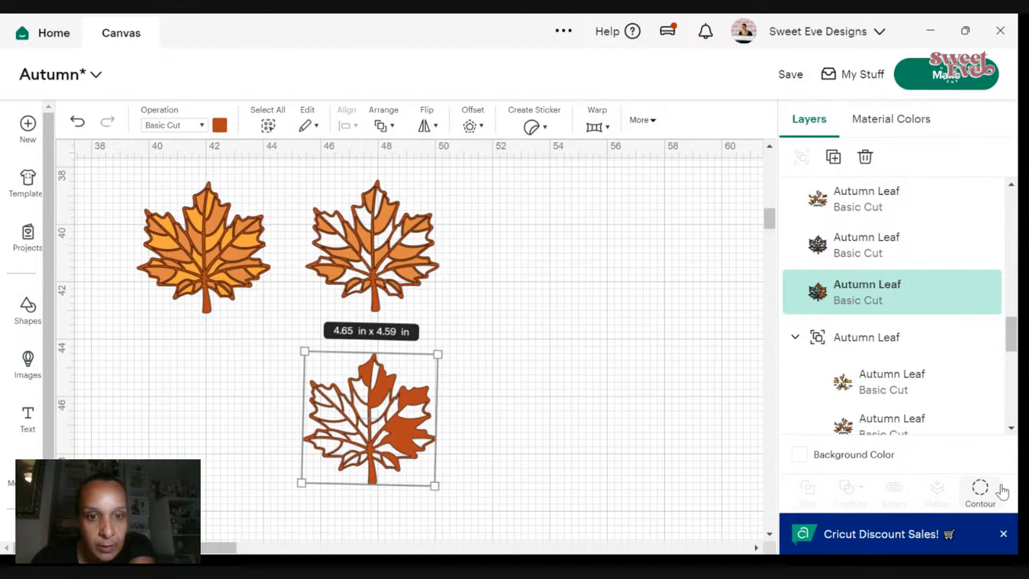
click(981, 489)
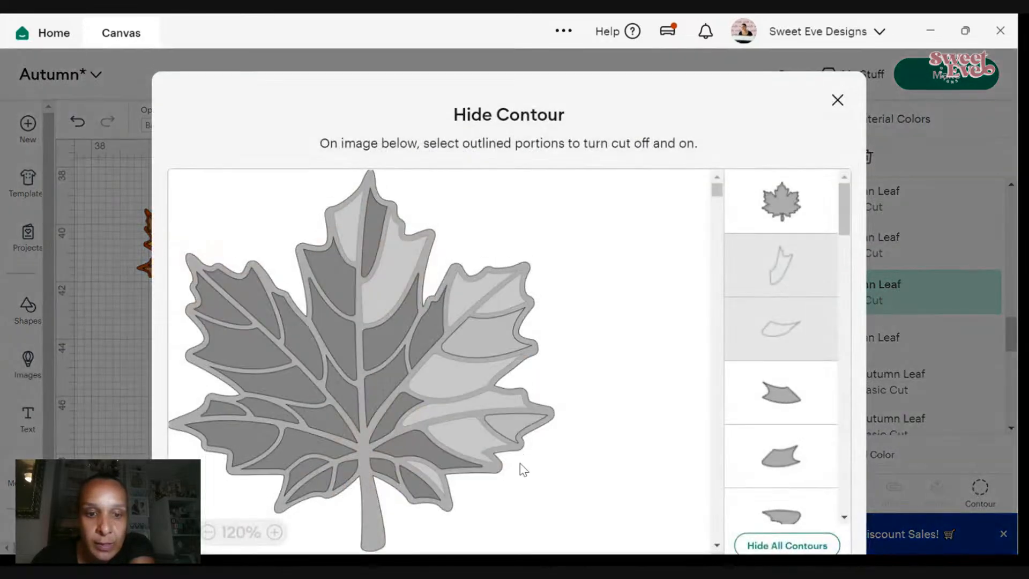
click(387, 470)
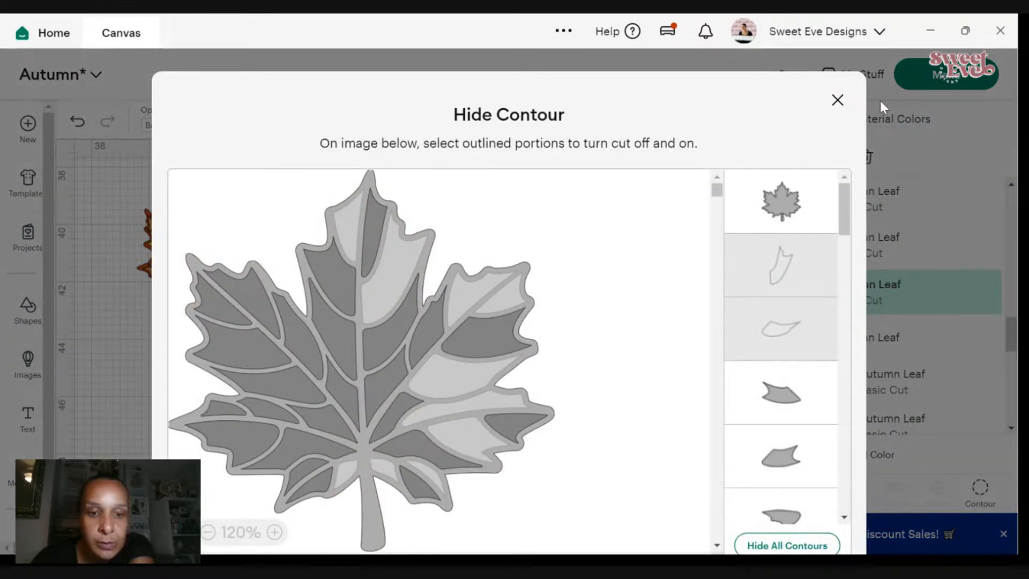
click(838, 100)
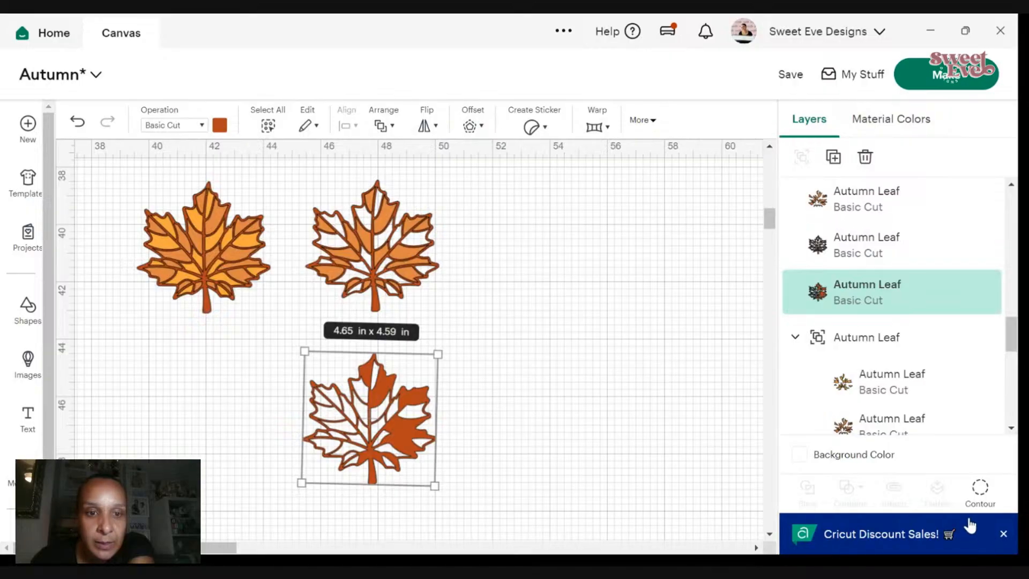
- Fill the upper cutout of the outline leaf's small lower-left lobe and alternating cutouts in its left lobe using Contour
click(972, 504)
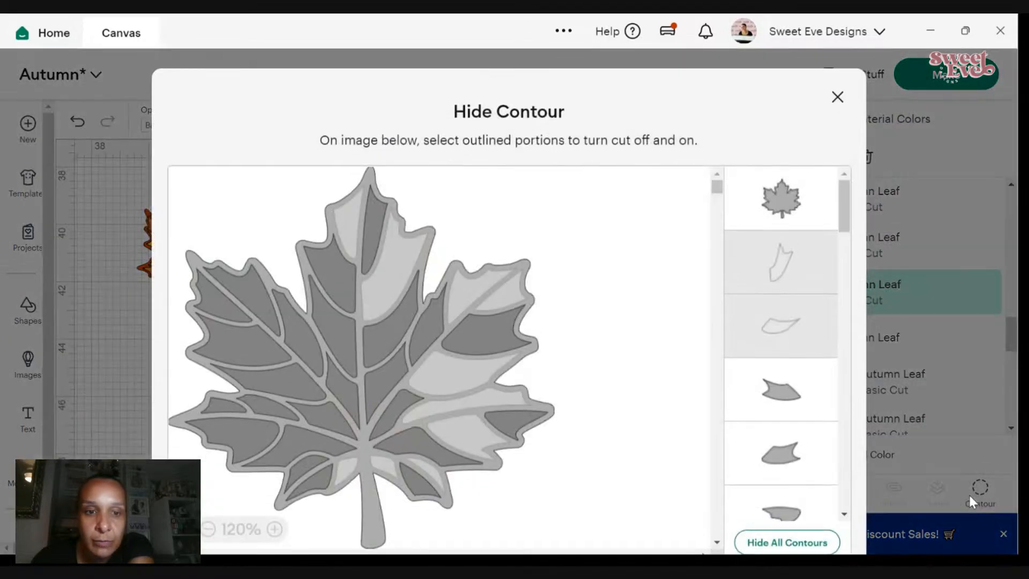
click(306, 464)
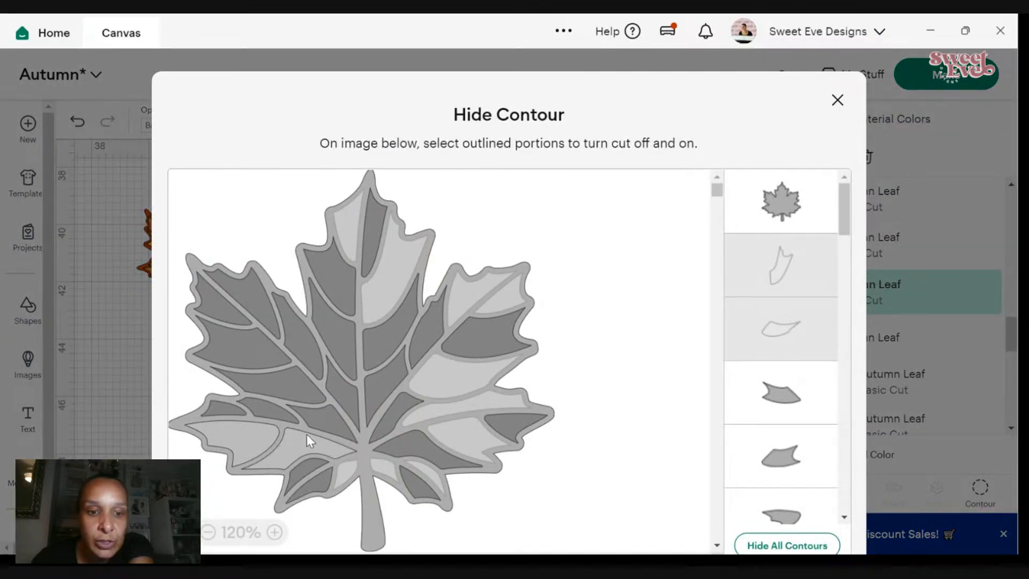
click(304, 468)
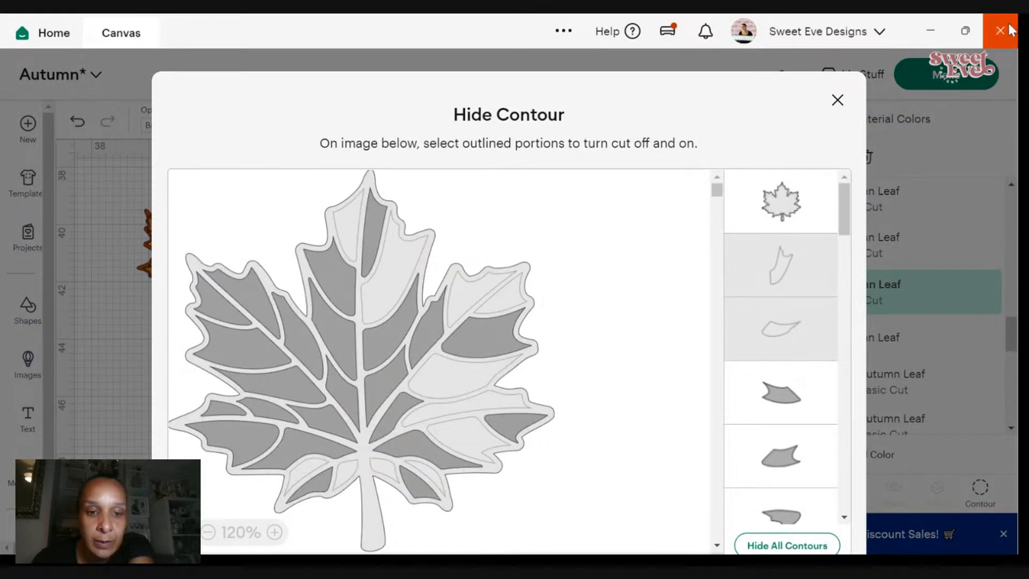
click(839, 100)
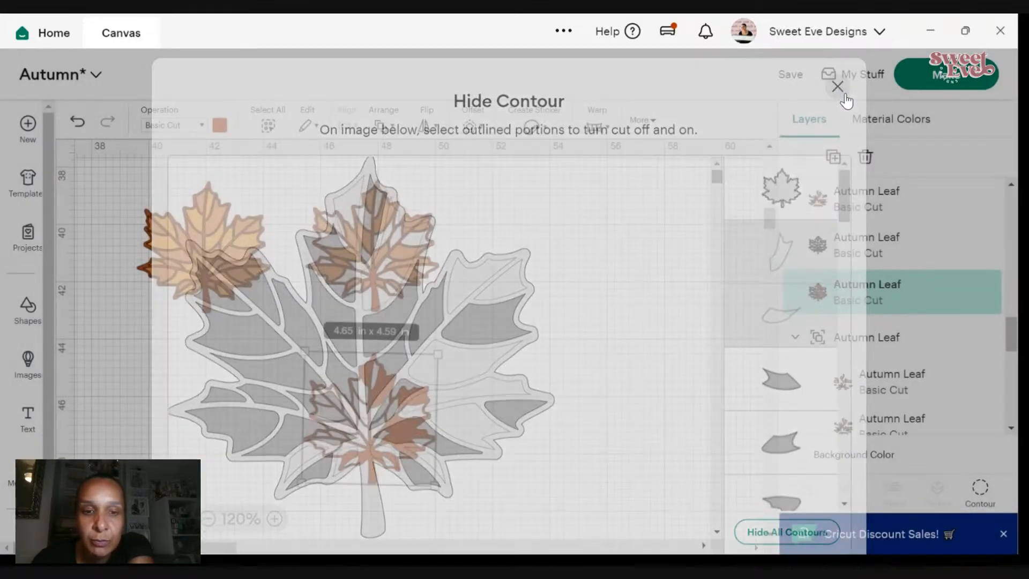
click(981, 488)
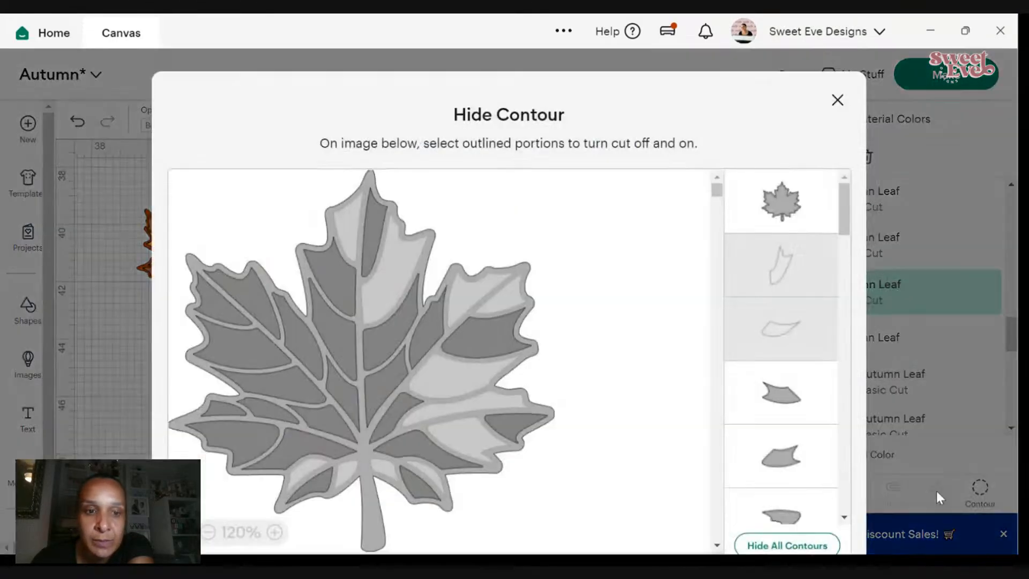
click(269, 413)
click(838, 101)
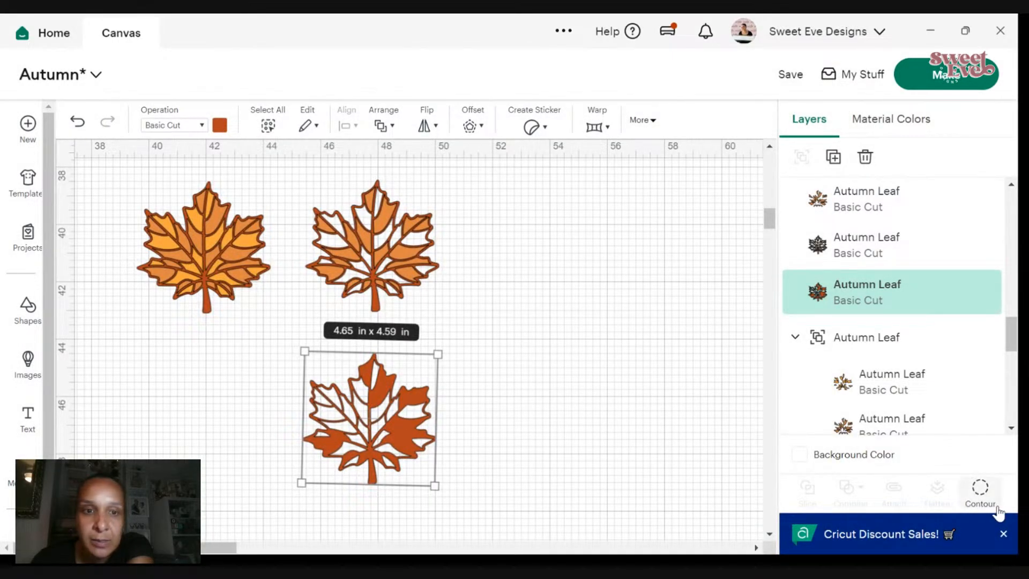
- Fill the inner cutout and alternating outer cutouts of the outline leaf's upper-left lobe using Contour
click(980, 488)
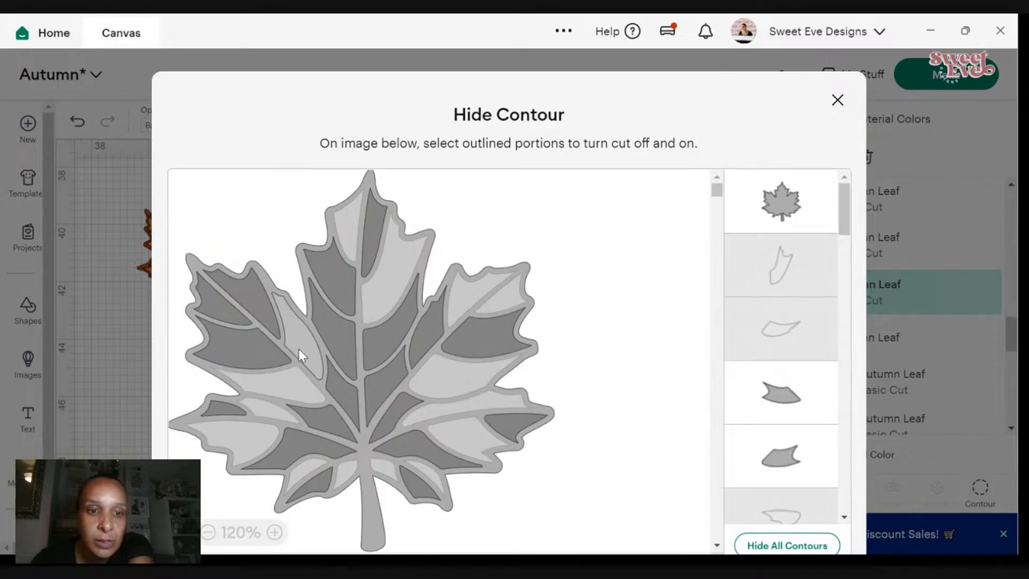
click(838, 101)
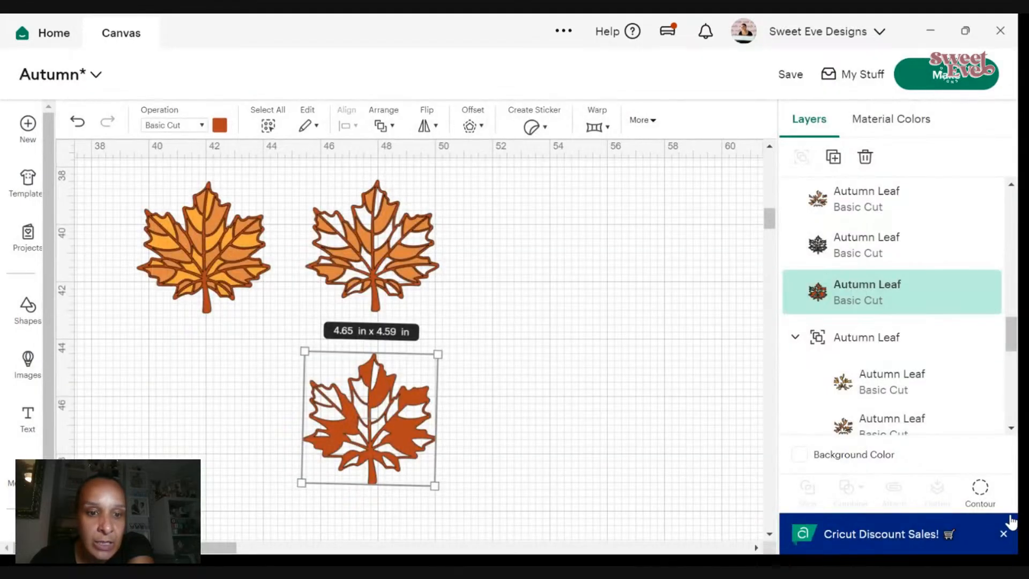
click(980, 488)
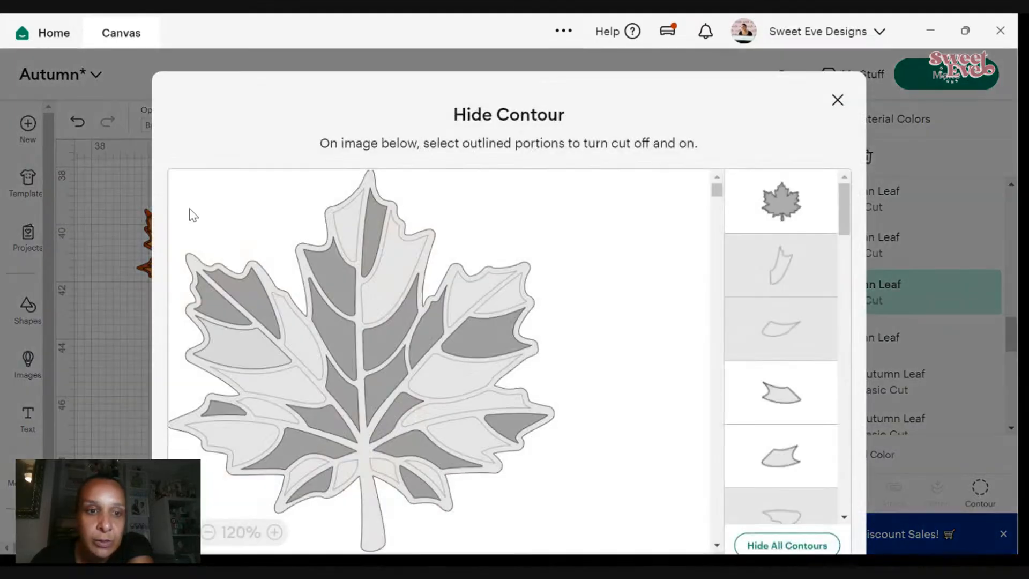
click(210, 305)
click(838, 101)
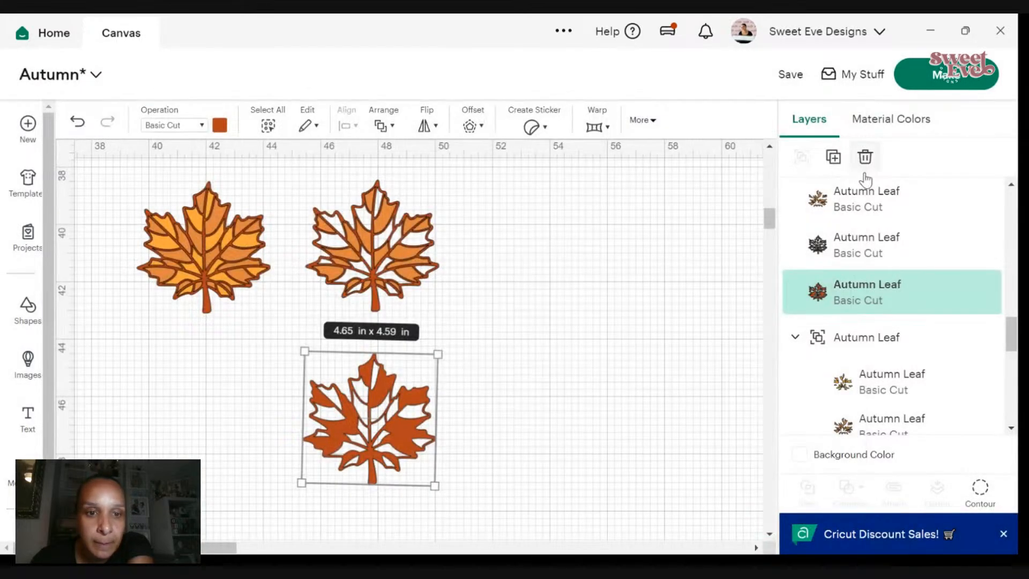
- Move the filled leaf and the middle leaf's orange pieces to open canvas, and recolor the filled leaf to match the pieces
drag(410, 385, 590, 271)
drag(432, 253, 610, 360)
click(711, 259)
click(219, 126)
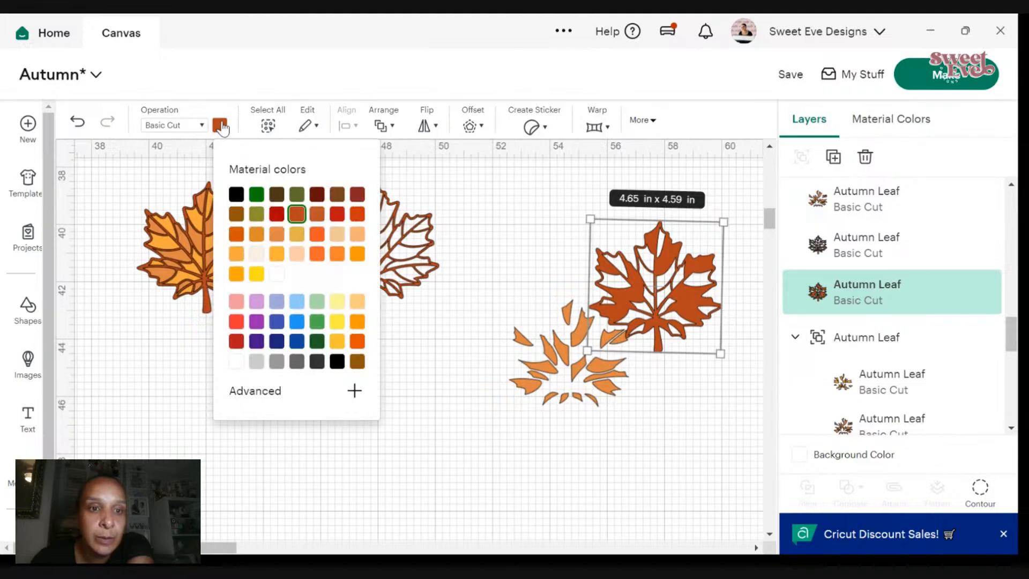
click(277, 233)
- Place the recolored leaf beside the outline leaf and duplicate it
drag(700, 283, 563, 228)
right_click(564, 228)
click(621, 236)
- Move the loose orange leaf pieces clear of the other leaves and delete them
drag(552, 359, 655, 374)
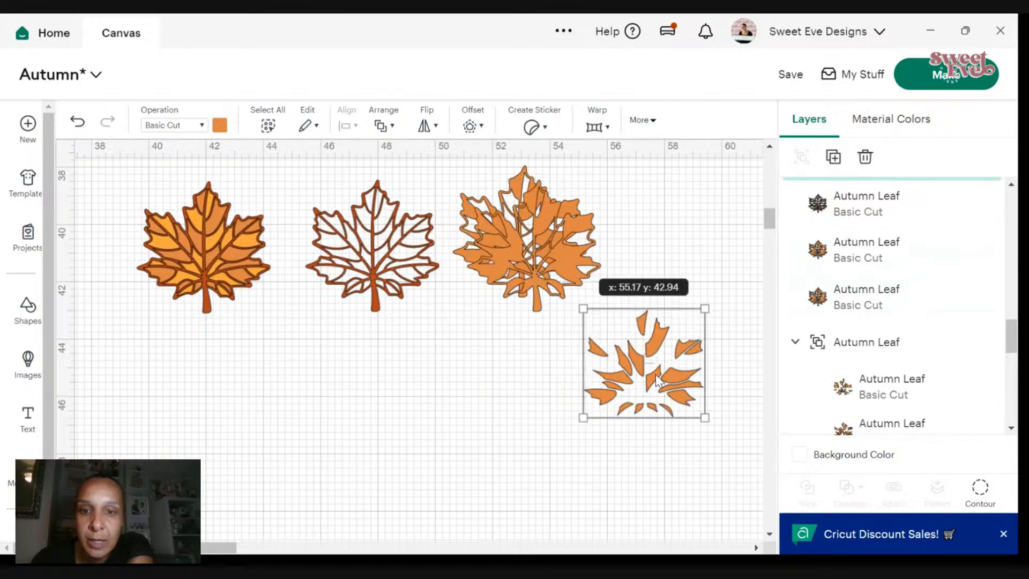
right_click(655, 374)
click(683, 263)
- Place one orange leaf copy below the other and hide all its contours to make a solid leaf
drag(547, 252, 577, 395)
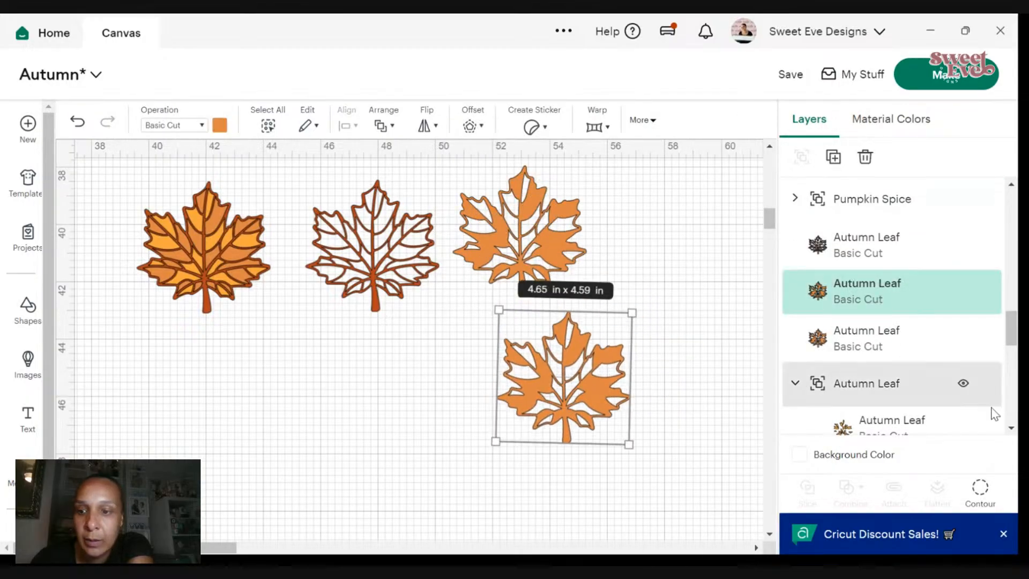
click(980, 488)
click(770, 545)
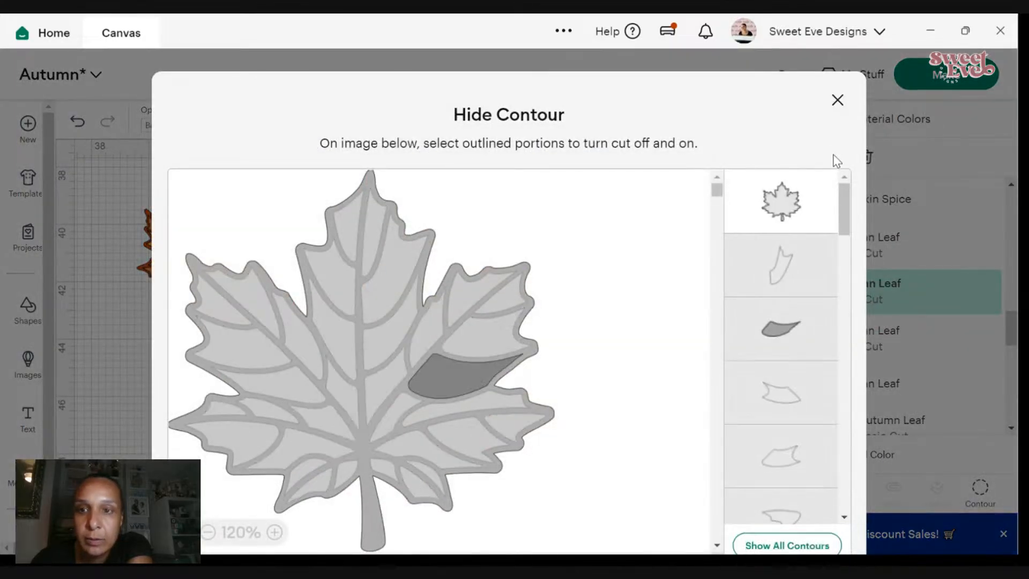
click(837, 99)
- Recolor the solid leaf to a brighter orange from the material colors
click(220, 126)
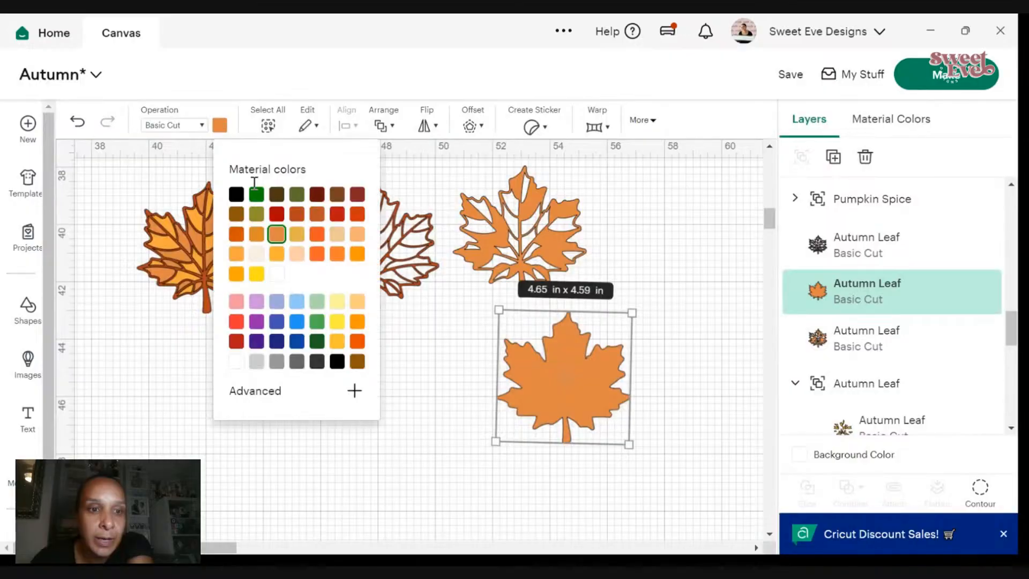
click(256, 236)
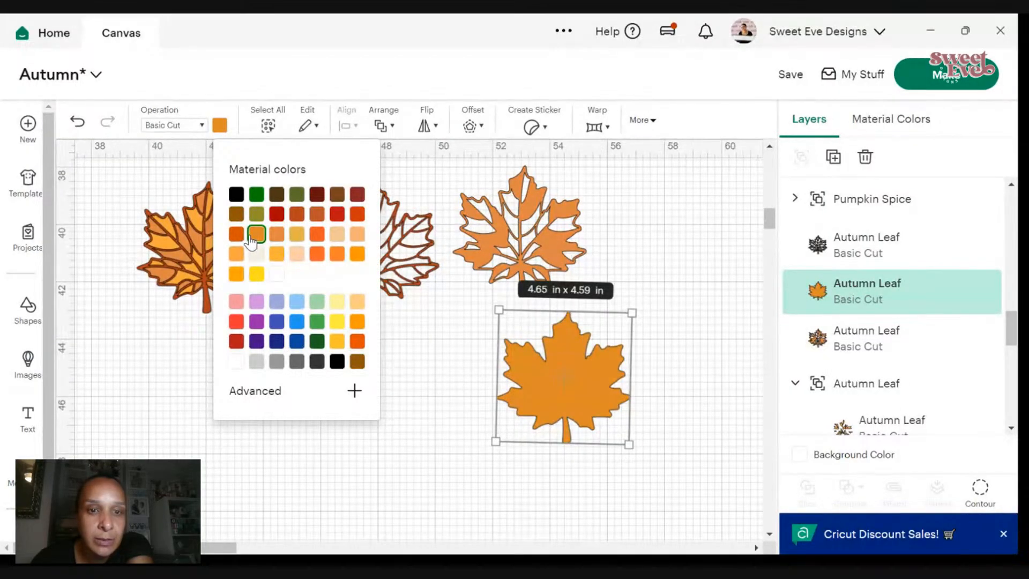
click(274, 240)
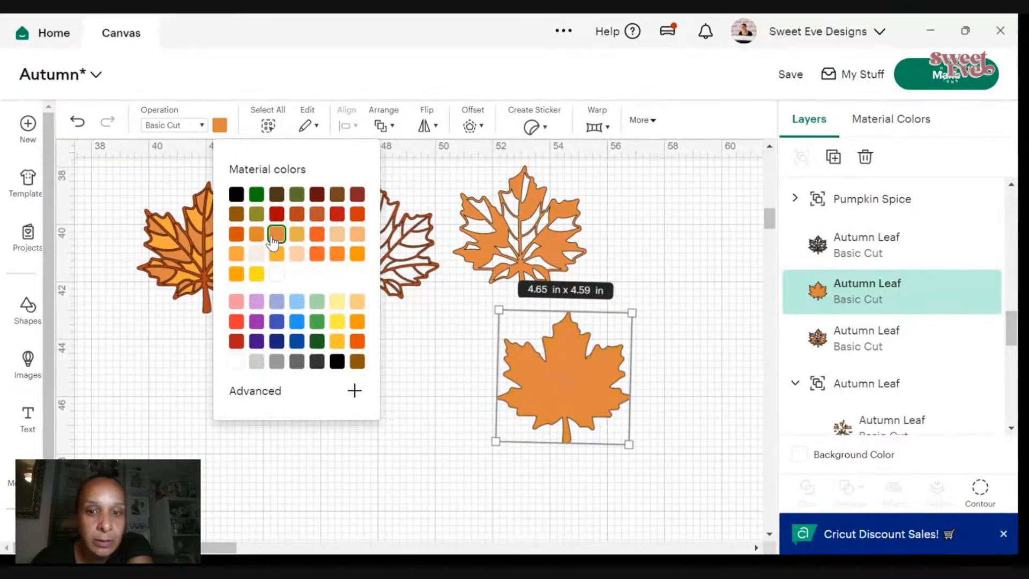
click(338, 259)
click(691, 268)
- Send the solid orange leaf to the back and lay the cutout orange leaf partly over it
drag(530, 237, 570, 356)
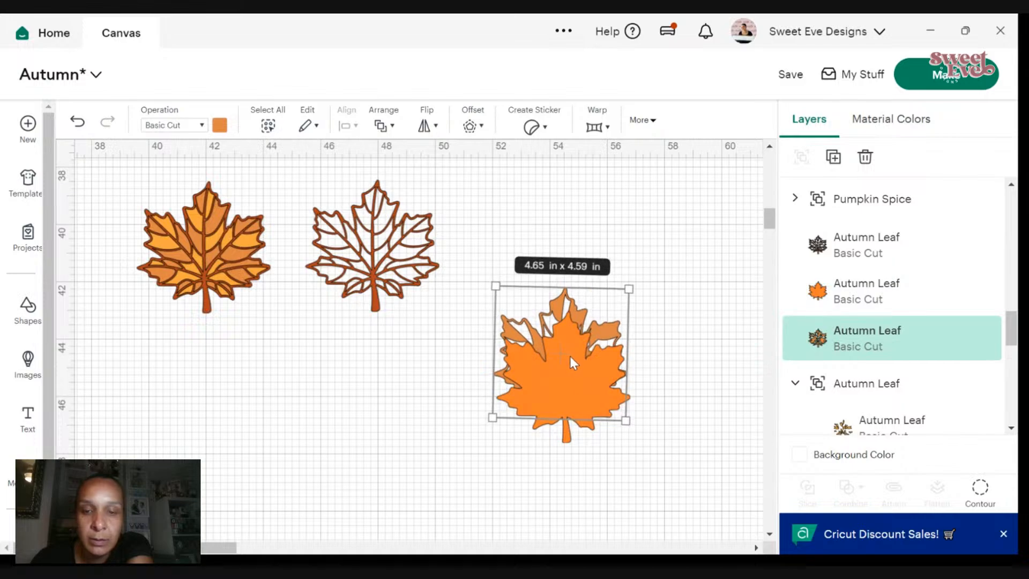
right_click(577, 391)
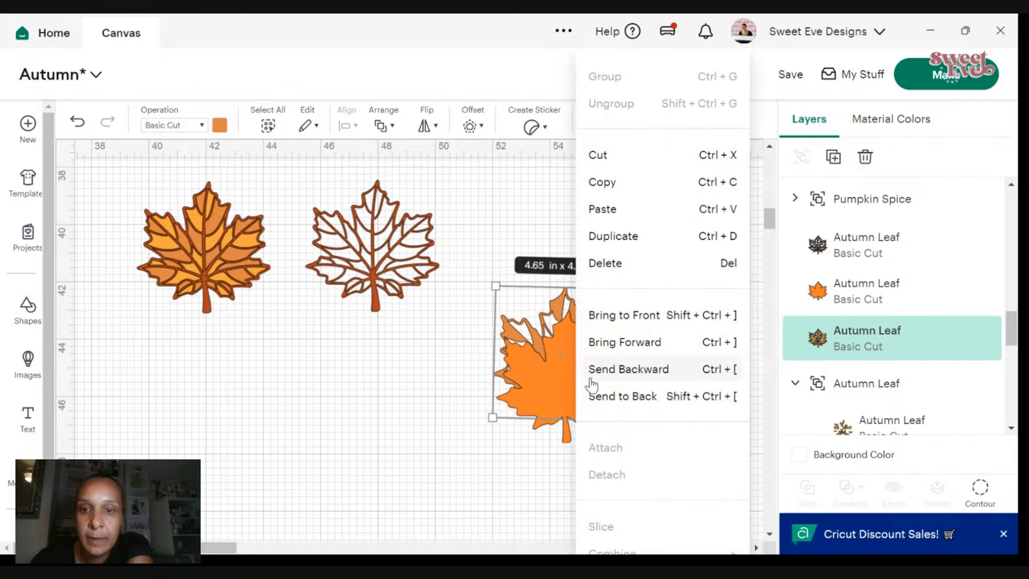
click(634, 395)
drag(565, 306, 552, 215)
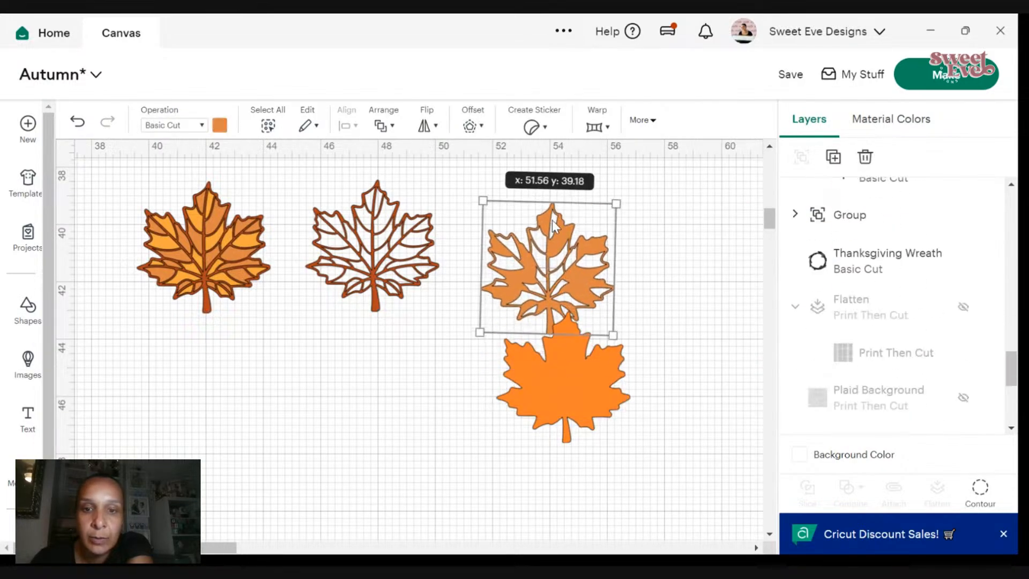
drag(598, 397, 445, 359)
right_click(650, 308)
click(667, 395)
drag(562, 269, 456, 352)
- Bring the brown outline leaf to the front and place it overlapping the two orange leaves
drag(375, 268, 493, 303)
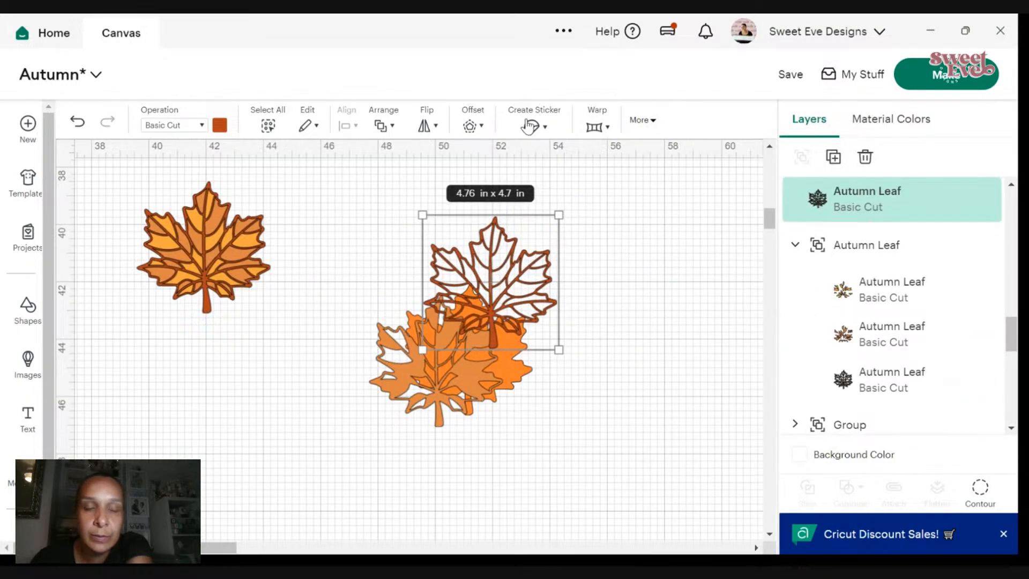
click(373, 127)
click(436, 239)
drag(493, 235, 380, 358)
drag(495, 345, 474, 365)
- Ungroup the original autumn leaf and separate its outline and two sets of orange pieces
drag(208, 253, 487, 215)
click(802, 159)
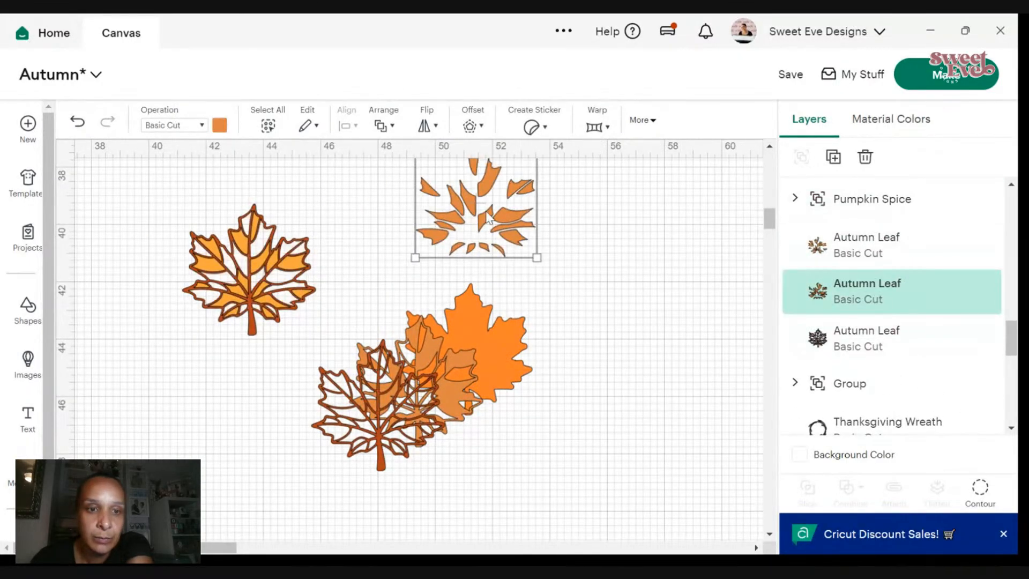
drag(275, 270, 432, 258)
drag(252, 296, 325, 284)
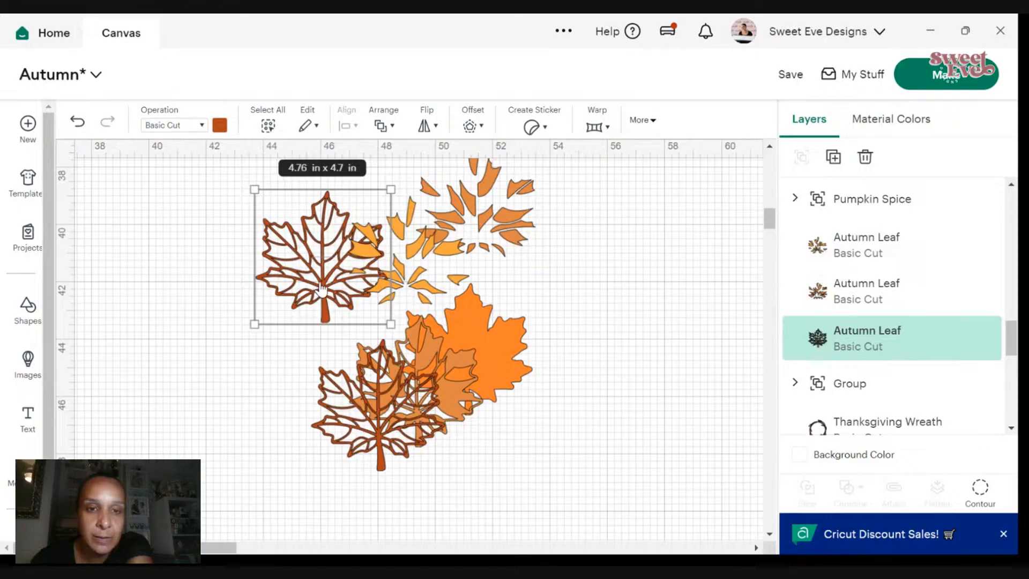
- Delete the original leaf's outline and both sets of loose orange pieces
right_click(316, 284)
click(354, 262)
click(391, 252)
right_click(387, 257)
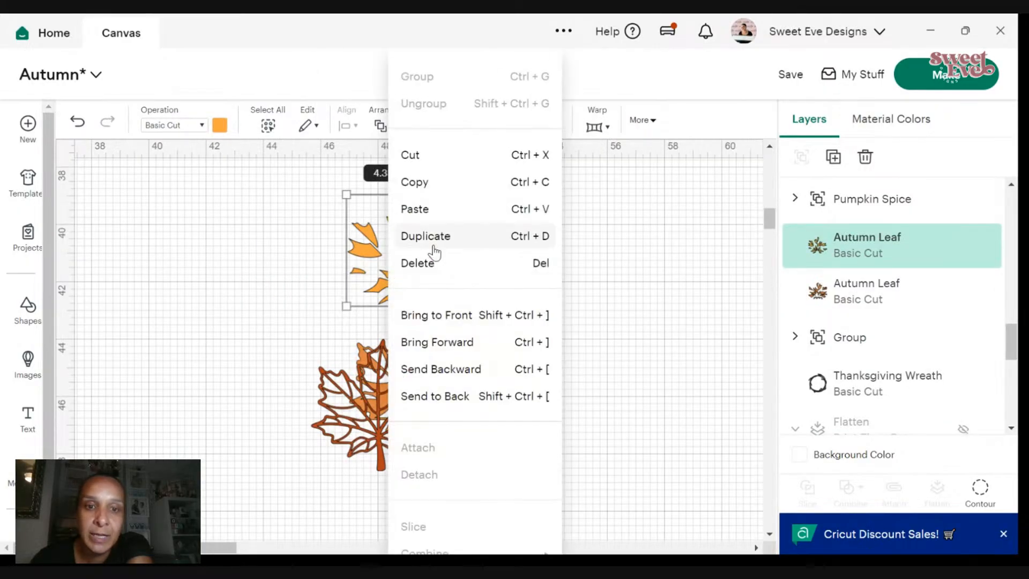
click(424, 261)
right_click(471, 210)
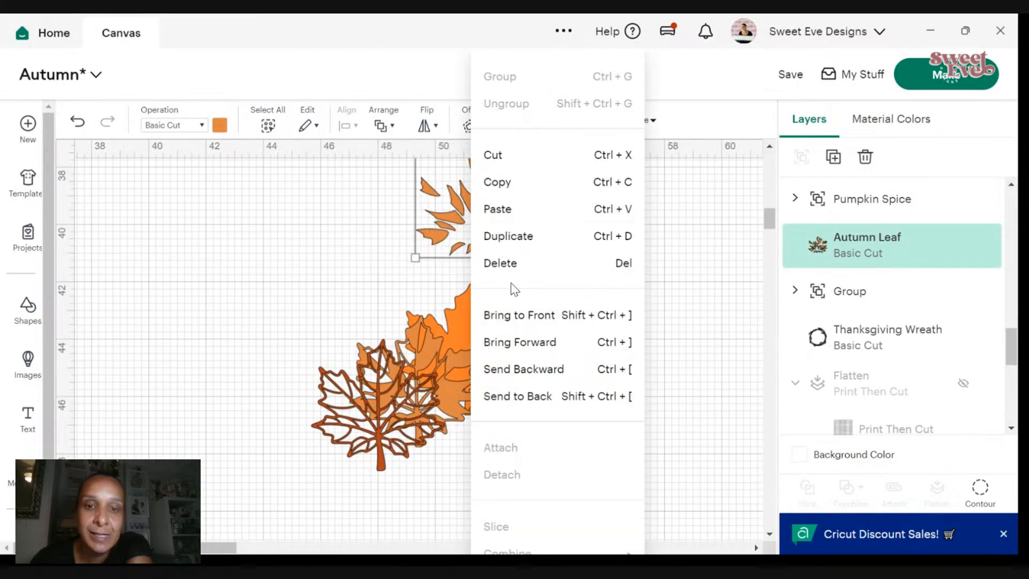
click(578, 261)
- Center-align the outline, cutout and solid leaf layers on each other and group them
drag(627, 242, 310, 439)
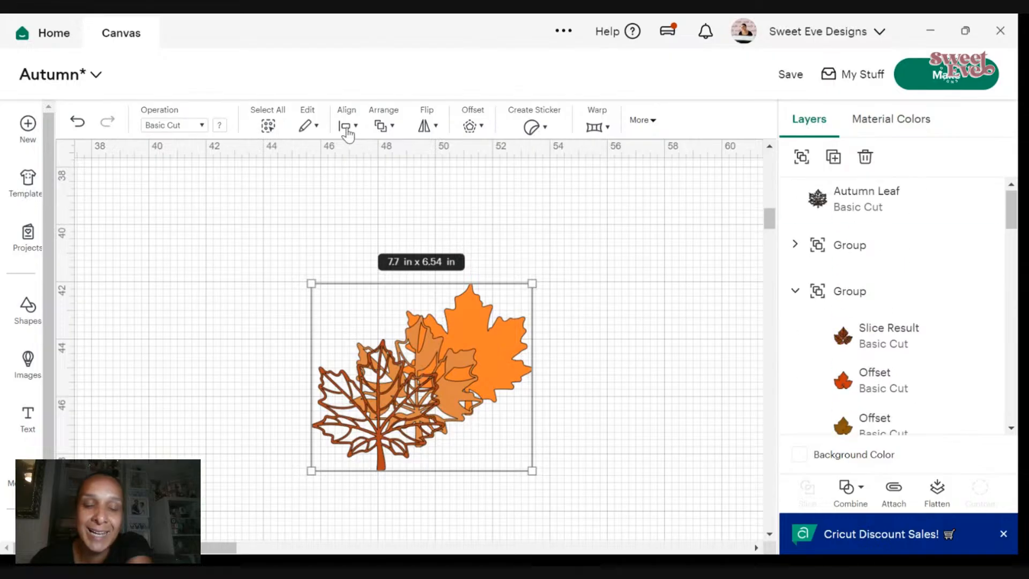
click(347, 125)
click(437, 348)
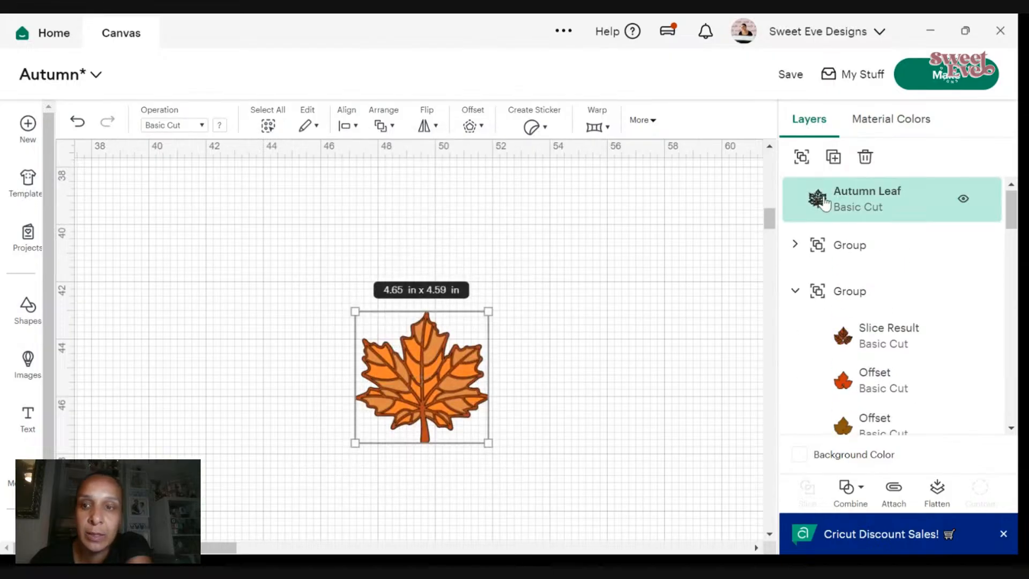
click(801, 157)
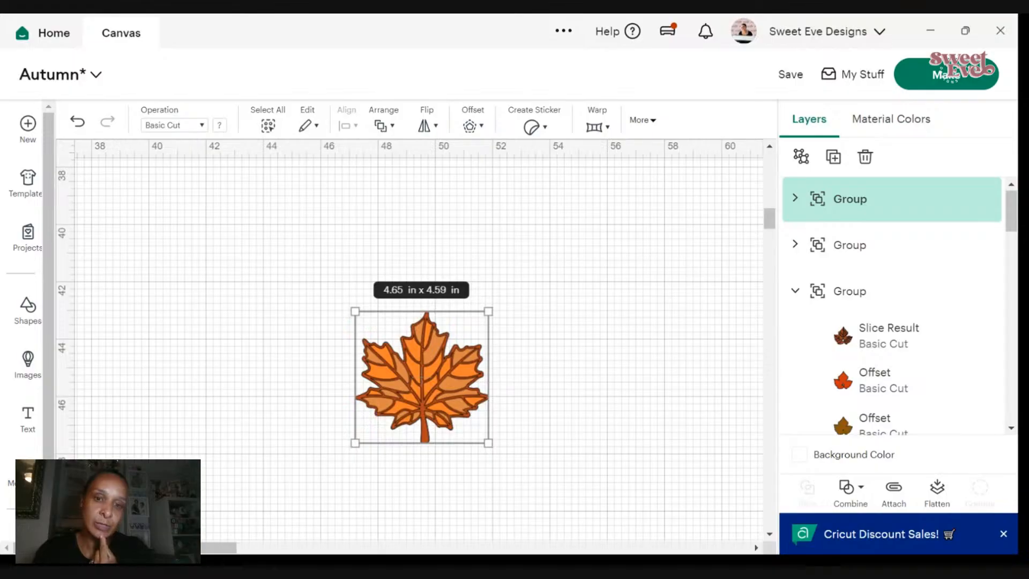
- Move the grouped leaf onto the Autumn Glow wreath beside the cup and rotate it clockwise, keeping its original size
scroll(421, 374, down, 3)
drag(421, 373, 347, 196)
scroll(346, 196, up, 2)
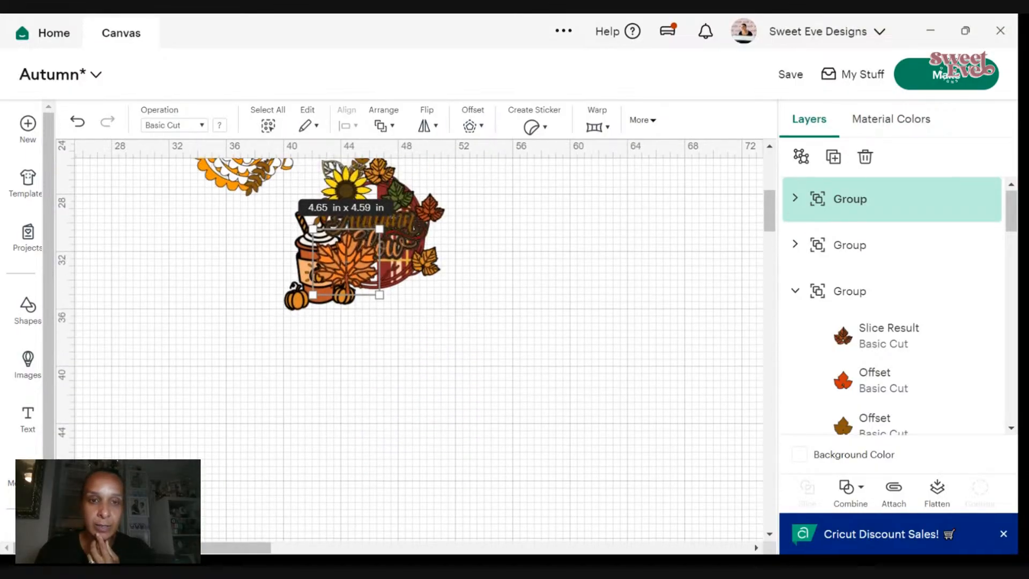
drag(380, 230, 381, 227)
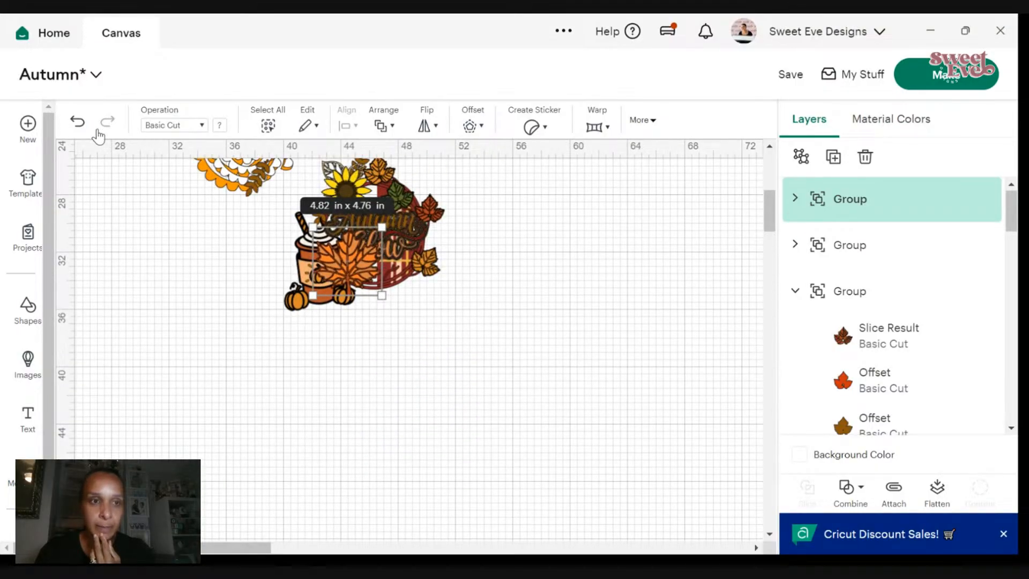
click(77, 122)
click(352, 259)
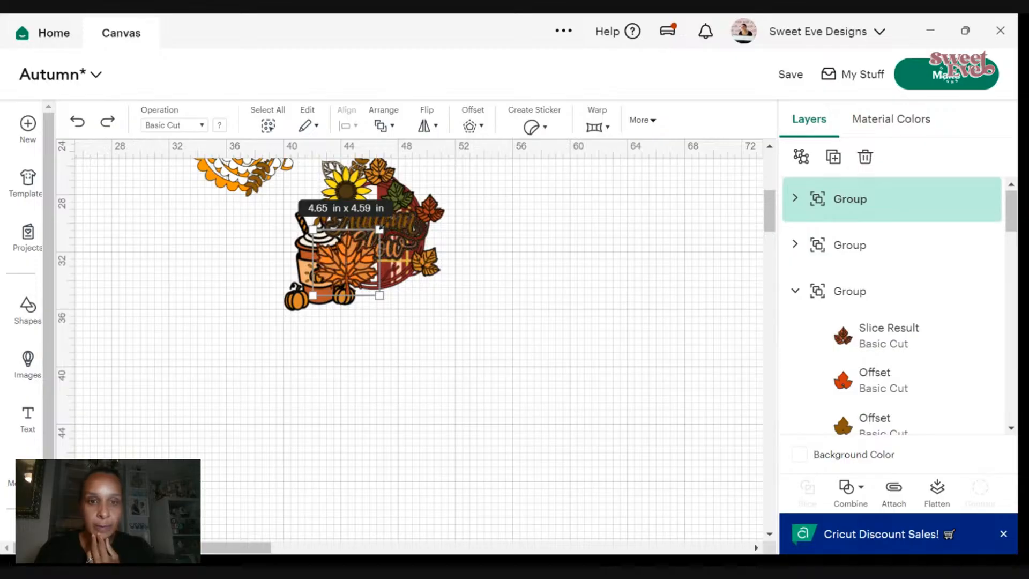
drag(379, 296, 358, 307)
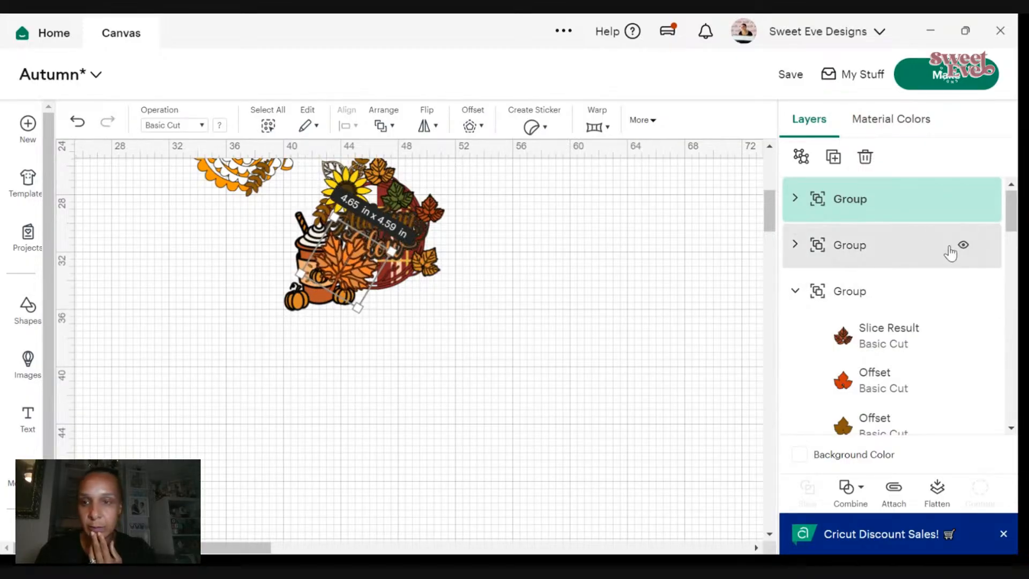
- Examine the layer order to identify the leaf group, the Pumpkin Spice group and the groups around them
mouse_move(901, 220)
mouse_down()
mouse_move(907, 324)
mouse_move(897, 419)
mouse_move(868, 229)
mouse_move(867, 285)
mouse_move(864, 262)
mouse_up()
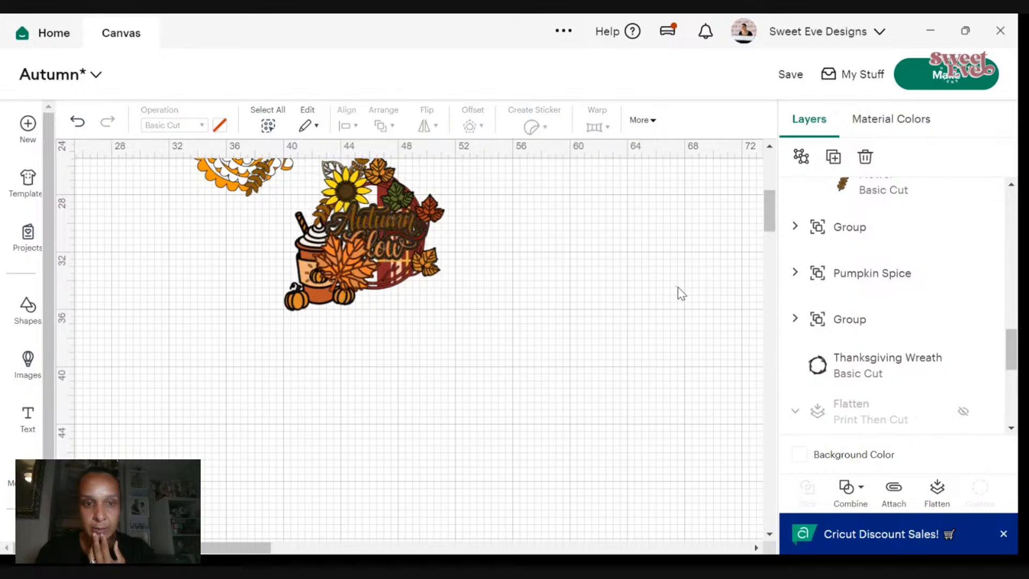
scroll(887, 225, up, 3)
scroll(887, 225, up, 2)
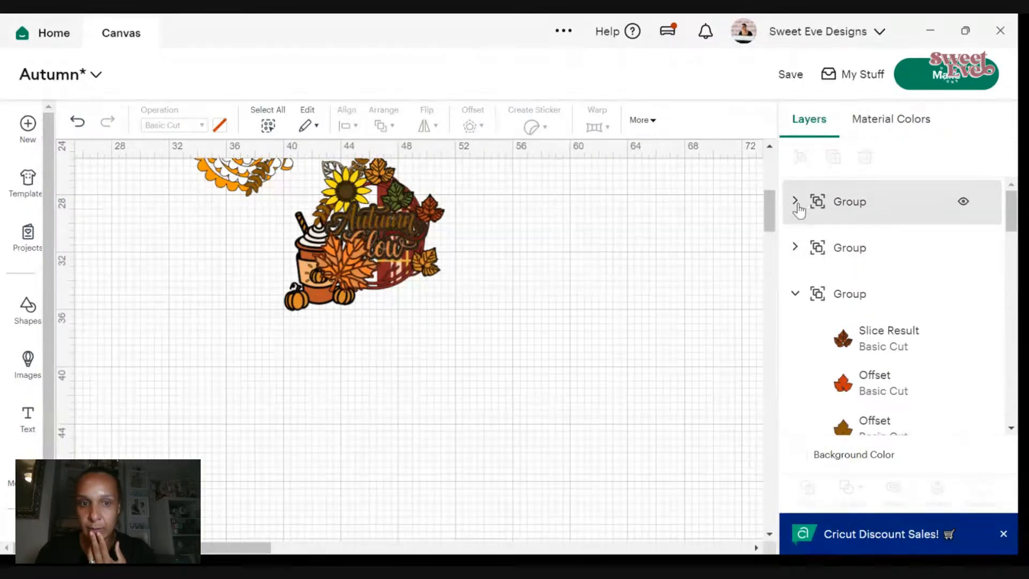
click(797, 205)
drag(798, 208, 794, 269)
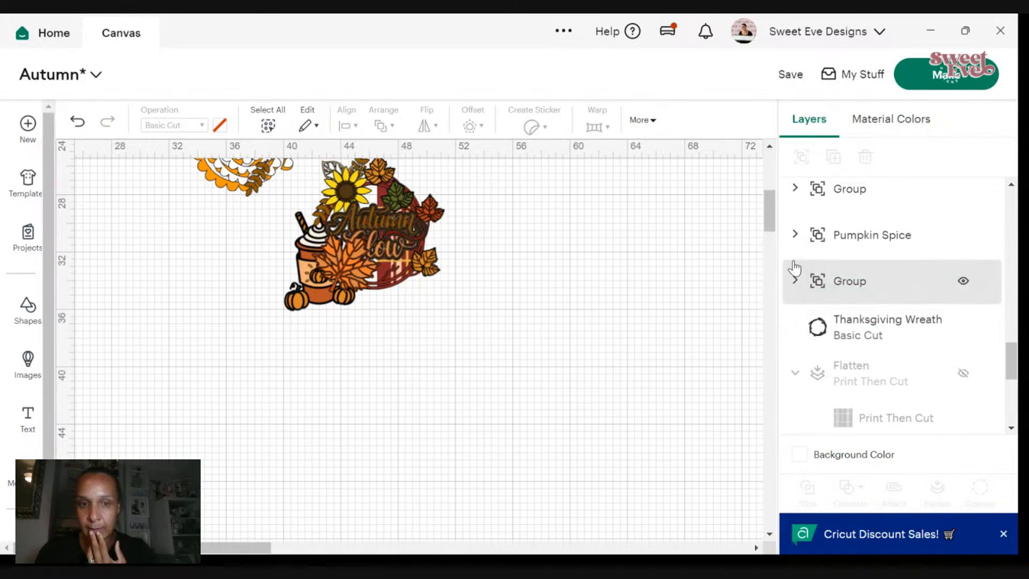
click(845, 235)
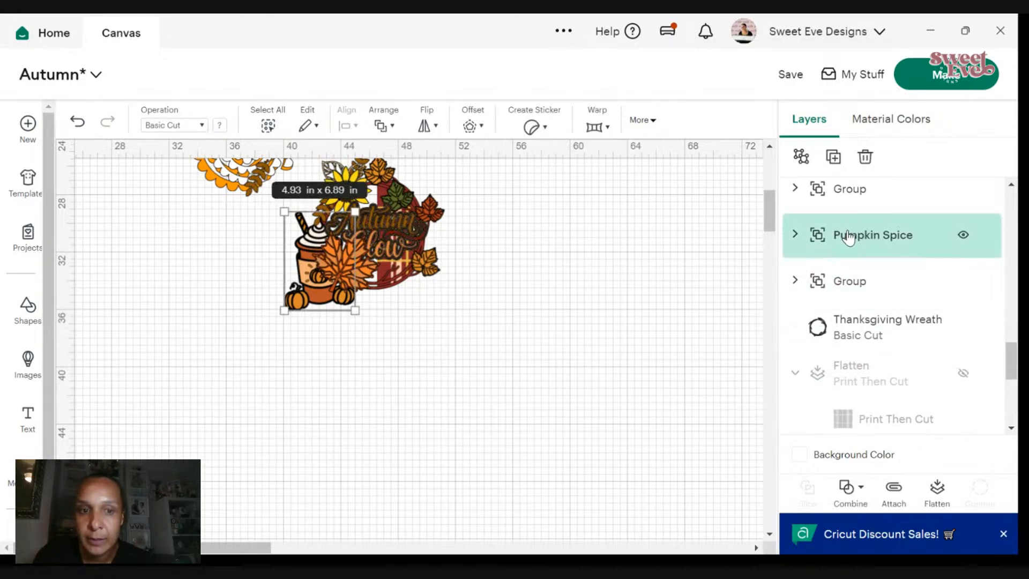
click(836, 284)
scroll(832, 262, up, 12)
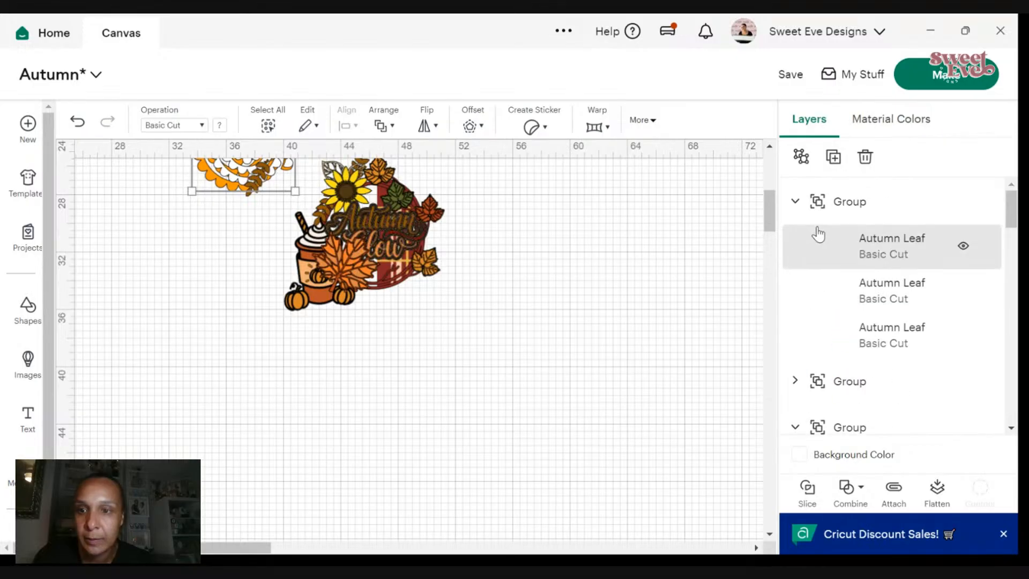
- Collapse the new leaf group and send it to the back of the design
click(796, 202)
click(857, 201)
right_click(854, 205)
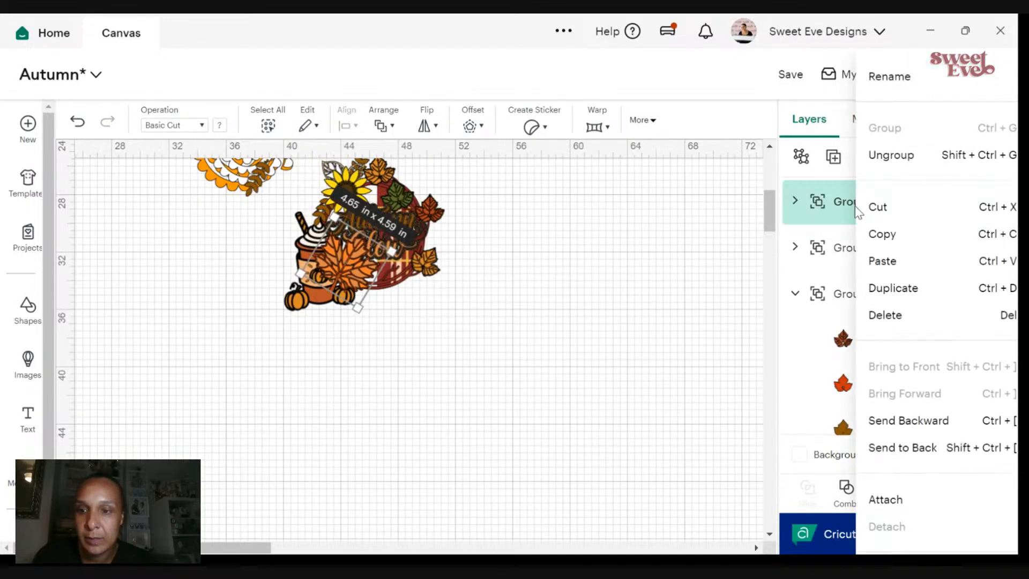
click(898, 460)
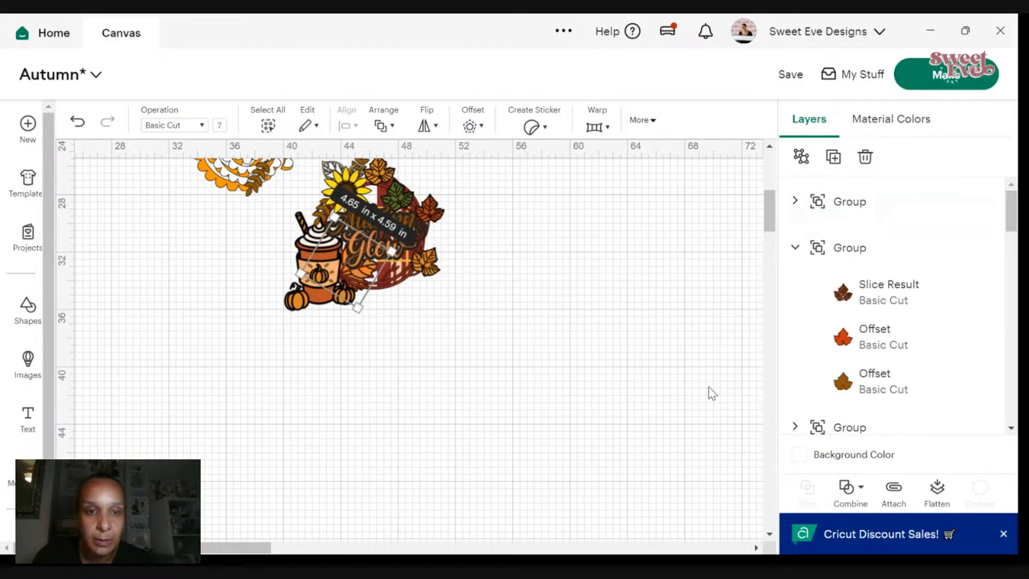
- Examine the contents of the layer groups and the leaf group's place in the stacking order relative to Pumpkin Spice
scroll(888, 289, down, 8)
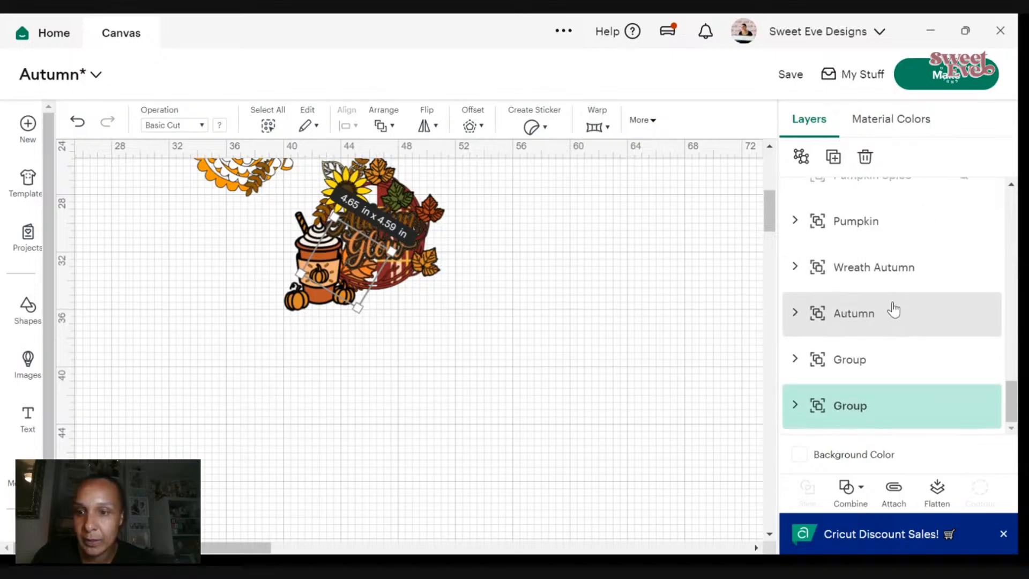
scroll(890, 311, up, 3)
scroll(885, 318, down, 4)
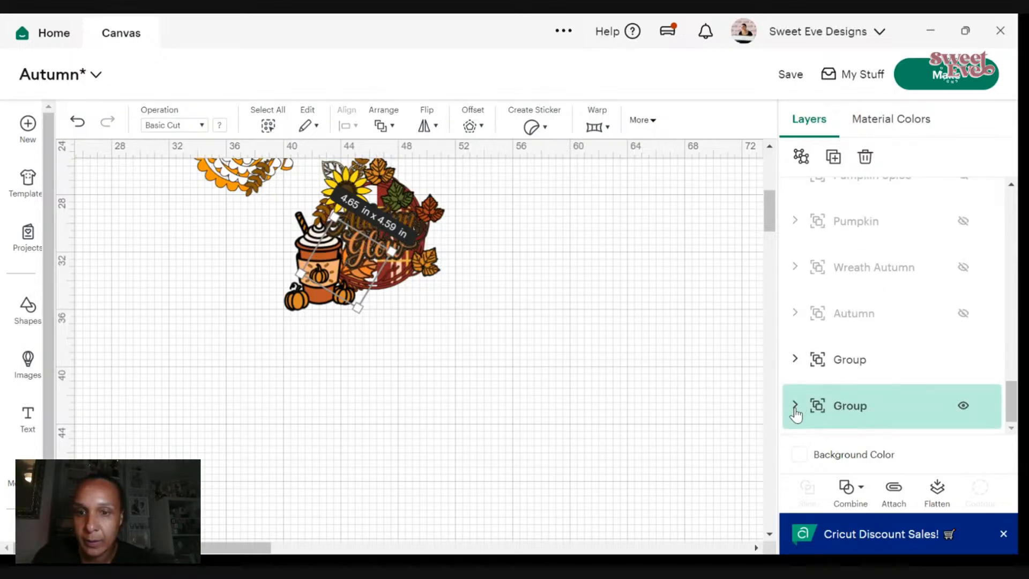
drag(796, 414, 800, 358)
drag(805, 303, 785, 285)
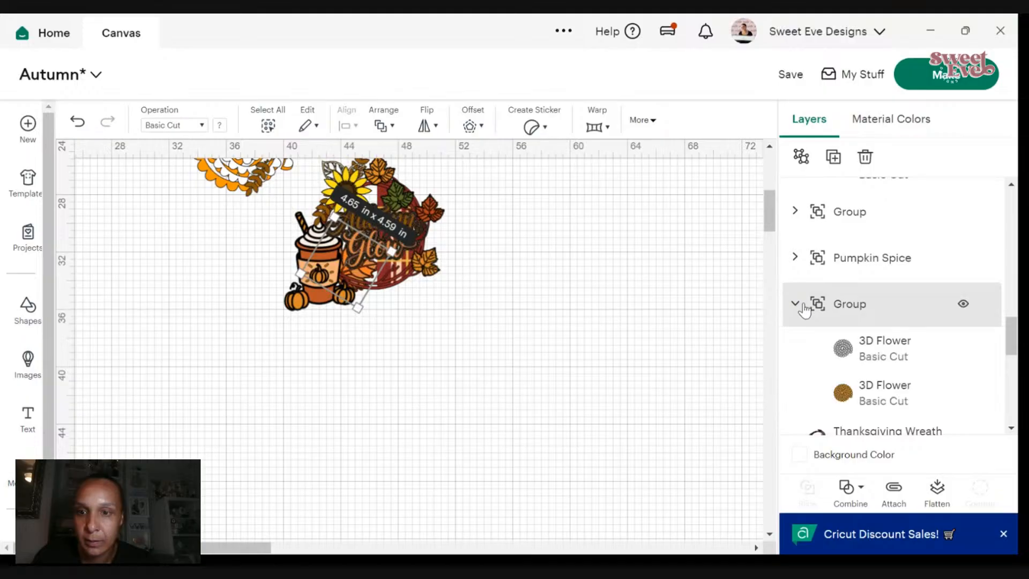
scroll(795, 309, down, 8)
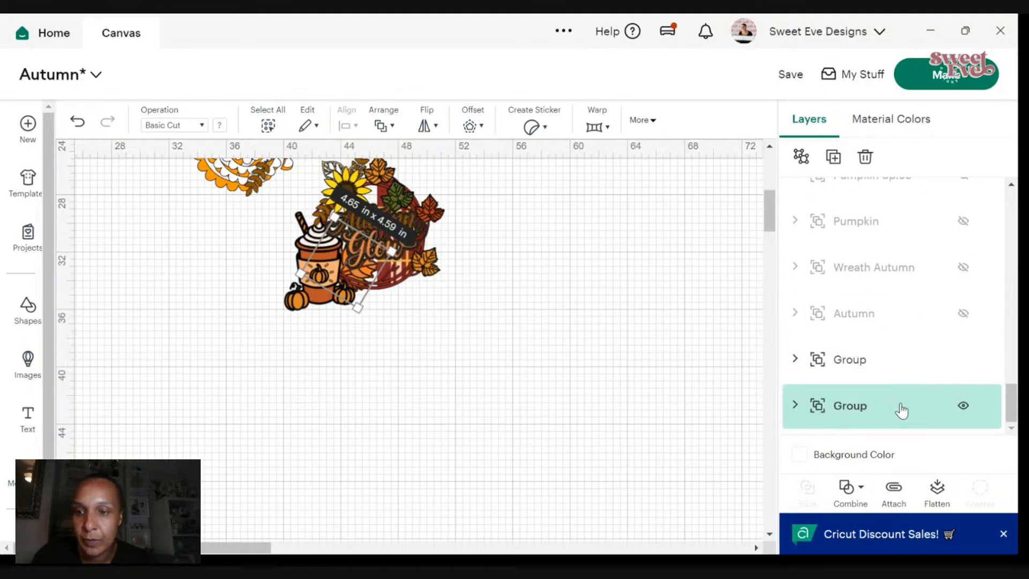
click(795, 407)
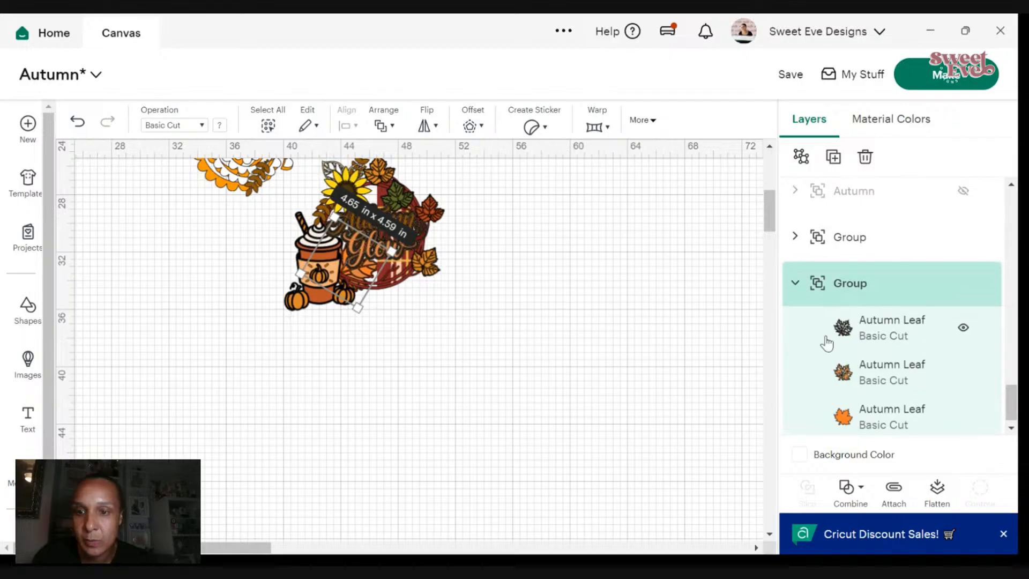
drag(797, 355, 785, 279)
scroll(847, 308, up, 2)
scroll(846, 311, down, 7)
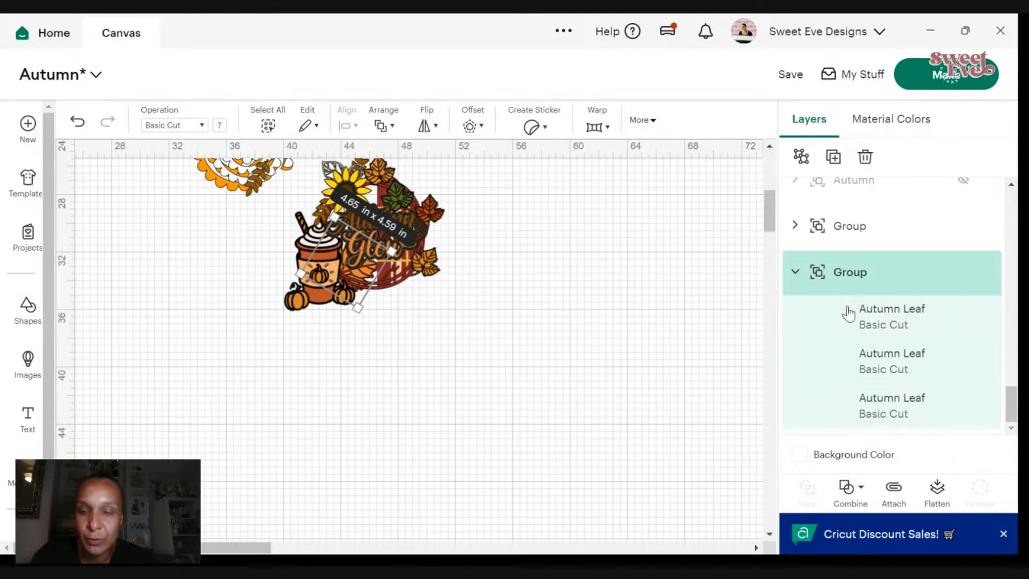
drag(795, 276, 796, 320)
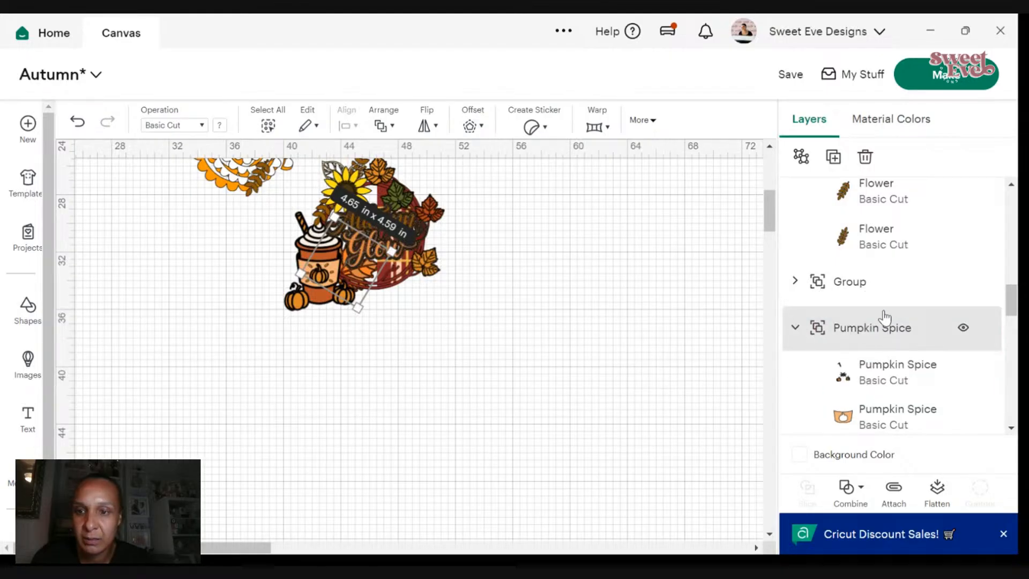
click(871, 285)
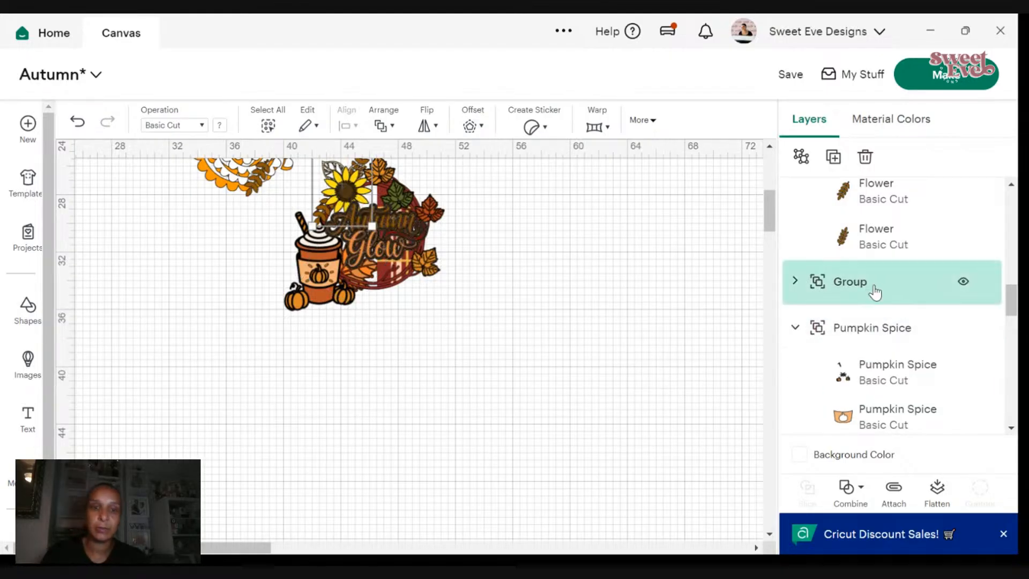
- Clear the selection and check the whole Autumn Glow wreath on the canvas
click(497, 283)
scroll(497, 280, down, 1)
scroll(448, 202, up, 5)
scroll(449, 202, down, 2)
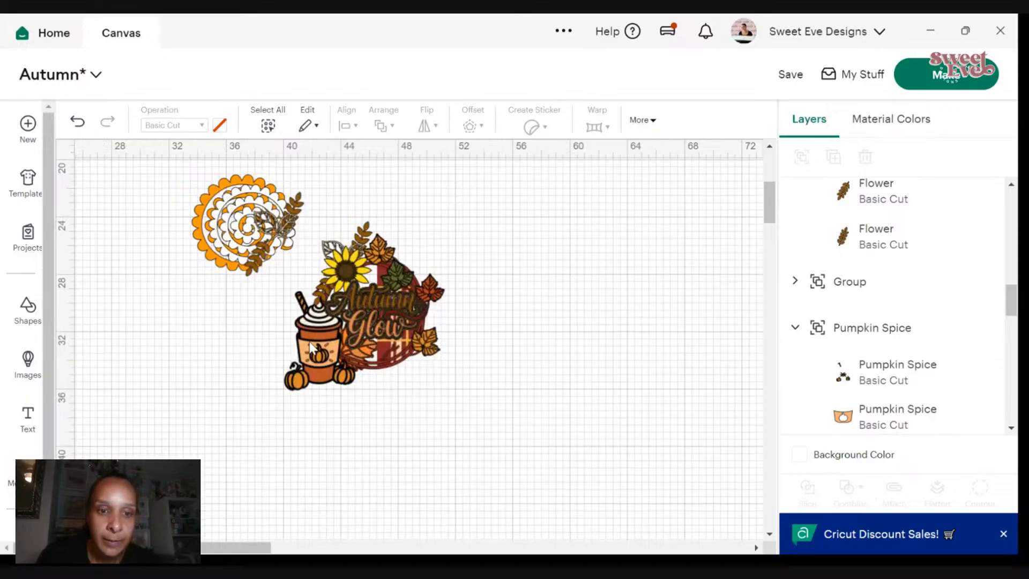
- Duplicate the pumpkin spice cup, place the copy on the empty canvas beside the wreath design, and save the project
click(318, 344)
right_click(317, 345)
click(402, 237)
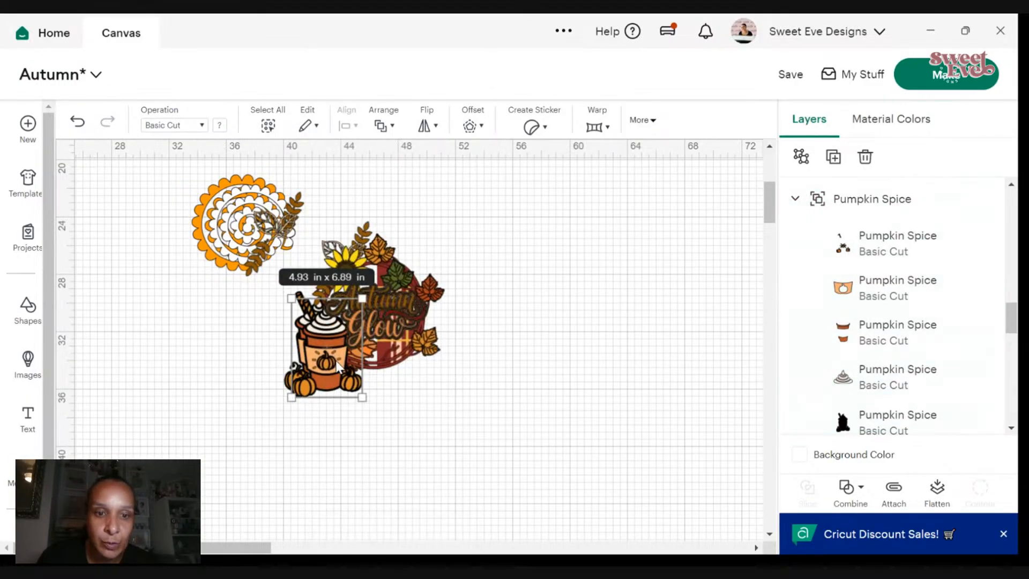
drag(330, 359, 544, 410)
scroll(660, 289, down, 3)
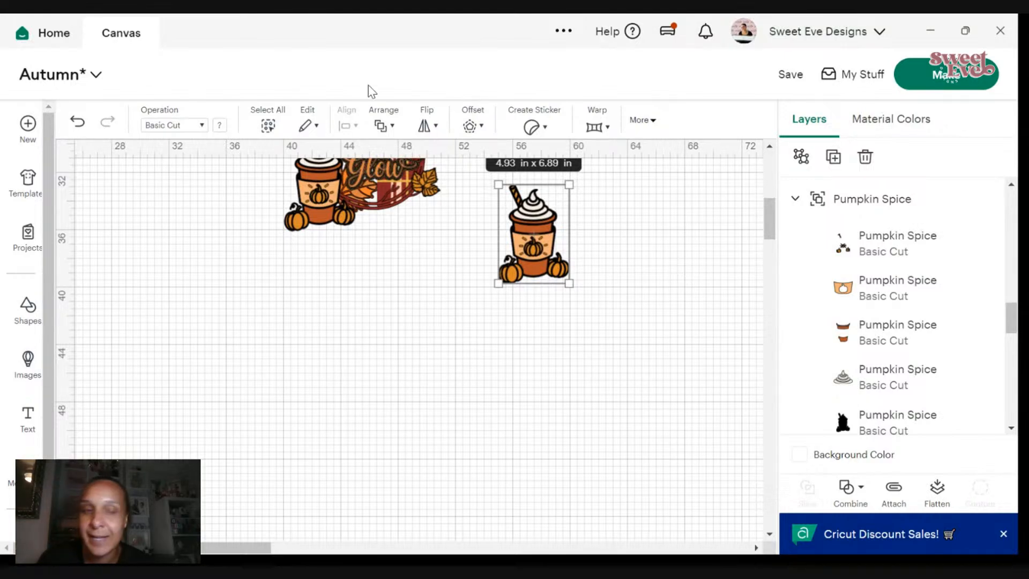
click(791, 74)
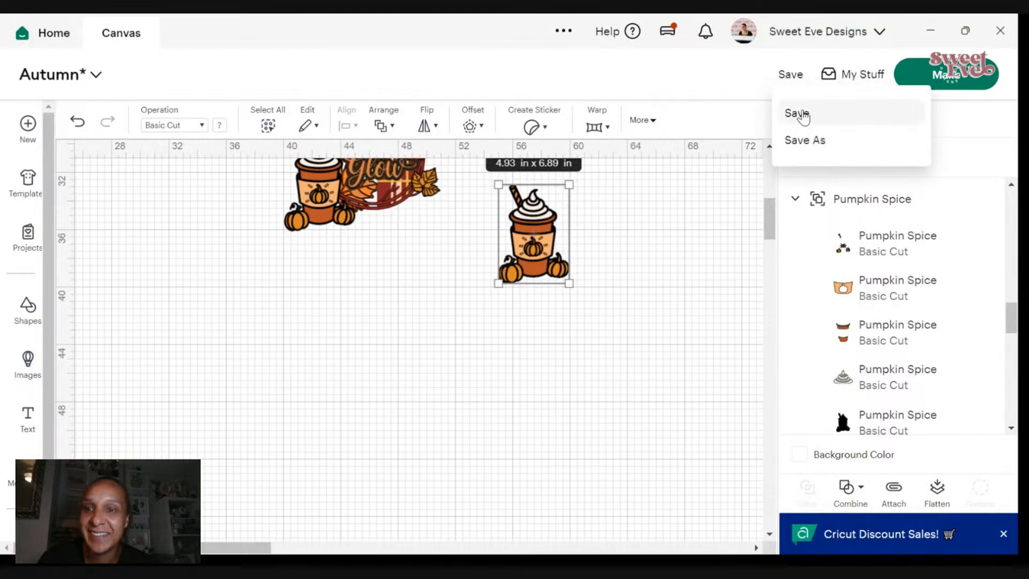
click(796, 111)
- Enlarge the copied pumpkin spice cup to about 20 × 28 in below the other artwork and expand its layer group
drag(550, 254, 590, 537)
scroll(572, 326, down, 3)
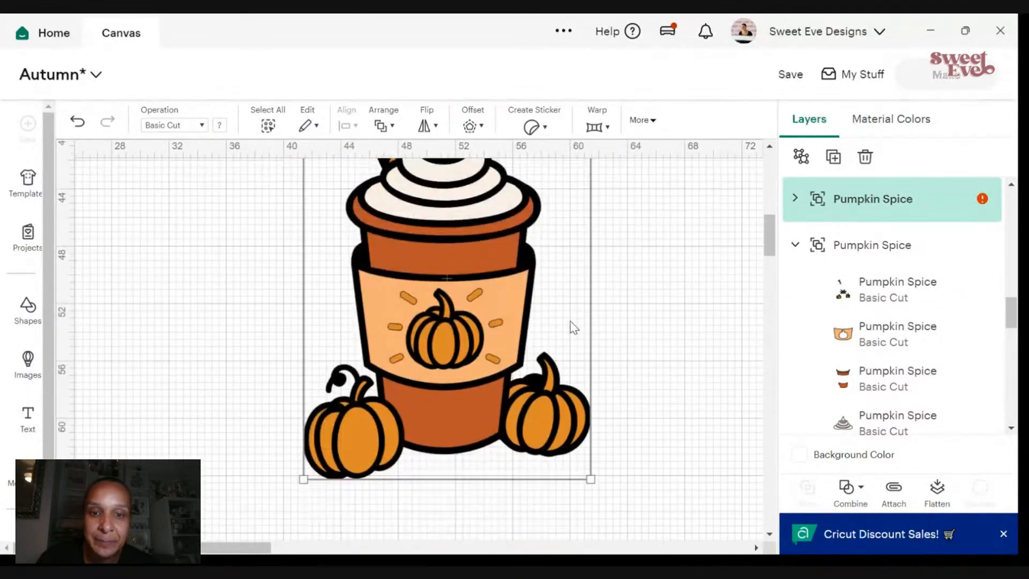
drag(490, 271, 458, 391)
drag(468, 349, 386, 340)
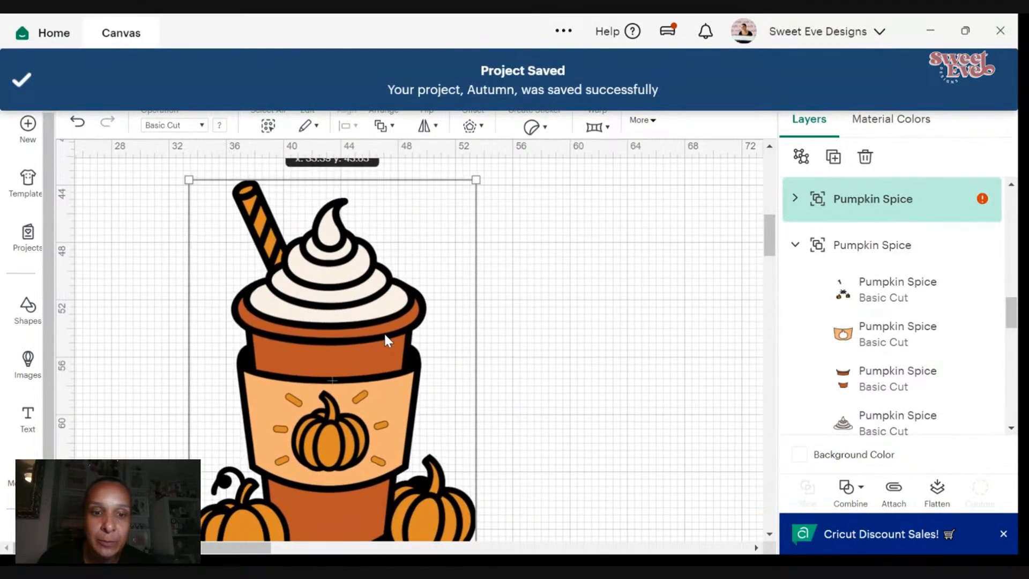
scroll(391, 333, down, 3)
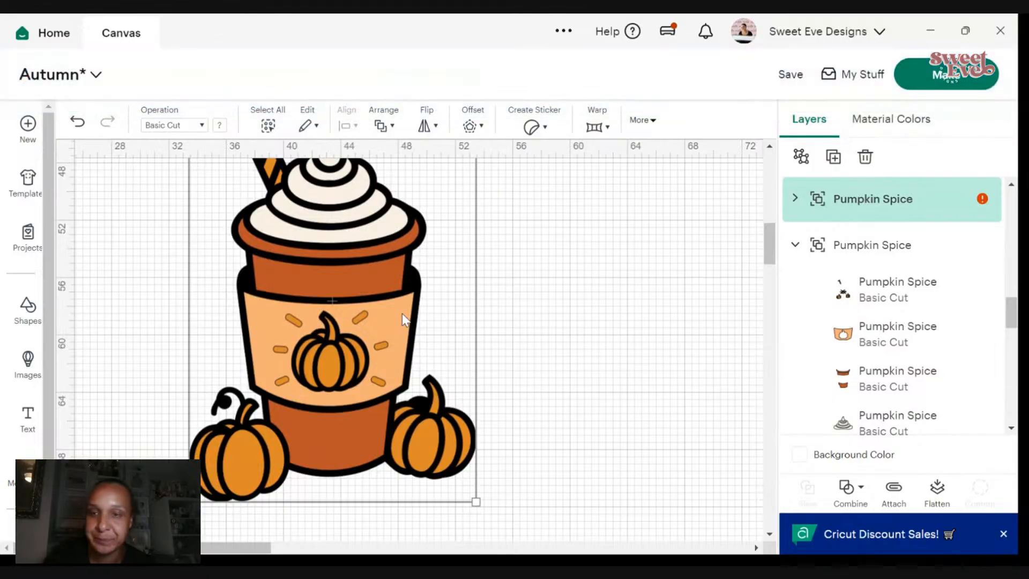
click(797, 199)
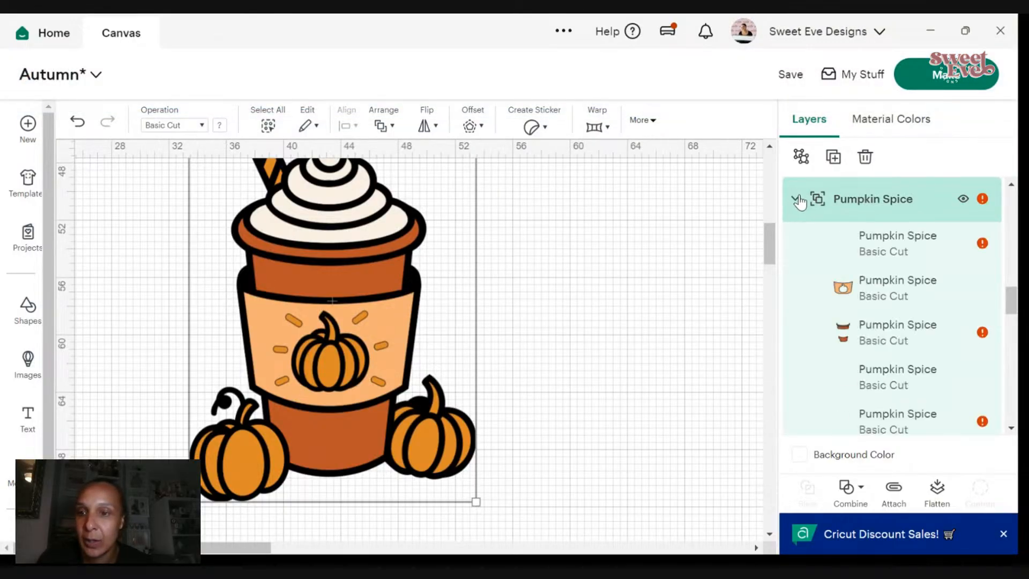
scroll(579, 324, up, 3)
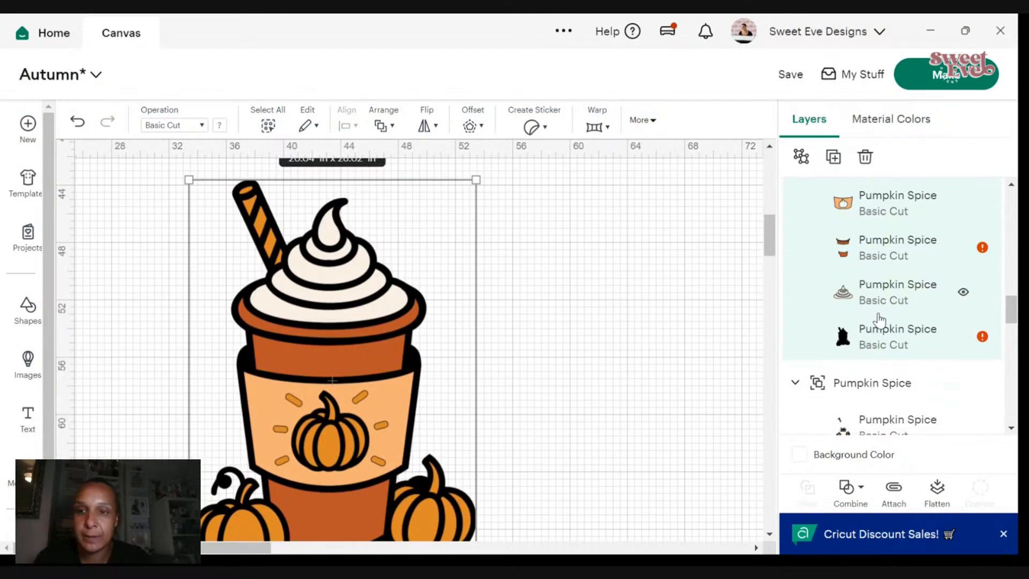
scroll(881, 310, up, 2)
scroll(882, 310, down, 2)
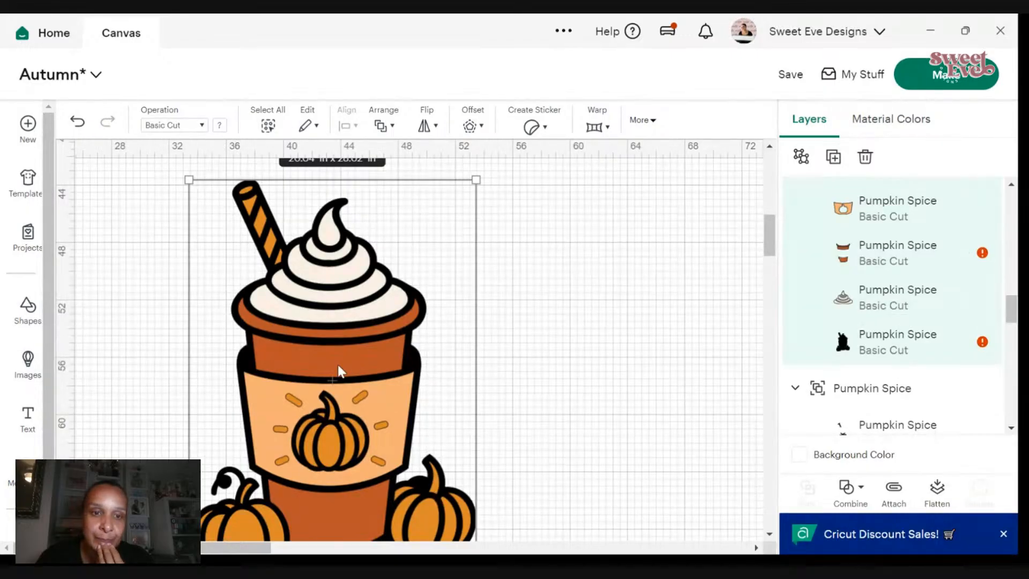
- Duplicate the enlarged pumpkin spice cup and place the copy to the right of it without overlap
drag(338, 370, 228, 371)
right_click(228, 370)
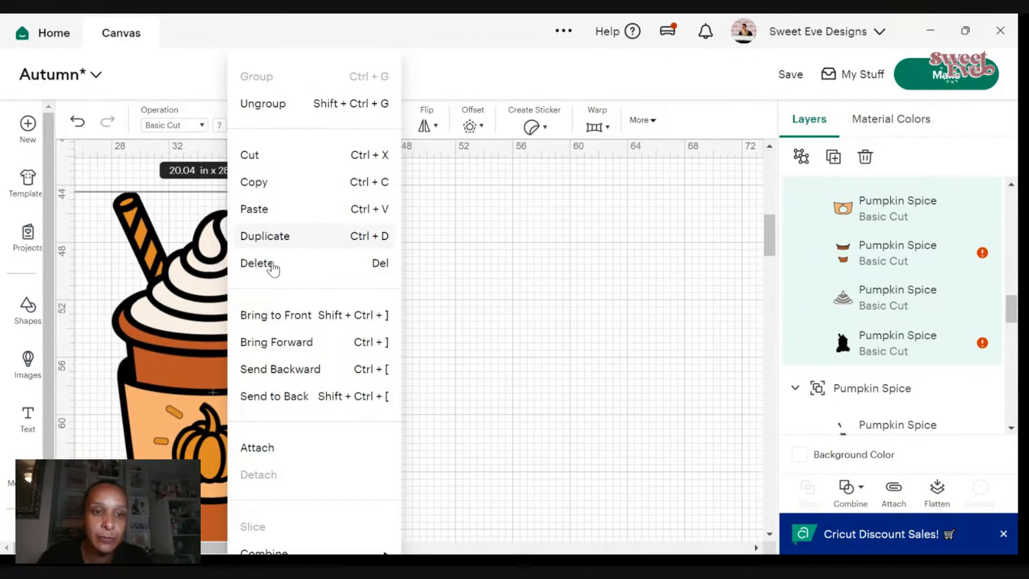
click(271, 238)
drag(280, 394, 563, 398)
scroll(153, 393, down, 2)
scroll(213, 390, up, 10)
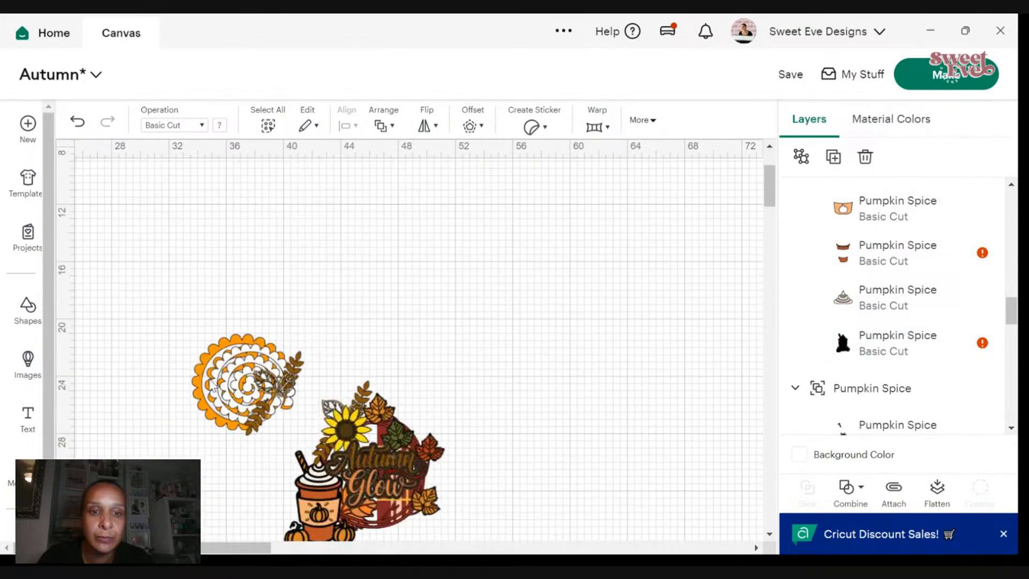
scroll(209, 375, down, 10)
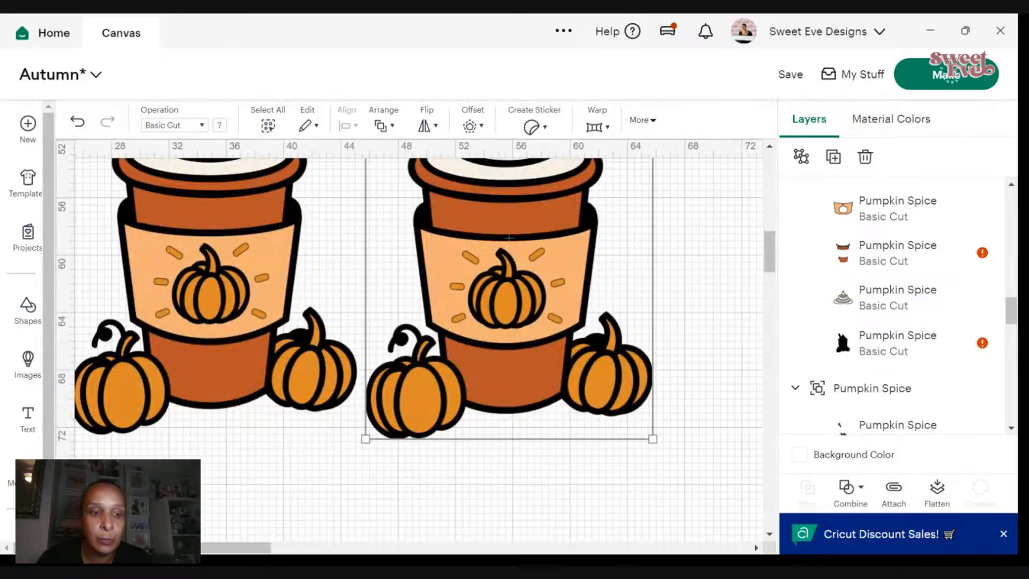
key(ctrl+minus)
drag(450, 351, 522, 368)
scroll(504, 373, up, 3)
scroll(518, 382, down, 2)
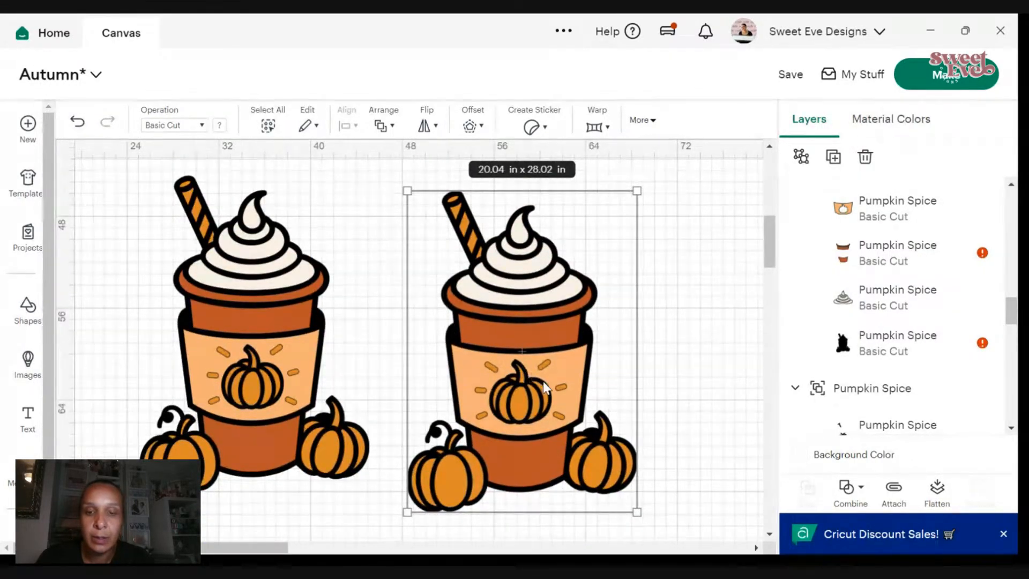
- Ungroup the right-hand enlarged pumpkin spice cup into its separate colour layers
right_click(568, 388)
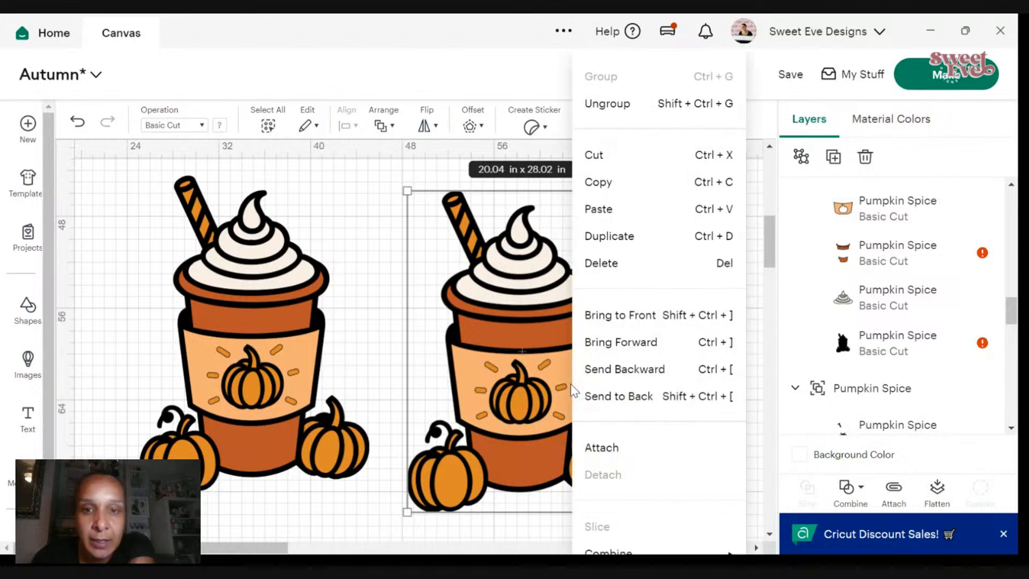
click(539, 350)
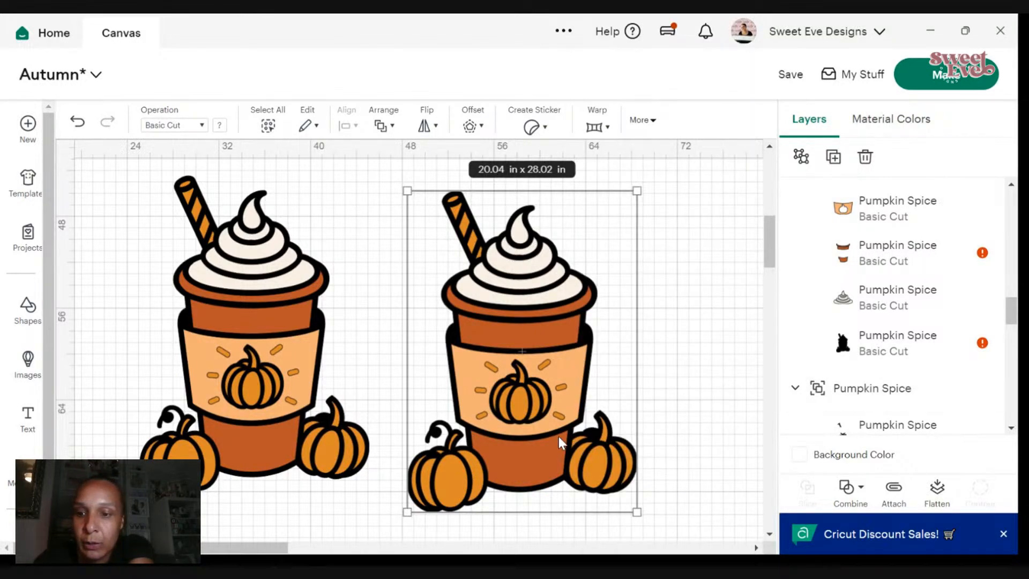
click(801, 156)
drag(501, 337, 718, 346)
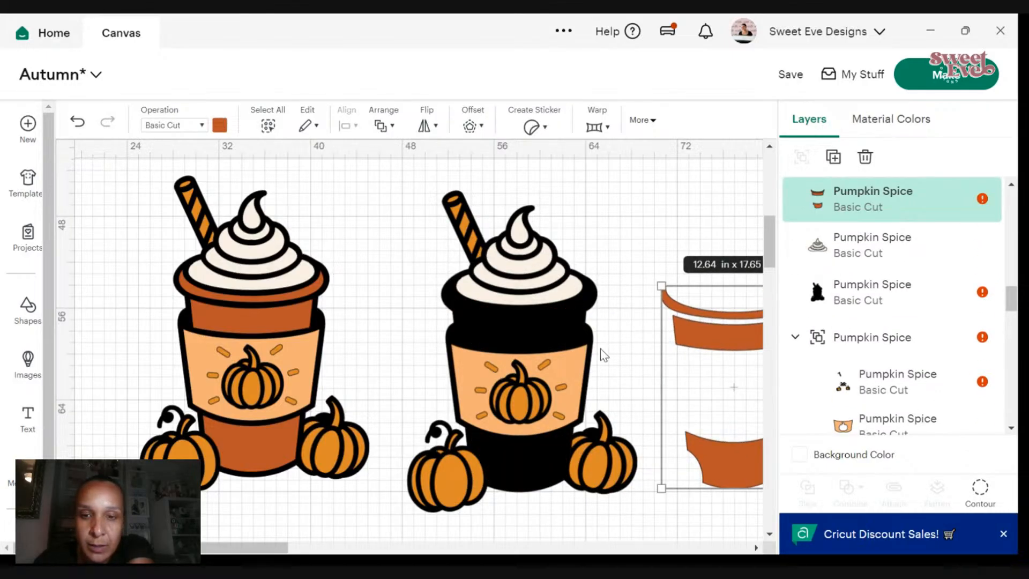
click(75, 121)
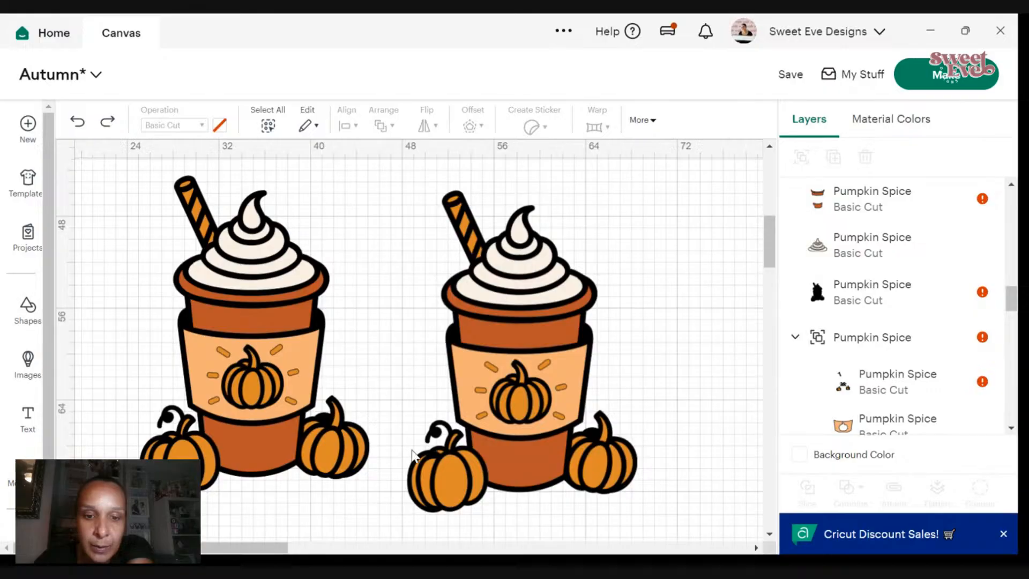
drag(413, 456, 517, 477)
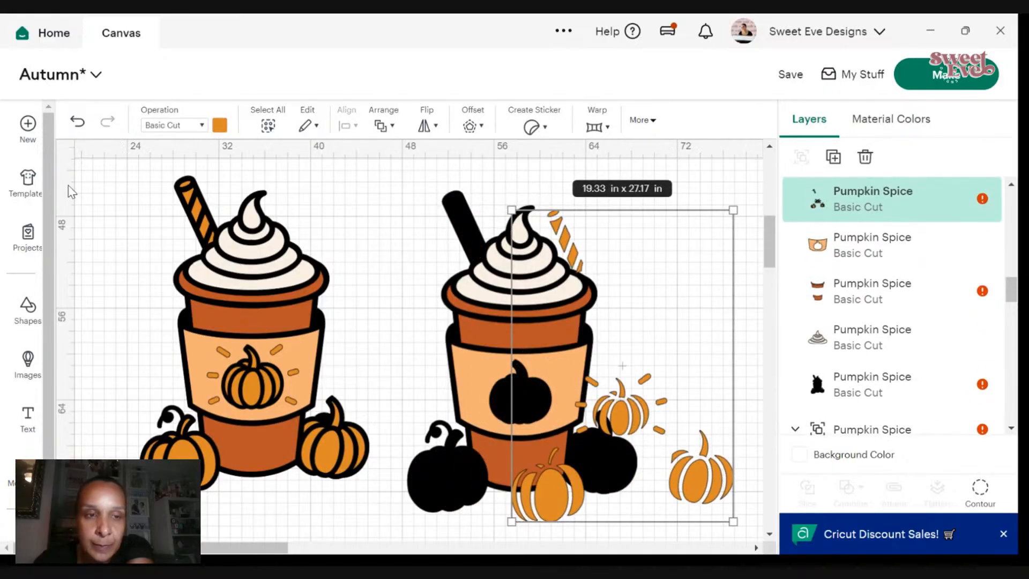
click(77, 122)
- Slice the ungrouped cup's orange pumpkin-and-straw layer with its black silhouette layer and delete the surplus slice piece
click(445, 484)
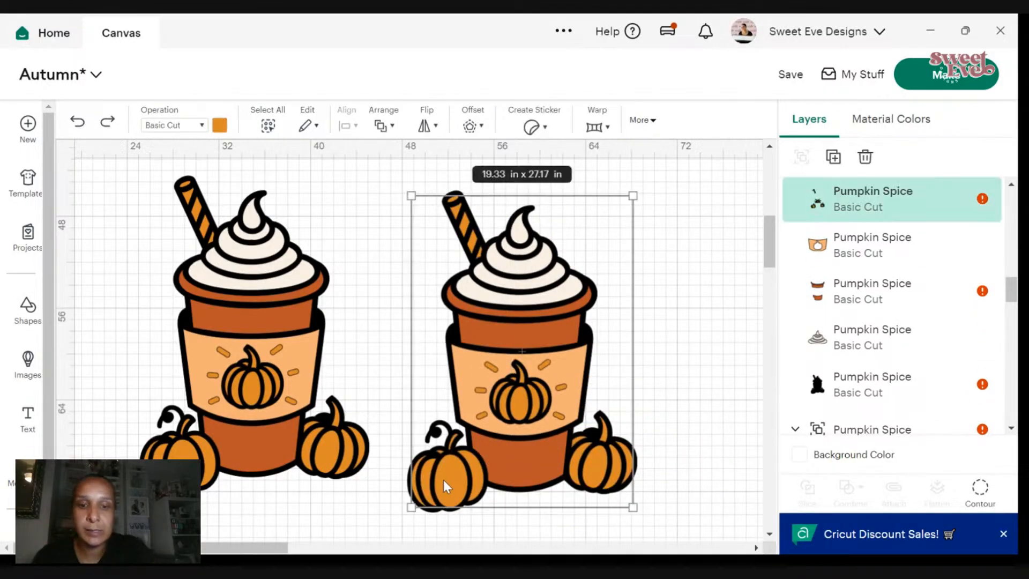
shift+click(871, 394)
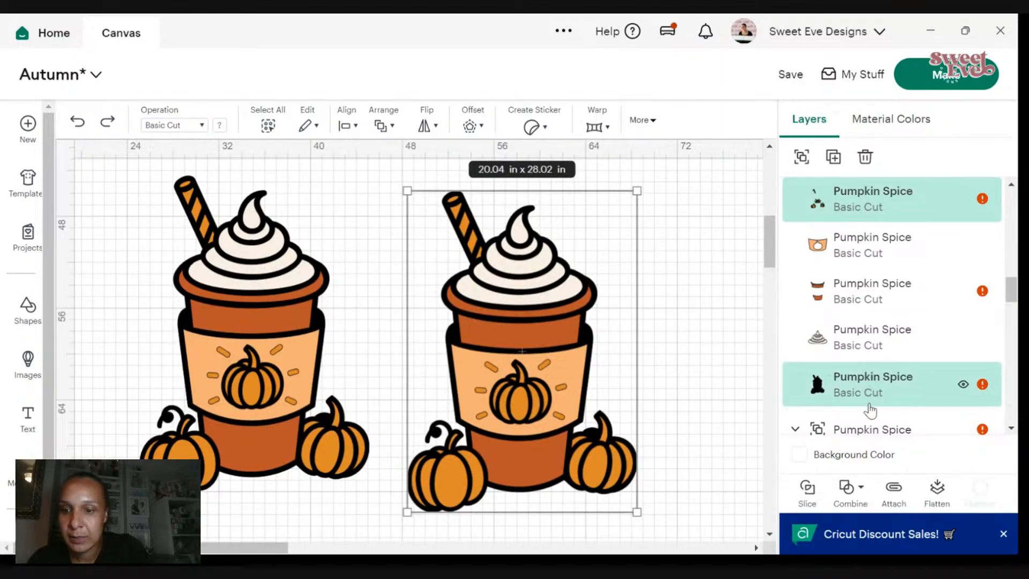
click(808, 489)
drag(516, 352, 747, 388)
right_click(697, 322)
click(719, 263)
- Move the cut-out black cup silhouette away from the other layers onto the empty canvas below the two cups
drag(547, 327, 740, 323)
scroll(717, 262, down, 5)
drag(718, 269, 633, 421)
scroll(652, 408, up, 6)
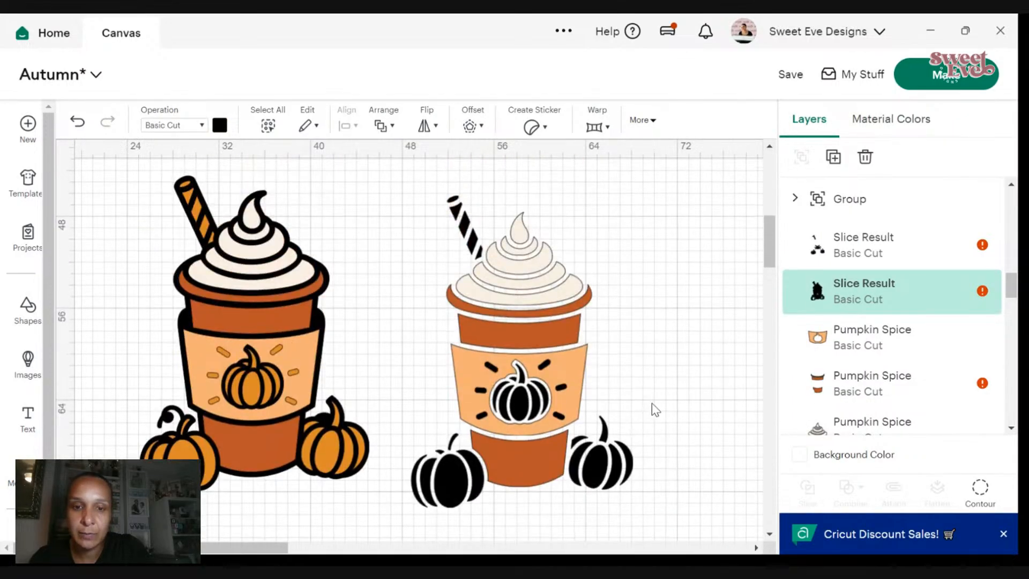
scroll(643, 414, down, 5)
drag(577, 446, 530, 438)
scroll(522, 467, down, 3)
drag(496, 367, 372, 395)
- Duplicate the cut-out black silhouette, place the copy to its right, and recolour the copy orange
right_click(397, 349)
click(460, 236)
drag(438, 418, 662, 419)
drag(402, 370, 322, 368)
click(643, 420)
drag(645, 424, 594, 408)
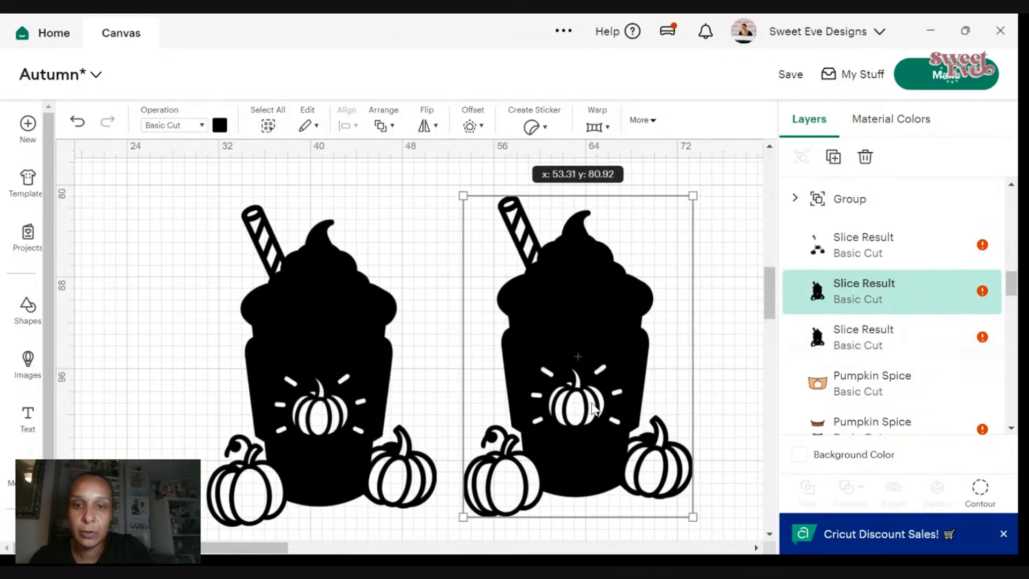
click(218, 126)
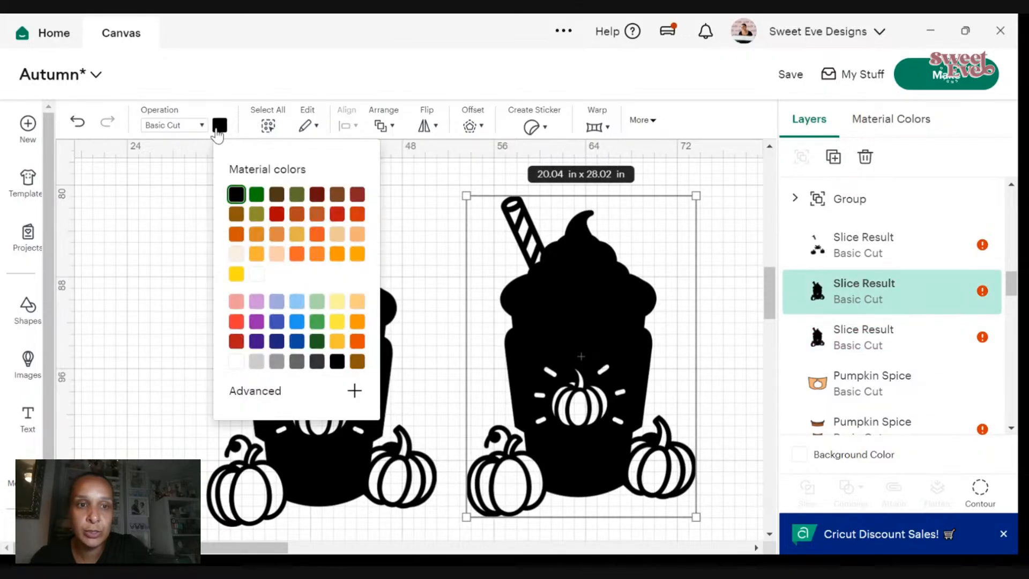
click(256, 235)
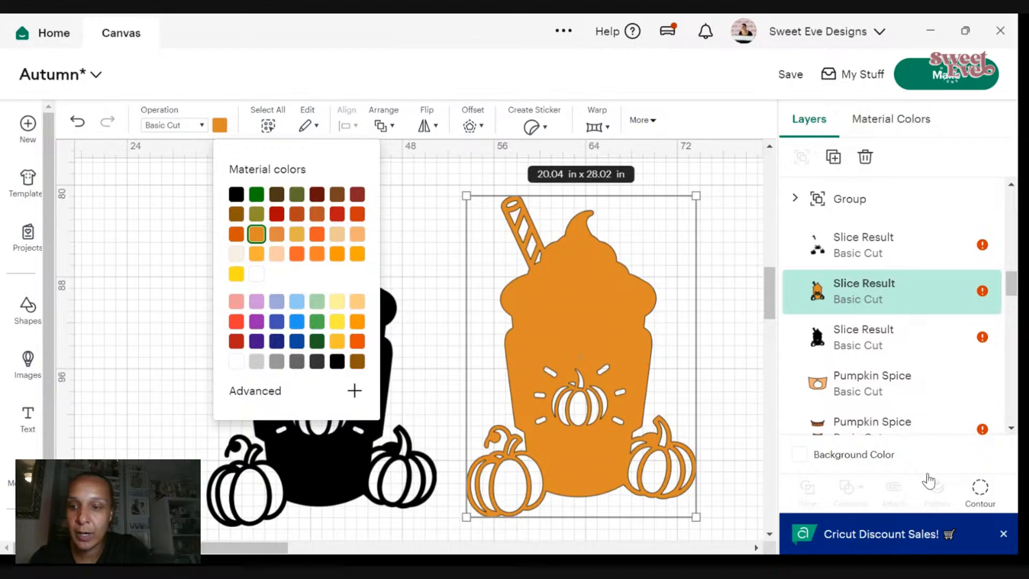
click(981, 489)
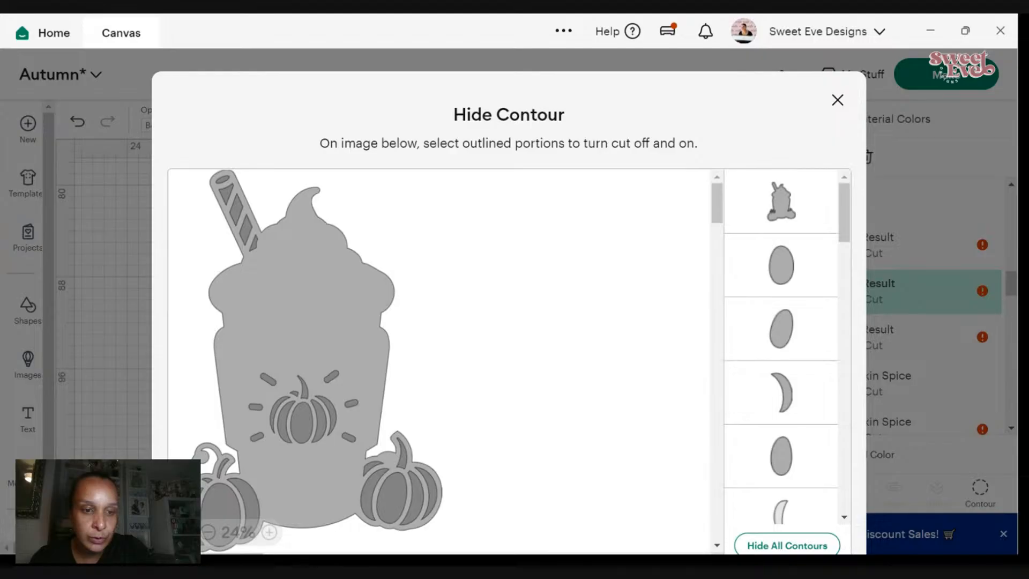
click(228, 494)
click(233, 513)
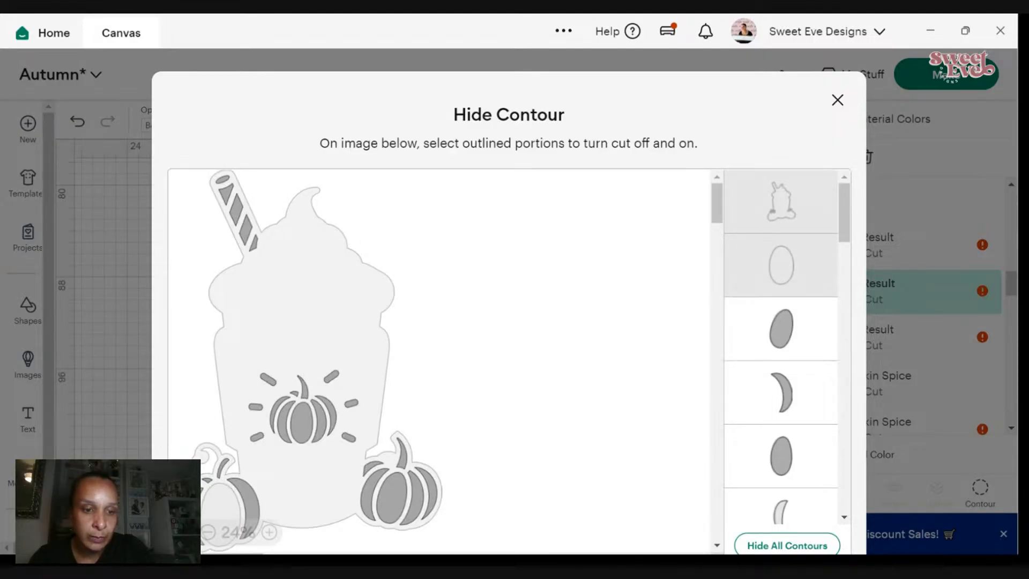
click(330, 390)
scroll(330, 389, down, 3)
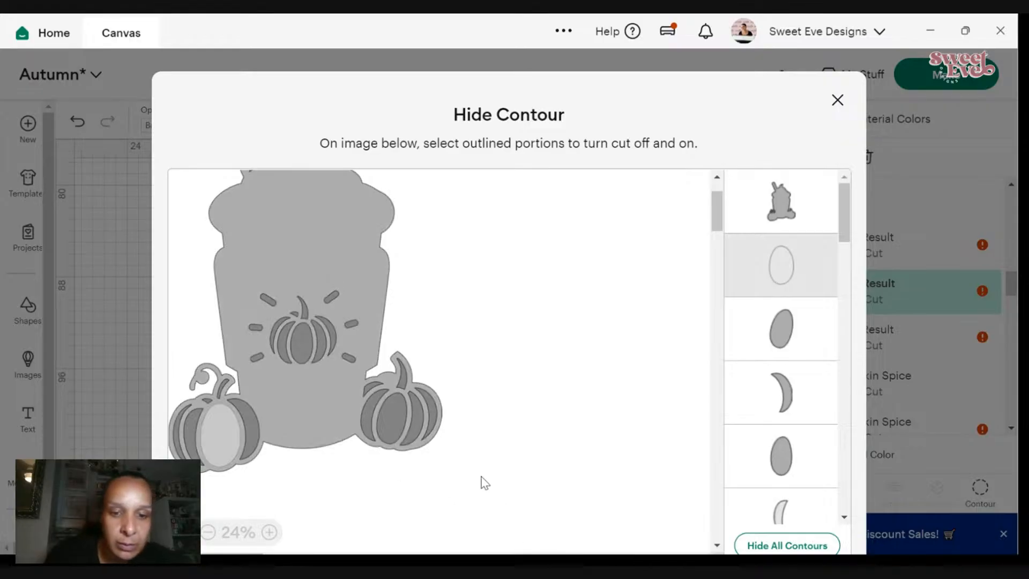
click(182, 445)
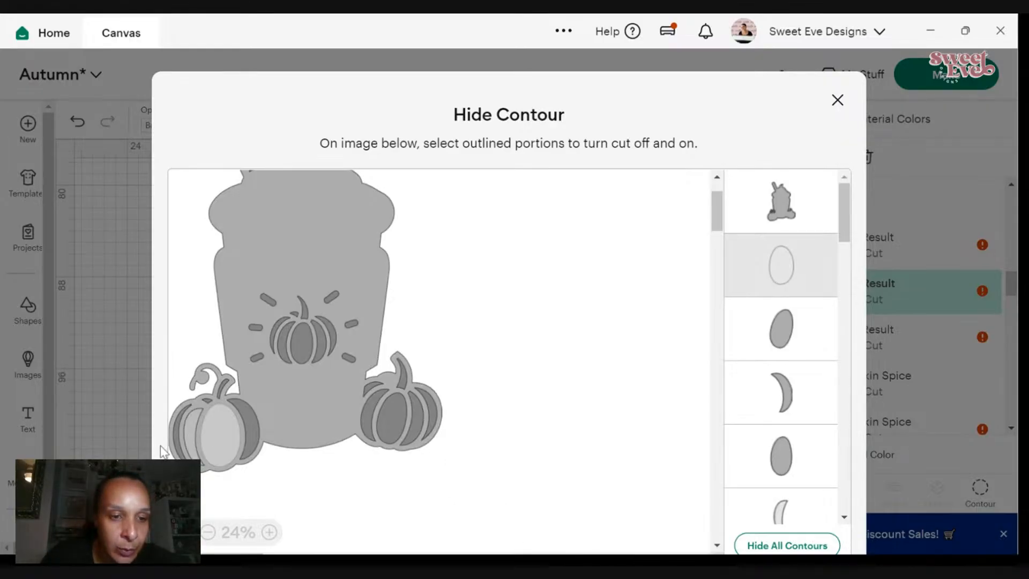
click(175, 450)
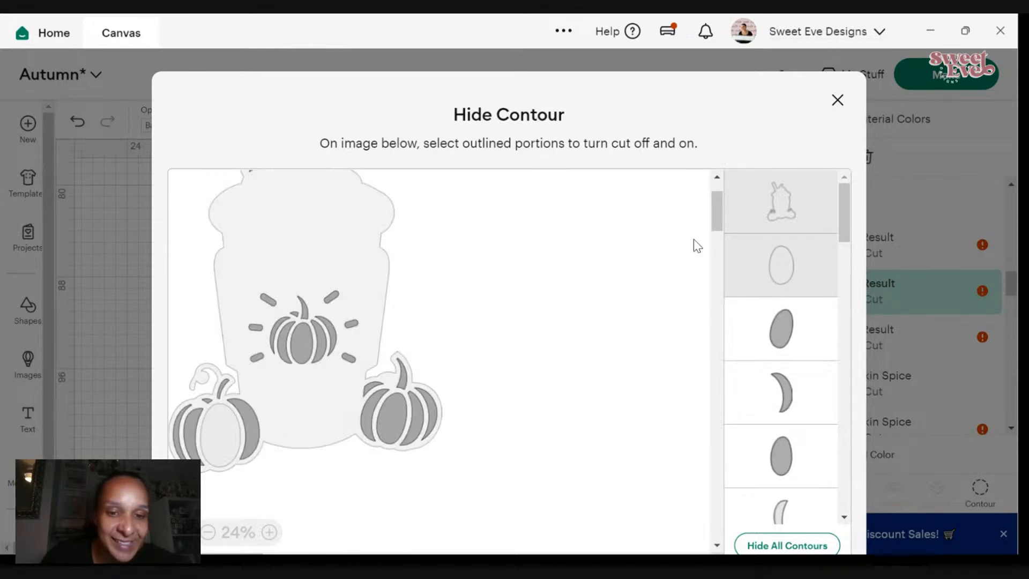
click(838, 99)
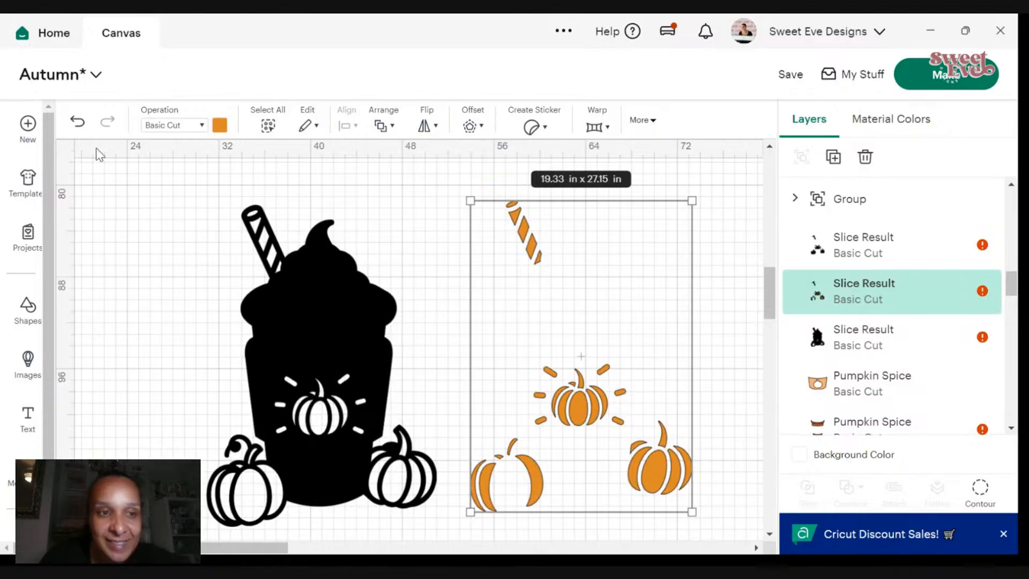
click(77, 122)
- Reposition the orange cup silhouette and hide one crescent contour in each of its three pumpkins
drag(575, 360, 599, 322)
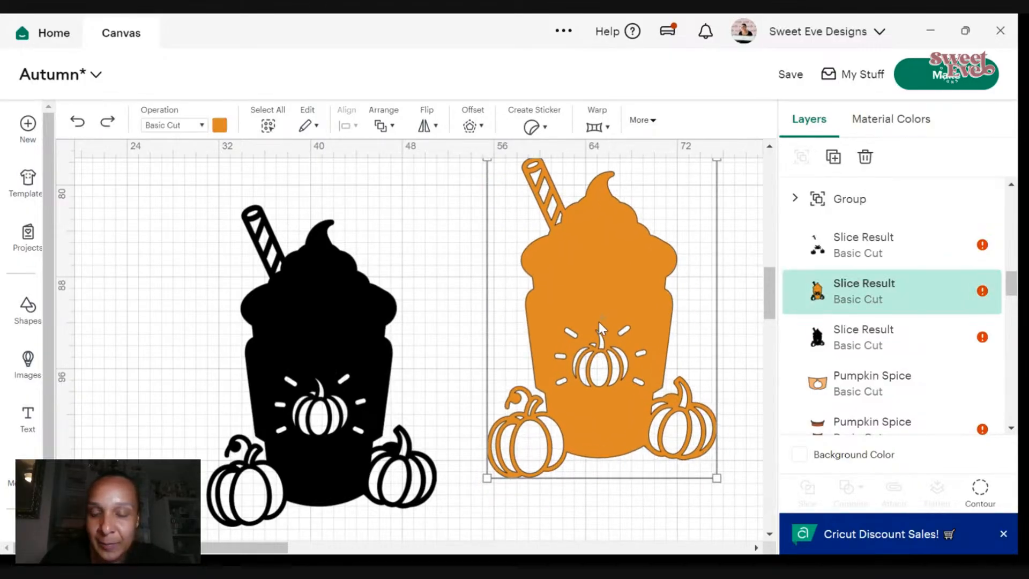
click(980, 489)
scroll(429, 450, down, 2)
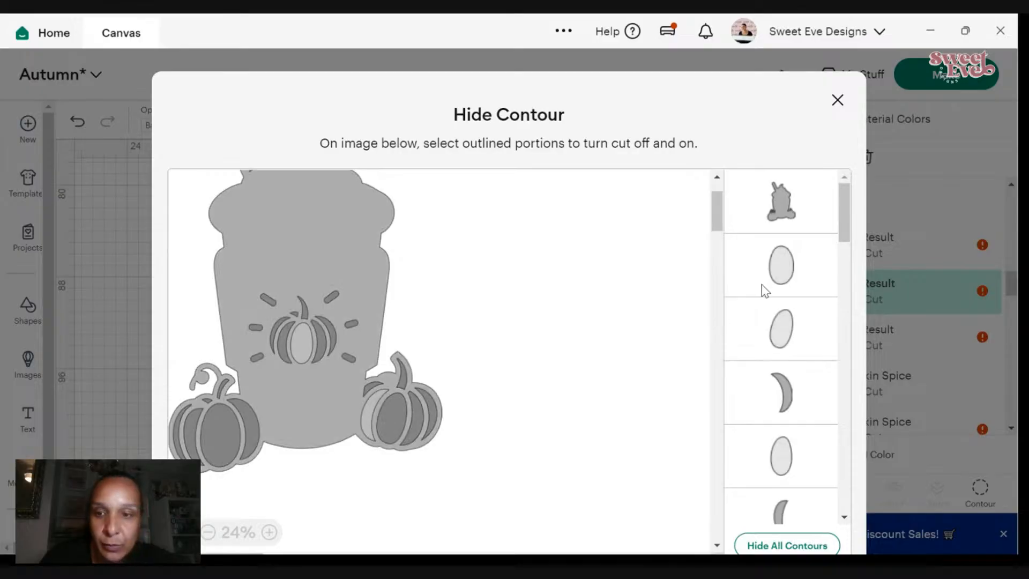
scroll(819, 330, down, 1)
scroll(820, 335, down, 2)
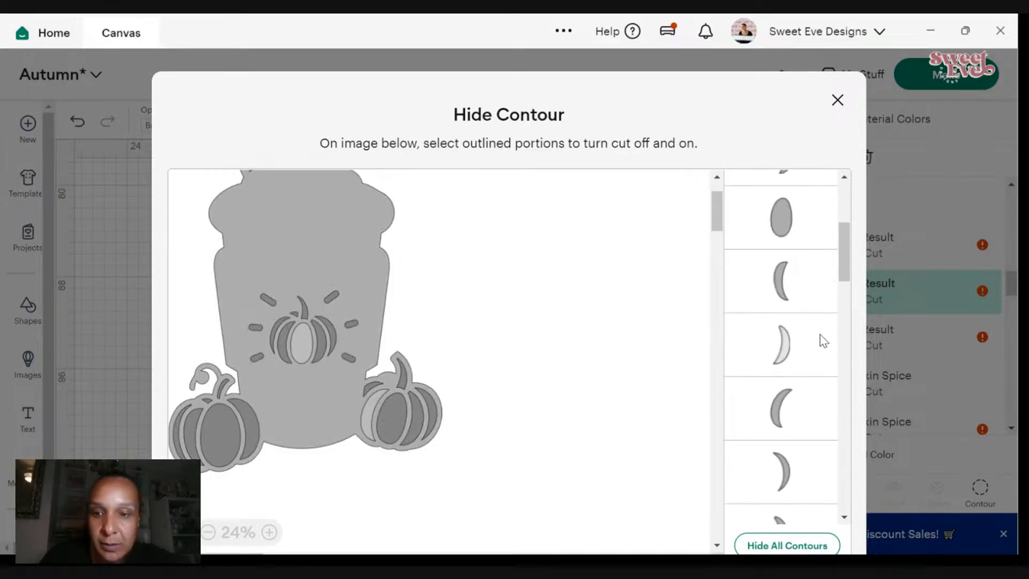
click(790, 291)
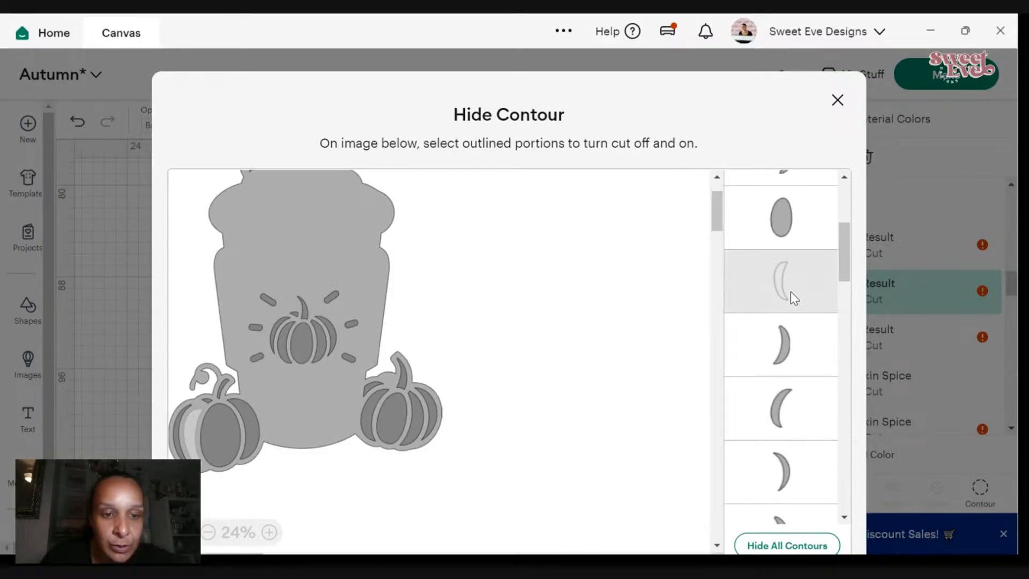
click(798, 388)
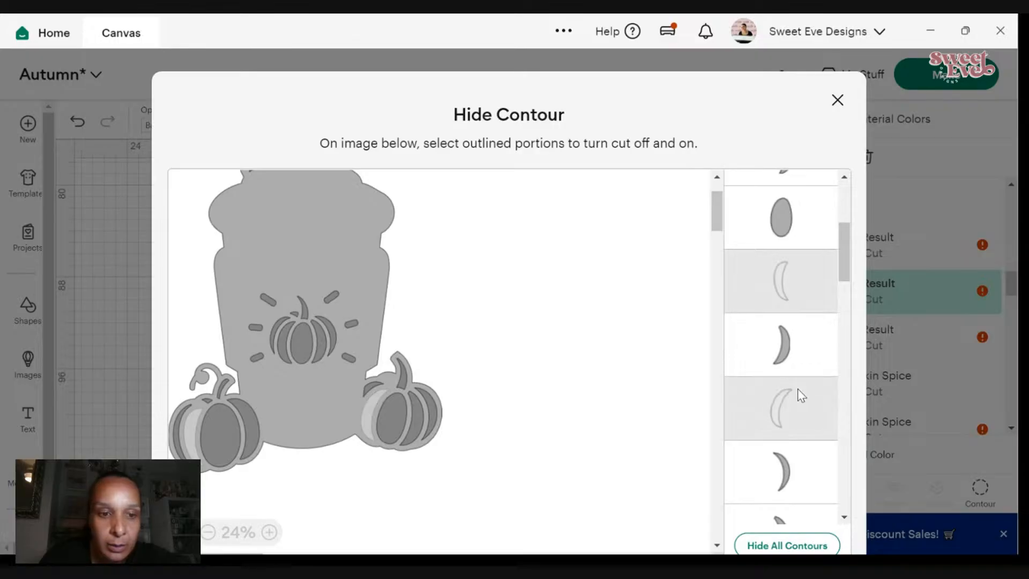
scroll(798, 388, down, 1)
click(810, 455)
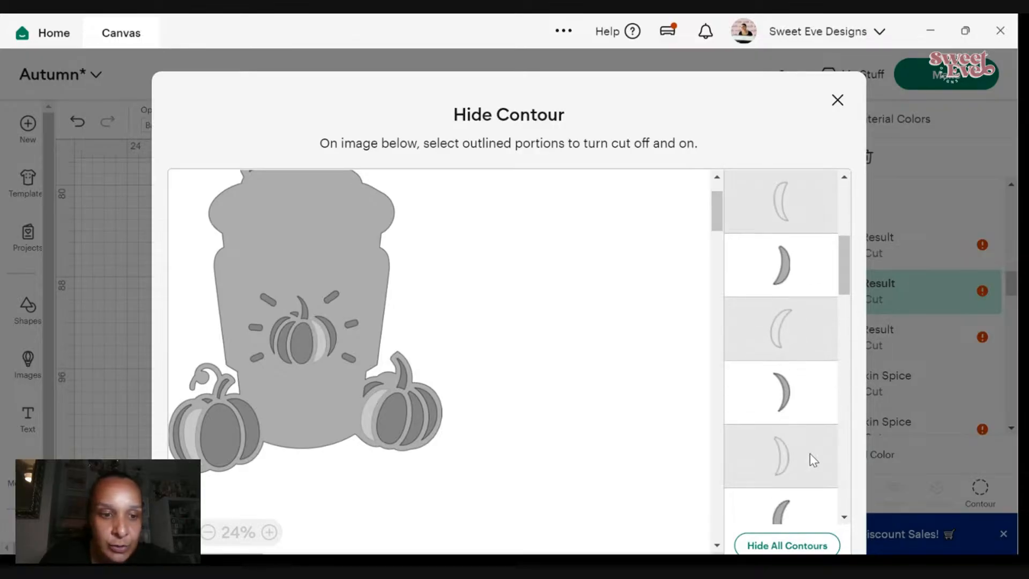
- Hide the centre pumpkin's outer left crescent and the right pumpkin's outer segment in the orange silhouette's contours
scroll(810, 448, down, 4)
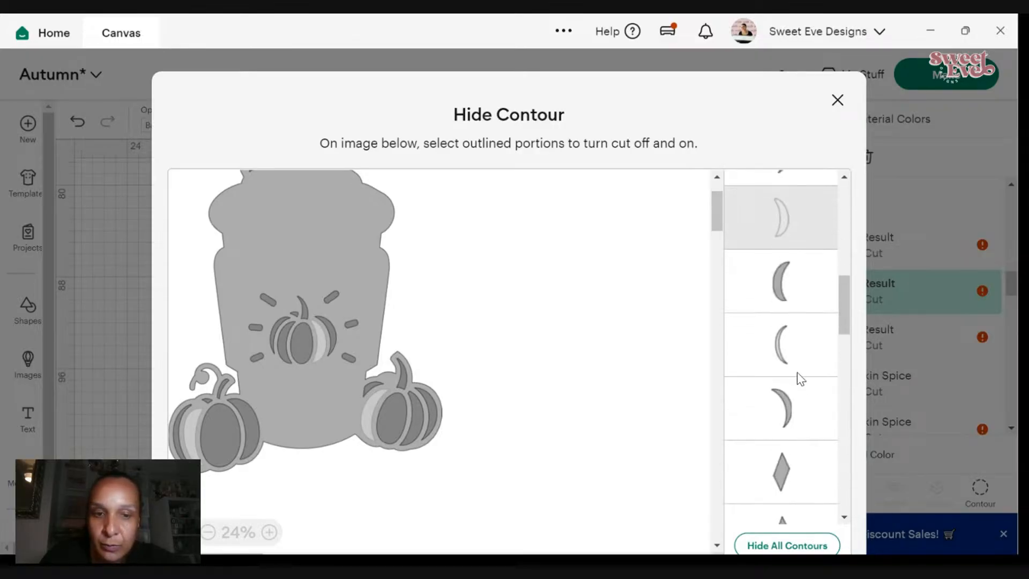
click(798, 369)
click(797, 364)
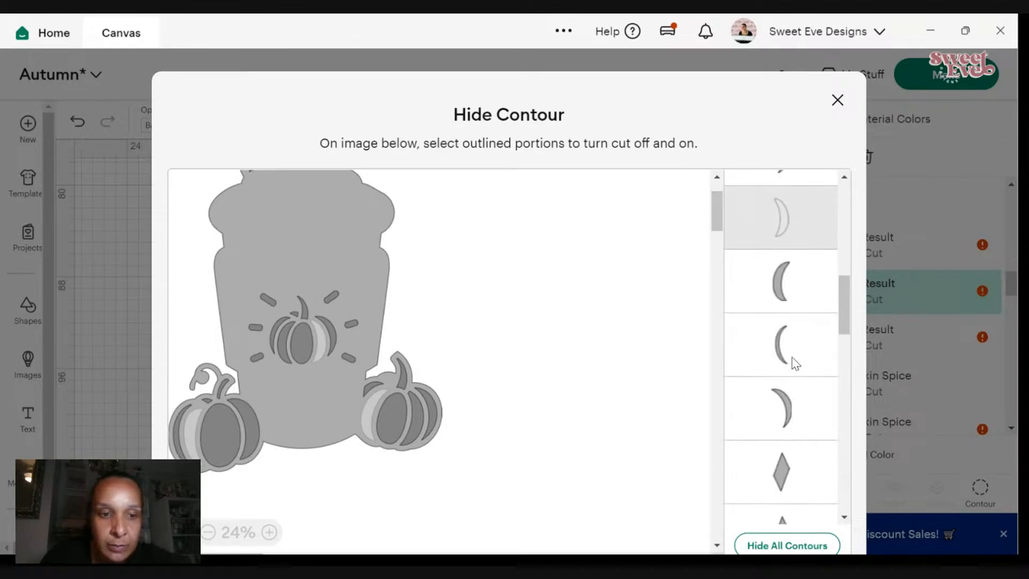
click(798, 412)
click(795, 405)
scroll(795, 409, down, 4)
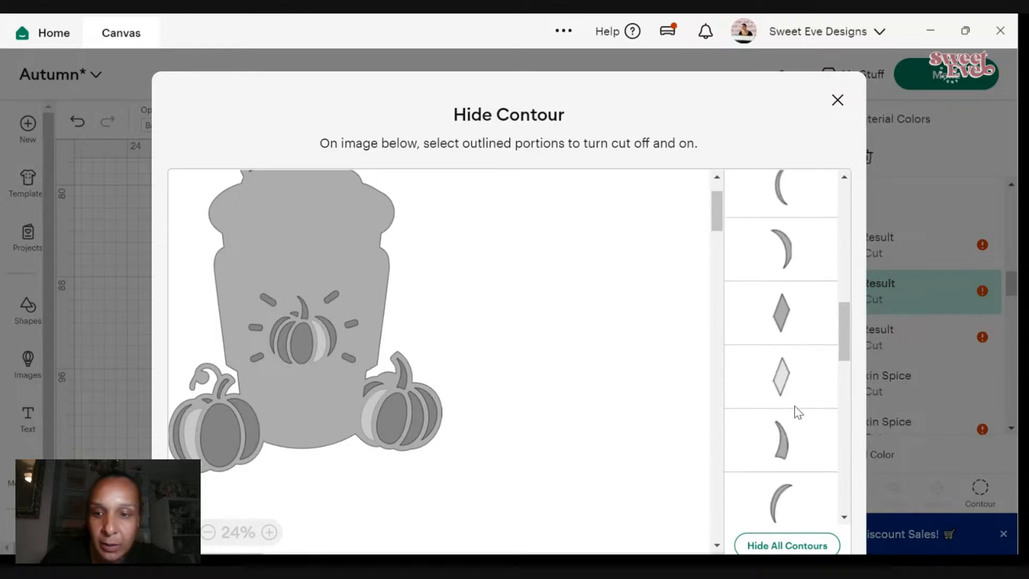
click(784, 352)
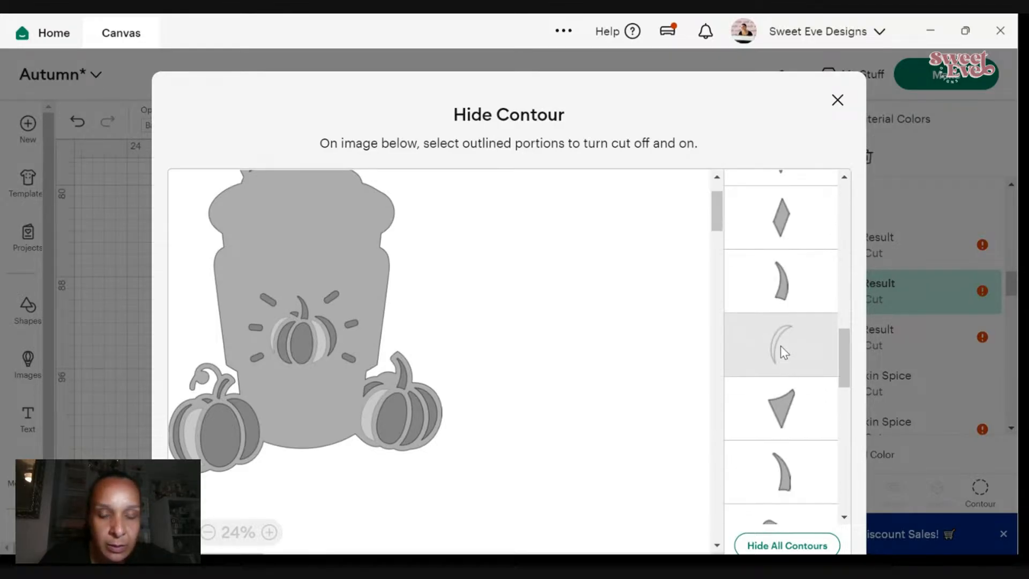
scroll(782, 354, down, 5)
scroll(791, 414, down, 3)
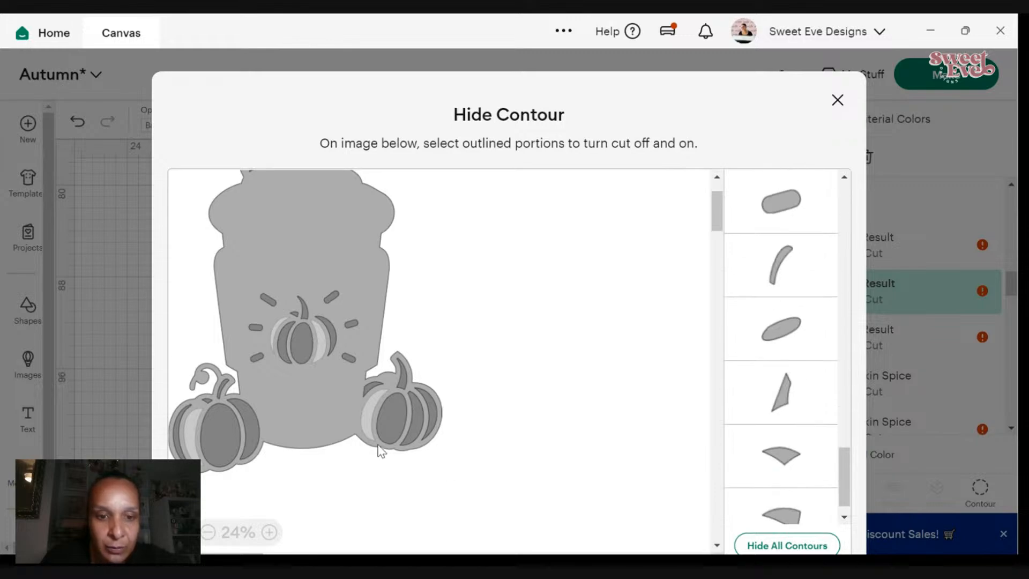
click(414, 432)
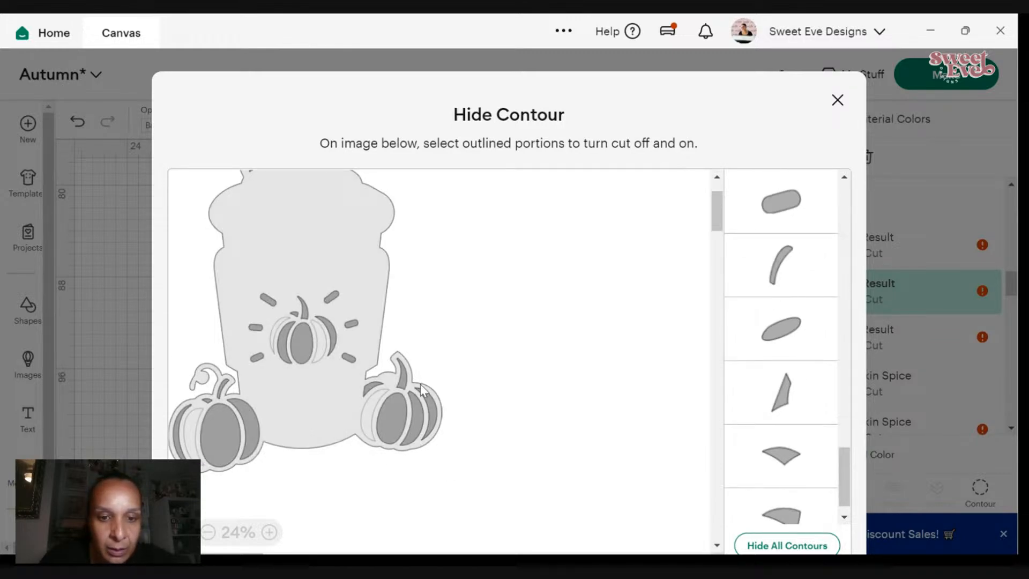
click(416, 425)
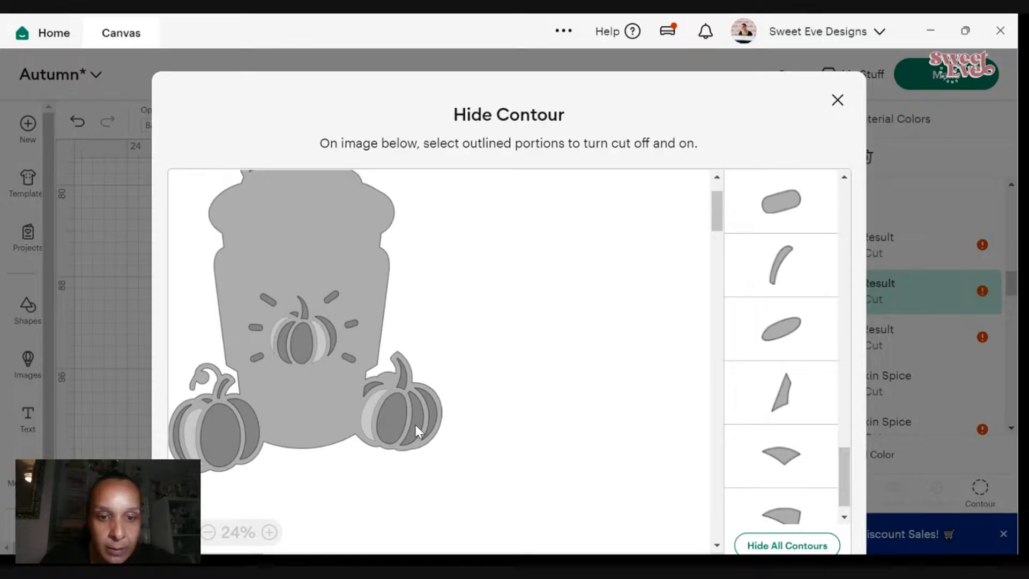
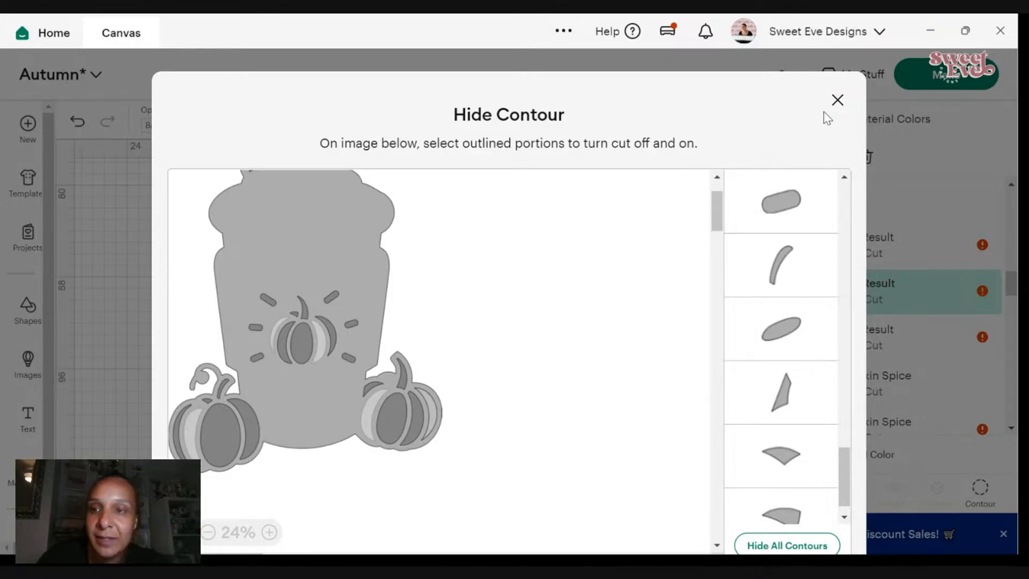
click(838, 100)
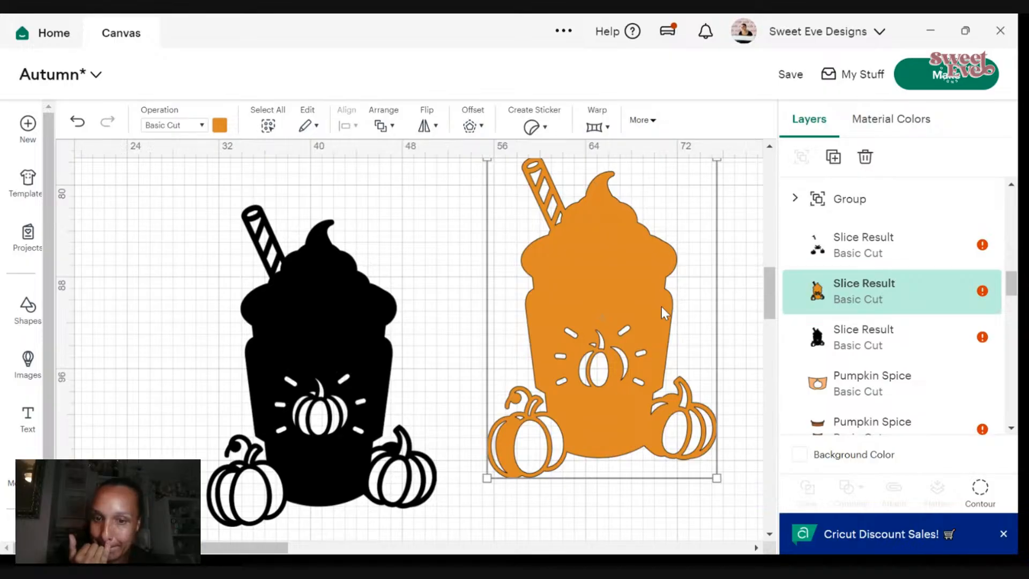
- Align the orange cup silhouette over the black one and send it to the back
drag(607, 256, 326, 301)
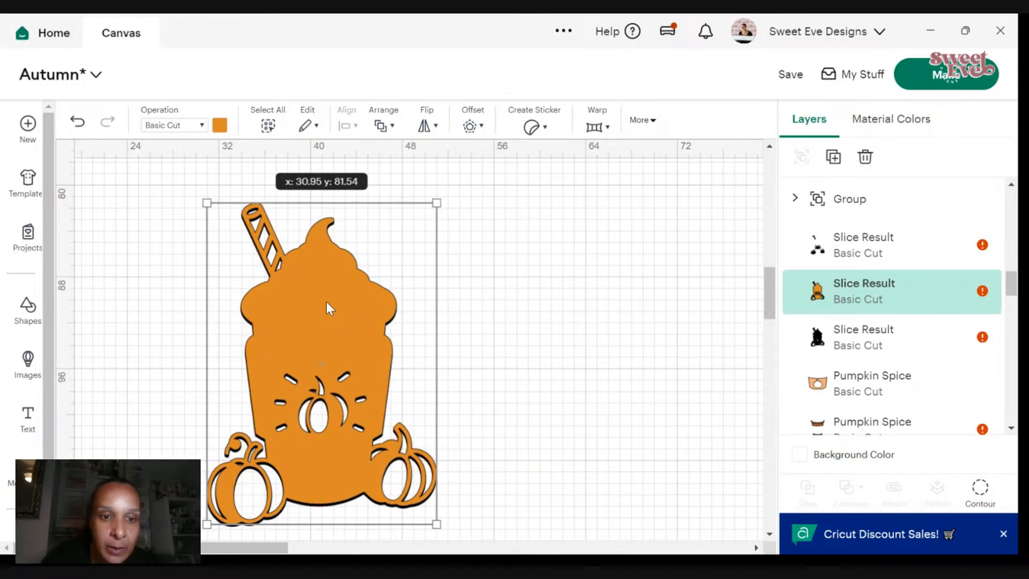
right_click(327, 301)
click(378, 396)
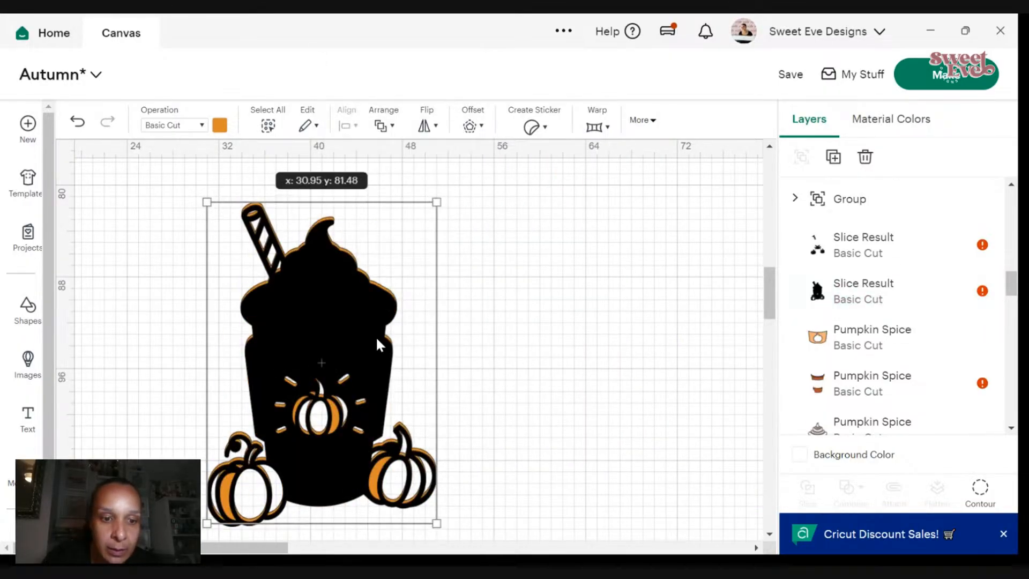
drag(377, 340, 376, 347)
click(620, 378)
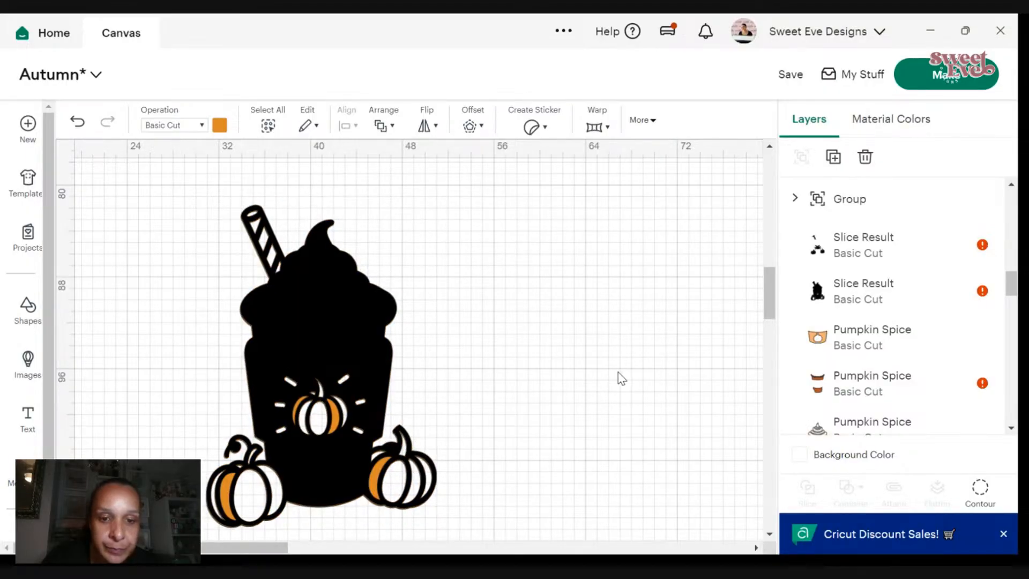
- Examine the layer list and the sliced cup pieces to locate the orange silhouette layer
click(877, 260)
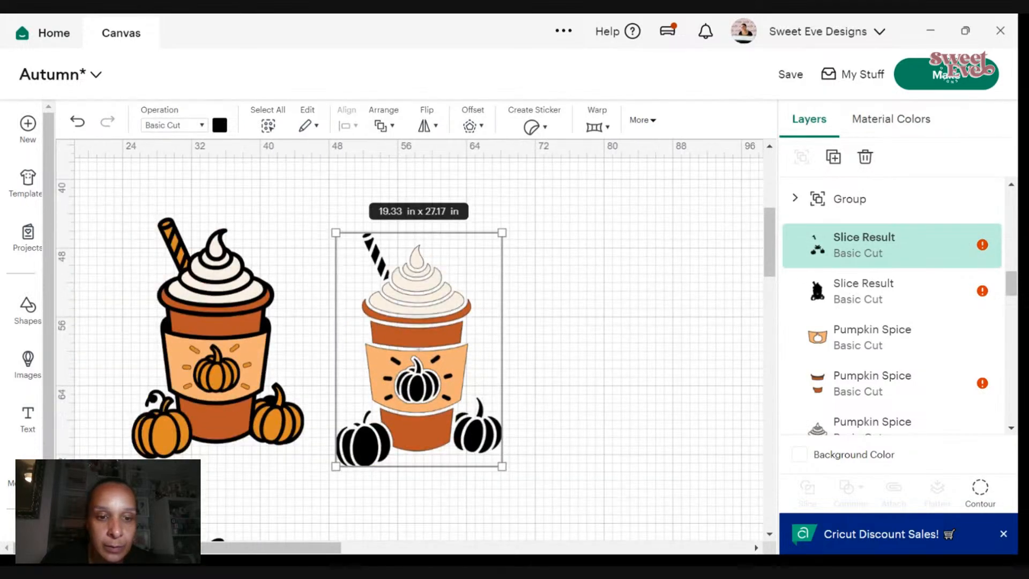
scroll(407, 338, down, 5)
click(301, 423)
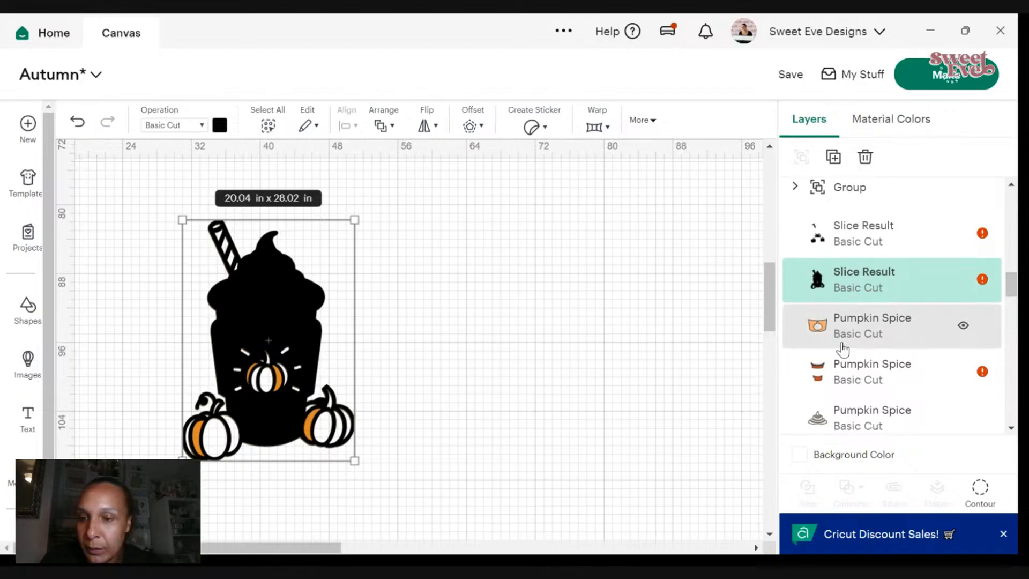
scroll(849, 351, down, 3)
scroll(820, 338, up, 3)
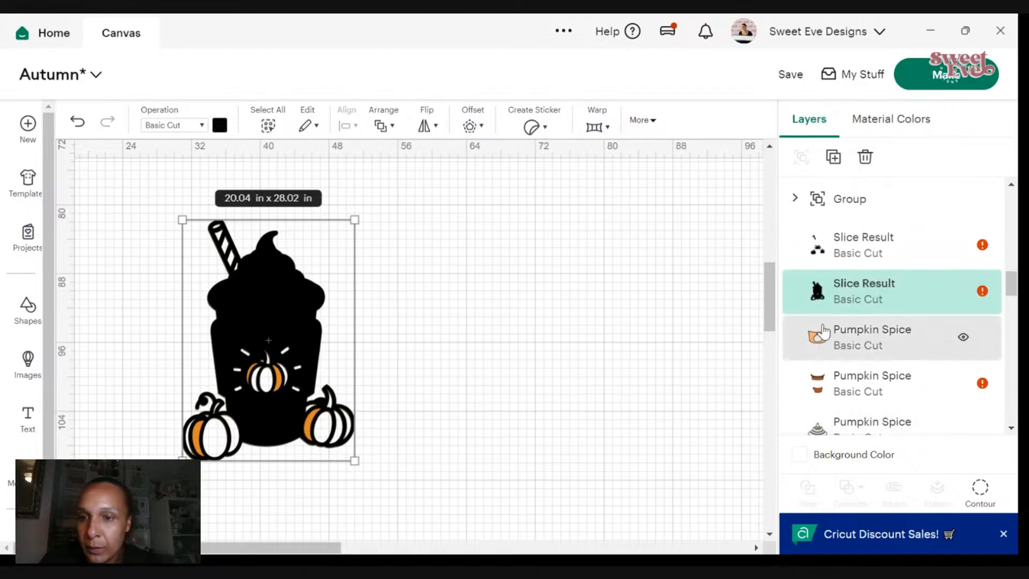
click(795, 200)
click(795, 199)
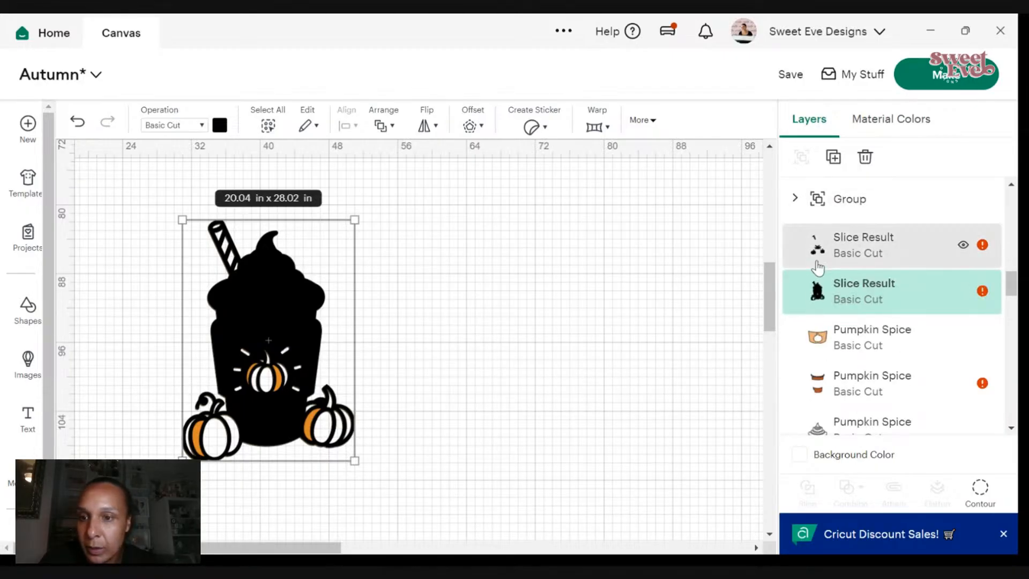
scroll(819, 258, down, 2)
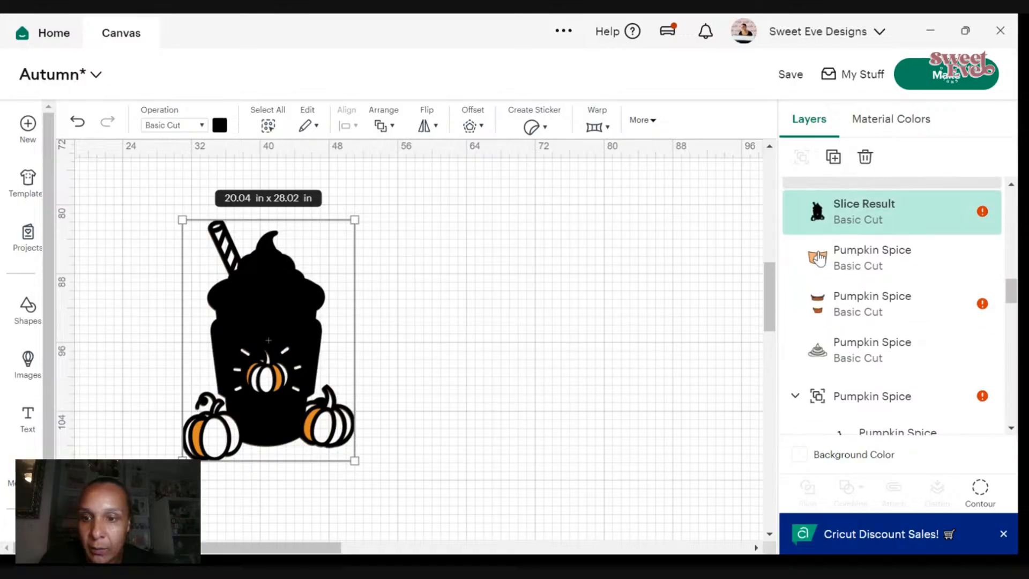
scroll(818, 252, up, 2)
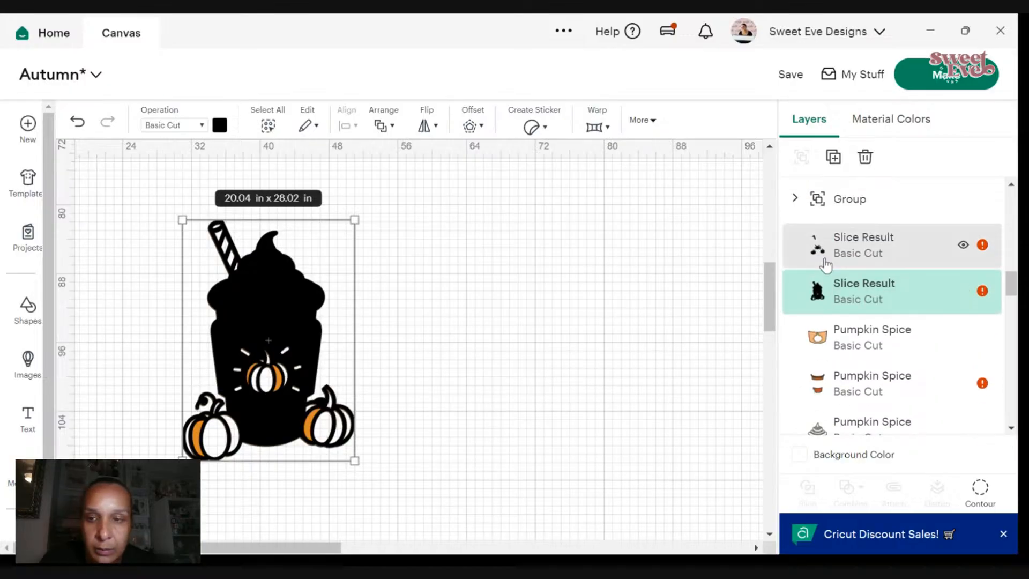
- Nudge the black silhouette into line with the orange one and hide all contours of the orange layer behind it
mouse_move(290, 317)
mouse_down()
mouse_move(467, 318)
mouse_move(279, 324)
mouse_move(297, 327)
mouse_move(287, 323)
mouse_up()
click(243, 336)
scroll(945, 364, up, 5)
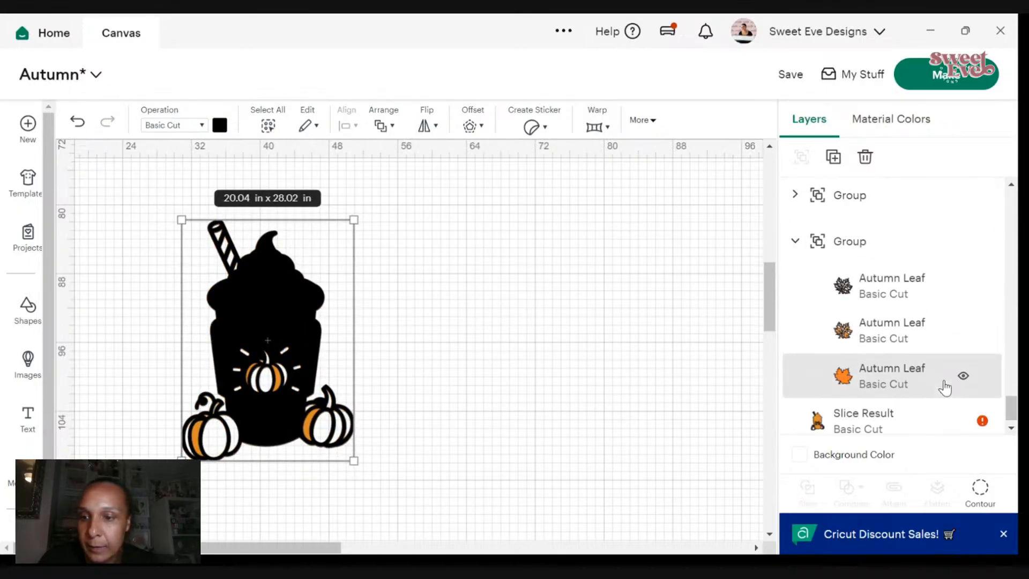
scroll(945, 387, down, 1)
click(871, 416)
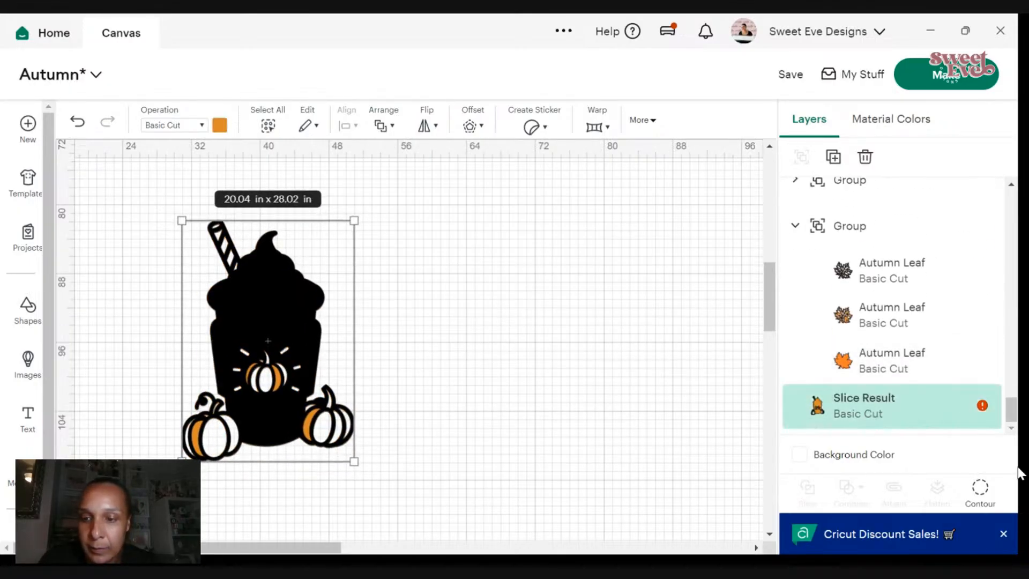
click(980, 502)
scroll(222, 371, down, 3)
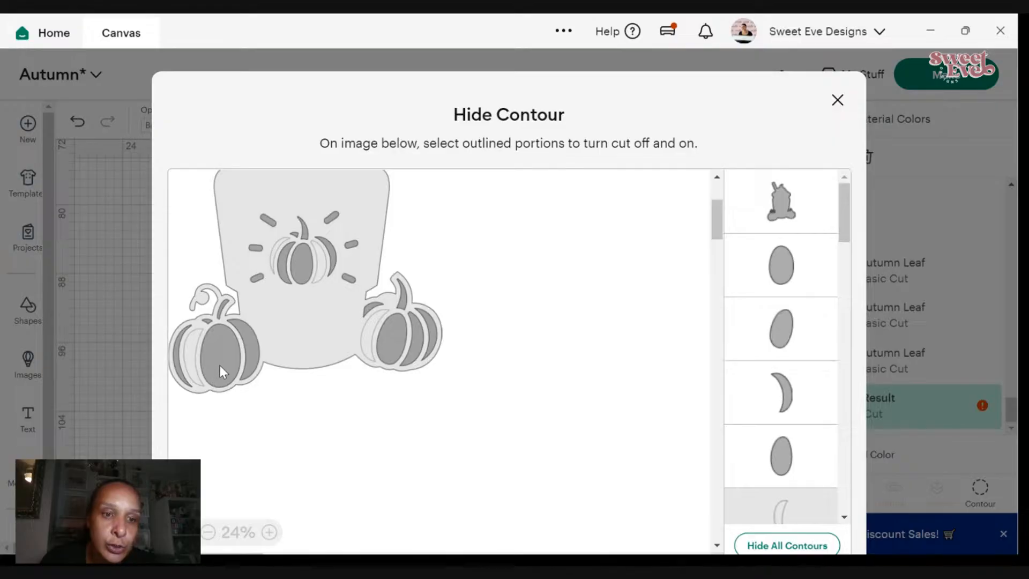
scroll(808, 512, down, 3)
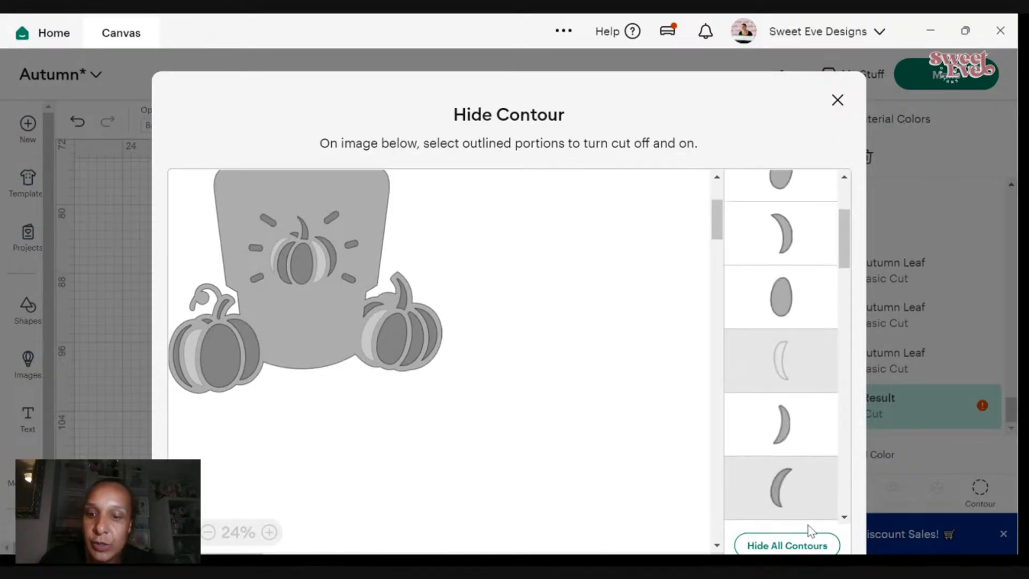
click(808, 547)
click(122, 378)
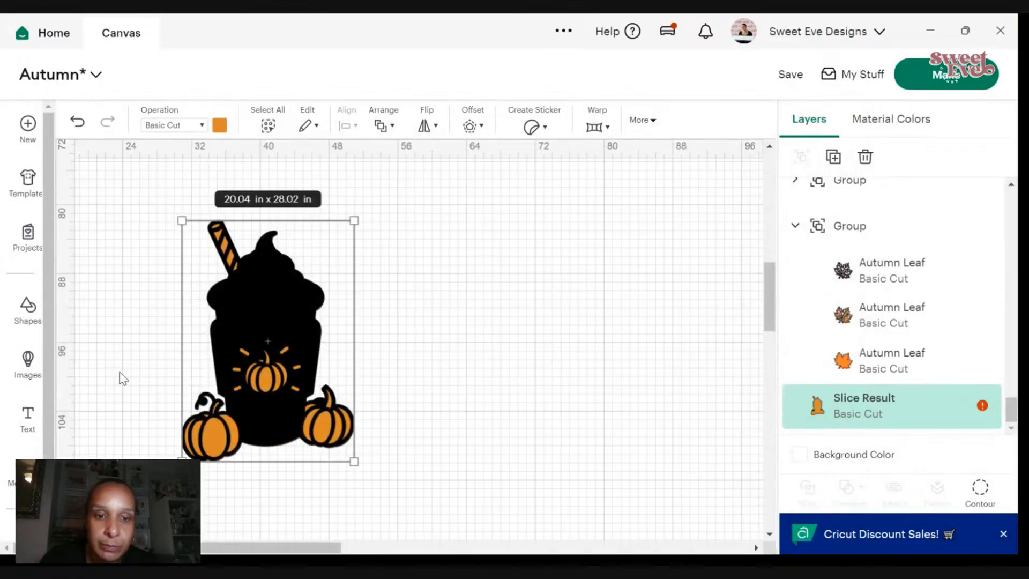
- Move the stacked black and orange silhouettes together onto the empty canvas to the right of the ungrouped cup
drag(439, 461, 126, 236)
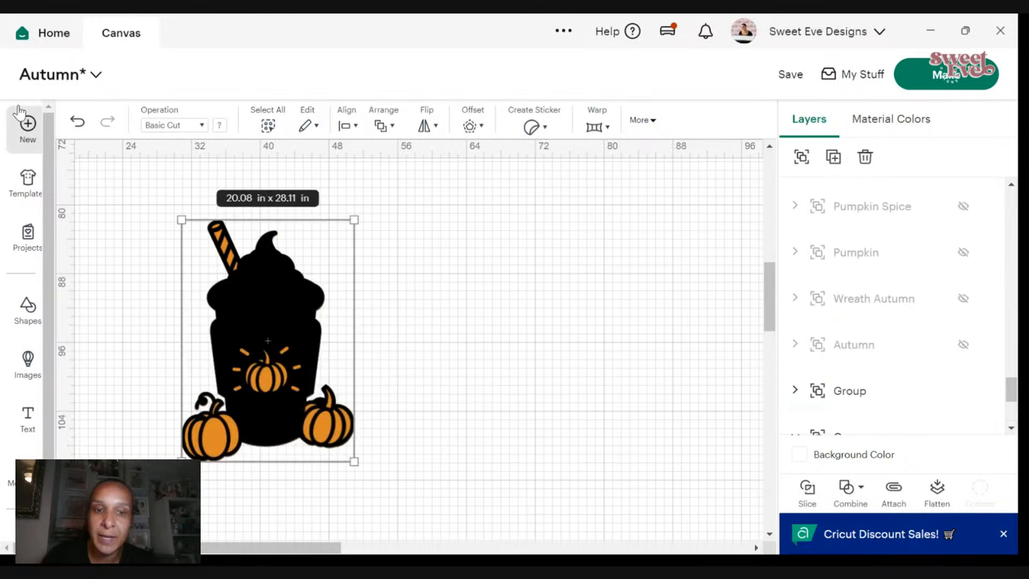
scroll(501, 389, up, 3)
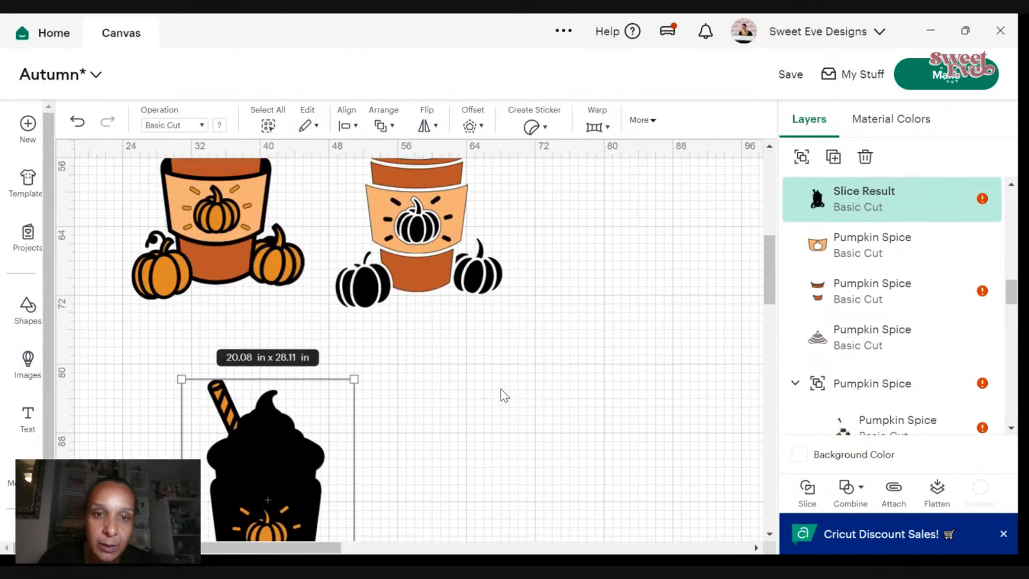
drag(494, 428, 567, 284)
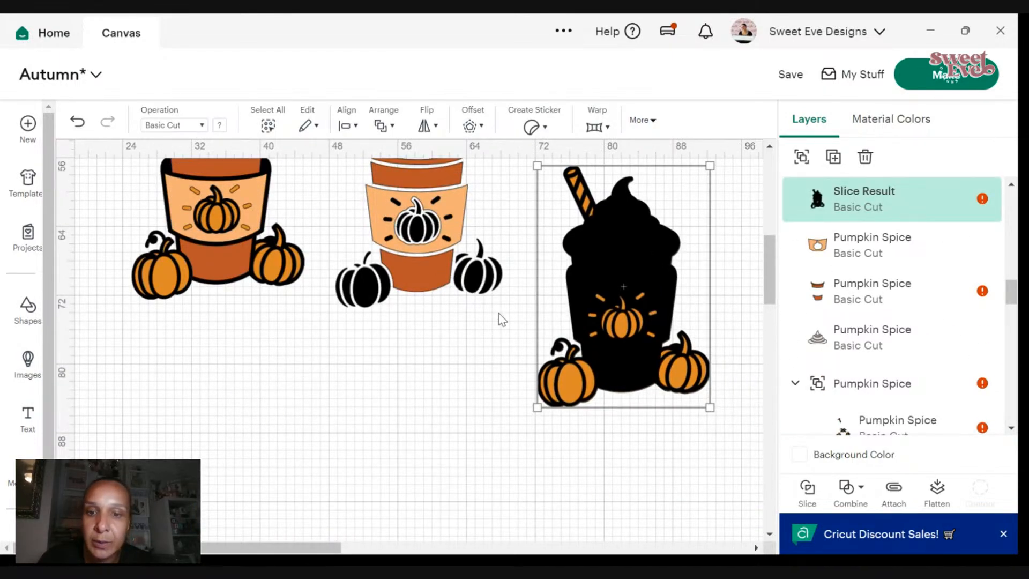
scroll(501, 319, up, 3)
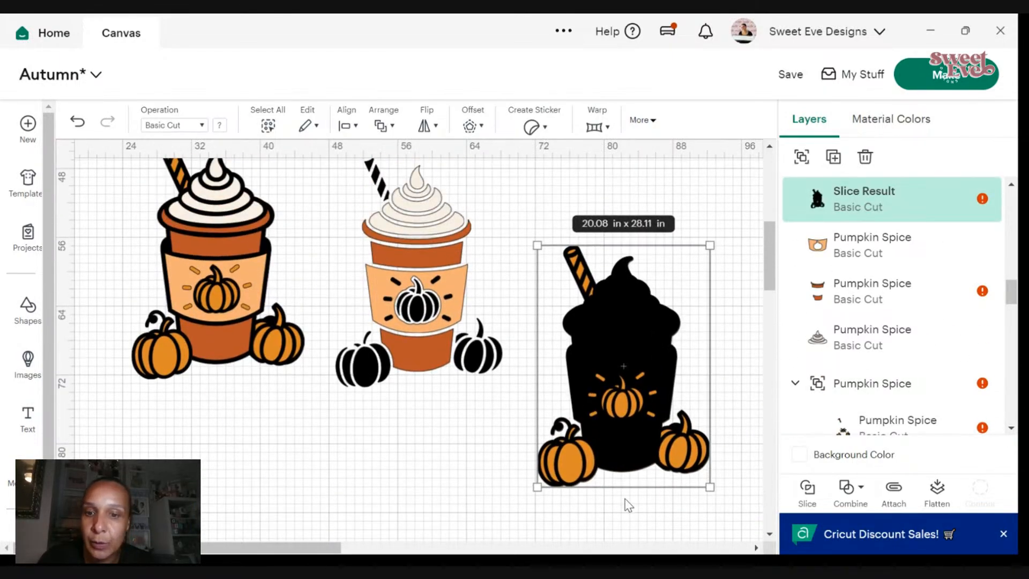
- Move the ungrouped cup's light-orange sleeve onto the black cup silhouette and bring it to the front
click(441, 422)
drag(442, 317, 650, 389)
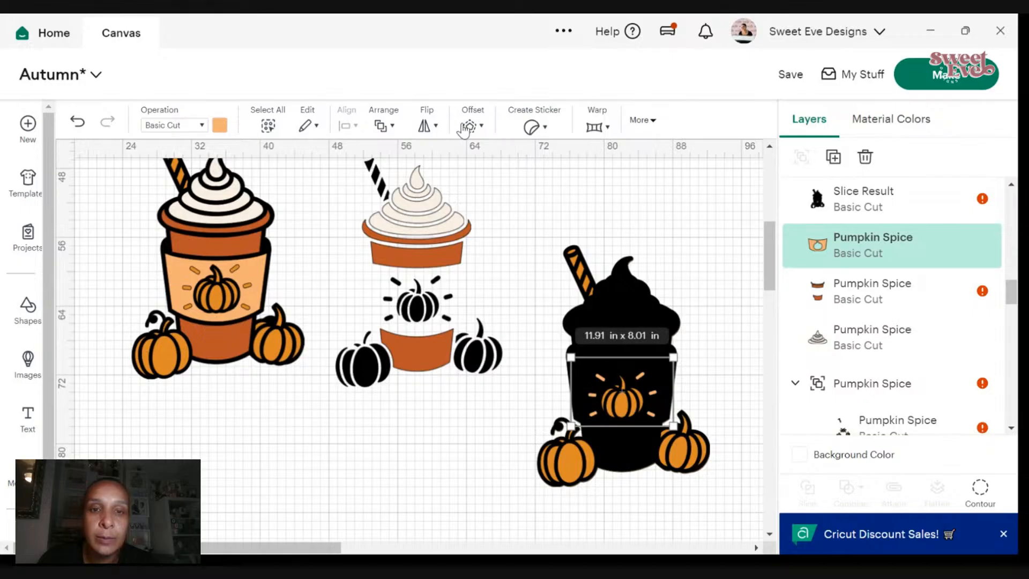
click(380, 127)
click(413, 158)
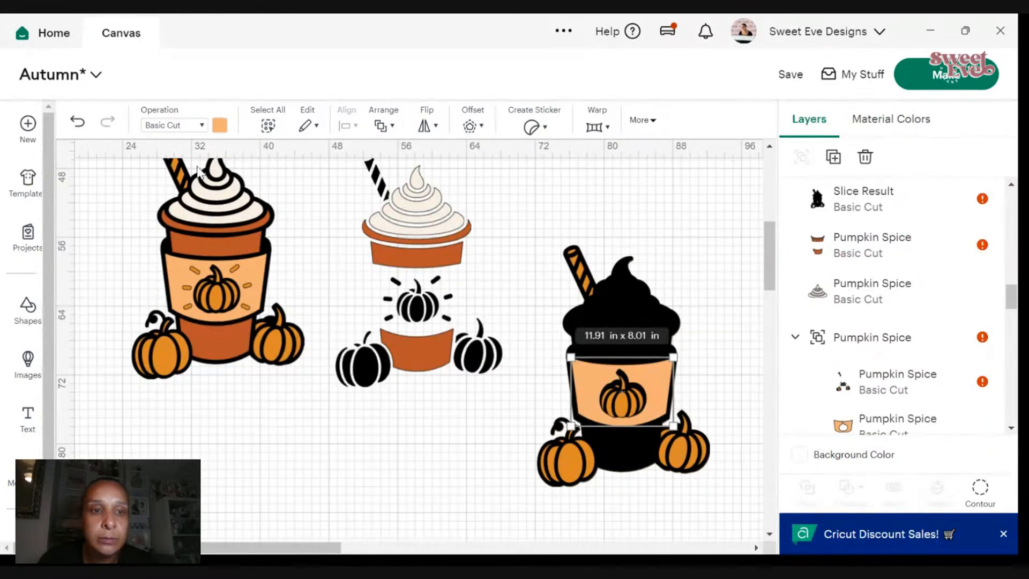
- Settle the light-orange sleeve on the black silhouette, set the cream topping aside, and delete the leftover black straw and pumpkin pieces
drag(658, 395, 658, 397)
drag(400, 204, 530, 229)
drag(446, 278, 355, 412)
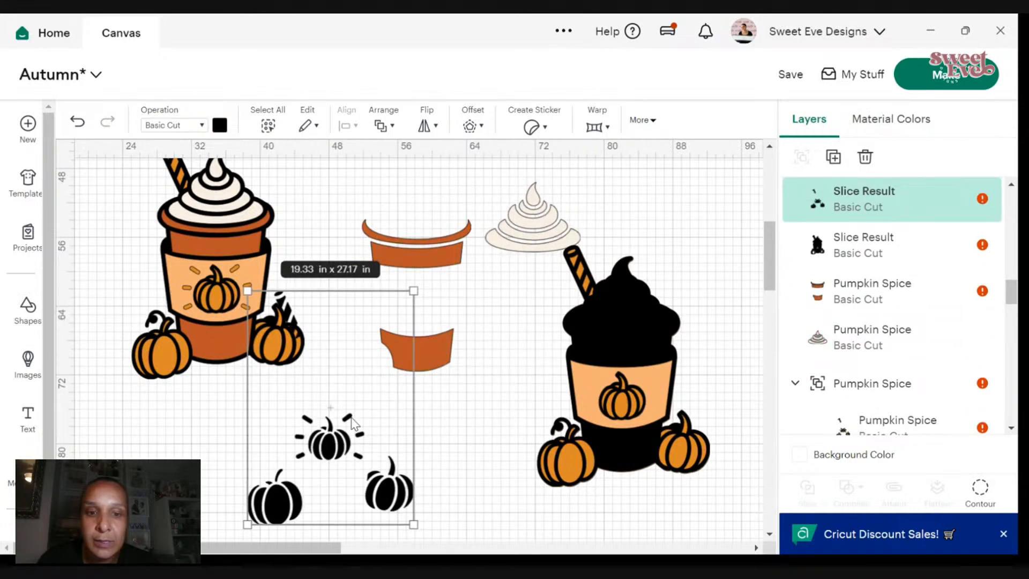
right_click(352, 424)
click(376, 262)
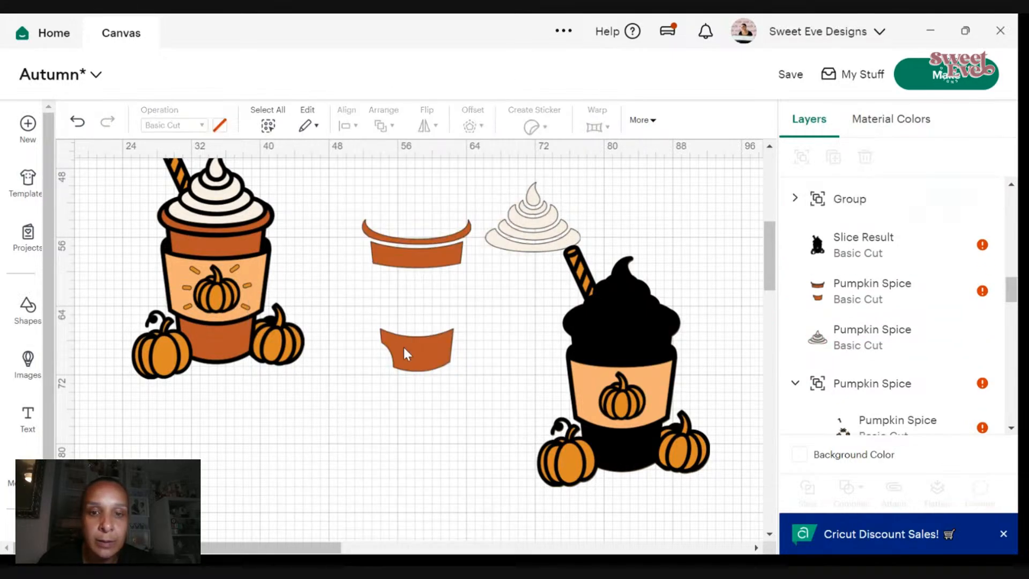
- Bring the brown cup pieces to the front and place them on the black cup silhouette
drag(403, 348, 405, 409)
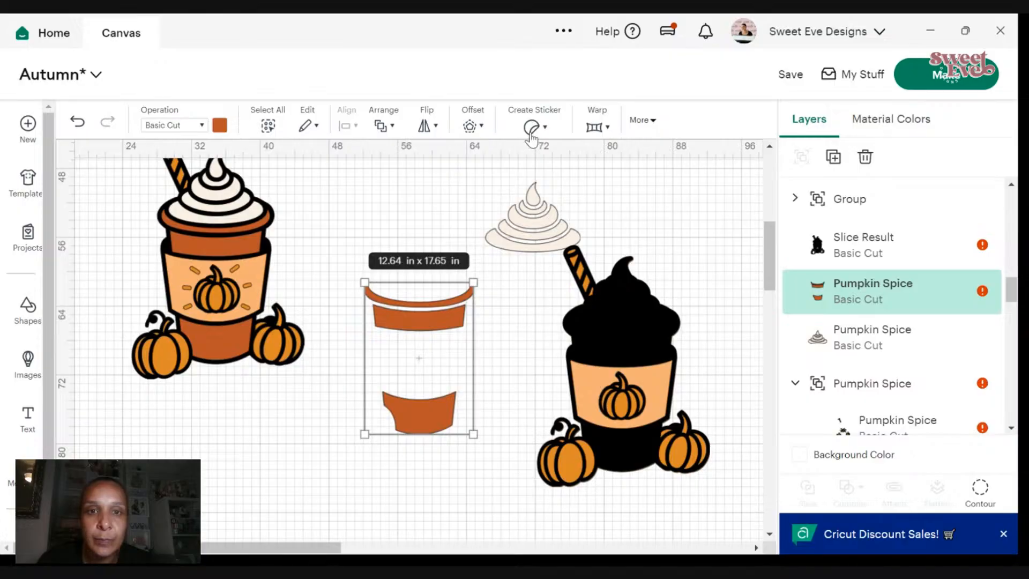
click(379, 126)
click(443, 160)
click(482, 470)
drag(426, 414, 626, 451)
- Bring the cream topping to the front and fit it onto the whipped-cream area of the black silhouette
drag(518, 197, 591, 252)
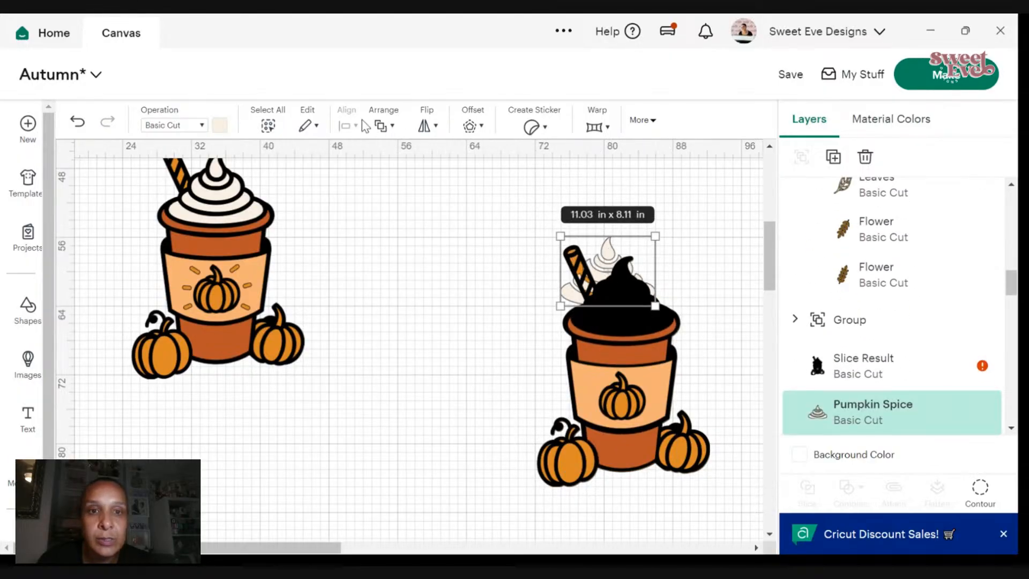
click(384, 126)
click(396, 156)
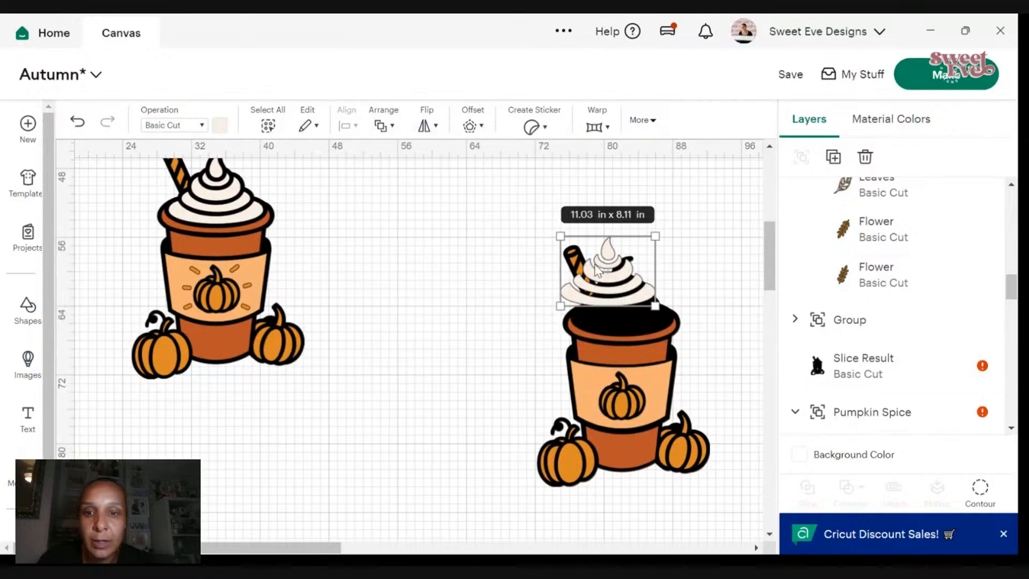
drag(610, 276, 623, 297)
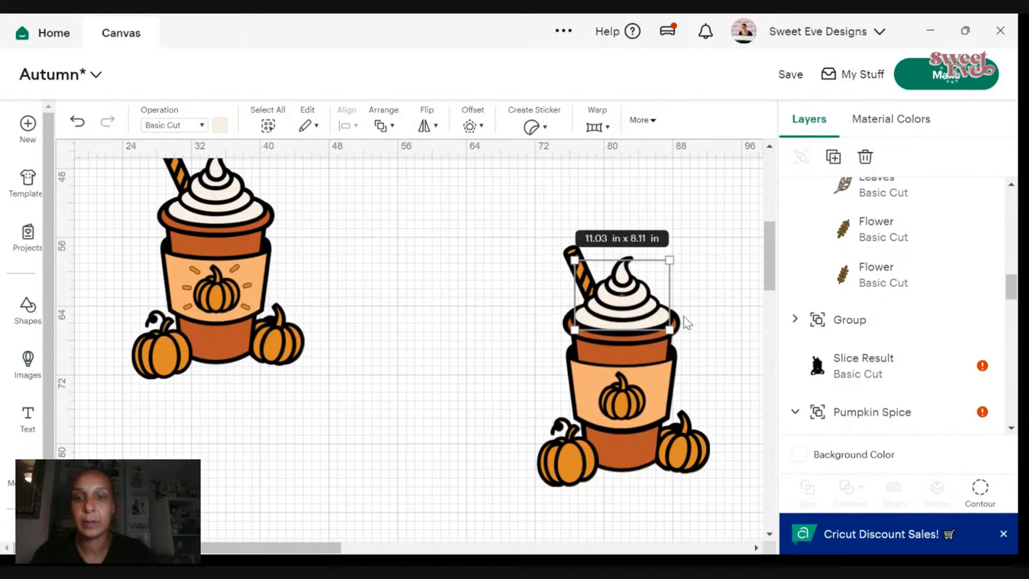
click(717, 297)
- Examine the layer list to check which cup on the canvas the black Pumpkin Spice silhouette layer belongs to
click(669, 307)
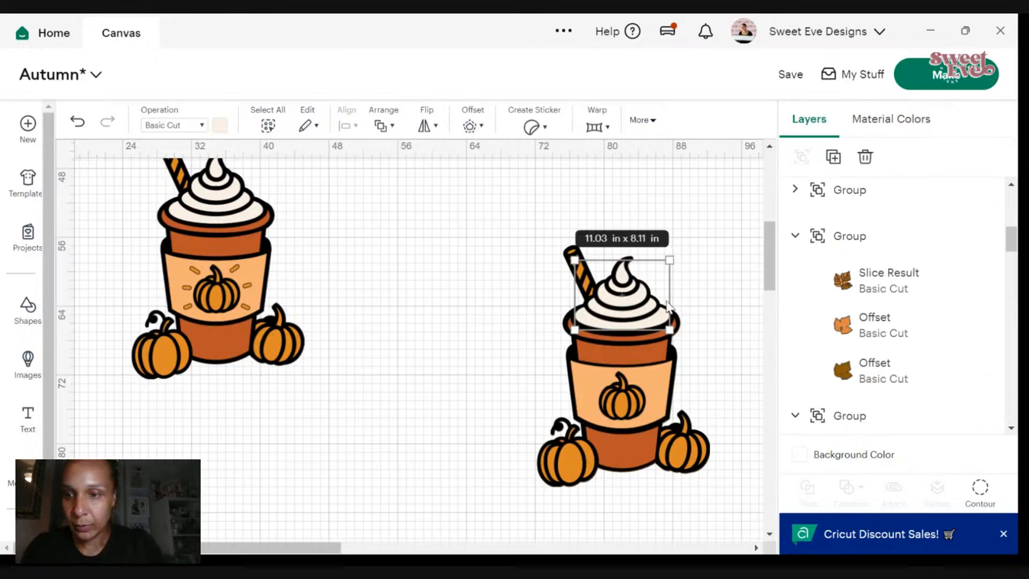
scroll(917, 267, up, 3)
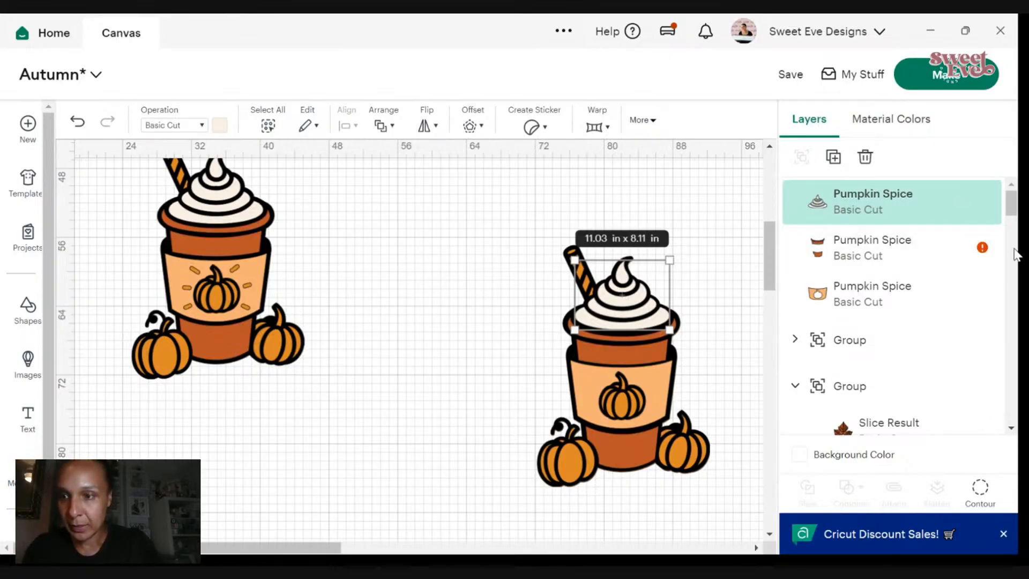
drag(1015, 204, 1014, 334)
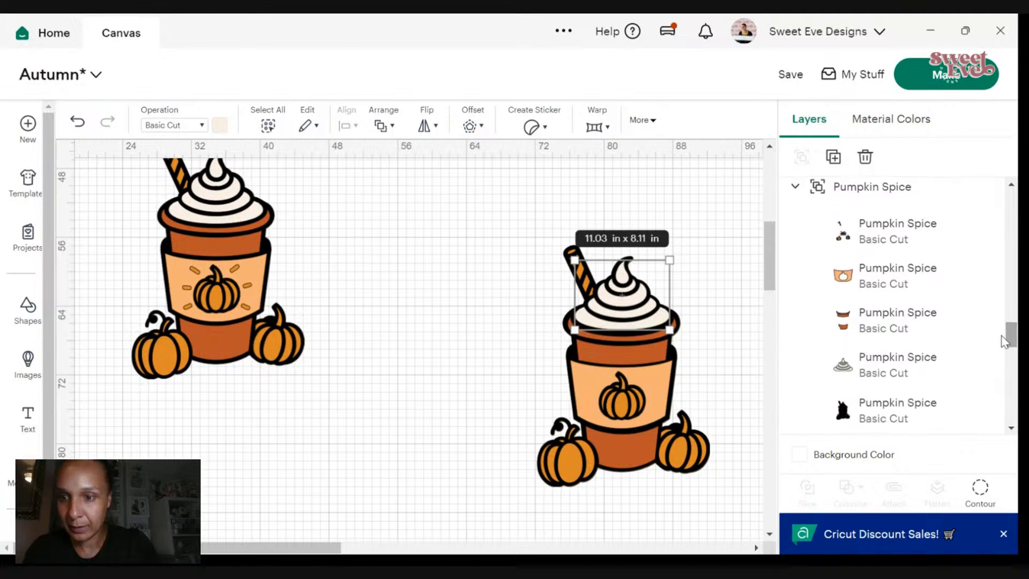
click(919, 411)
click(298, 398)
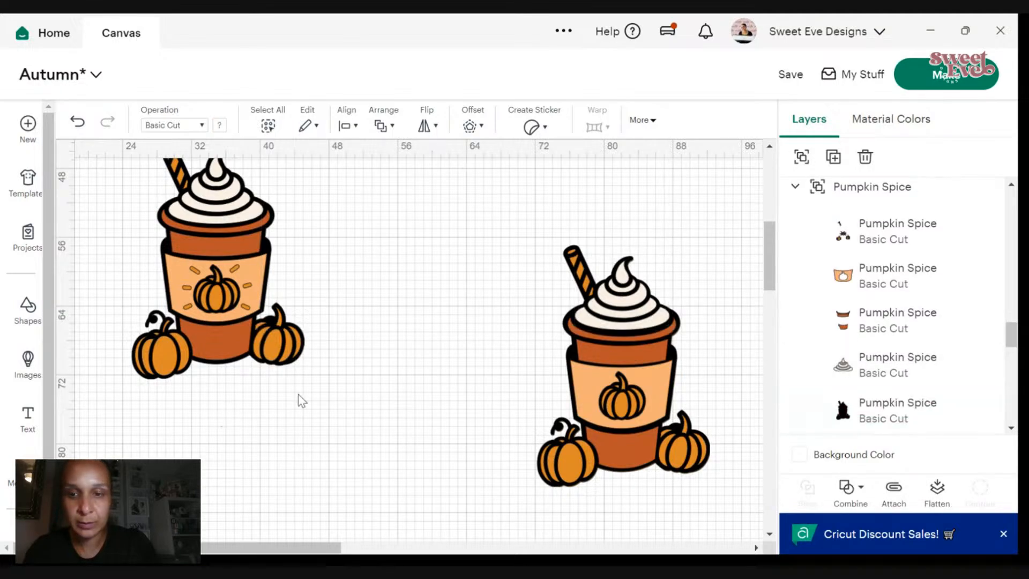
click(845, 395)
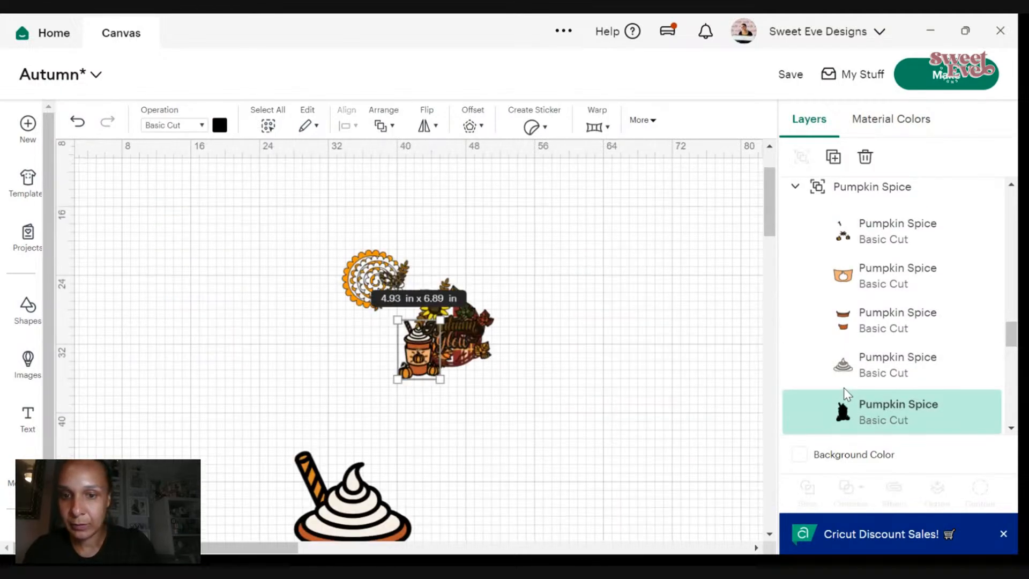
click(607, 413)
scroll(606, 397, down, 5)
drag(236, 560, 316, 556)
scroll(899, 335, down, 3)
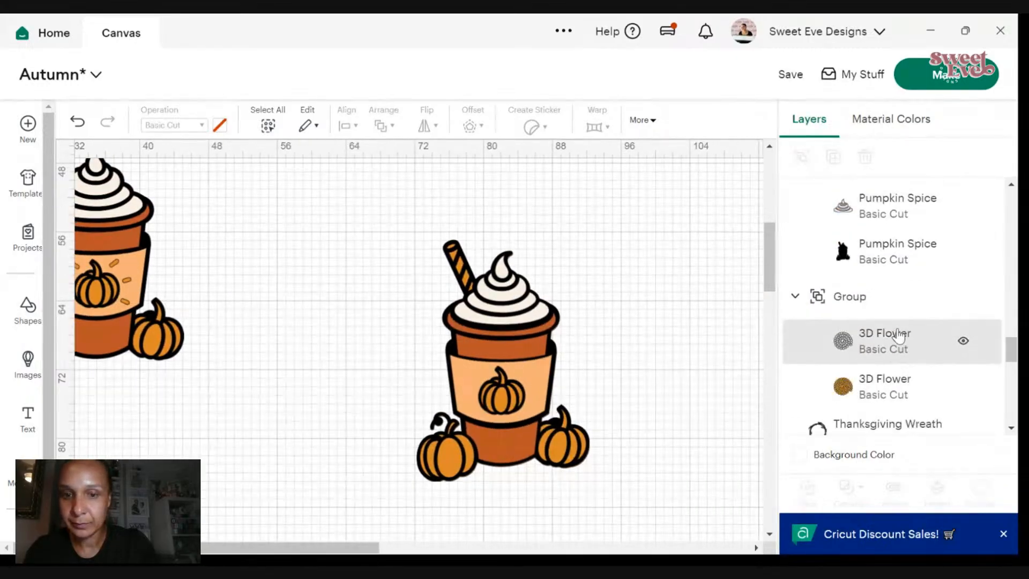
click(891, 275)
scroll(719, 347, down, 4)
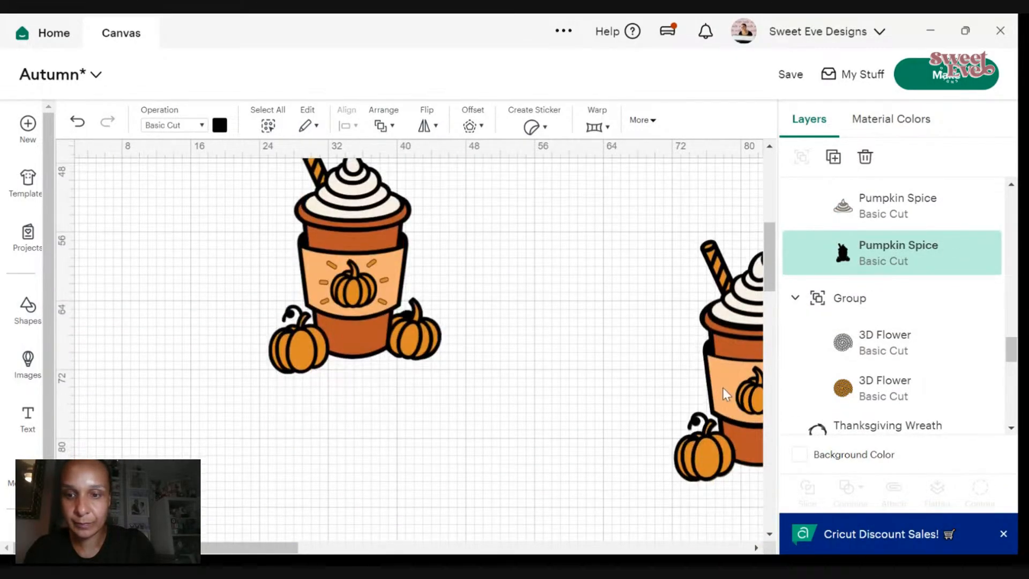
click(723, 388)
scroll(864, 350, down, 3)
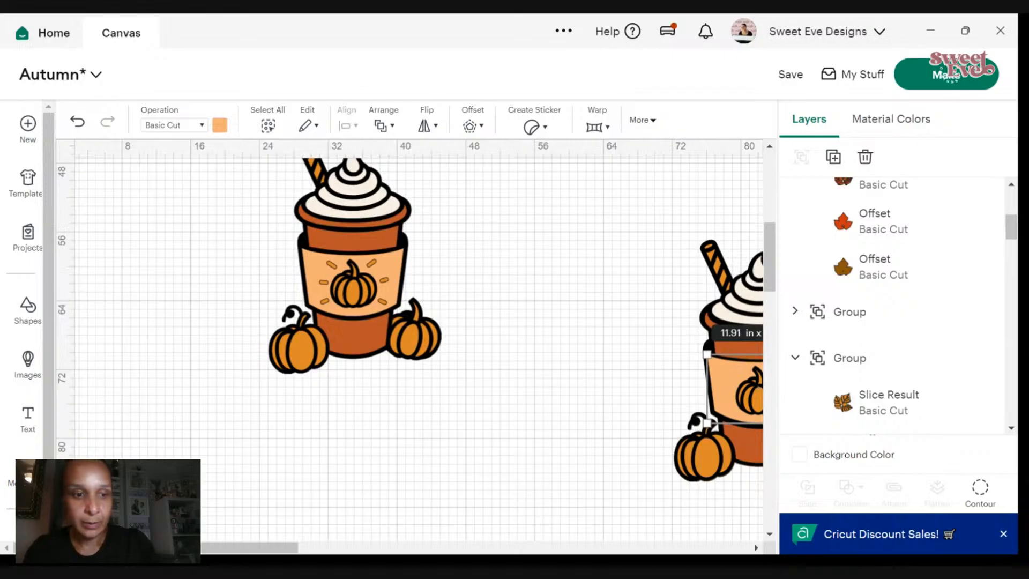
- Select the whole rebuilt cup and look through the layer list for its black and orange silhouette layers
drag(202, 546, 298, 548)
drag(538, 509, 376, 257)
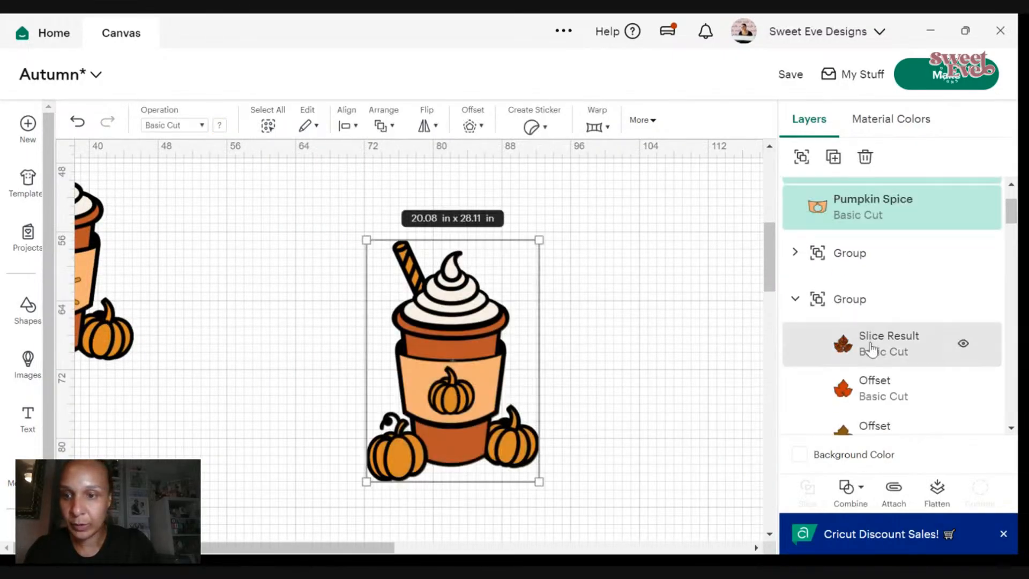
scroll(957, 421, down, 10)
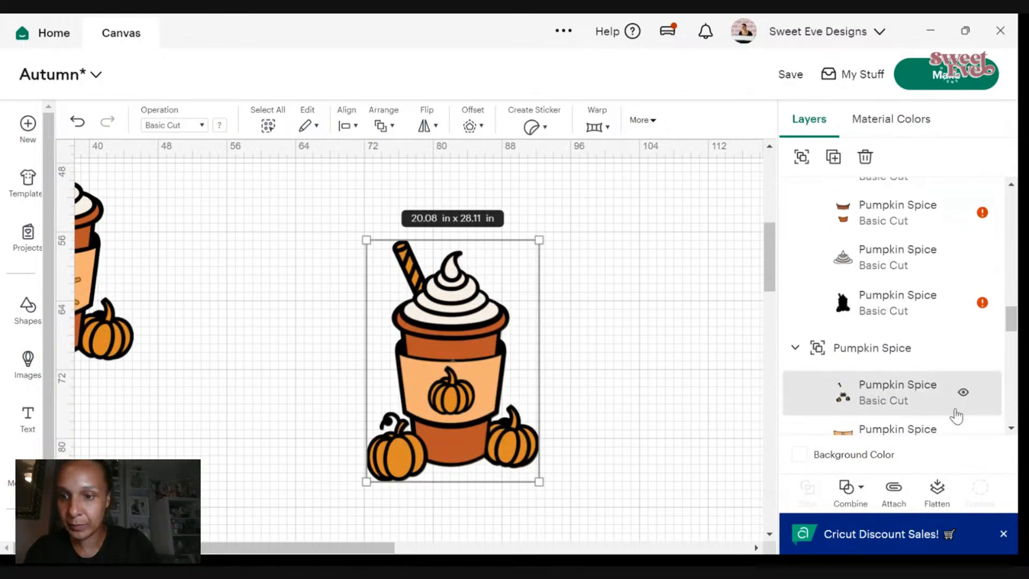
scroll(948, 410, up, 8)
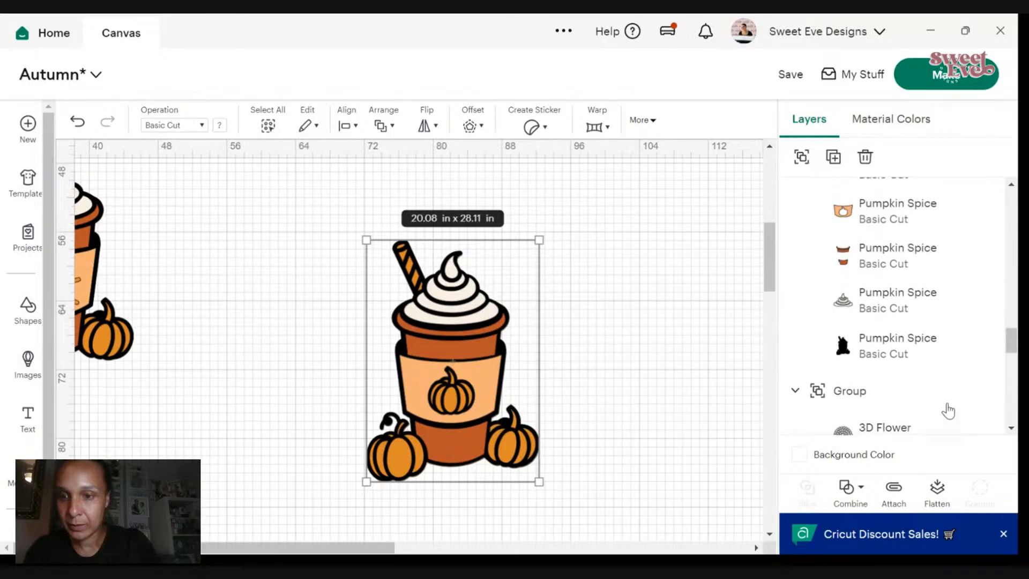
click(882, 353)
scroll(885, 356, down, 10)
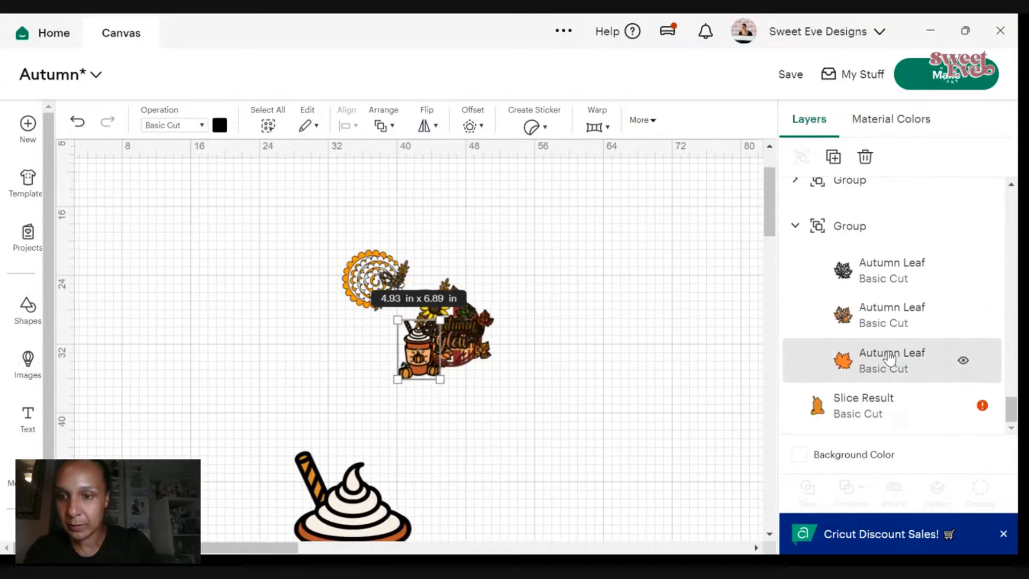
click(843, 397)
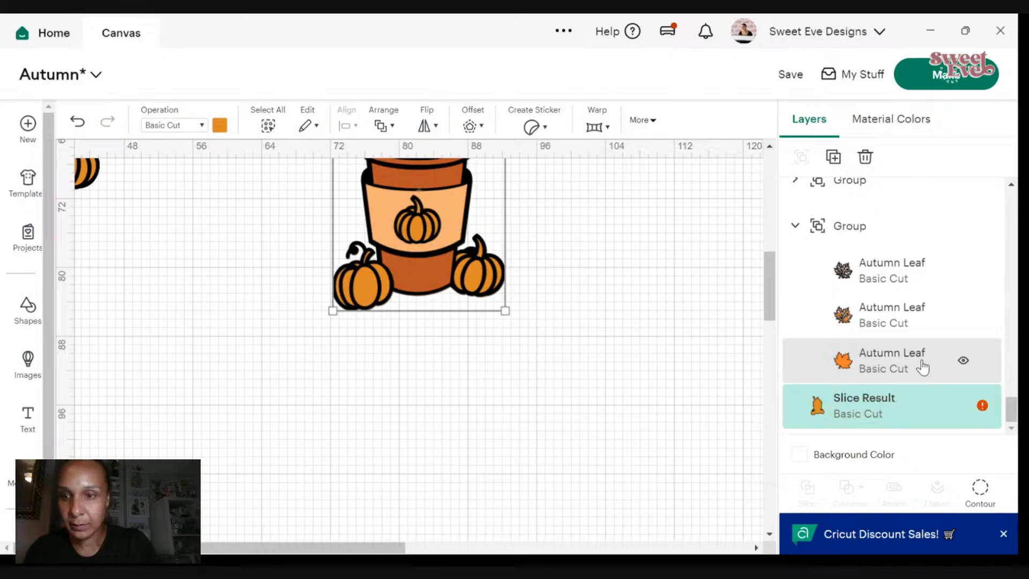
scroll(906, 343, up, 3)
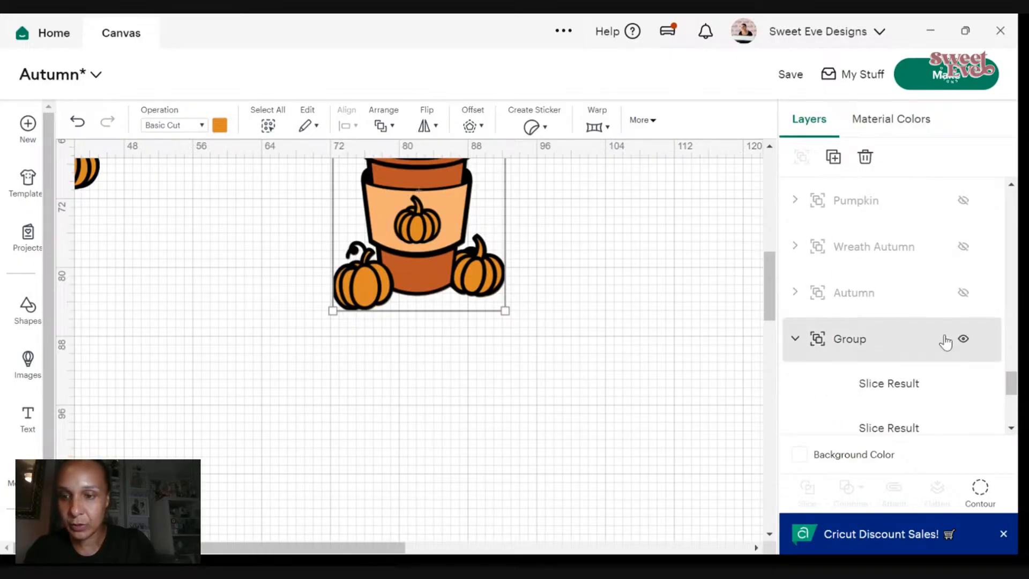
scroll(947, 341, down, 3)
scroll(906, 344, up, 5)
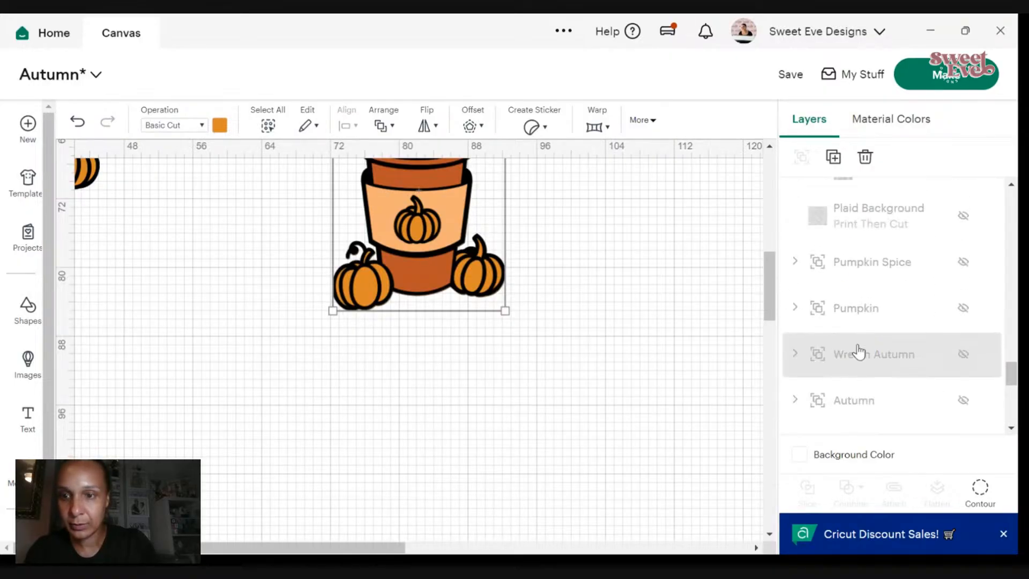
scroll(879, 355, up, 5)
scroll(881, 355, down, 1)
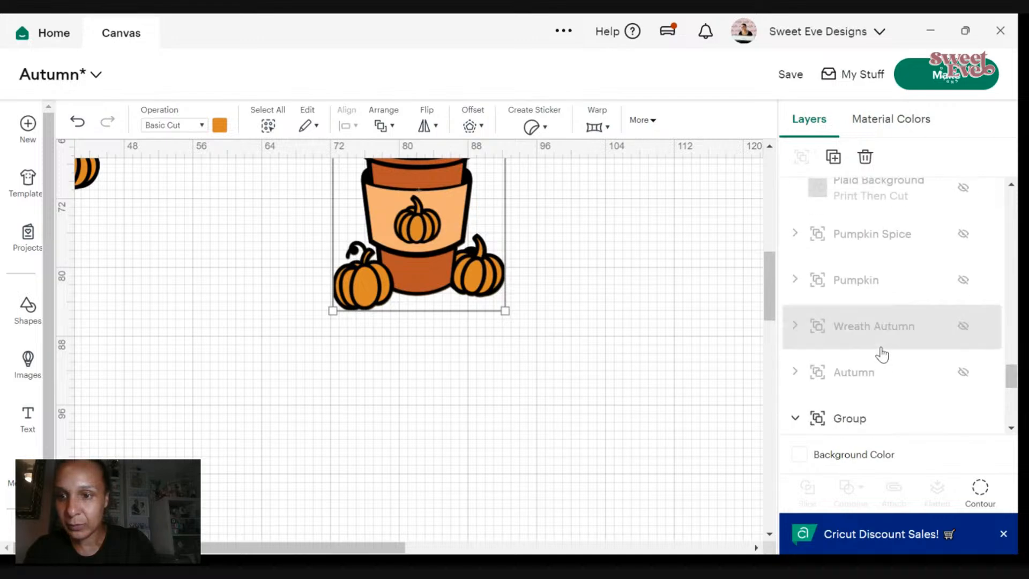
- Delete the hidden Wreath Autumn, Autumn, Pumpkin and Pumpkin Spice groups and the hidden Plaid Background layer
click(882, 355)
right_click(879, 346)
click(765, 316)
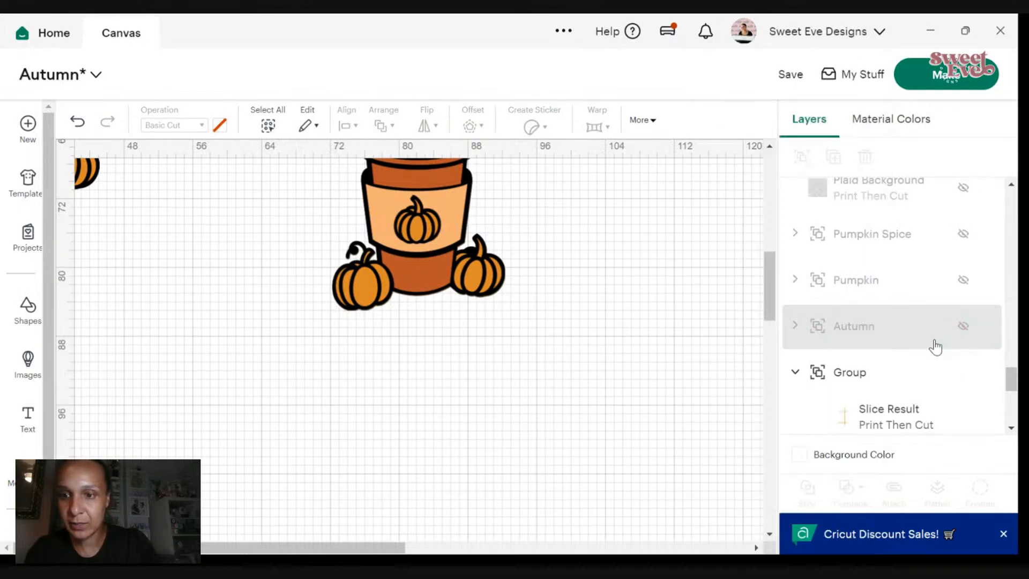
click(911, 337)
right_click(912, 336)
click(820, 317)
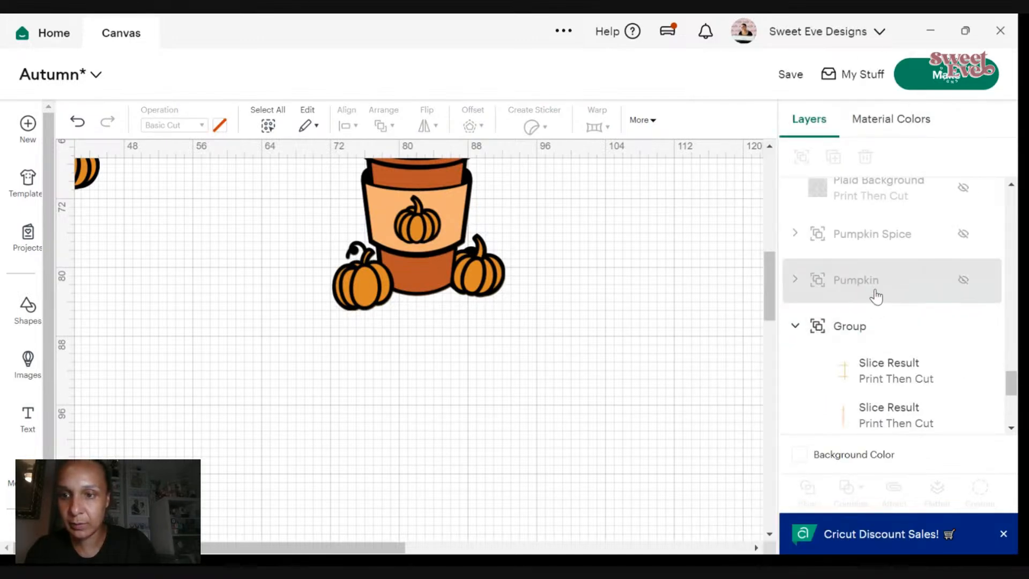
right_click(879, 294)
click(761, 317)
right_click(863, 230)
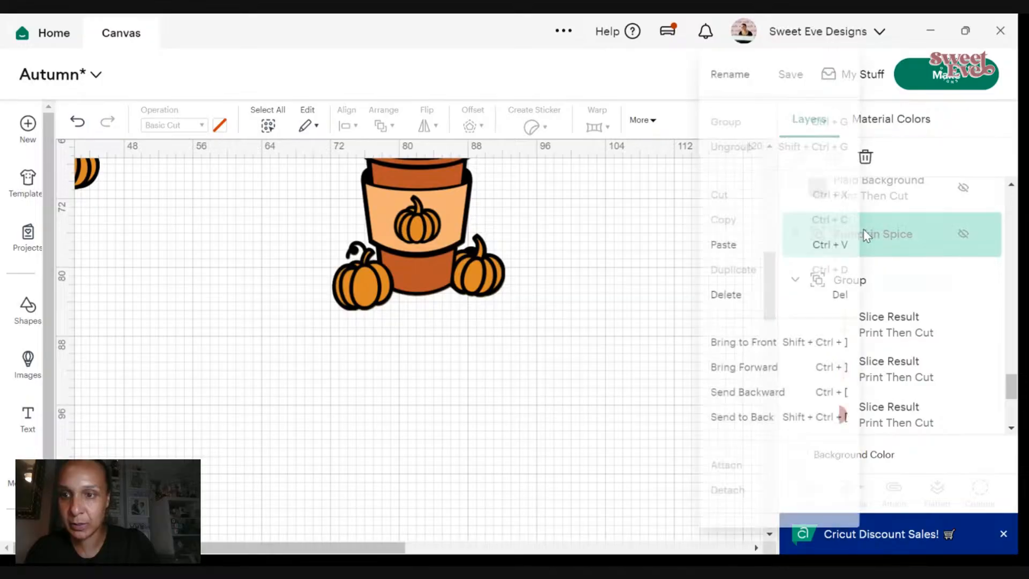
click(781, 311)
right_click(878, 191)
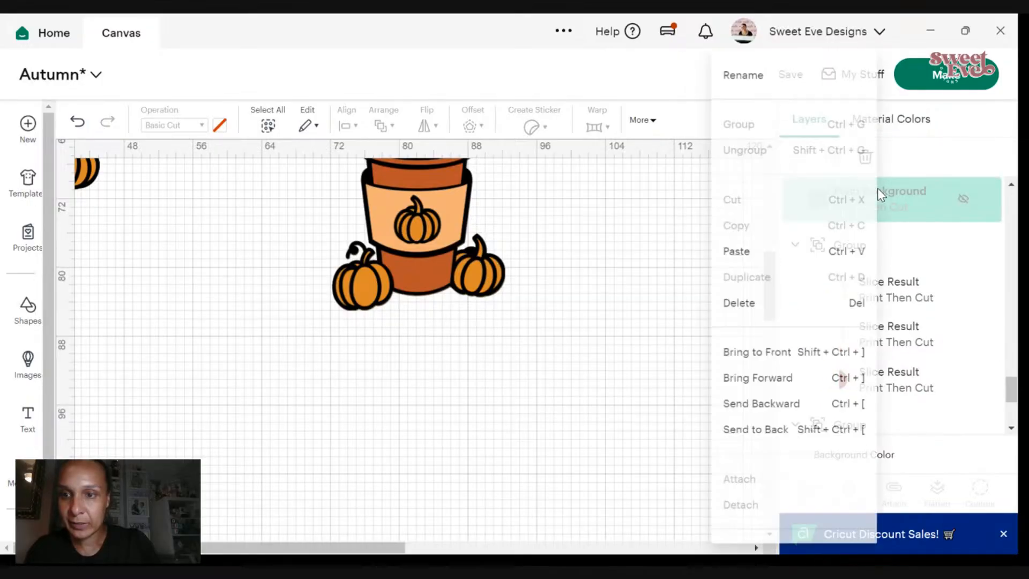
click(728, 319)
- Delete the hidden flattened Print Then Cut plaid layer from the project
scroll(938, 269, up, 2)
click(873, 356)
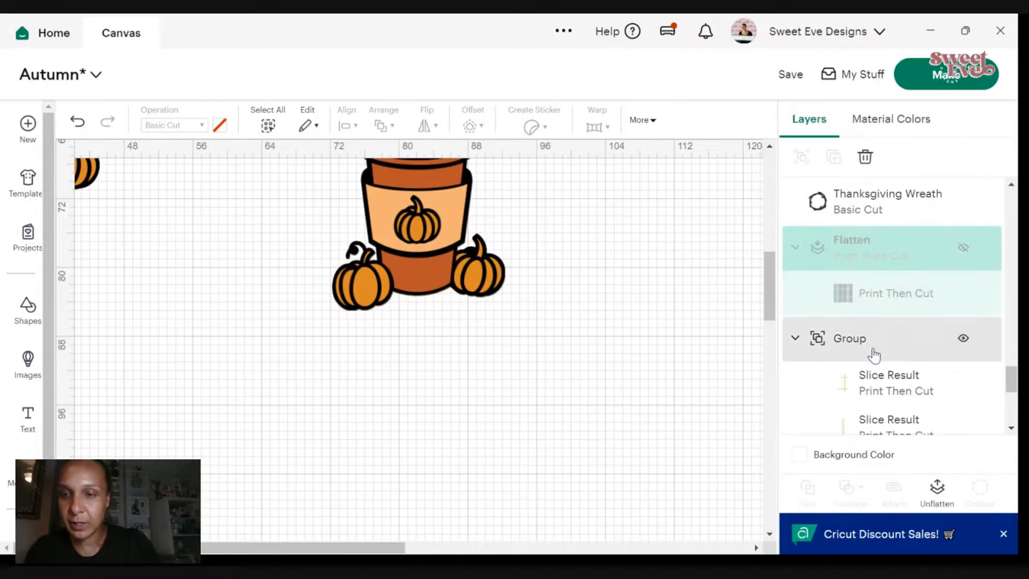
right_click(873, 349)
click(928, 220)
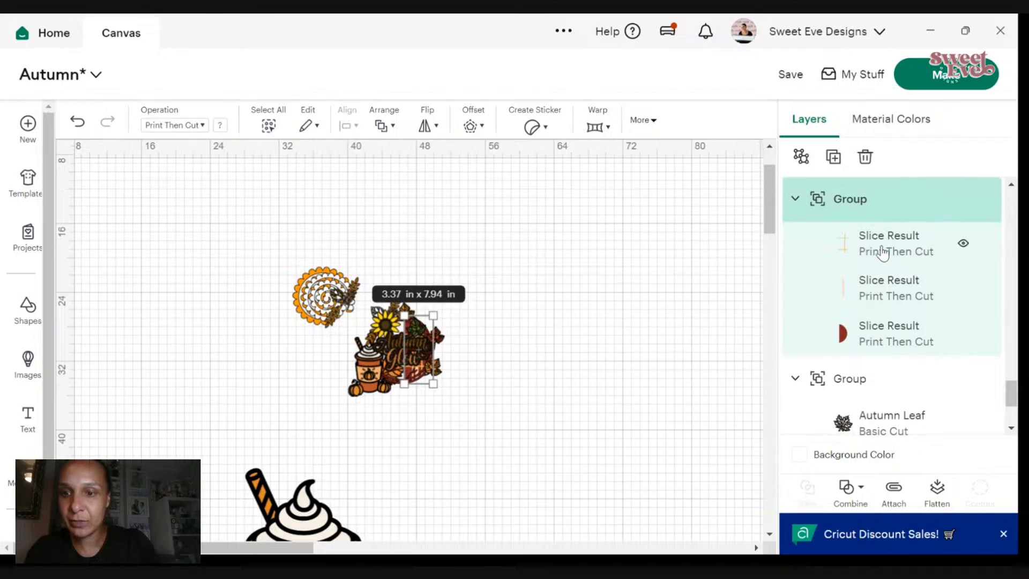
scroll(882, 252, down, 3)
scroll(481, 404, down, 5)
scroll(963, 379, up, 5)
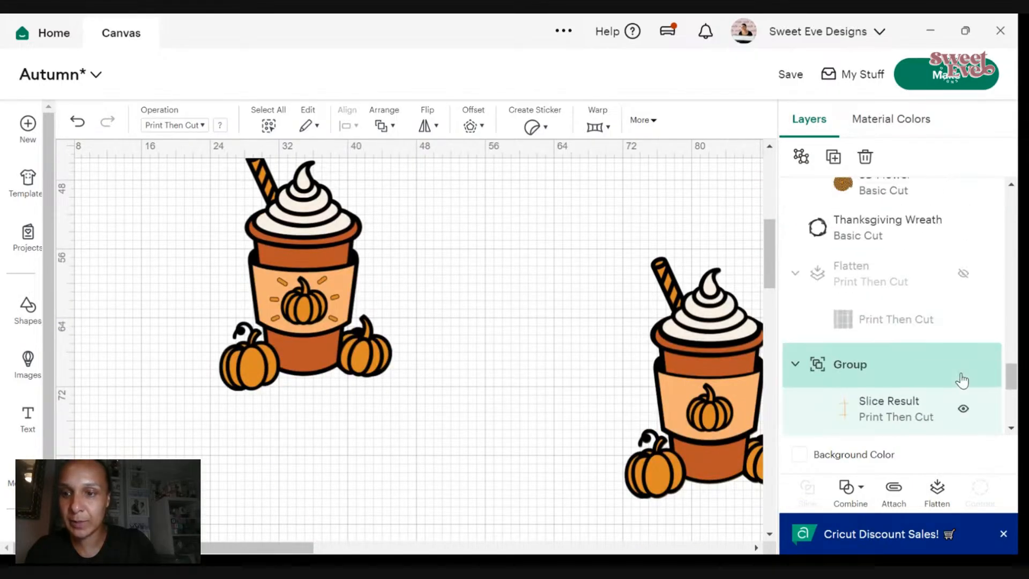
scroll(962, 377, up, 3)
scroll(911, 367, down, 1)
click(882, 356)
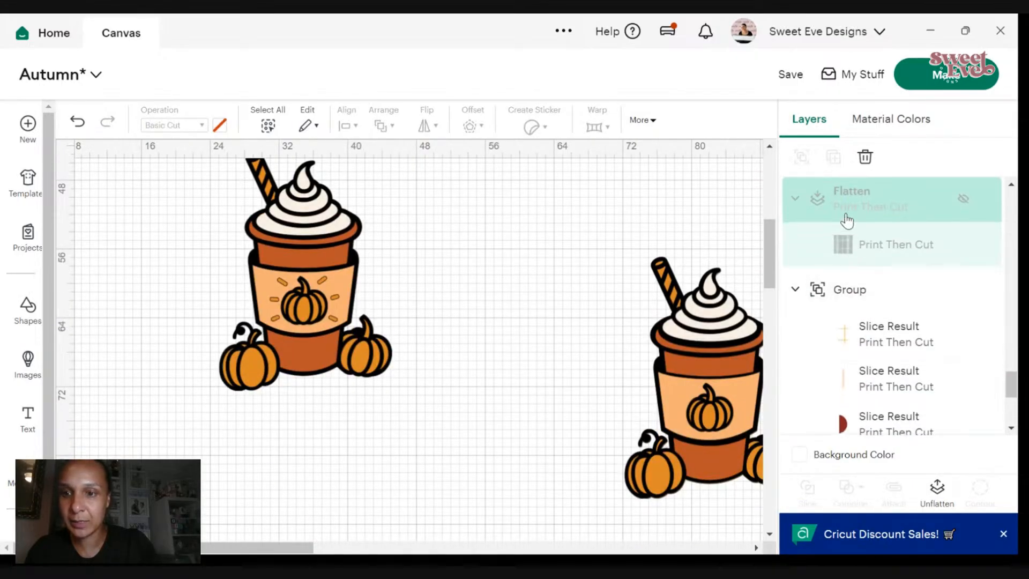
right_click(848, 219)
click(865, 315)
- Slice the cream-coloured whipped cream layer of the rebuilt cup with its black silhouette layer
scroll(939, 321, down, 3)
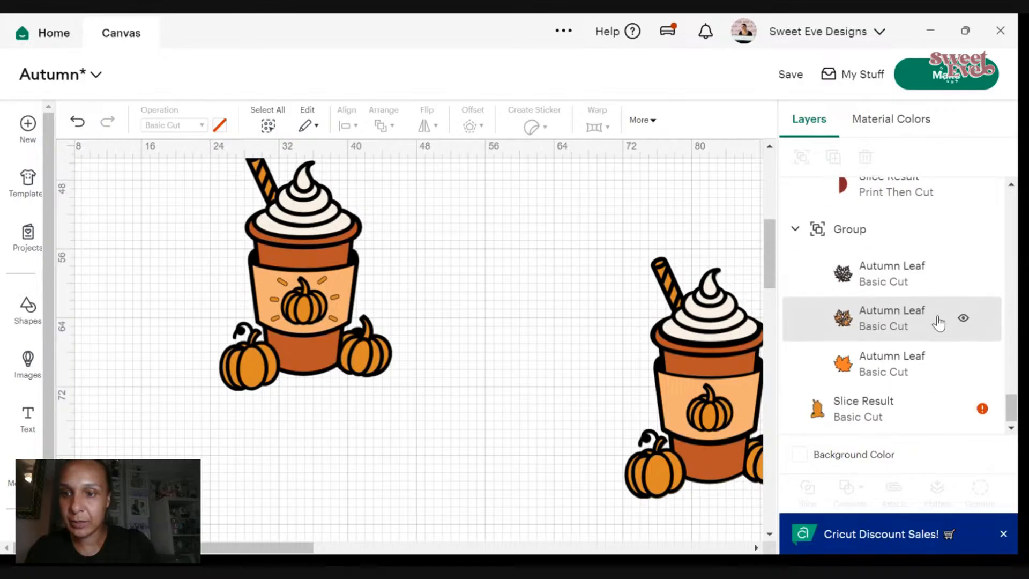
scroll(939, 321, down, 3)
scroll(949, 325, up, 5)
scroll(949, 324, down, 3)
click(846, 249)
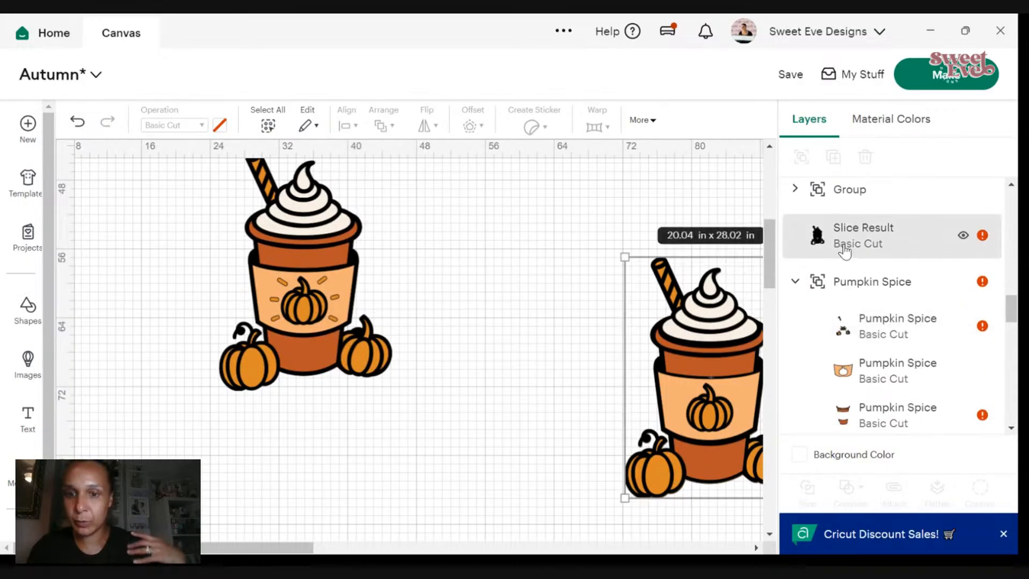
click(844, 255)
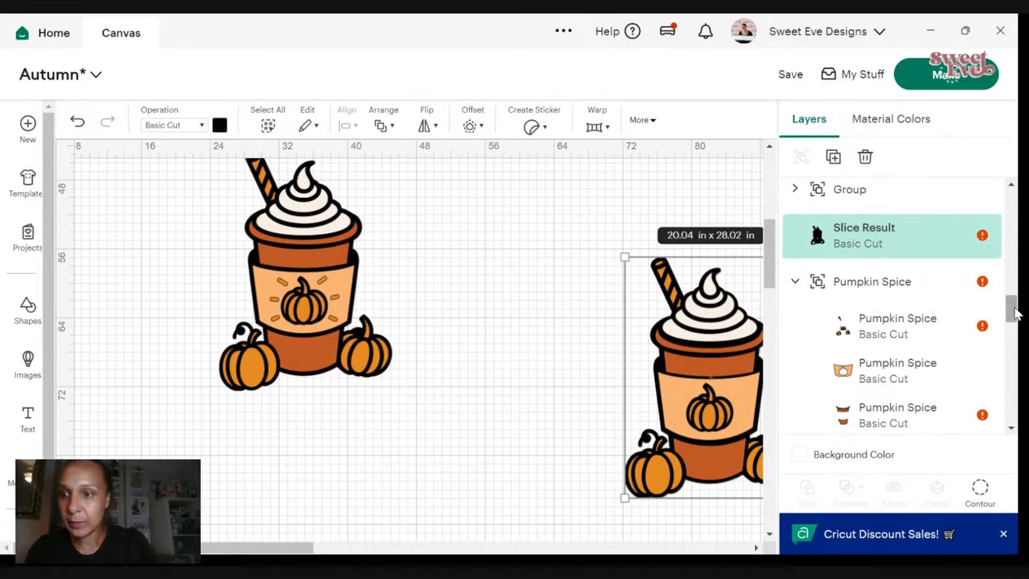
drag(1015, 315, 1013, 201)
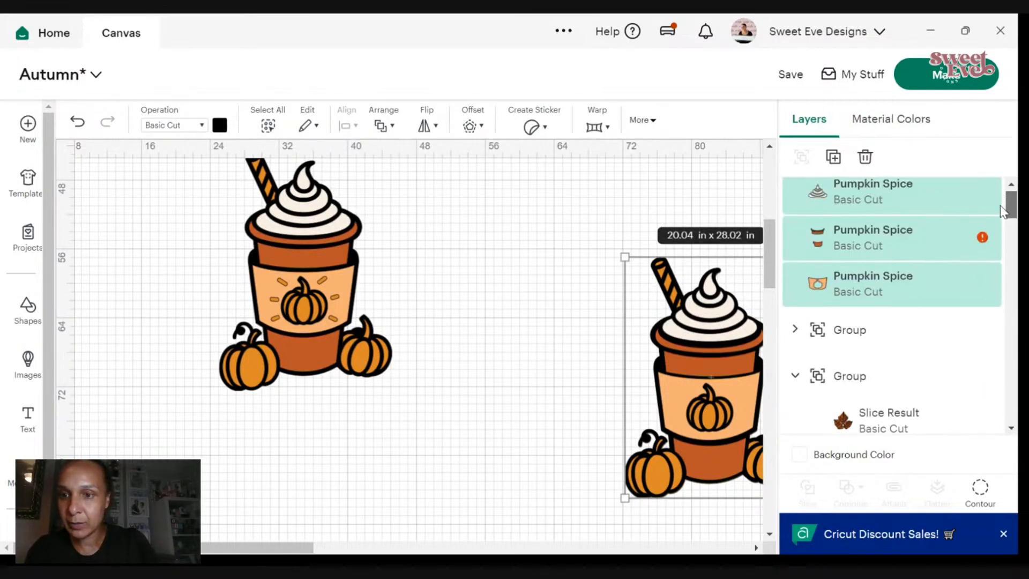
click(902, 214)
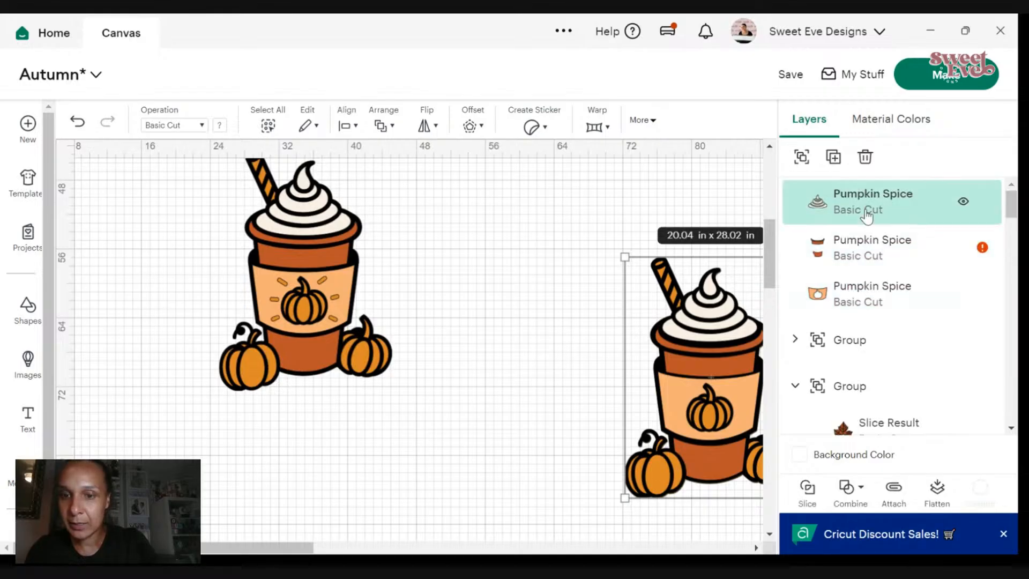
click(808, 496)
- Delete the sliced cream-coloured swirl piece and the black whipped cream piece left over from the slice
click(734, 308)
drag(734, 308, 557, 343)
right_click(557, 343)
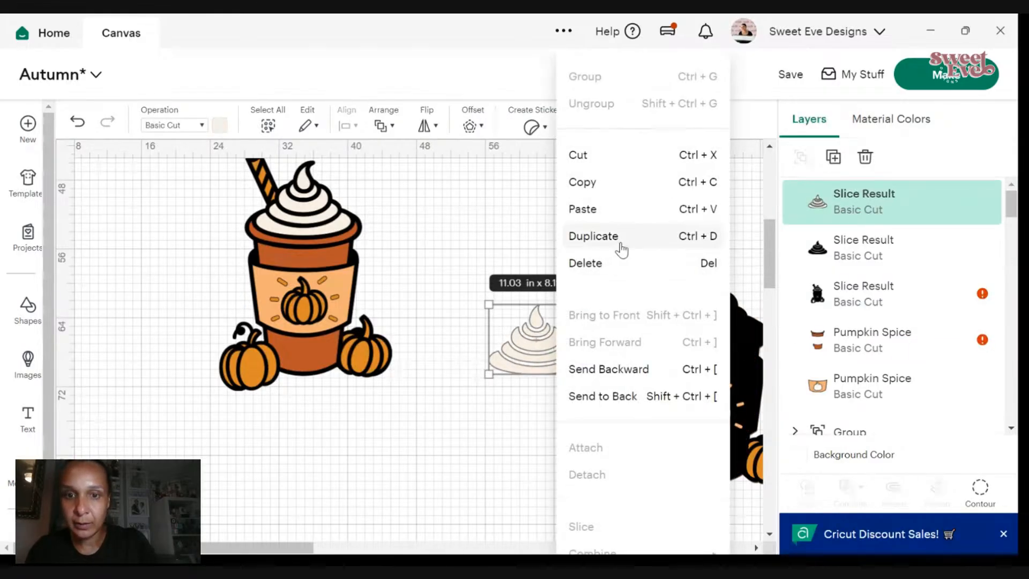
click(622, 263)
click(700, 319)
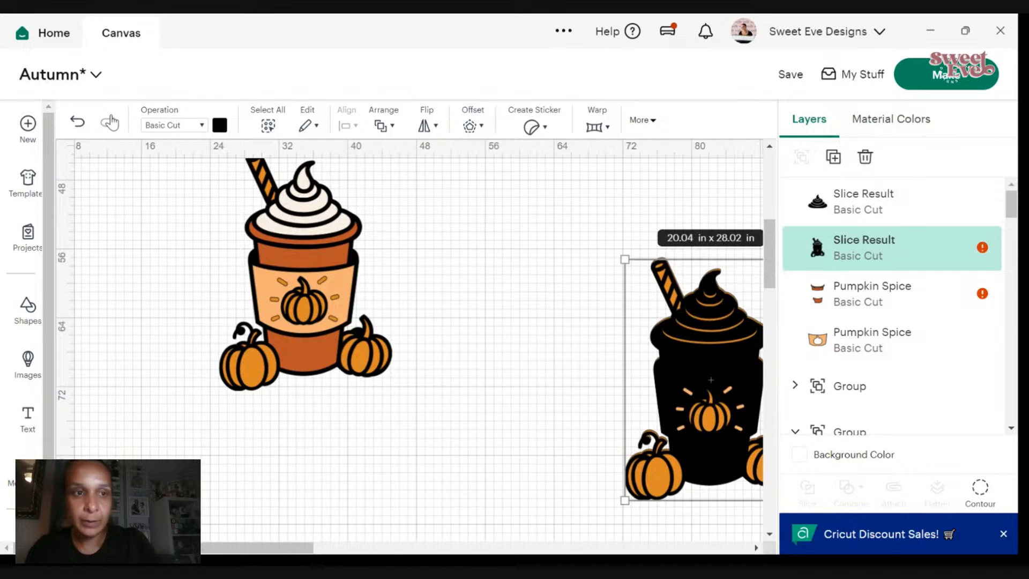
click(78, 121)
right_click(856, 208)
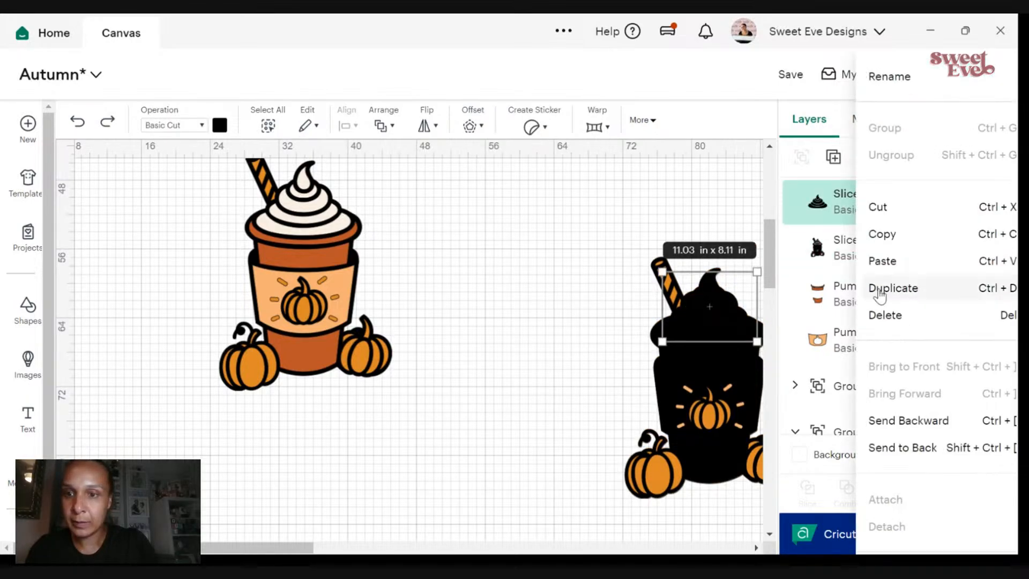
click(891, 316)
- Try deleting the black cup silhouette and sending it to the back, undoing each change
right_click(844, 205)
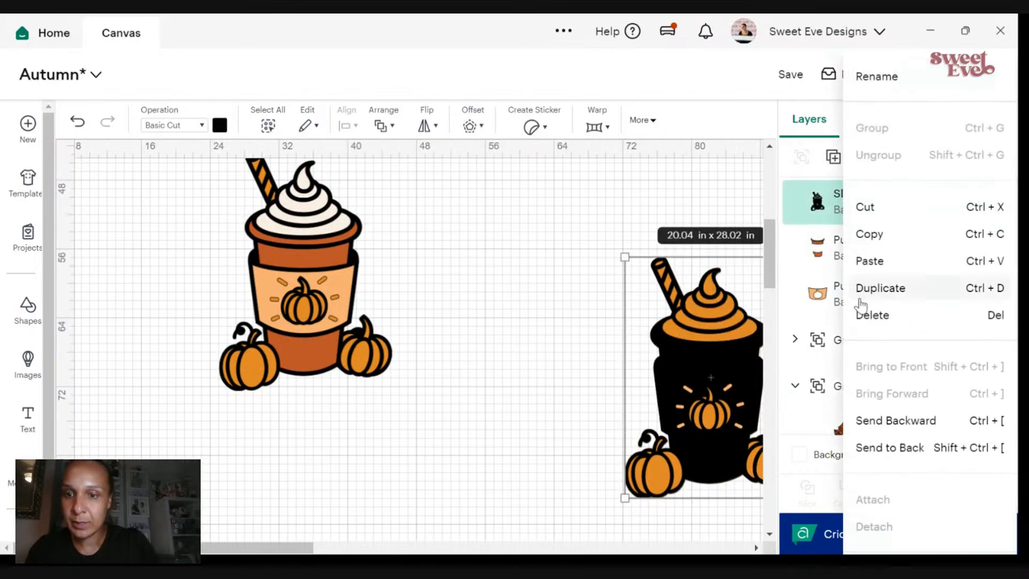
click(885, 319)
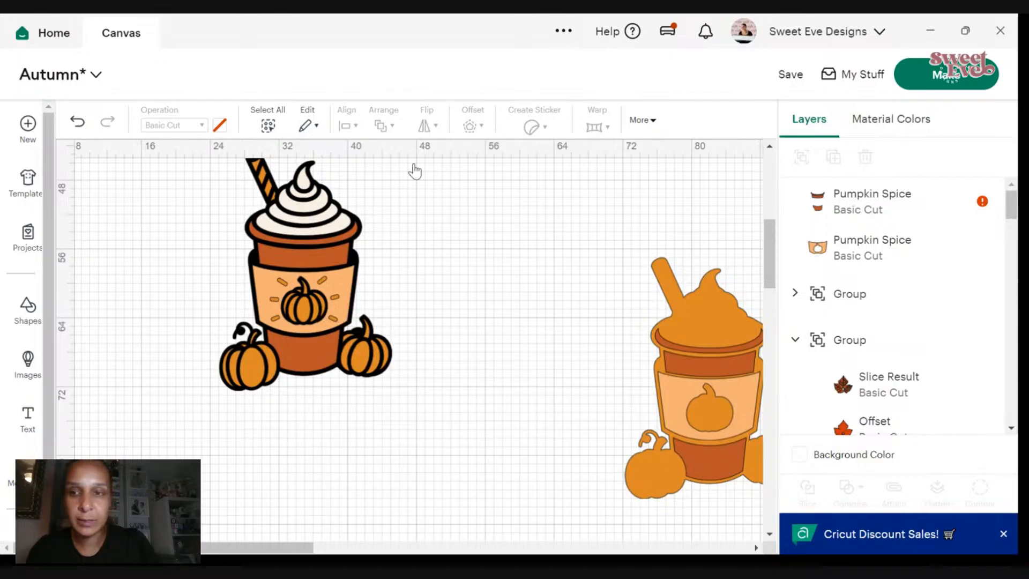
key(ctrl+z)
right_click(846, 207)
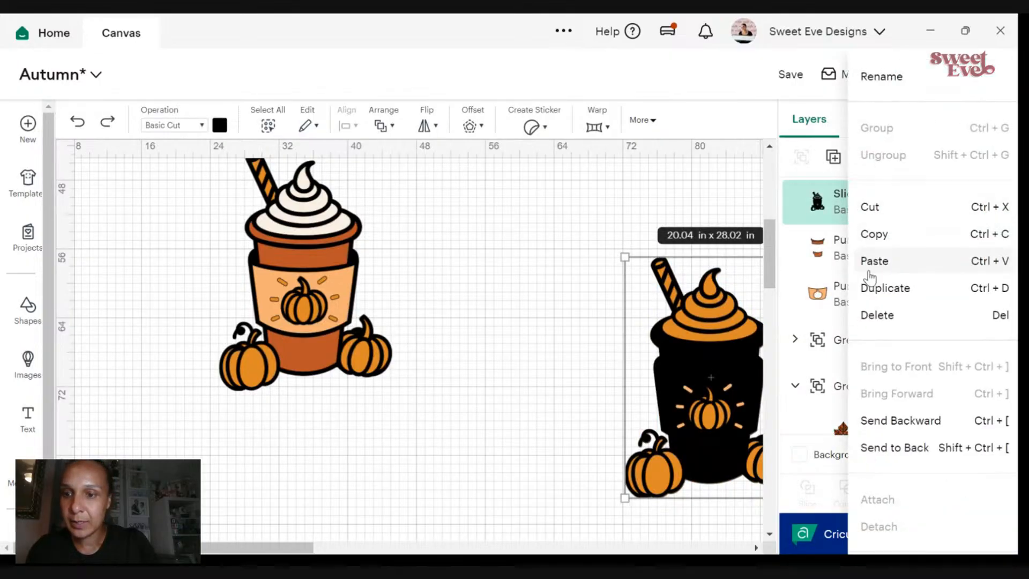
click(892, 455)
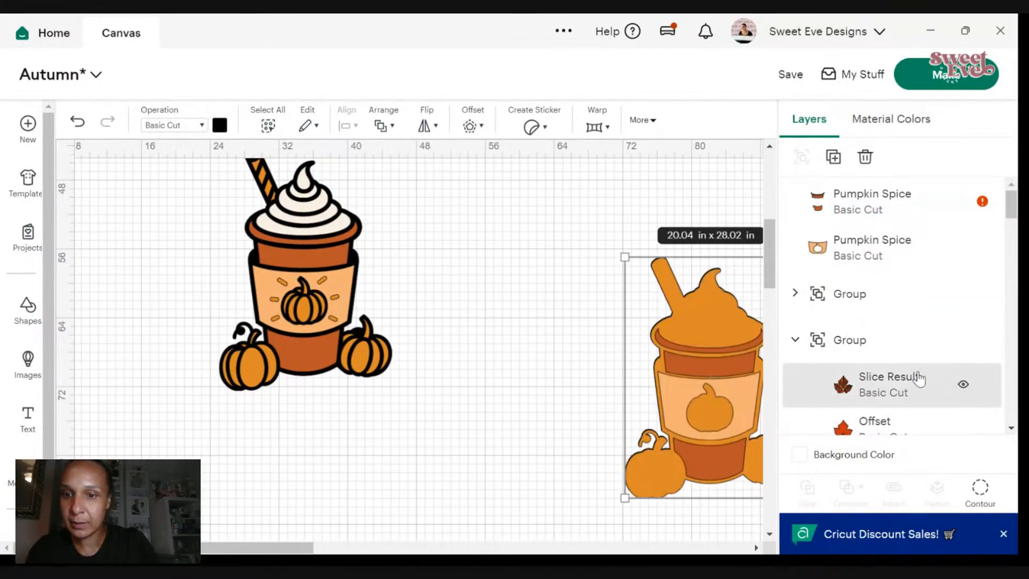
click(79, 122)
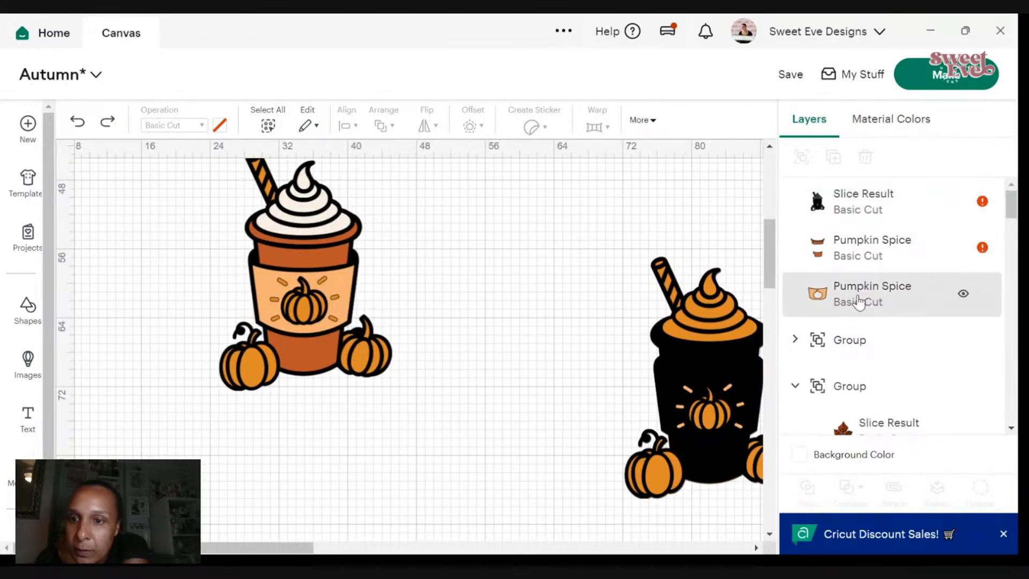
- Place the black silhouette layer beneath the two Pumpkin Spice layers and put a duplicate of it beside the rebuilt cup
drag(817, 246, 830, 293)
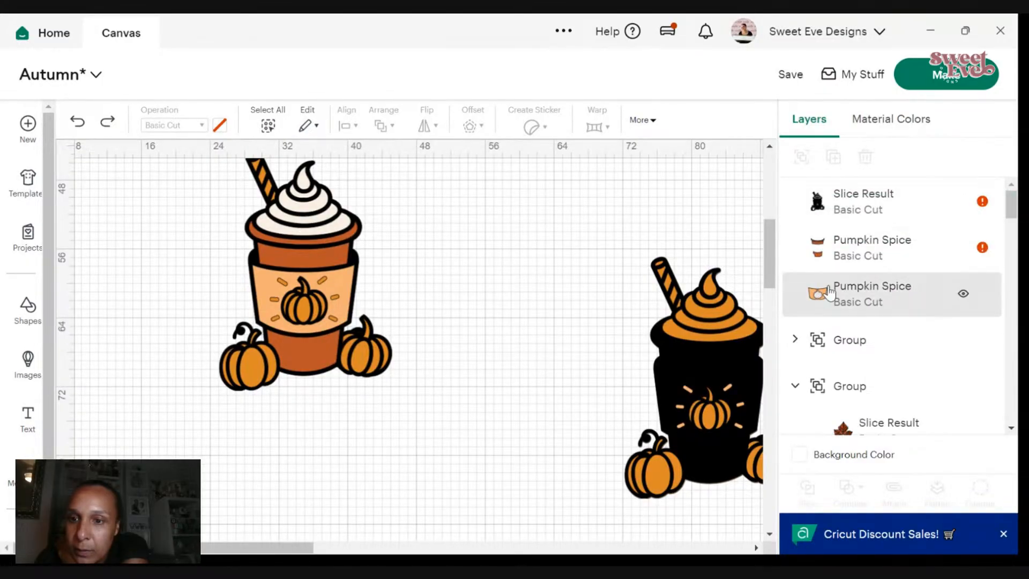
click(823, 203)
drag(825, 210, 783, 293)
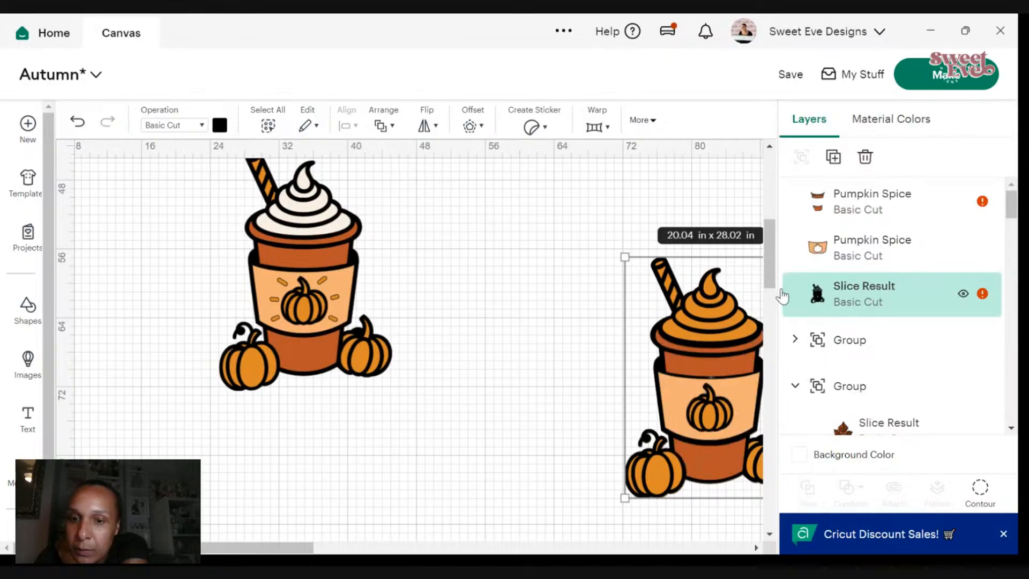
right_click(863, 287)
click(725, 288)
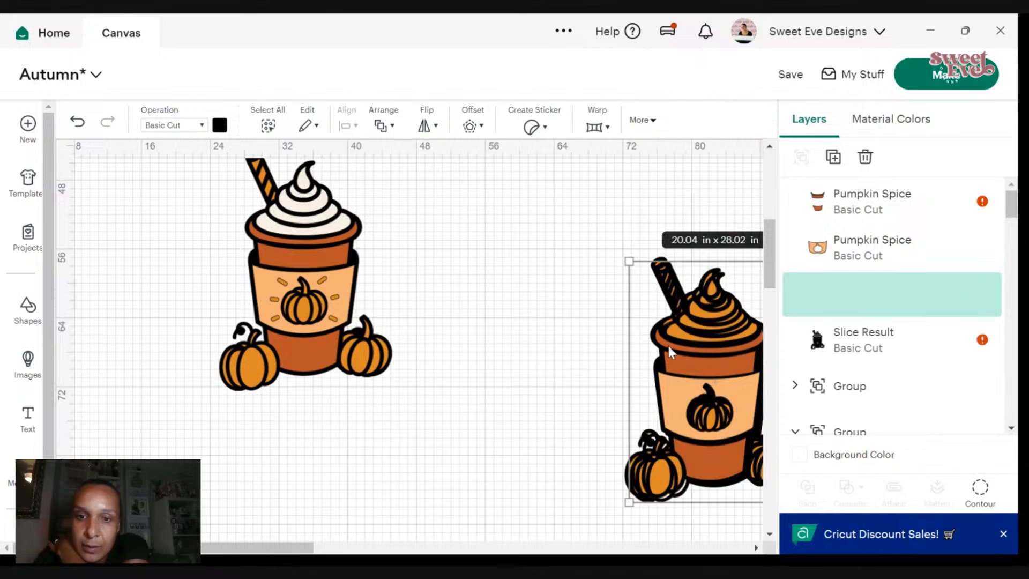
drag(668, 346, 513, 339)
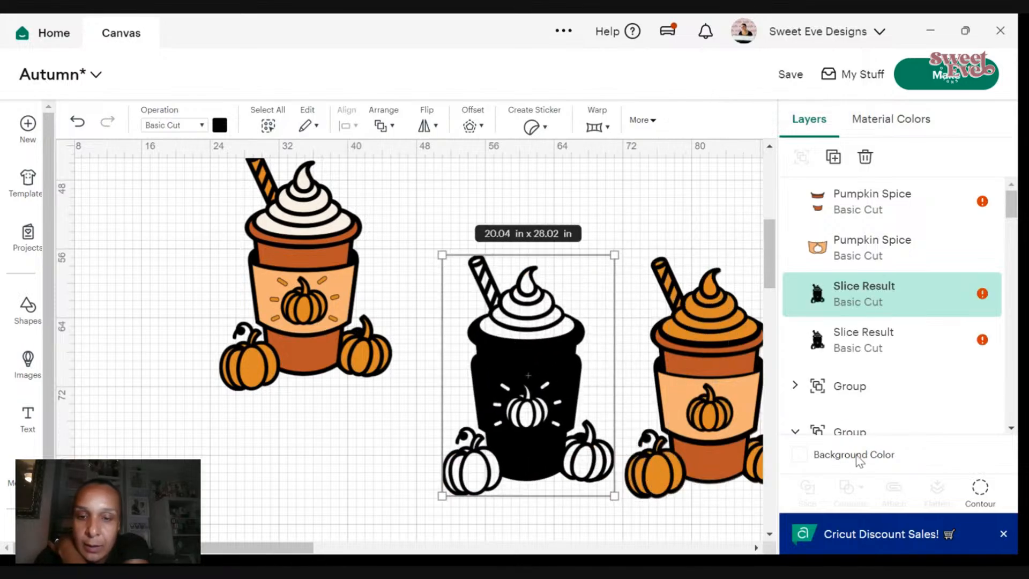
- Hide the whipped cream contours and two straw stripe contours in the duplicated silhouette and recolour it white
click(982, 504)
click(329, 273)
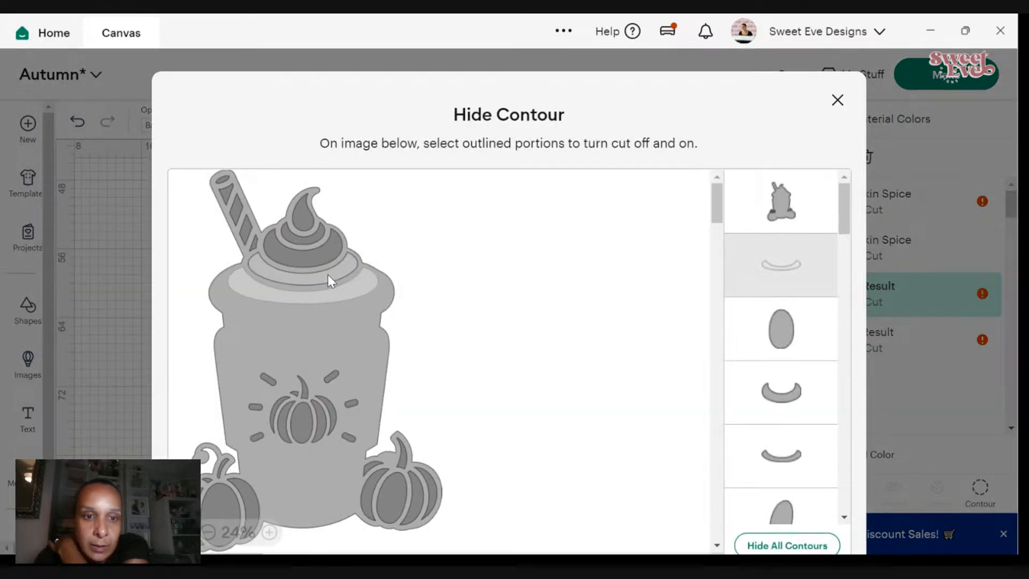
click(314, 264)
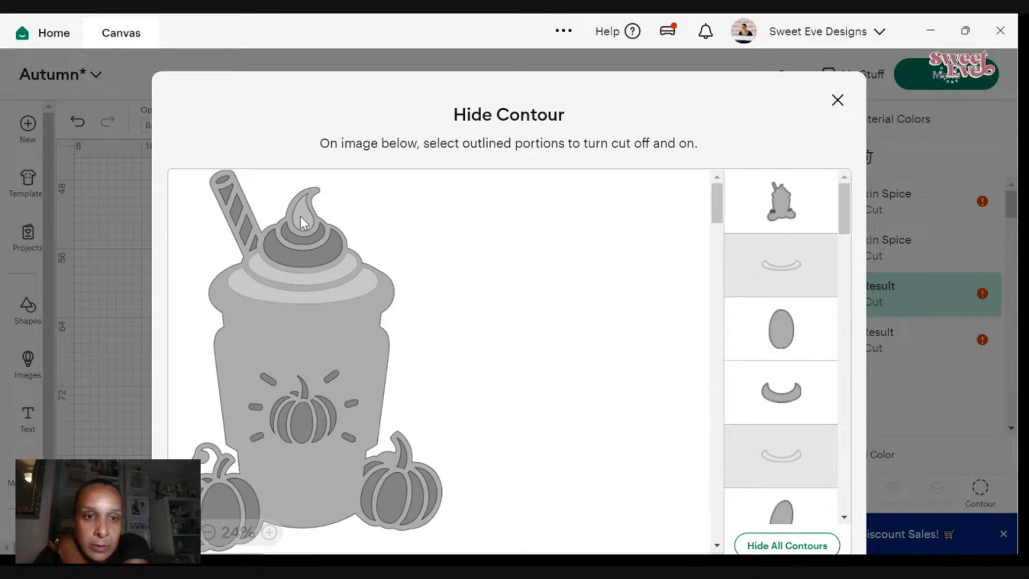
click(301, 216)
click(292, 256)
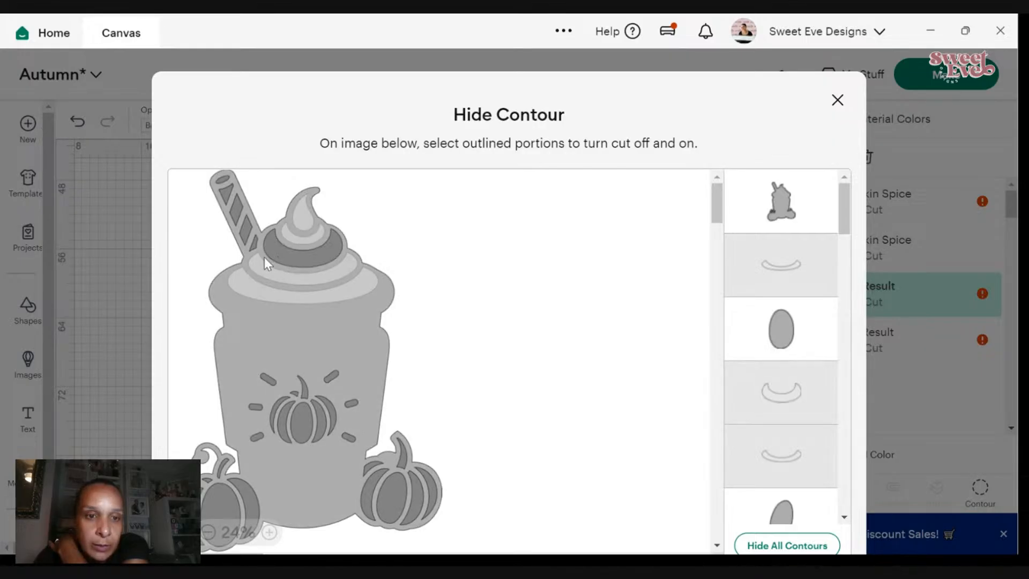
click(248, 227)
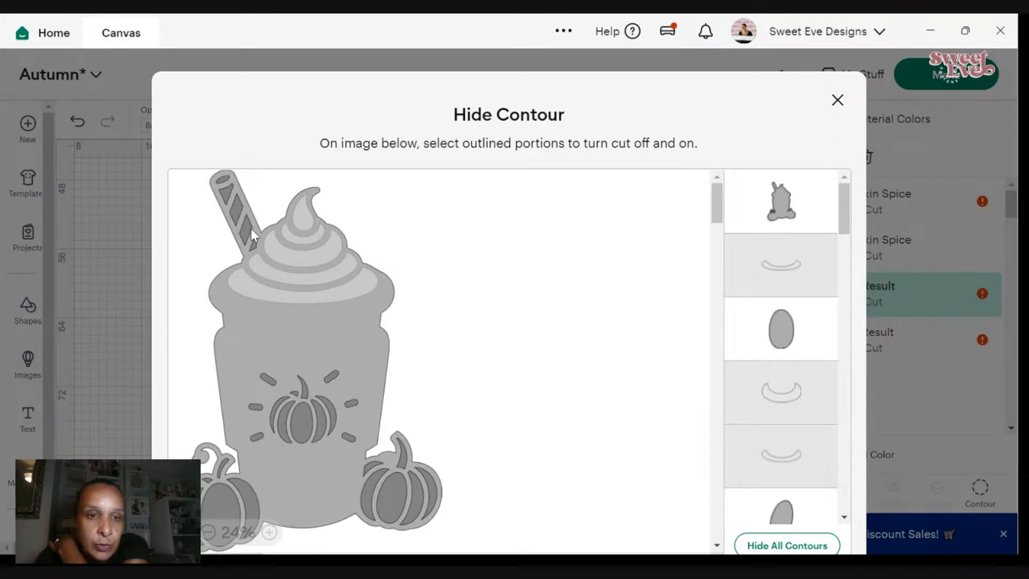
click(233, 200)
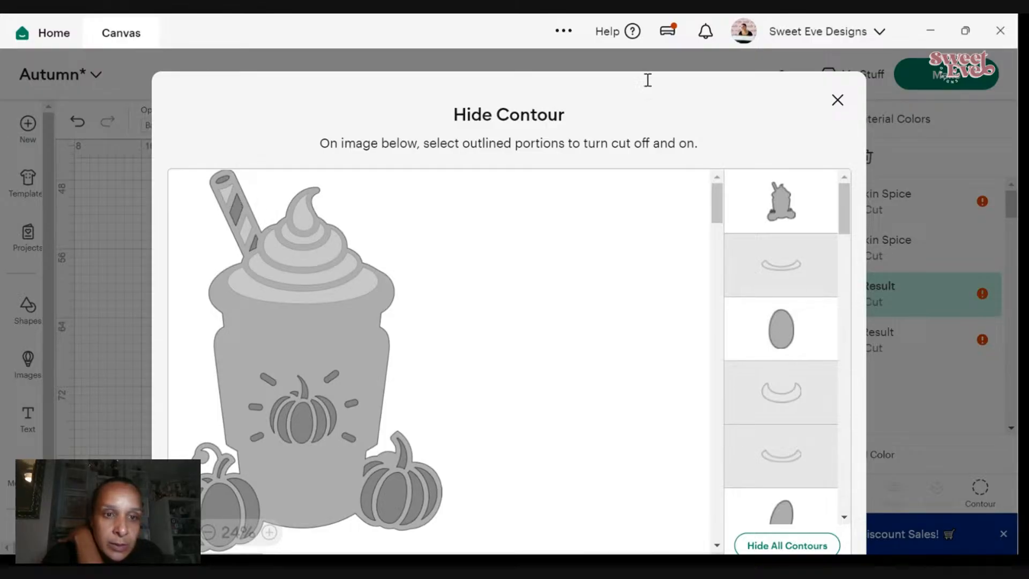
click(837, 100)
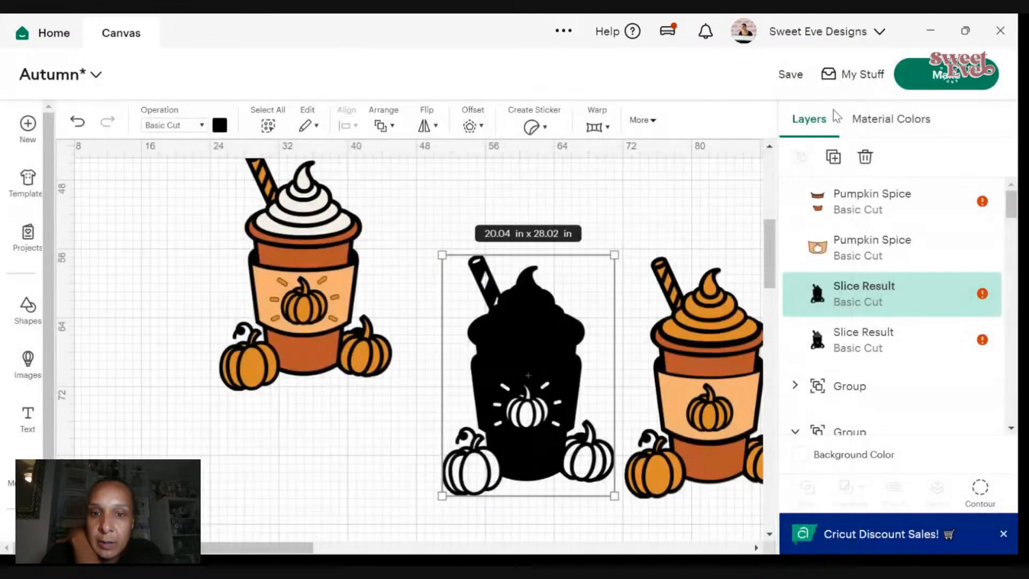
click(220, 126)
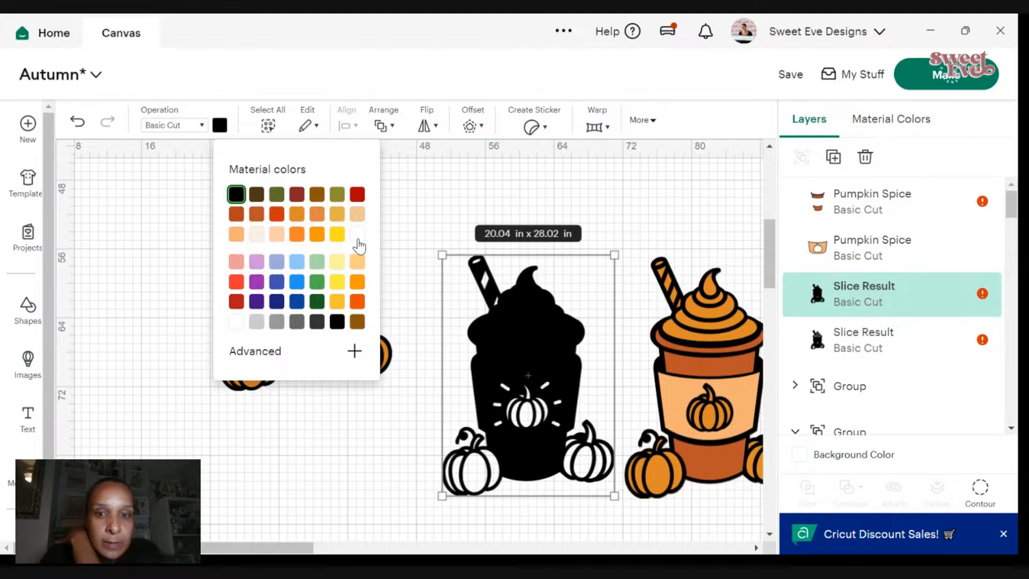
click(357, 236)
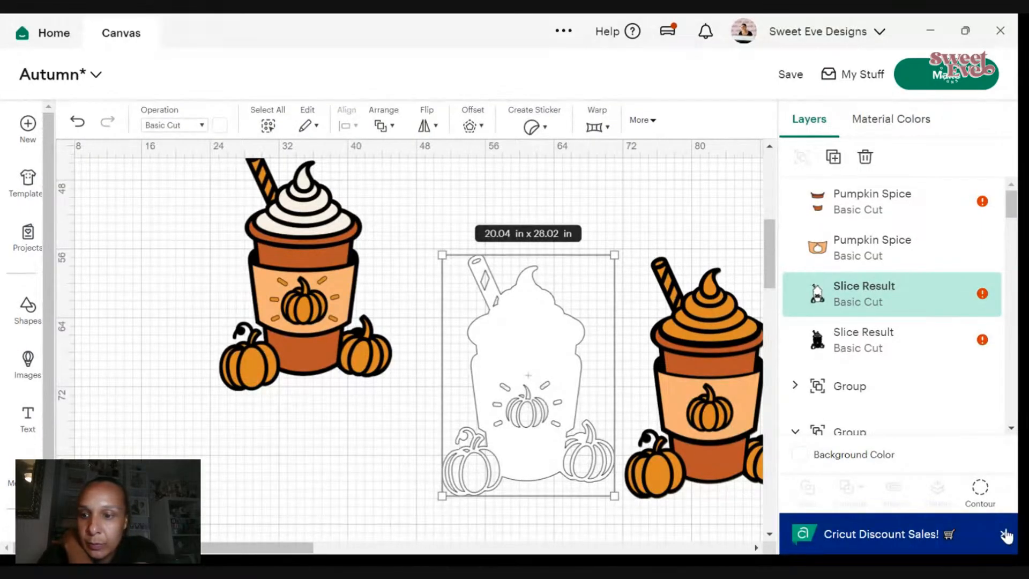
- Try hiding all contours of the white silhouette except two straw stripes and placing it over the rebuilt cup
click(980, 488)
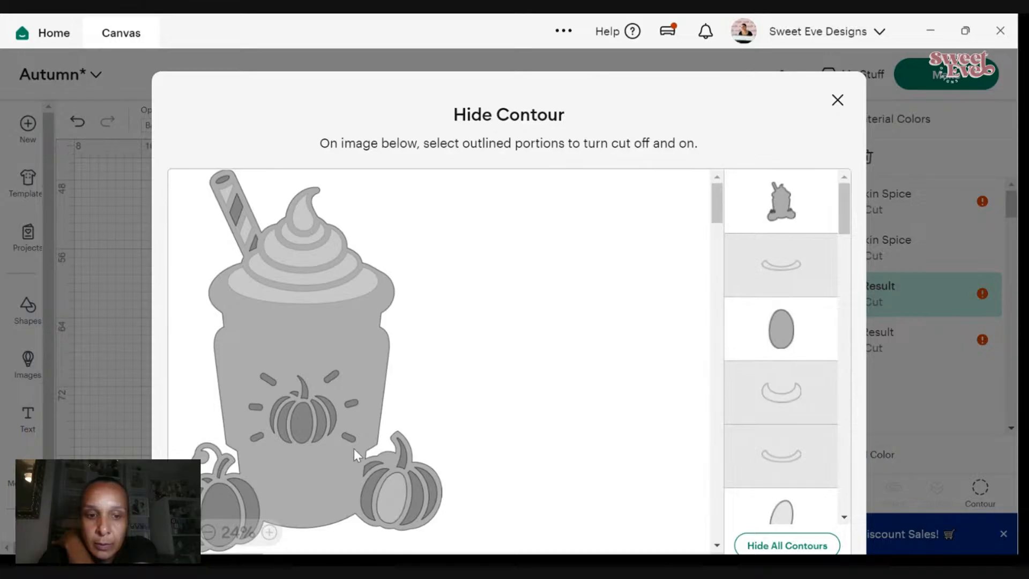
scroll(783, 364, down, 3)
scroll(790, 380, down, 5)
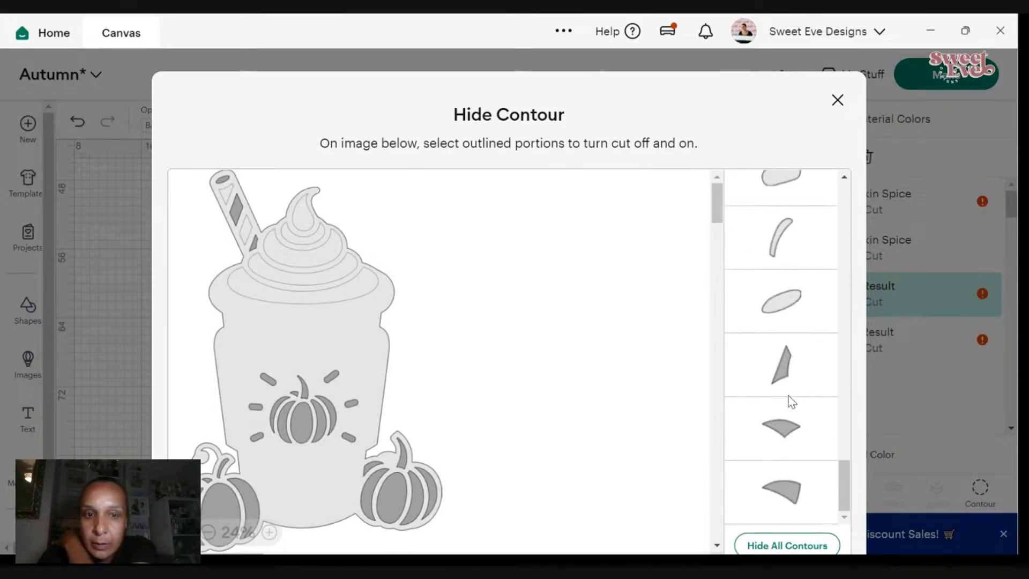
click(787, 545)
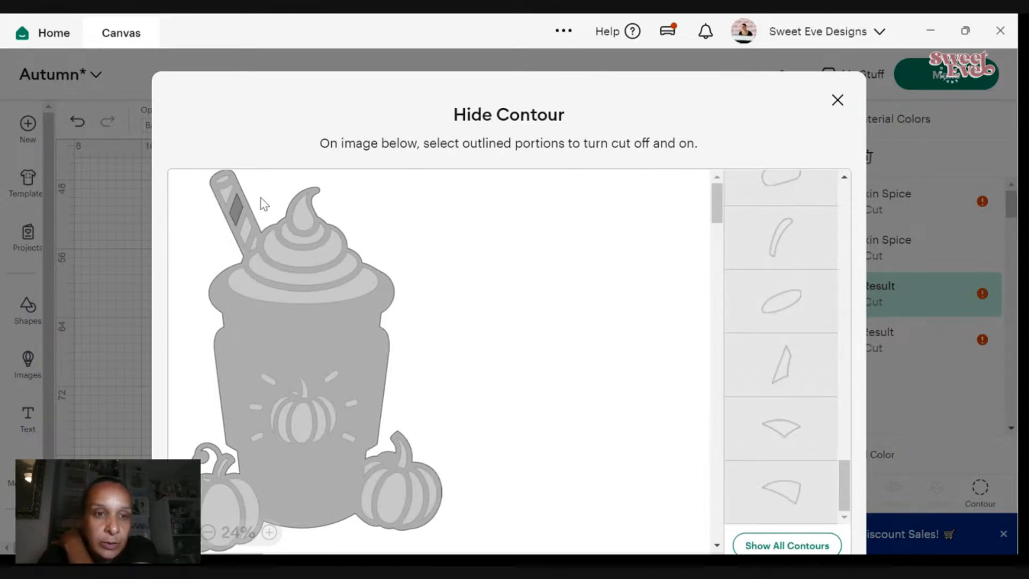
click(304, 212)
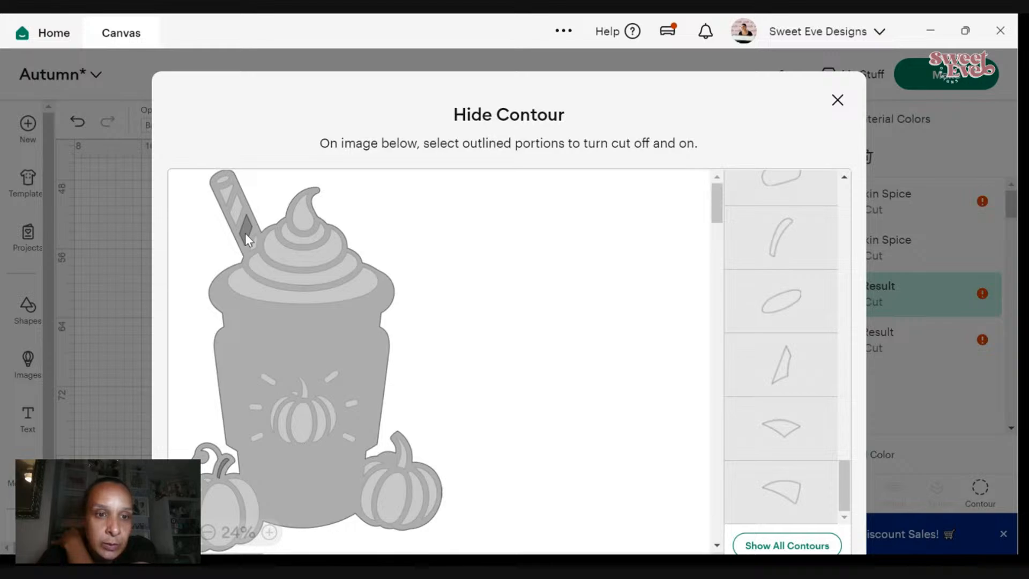
click(245, 233)
click(229, 194)
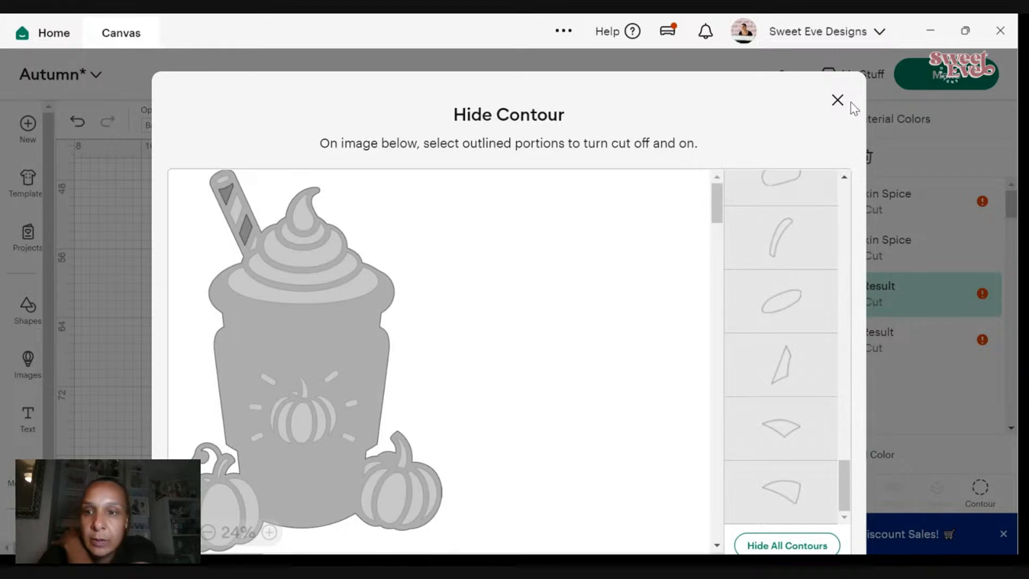
click(836, 102)
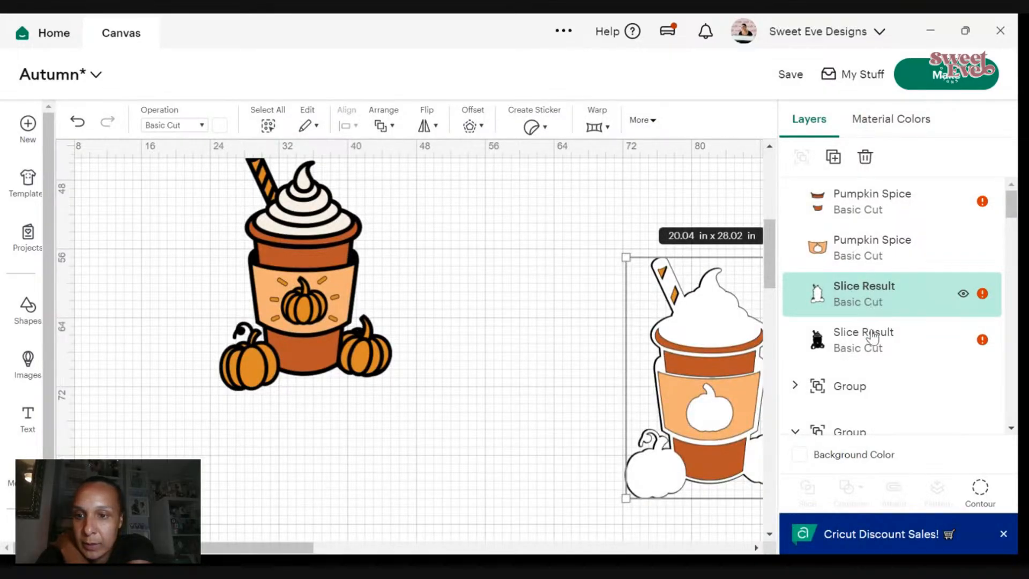
- Move the white silhouette beneath the black one, and undo back to the white copy beside the cup with its pumpkin contours
drag(873, 337, 839, 335)
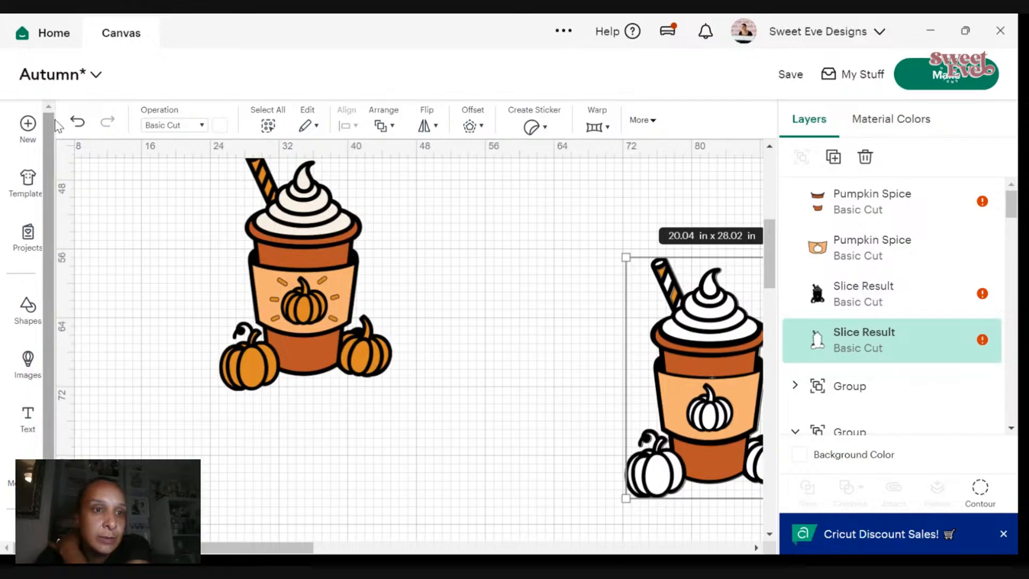
click(75, 123)
click(75, 123)
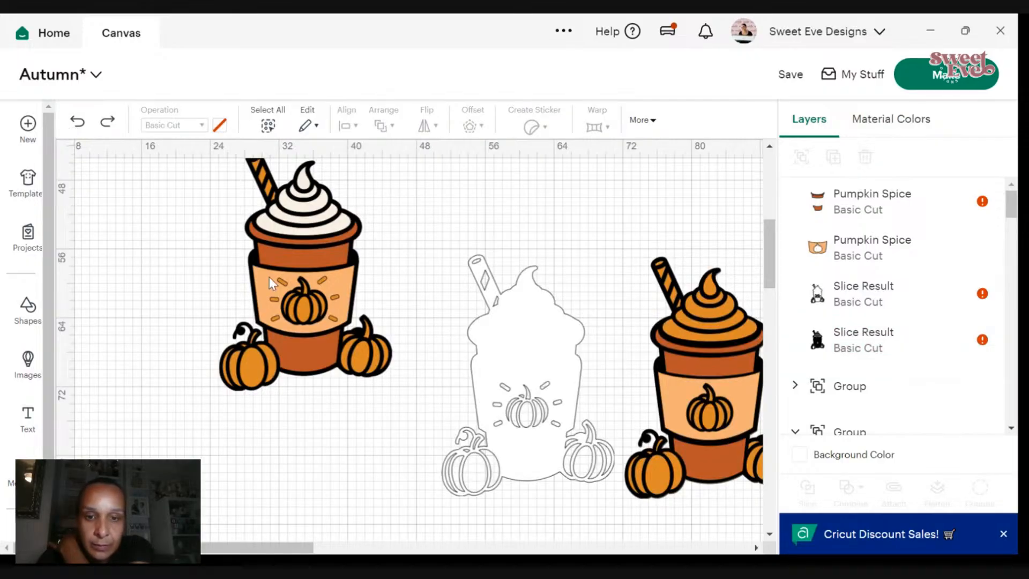
- Align the white silhouette over the rebuilt cup and place its layer directly beneath the black silhouette layer
drag(519, 365, 690, 369)
drag(860, 336, 827, 306)
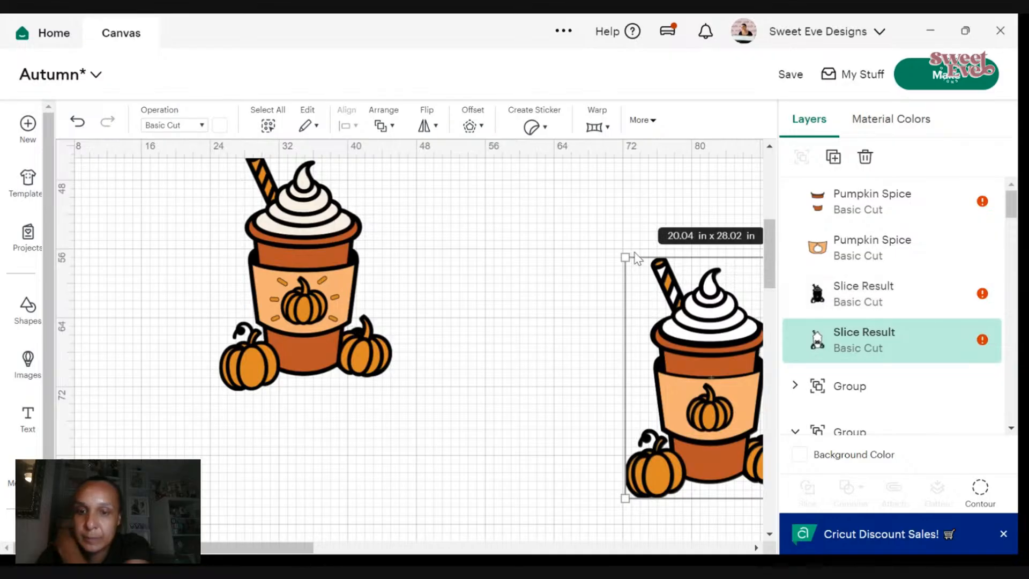
click(586, 275)
scroll(466, 319, up, 2)
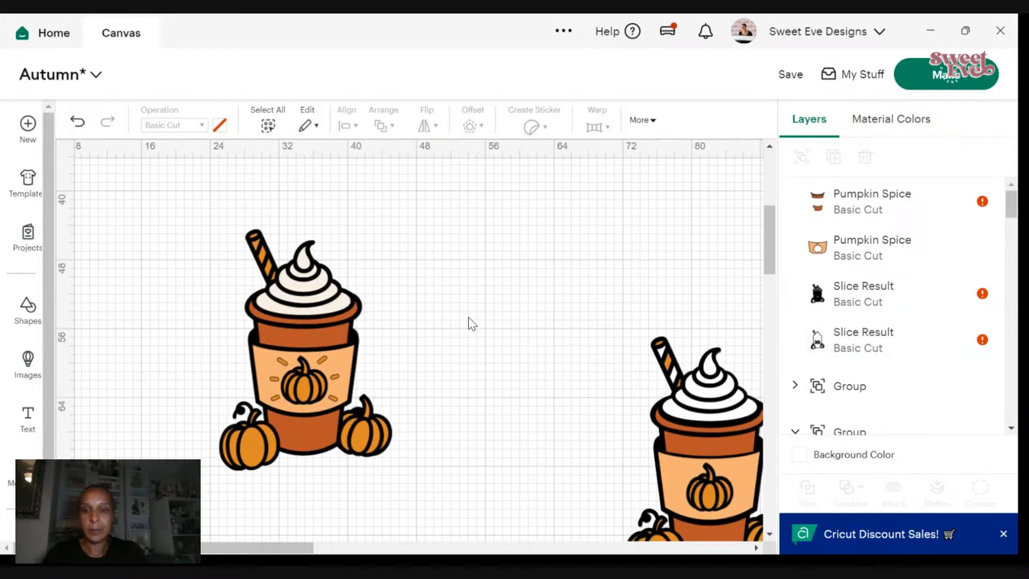
- Move the rebuilt cup with all four of its layers so it stands level beside the enlarged original cup
scroll(472, 311, down, 2)
click(709, 452)
drag(711, 457, 399, 298)
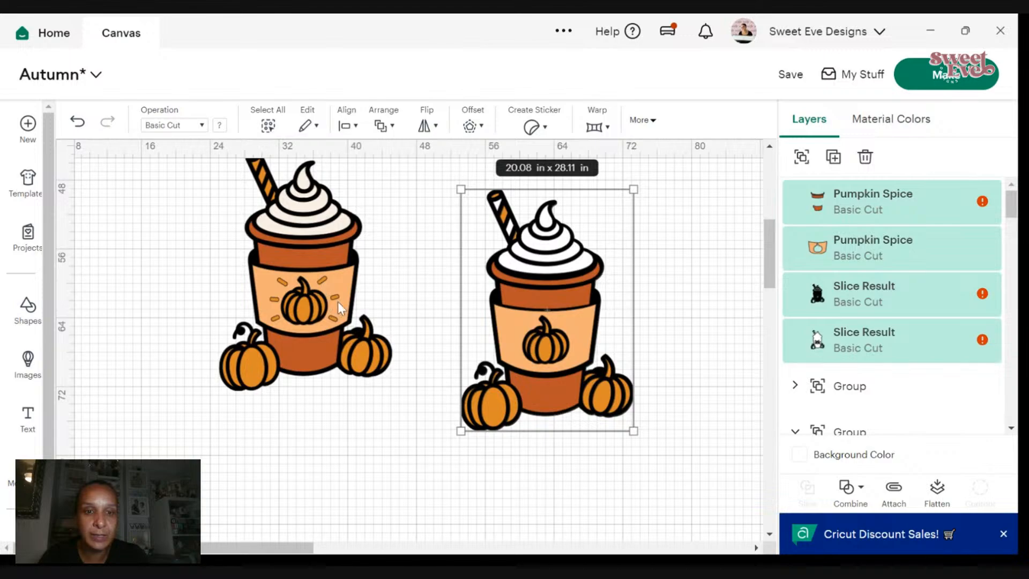
scroll(343, 352, up, 2)
drag(432, 189, 517, 297)
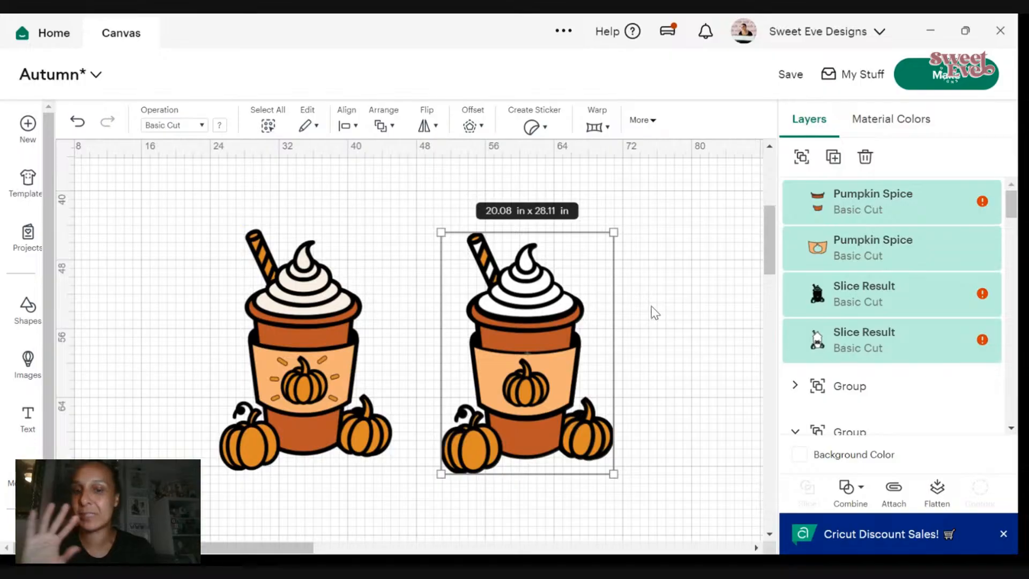
- Delete the enlarged original cup and group the rebuilt cup's layers
click(286, 314)
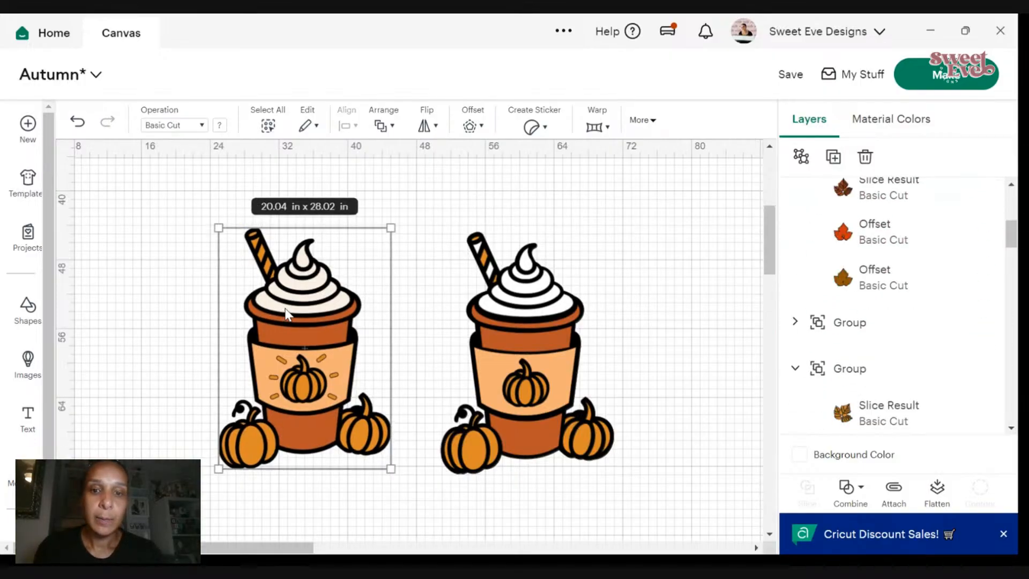
right_click(287, 315)
click(324, 264)
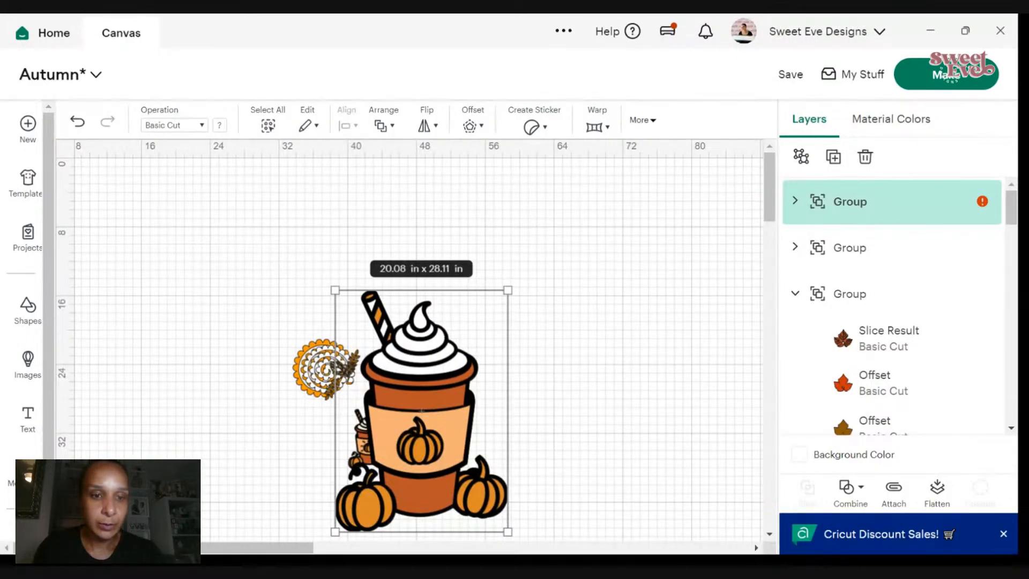
- Move the grouped rebuilt cup clear of the wreath design and scale it down to about 7.68 × 10.74 in
key(ctrl+minus)
drag(396, 375, 554, 408)
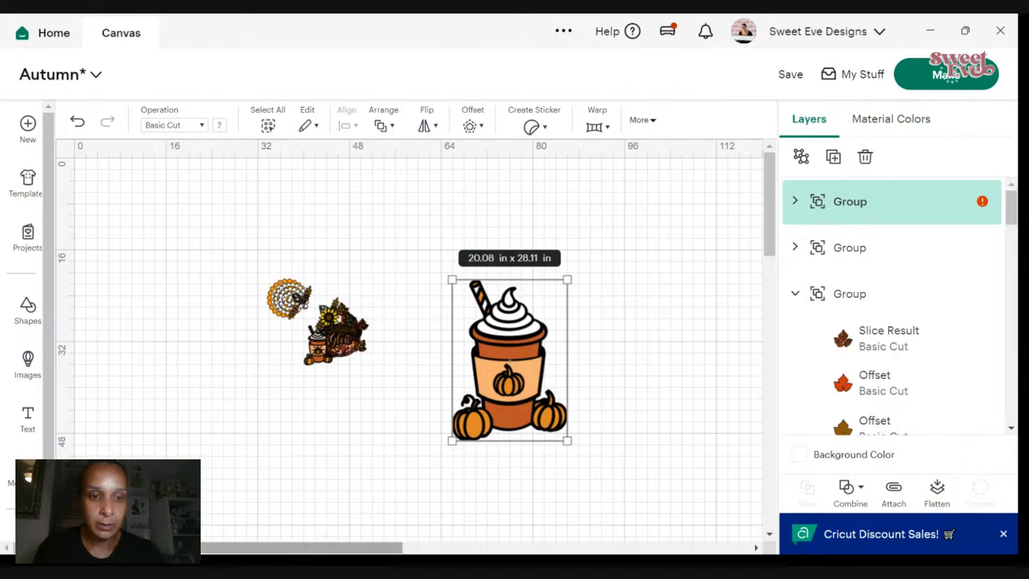
drag(571, 438, 497, 341)
key(ctrl+plus)
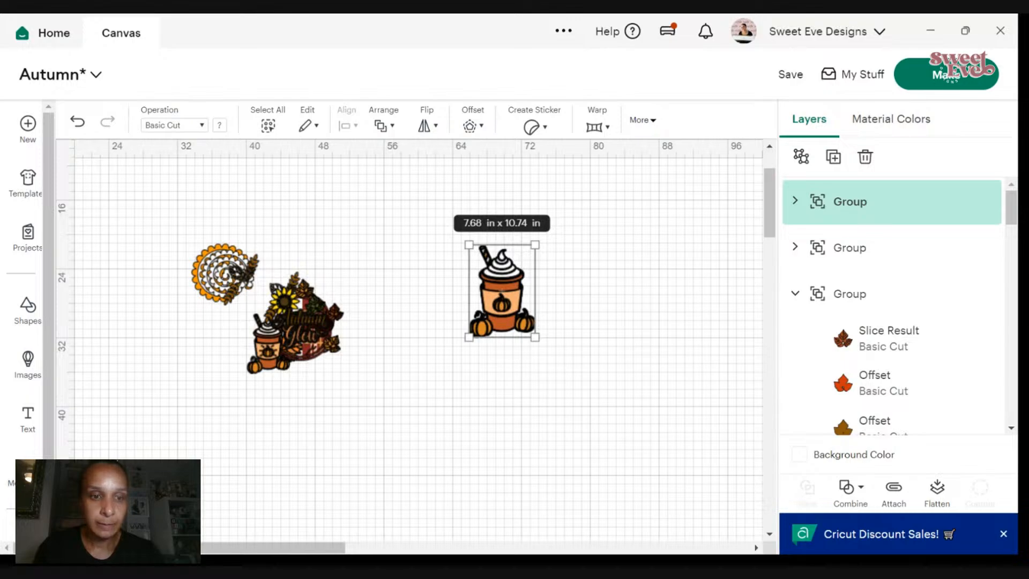
- Move the rebuilt cup group from the empty canvas area to just below the Autumn Glow wreath
key(ctrl+plus)
key(ctrl+plus)
key(ctrl+plus)
key(ctrl+plus)
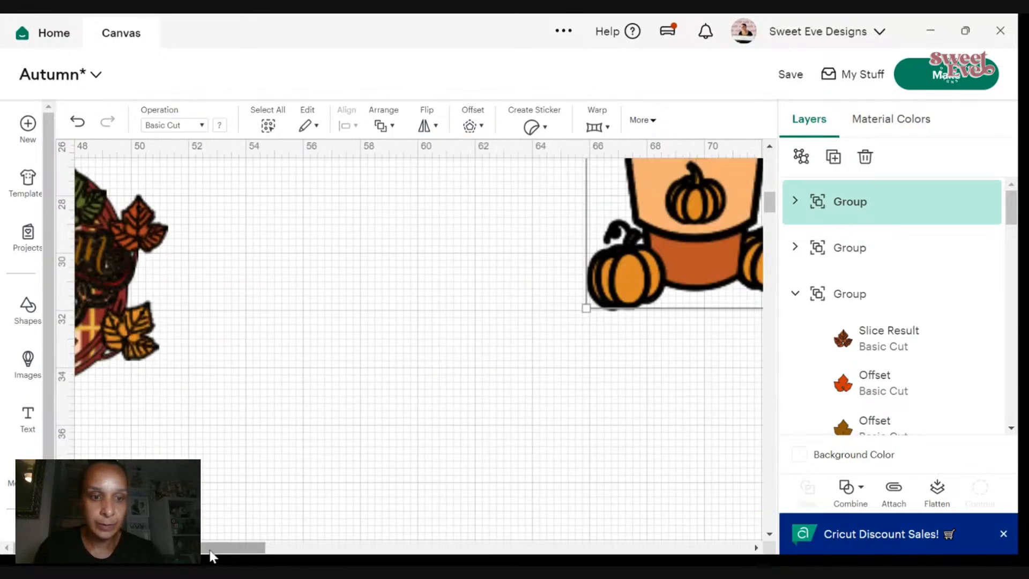
mouse_move(209, 550)
mouse_down()
mouse_move(181, 550)
mouse_move(189, 549)
mouse_up()
scroll(533, 387, up, 3)
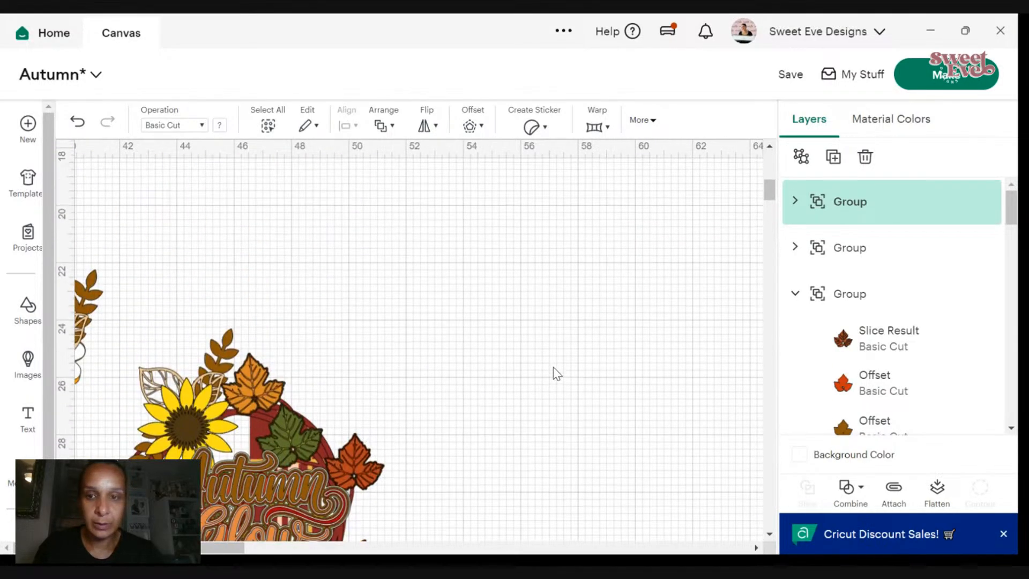
scroll(557, 373, down, 3)
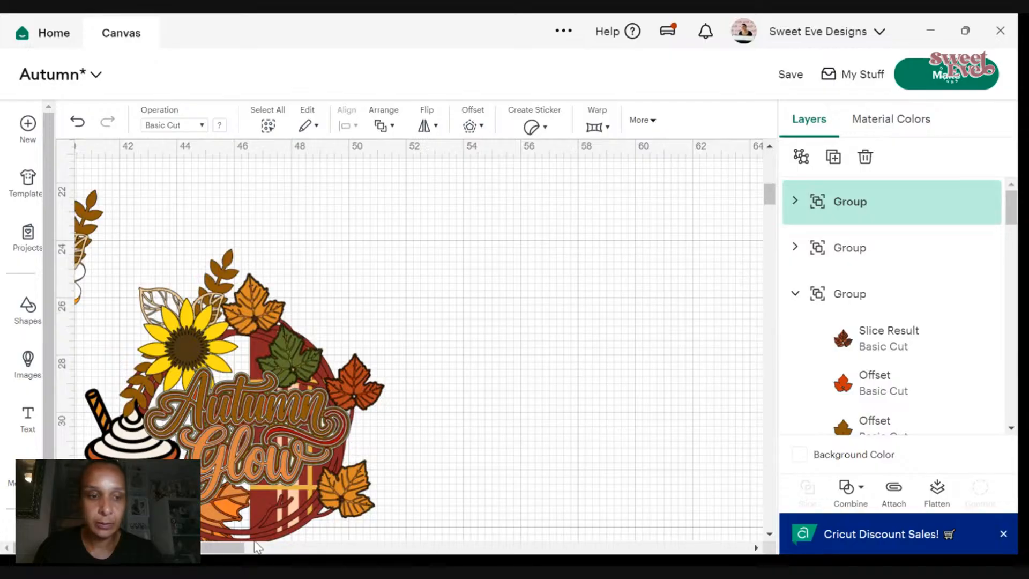
mouse_move(215, 548)
mouse_down()
mouse_move(241, 556)
mouse_move(230, 562)
mouse_up()
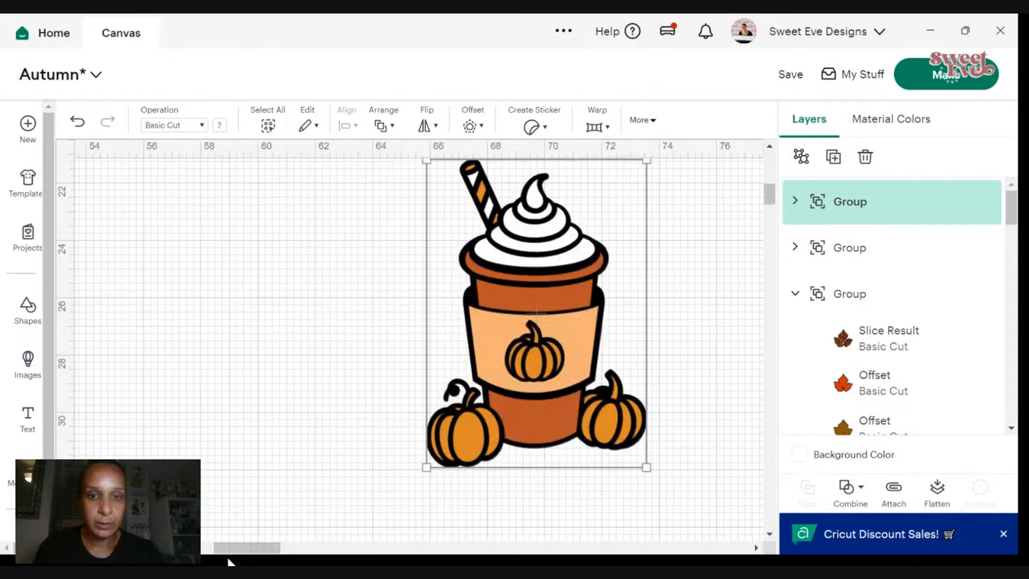
drag(523, 325, 76, 549)
scroll(418, 349, down, 6)
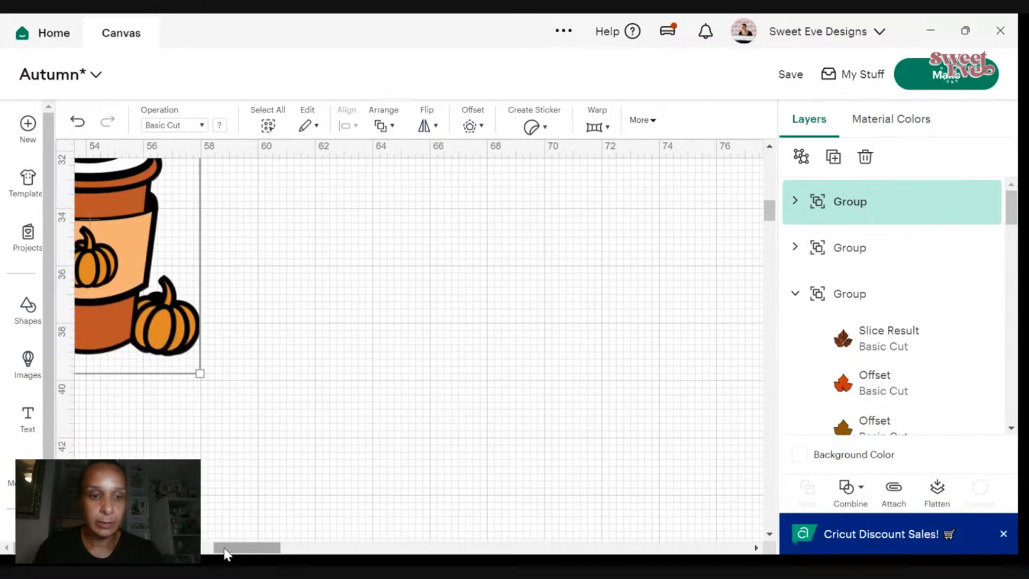
drag(225, 551, 178, 551)
drag(510, 319, 301, 362)
scroll(295, 327, down, 2)
drag(338, 308, 485, 340)
scroll(322, 287, up, 3)
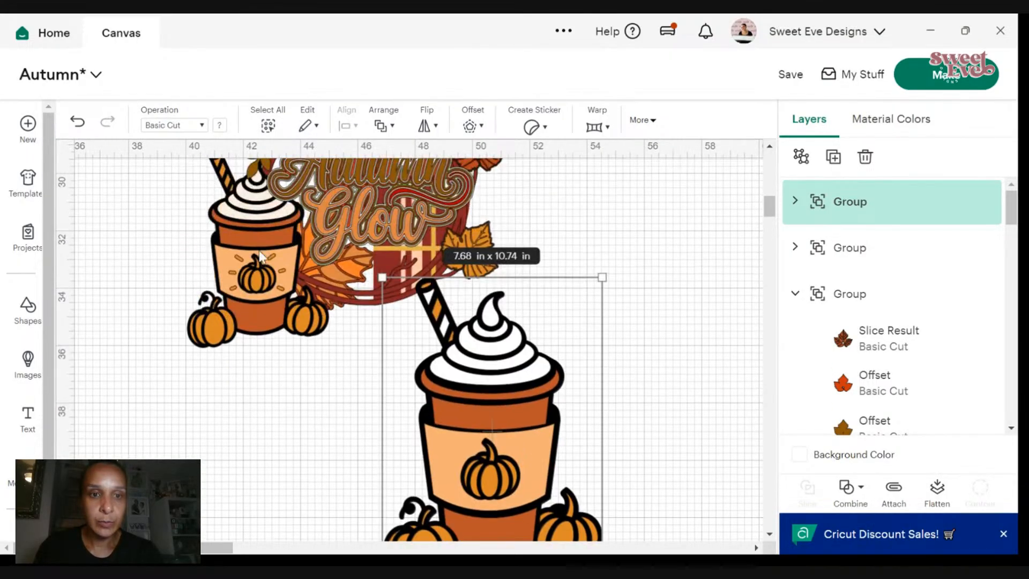
- Undo the last change, then scale the rebuilt cup to about 4.94 × 6.91 in over the wreath's old cup
click(260, 251)
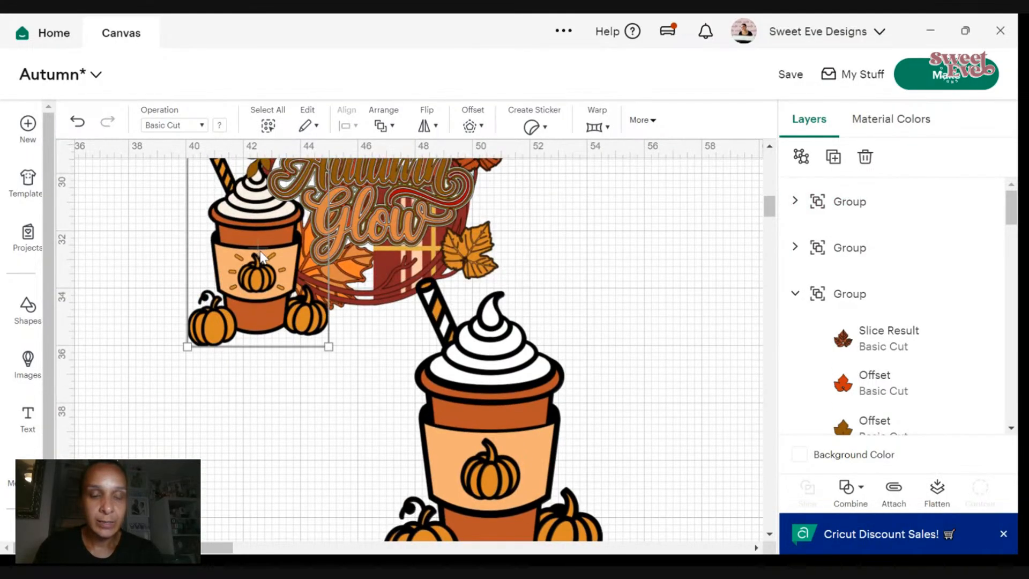
click(79, 125)
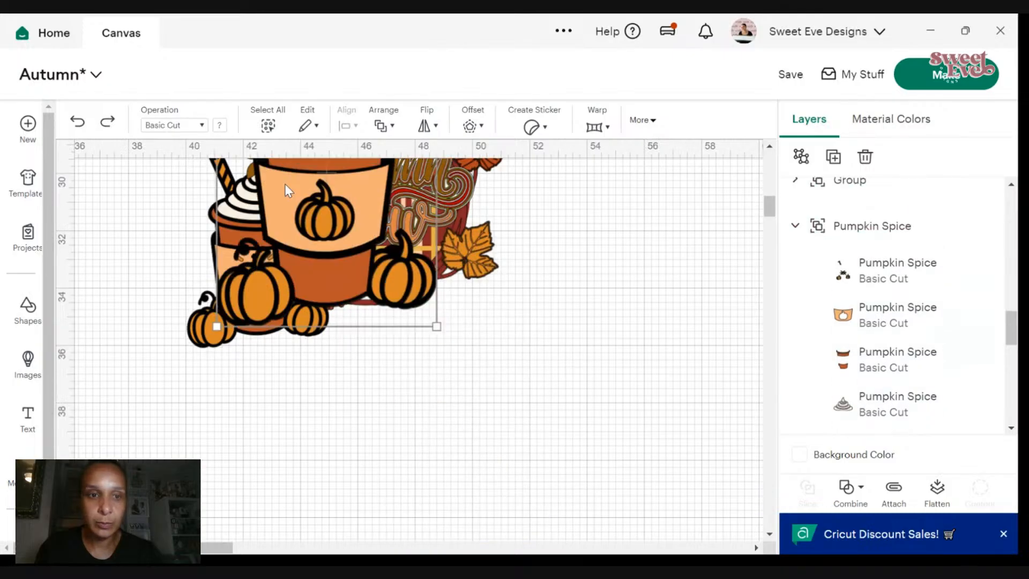
drag(285, 185, 225, 228)
drag(377, 369, 317, 285)
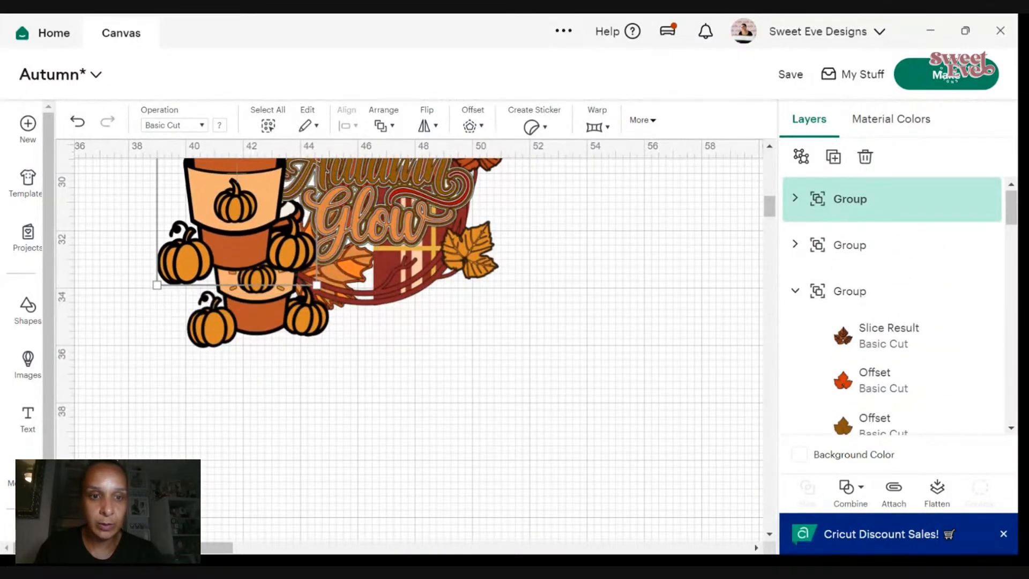
drag(254, 223, 284, 311)
- Hide the old Pumpkin Spice group in the wreath and nudge the rebuilt cup to about x 40.19, y 29.04
click(865, 255)
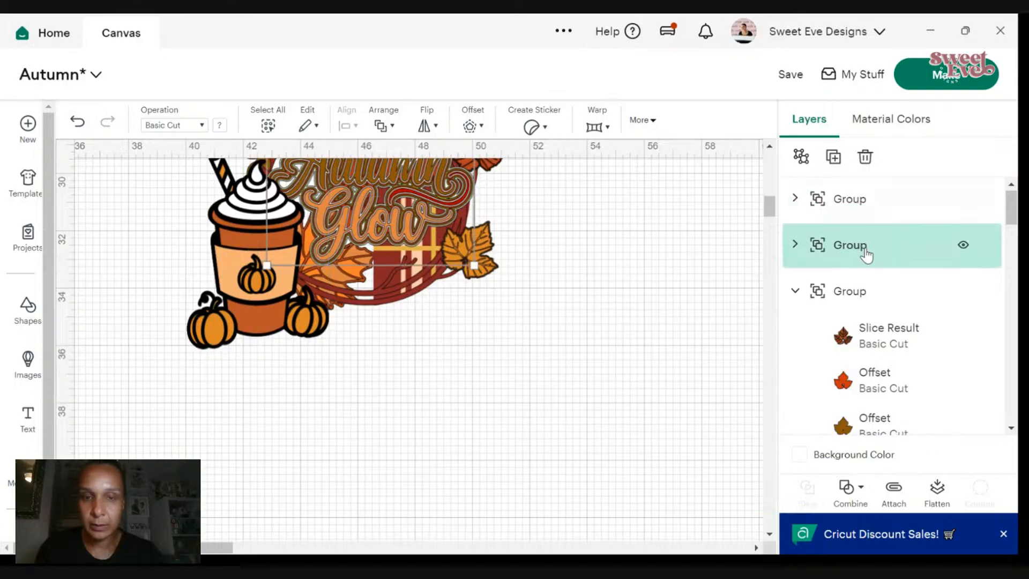
click(834, 207)
scroll(866, 258, down, 5)
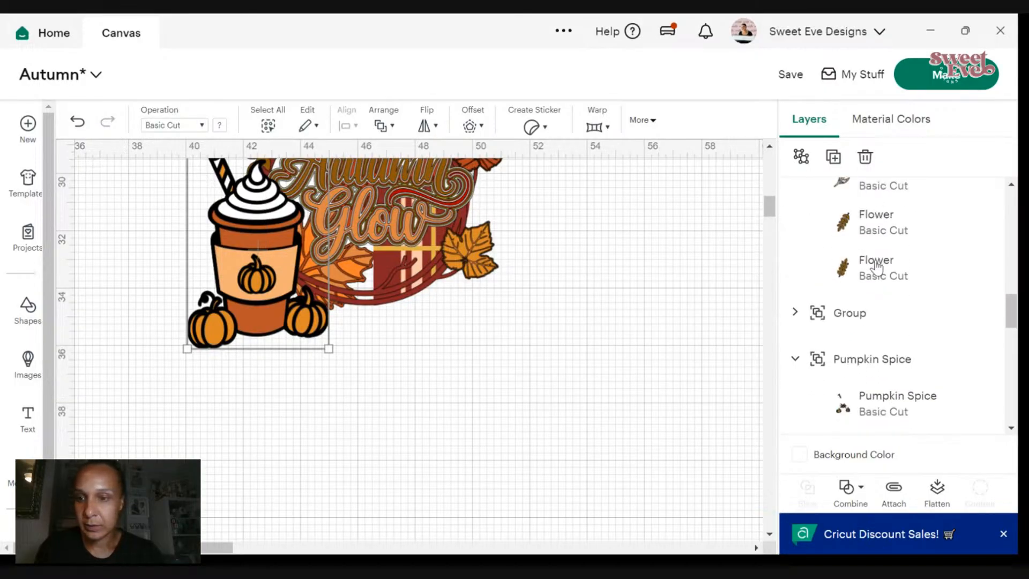
scroll(876, 262, down, 5)
scroll(875, 236, up, 3)
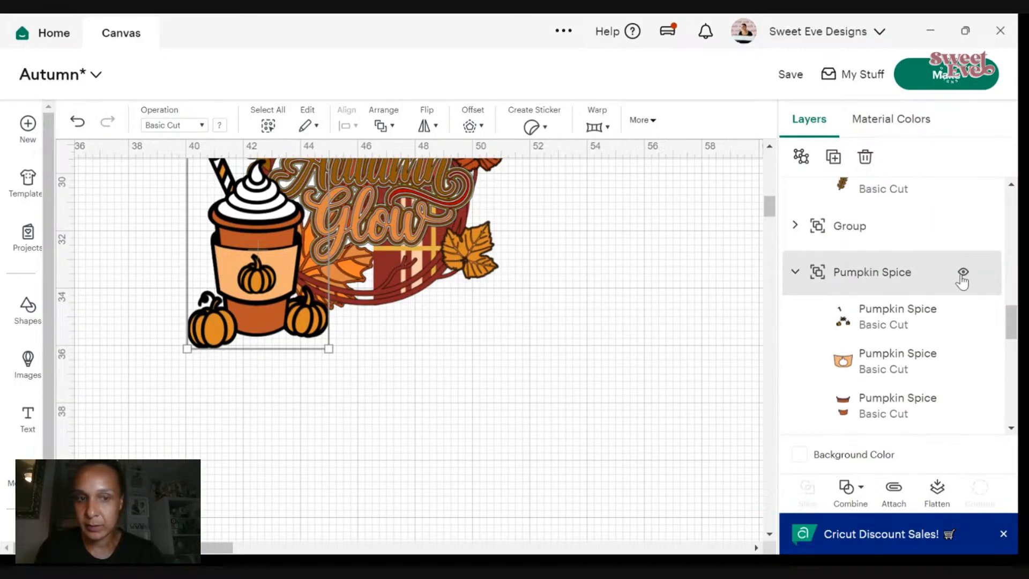
click(963, 275)
scroll(766, 271, up, 3)
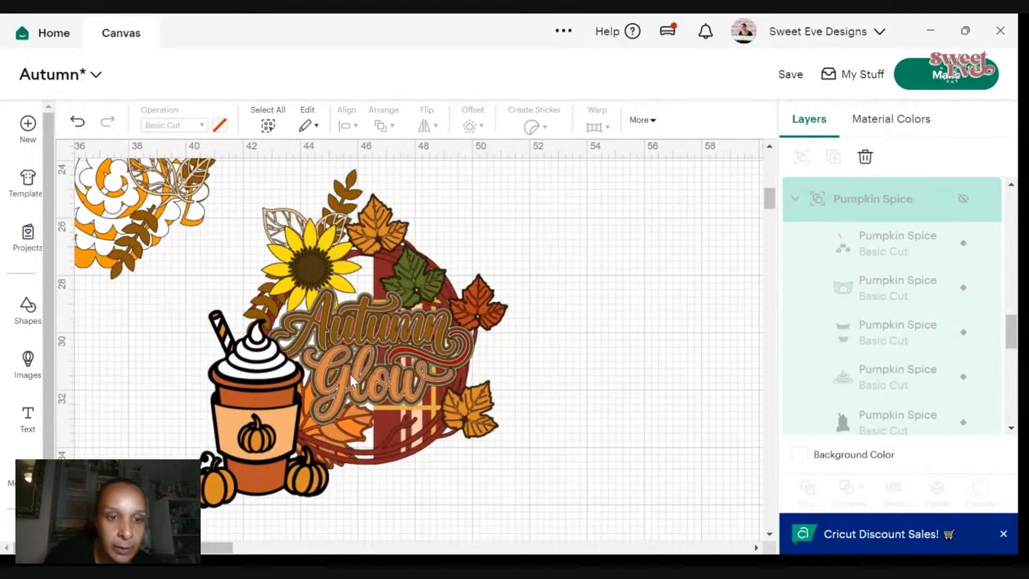
drag(266, 439, 271, 434)
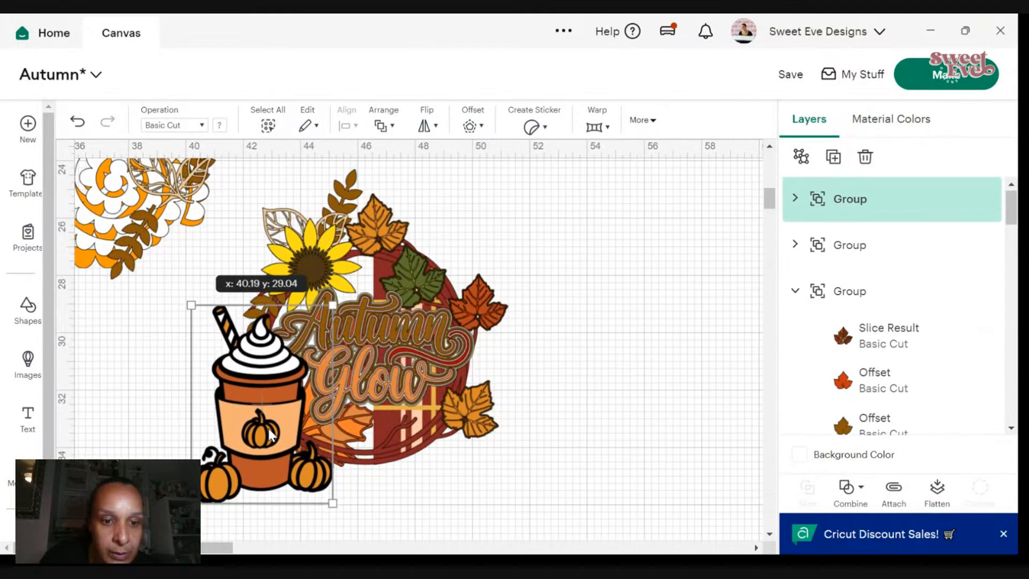
click(688, 388)
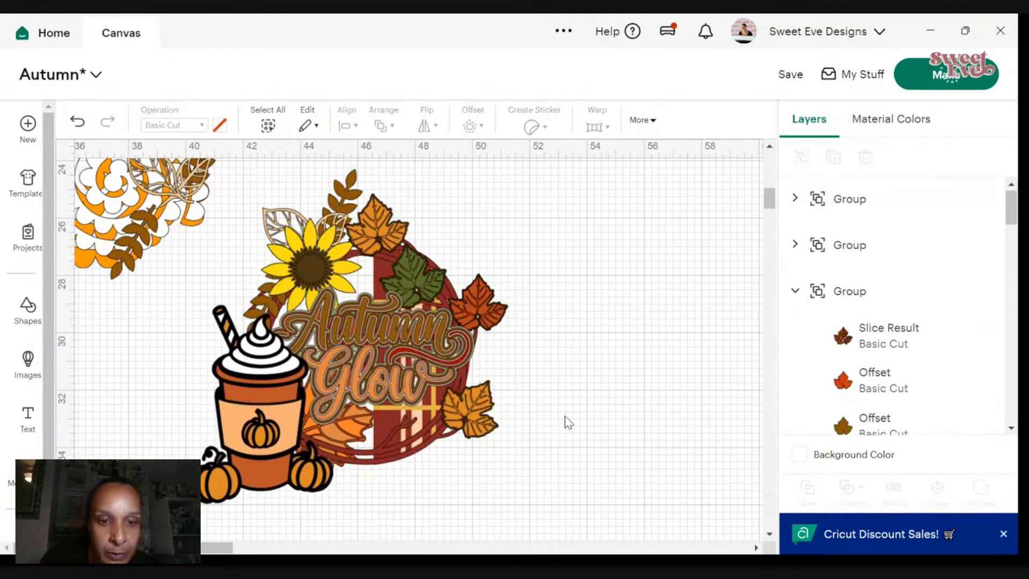
- Bring the red maple leaf group on the wreath's outer edge to the front of the layer order
click(868, 290)
drag(862, 200, 844, 230)
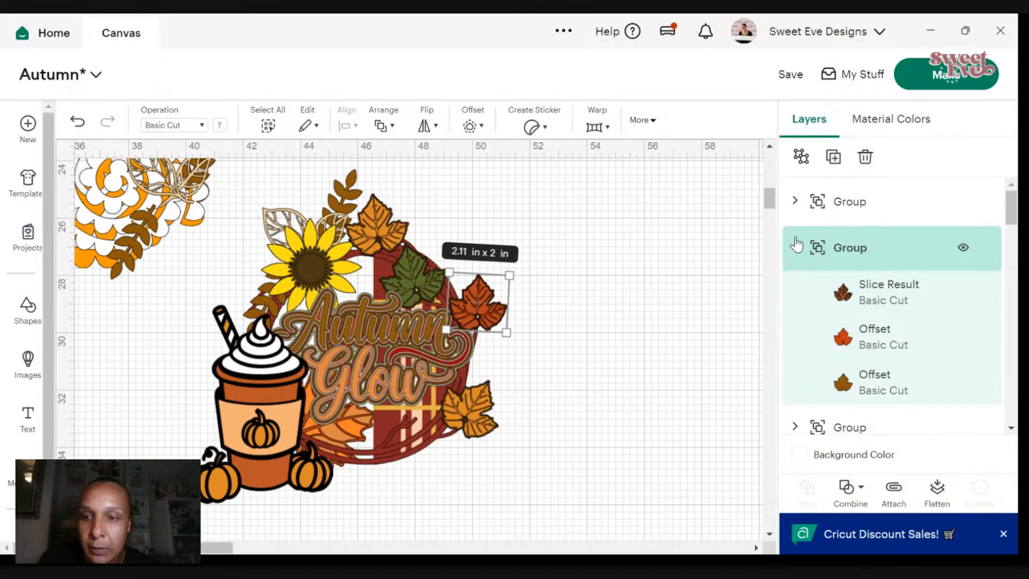
click(806, 207)
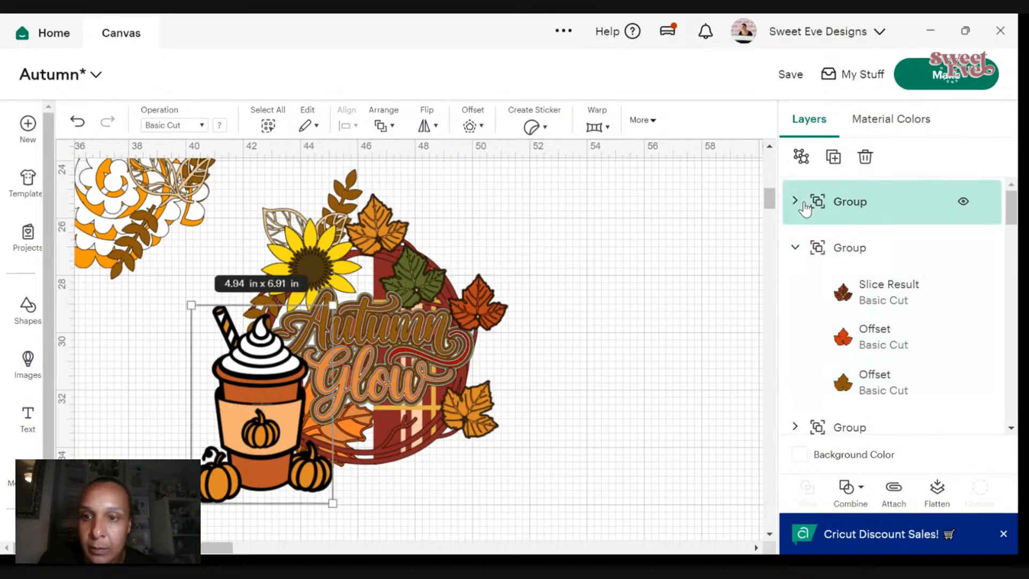
click(803, 247)
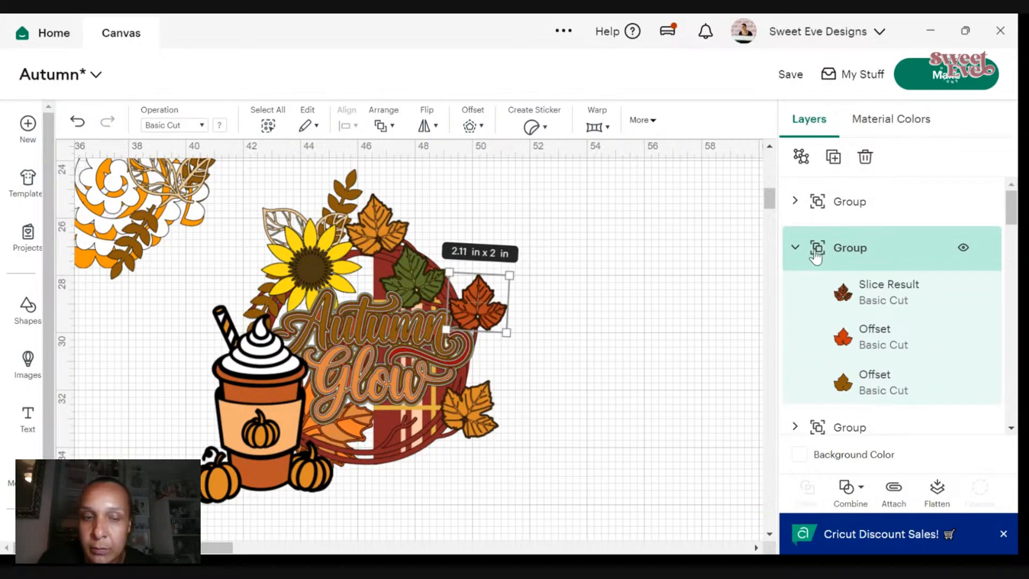
click(385, 129)
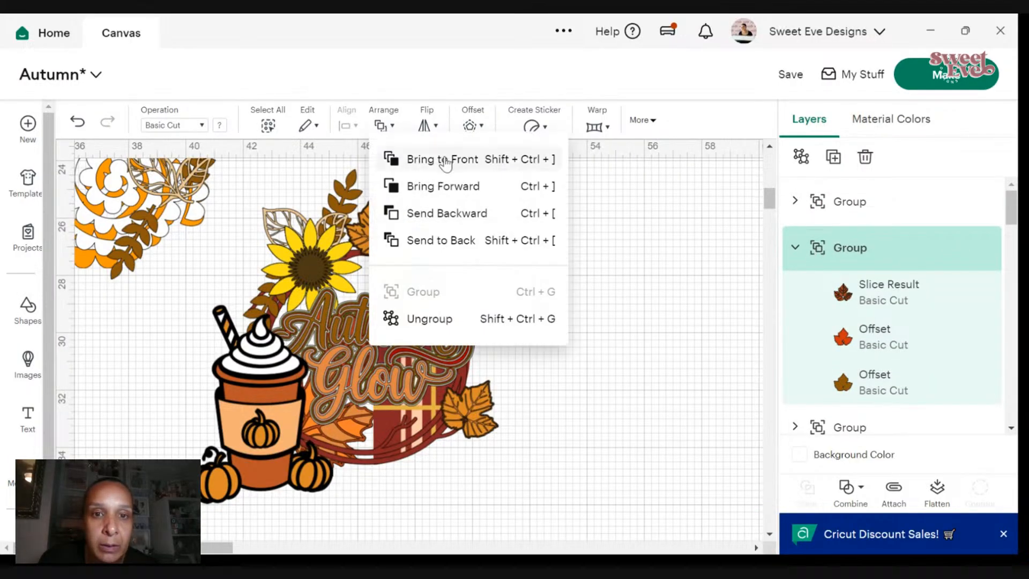
click(443, 161)
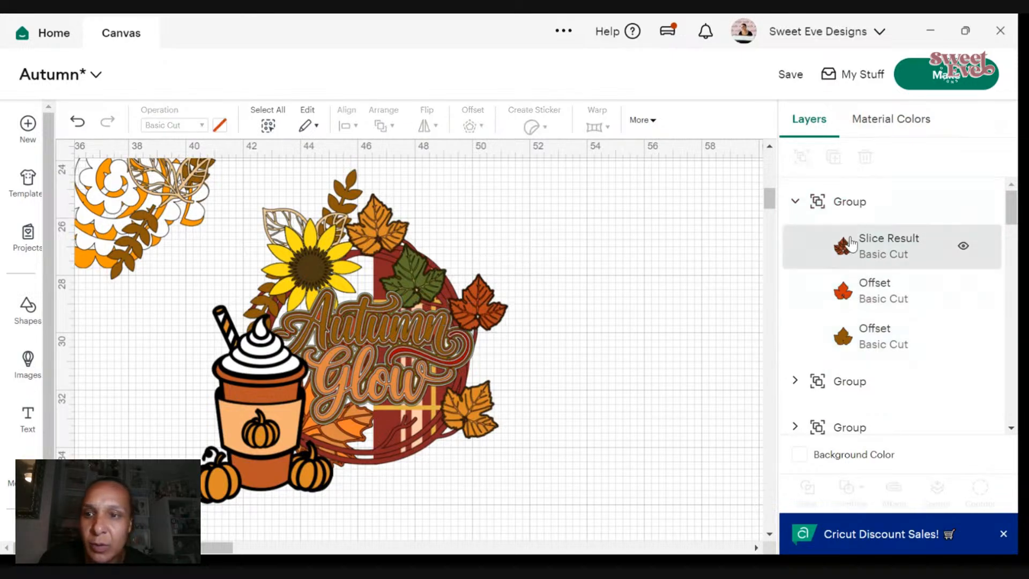
- Bring the large orange Autumn Leaf group to the front, then send it to the back again
scroll(906, 254, down, 3)
scroll(906, 254, up, 3)
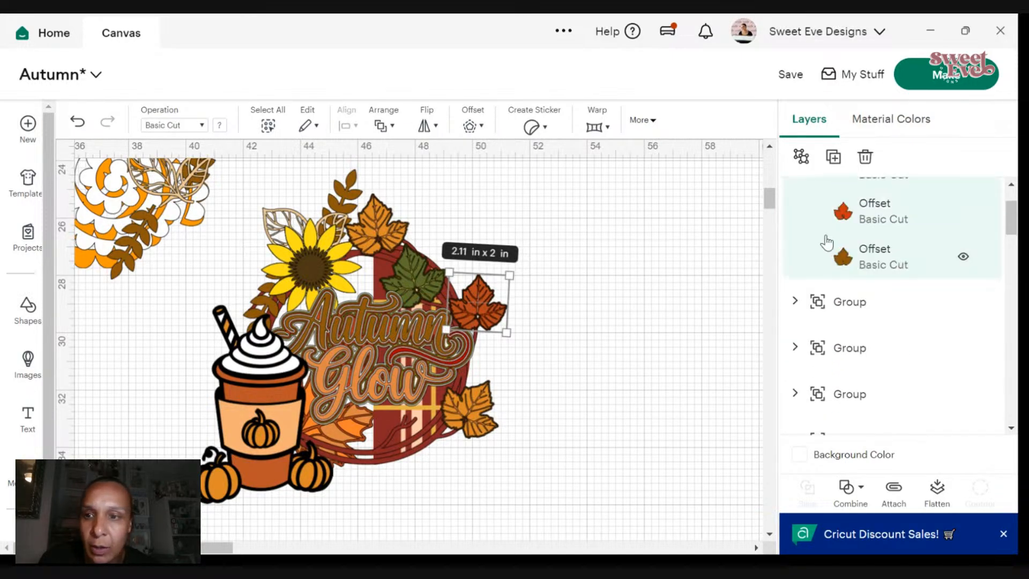
scroll(847, 309, down, 10)
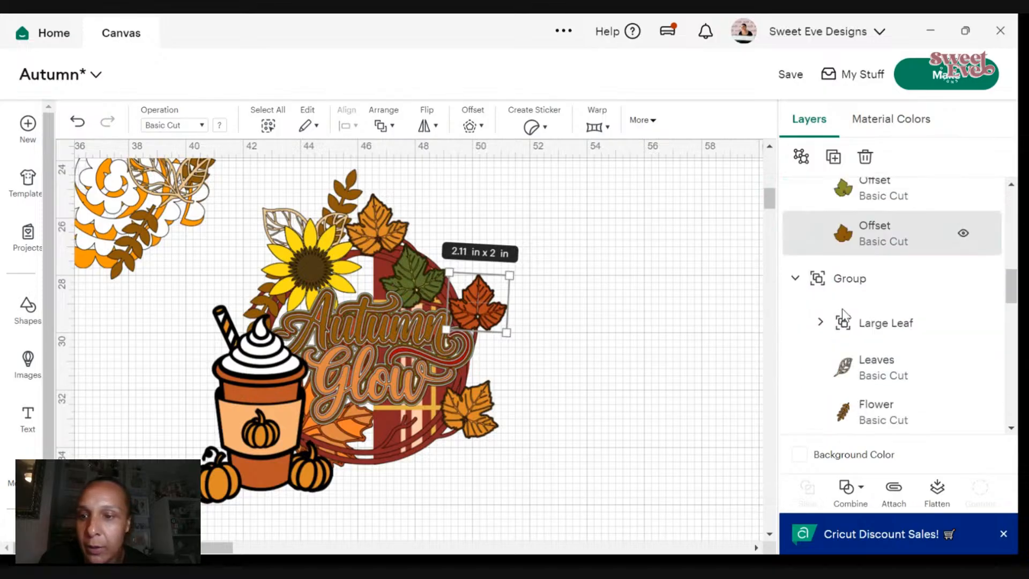
click(839, 288)
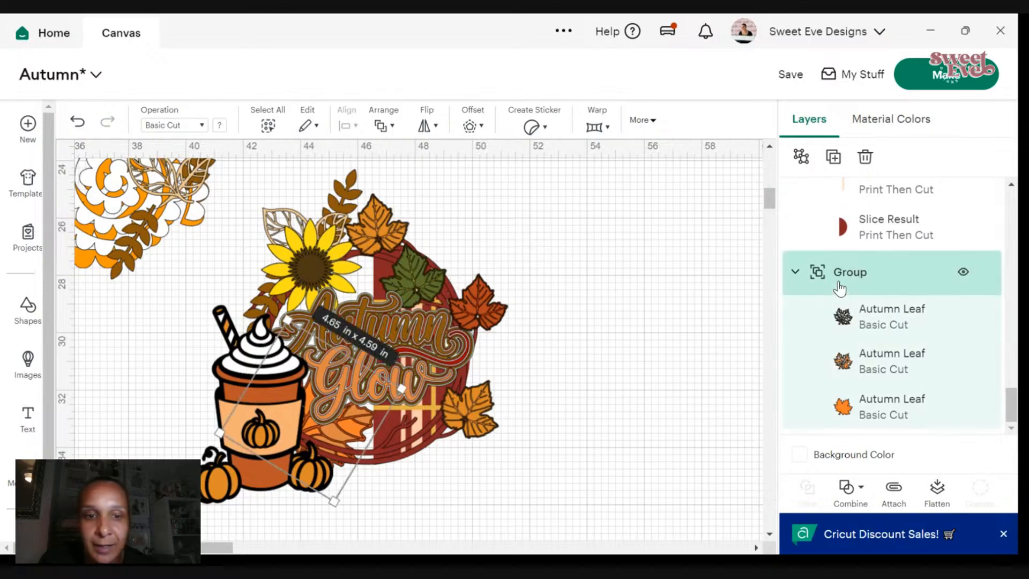
click(382, 135)
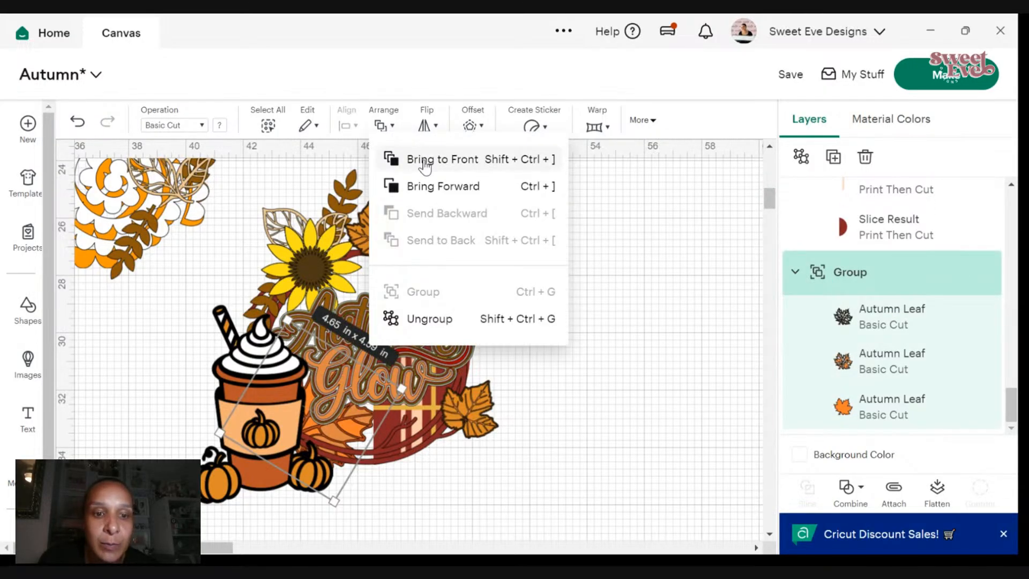
click(423, 160)
scroll(885, 314, up, 3)
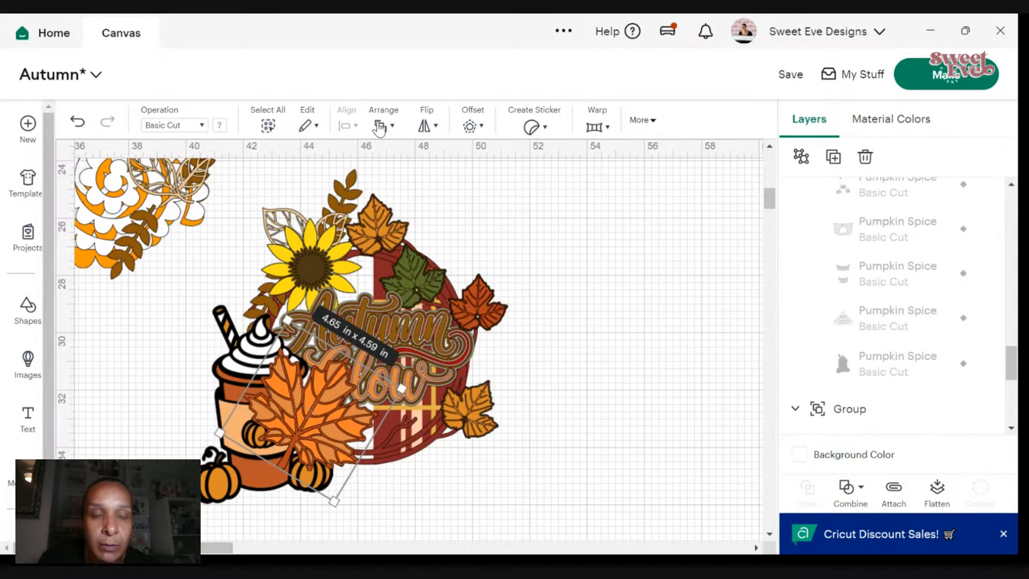
click(380, 127)
click(429, 241)
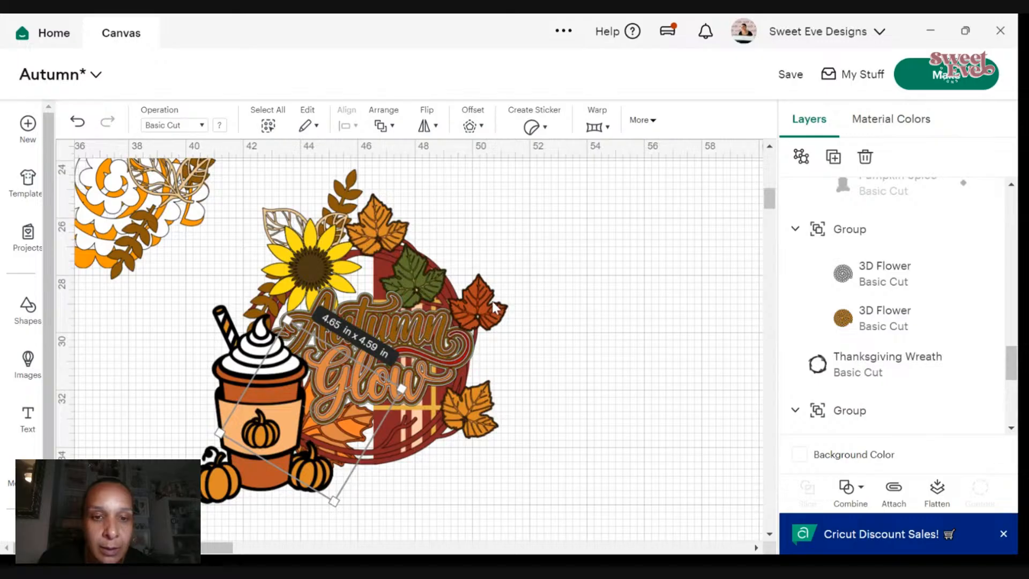
- Send the Thanksgiving Wreath layer to the back of the design
click(424, 441)
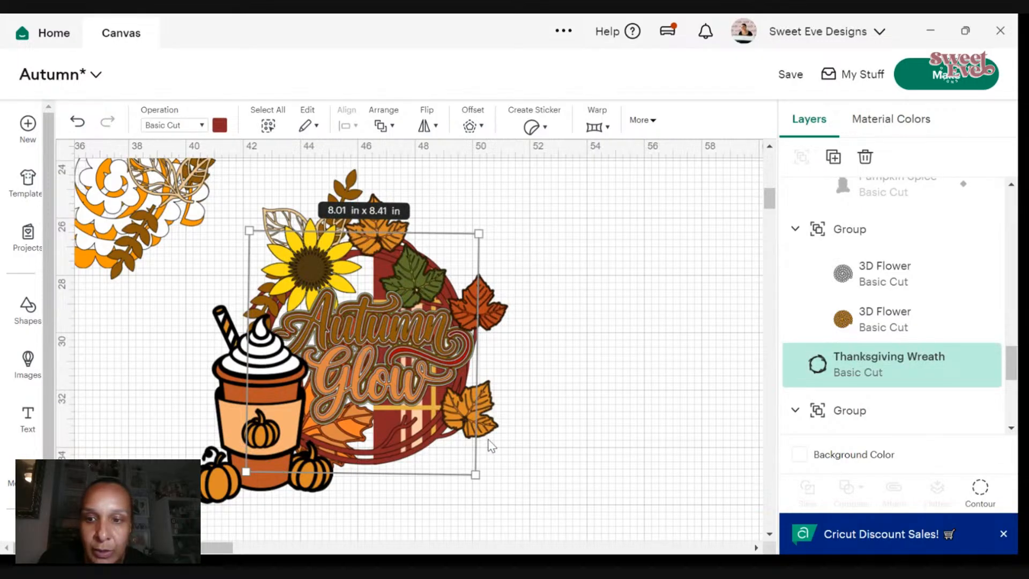
right_click(866, 382)
click(751, 448)
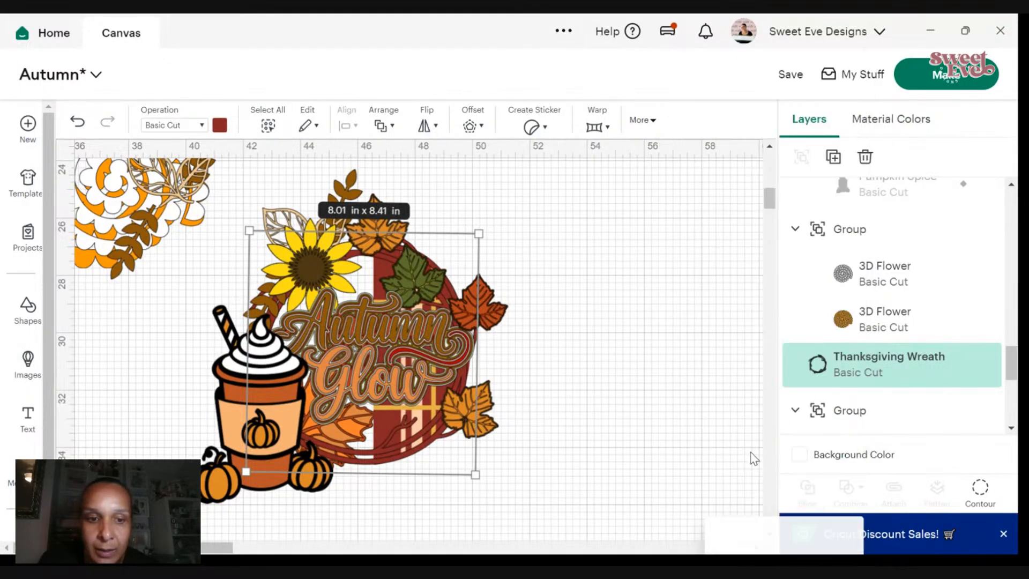
click(641, 380)
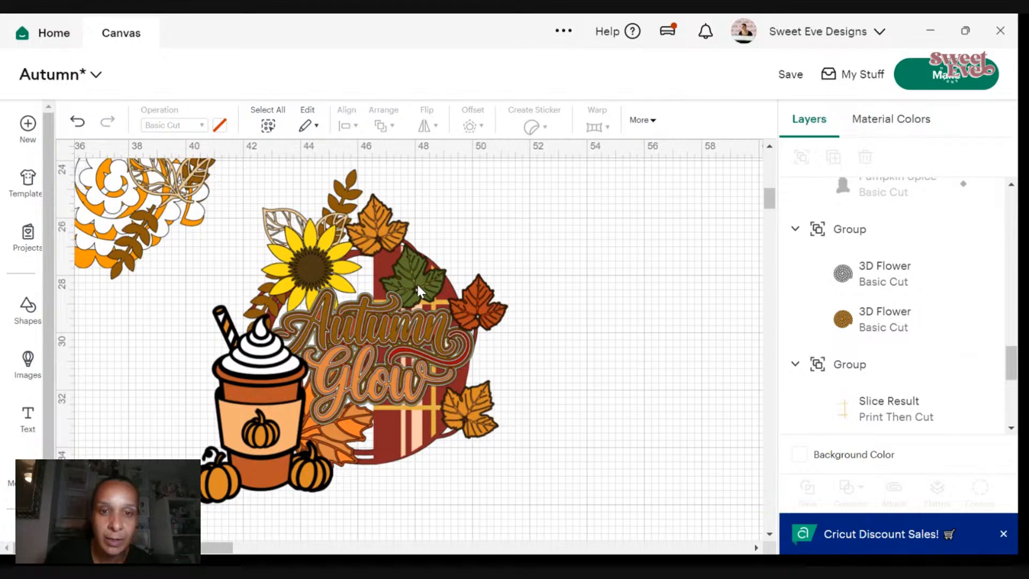
- Send the plaid half-circle group of Slice Result layers to the back of the design
scroll(941, 354, down, 3)
scroll(911, 332, up, 2)
click(863, 287)
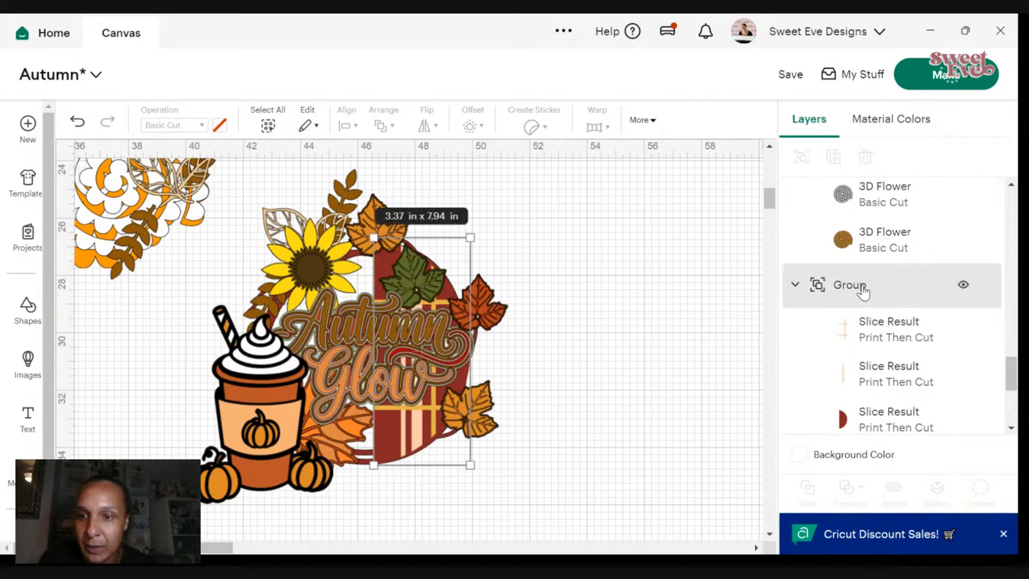
right_click(863, 289)
click(743, 459)
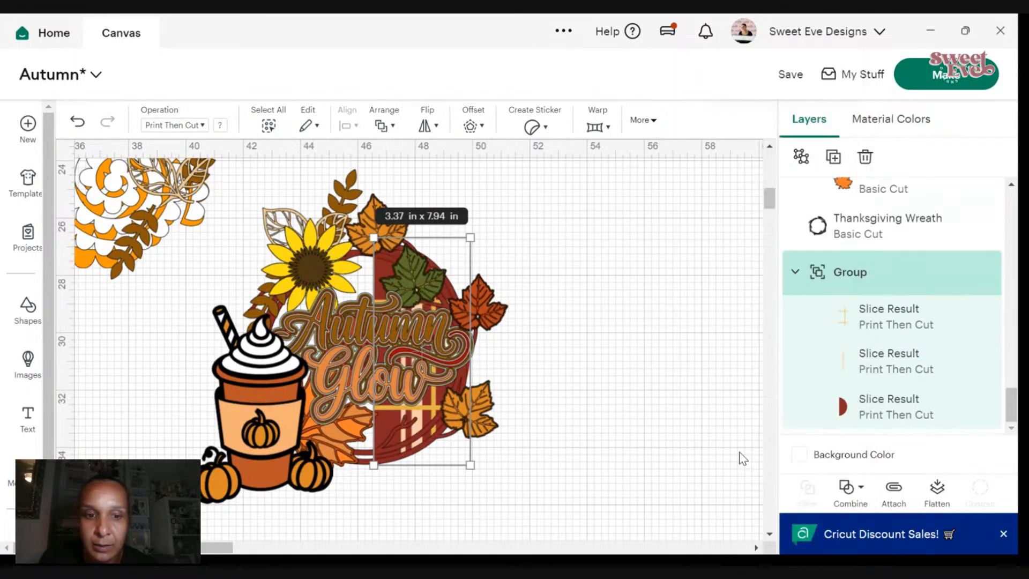
click(650, 397)
scroll(625, 343, up, 1)
scroll(621, 306, down, 2)
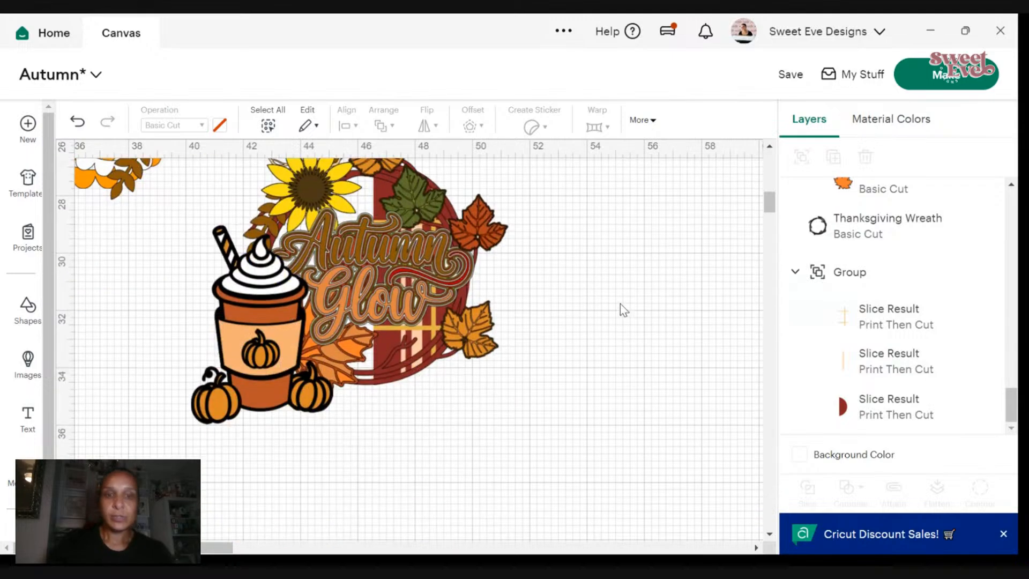
scroll(620, 303, up, 2)
scroll(617, 311, down, 3)
drag(499, 434, 115, 257)
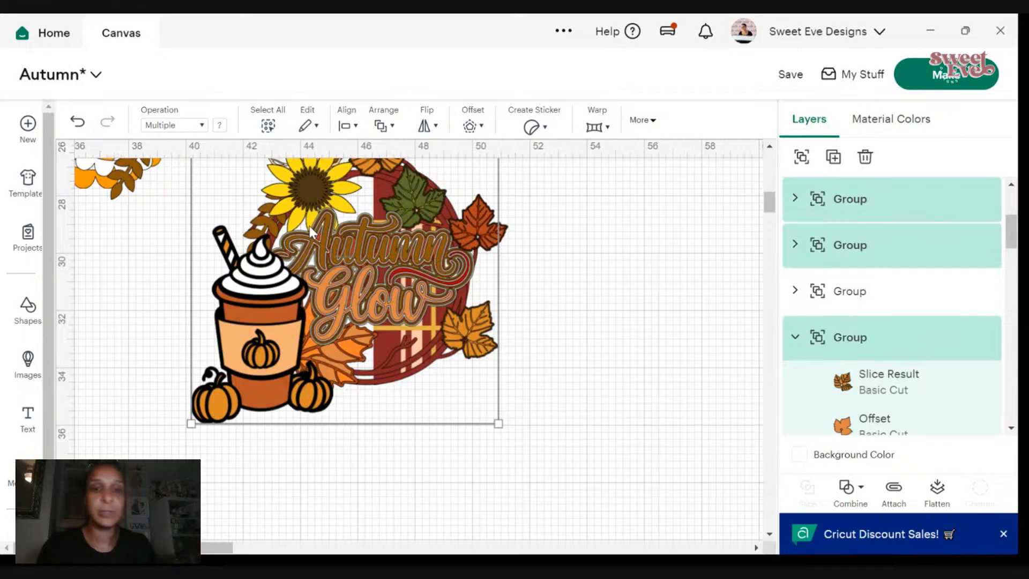
scroll(496, 261, up, 2)
scroll(655, 303, up, 2)
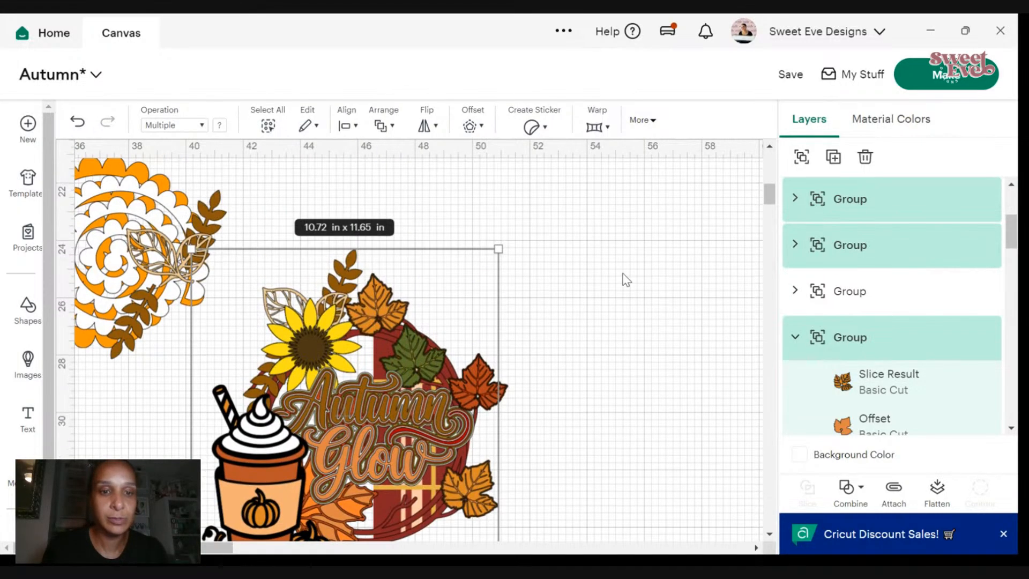
scroll(272, 210, down, 2)
drag(578, 462, 471, 374)
click(77, 121)
drag(624, 489, 287, 284)
drag(625, 271, 459, 364)
click(77, 121)
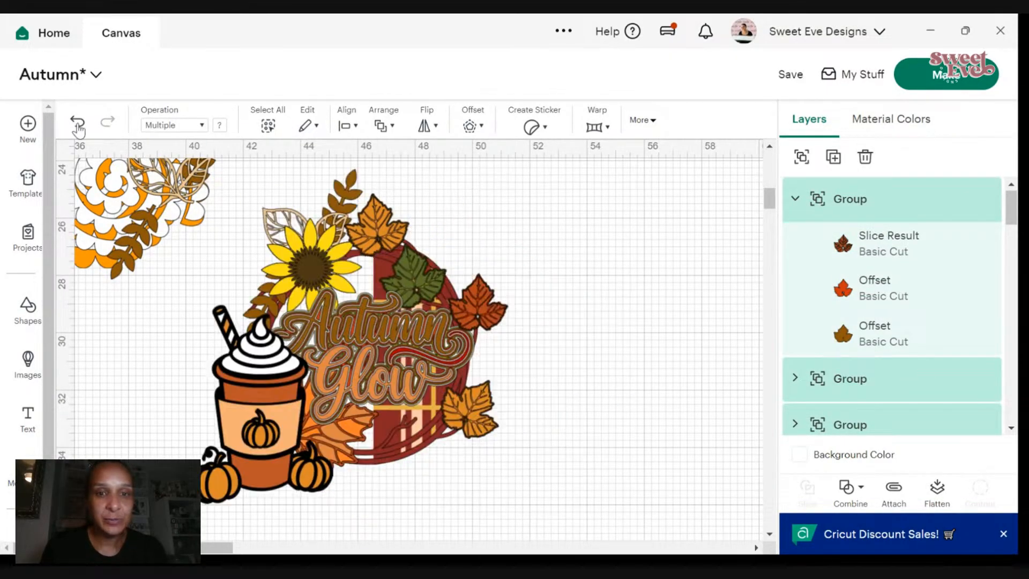
drag(664, 464, 223, 156)
click(275, 185)
- Hide the Large Leaf foliage group and the 3D Flower group beside the Autumn Glow wreath
click(115, 206)
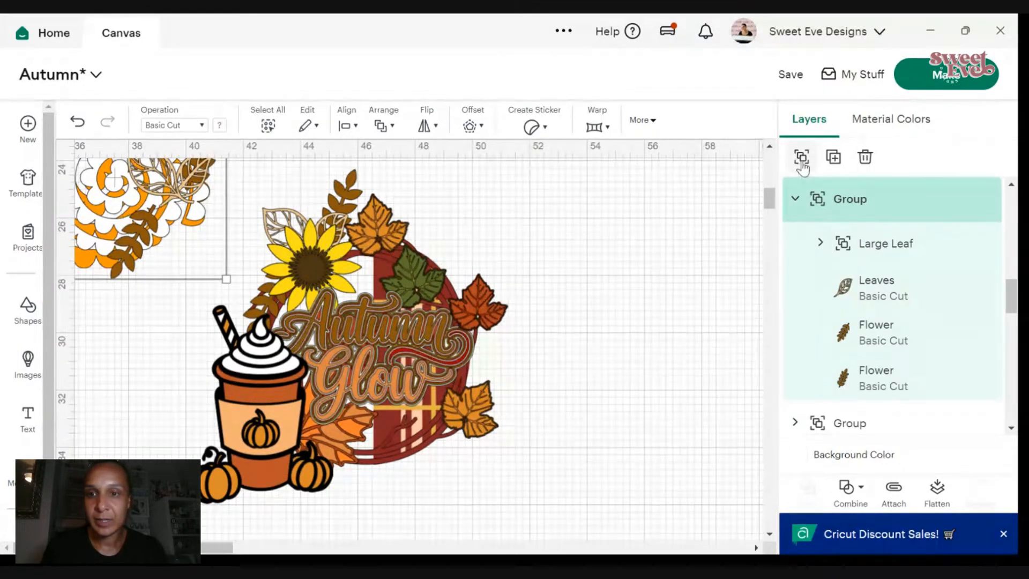
click(802, 162)
click(979, 202)
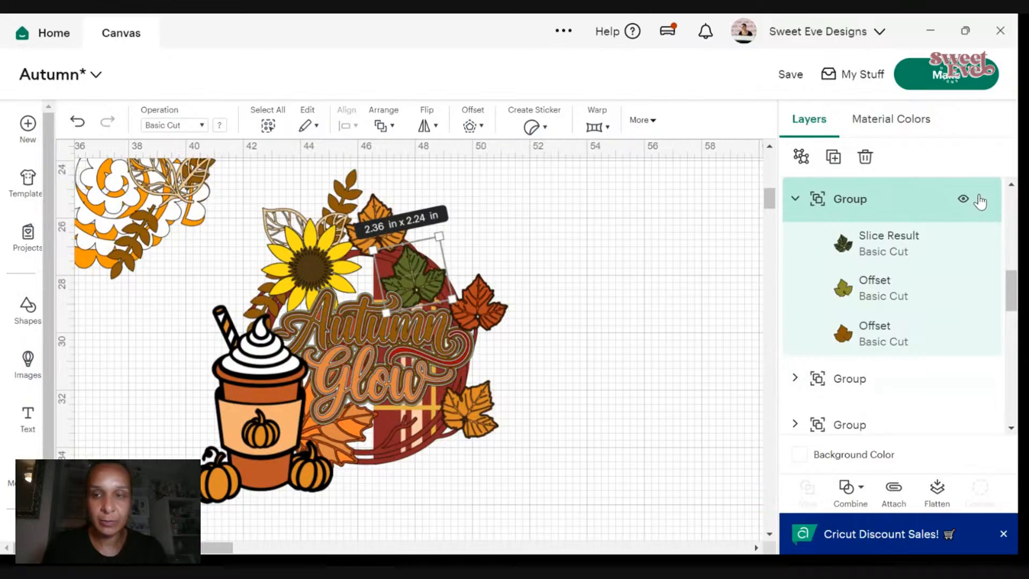
click(110, 375)
click(124, 186)
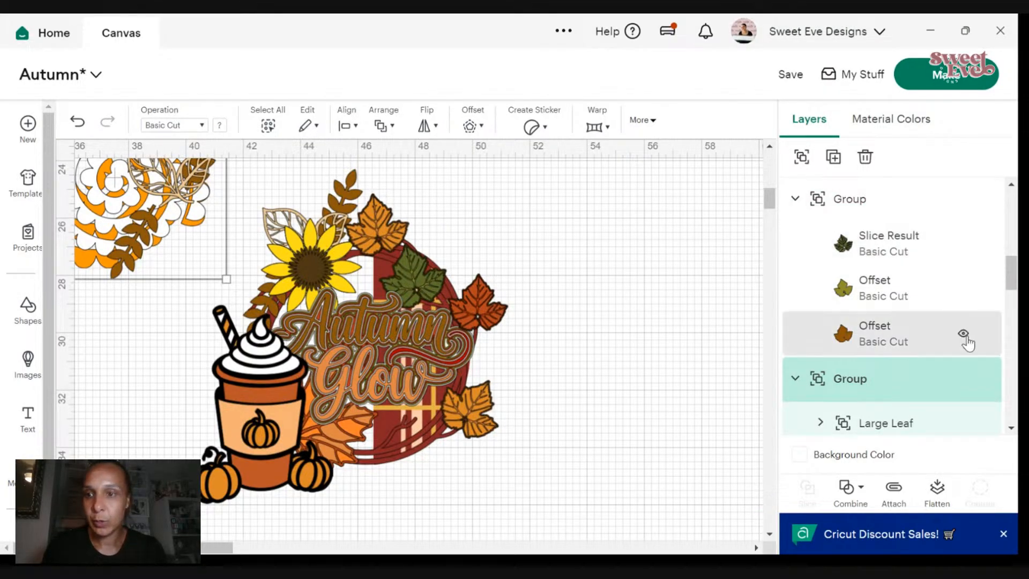
click(964, 379)
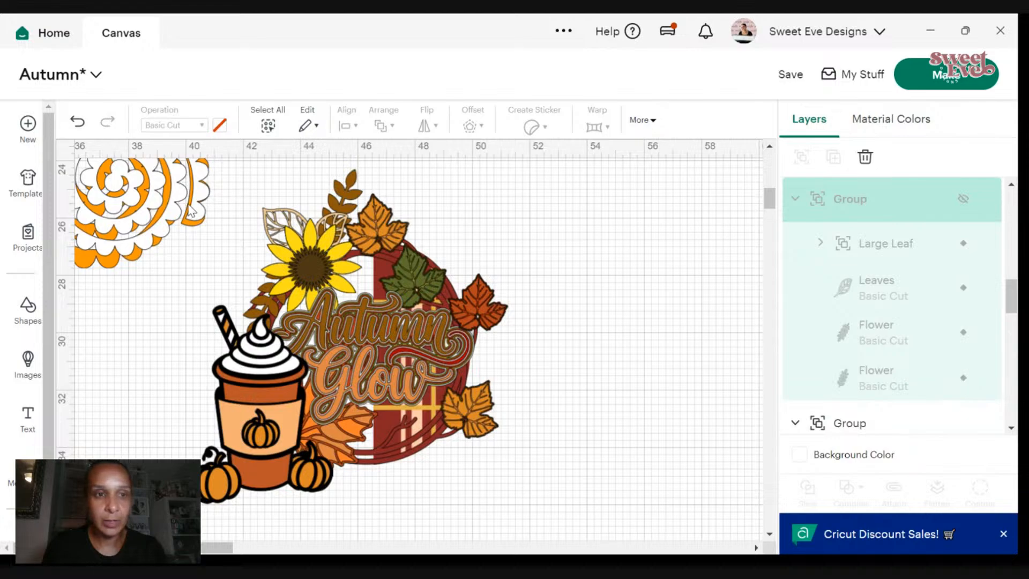
click(192, 211)
click(965, 198)
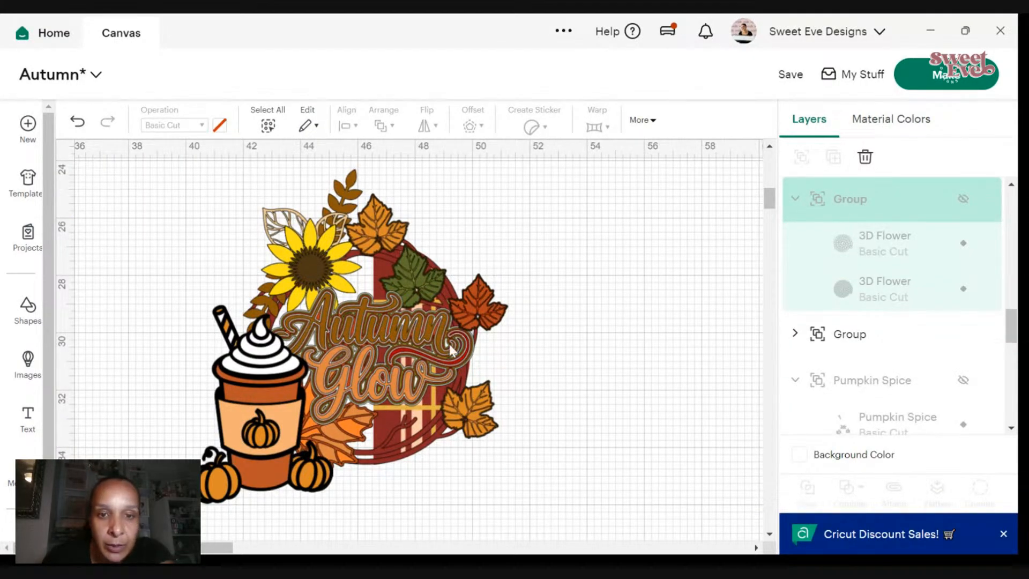
- Hide the plaid Slice Result group and the sunflower-and-foliage group within the wreath
scroll(926, 283, down, 10)
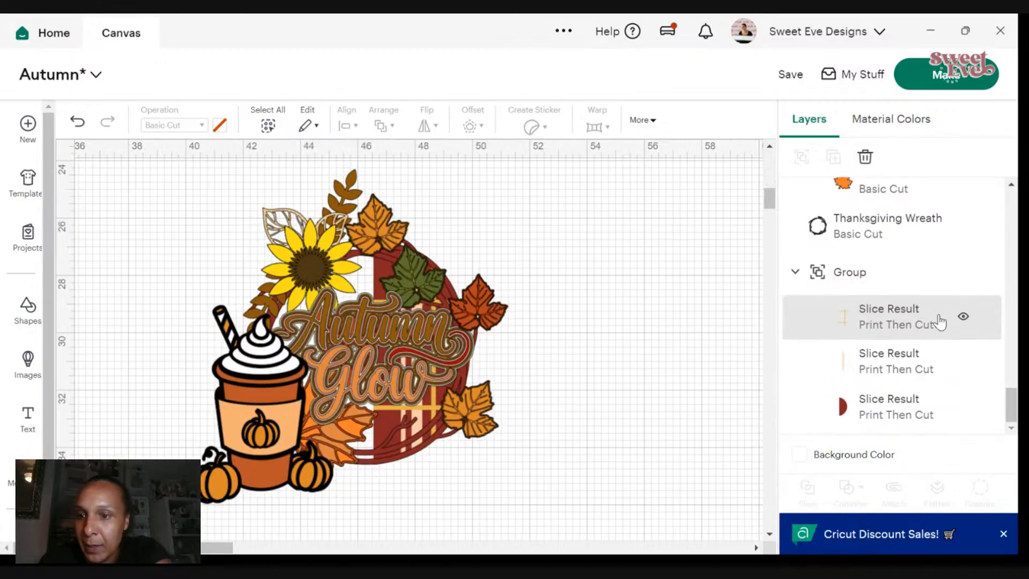
click(964, 271)
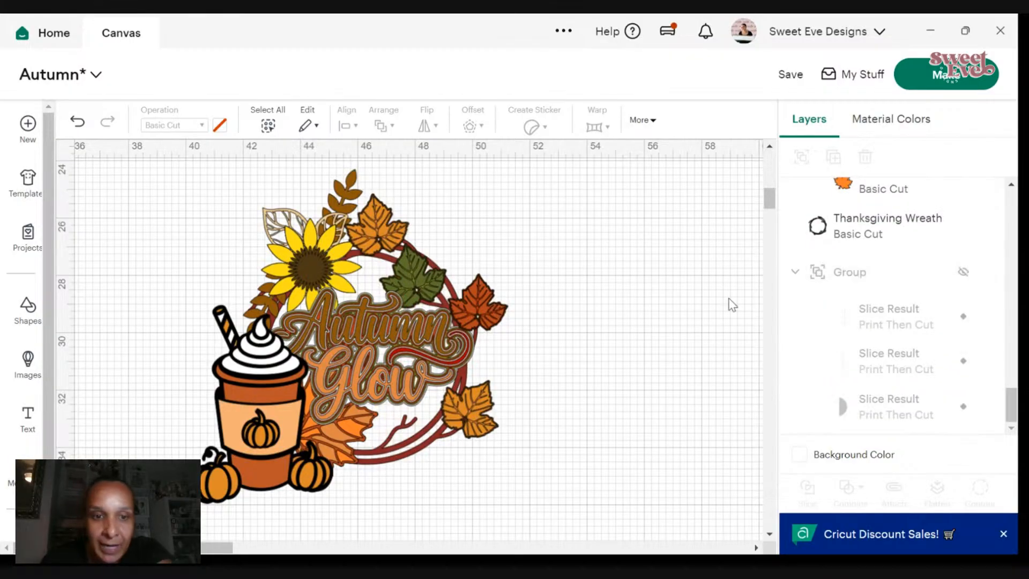
scroll(625, 278, up, 2)
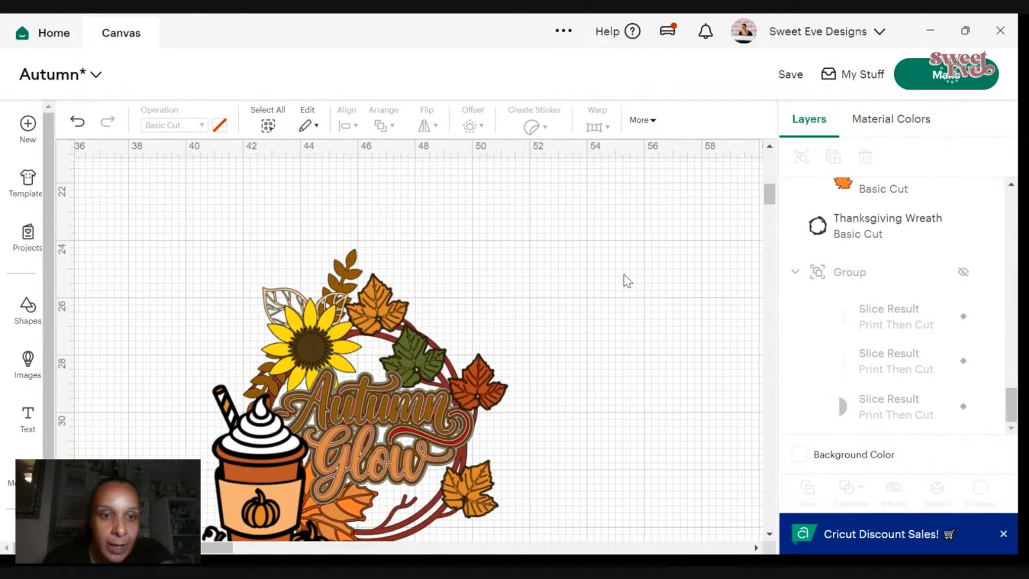
scroll(627, 280, down, 2)
click(325, 243)
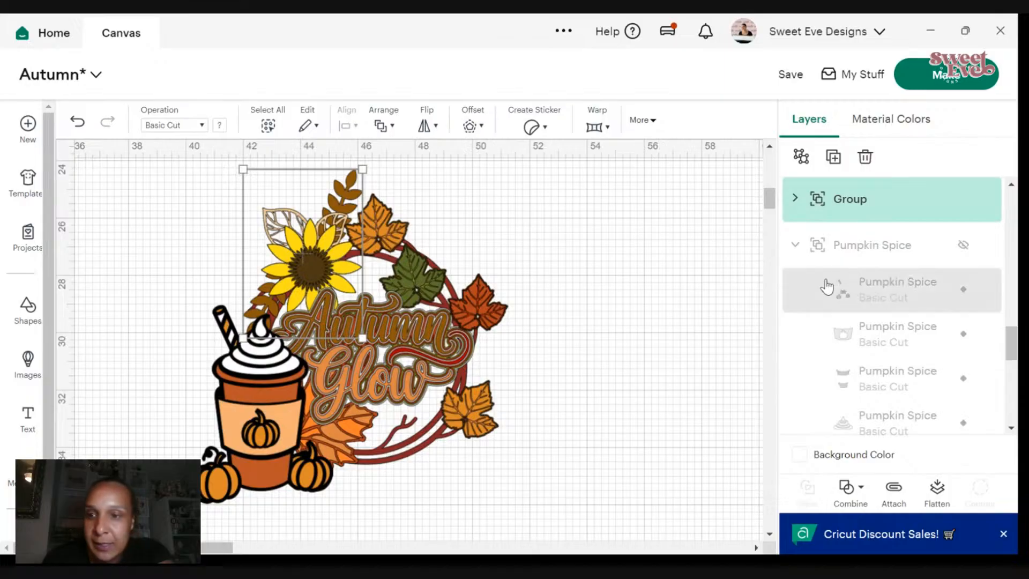
click(964, 200)
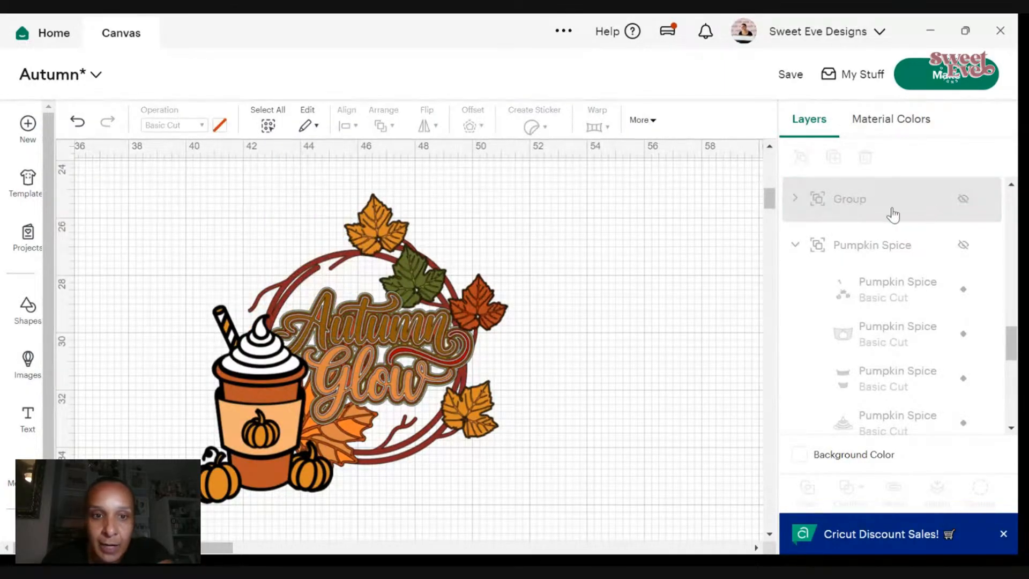
- Rotate the small orange leaf at the top of the wreath slightly counterclockwise
click(393, 238)
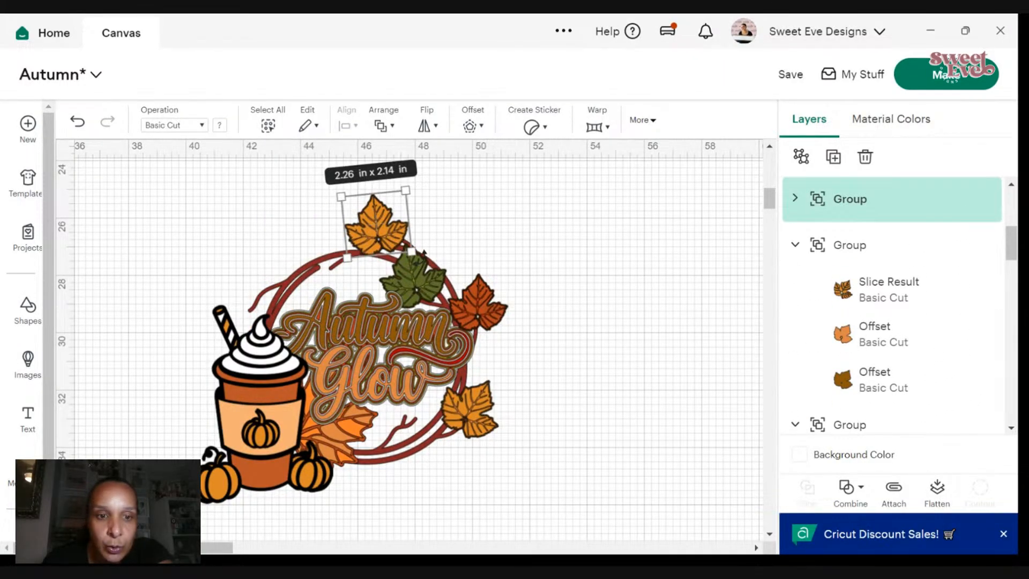
drag(423, 254, 418, 257)
click(583, 241)
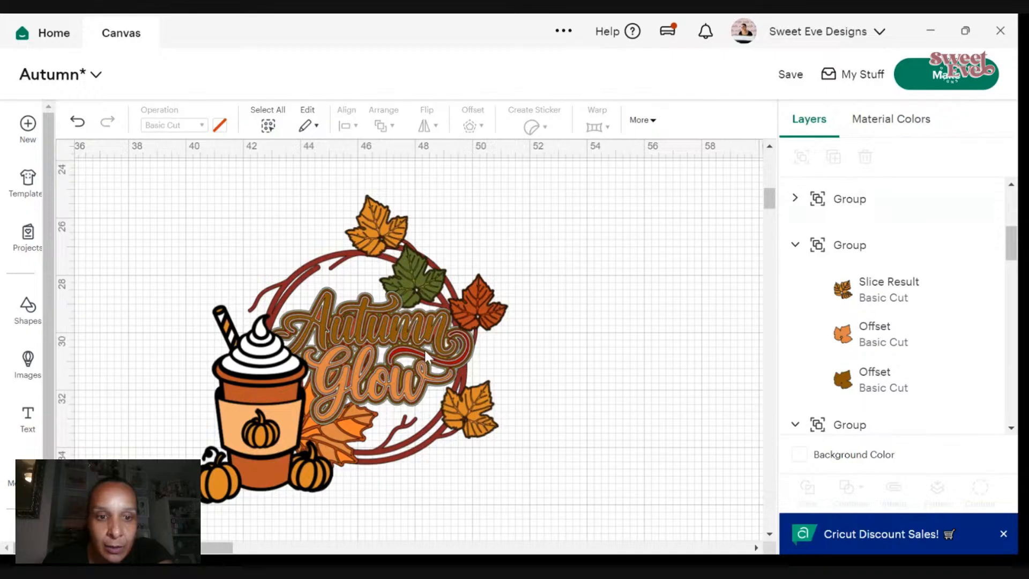
- Bring the Autumn Glow title group to the front and nudge it slightly to the right
click(353, 365)
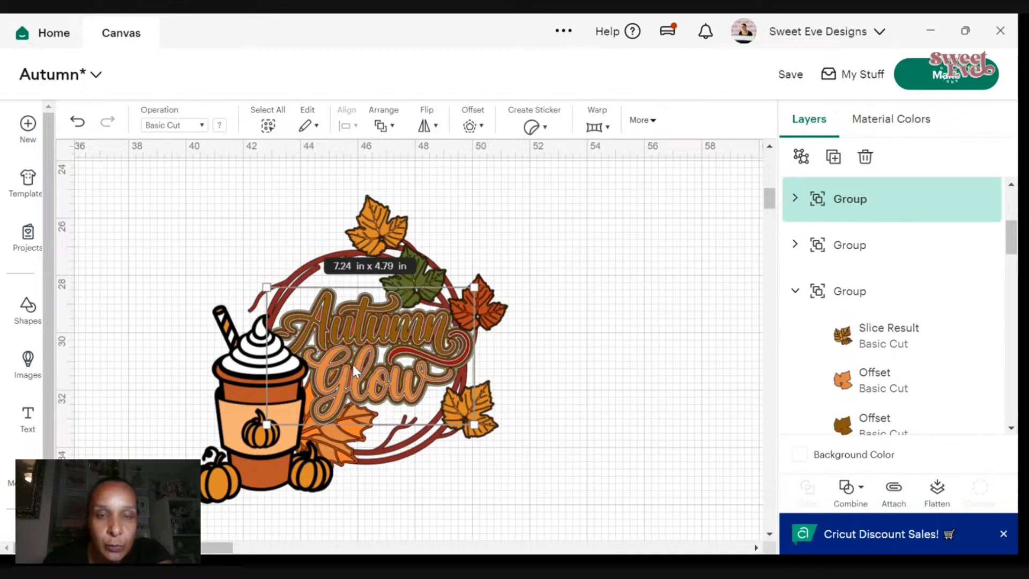
click(379, 126)
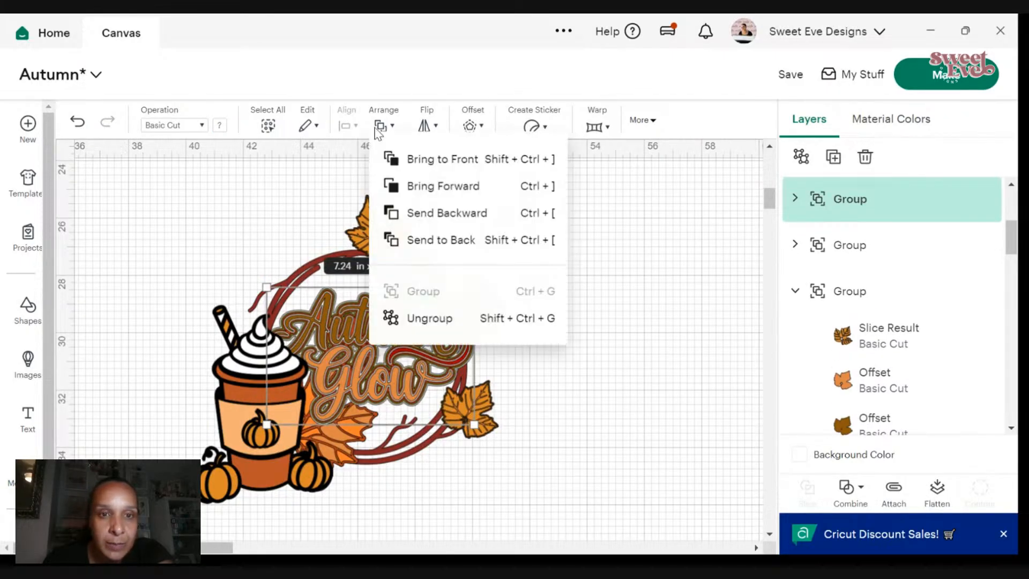
click(413, 160)
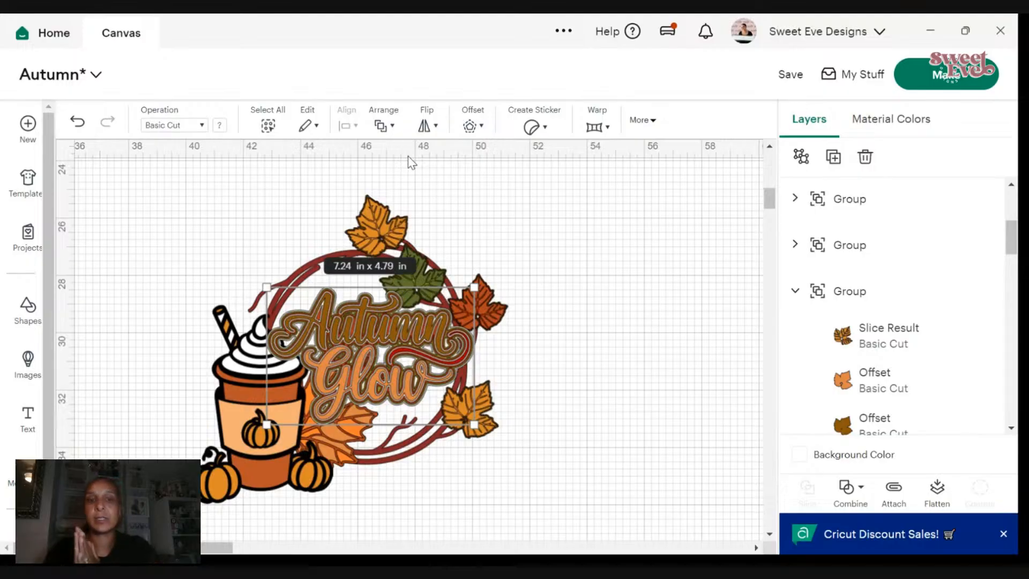
mouse_move(397, 325)
mouse_down()
mouse_move(410, 326)
mouse_move(395, 335)
mouse_move(376, 304)
mouse_move(492, 423)
mouse_move(407, 348)
mouse_move(407, 319)
mouse_move(403, 326)
mouse_up()
click(650, 322)
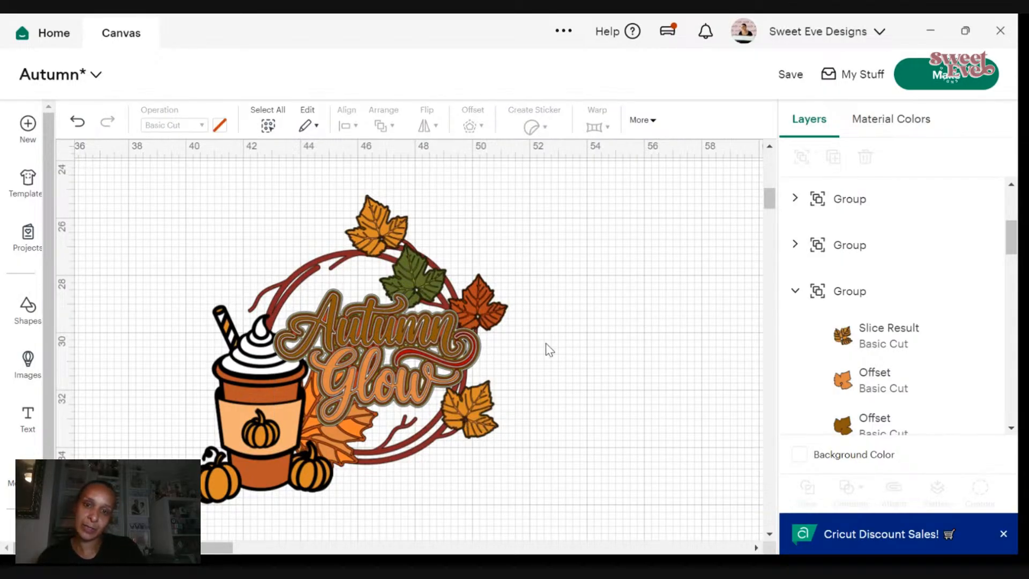
- Reposition the large Autumn Leaf behind the cup's left side, rotated to about 326°, and shift the Autumn Glow title to about x 42.66, y 28.73
click(485, 413)
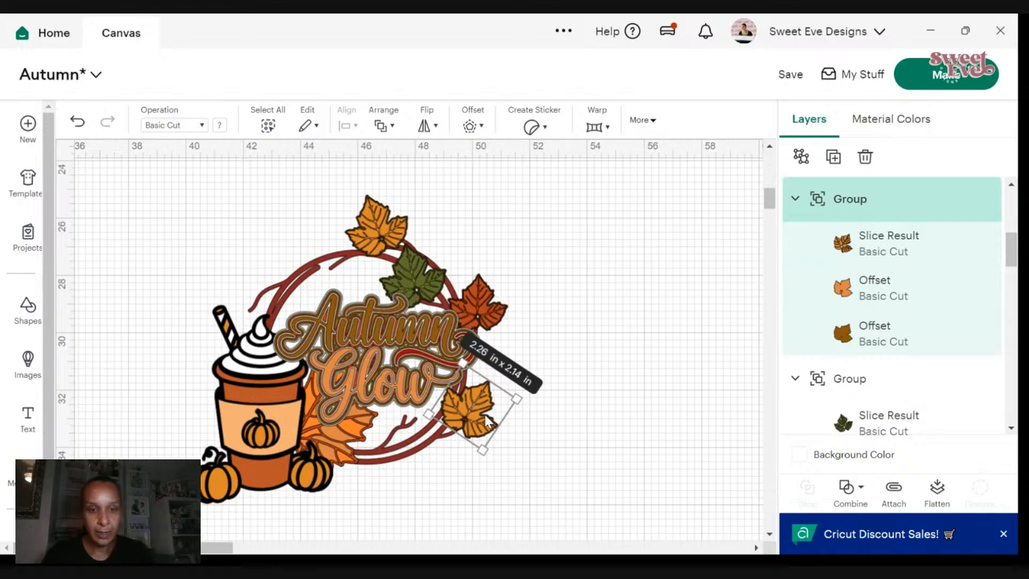
click(620, 395)
click(361, 435)
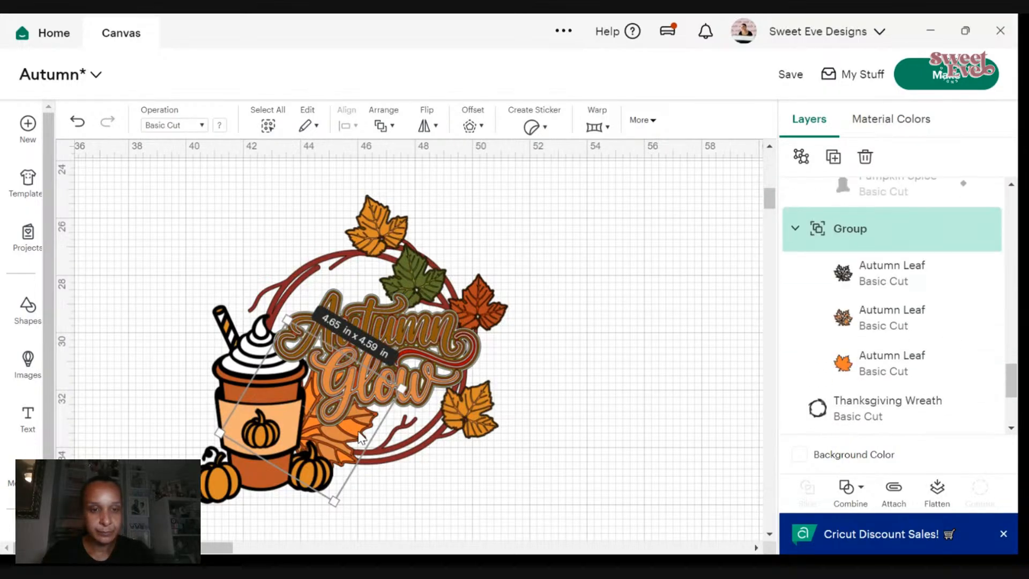
drag(360, 437, 273, 424)
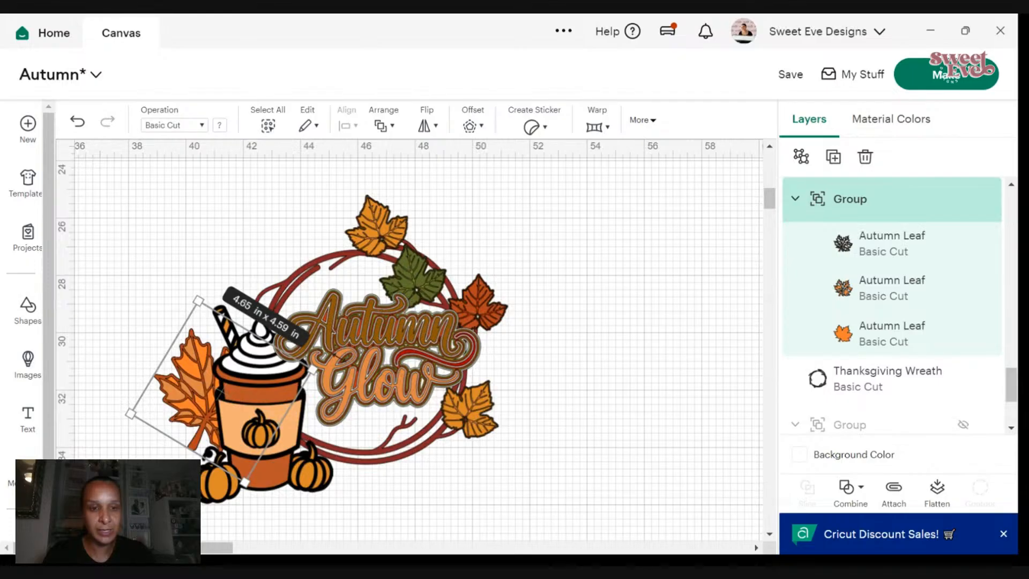
drag(199, 301, 240, 309)
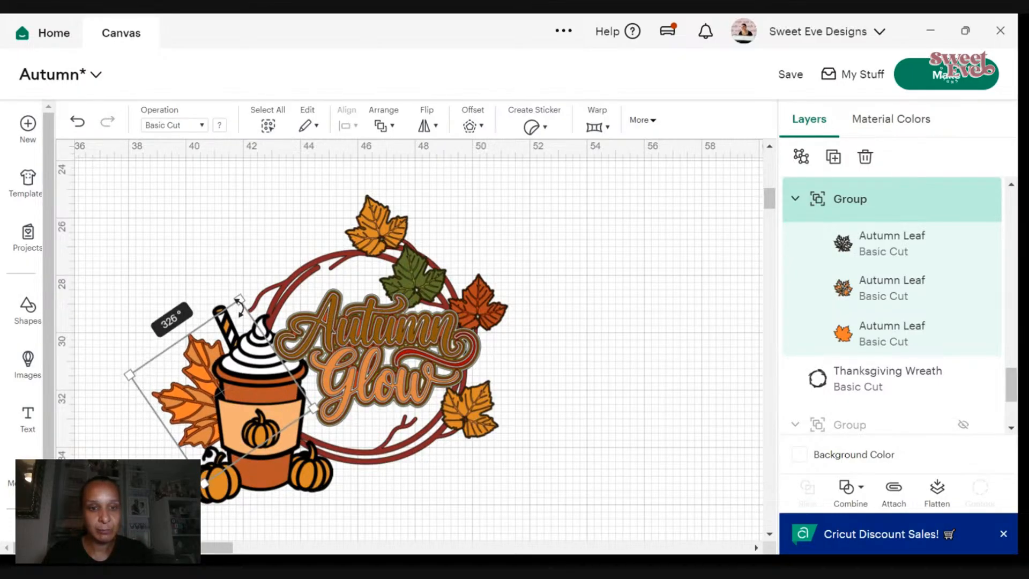
drag(434, 320, 405, 333)
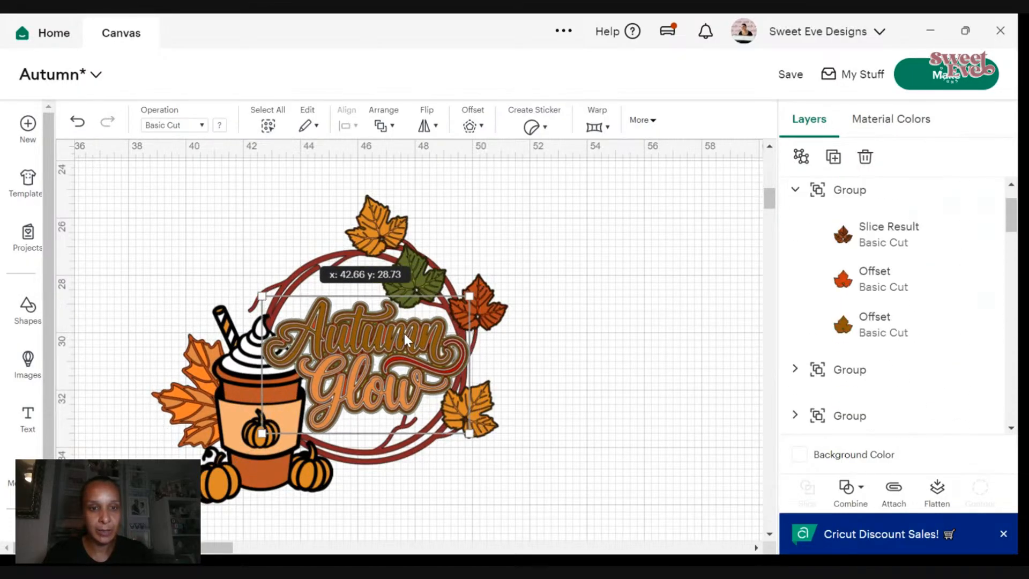
- Duplicate the large Autumn Leaf group and place the rotated copy at the wreath's lower right, beneath the small orange leaf
click(197, 414)
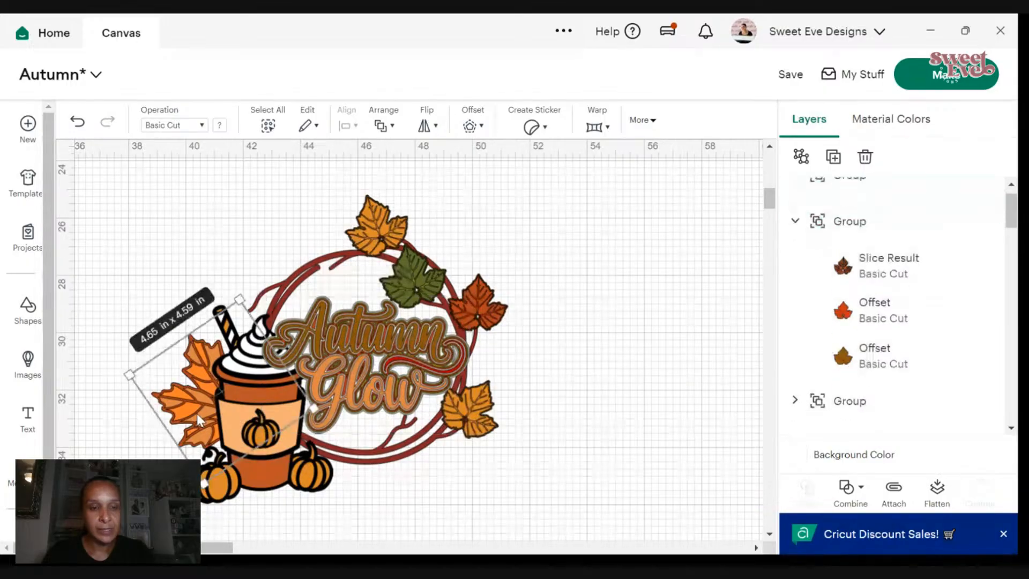
right_click(201, 413)
click(249, 237)
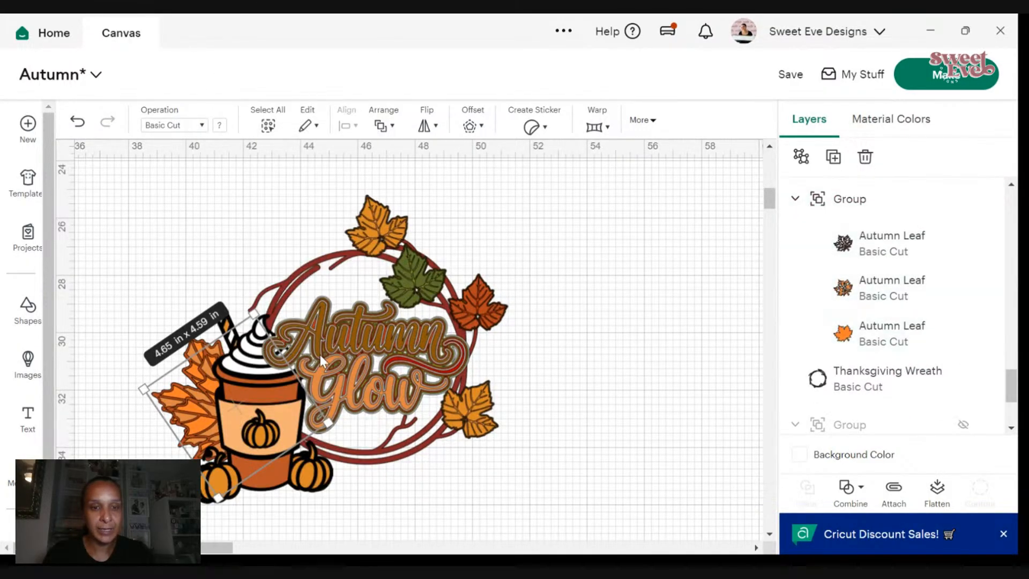
drag(216, 394, 446, 418)
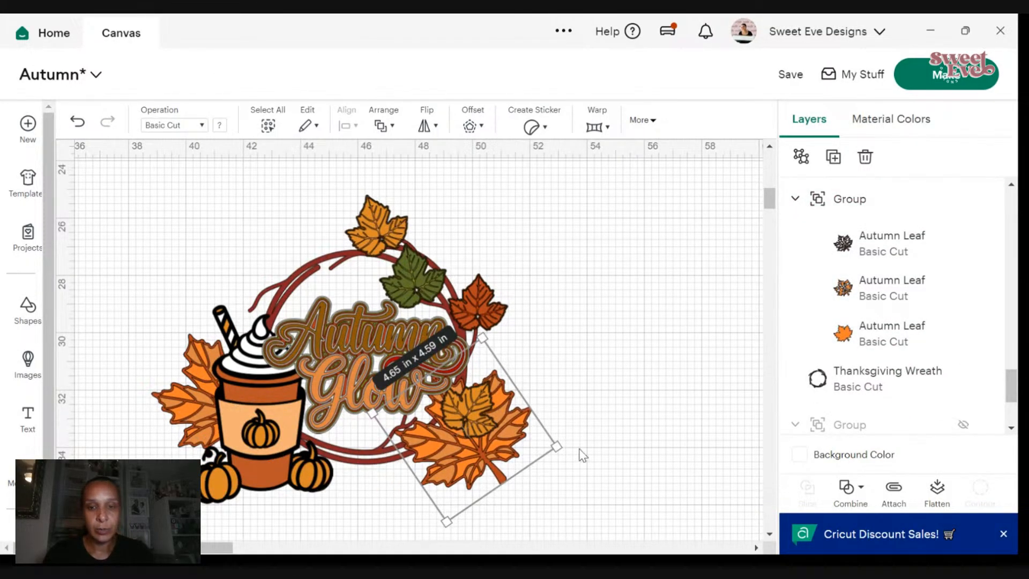
drag(571, 450, 572, 418)
drag(449, 449, 443, 465)
- Send the duplicated Autumn Leaf to the back and nudge it slightly upward at the wreath's lower right
right_click(450, 460)
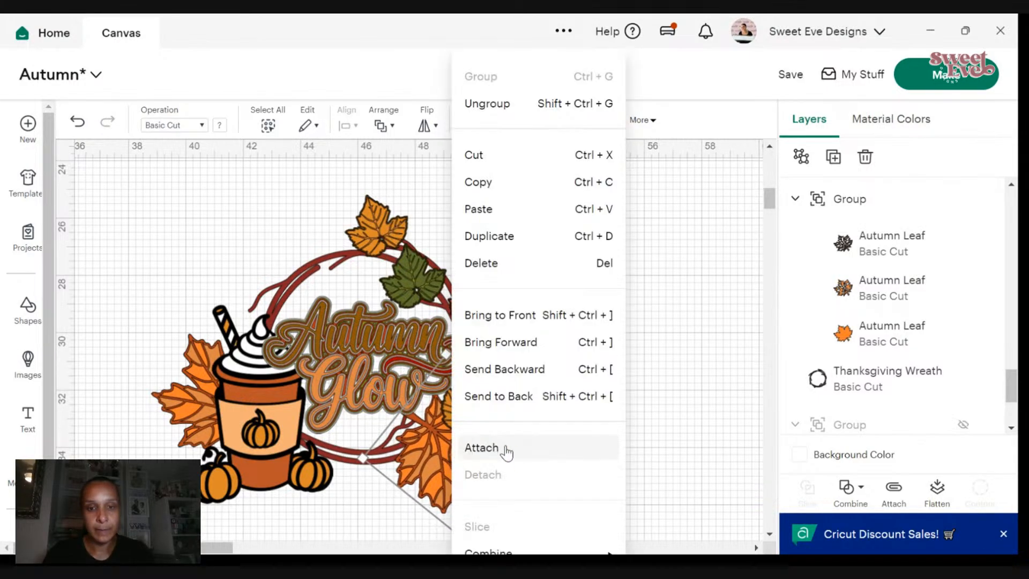
click(505, 399)
click(611, 386)
click(475, 456)
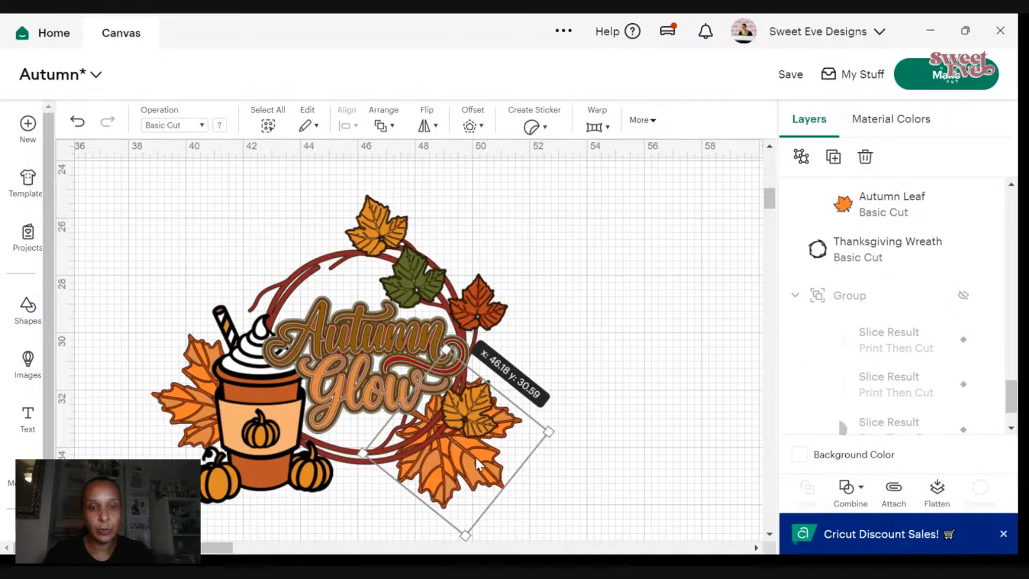
click(641, 375)
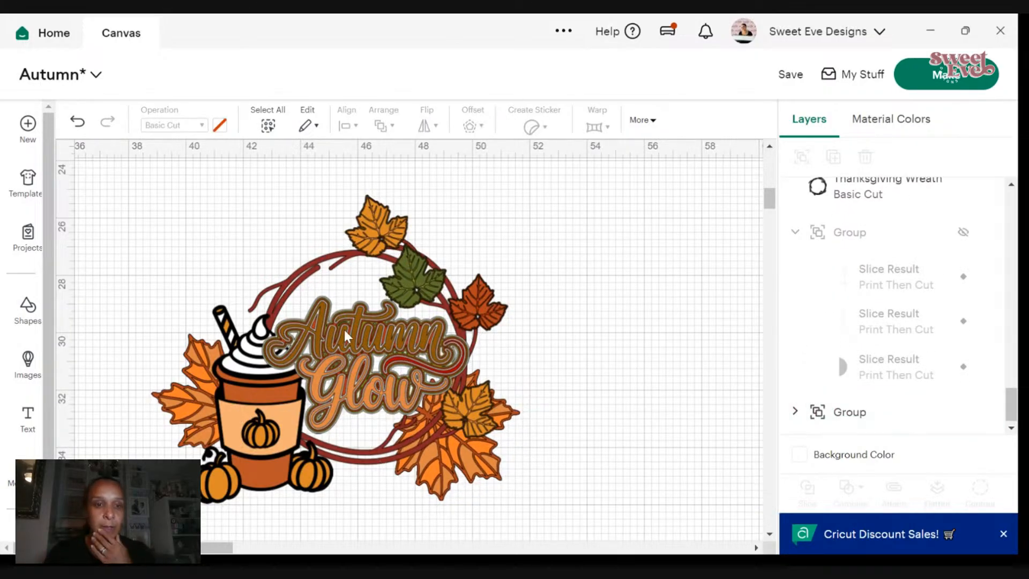
- Show the hidden group that contains the Large Leaf, Leaves and two Flower sprig layers
scroll(965, 236, up, 5)
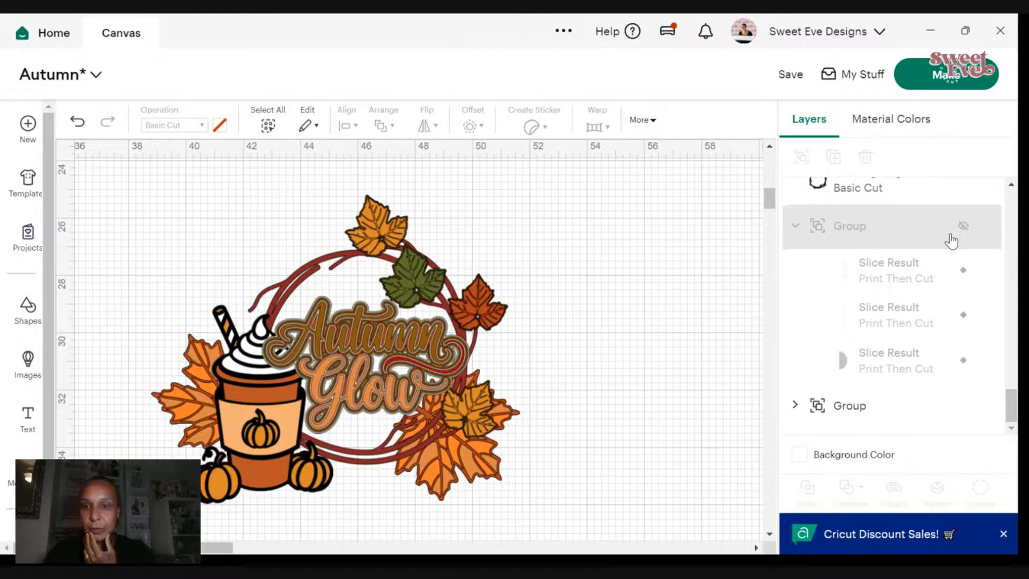
scroll(959, 253, up, 3)
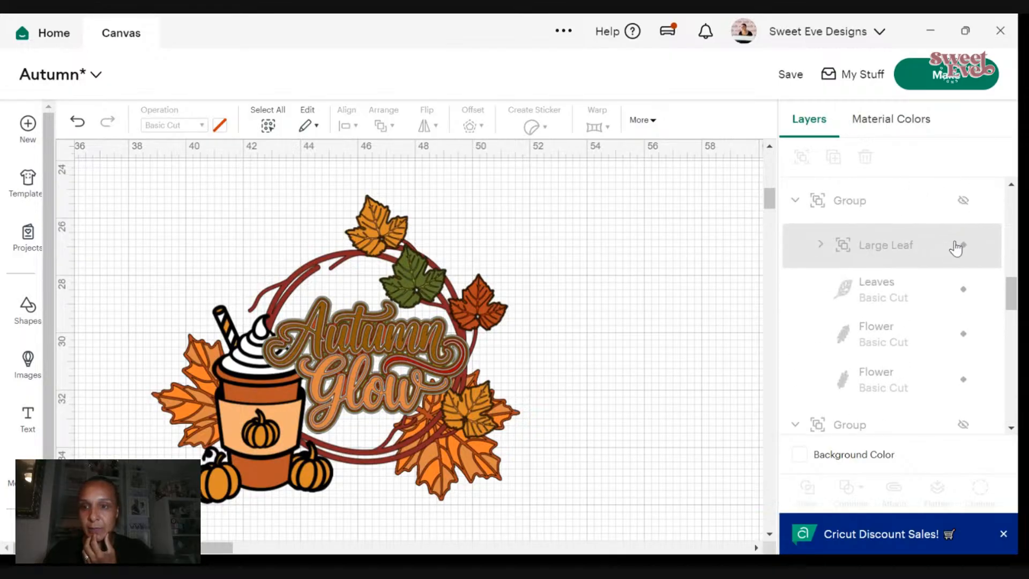
click(964, 202)
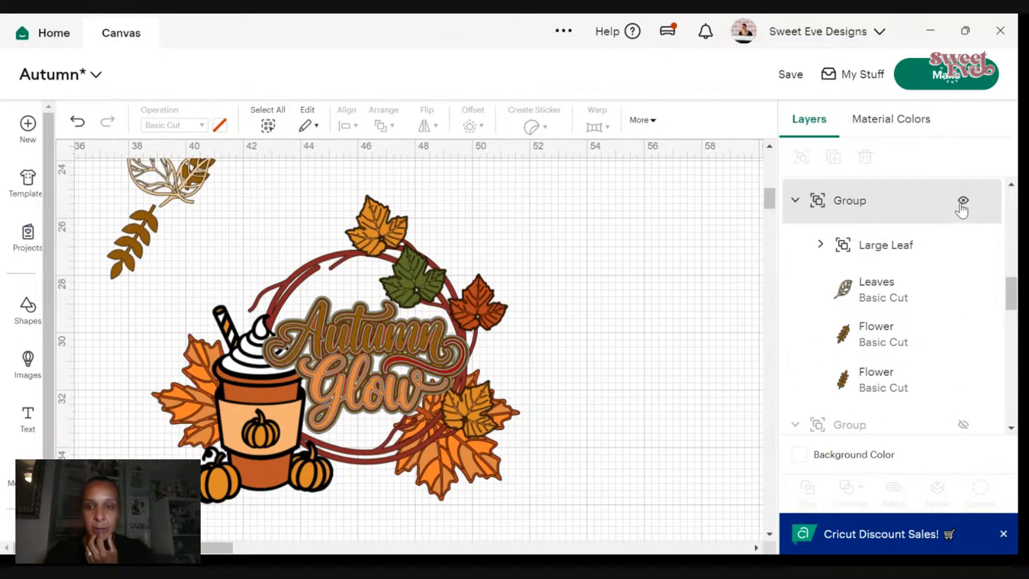
- Examine the project's layer groups, expanding and collapsing them, to find the hidden group with the sunflower
scroll(961, 215, up, 5)
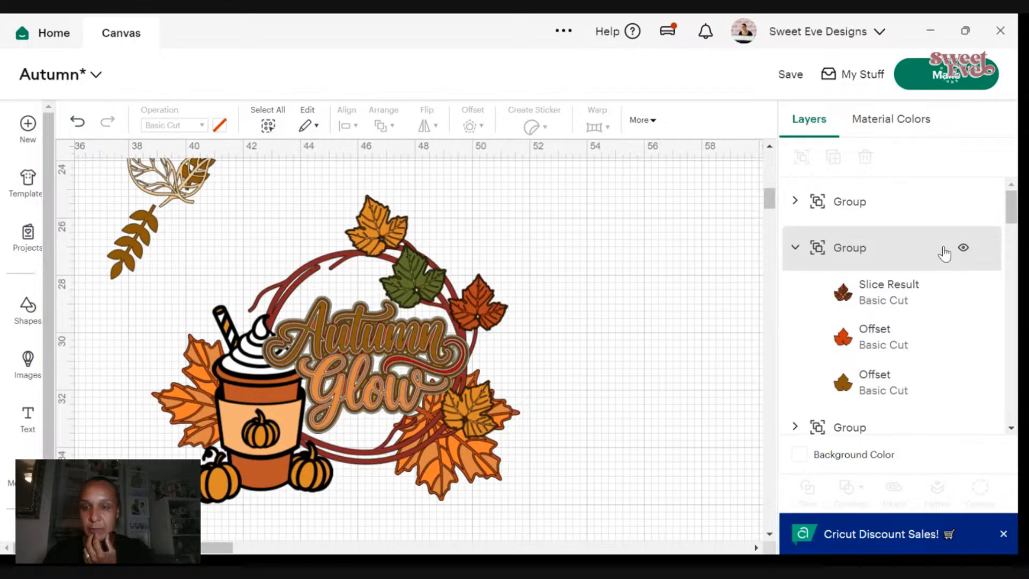
scroll(948, 260, down, 2)
scroll(956, 278, up, 1)
scroll(962, 273, down, 2)
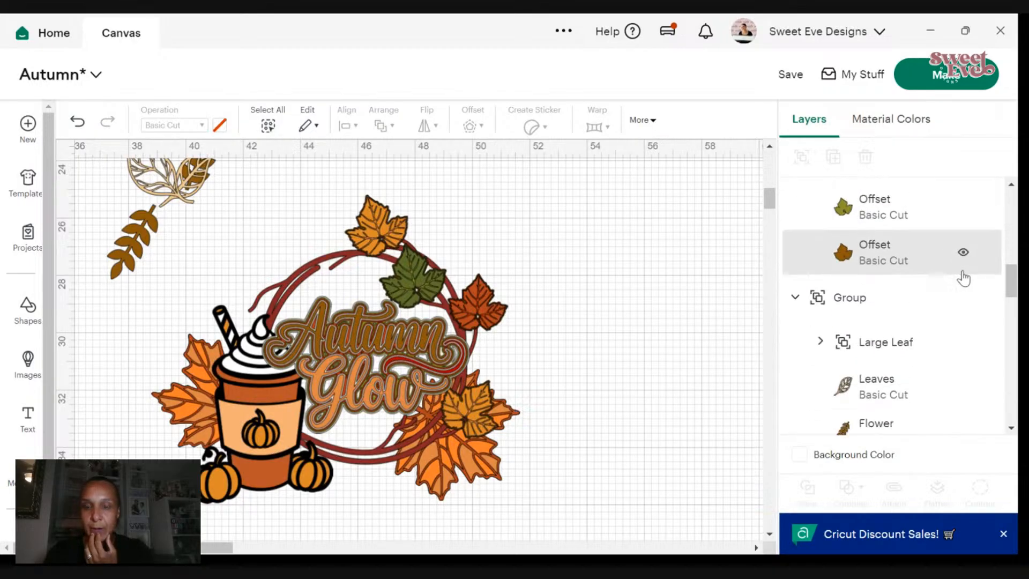
scroll(963, 277, down, 2)
scroll(944, 284, down, 3)
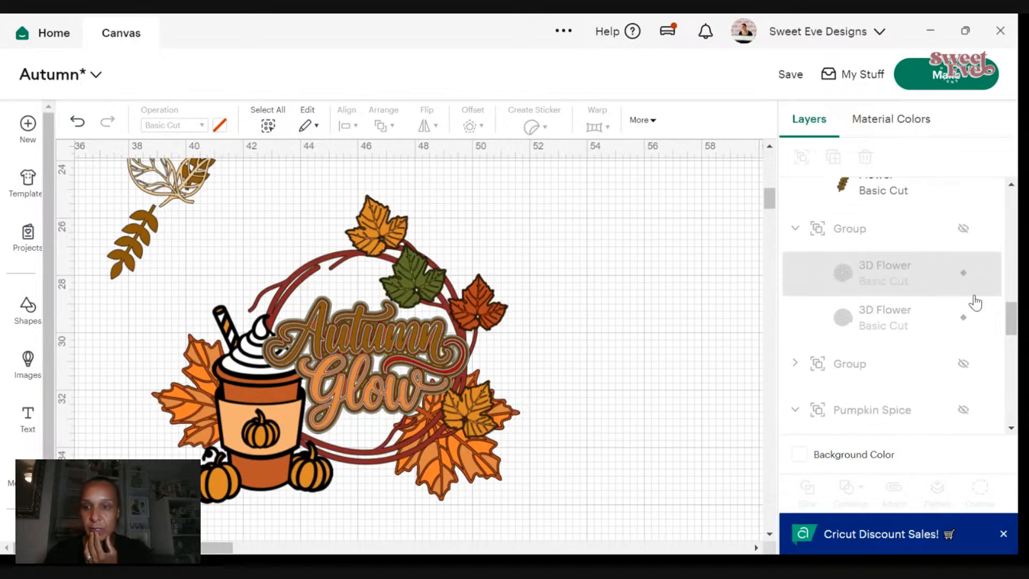
scroll(965, 297, down, 8)
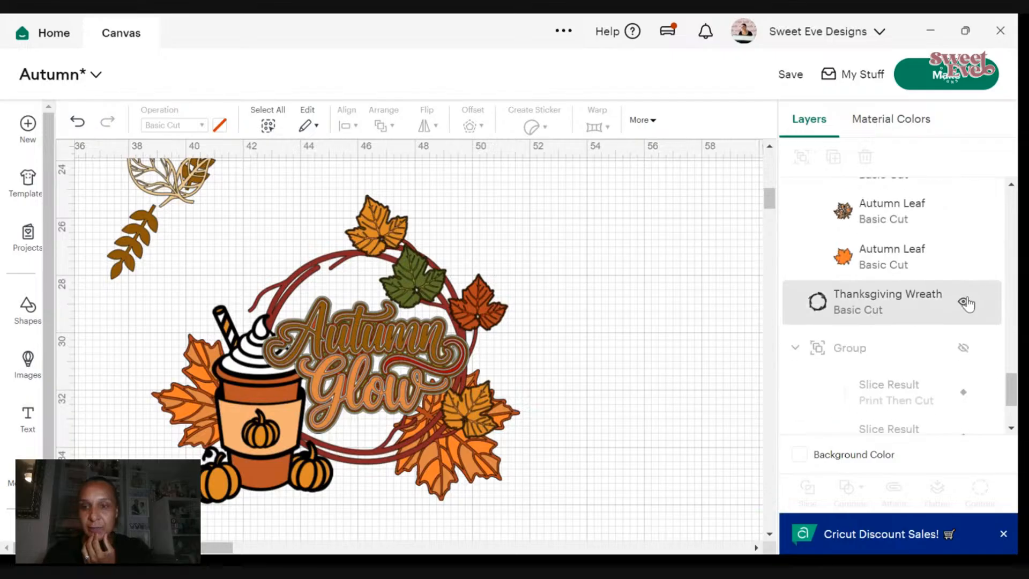
scroll(974, 316, down, 8)
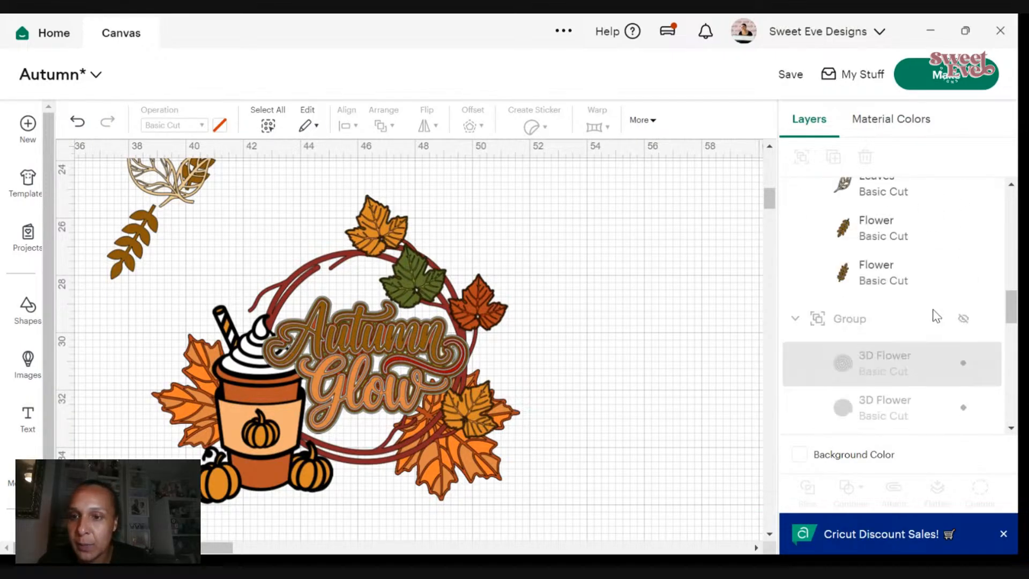
click(796, 203)
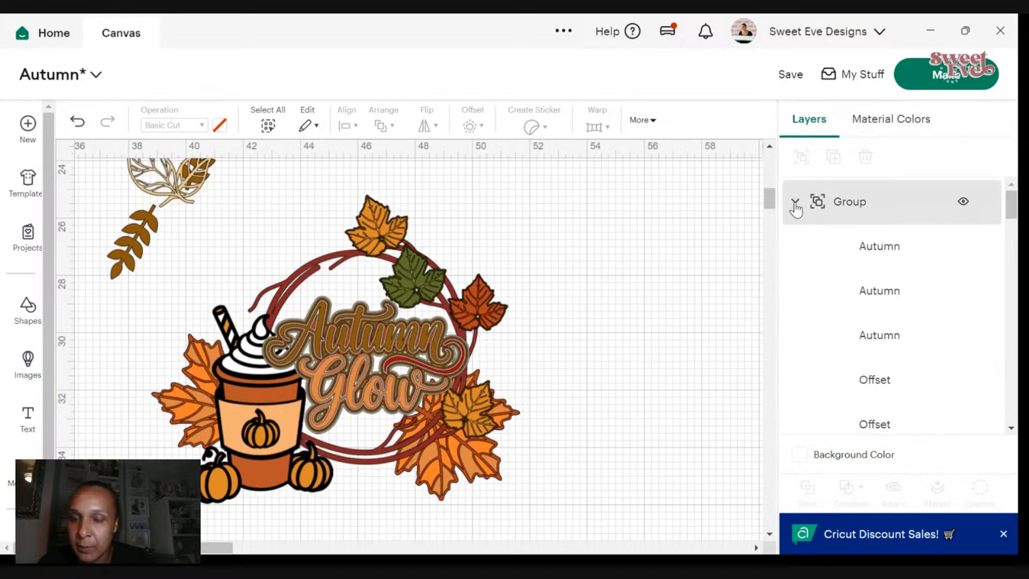
click(797, 202)
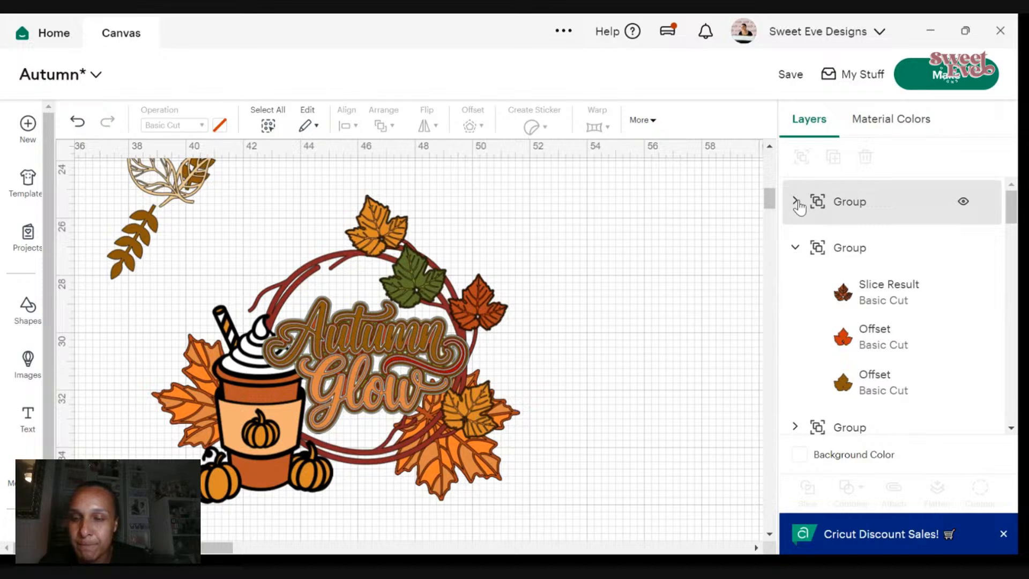
scroll(863, 252, down, 5)
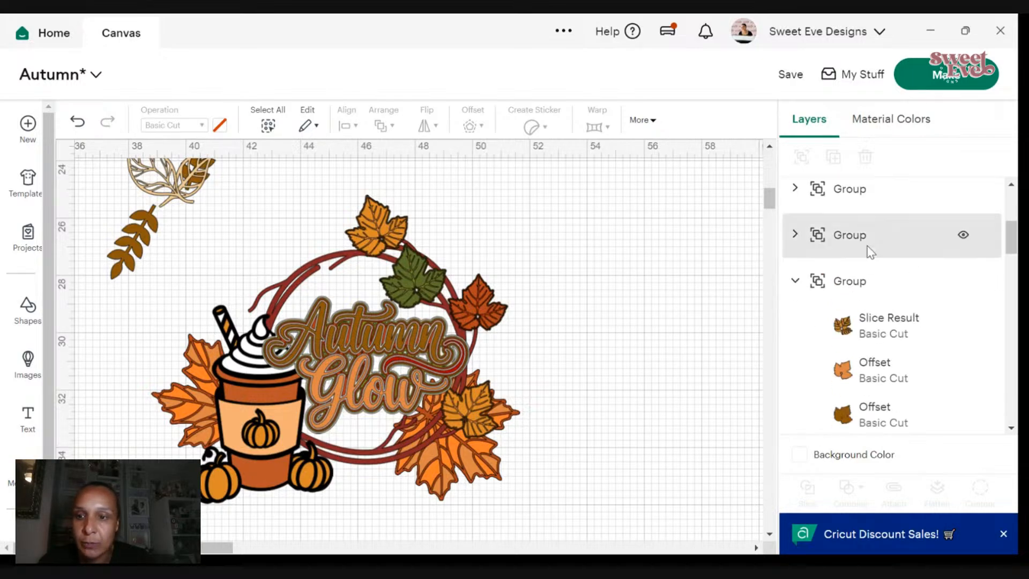
click(795, 264)
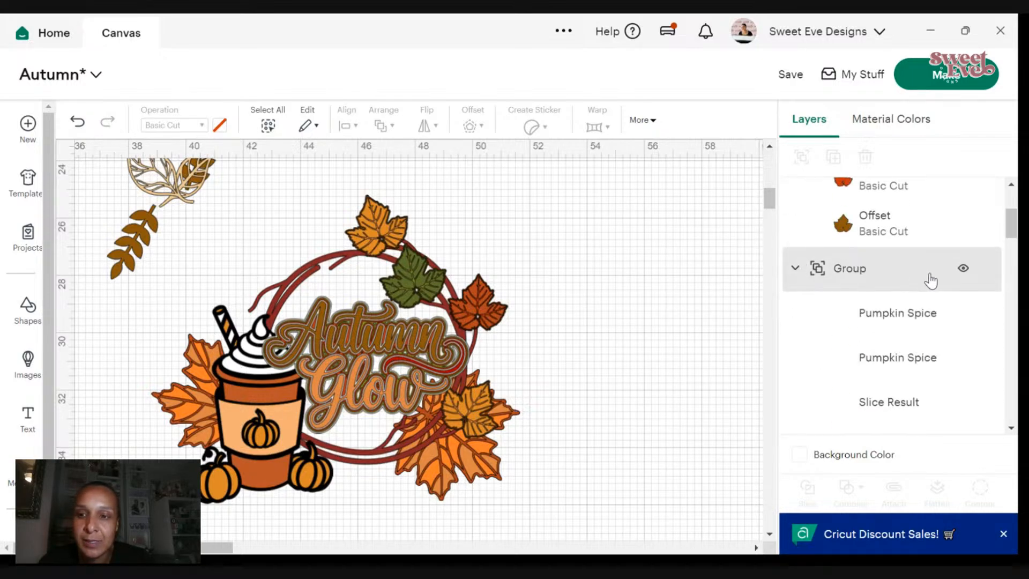
scroll(923, 279, down, 2)
click(795, 377)
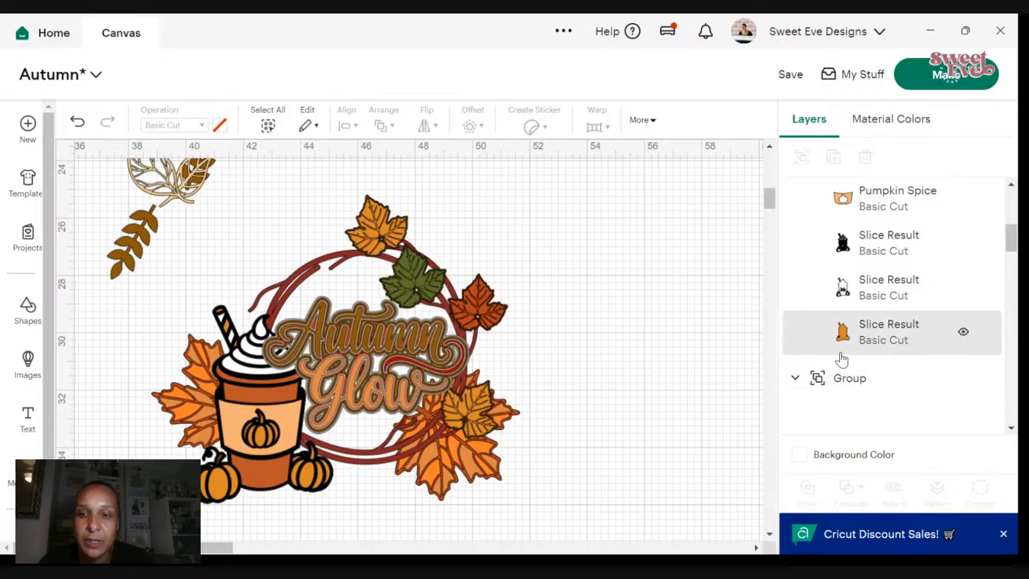
scroll(857, 321, down, 3)
scroll(836, 252, down, 3)
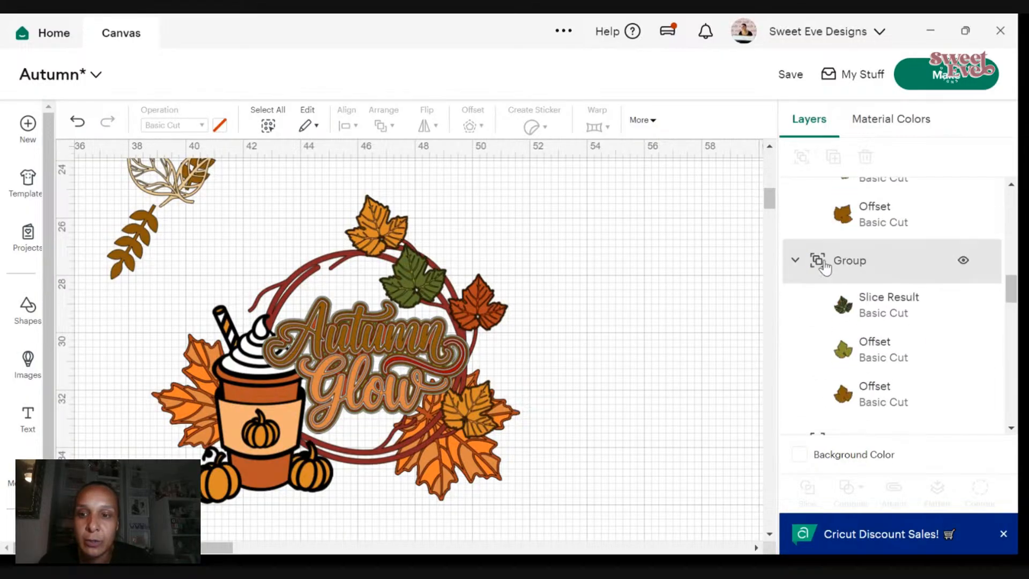
click(797, 262)
scroll(841, 289, down, 2)
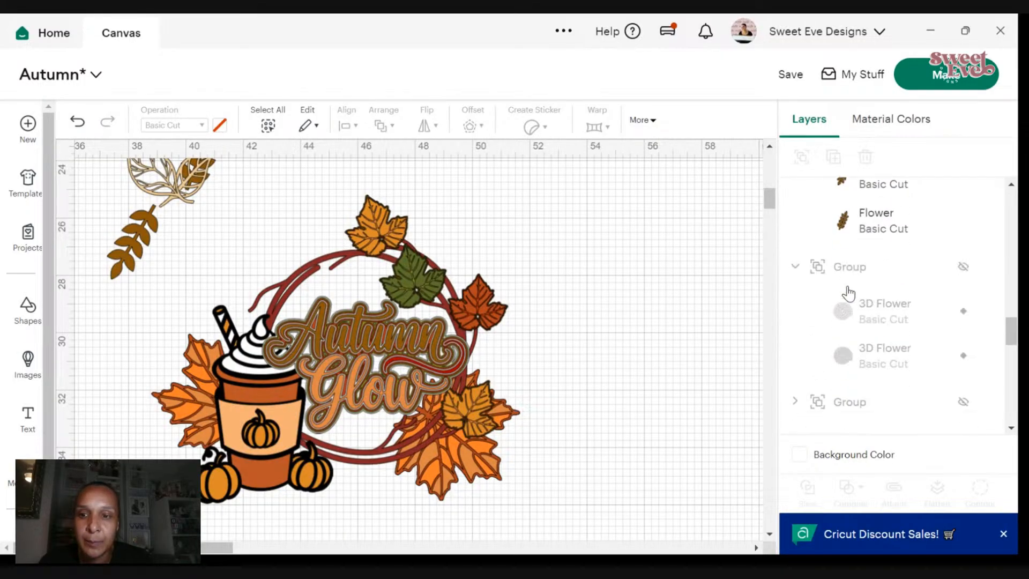
- Show the hidden sunflower group at the wreath's upper left
scroll(839, 277, up, 2)
click(837, 276)
scroll(862, 291, down, 4)
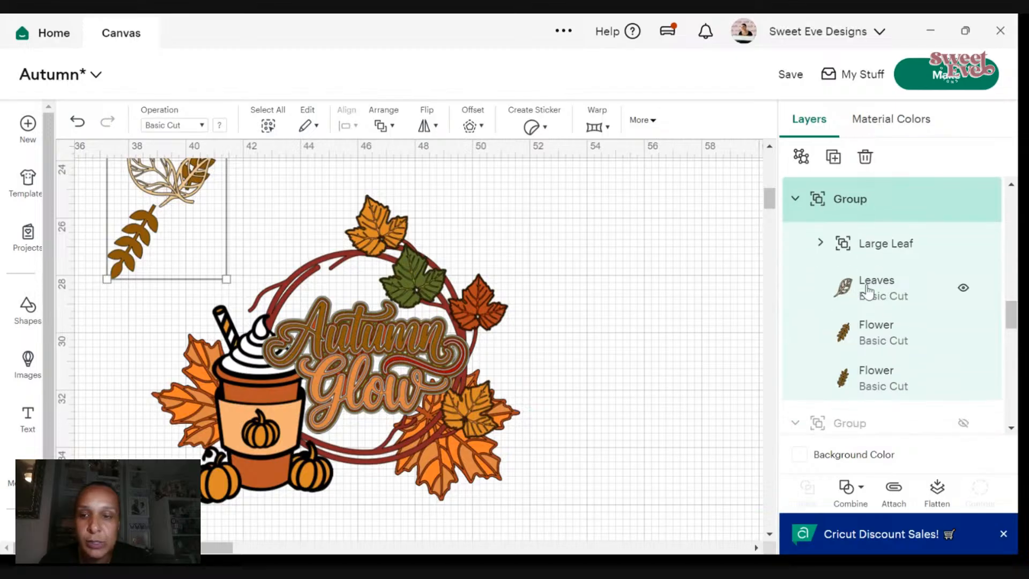
scroll(963, 276, down, 3)
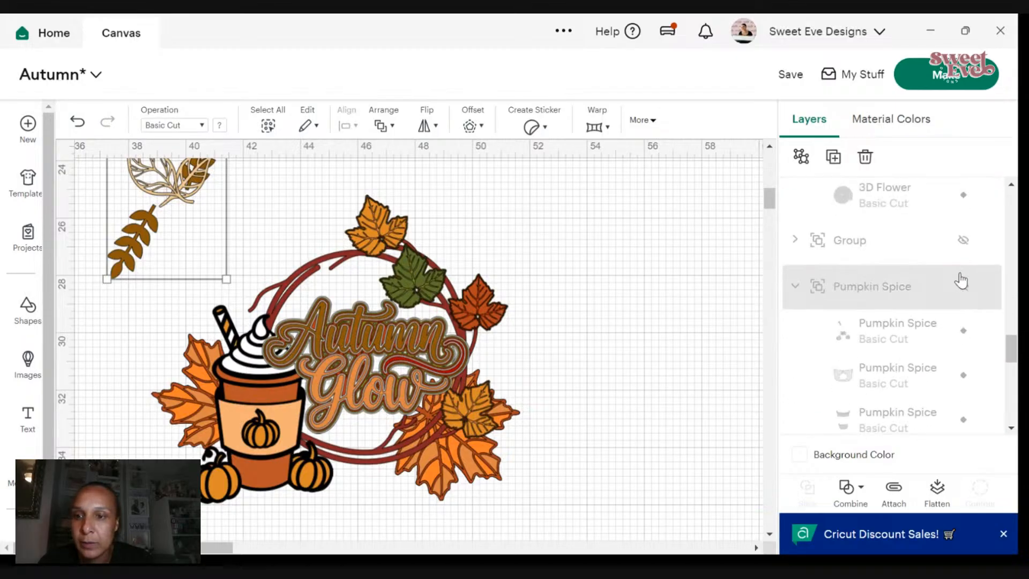
click(963, 241)
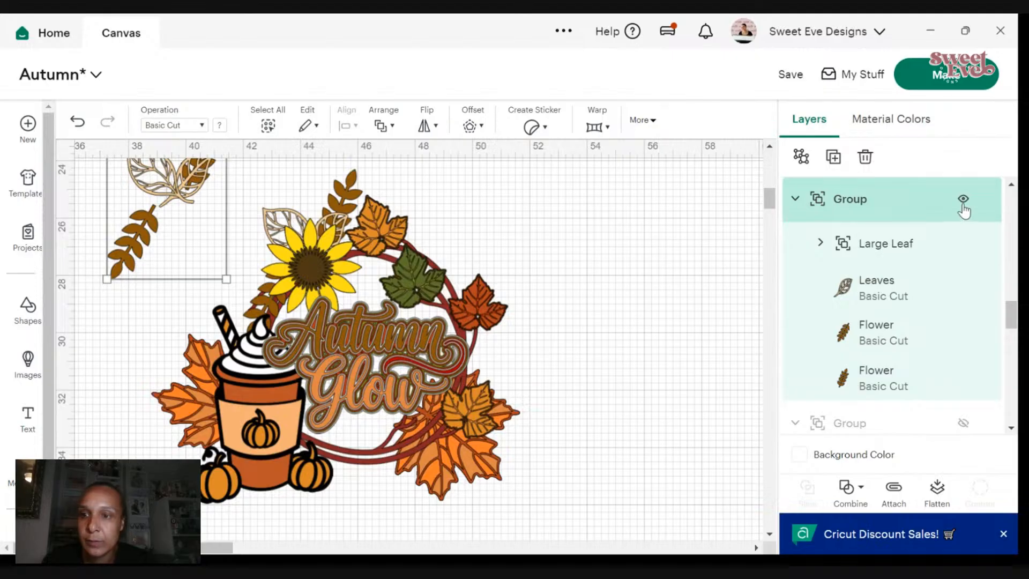
- Try hiding the Large Leaf in the loose leaf group beside the wreath, and undo that change
click(963, 244)
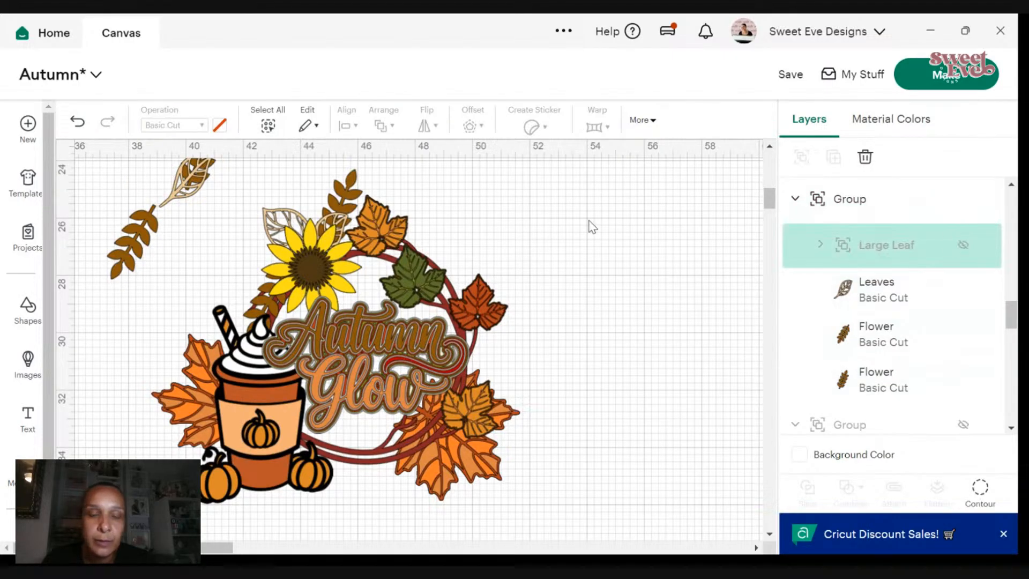
click(154, 232)
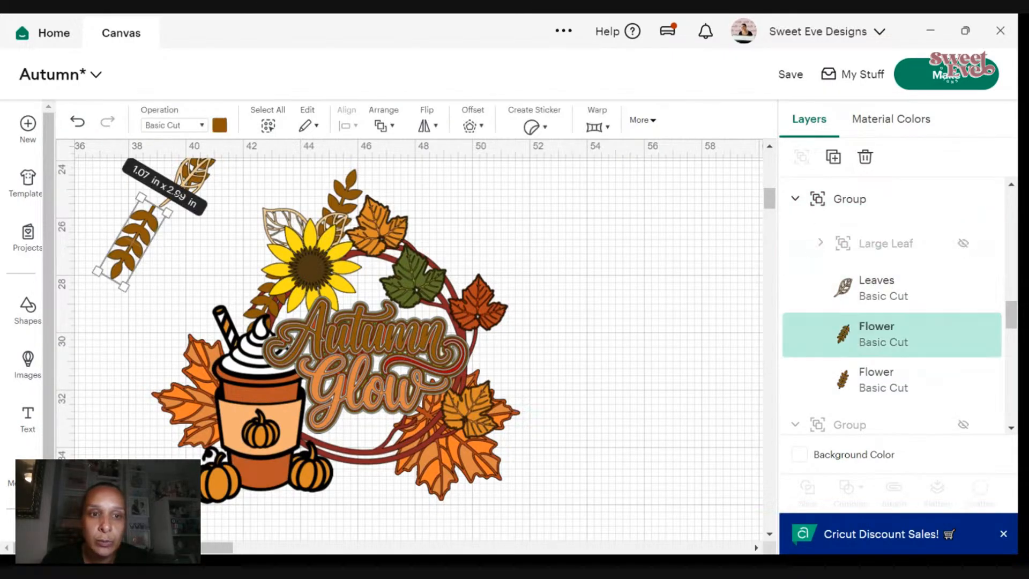
click(78, 124)
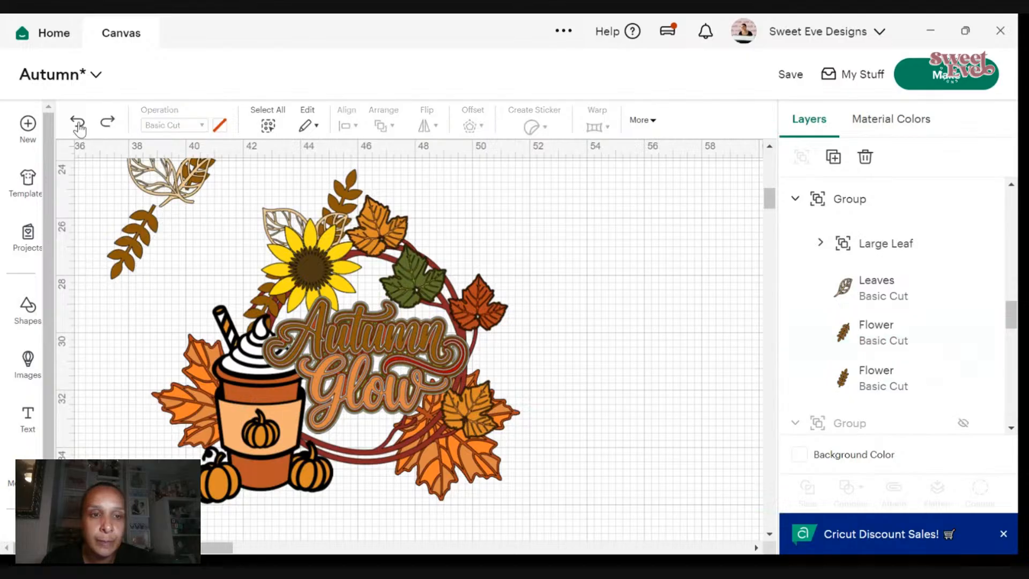
click(77, 124)
click(109, 125)
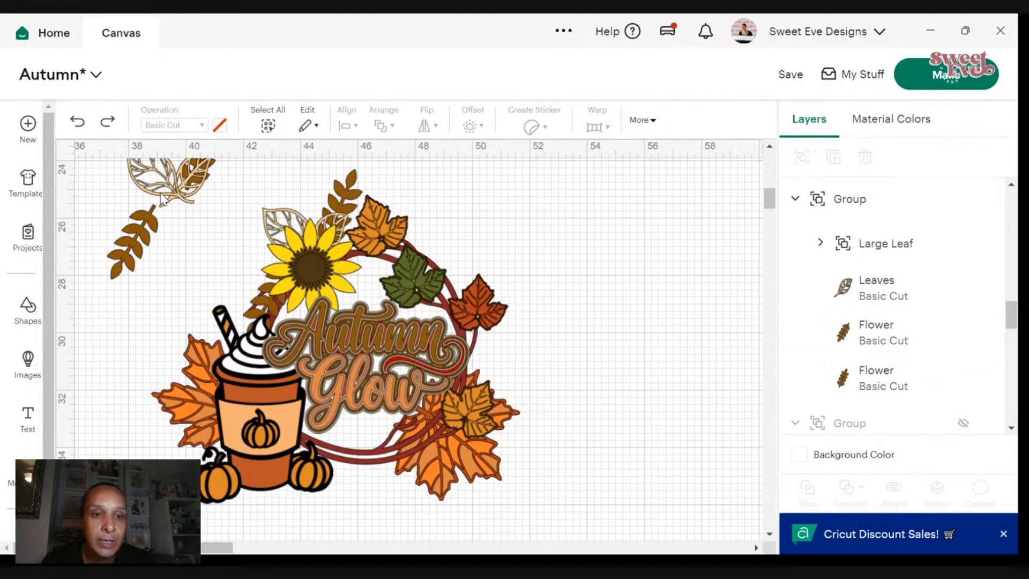
- Move the loose leaf group farther from the wreath and hide the whole group
drag(171, 200, 146, 240)
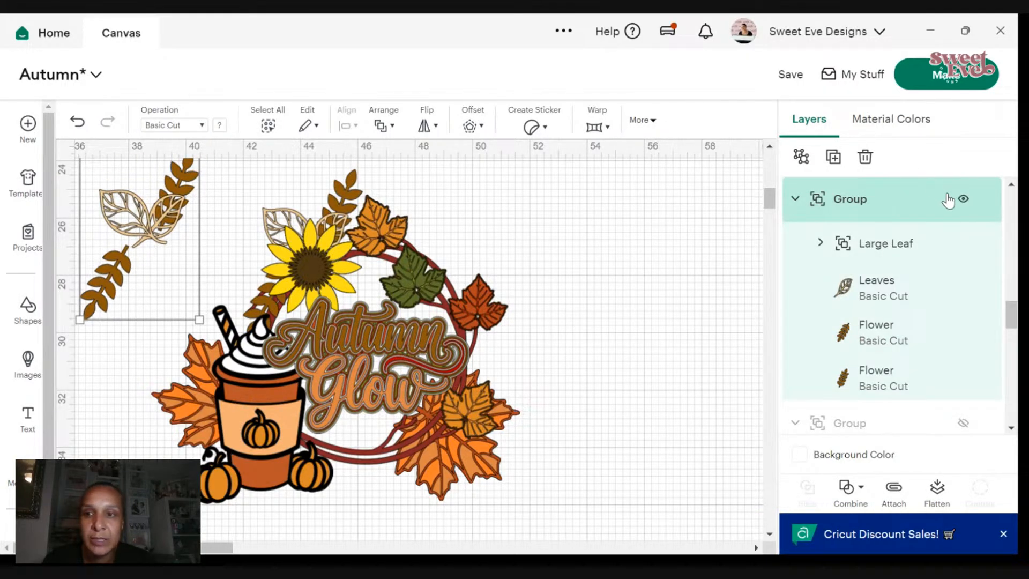
click(963, 199)
- Hide the Leaves layer and both Flower sprig layers inside the sunflower group
click(269, 232)
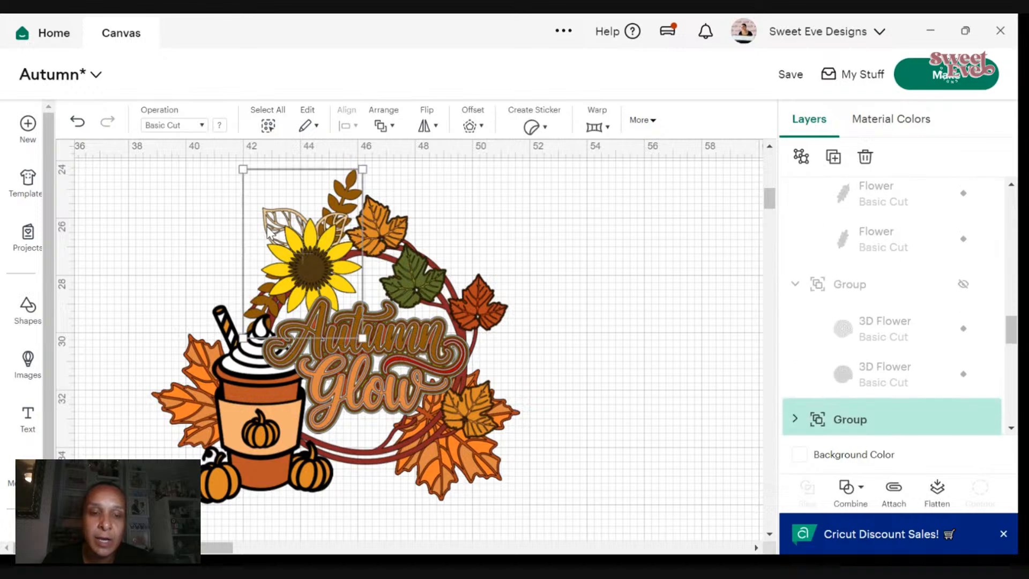
scroll(935, 338, down, 3)
scroll(936, 338, down, 2)
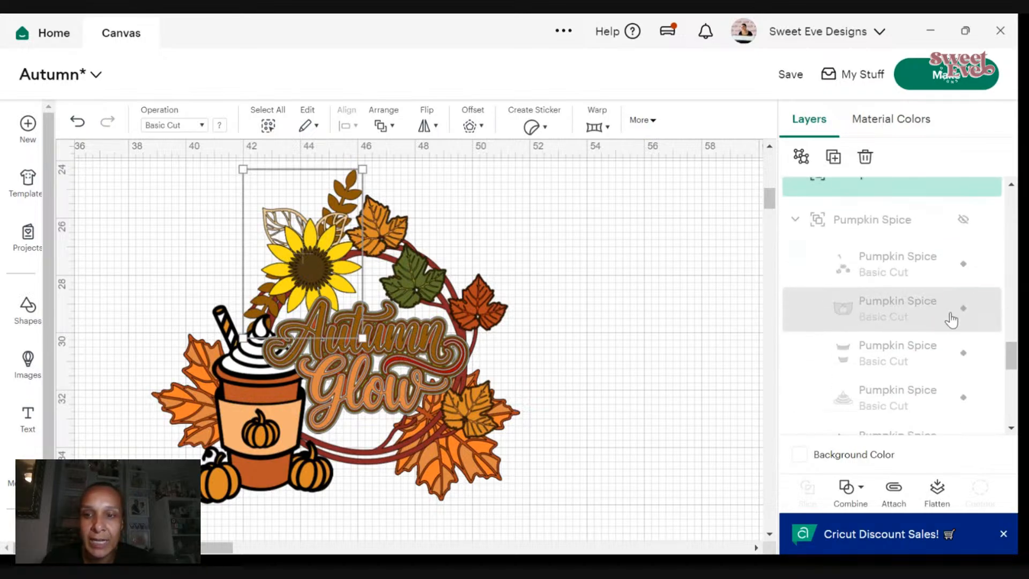
scroll(954, 317, up, 3)
click(795, 333)
scroll(930, 352, down, 2)
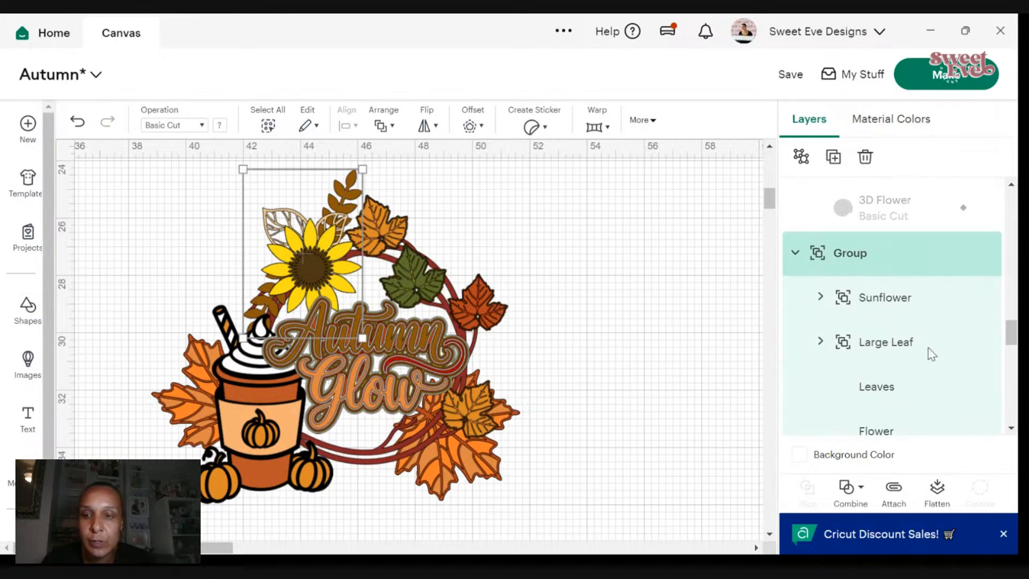
scroll(965, 337, down, 2)
click(960, 309)
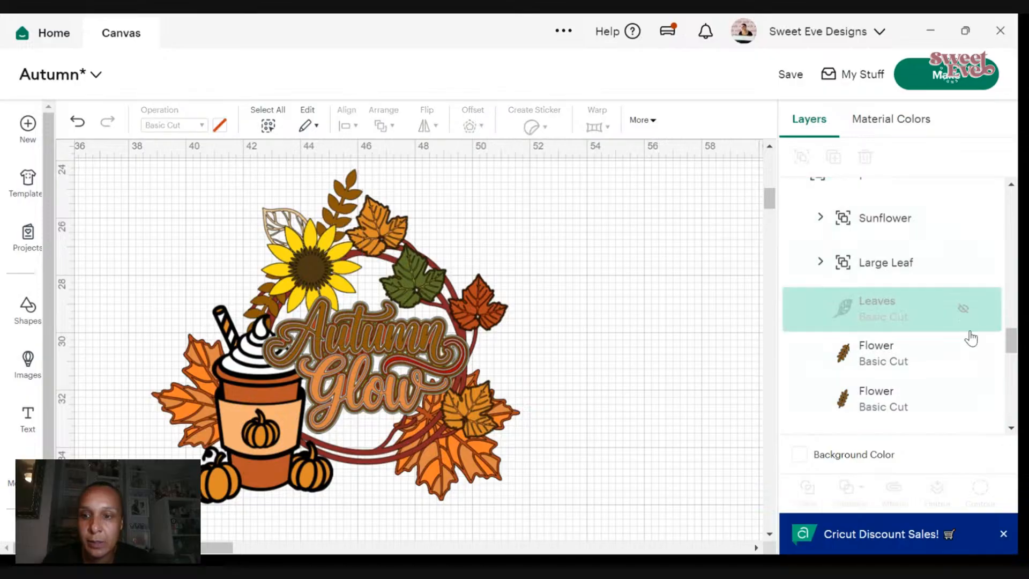
click(963, 352)
click(964, 400)
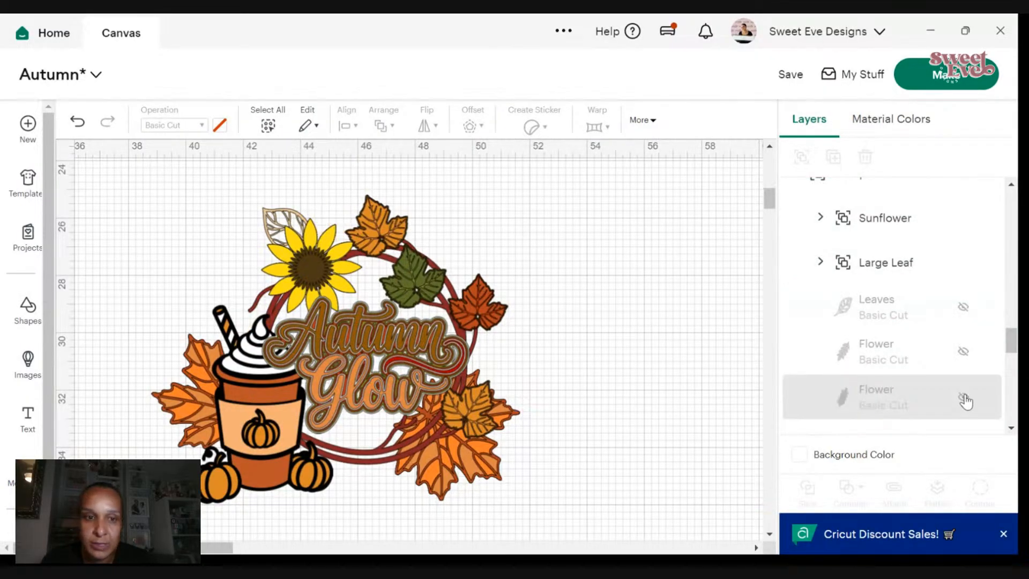
- Hide the Large Leaf subgroup inside the sunflower group, leaving only the Sunflower shown, and clear the selection
scroll(960, 397, down, 5)
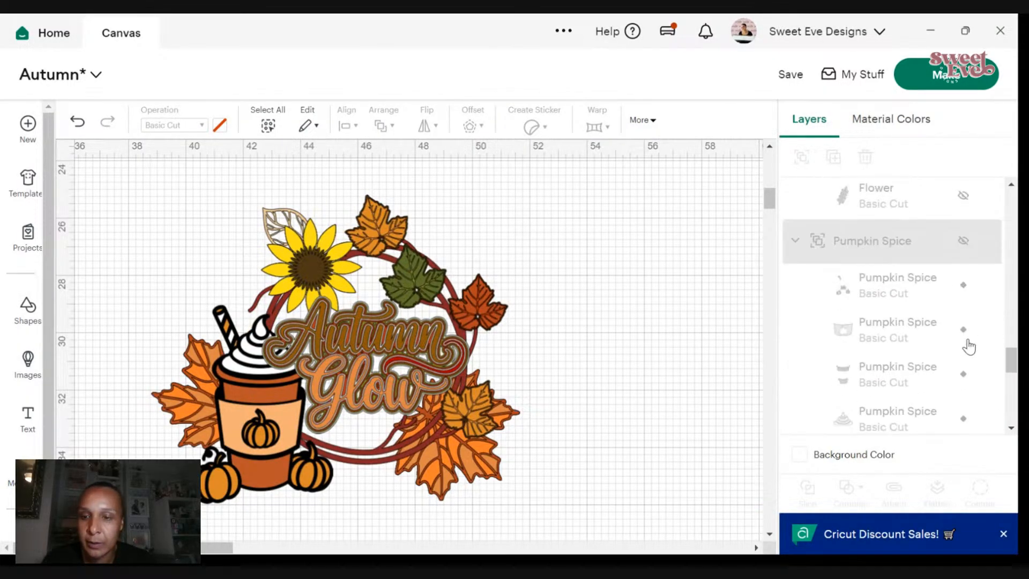
scroll(811, 285, up, 5)
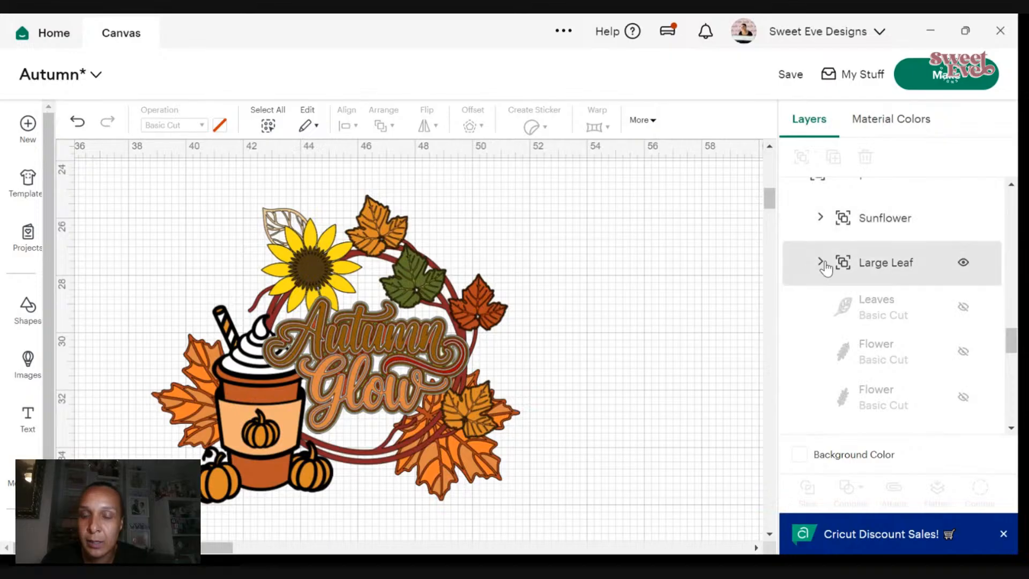
click(822, 263)
click(818, 220)
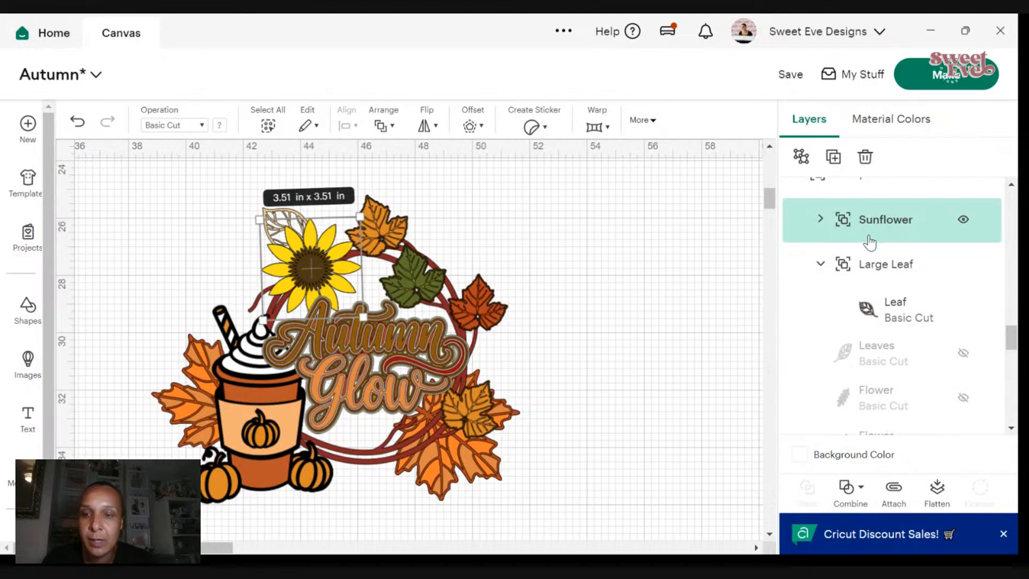
scroll(876, 258, down, 2)
click(964, 230)
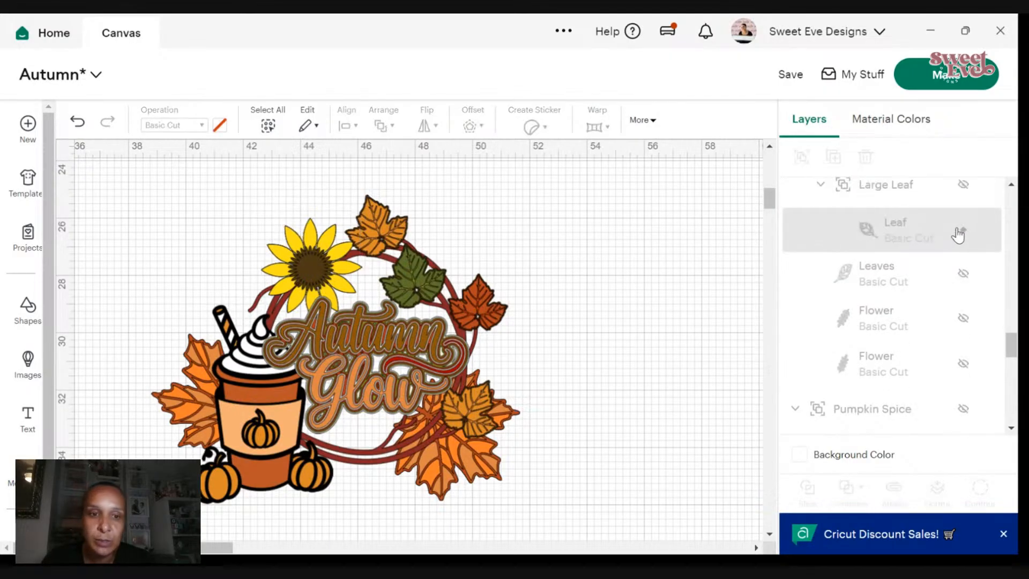
click(300, 265)
click(482, 240)
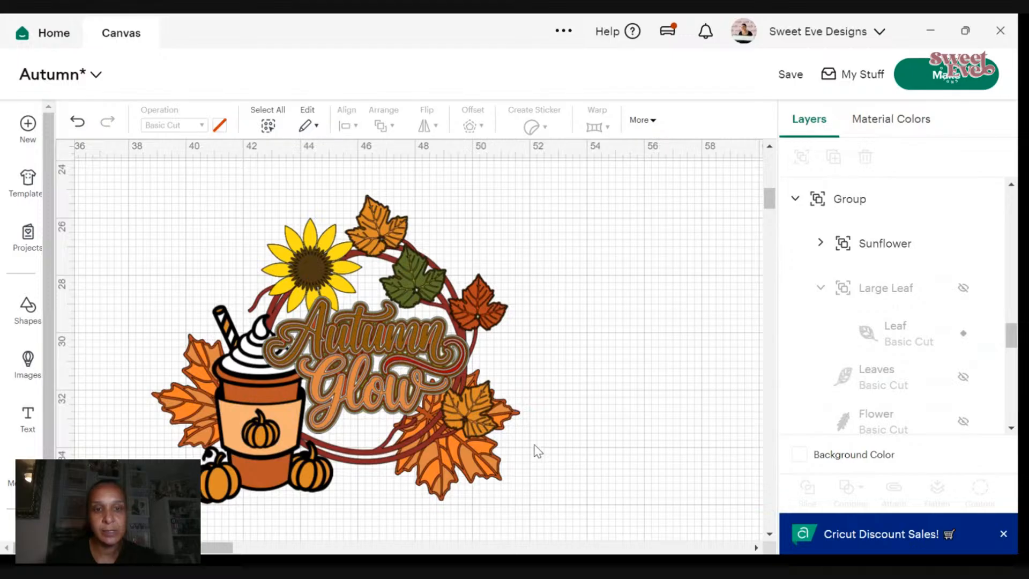
drag(125, 193, 209, 274)
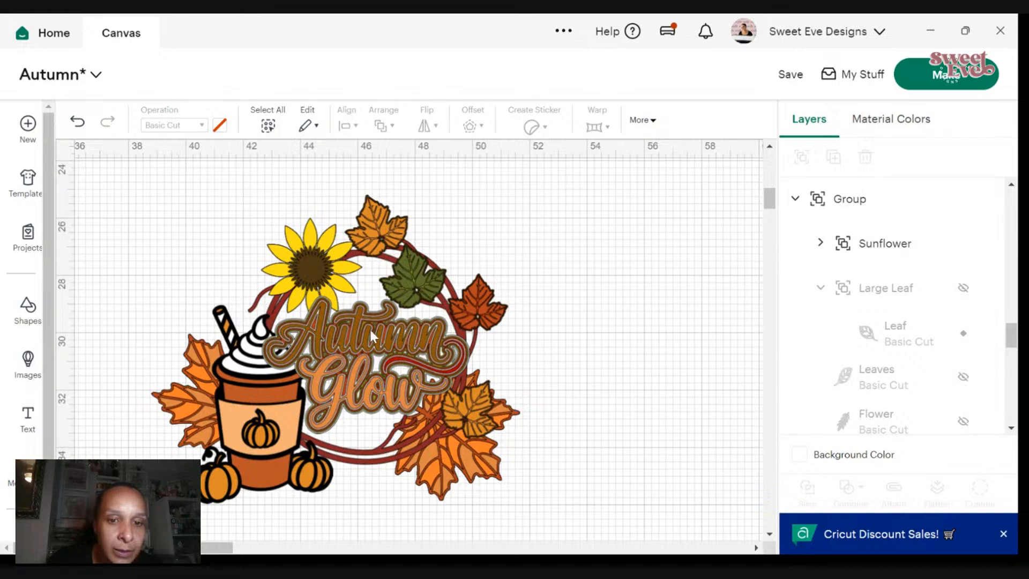
- Duplicate the red leaf on the wreath's right side, place it between the sunflower and the cup straw, shrink it and tilt it
click(477, 303)
right_click(493, 292)
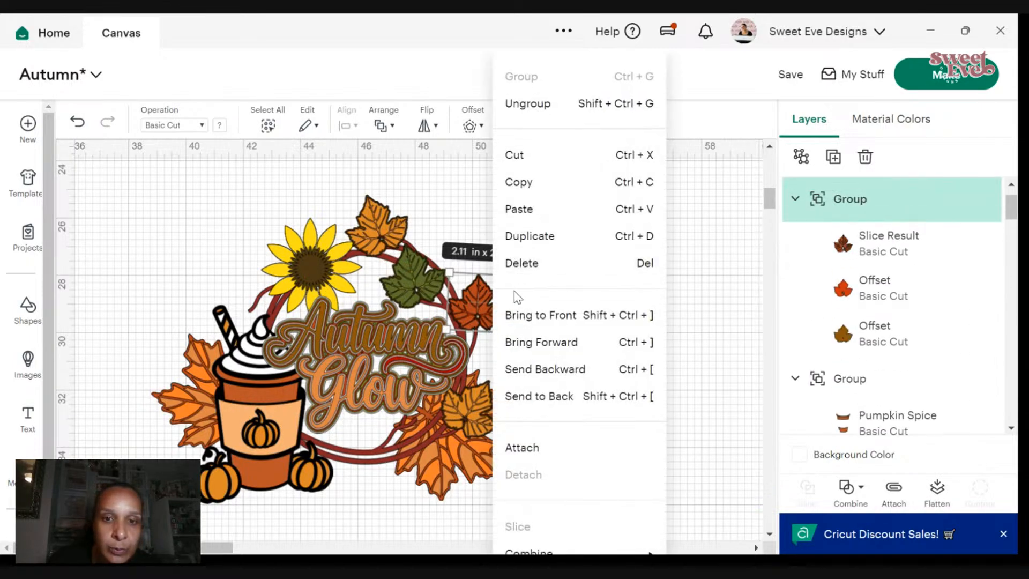
click(517, 236)
drag(496, 310, 270, 259)
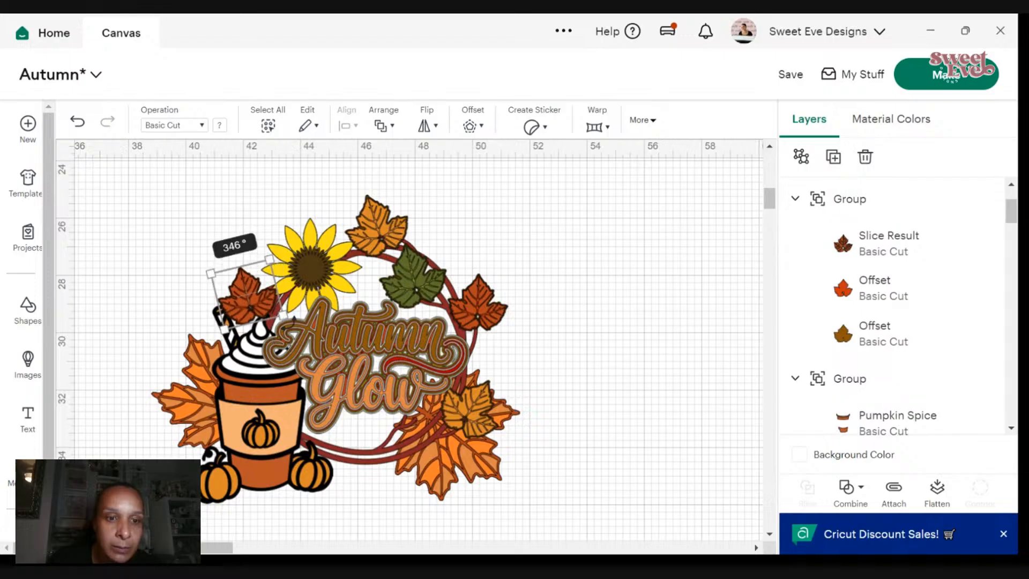
drag(289, 323, 250, 294)
click(601, 226)
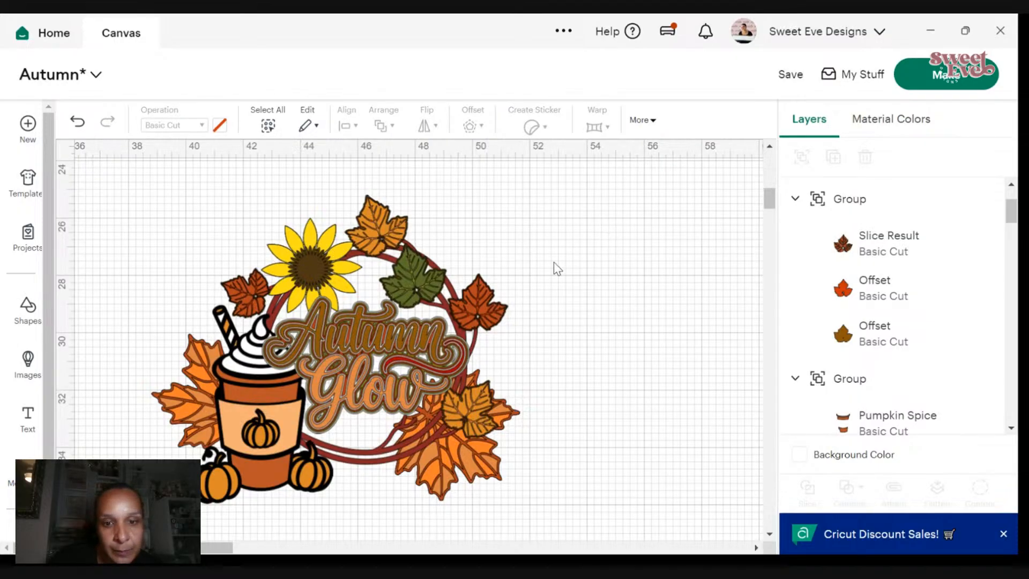
- Rotate the small red leaf beside the sunflower slightly and clear the selection
click(252, 294)
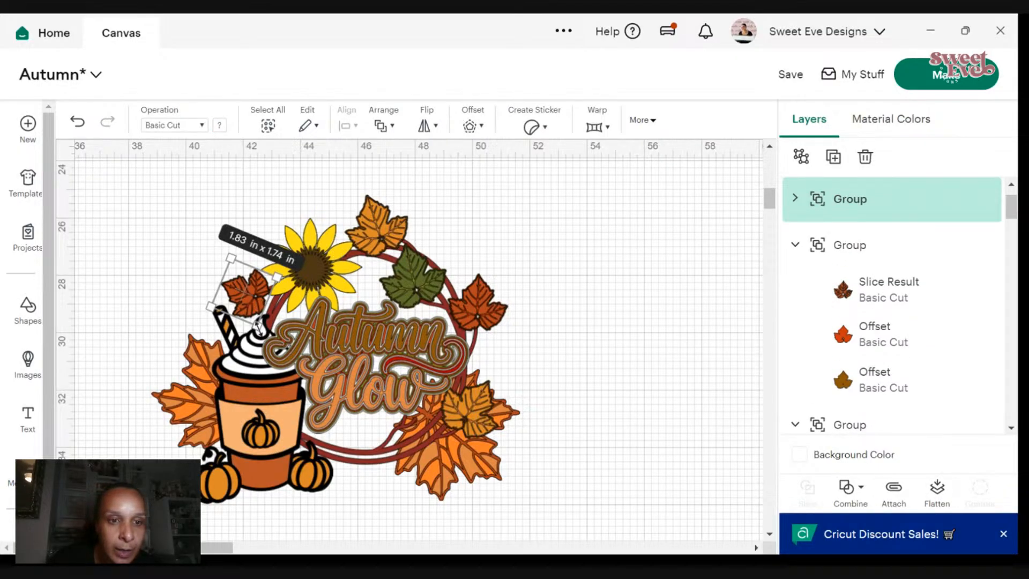
drag(258, 337, 272, 330)
click(659, 240)
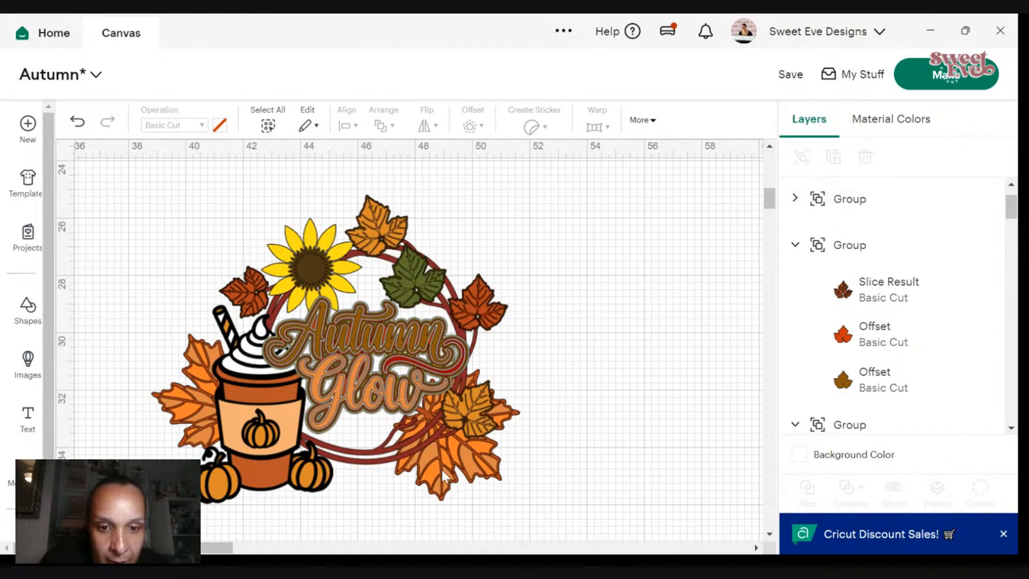
- Nudge the wreath's lower-right large orange leaf up, shrink it to 4.58 x 4.52 in, and shift the Autumn Glow lettering up slightly
click(465, 455)
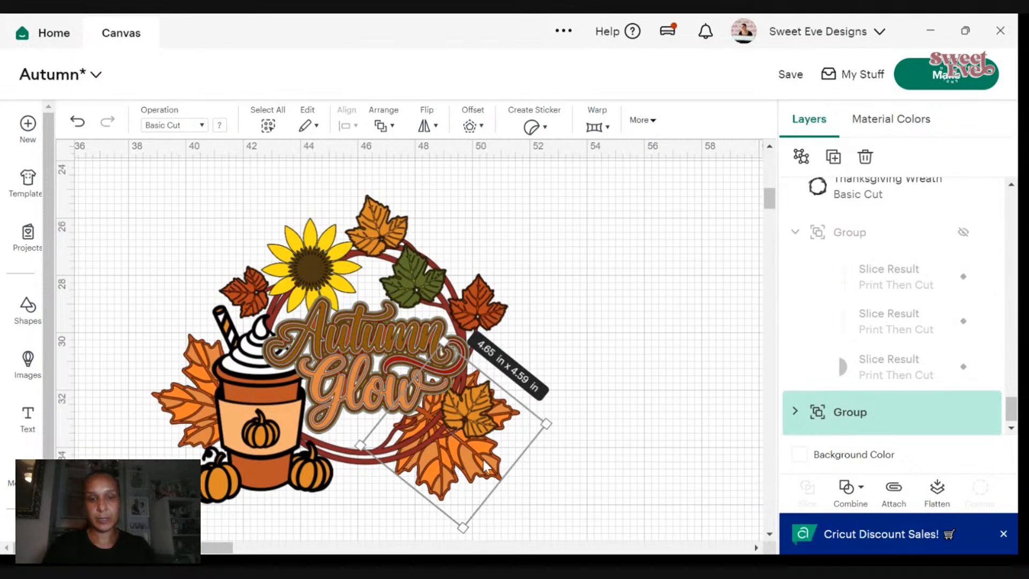
drag(483, 460, 487, 451)
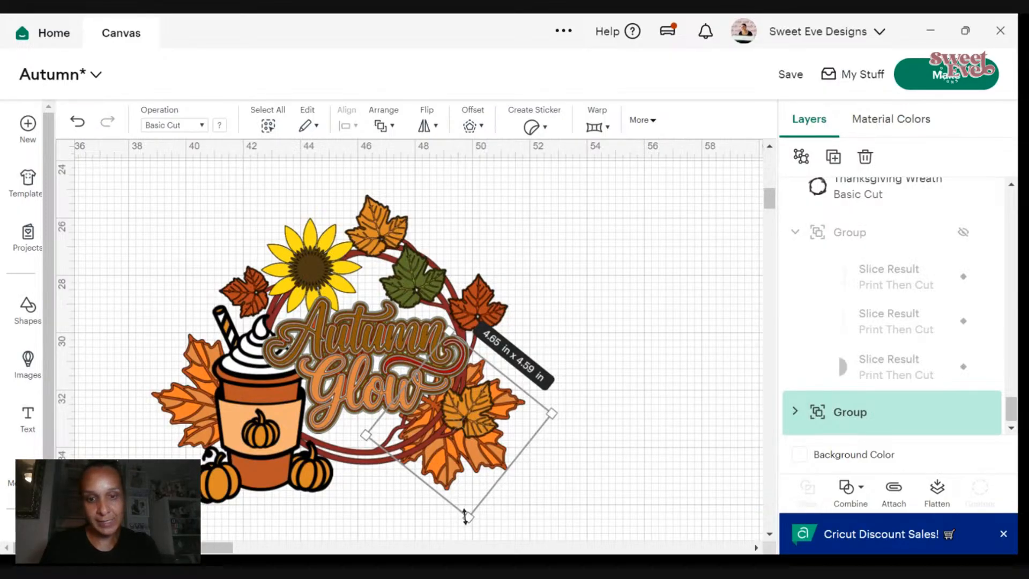
drag(466, 516, 486, 470)
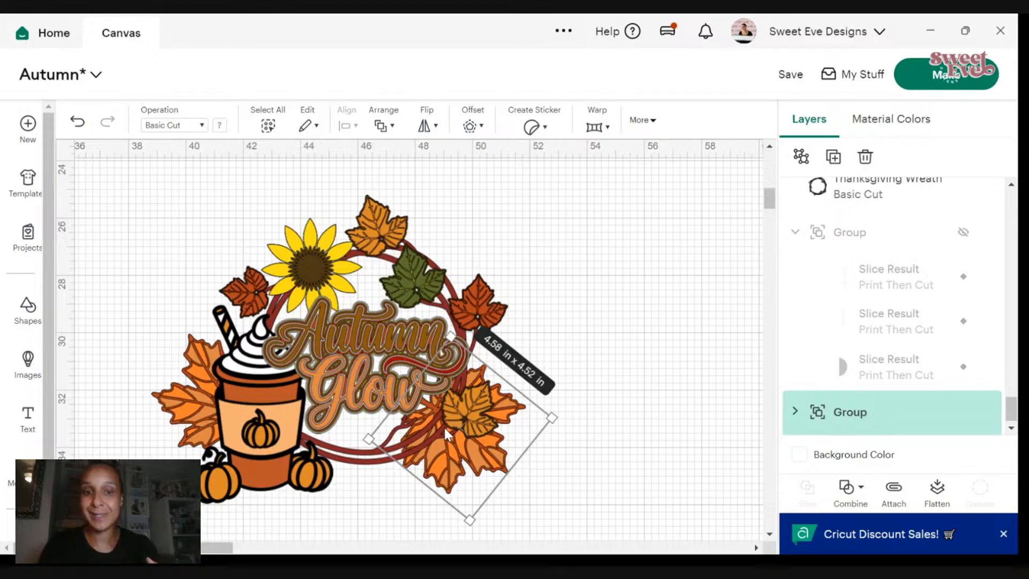
drag(399, 376, 381, 374)
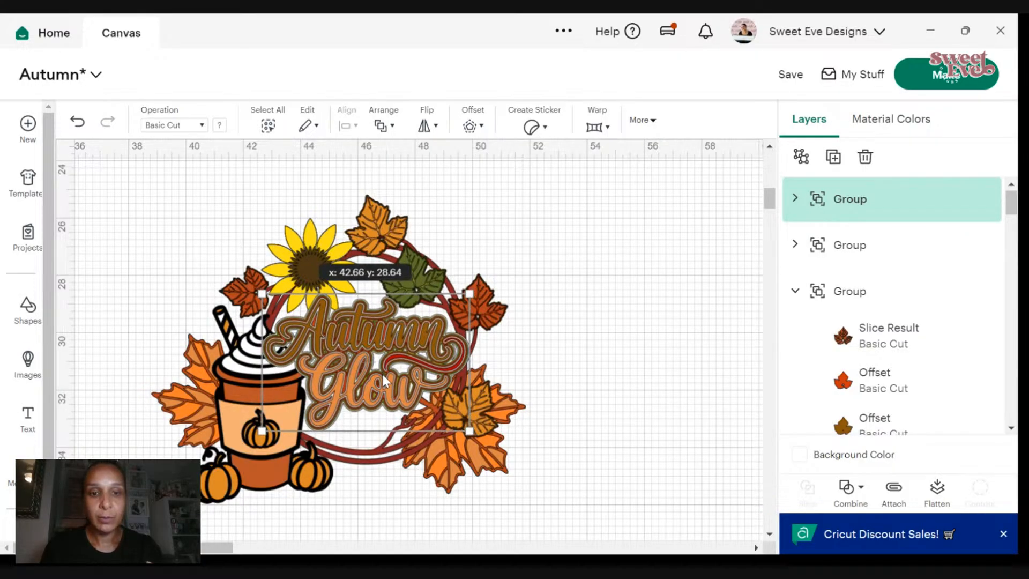
click(614, 364)
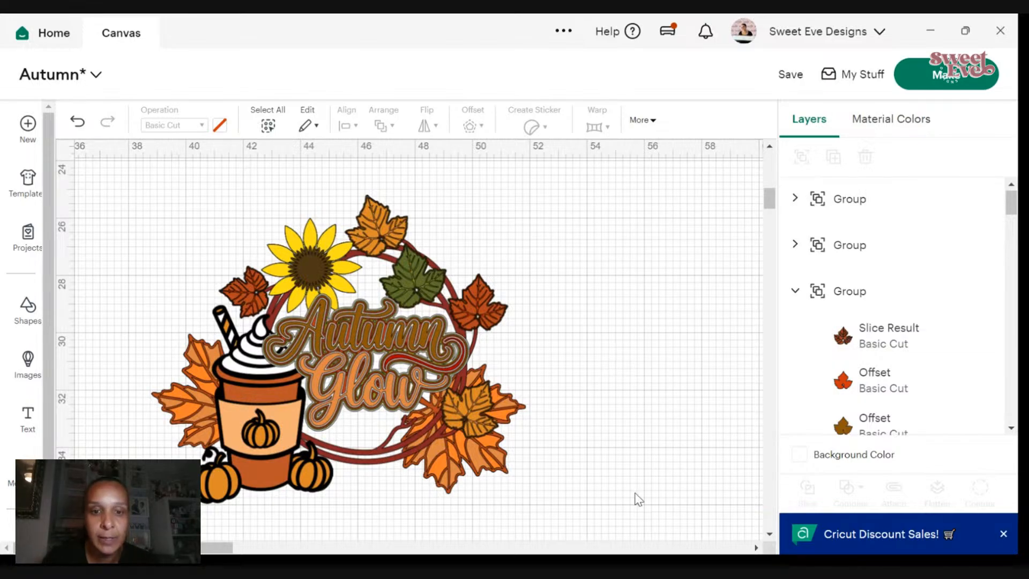
- Duplicate the whole Autumn Glow design and move the copy below the original
drag(626, 494, 107, 190)
right_click(334, 258)
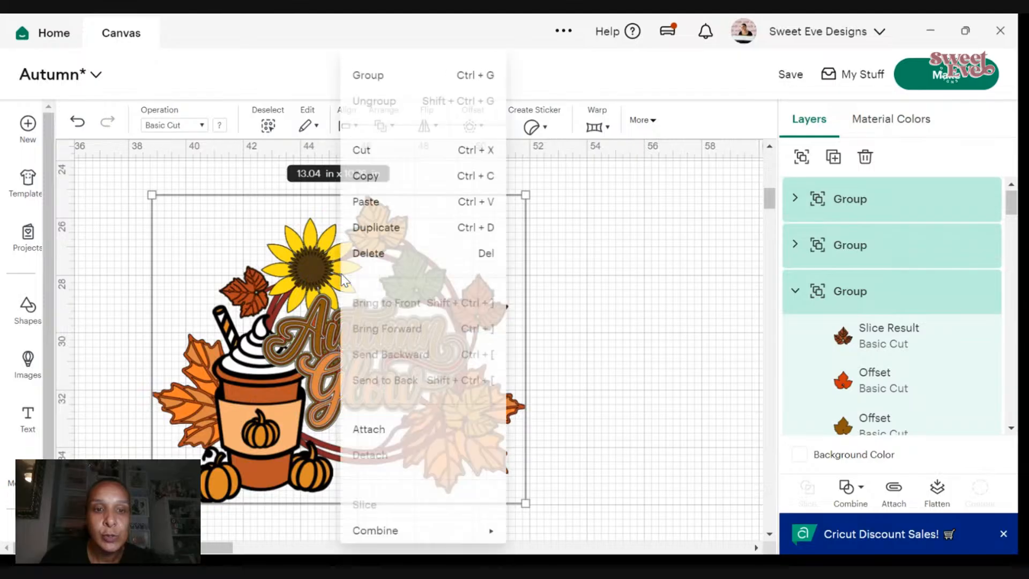
click(391, 237)
drag(387, 348, 397, 399)
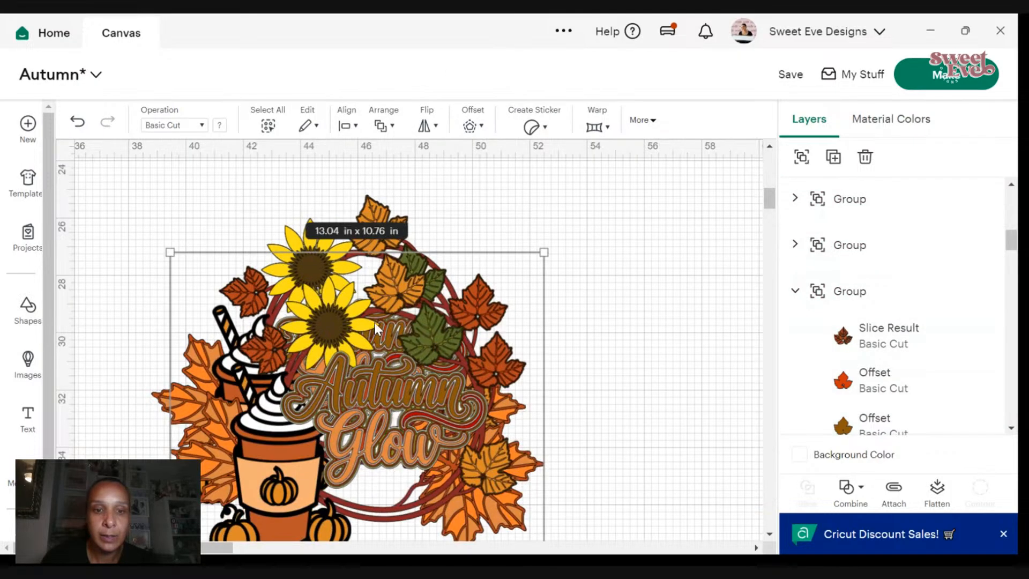
scroll(375, 322, down, 3)
drag(374, 232, 354, 559)
scroll(370, 446, down, 3)
scroll(381, 440, down, 3)
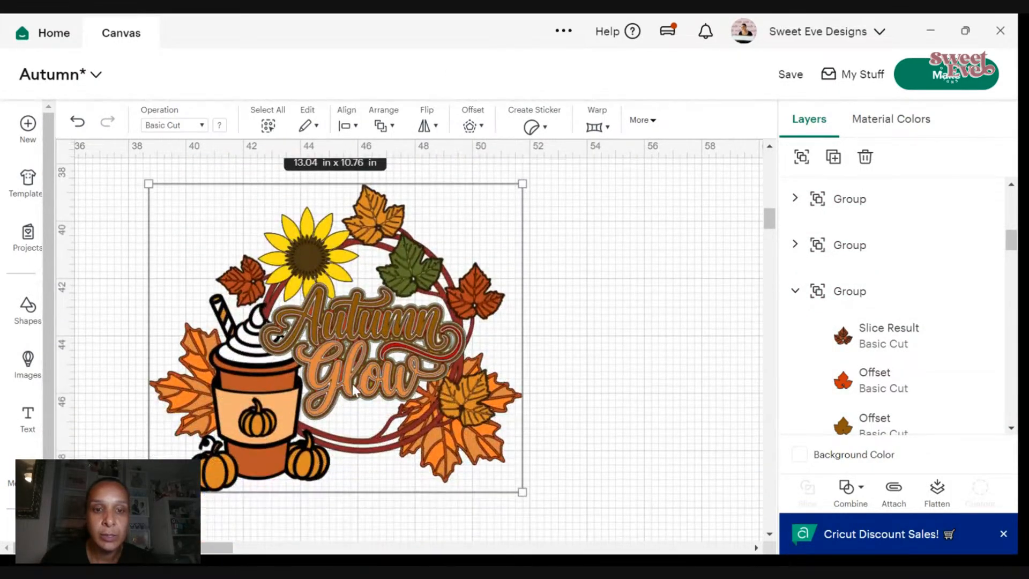
- Try uniting the duplicated design into a single shape, and delete the result
click(850, 487)
click(895, 375)
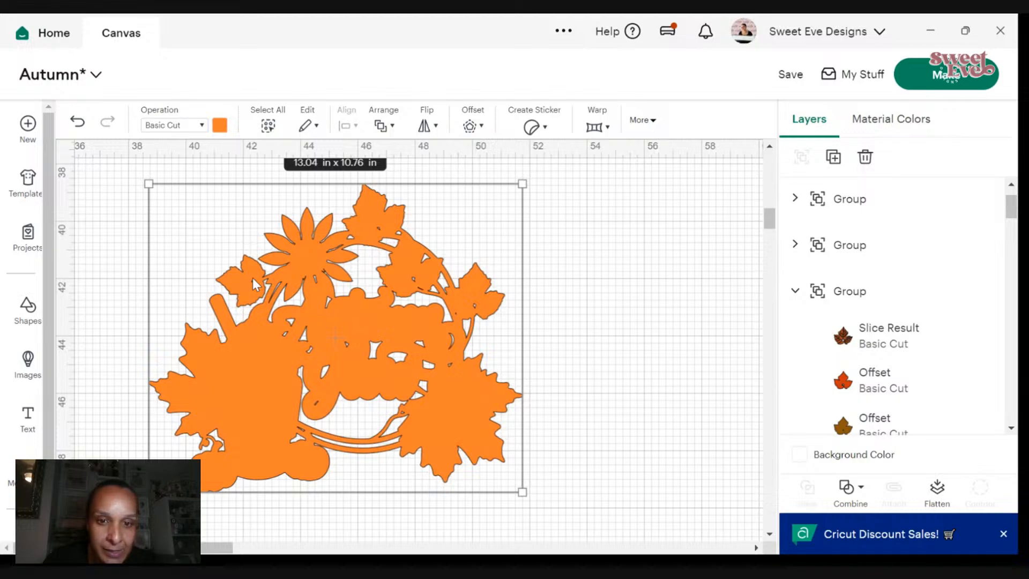
right_click(406, 349)
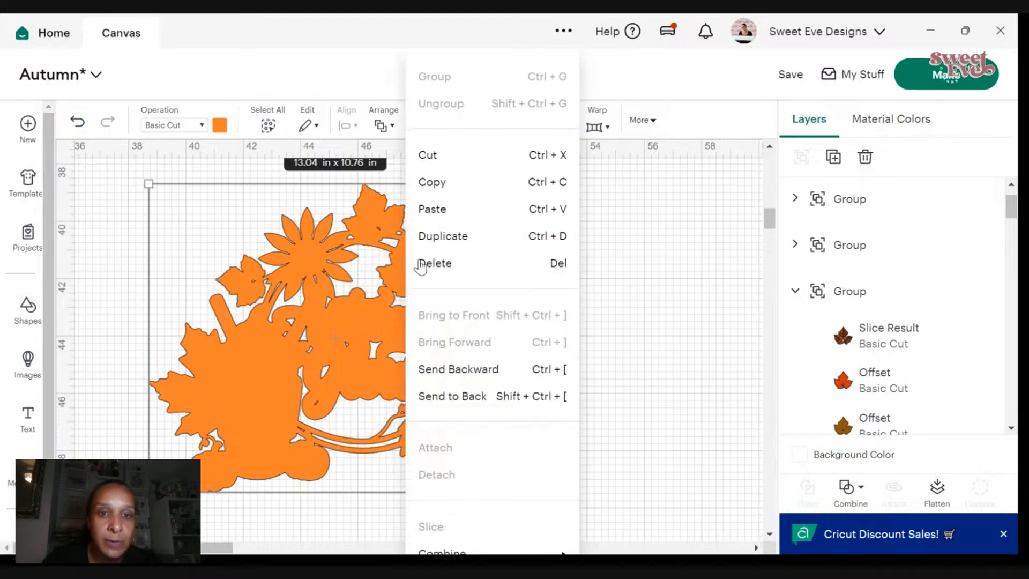
click(432, 264)
- Nudge the small red leaf above the cup closer to the sunflower and clear the selection
scroll(460, 259, up, 6)
click(245, 209)
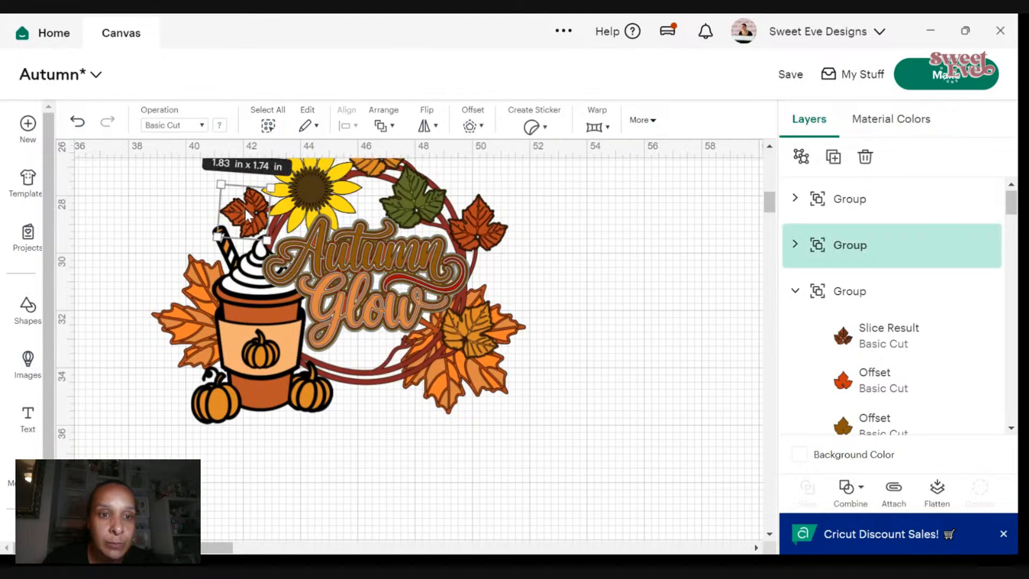
drag(245, 206, 249, 205)
click(638, 329)
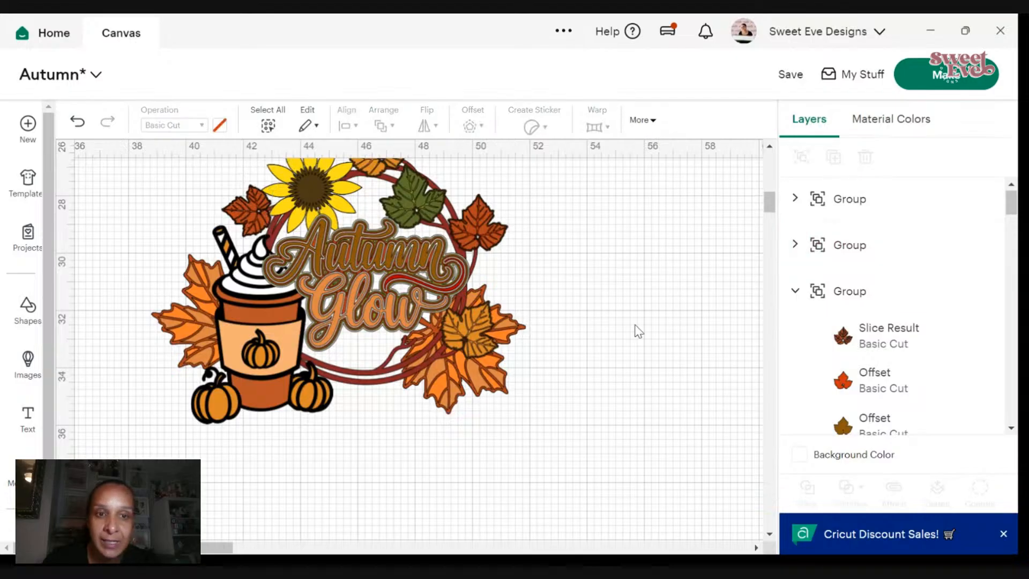
- Duplicate the complete adjusted wreath design and place the copy on the empty canvas below the original
drag(673, 423, 90, 156)
right_click(344, 247)
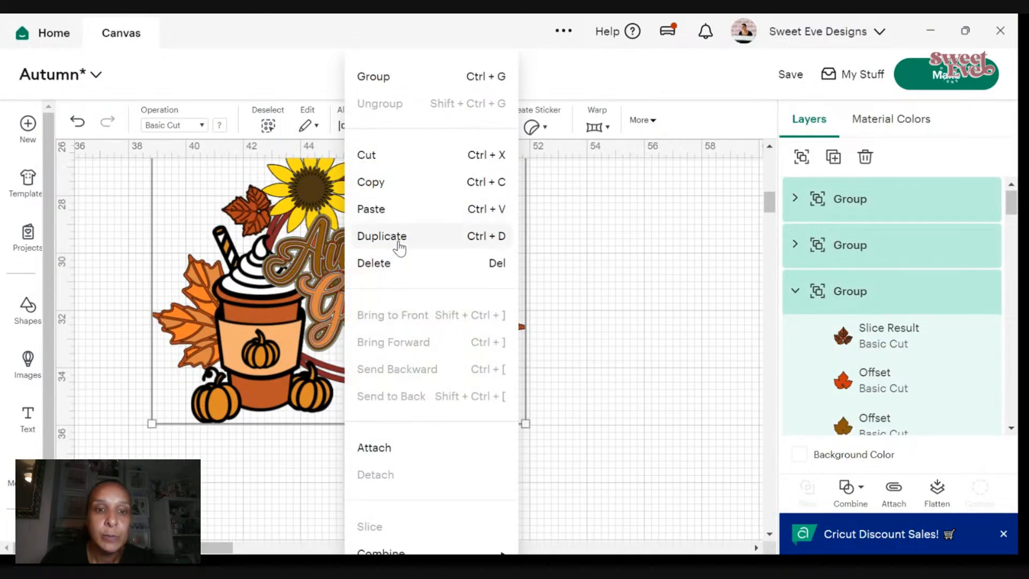
click(400, 248)
drag(387, 279, 485, 423)
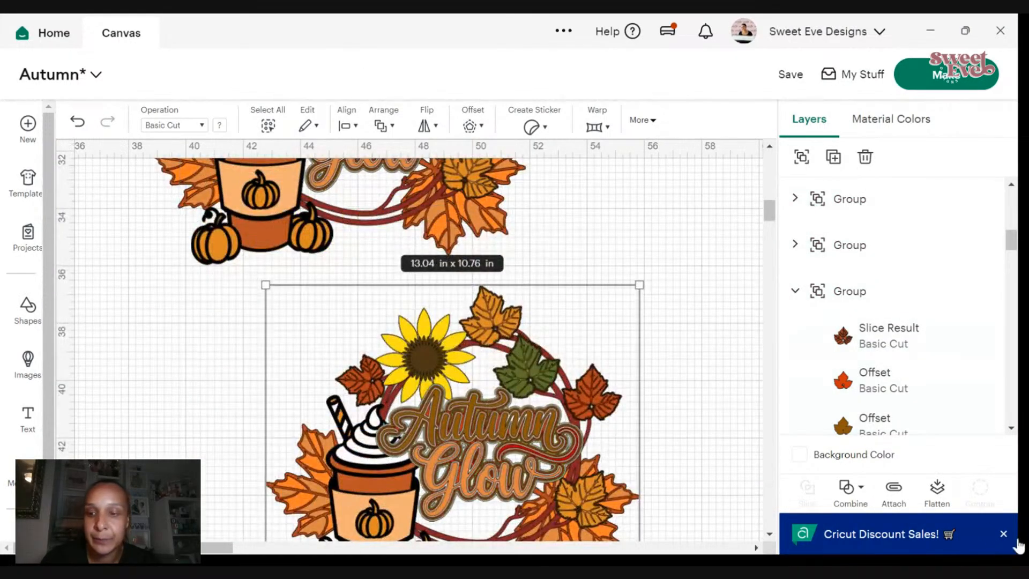
- Unite the copied design into one solid silhouette and shift it slightly on the canvas
click(858, 487)
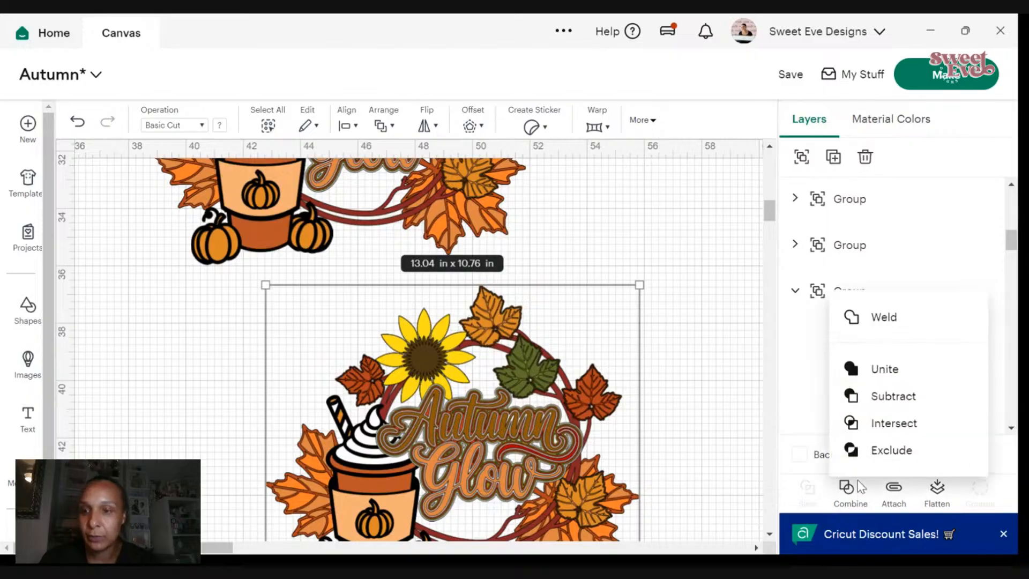
click(896, 369)
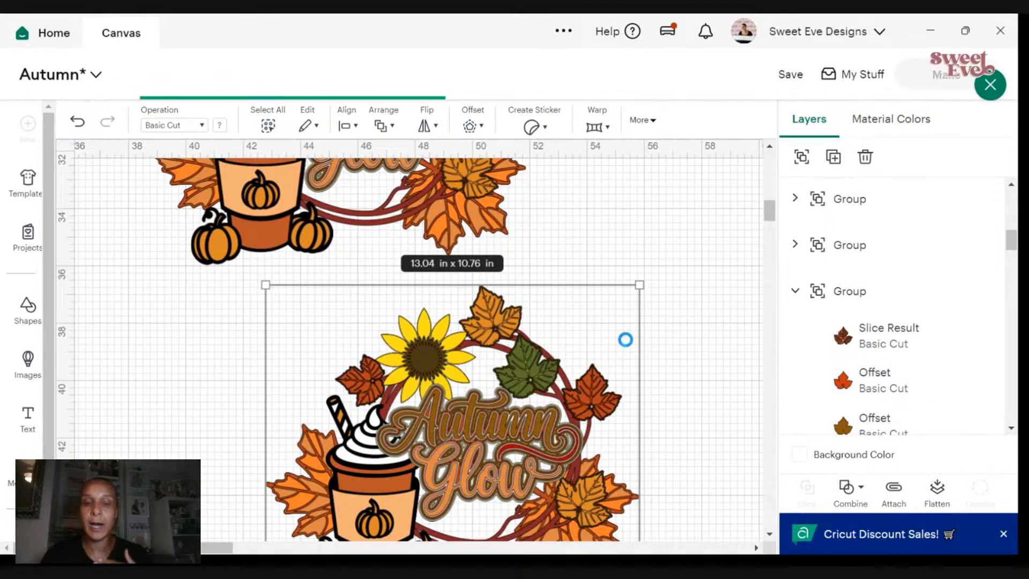
drag(563, 419, 581, 377)
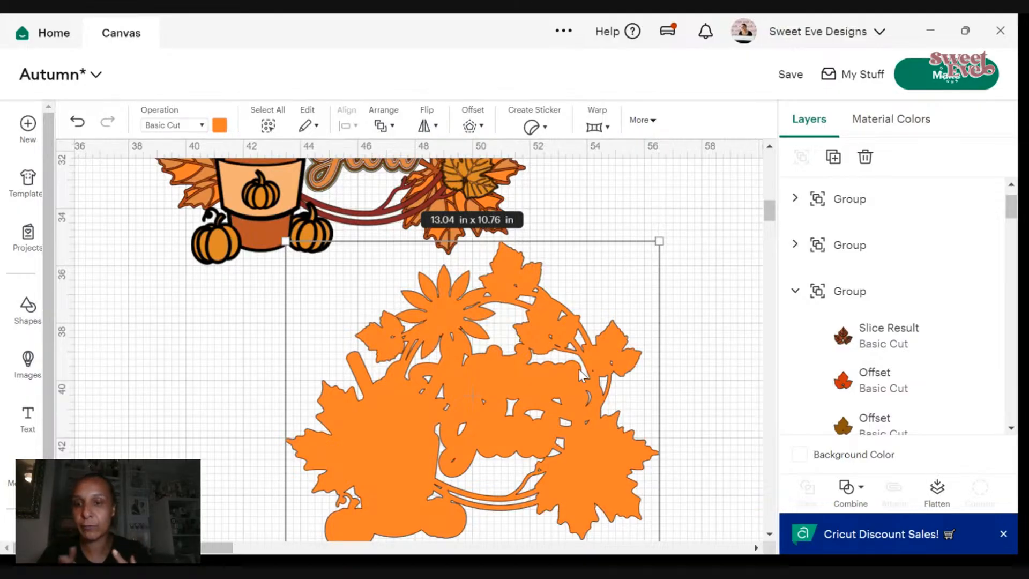
- Revert the united silhouette to its separate layers, try selecting parts of it, and undo back to the united shape
click(851, 488)
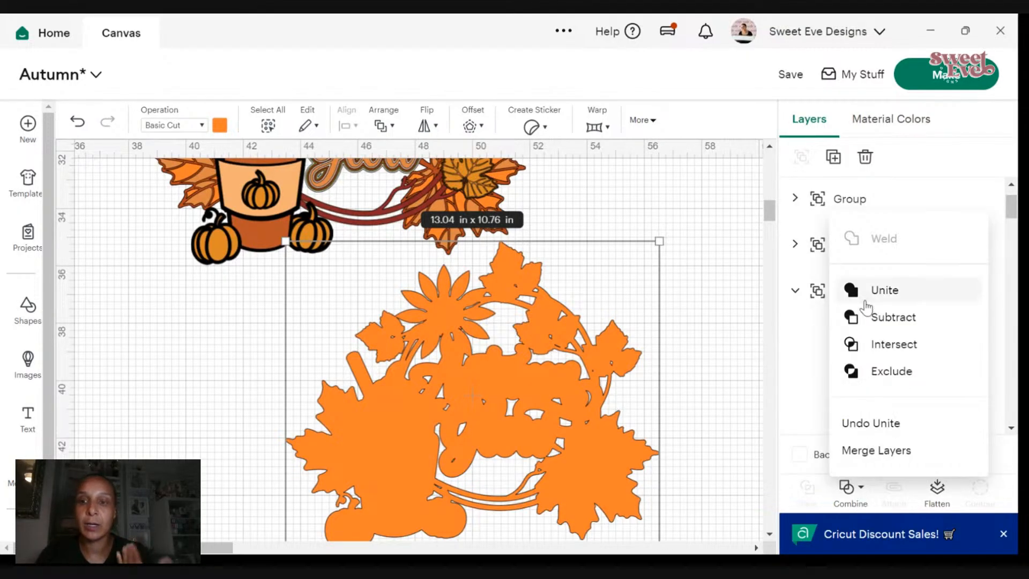
click(863, 427)
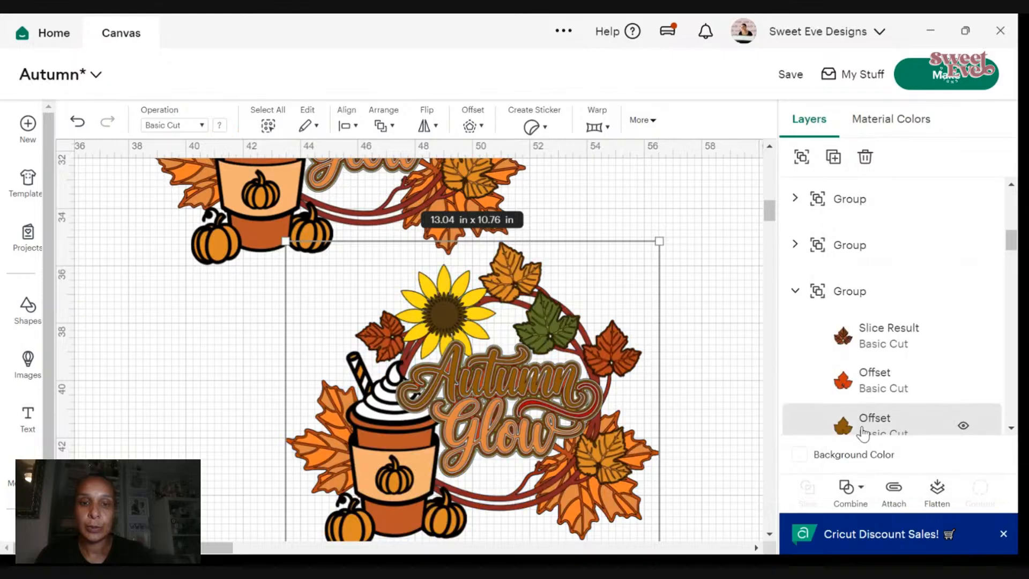
drag(755, 379, 284, 496)
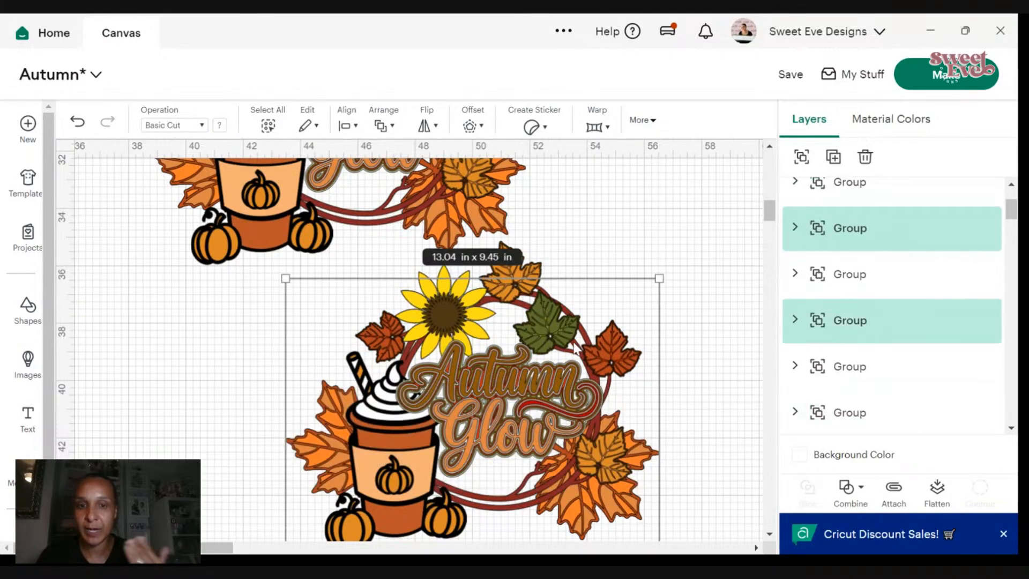
drag(727, 205, 462, 405)
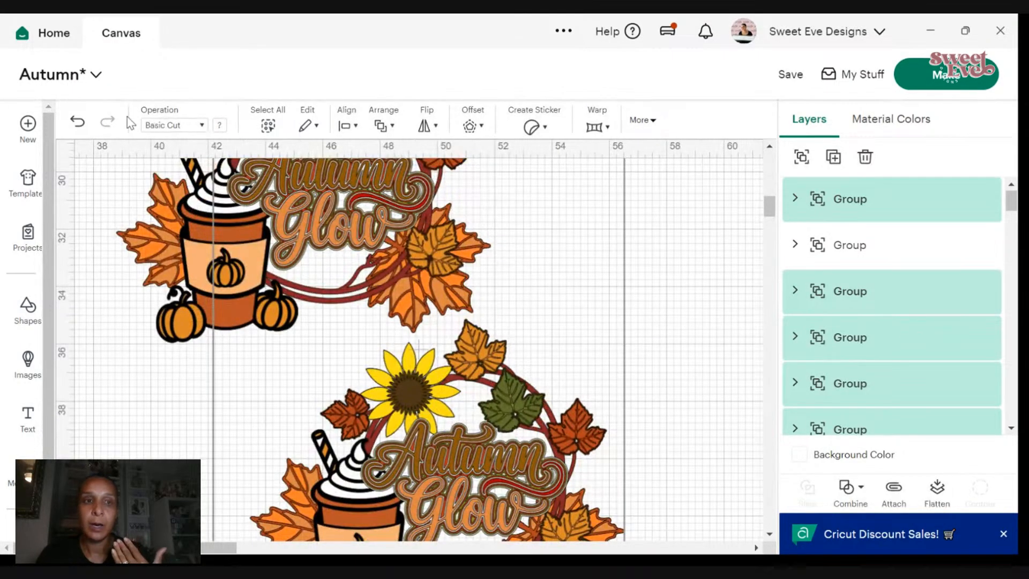
key(ctrl+z)
- Align the orange united silhouette over the original wreath design and send it to the back
scroll(694, 386, down, 3)
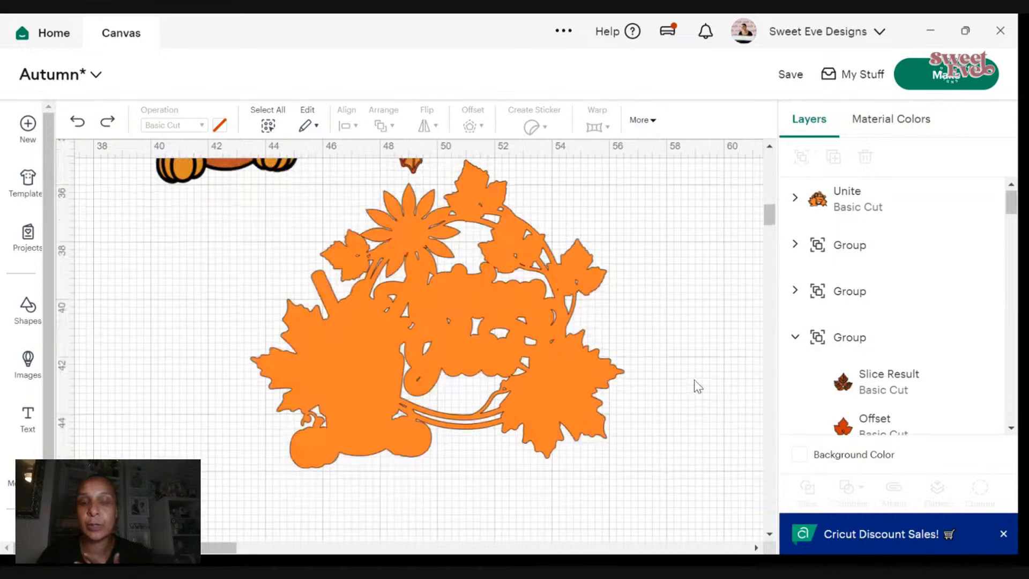
scroll(697, 386, up, 2)
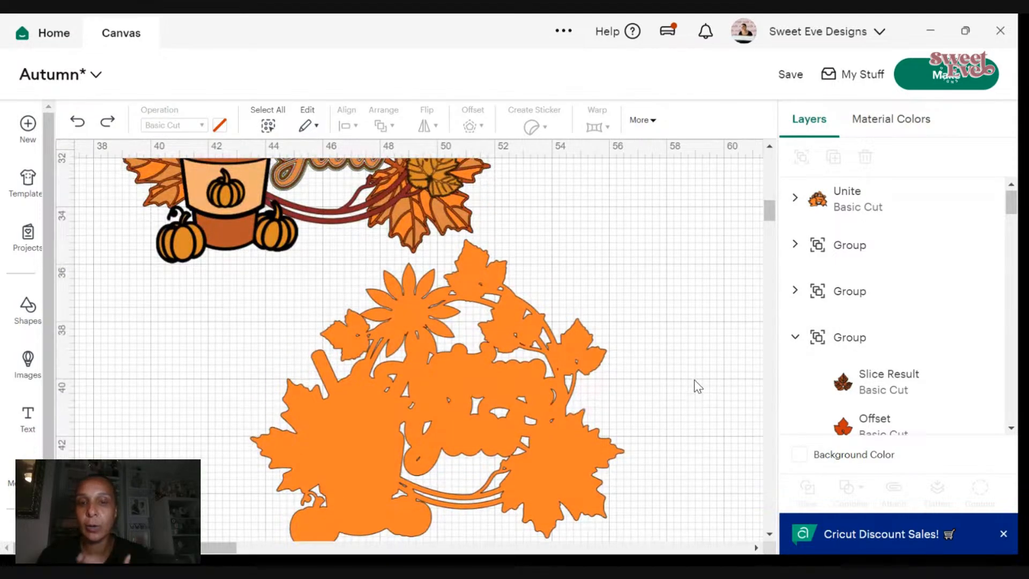
scroll(694, 381, up, 2)
scroll(686, 374, up, 2)
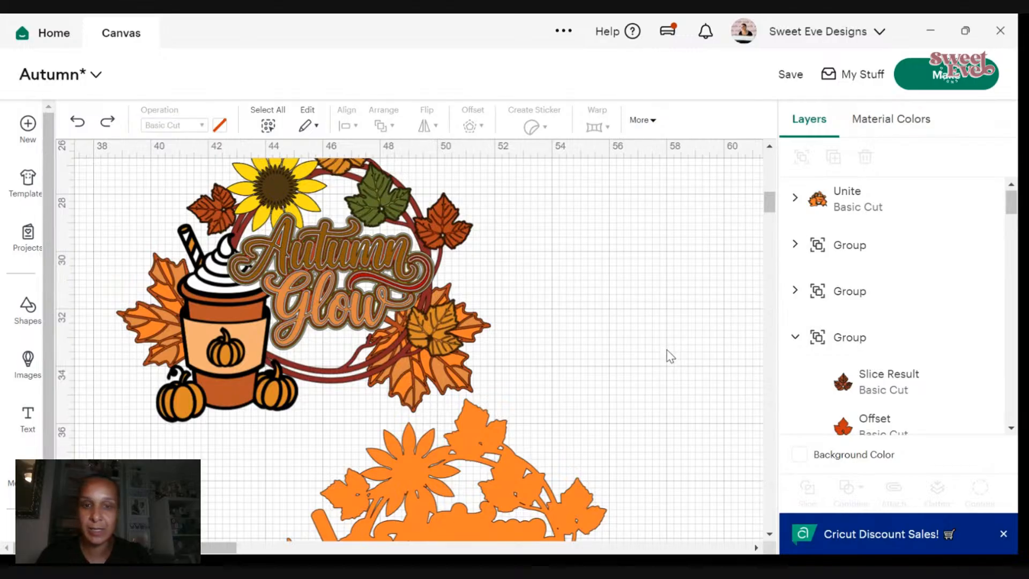
drag(544, 495, 403, 217)
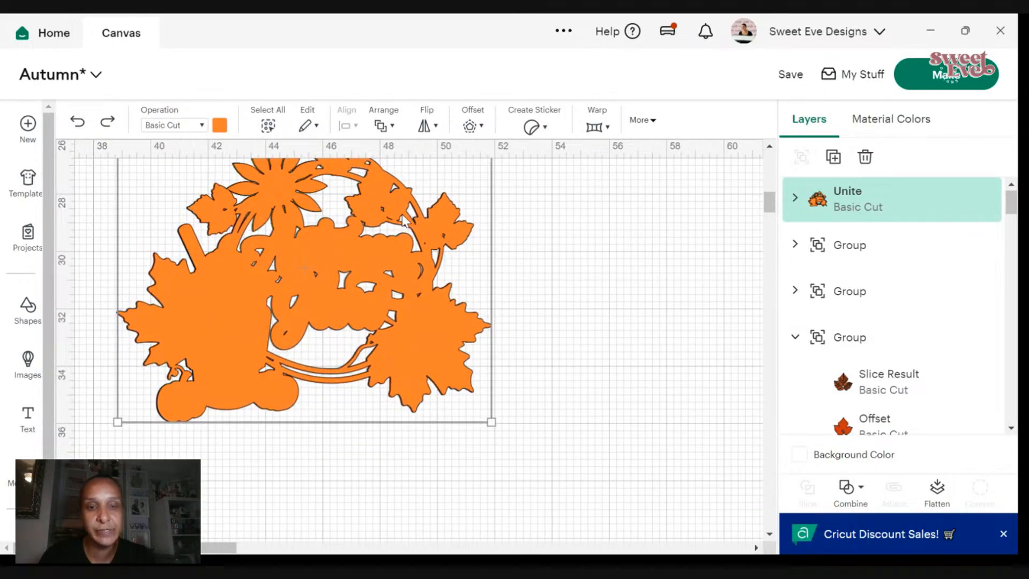
right_click(422, 234)
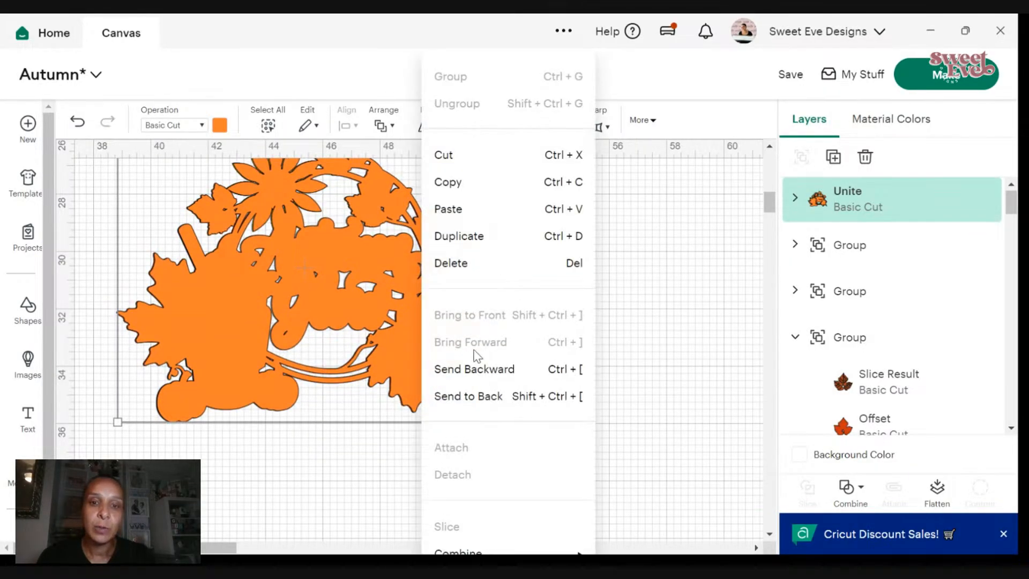
click(477, 411)
scroll(566, 322, up, 3)
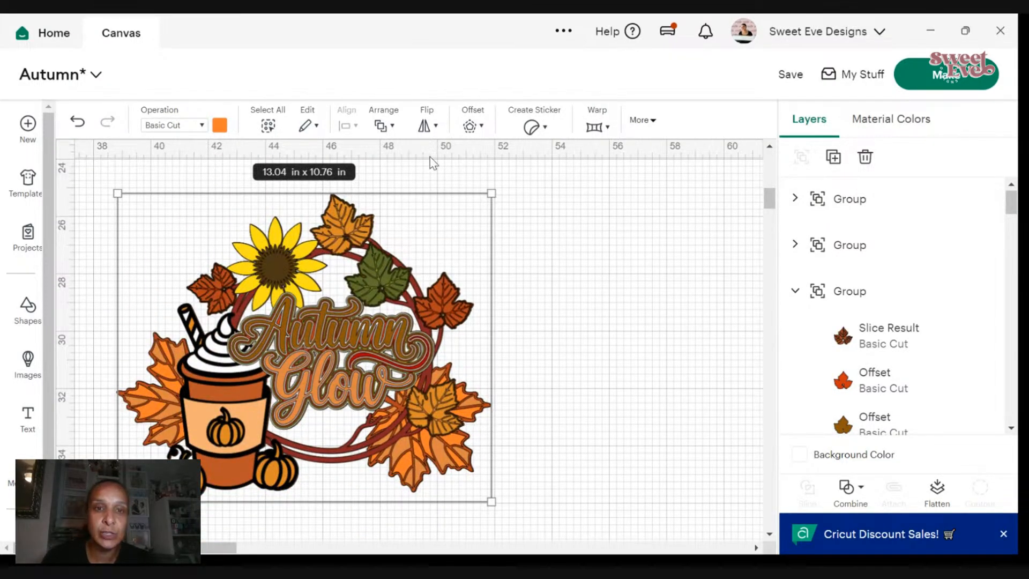
- Try offsetting the united silhouette by 0.08 in with rounded corners, and undo the offset
click(470, 127)
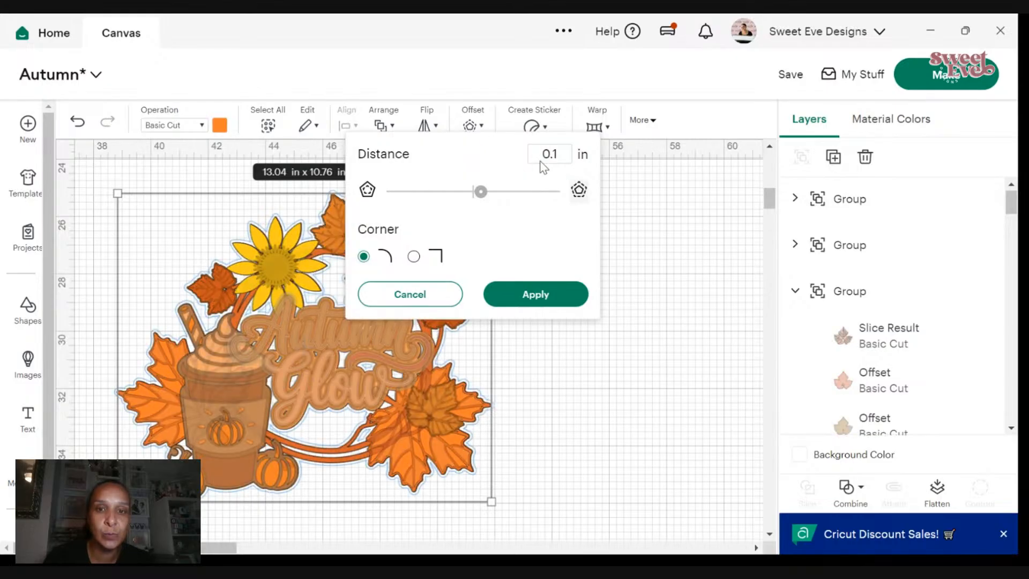
key(BackSpace)
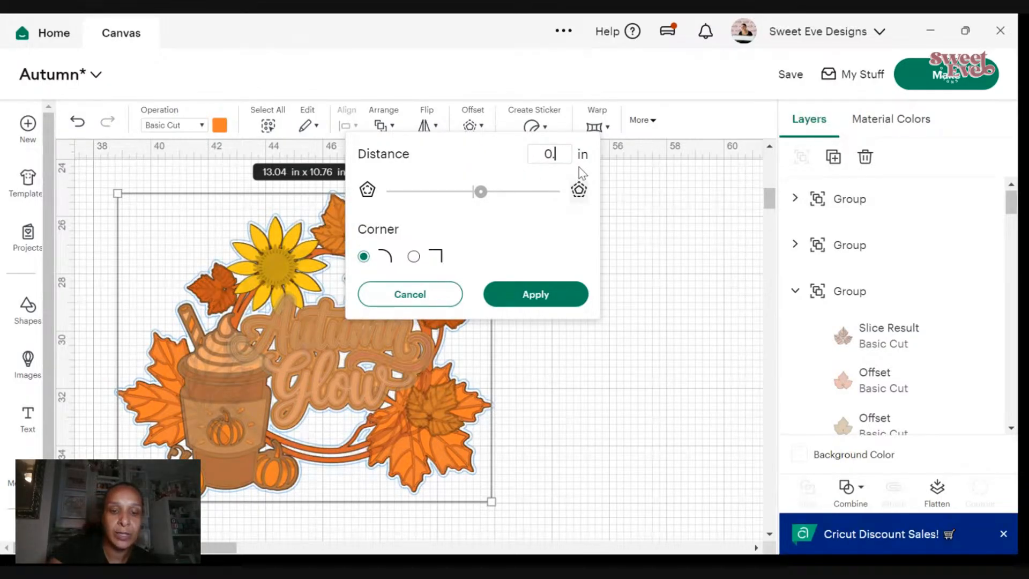
text(6)
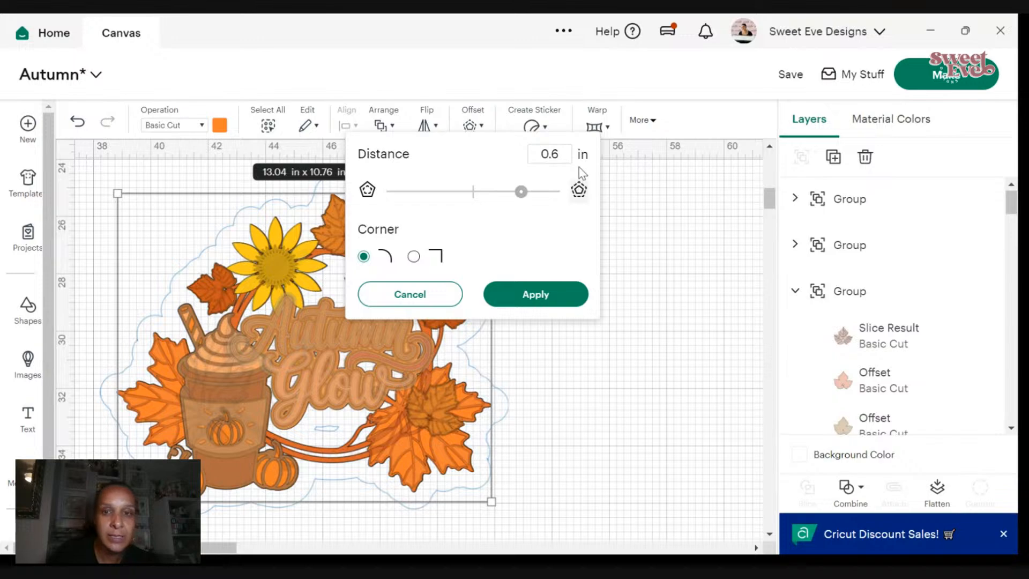
click(565, 163)
key(BackSpace)
text(0)
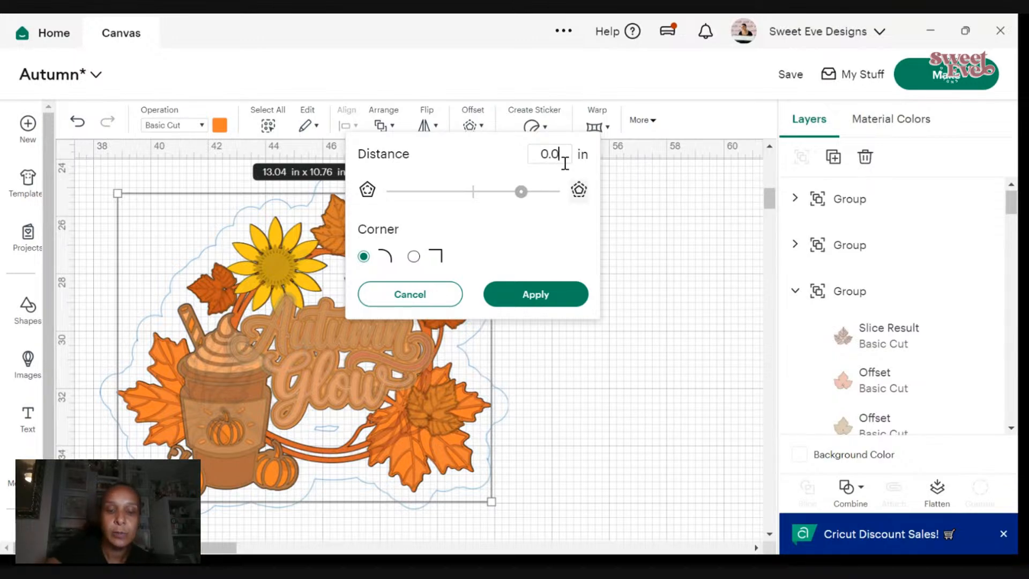
text(6)
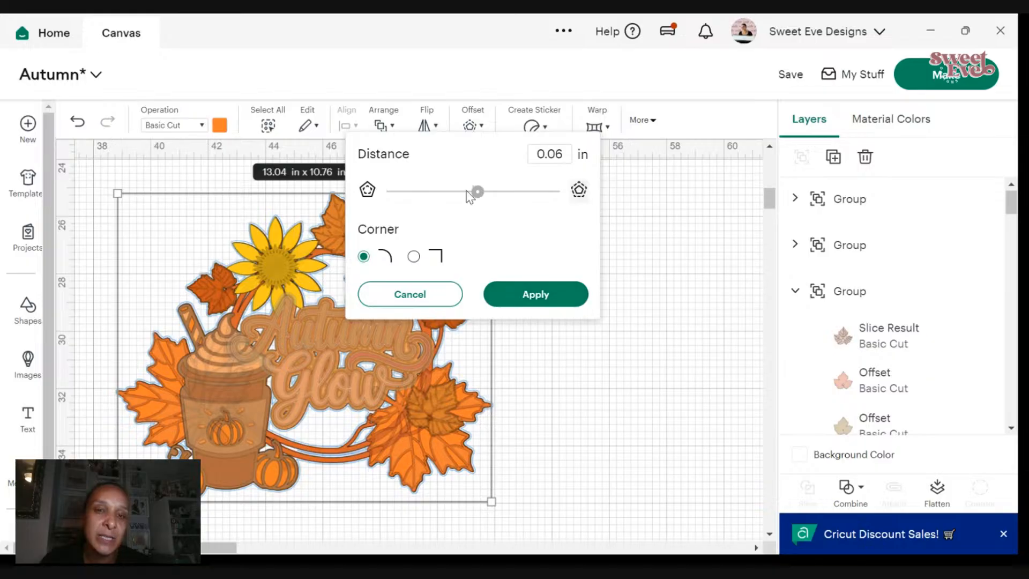
key(BackSpace)
text(8)
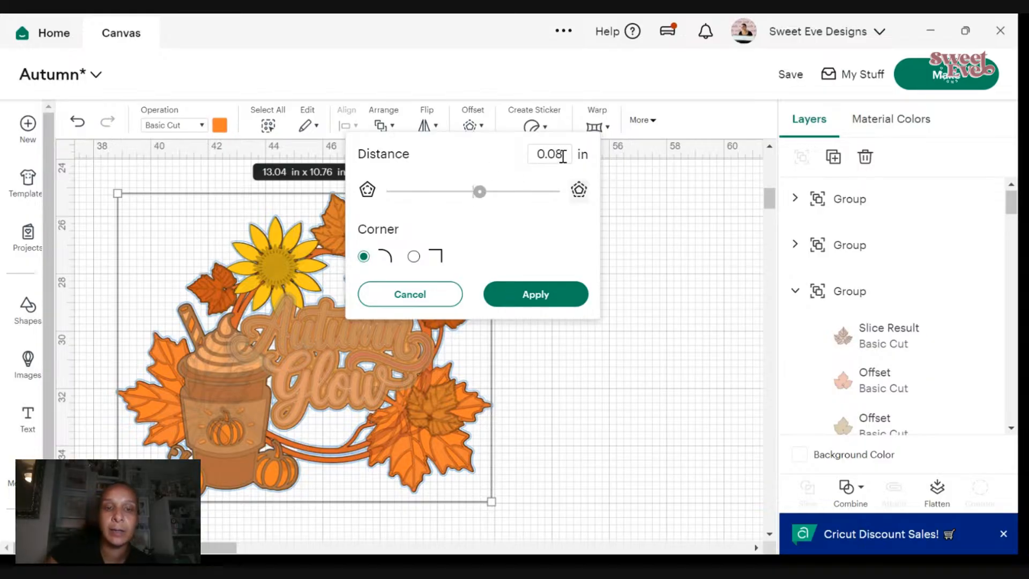
click(526, 294)
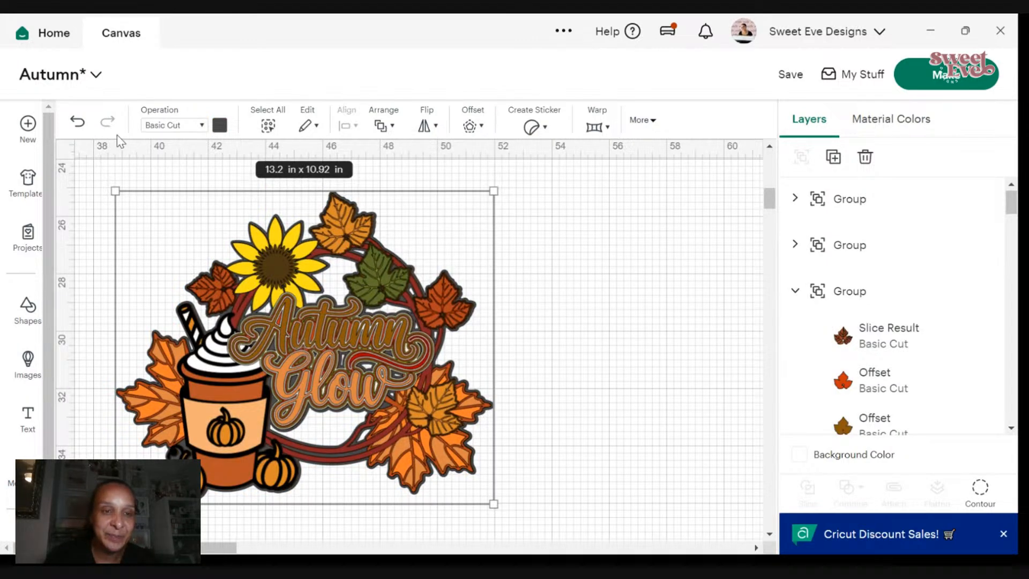
click(78, 123)
- Create a rounded-corner offset of 0.06 in around the united silhouette layer
scroll(868, 370, down, 10)
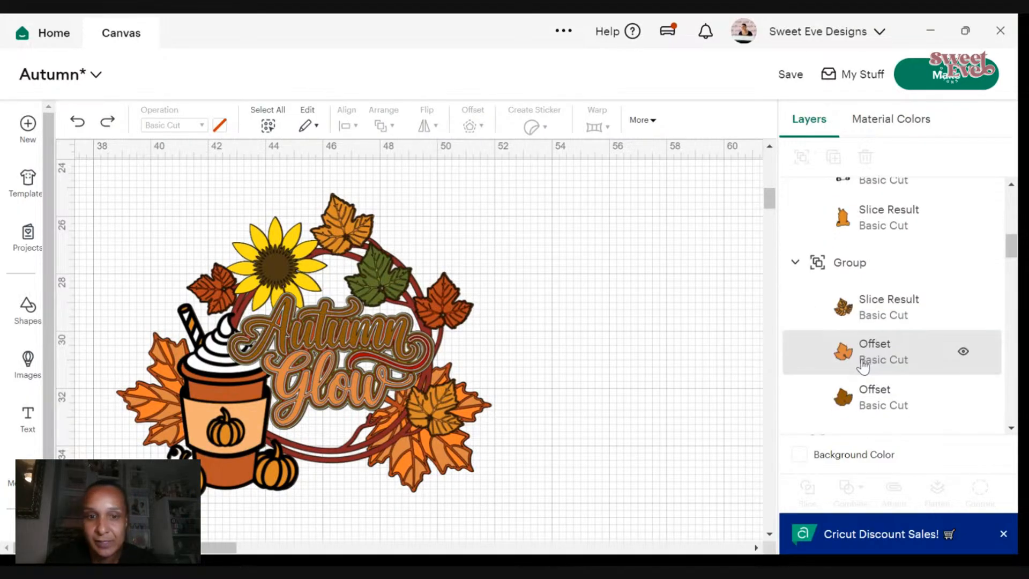
scroll(888, 383, down, 5)
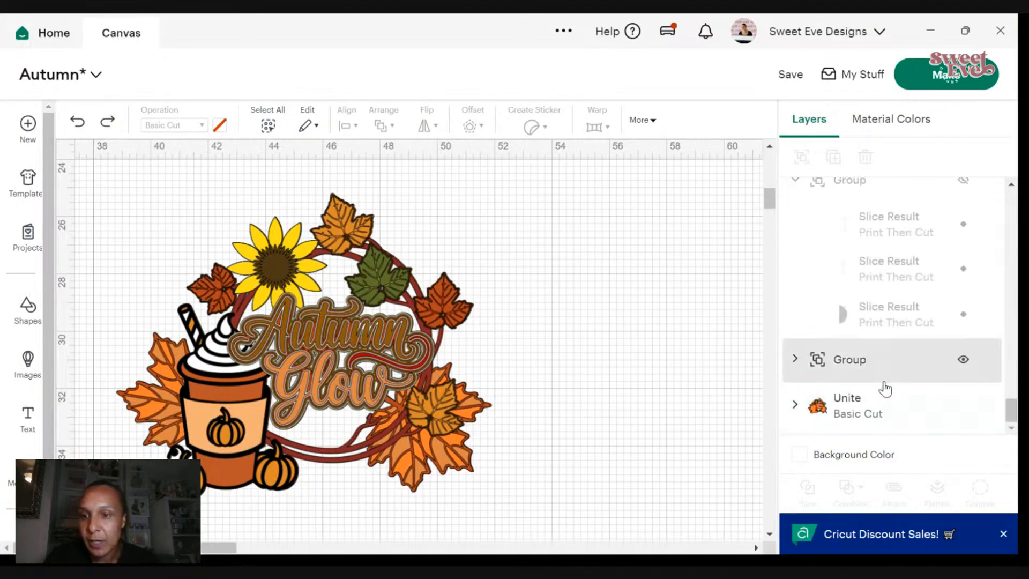
click(881, 409)
click(470, 127)
click(568, 155)
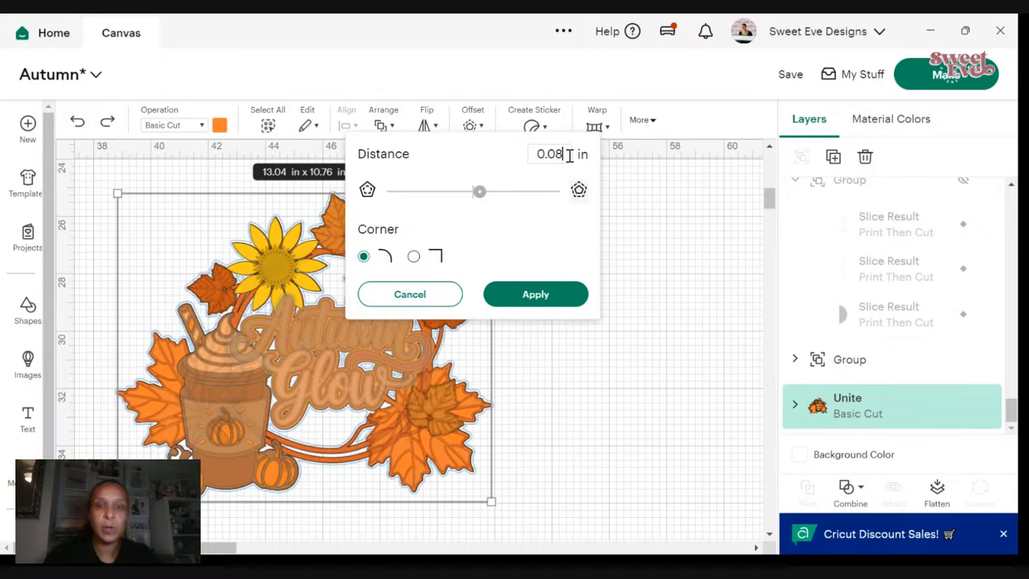
key(BackSpace)
text(6)
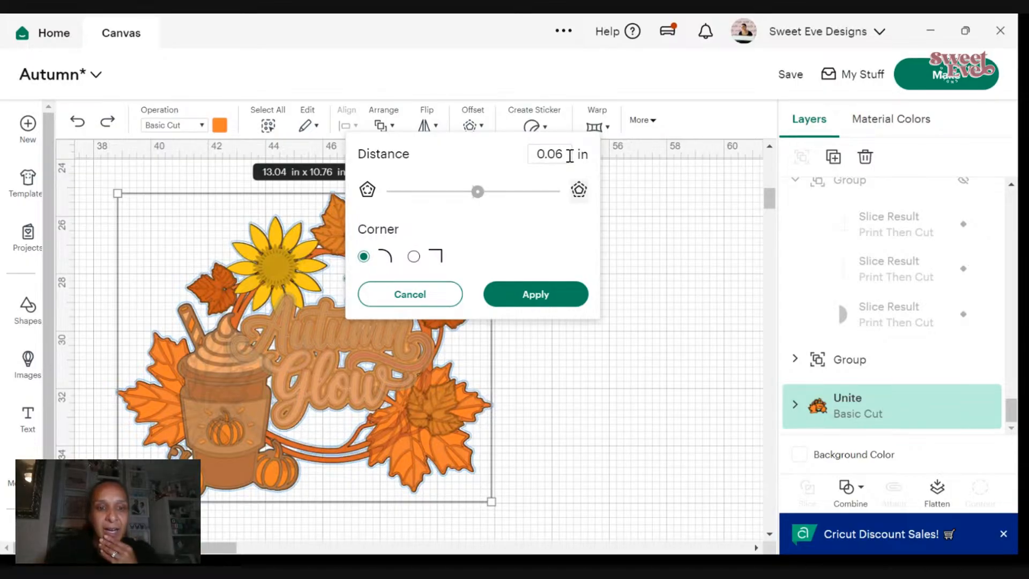
click(575, 301)
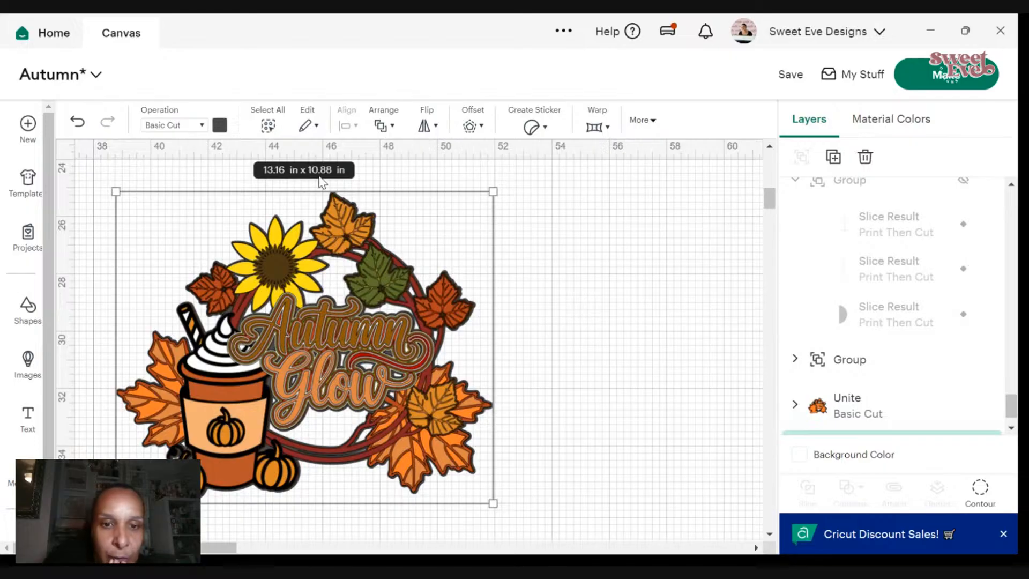
- Color the new offset layer behind the wreath white and deselect it
click(221, 130)
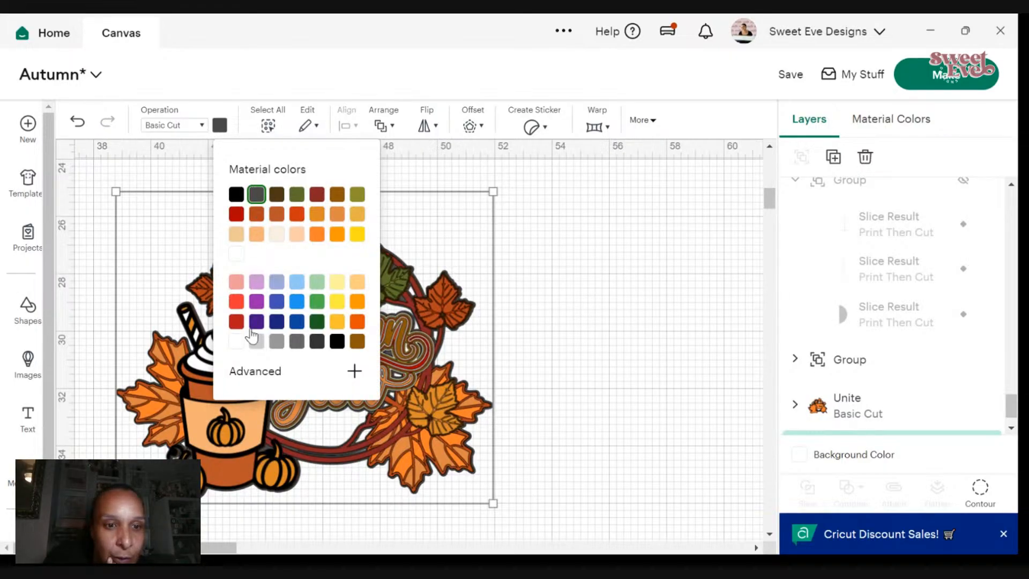
click(236, 340)
click(652, 327)
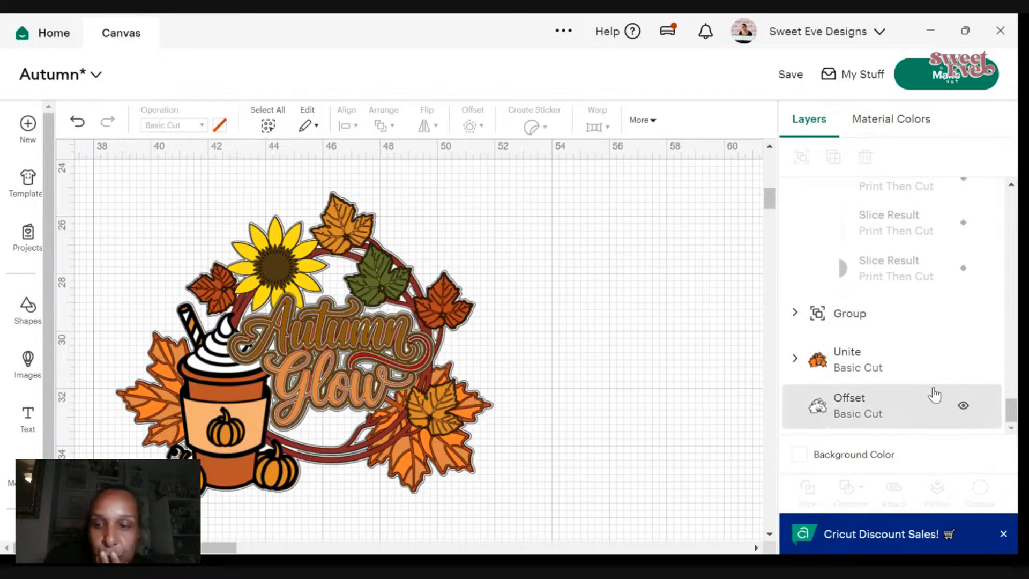
- Create a second offset of 0.06 in around the white offset layer and color it olive green
click(895, 413)
click(471, 127)
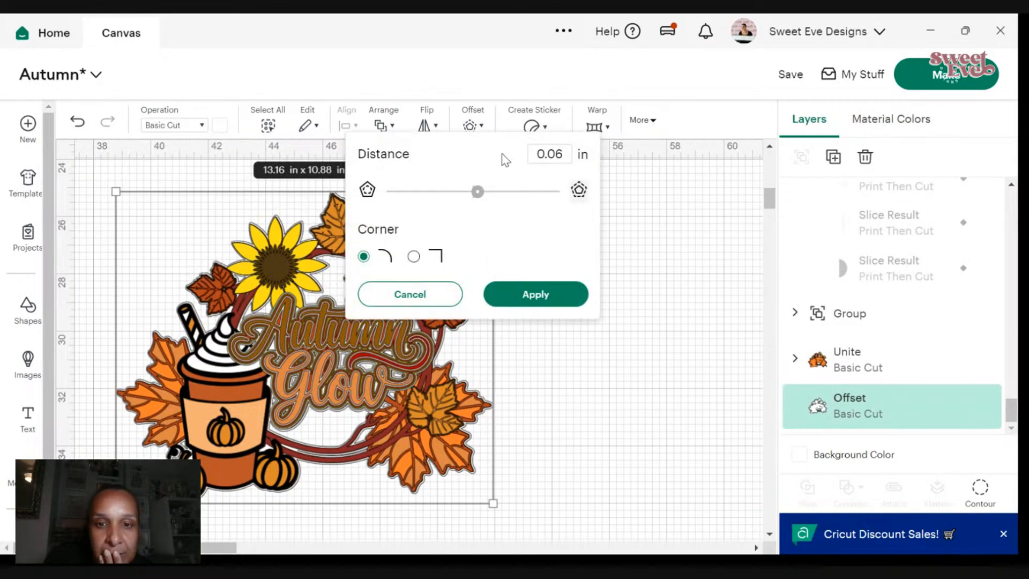
click(561, 298)
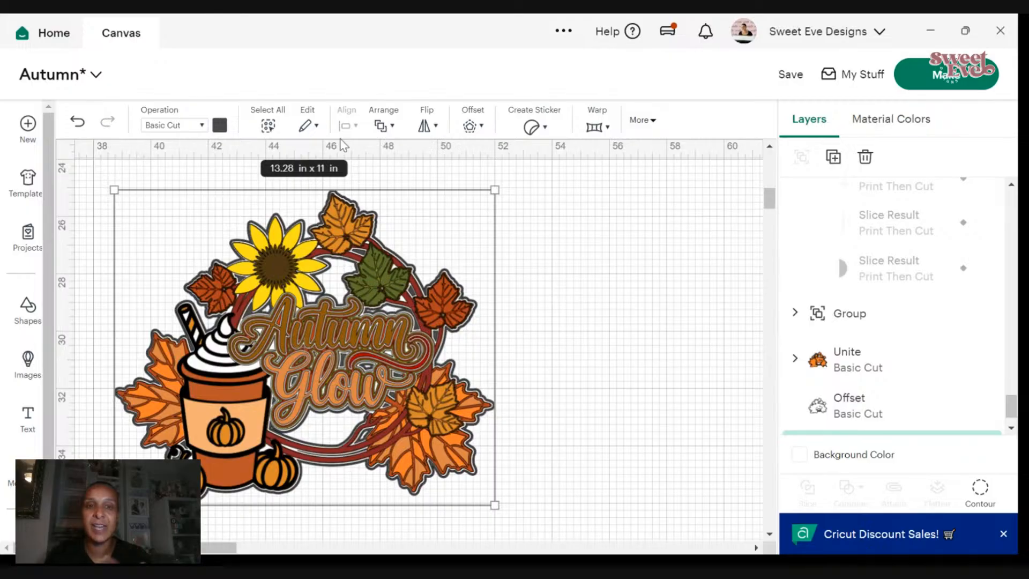
click(220, 126)
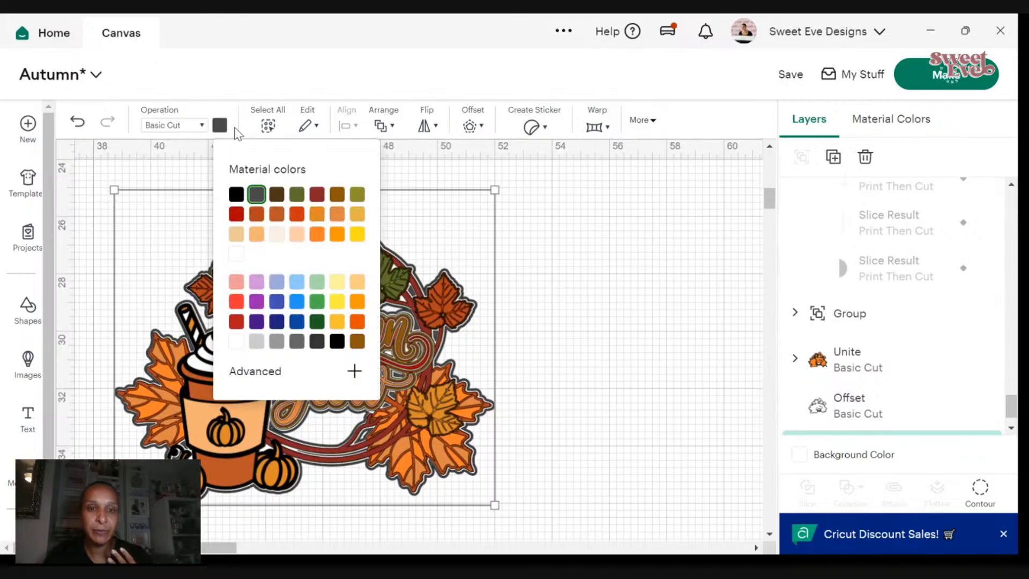
click(358, 198)
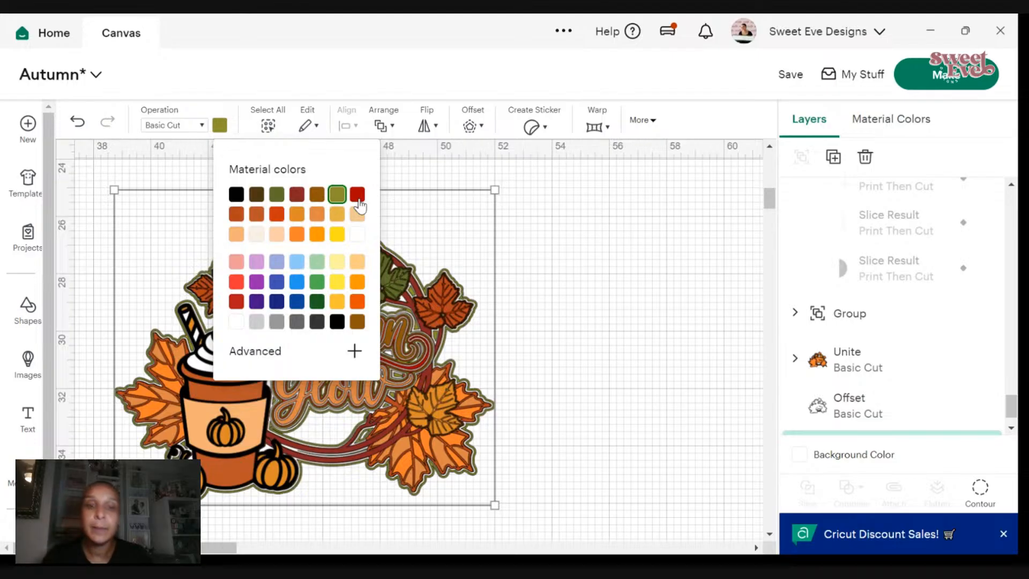
click(601, 304)
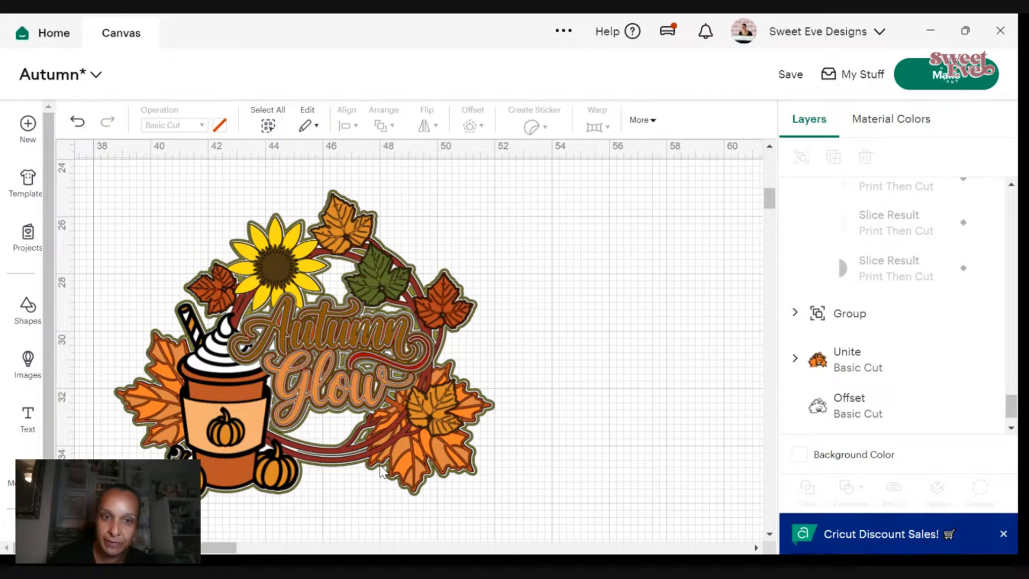
- Align the united silhouette with the white and olive green offset layers, and deselect them
scroll(948, 331, down, 1)
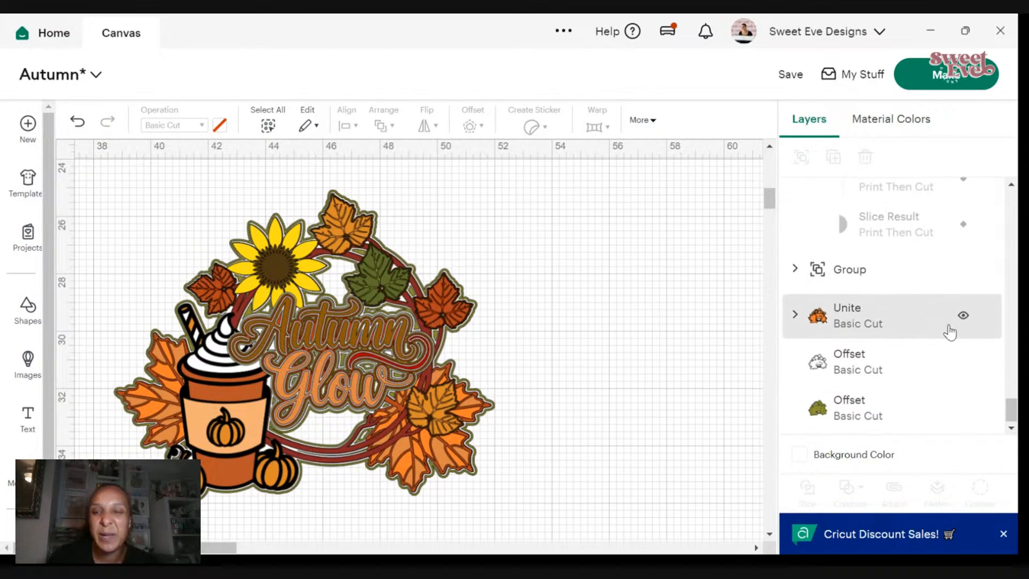
click(887, 317)
shift+click(884, 375)
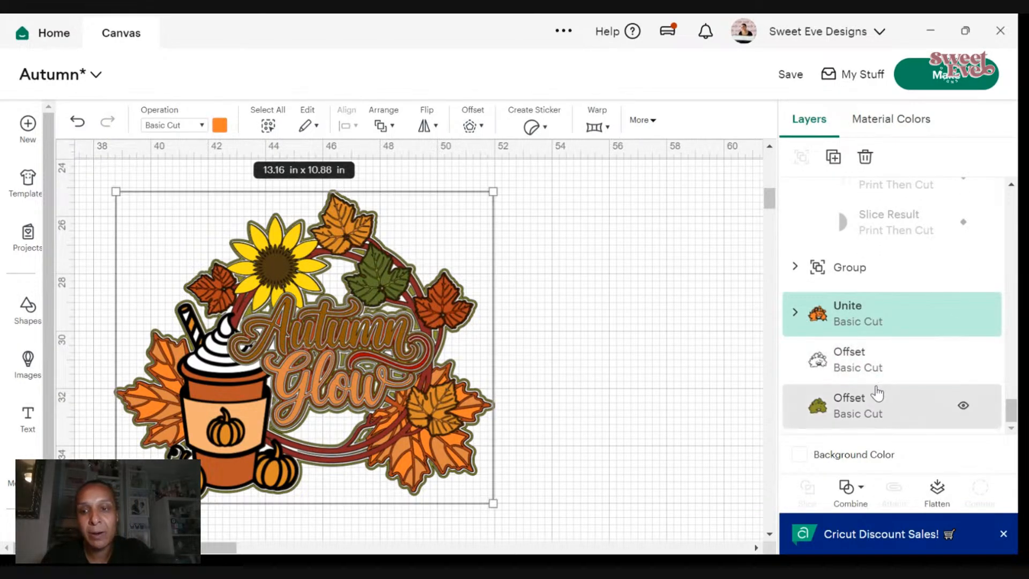
shift+click(870, 418)
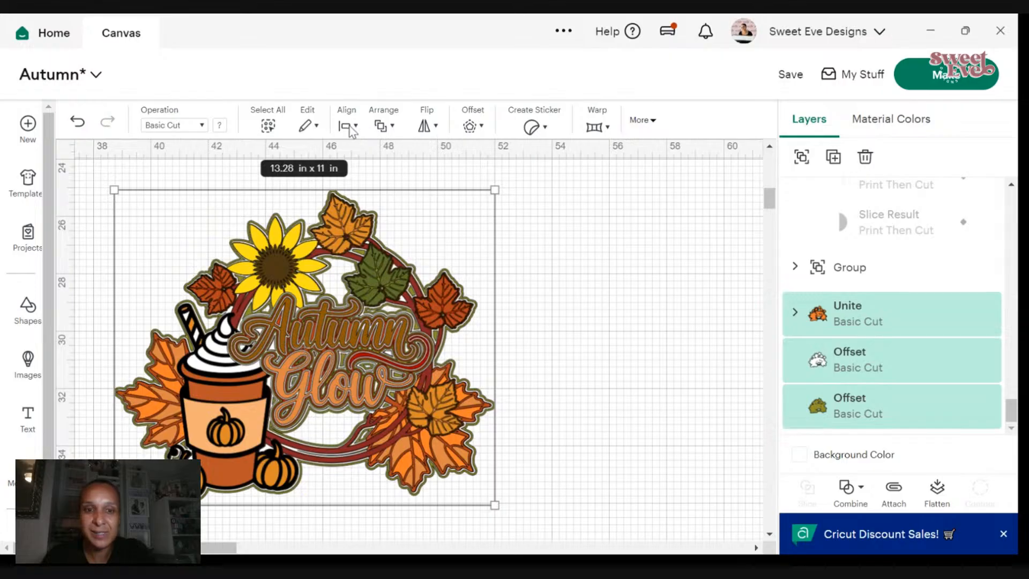
click(347, 126)
click(416, 346)
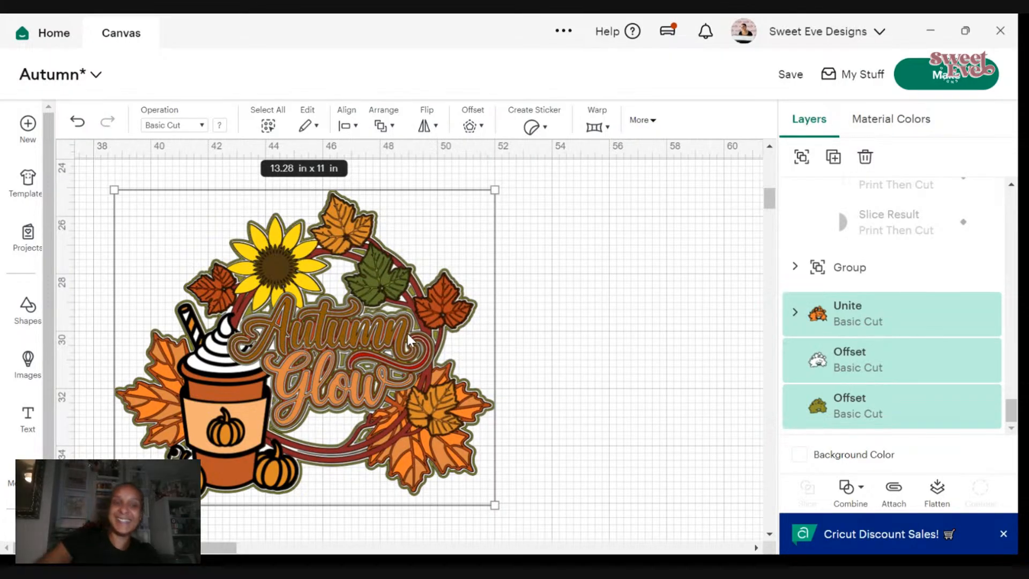
click(608, 422)
- Try rotating the small orange leaf on the wreath's lower right to about 340° and moving it onto empty canvas, and undo both changes
click(439, 409)
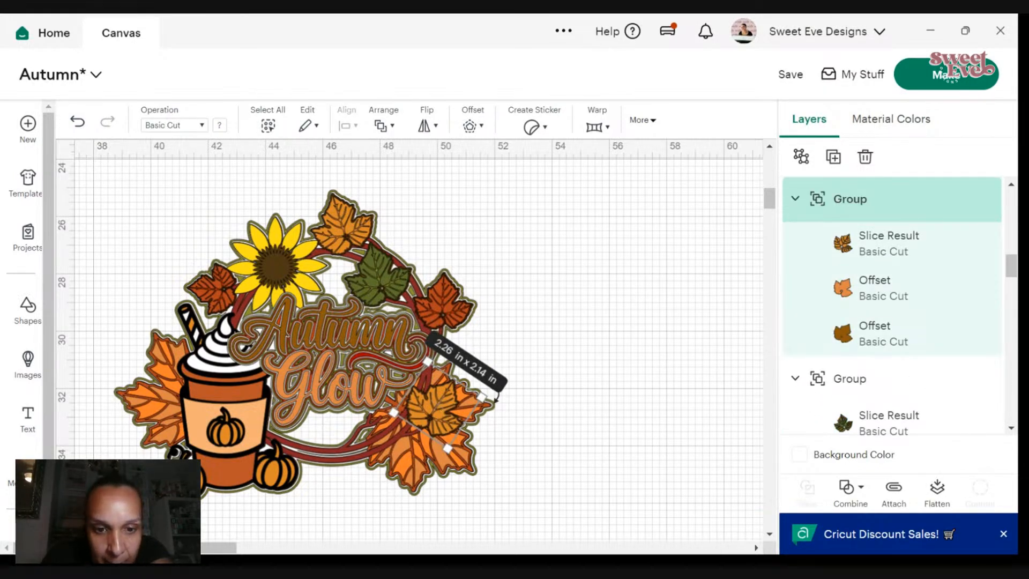
drag(496, 399, 563, 148)
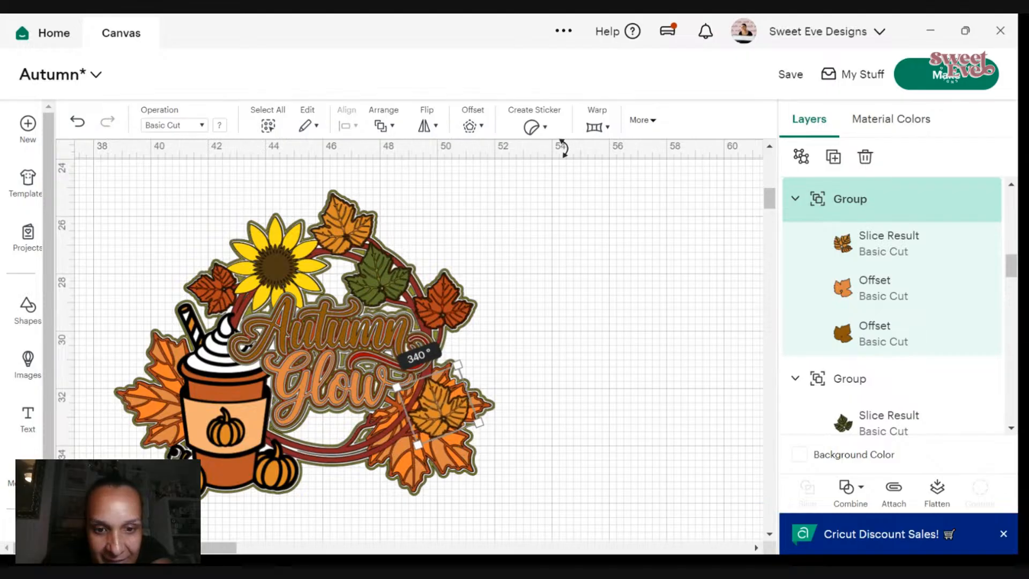
drag(426, 401, 660, 423)
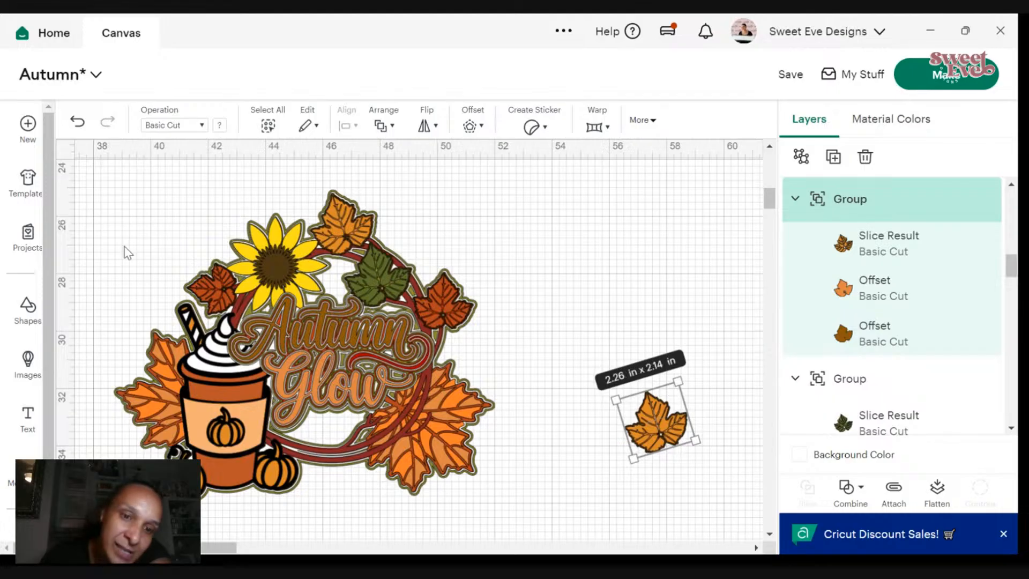
click(78, 123)
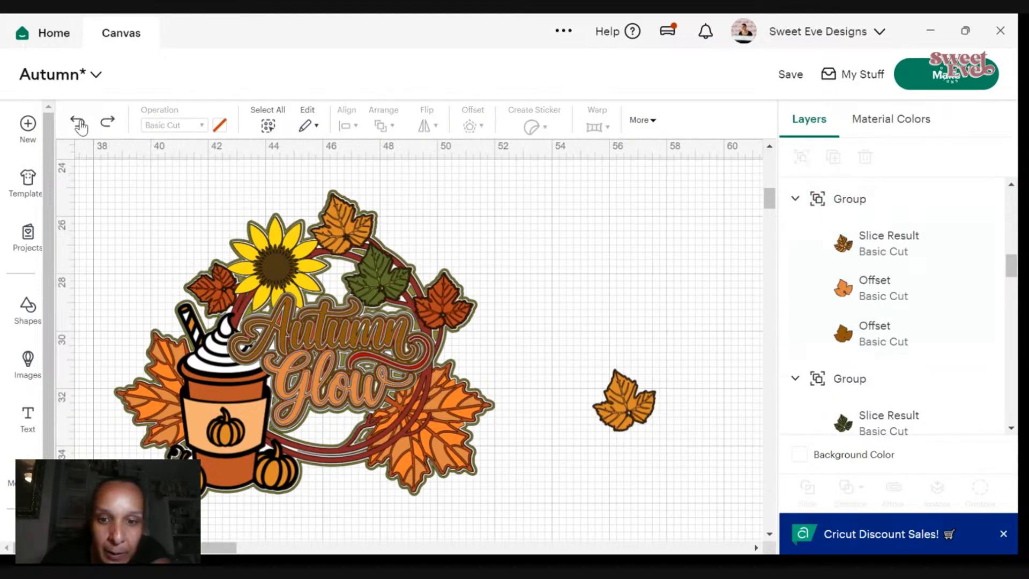
click(78, 123)
click(456, 411)
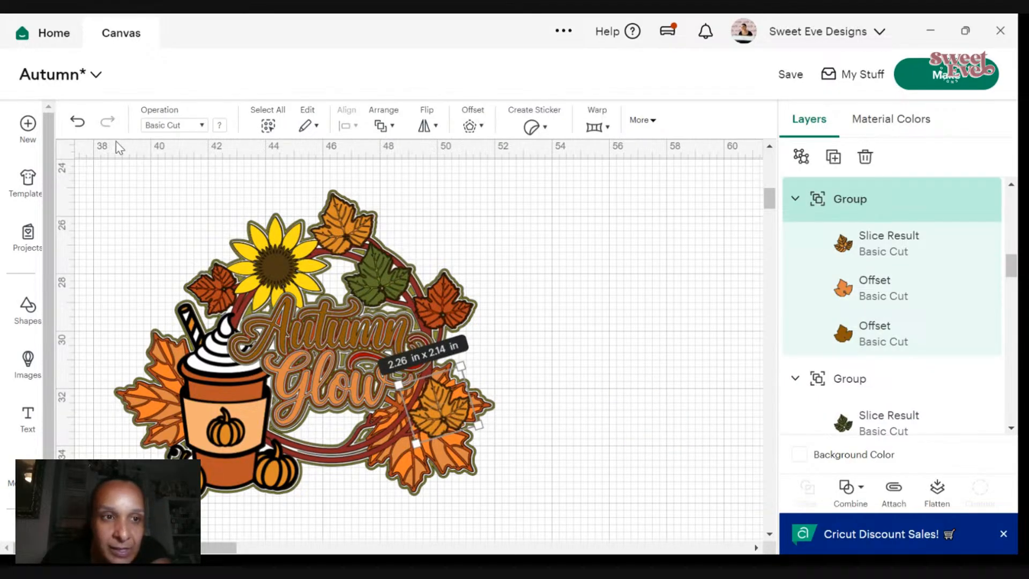
click(78, 123)
click(78, 122)
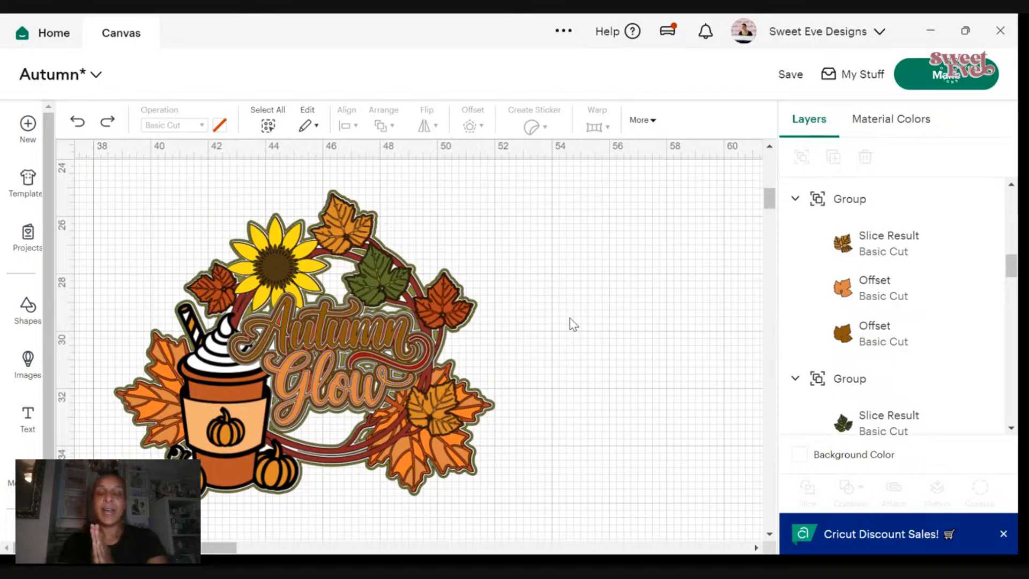
- Look through the layer list, from the leaf groups down to the offset layers, and check the hidden Pumpkin Spice group
scroll(967, 282, down, 10)
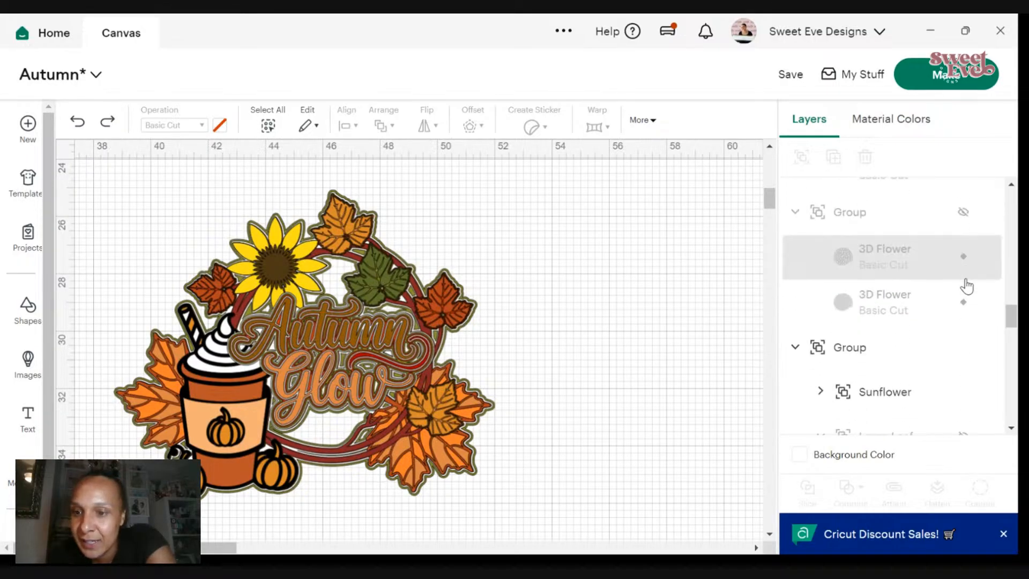
scroll(967, 284, down, 10)
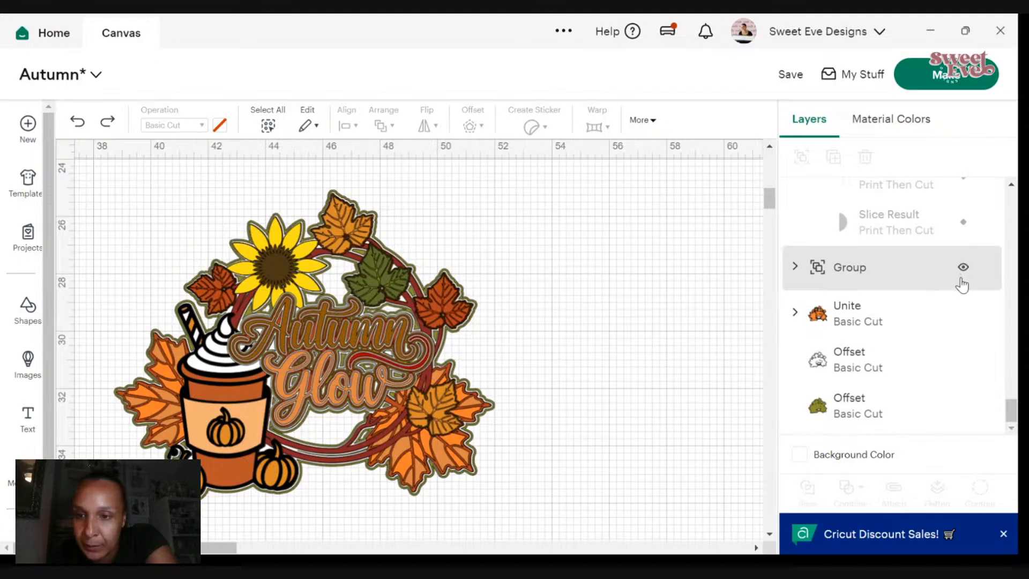
scroll(962, 282, up, 15)
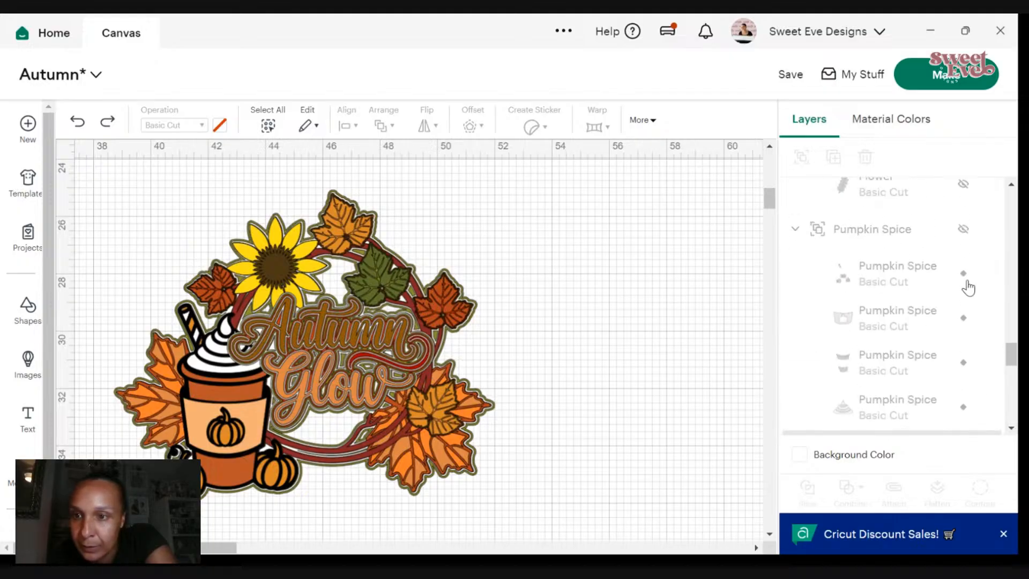
click(963, 229)
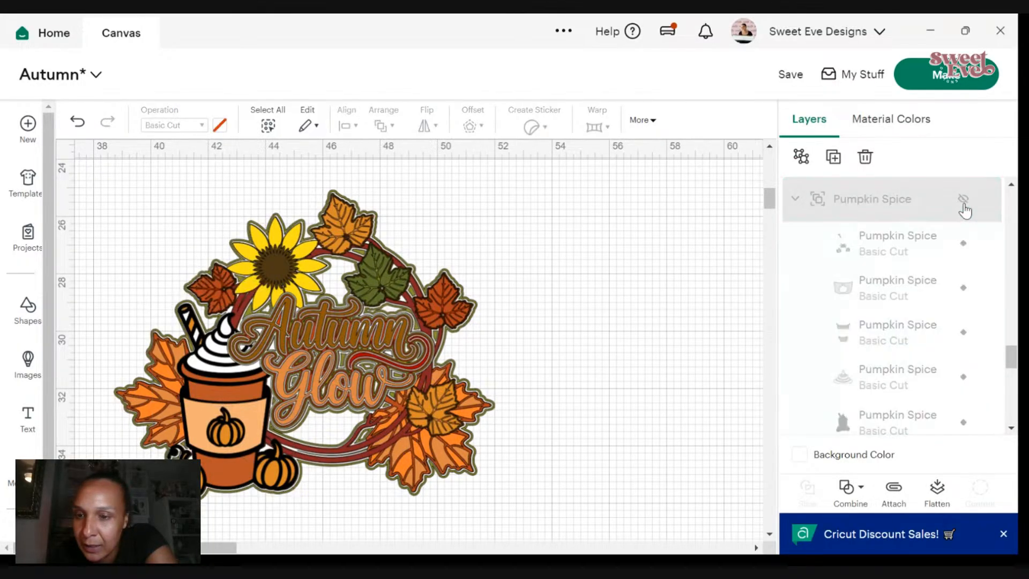
scroll(965, 257, down, 10)
scroll(955, 321, up, 15)
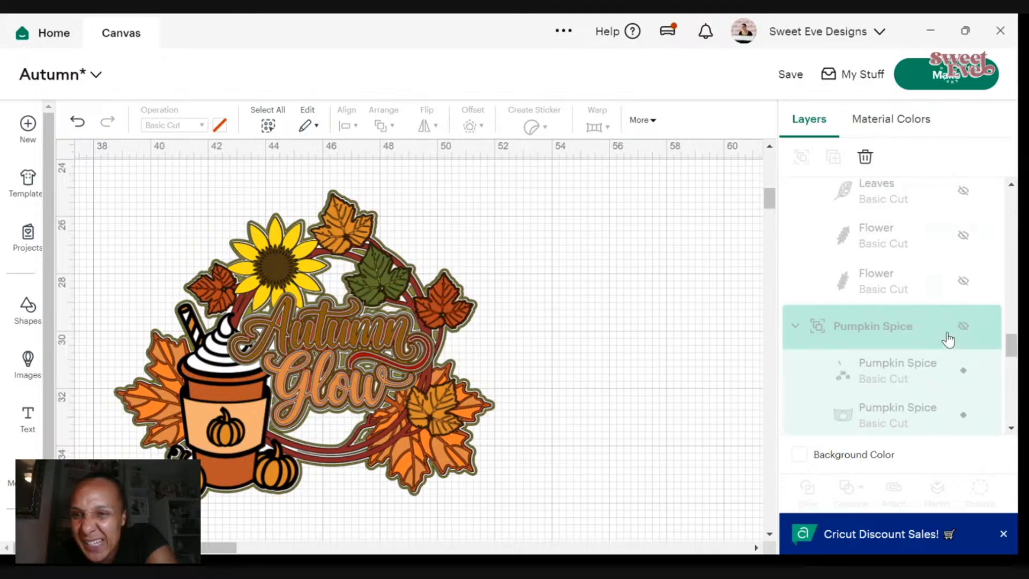
scroll(946, 338, down, 5)
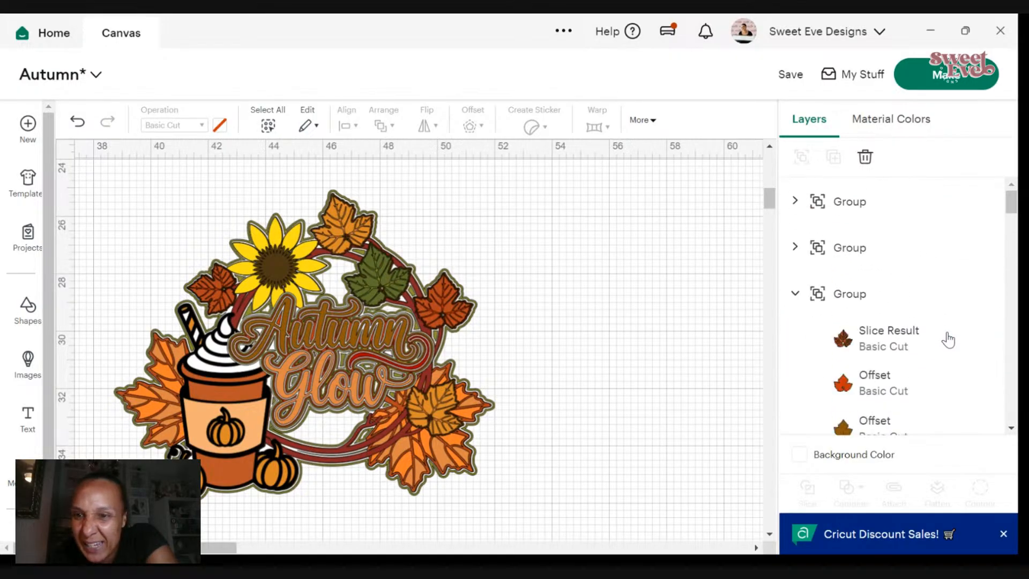
scroll(893, 253, up, 3)
scroll(893, 255, down, 8)
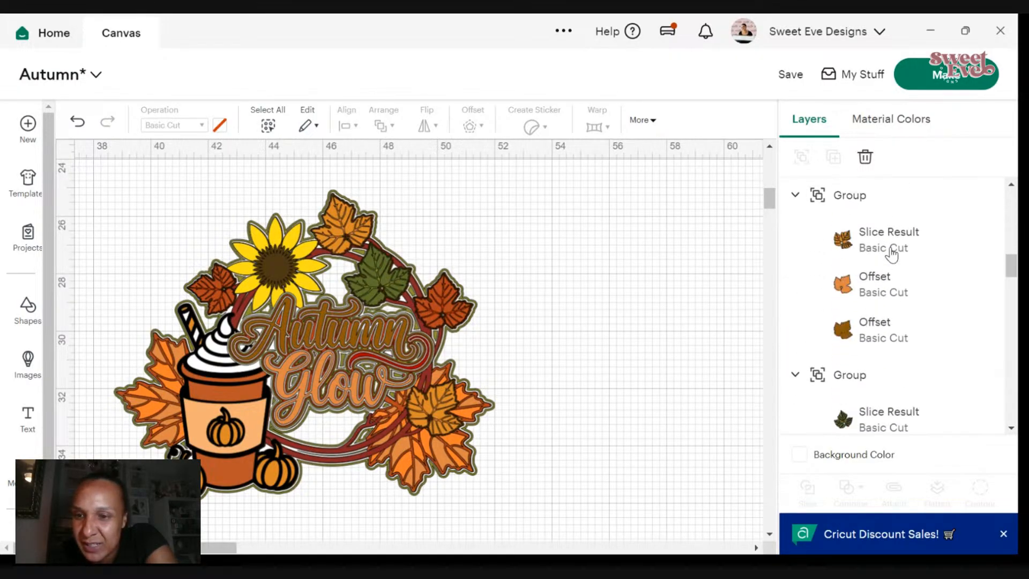
scroll(896, 258, down, 10)
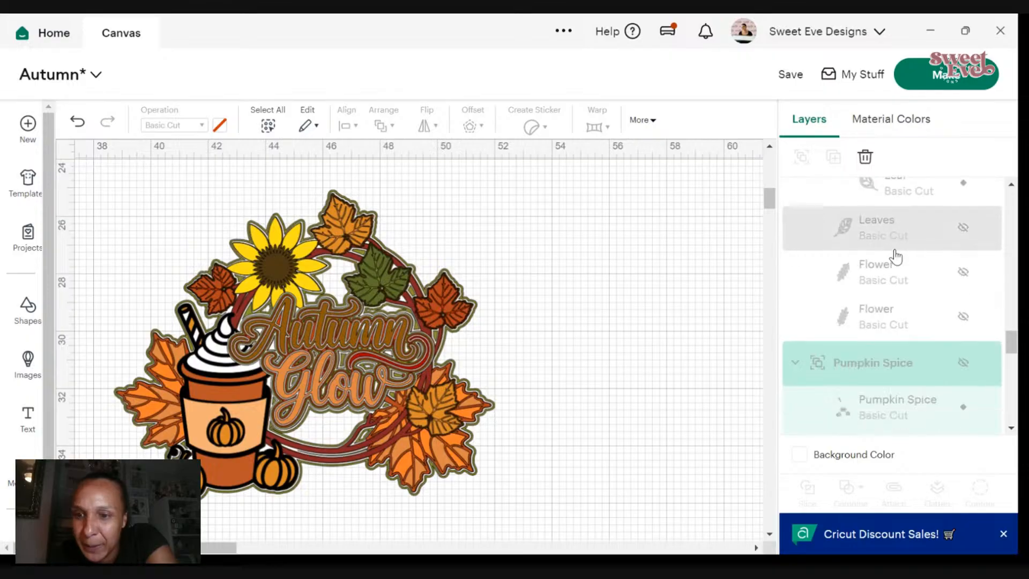
scroll(892, 257, down, 2)
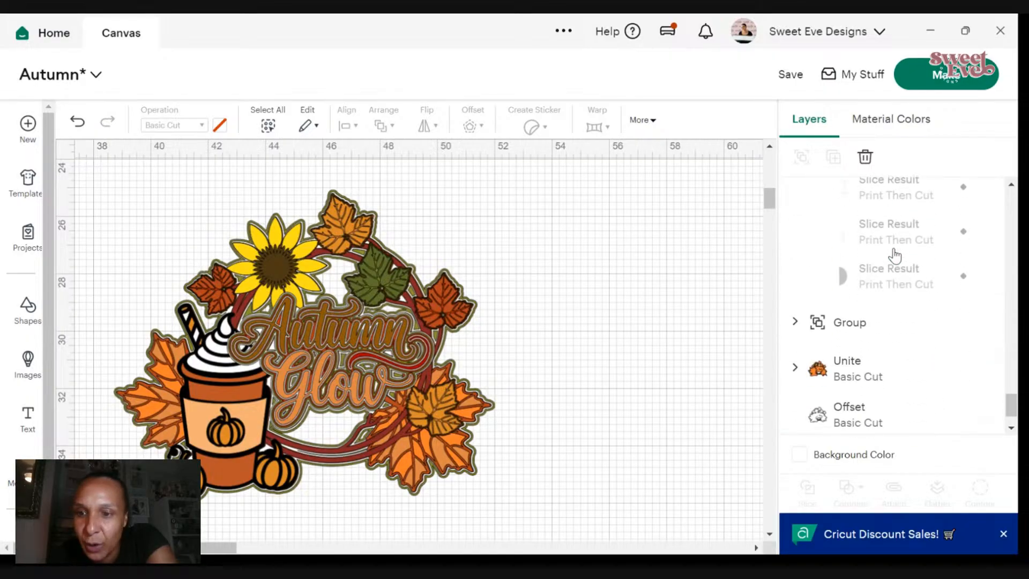
- Show the hidden plaid half-circle group behind the wreath to preview it, and hide it again
scroll(917, 236, up, 3)
click(963, 219)
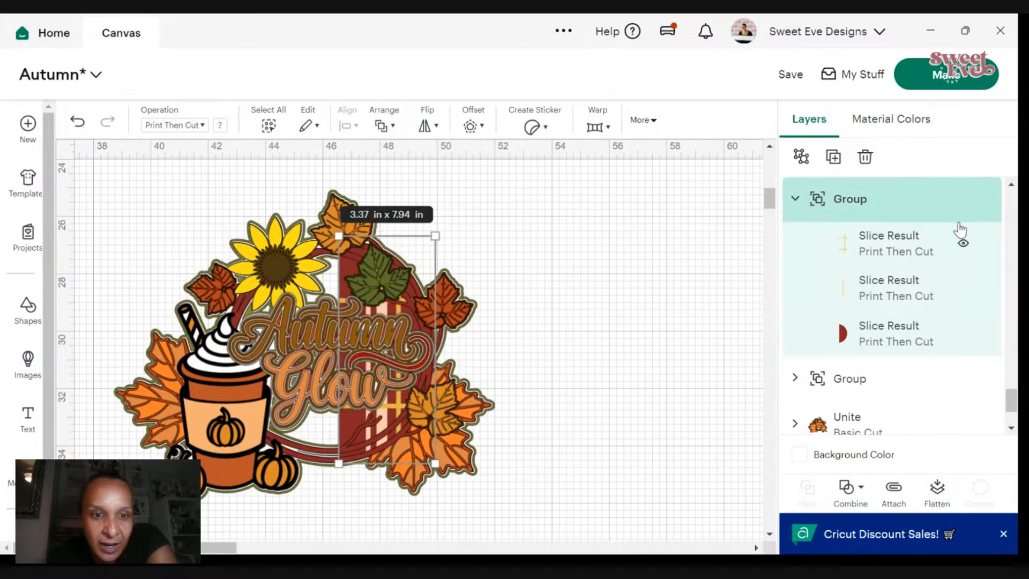
click(676, 268)
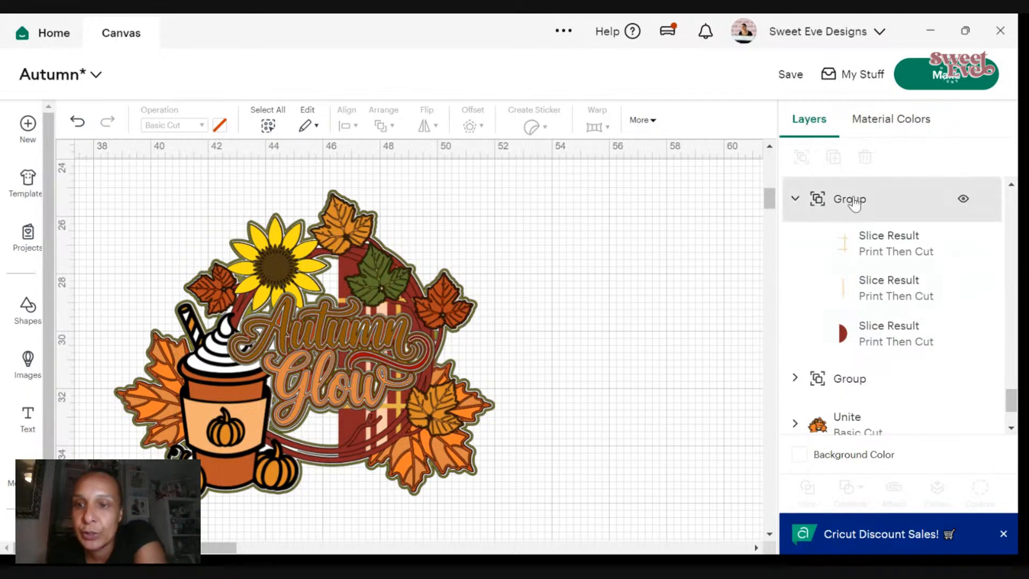
click(964, 199)
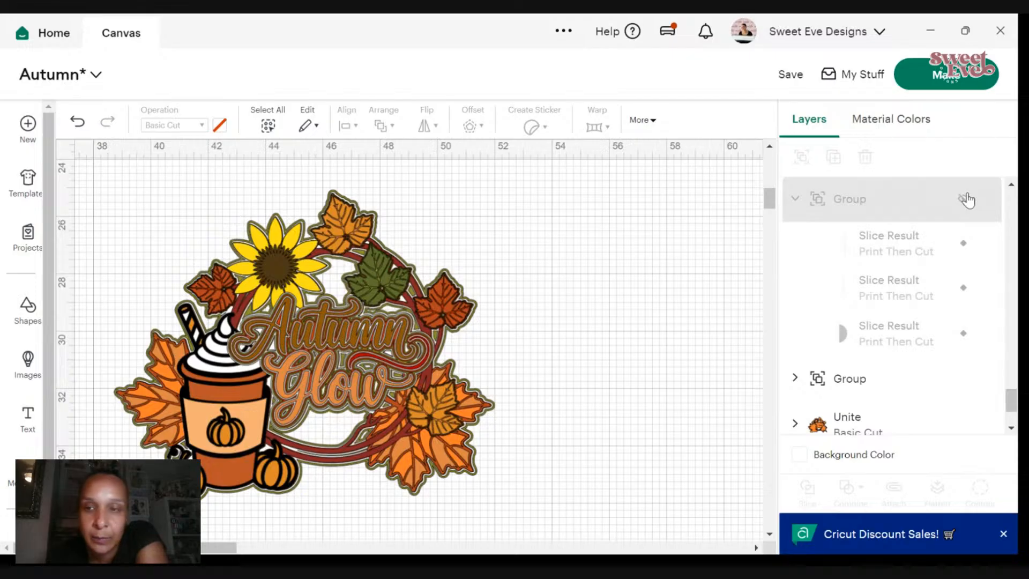
- Create an outward offset of 0.1 in with rounded corners around the olive green offset layer
scroll(914, 333, down, 2)
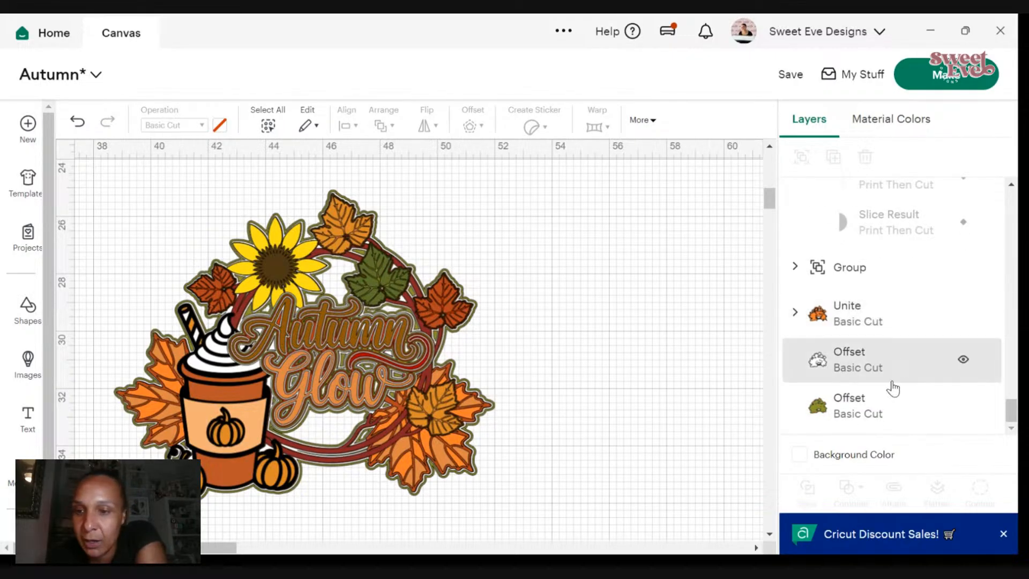
click(858, 406)
click(482, 125)
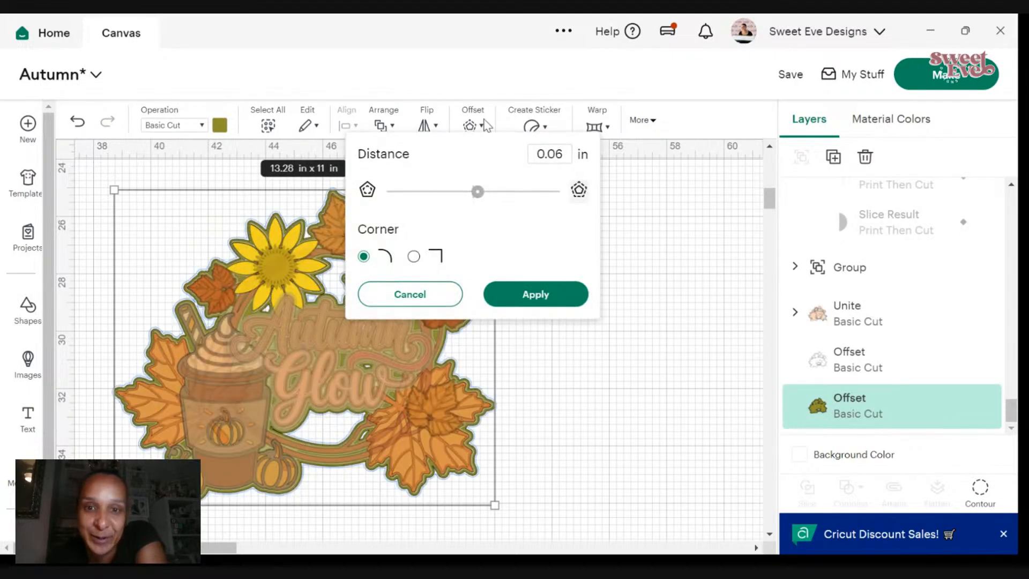
key(BackSpace)
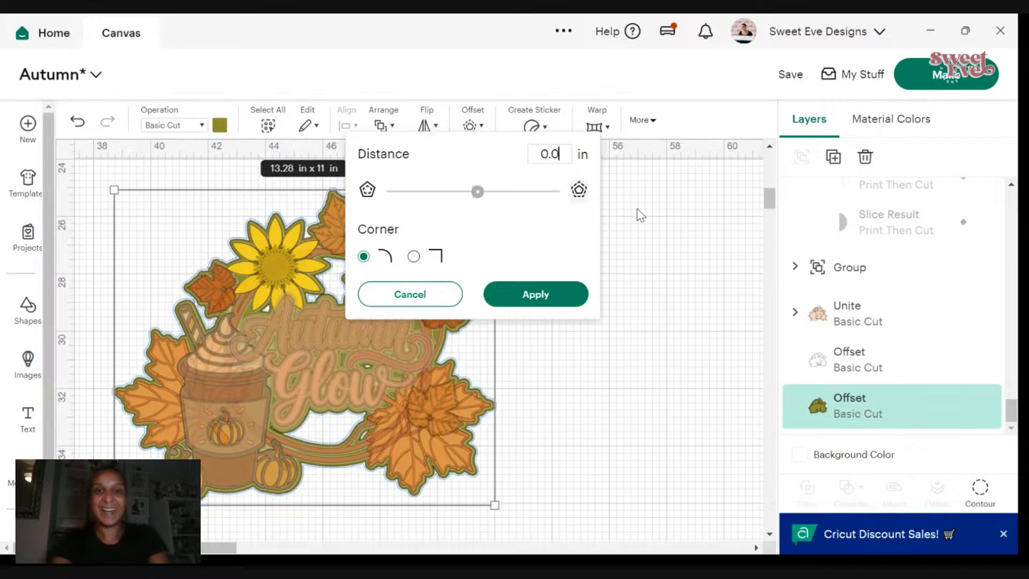
text(6)
key(BackSpace)
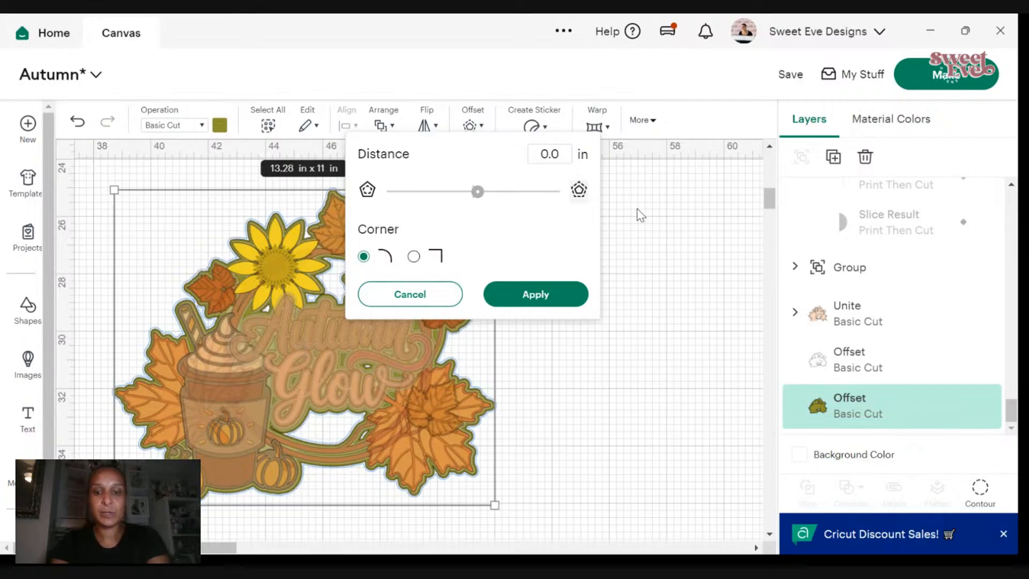
key(BackSpace)
key(BackSpace)
text(.1)
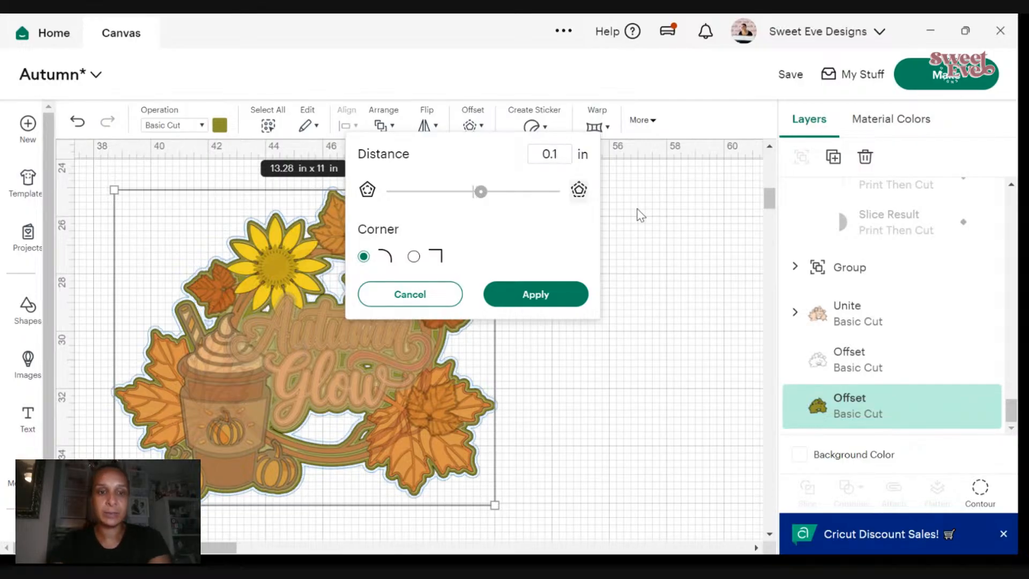
click(515, 296)
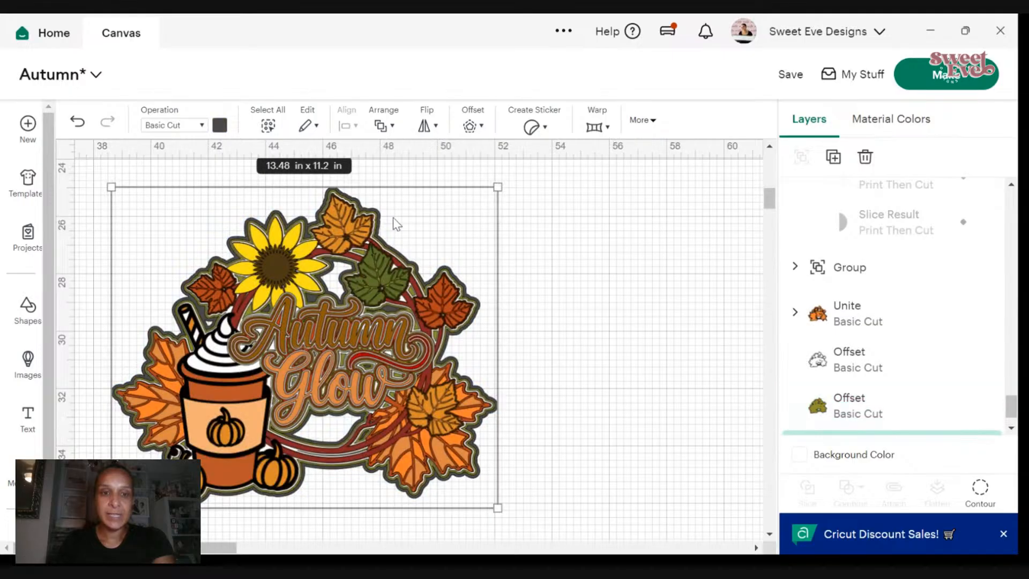
- Hide the two larger inner cutout contours of the new offset layer to fill the openings behind the wreath
click(981, 489)
click(410, 459)
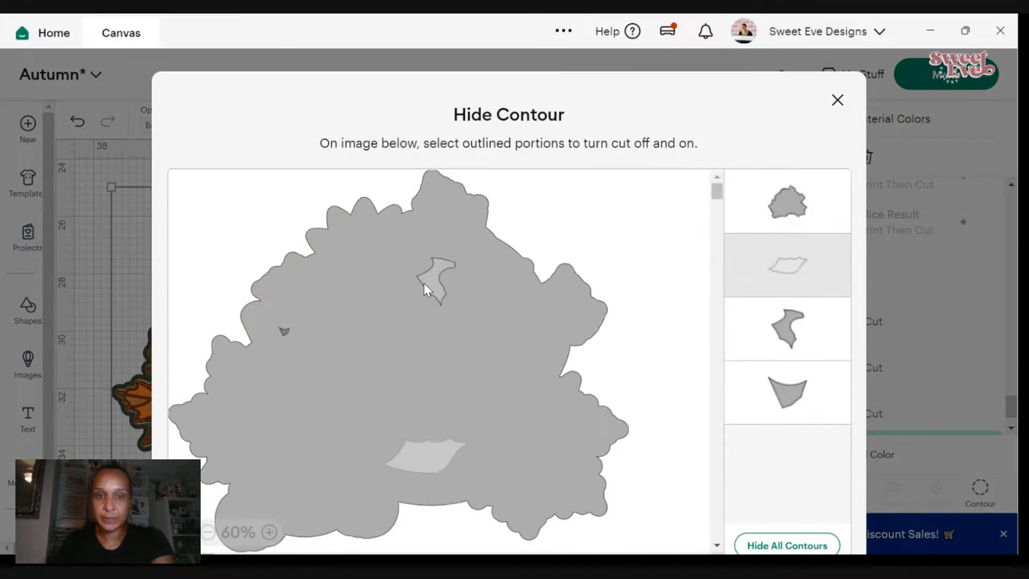
click(424, 283)
click(838, 99)
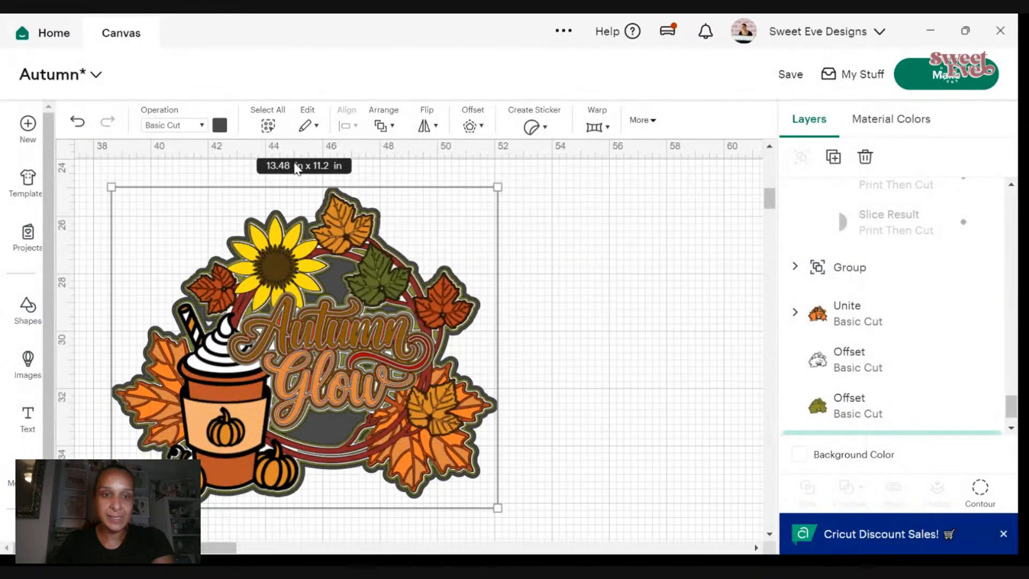
- Color the filled offset layer light gray and deselect it
click(221, 127)
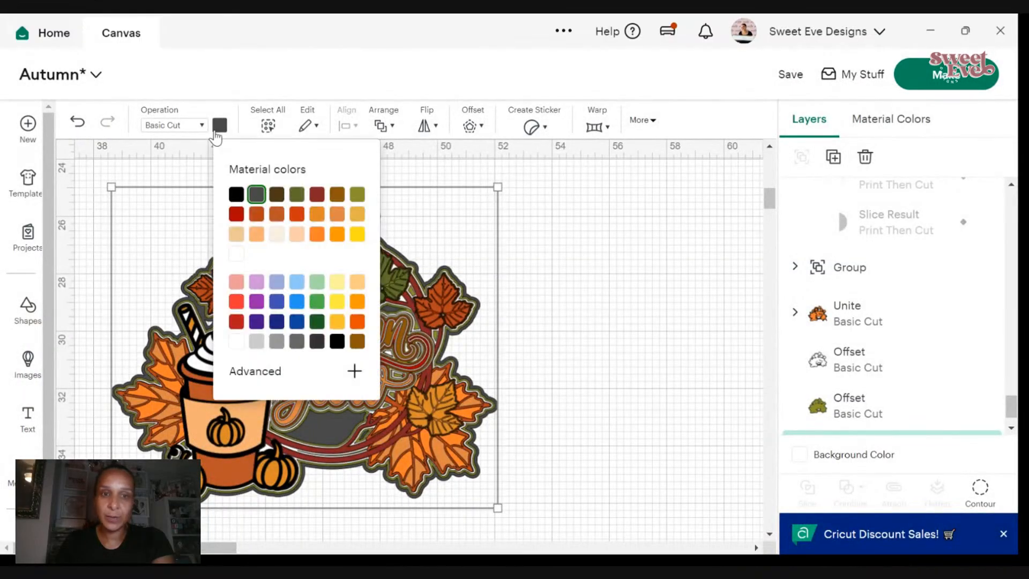
click(263, 342)
click(620, 315)
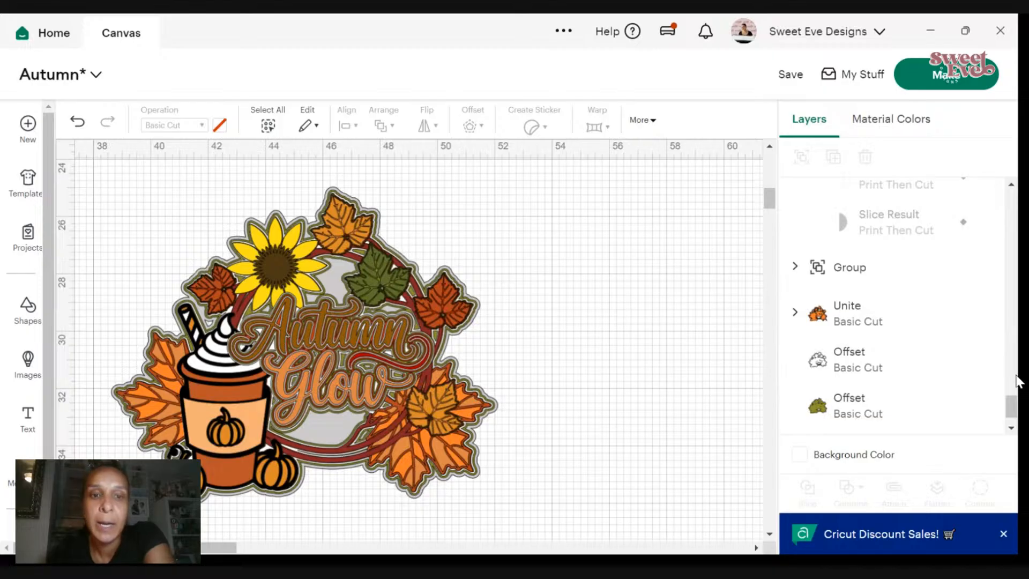
- Make the hidden plaid half-circle group of three slice results visible behind the wreath, and deselect it
scroll(994, 337, down, 1)
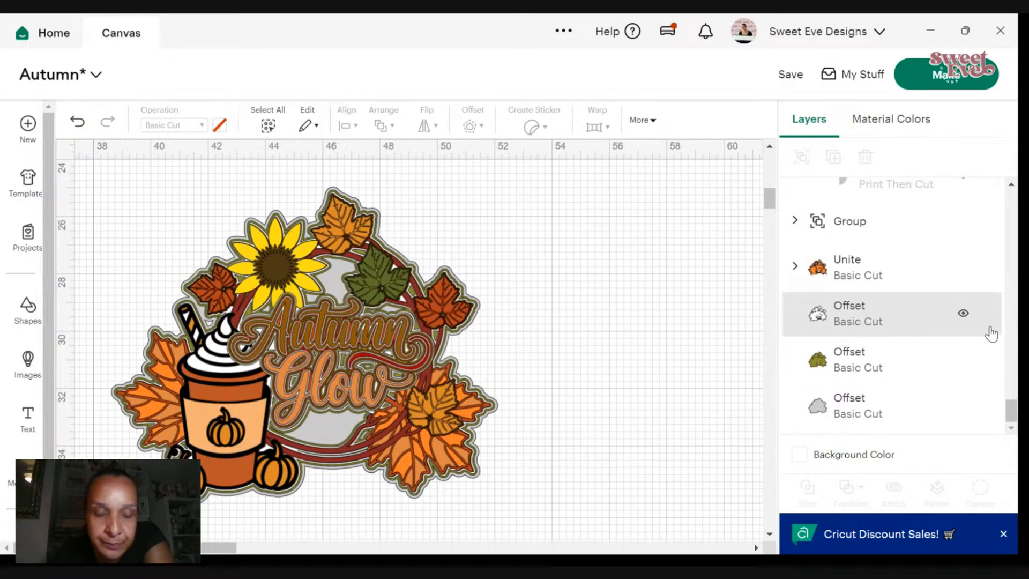
scroll(954, 302, up, 3)
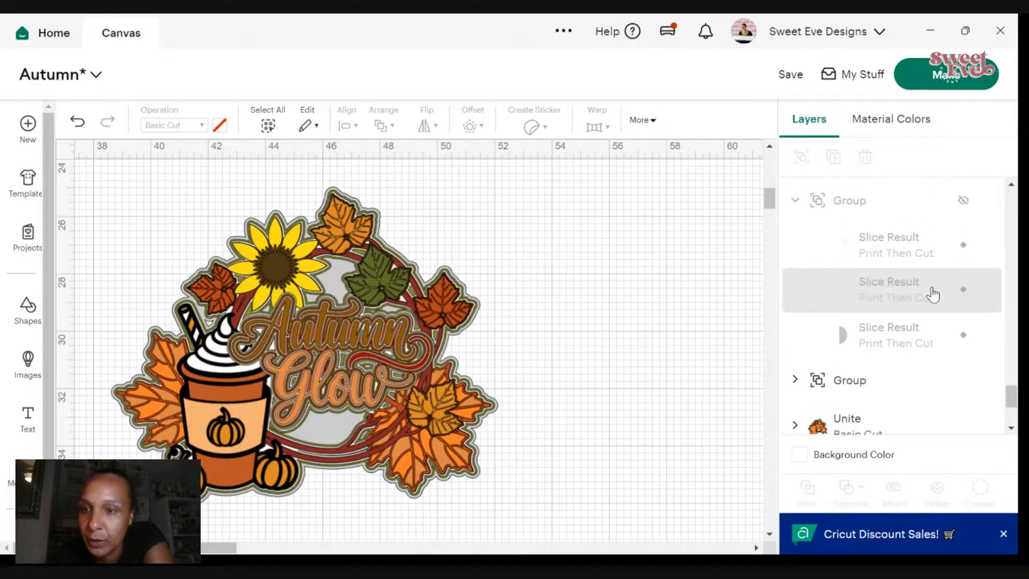
click(965, 201)
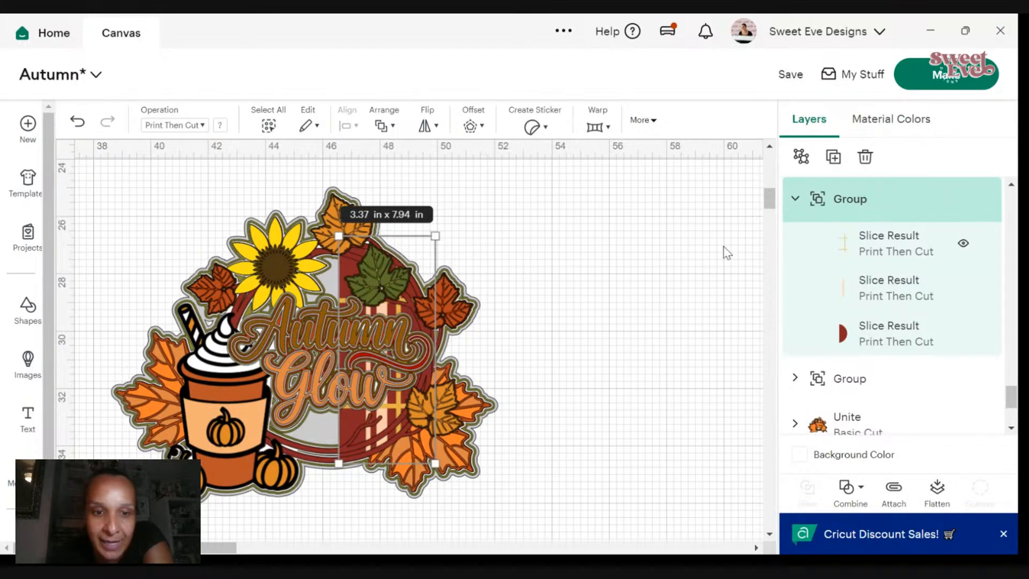
click(657, 273)
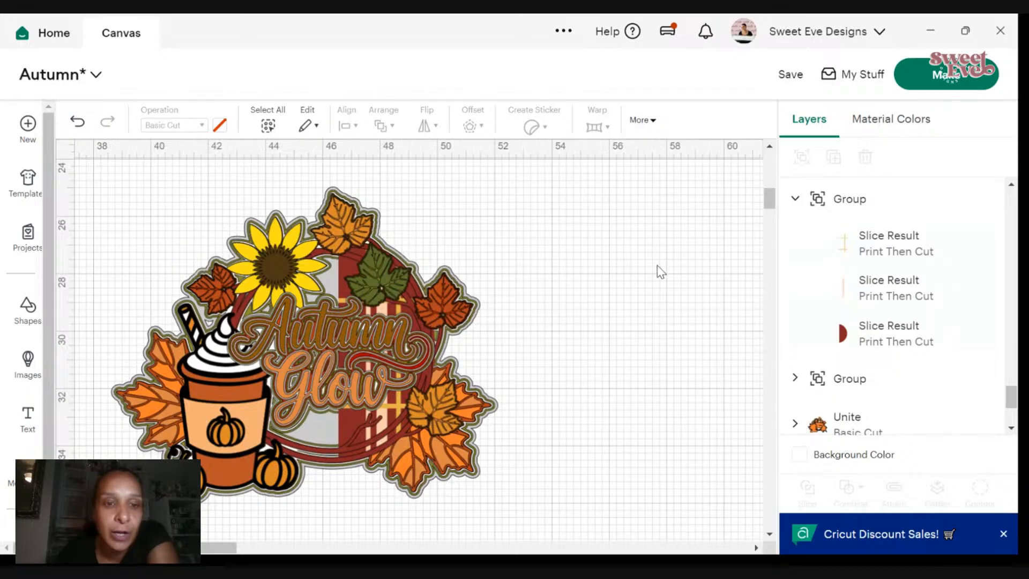
scroll(437, 234, down, 2)
scroll(435, 236, up, 2)
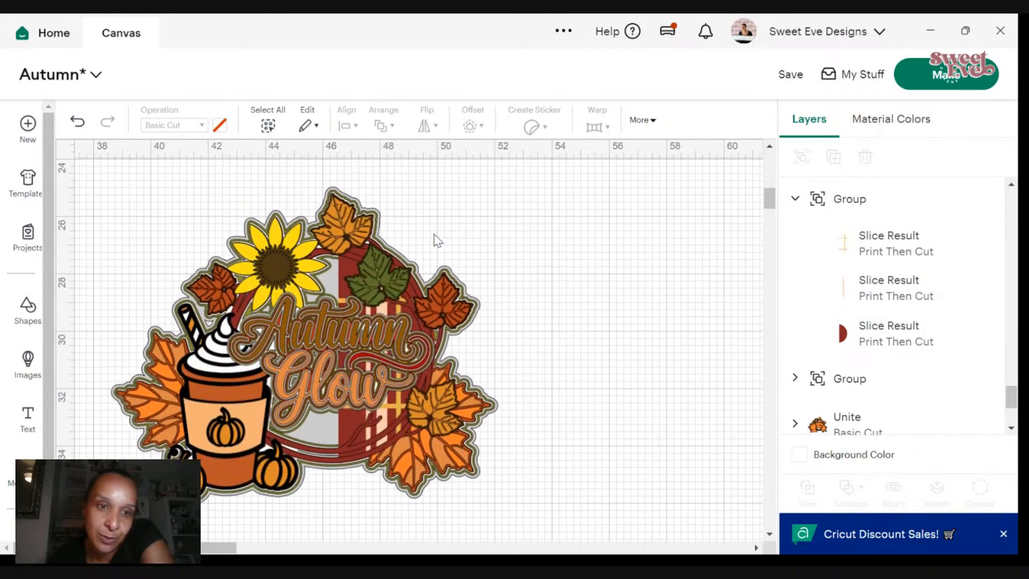
- Try placing a copy of the sunflower on the wreath's bottom edge between the pumpkin and the leaves, and remove it
click(302, 263)
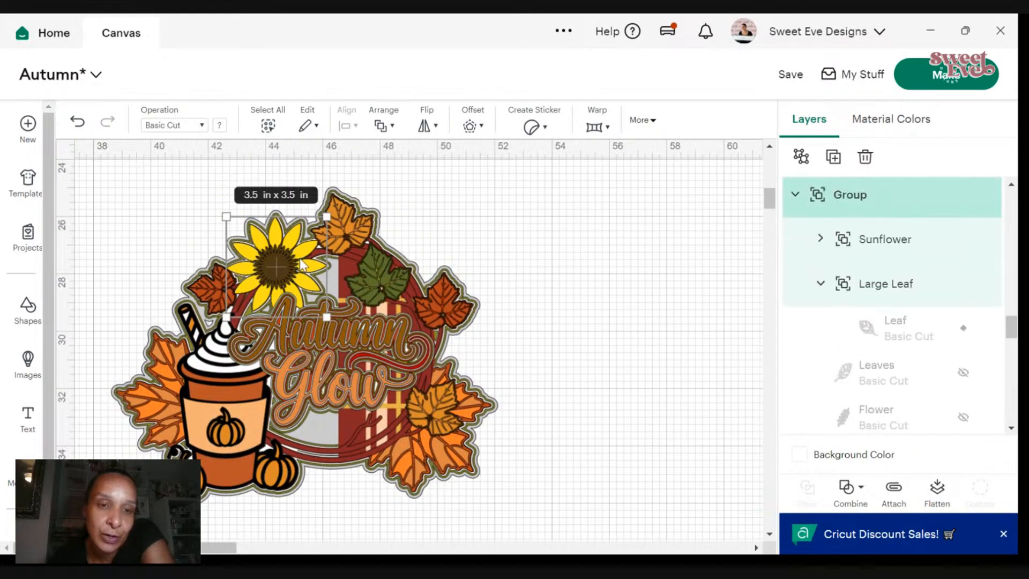
right_click(303, 264)
click(323, 236)
drag(324, 237, 315, 448)
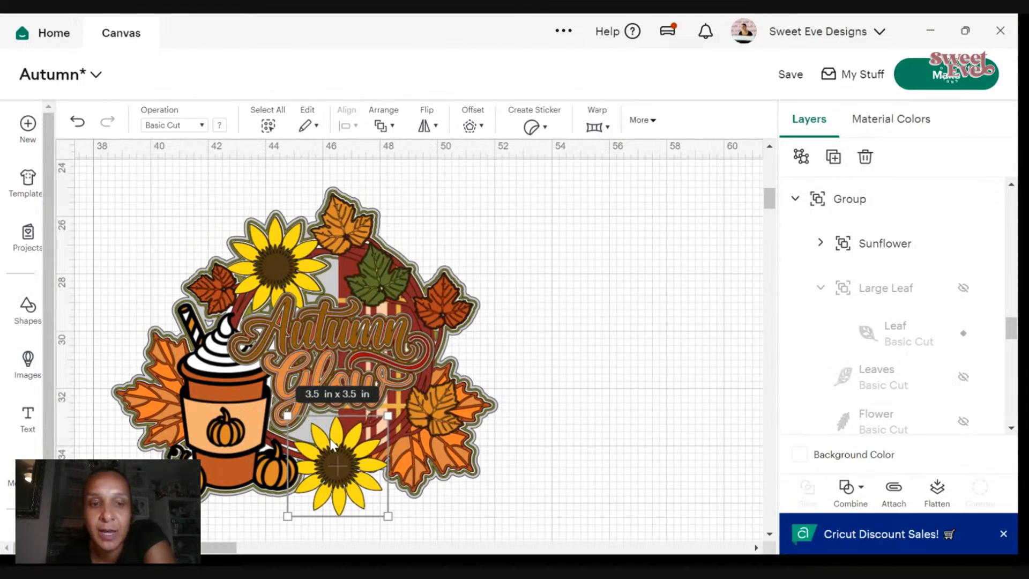
right_click(331, 444)
click(346, 265)
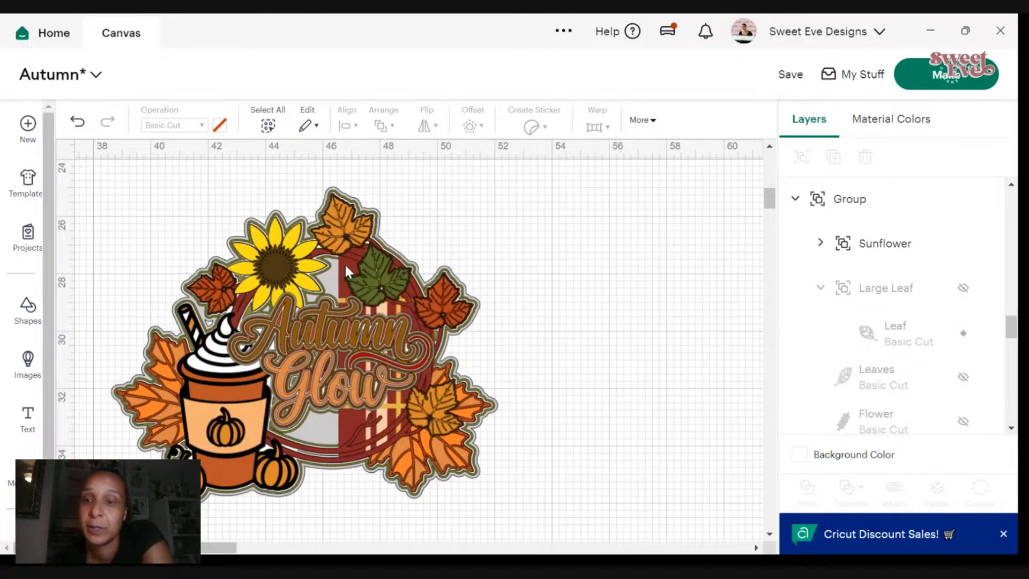
- Examine the backing layers by selecting the offset layers and the united silhouette one at a time, and deselect them
scroll(965, 332, down, 10)
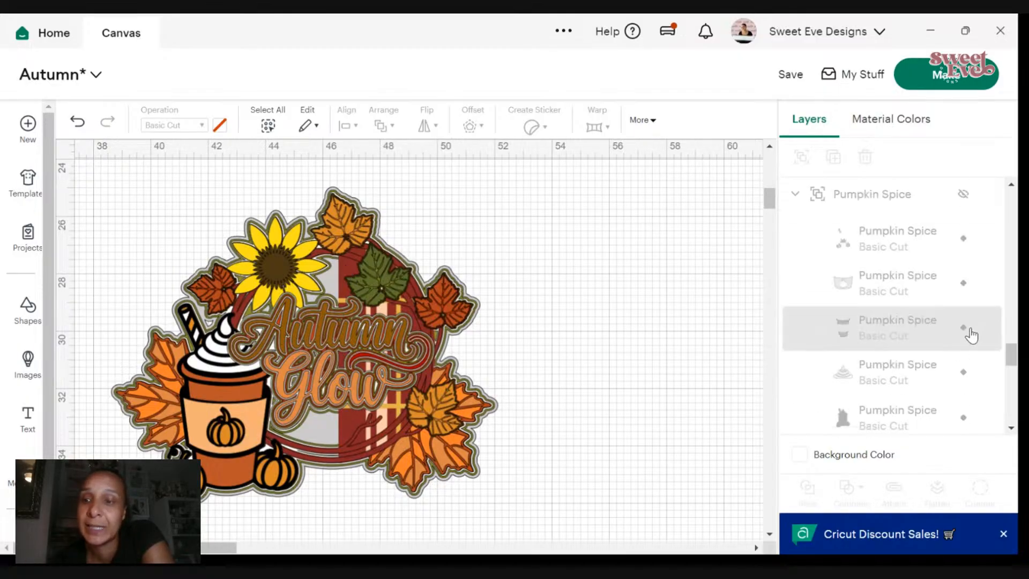
click(924, 393)
click(926, 355)
click(907, 311)
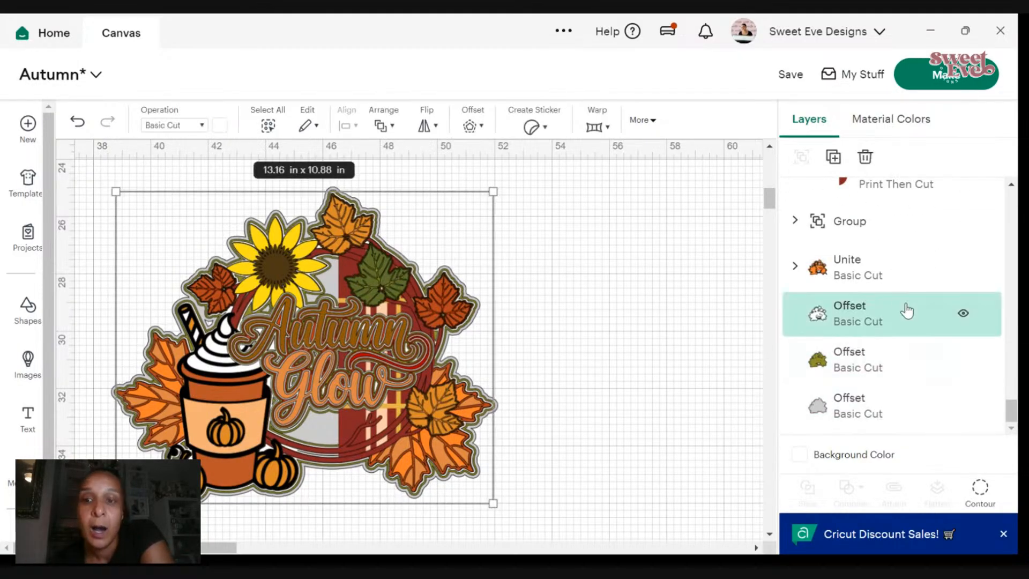
click(862, 278)
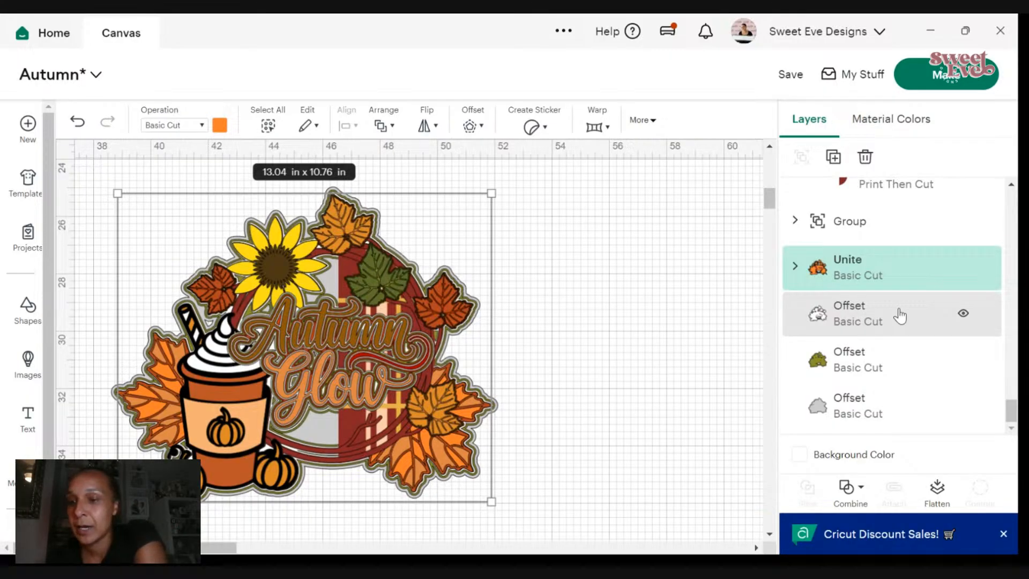
click(620, 338)
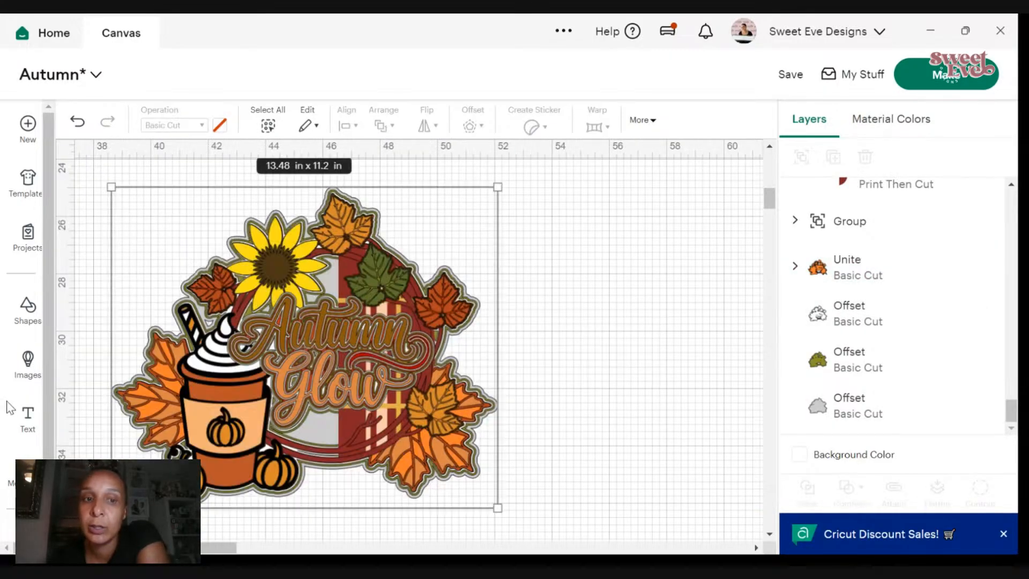
- Undo the partial move of the design, select all visible pieces of the wreath, and group them
drag(225, 375, 385, 393)
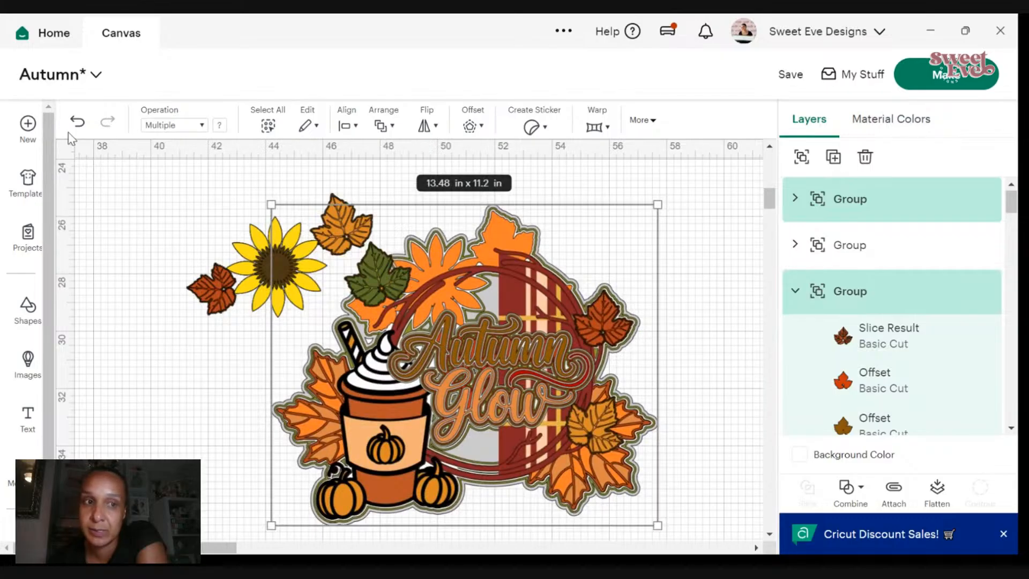
click(76, 123)
drag(87, 186, 547, 452)
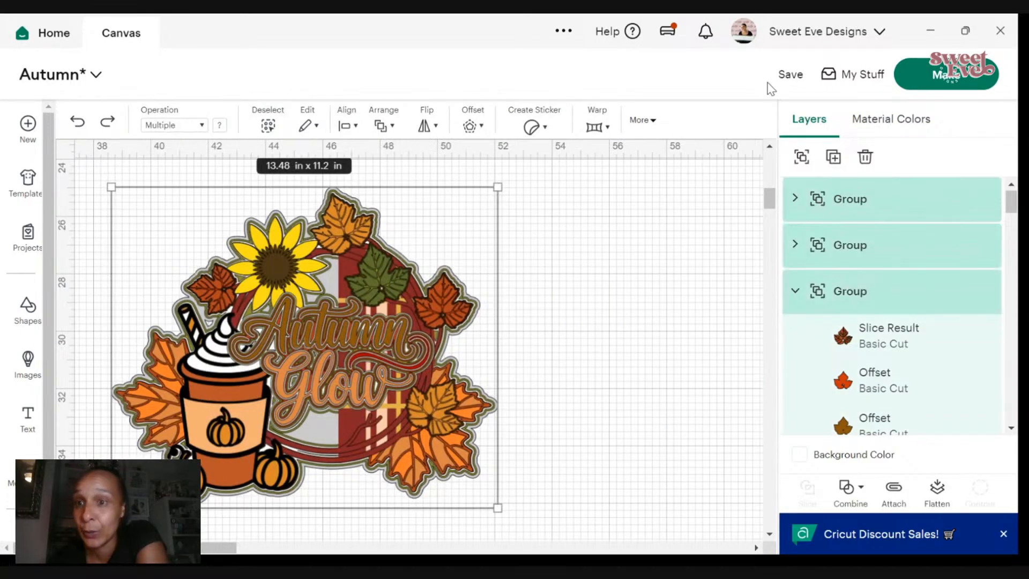
click(800, 156)
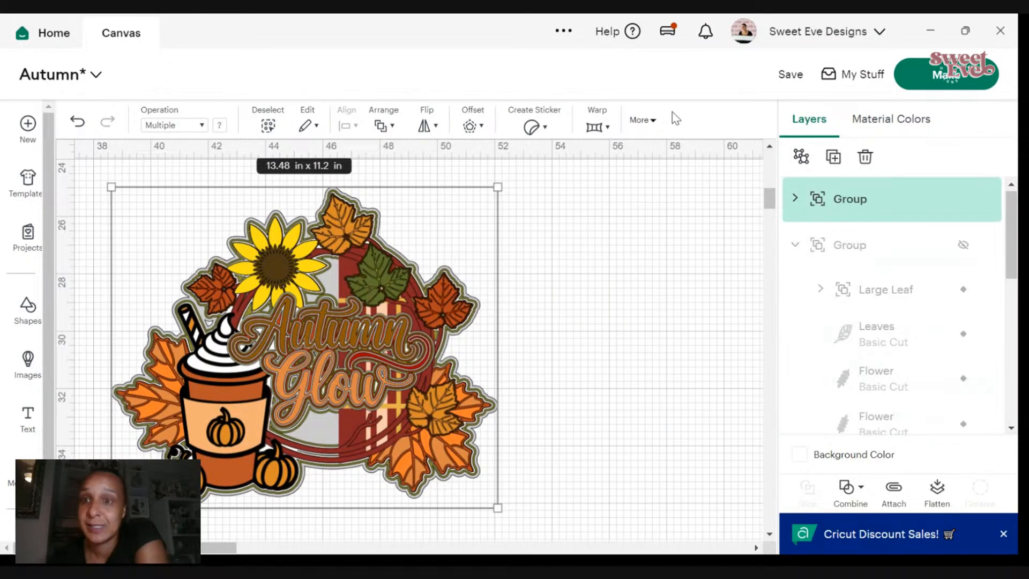
- Save the Autumn project, move the grouped wreath about 3.7 in to the right, and deselect it
click(791, 75)
click(794, 109)
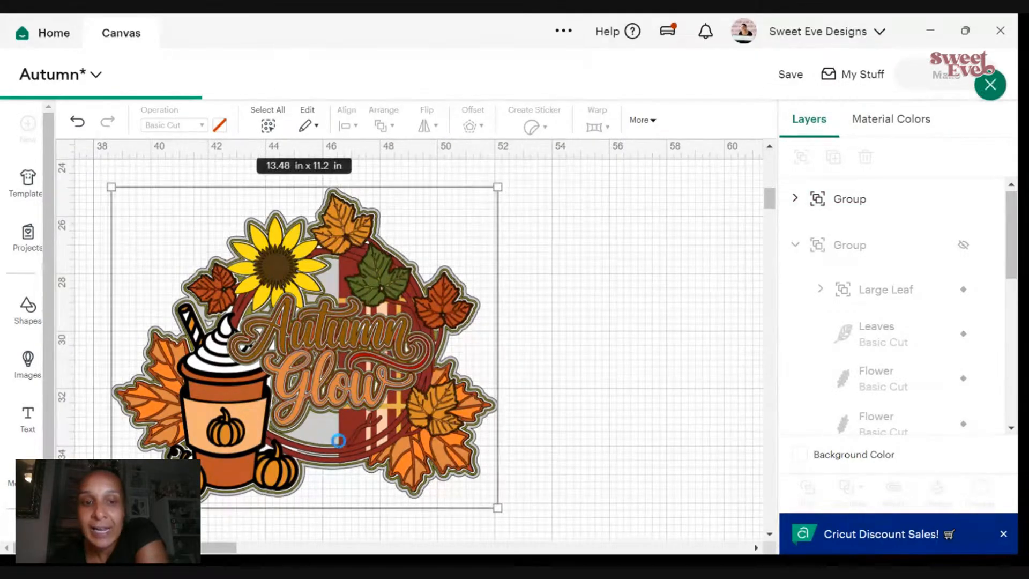
drag(281, 426, 387, 430)
click(705, 410)
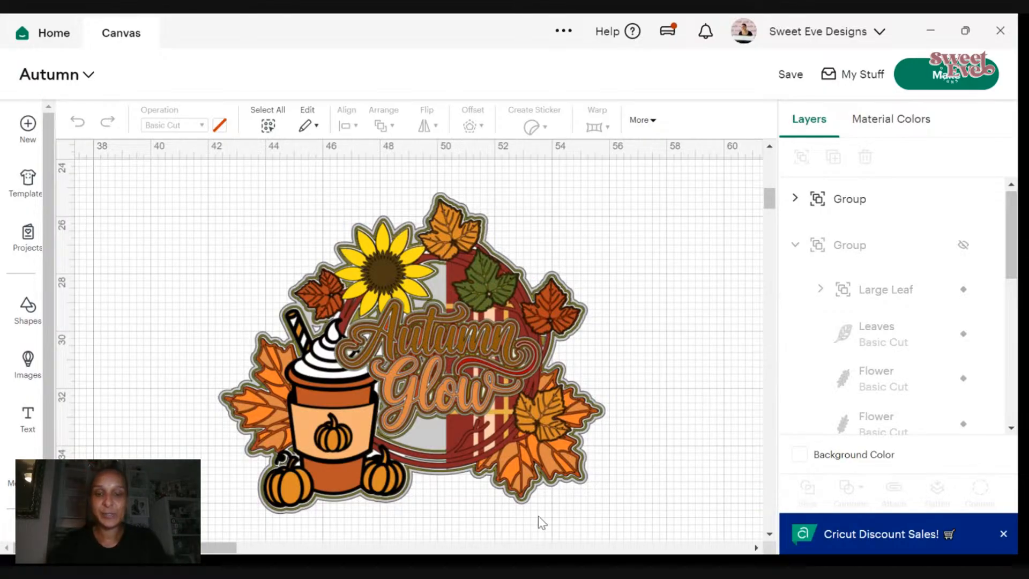
click(531, 562)
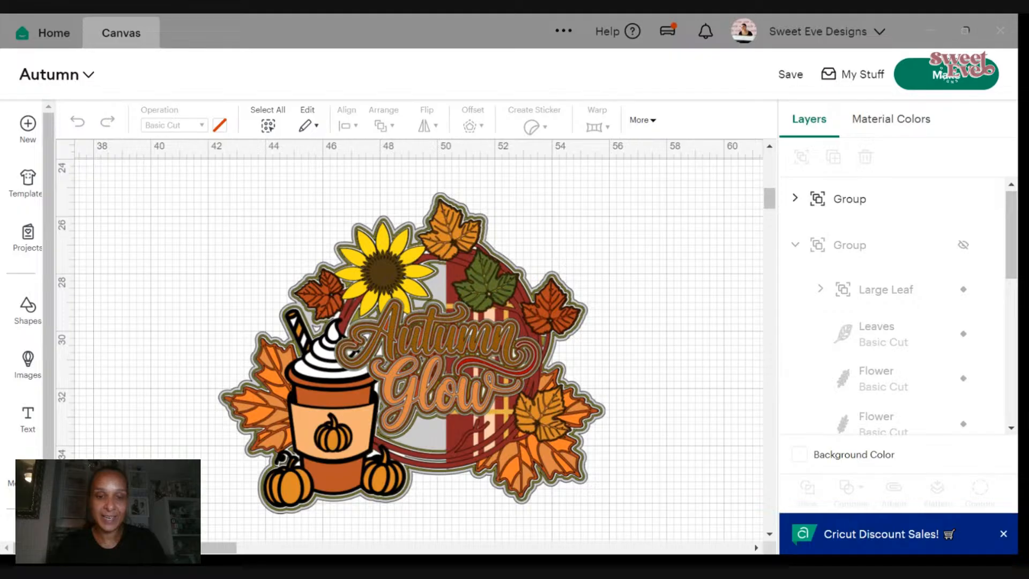